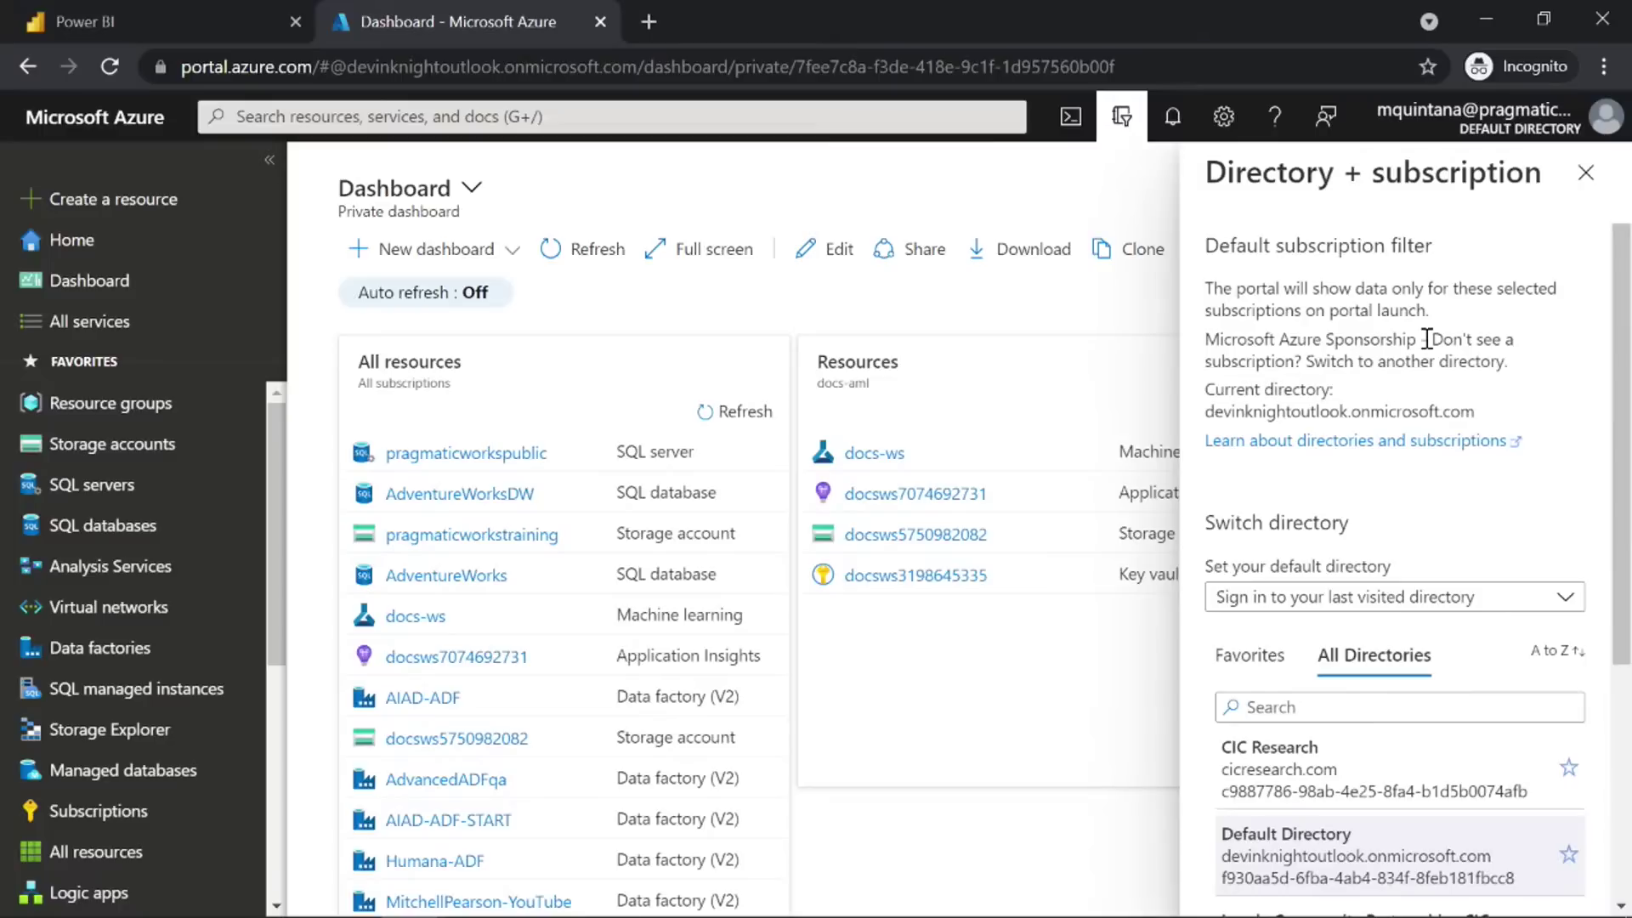
Switch the Azure portal to the Pragmatic Works directory and go back to Power BI.
{"action": "scroll", "coordinate": [1368, 603], "scroll_direction": "down", "scroll_amount": 4}
{"action": "left_click", "coordinate": [1358, 755]}
{"action": "left_click", "coordinate": [116, 7]}
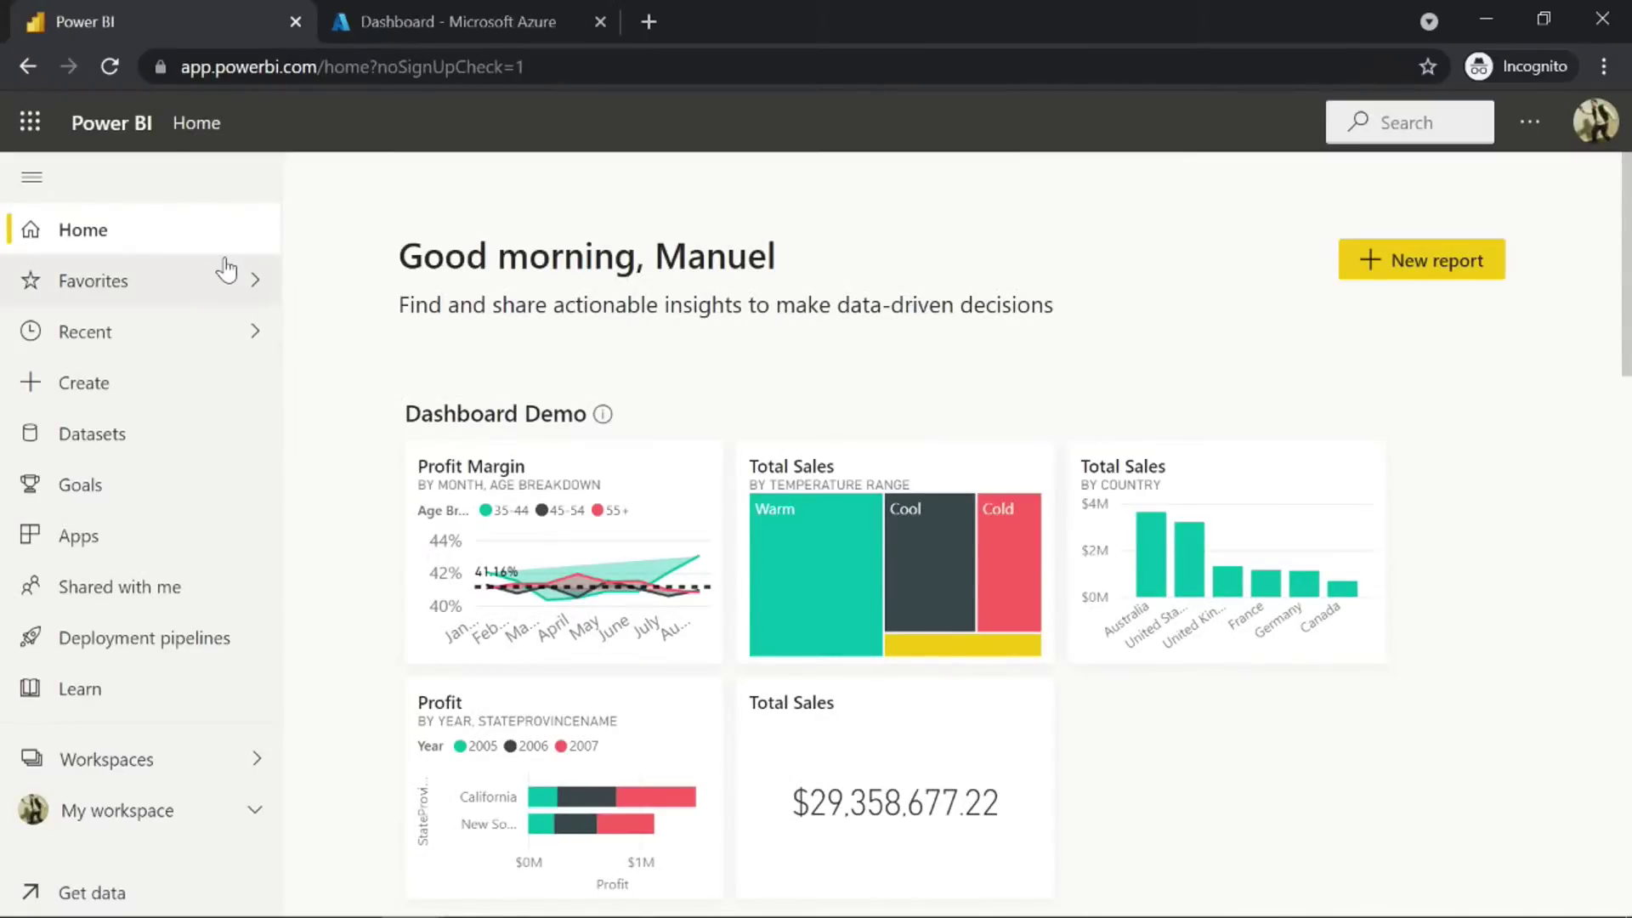
Start creating a workspace from the workspaces list and name it Dataflows - Demo.
{"action": "scroll", "coordinate": [310, 357], "scroll_direction": "down", "scroll_amount": 3}
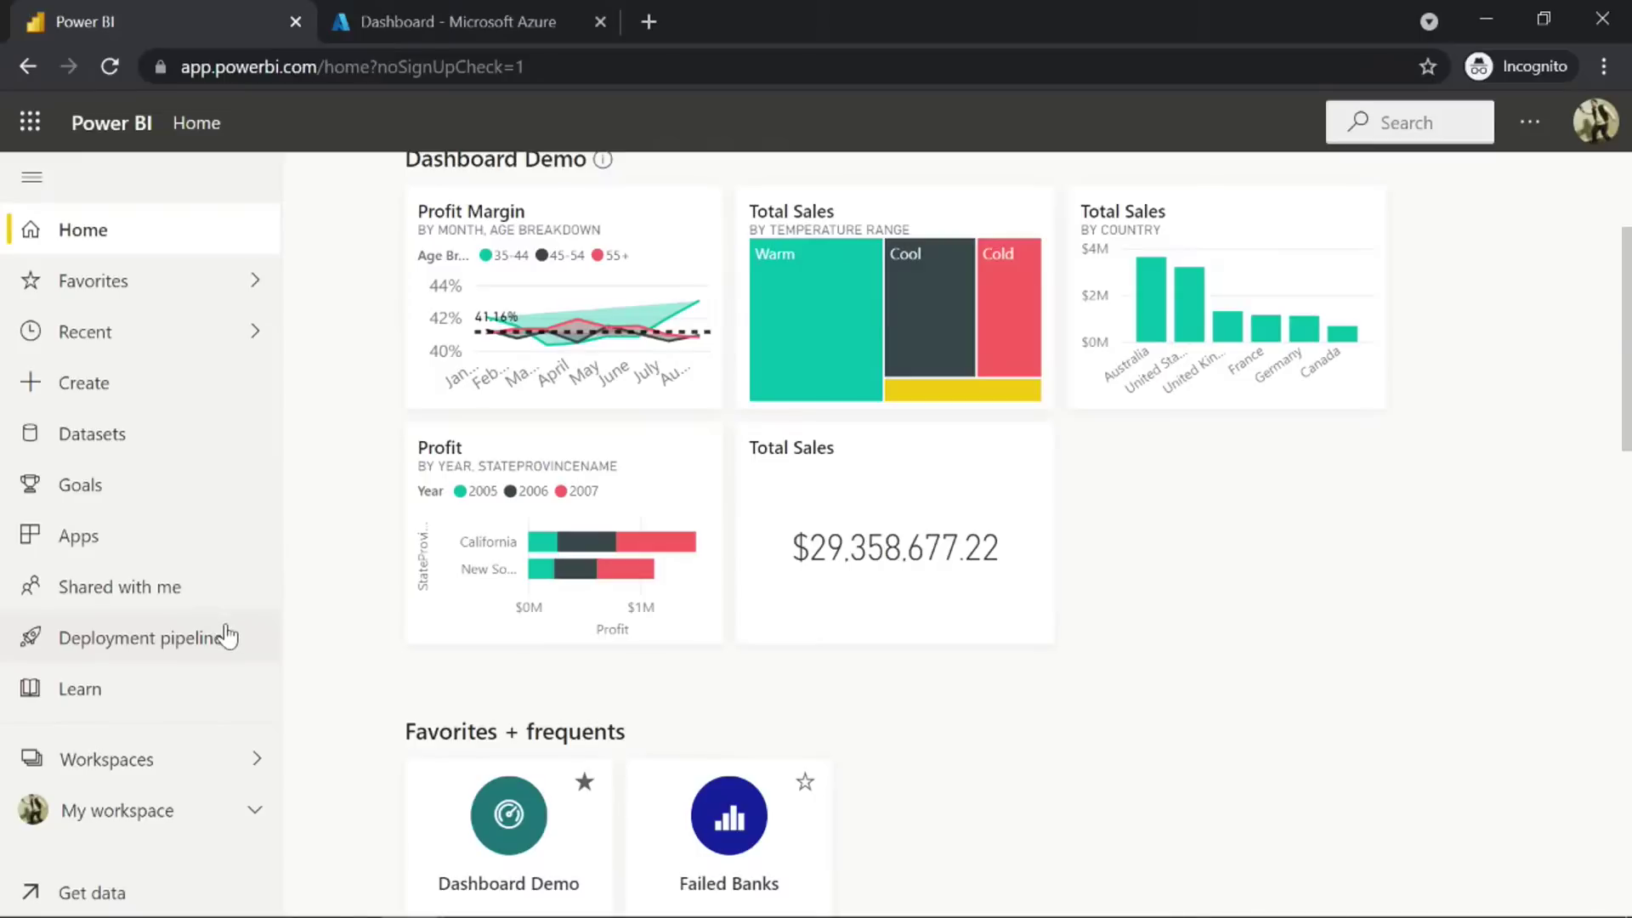
{"action": "left_click", "coordinate": [257, 758]}
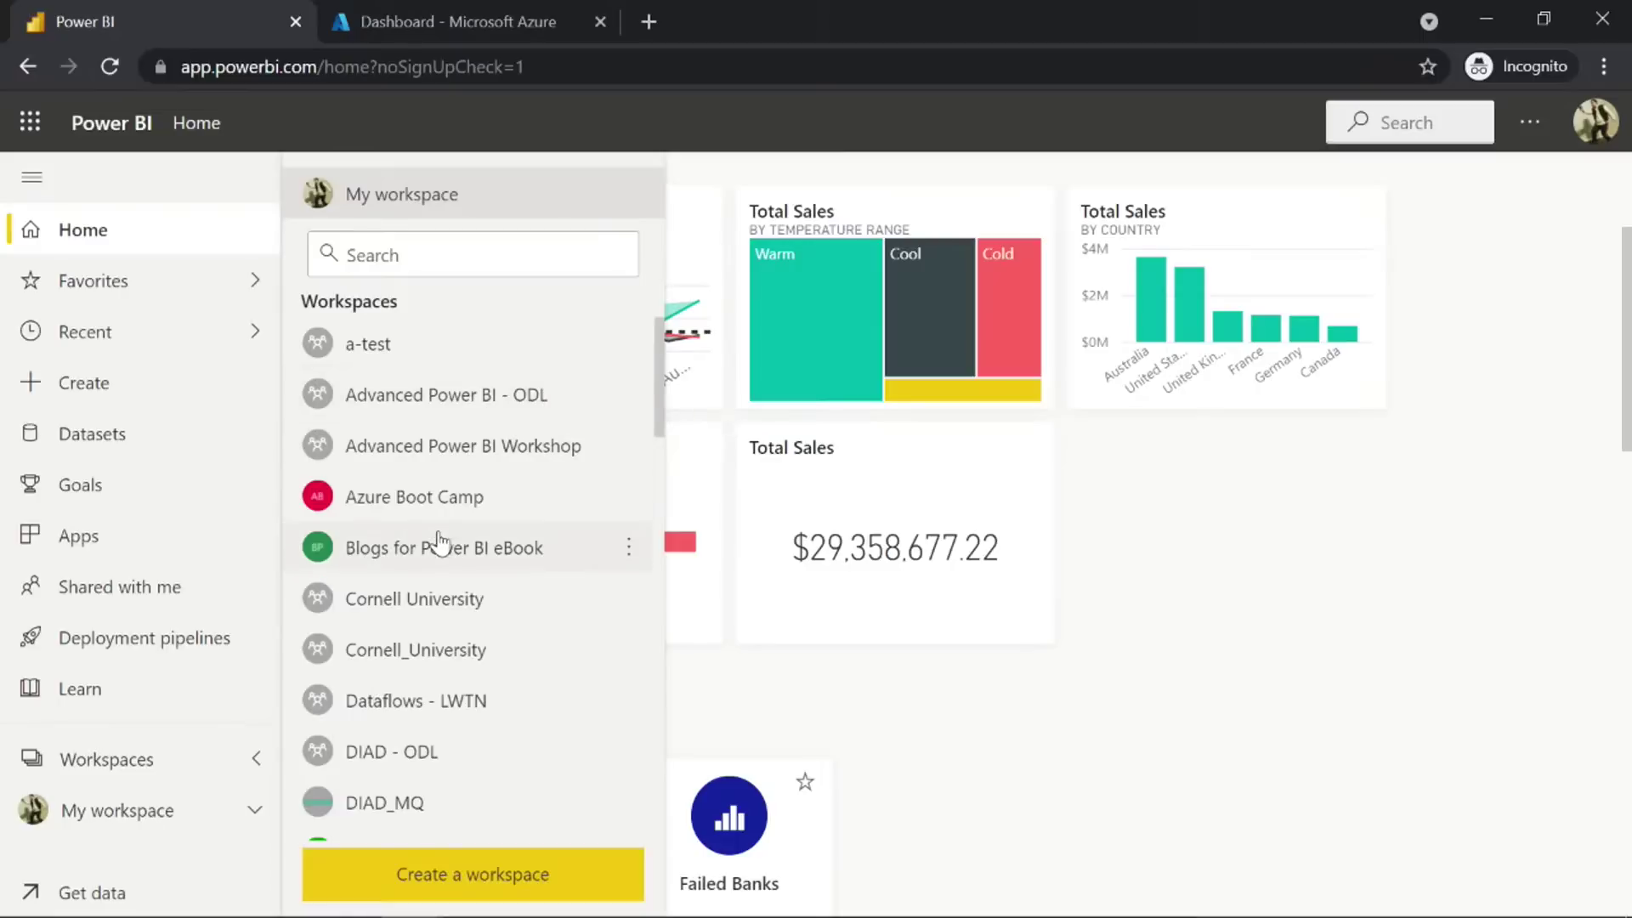
{"action": "left_click", "coordinate": [254, 759]}
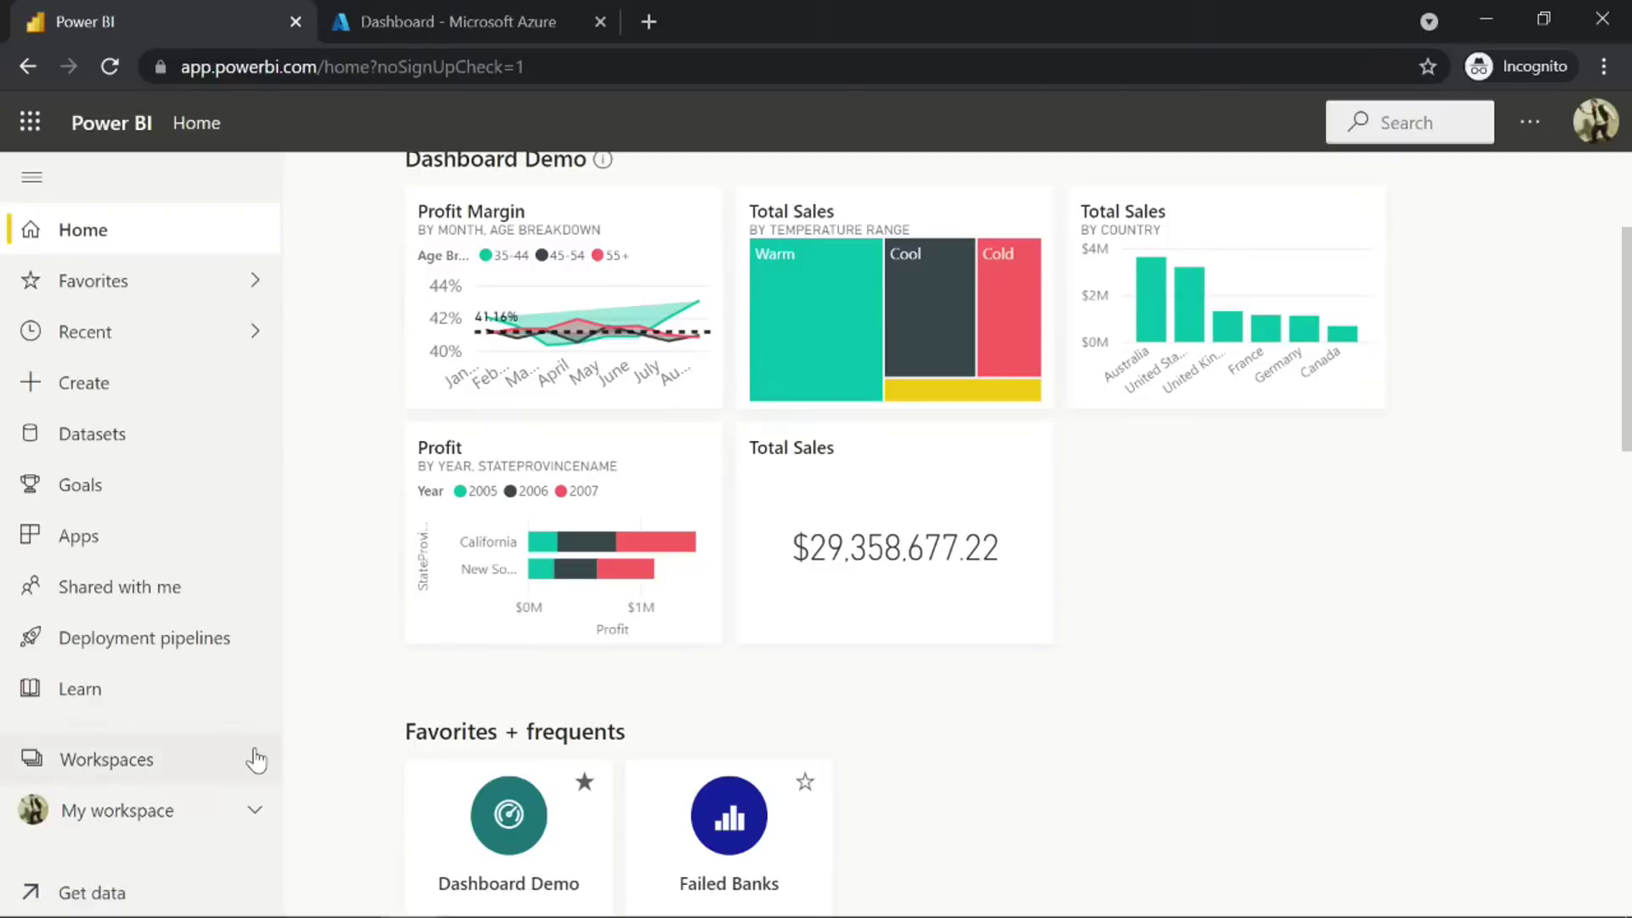
{"action": "left_click", "coordinate": [255, 757]}
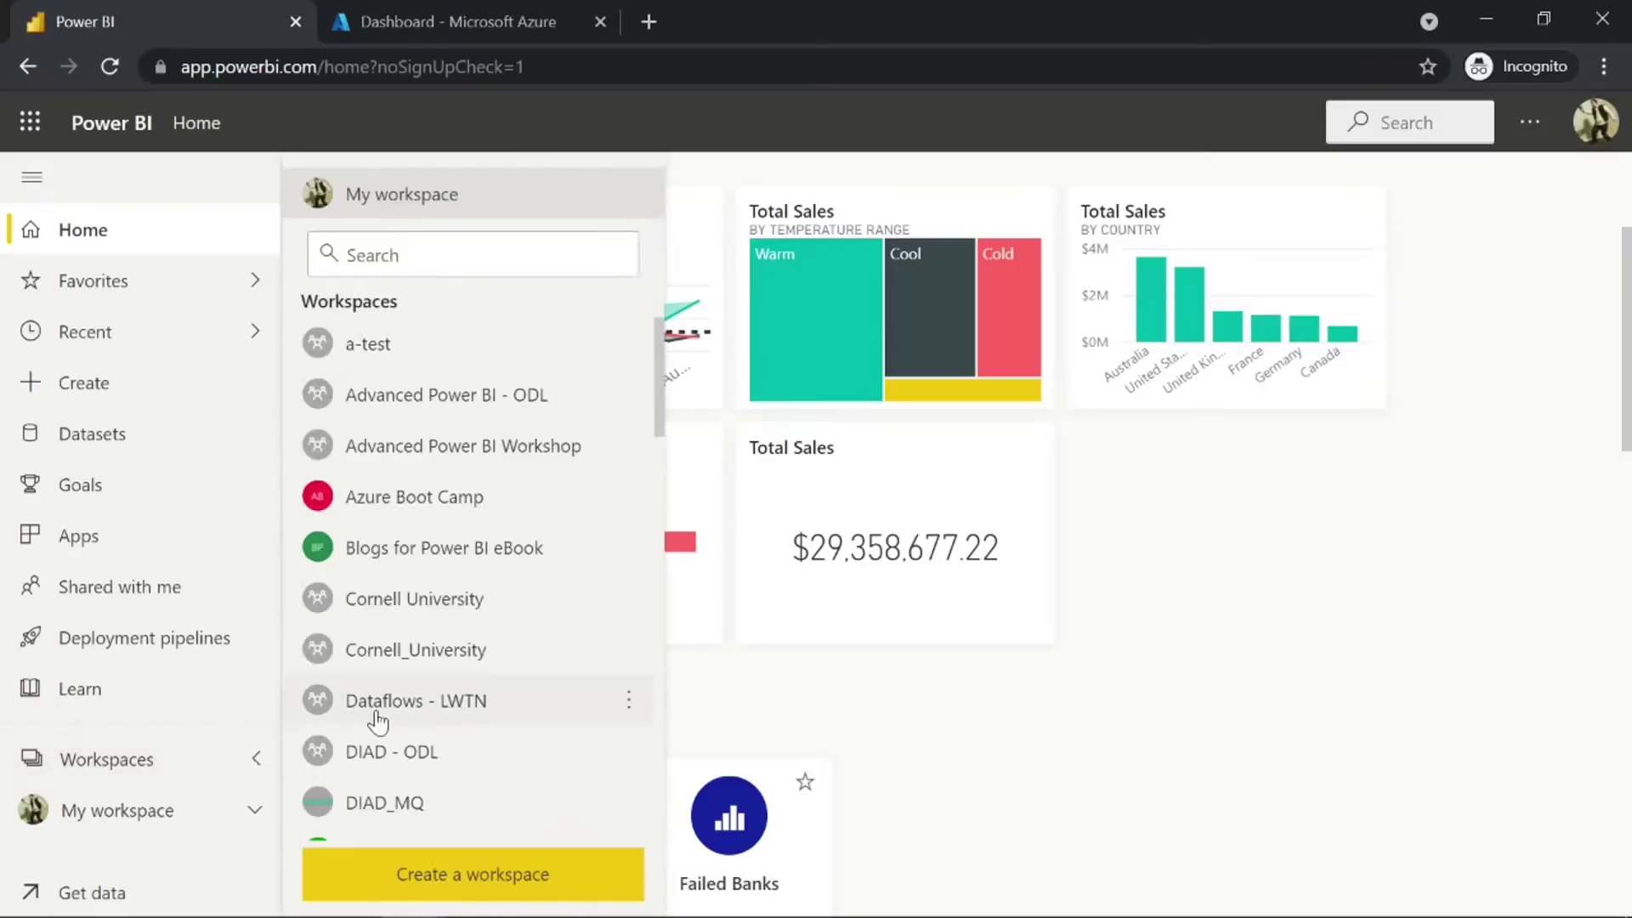
{"action": "left_click", "coordinate": [485, 871]}
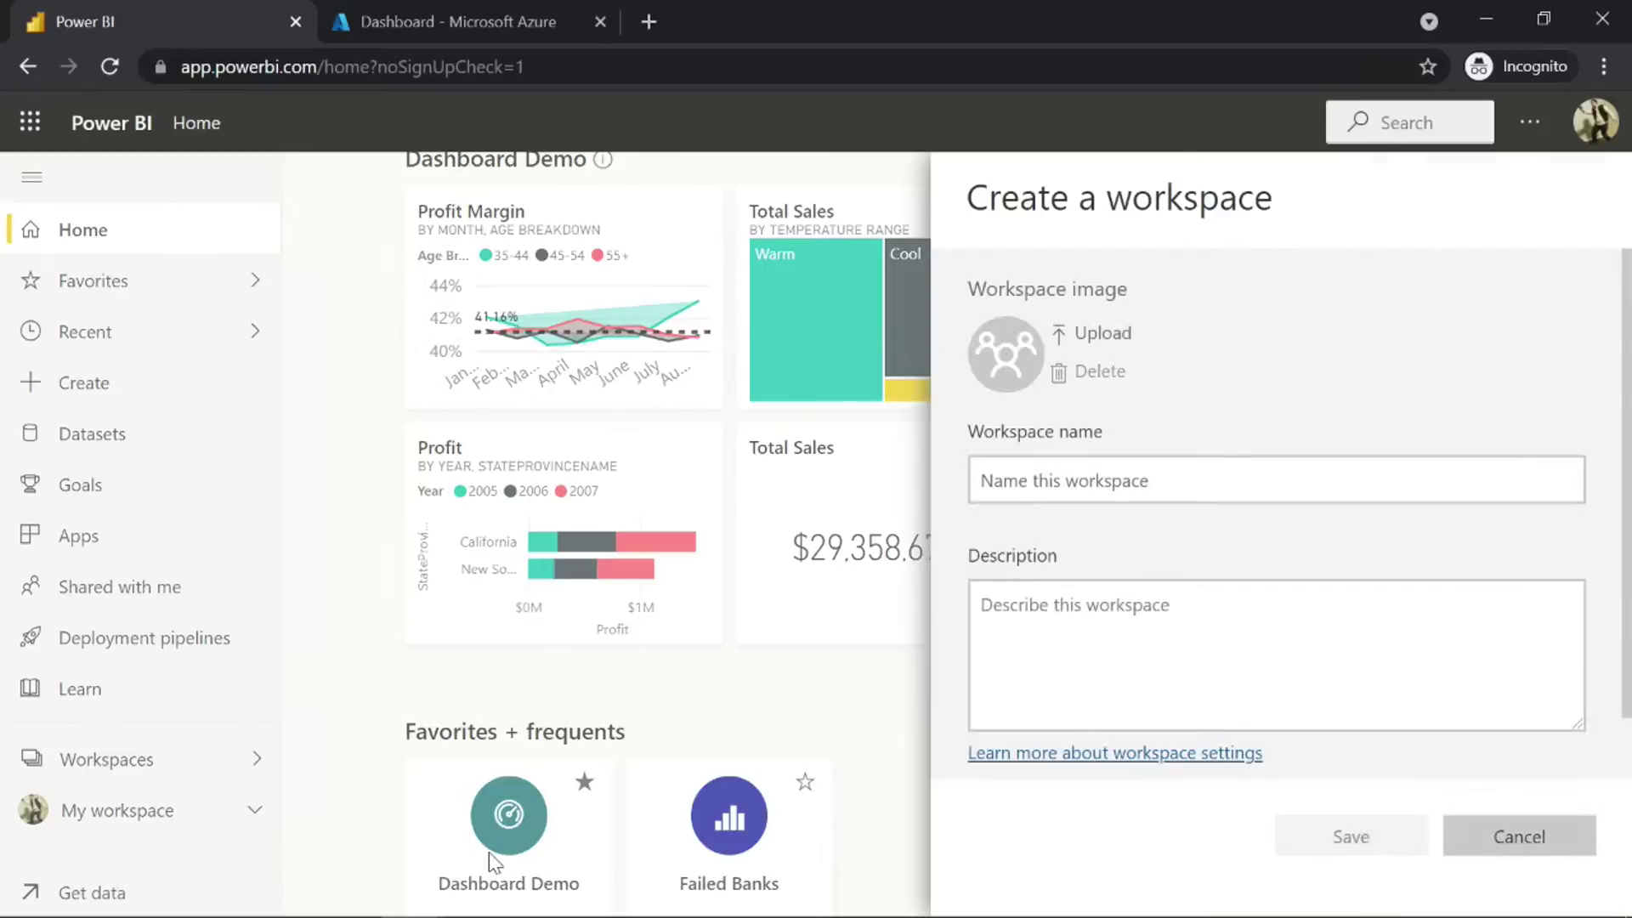
{"action": "left_click", "coordinate": [1020, 481]}
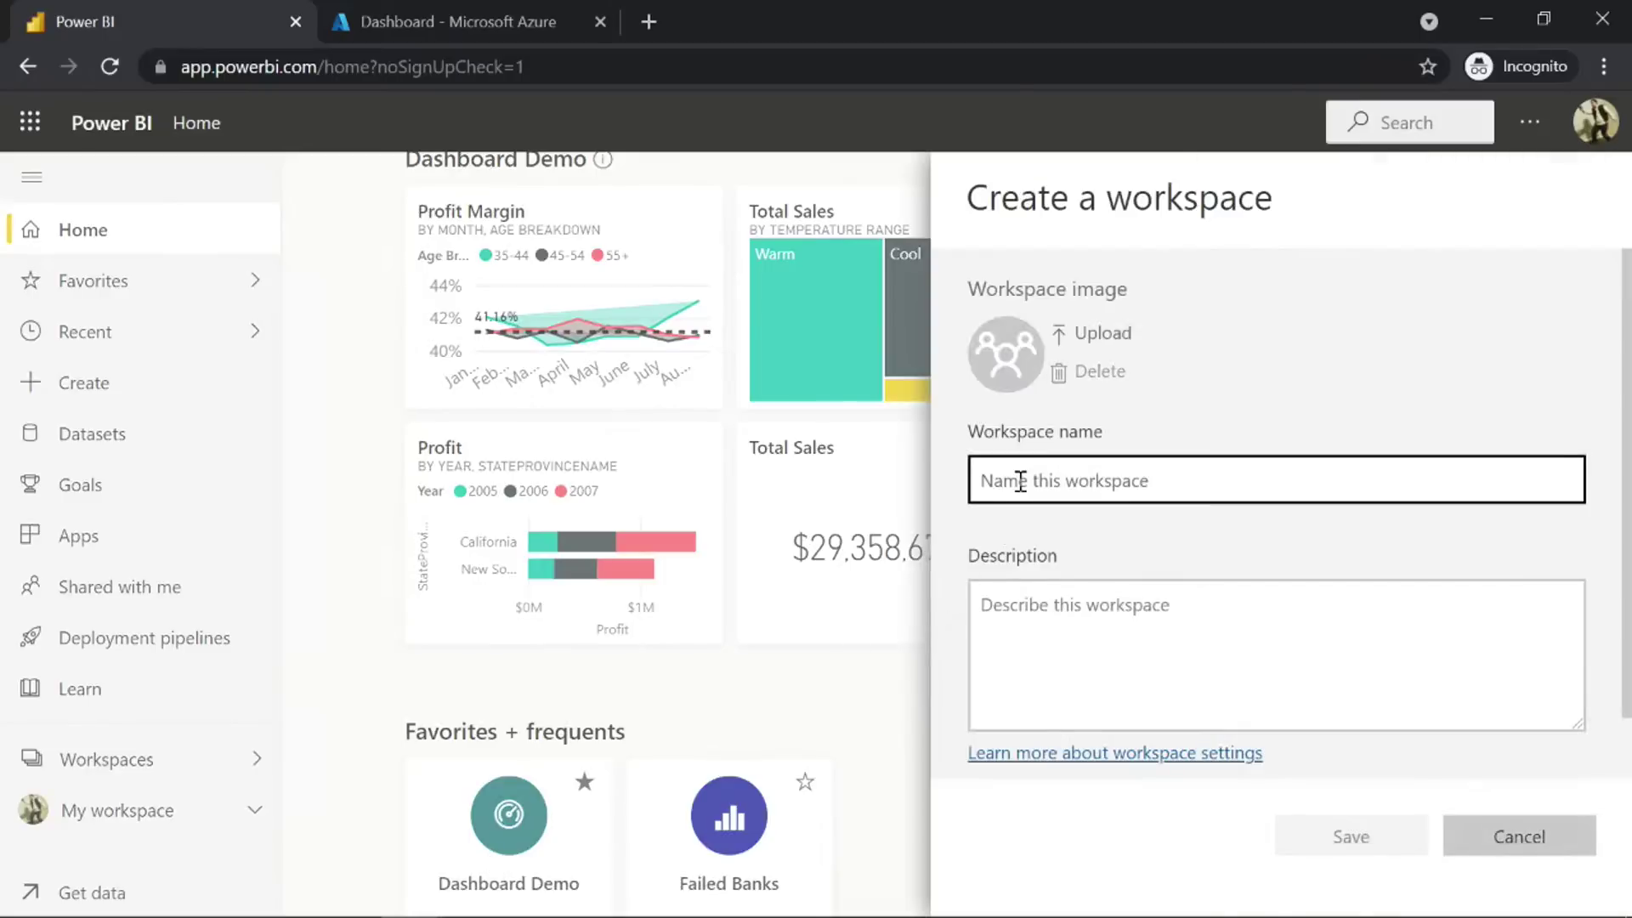
{"action": "type", "text": "Dataflows "}
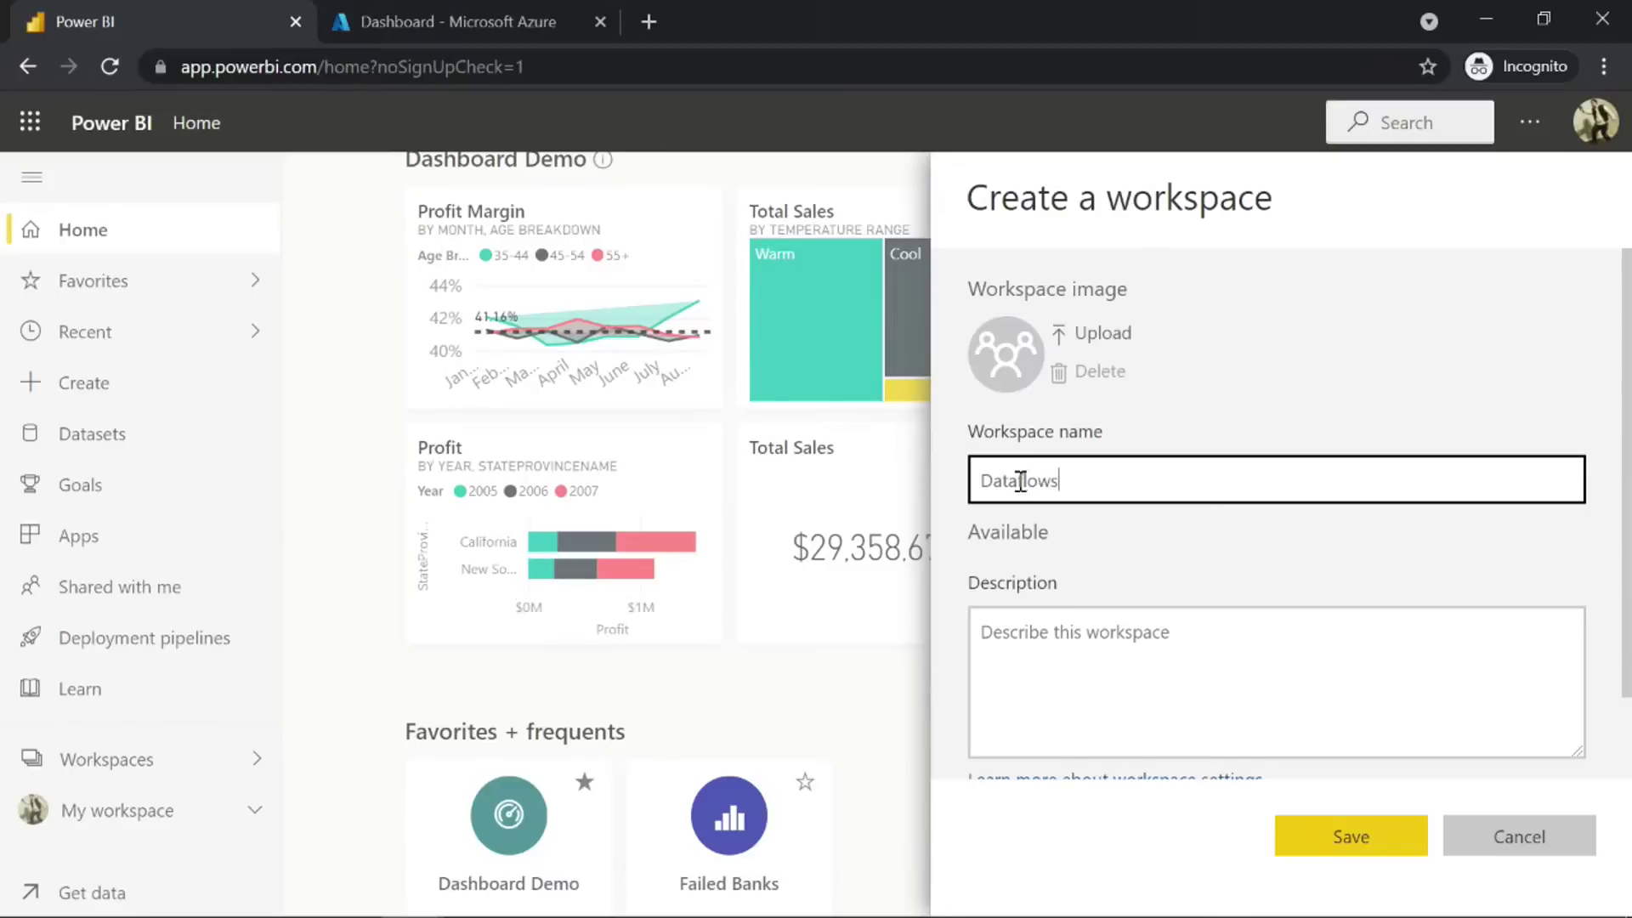
{"action": "type", "text": "- Demo"}
Examine the advanced options and license modes for the new workspace, and cancel its creation.
{"action": "scroll", "coordinate": [1139, 561], "scroll_direction": "down", "scroll_amount": 1}
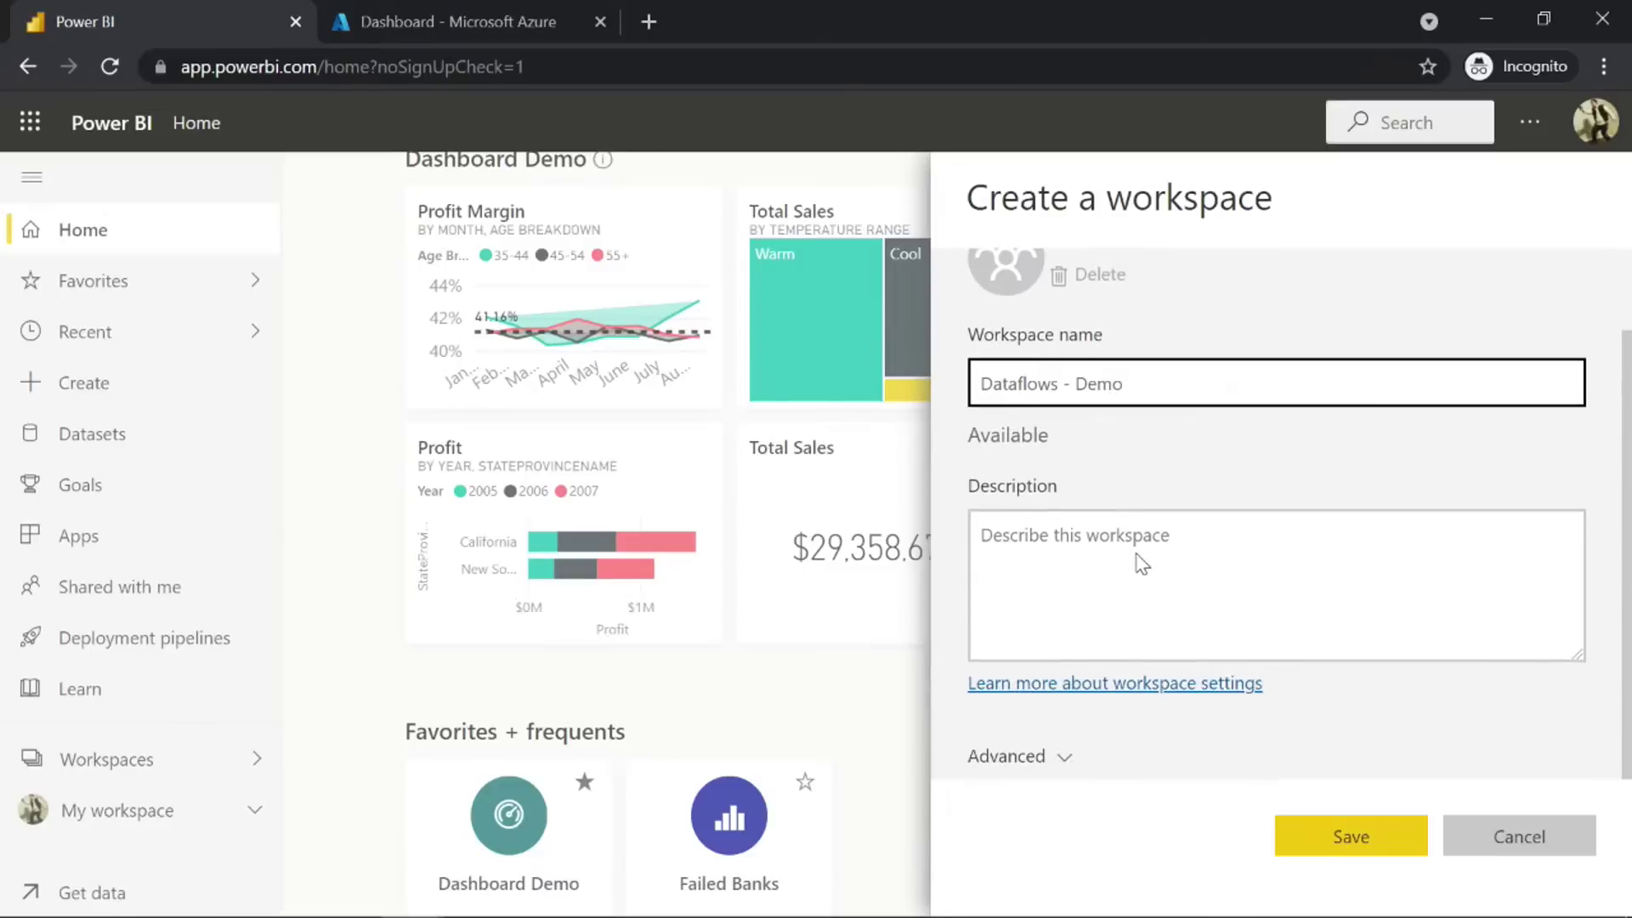
{"action": "left_click", "coordinate": [1068, 765]}
{"action": "scroll", "coordinate": [1151, 722], "scroll_direction": "down", "scroll_amount": 6}
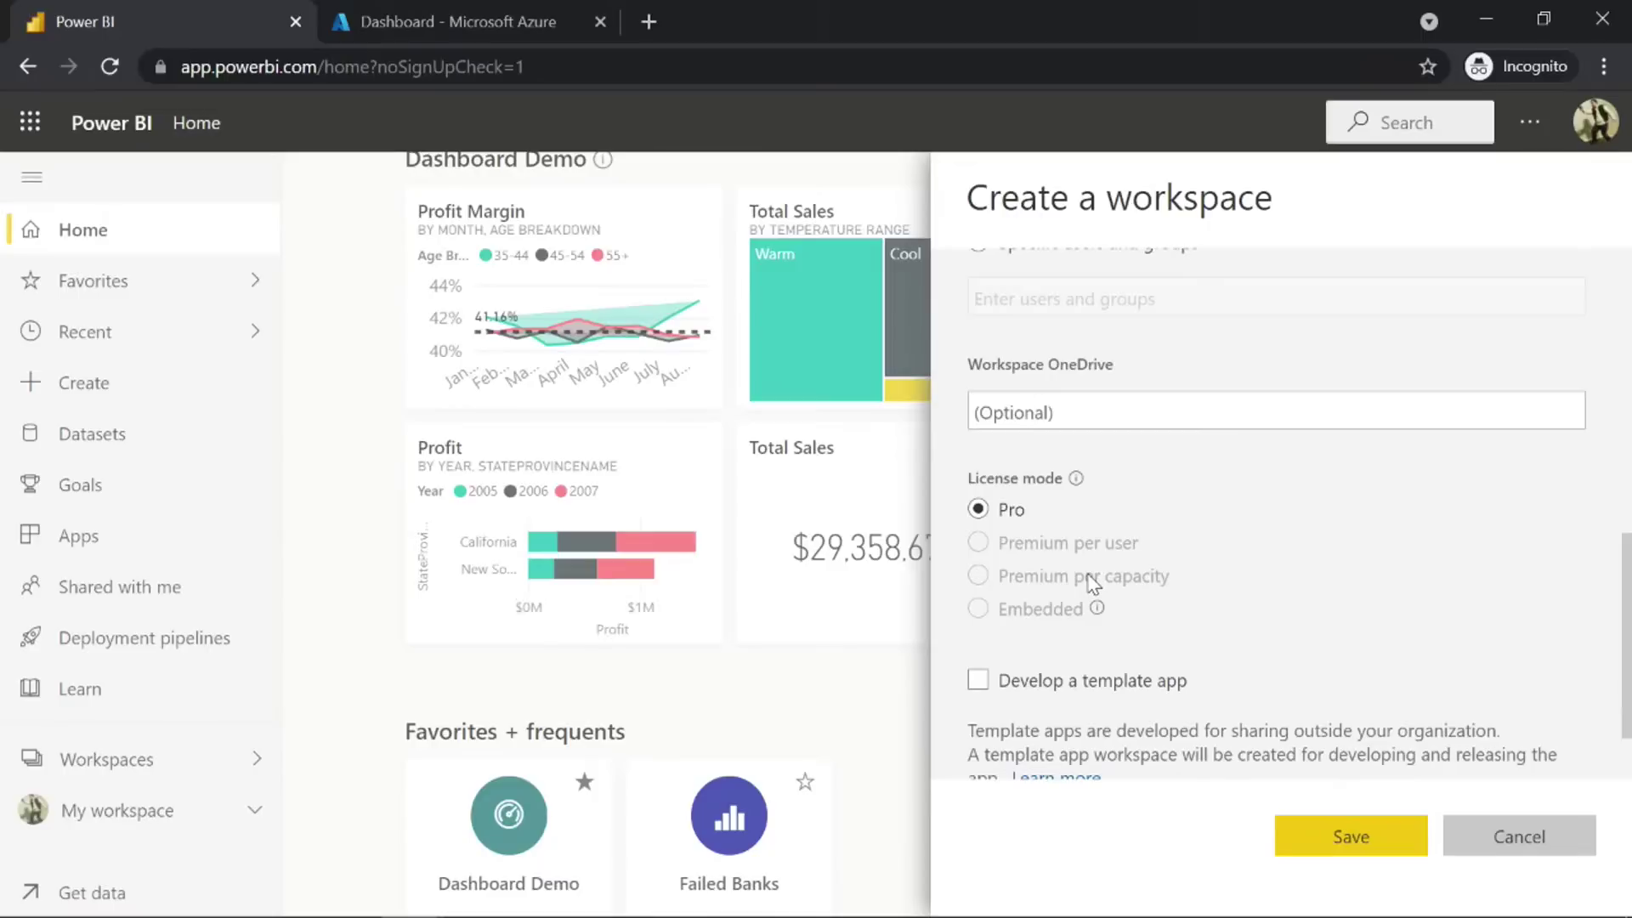
{"action": "scroll", "coordinate": [1097, 581], "scroll_direction": "up", "scroll_amount": 8}
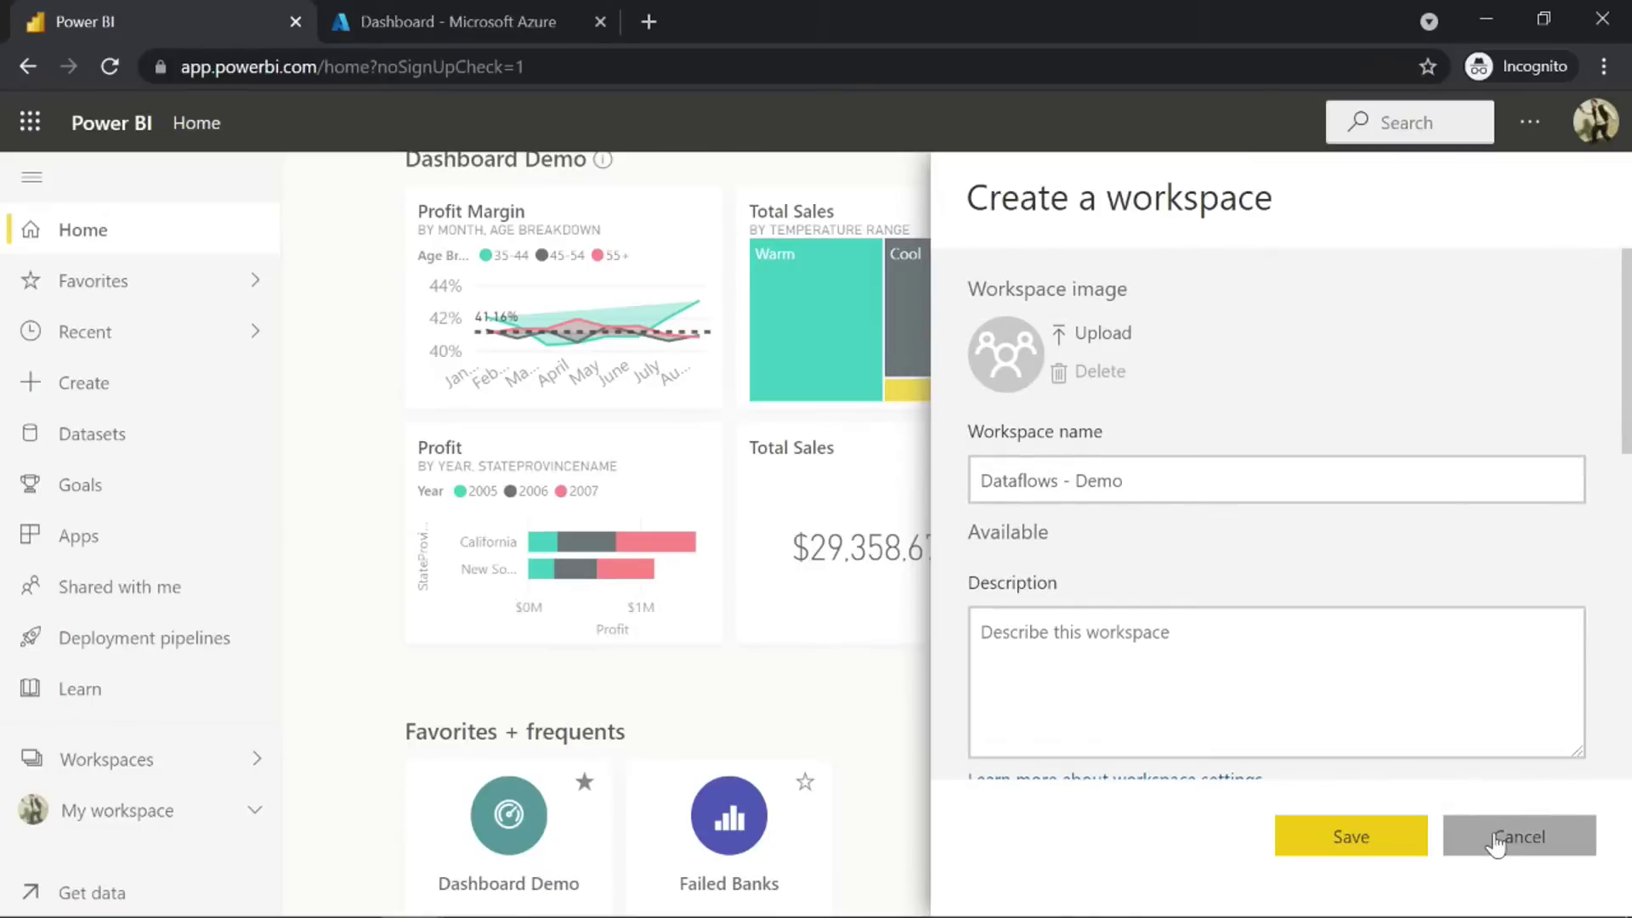
{"action": "scroll", "coordinate": [1301, 615], "scroll_direction": "down", "scroll_amount": 6}
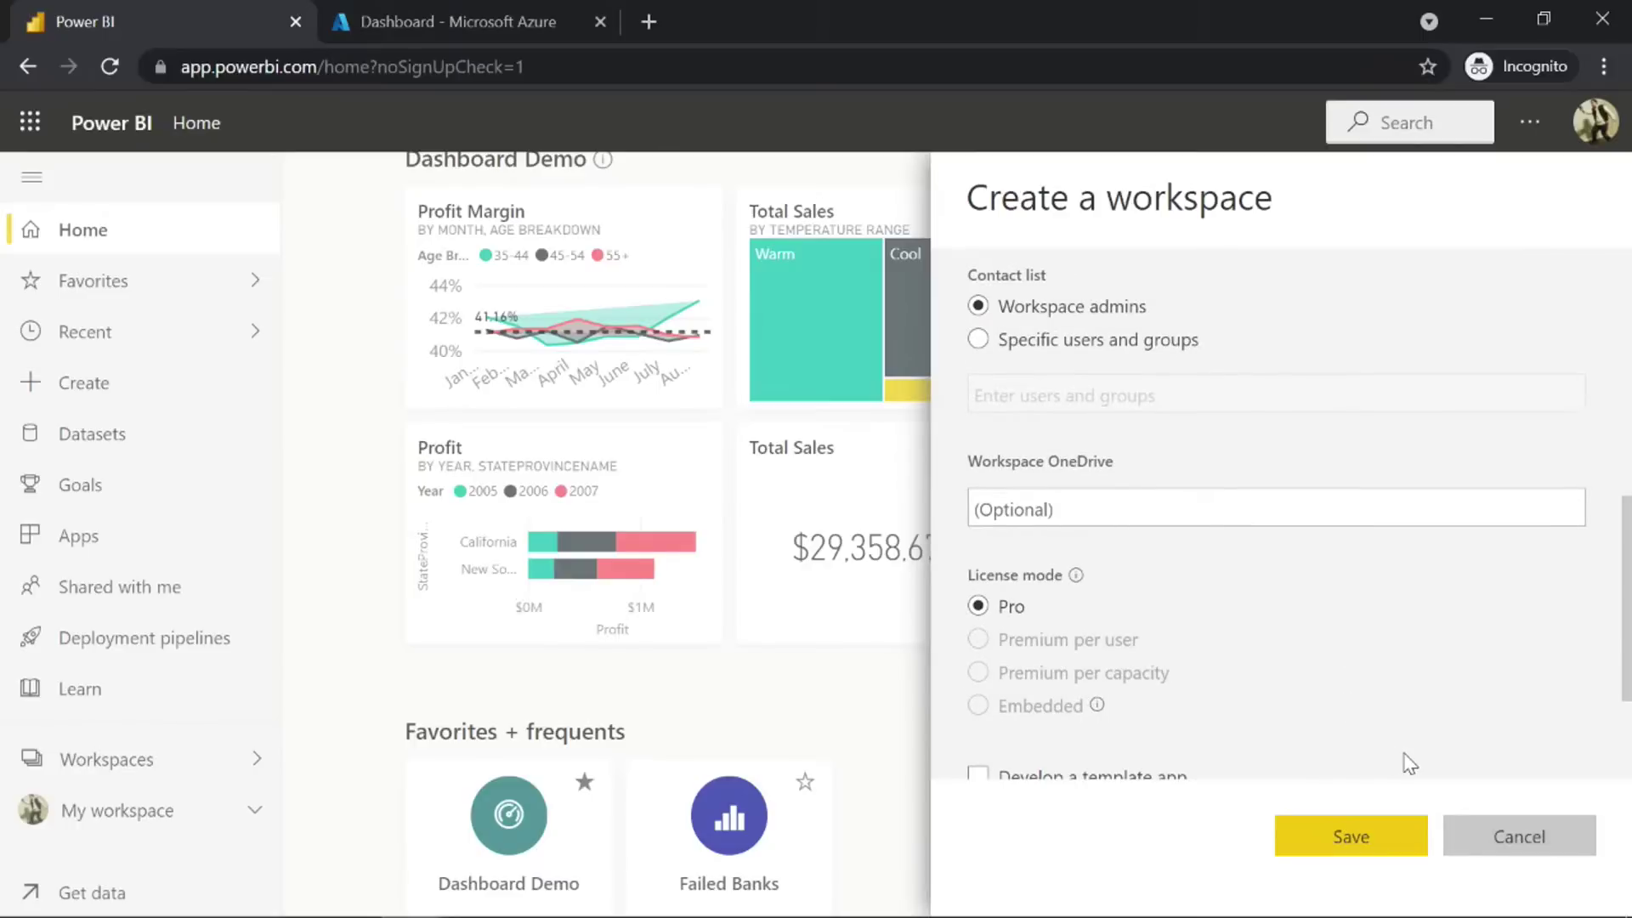
{"action": "scroll", "coordinate": [1411, 763], "scroll_direction": "down", "scroll_amount": 3}
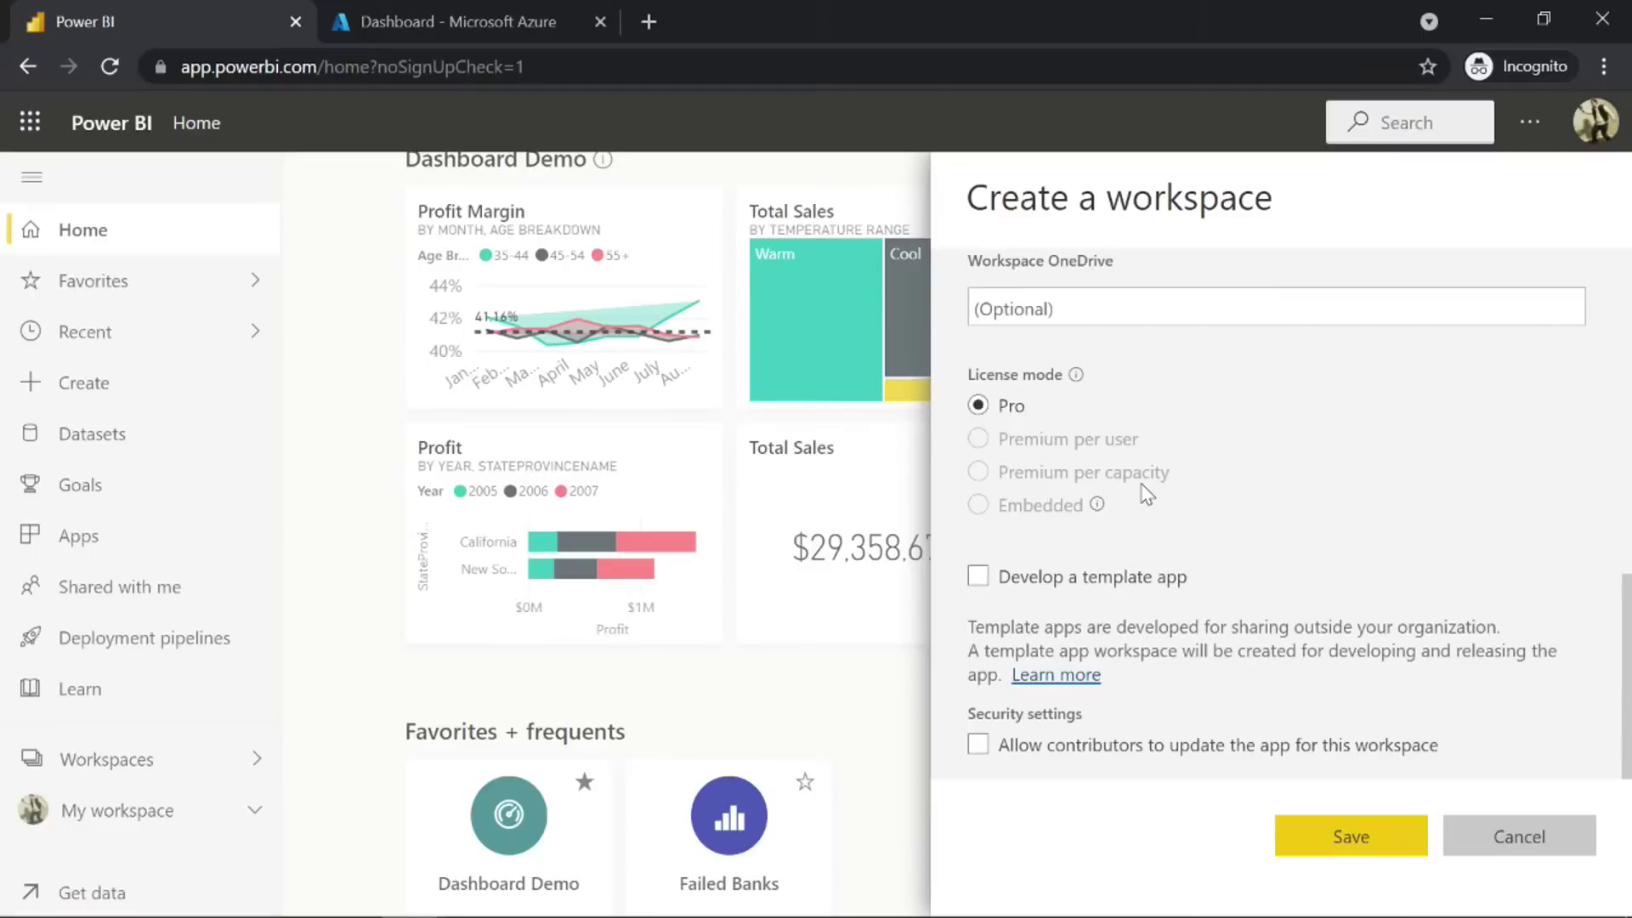
{"action": "left_click", "coordinate": [1520, 836]}
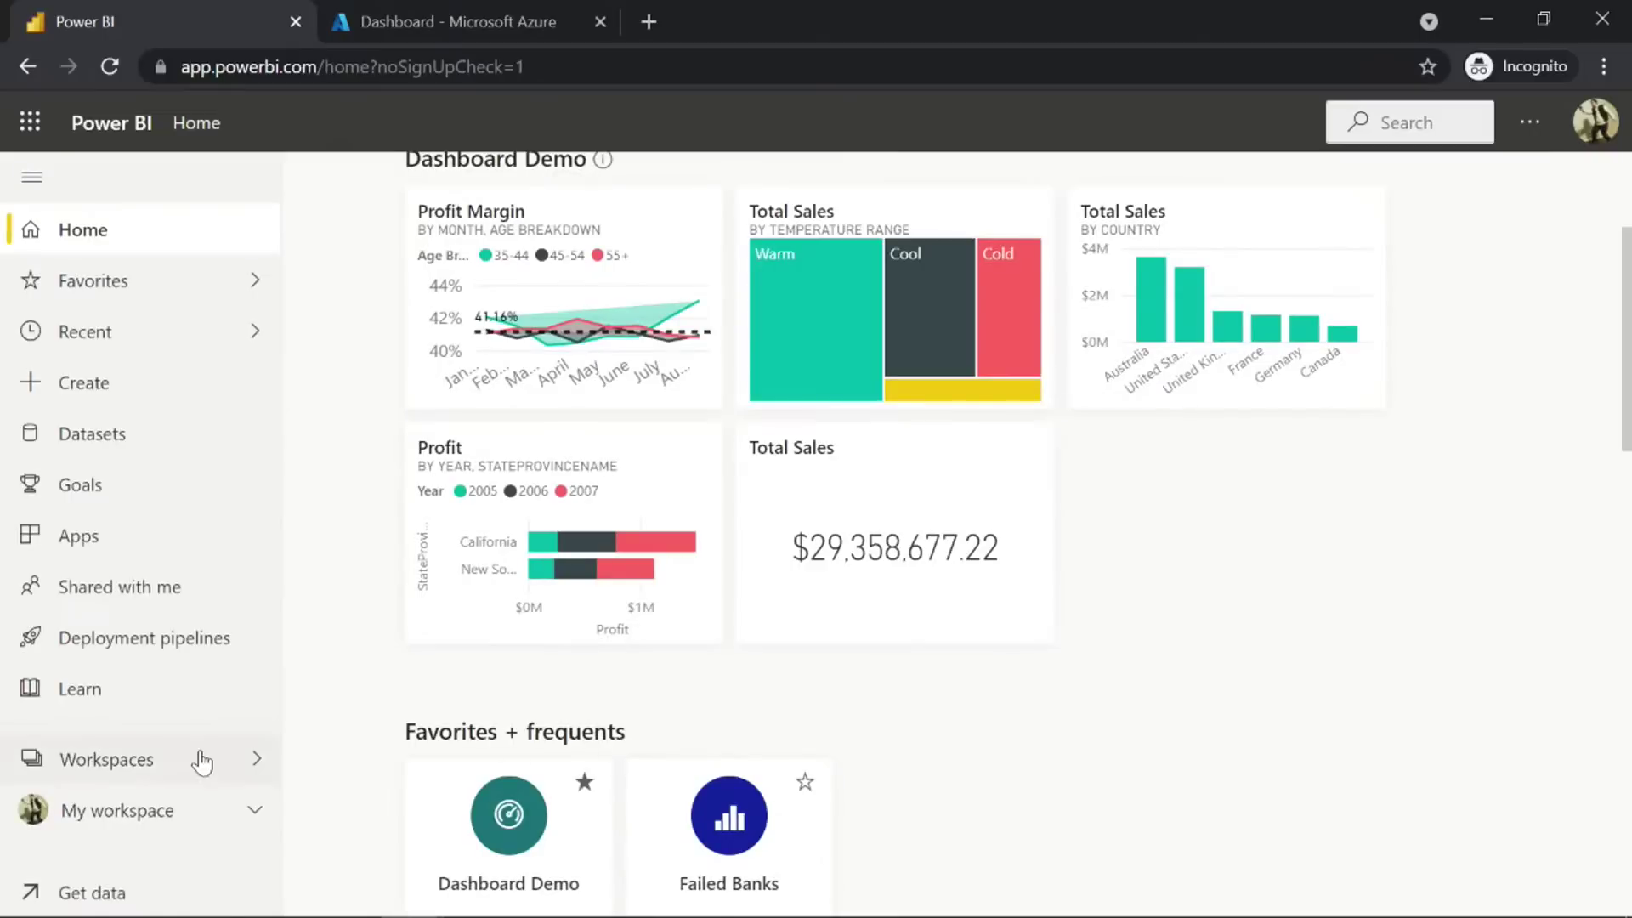
Open the existing Dataflows - LWTN workspace.
{"action": "left_click", "coordinate": [254, 761]}
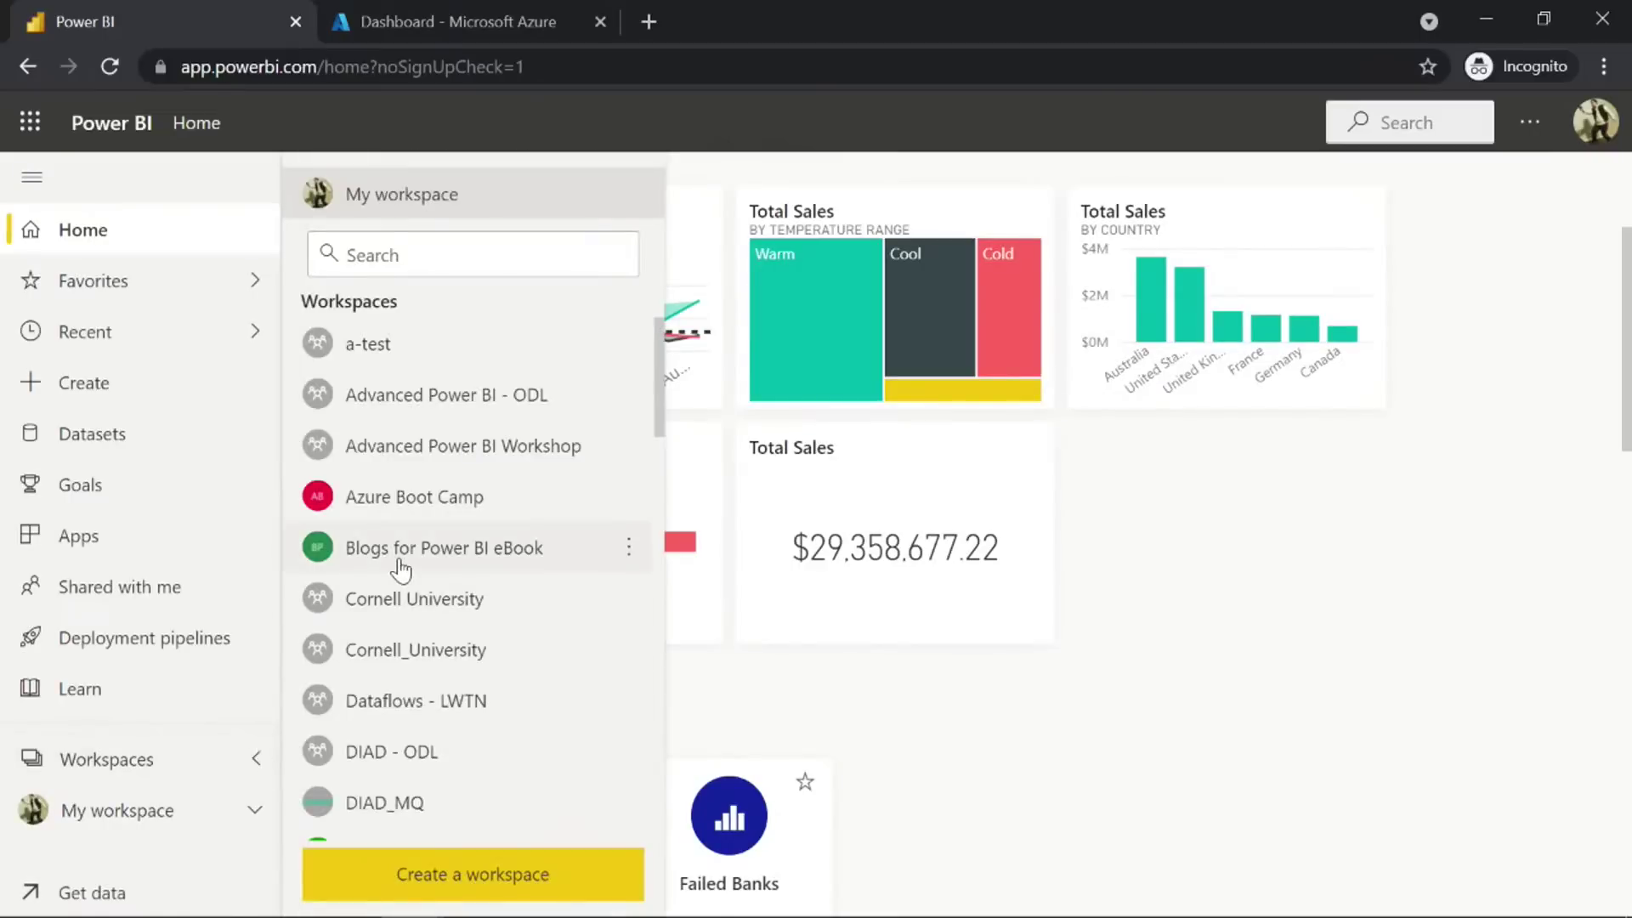
{"action": "scroll", "coordinate": [415, 591], "scroll_direction": "down", "scroll_amount": 2}
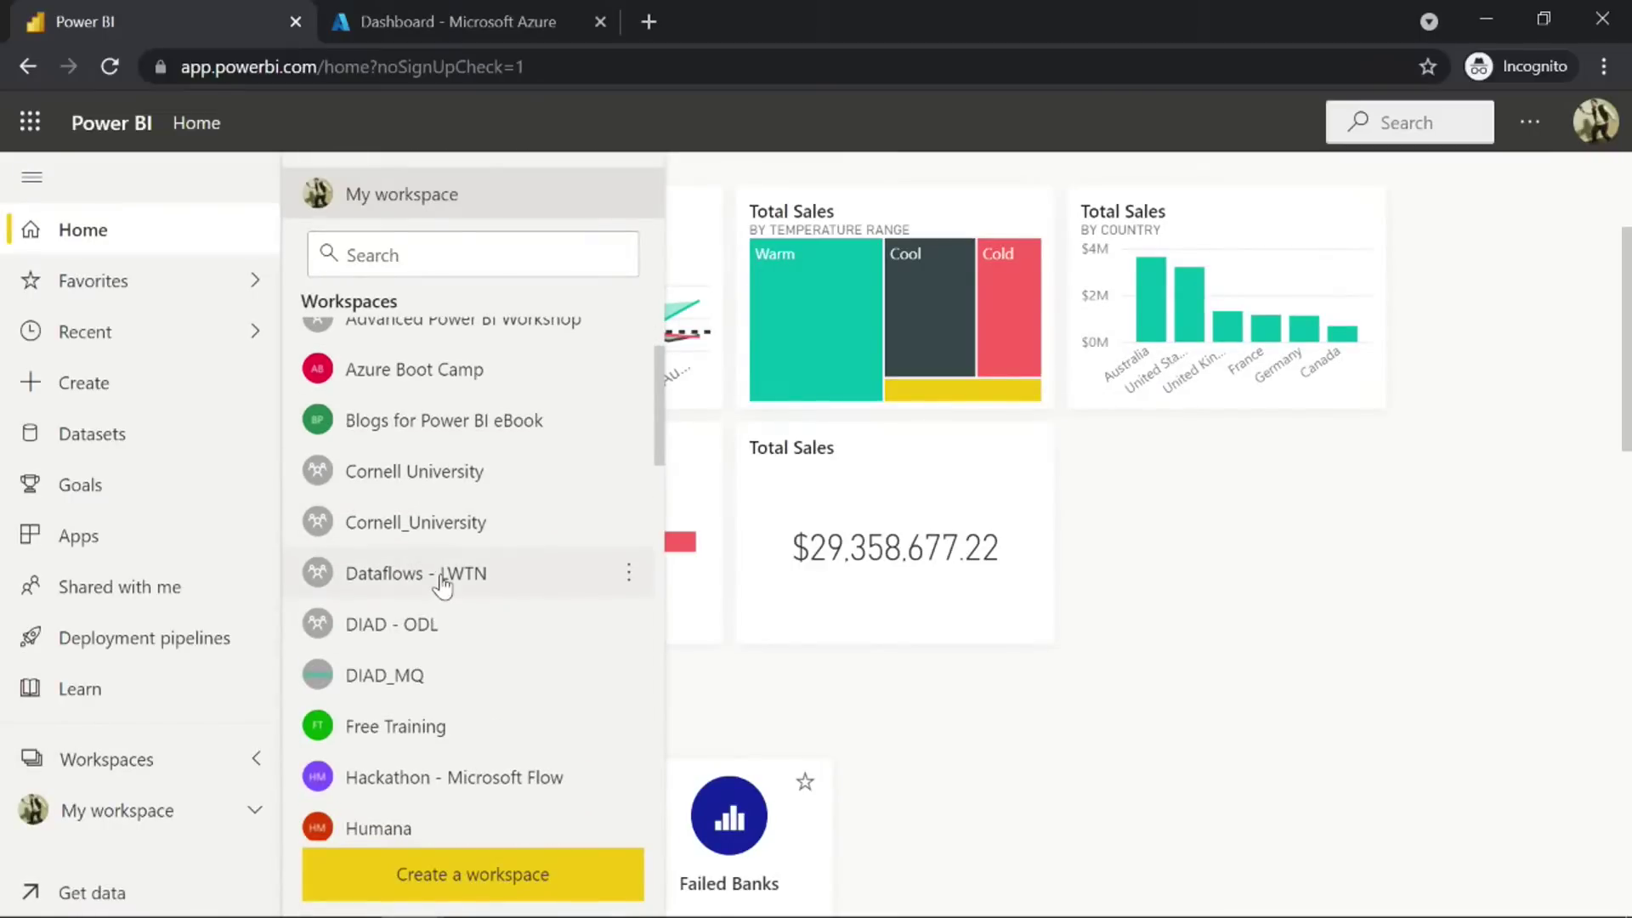
{"action": "left_click", "coordinate": [443, 581]}
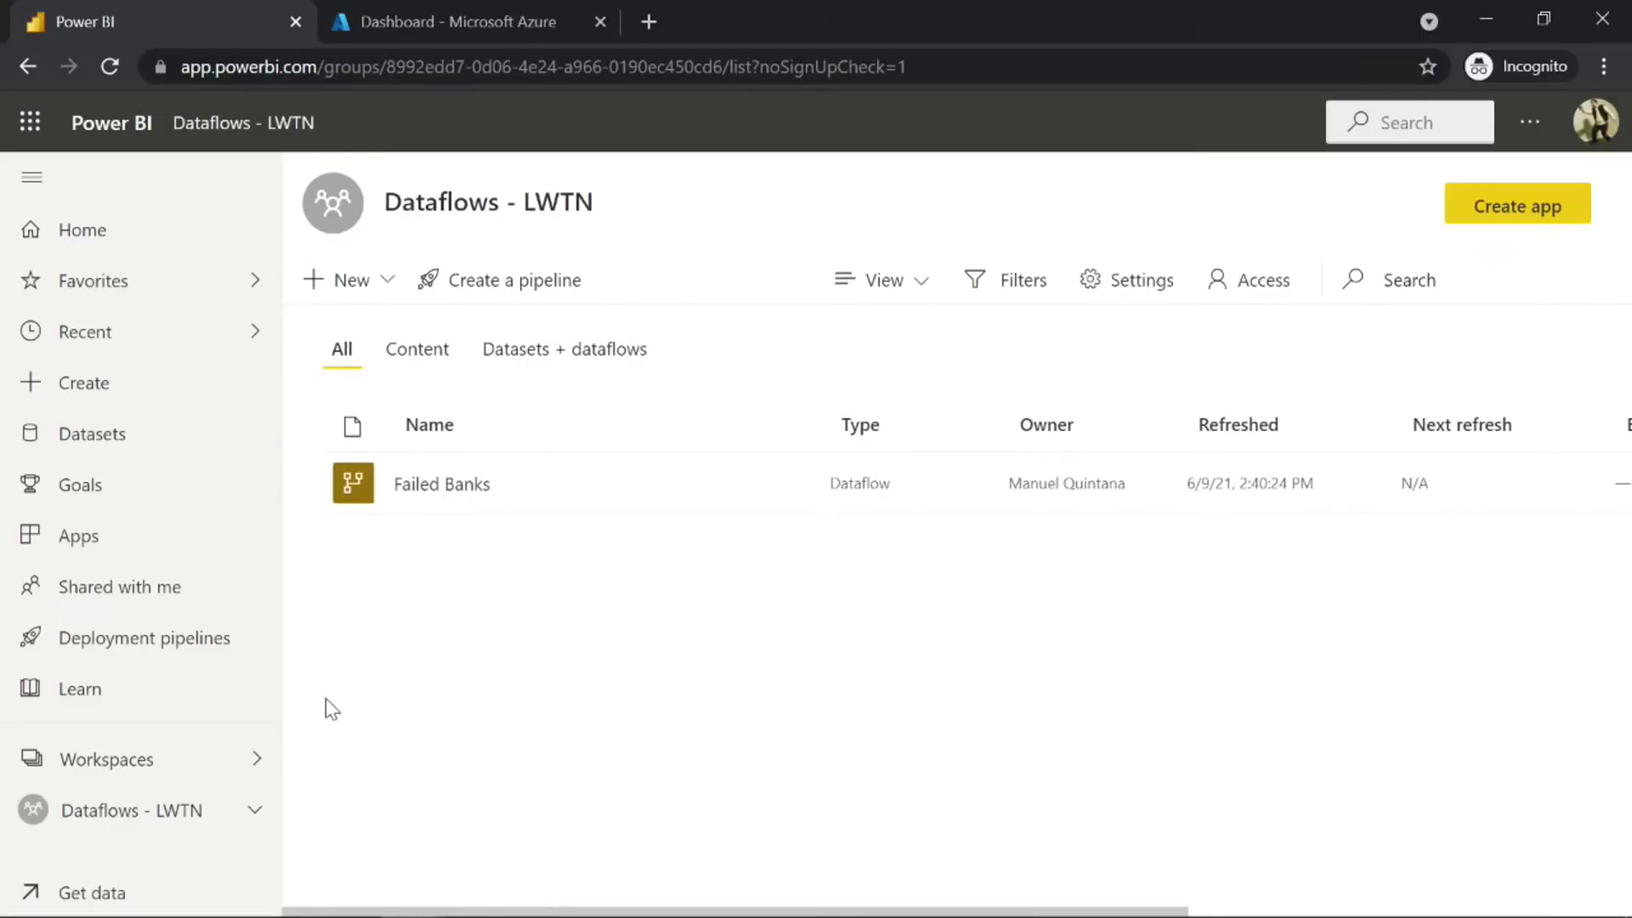
Open the workspace settings and examine the general and advanced options, including the contact list, OneDrive and template app settings.
{"action": "left_click", "coordinate": [1127, 281]}
{"action": "scroll", "coordinate": [1177, 538], "scroll_direction": "down", "scroll_amount": 2}
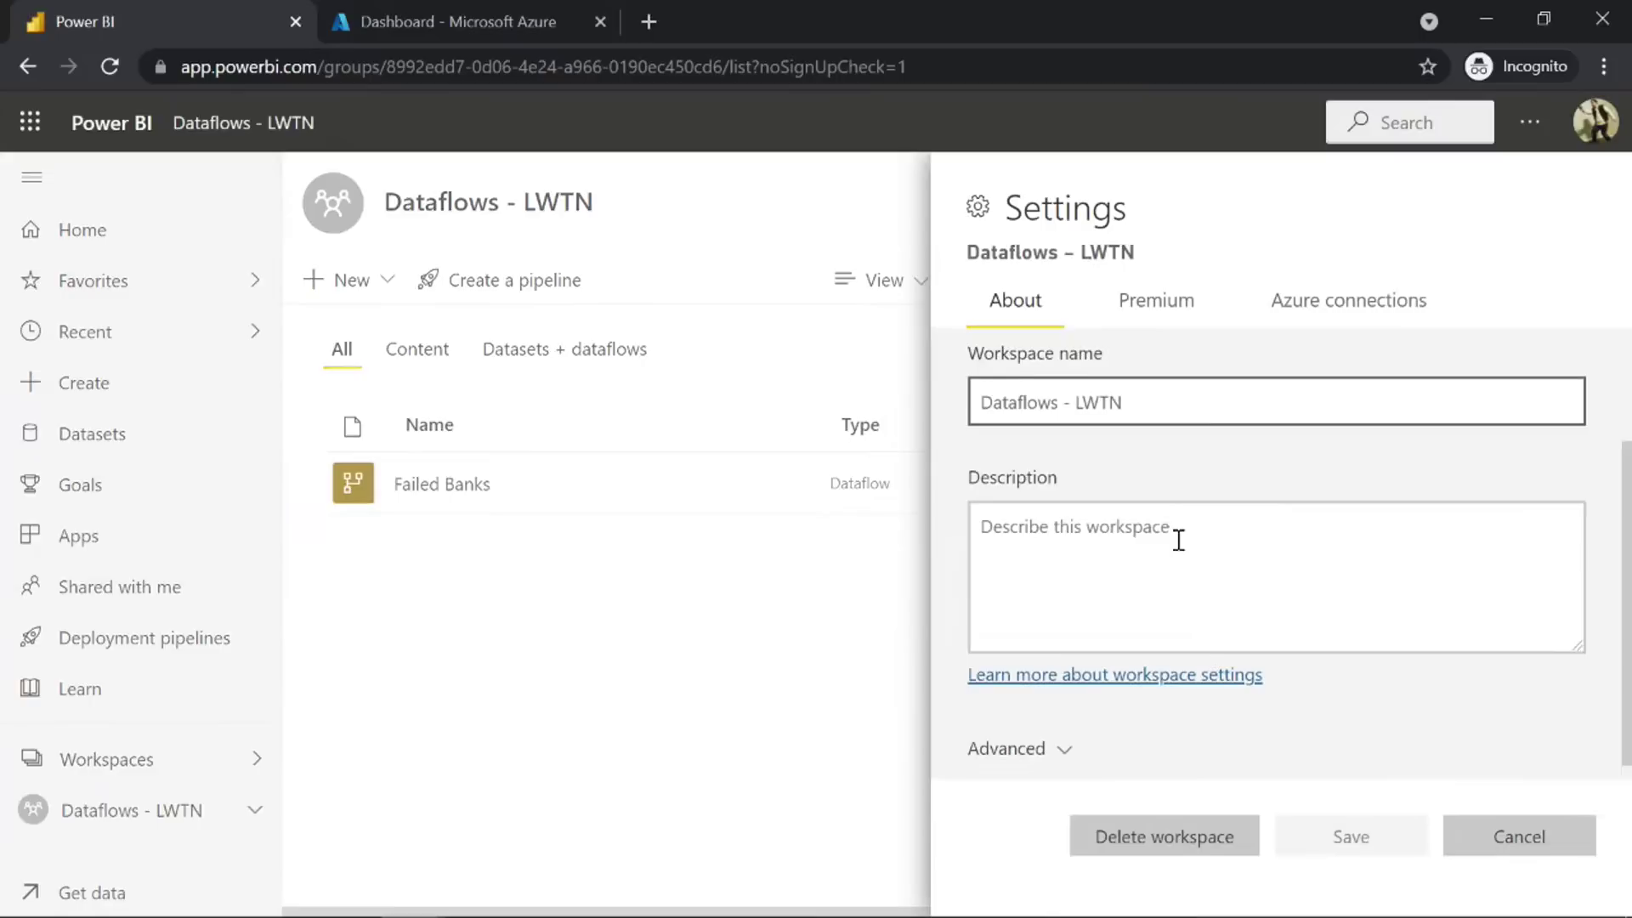
{"action": "left_click", "coordinate": [1067, 735]}
{"action": "scroll", "coordinate": [1084, 722], "scroll_direction": "down", "scroll_amount": 5}
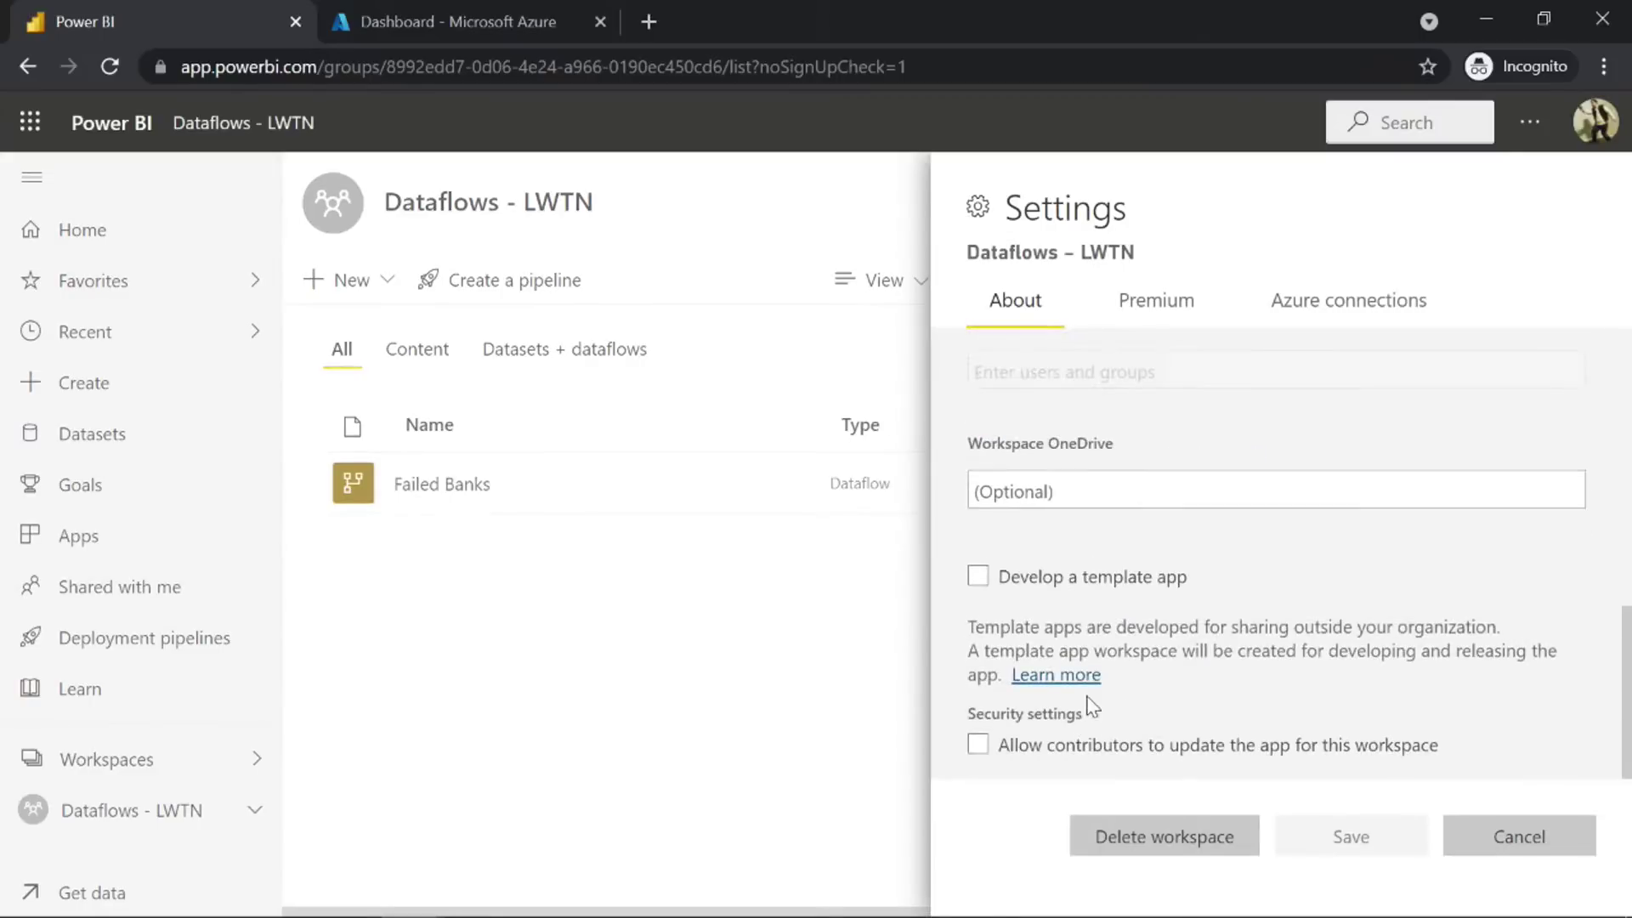
{"action": "scroll", "coordinate": [1092, 633], "scroll_direction": "up", "scroll_amount": 3}
{"action": "scroll", "coordinate": [1094, 637], "scroll_direction": "up", "scroll_amount": 1}
{"action": "scroll", "coordinate": [1093, 630], "scroll_direction": "down", "scroll_amount": 3}
{"action": "scroll", "coordinate": [1095, 627], "scroll_direction": "up", "scroll_amount": 3}
{"action": "scroll", "coordinate": [1065, 528], "scroll_direction": "up", "scroll_amount": 1}
{"action": "scroll", "coordinate": [1073, 561], "scroll_direction": "down", "scroll_amount": 3}
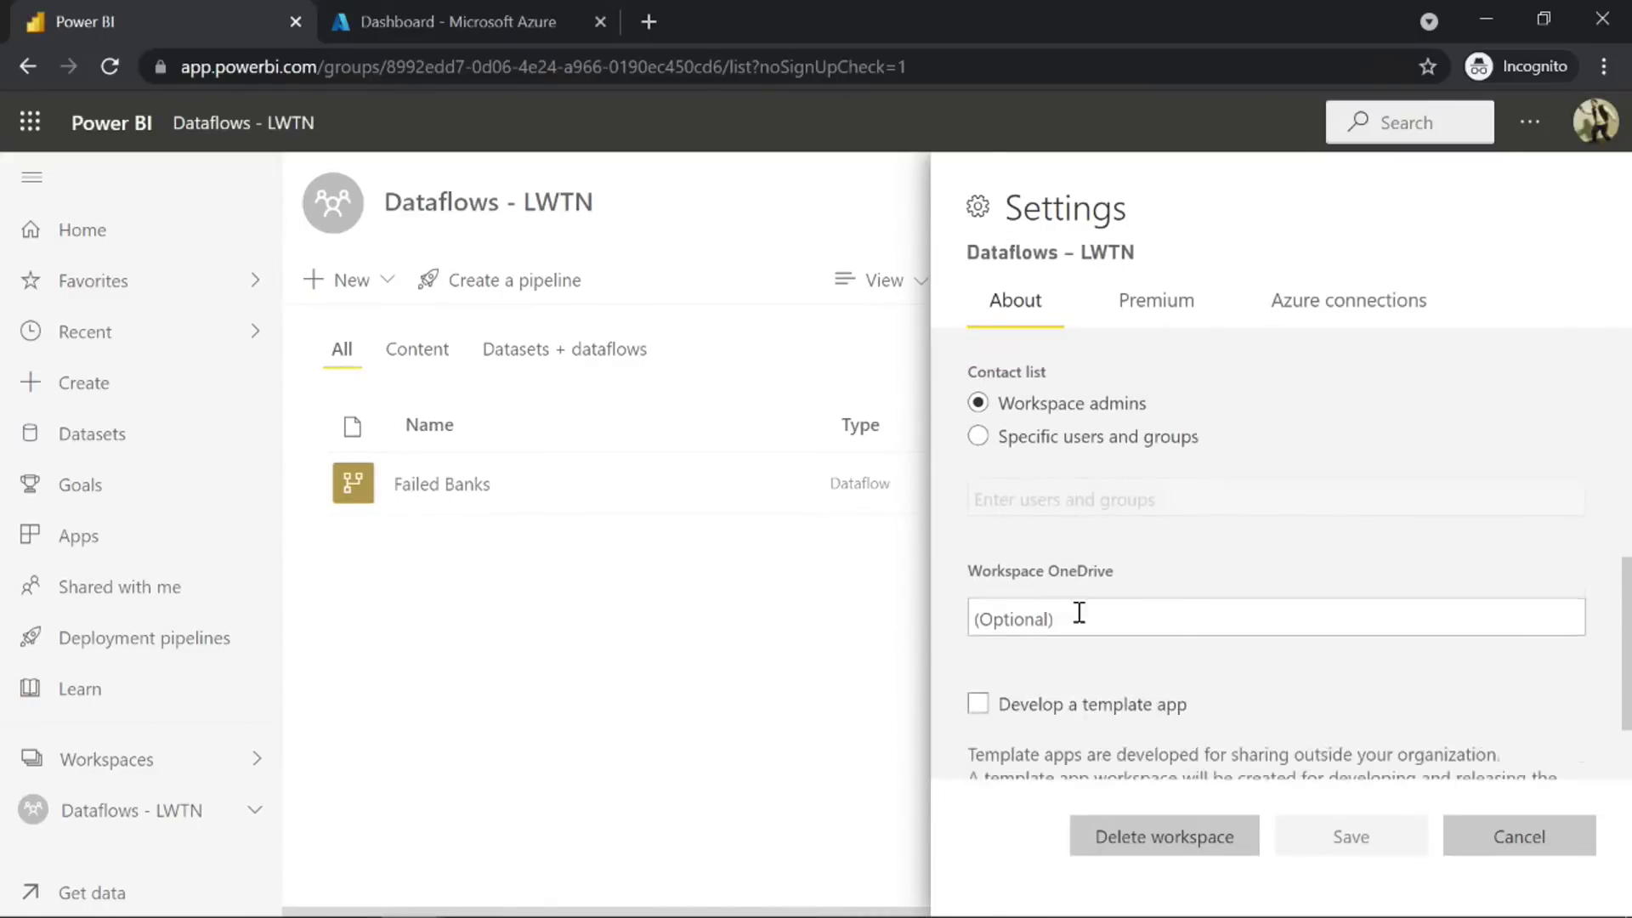
{"action": "scroll", "coordinate": [1105, 644], "scroll_direction": "up", "scroll_amount": 7}
Review the workspace's license mode and its Azure storage connection details, highlighting the storage account name.
{"action": "left_click", "coordinate": [1141, 300]}
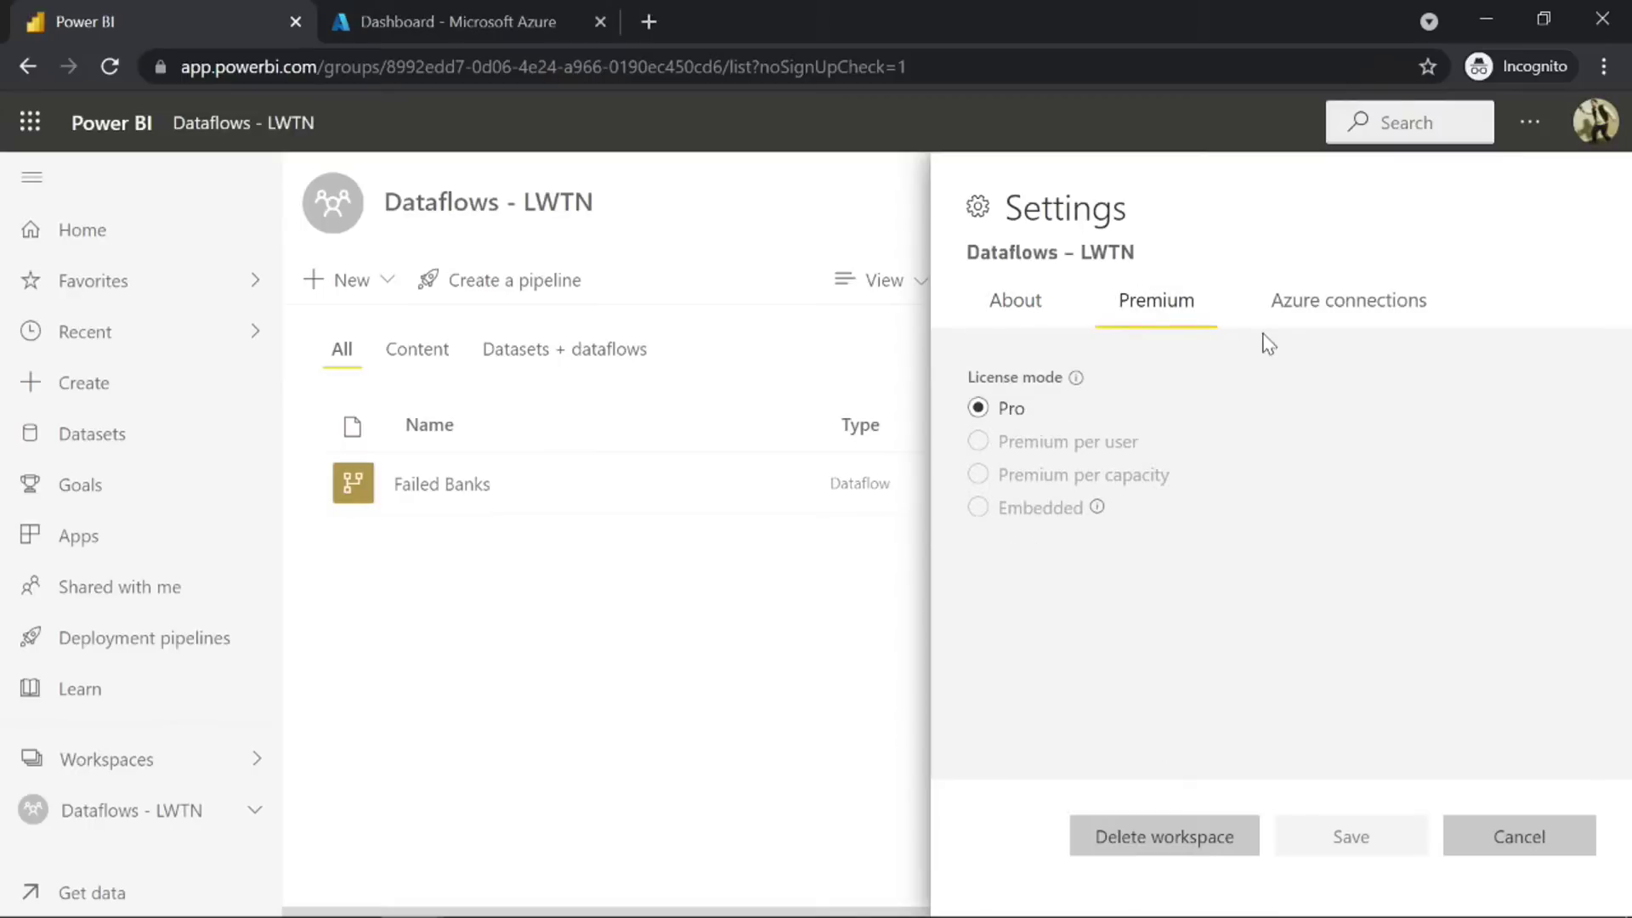
{"action": "left_click", "coordinate": [1288, 316]}
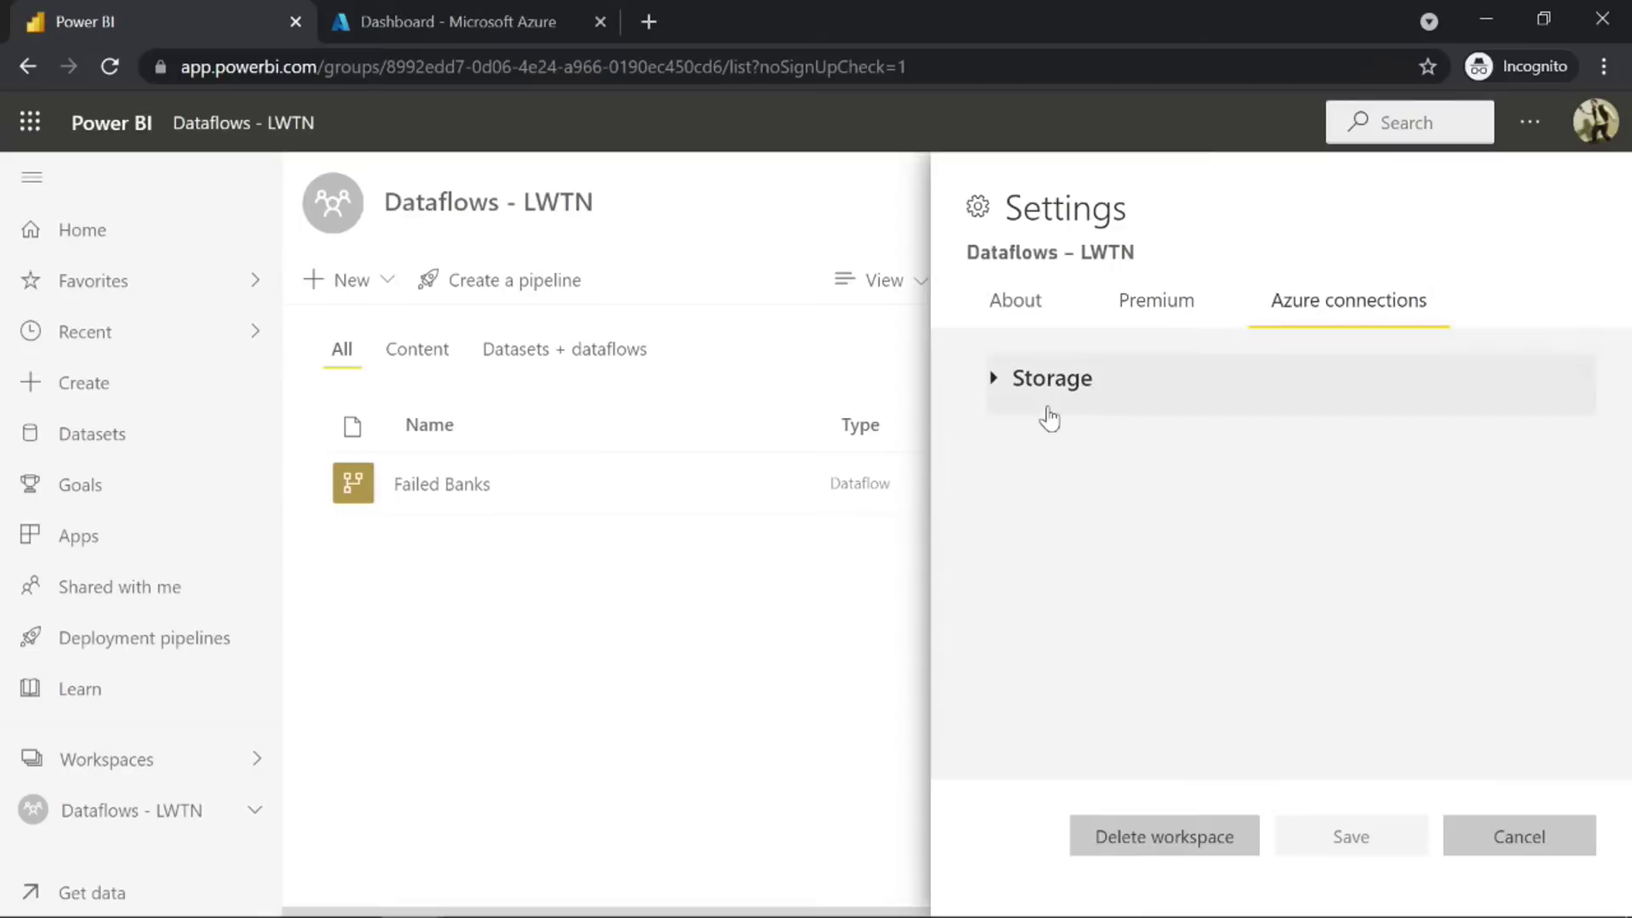
{"action": "left_click", "coordinate": [1012, 384]}
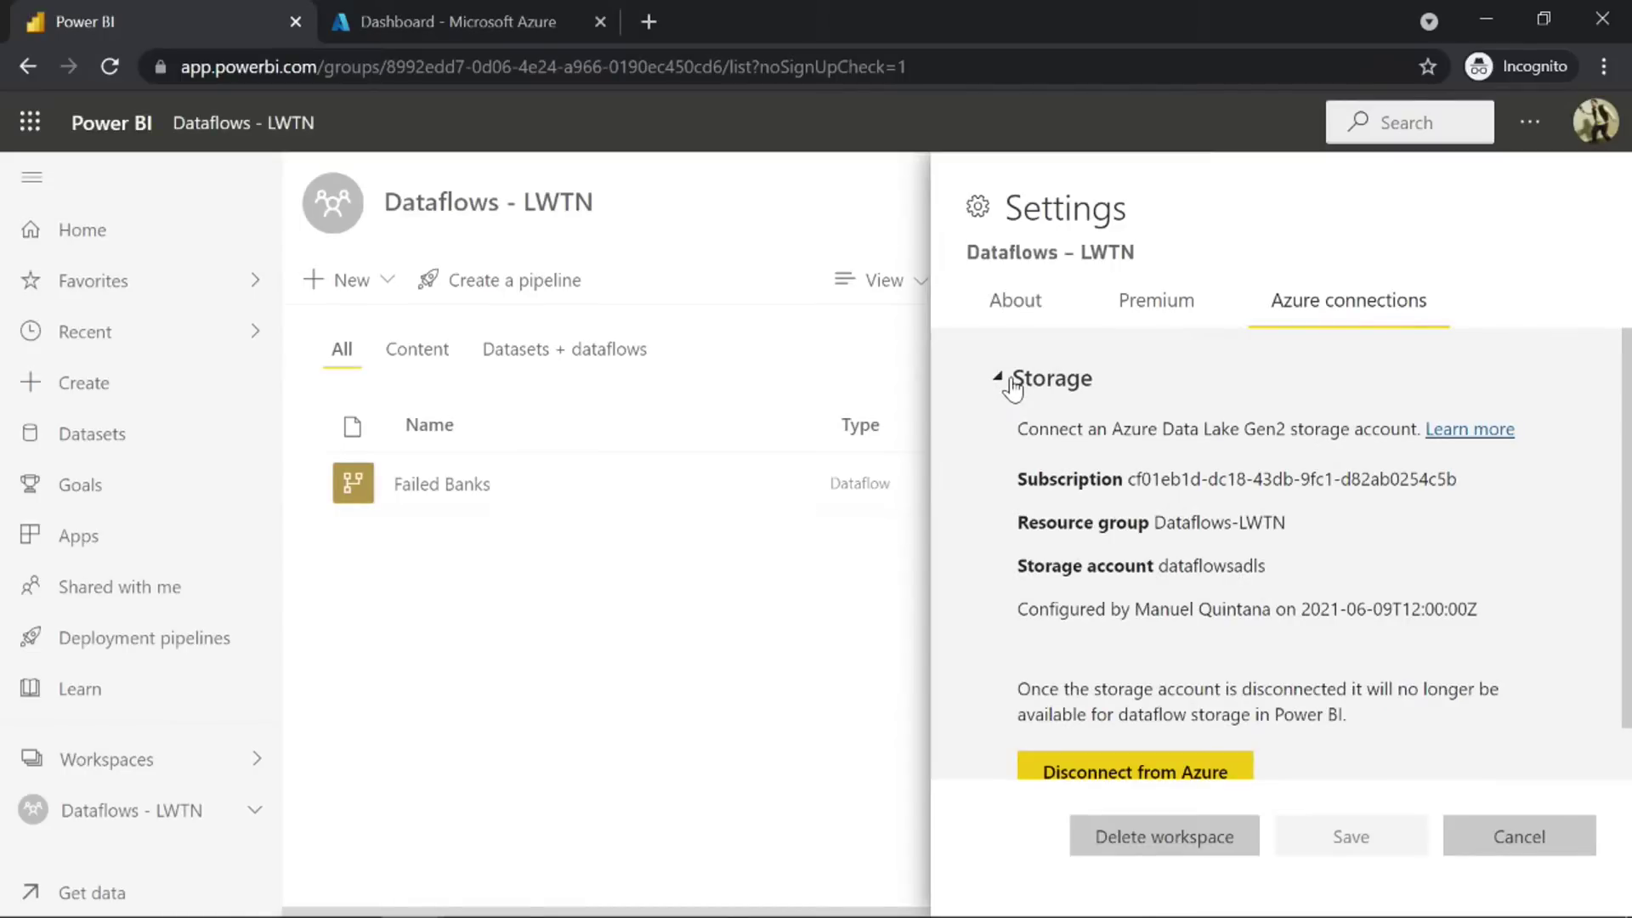
{"action": "scroll", "coordinate": [1012, 385], "scroll_direction": "down", "scroll_amount": 1}
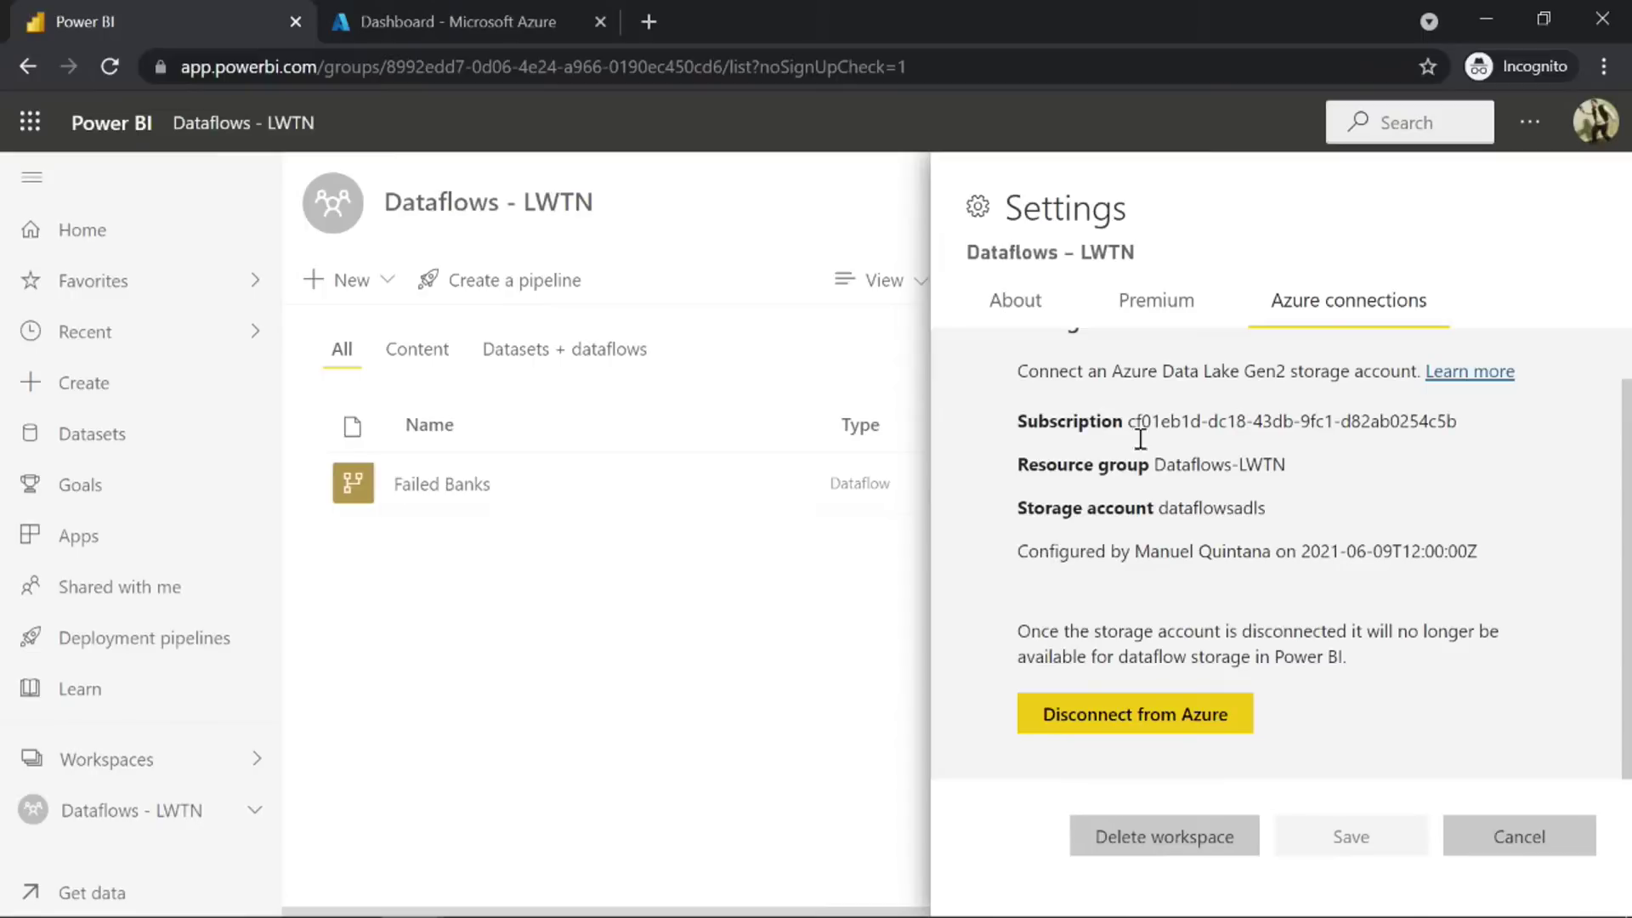
{"action": "left_click_drag", "start_coordinate": [1167, 510], "coordinate": [1271, 520]}
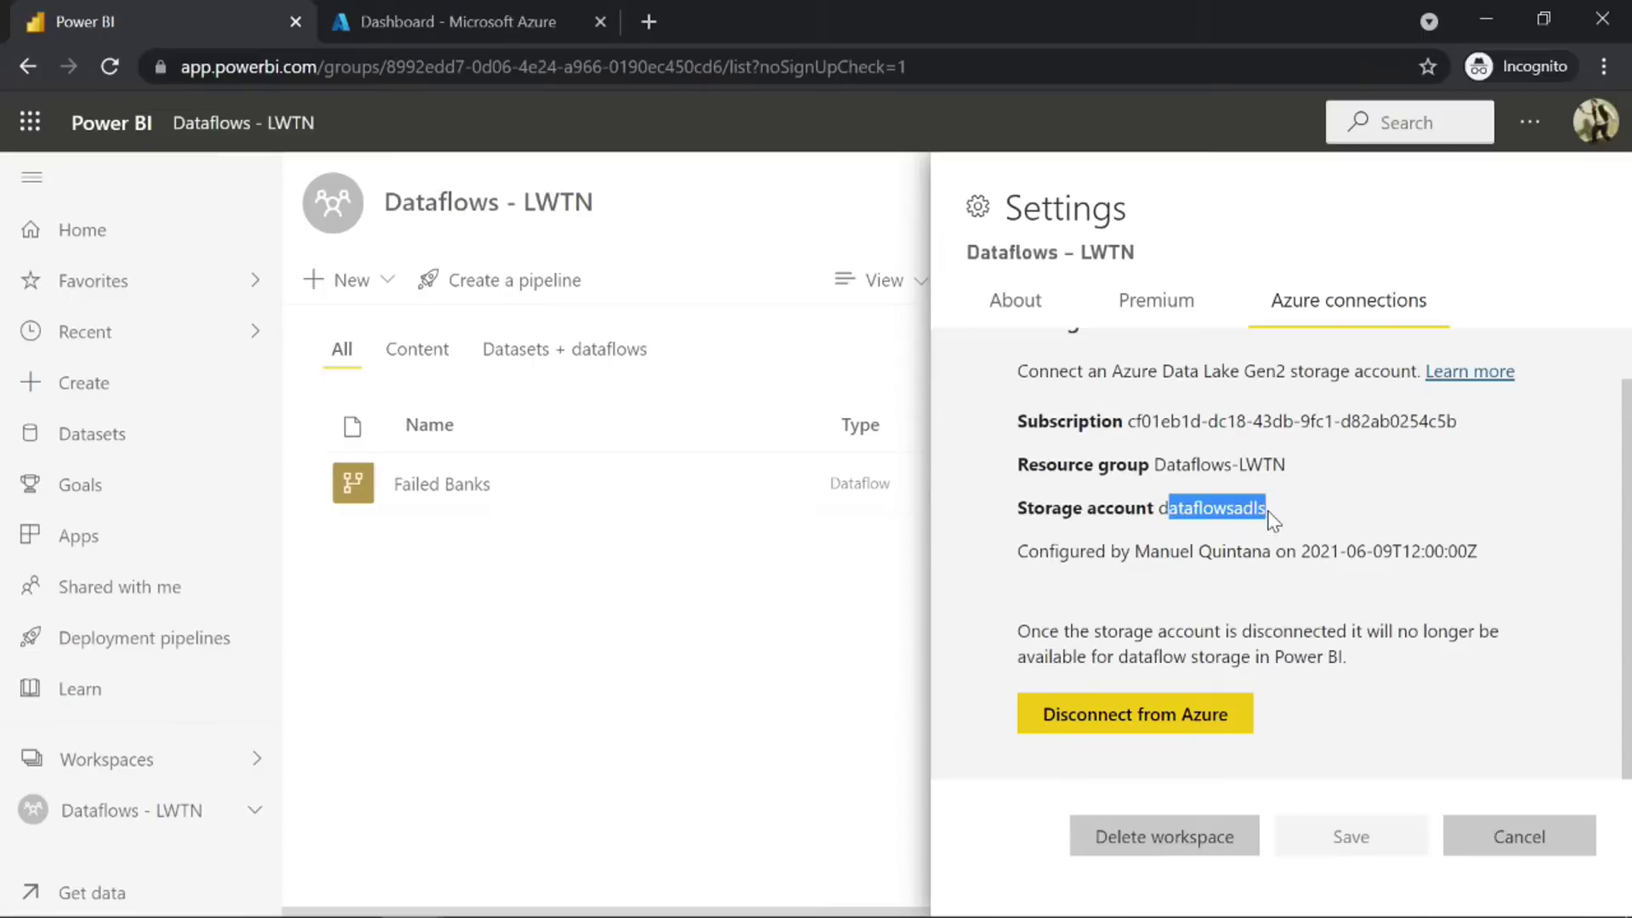
Switch to the Azure portal and view the containers of the dataflowsadls storage account.
{"action": "left_click", "coordinate": [461, 27]}
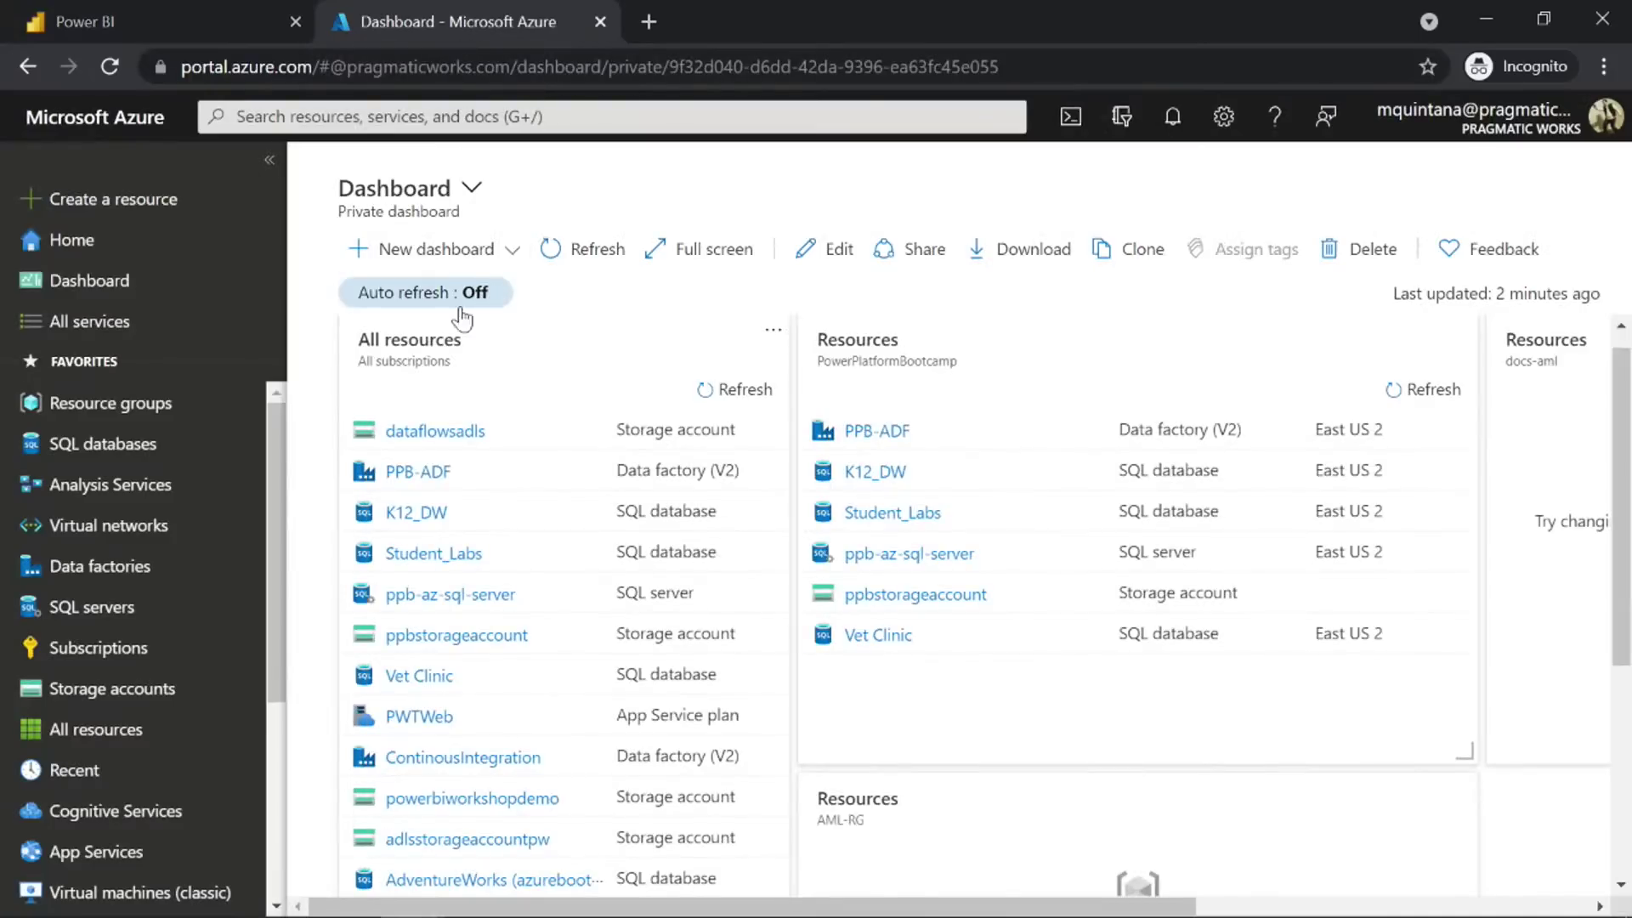
{"action": "left_click", "coordinate": [441, 435]}
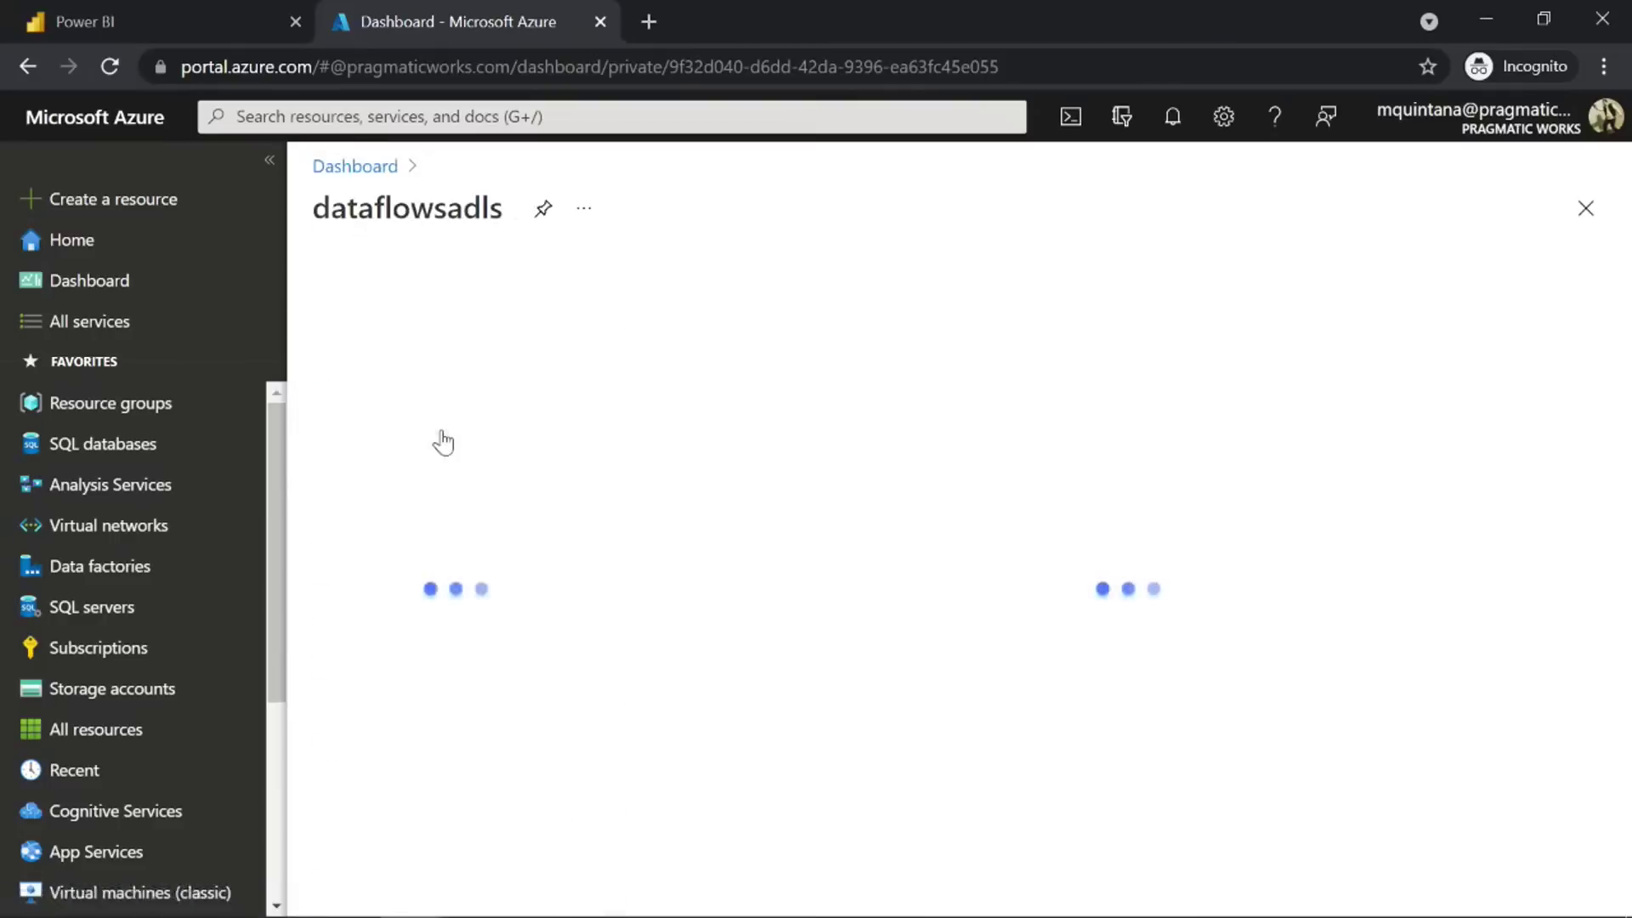
{"action": "scroll", "coordinate": [865, 550], "scroll_direction": "down", "scroll_amount": 5}
{"action": "scroll", "coordinate": [865, 549], "scroll_direction": "up", "scroll_amount": 2}
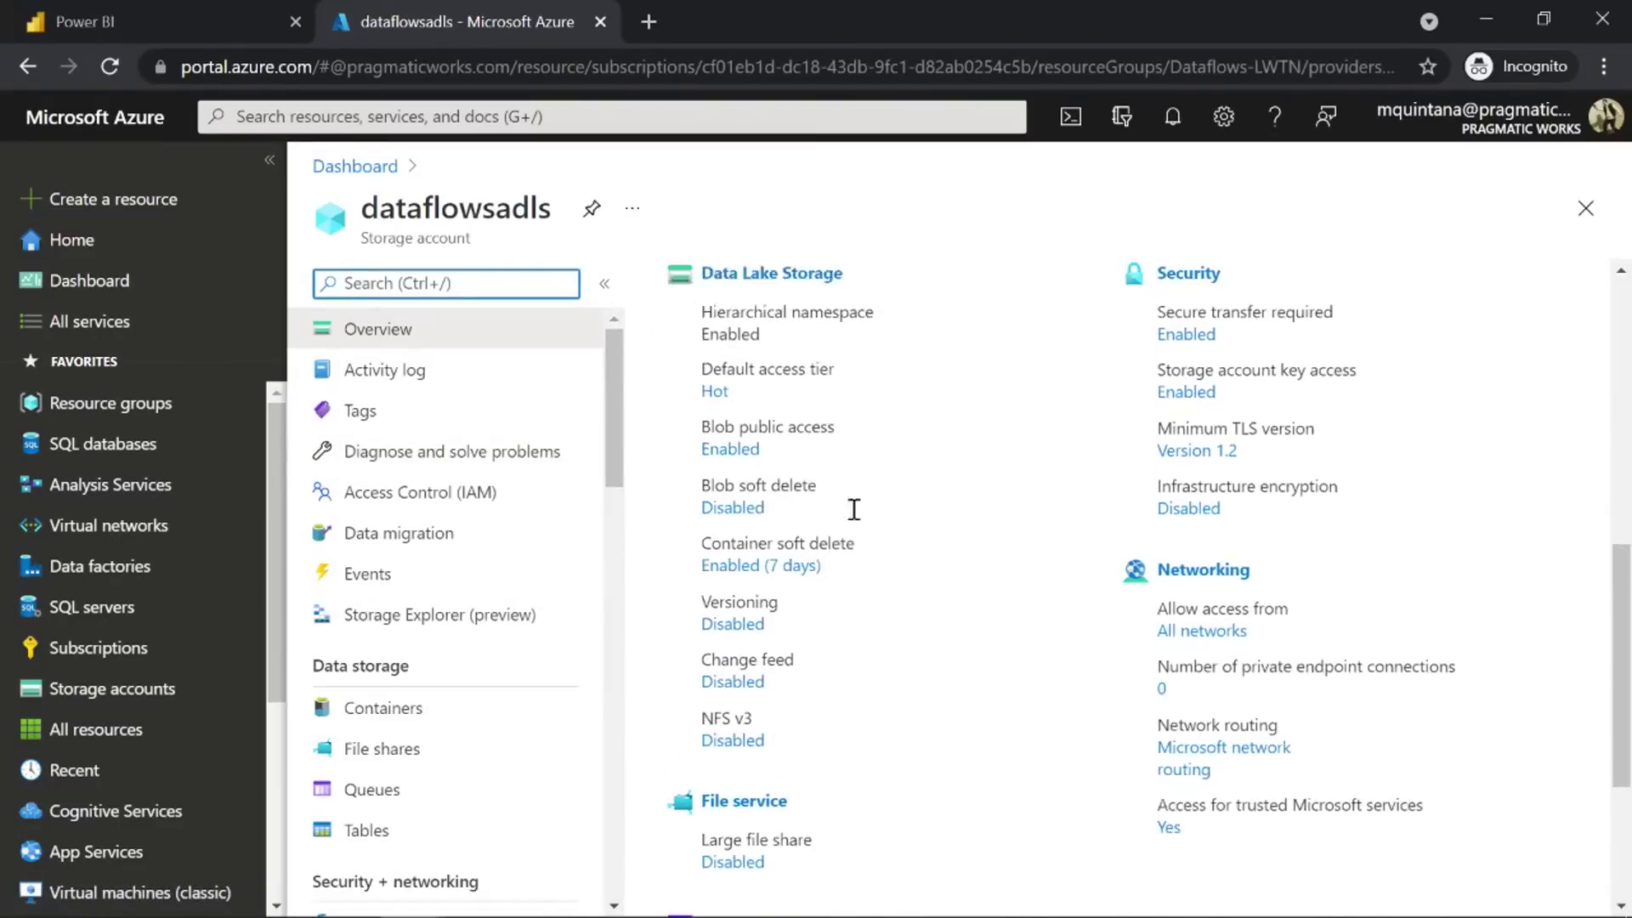
{"action": "left_click", "coordinate": [788, 362]}
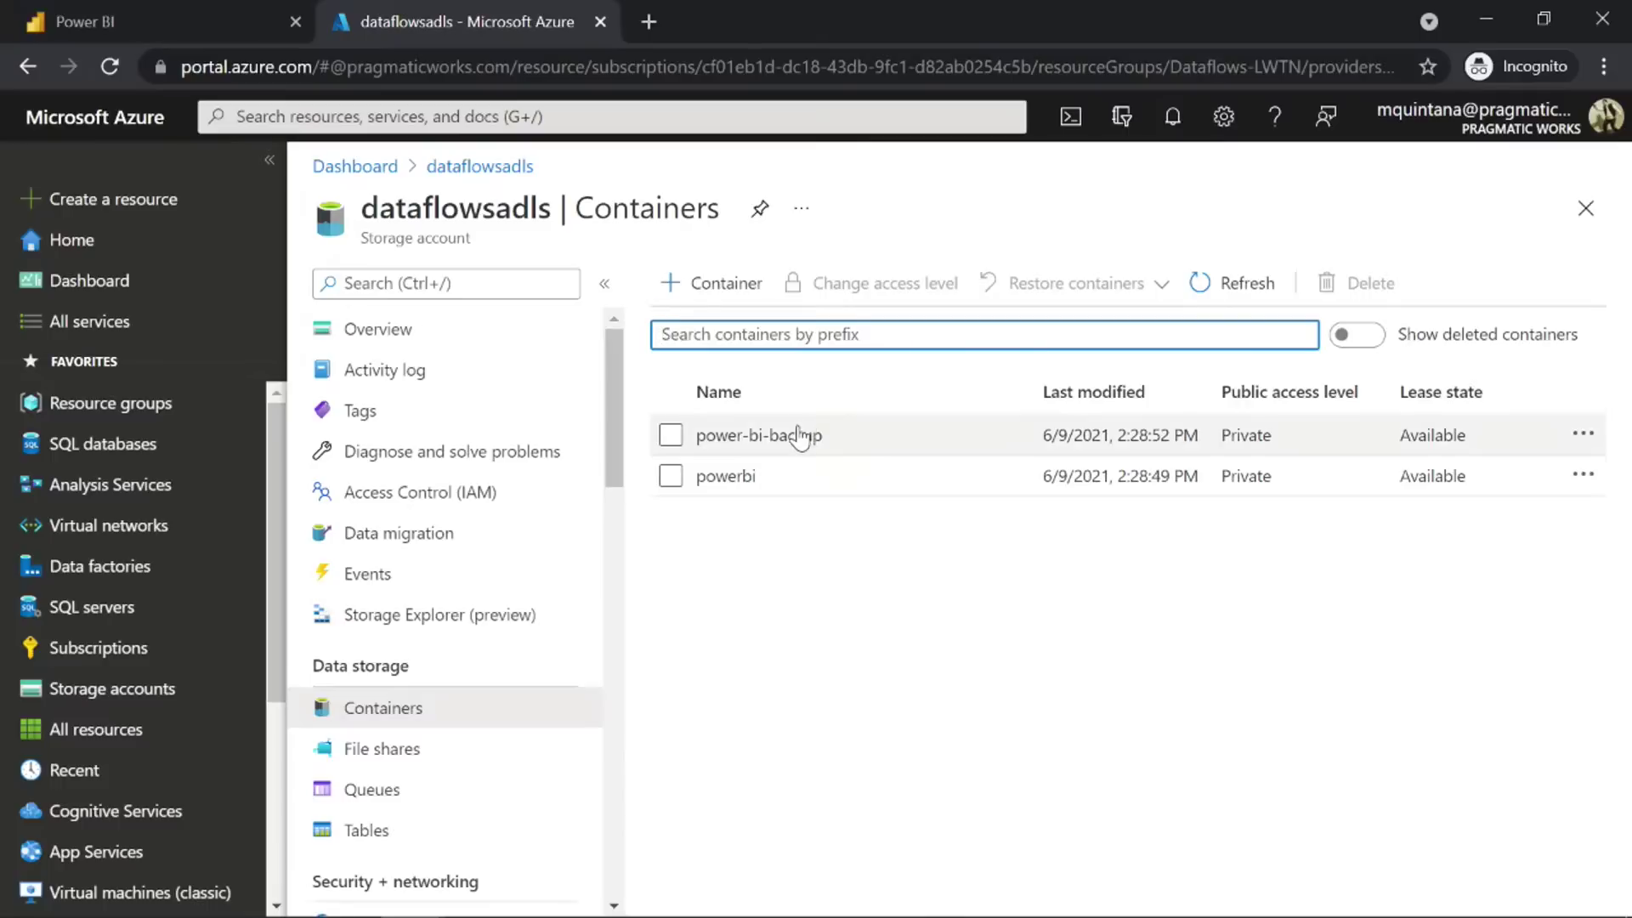
Browse the powerbi container through Dataflows - LWTN and Failed Banks to the Query.csv.snapshots folder.
{"action": "left_click", "coordinate": [729, 476]}
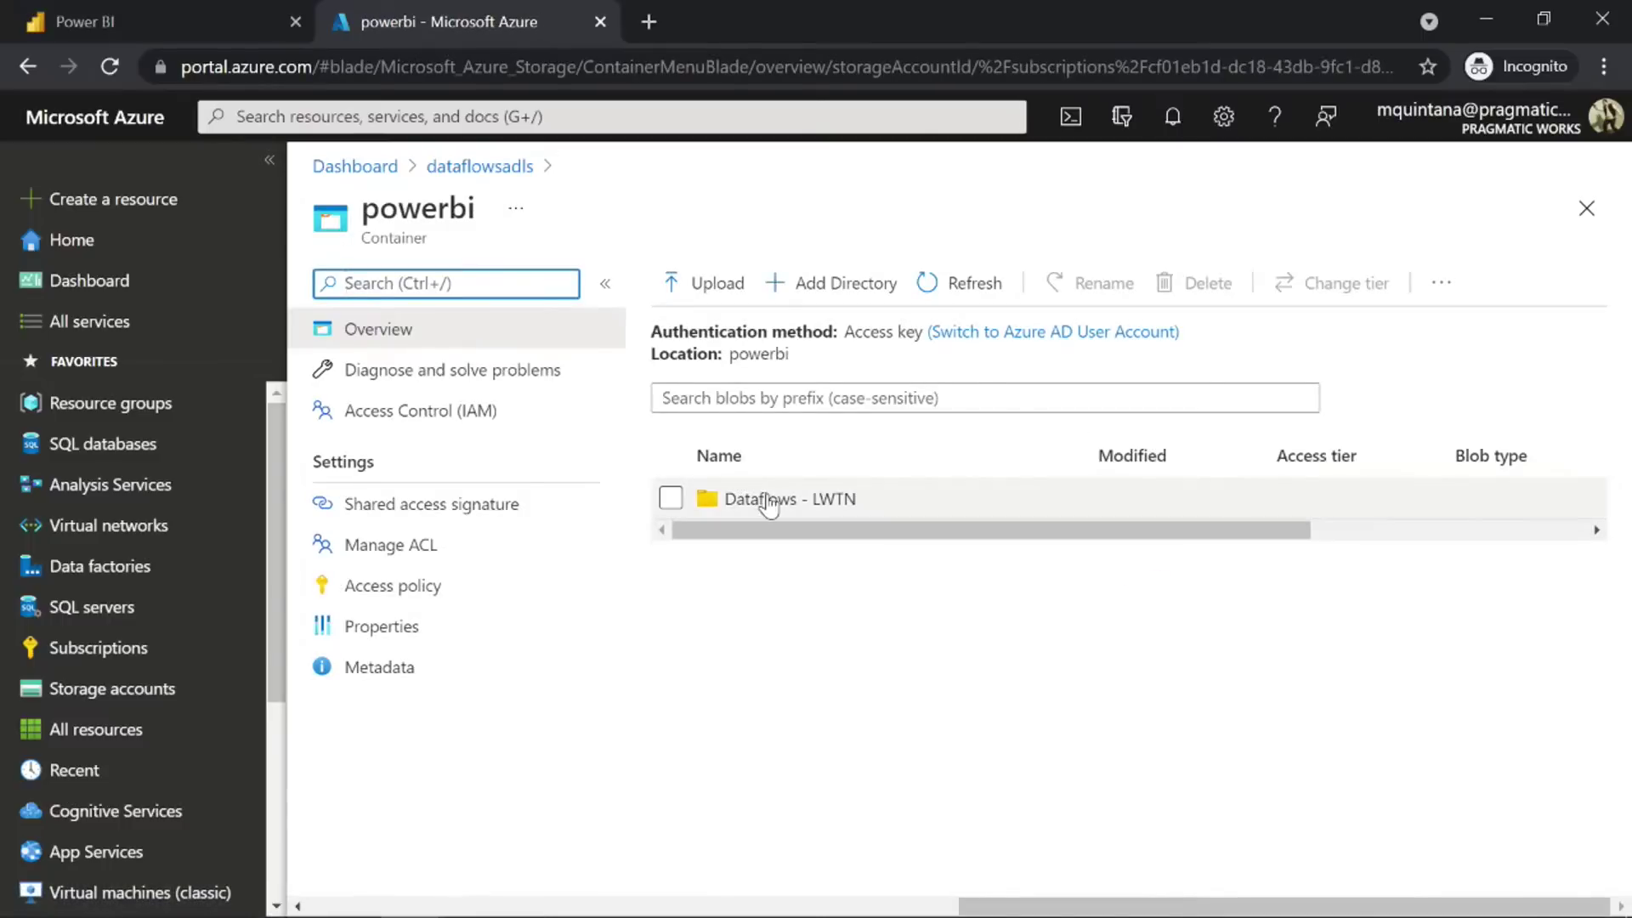
{"action": "left_click", "coordinate": [766, 501]}
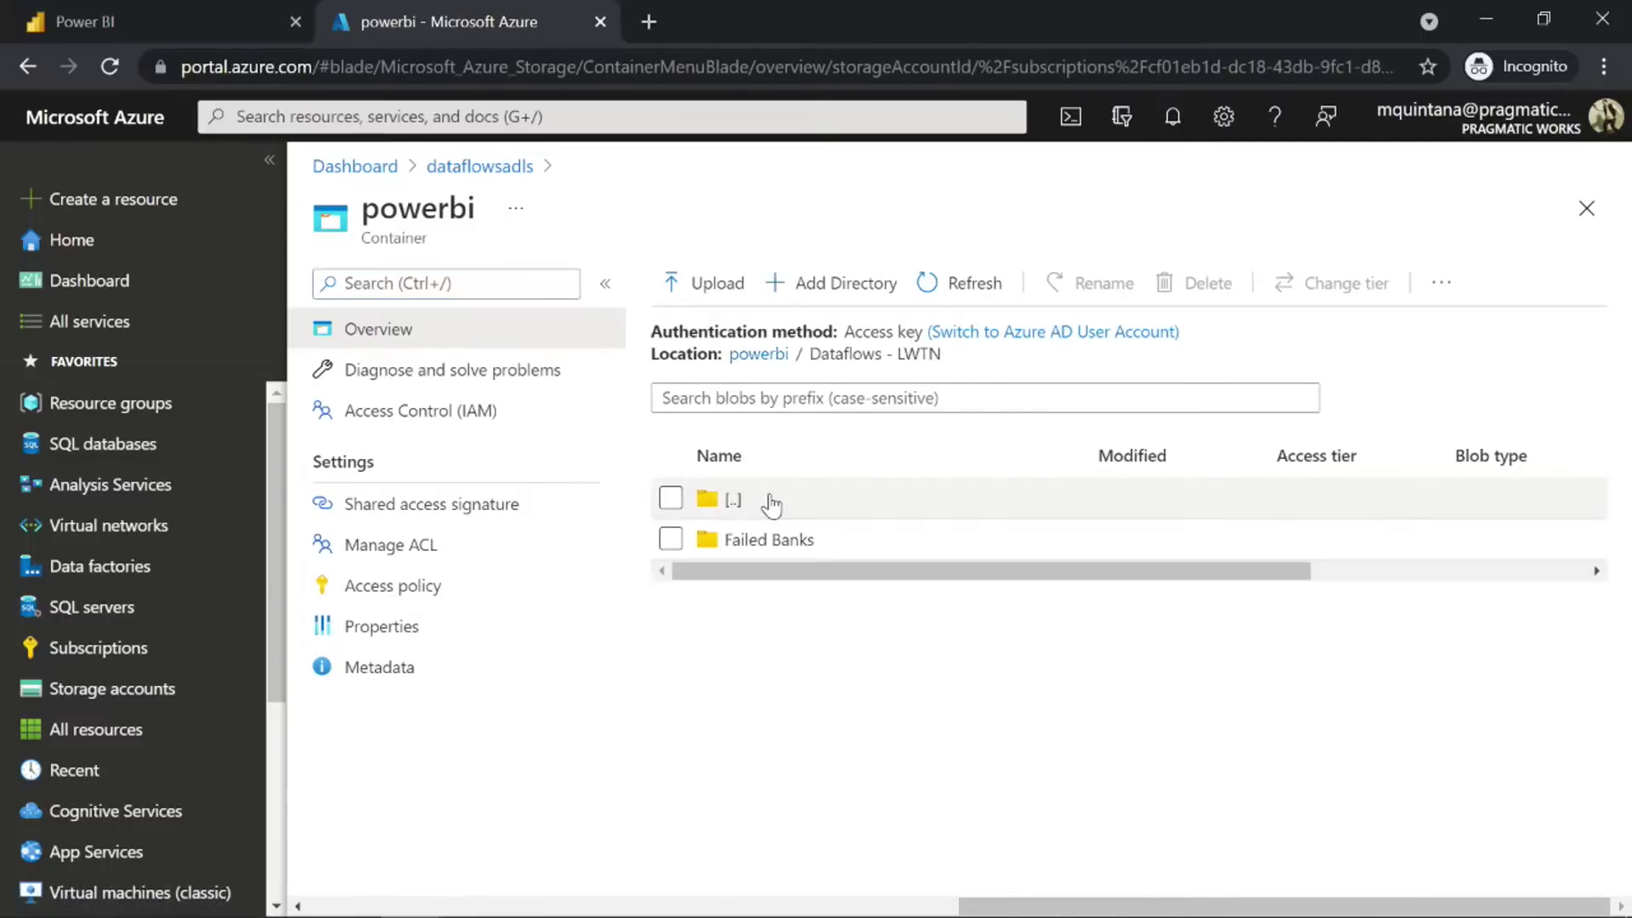
{"action": "left_click", "coordinate": [789, 549]}
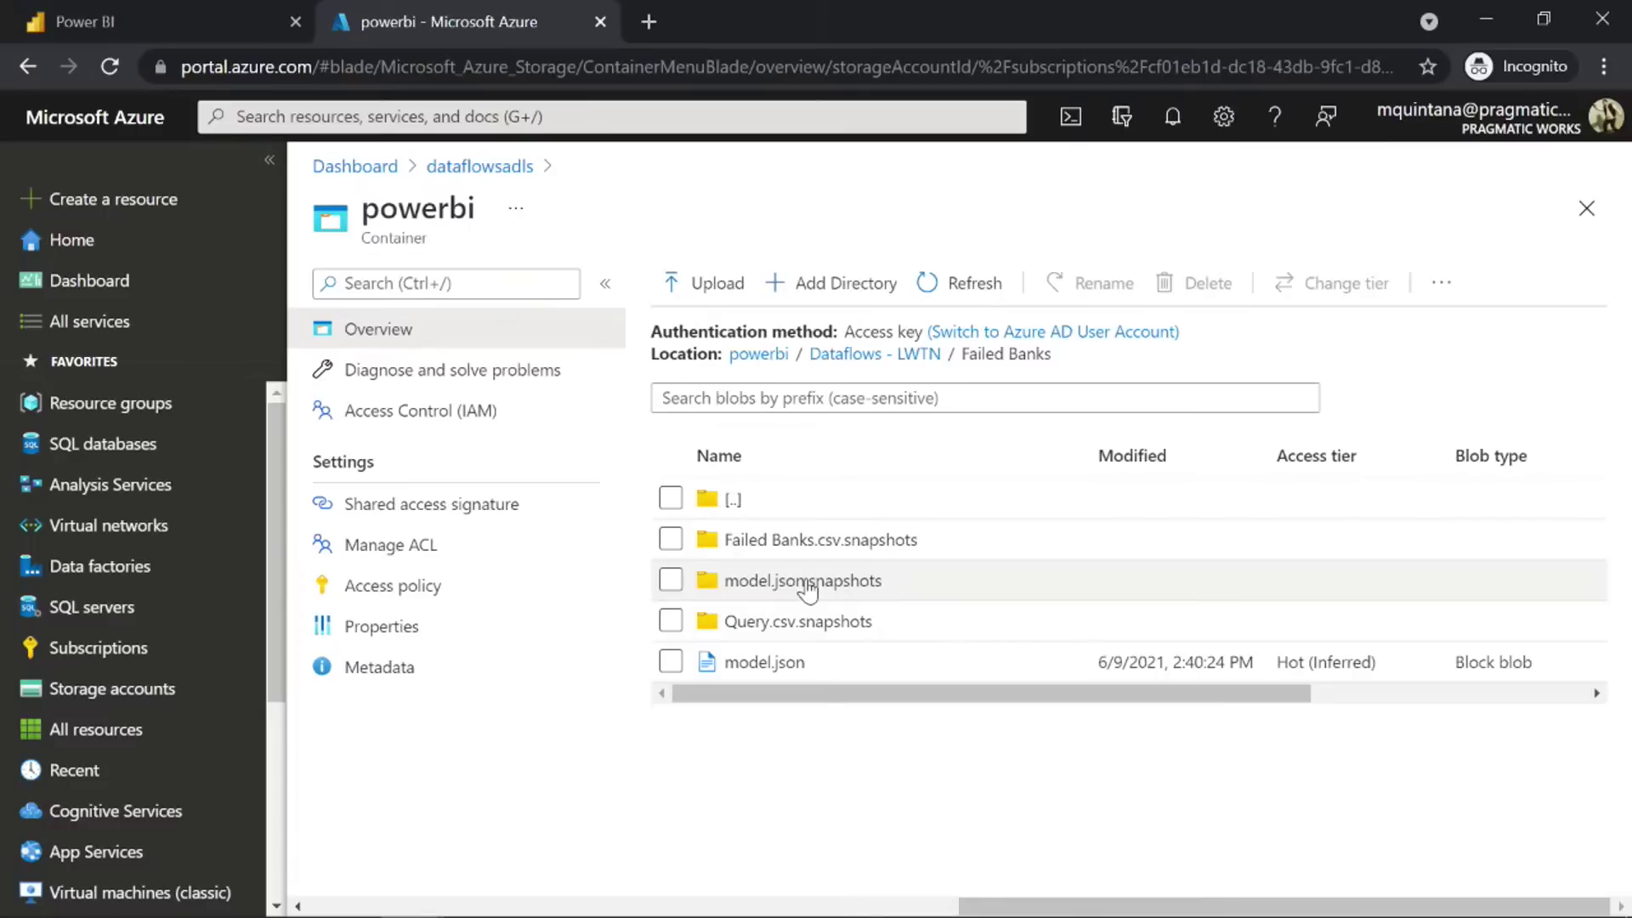
{"action": "left_click", "coordinate": [804, 622]}
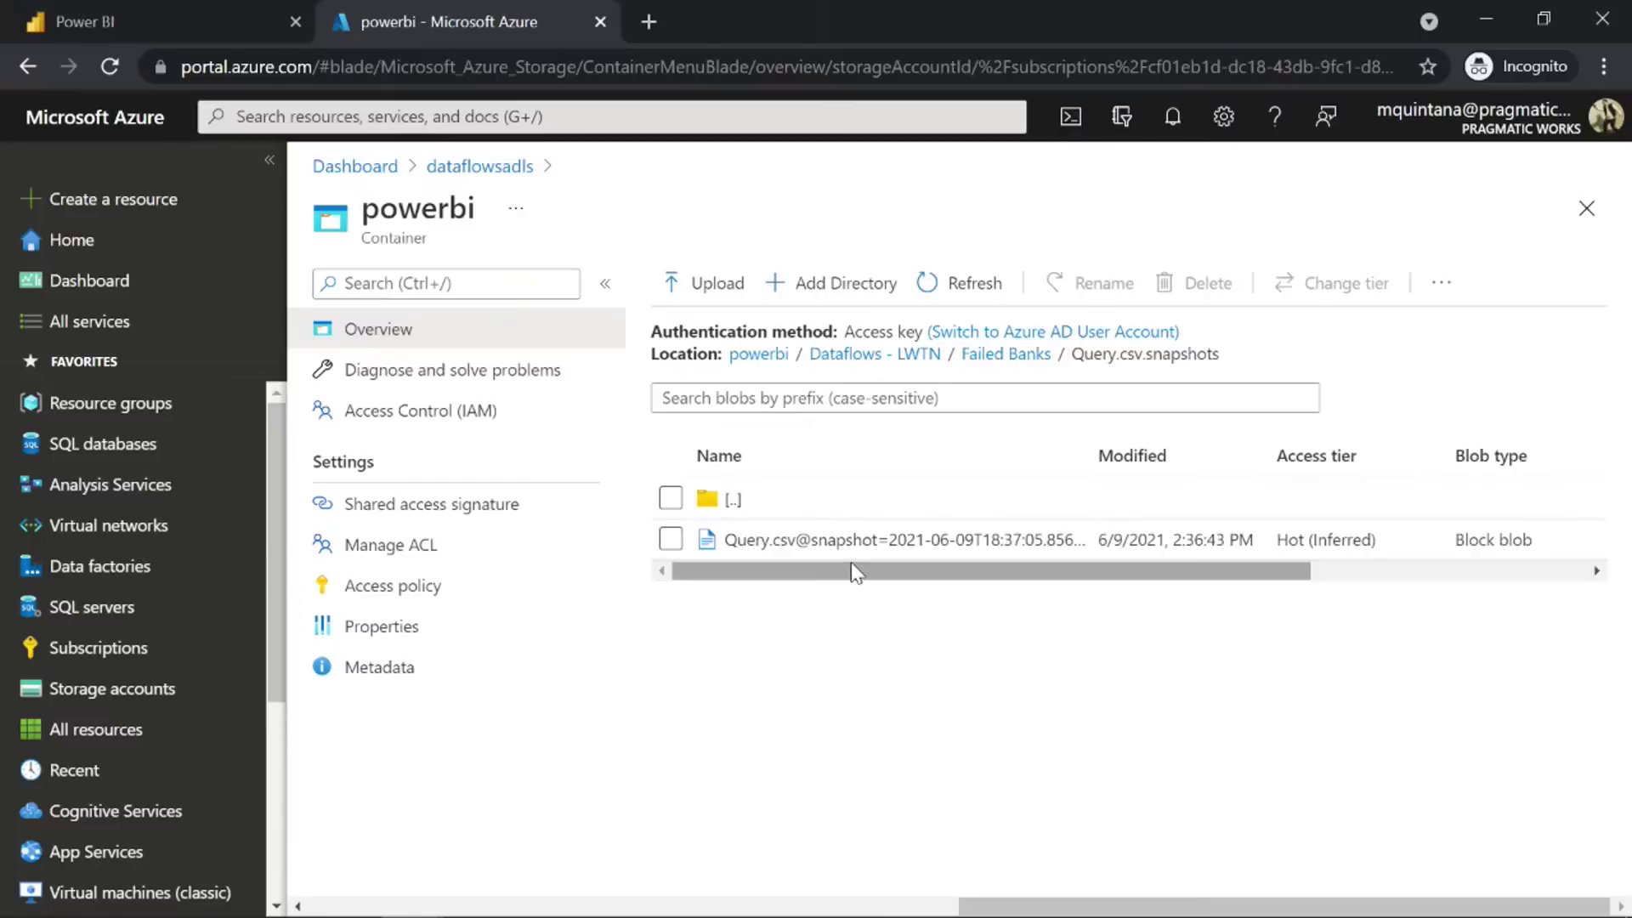
Return to Power BI and show the general information settings of the Dataflows - LWTN workspace.
{"action": "left_click", "coordinate": [150, 29]}
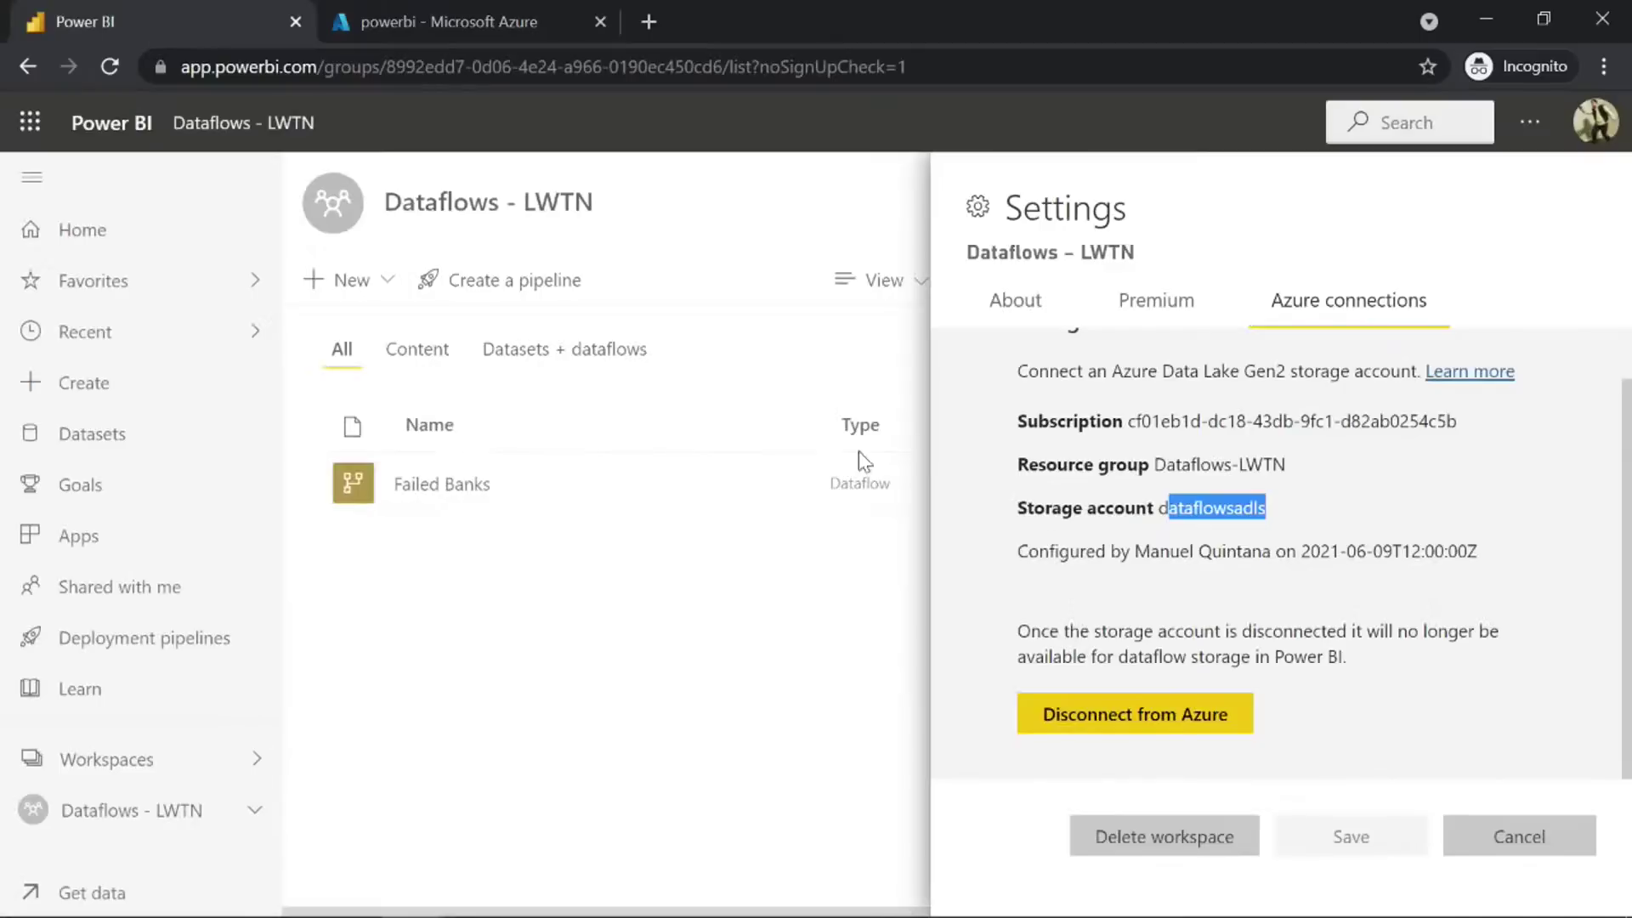
{"action": "left_click", "coordinate": [1030, 302]}
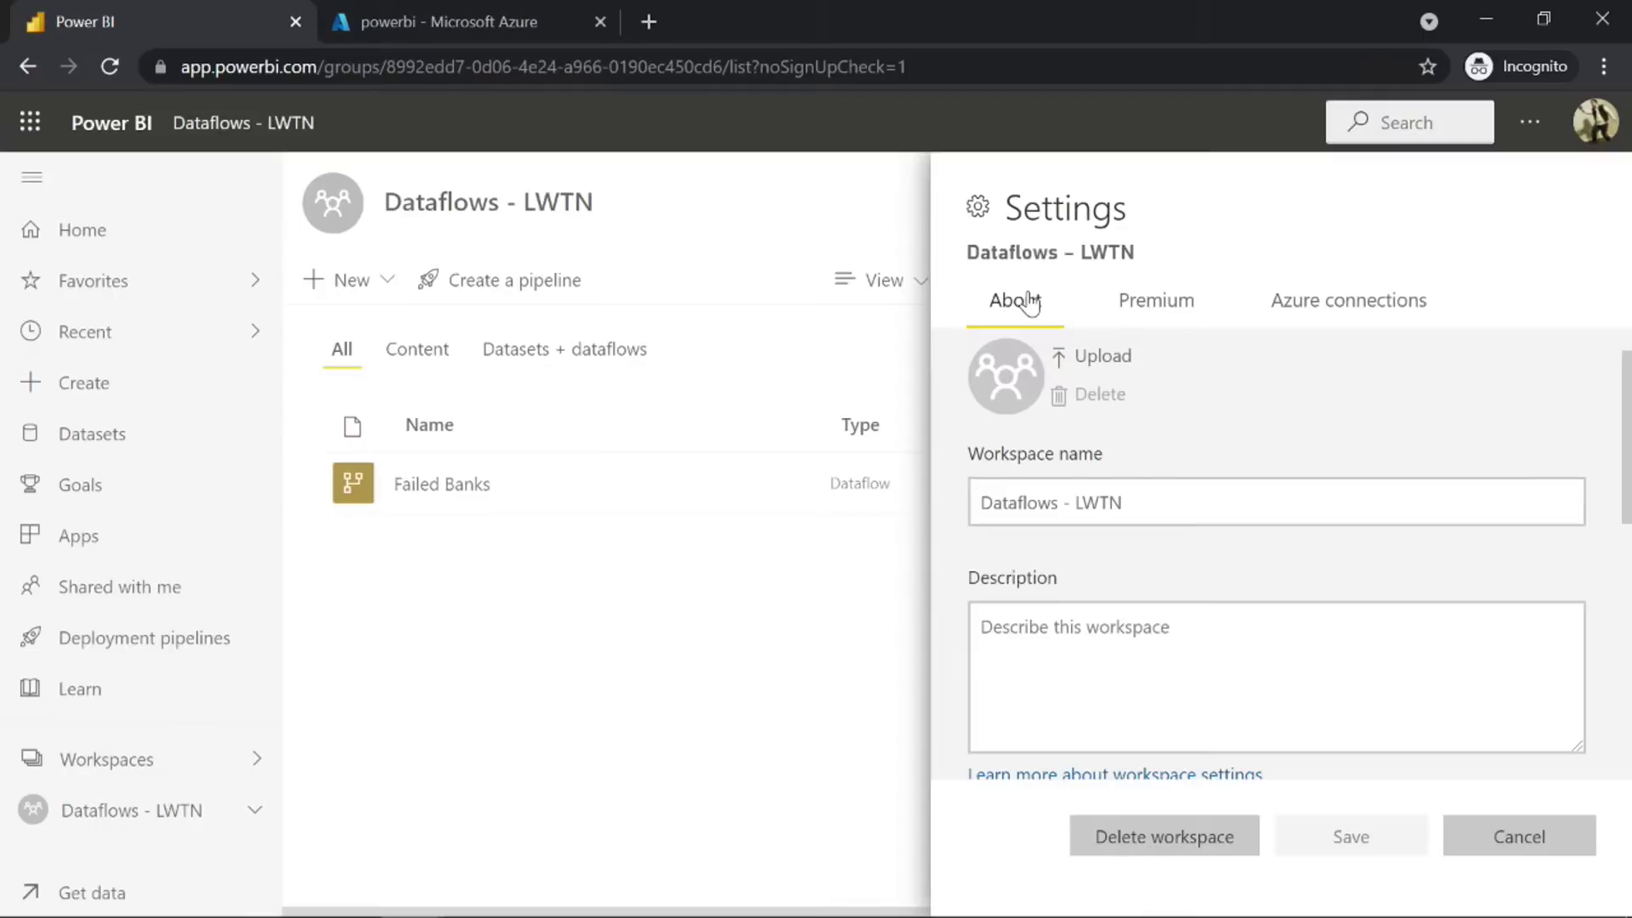
Expand the Storage section of the workspace's Azure connections, review the linked storage account details, and close the settings.
{"action": "left_click", "coordinate": [1331, 304]}
{"action": "left_click", "coordinate": [1061, 375]}
{"action": "scroll", "coordinate": [1161, 450], "scroll_direction": "down", "scroll_amount": 1}
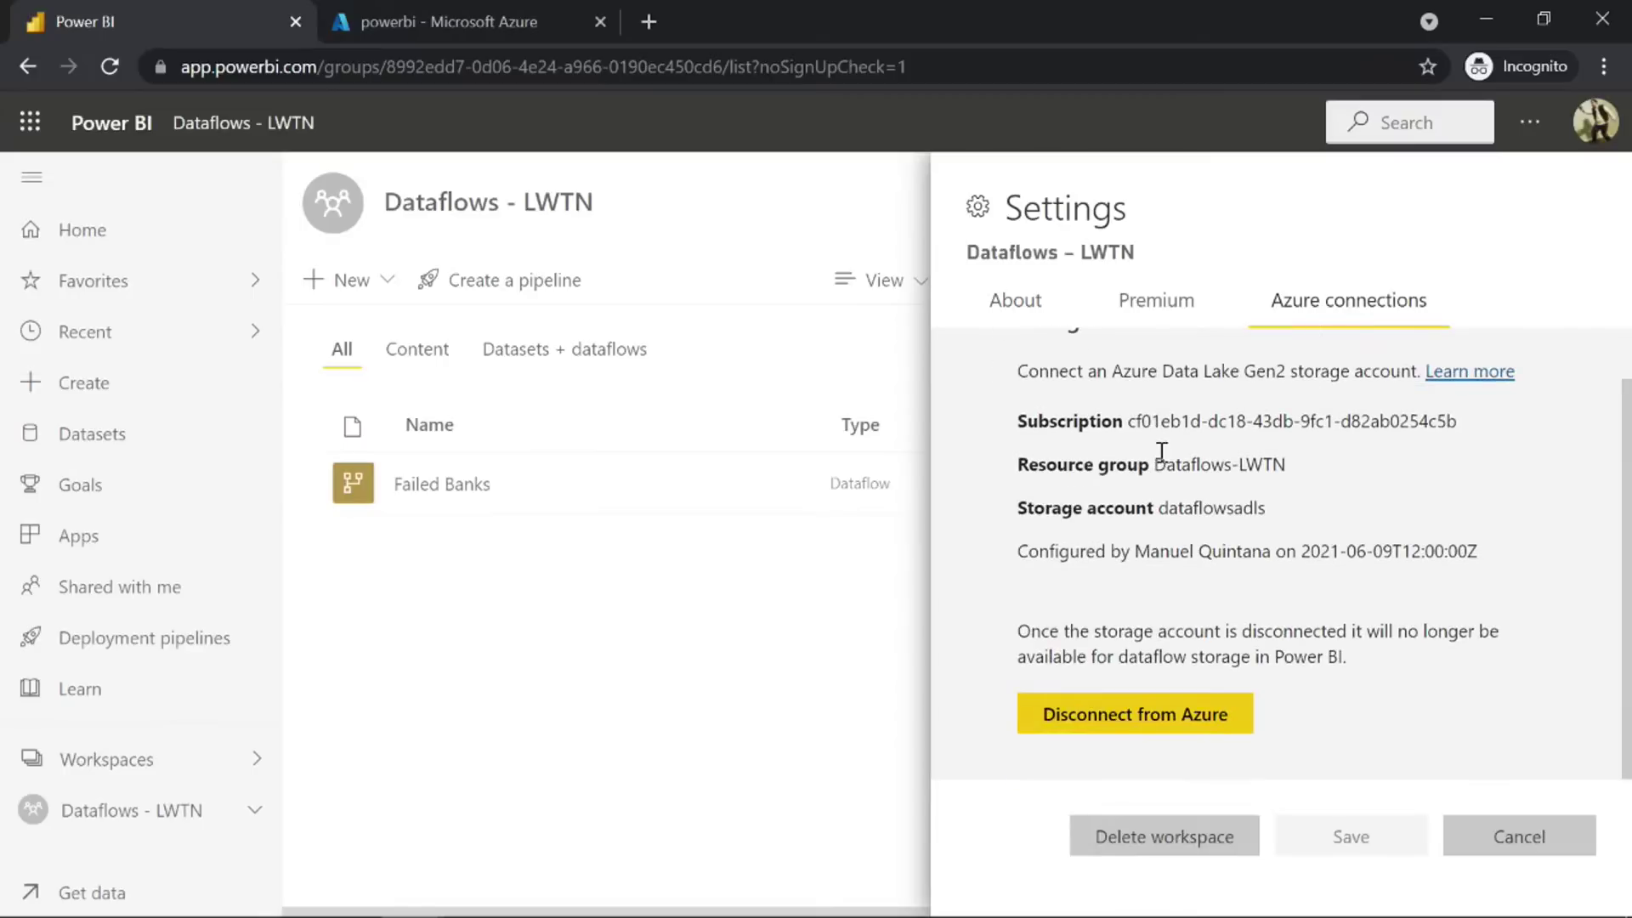
{"action": "scroll", "coordinate": [1182, 455], "scroll_direction": "up", "scroll_amount": 1}
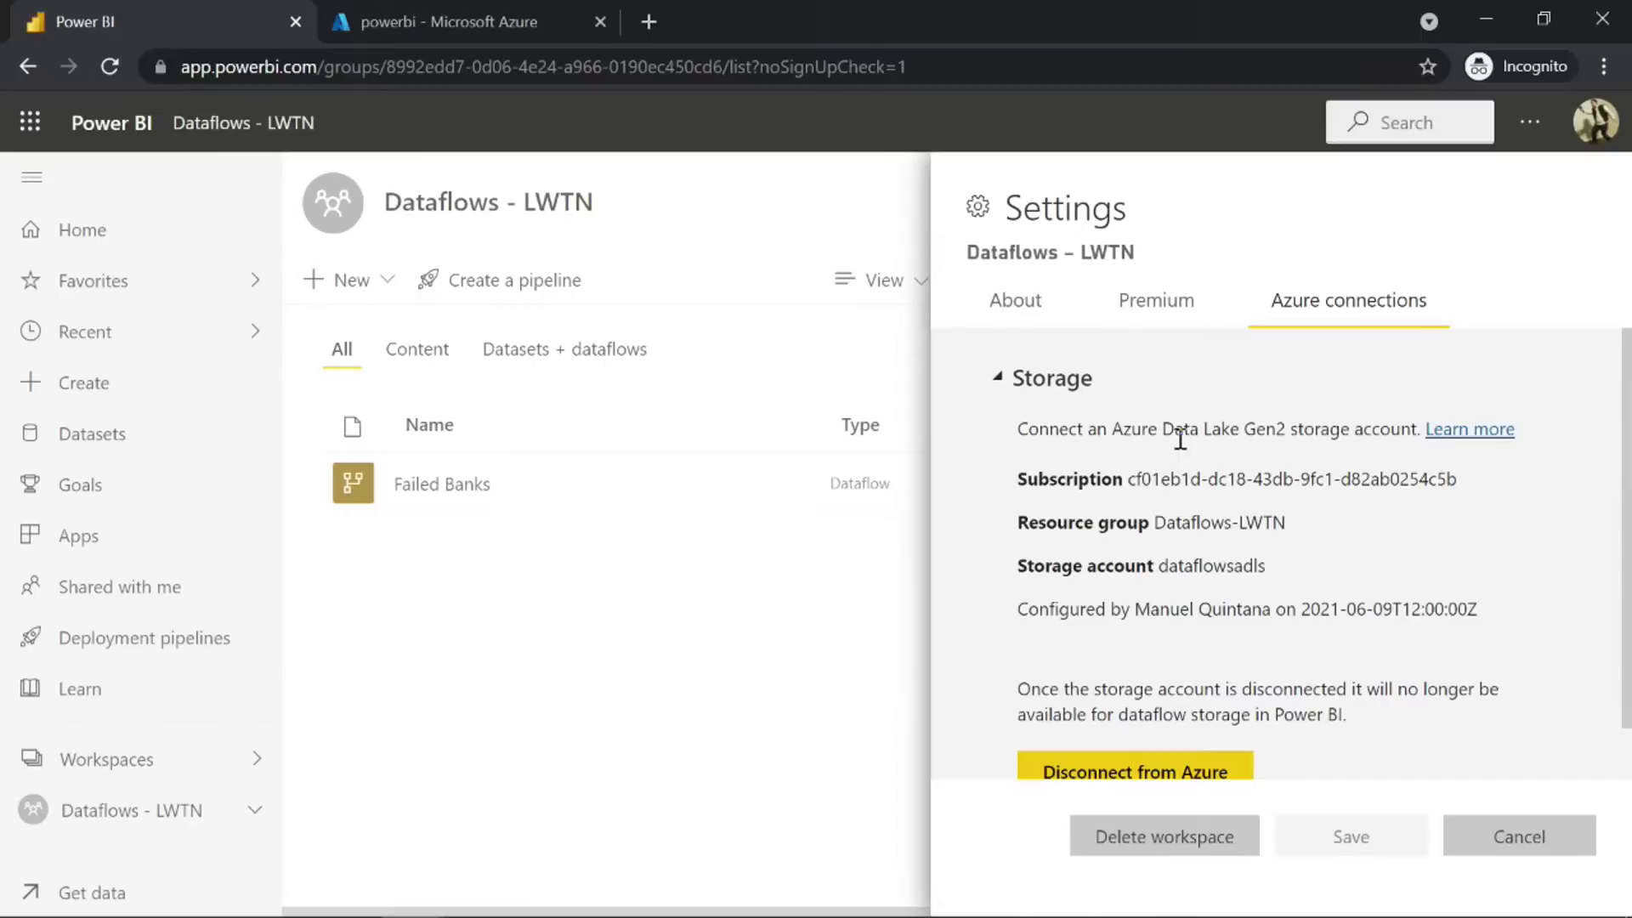
{"action": "left_click", "coordinate": [857, 598]}
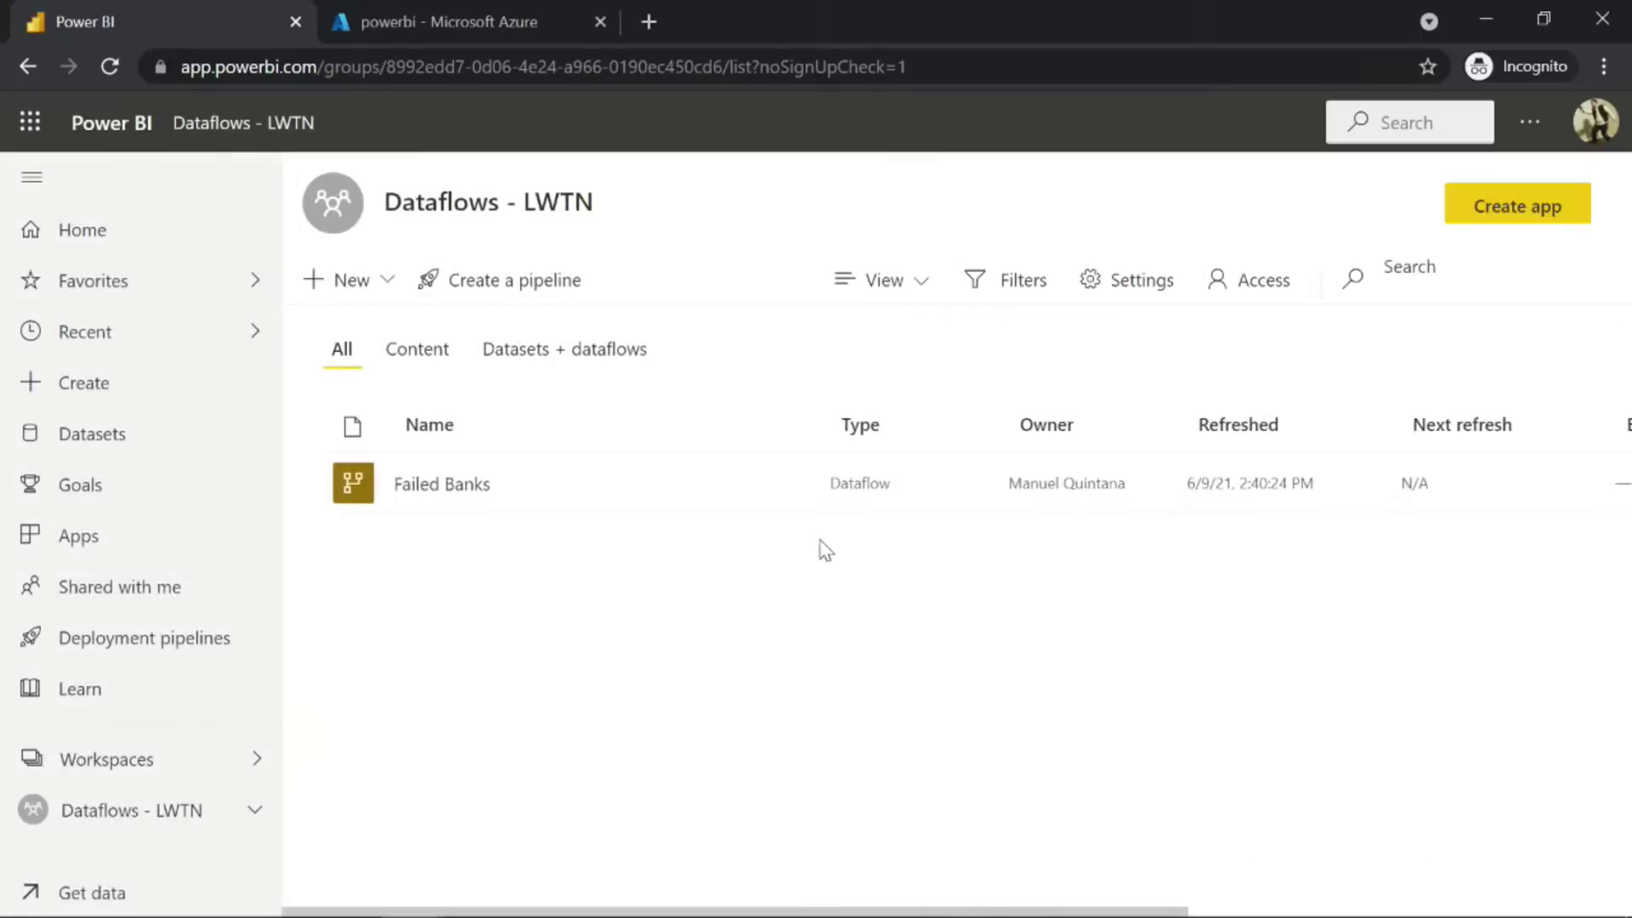
View the actions available for the Failed Banks dataflow and minimize the window to reach the other Dataflows - LWTN workspace.
{"action": "left_click", "coordinate": [787, 484]}
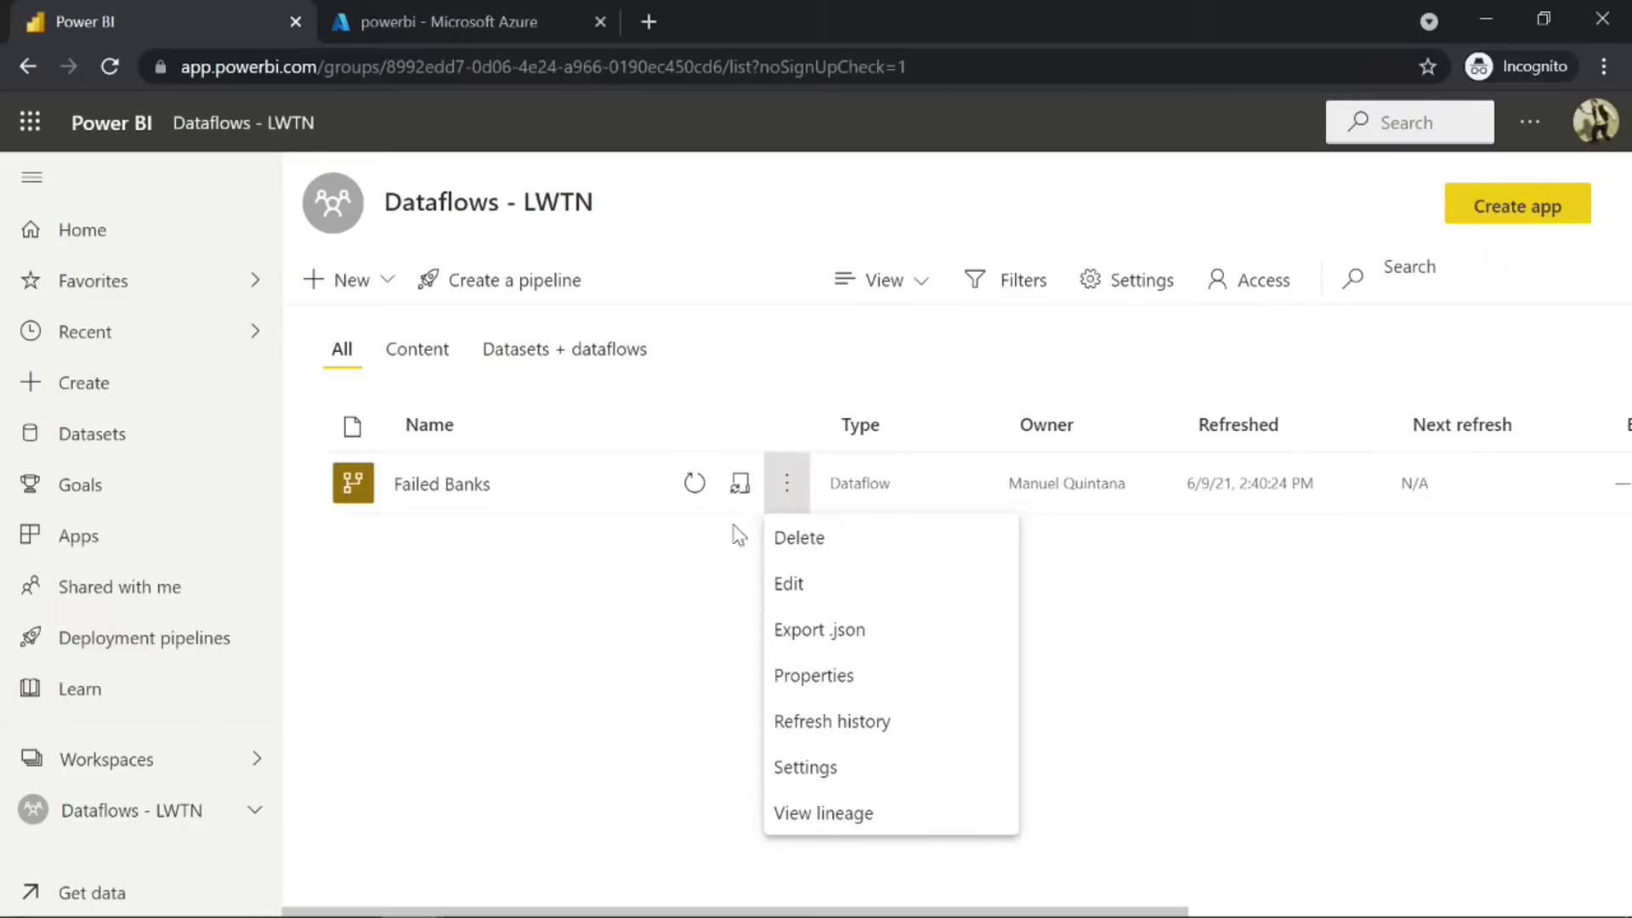
{"action": "left_click", "coordinate": [708, 575]}
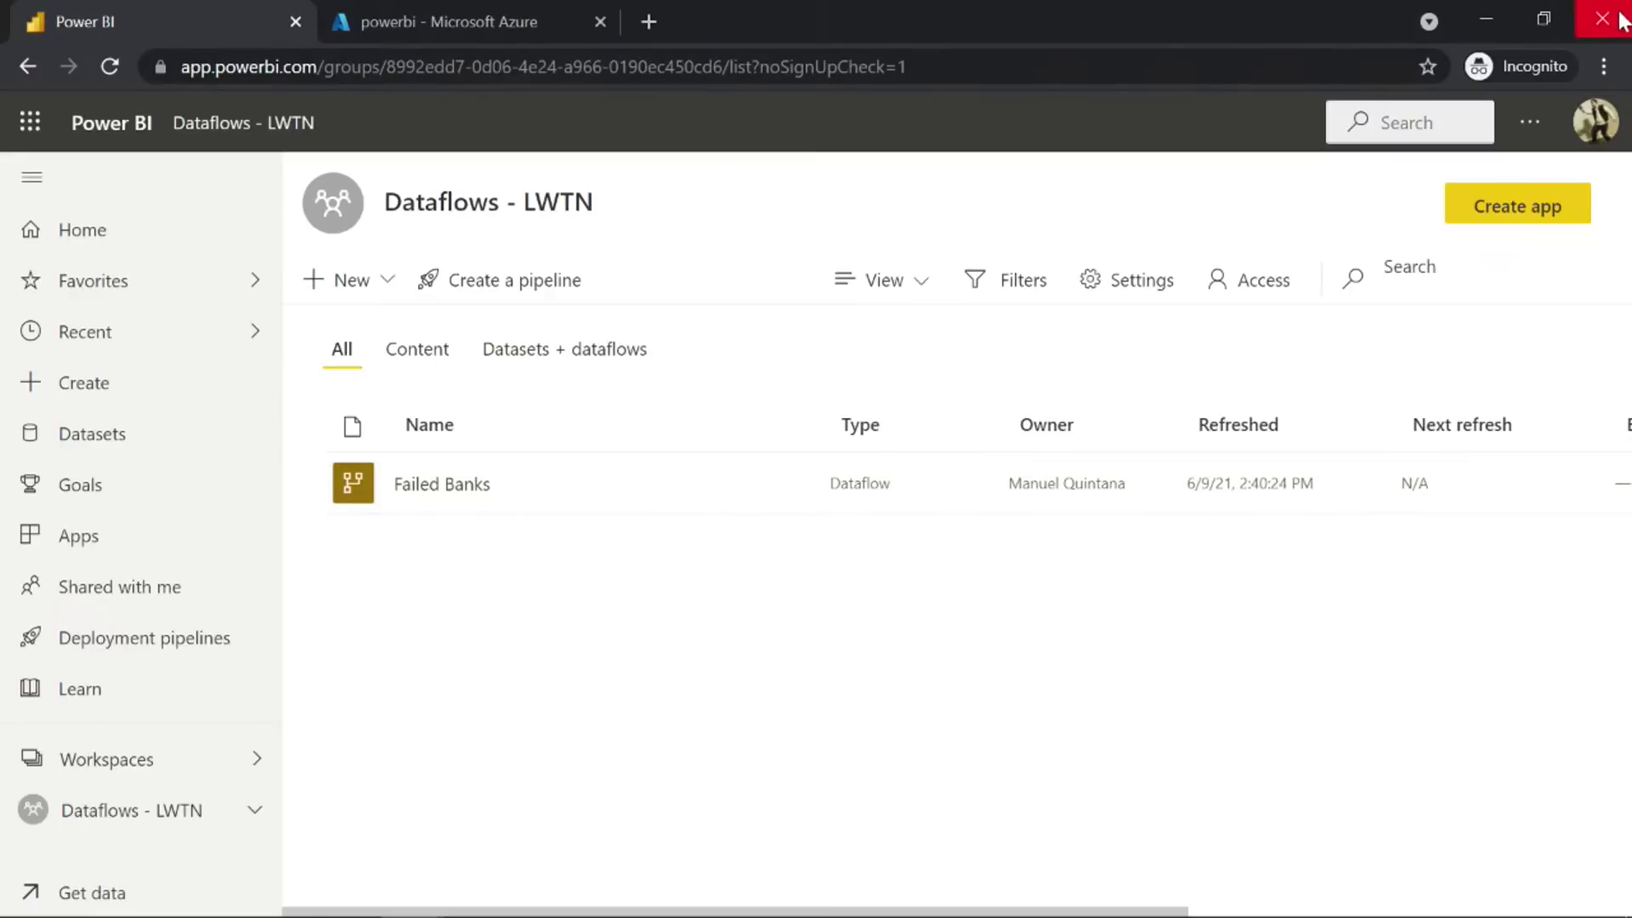
{"action": "left_click", "coordinate": [1489, 22]}
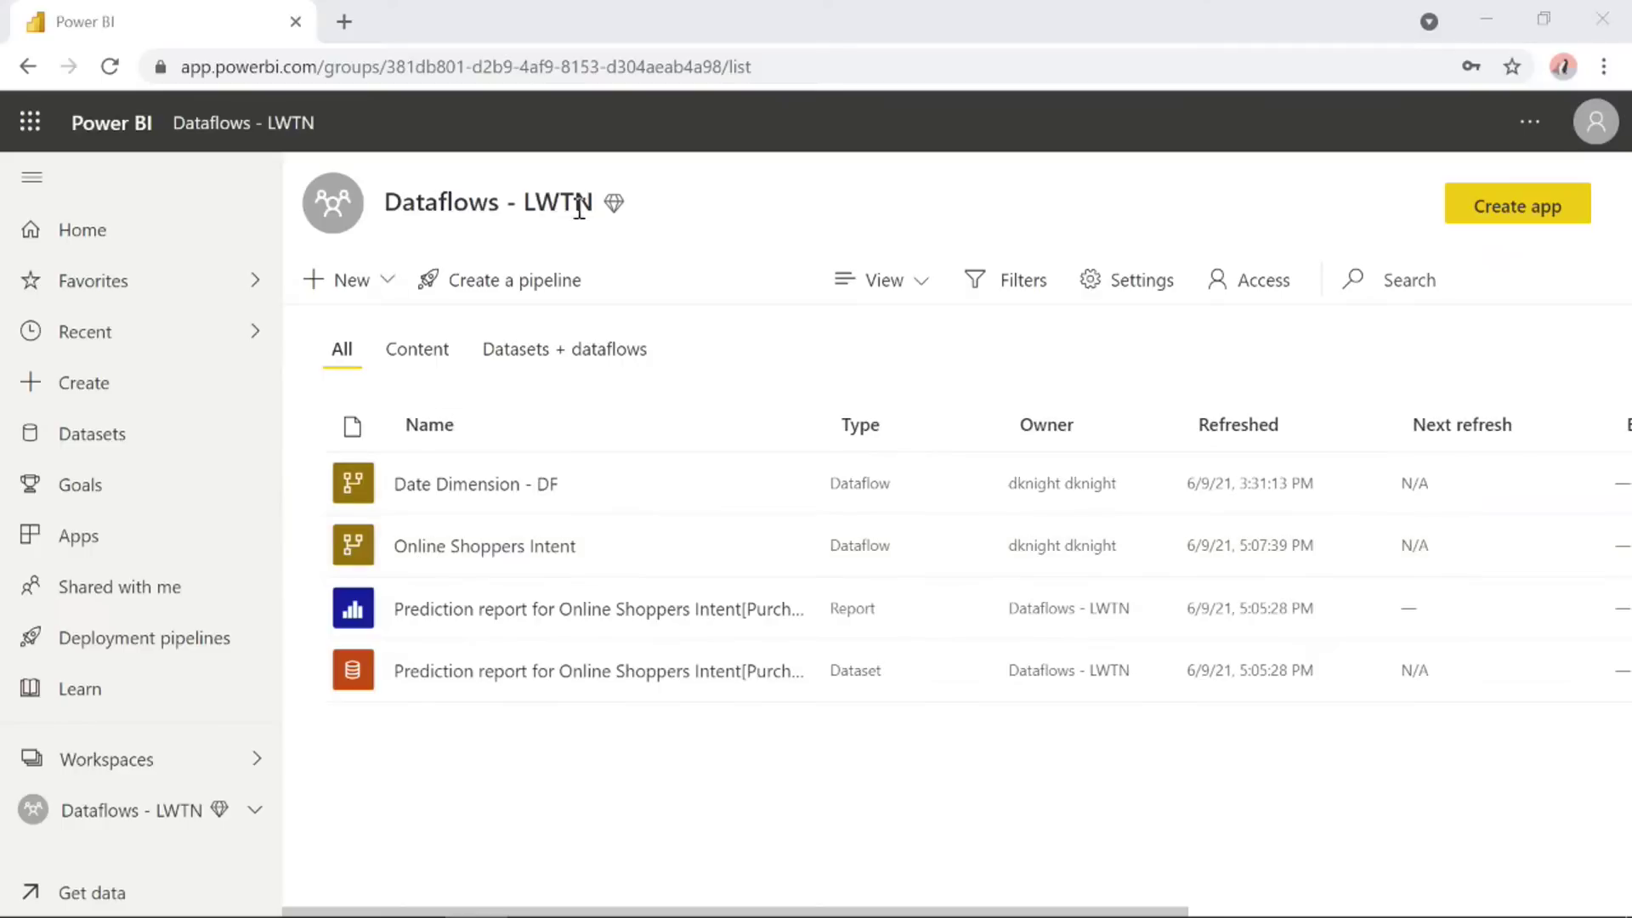
{"action": "left_click_drag", "start_coordinate": [624, 216], "coordinate": [699, 265]}
{"action": "key", "text": "Escape"}
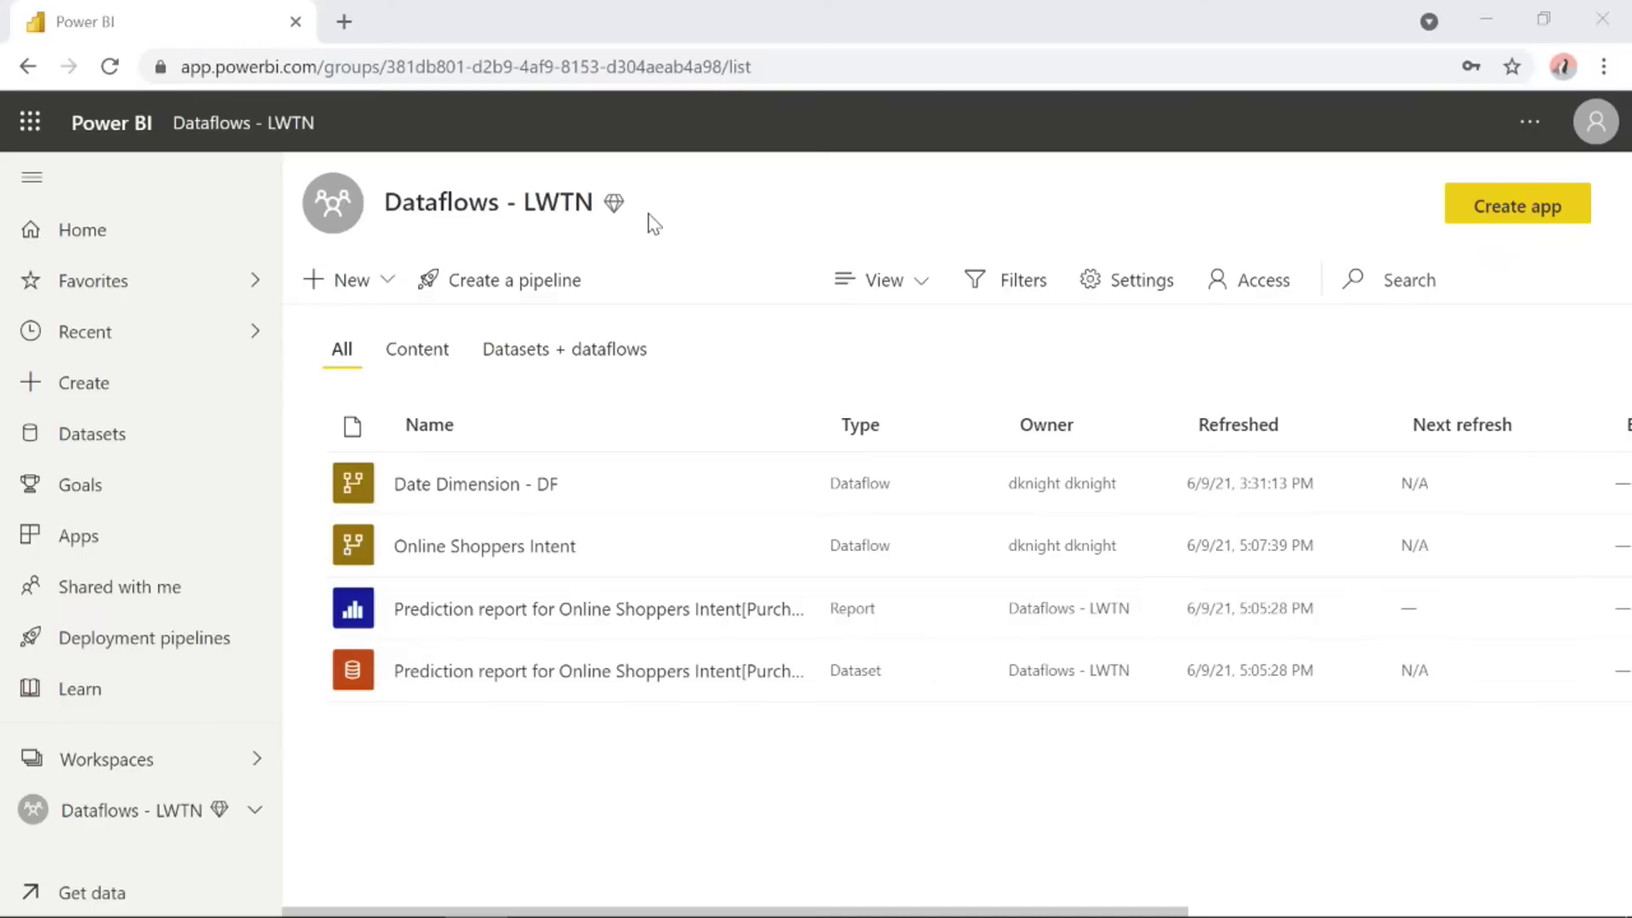
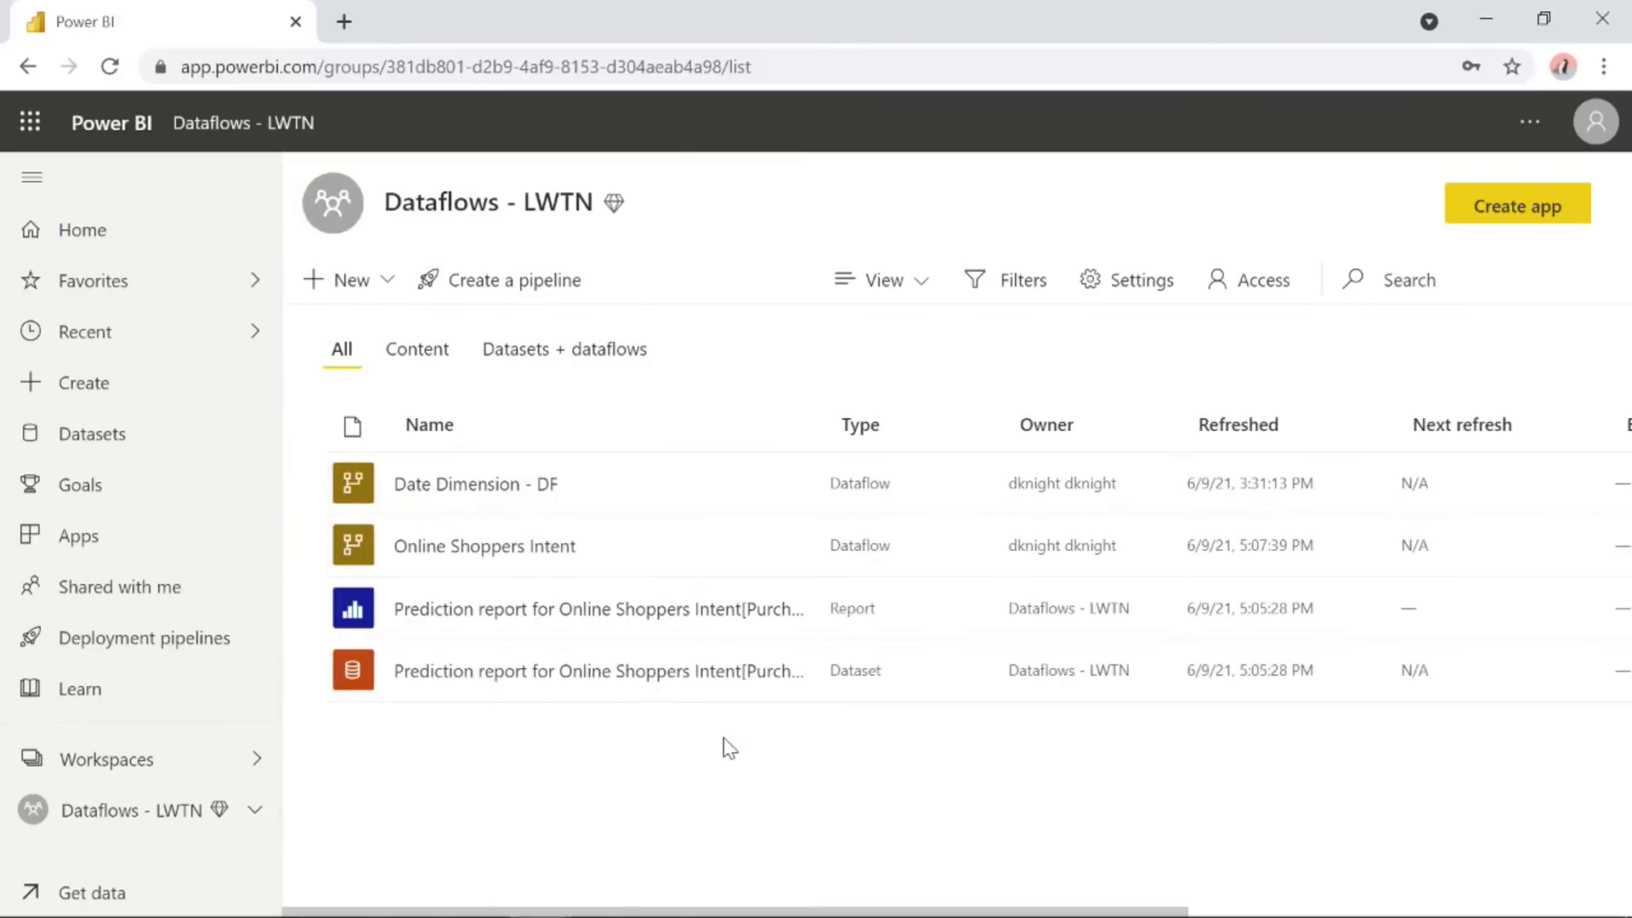
Bring the Data.gov FDIC Failed Bank List page into the Power BI browser window as a tab and select its address.
{"action": "left_click", "coordinate": [340, 24]}
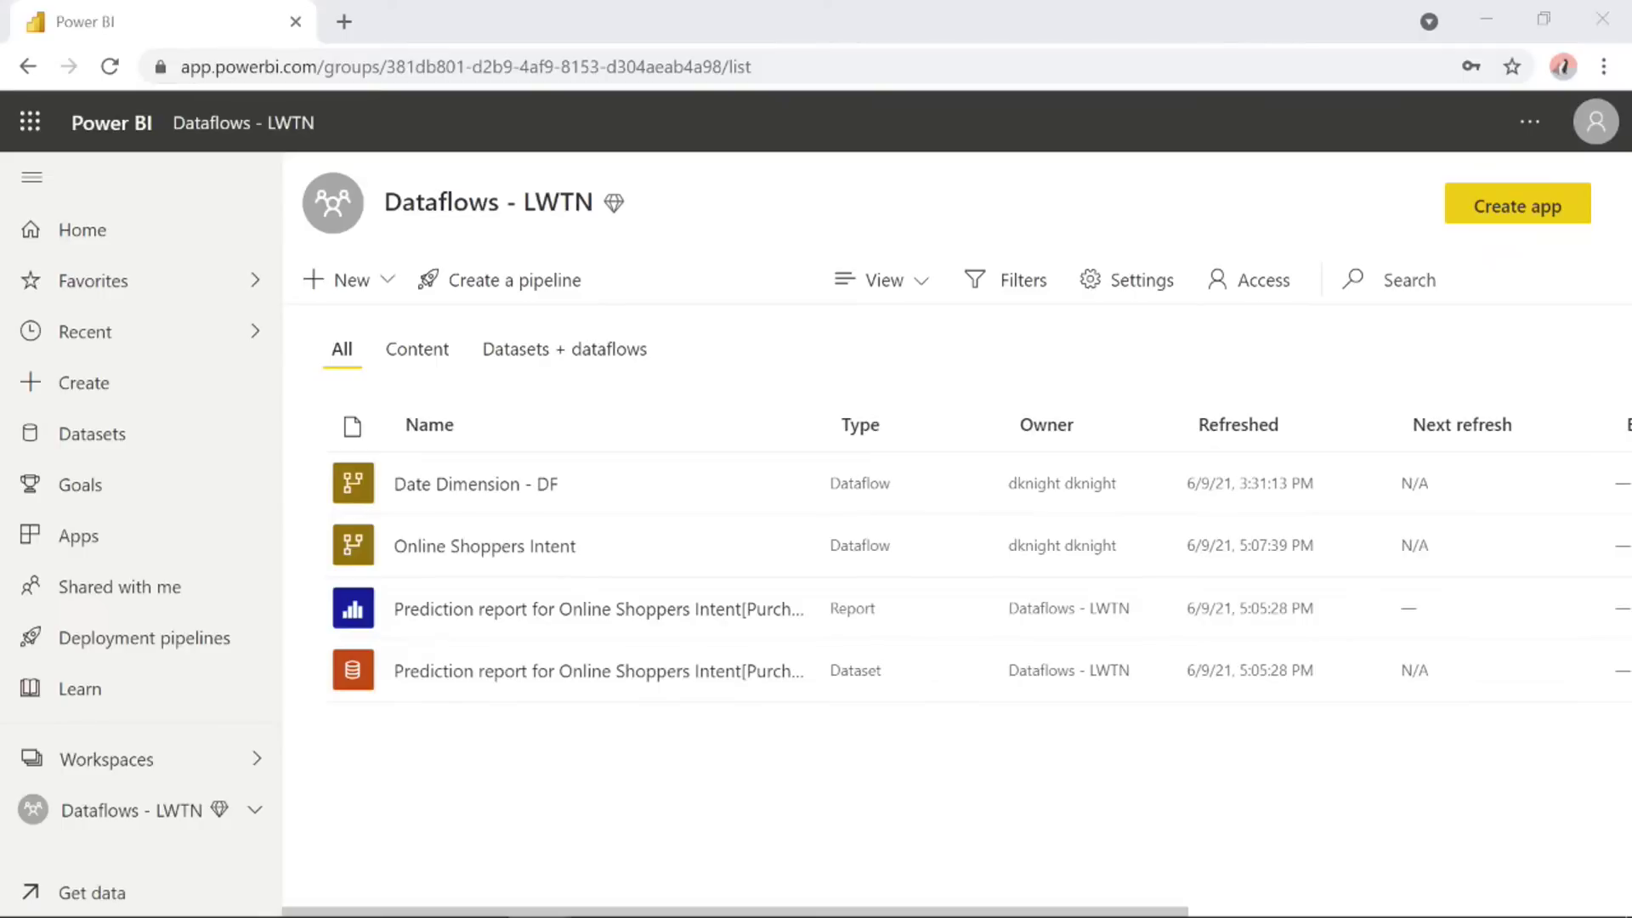
{"action": "left_click_drag", "start_coordinate": [1628, 247], "coordinate": [482, 21]}
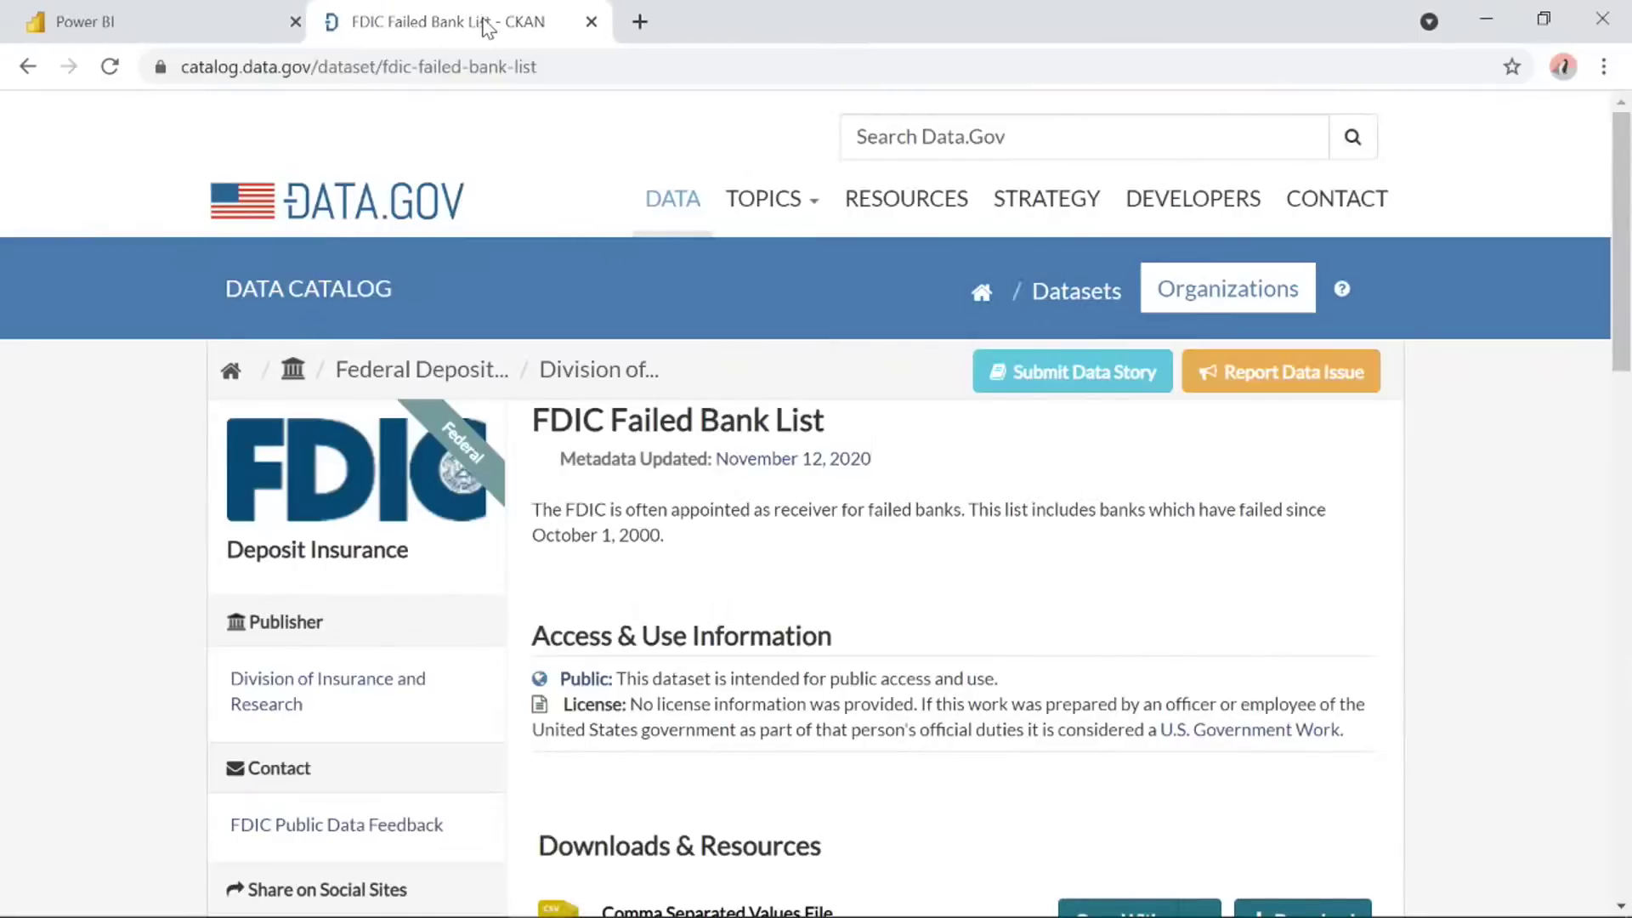
{"action": "left_click", "coordinate": [585, 59]}
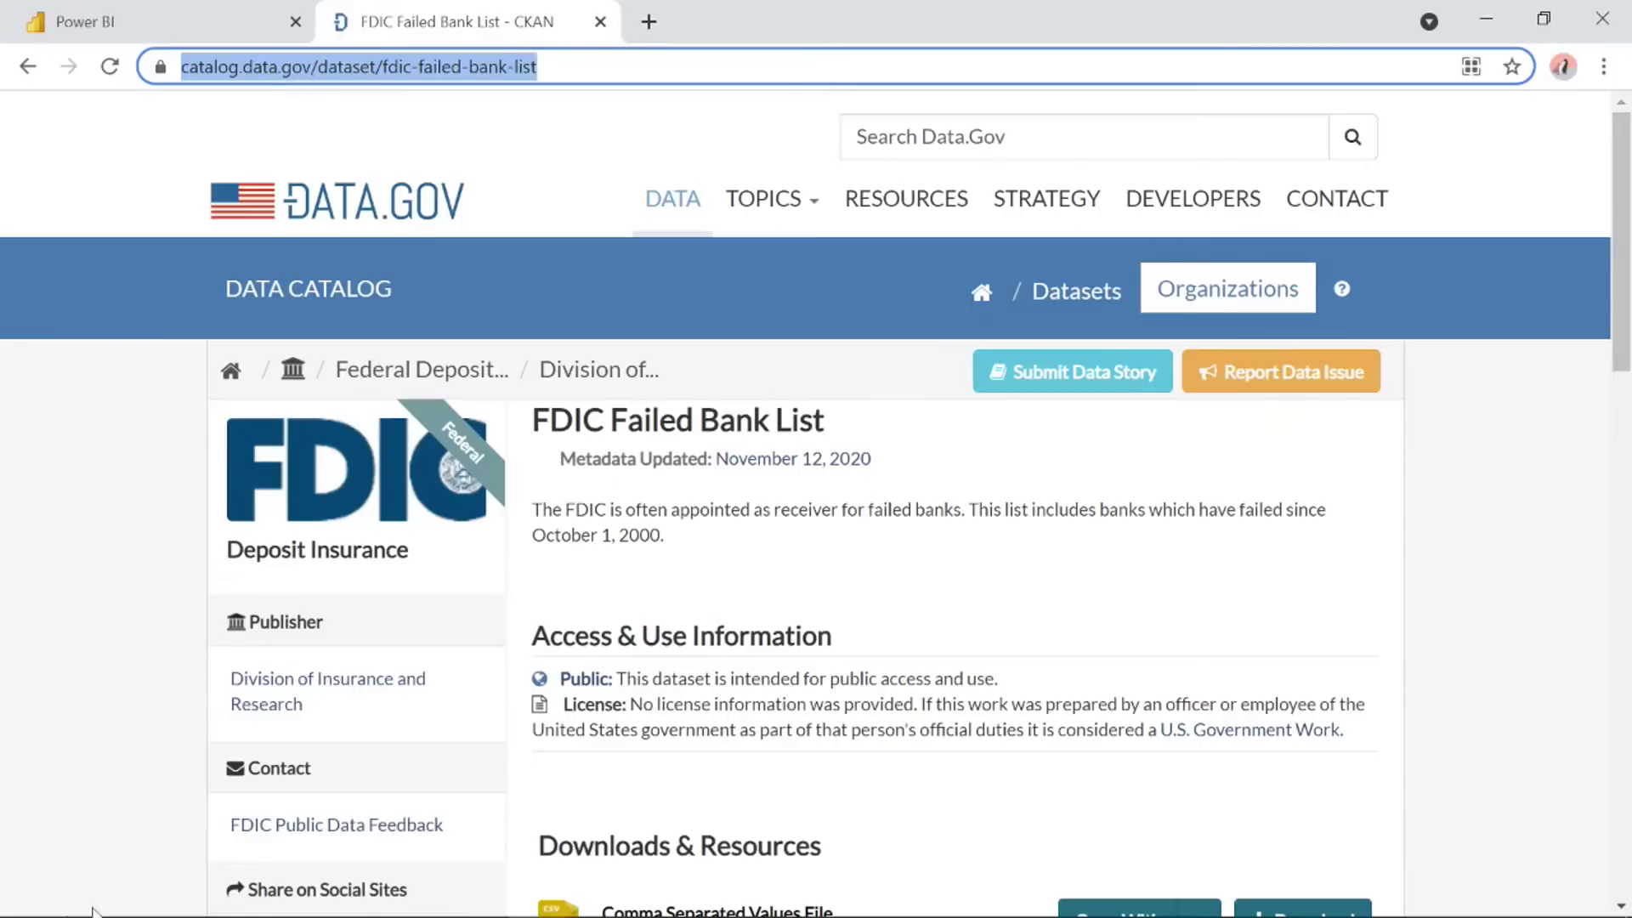
{"action": "key", "text": "alt+Tab"}
{"action": "key", "text": "alt+Tab"}
{"action": "key", "text": "alt+Tab"}
{"action": "key", "text": "alt+Tab"}
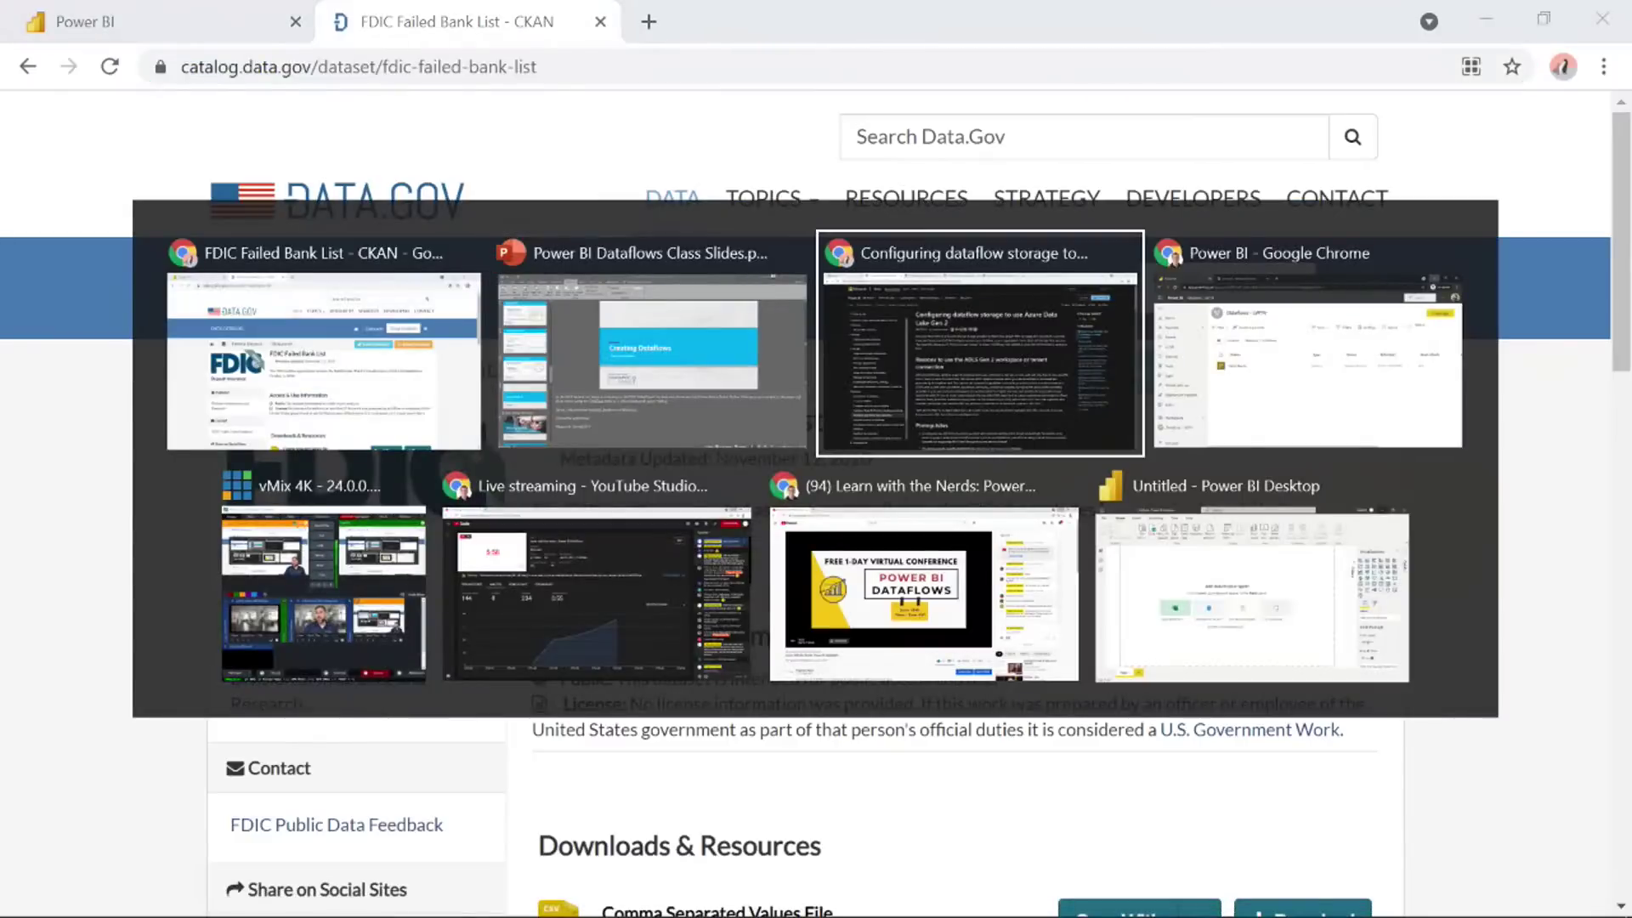
{"action": "key", "text": "Escape"}
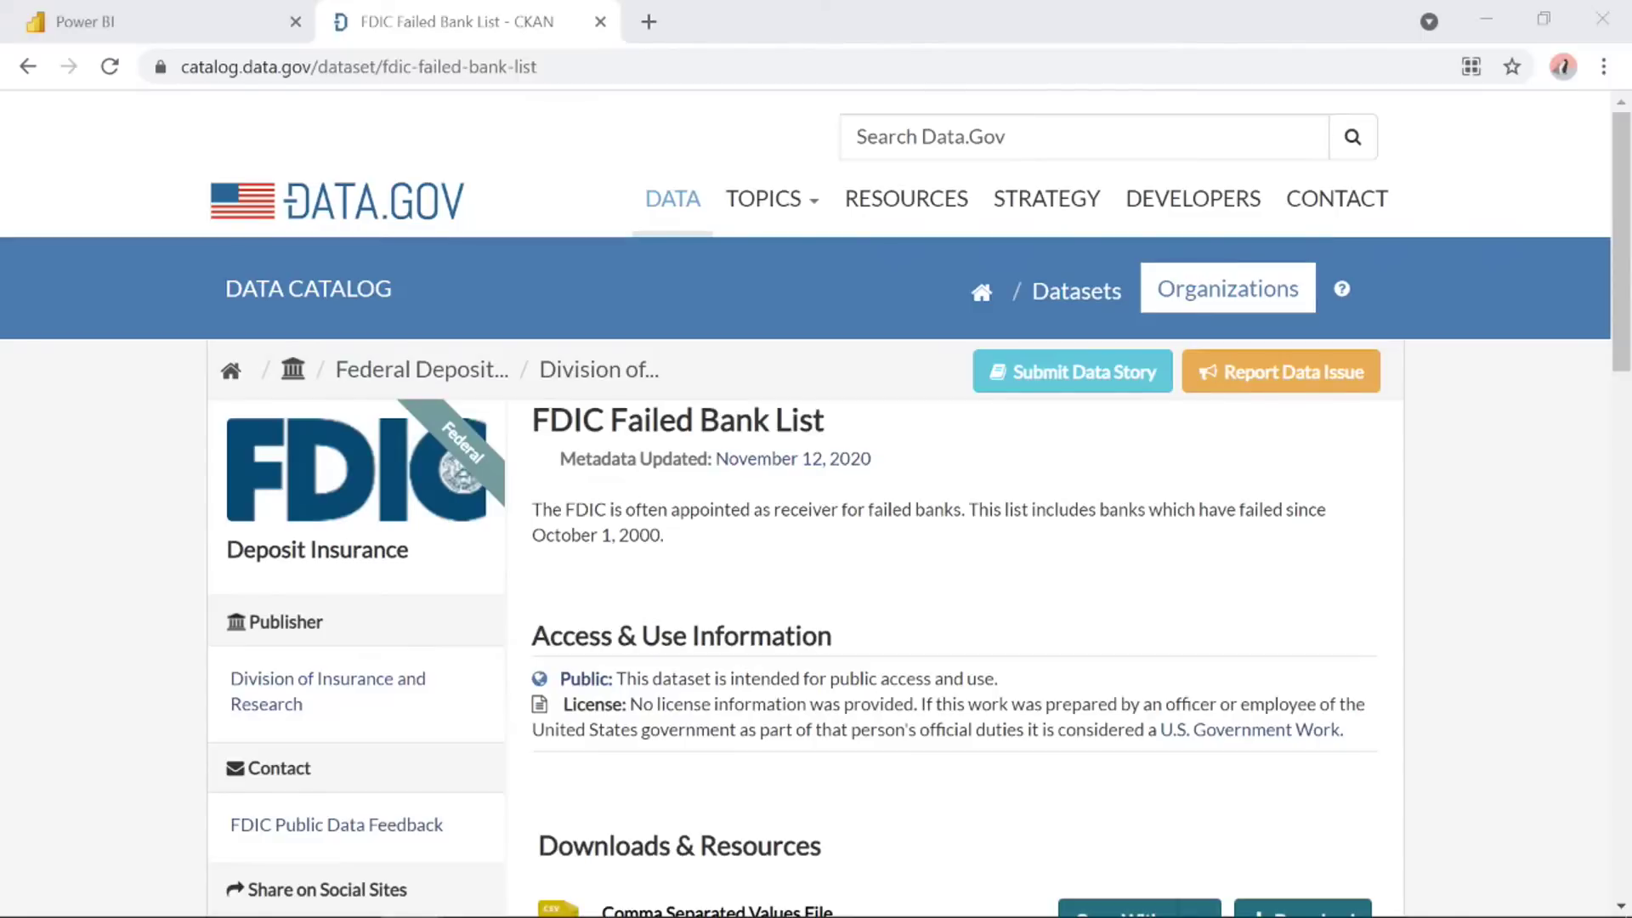
Copy the download link address of the Comma Separated Values File banklist.csv under Downloads & Resources.
{"action": "scroll", "coordinate": [993, 519], "scroll_direction": "down", "scroll_amount": 3}
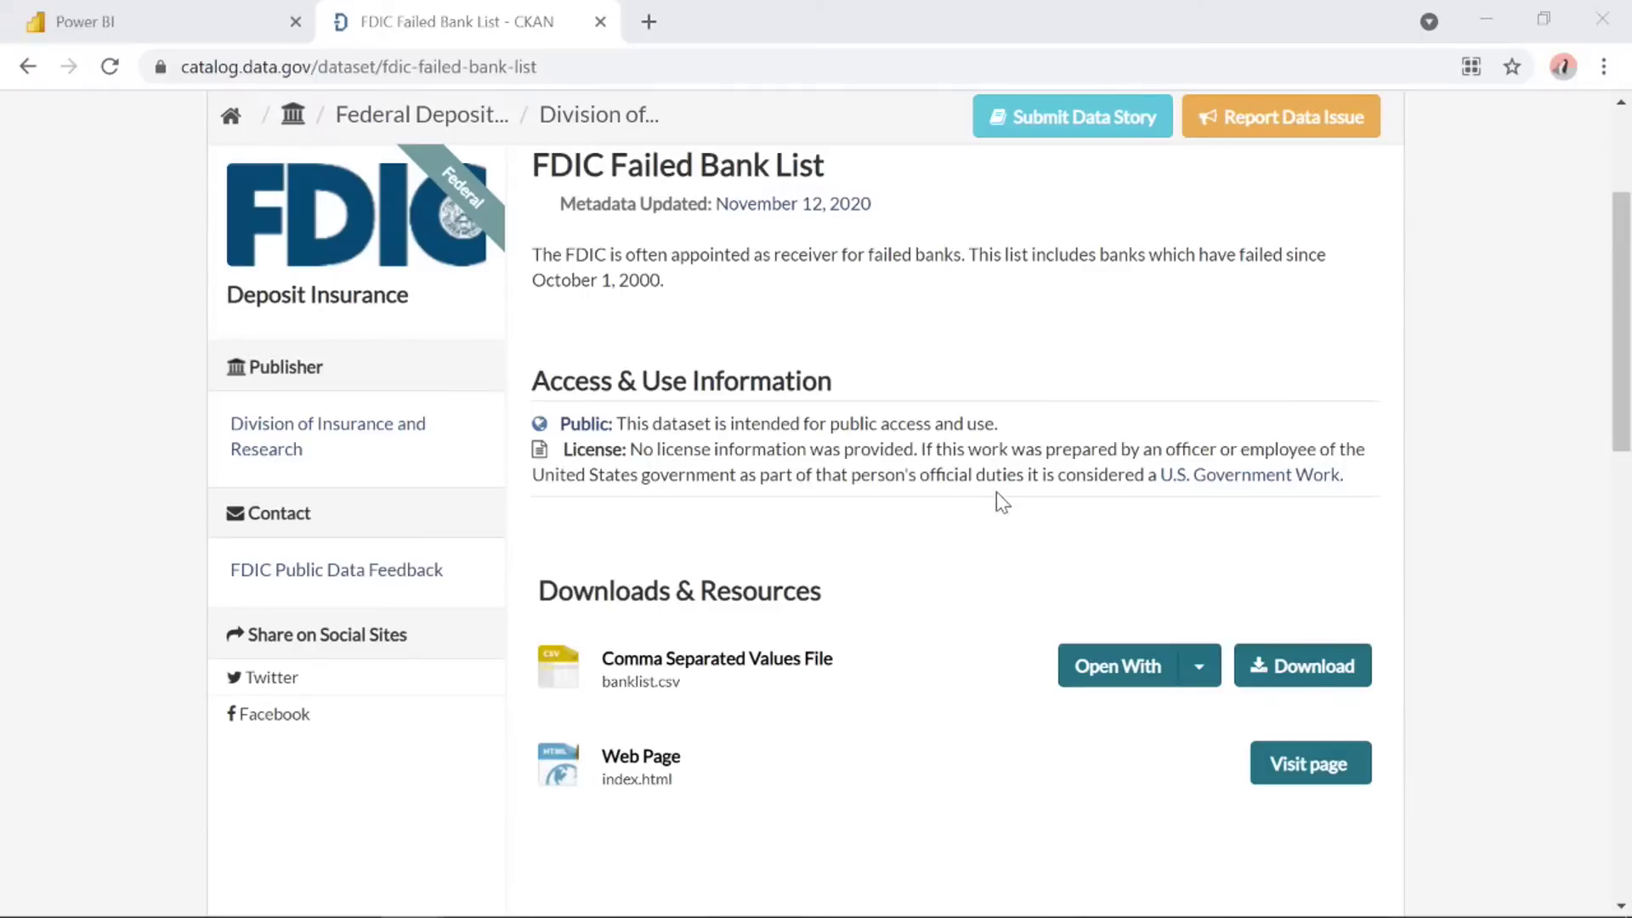
{"action": "right_click", "coordinate": [1295, 668]}
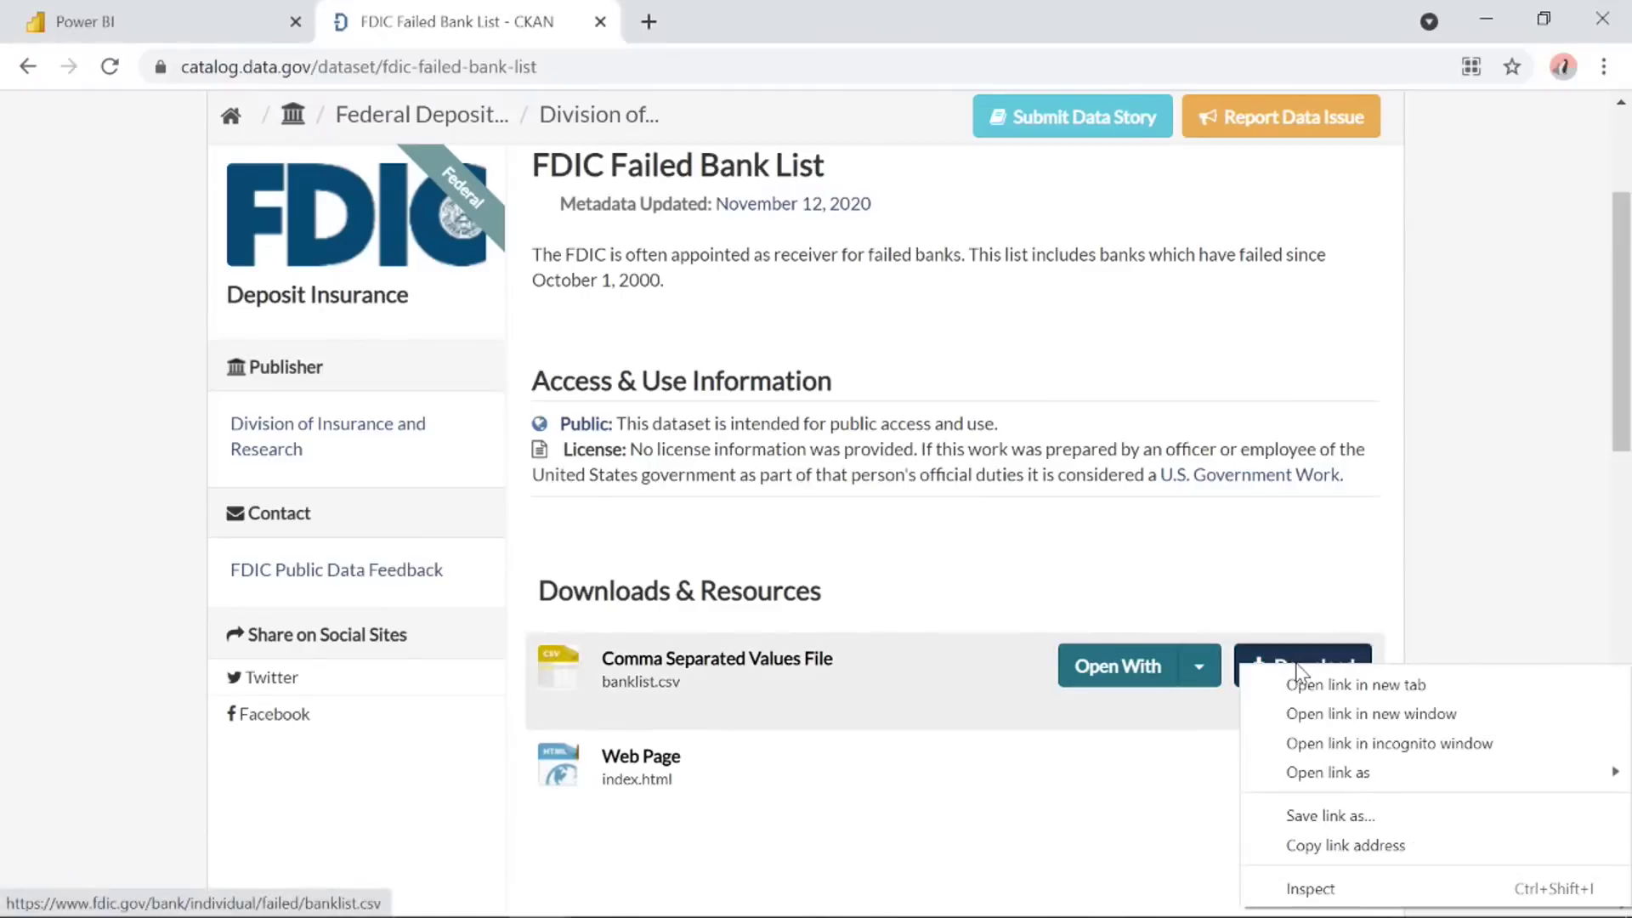
{"action": "left_click", "coordinate": [1331, 845]}
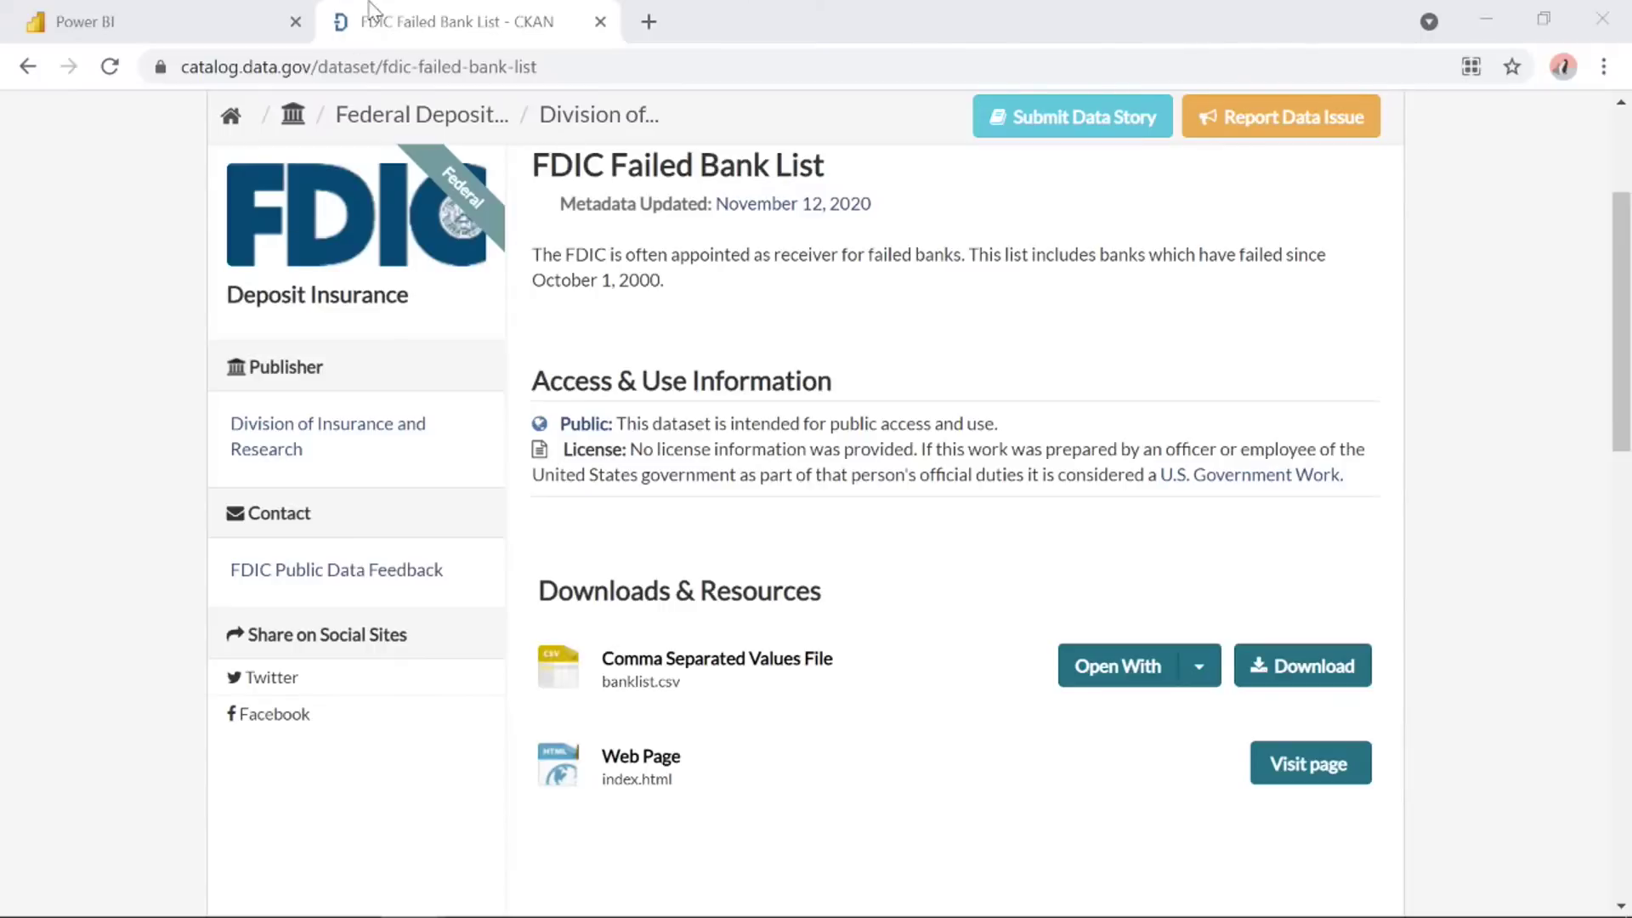
Switch to Power BI, expand the Dataflows - LWTN workspace's contents and list the item types that can be created.
{"action": "left_click", "coordinate": [192, 22]}
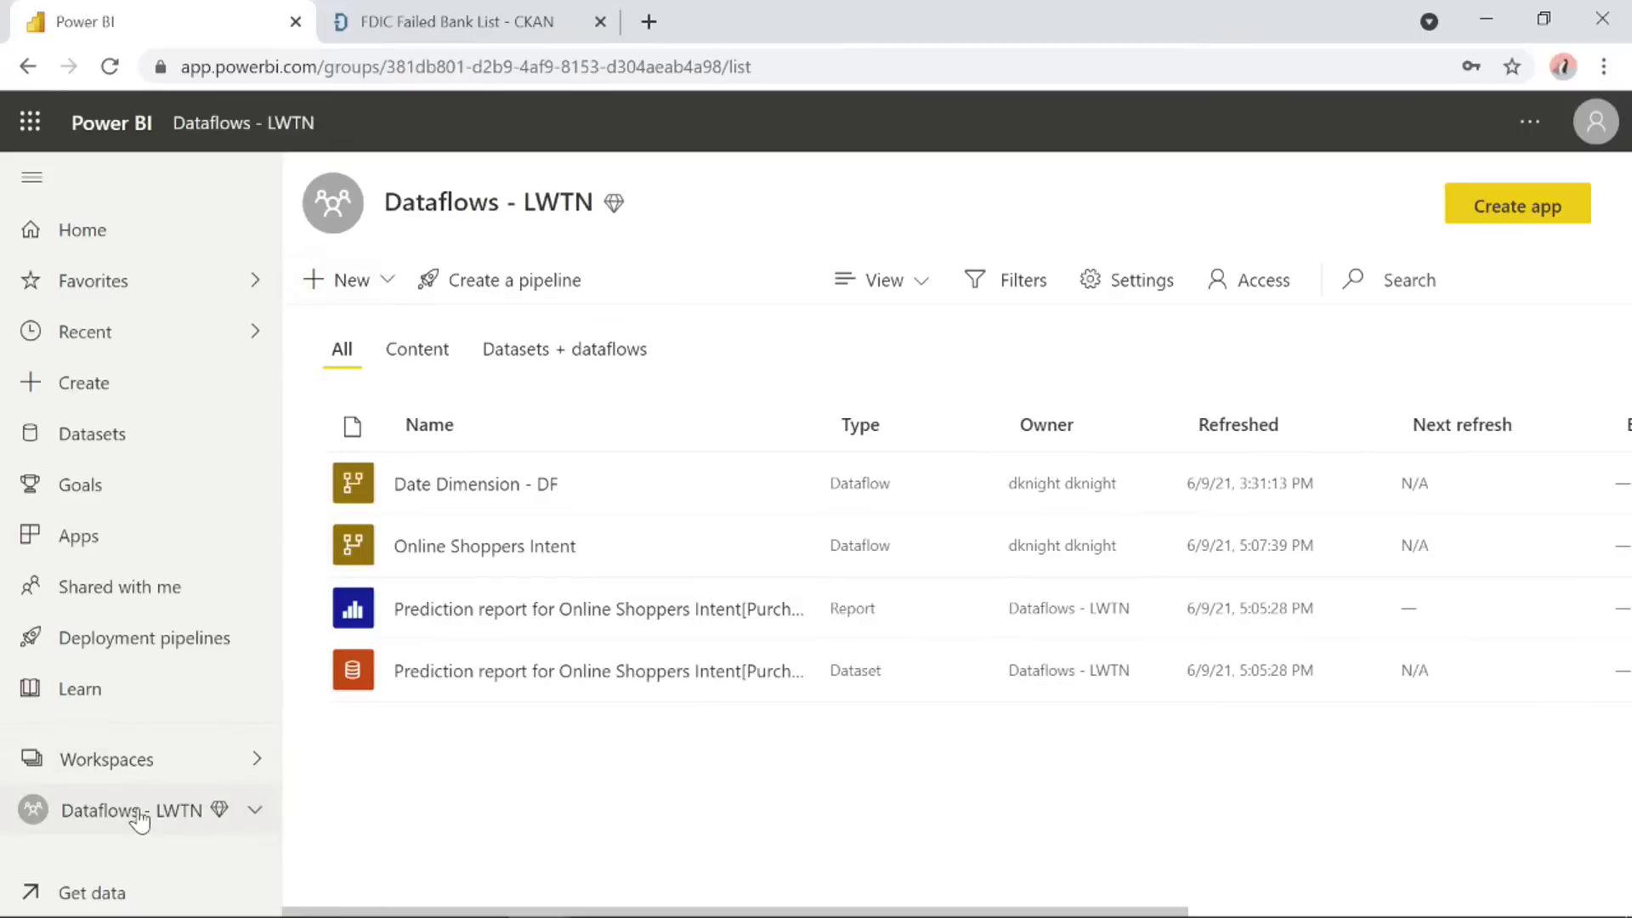
{"action": "left_click", "coordinate": [253, 811]}
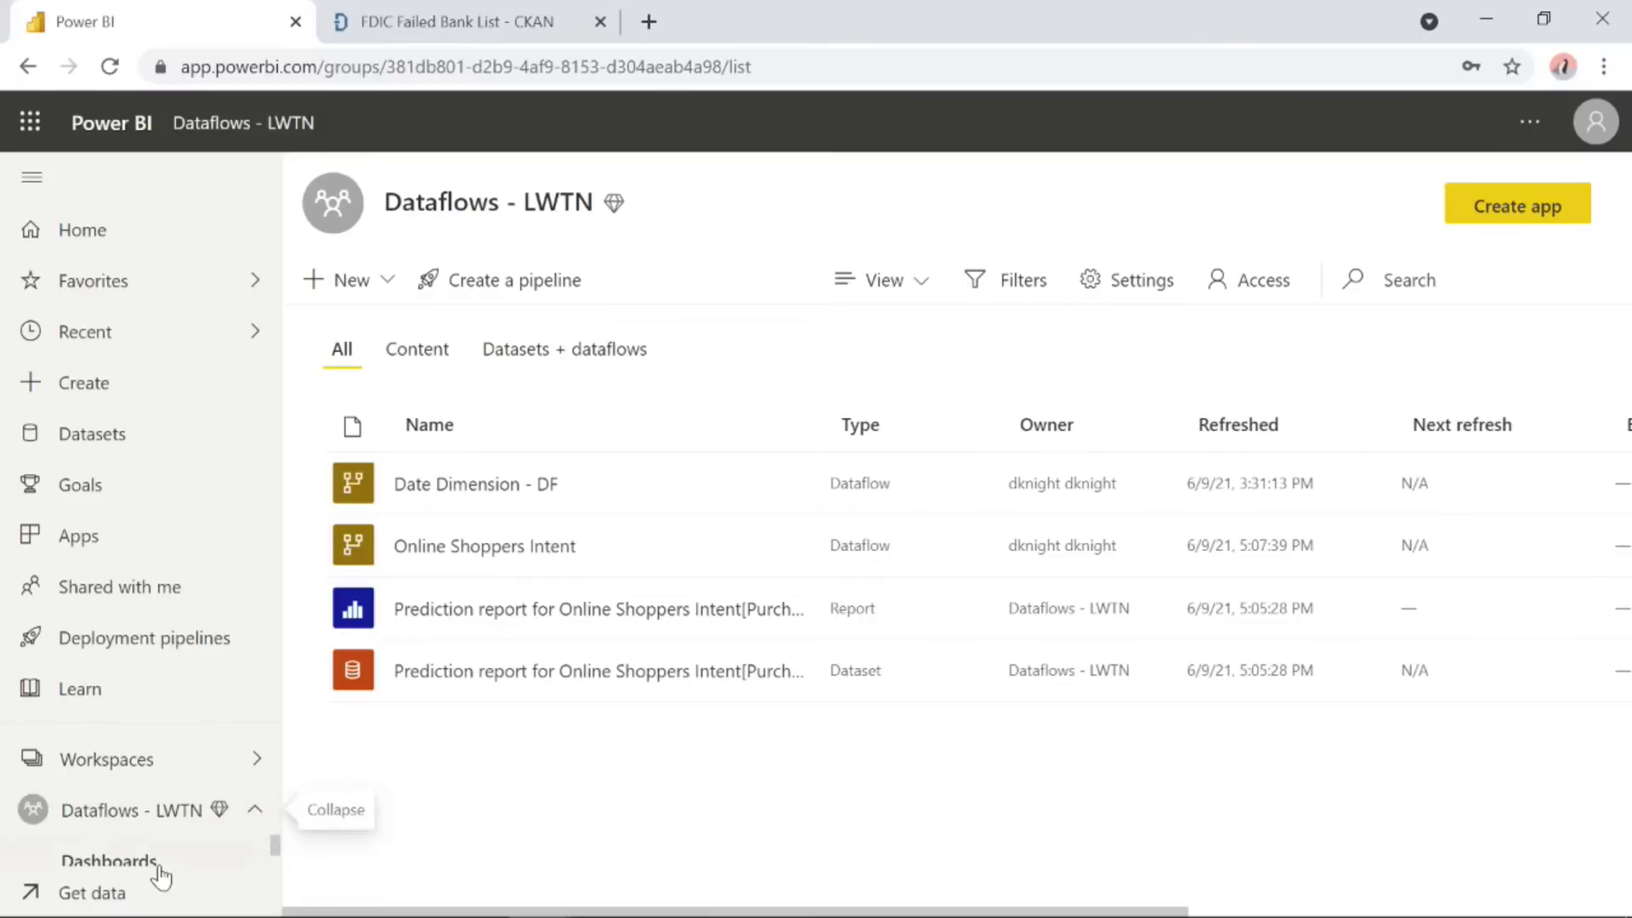
{"action": "scroll", "coordinate": [150, 868], "scroll_direction": "down", "scroll_amount": 3}
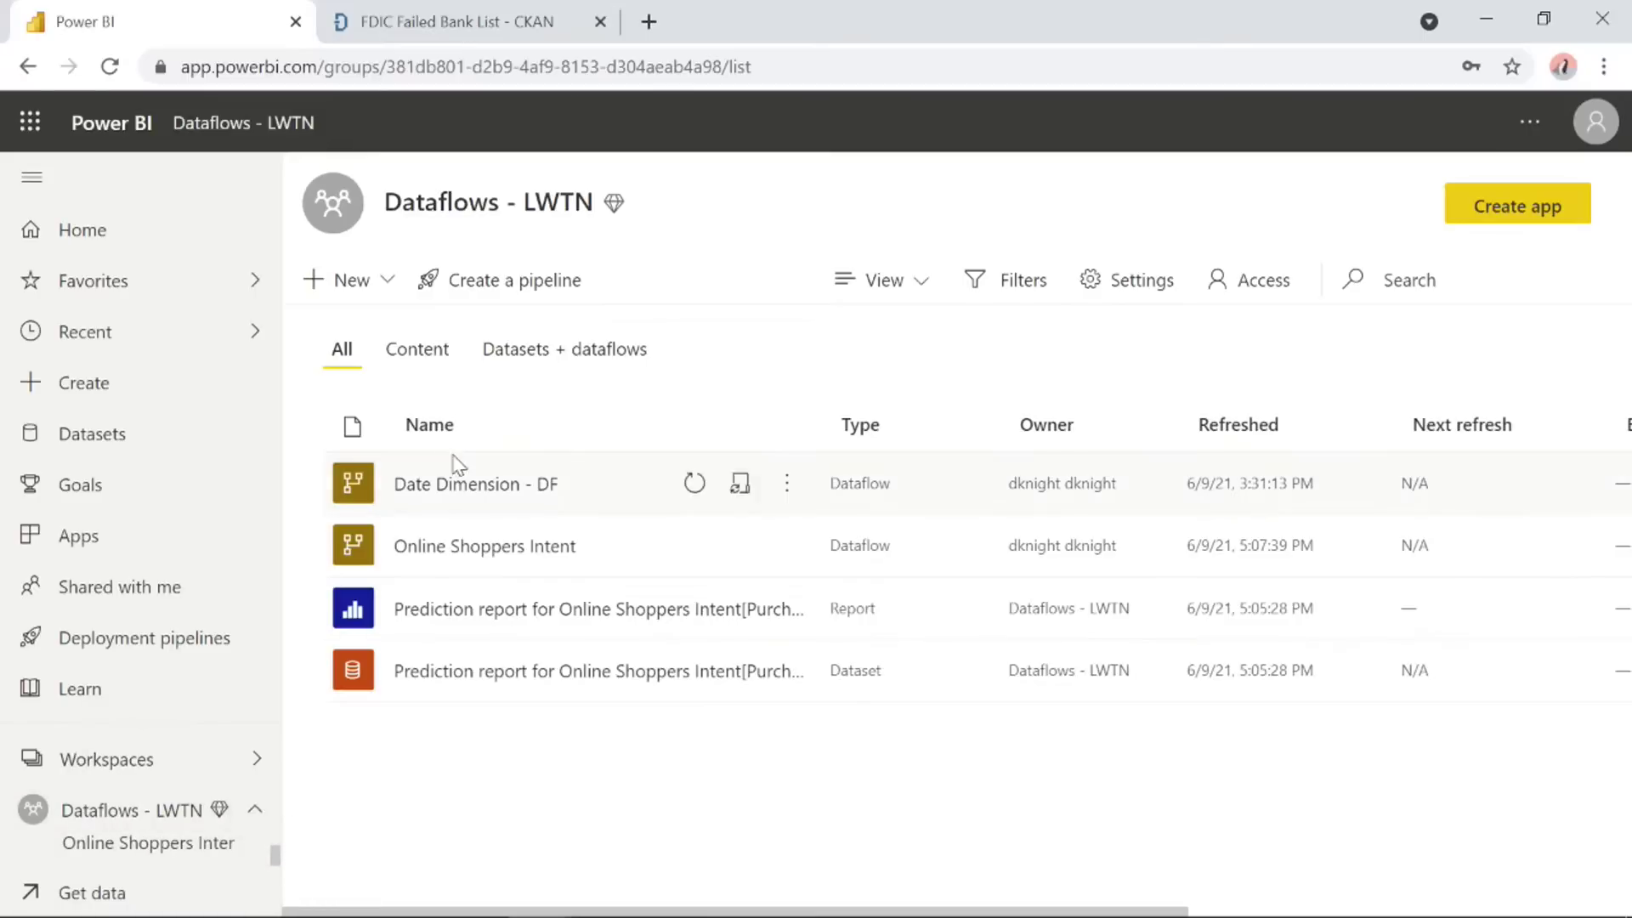
{"action": "left_click", "coordinate": [351, 281]}
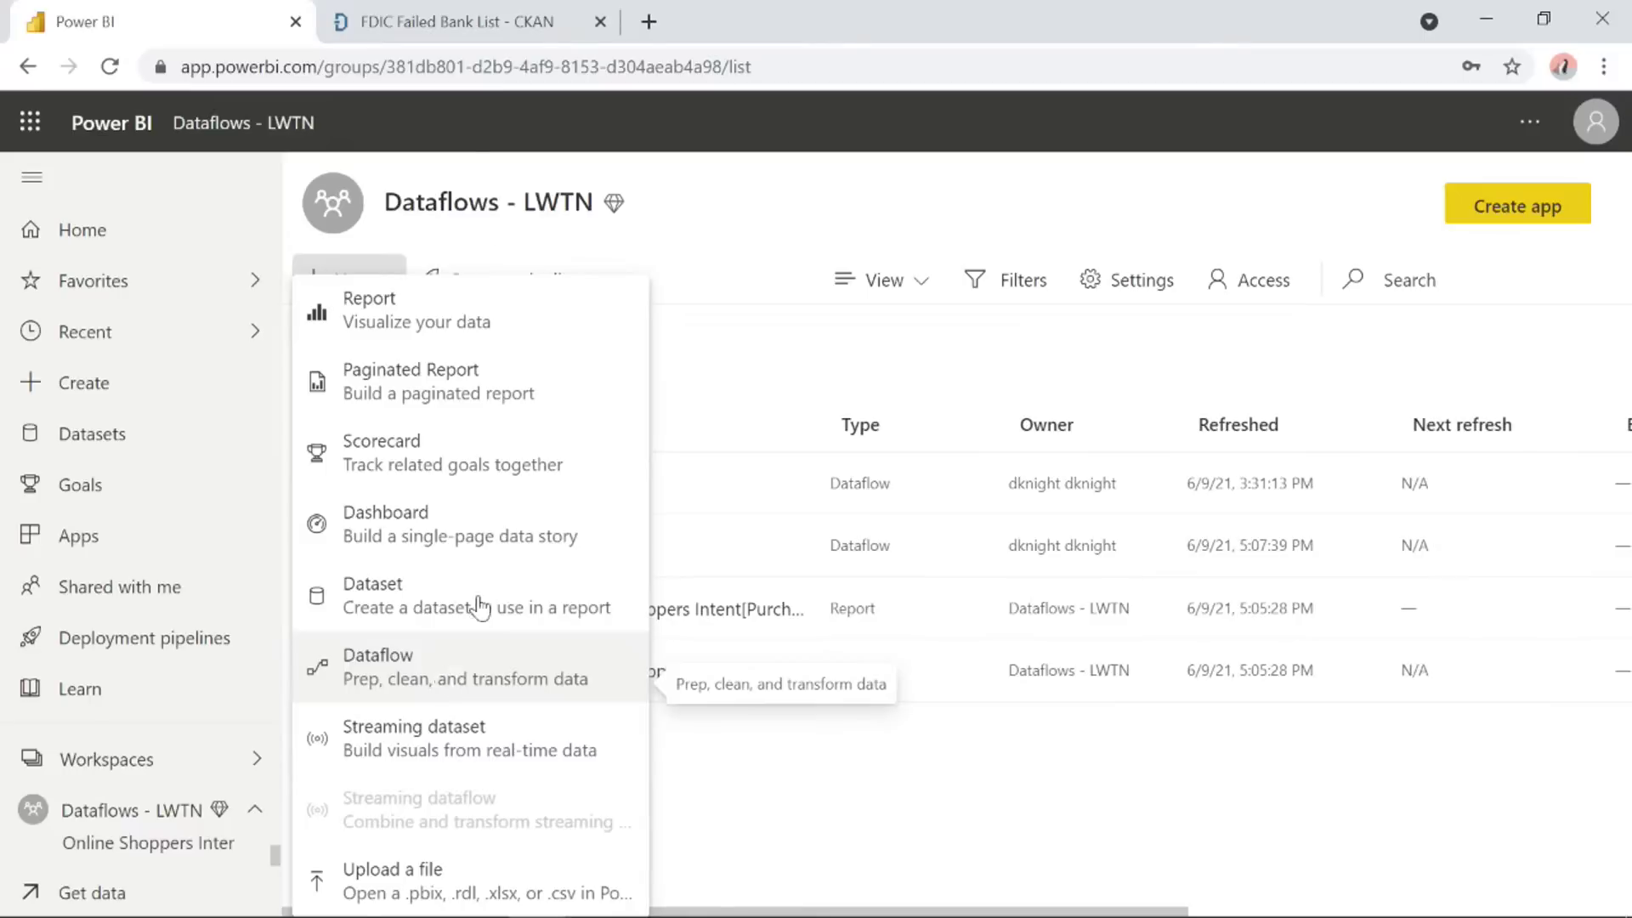
{"action": "left_click", "coordinate": [459, 25]}
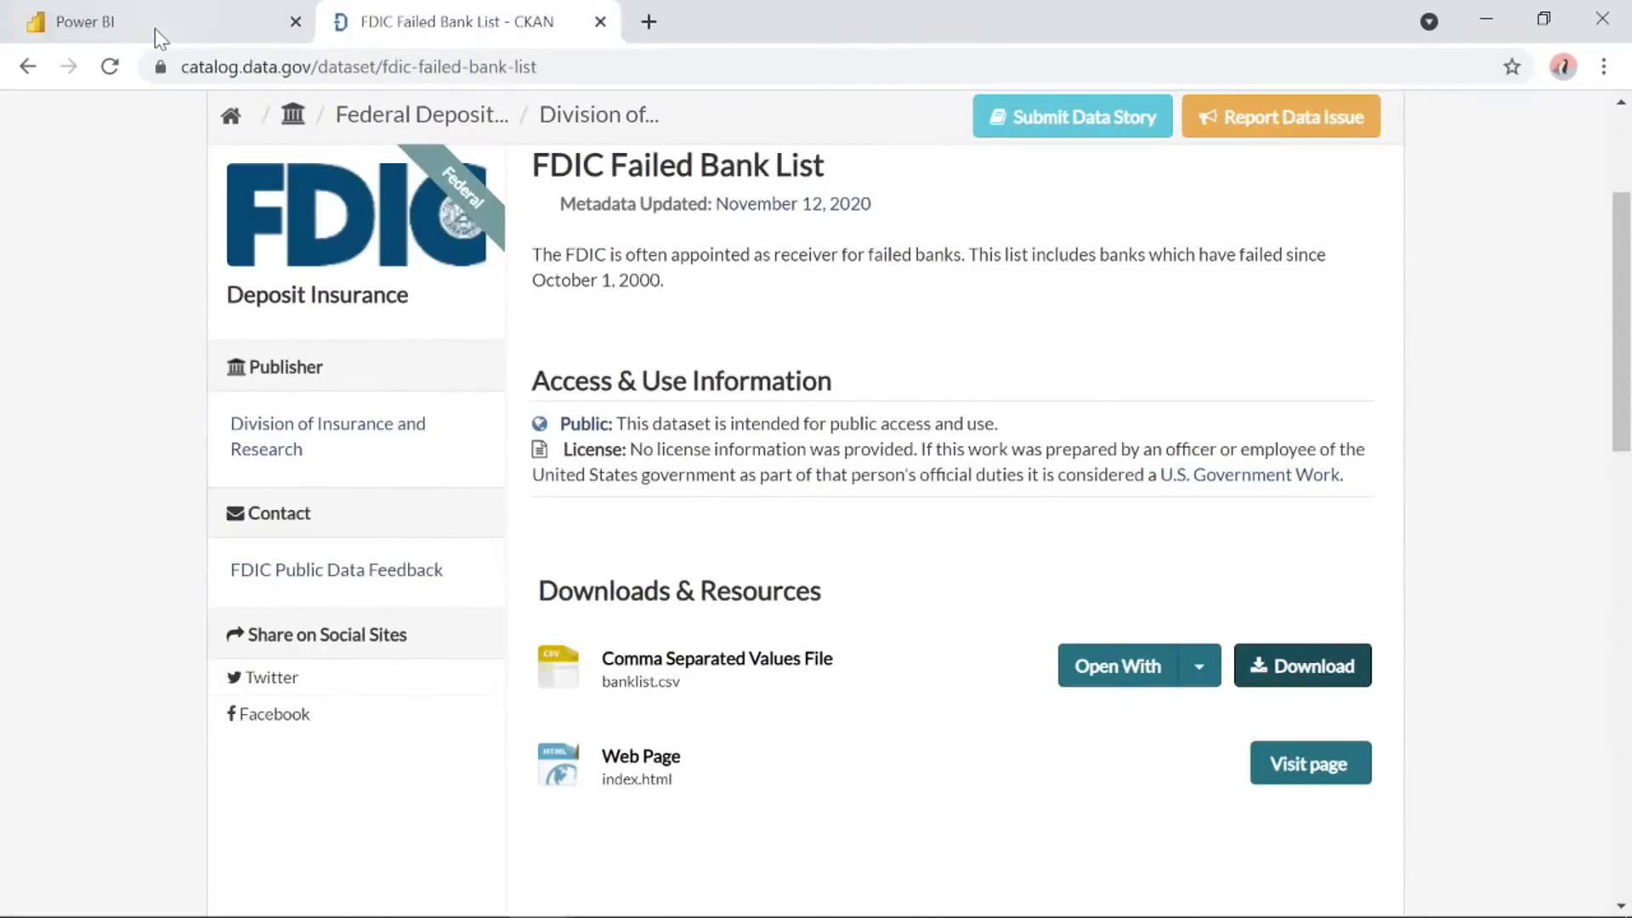
{"action": "left_click", "coordinate": [648, 22]}
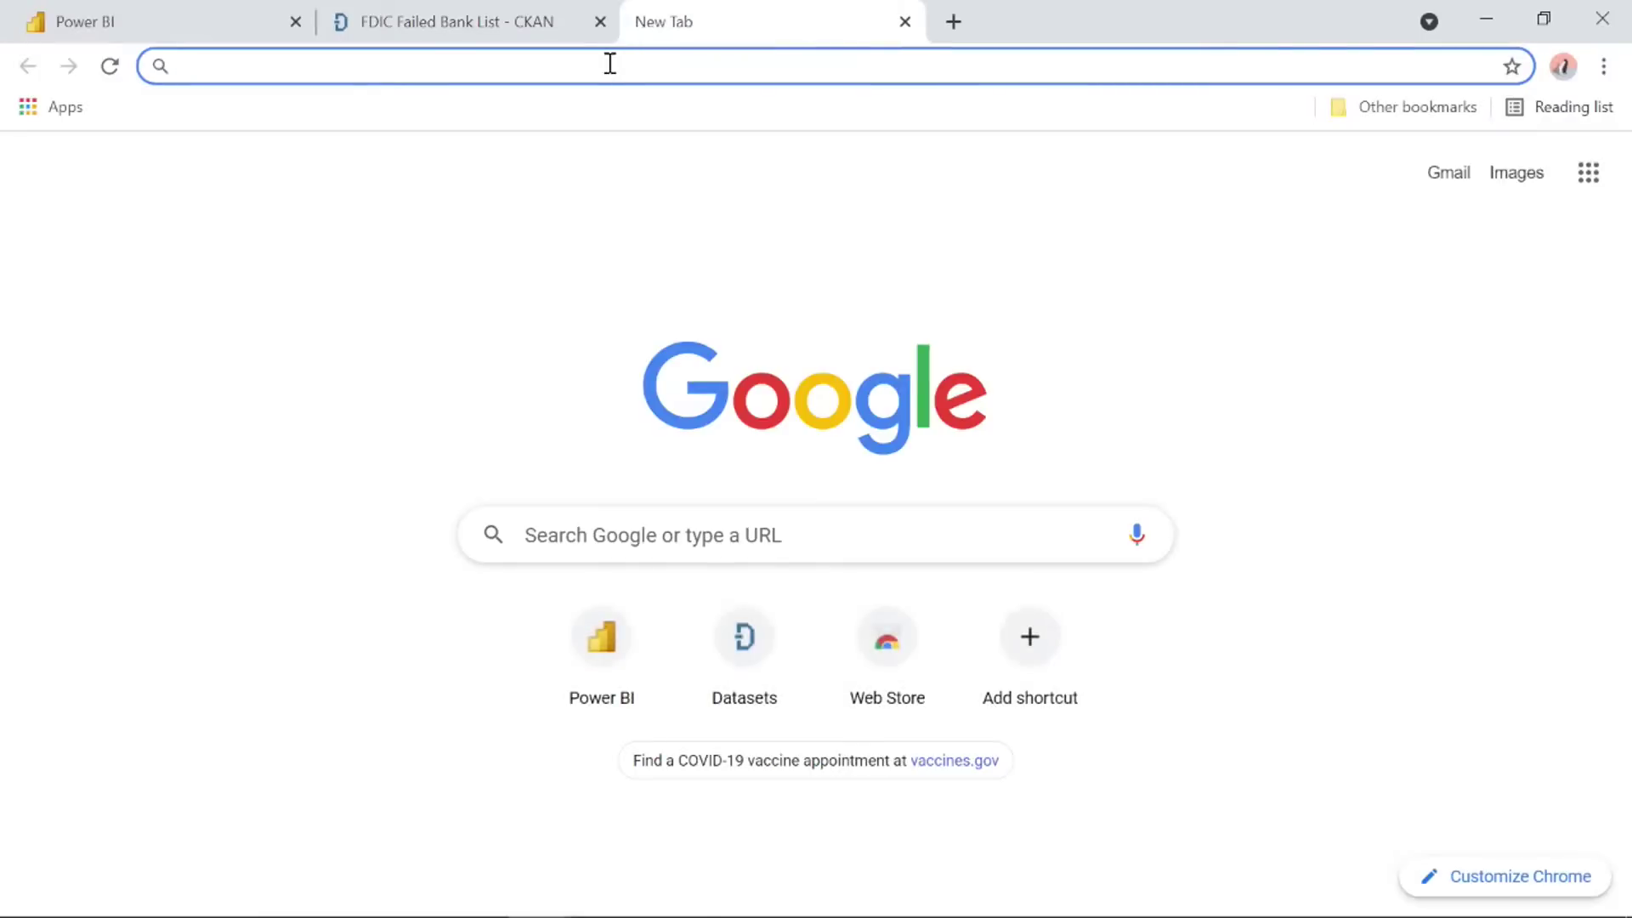
{"action": "type", "text": "https://www.fdic.gov/bank/individual/failed/banklist.csv"}
{"action": "key", "text": "Return"}
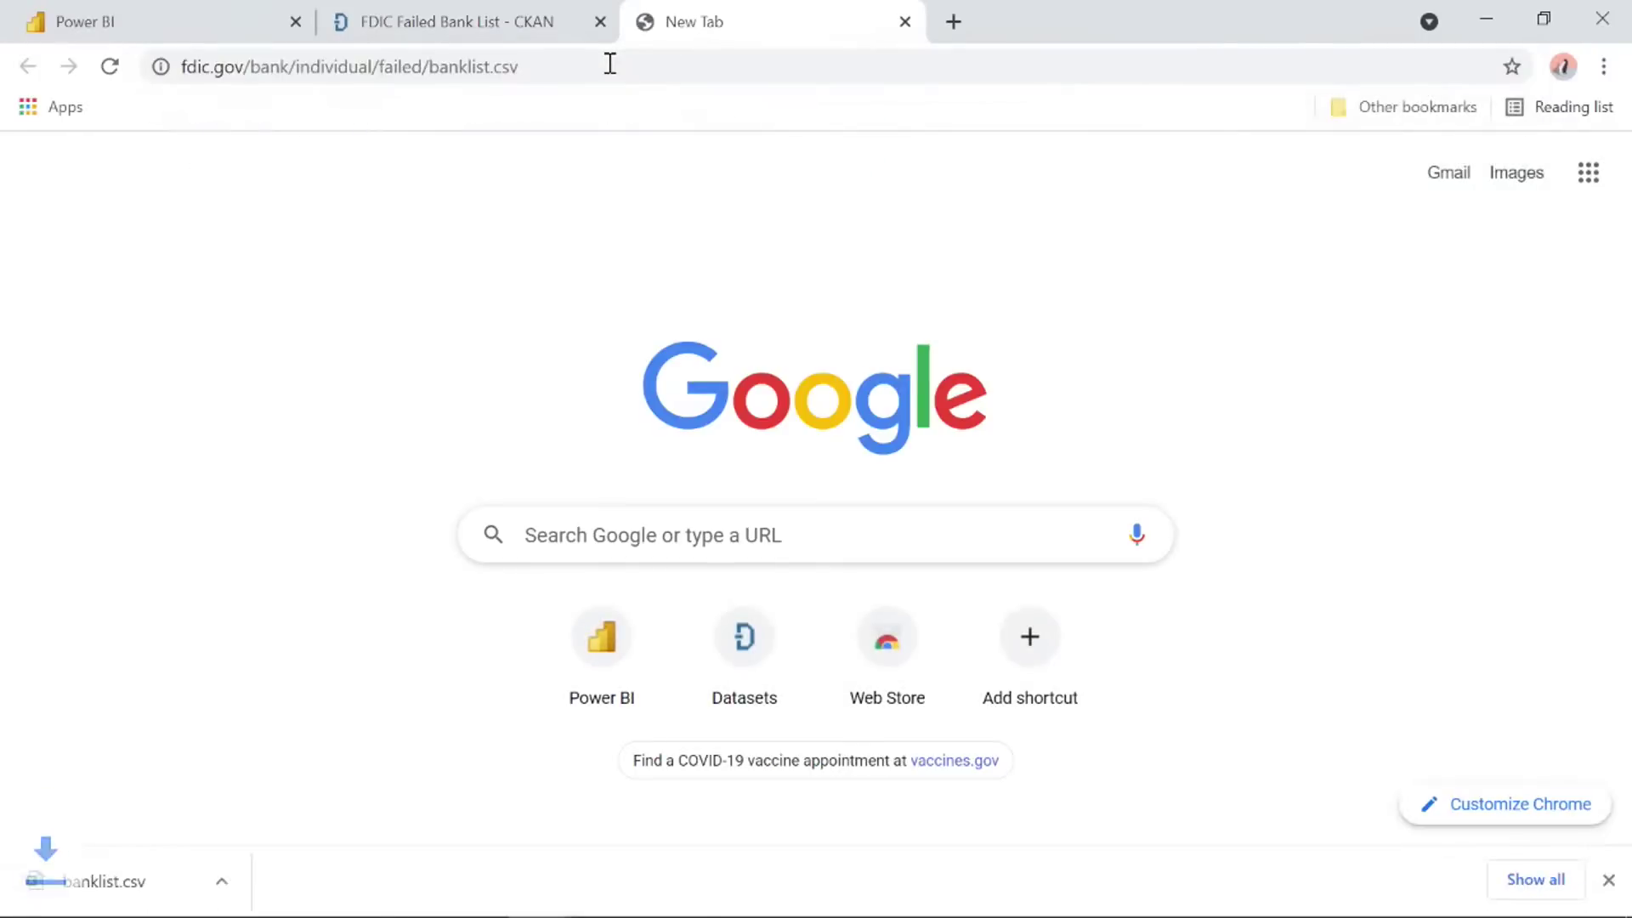
{"action": "left_click", "coordinate": [905, 23]}
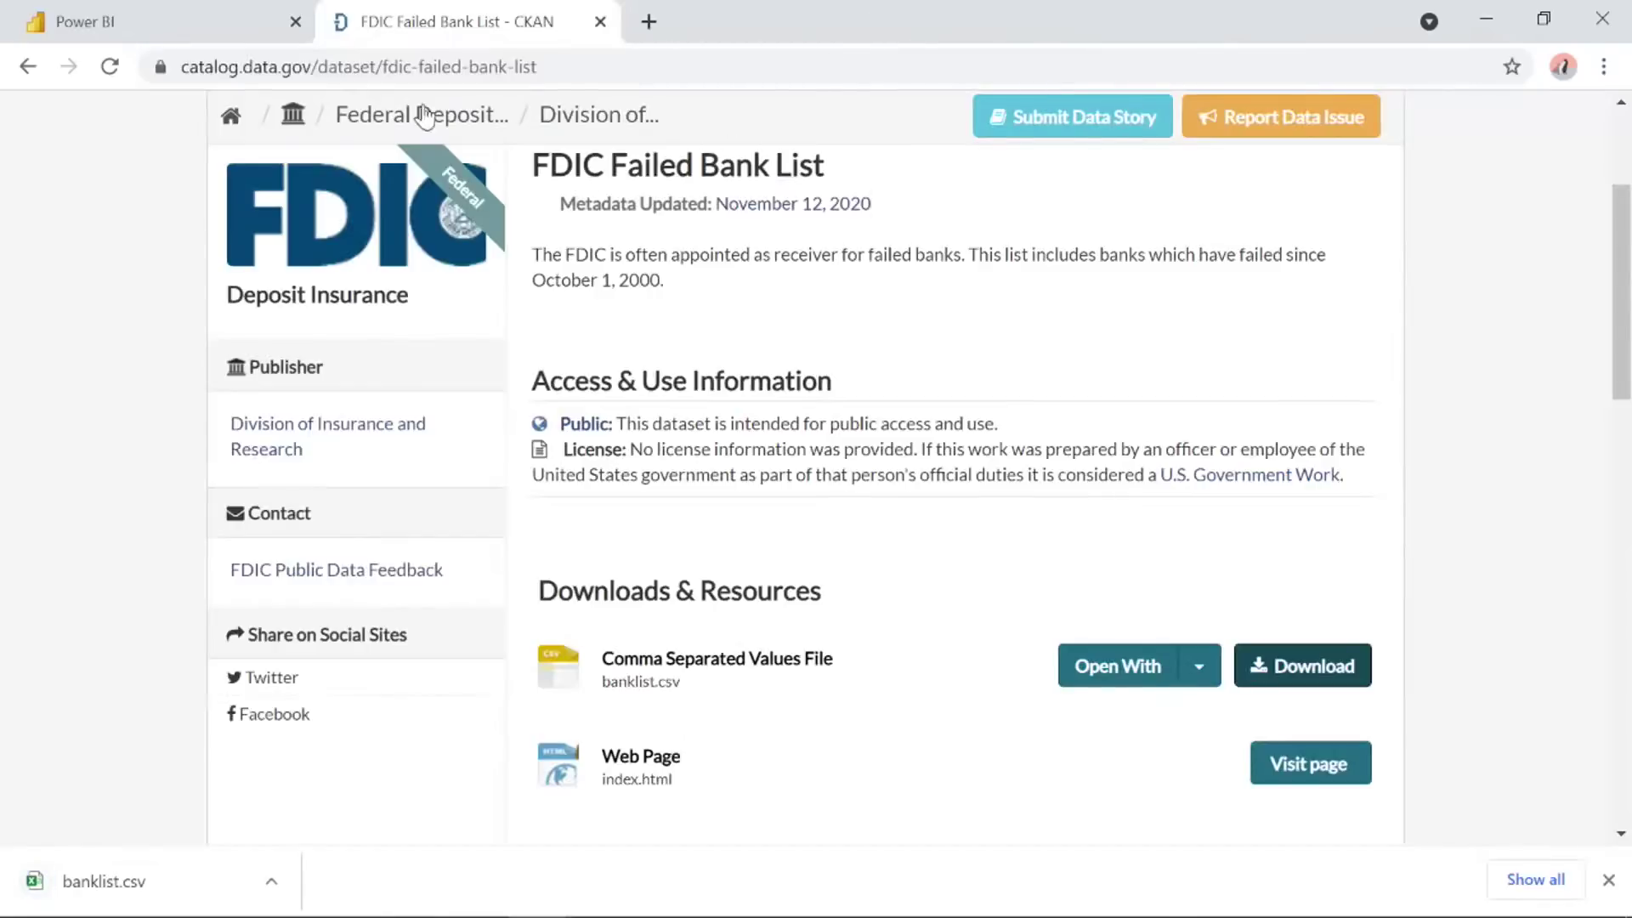
{"action": "left_click", "coordinate": [149, 12]}
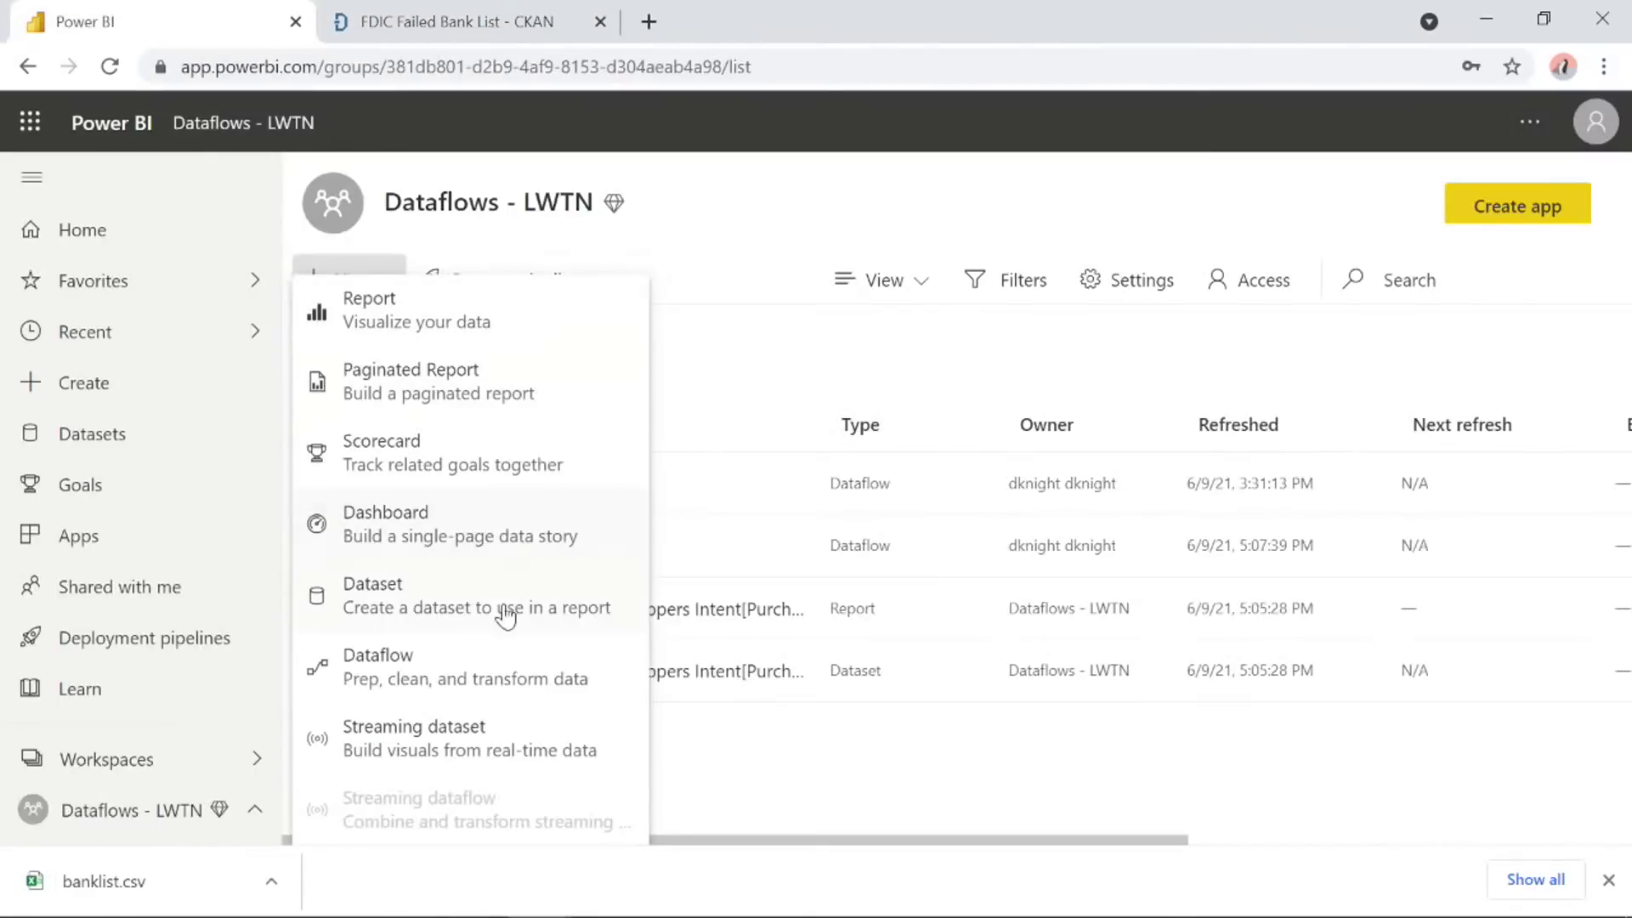
Start a new dataflow in the workspace by adding new tables, dismissing the browser's download bar.
{"action": "left_click", "coordinate": [439, 667]}
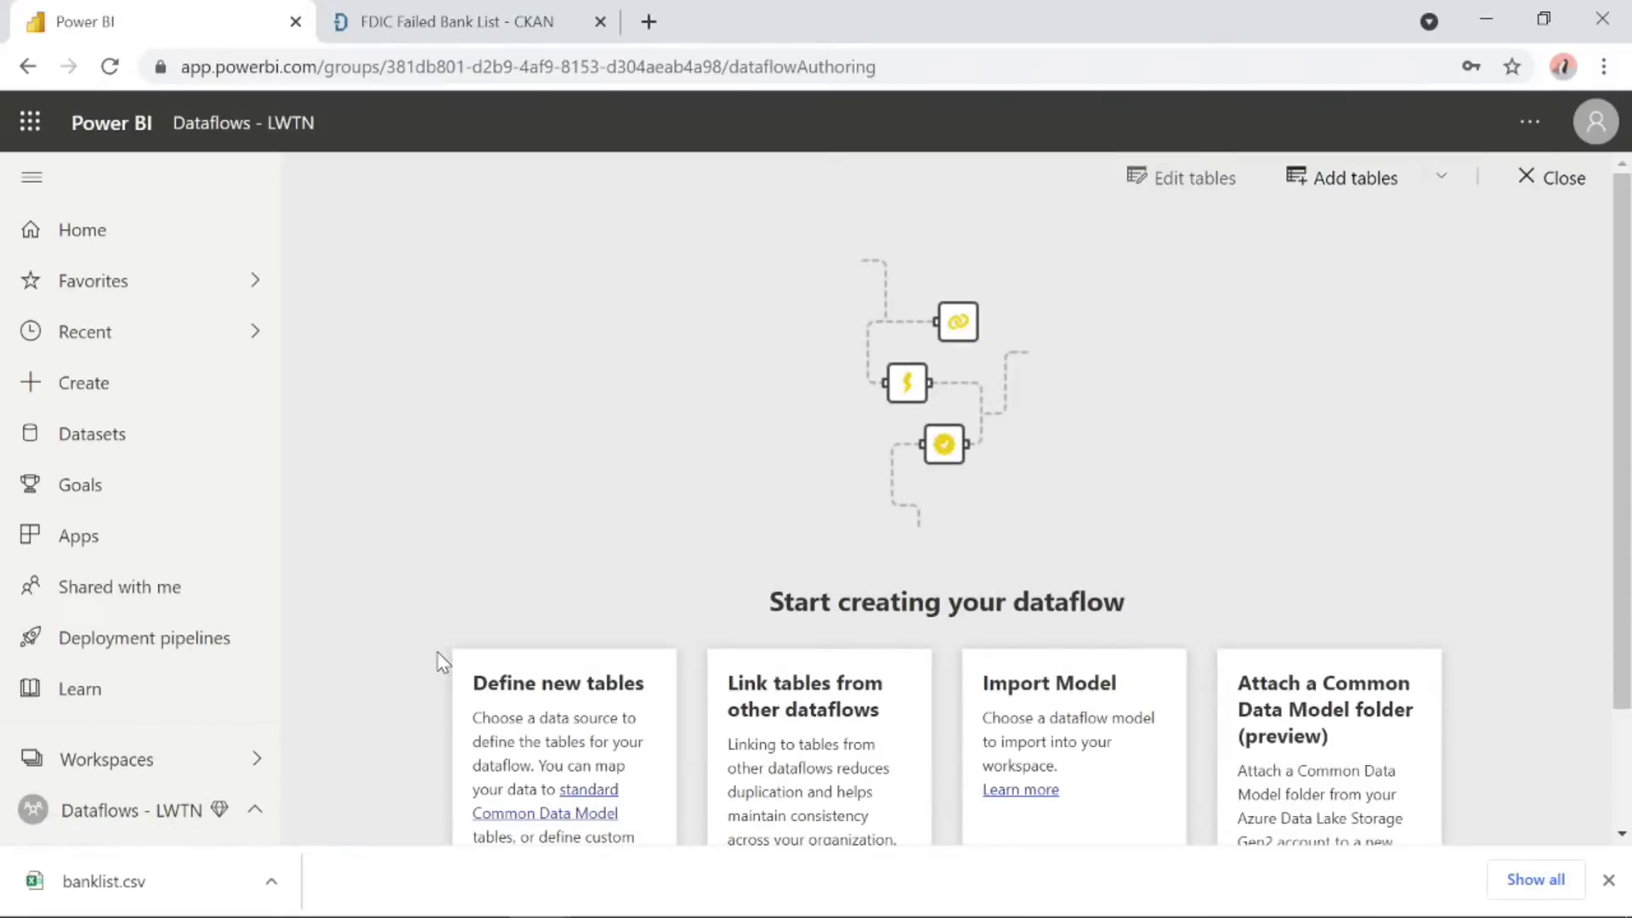
{"action": "scroll", "coordinate": [437, 590], "scroll_direction": "down", "scroll_amount": 2}
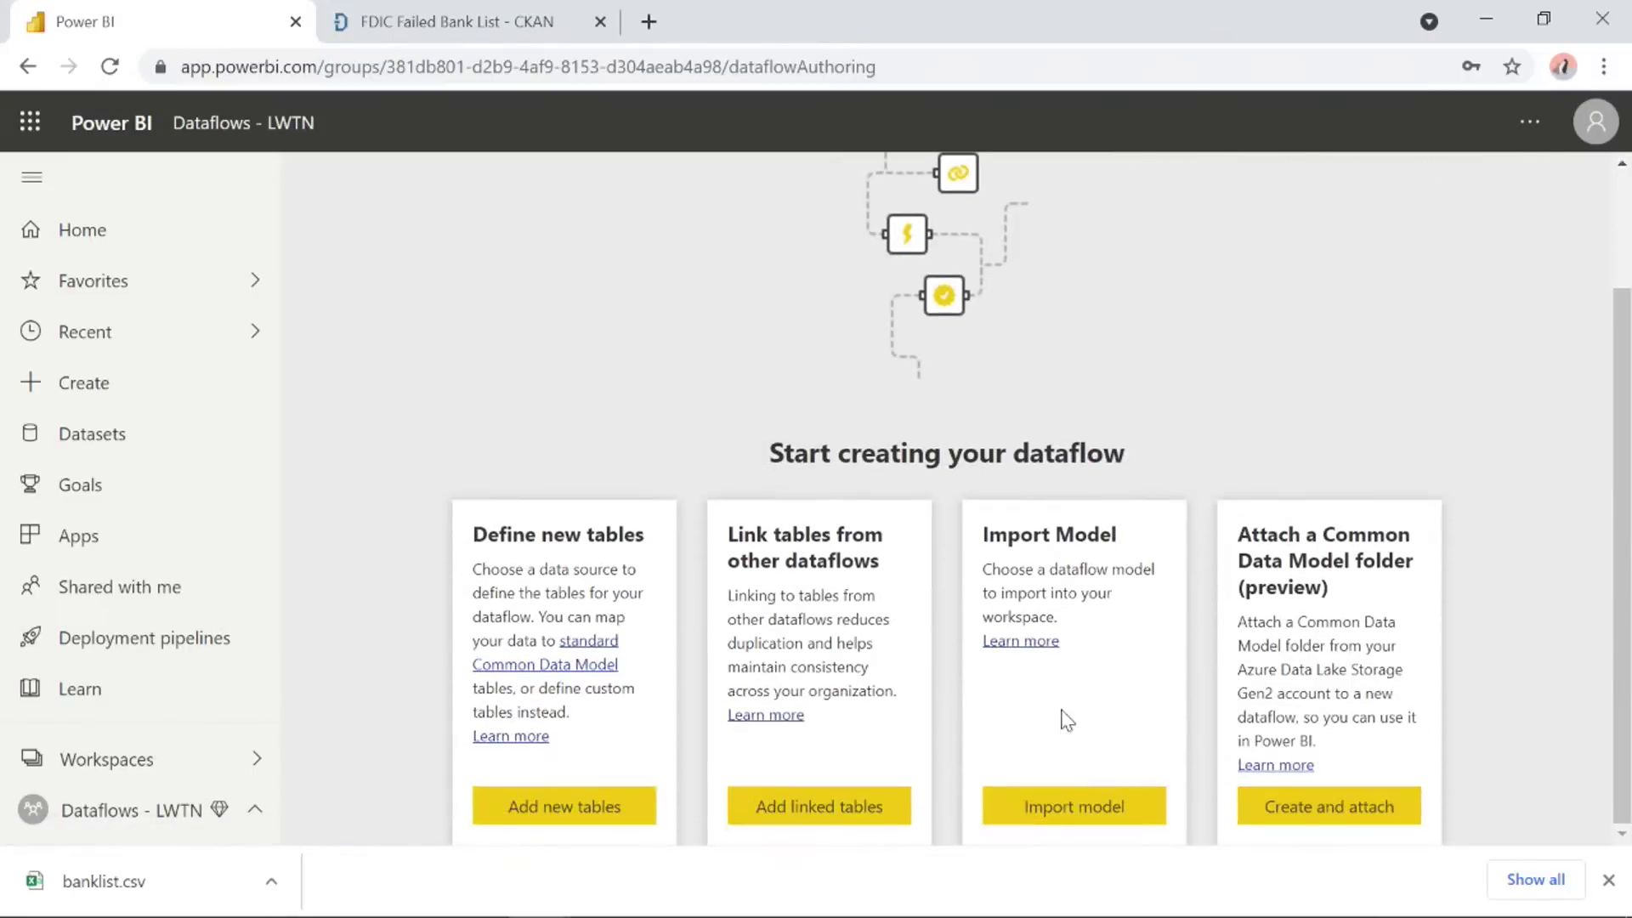
{"action": "left_click", "coordinate": [1609, 880]}
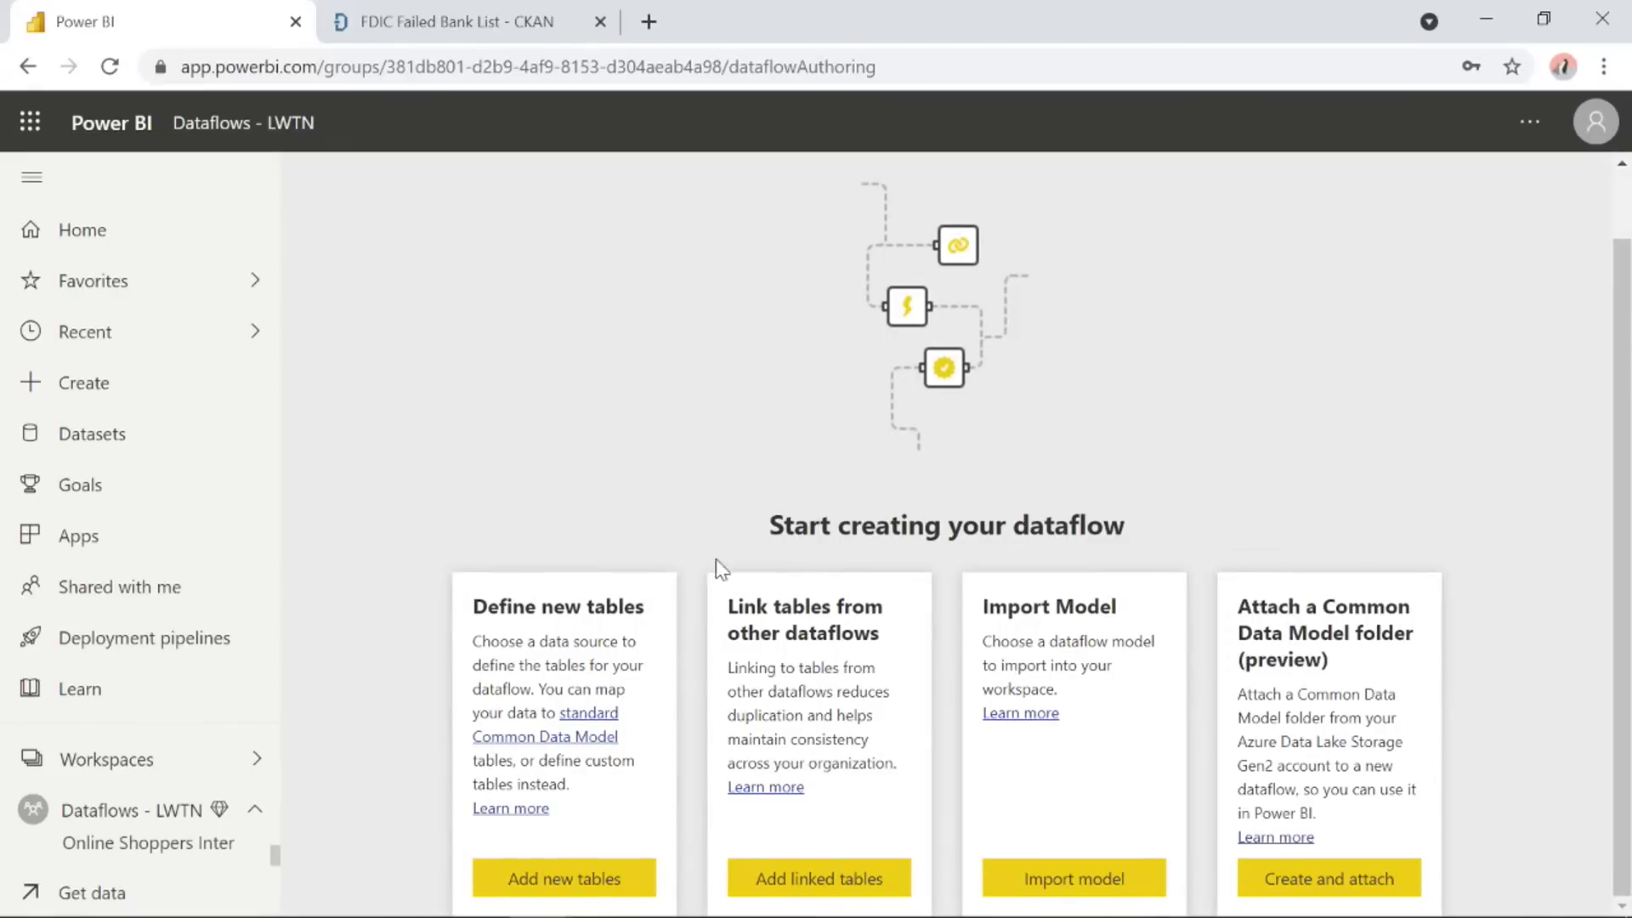
{"action": "left_click", "coordinate": [600, 860]}
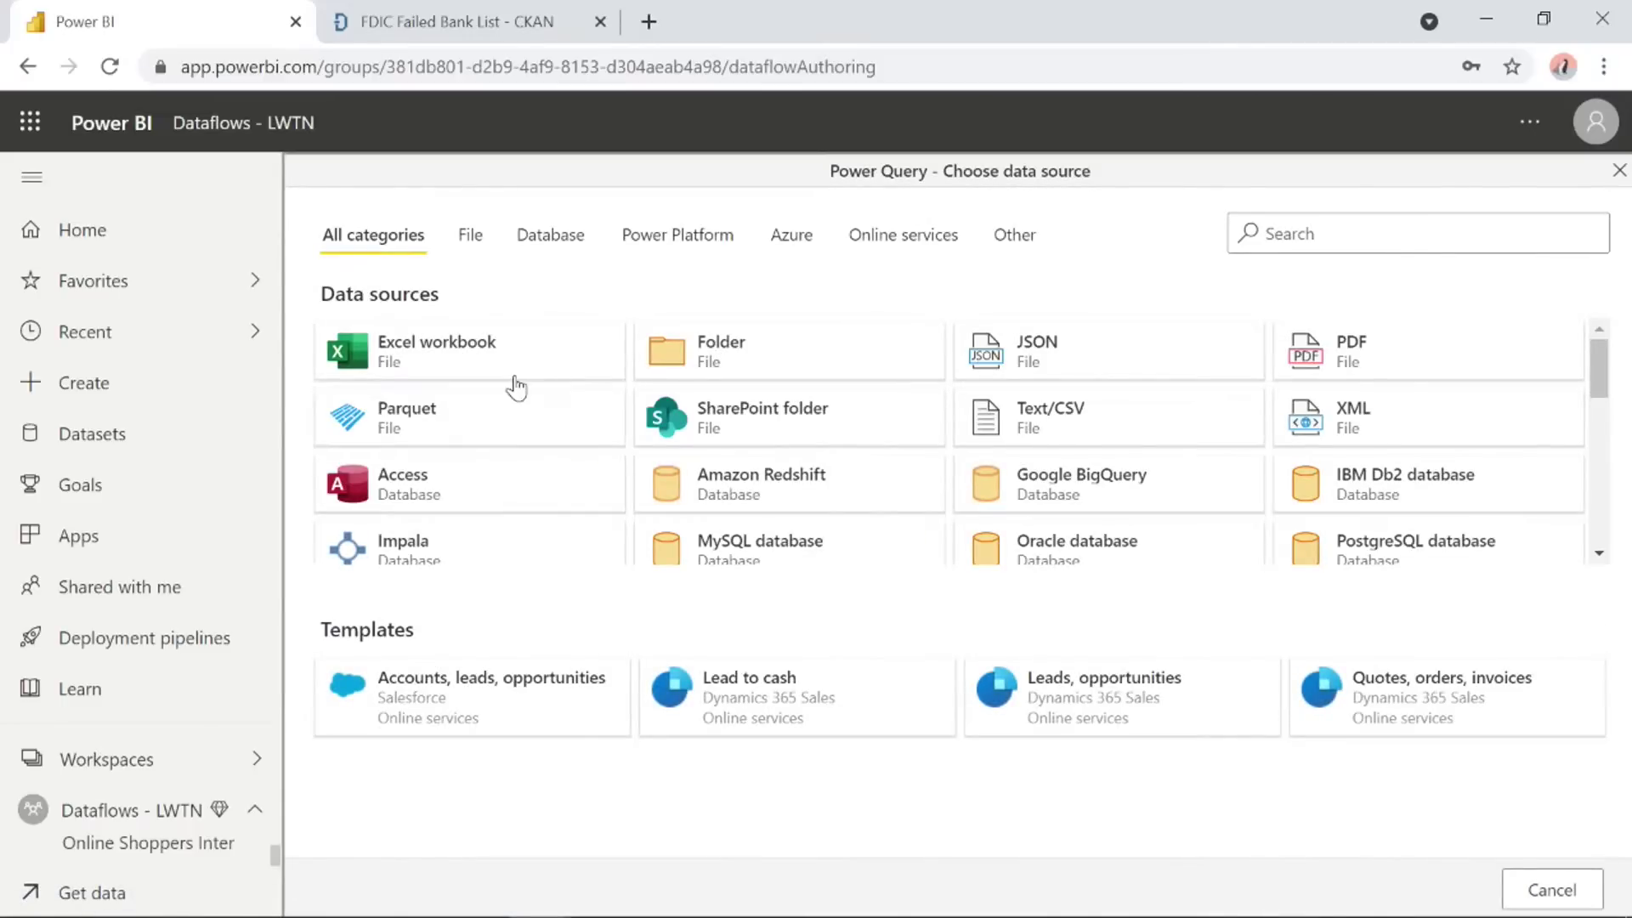
Look through the File and Database data source categories and return to the list of all categories.
{"action": "left_click", "coordinate": [472, 237]}
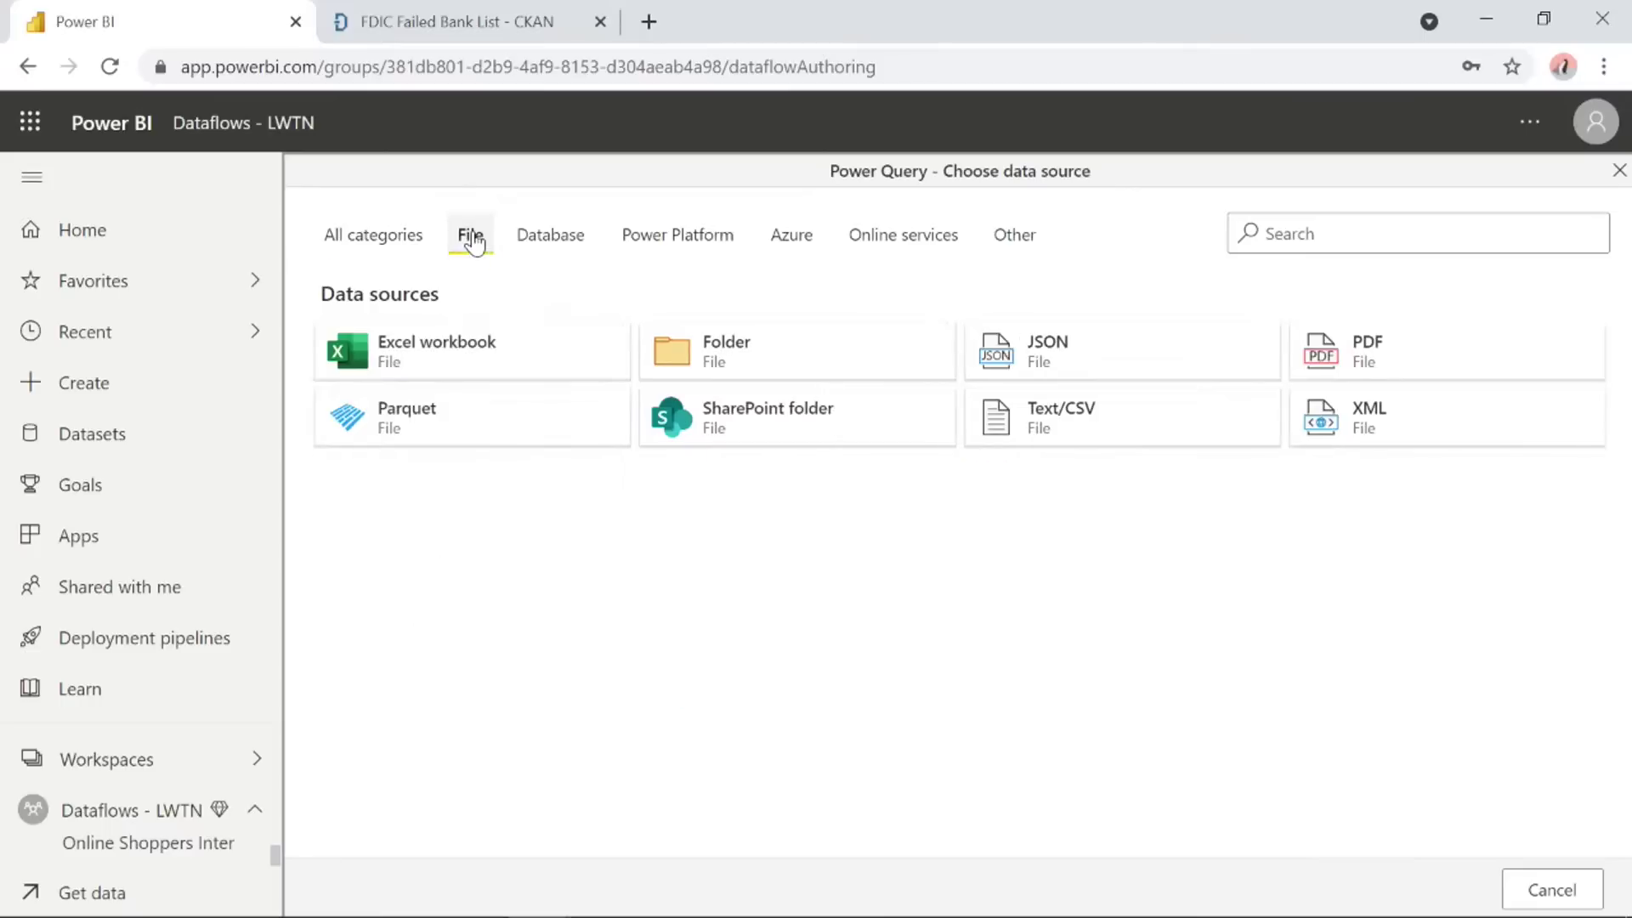
{"action": "left_click", "coordinate": [551, 238]}
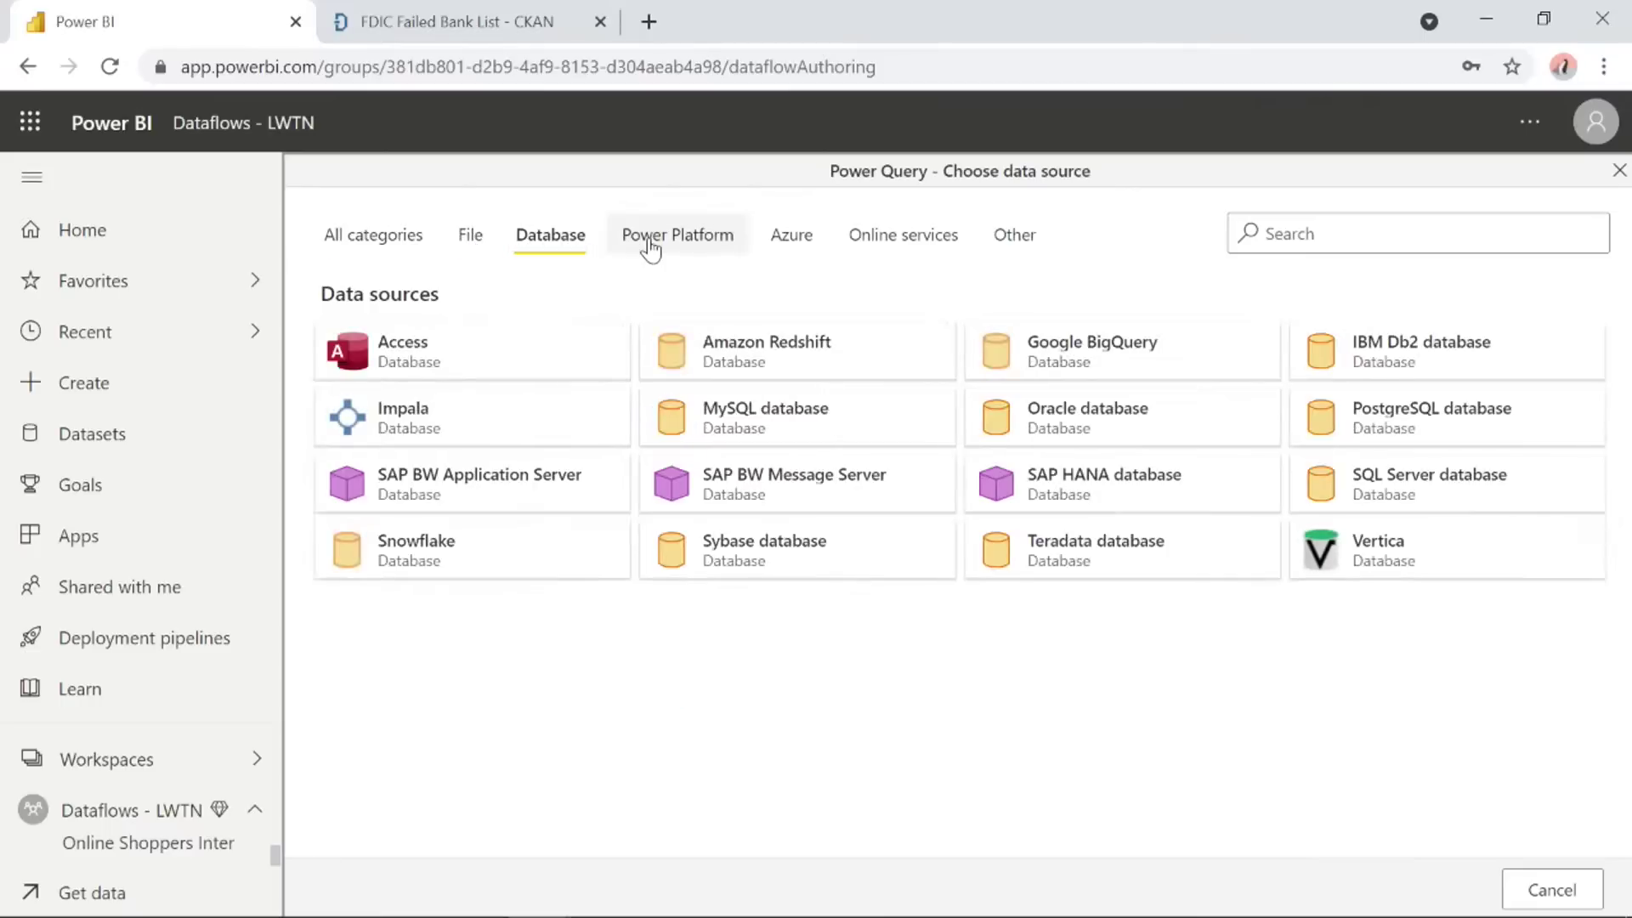
{"action": "left_click", "coordinate": [416, 243]}
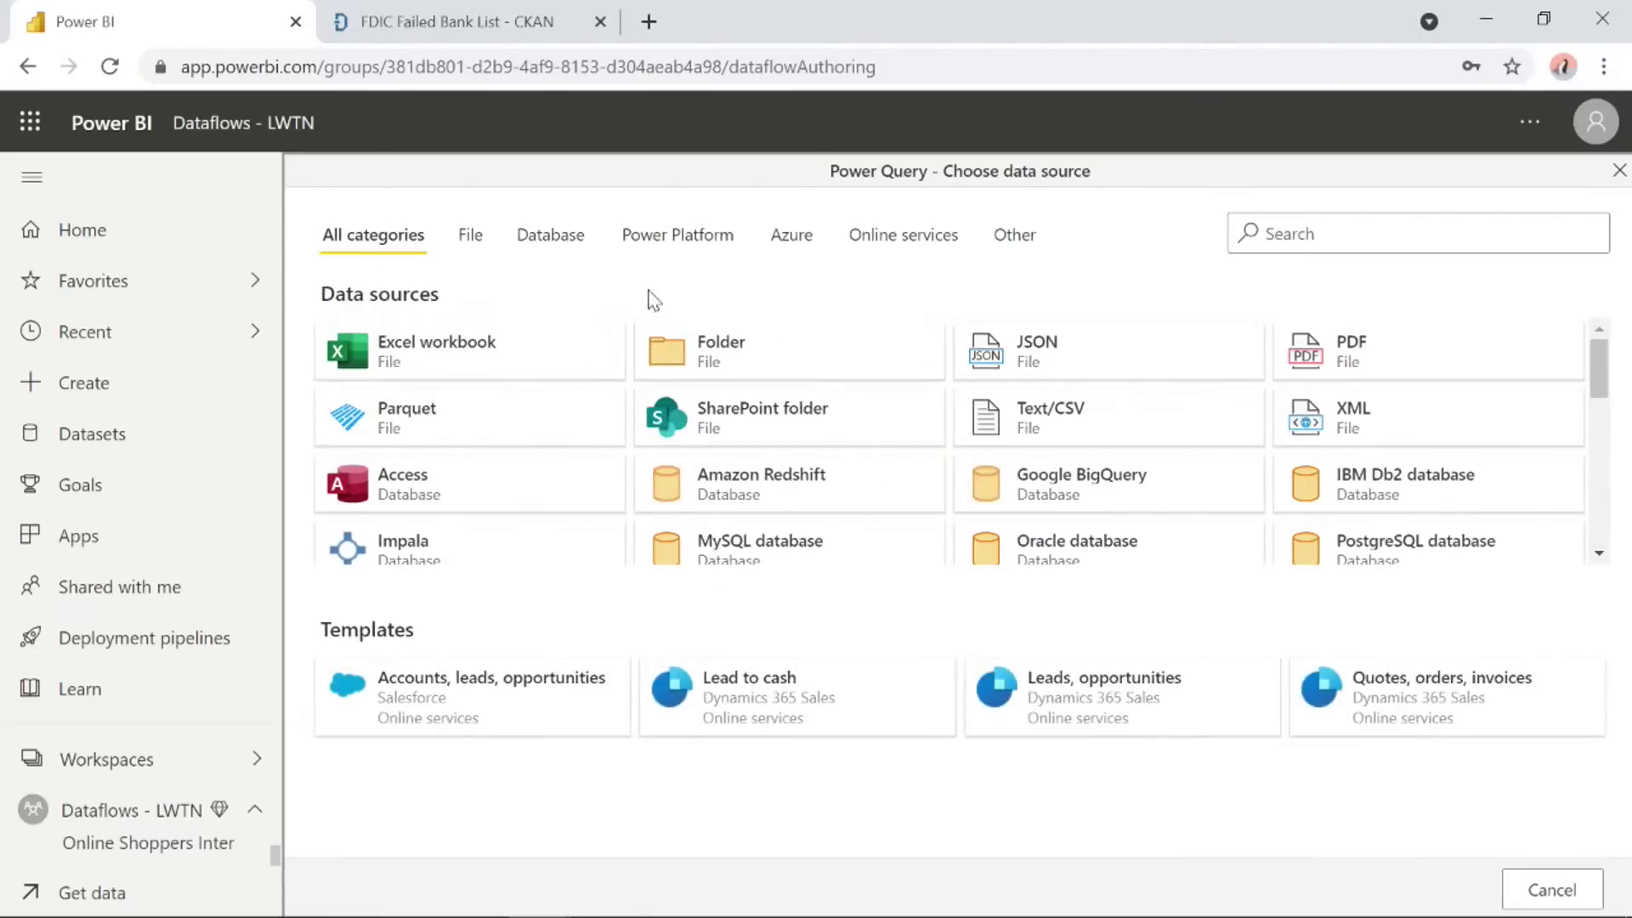
{"action": "left_click", "coordinate": [470, 247]}
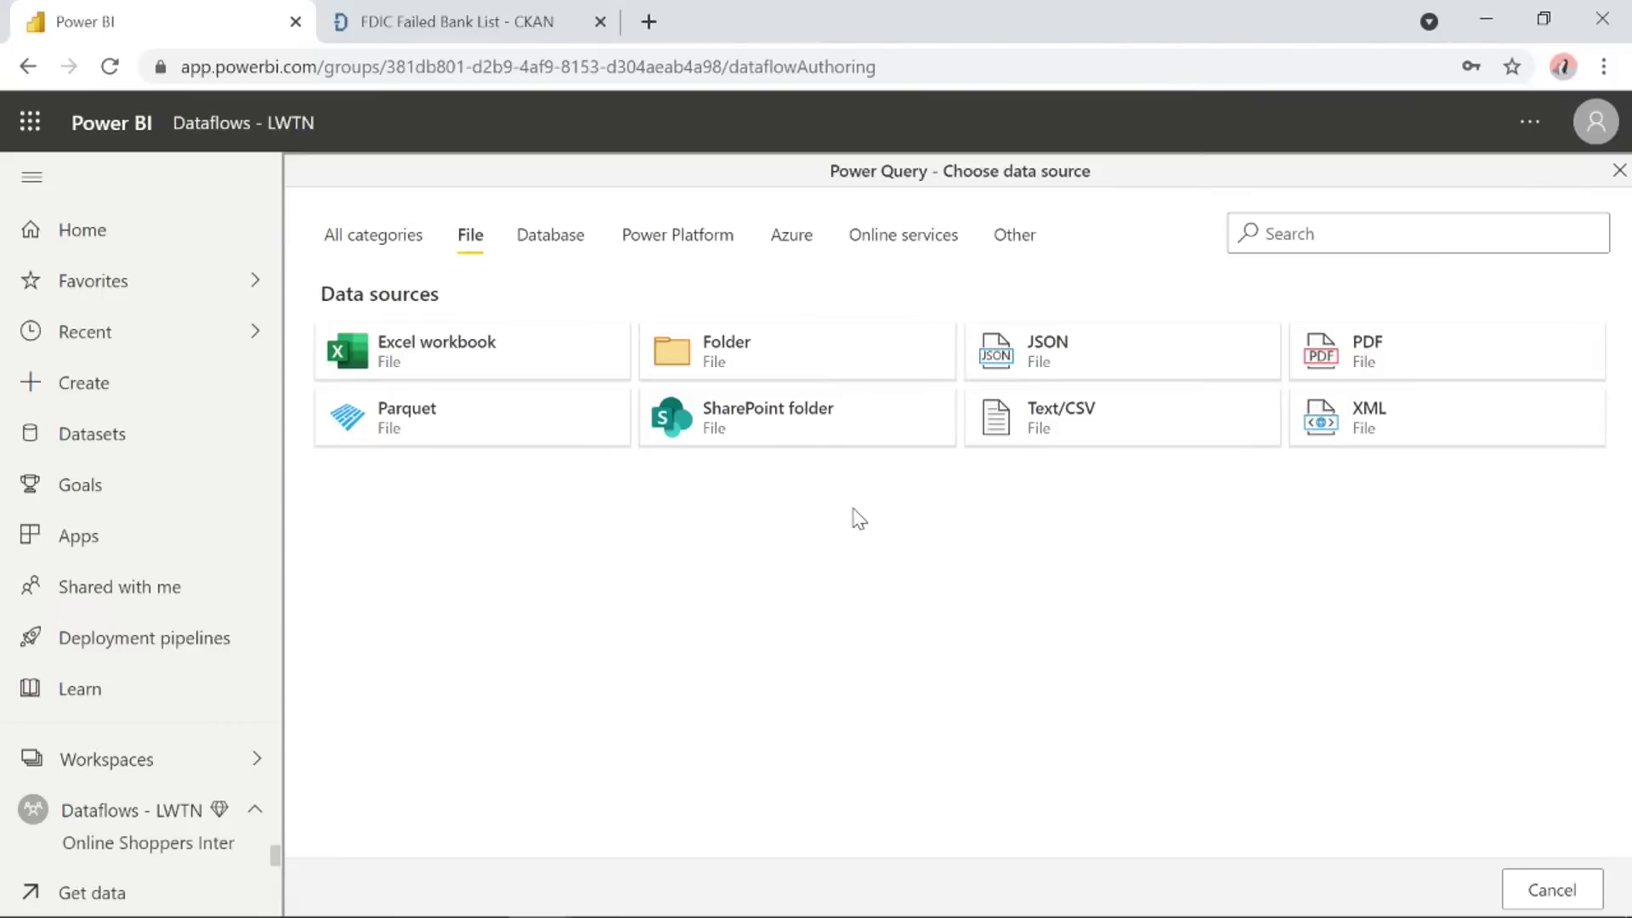
{"action": "left_click", "coordinate": [1107, 439]}
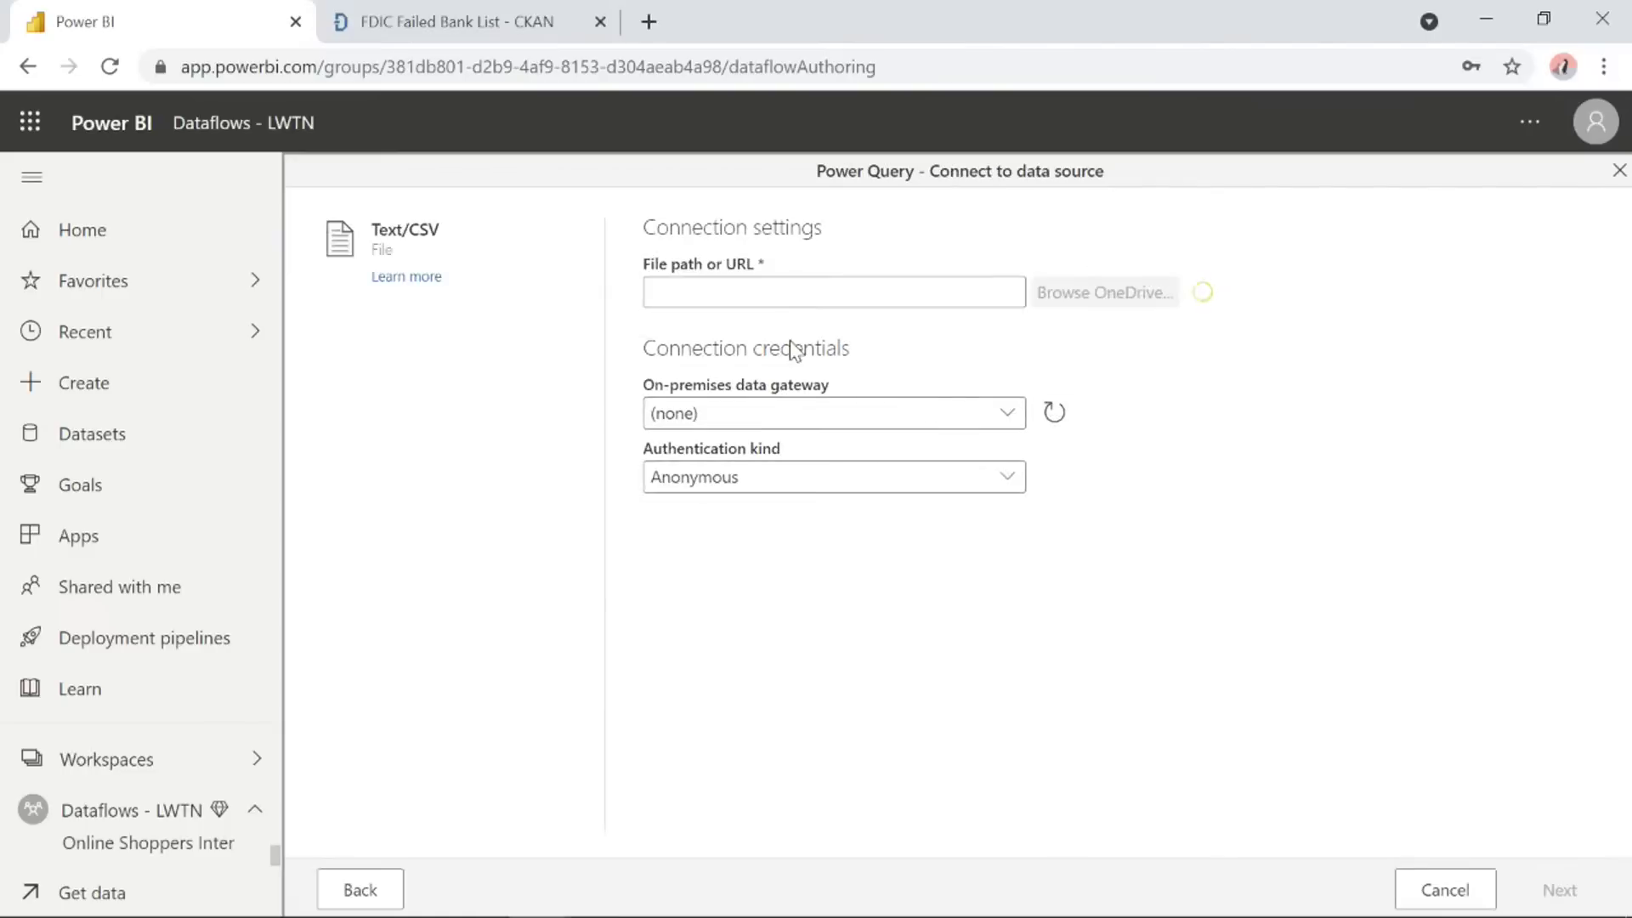
{"action": "left_click", "coordinate": [746, 291]}
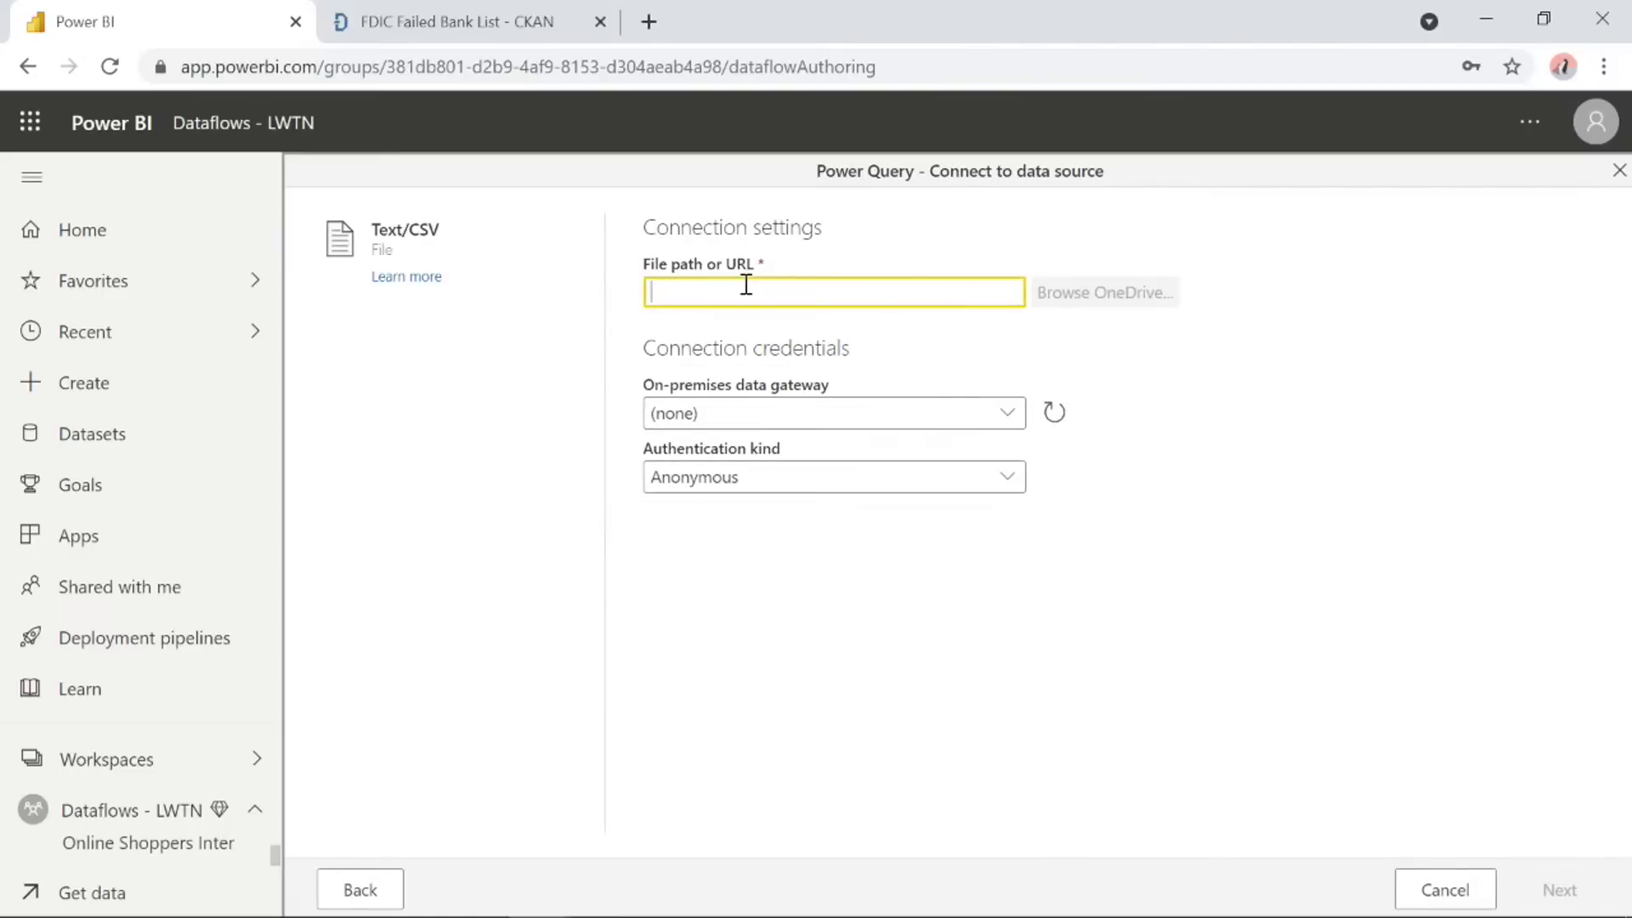
{"action": "type", "text": "https://www.fdic.gov/bank/individual/failed/banklist.csv"}
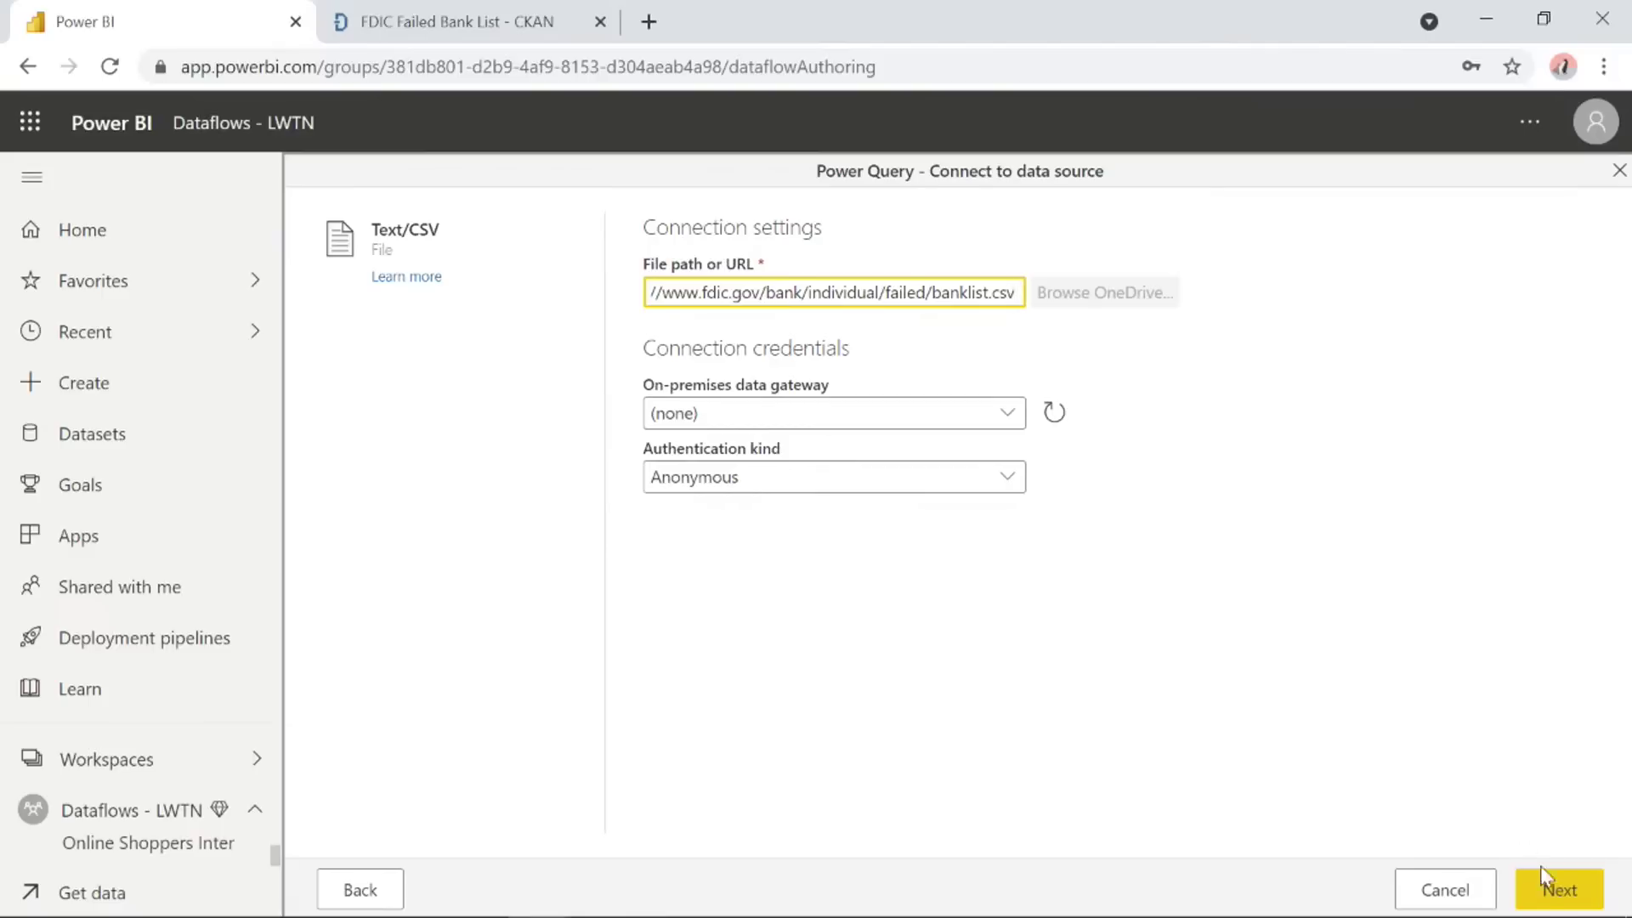
{"action": "left_click", "coordinate": [1557, 894]}
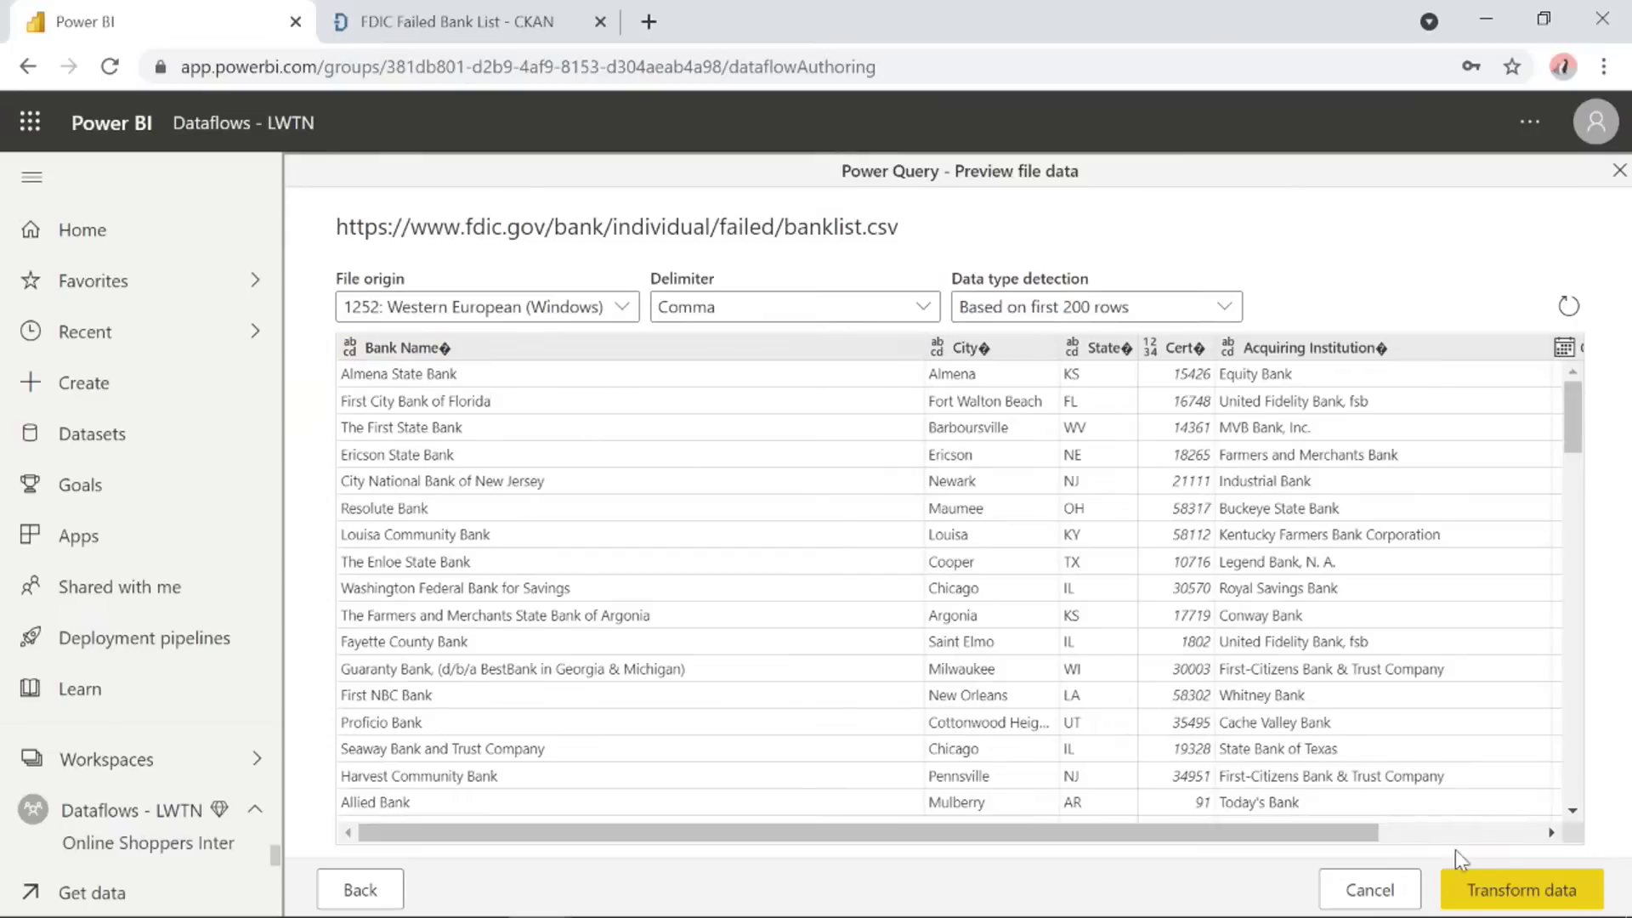
{"action": "left_click", "coordinate": [1476, 890]}
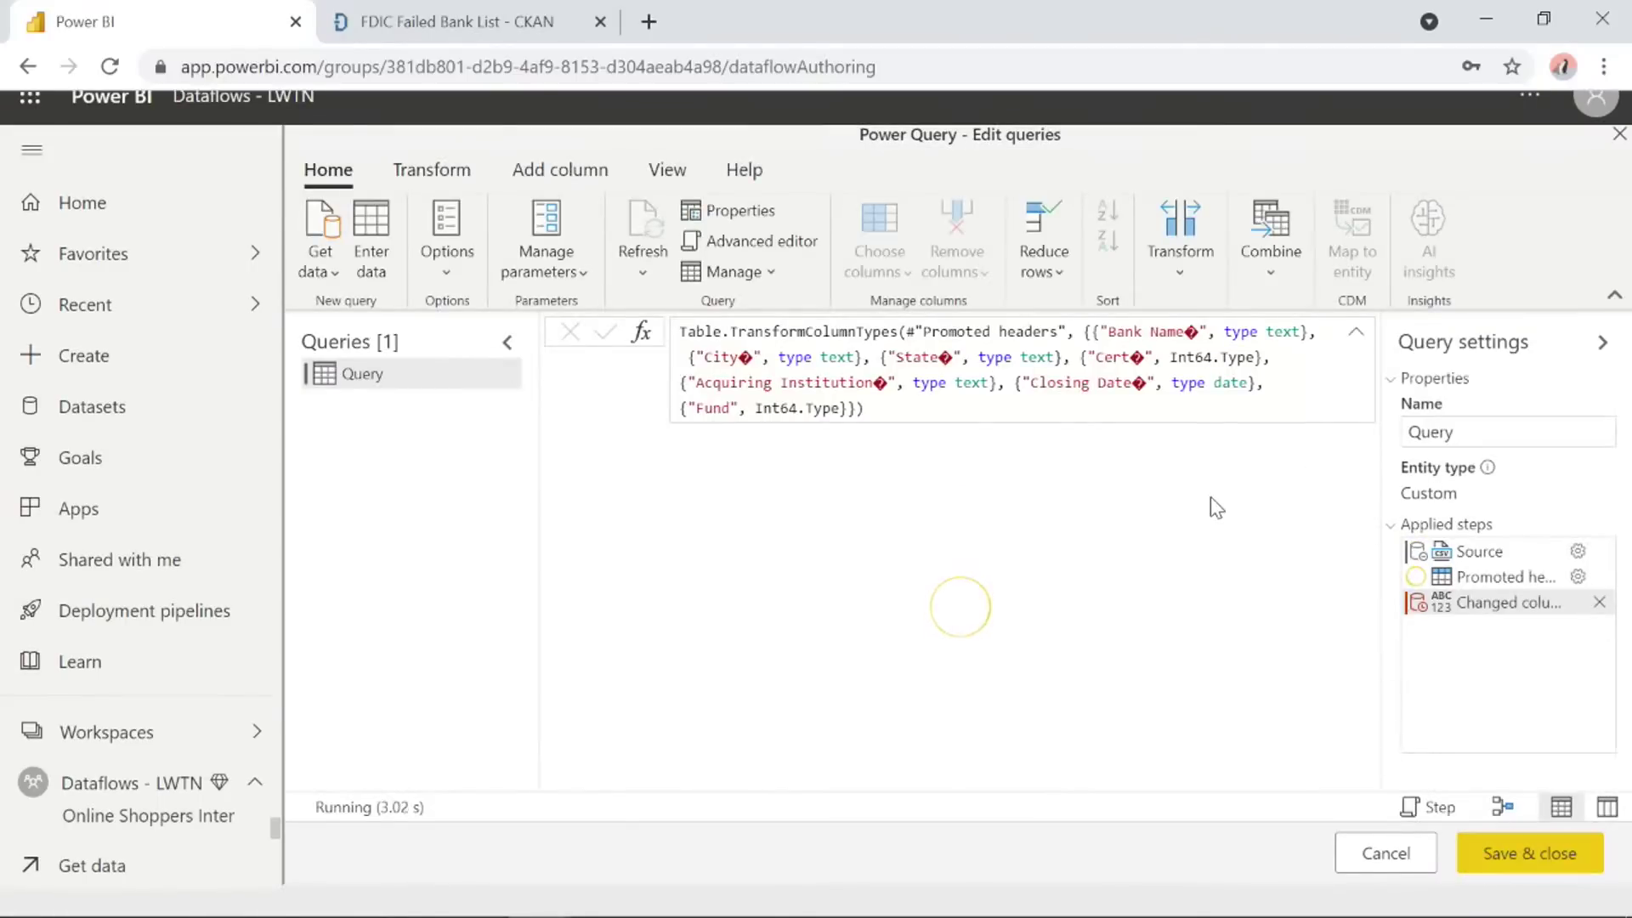
Collapse the navigation pane and the formula bar, and rename the query as Failed Banks.
{"action": "left_click", "coordinate": [30, 153]}
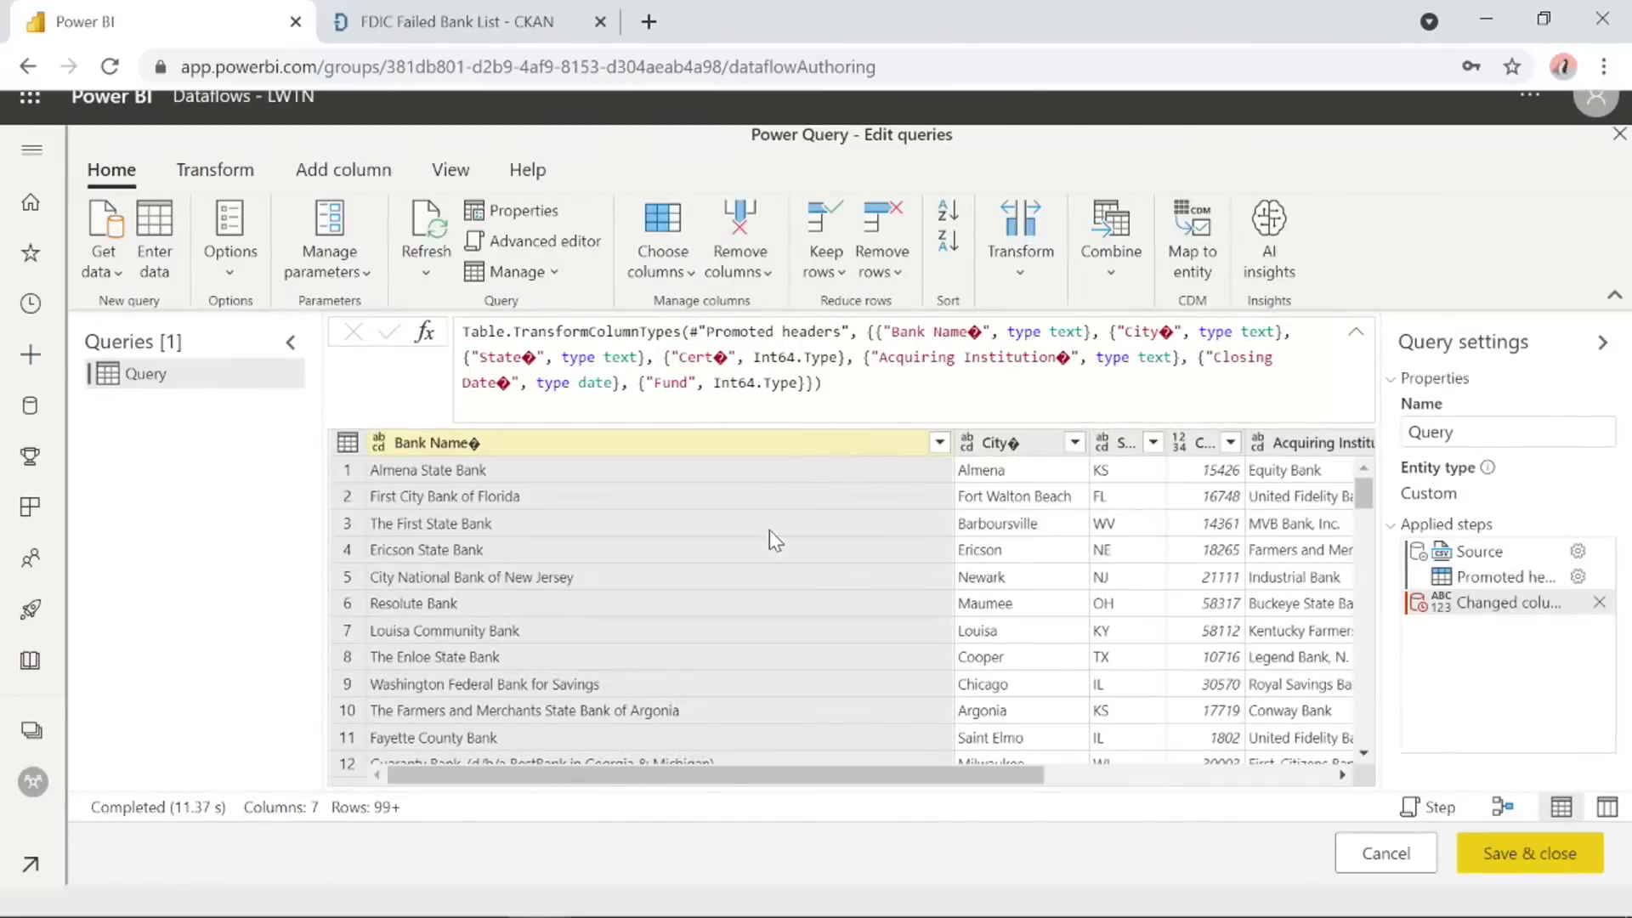
{"action": "left_click", "coordinate": [1357, 333]}
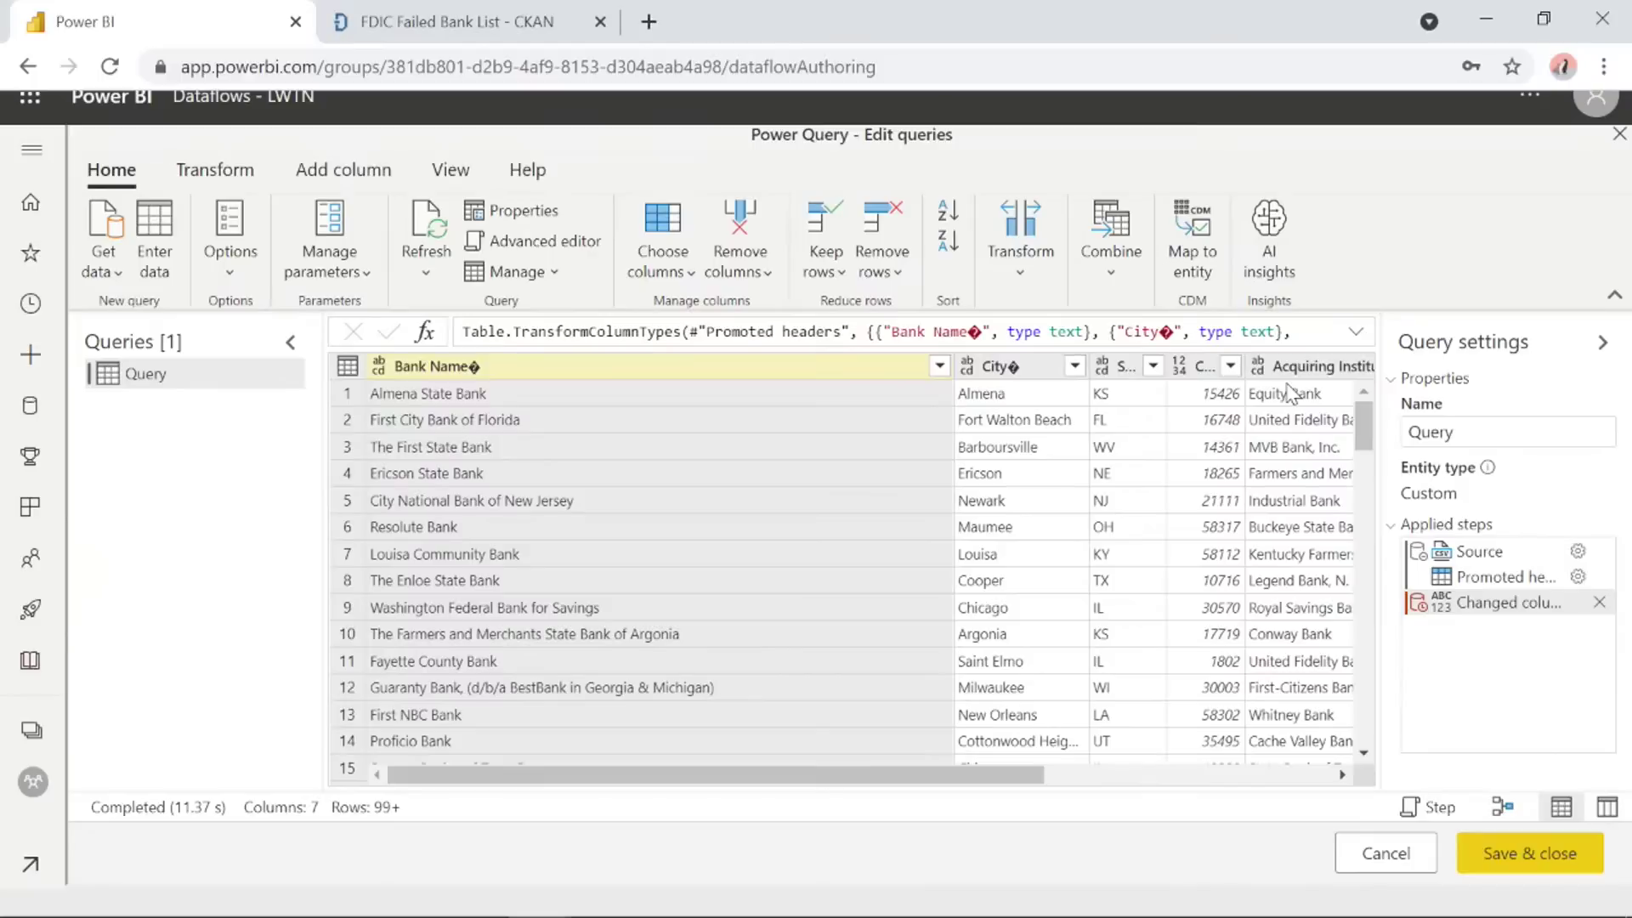
{"action": "left_click_drag", "start_coordinate": [1500, 429], "coordinate": [1404, 432]}
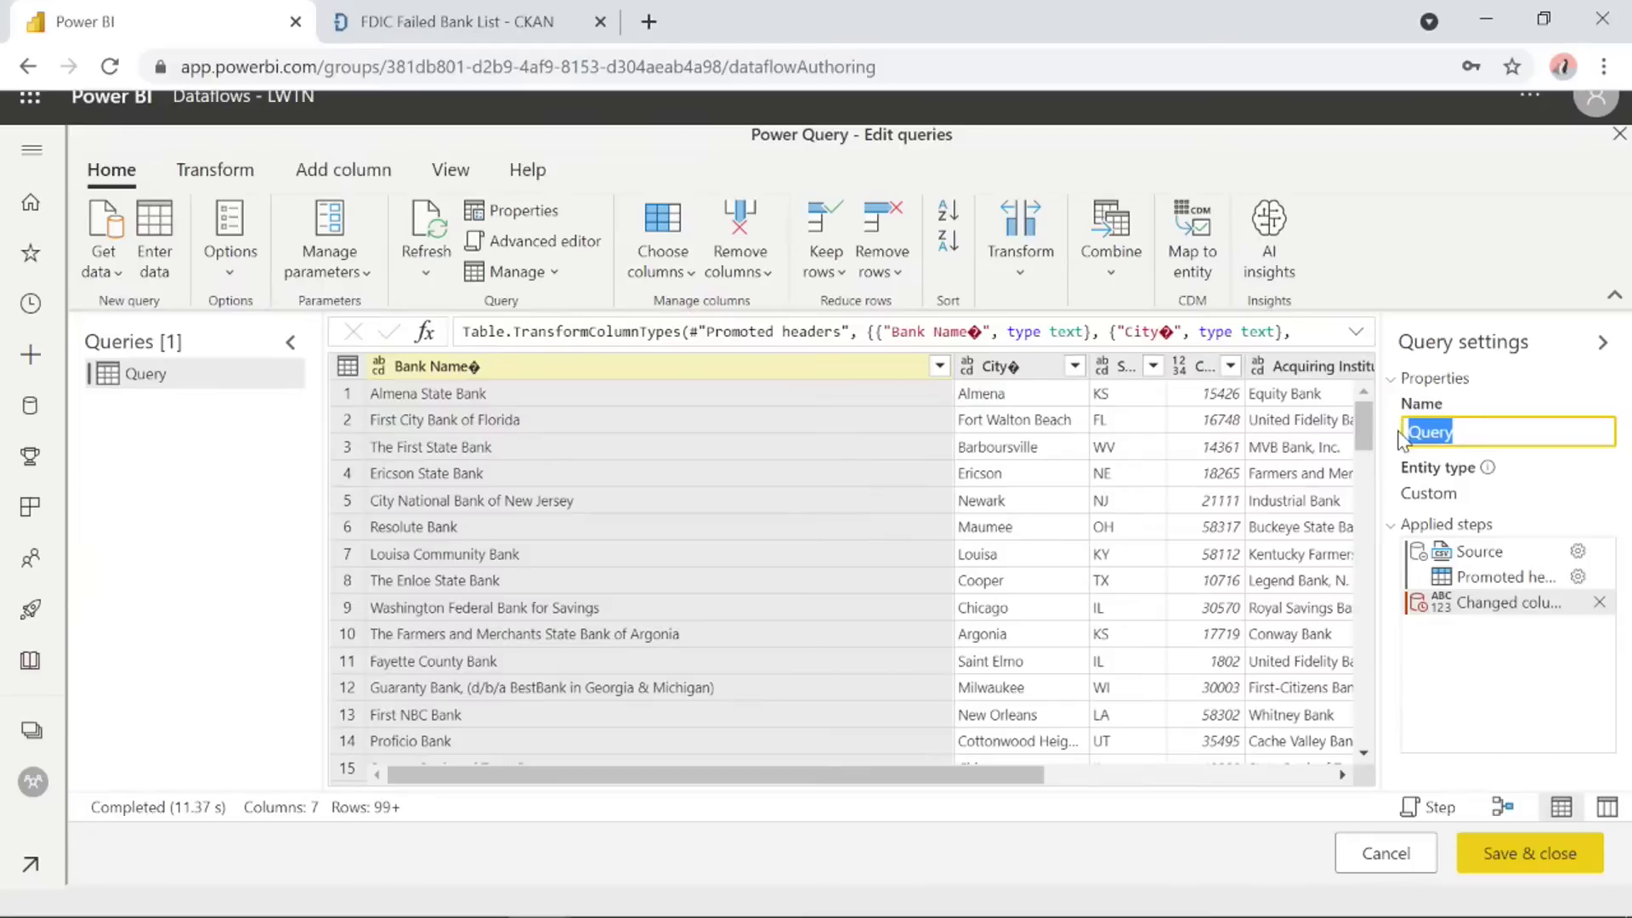
{"action": "type", "text": "Failed Banks"}
{"action": "key", "text": "Return"}
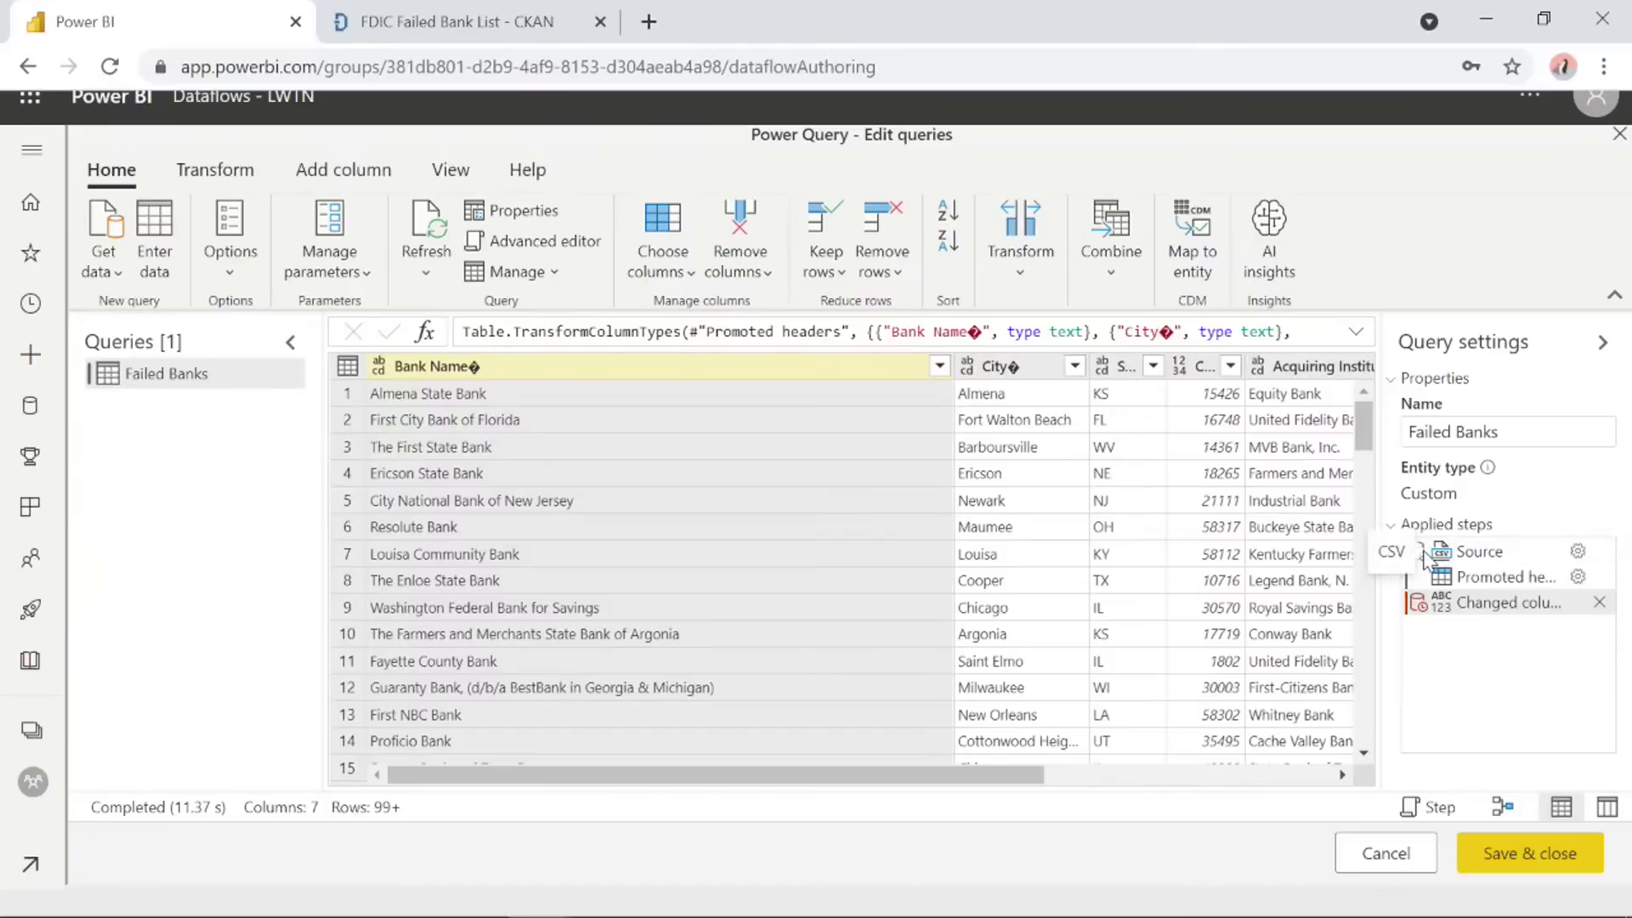
Rename the first column as Bank Name without its stray trailing character, and inspect the earlier applied steps before returning to the rename step.
{"action": "mouse_move", "coordinate": [1418, 608]}
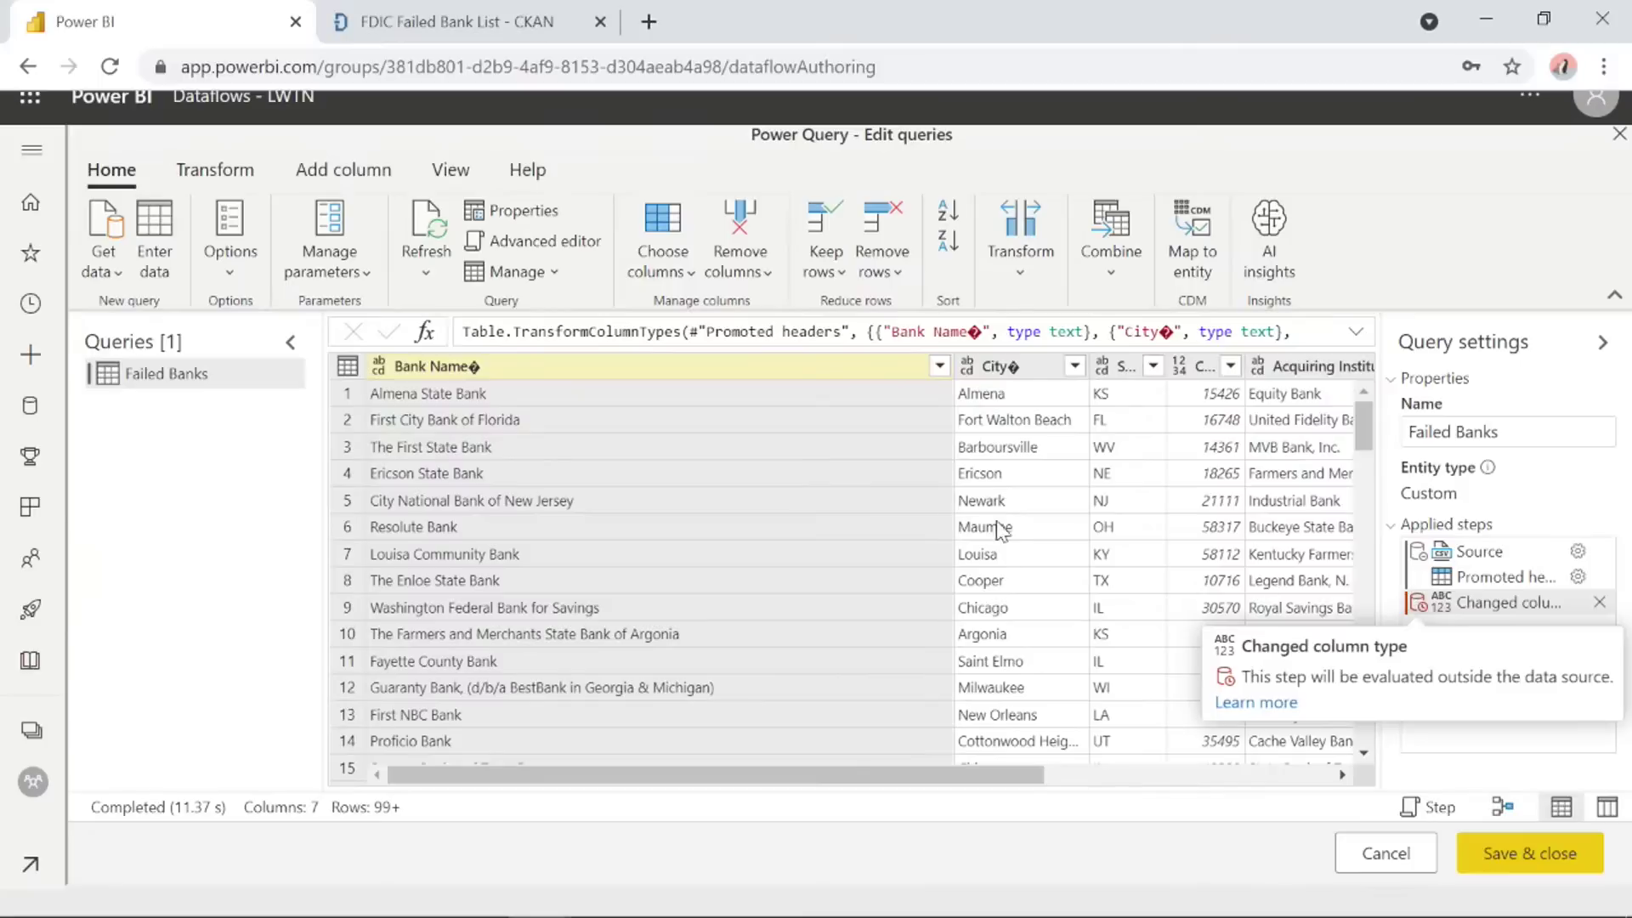
{"action": "double_click", "coordinate": [482, 368]}
{"action": "left_click", "coordinate": [489, 365]}
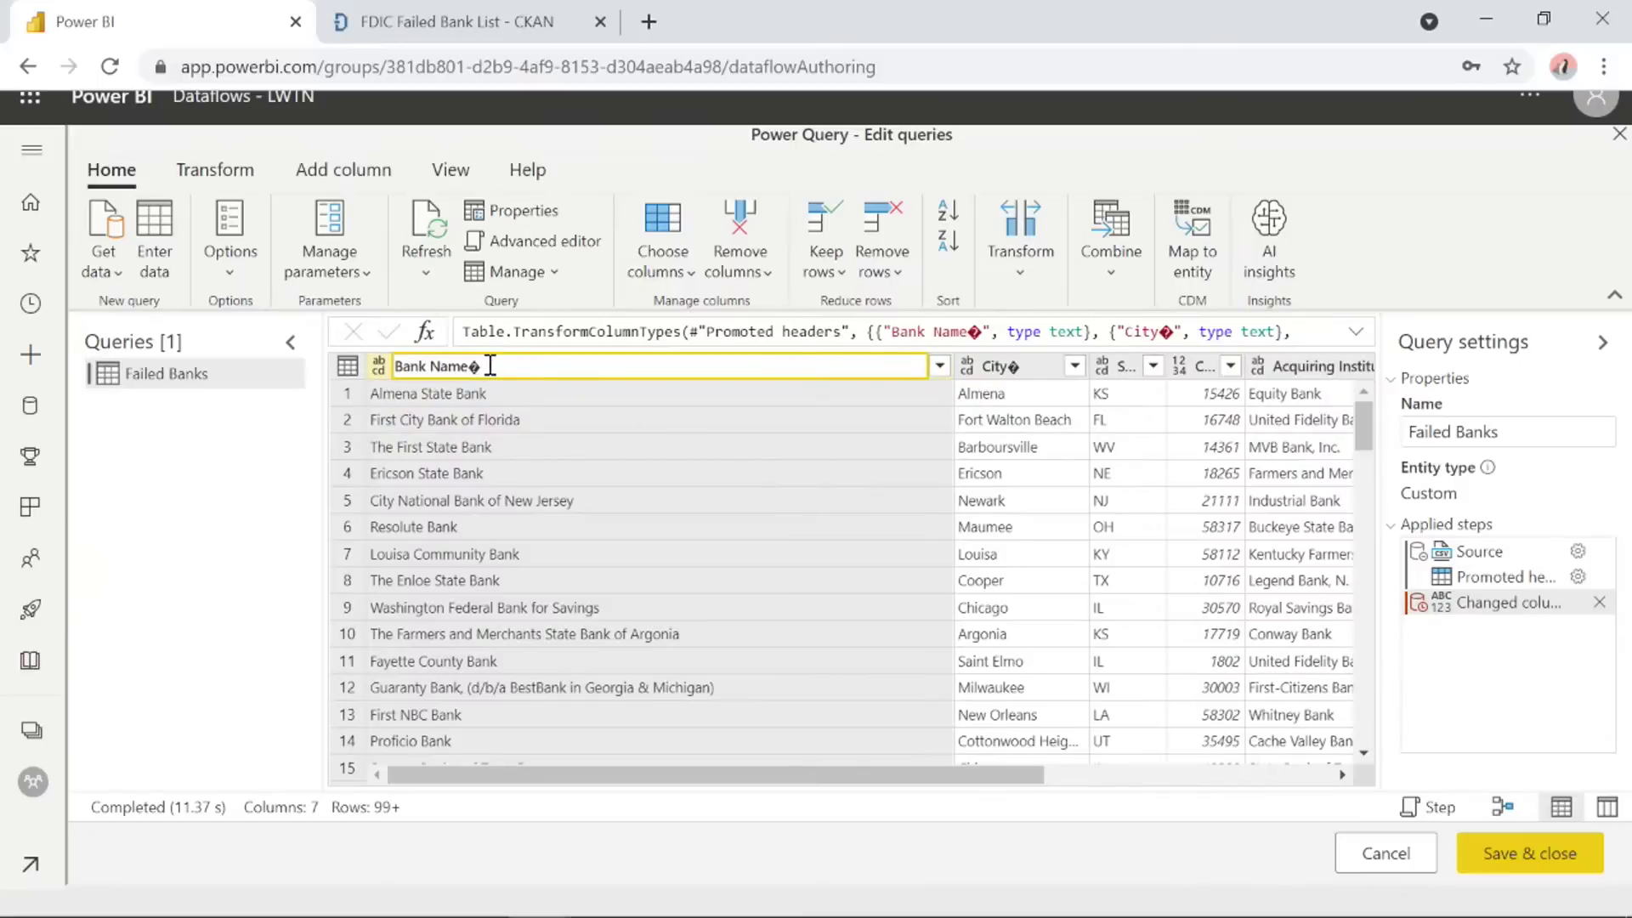
{"action": "key", "text": "BackSpace"}
{"action": "key", "text": "Return"}
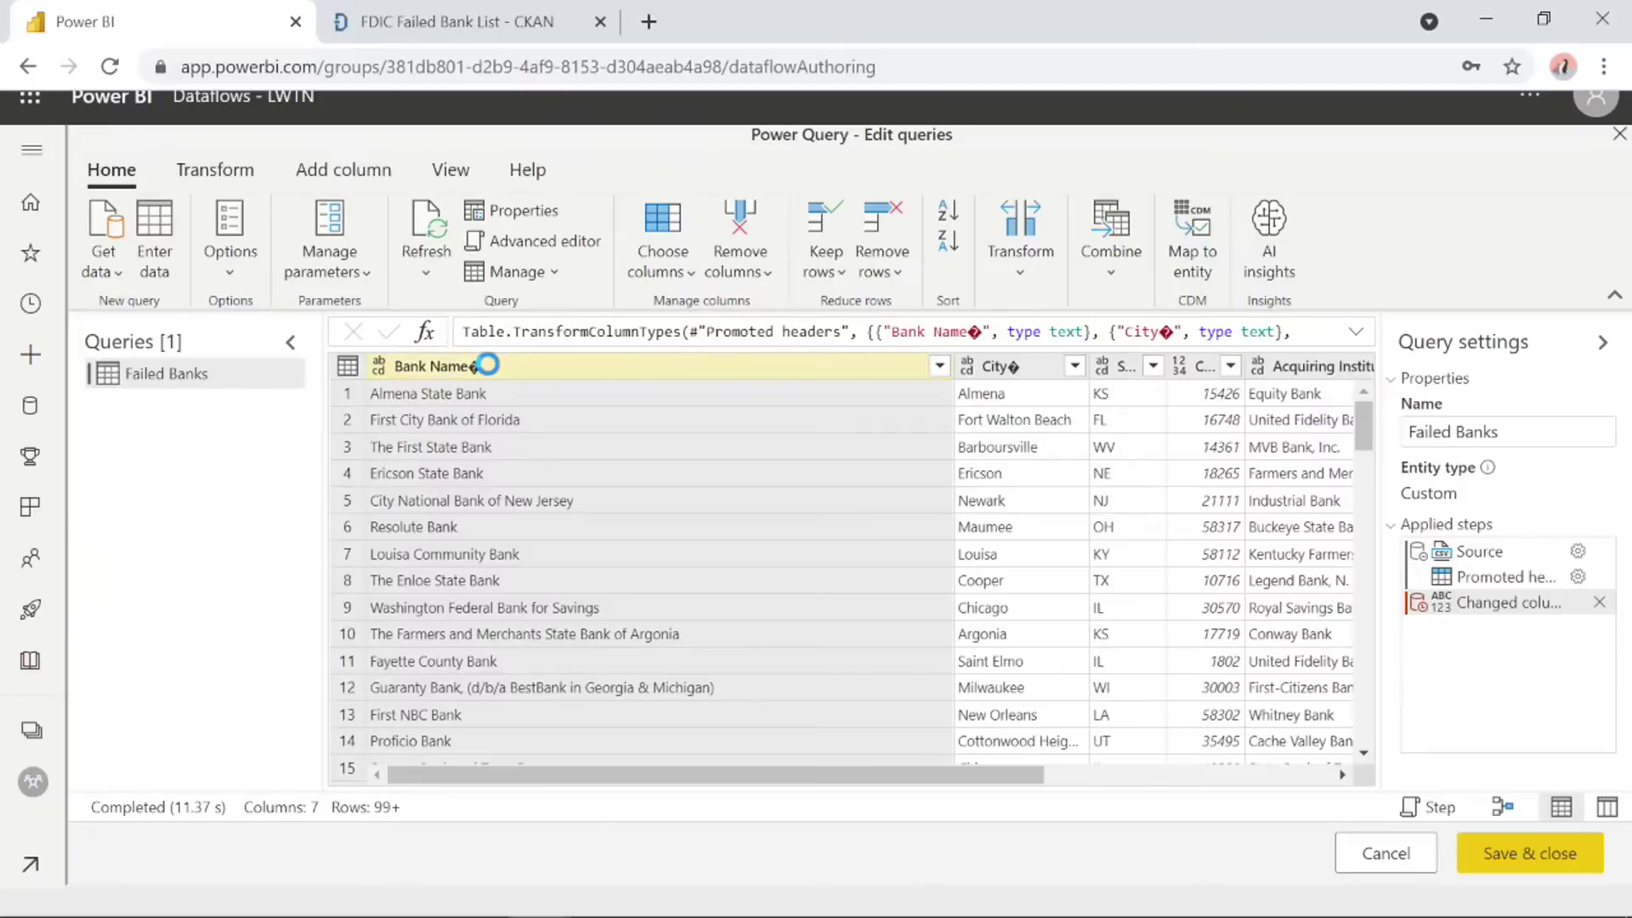
{"action": "left_click", "coordinate": [1503, 605]}
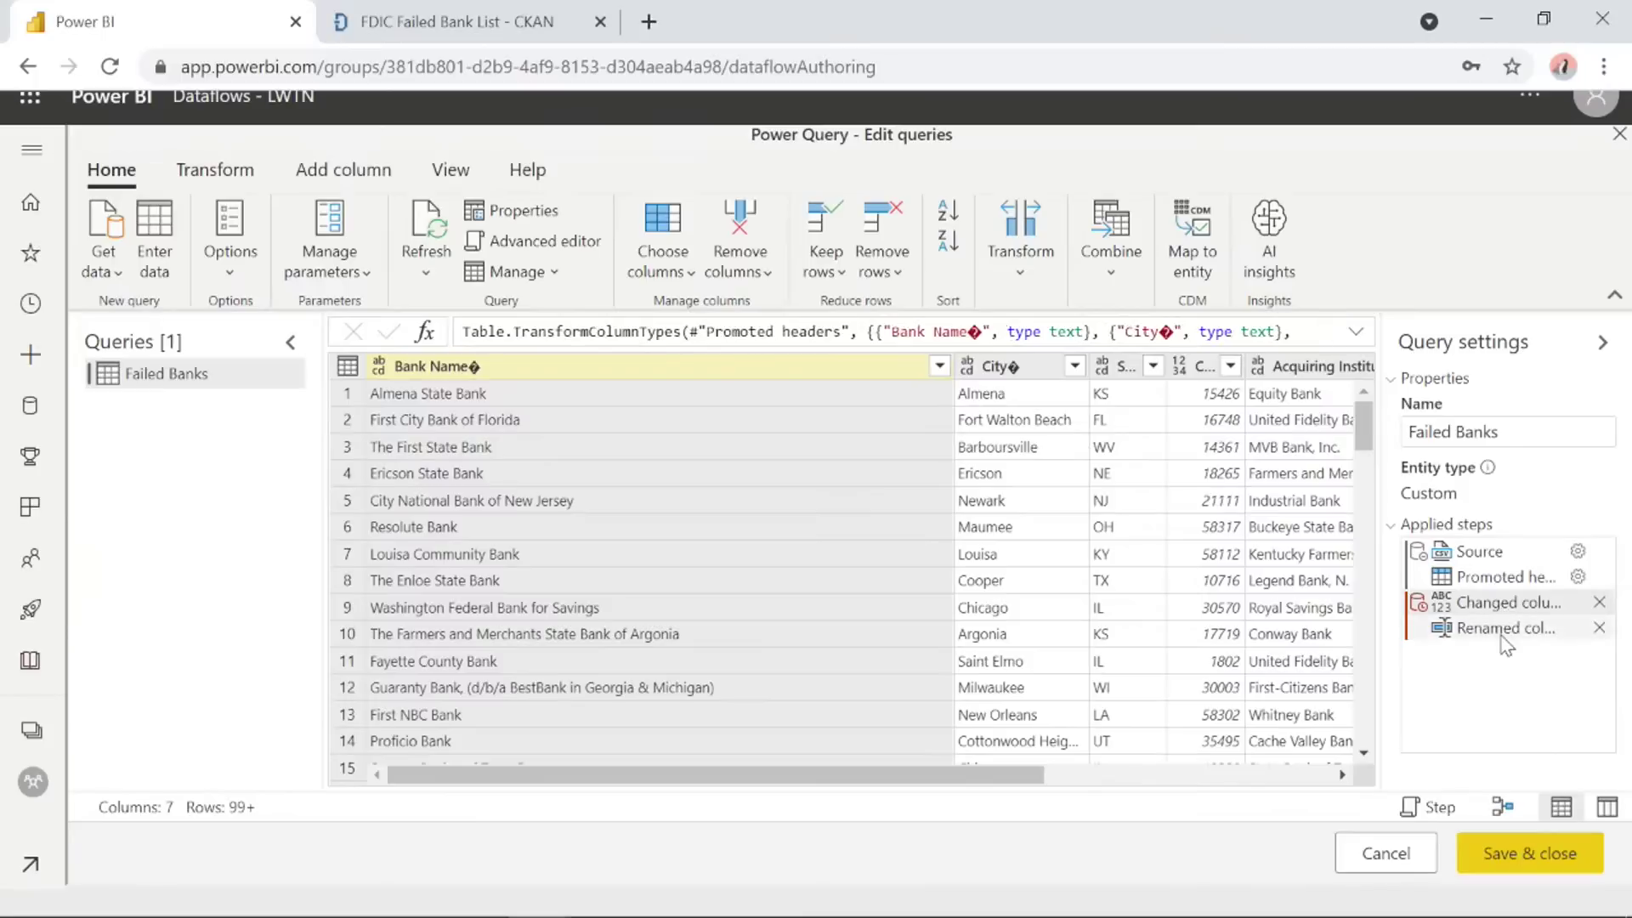
{"action": "left_click", "coordinate": [1503, 579]}
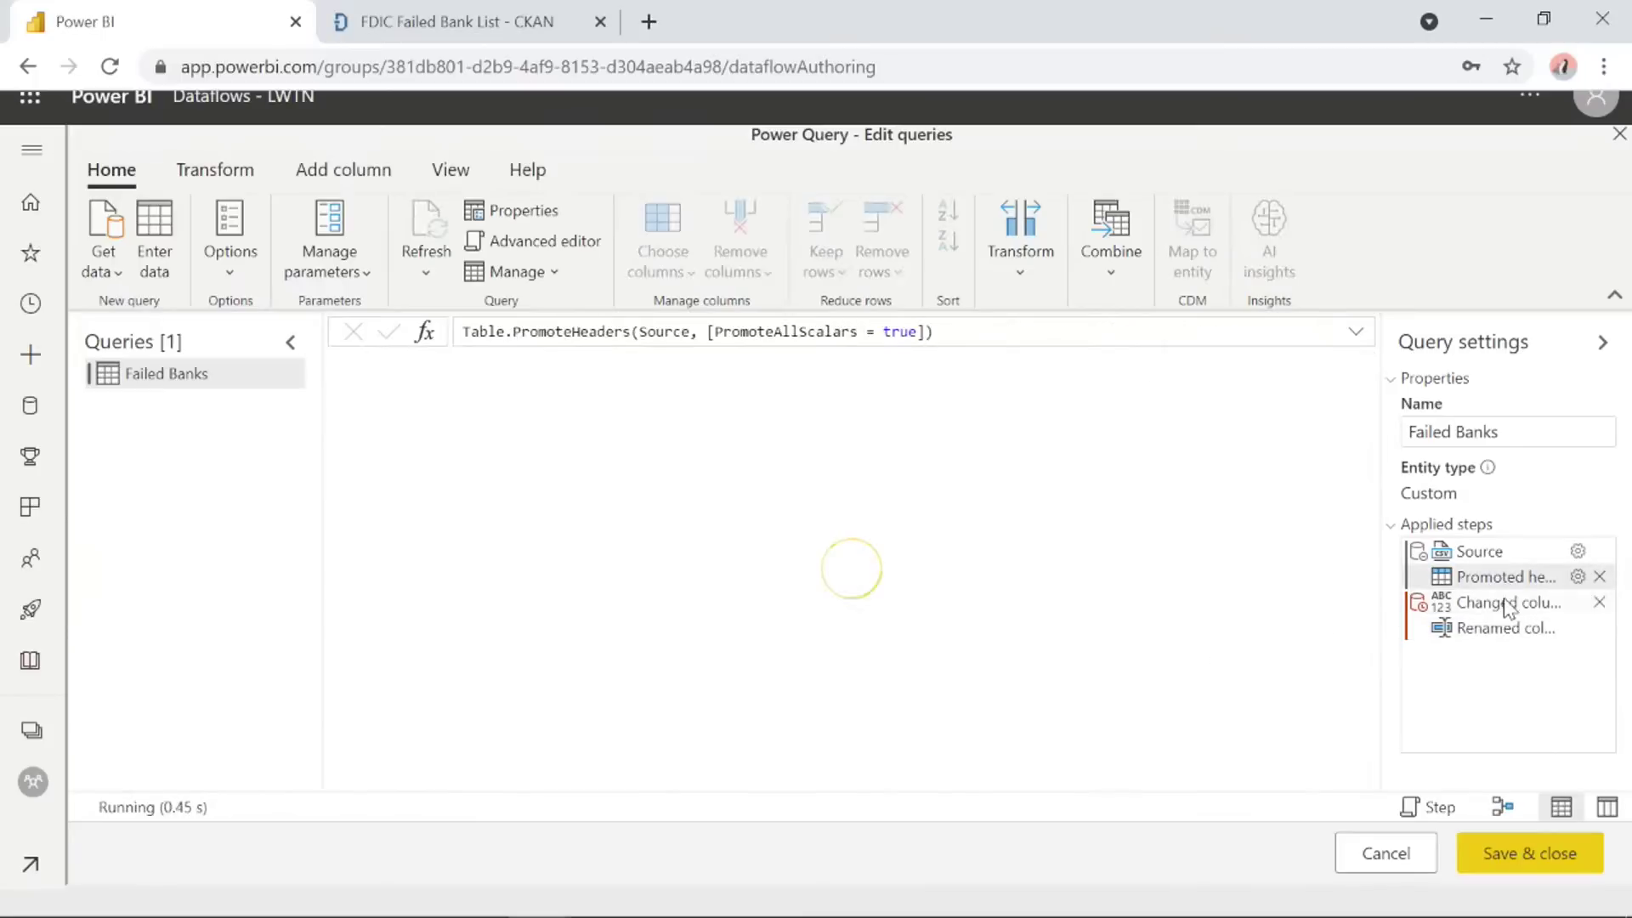
{"action": "left_click", "coordinate": [1513, 631]}
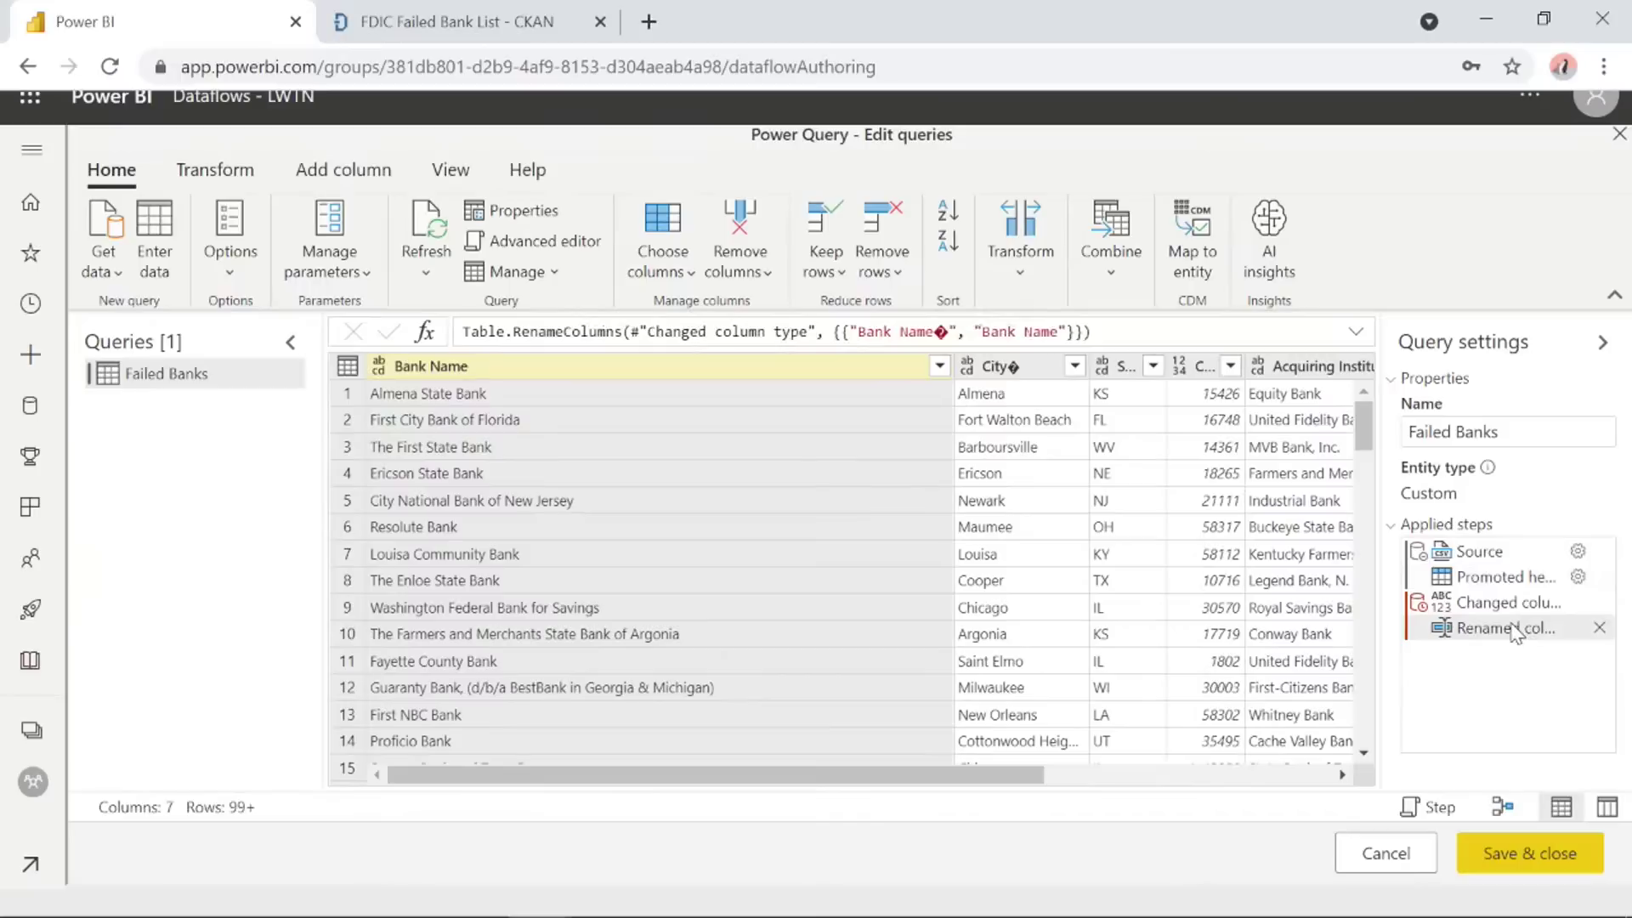
Remove the stray trailing character from the City and State column names.
{"action": "left_click", "coordinate": [1053, 367]}
{"action": "double_click", "coordinate": [1044, 367]}
{"action": "left_click", "coordinate": [1044, 367]}
{"action": "key", "text": "Return"}
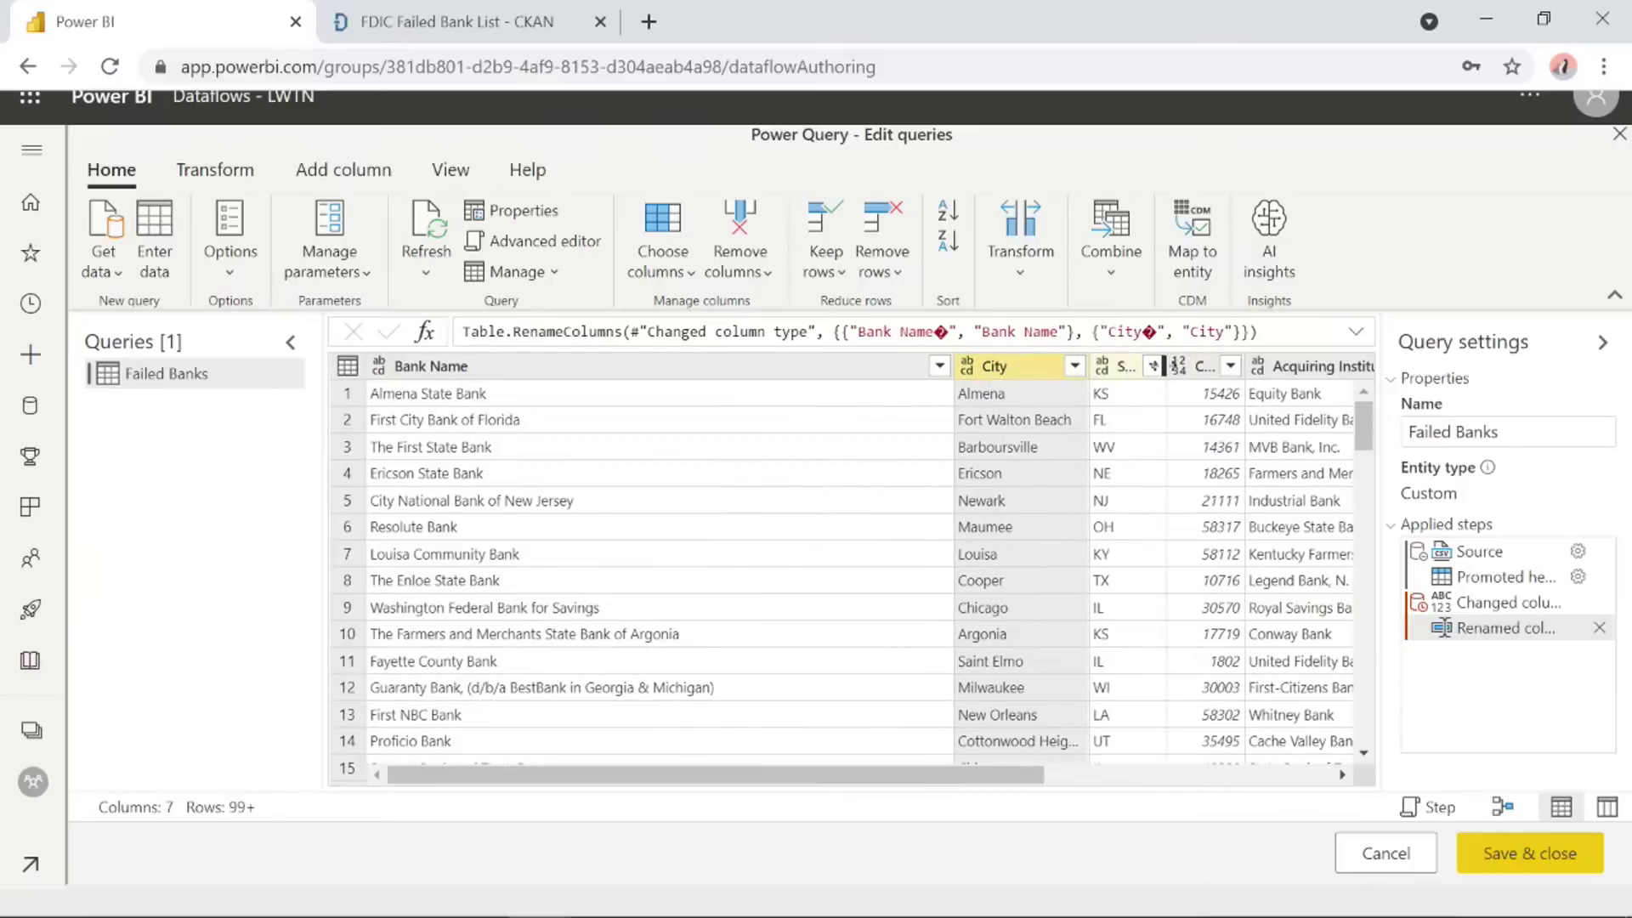
{"action": "left_click_drag", "start_coordinate": [1171, 365], "coordinate": [1240, 365]}
{"action": "double_click", "coordinate": [1186, 367]}
{"action": "left_click", "coordinate": [1191, 368]}
{"action": "key", "text": "BackSpace"}
{"action": "key", "text": "Return"}
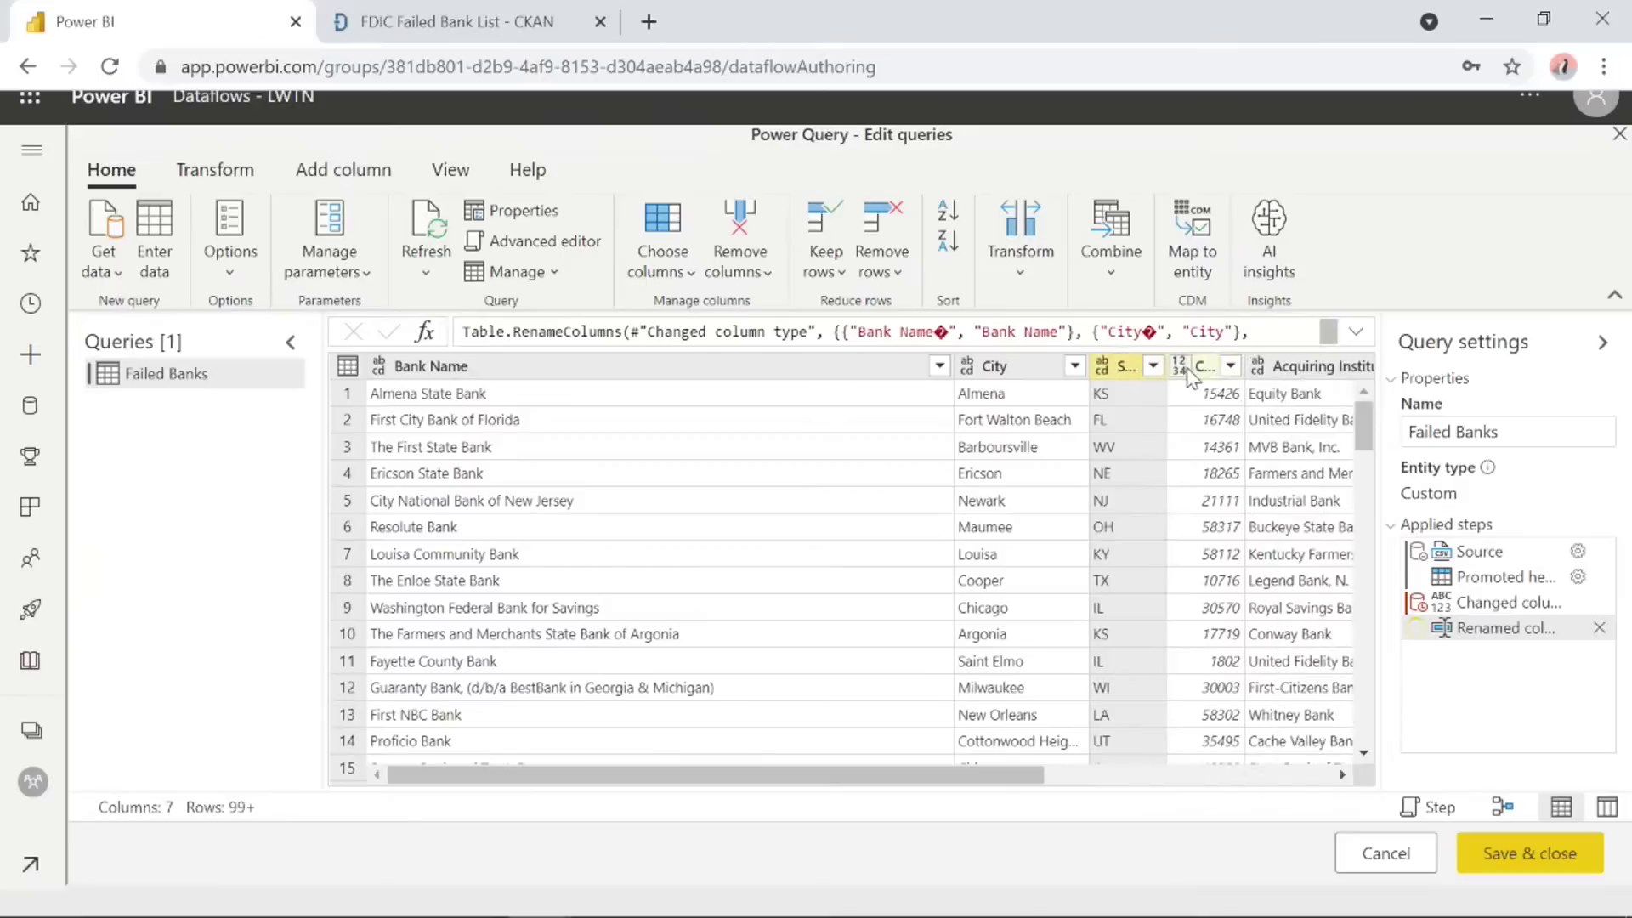
Remove the stray trailing character from the Cert and Acquiring Institution column names.
{"action": "left_click_drag", "start_coordinate": [1036, 779], "coordinate": [1324, 780]}
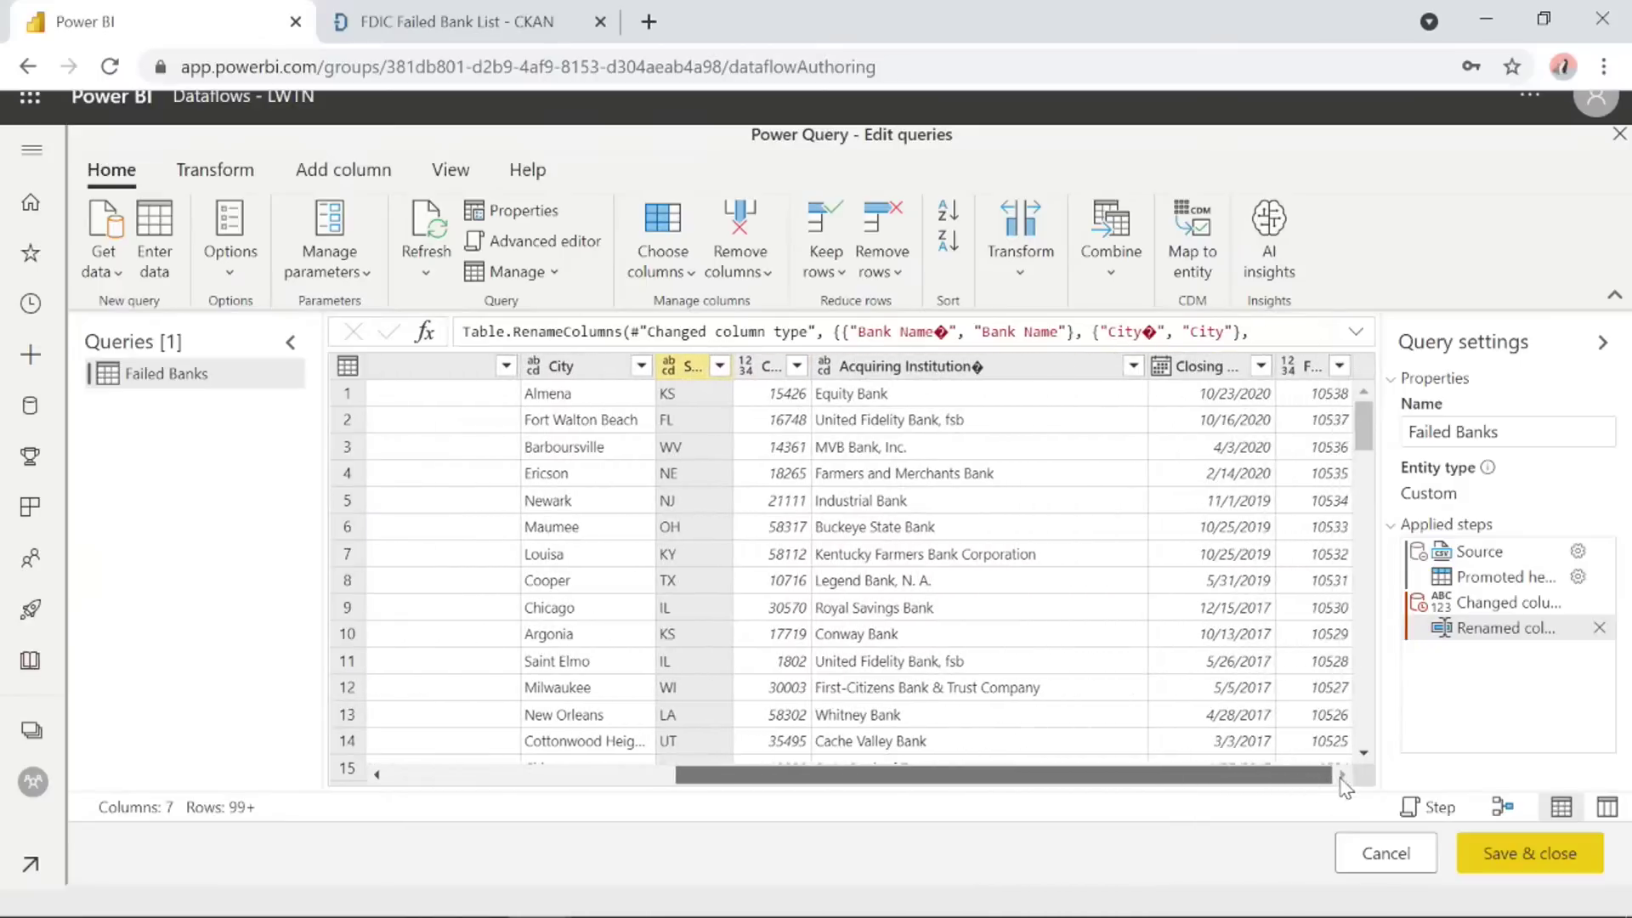
{"action": "double_click", "coordinate": [786, 370]}
{"action": "left_click", "coordinate": [841, 367]}
{"action": "key", "text": "BackSpace"}
{"action": "key", "text": "Return"}
{"action": "left_click_drag", "start_coordinate": [1022, 779], "coordinate": [1309, 779]}
{"action": "double_click", "coordinate": [1059, 376]}
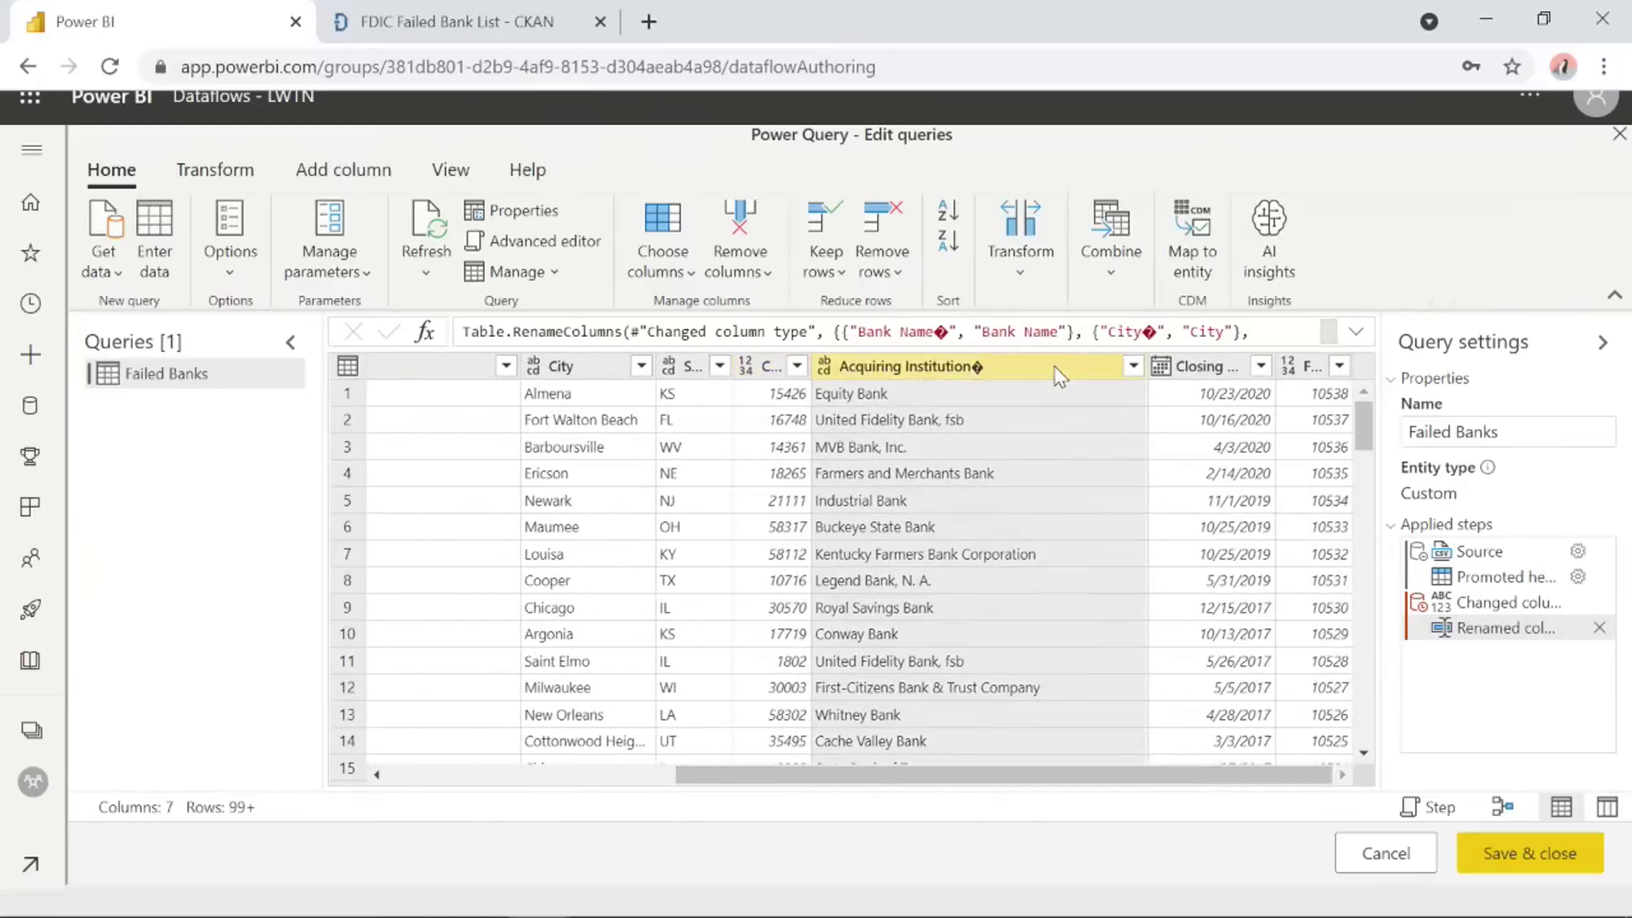
{"action": "left_click", "coordinate": [1058, 371]}
{"action": "key", "text": "BackSpace"}
{"action": "key", "text": "Return"}
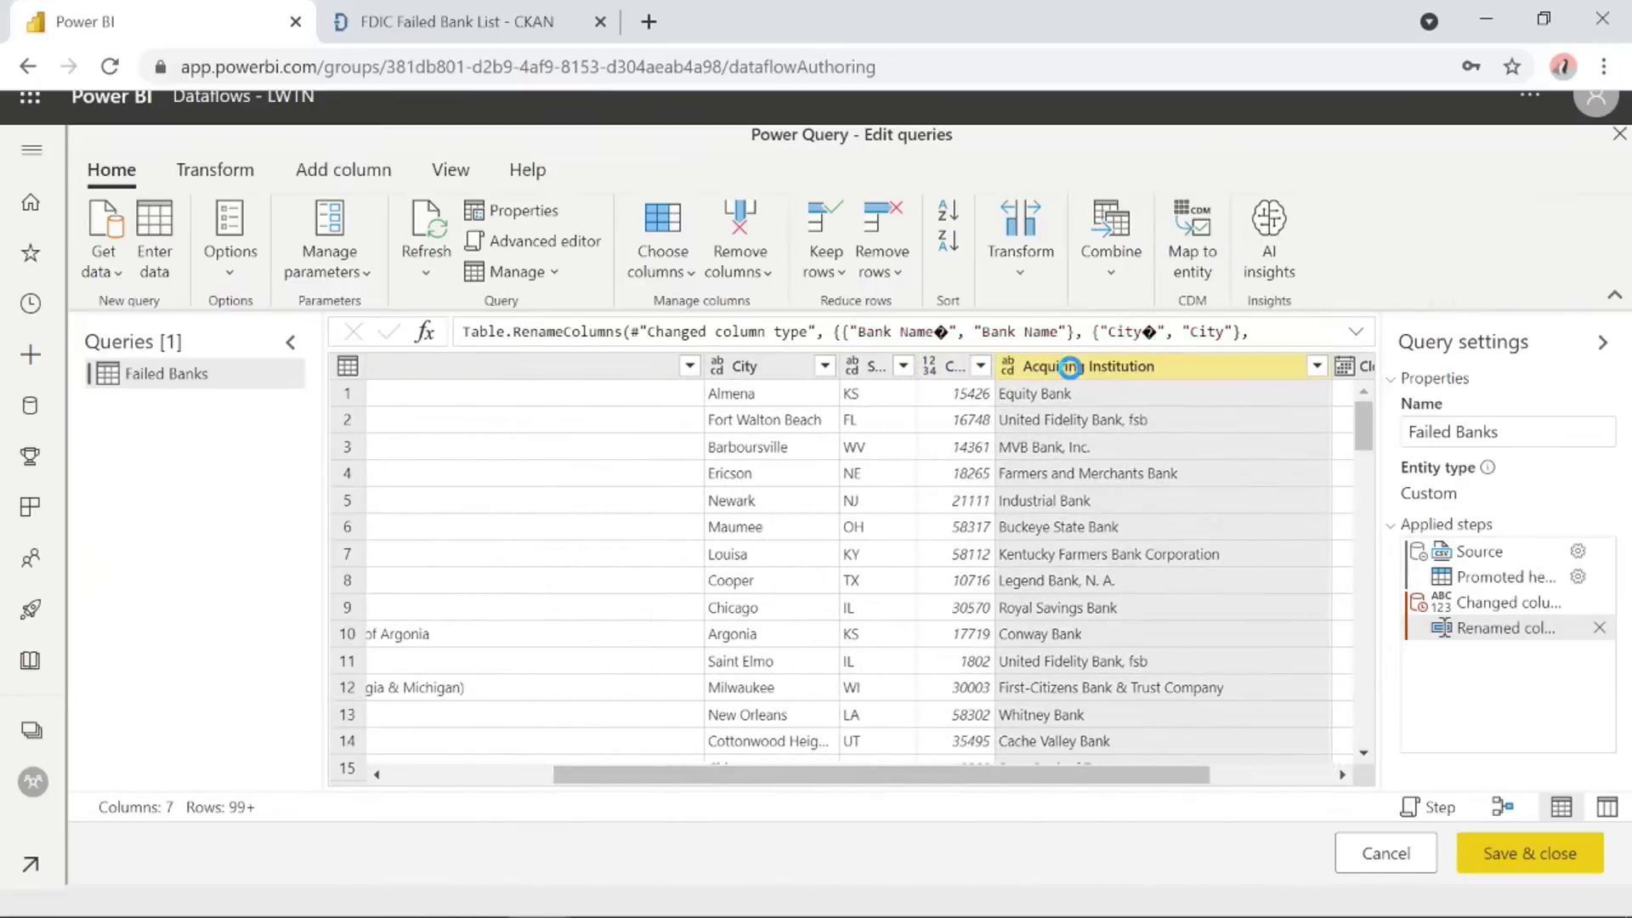
Widen the Closing Date column and remove the stray trailing character from its name.
{"action": "left_click_drag", "start_coordinate": [1108, 776], "coordinate": [1349, 780]}
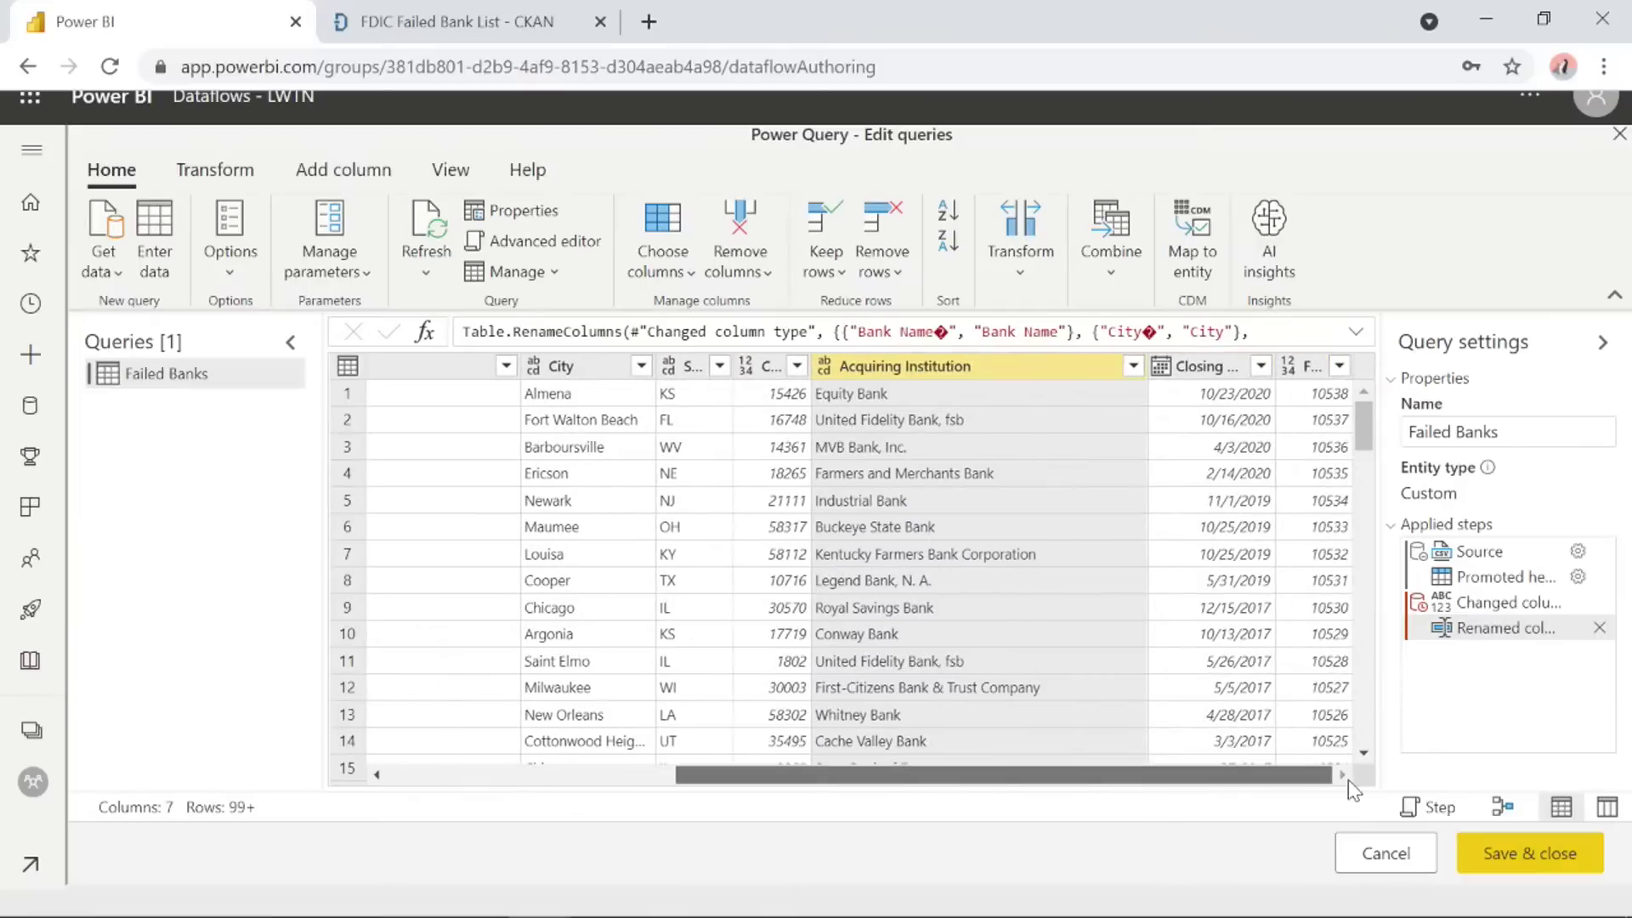
{"action": "left_click_drag", "start_coordinate": [1276, 367], "coordinate": [1344, 369]}
{"action": "double_click", "coordinate": [1256, 367]}
{"action": "left_click", "coordinate": [1257, 372]}
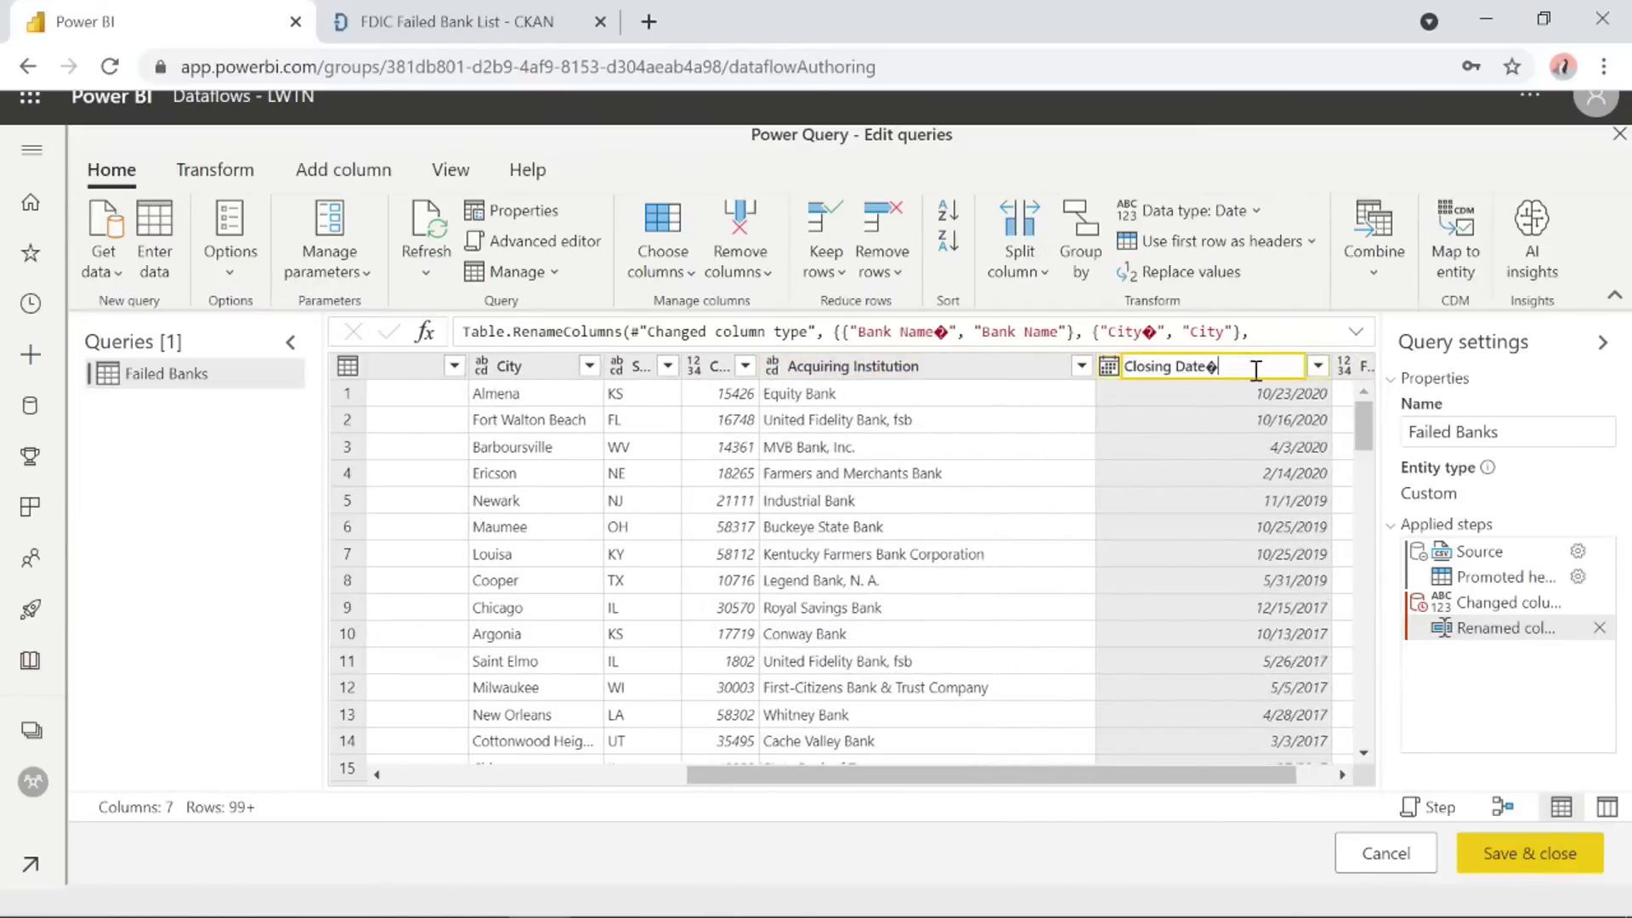
{"action": "key", "text": "BackSpace"}
{"action": "key", "text": "Return"}
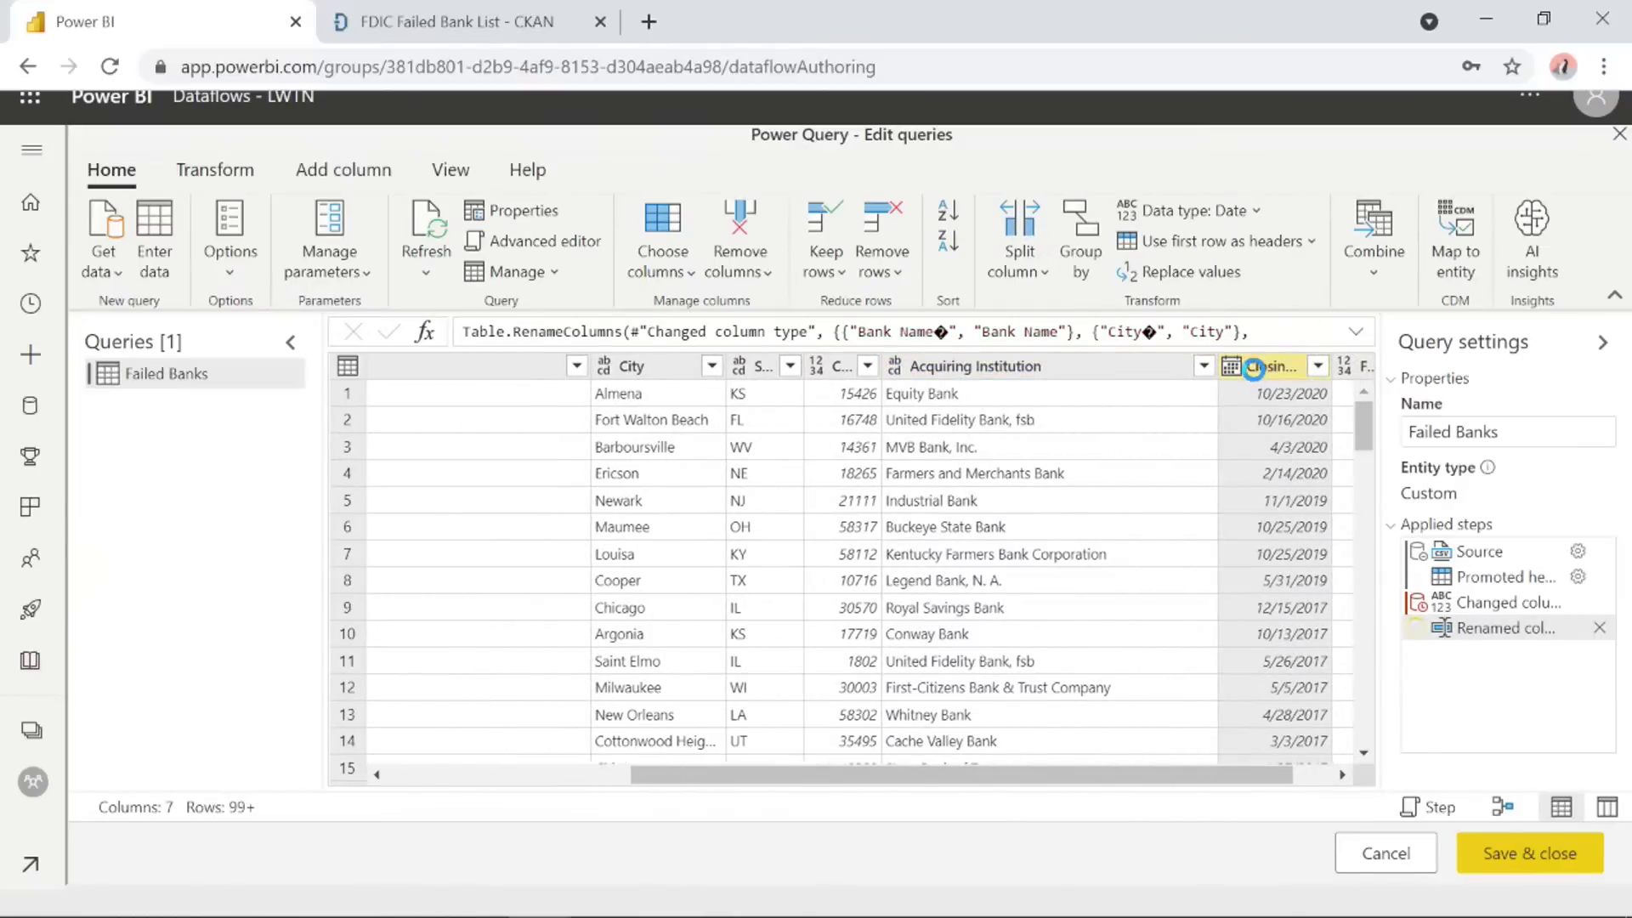
Widen the Fund column to check its name, and expand the rename step's formula to review all column renames, collapsing it again.
{"action": "left_click_drag", "start_coordinate": [1154, 769], "coordinate": [1319, 775]}
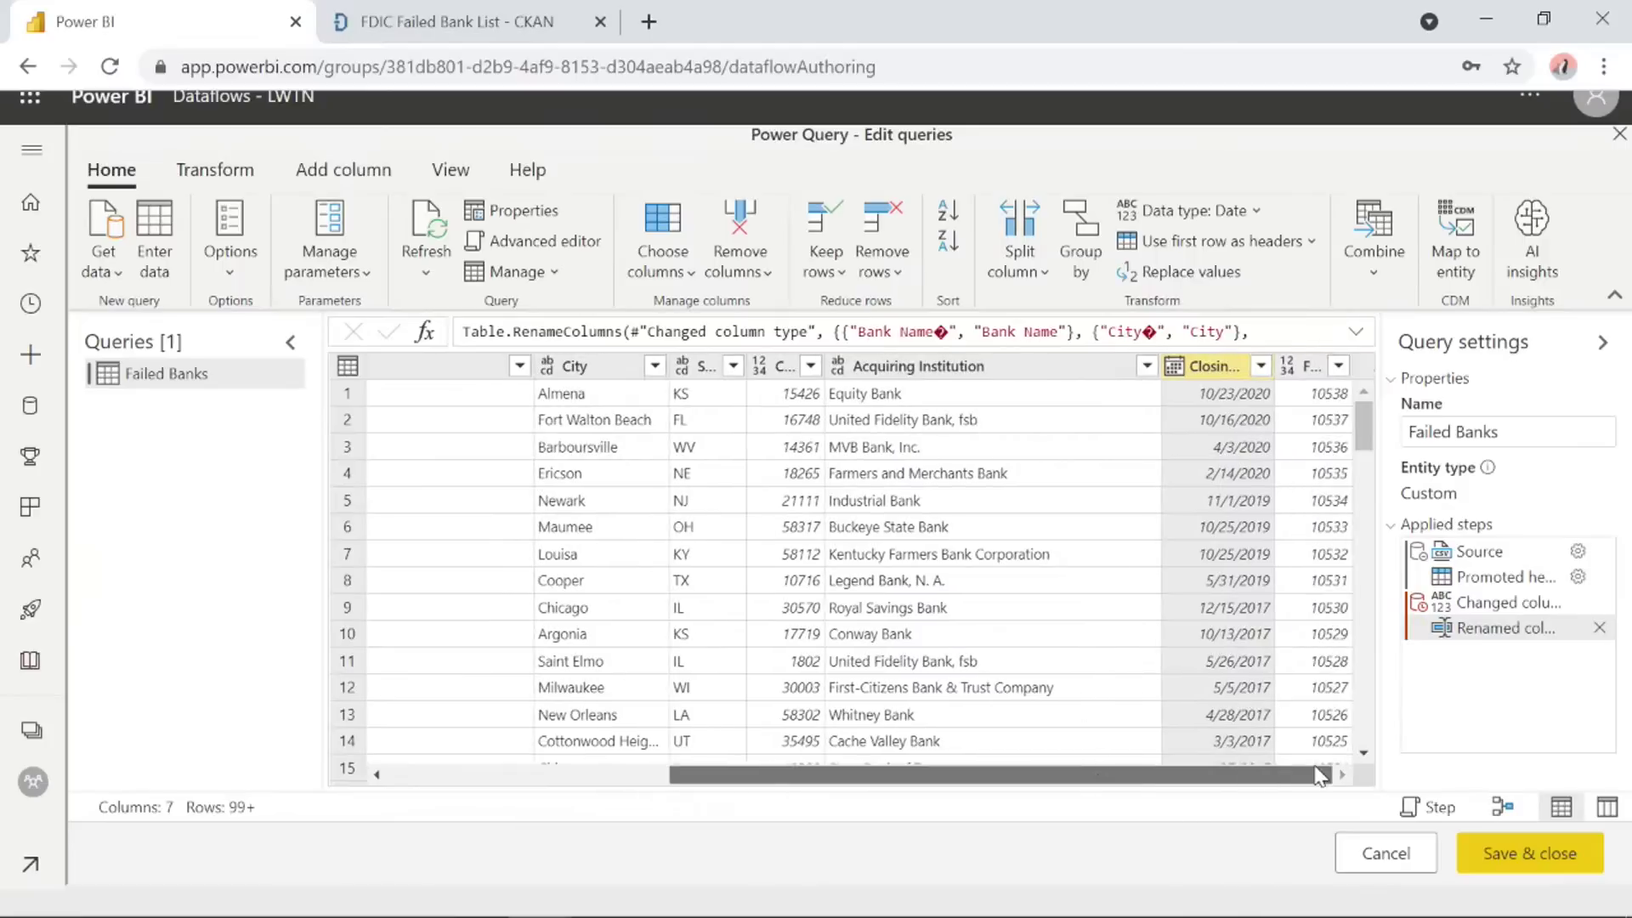
{"action": "left_click", "coordinate": [1314, 369]}
{"action": "left_click_drag", "start_coordinate": [1348, 369], "coordinate": [1386, 369]}
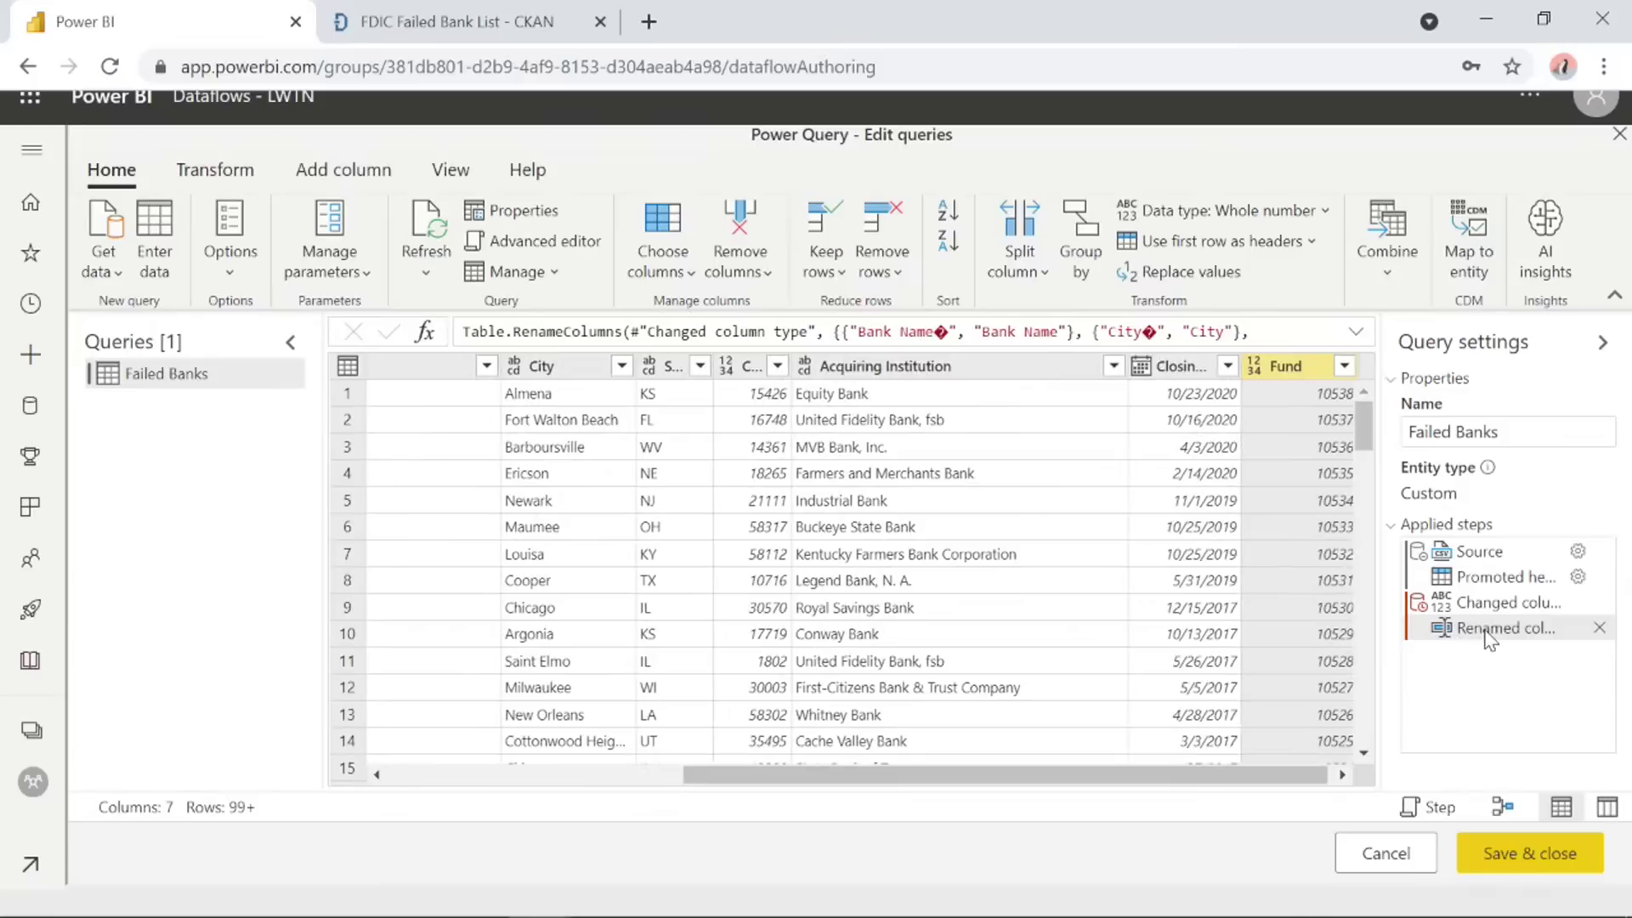
{"action": "left_click", "coordinate": [1357, 336]}
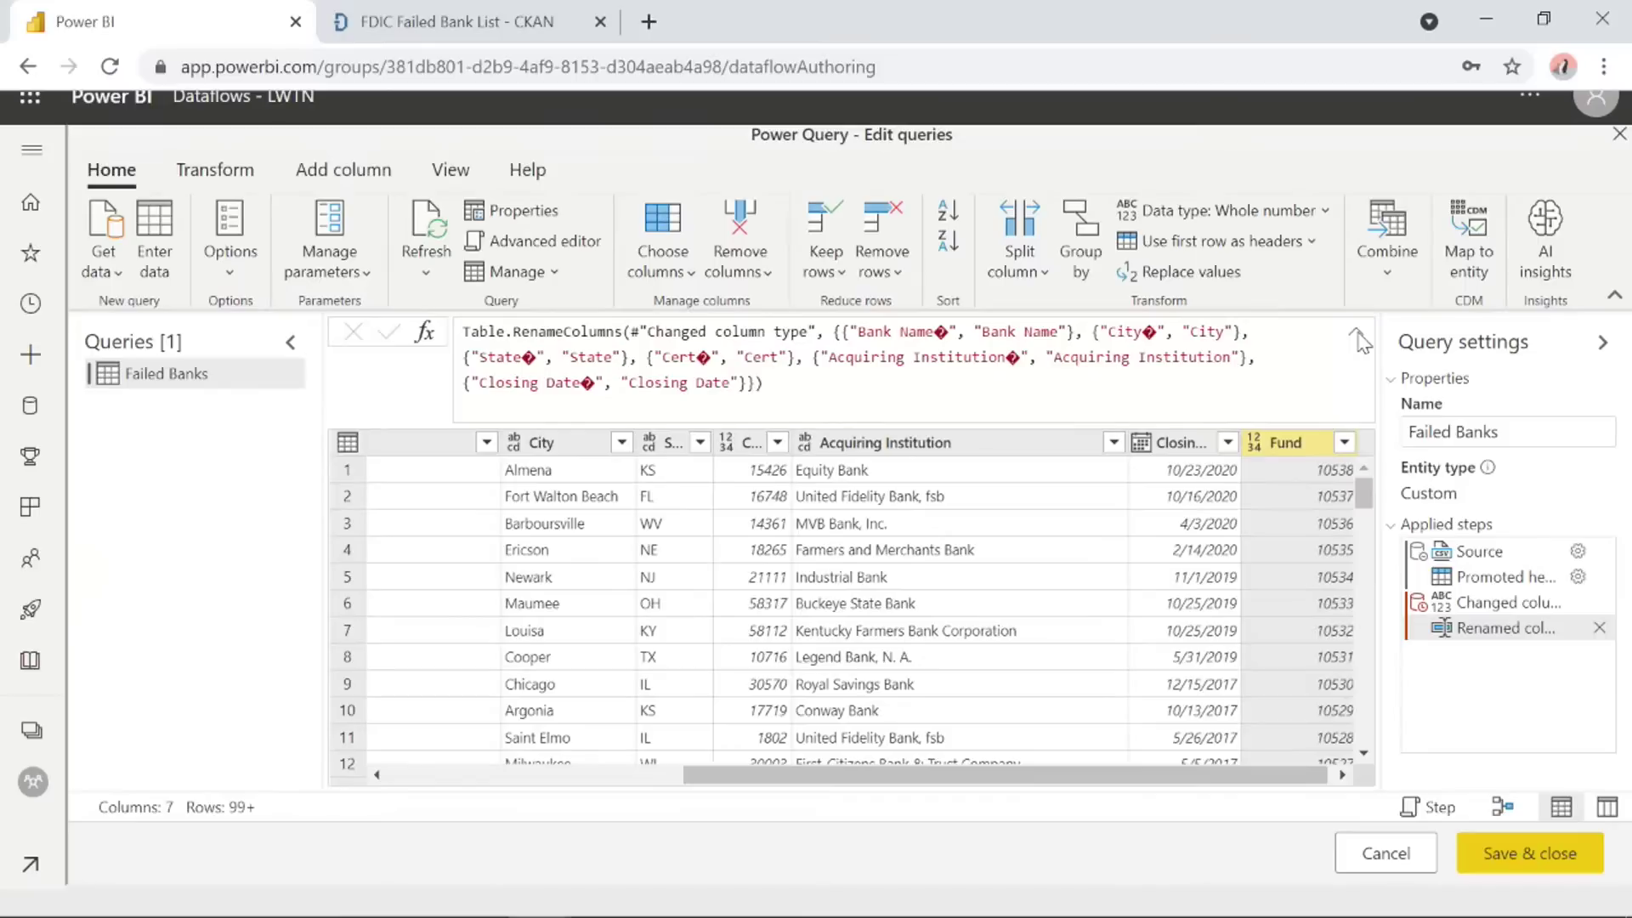
{"action": "left_click", "coordinate": [1358, 336]}
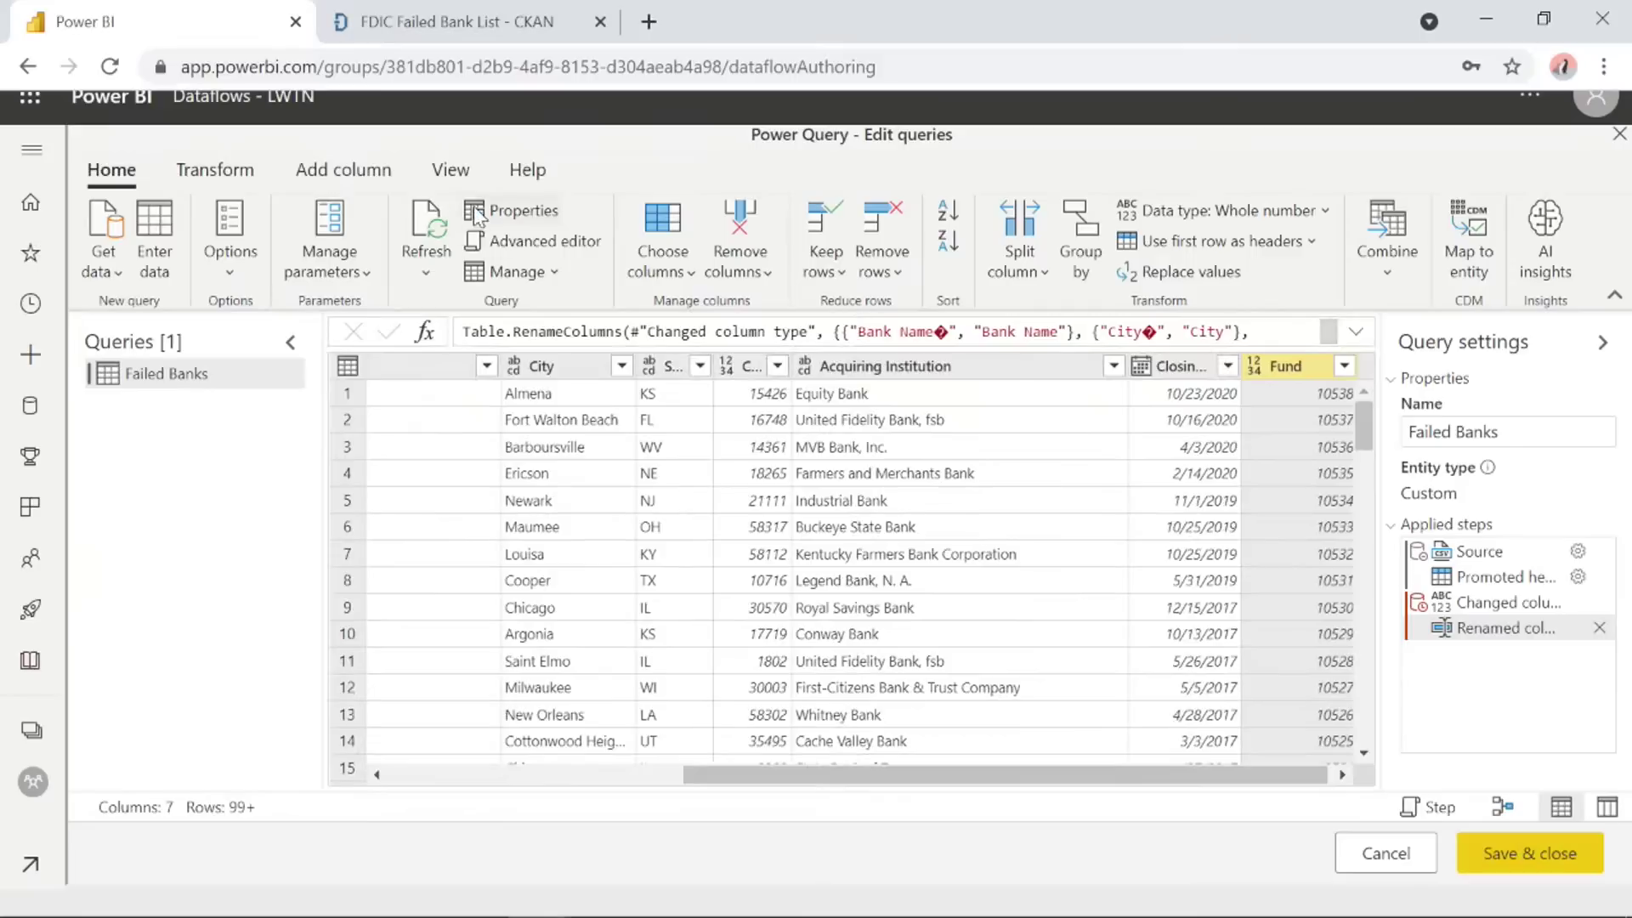
Choose to keep every column except Cert and Fund, and reopen that step's settings for review without changing them.
{"action": "left_click", "coordinate": [452, 172]}
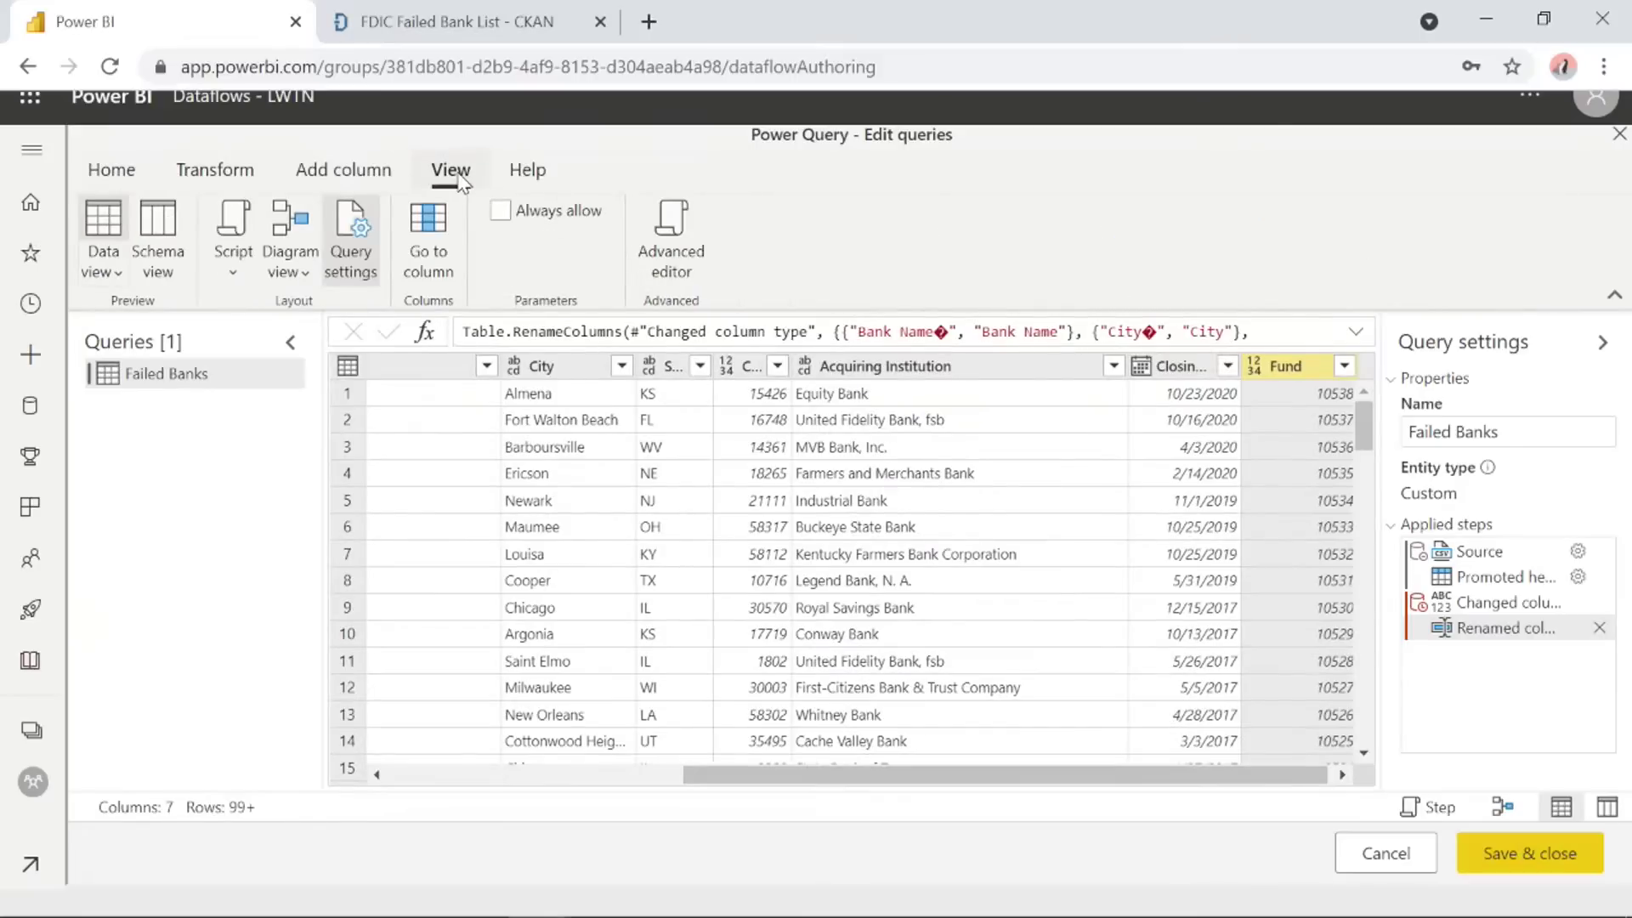
{"action": "left_click", "coordinate": [119, 175]}
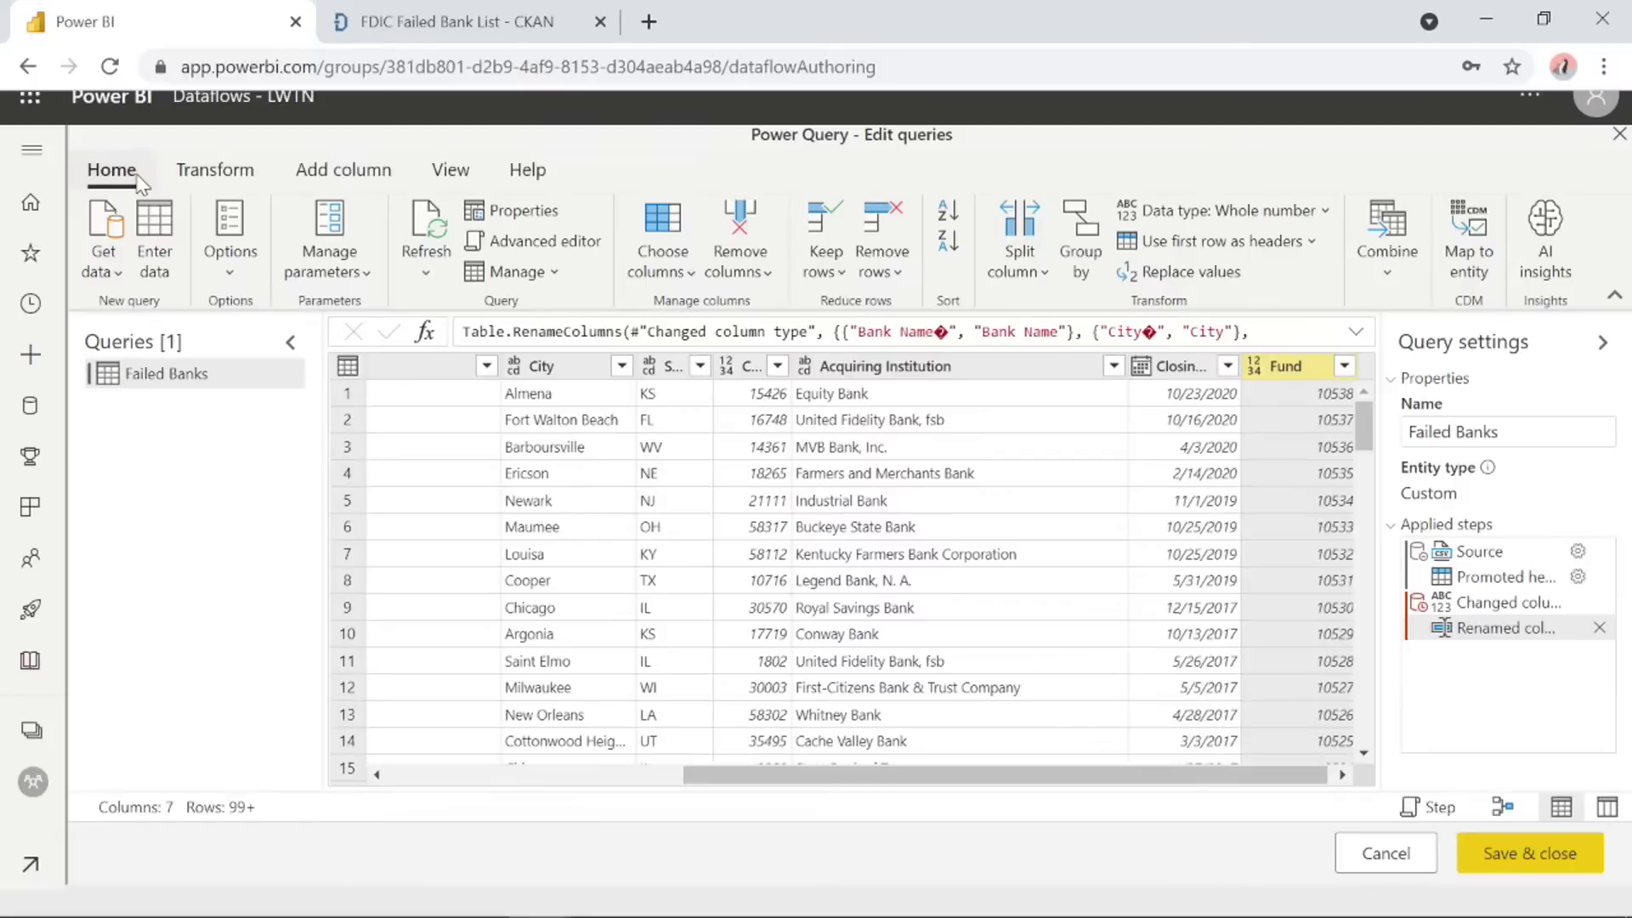
{"action": "left_click", "coordinate": [669, 228]}
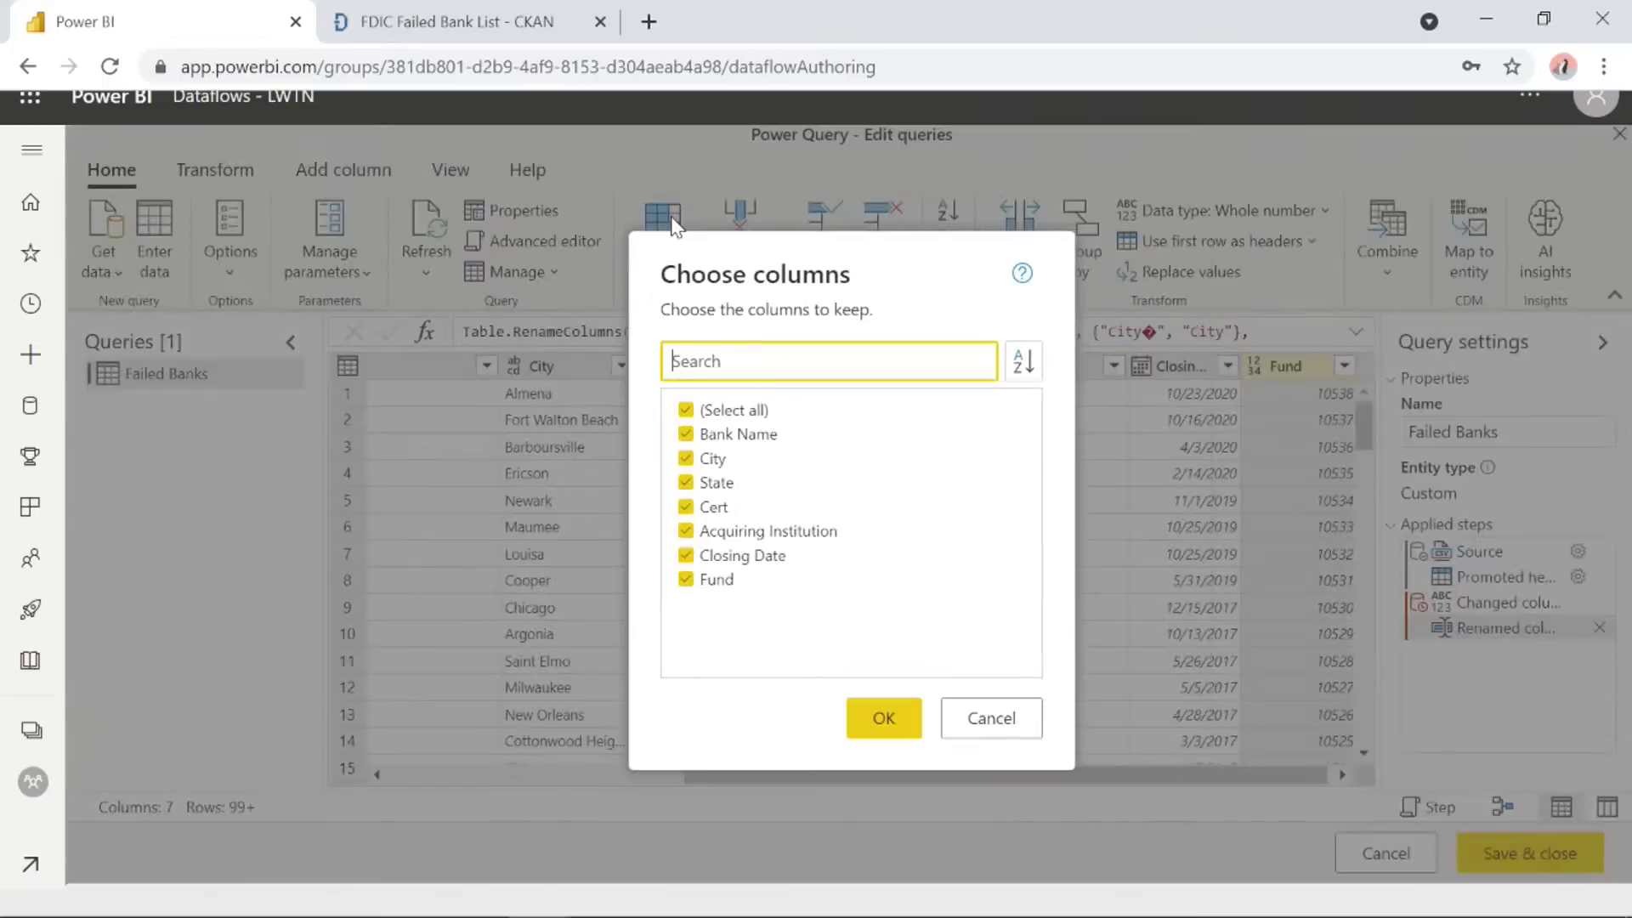
{"action": "left_click", "coordinate": [706, 510]}
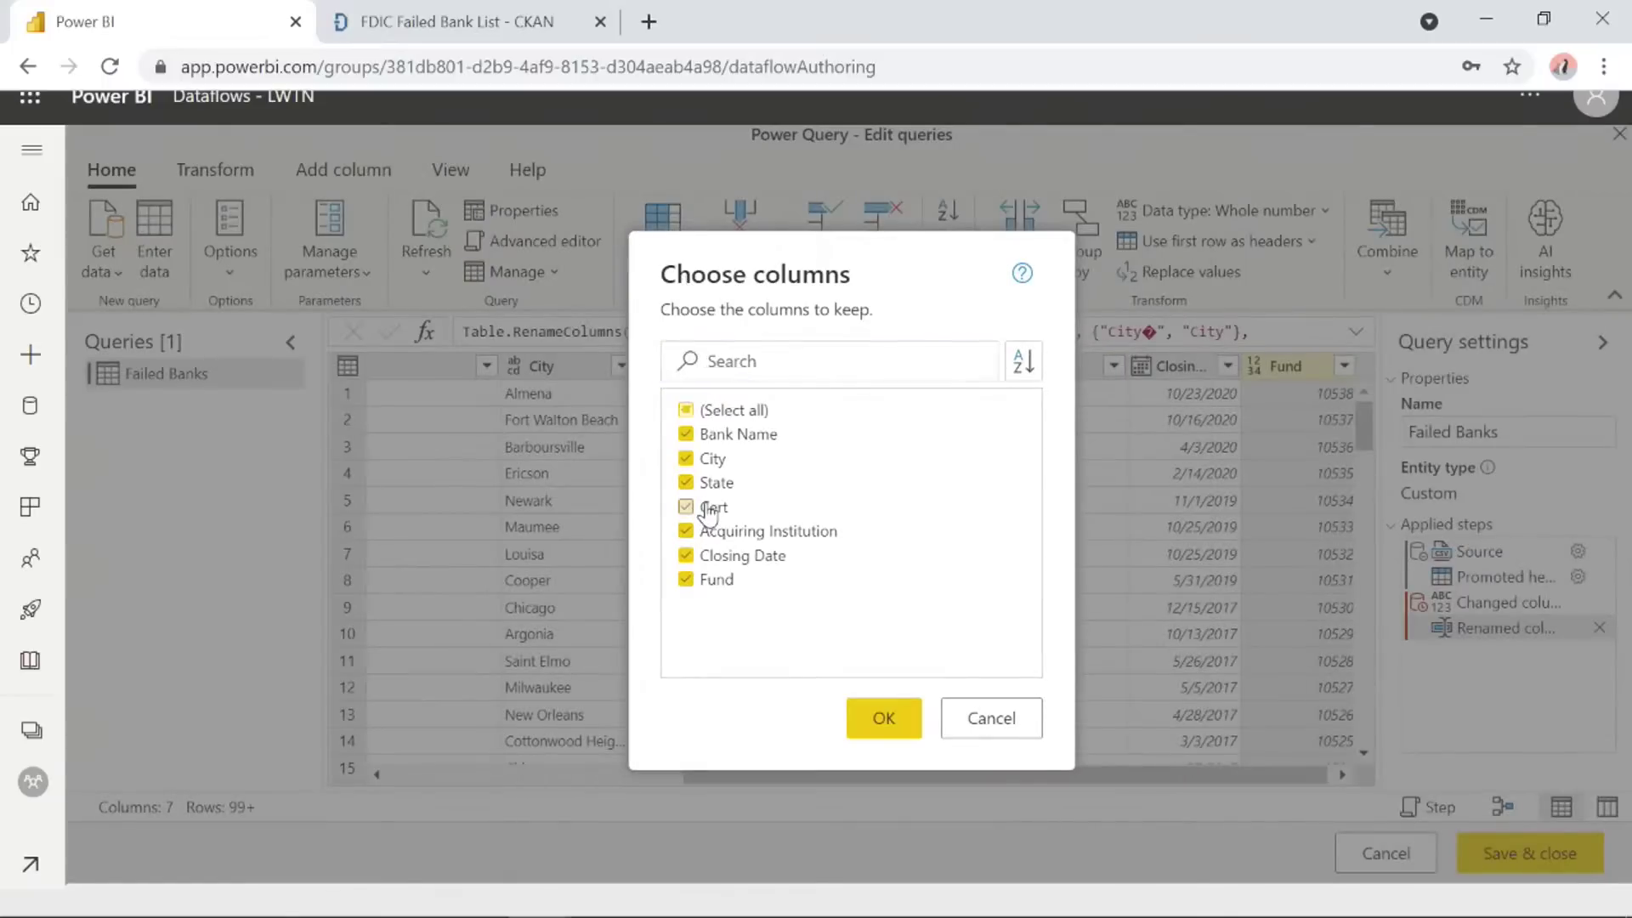
{"action": "left_click", "coordinate": [687, 581]}
{"action": "left_click", "coordinate": [876, 723]}
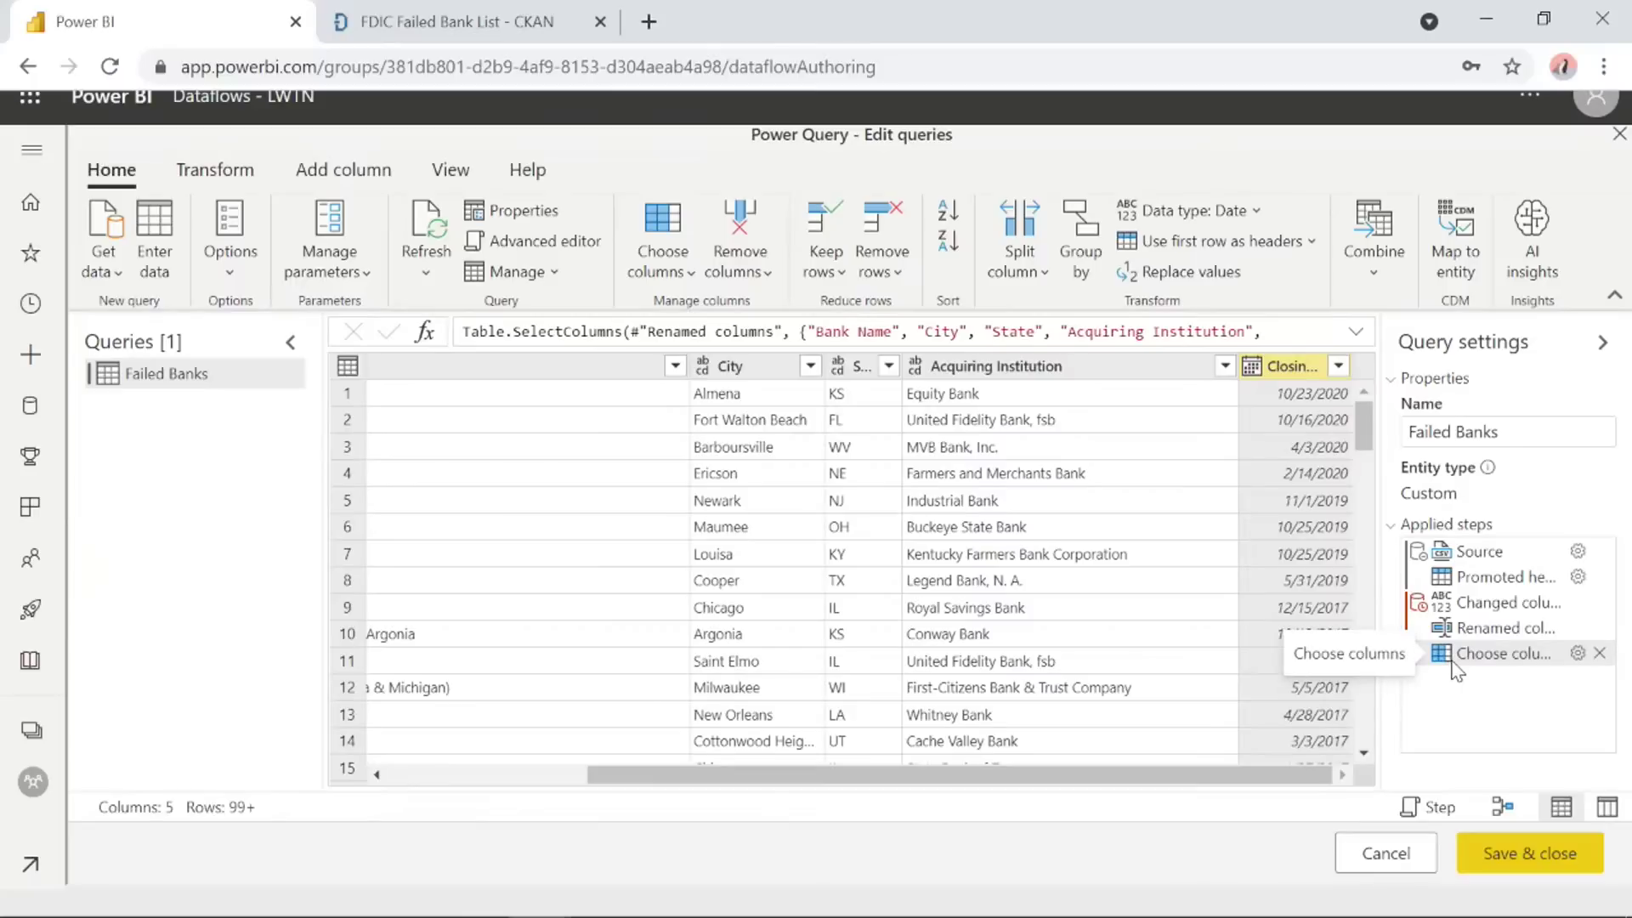
{"action": "left_click", "coordinate": [1575, 653]}
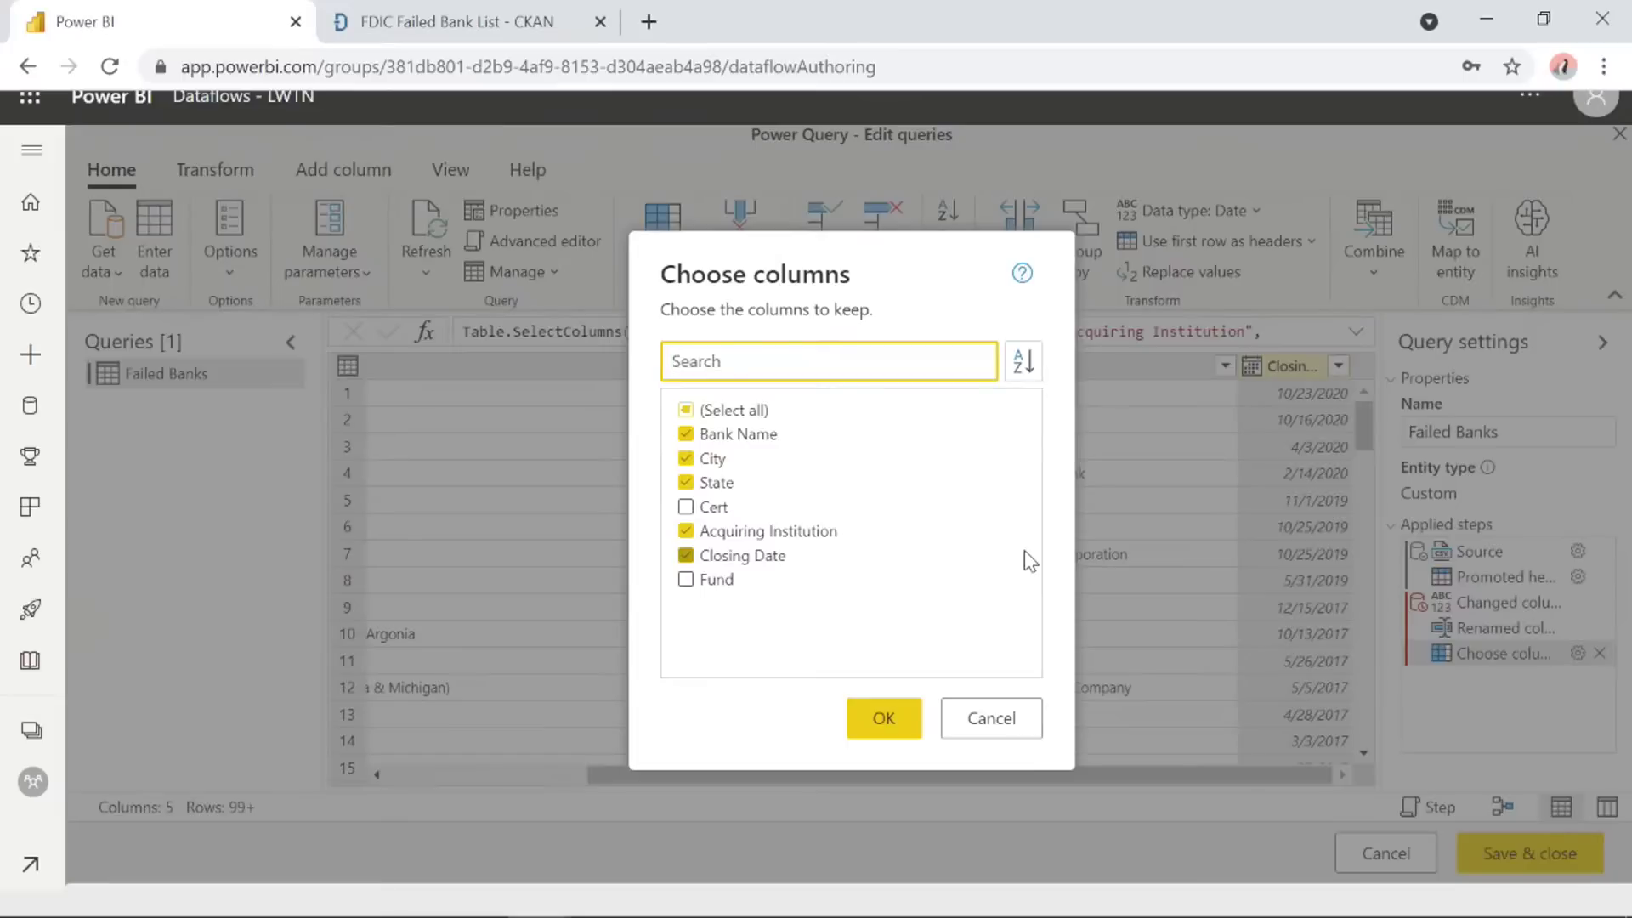
{"action": "left_click", "coordinate": [987, 717]}
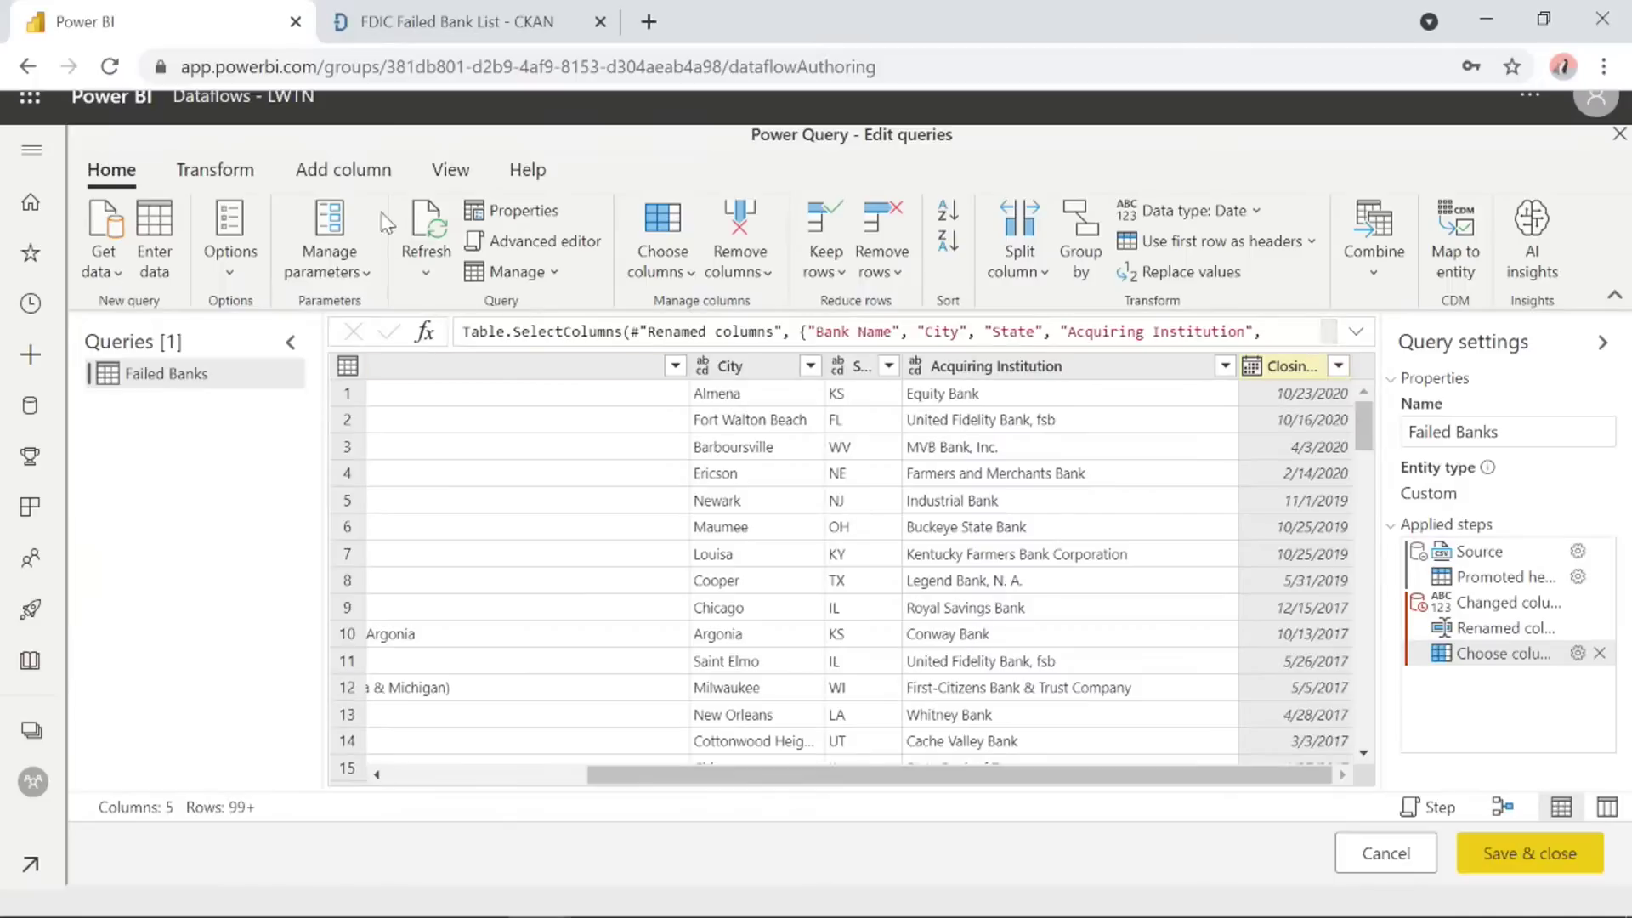
Start a column from examples on the Closing Date column and enter 2020 as the first row's sample value.
{"action": "left_click", "coordinate": [363, 182]}
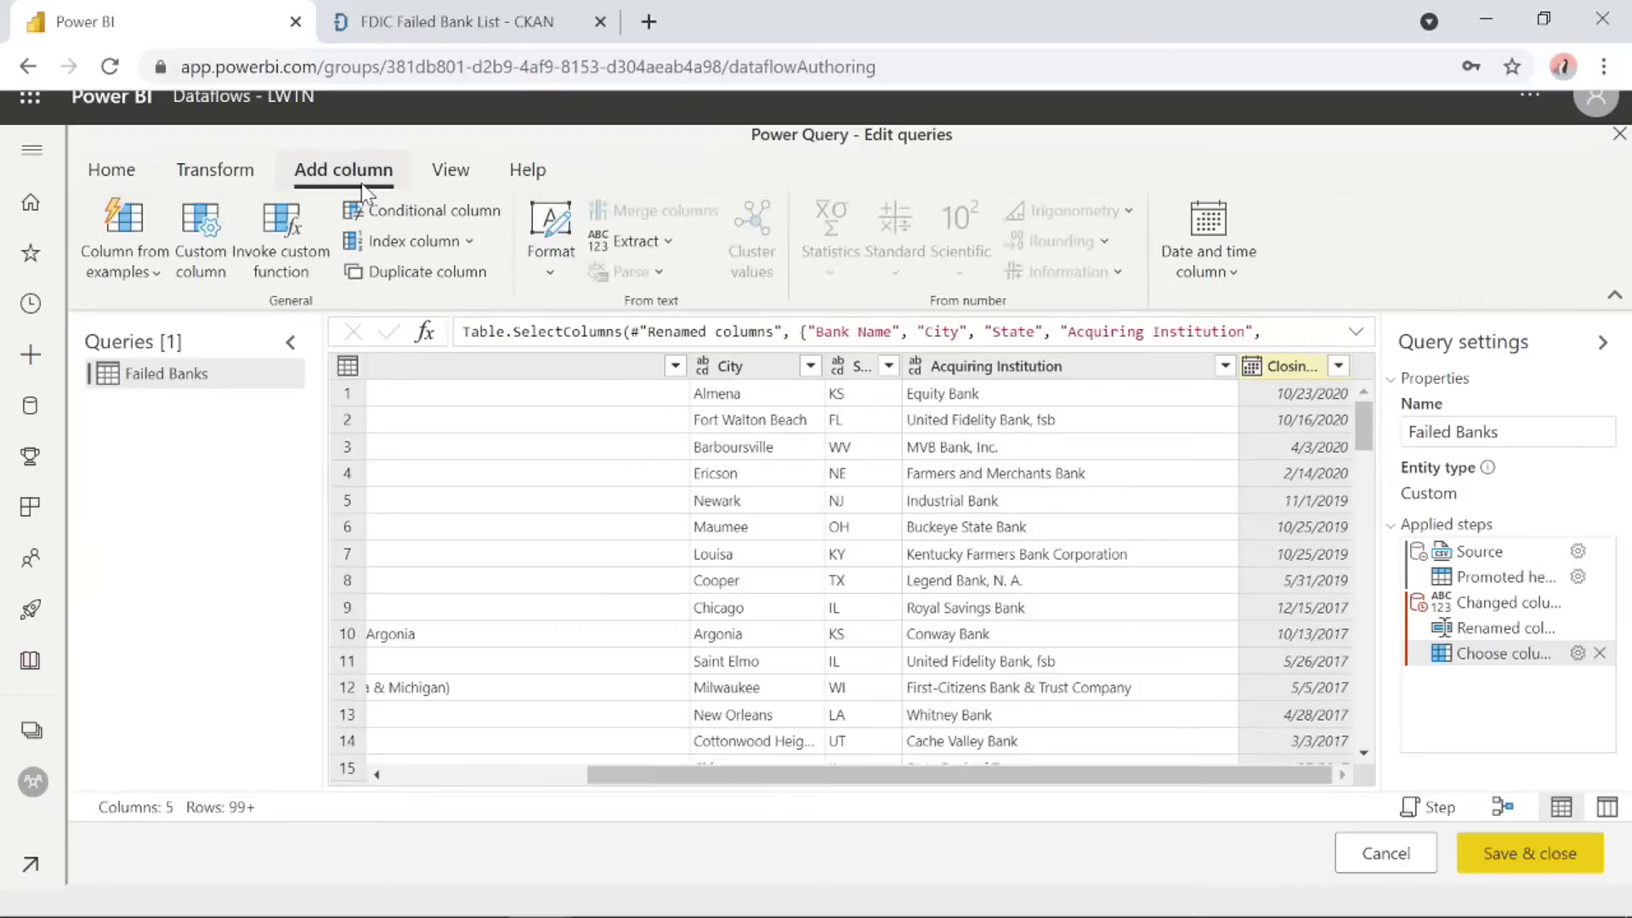
{"action": "left_click", "coordinate": [111, 172]}
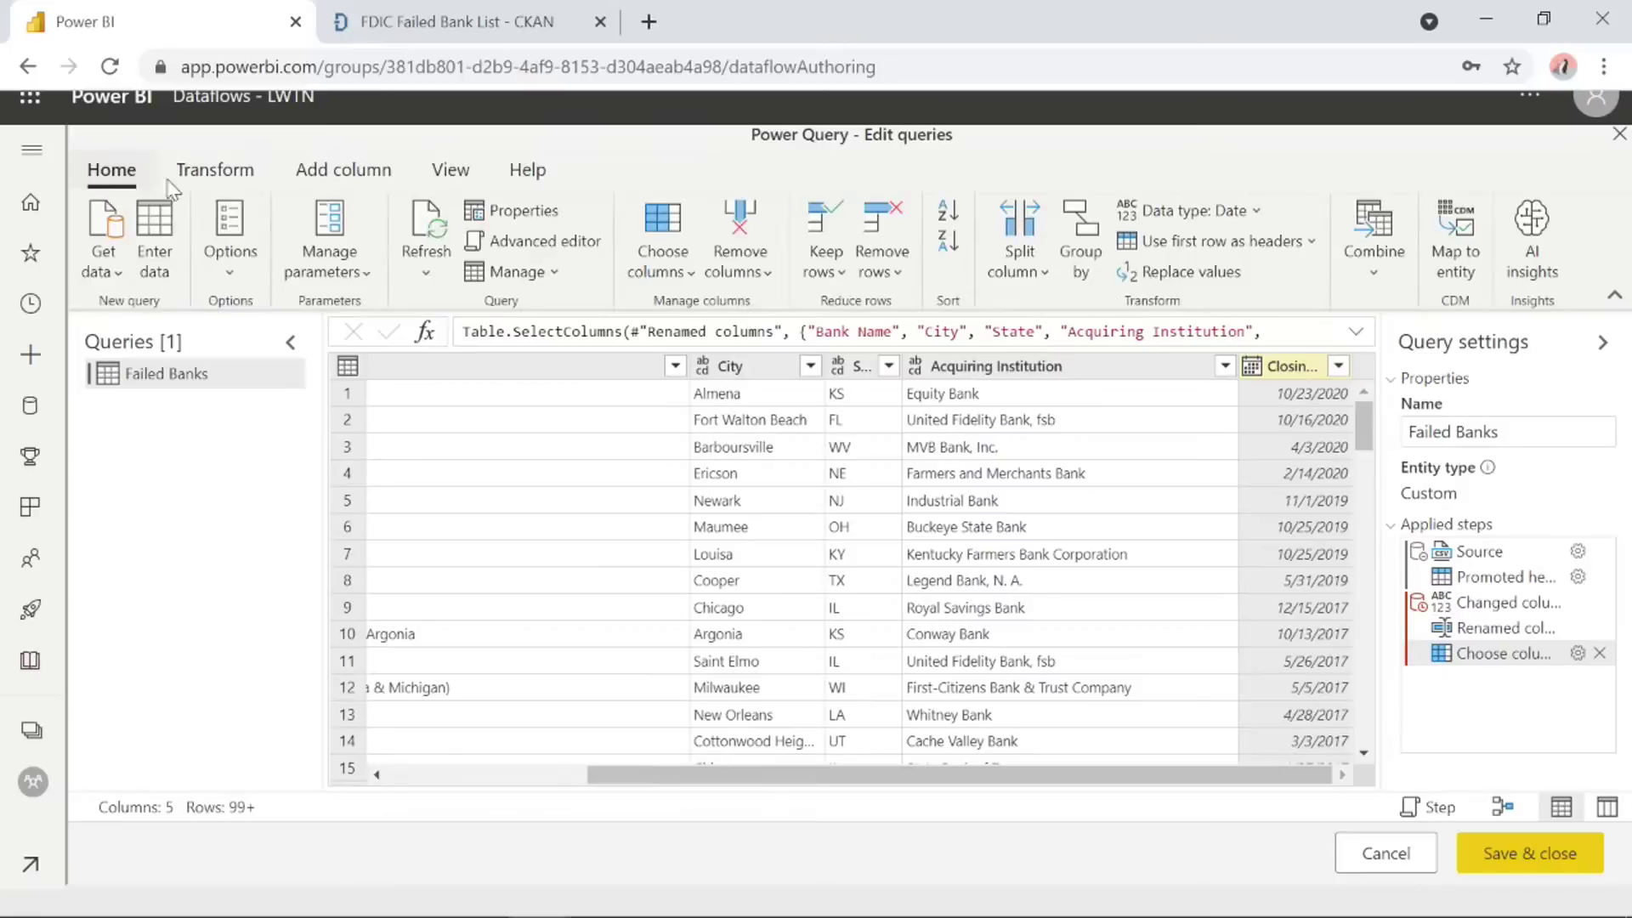
{"action": "right_click", "coordinate": [1298, 364]}
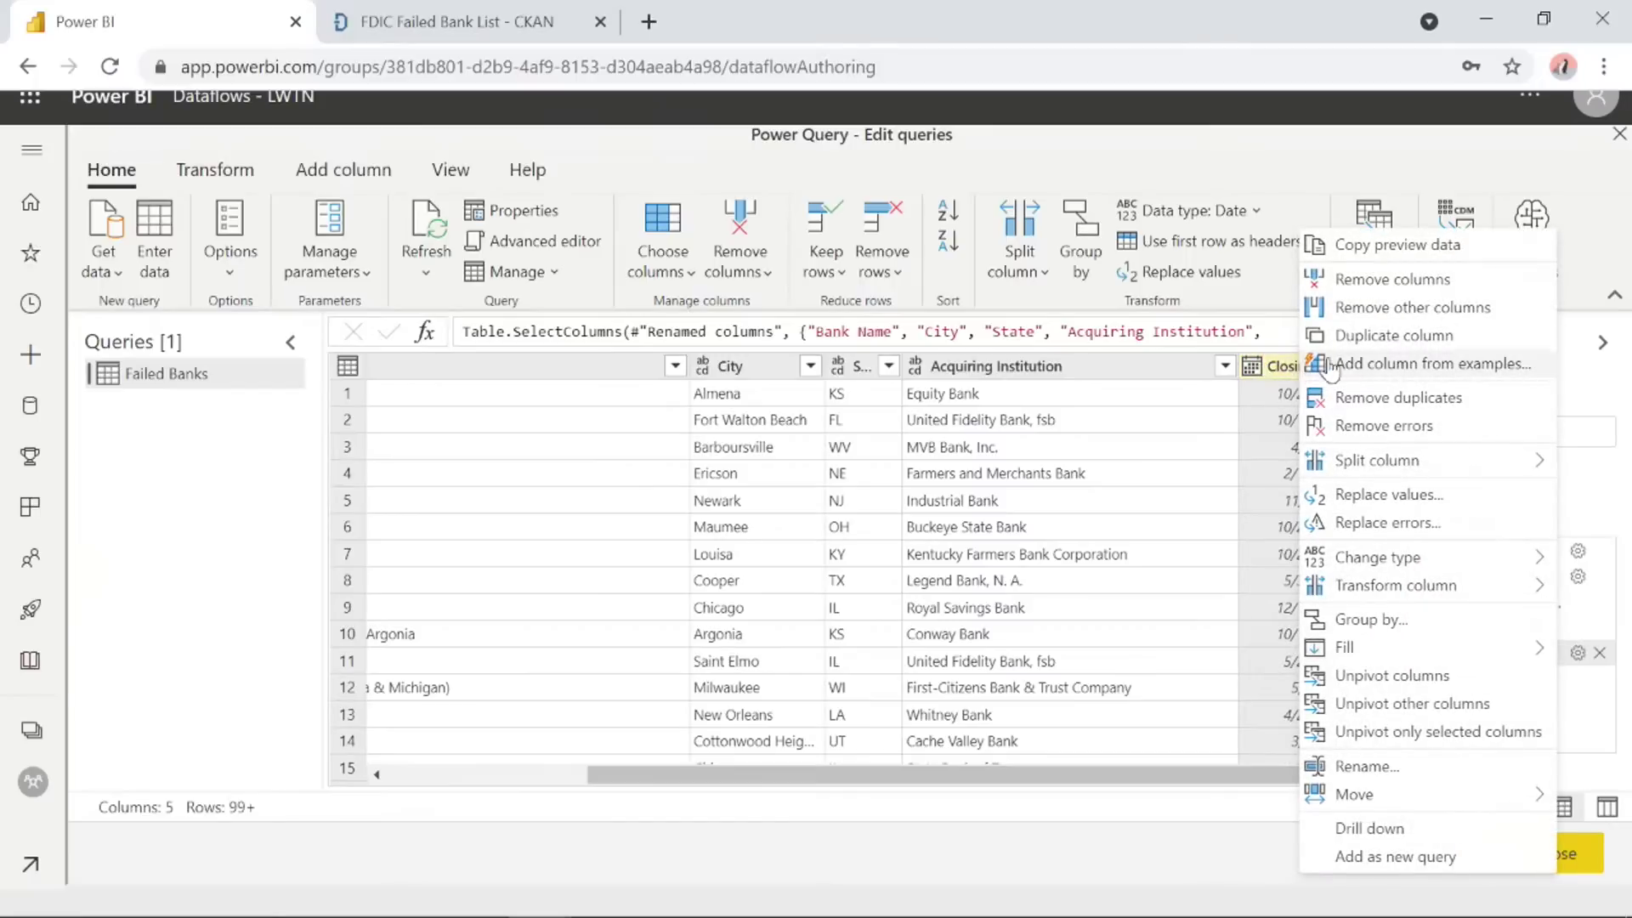
{"action": "left_click", "coordinate": [1329, 366]}
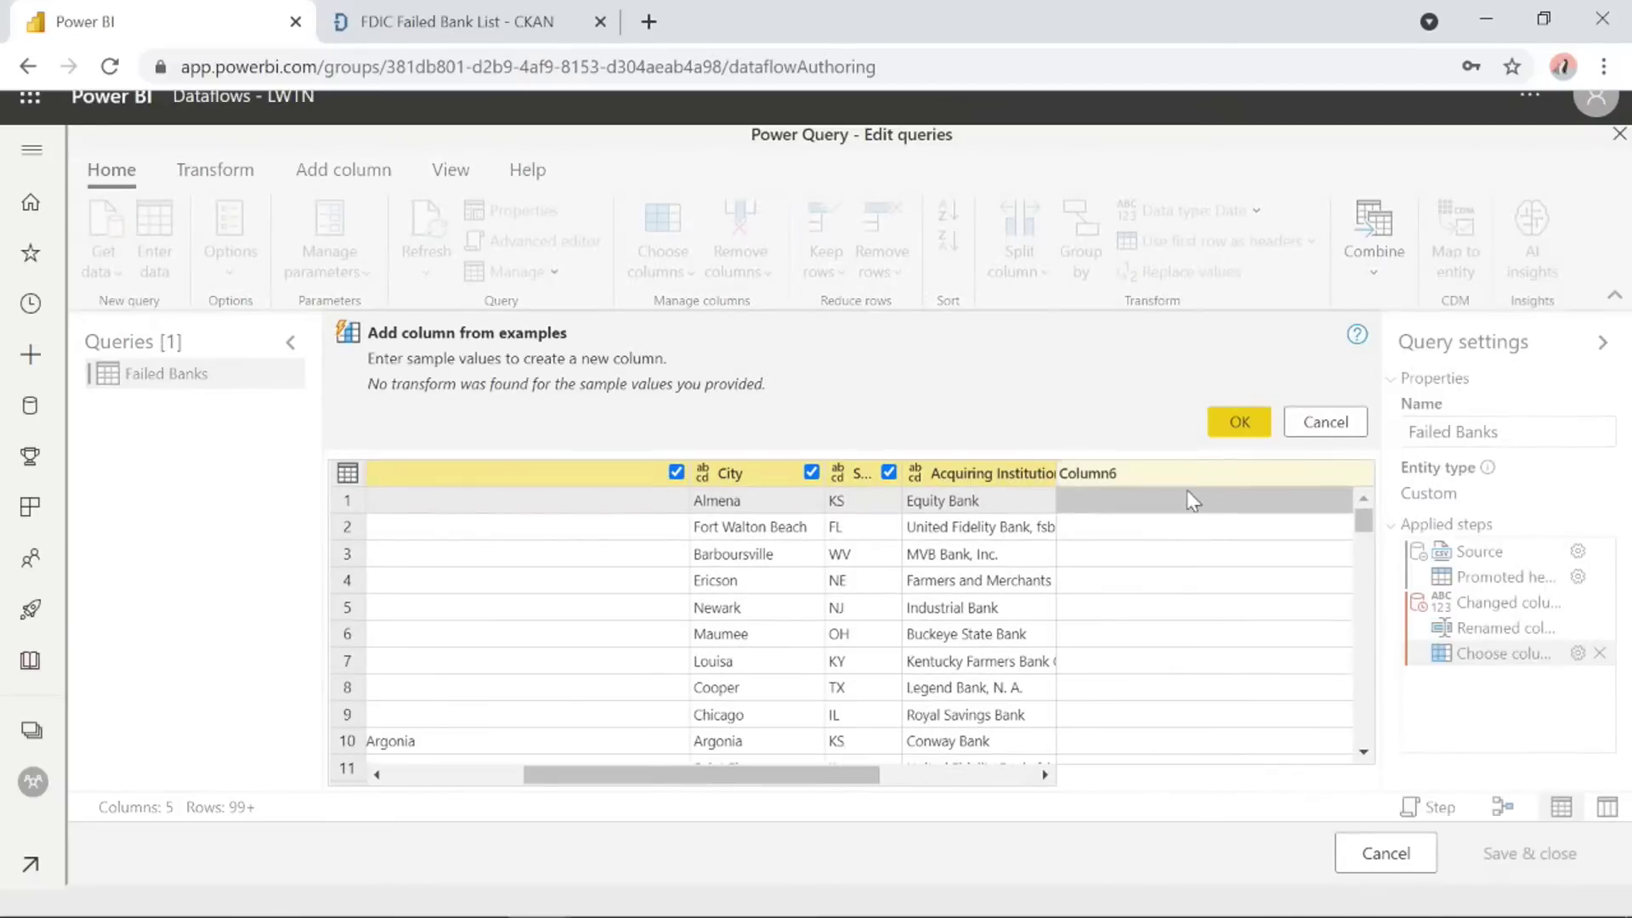
{"action": "left_click", "coordinate": [1173, 509]}
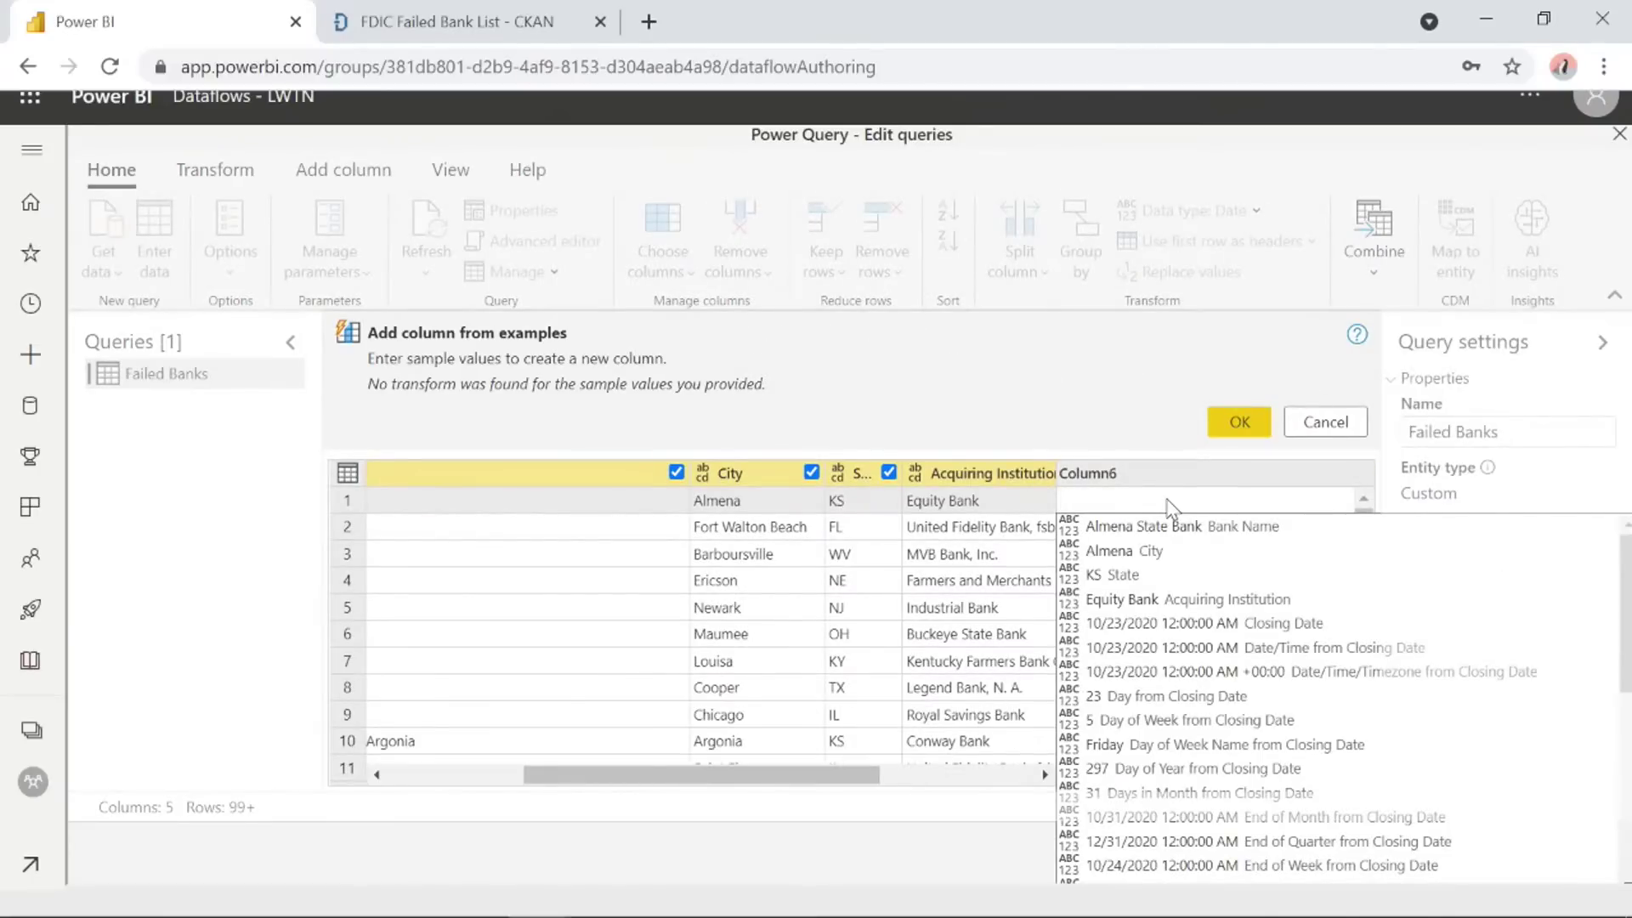
{"action": "type", "text": "2020"}
{"action": "left_click", "coordinate": [868, 782]}
{"action": "left_click_drag", "start_coordinate": [868, 781], "coordinate": [1064, 748]}
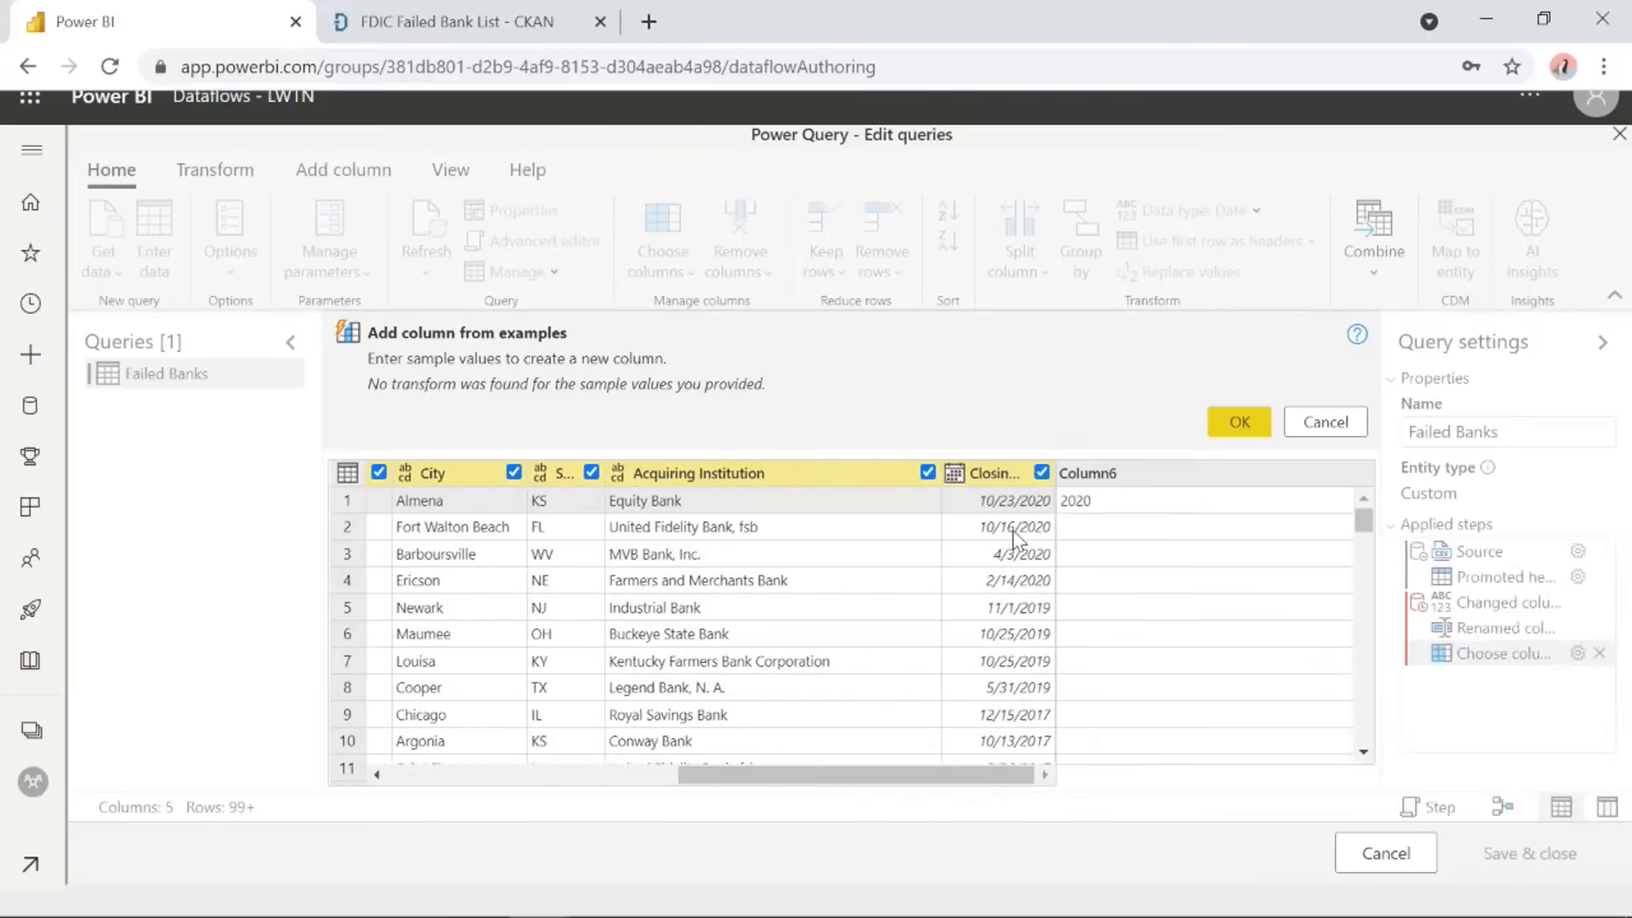
{"action": "double_click", "coordinate": [1122, 501]}
{"action": "left_click", "coordinate": [1122, 500]}
{"action": "key", "text": "Return"}
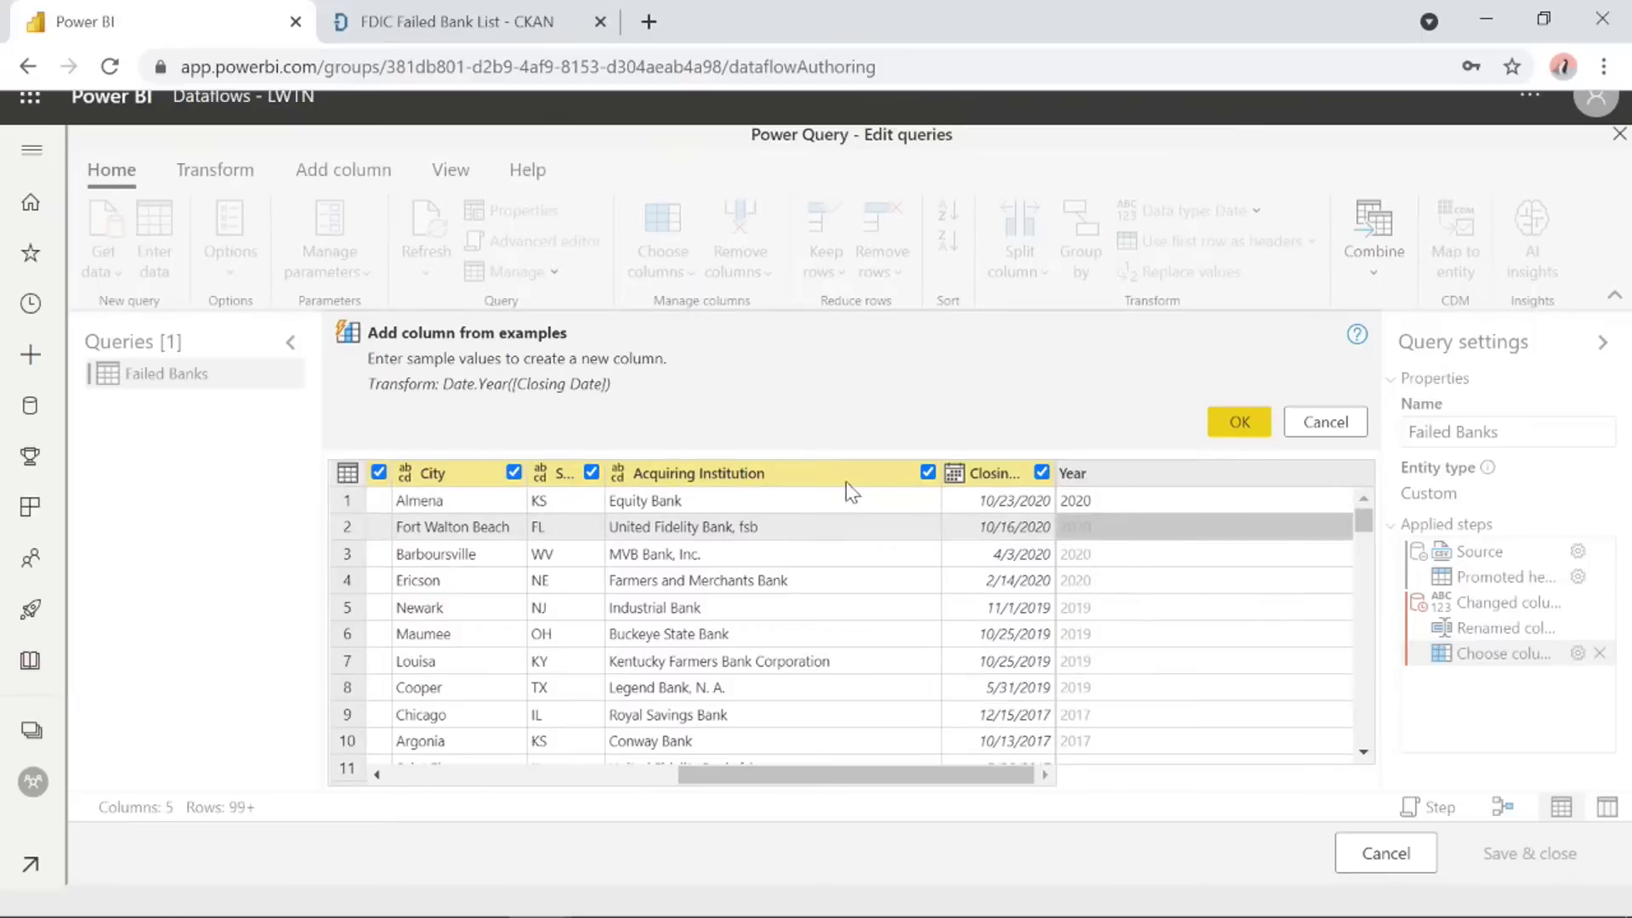
Check the proposed transform and suggested years across the sample rows, and accept the new Year column.
{"action": "left_click_drag", "start_coordinate": [485, 399], "coordinate": [482, 464]}
{"action": "left_click_drag", "start_coordinate": [553, 374], "coordinate": [630, 306]}
{"action": "left_click", "coordinate": [1098, 508]}
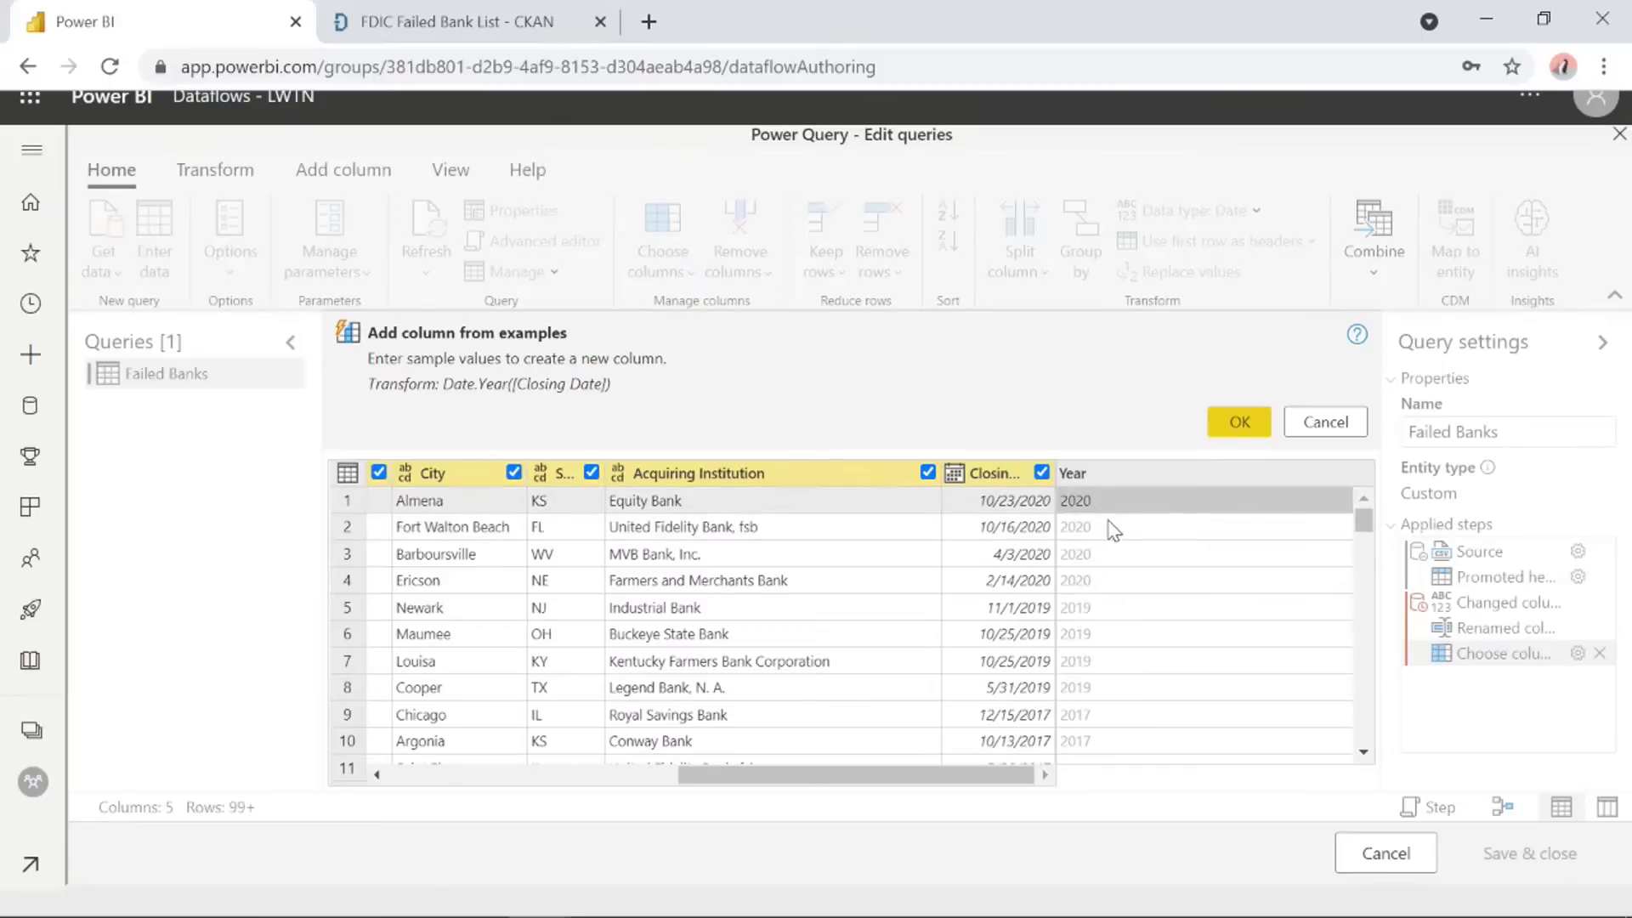
{"action": "left_click", "coordinate": [1107, 526]}
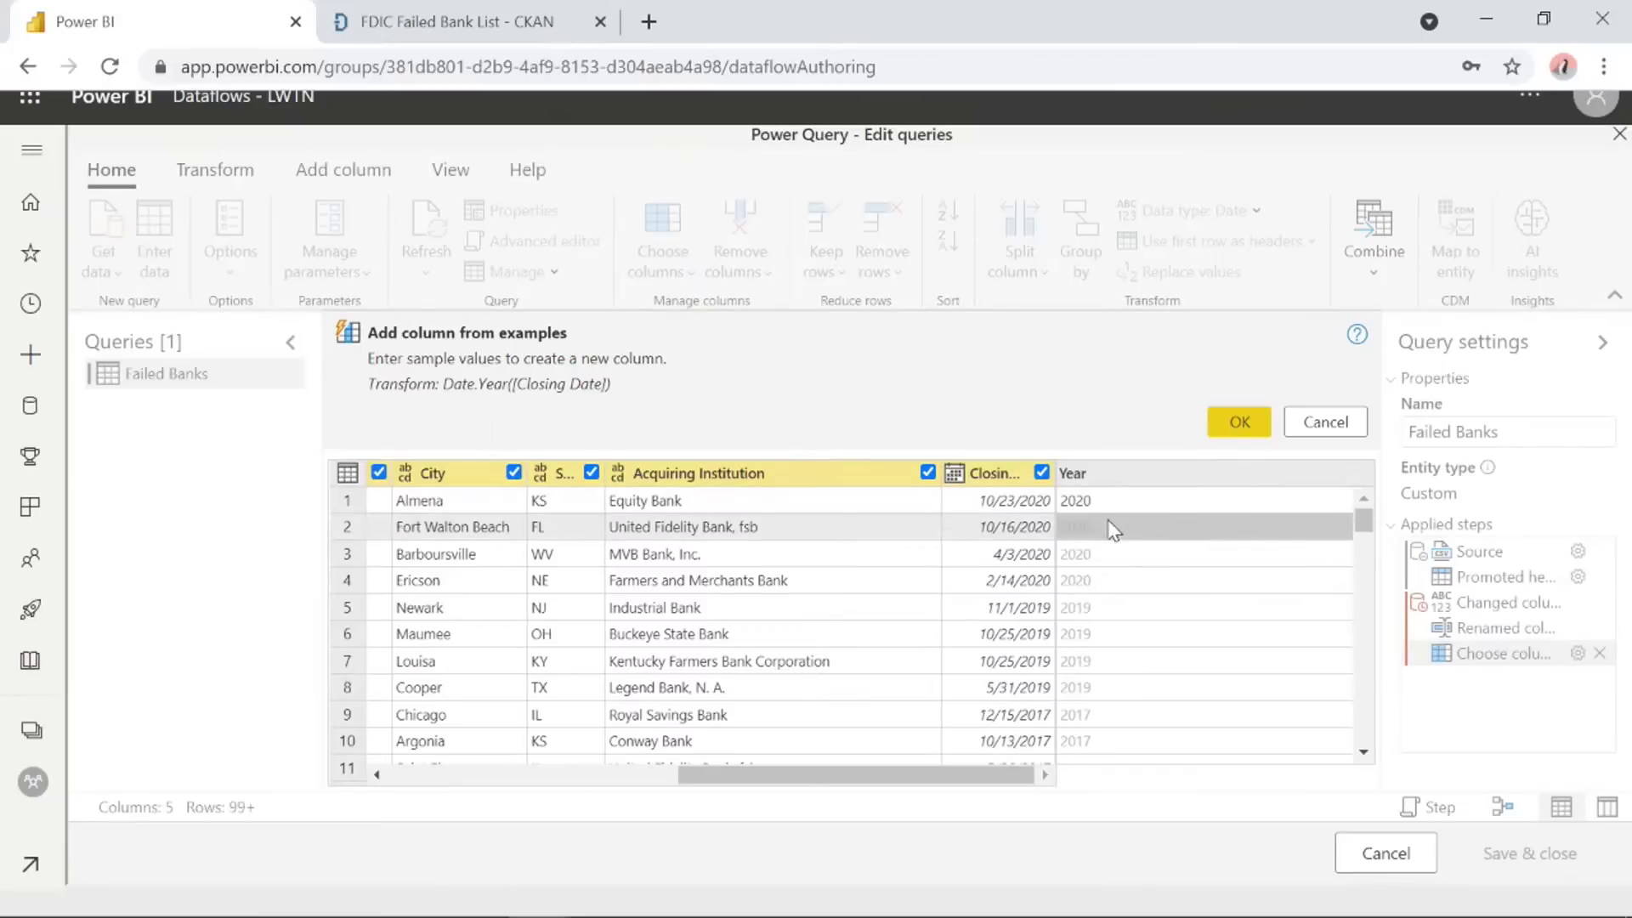
{"action": "left_click", "coordinate": [1116, 609]}
{"action": "scroll", "coordinate": [1122, 620], "scroll_direction": "down", "scroll_amount": 4}
{"action": "scroll", "coordinate": [1131, 646], "scroll_direction": "down", "scroll_amount": 2}
{"action": "scroll", "coordinate": [1133, 637], "scroll_direction": "up", "scroll_amount": 6}
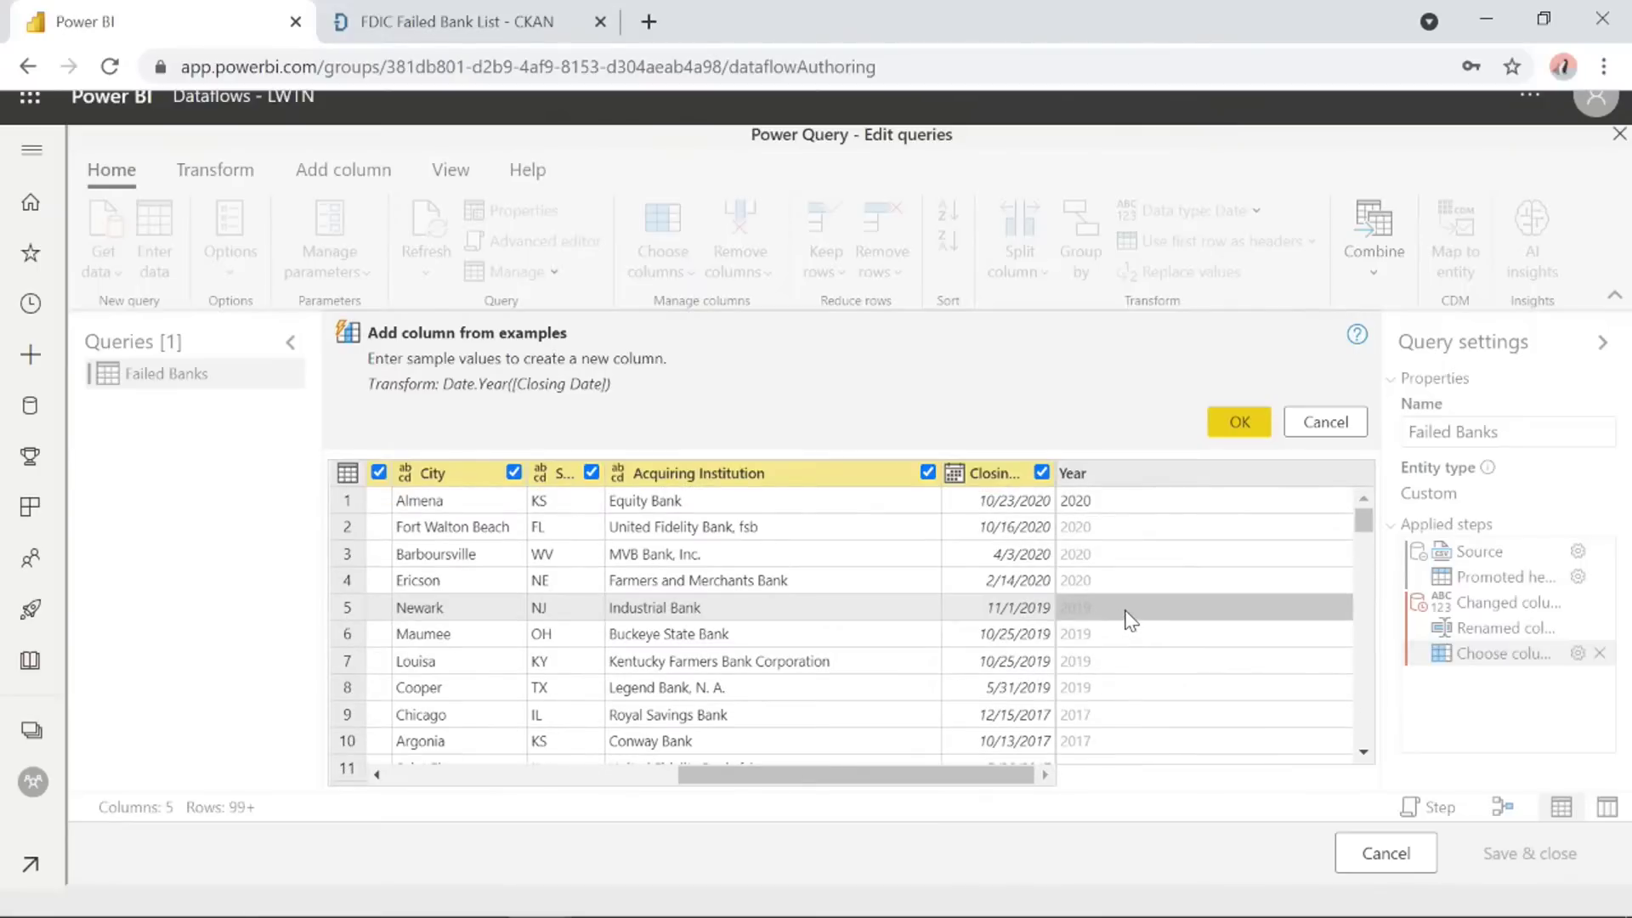
{"action": "left_click", "coordinate": [1221, 425]}
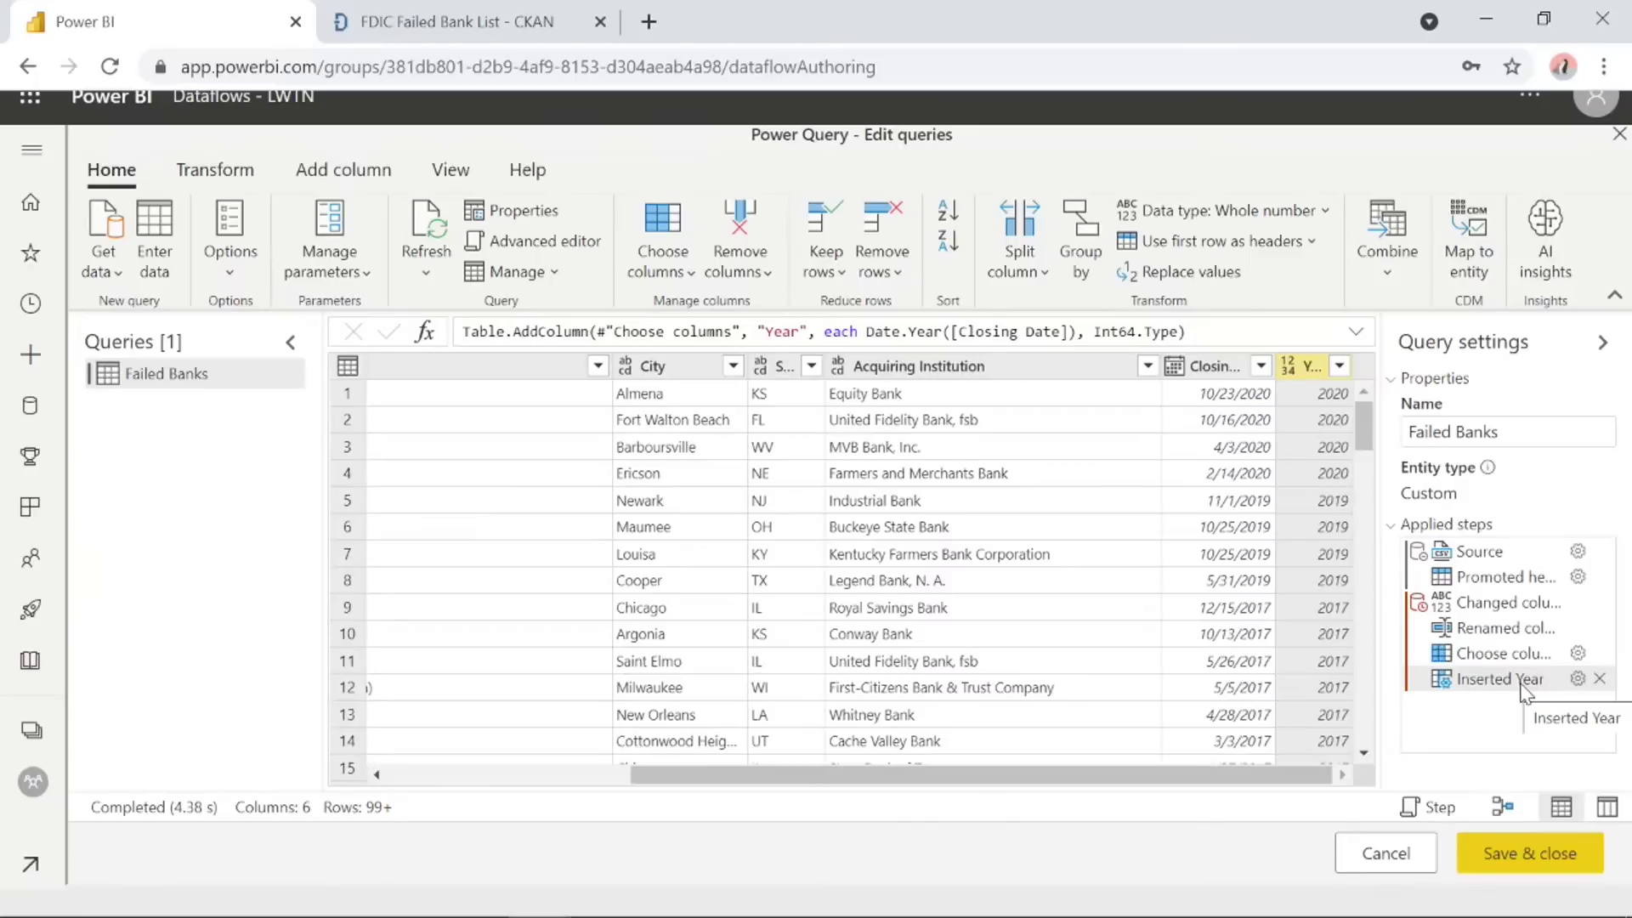
Open the CDM entity mapping, view the Account entity's attributes and browse the entity list, closing it without mapping anything.
{"action": "left_click", "coordinate": [1456, 281]}
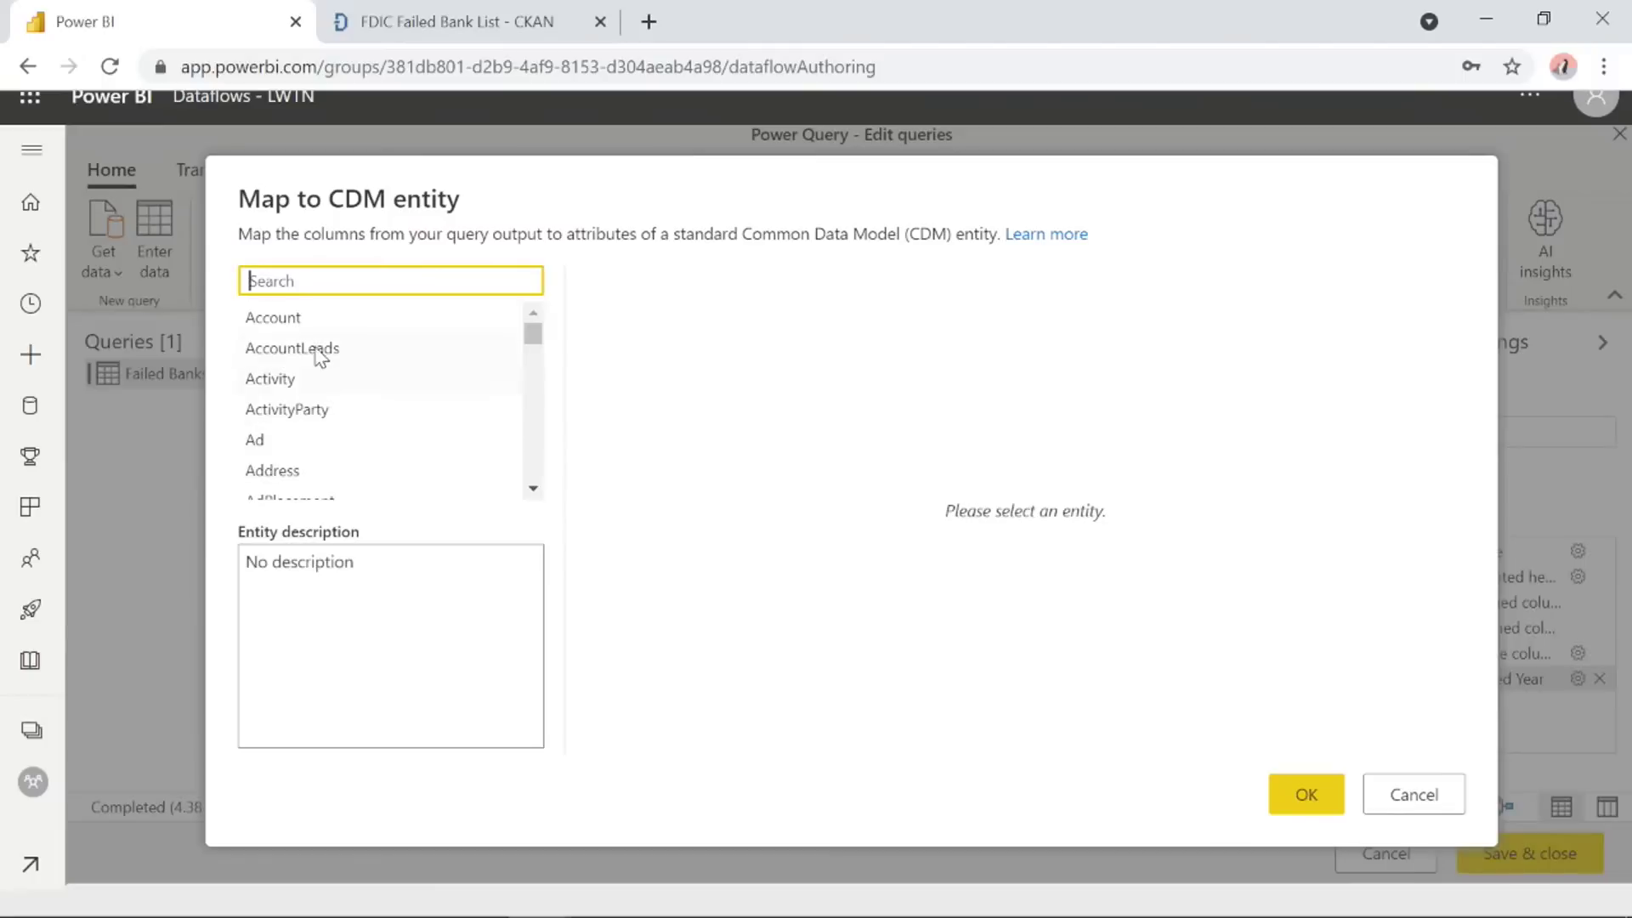
{"action": "left_click", "coordinate": [311, 323]}
{"action": "scroll", "coordinate": [323, 348], "scroll_direction": "down", "scroll_amount": 10}
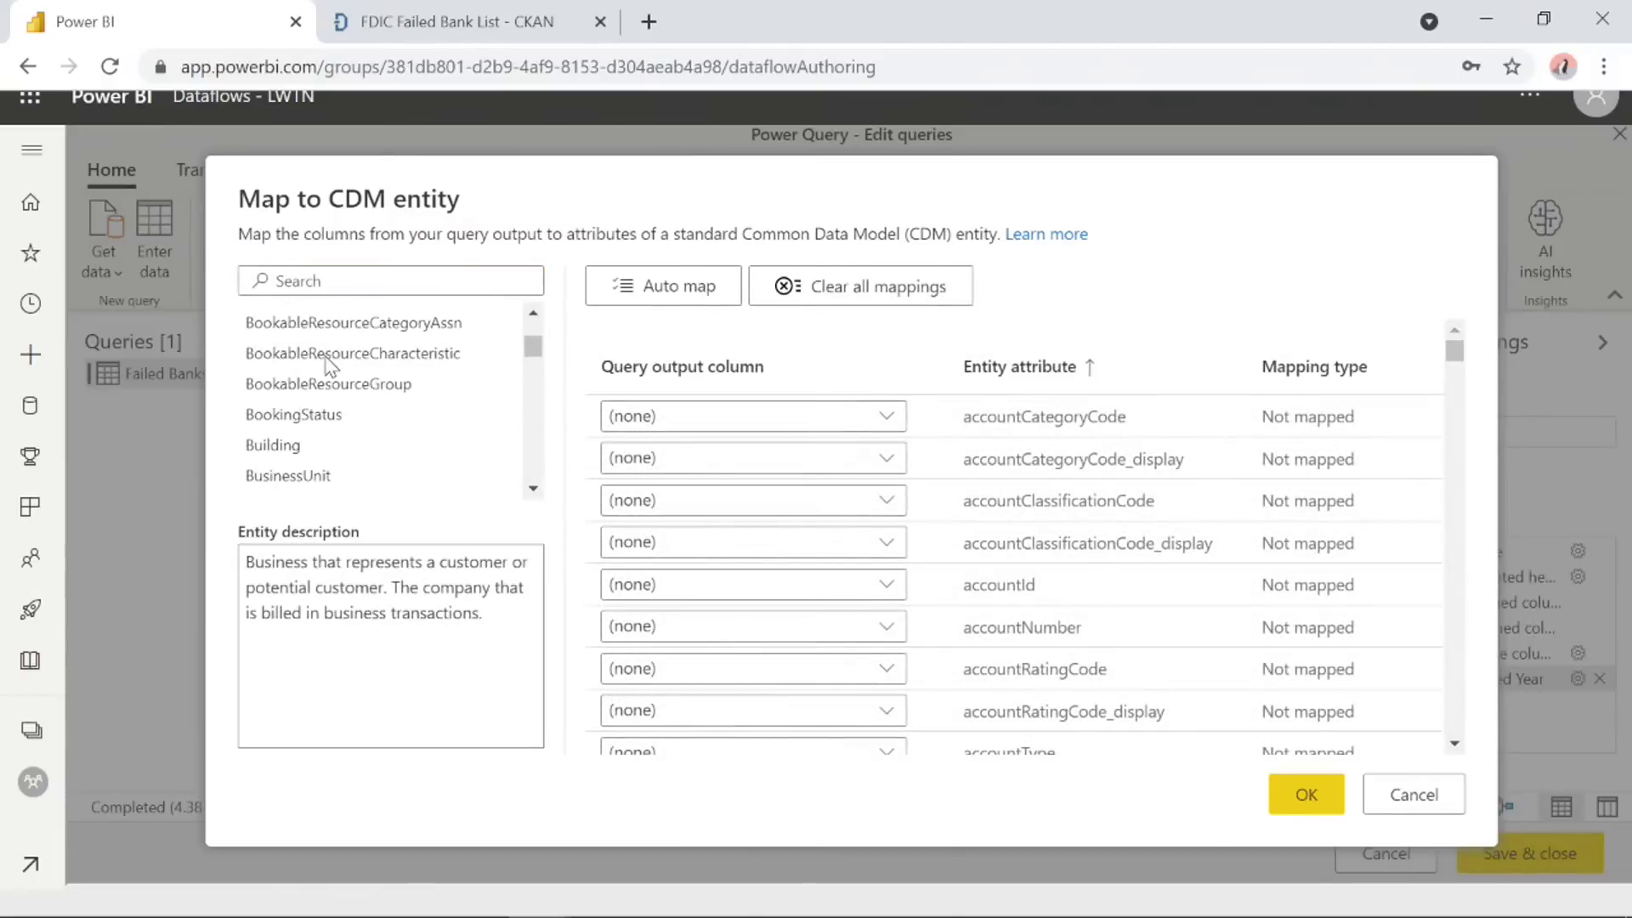
{"action": "scroll", "coordinate": [328, 366], "scroll_direction": "up", "scroll_amount": 5}
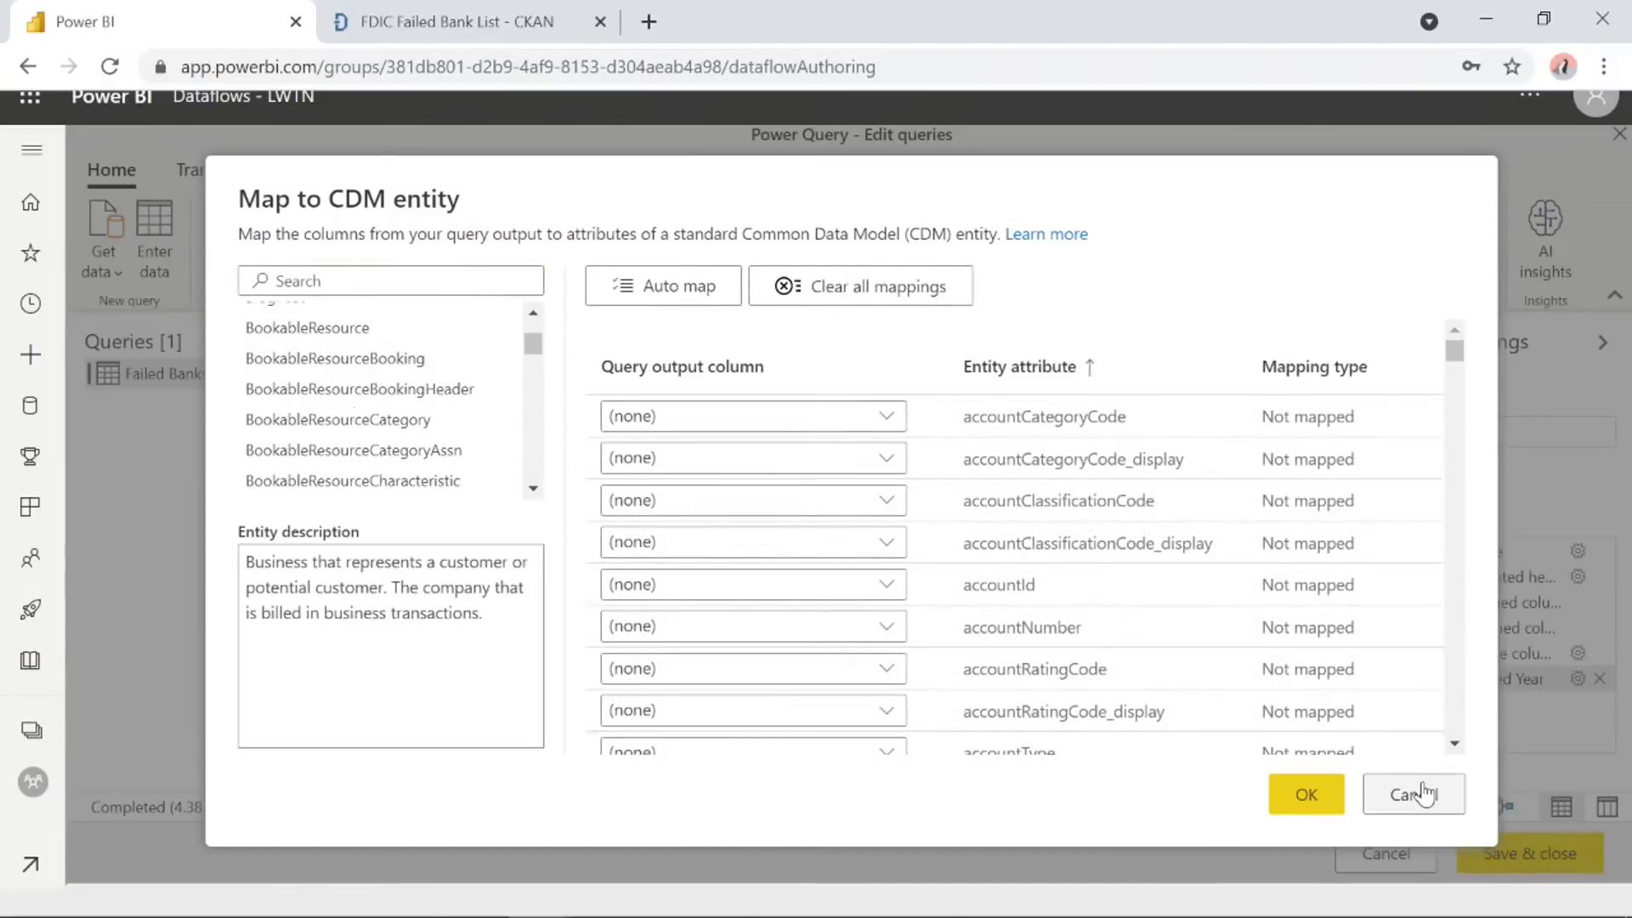
{"action": "left_click", "coordinate": [1414, 794]}
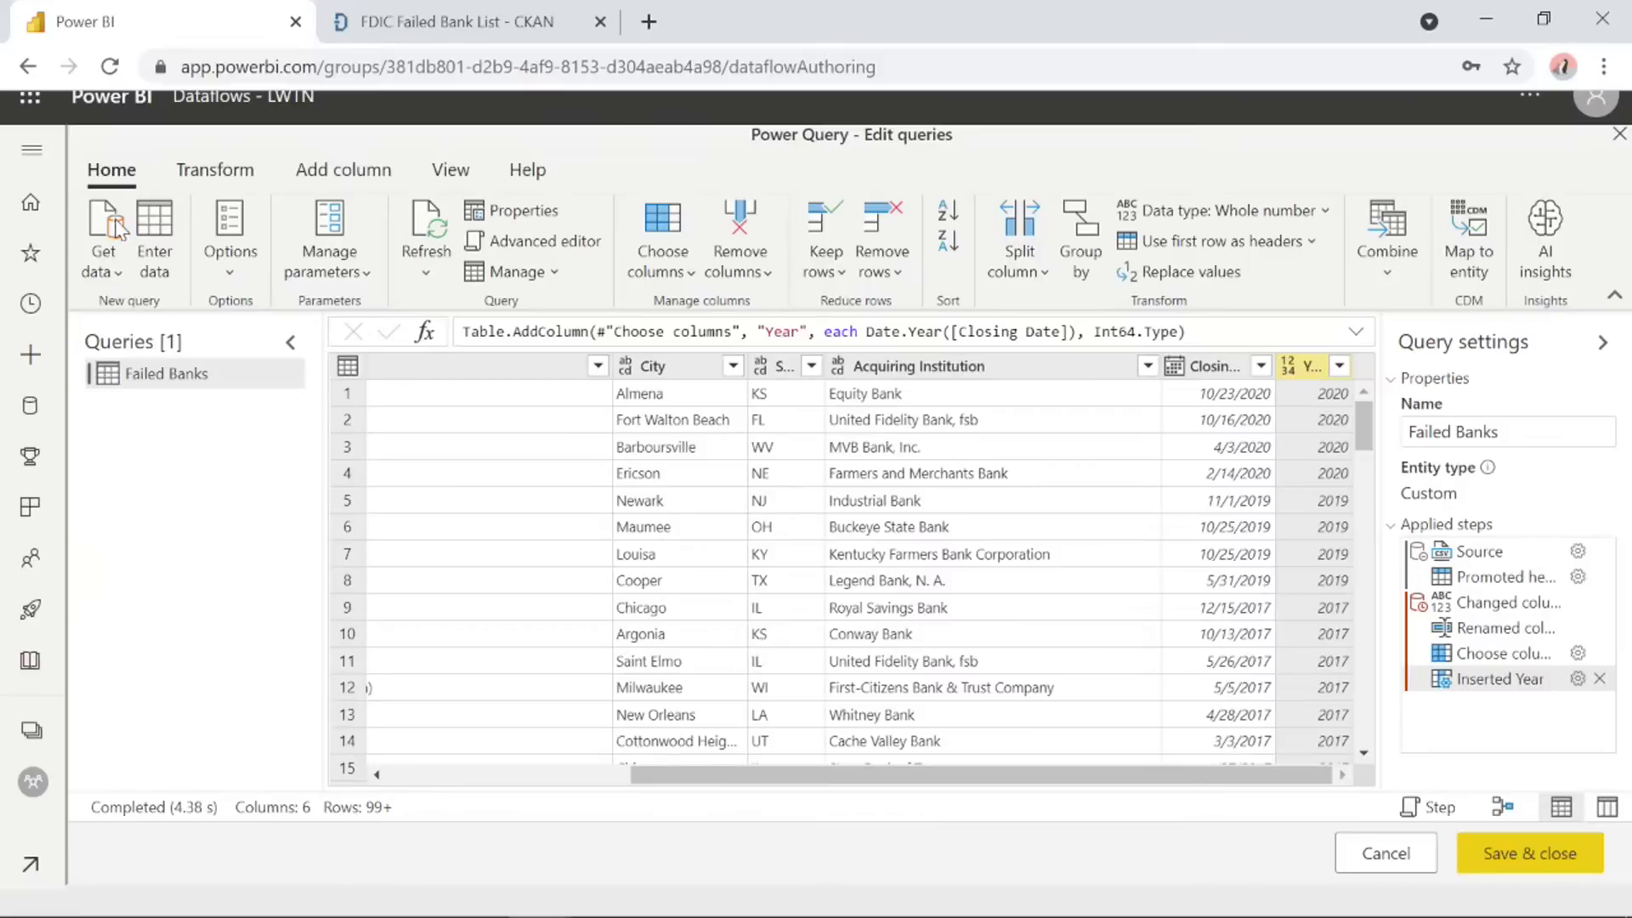
{"action": "left_click", "coordinate": [216, 173]}
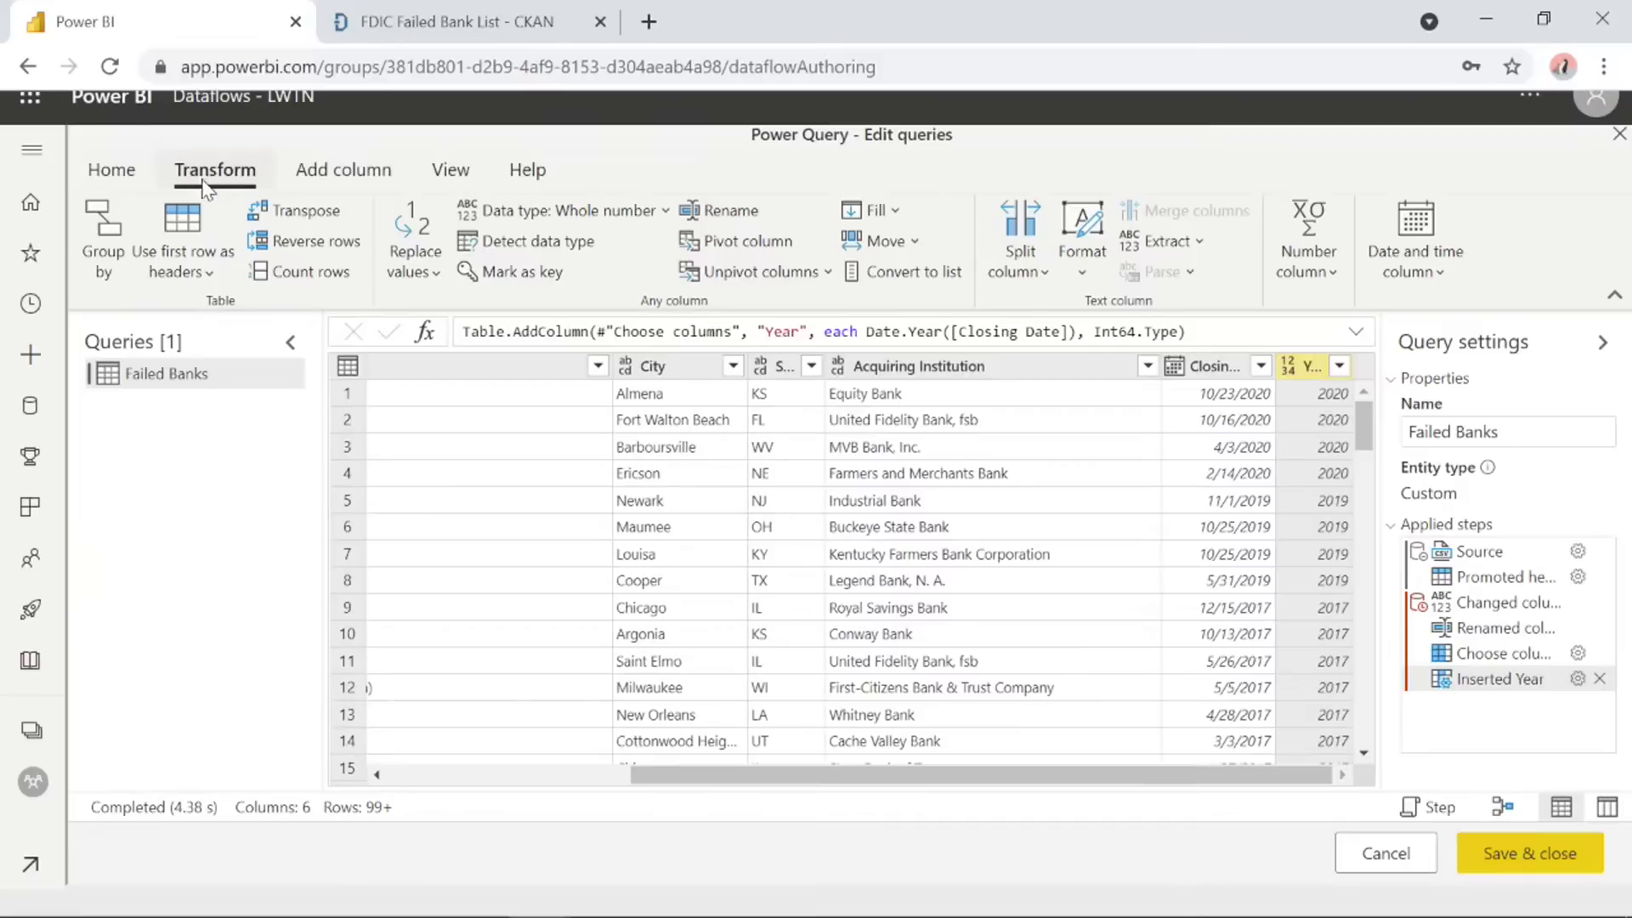
{"action": "left_click", "coordinate": [136, 181]}
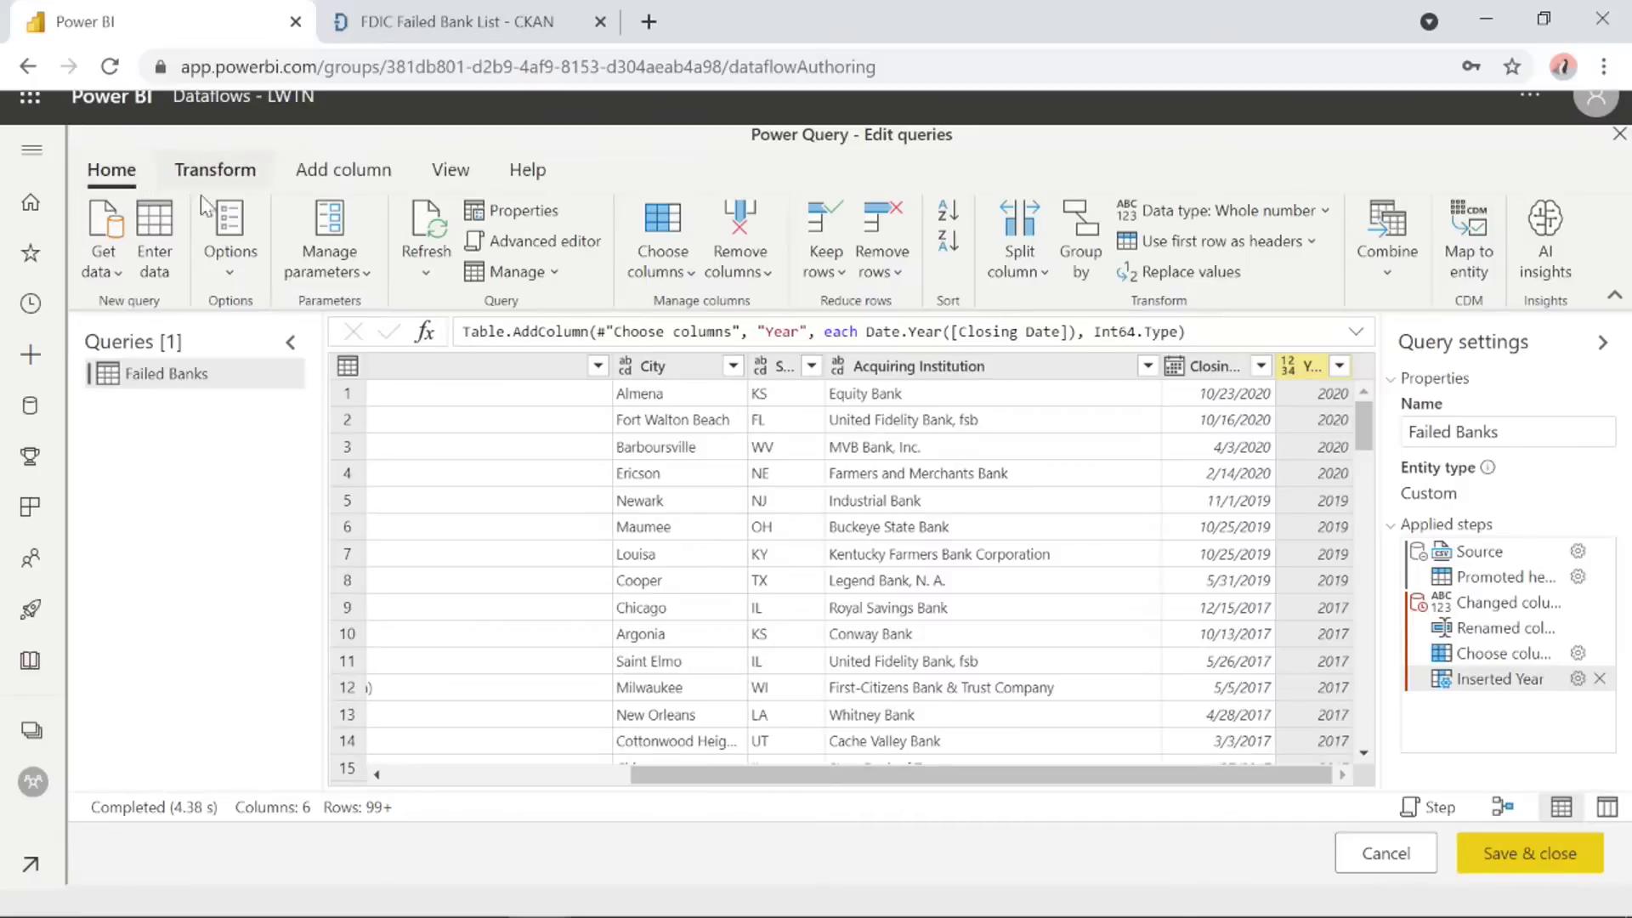
Save and close the query, and save the dataflow as "Our First Dataflow" with the description "Information about FDIC Failed Banks".
{"action": "left_click", "coordinate": [1578, 867]}
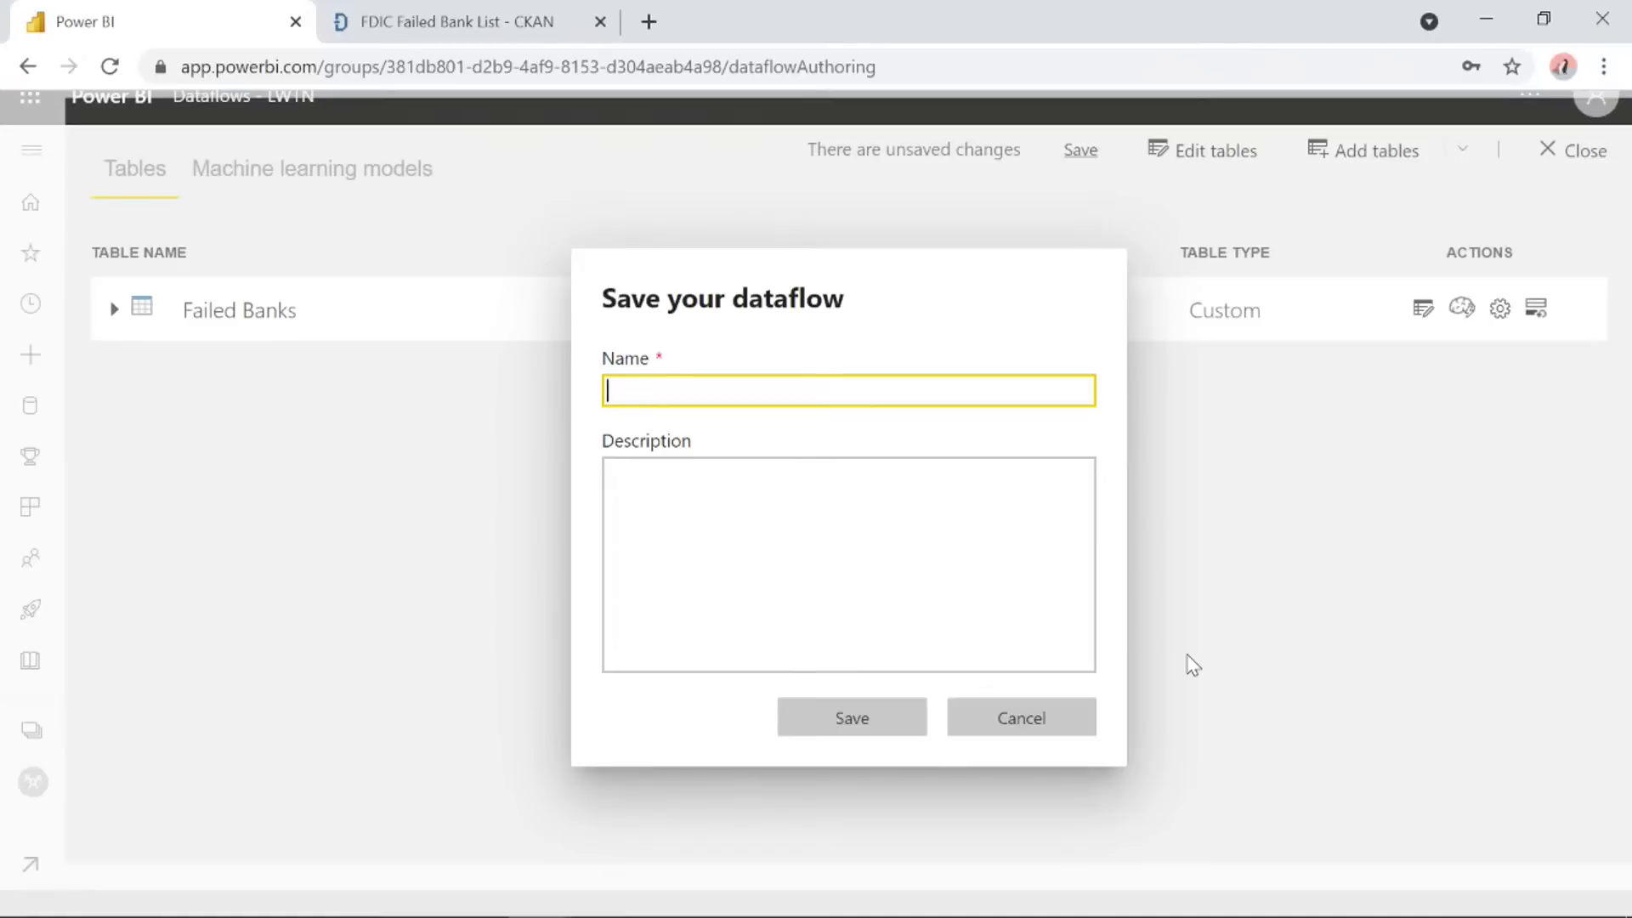
{"action": "type", "text": "Our First Dataflow"}
{"action": "key", "text": "Tab"}
{"action": "type", "text": "Infora"}
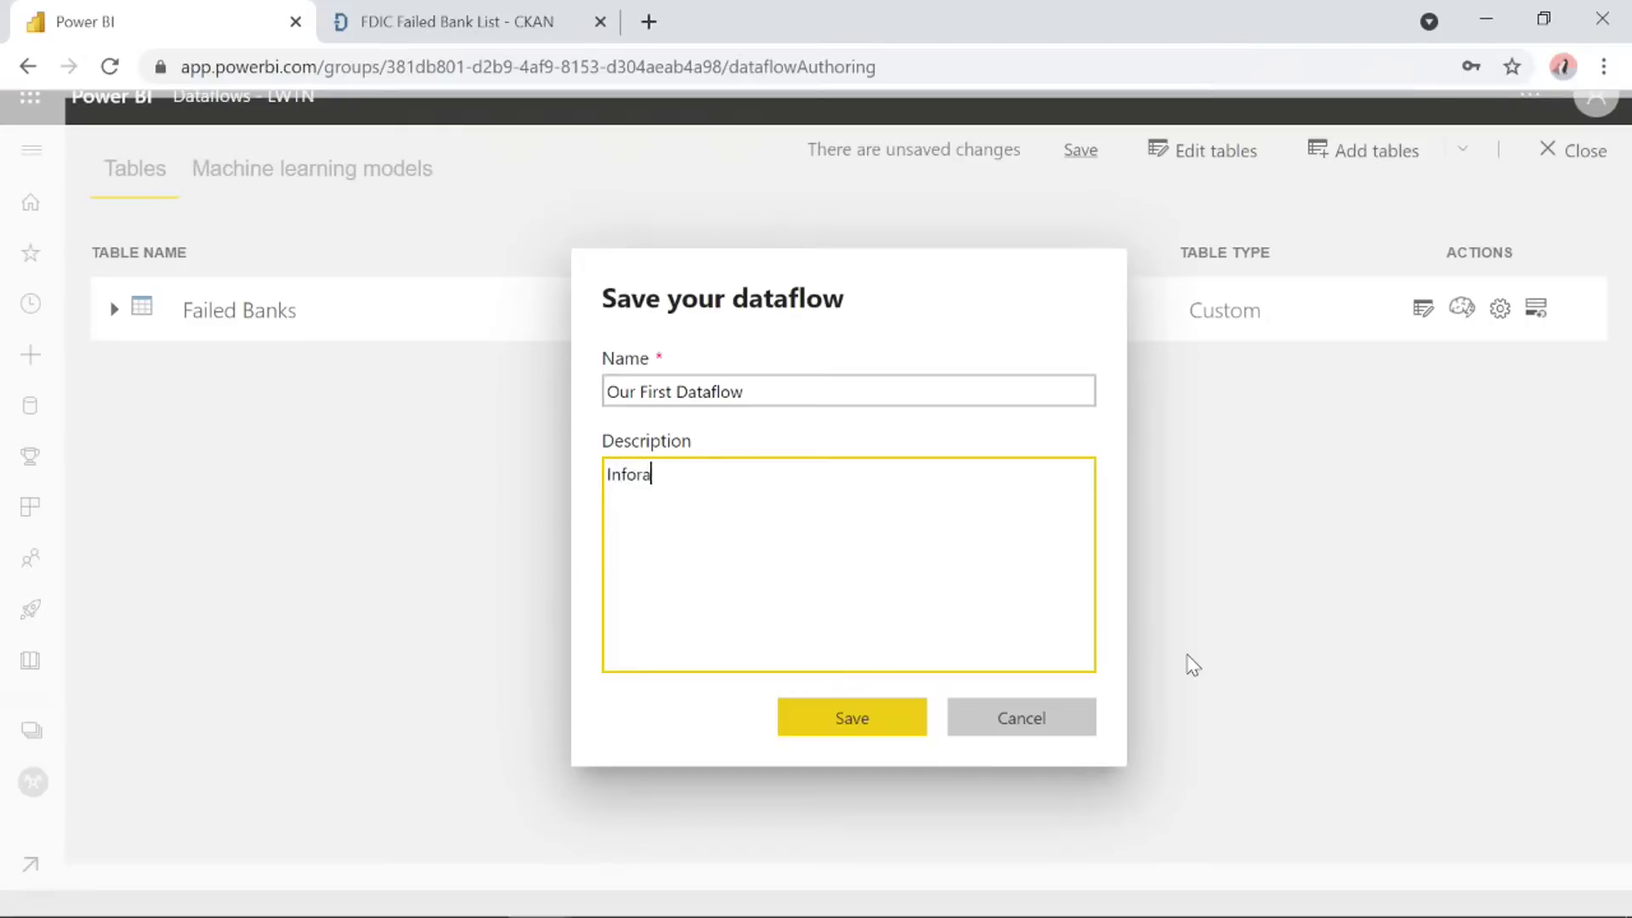
{"action": "key", "text": "BackSpace"}
{"action": "type", "text": "mation about f"}
{"action": "key", "text": "BackSpace"}
{"action": "type", "text": "FDIC Failed B"}
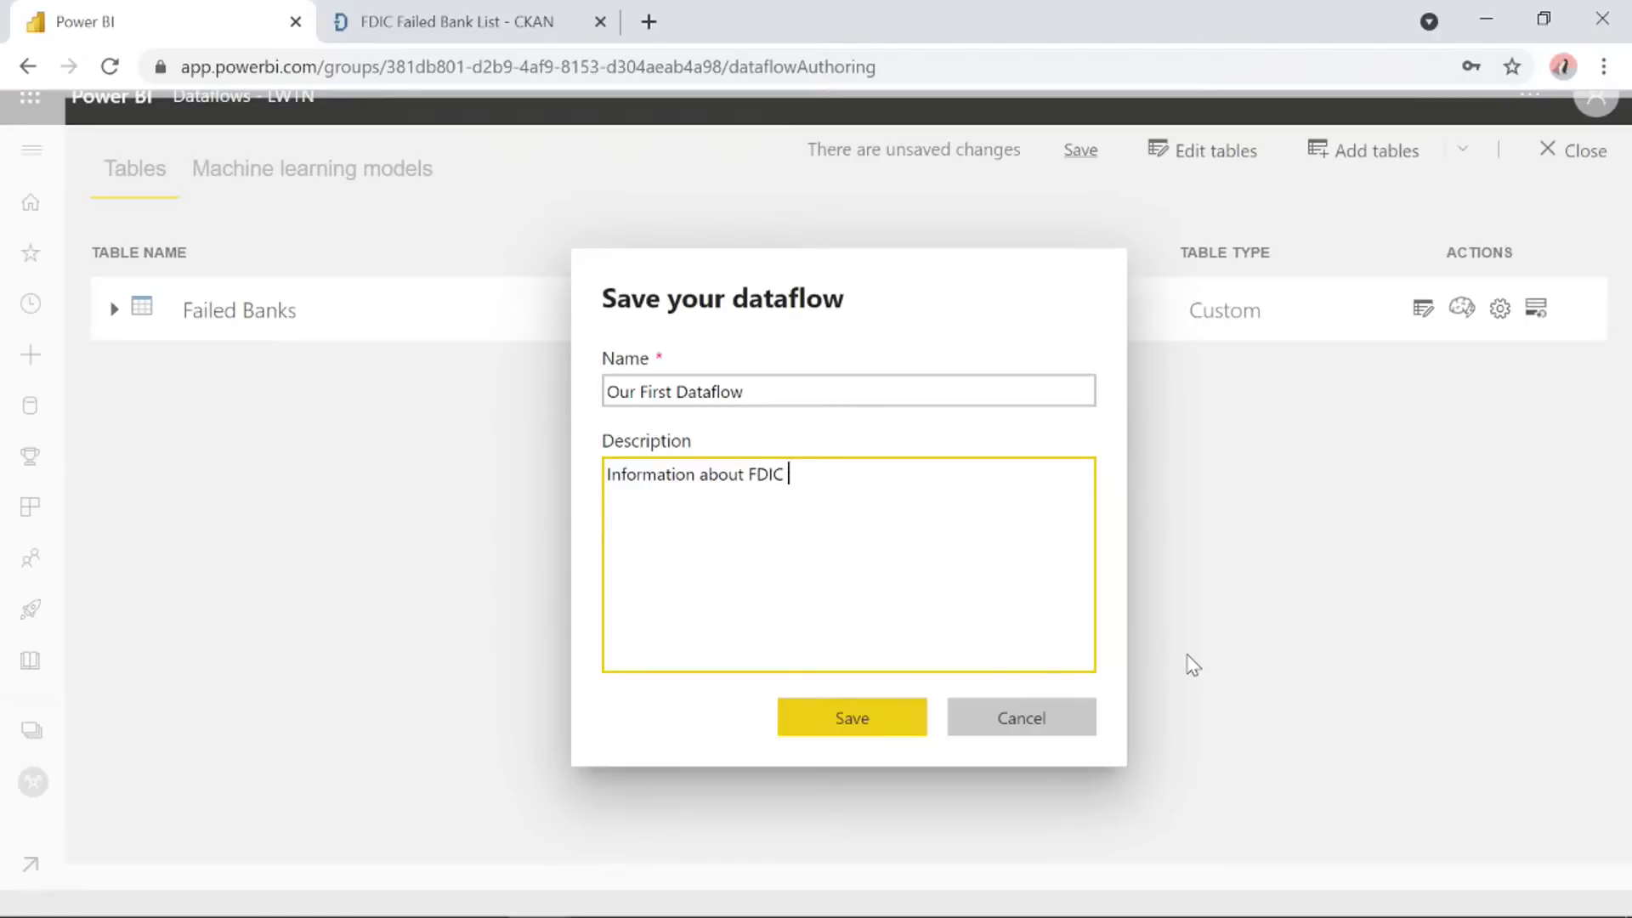
{"action": "type", "text": "anks"}
{"action": "left_click", "coordinate": [814, 710]}
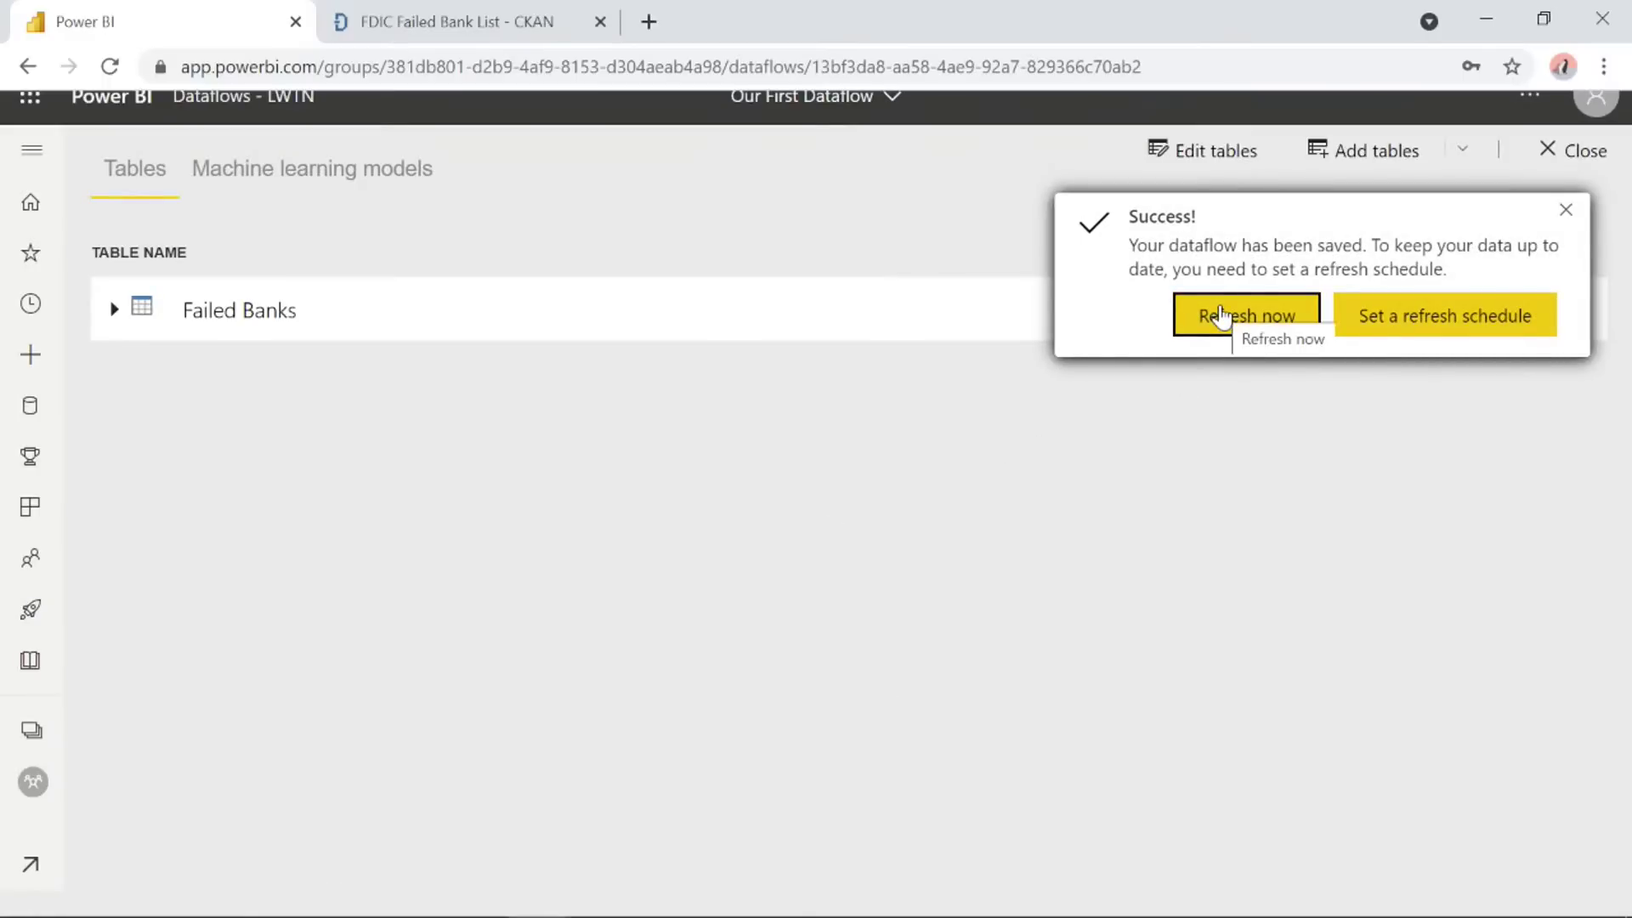
Refresh the saved dataflow immediately and return to the Dataflows - LWTN workspace's content list.
{"action": "left_click", "coordinate": [1222, 317]}
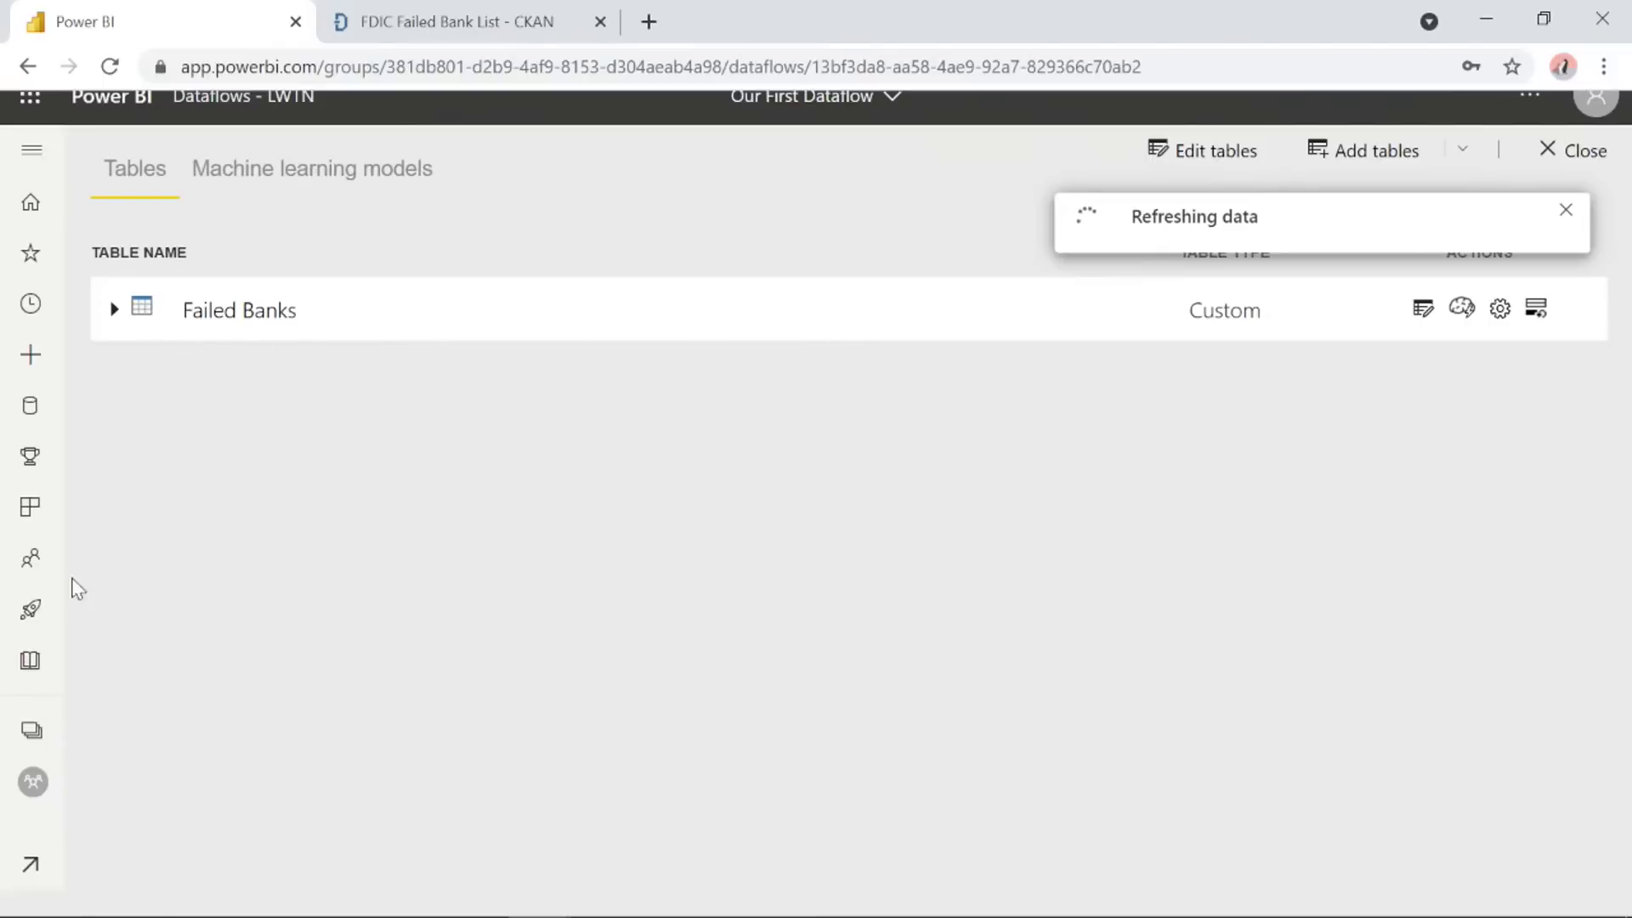
{"action": "left_click", "coordinate": [31, 150]}
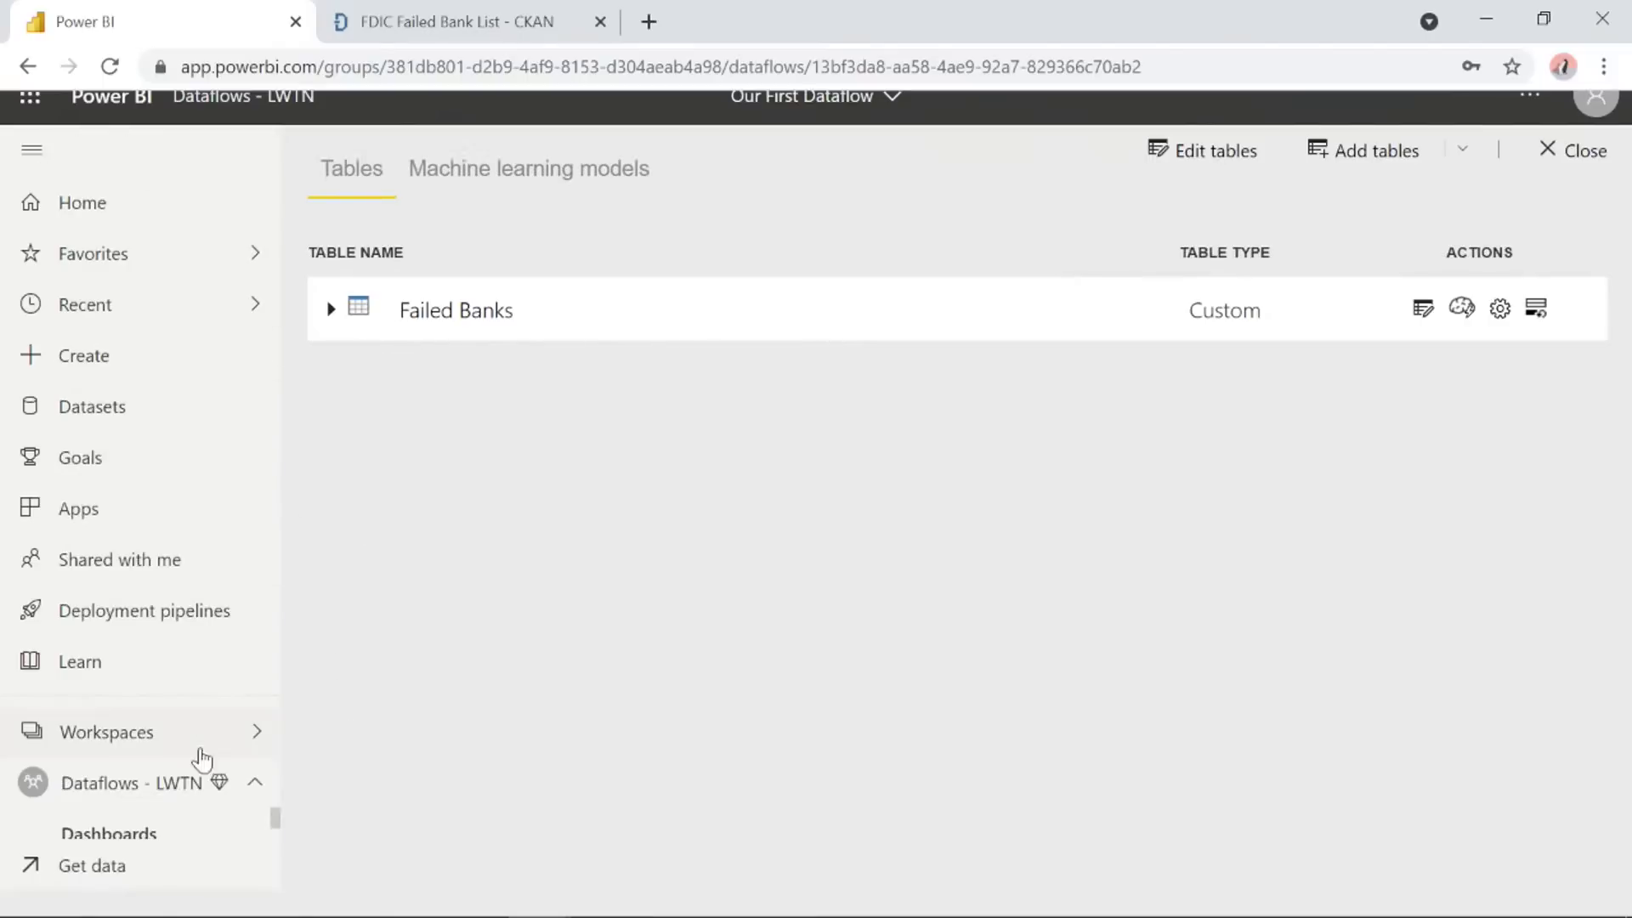
{"action": "left_click", "coordinate": [173, 784]}
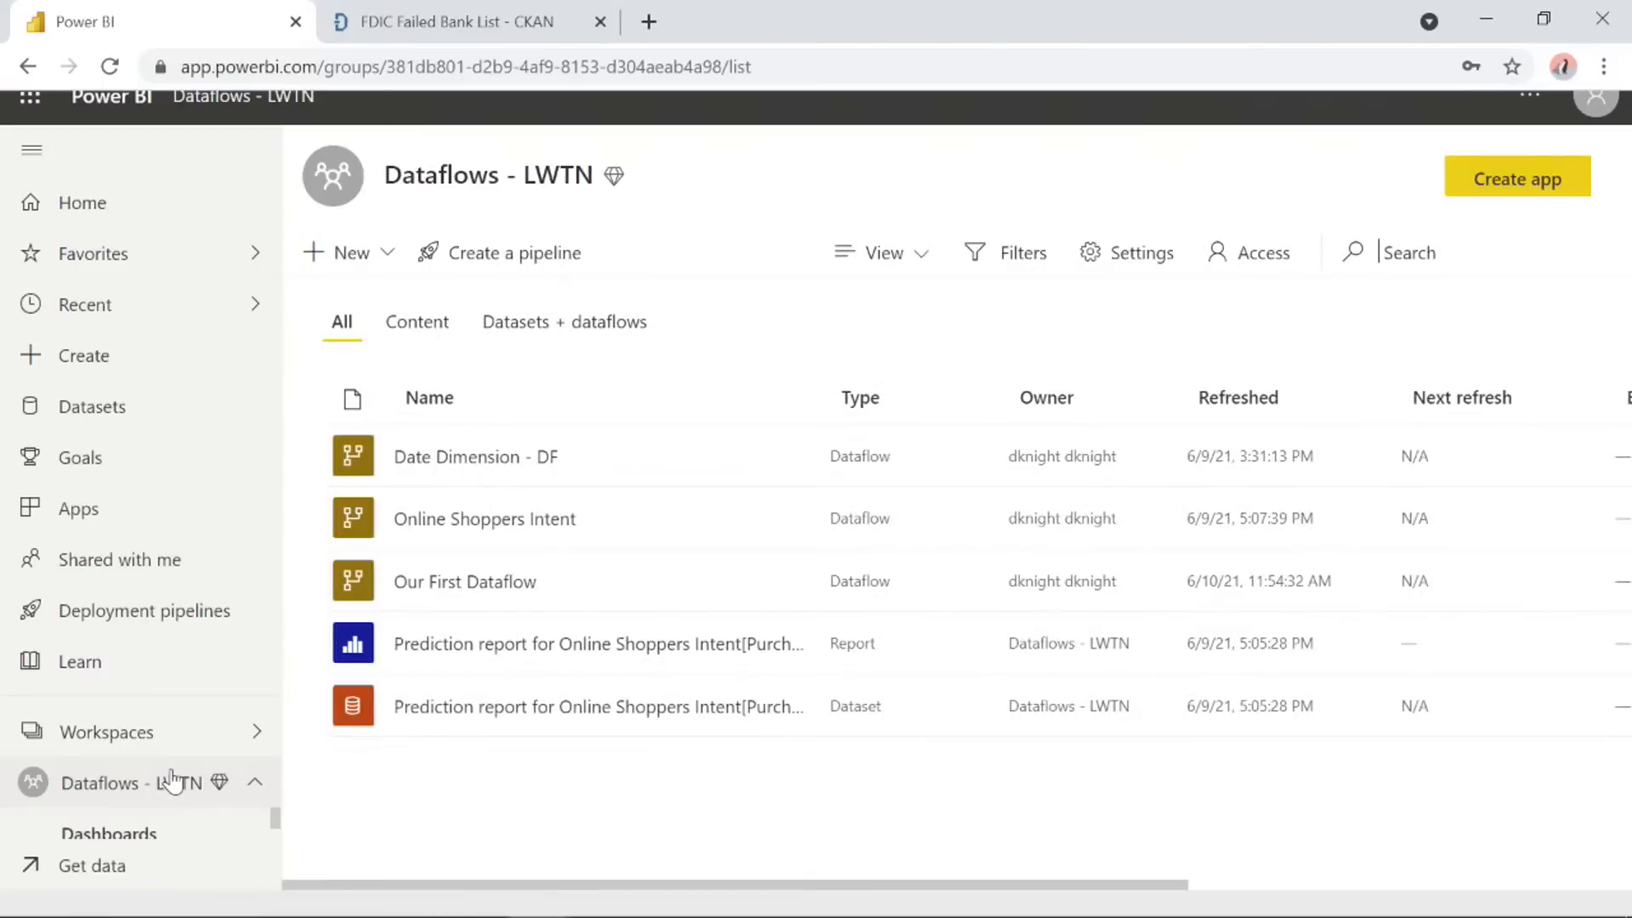
{"action": "left_click_drag", "start_coordinate": [551, 576], "coordinate": [669, 469]}
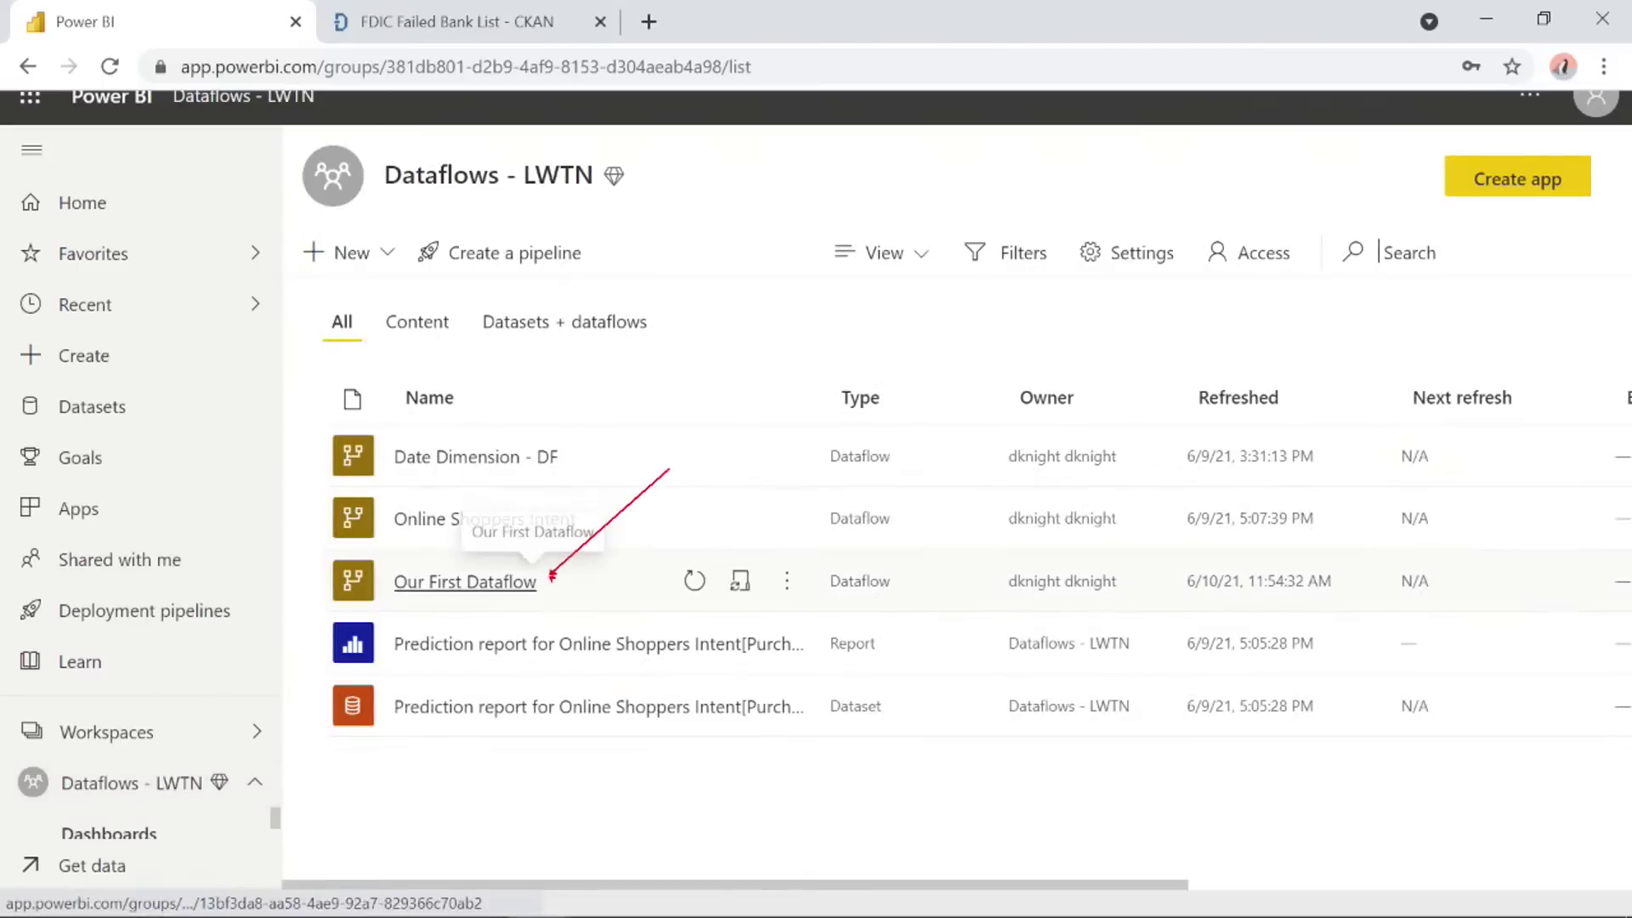
{"action": "key", "text": "Escape"}
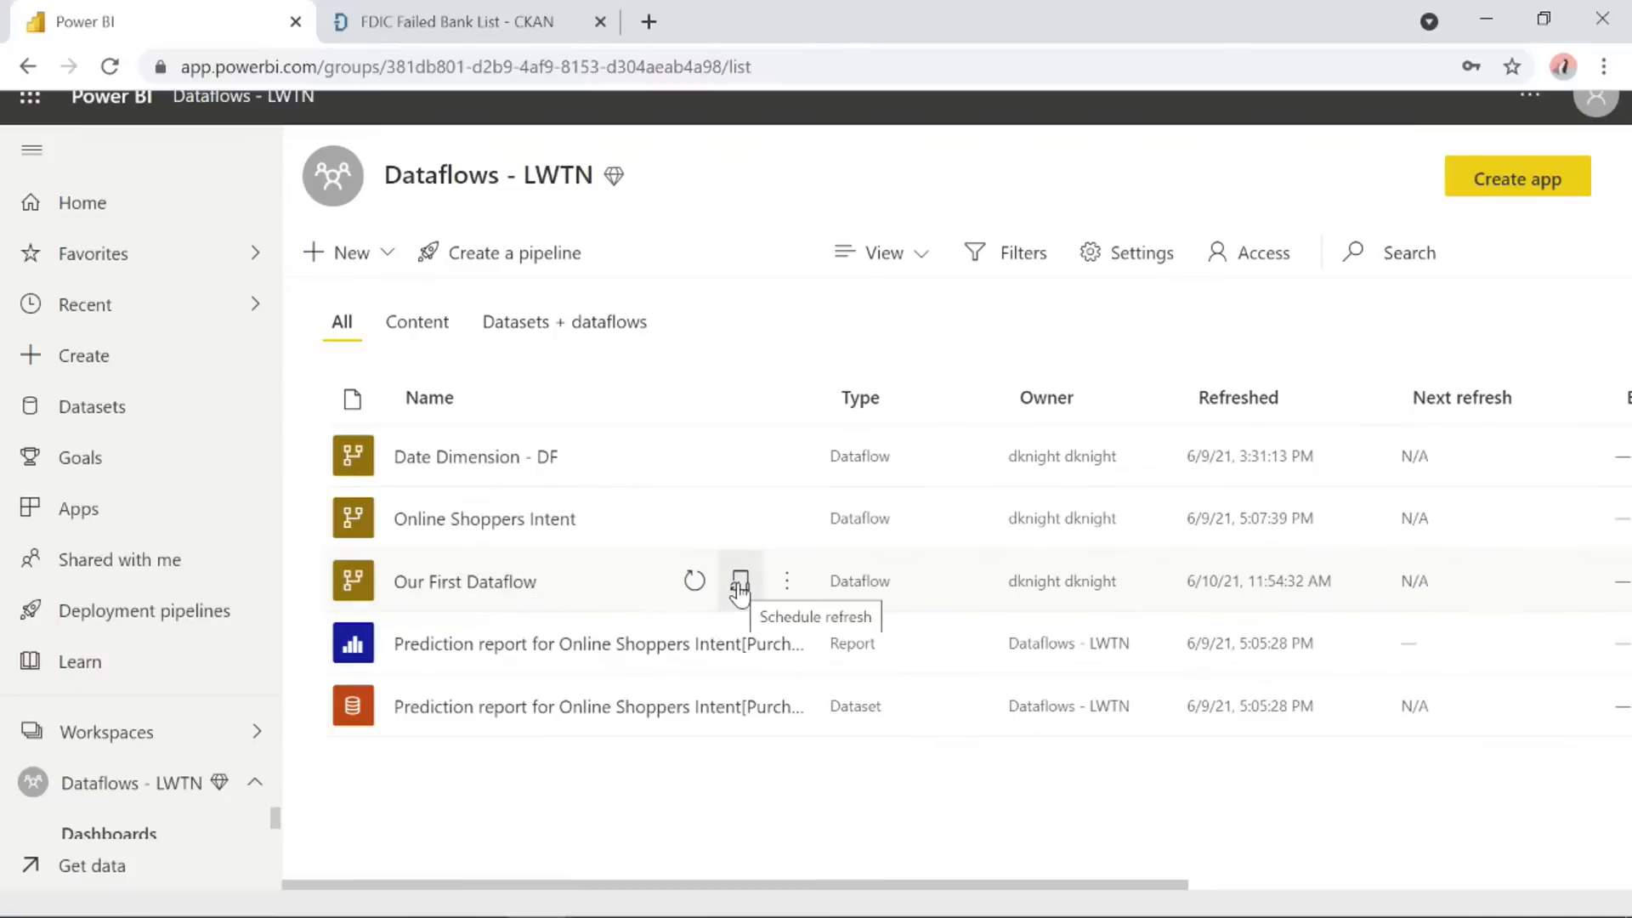
Open Our First Dataflow for editing, review the Failed Banks columns and query without changes, and return to the workspace list.
{"action": "left_click", "coordinate": [785, 586]}
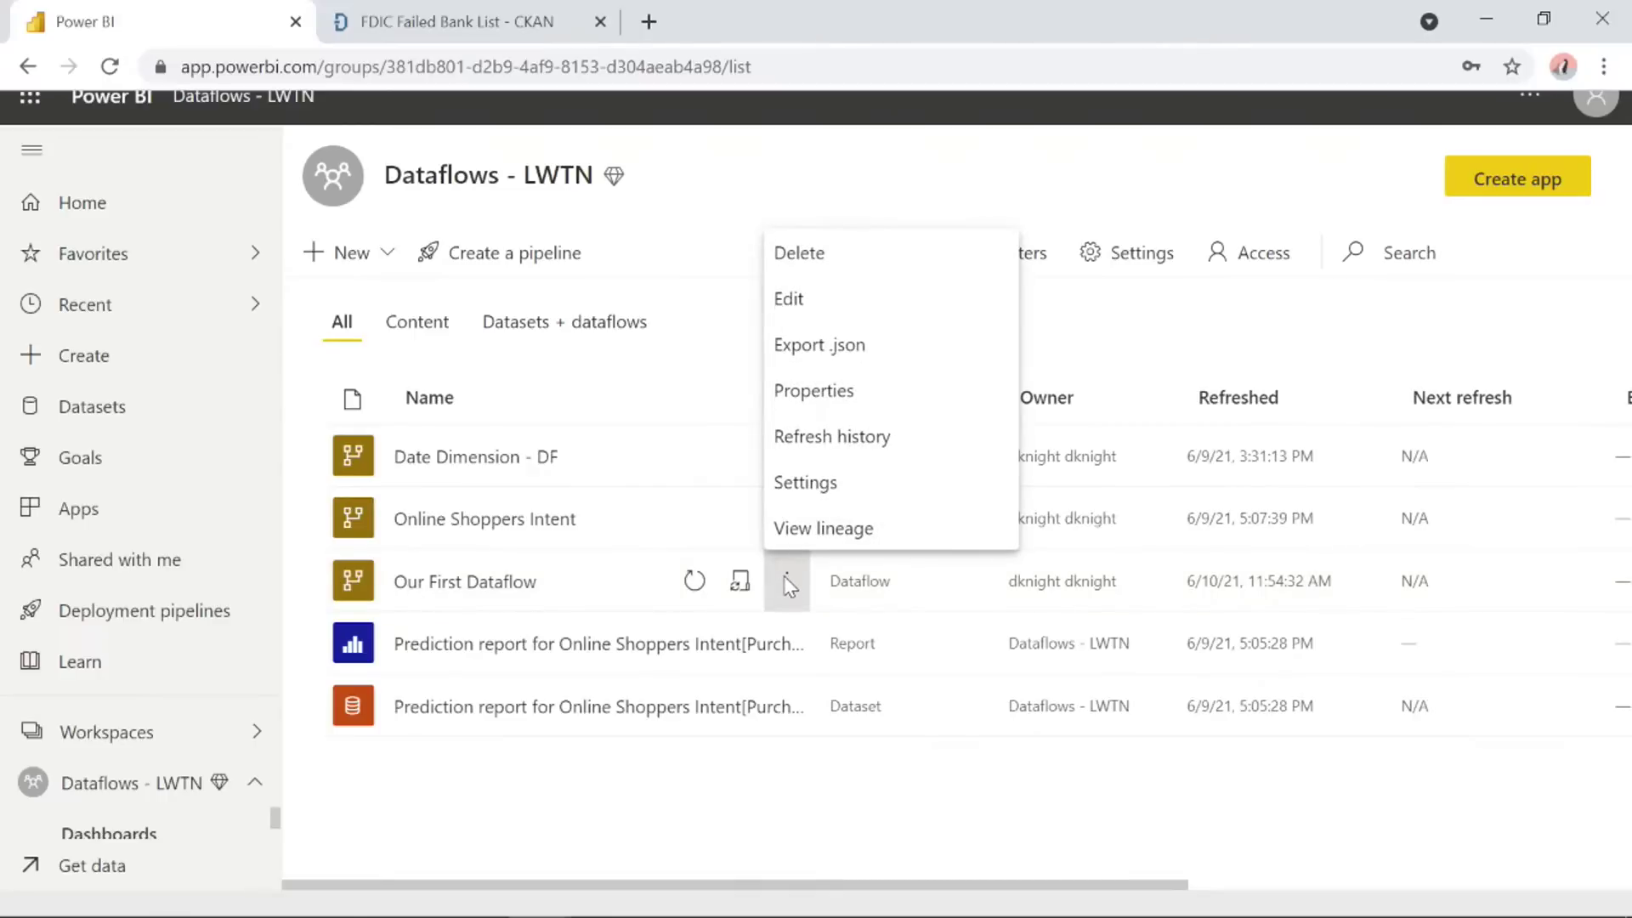
{"action": "left_click", "coordinate": [797, 318]}
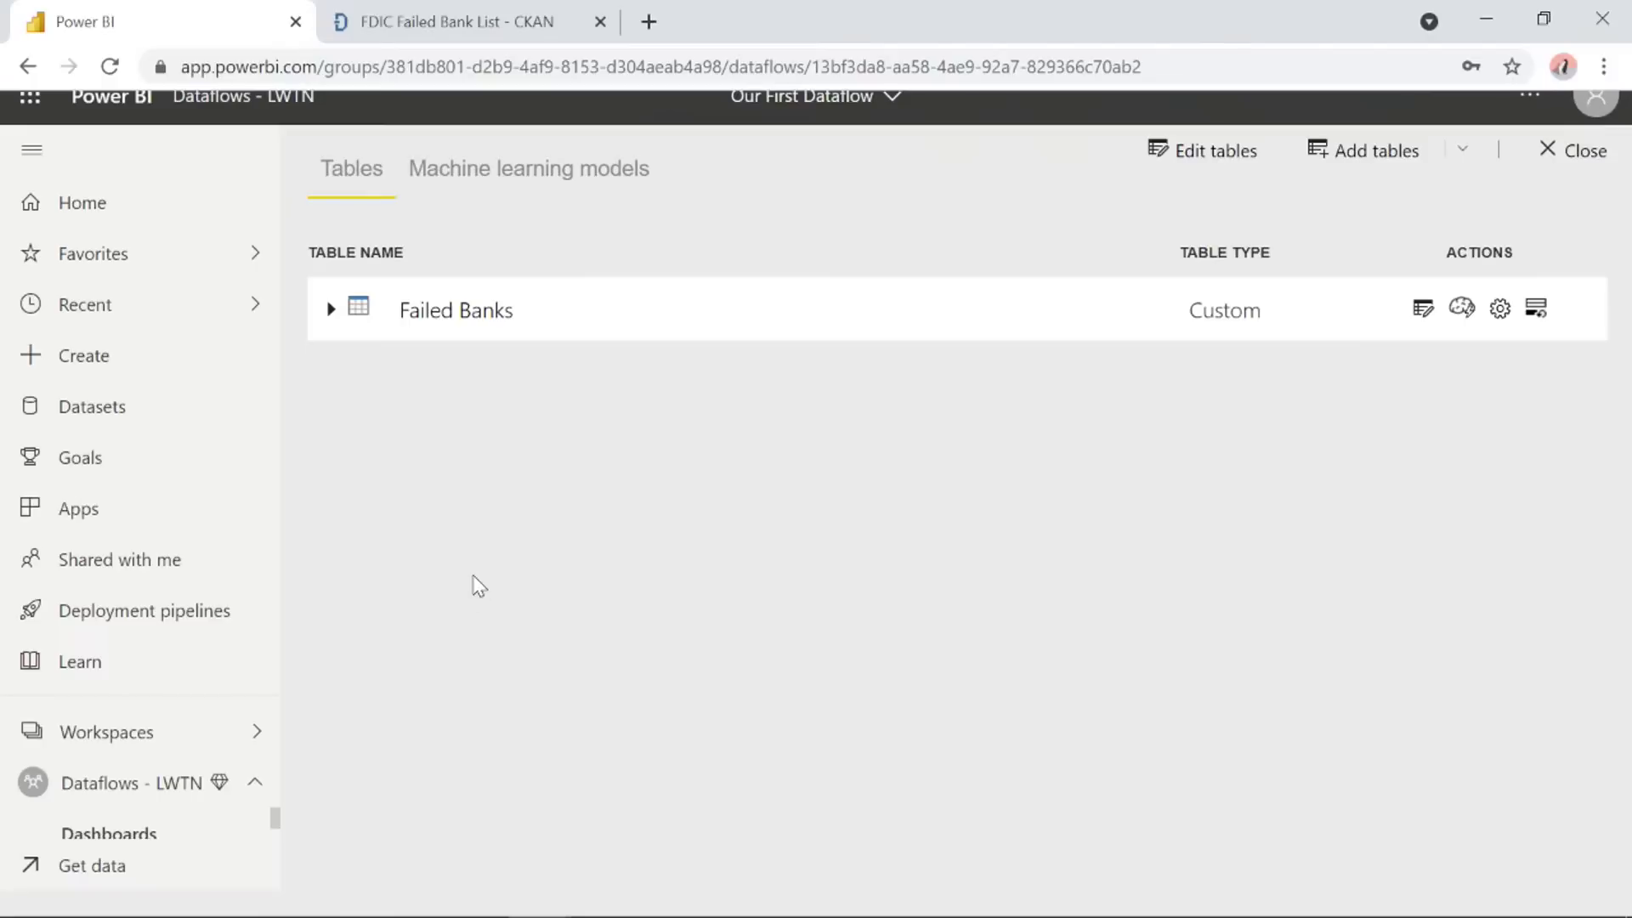
{"action": "left_click", "coordinate": [451, 315]}
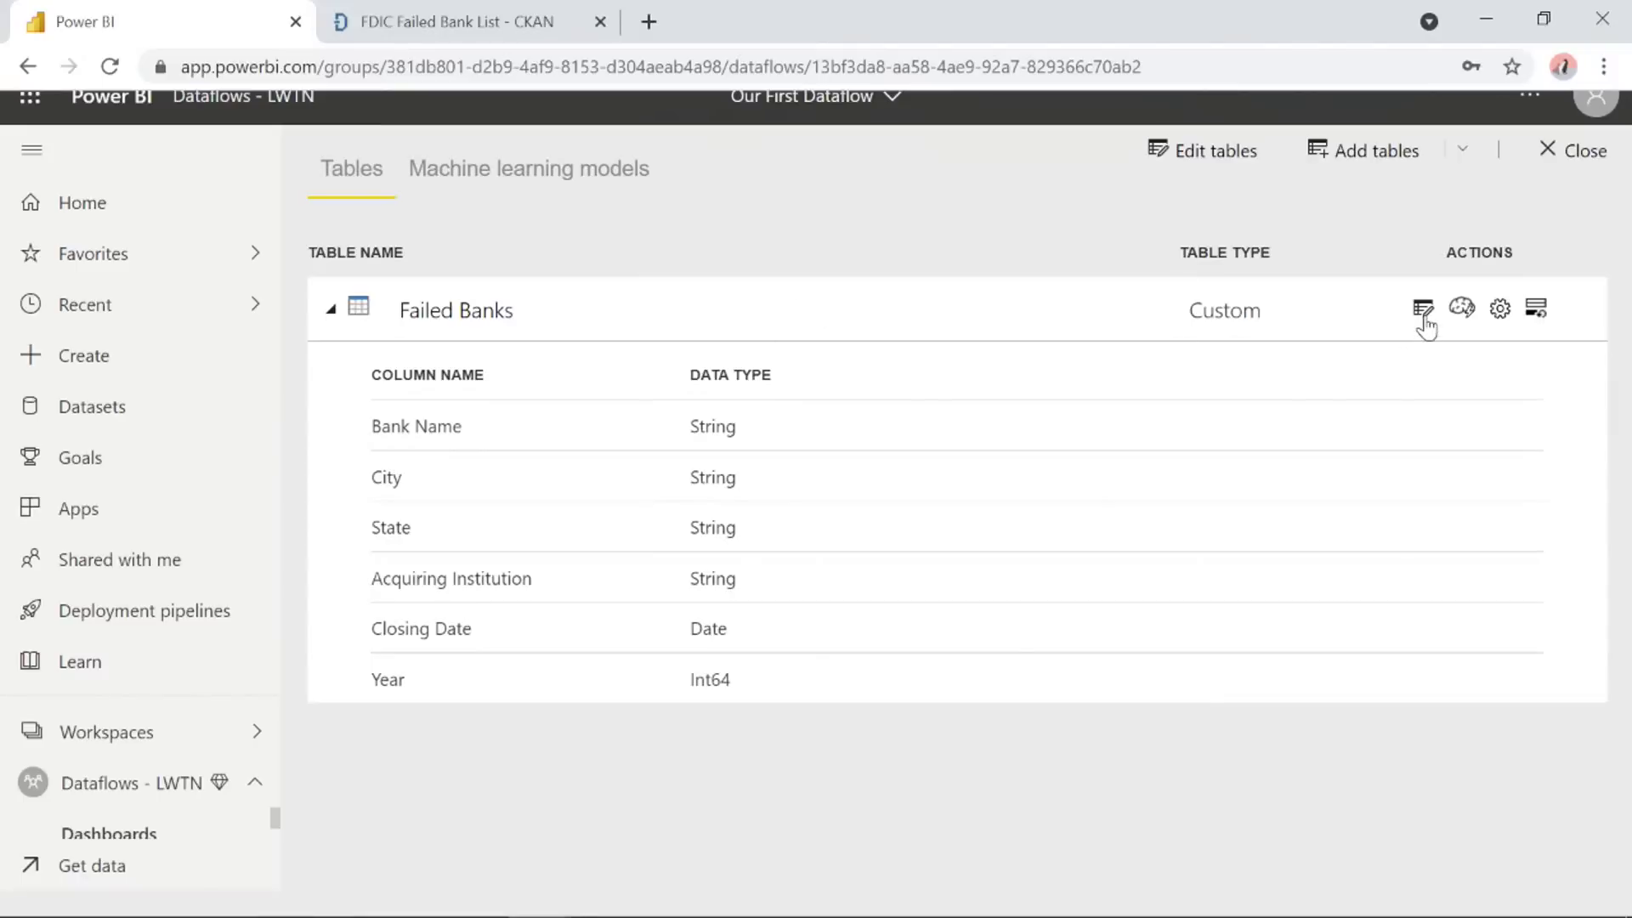
{"action": "left_click", "coordinate": [1424, 316]}
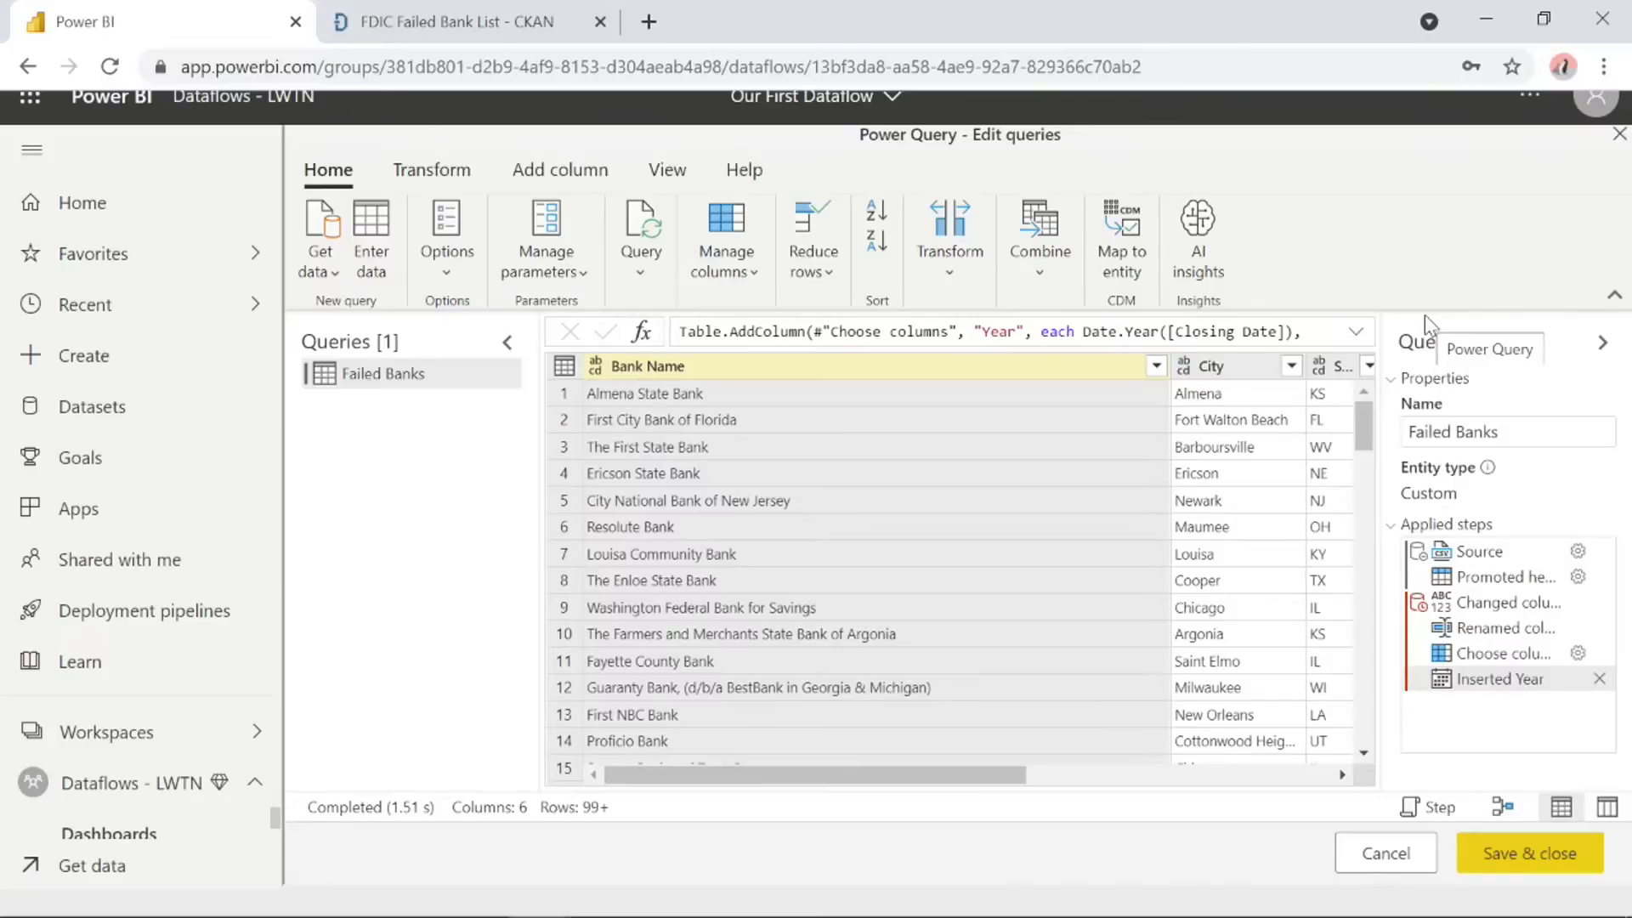
{"action": "left_click", "coordinate": [1395, 860]}
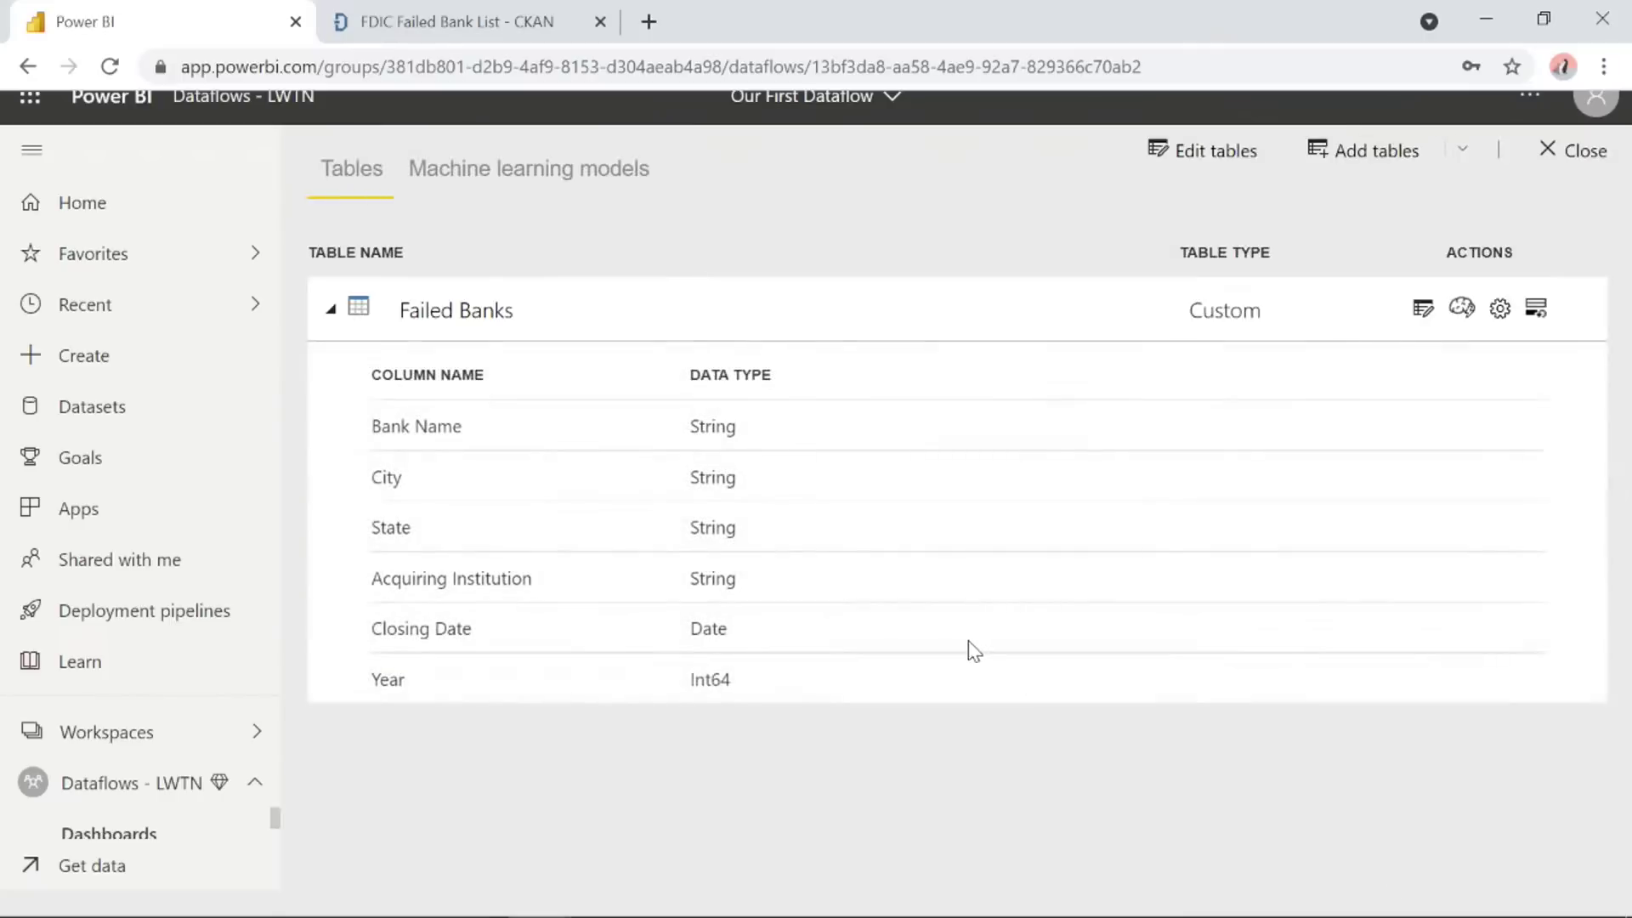
{"action": "left_click", "coordinate": [331, 309]}
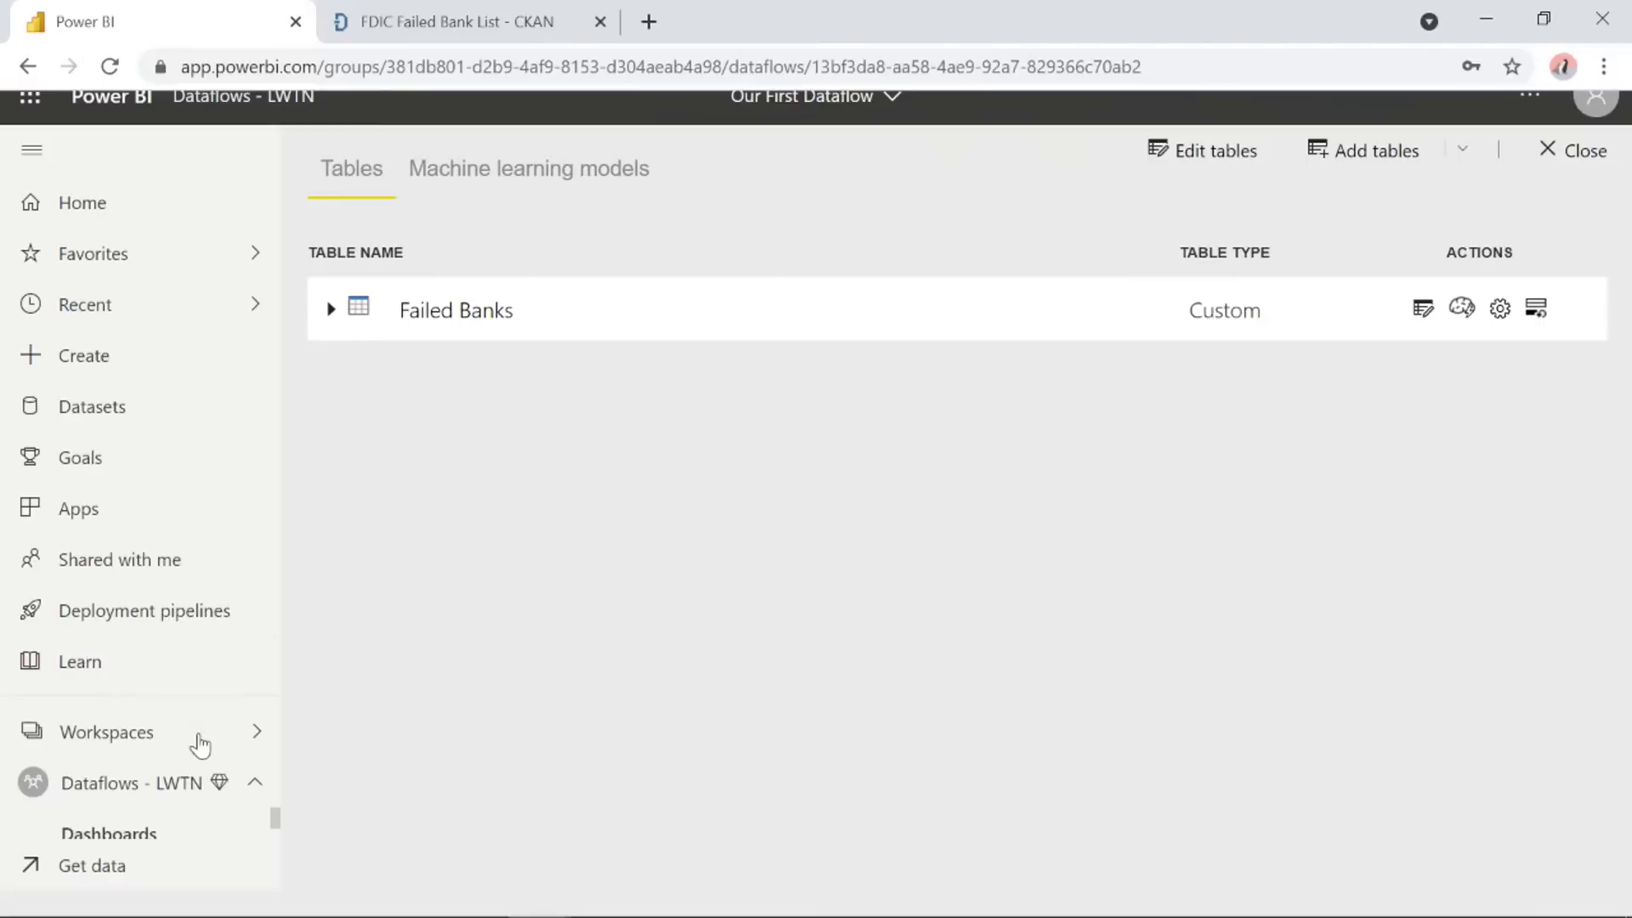
{"action": "left_click", "coordinate": [196, 779]}
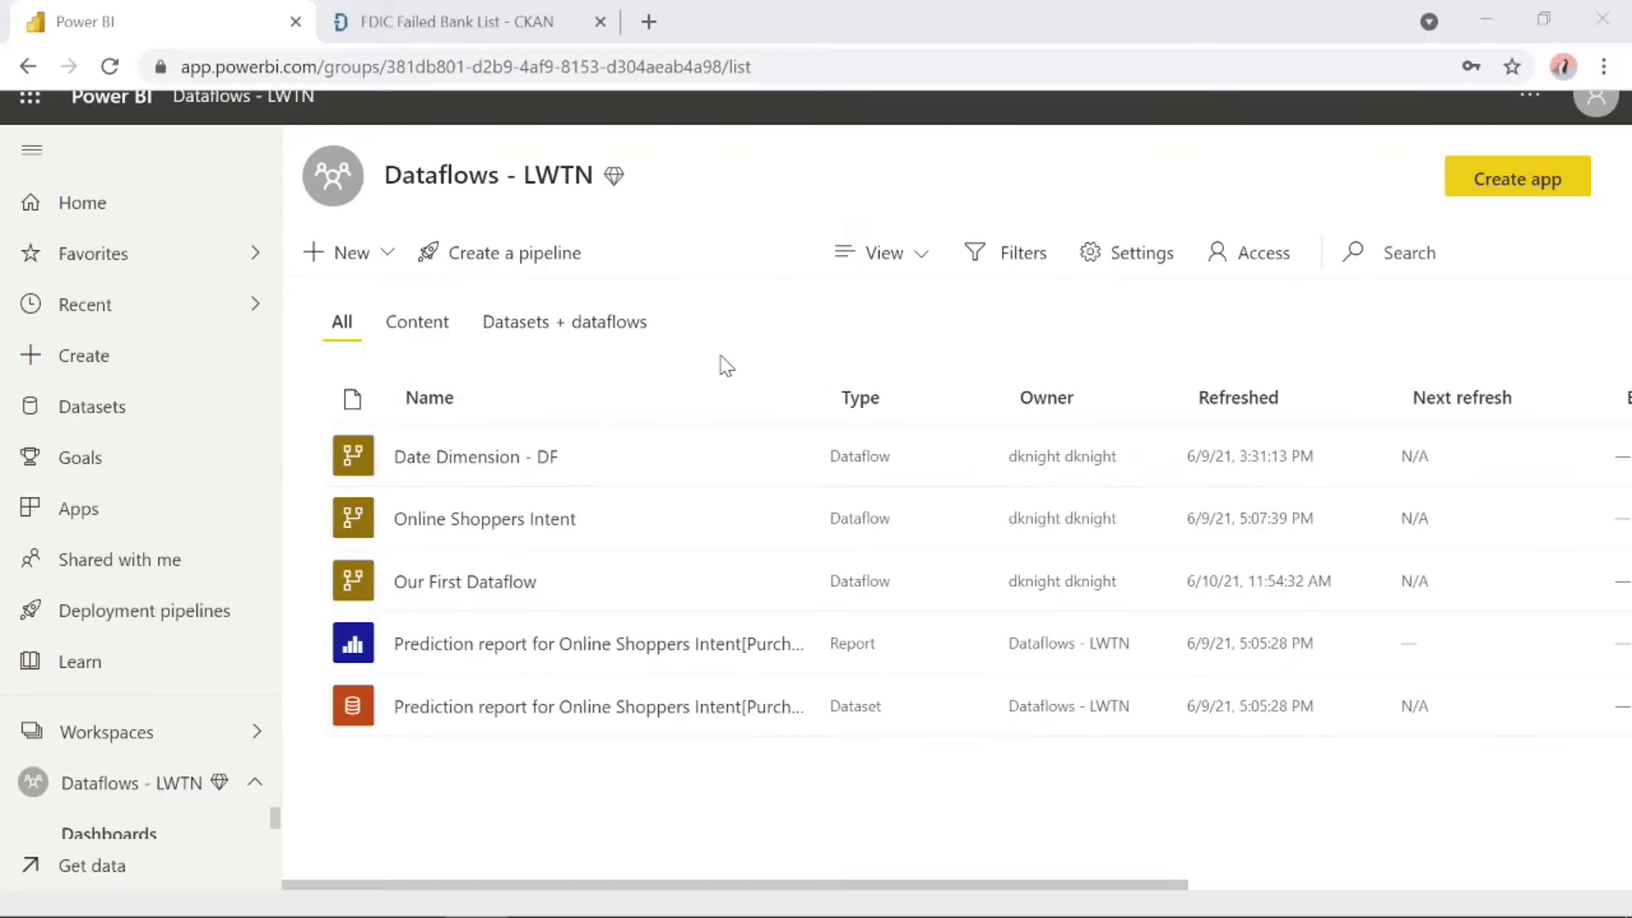
Start a new dataflow in the Dataflows - LWTN workspace that links tables from other dataflows.
{"action": "left_click", "coordinate": [769, 337]}
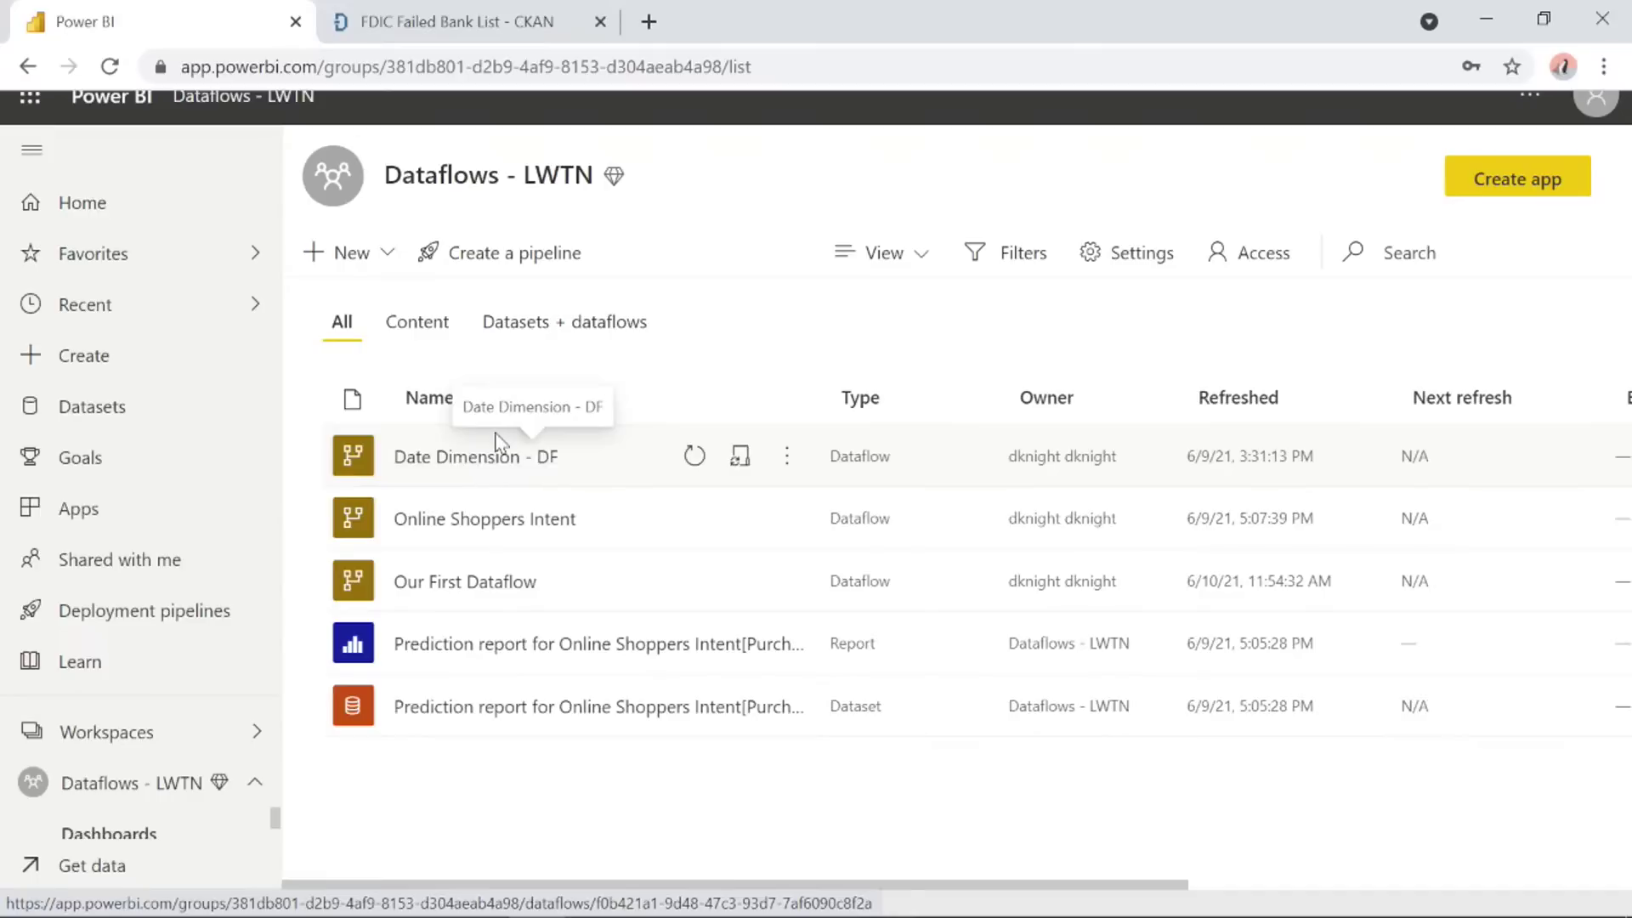
{"action": "left_click", "coordinate": [384, 258]}
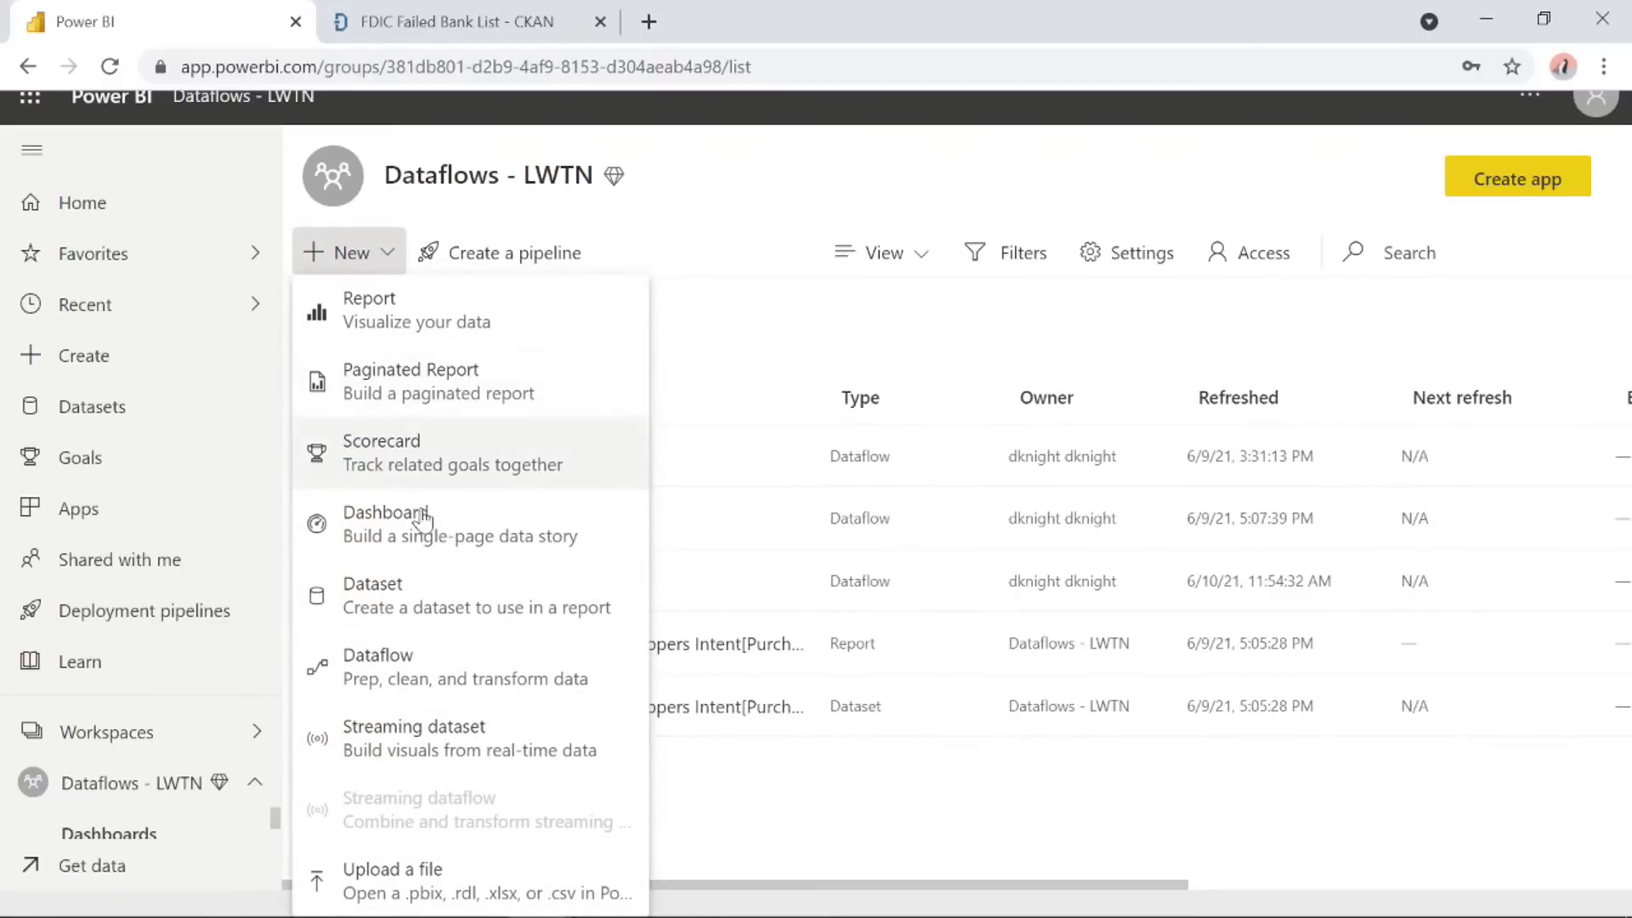
{"action": "left_click", "coordinate": [479, 689]}
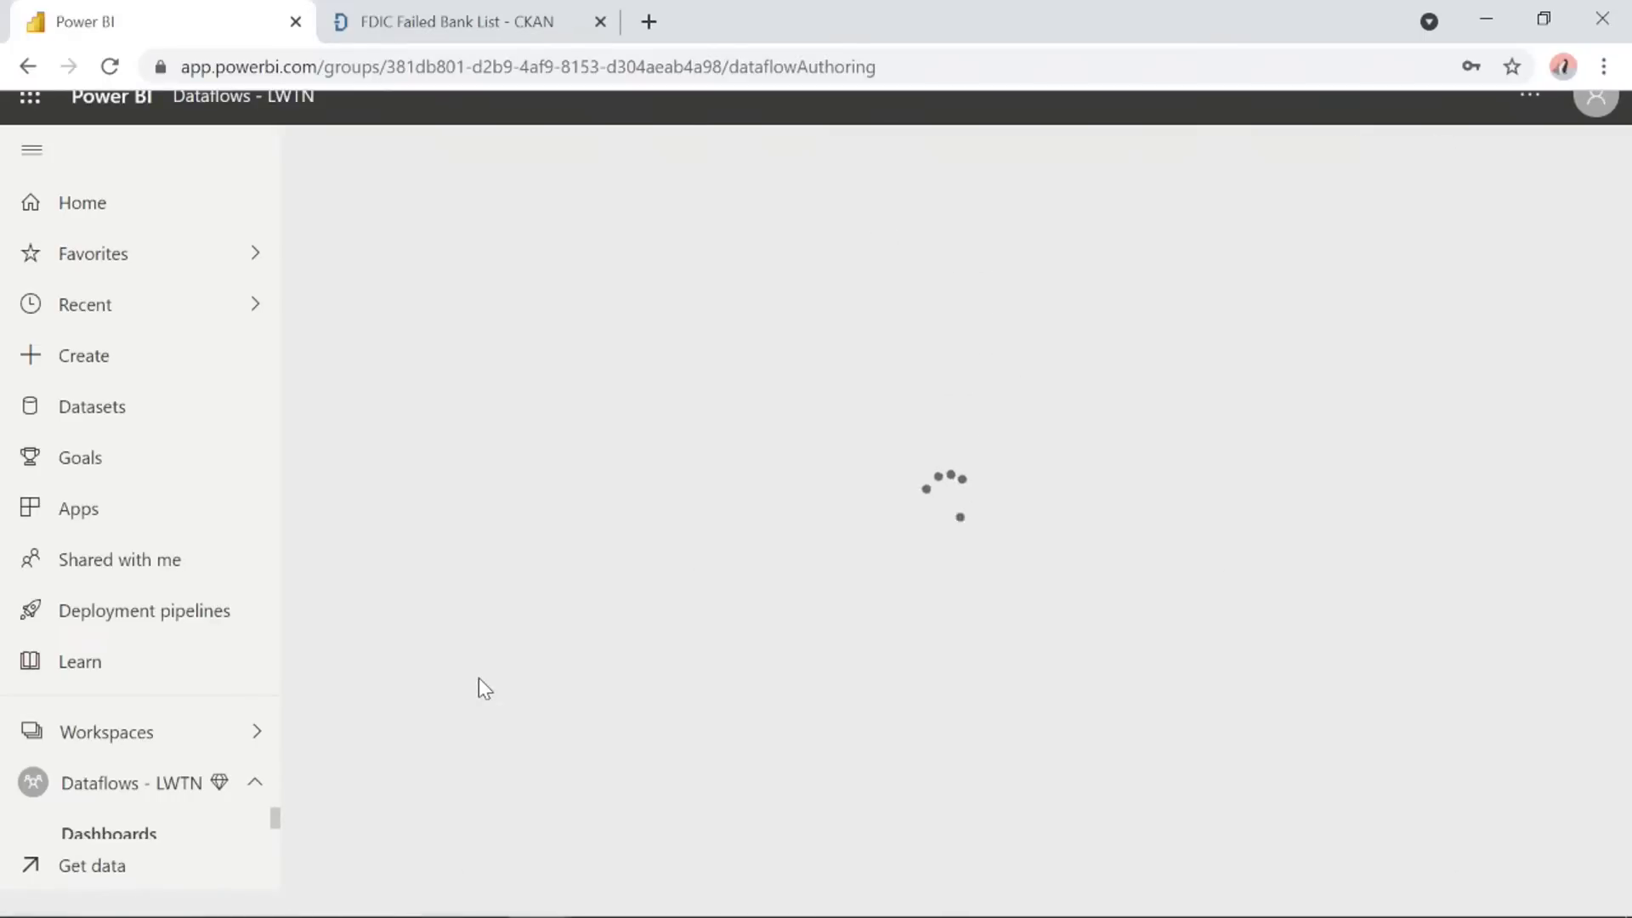
{"action": "scroll", "coordinate": [481, 671], "scroll_direction": "down", "scroll_amount": 1}
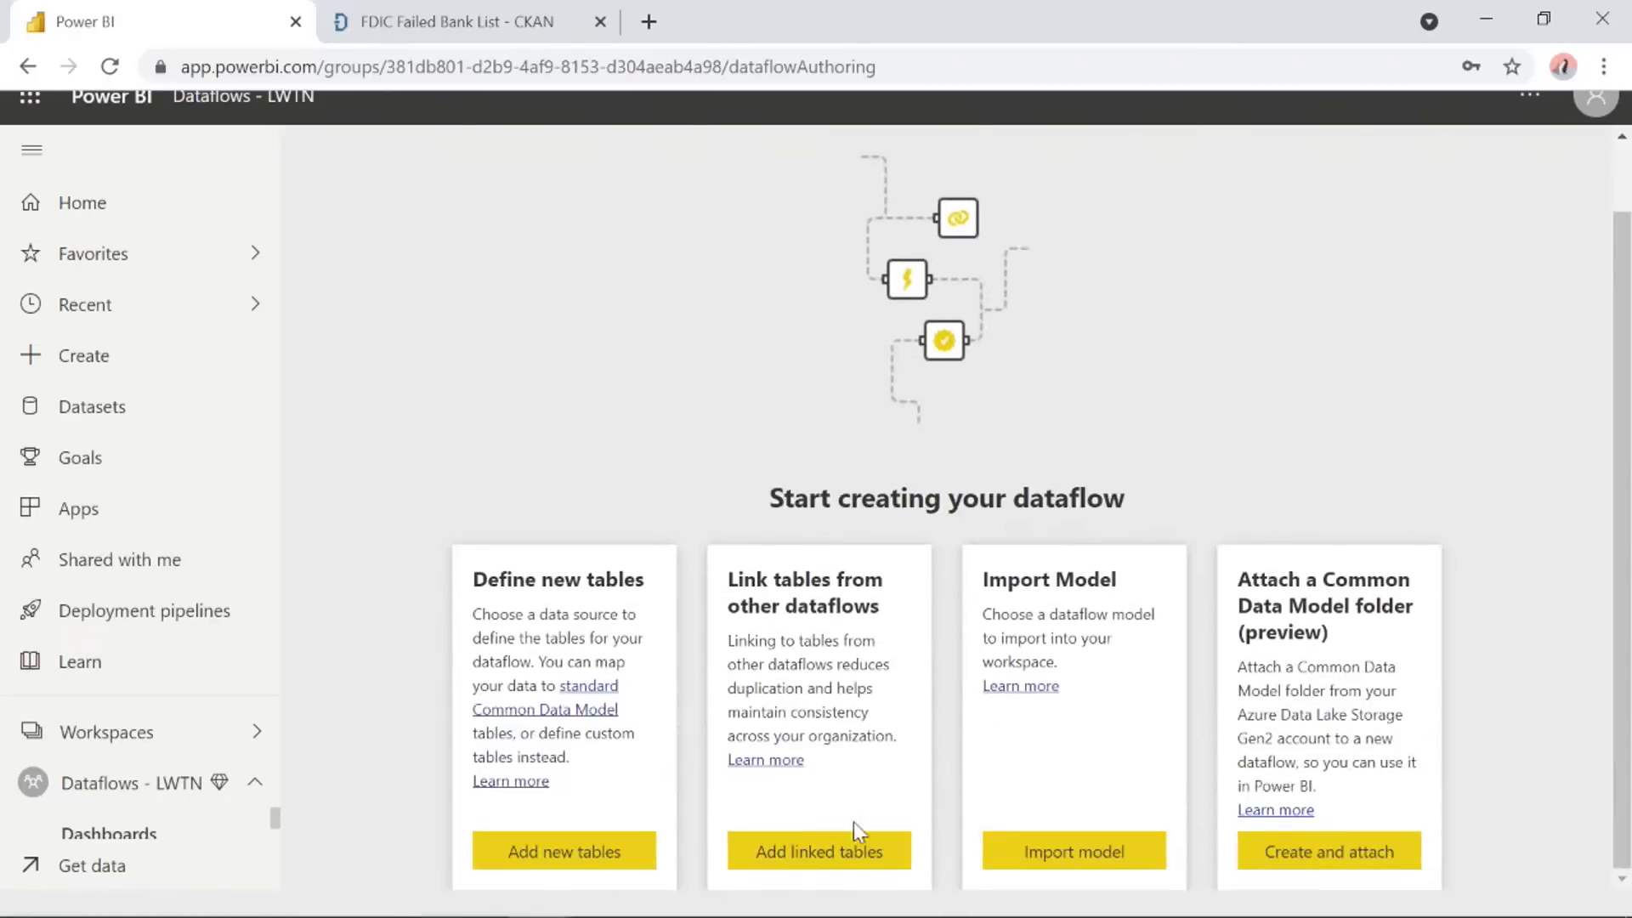
{"action": "left_click", "coordinate": [866, 860]}
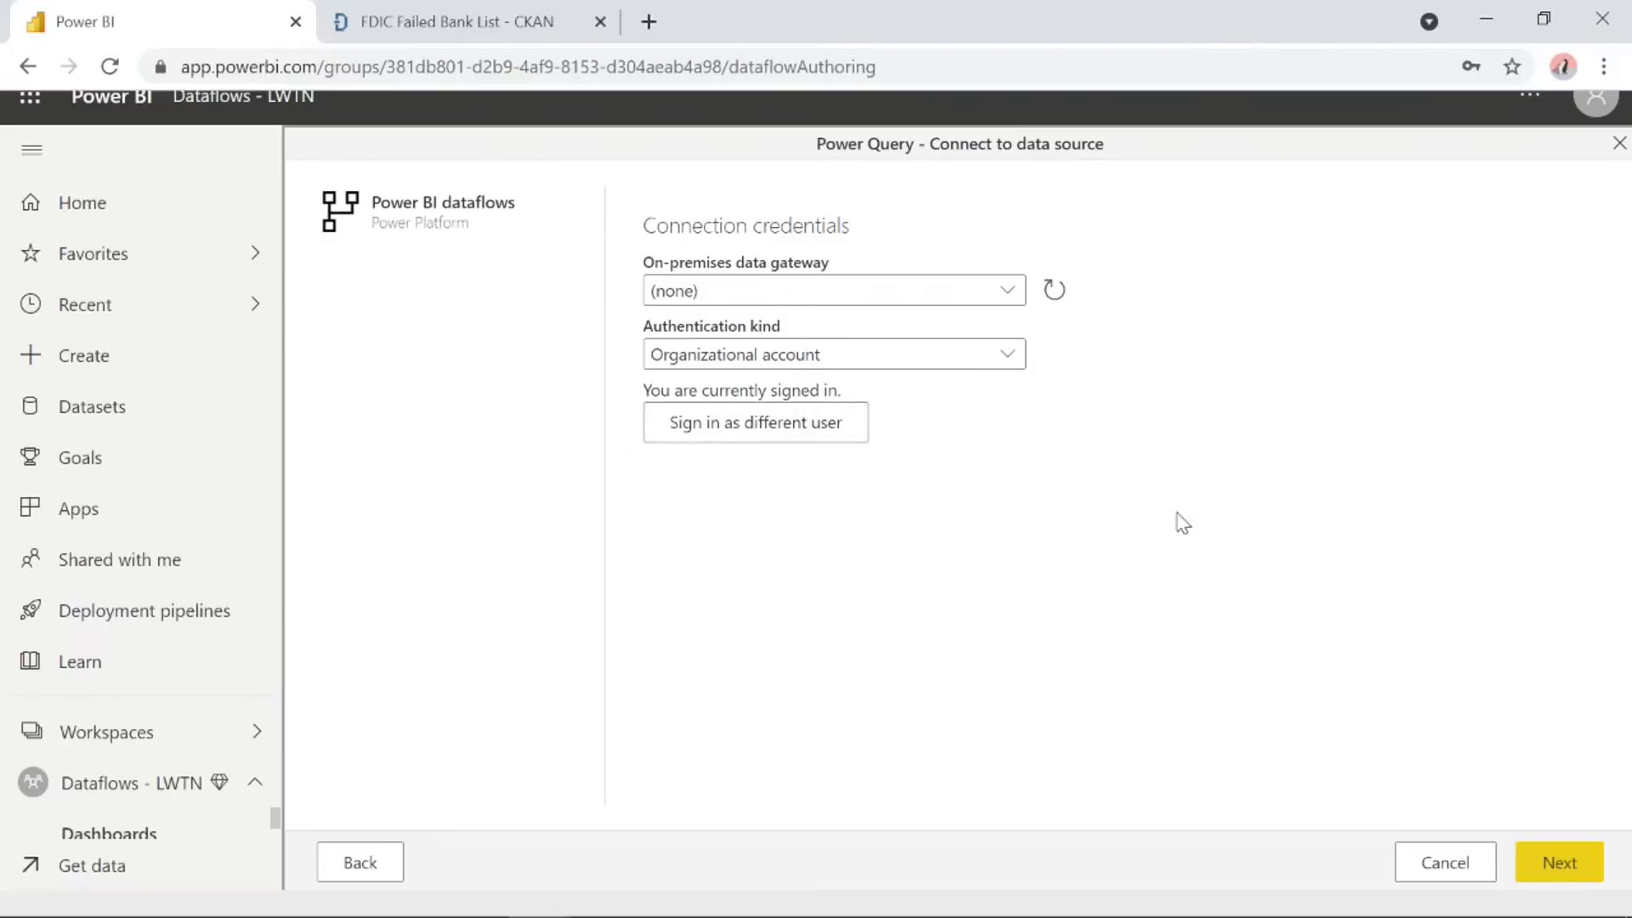
Sign in again to the Power BI dataflows connection with the organizational account and continue to the data selection.
{"action": "left_click", "coordinate": [714, 425]}
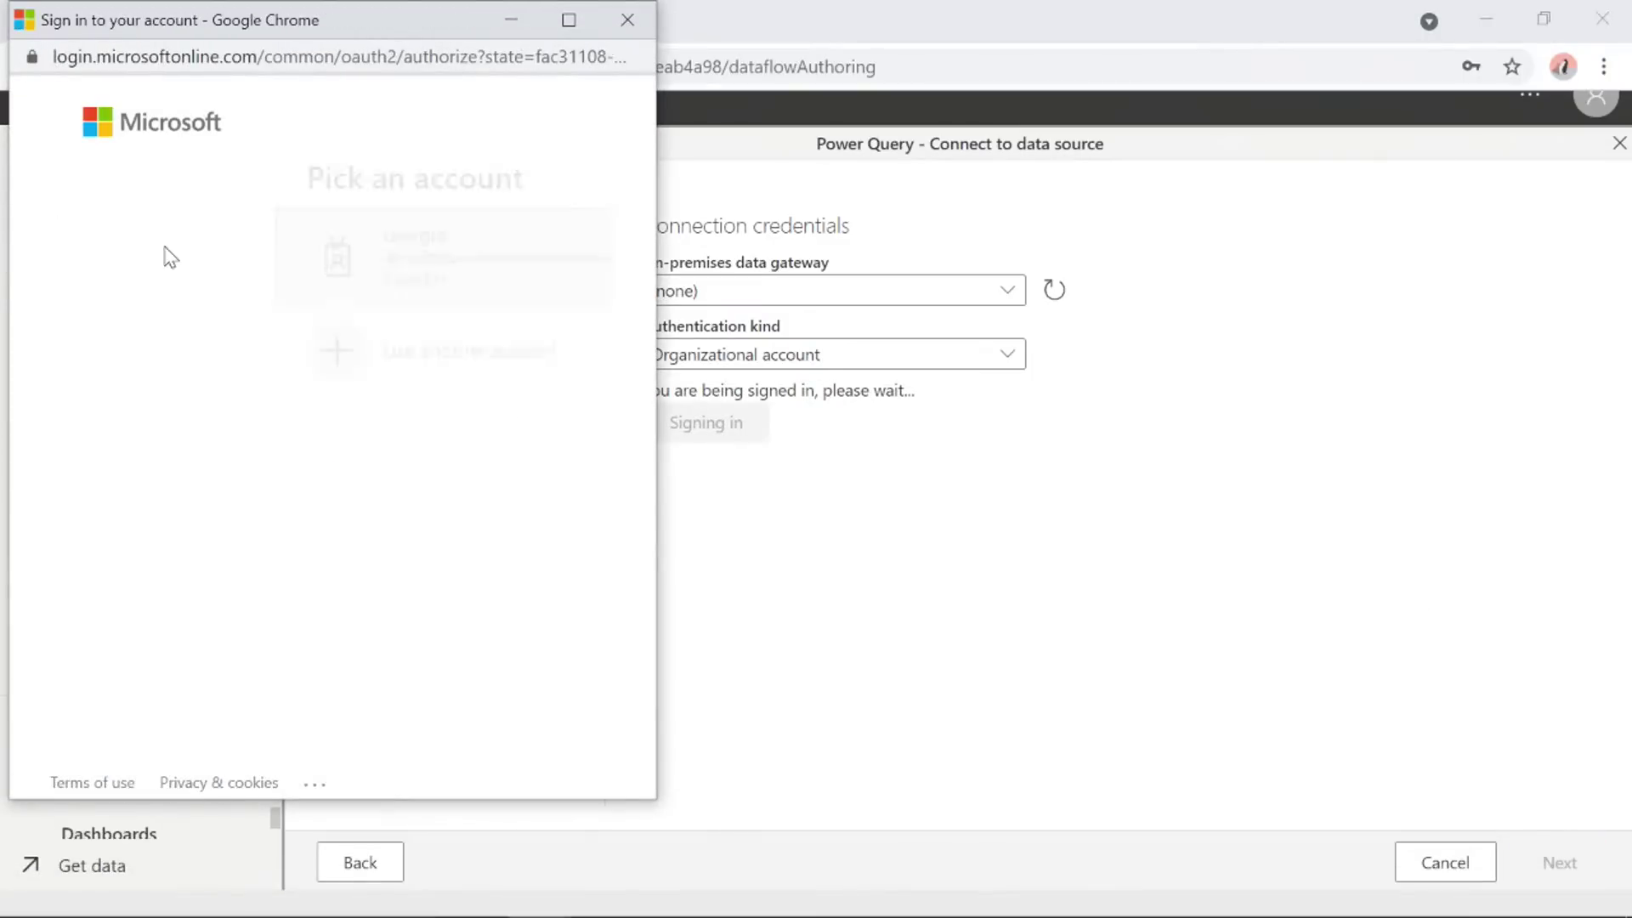
{"action": "left_click", "coordinate": [201, 265]}
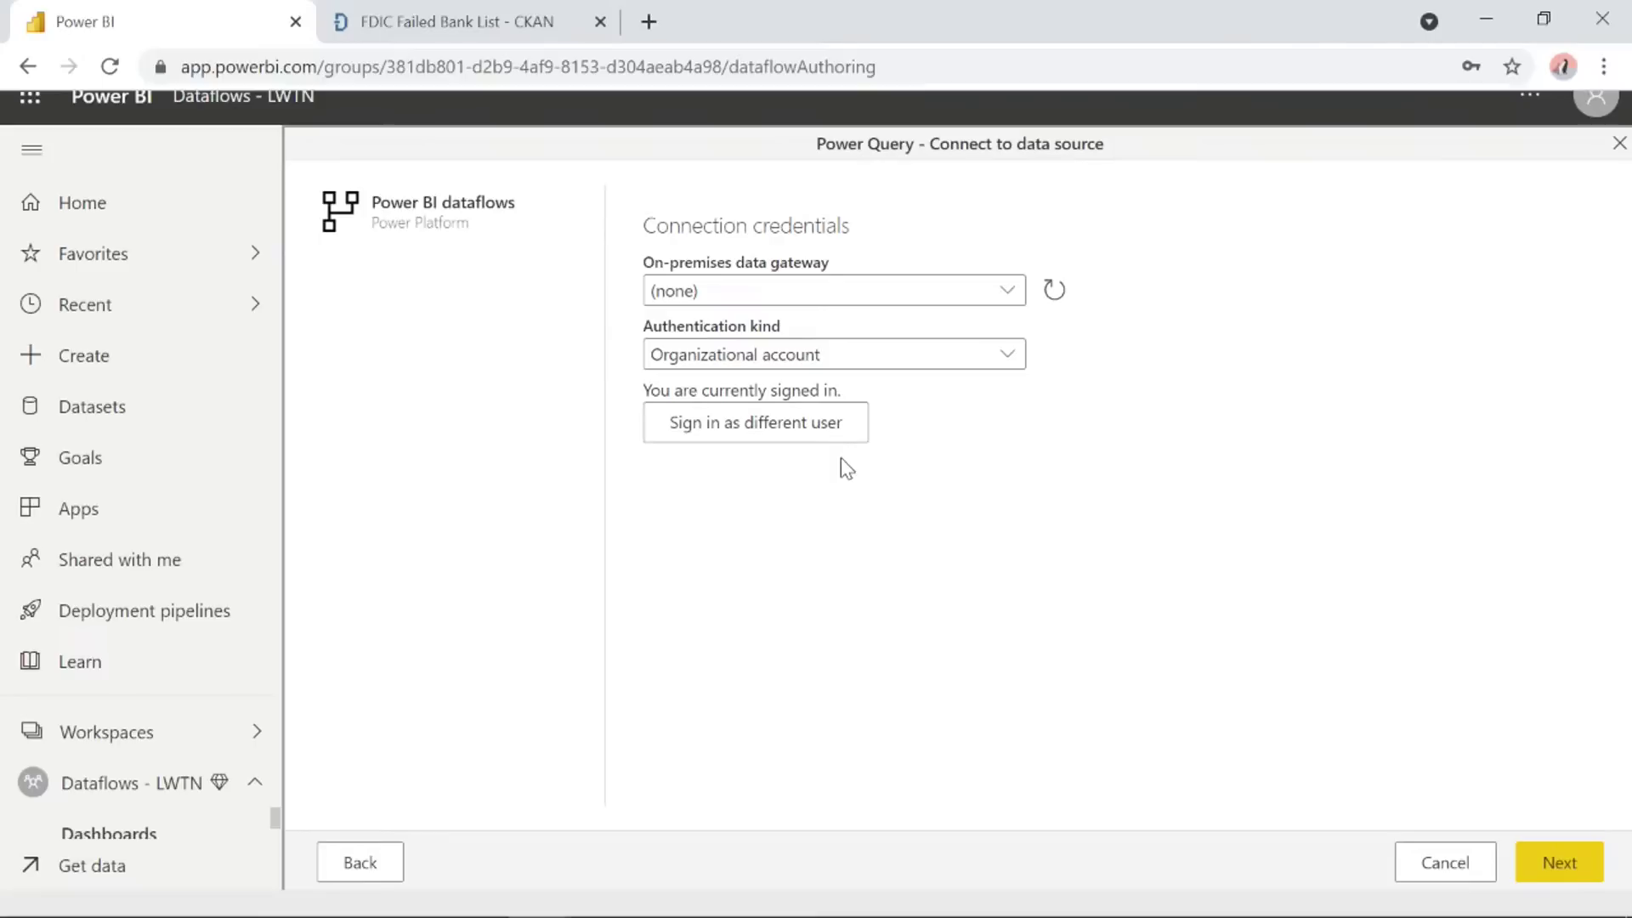
{"action": "left_click", "coordinate": [1537, 866]}
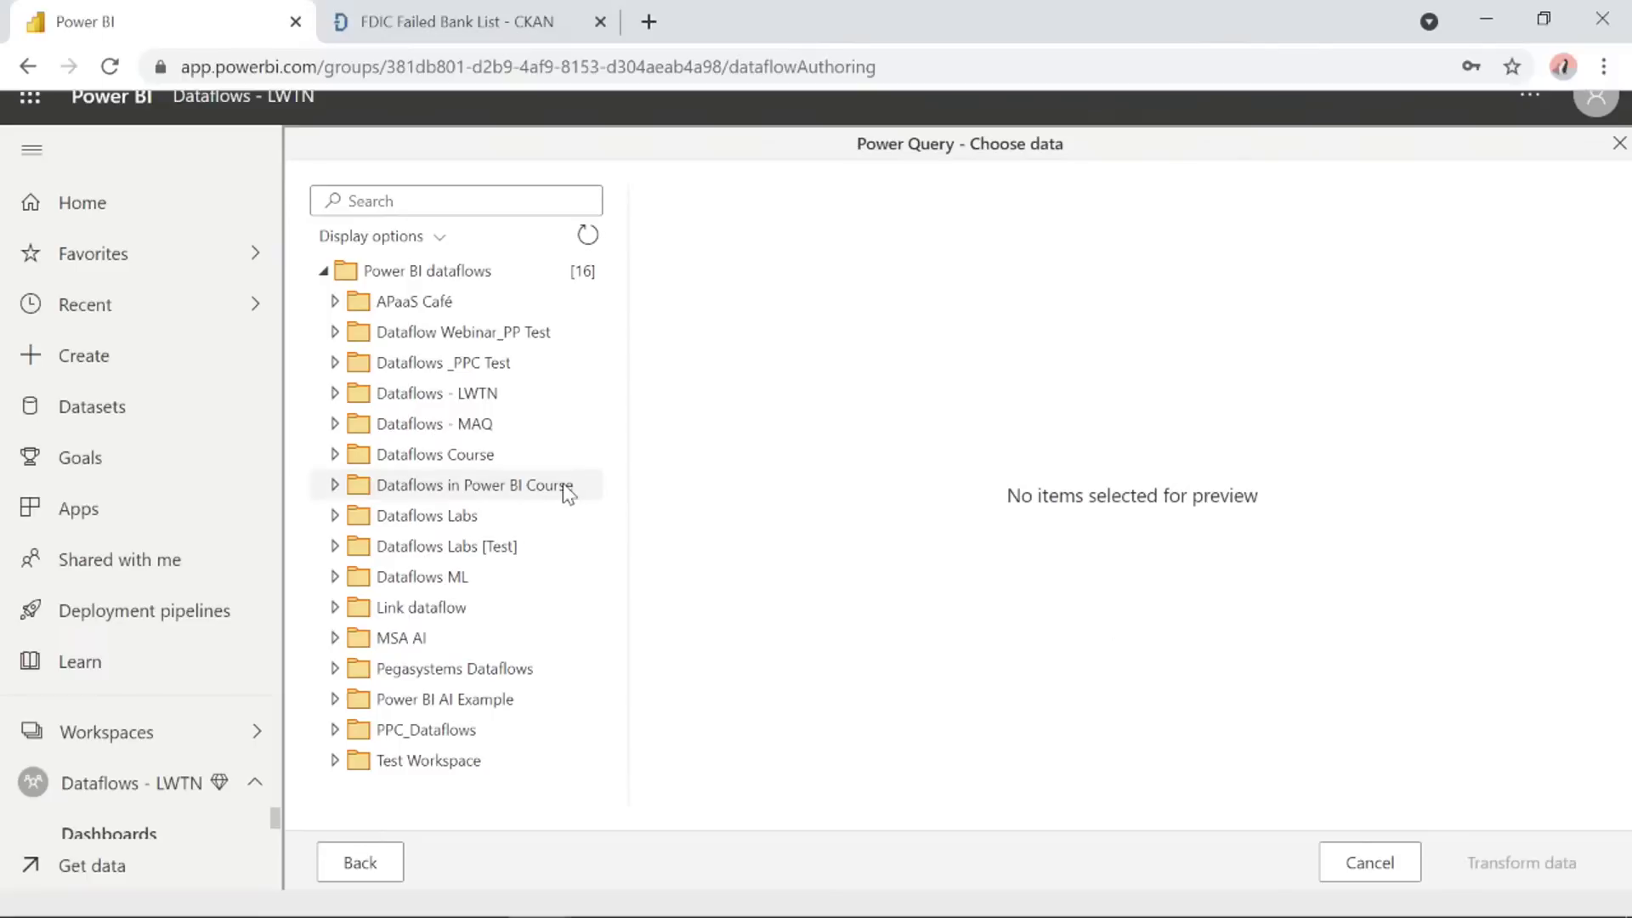
Bring in the DimDate table from the Date Dimension - DF dataflow of the Dataflows - LWTN workspace as a linked table.
{"action": "left_click", "coordinate": [335, 393]}
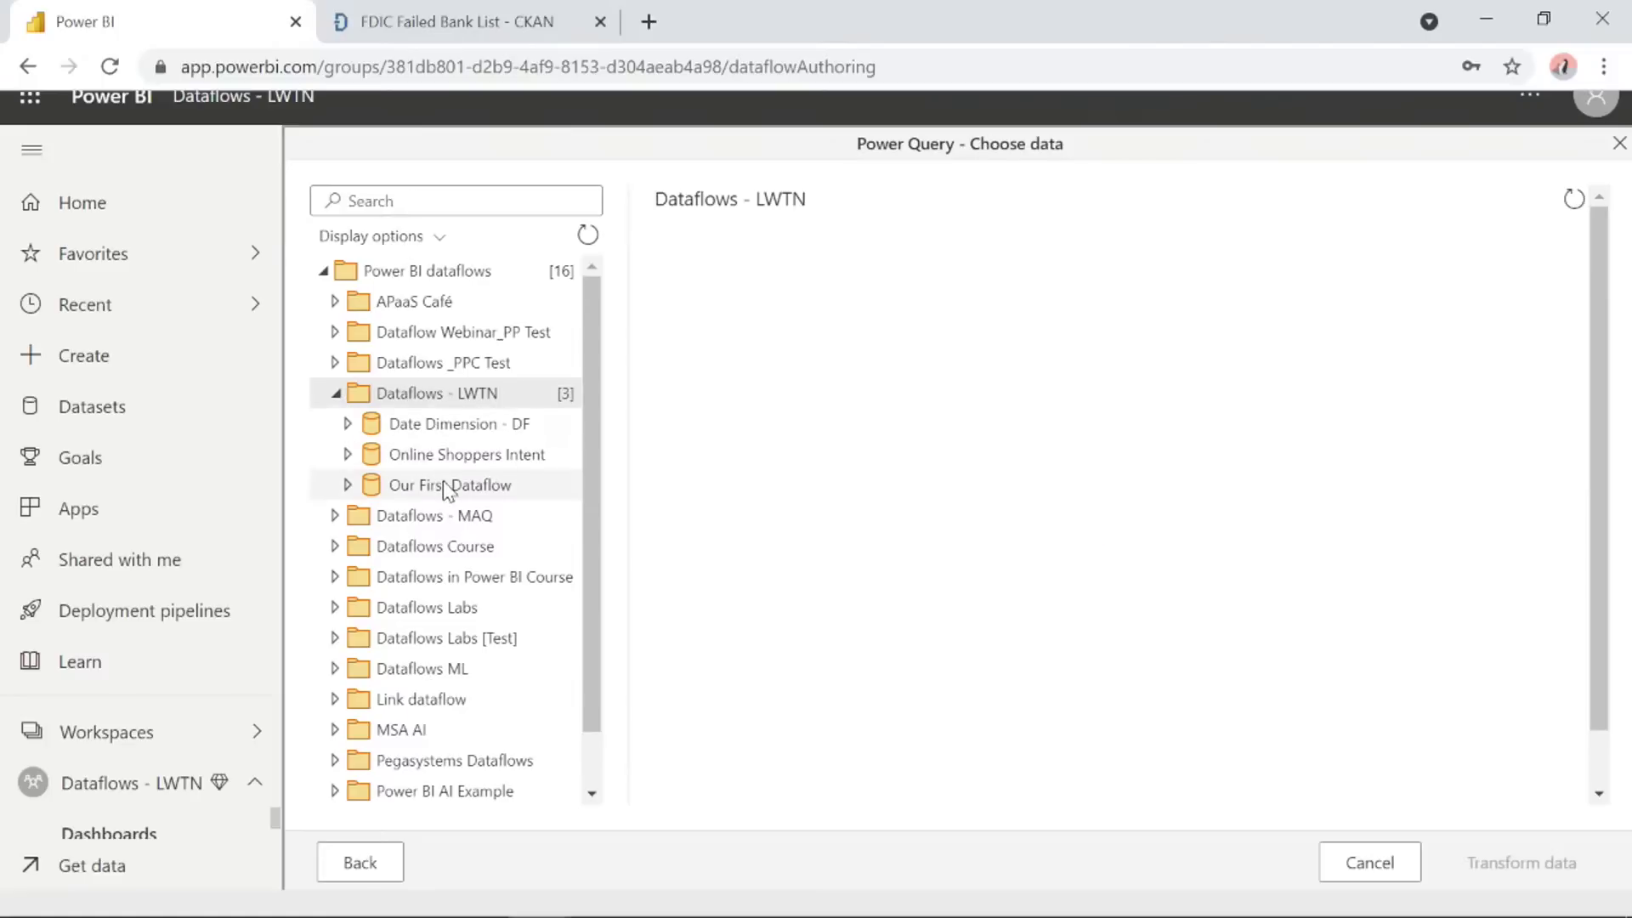
{"action": "left_click", "coordinate": [348, 483]}
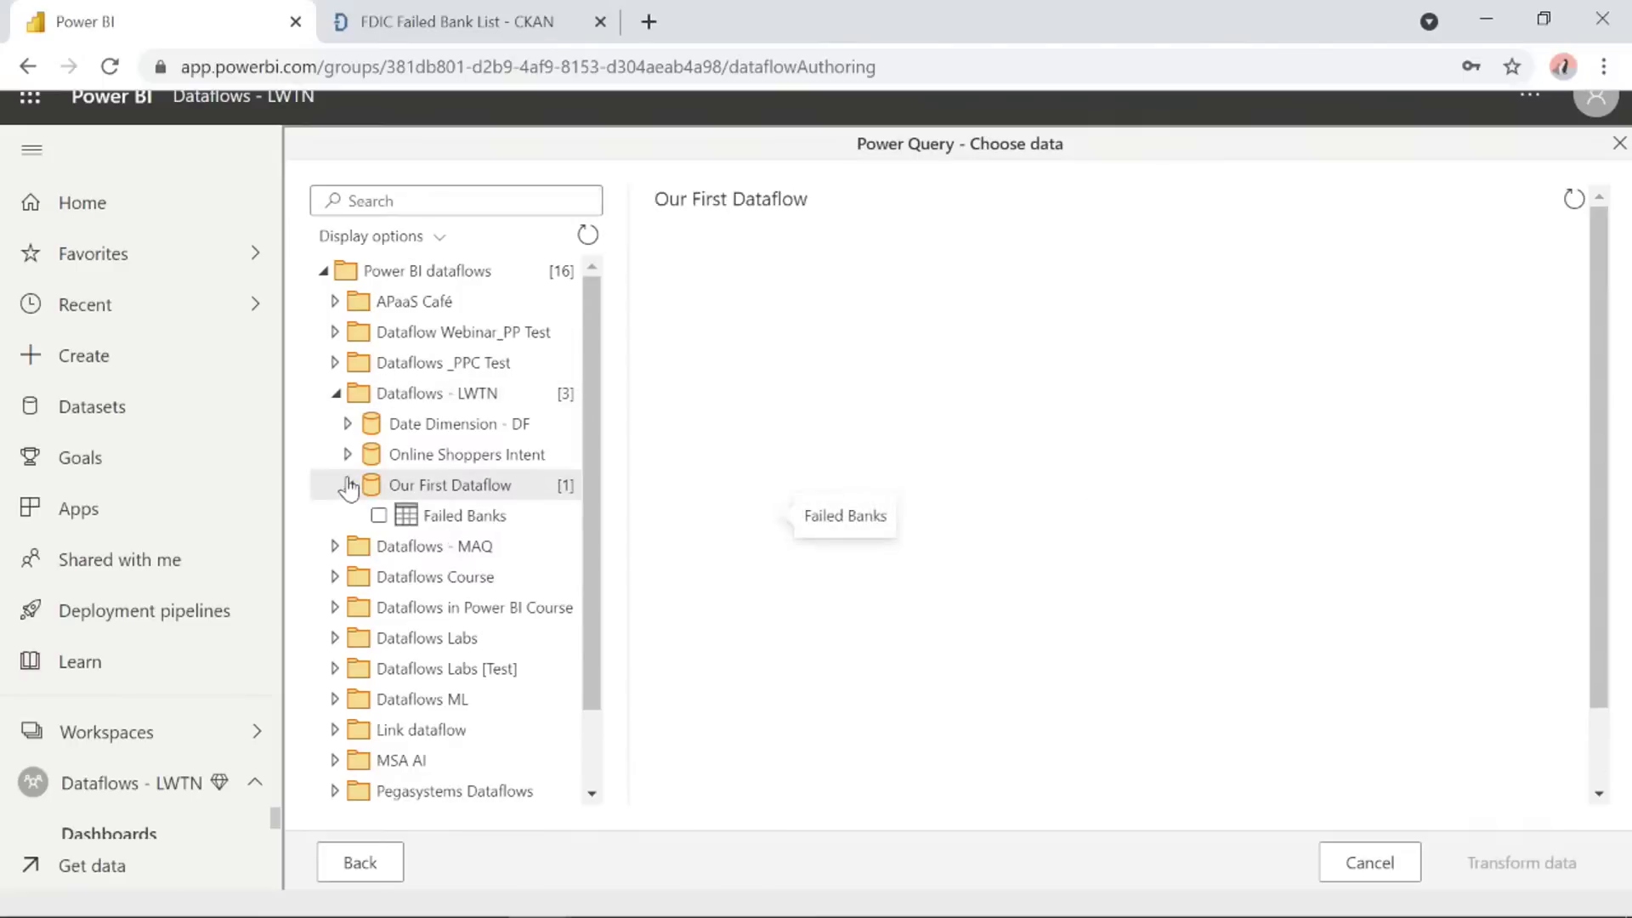
{"action": "left_click", "coordinate": [349, 486]}
{"action": "left_click", "coordinate": [350, 425]}
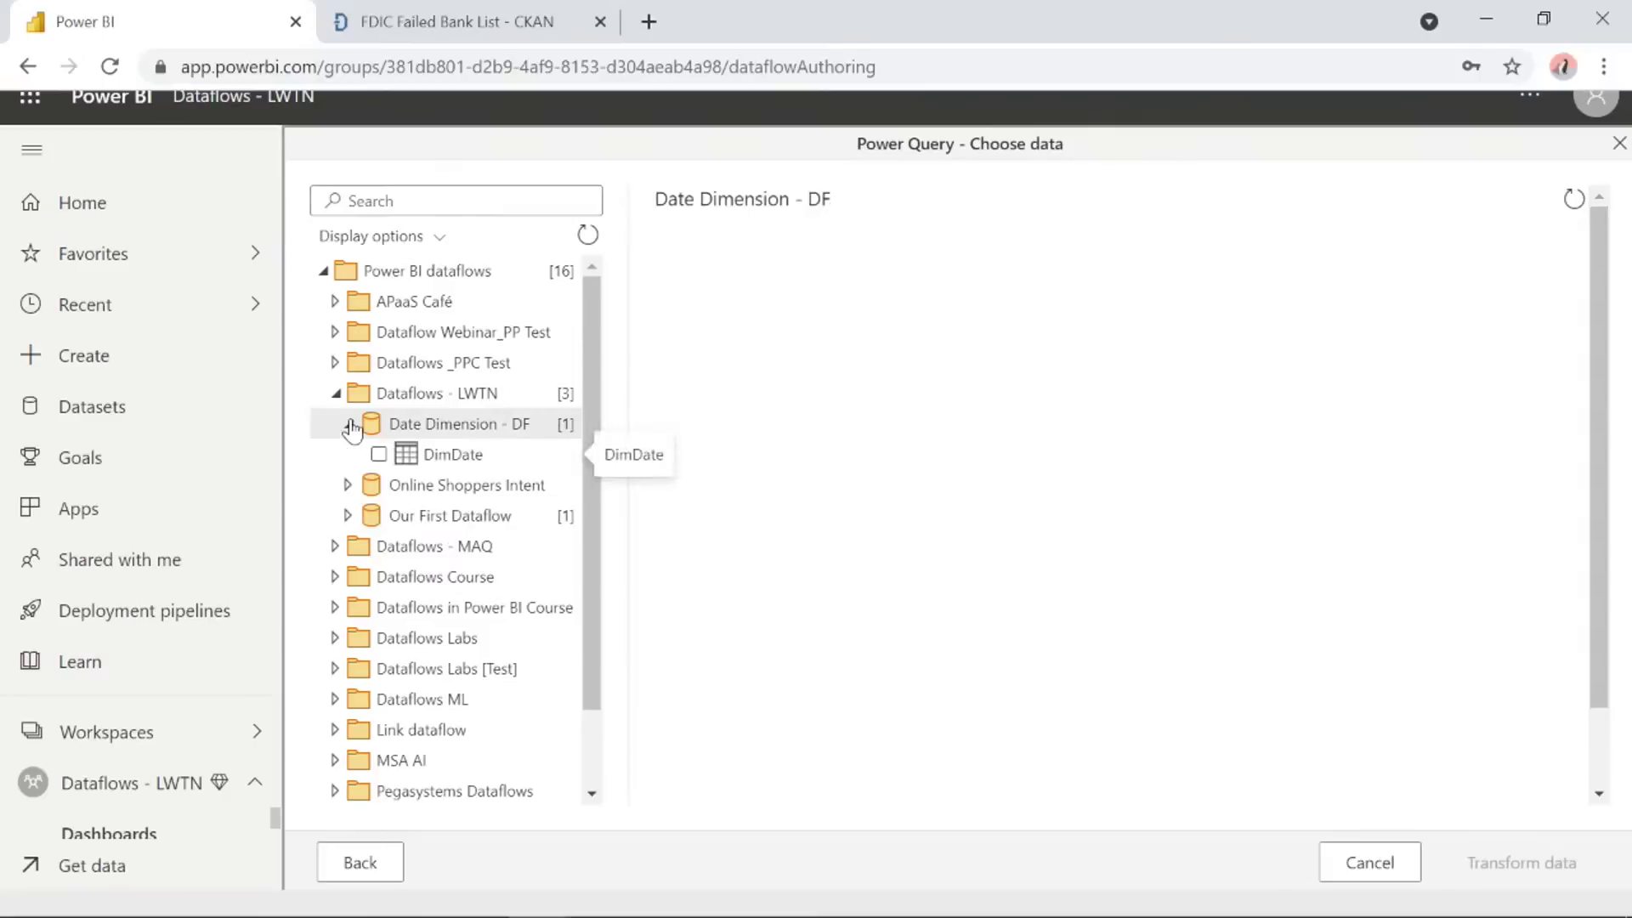
{"action": "left_click", "coordinate": [379, 454]}
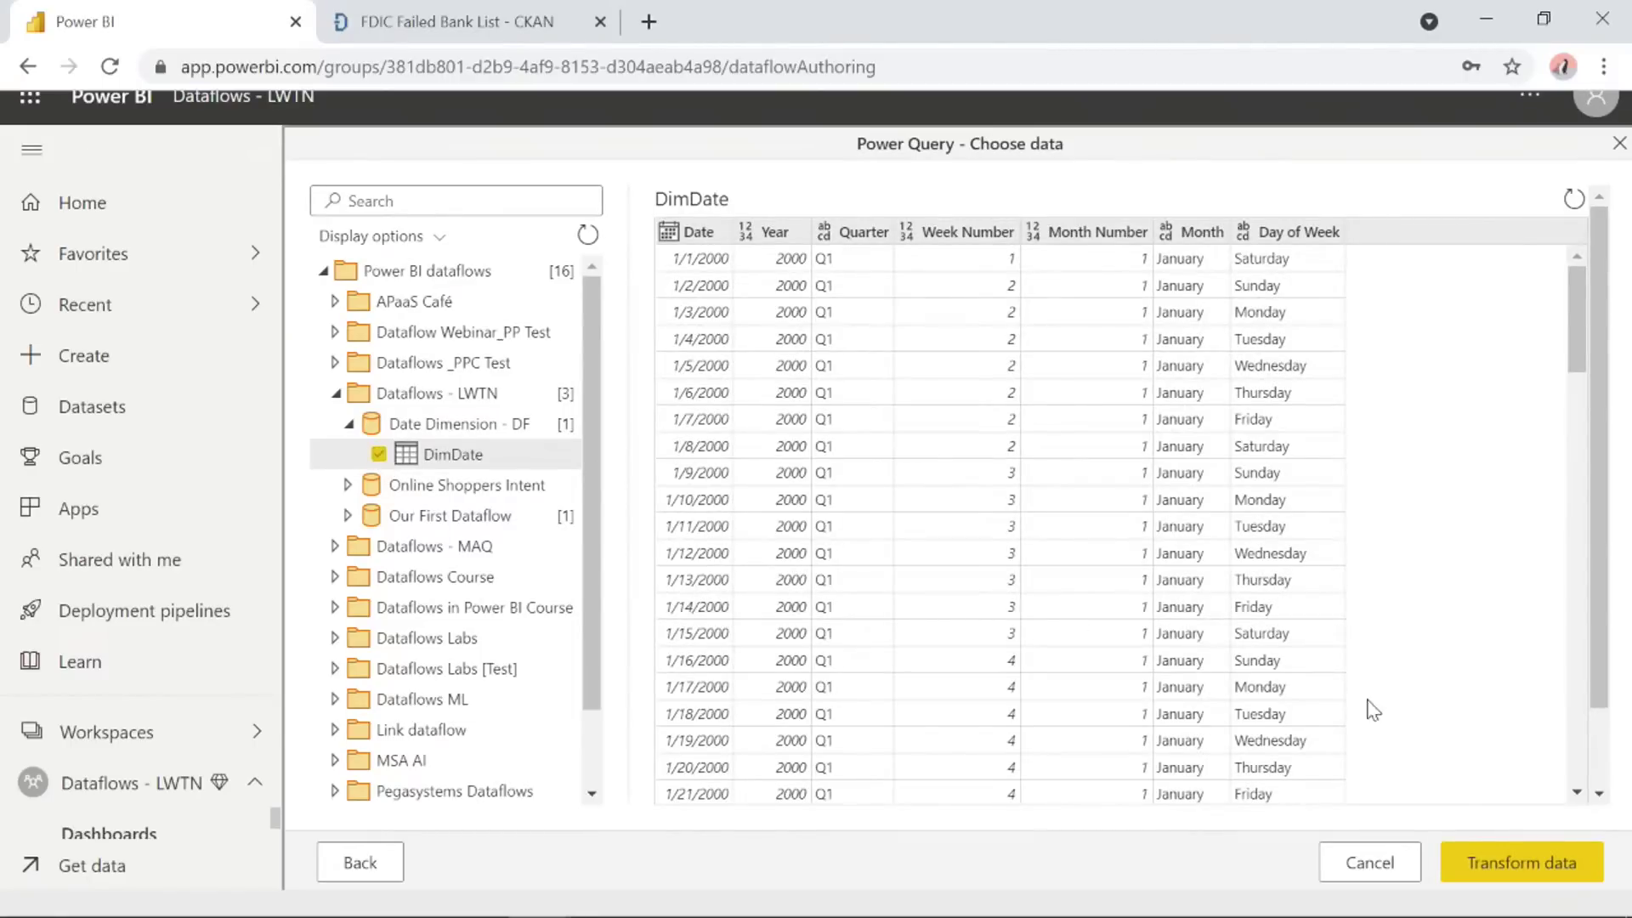
{"action": "left_click", "coordinate": [1507, 864]}
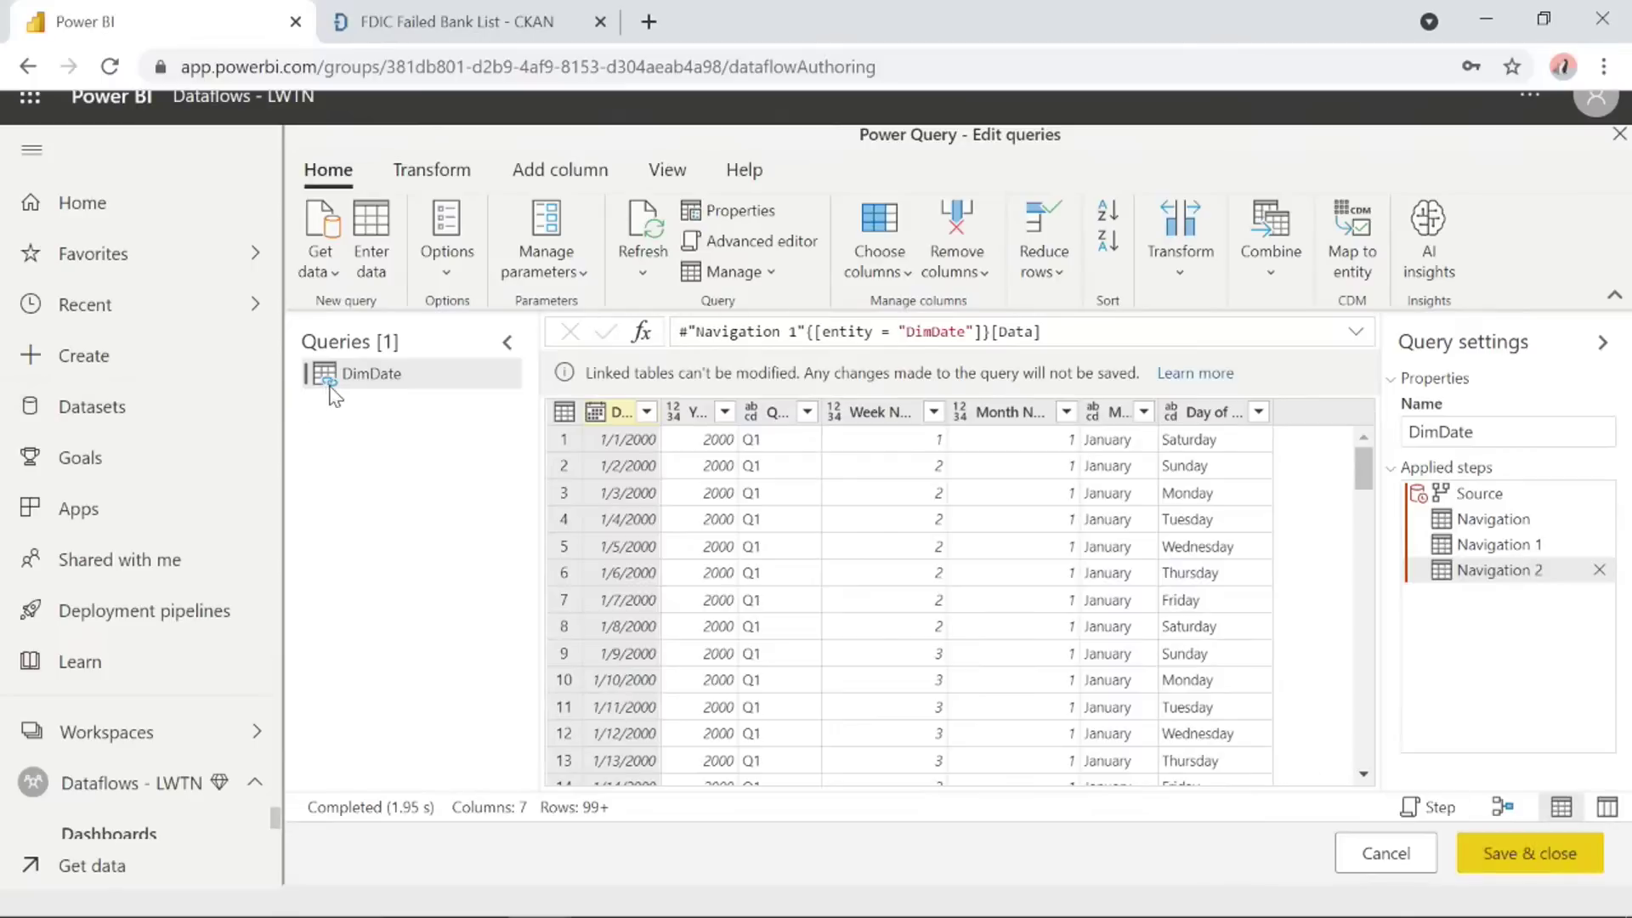
Get data from an additional source for this dataflow, choosing Azure SQL database from the Azure category.
{"action": "mouse_move", "coordinate": [331, 394]}
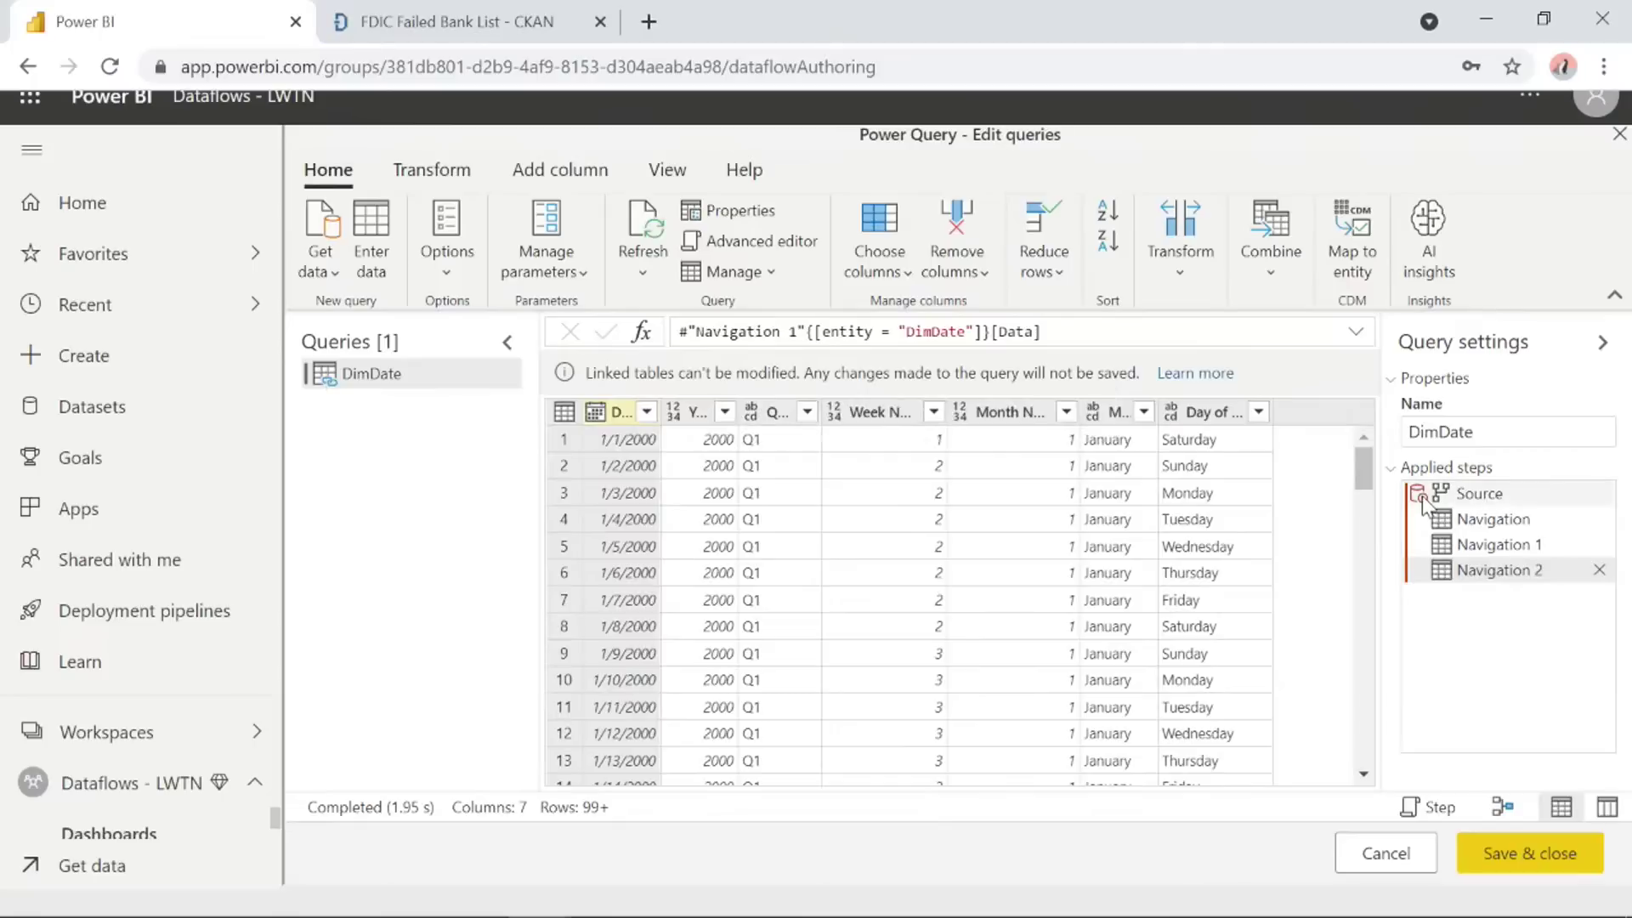
{"action": "mouse_move", "coordinate": [1423, 502]}
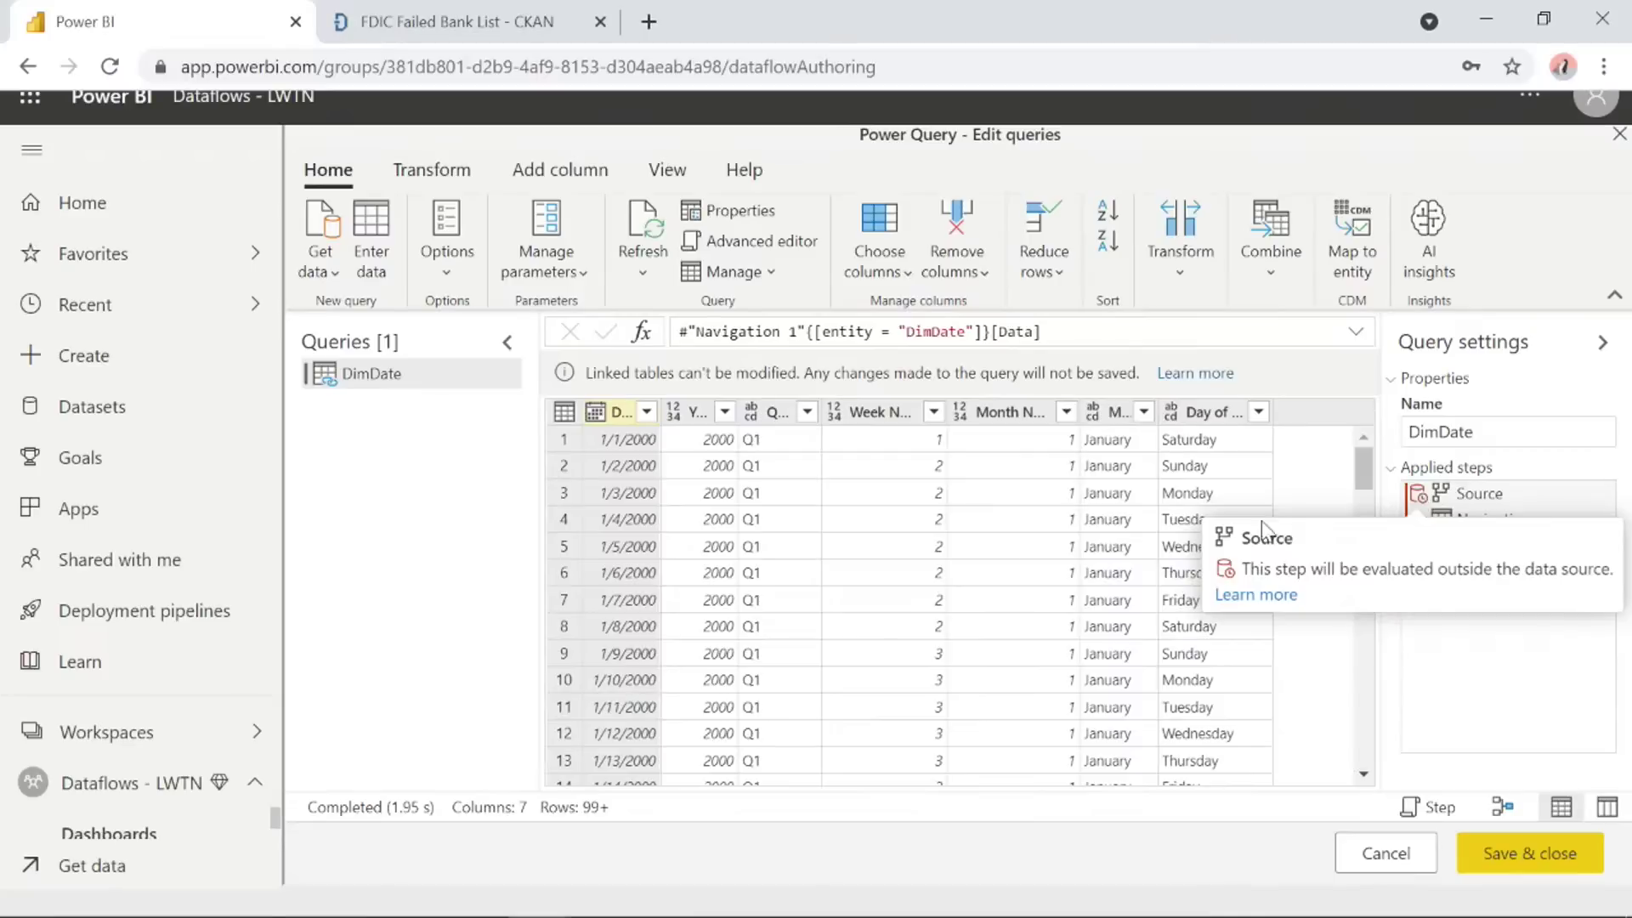
{"action": "left_click", "coordinate": [330, 274]}
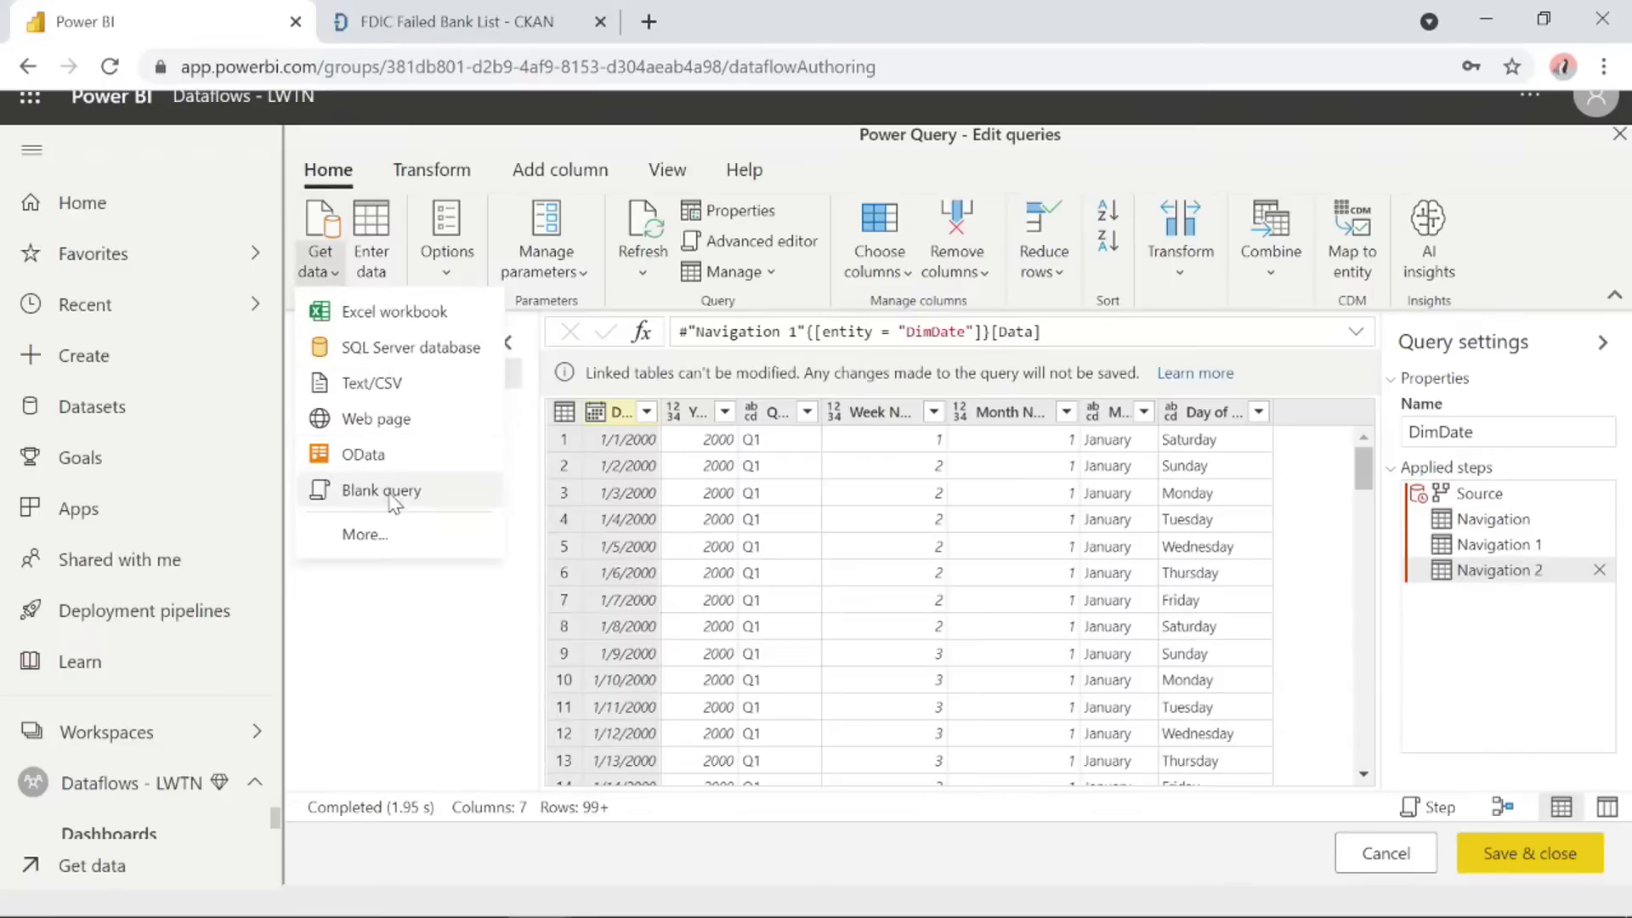
{"action": "left_click", "coordinate": [387, 539]}
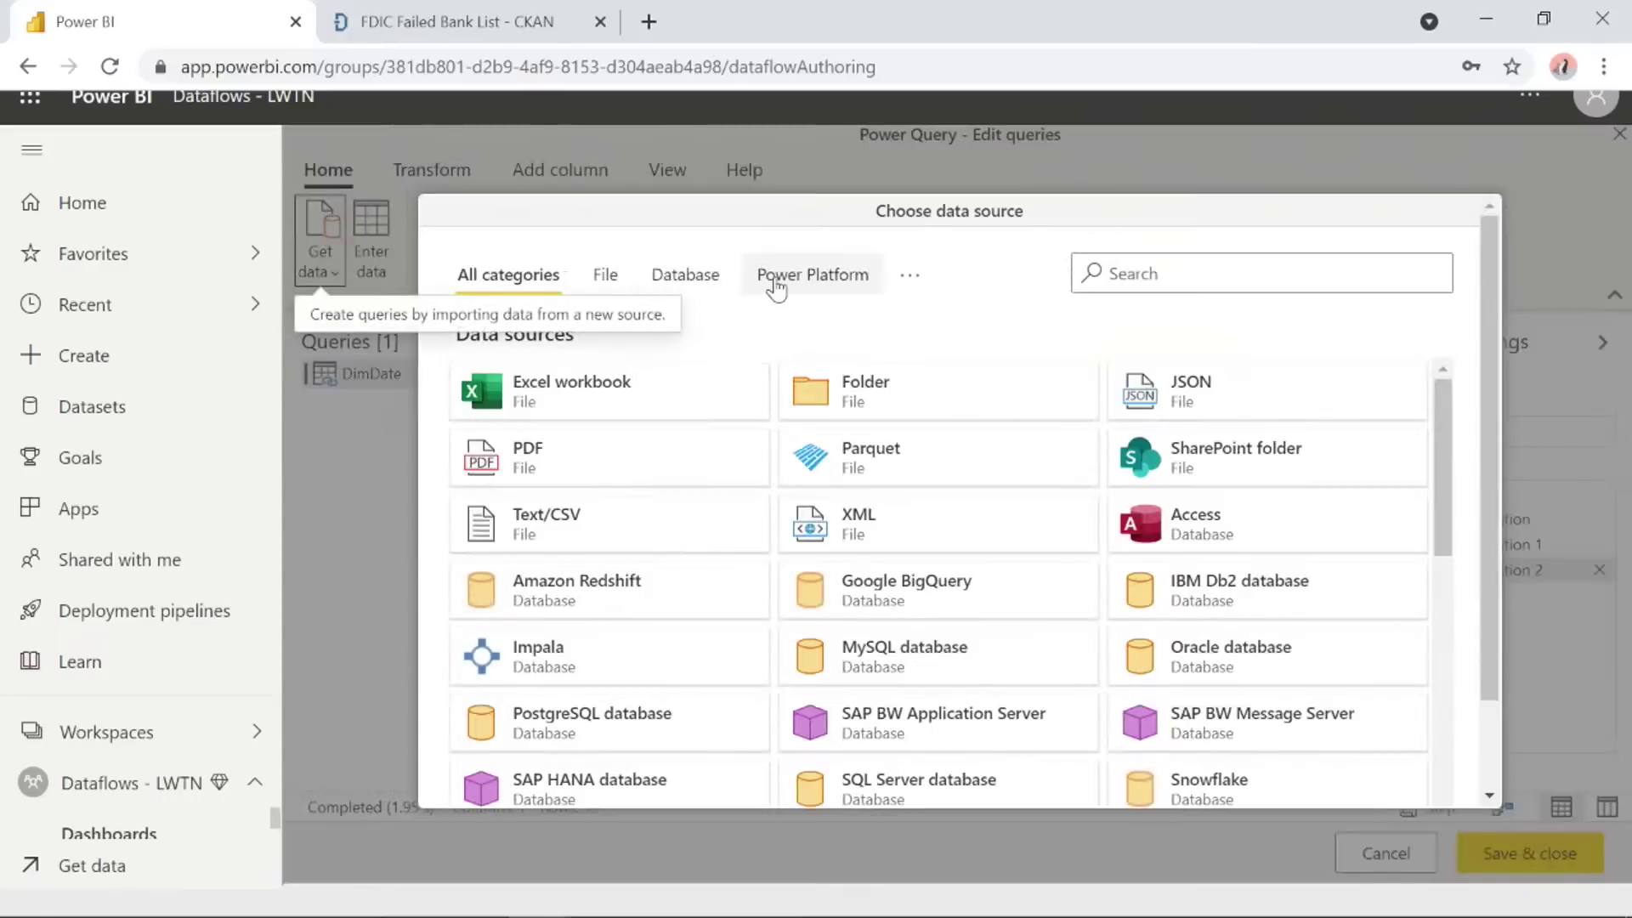
{"action": "left_click", "coordinate": [910, 274]}
{"action": "left_click", "coordinate": [924, 308]}
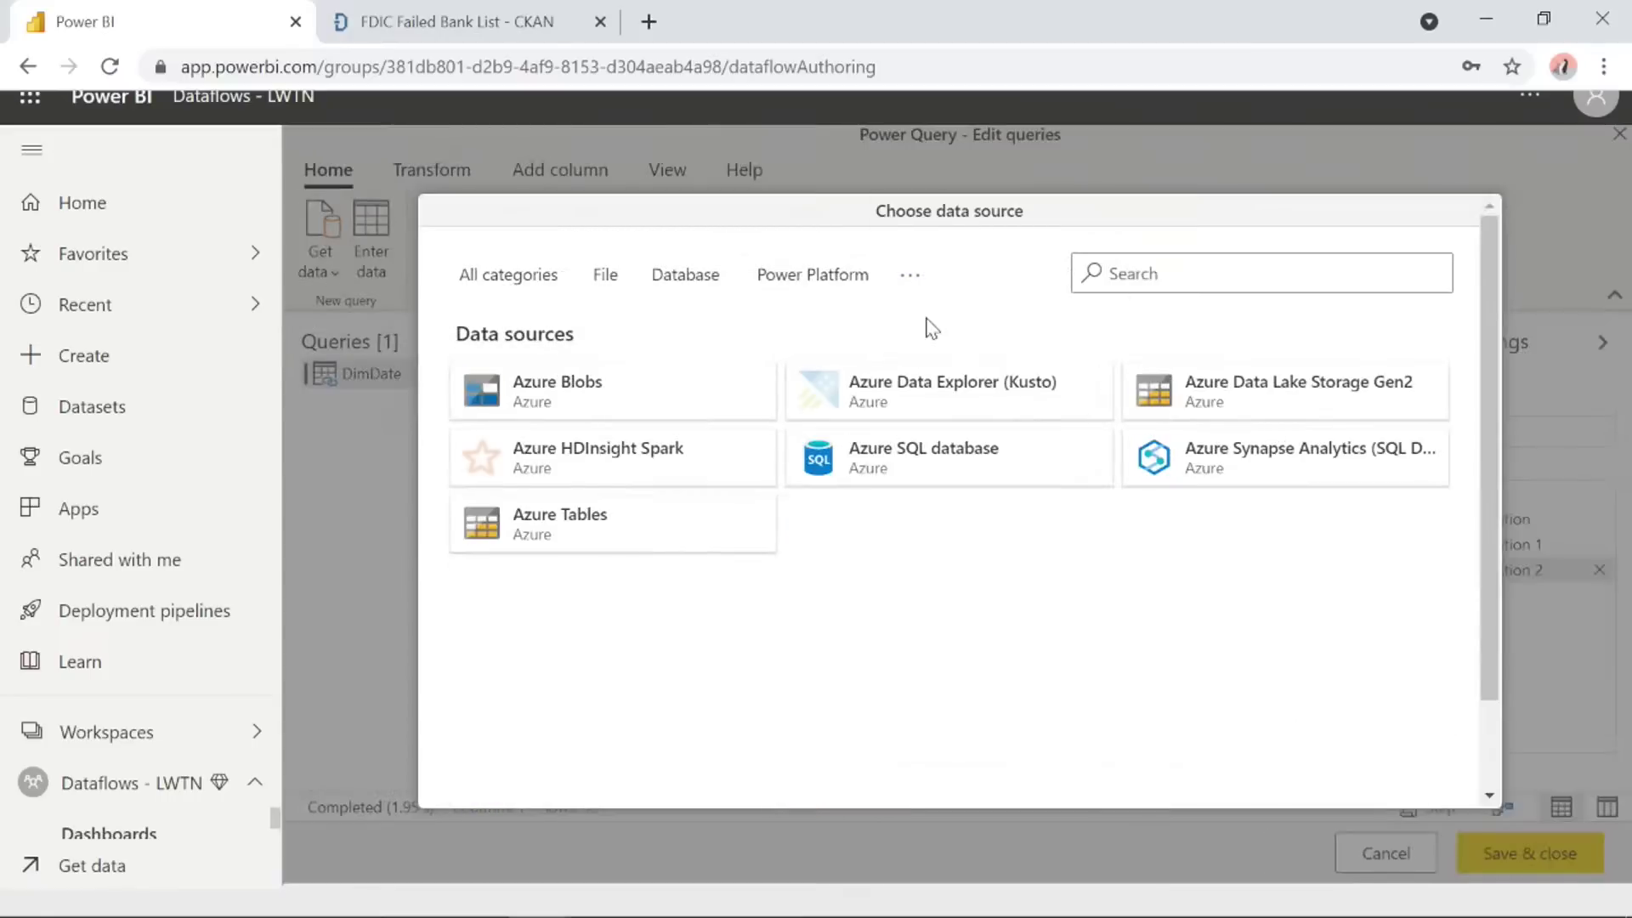
{"action": "left_click", "coordinate": [881, 455]}
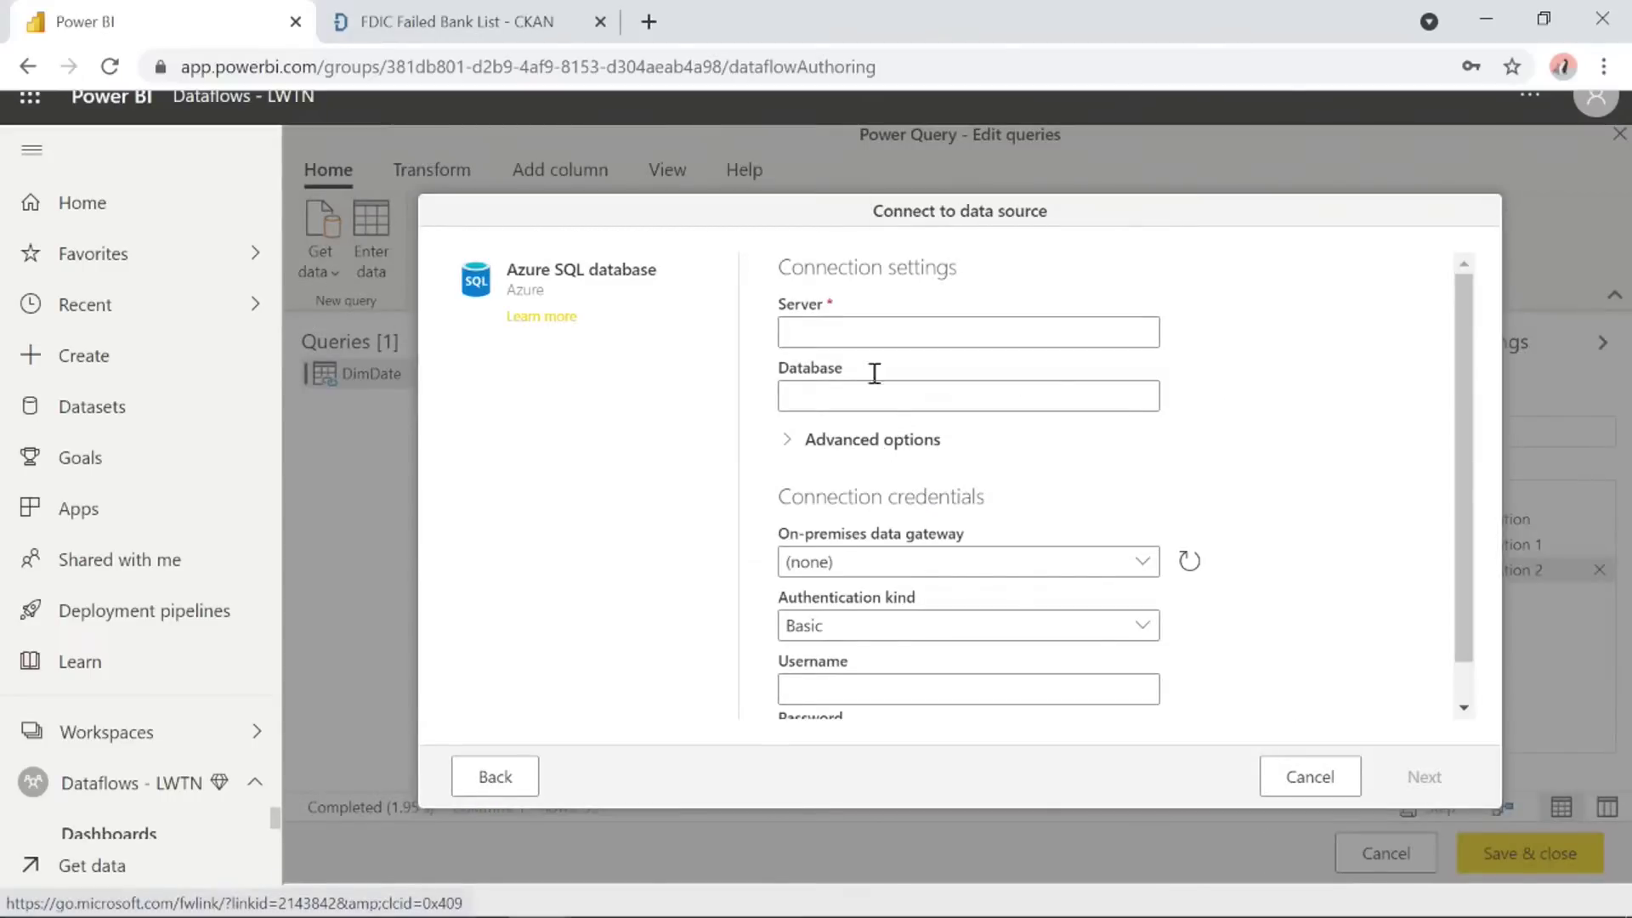
Connect to the AdventureWorksDW database on server pragmaticworkspublic.database.windows.net, dismissing the browser's offer to save the password.
{"action": "left_click", "coordinate": [858, 338]}
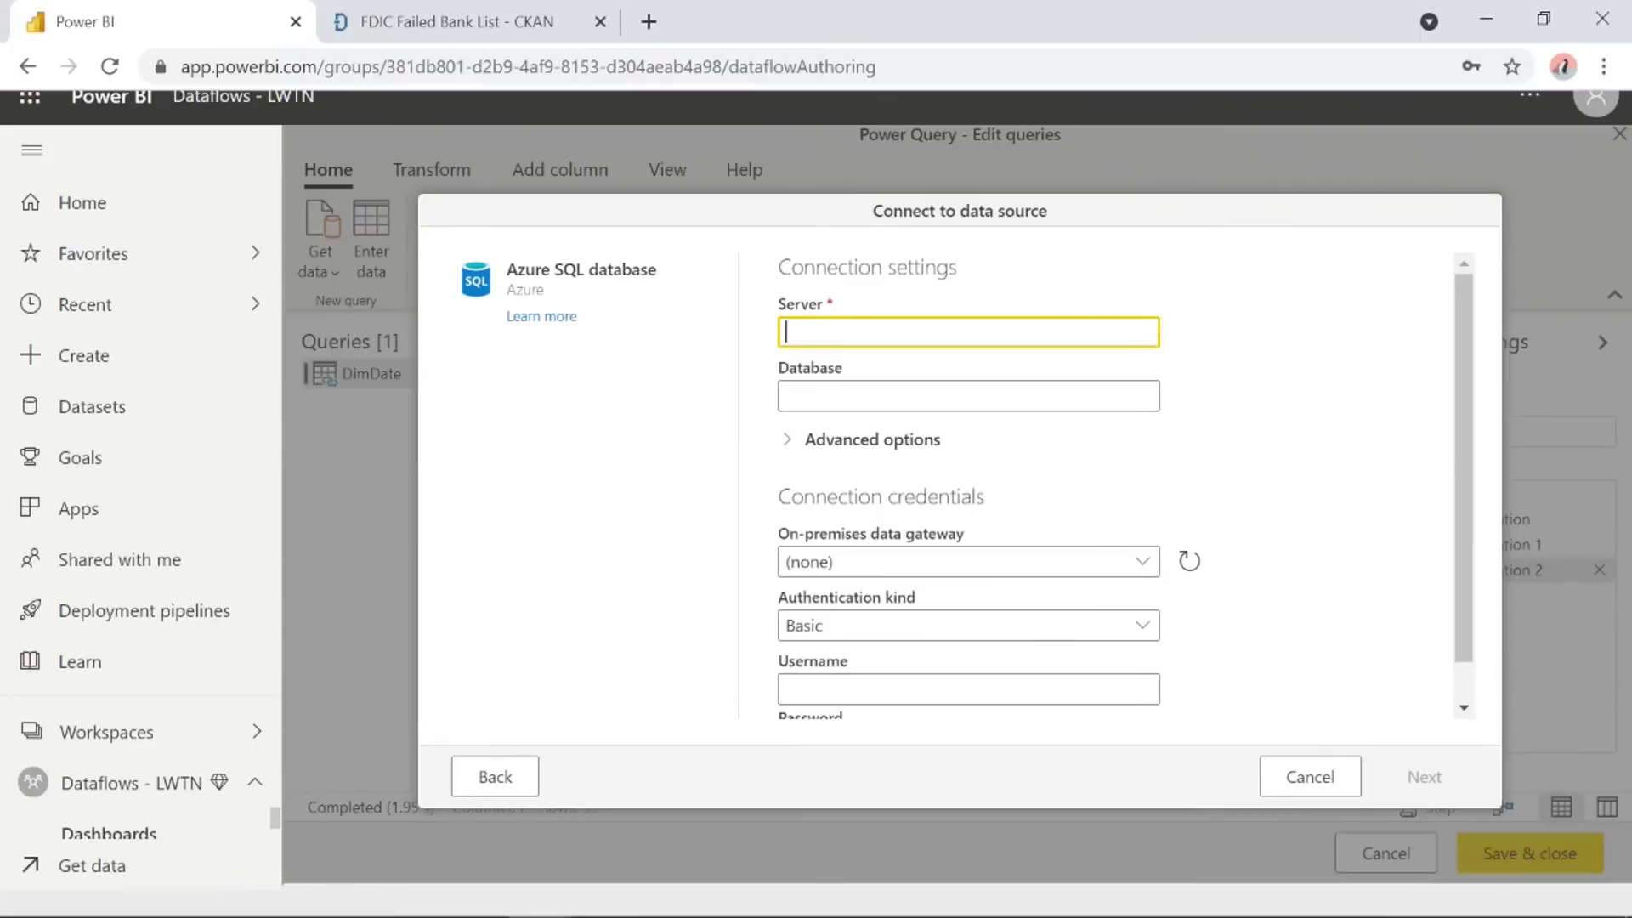
{"action": "key", "text": "alt+Tab"}
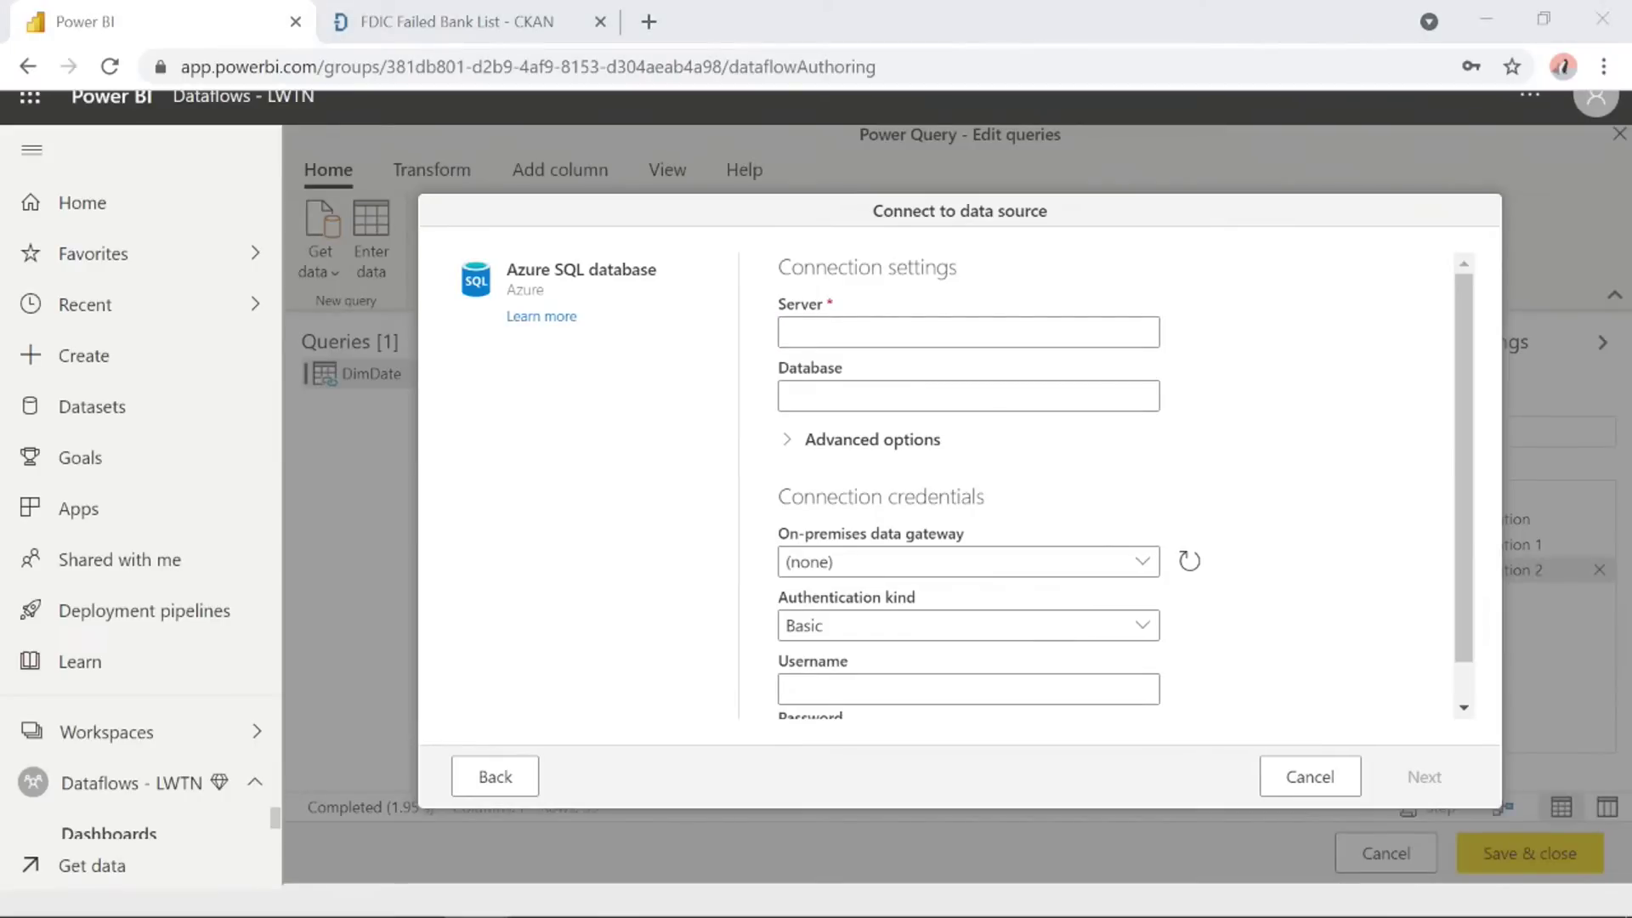
{"action": "left_click", "coordinate": [807, 330]}
{"action": "type", "text": "pragmaticworkspublic.database.windows.net"}
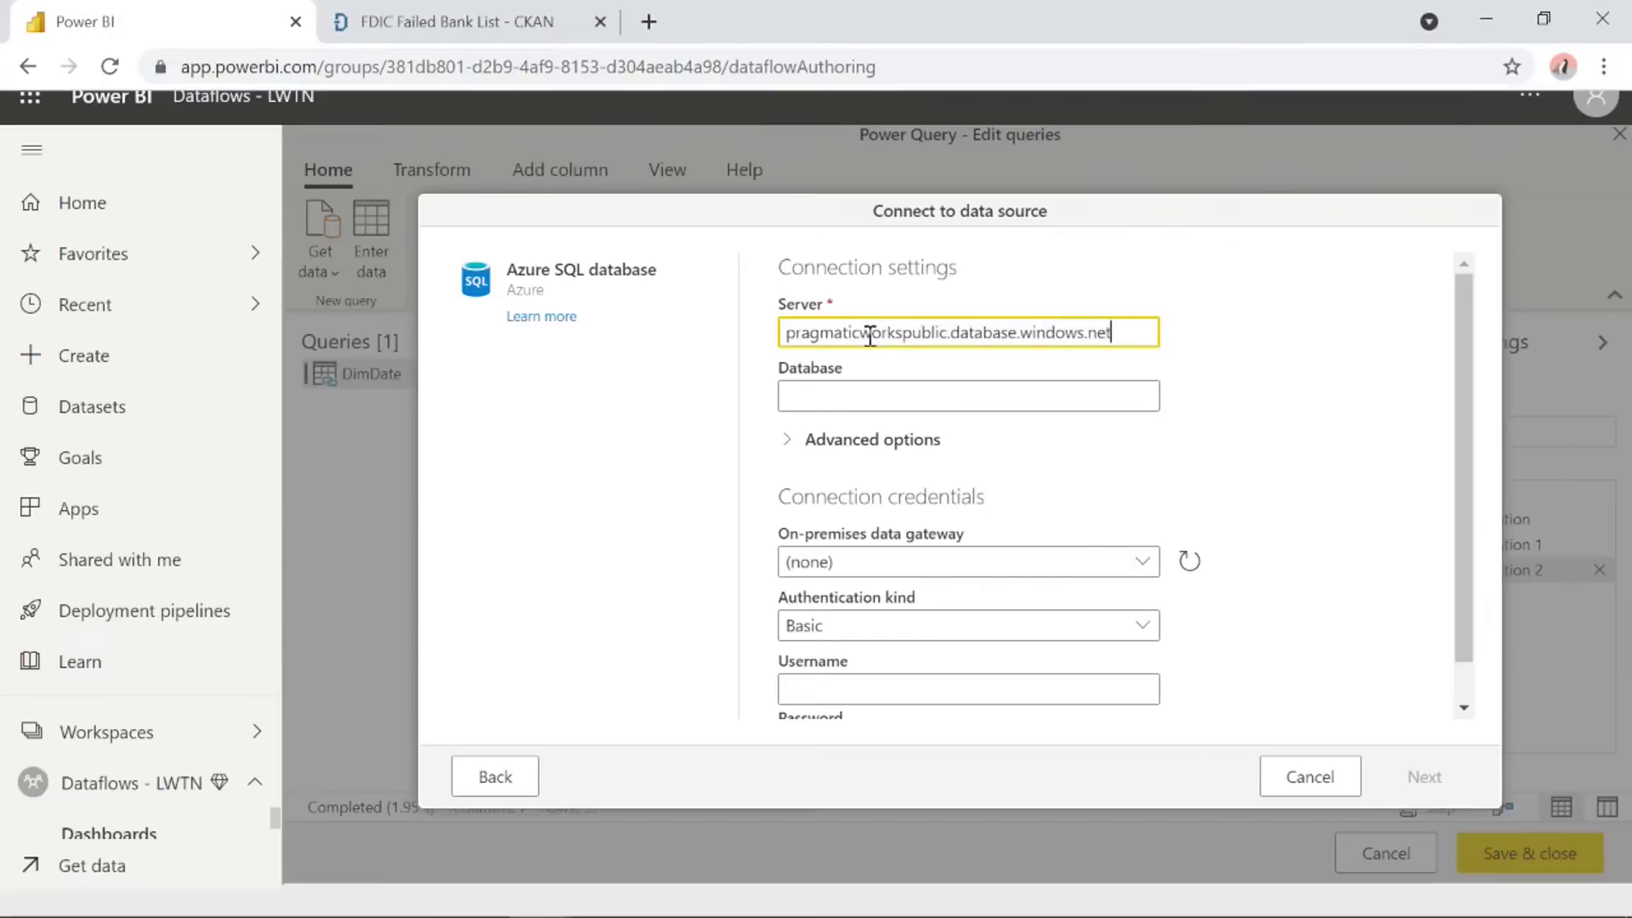
{"action": "left_click", "coordinate": [903, 391]}
{"action": "type", "text": "AdventureWorksDW"}
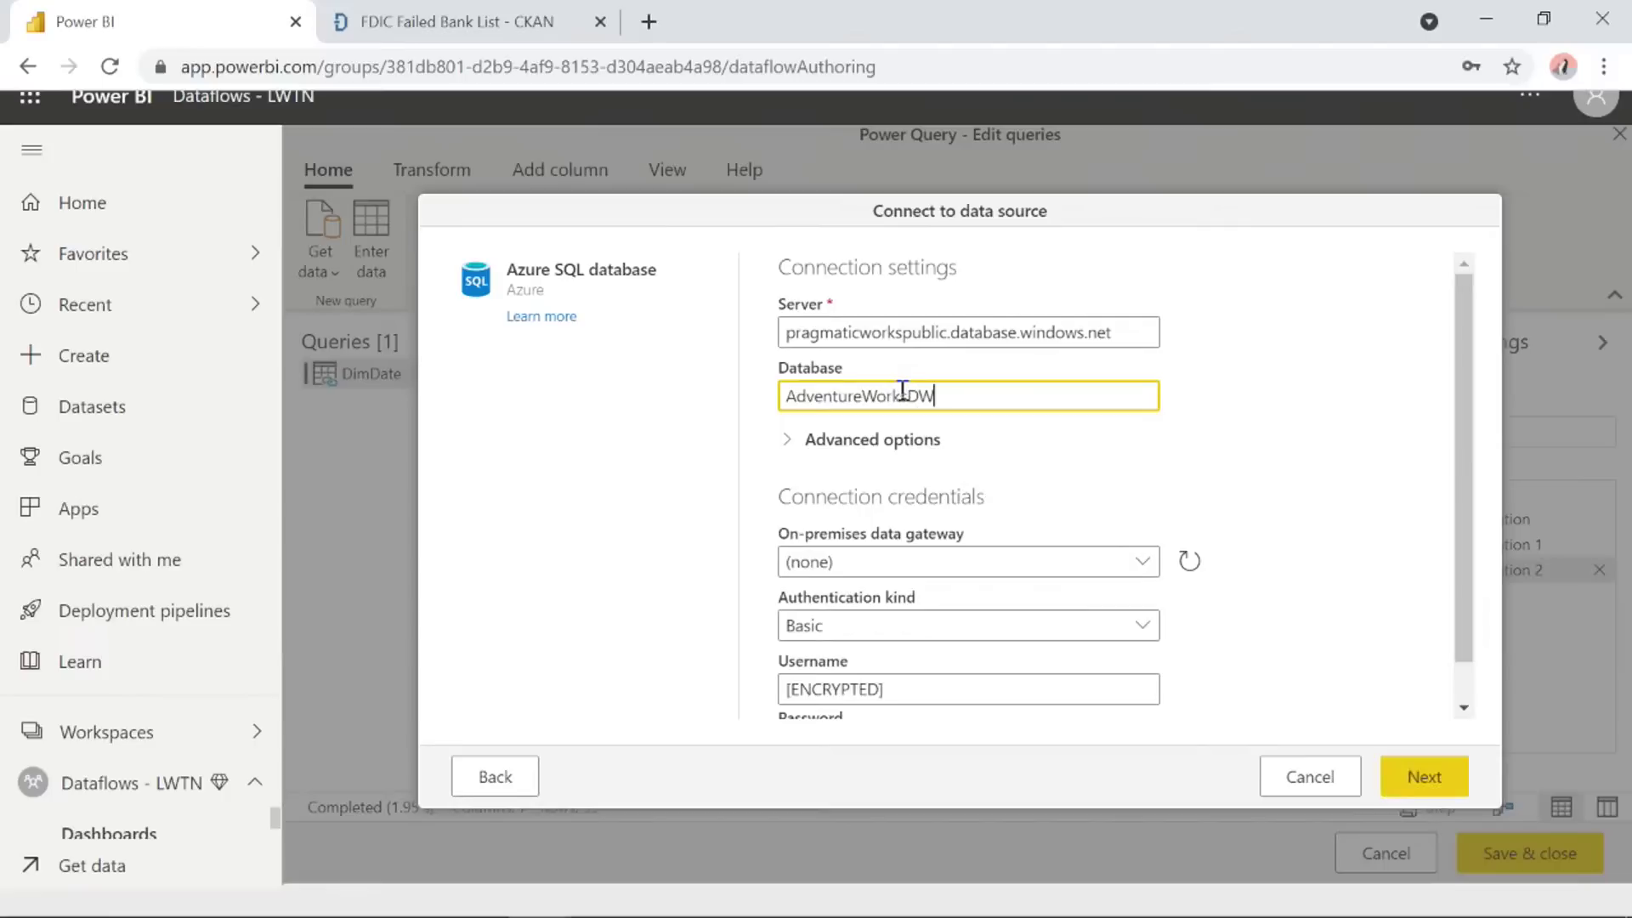
{"action": "left_click", "coordinate": [1400, 776]}
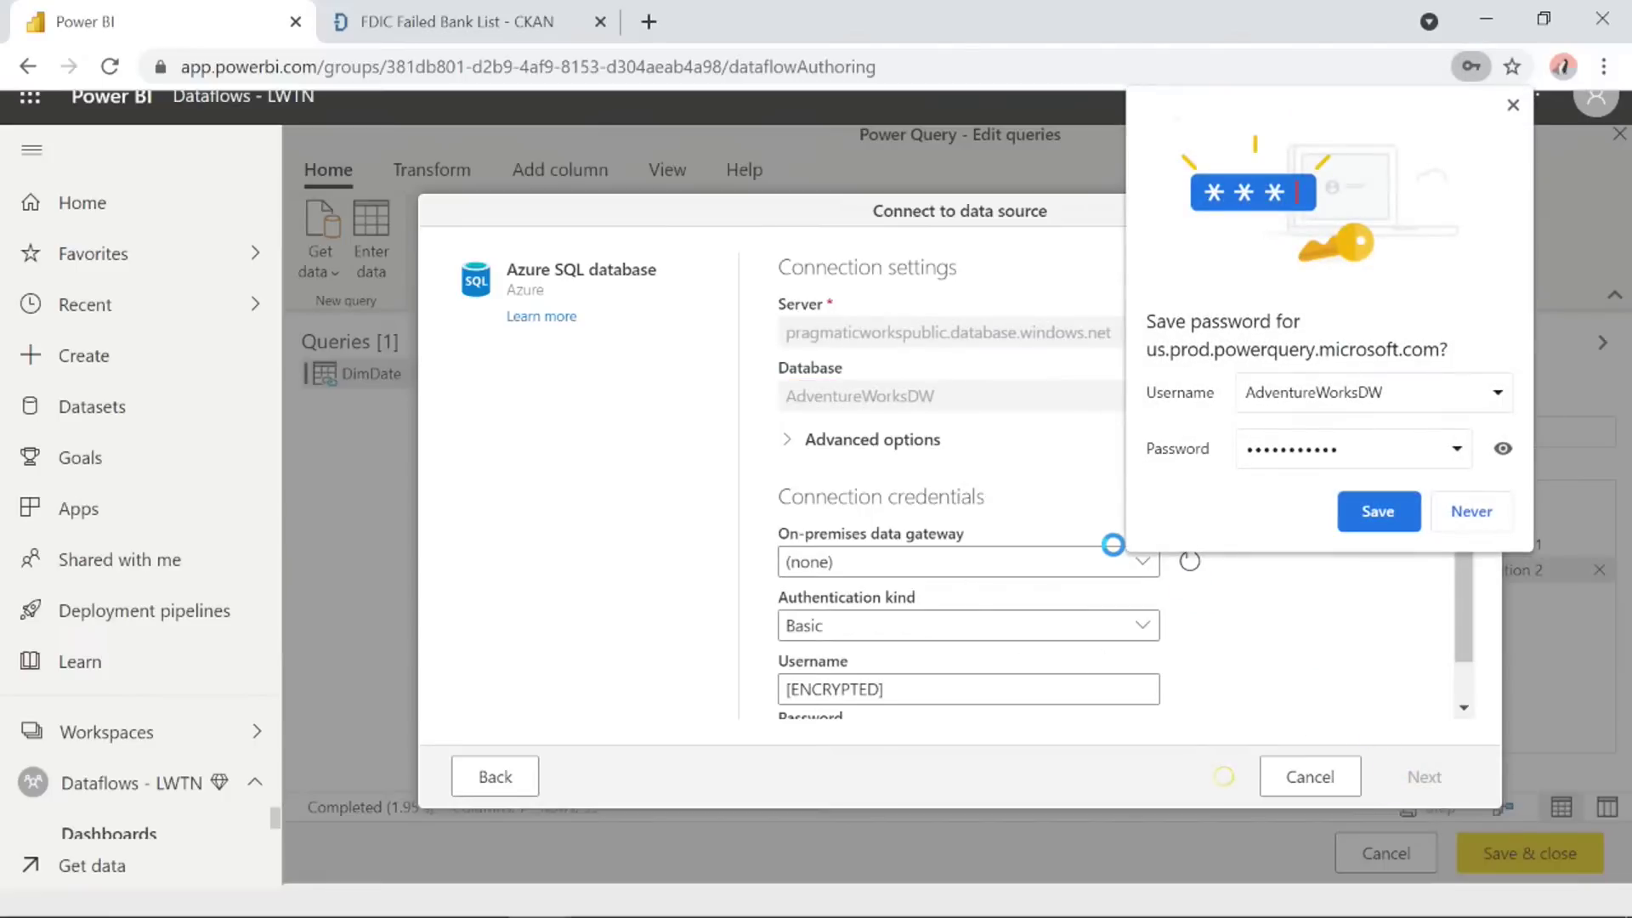
{"action": "left_click", "coordinate": [1513, 105]}
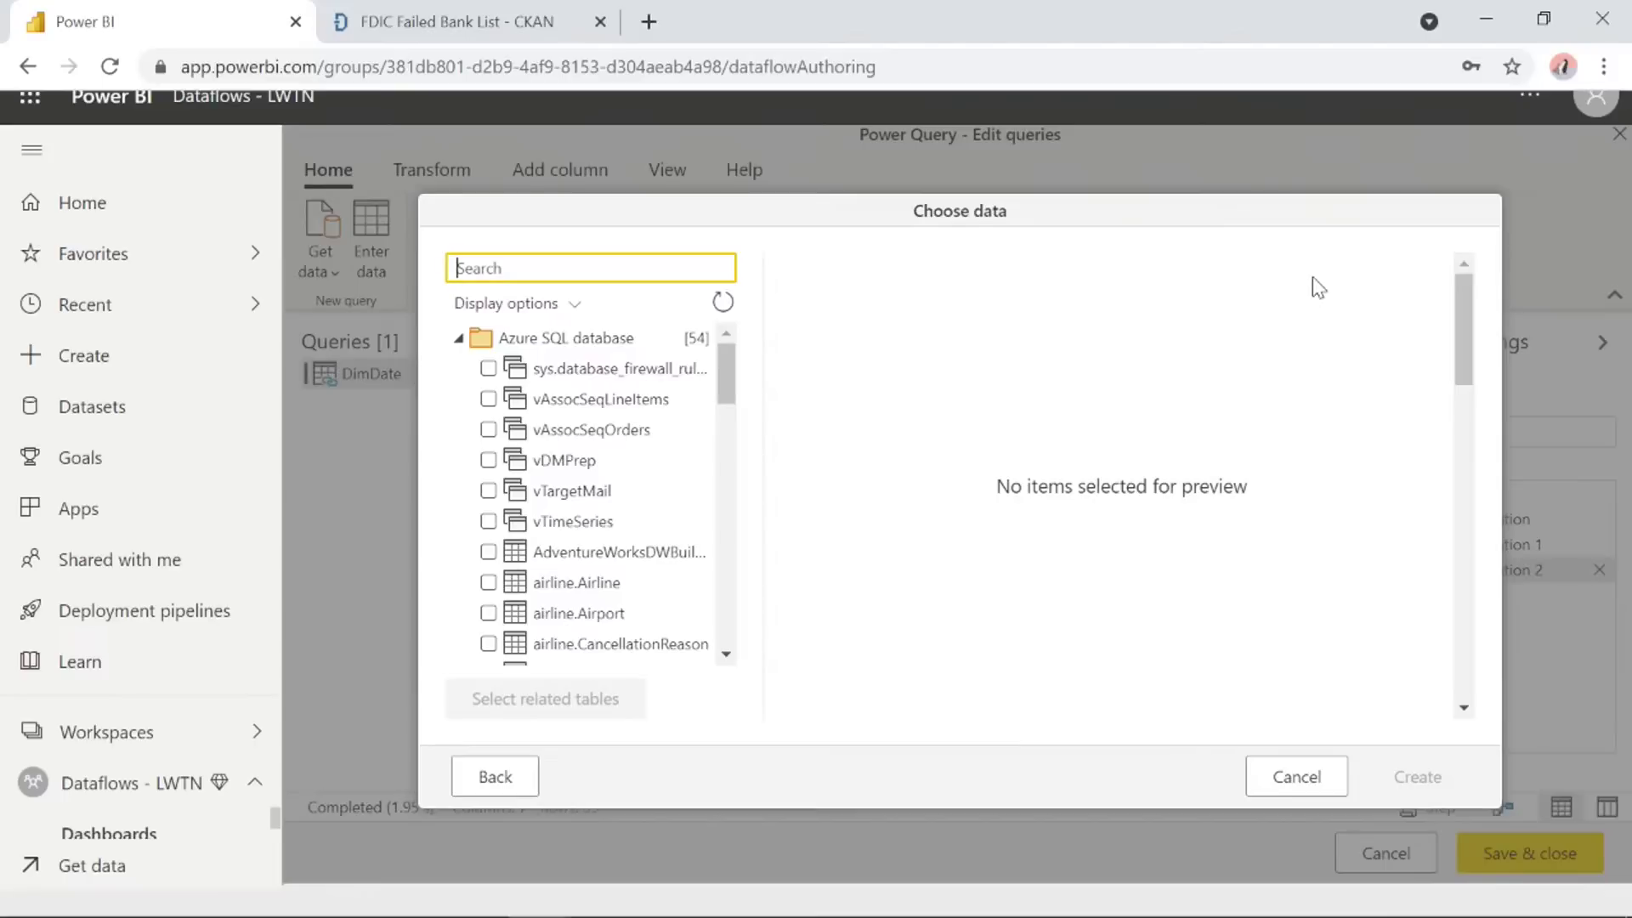
Add the DimCustomer, DimProduct and FactInternetSales tables from the database as new queries.
{"action": "scroll", "coordinate": [572, 521], "scroll_direction": "down", "scroll_amount": 6}
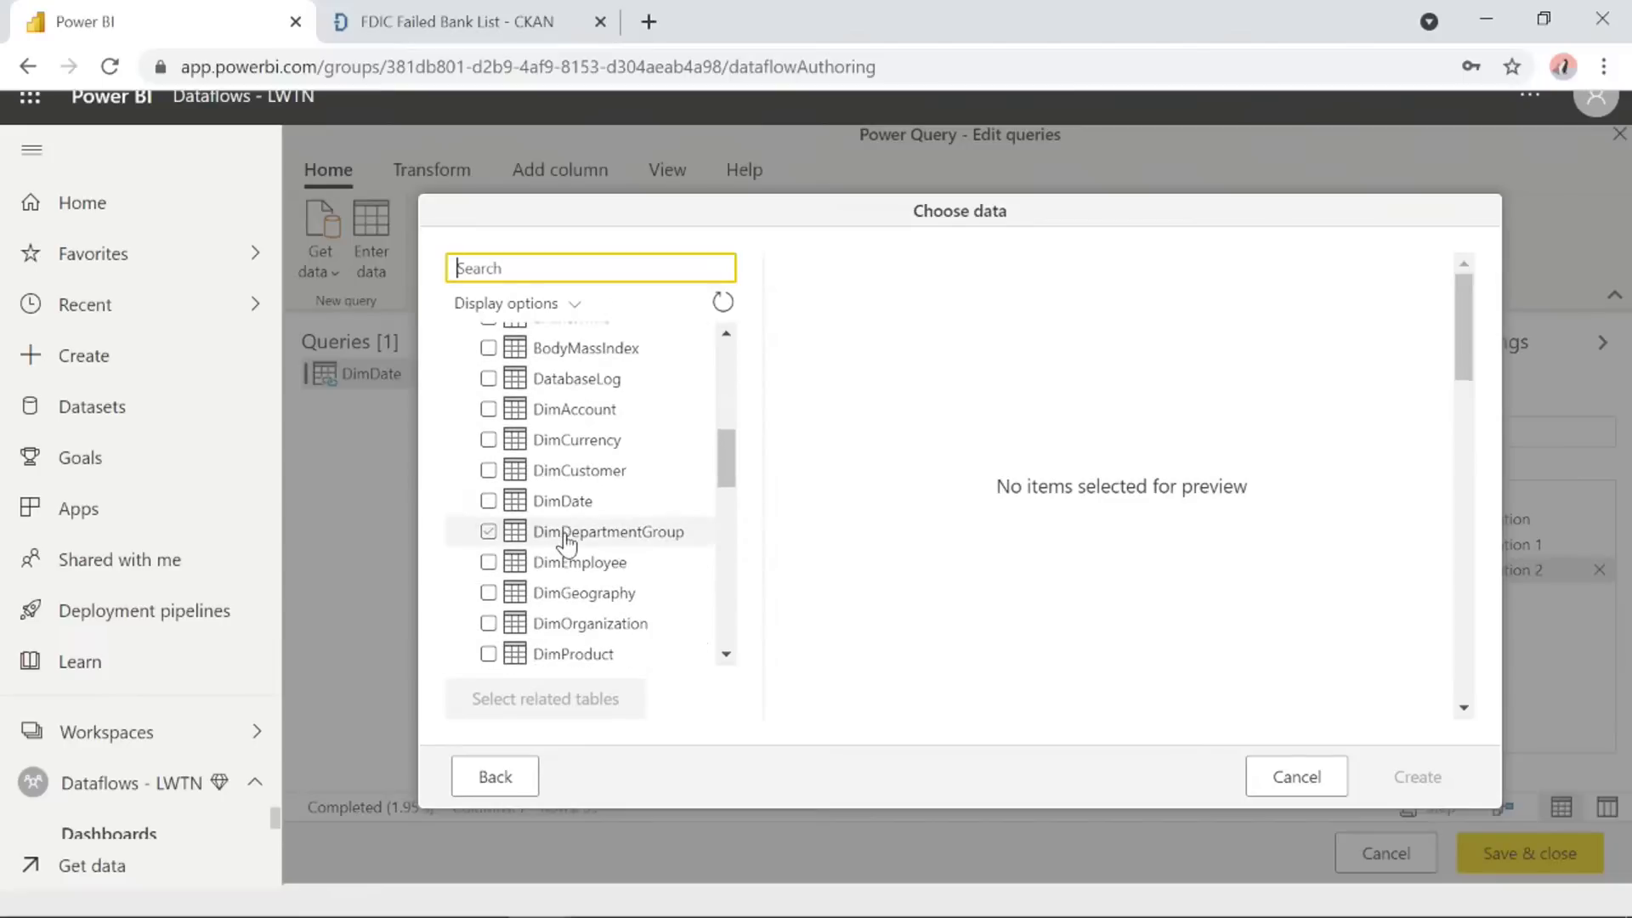
{"action": "scroll", "coordinate": [567, 540], "scroll_direction": "up", "scroll_amount": 2}
{"action": "left_click", "coordinate": [489, 597]}
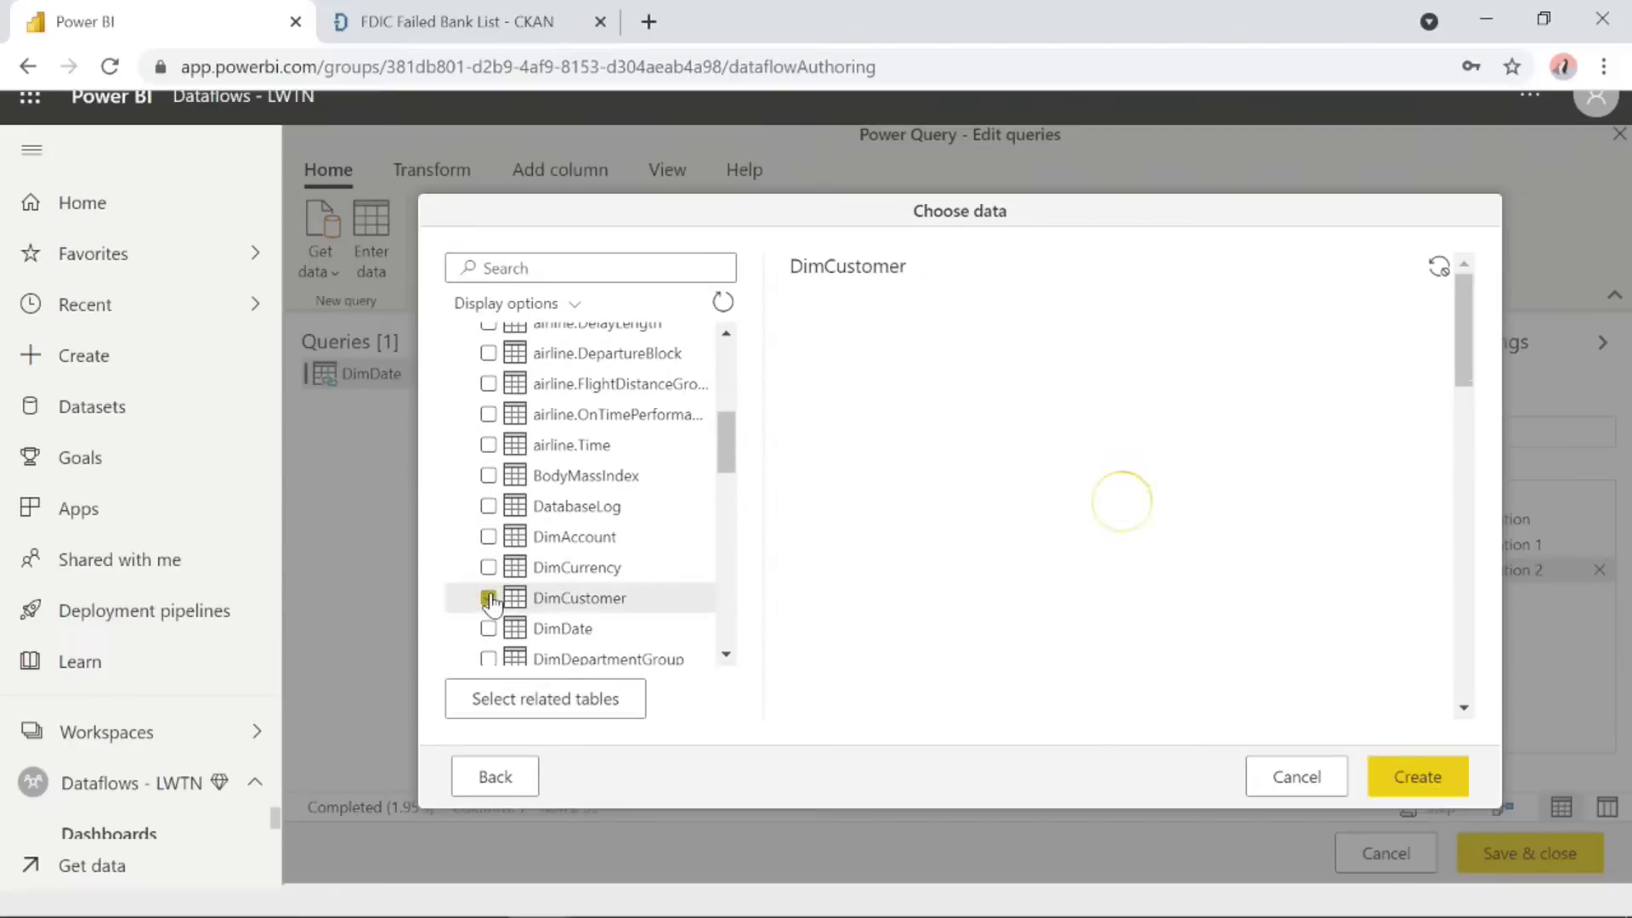
{"action": "scroll", "coordinate": [491, 601], "scroll_direction": "down", "scroll_amount": 3}
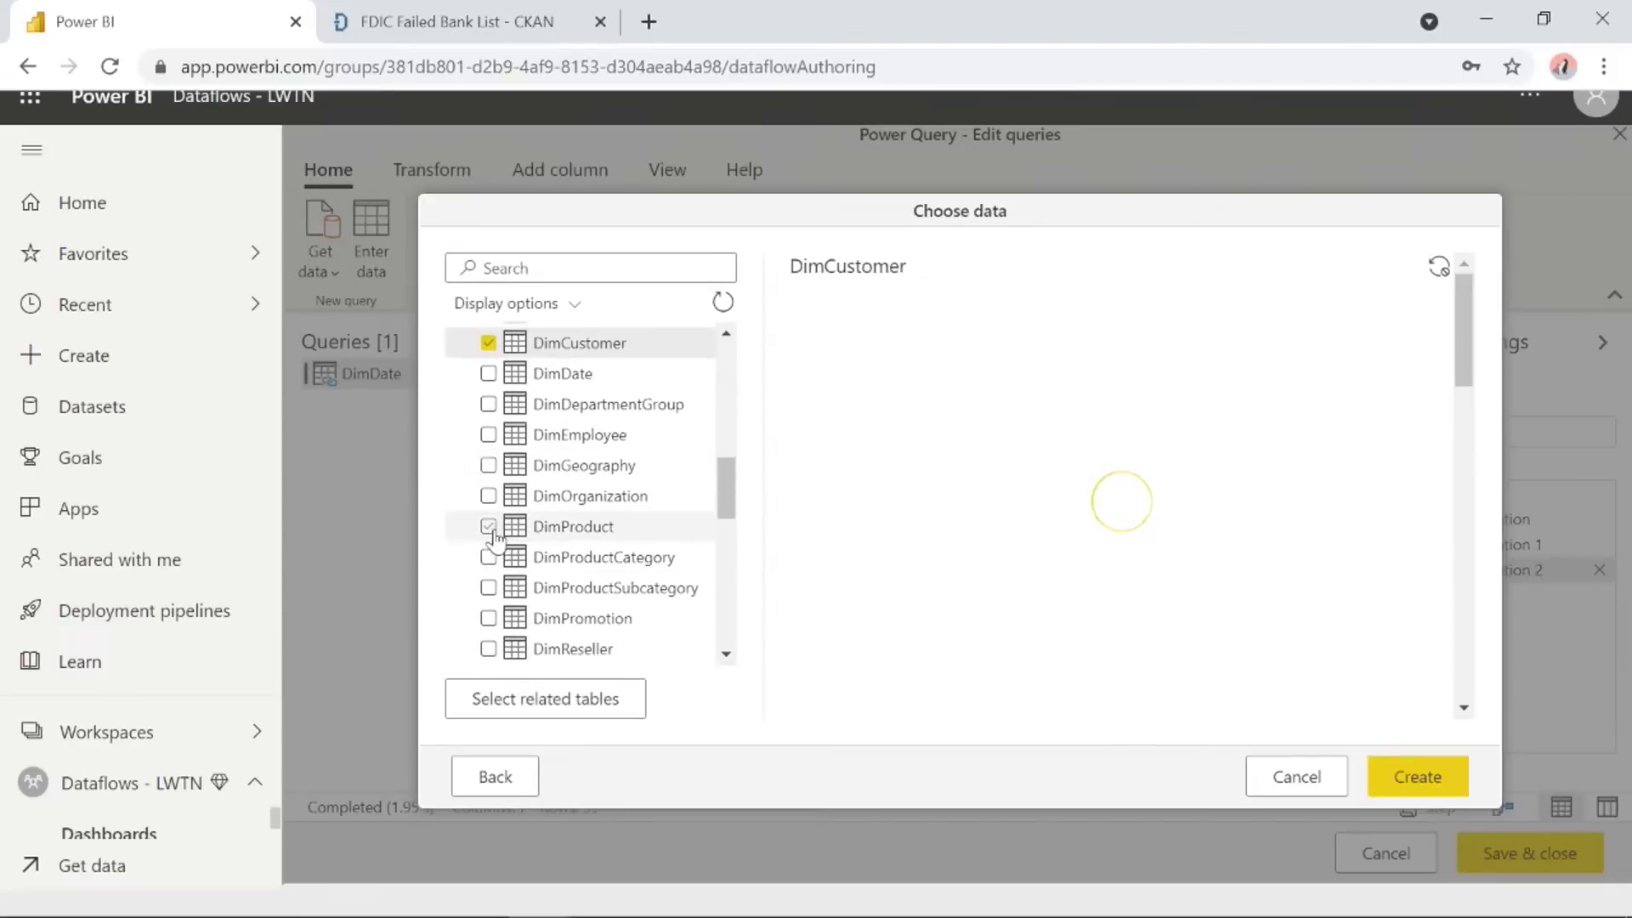
{"action": "left_click", "coordinate": [490, 528]}
{"action": "scroll", "coordinate": [493, 527], "scroll_direction": "down", "scroll_amount": 4}
{"action": "left_click", "coordinate": [490, 512]}
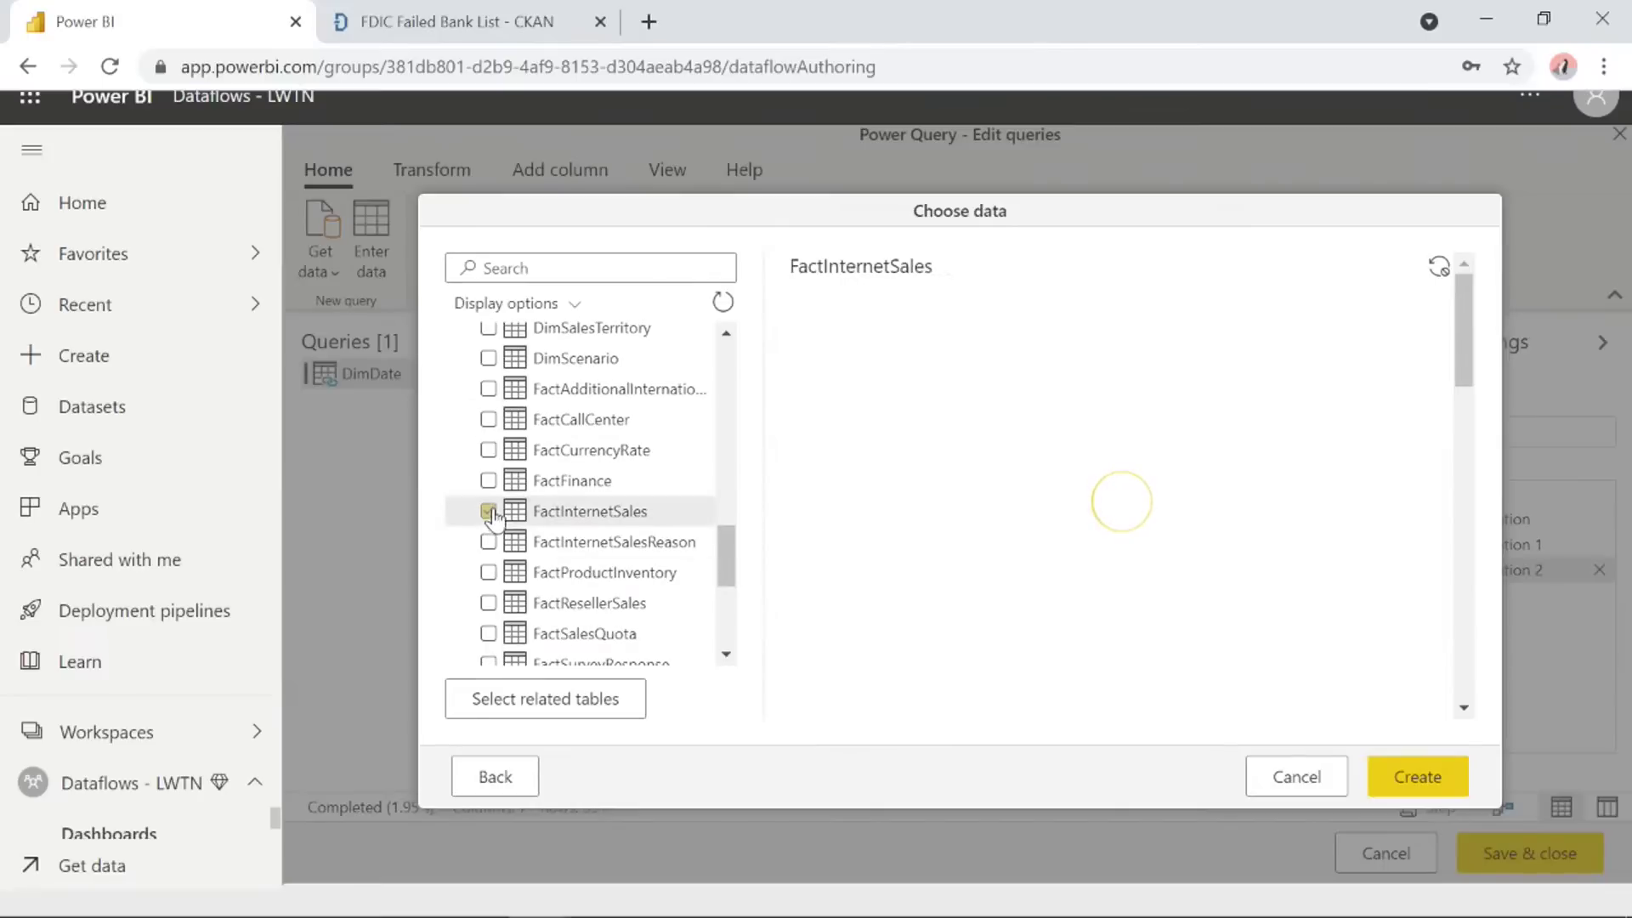
{"action": "left_click", "coordinate": [1409, 777]}
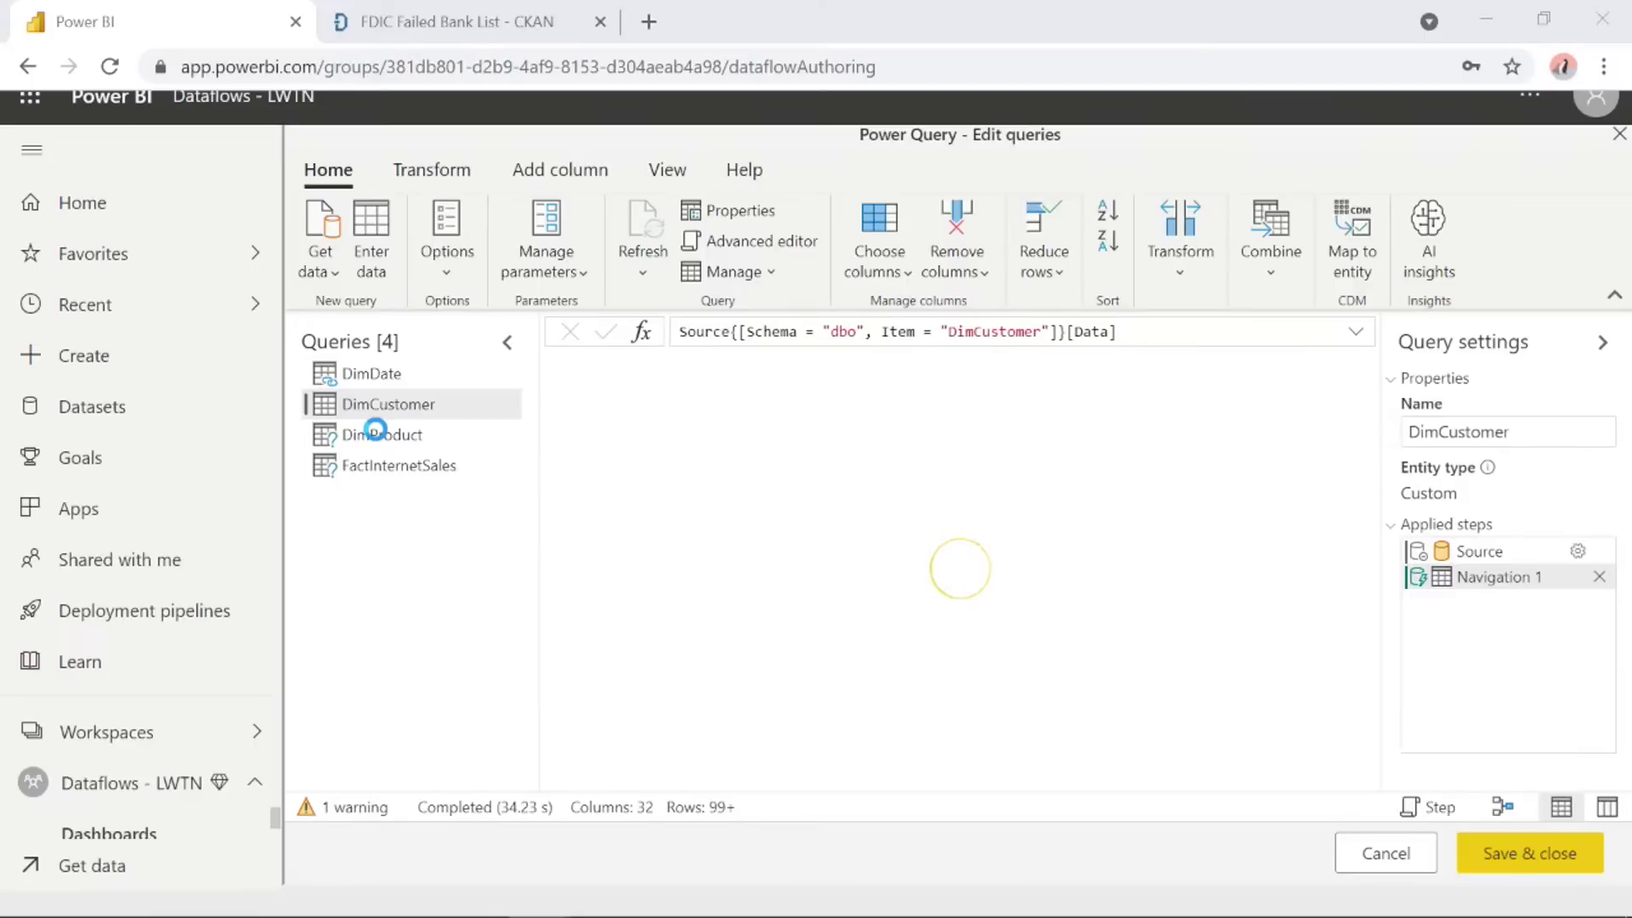
Close the FDIC Failed Bank List page and remove the DimGeography, FactInternetSales and FactSurveyResponse columns from the DimCustomer query.
{"action": "left_click", "coordinate": [601, 23]}
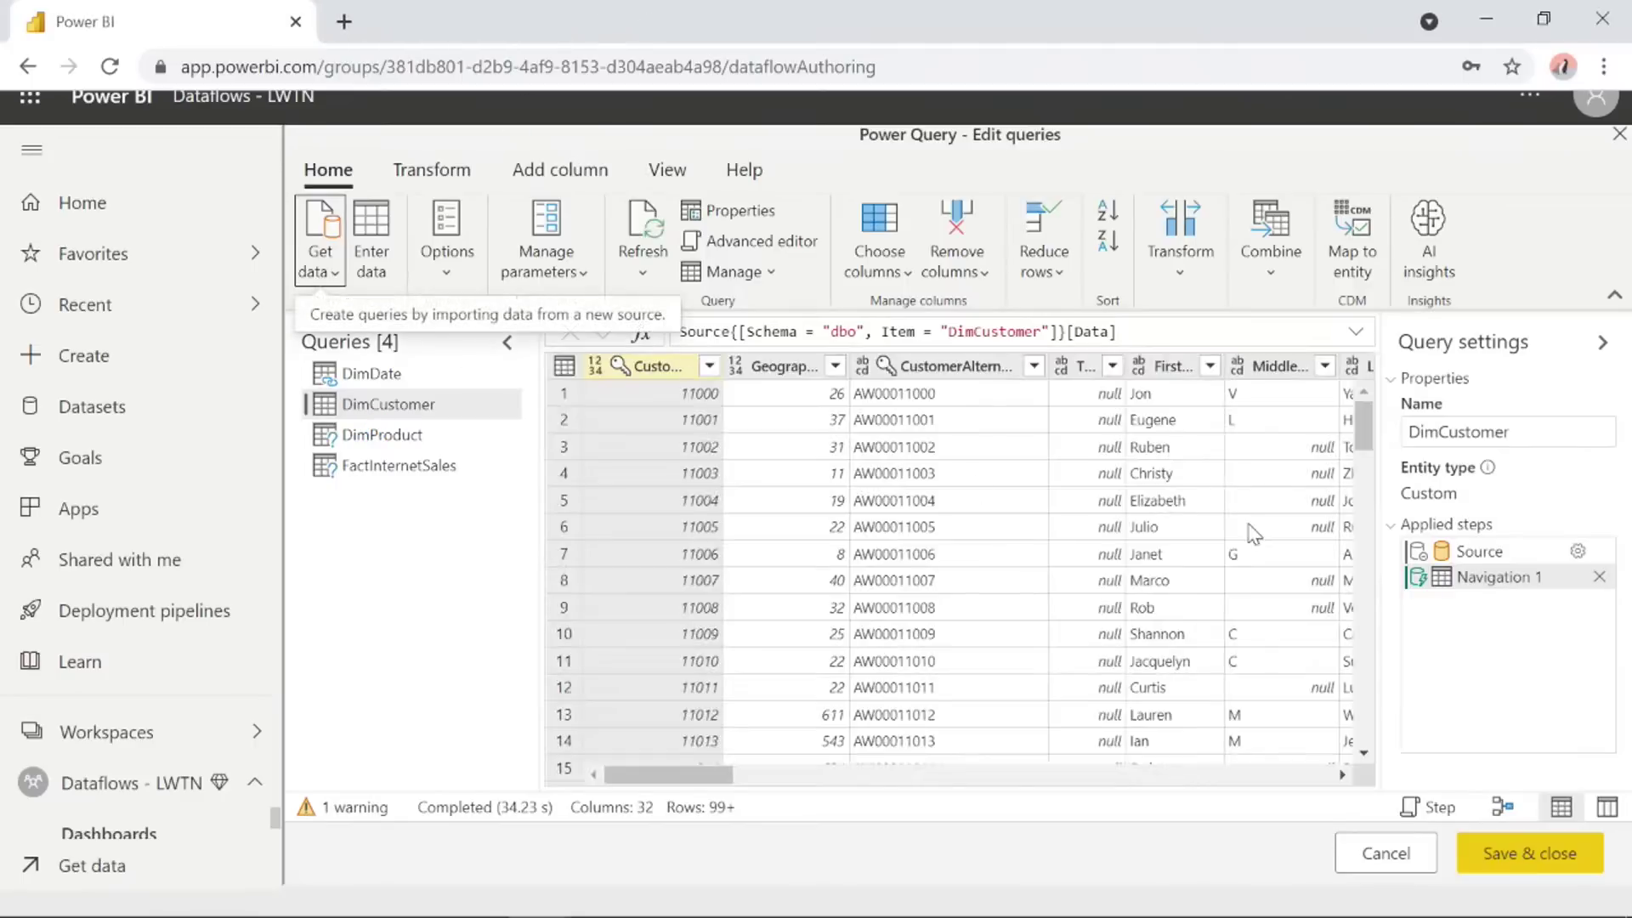
{"action": "mouse_move", "coordinate": [1417, 582]}
{"action": "left_click_drag", "start_coordinate": [729, 776], "coordinate": [1334, 791]}
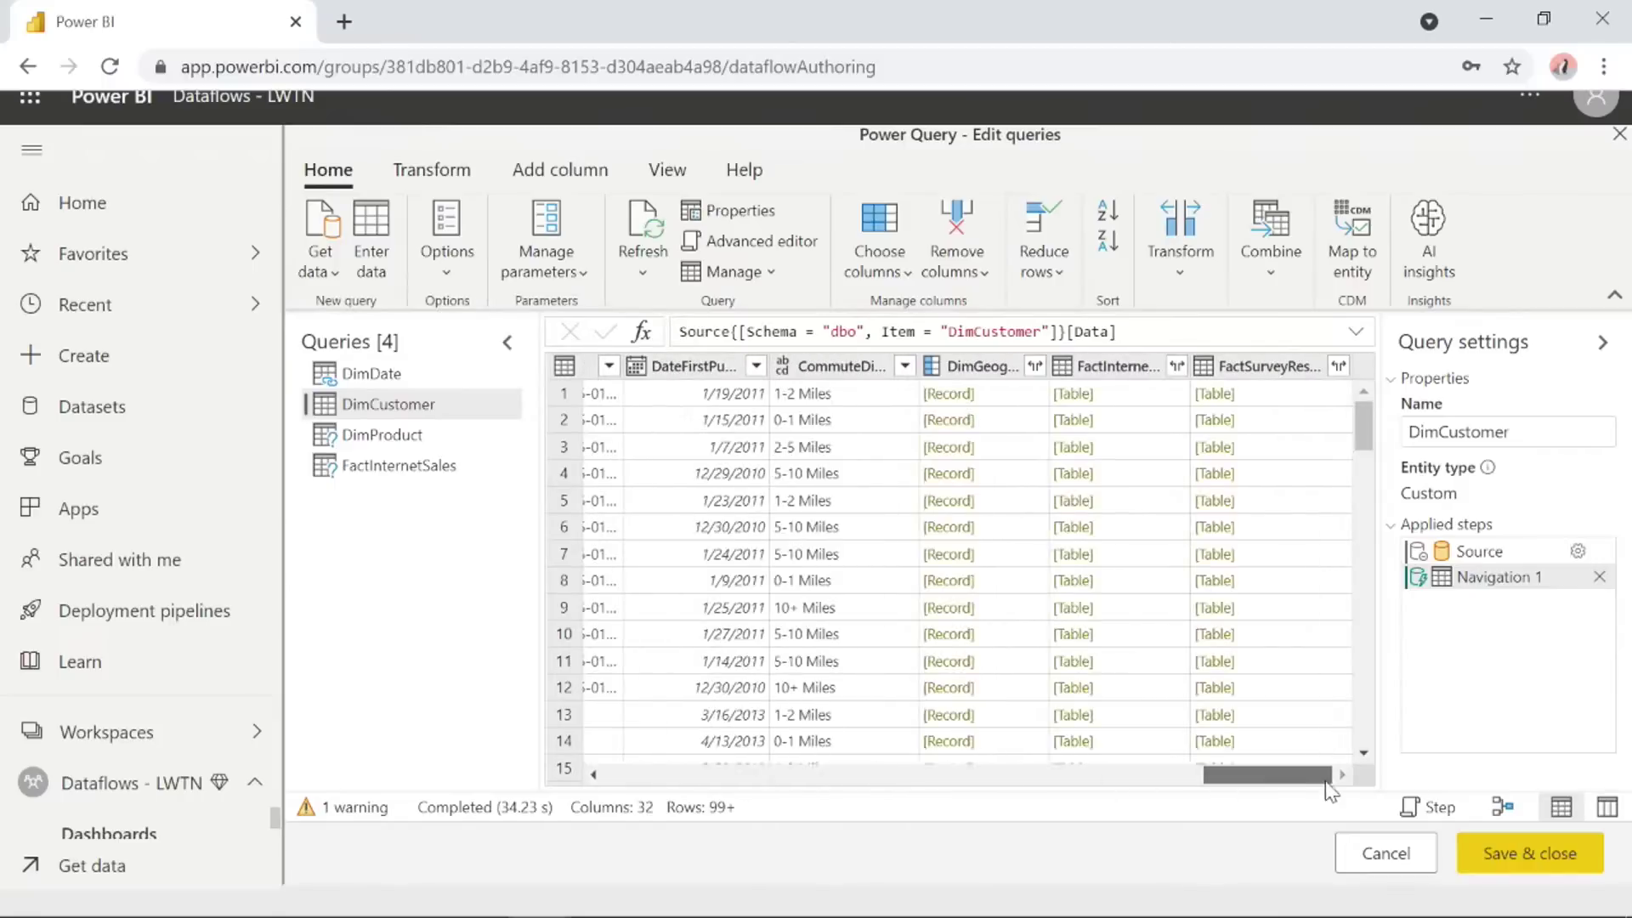
{"action": "left_click", "coordinate": [976, 374]}
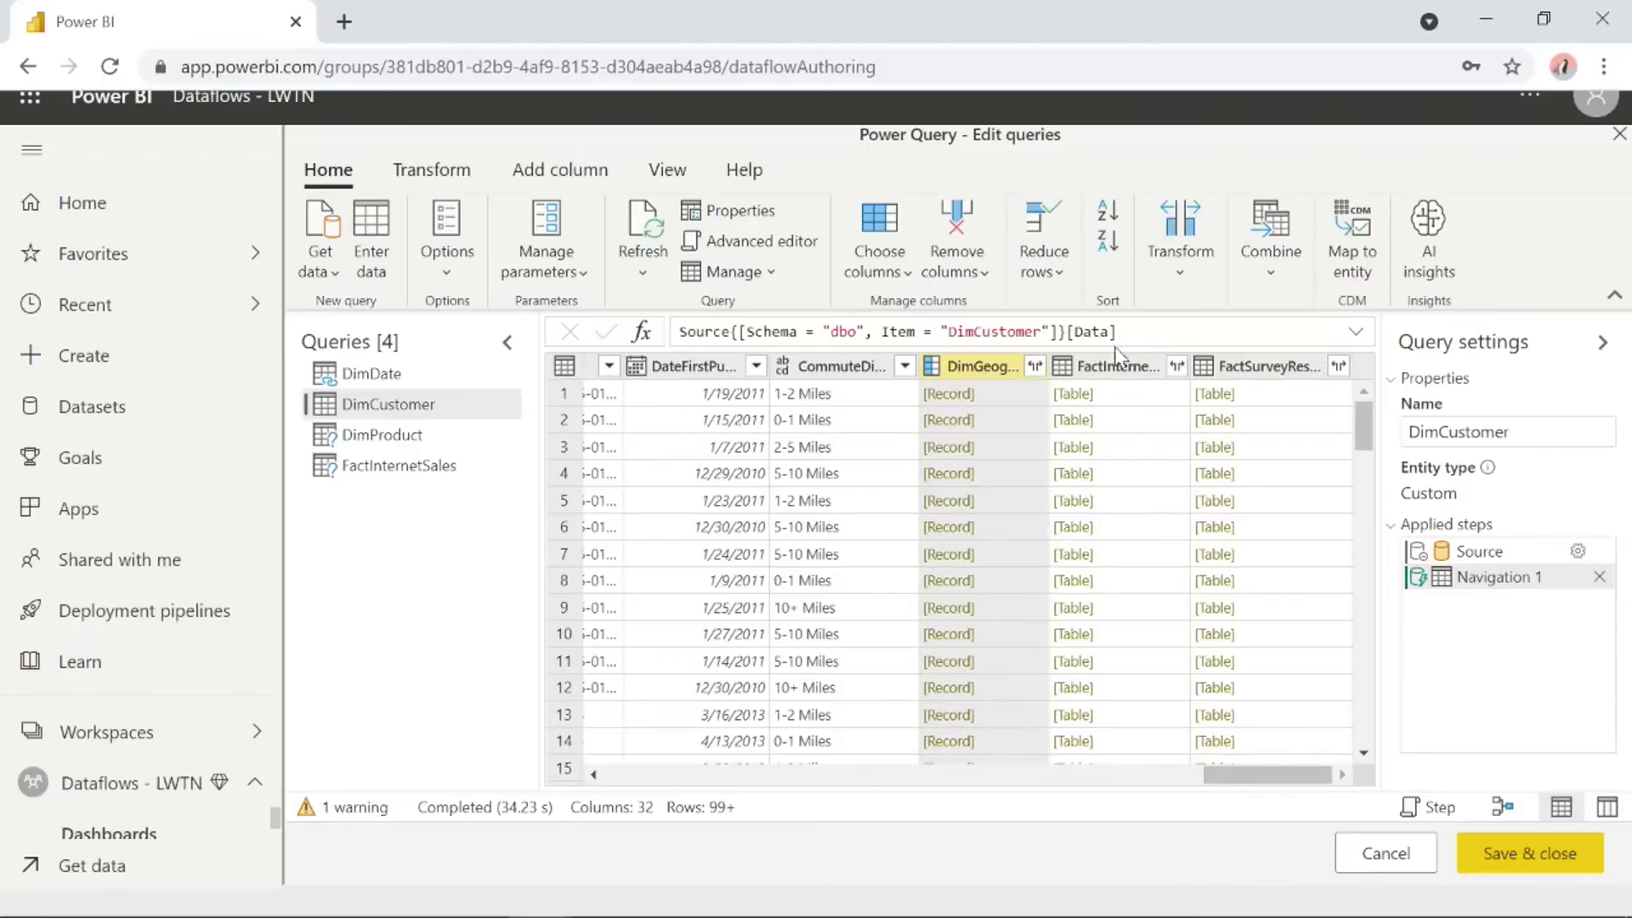
{"action": "left_click", "coordinate": [1253, 370]}
{"action": "right_click", "coordinate": [1253, 373]}
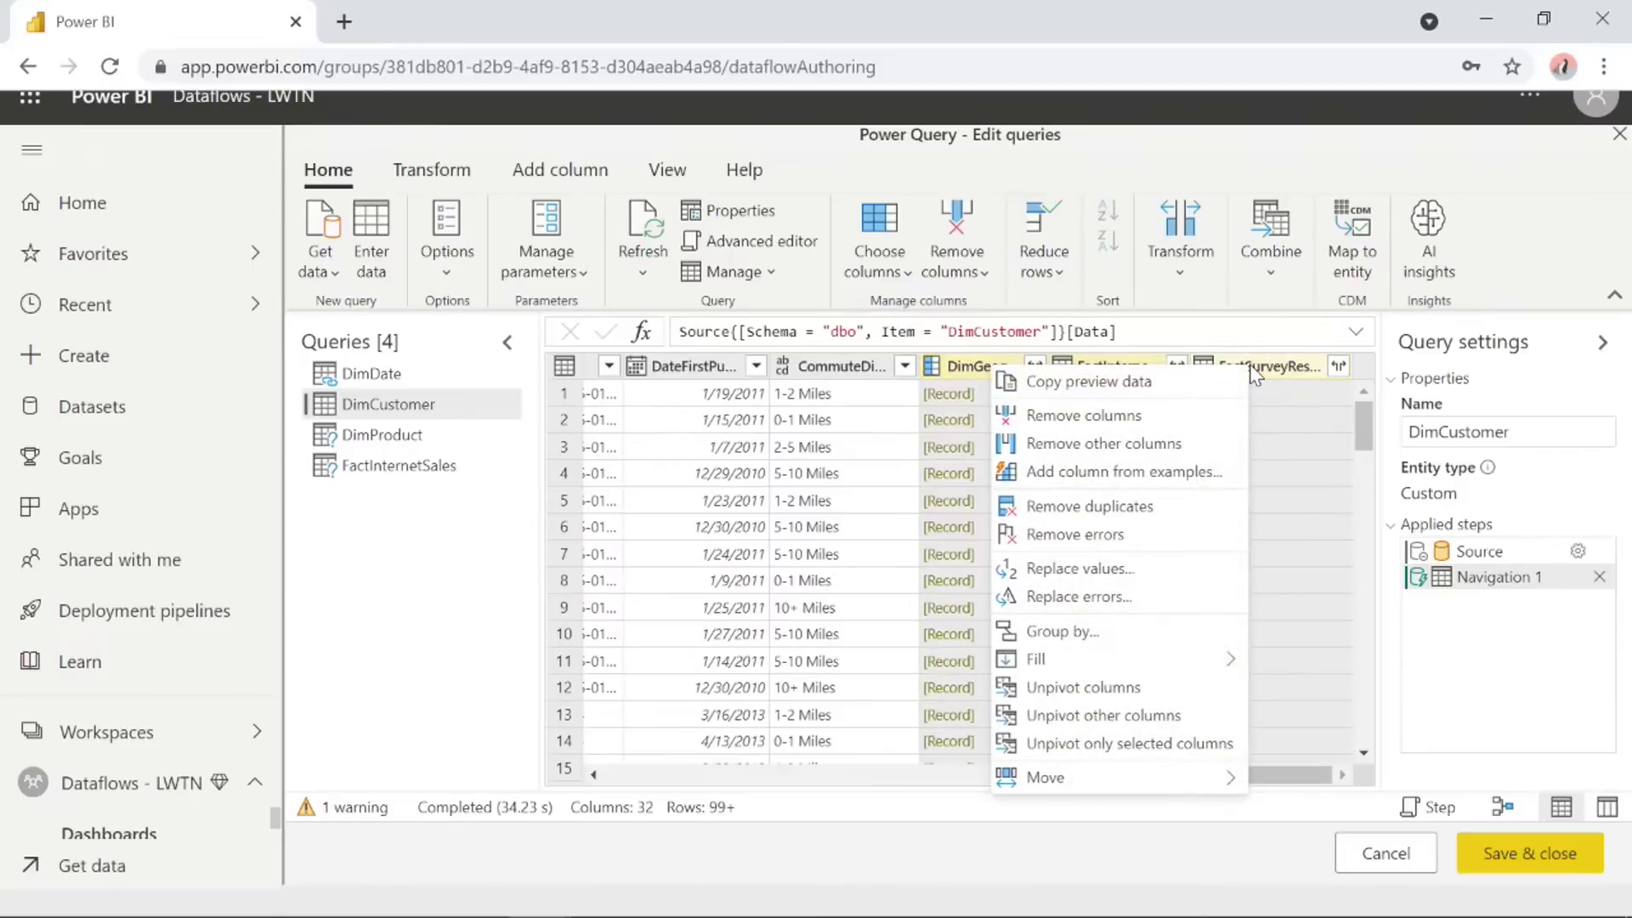
{"action": "left_click", "coordinate": [1148, 416]}
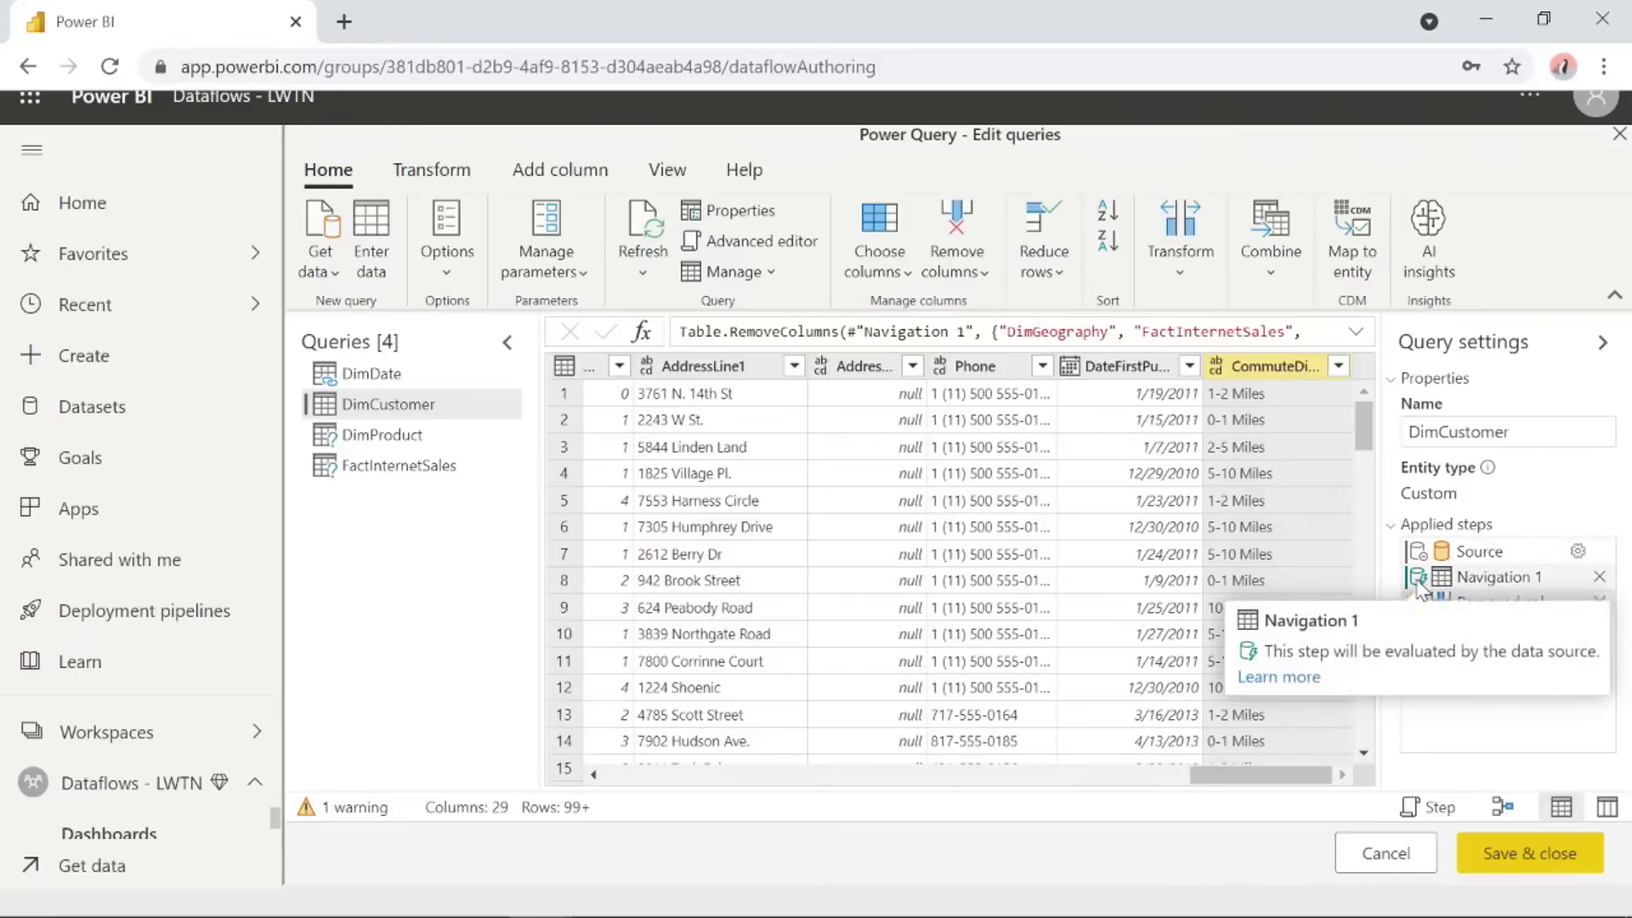
Open the learn-more article on step folding indicators for the Navigation 1 step, read its usage section, select its URL and close the page.
{"action": "left_click", "coordinate": [1288, 678]}
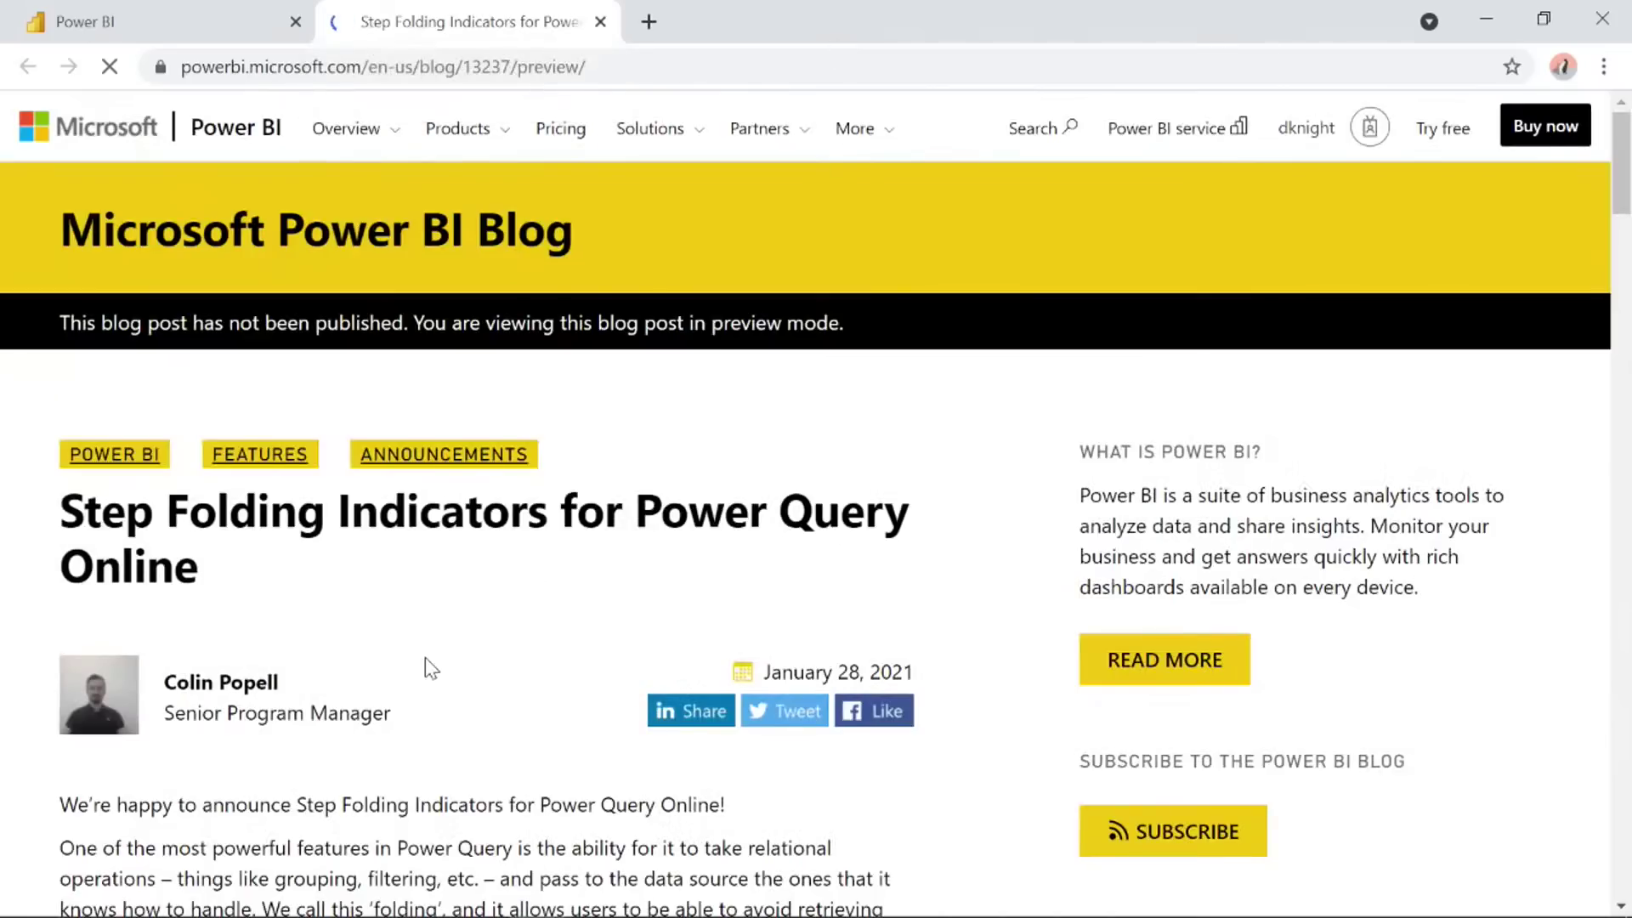
{"action": "scroll", "coordinate": [426, 663], "scroll_direction": "down", "scroll_amount": 1}
{"action": "scroll", "coordinate": [429, 663], "scroll_direction": "down", "scroll_amount": 3}
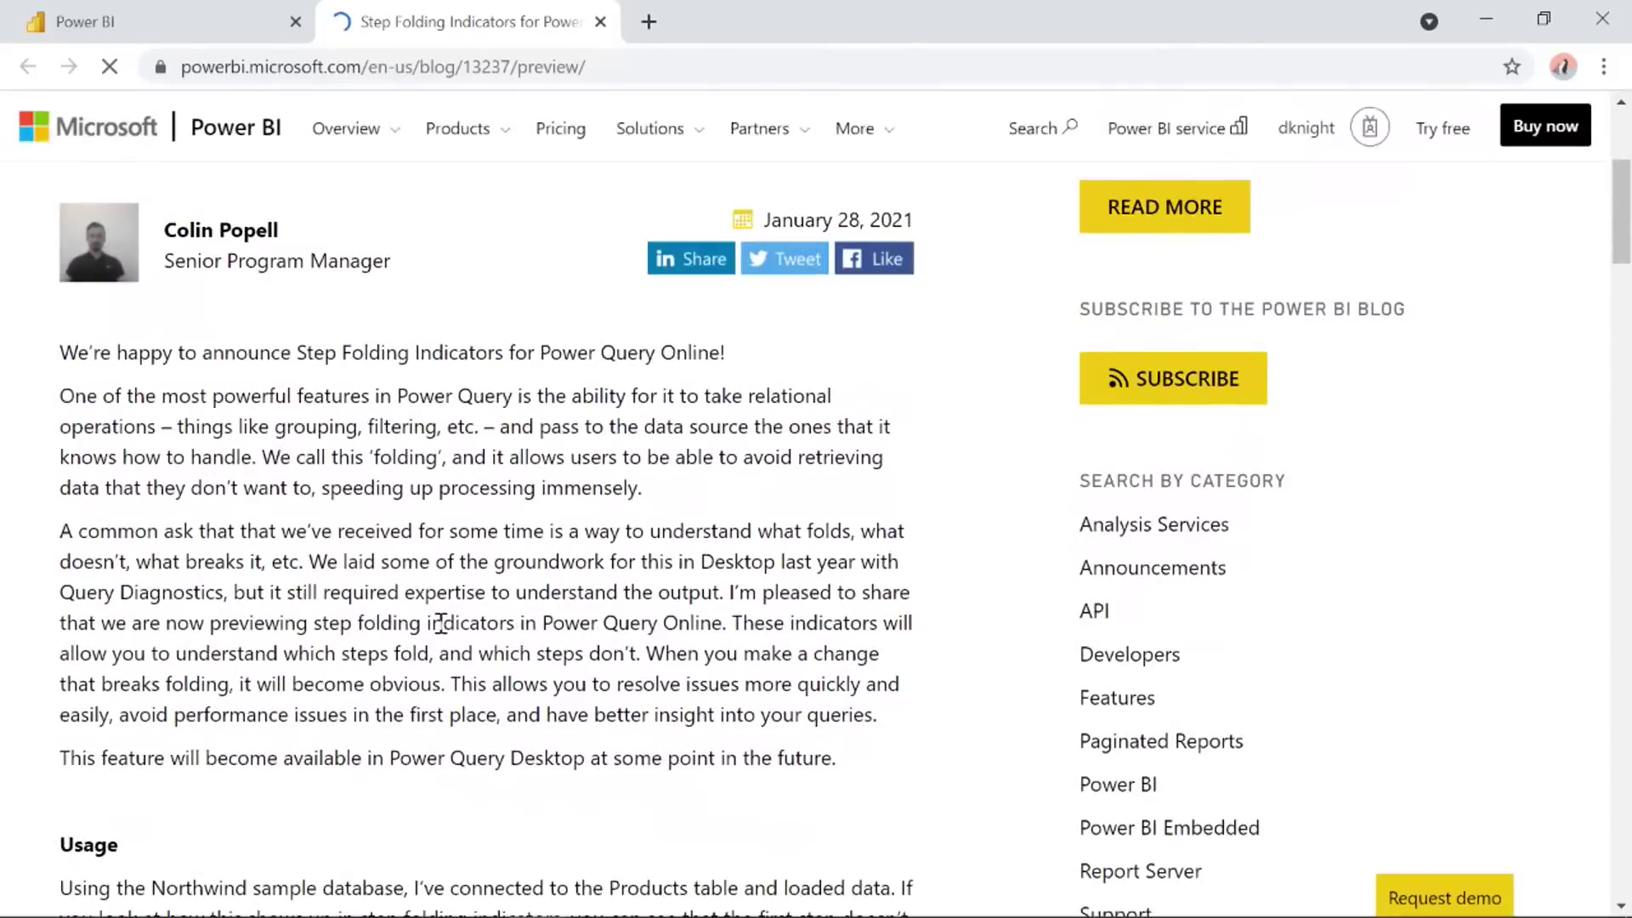
{"action": "scroll", "coordinate": [440, 623], "scroll_direction": "down", "scroll_amount": 1}
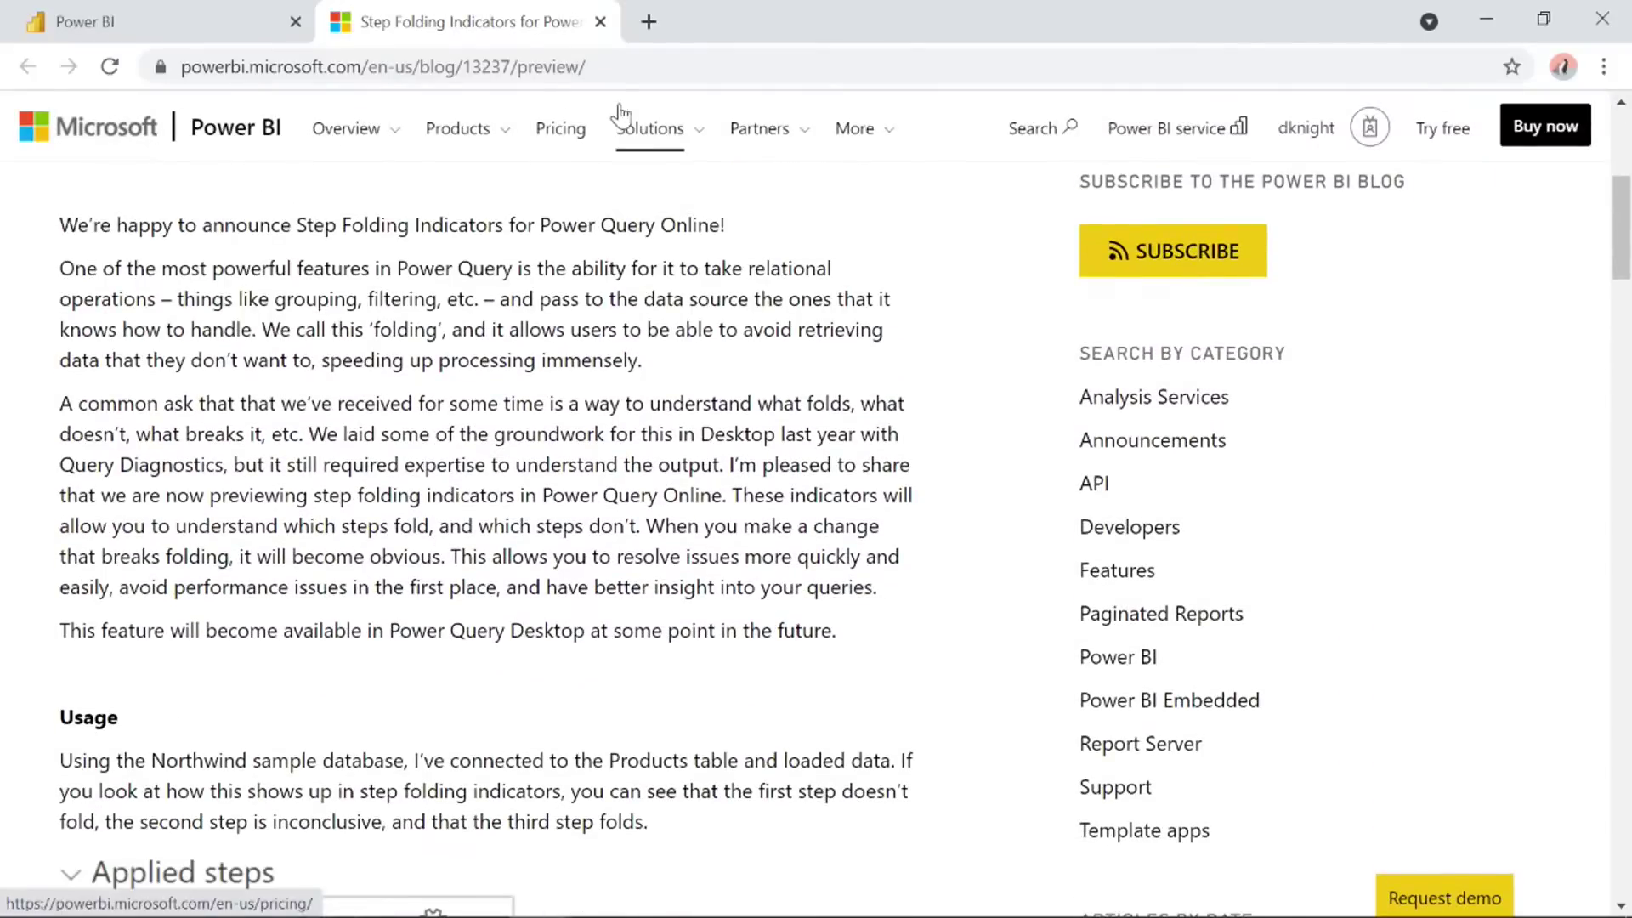
{"action": "left_click", "coordinate": [623, 64]}
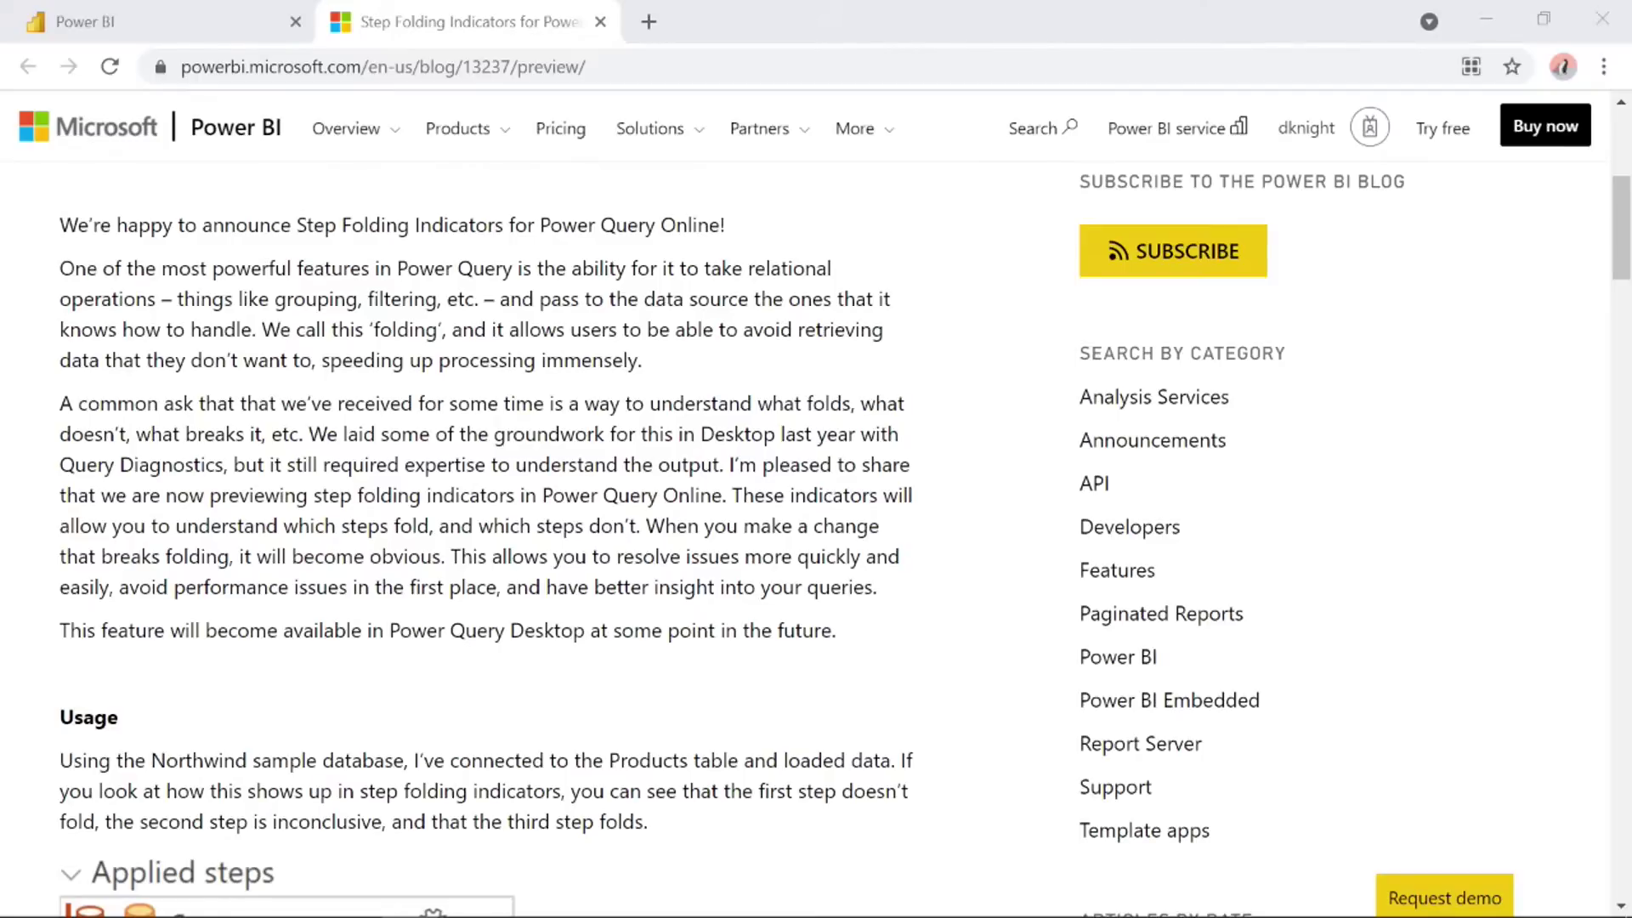
{"action": "left_click", "coordinate": [383, 67]}
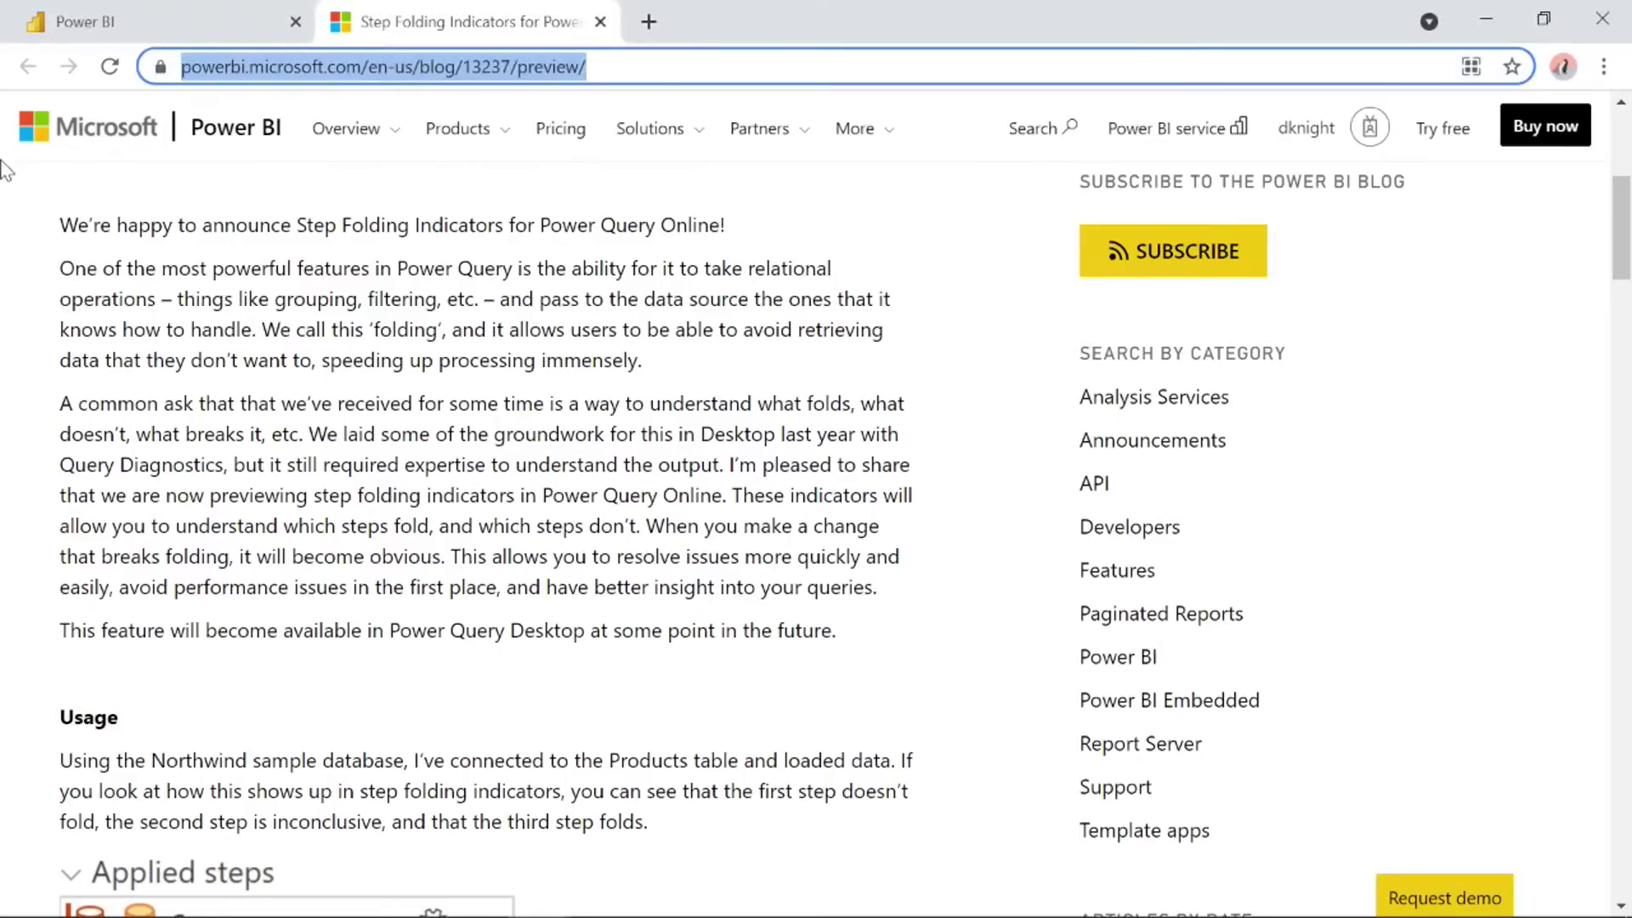
{"action": "scroll", "coordinate": [414, 527], "scroll_direction": "down", "scroll_amount": 3}
{"action": "scroll", "coordinate": [415, 527], "scroll_direction": "down", "scroll_amount": 3}
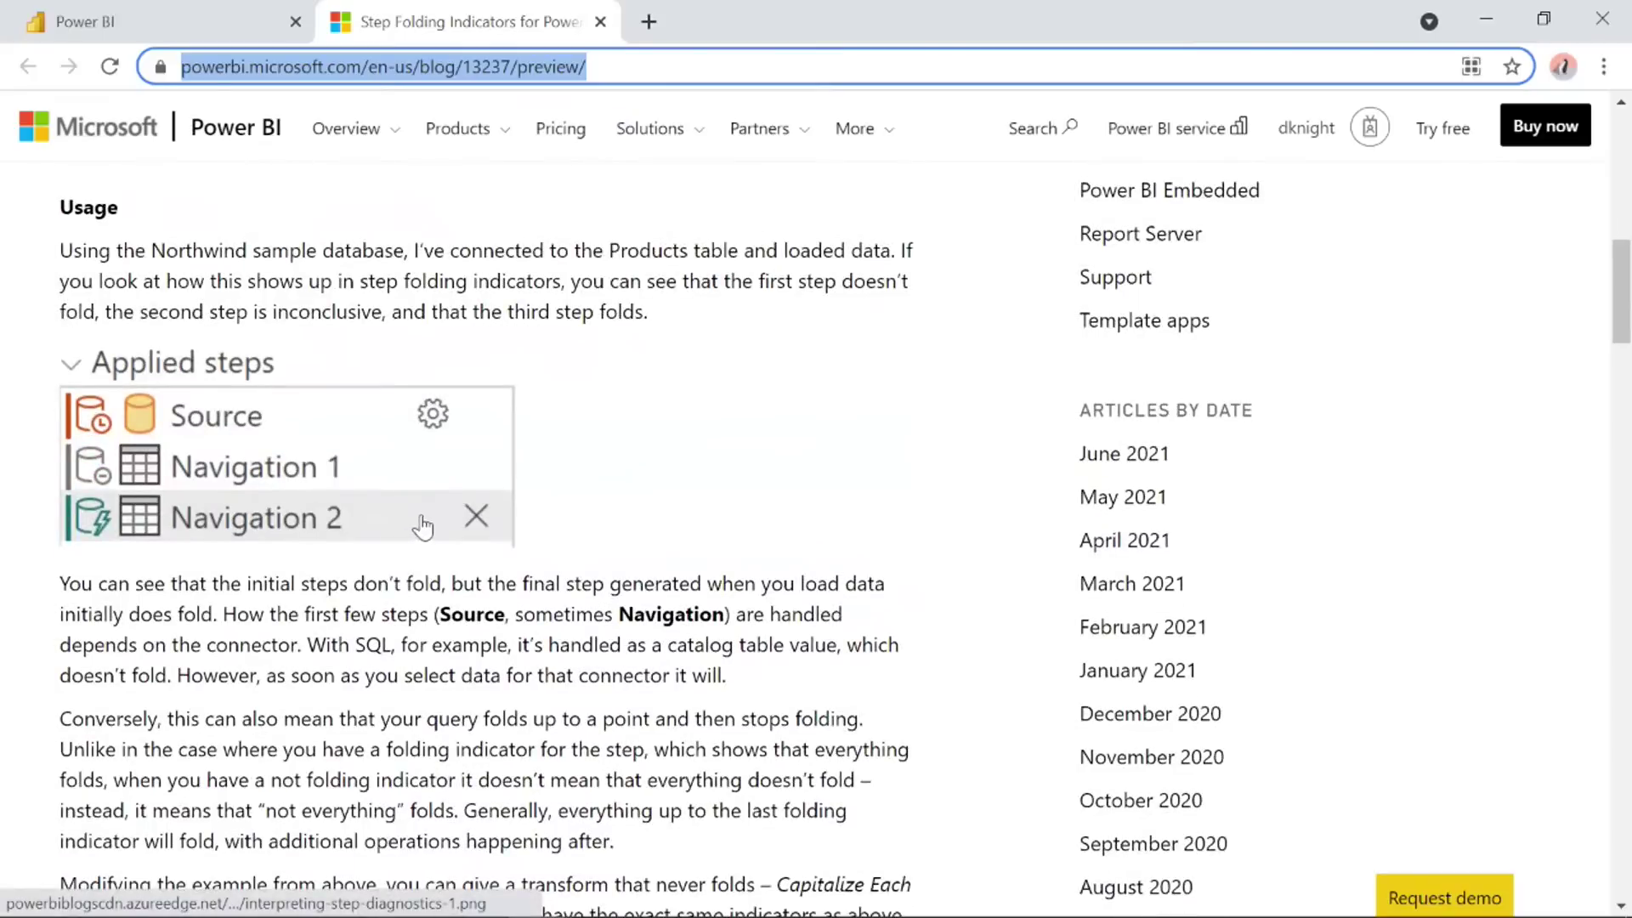
{"action": "scroll", "coordinate": [425, 519], "scroll_direction": "down", "scroll_amount": 4}
{"action": "scroll", "coordinate": [434, 510], "scroll_direction": "down", "scroll_amount": 2}
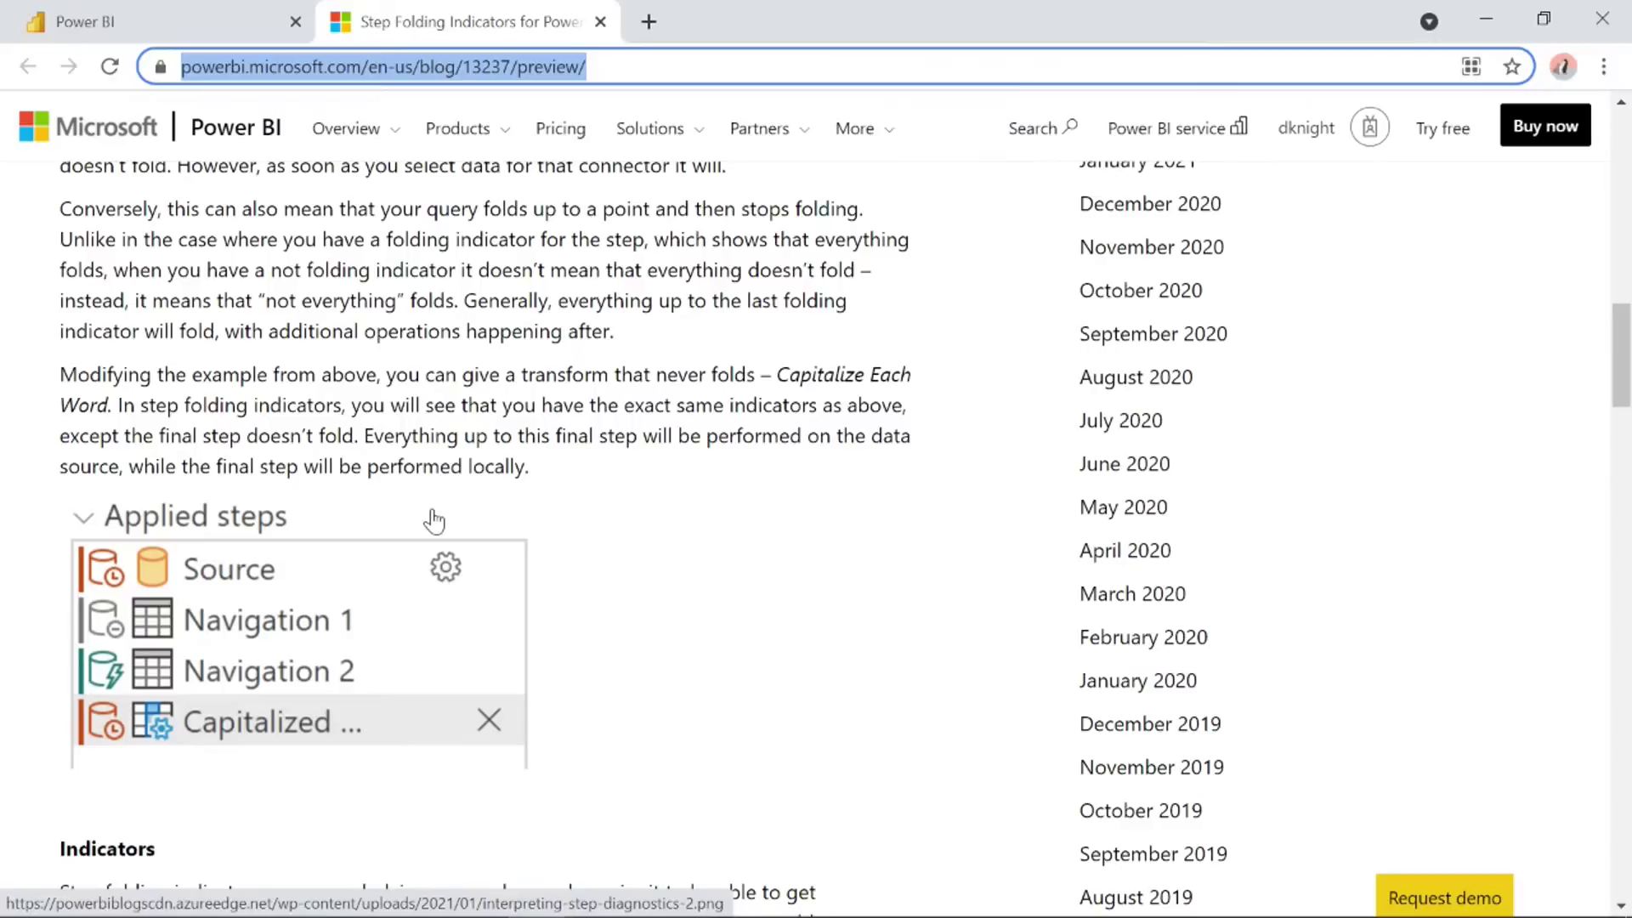
{"action": "left_click", "coordinate": [600, 22]}
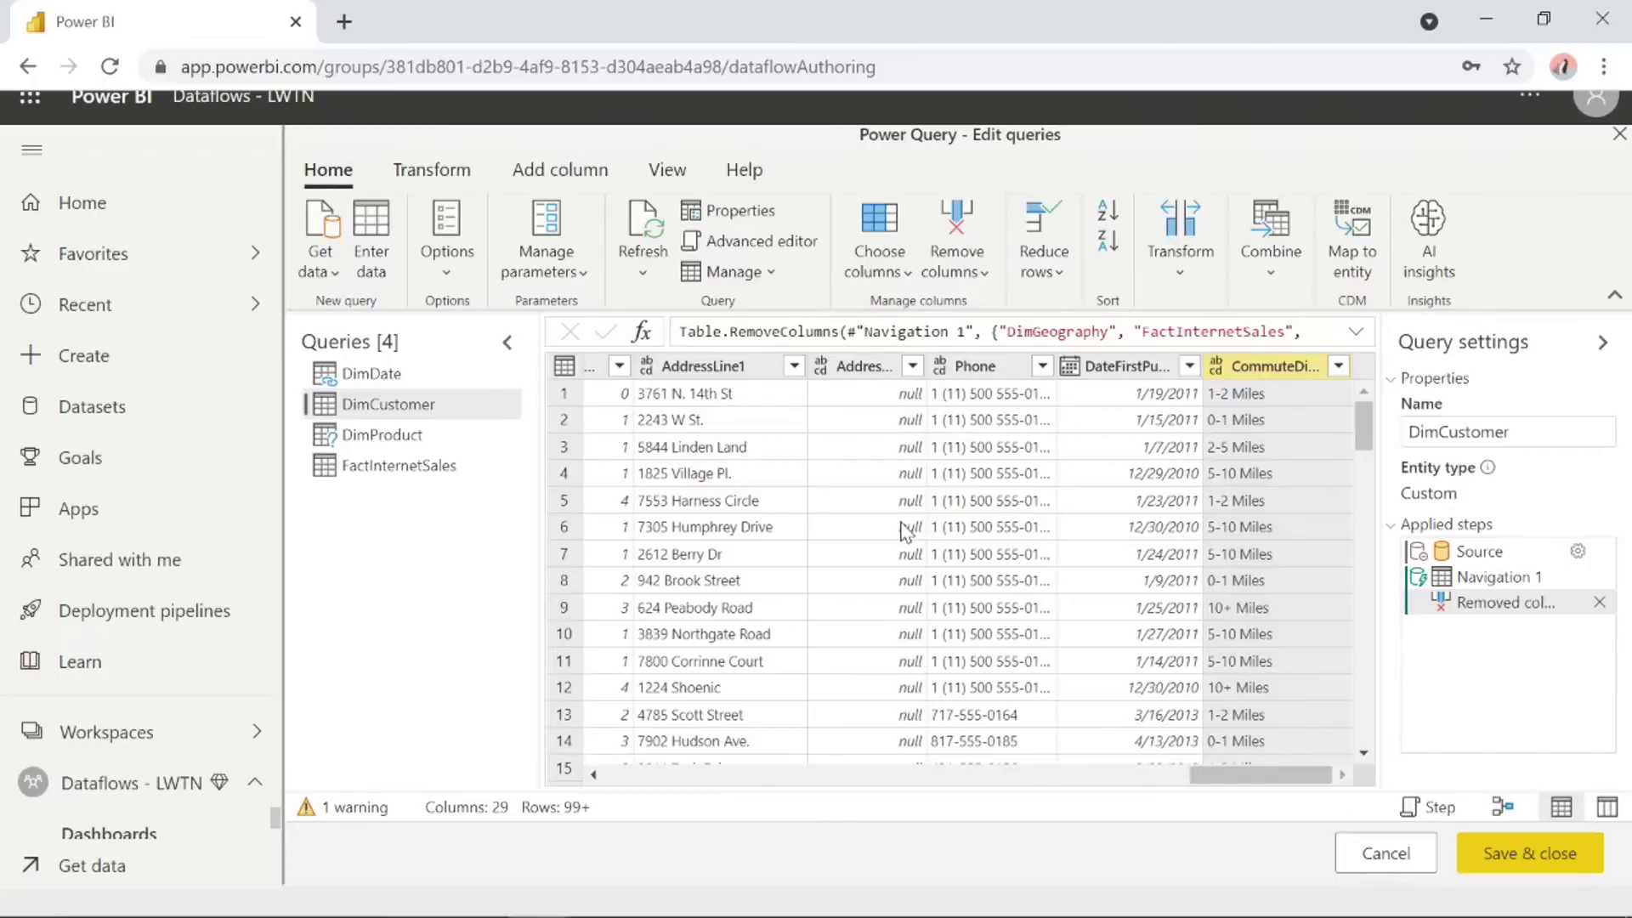
{"action": "left_click", "coordinate": [374, 446]}
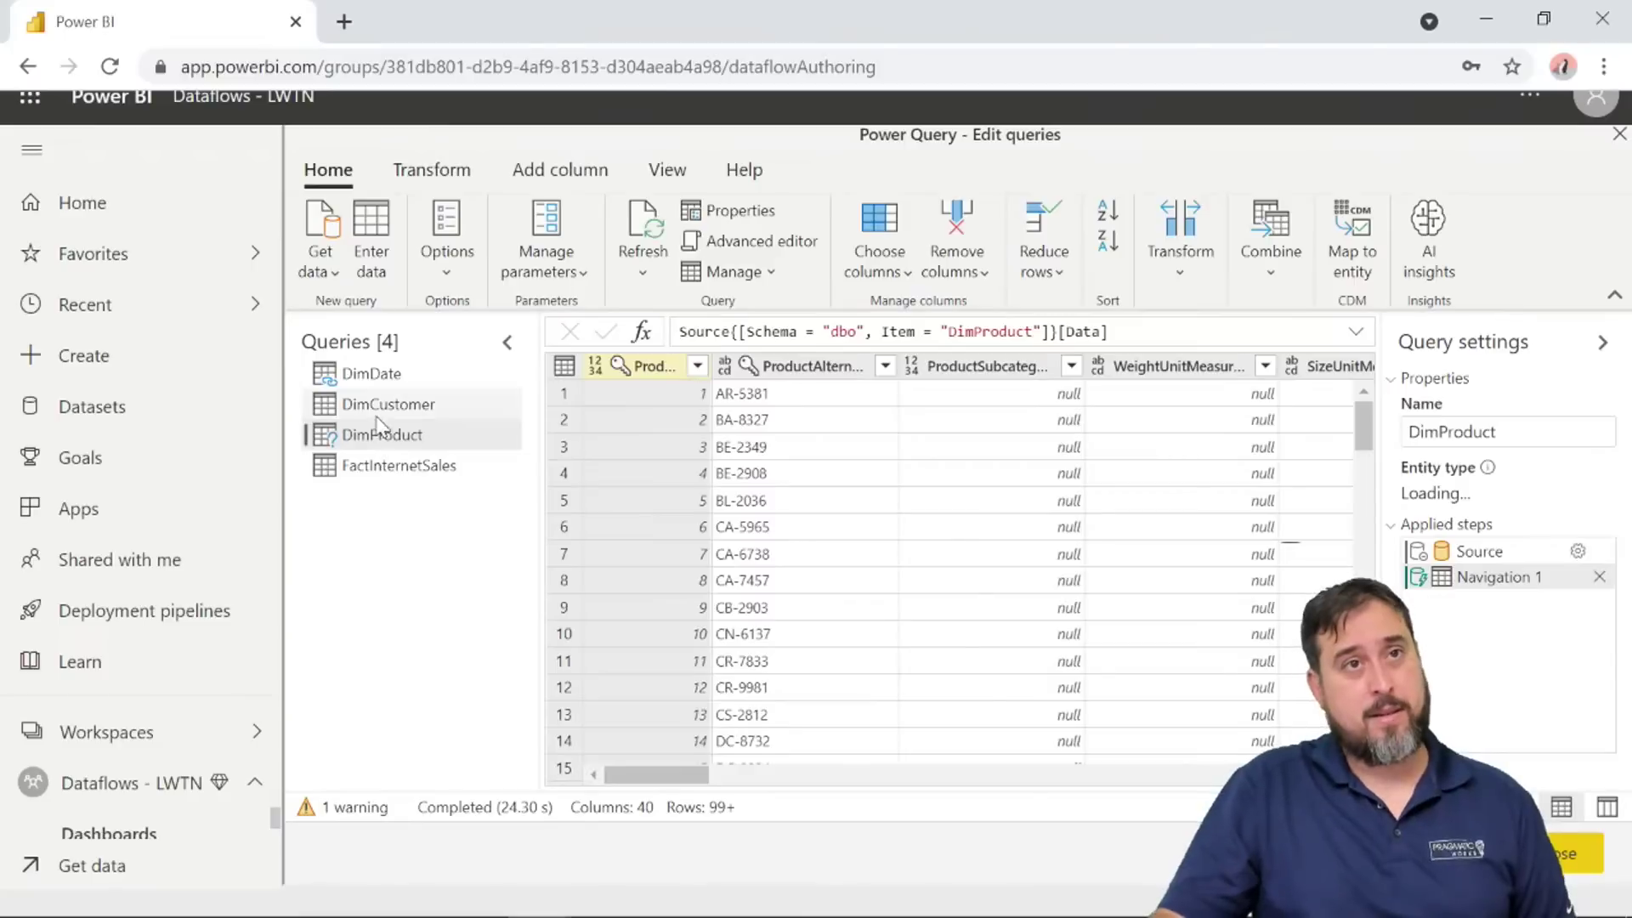
{"action": "left_click", "coordinate": [385, 413]}
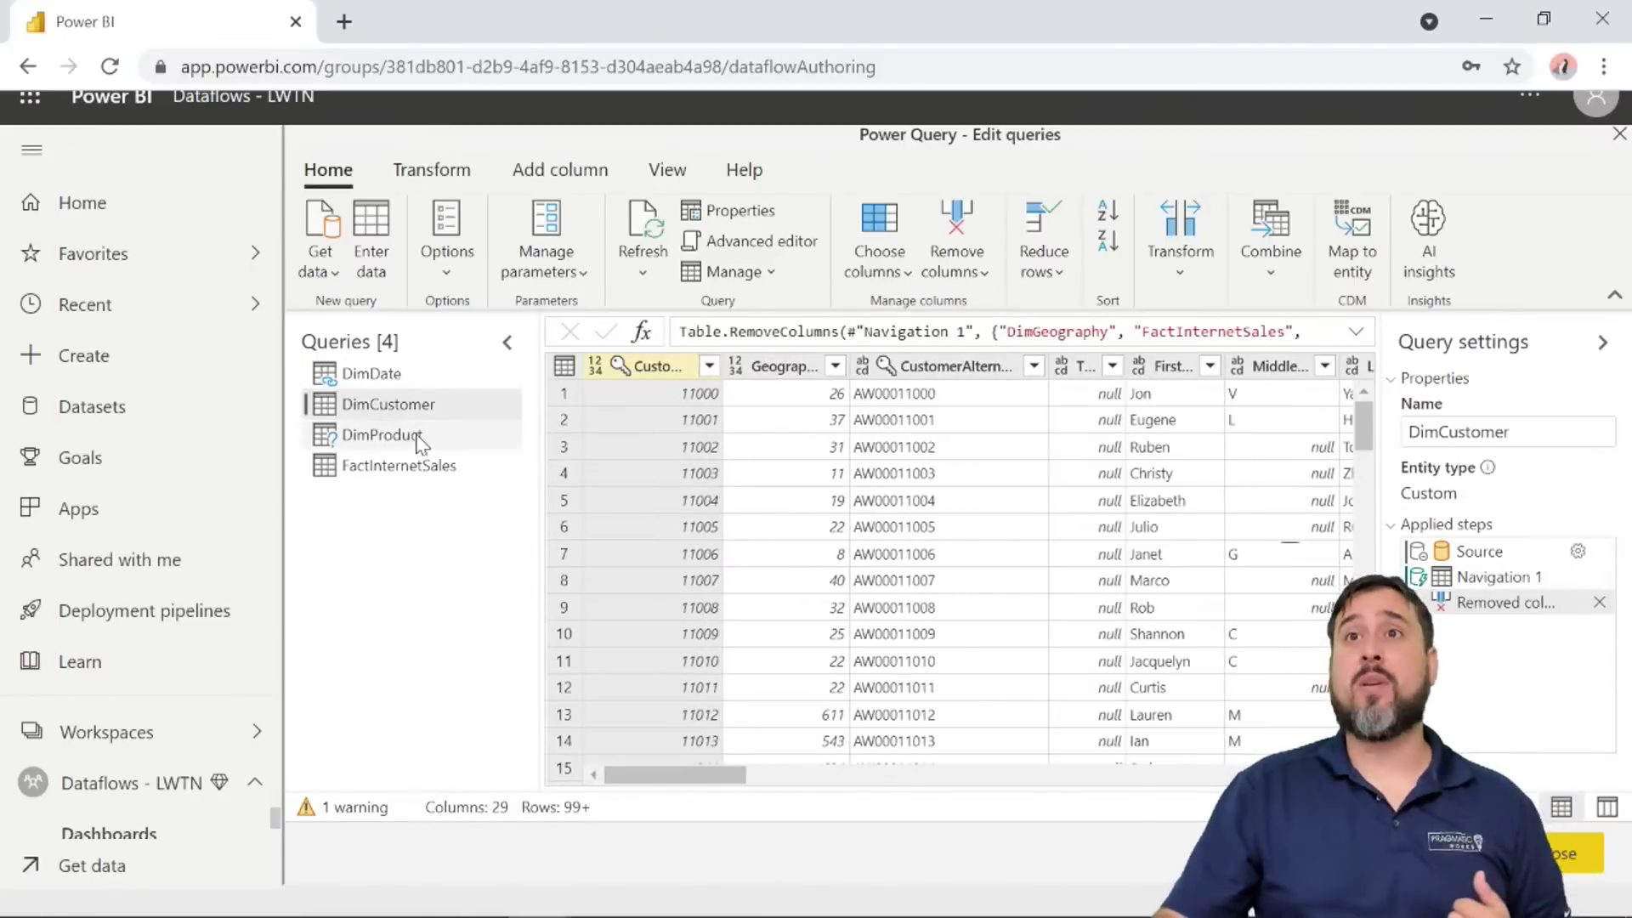
{"action": "left_click", "coordinate": [1164, 367]}
{"action": "right_click", "coordinate": [1169, 370]}
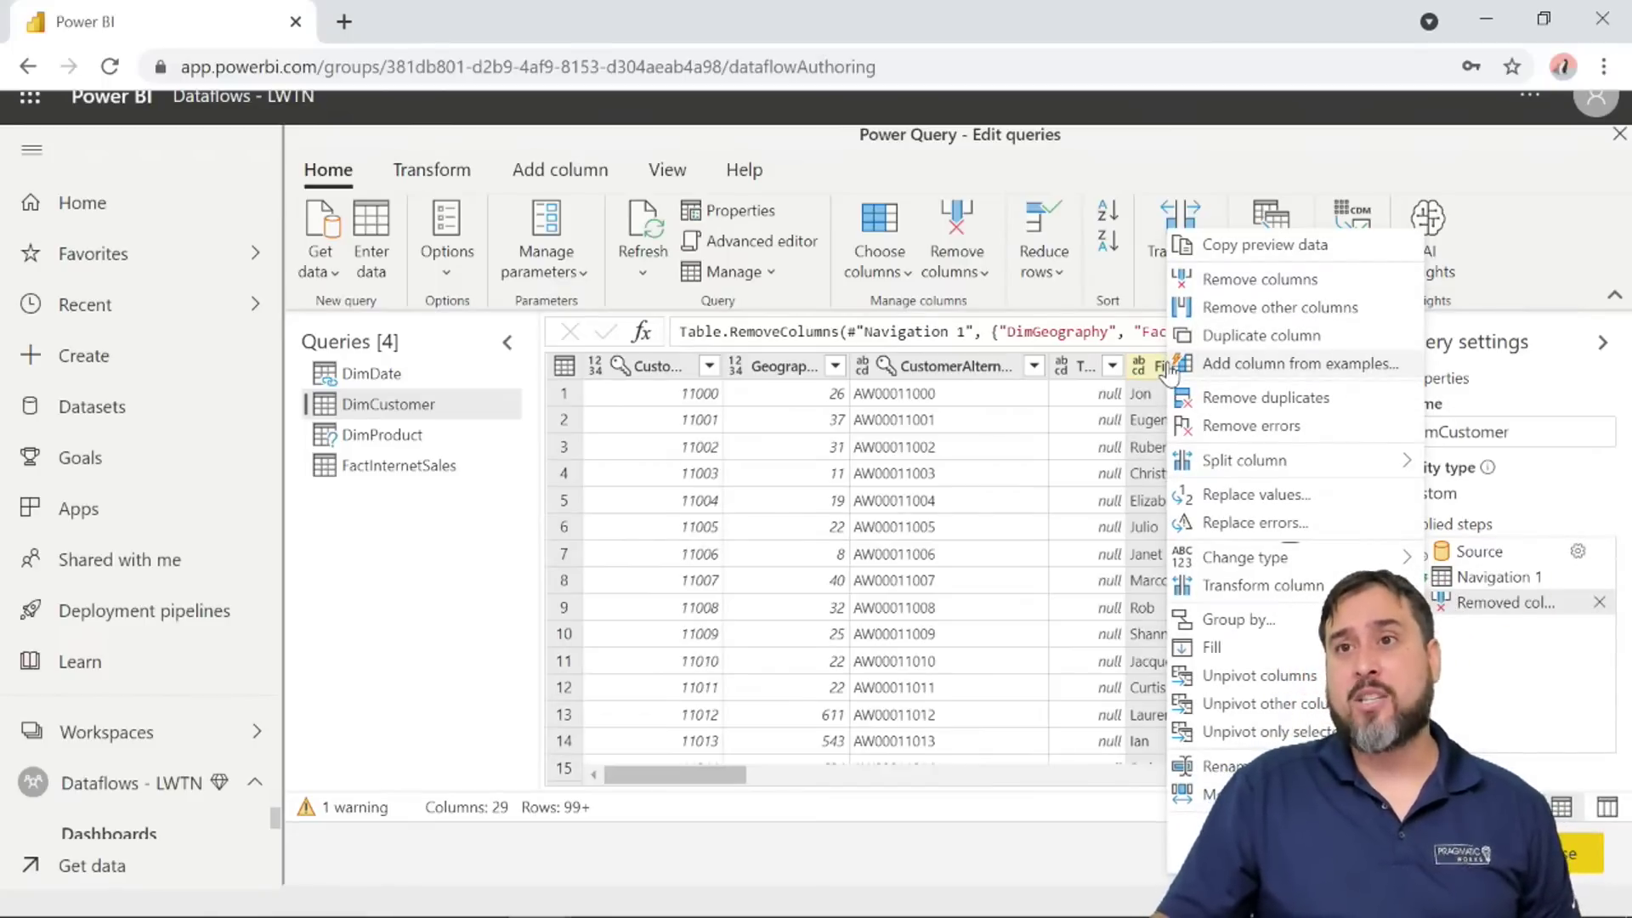
{"action": "left_click", "coordinate": [1173, 367]}
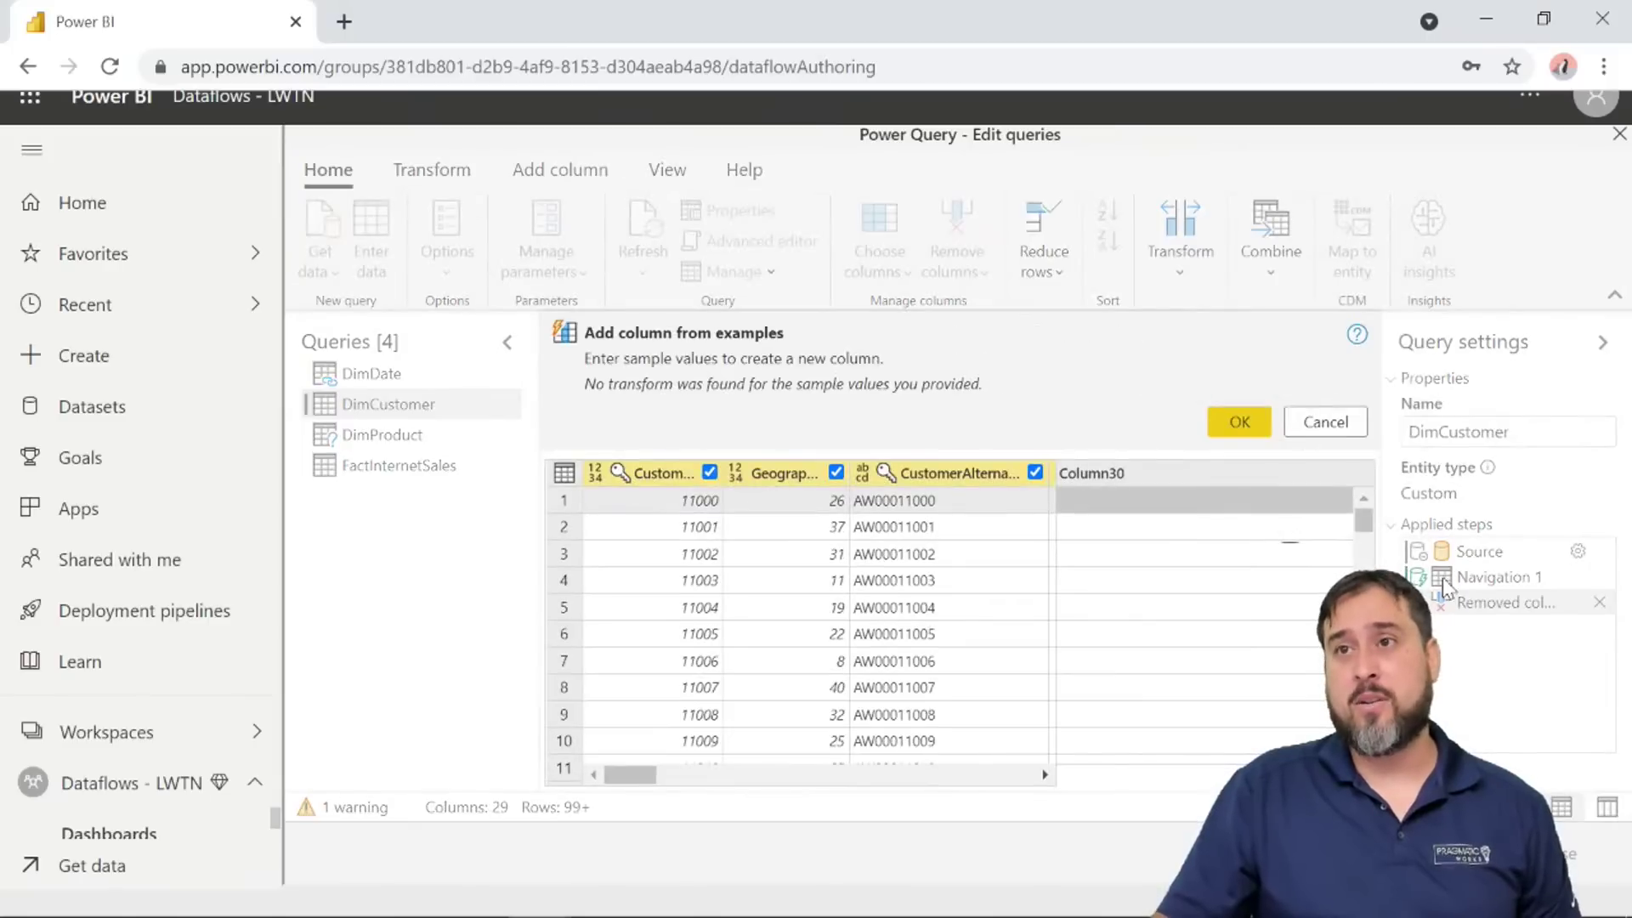
{"action": "left_click", "coordinate": [1325, 422]}
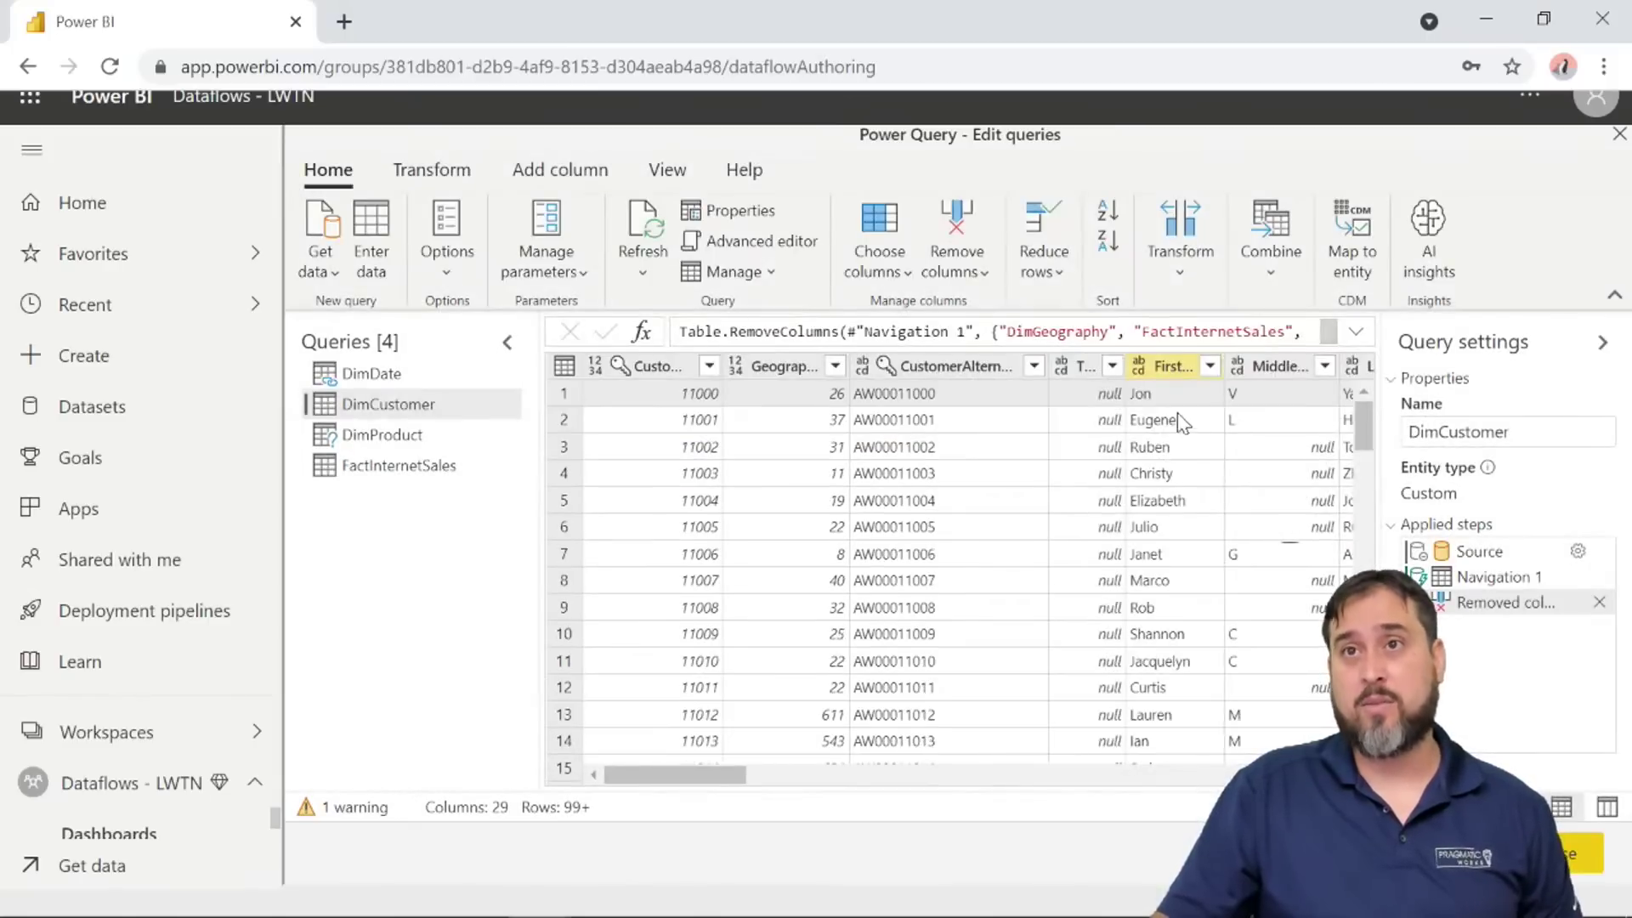
{"action": "left_click", "coordinate": [1169, 366]}
{"action": "left_click", "coordinate": [1209, 366]}
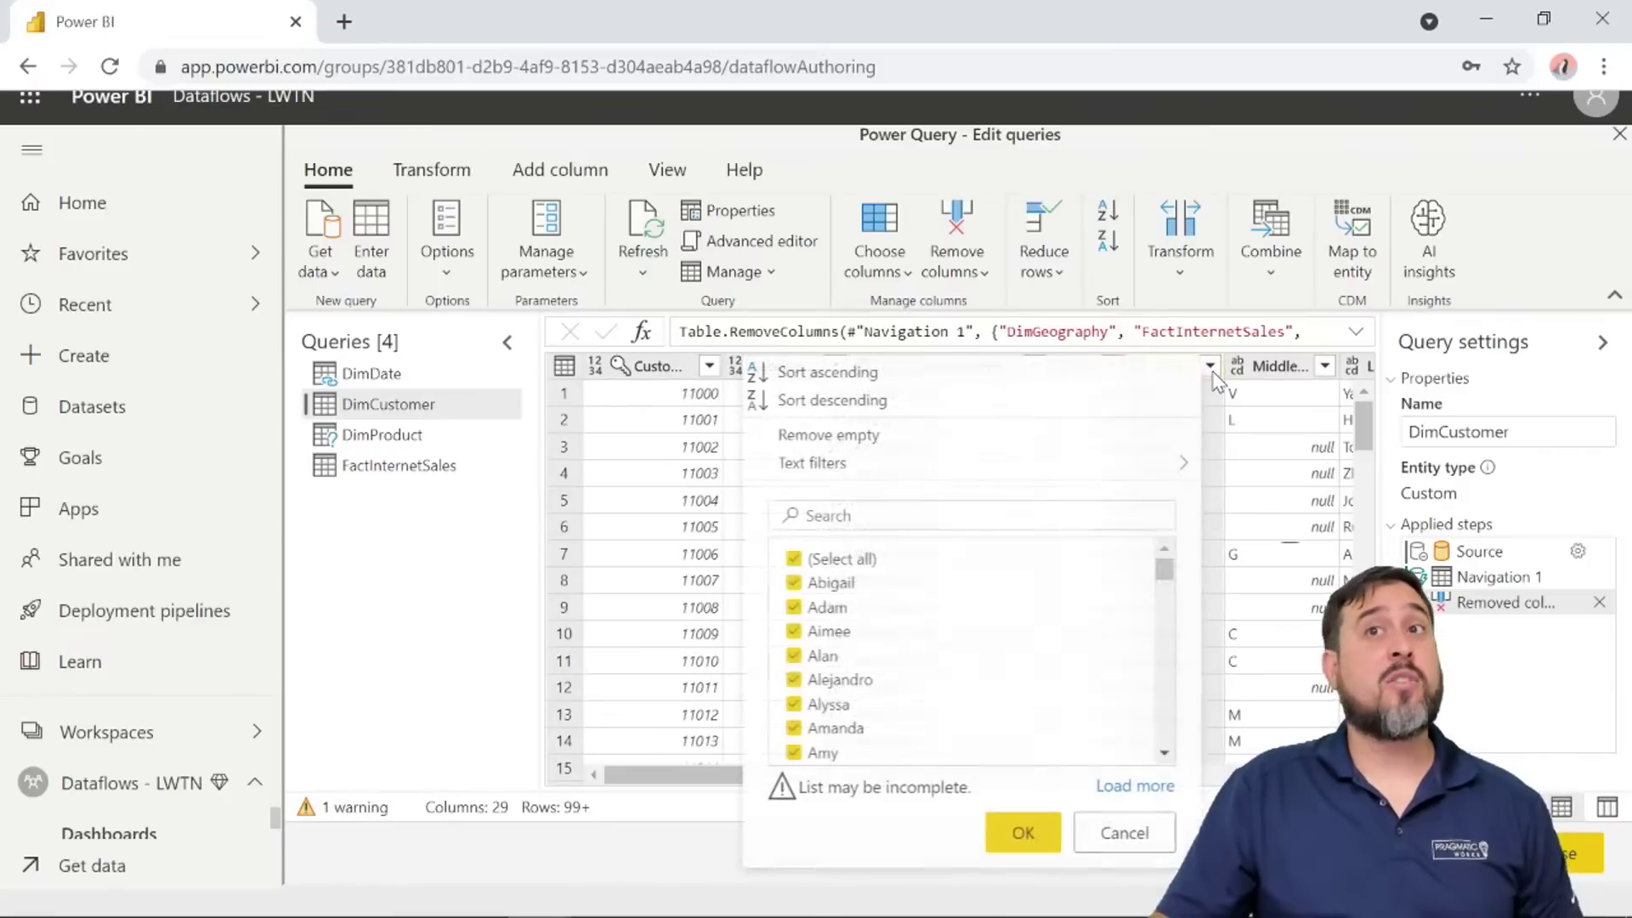
{"action": "mouse_move", "coordinate": [1098, 466]}
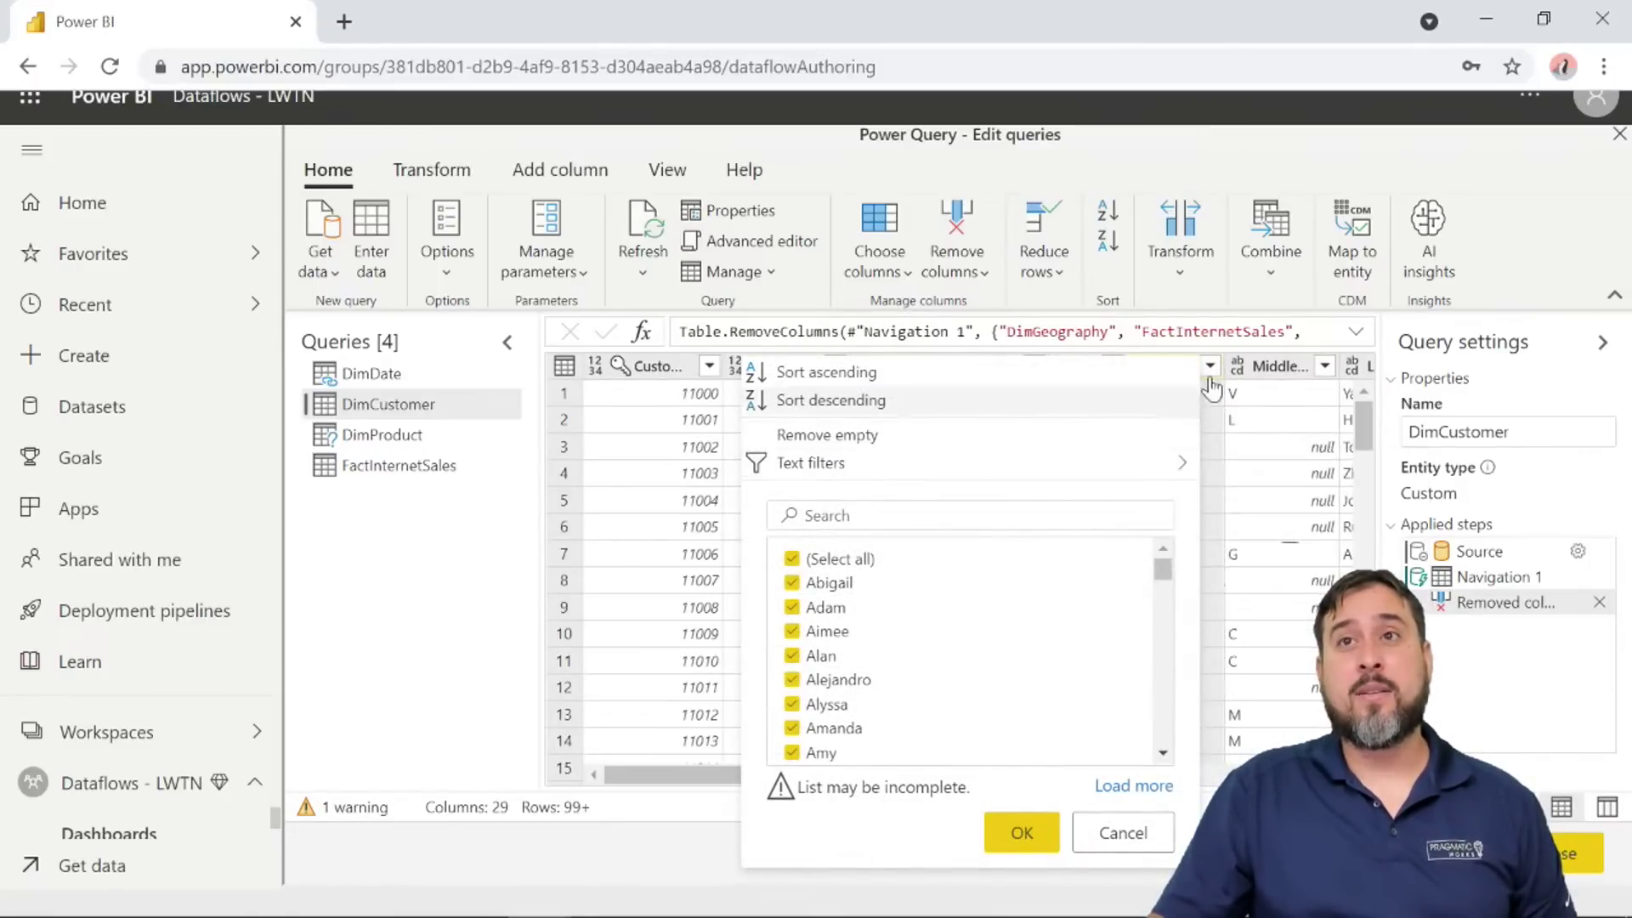
Try capitalizing each word in DimCustomer's MiddleName column, check that step's folding indicator and delete the step.
{"action": "right_click", "coordinate": [1292, 366]}
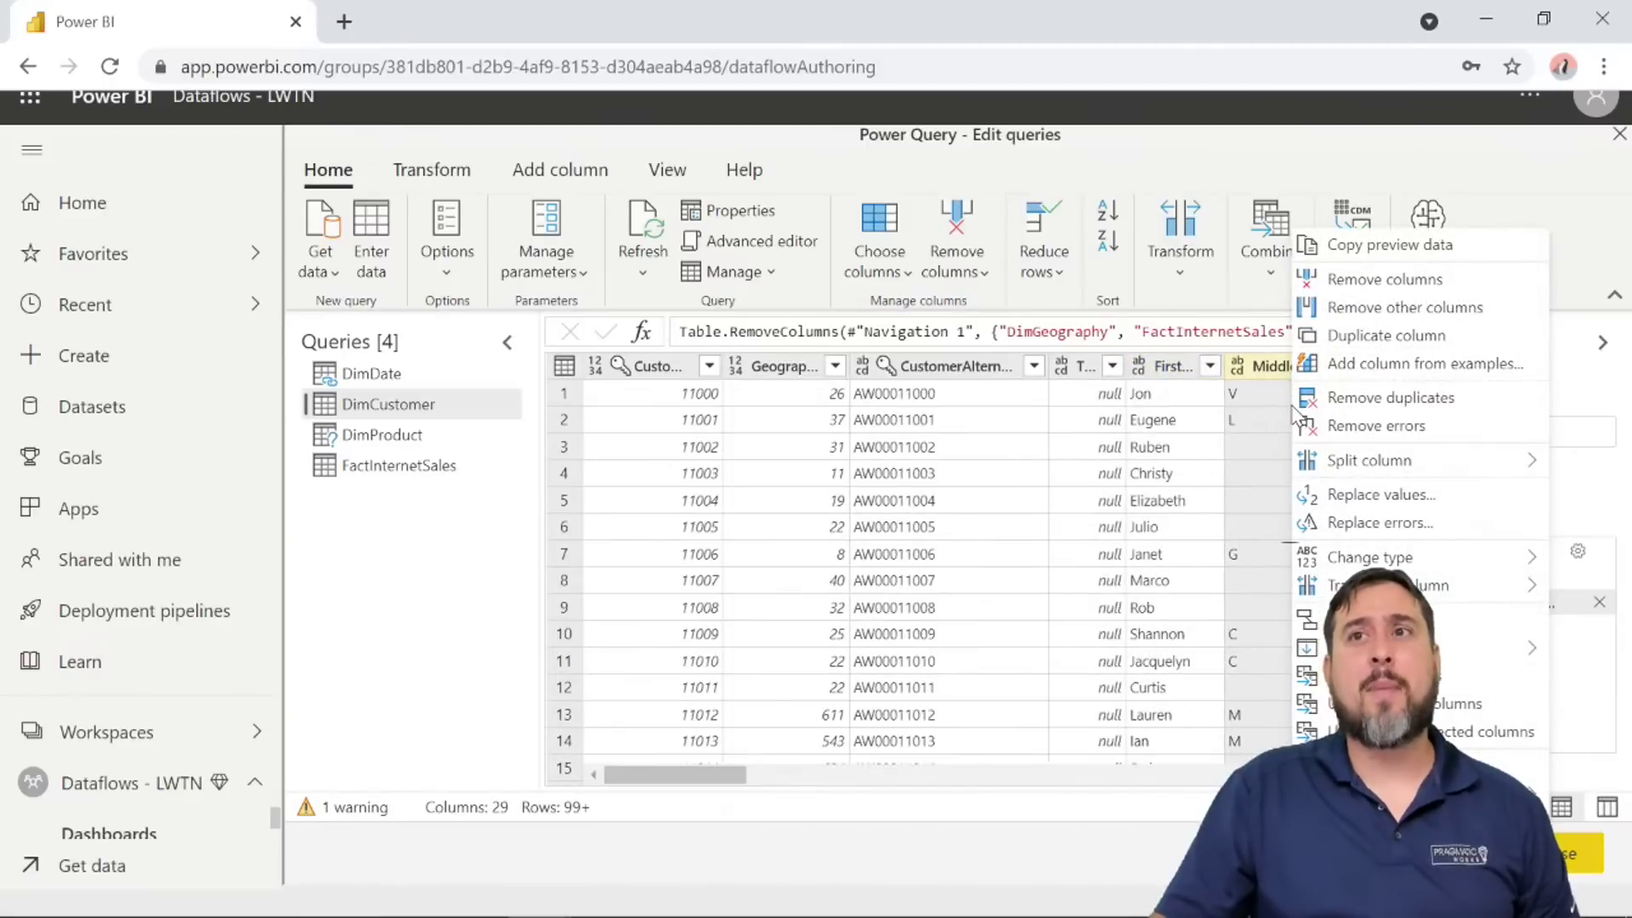
{"action": "mouse_move", "coordinate": [1360, 585]}
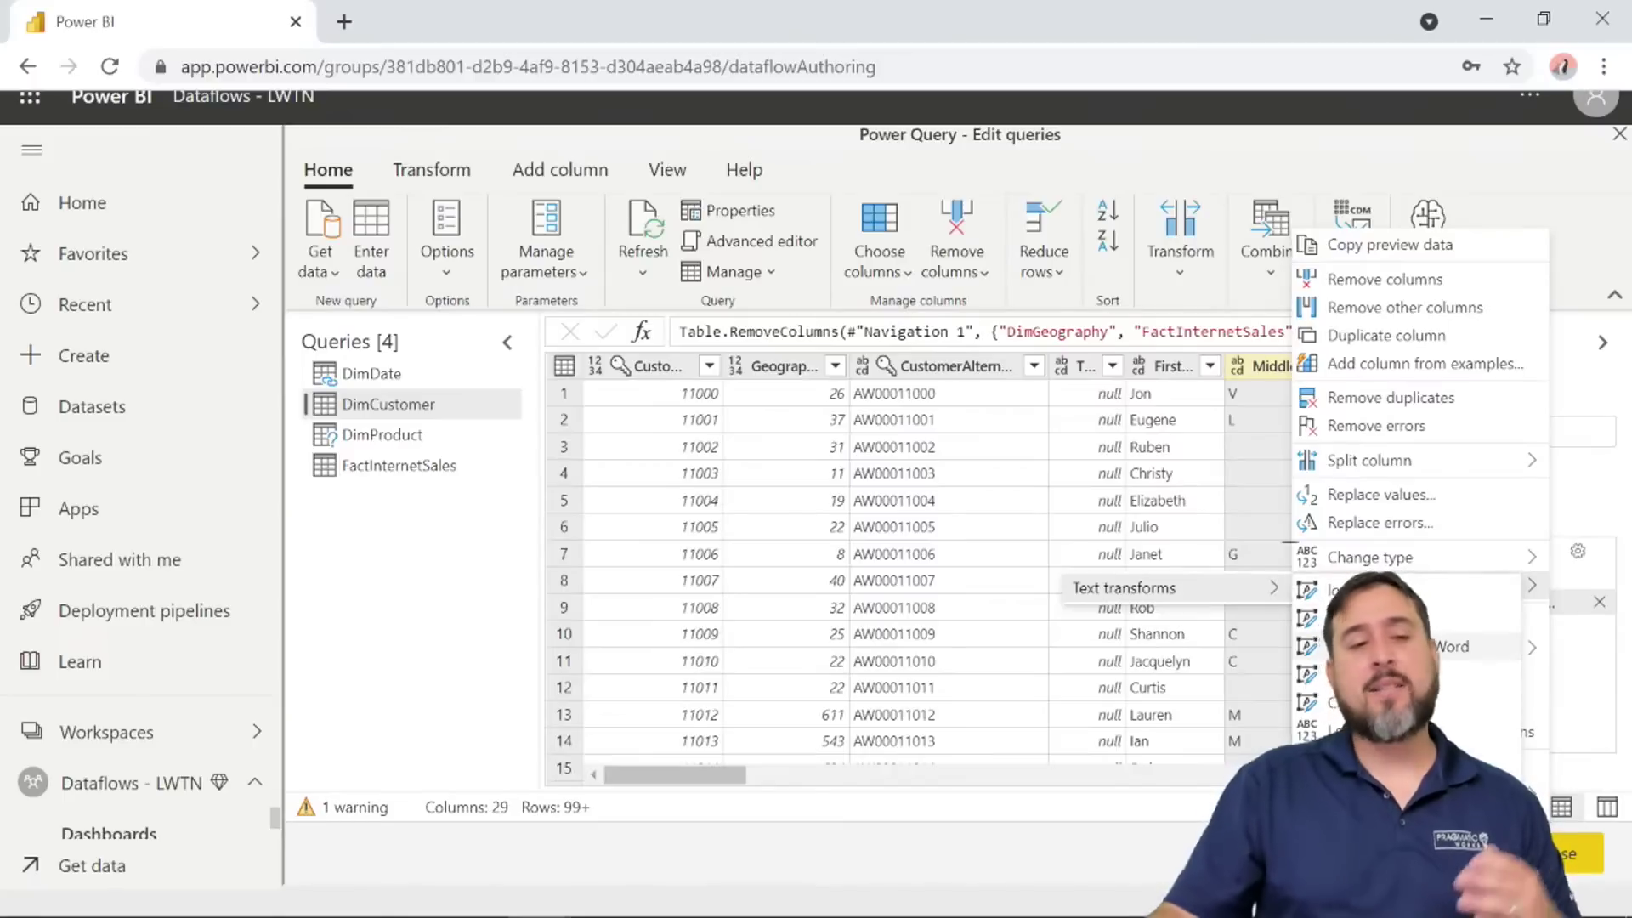
{"action": "left_click", "coordinate": [1398, 647]}
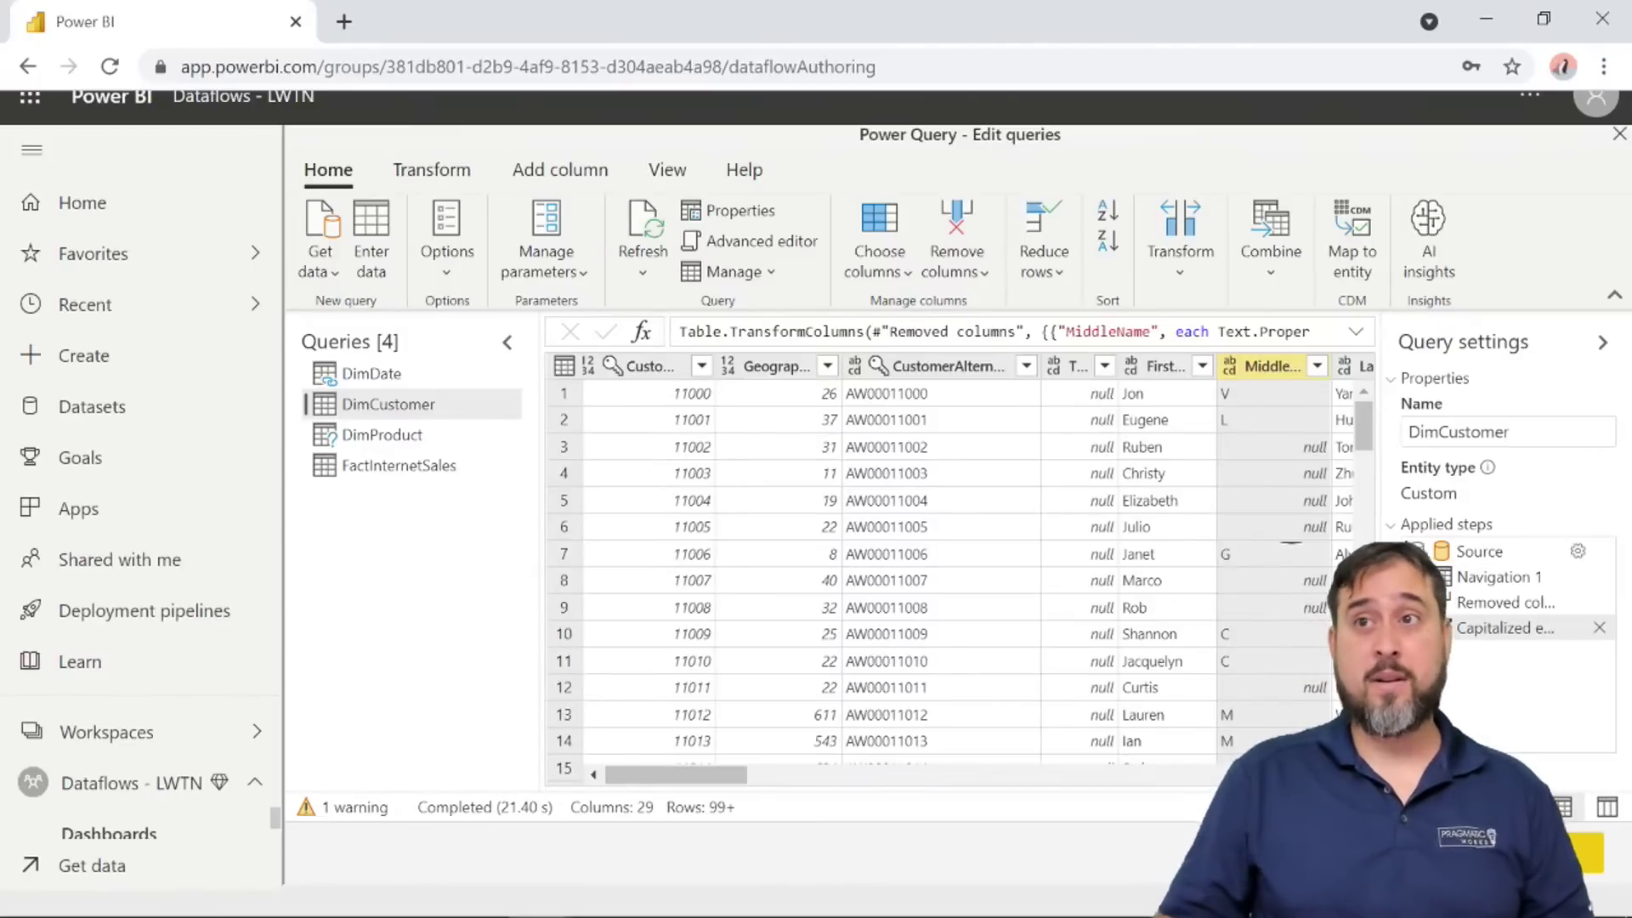
{"action": "mouse_move", "coordinate": [1417, 628]}
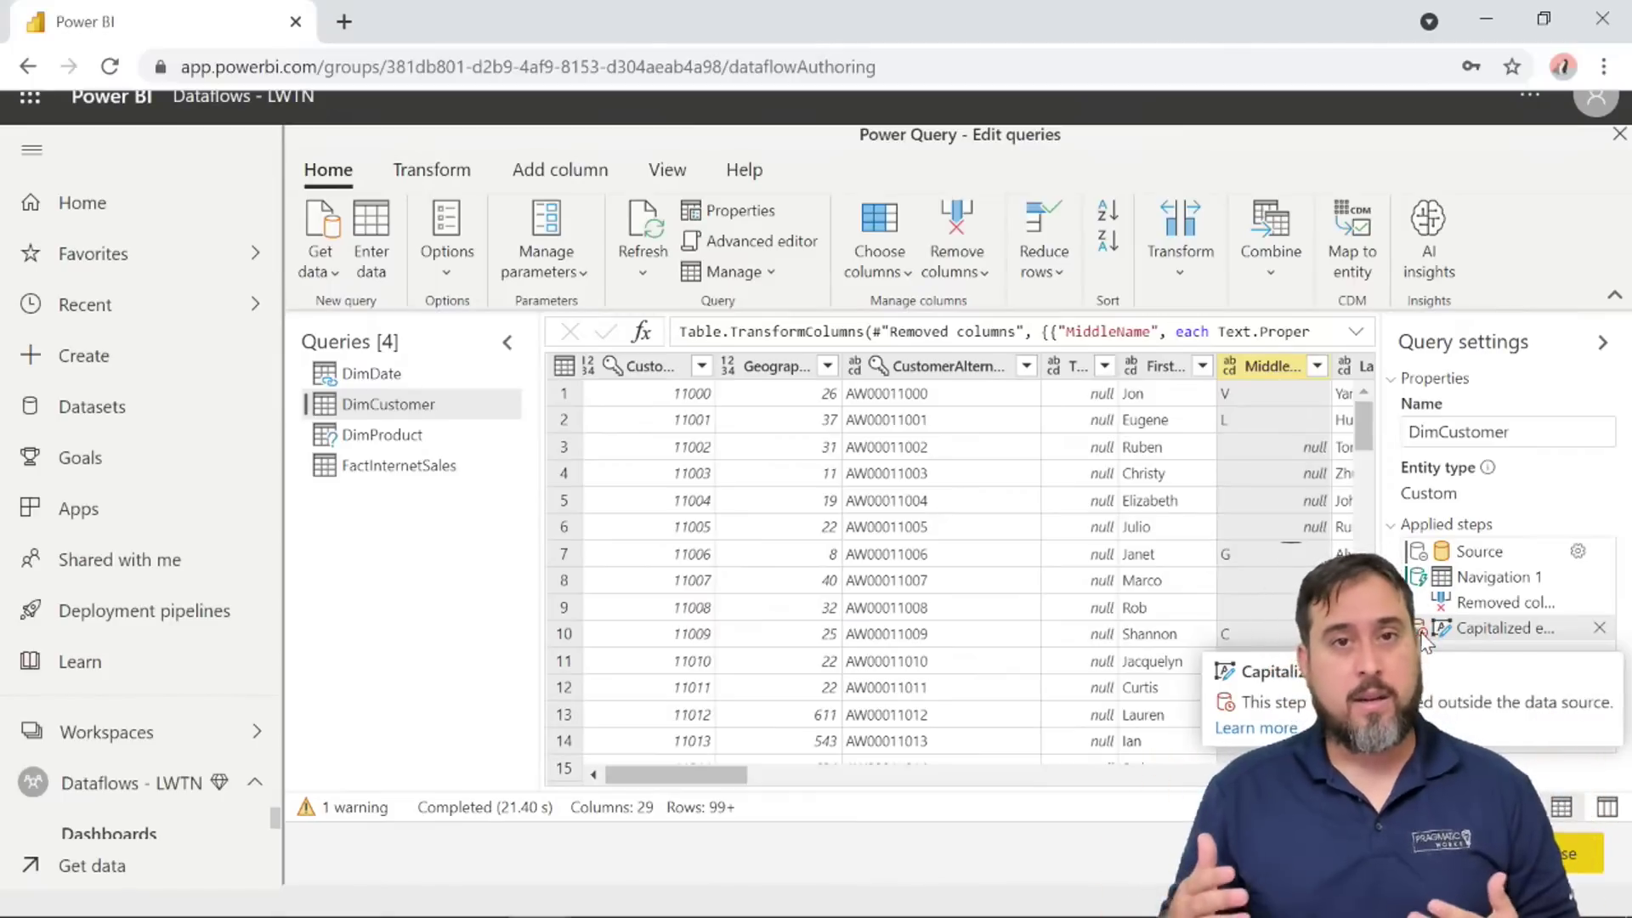
{"action": "left_click", "coordinate": [1598, 628]}
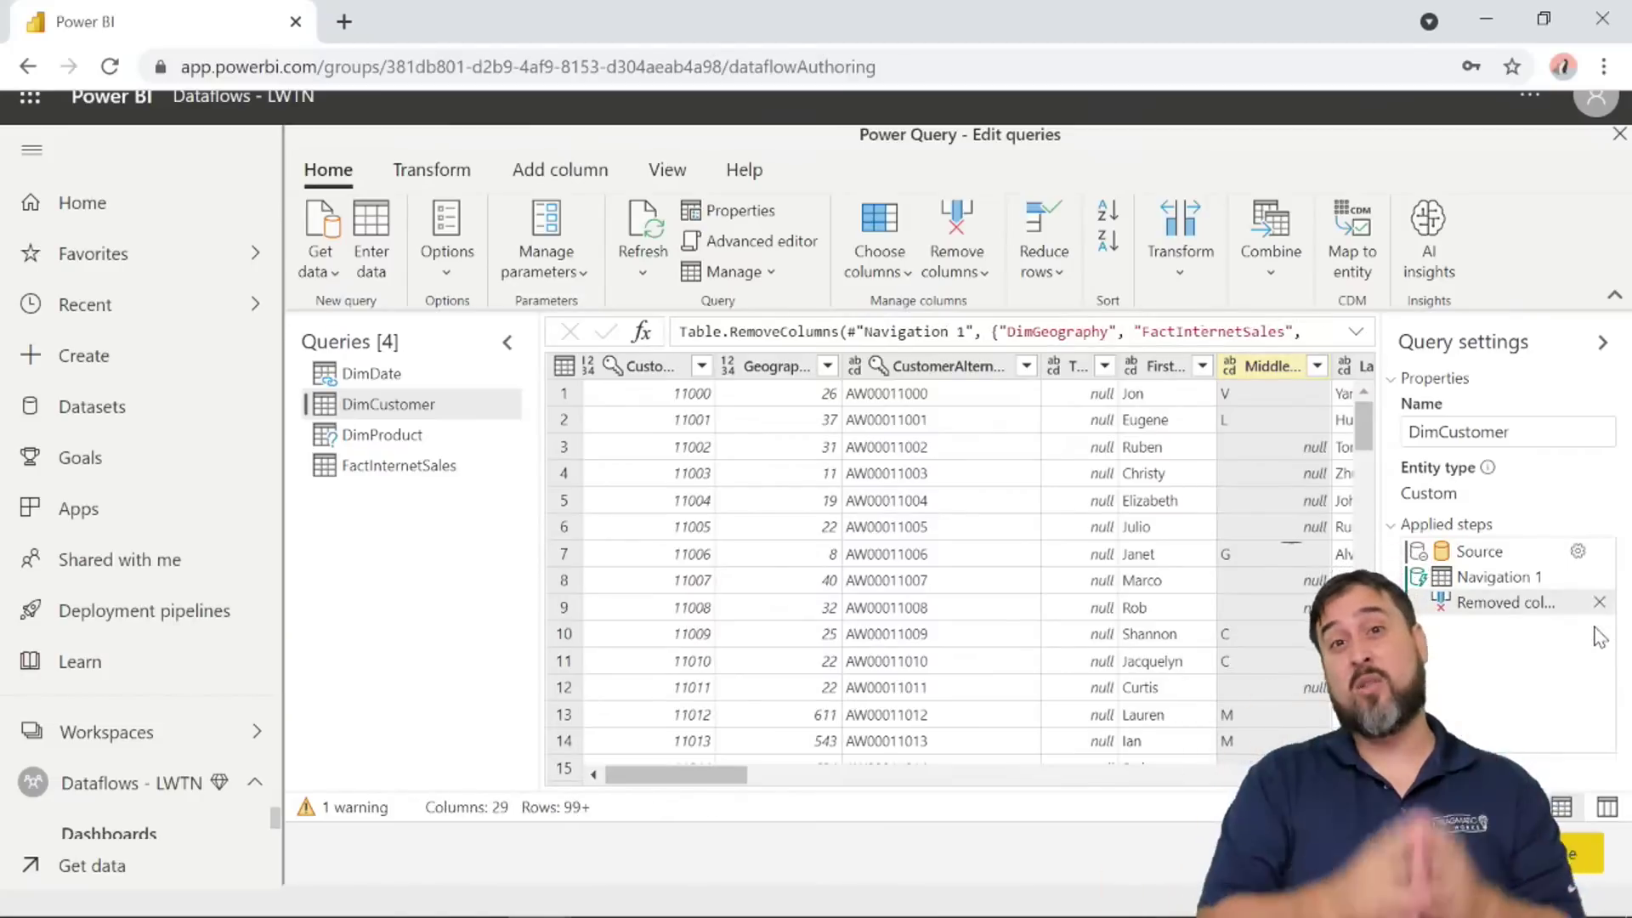
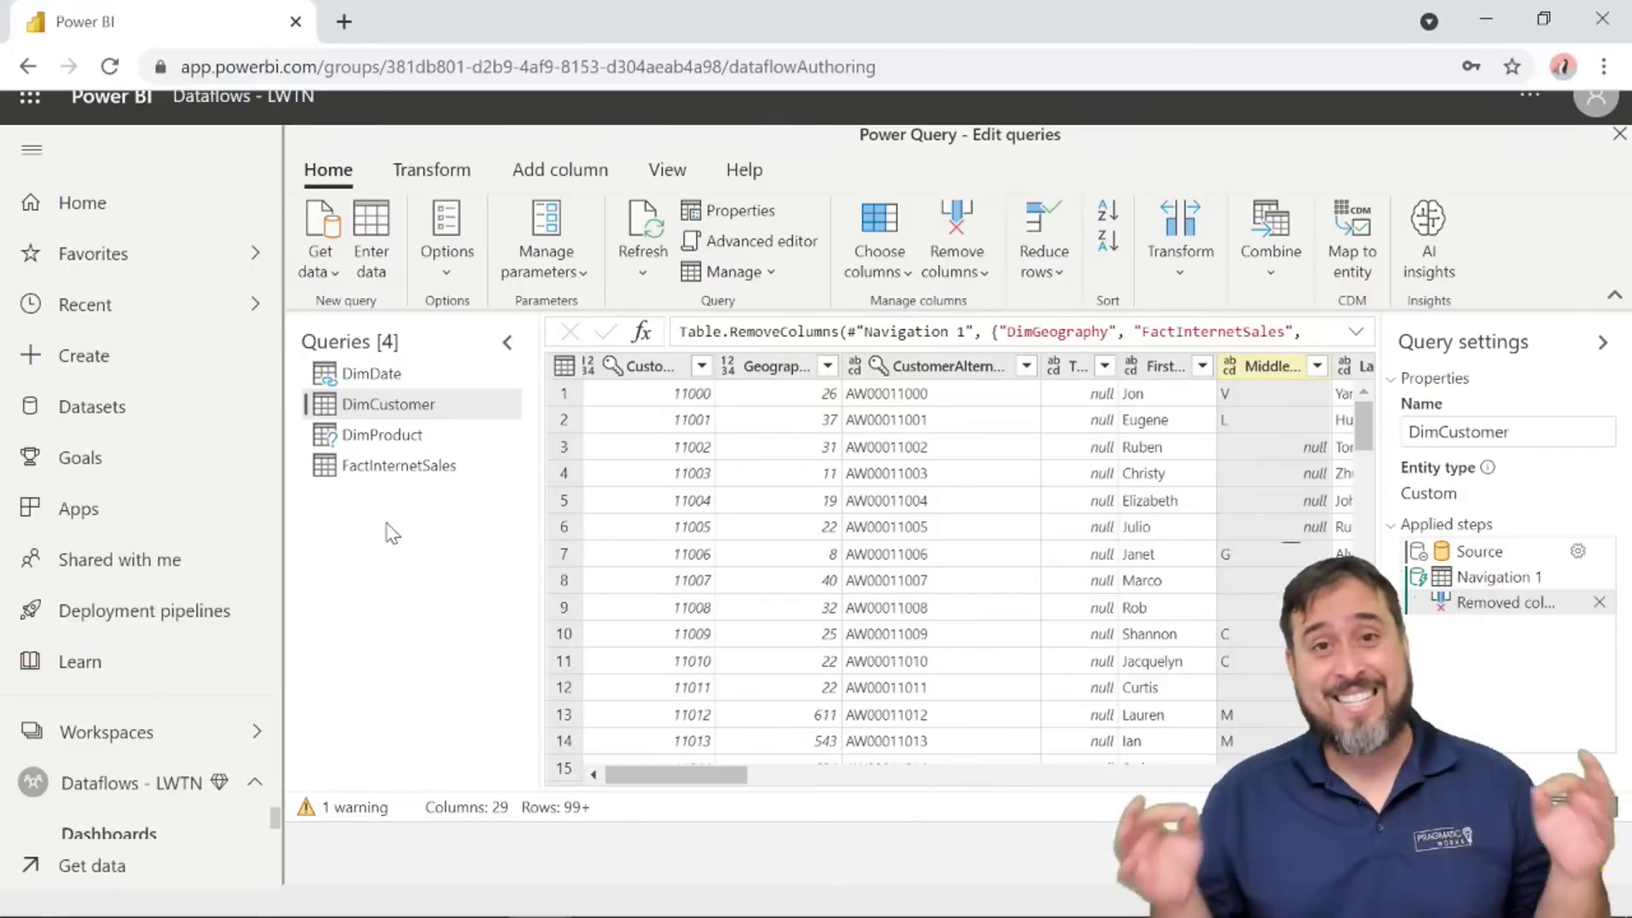
Remove the last four linked-table columns from the DimProduct query, starting with DimProductSubcategory.
{"action": "left_click", "coordinate": [383, 434]}
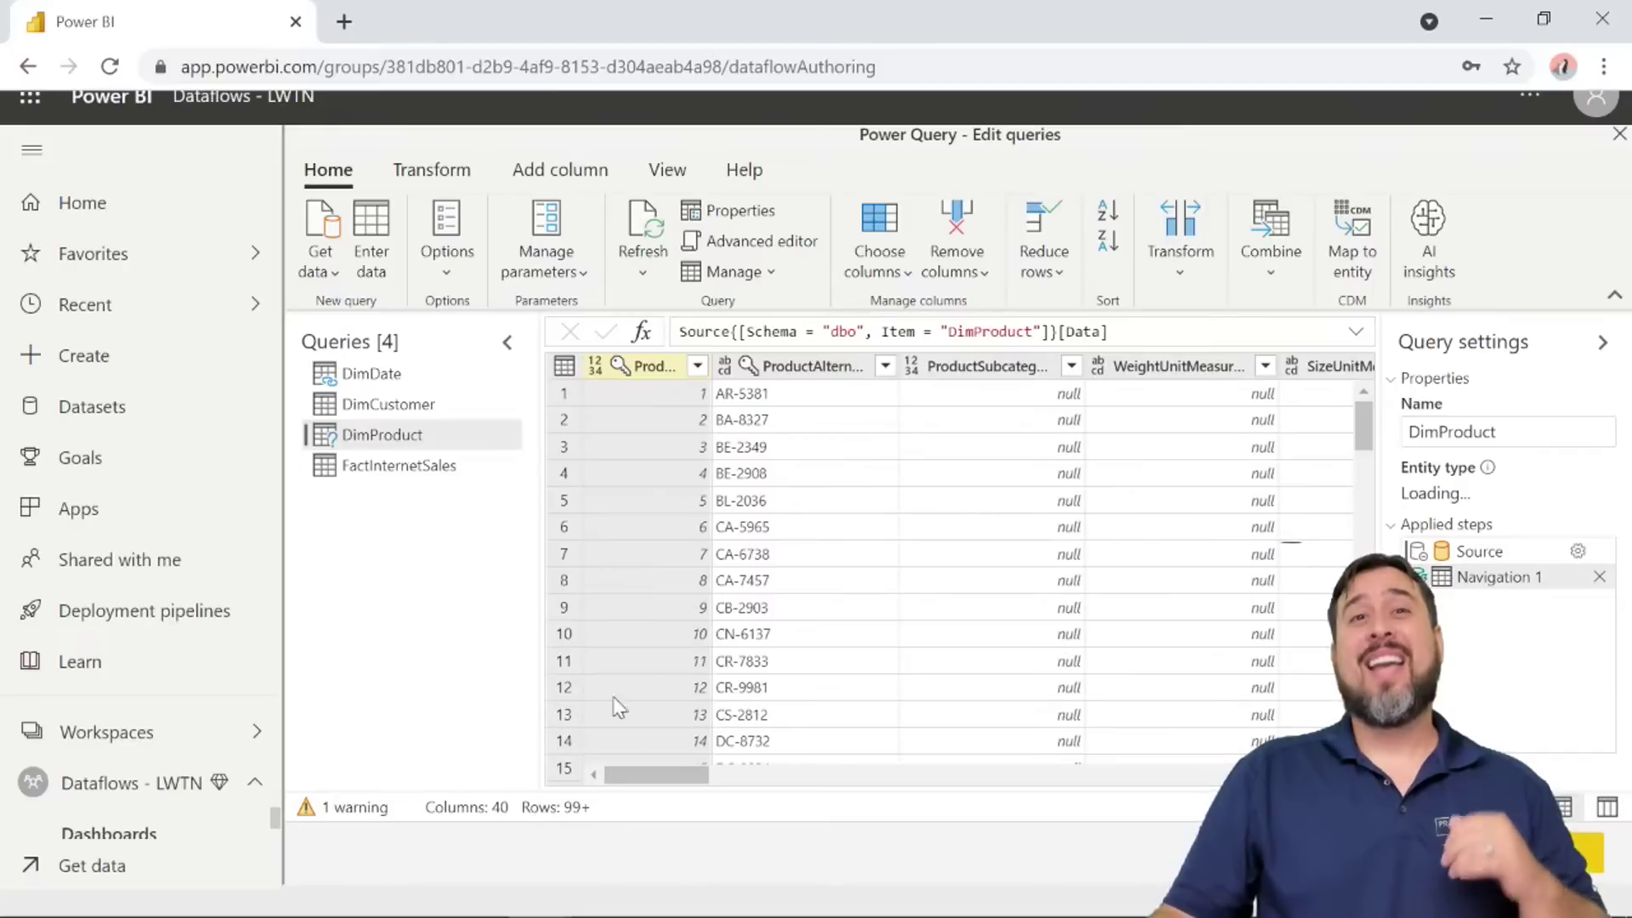
{"action": "left_click", "coordinate": [893, 776]}
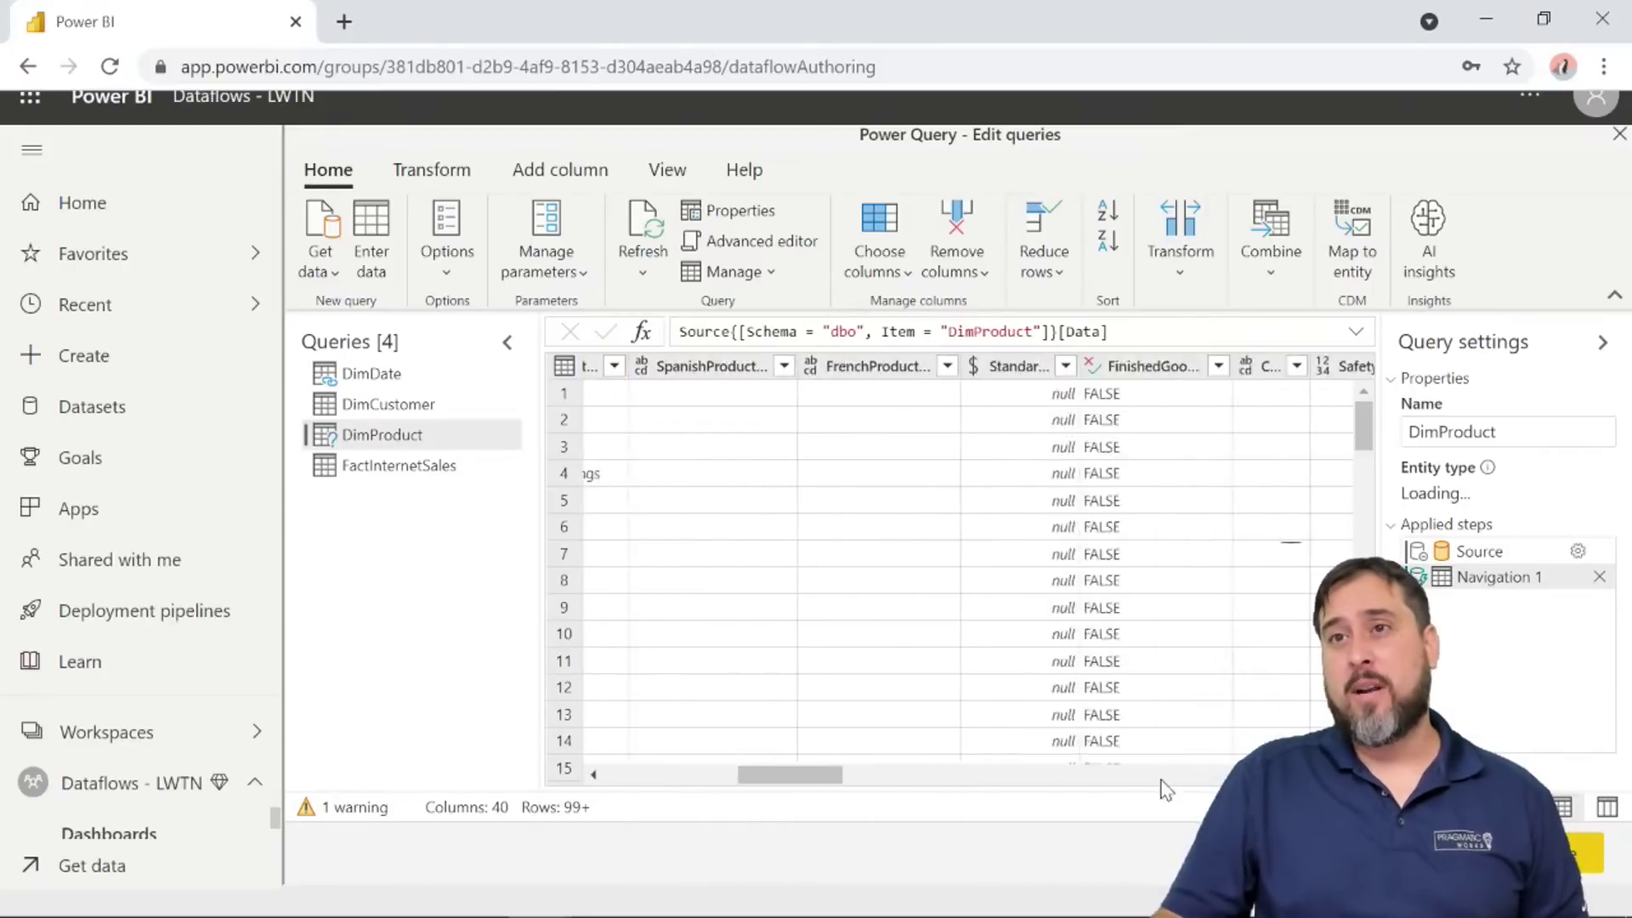
{"action": "left_click", "coordinate": [1161, 776]}
{"action": "left_click_drag", "start_coordinate": [1023, 778], "coordinate": [1301, 783]}
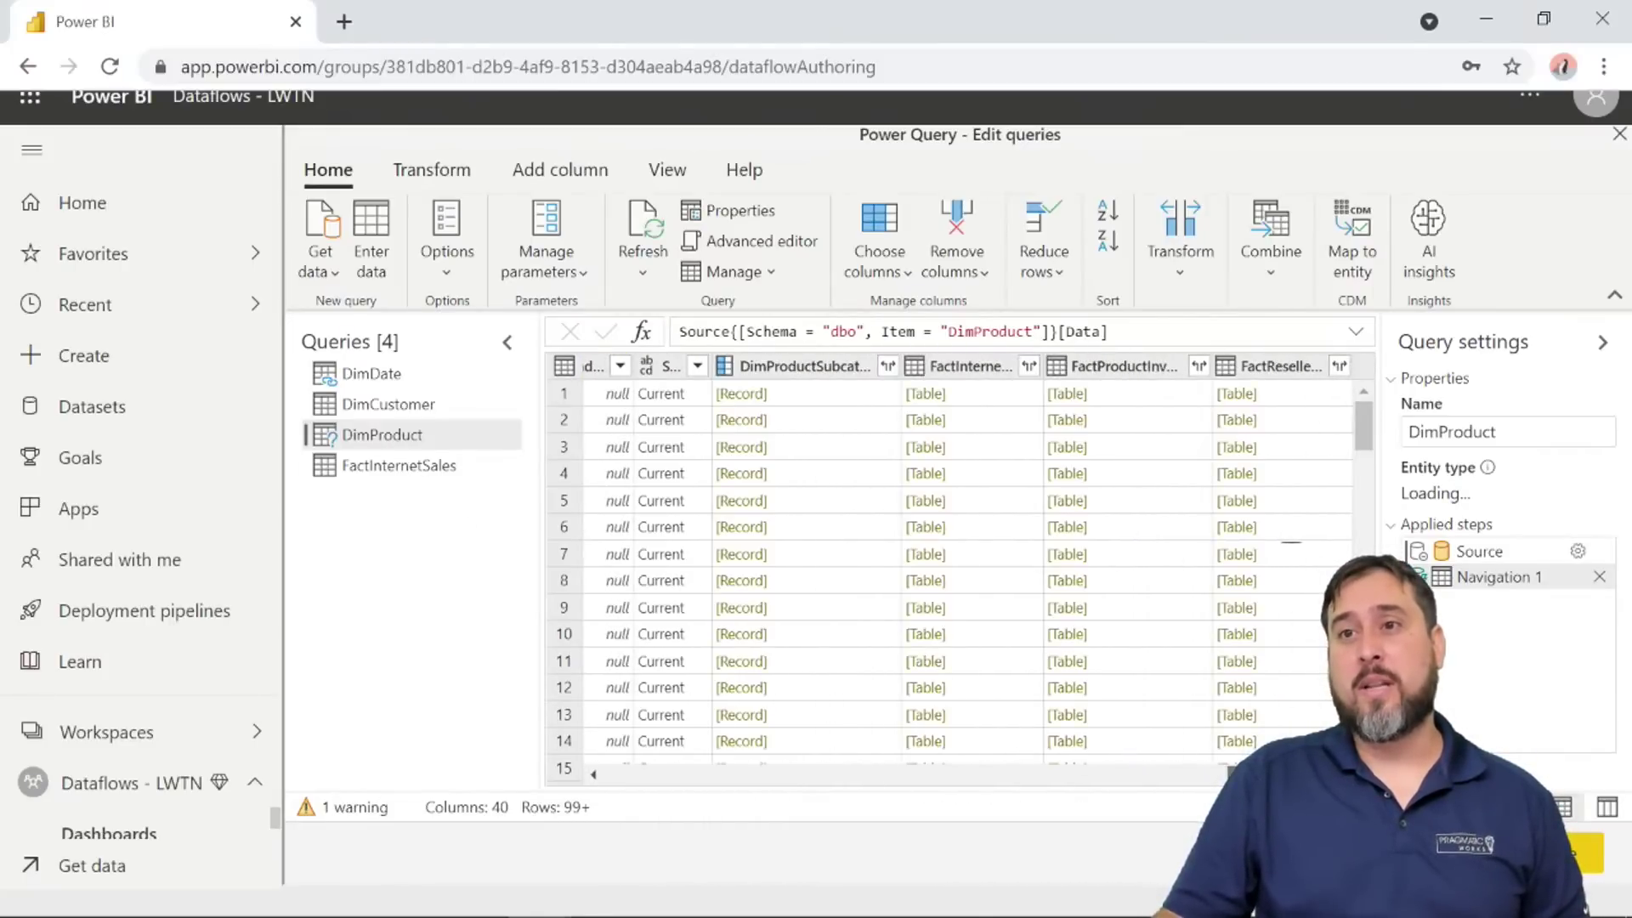
{"action": "left_click", "coordinate": [785, 372]}
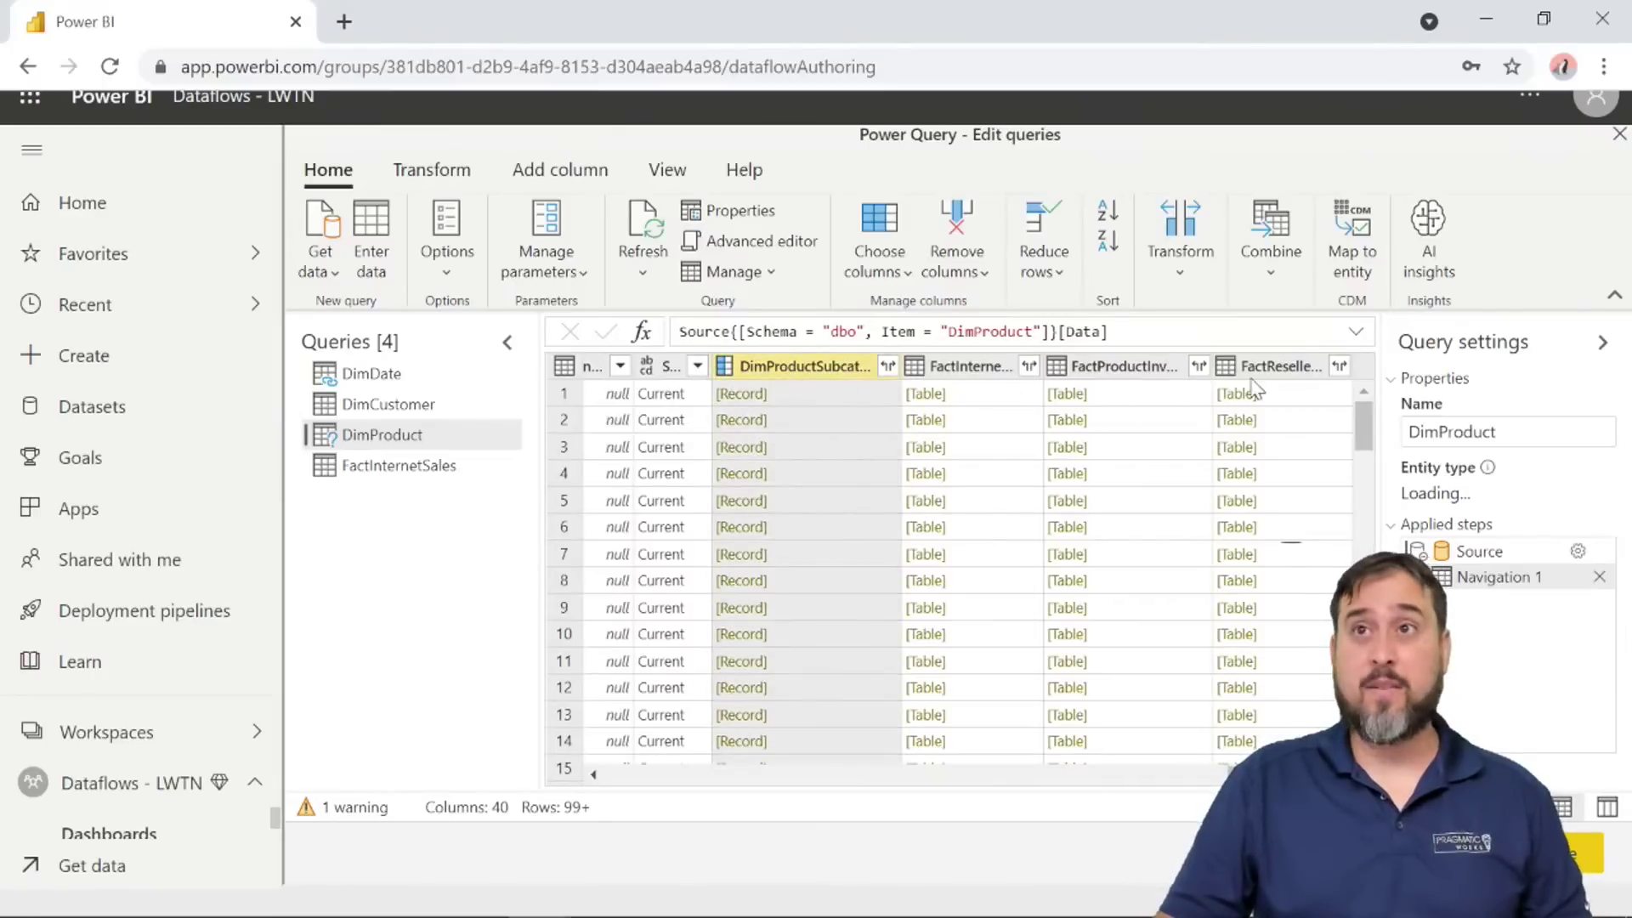
{"action": "left_click", "coordinate": [1294, 365], "text": "shift"}
{"action": "right_click", "coordinate": [1294, 367]}
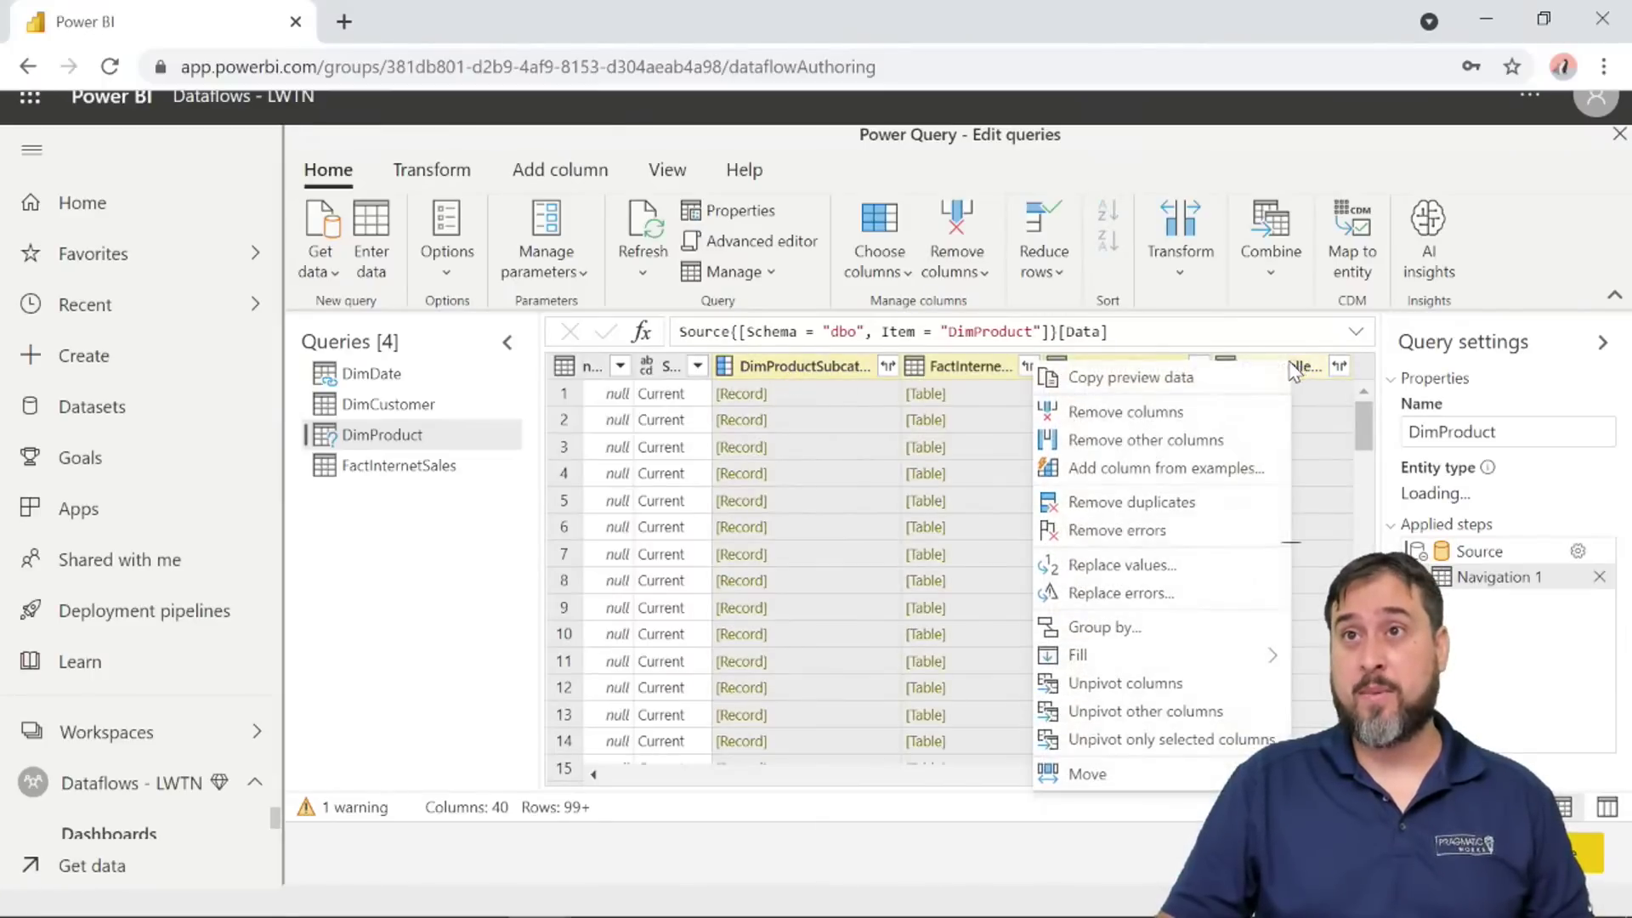
{"action": "left_click", "coordinate": [1144, 411]}
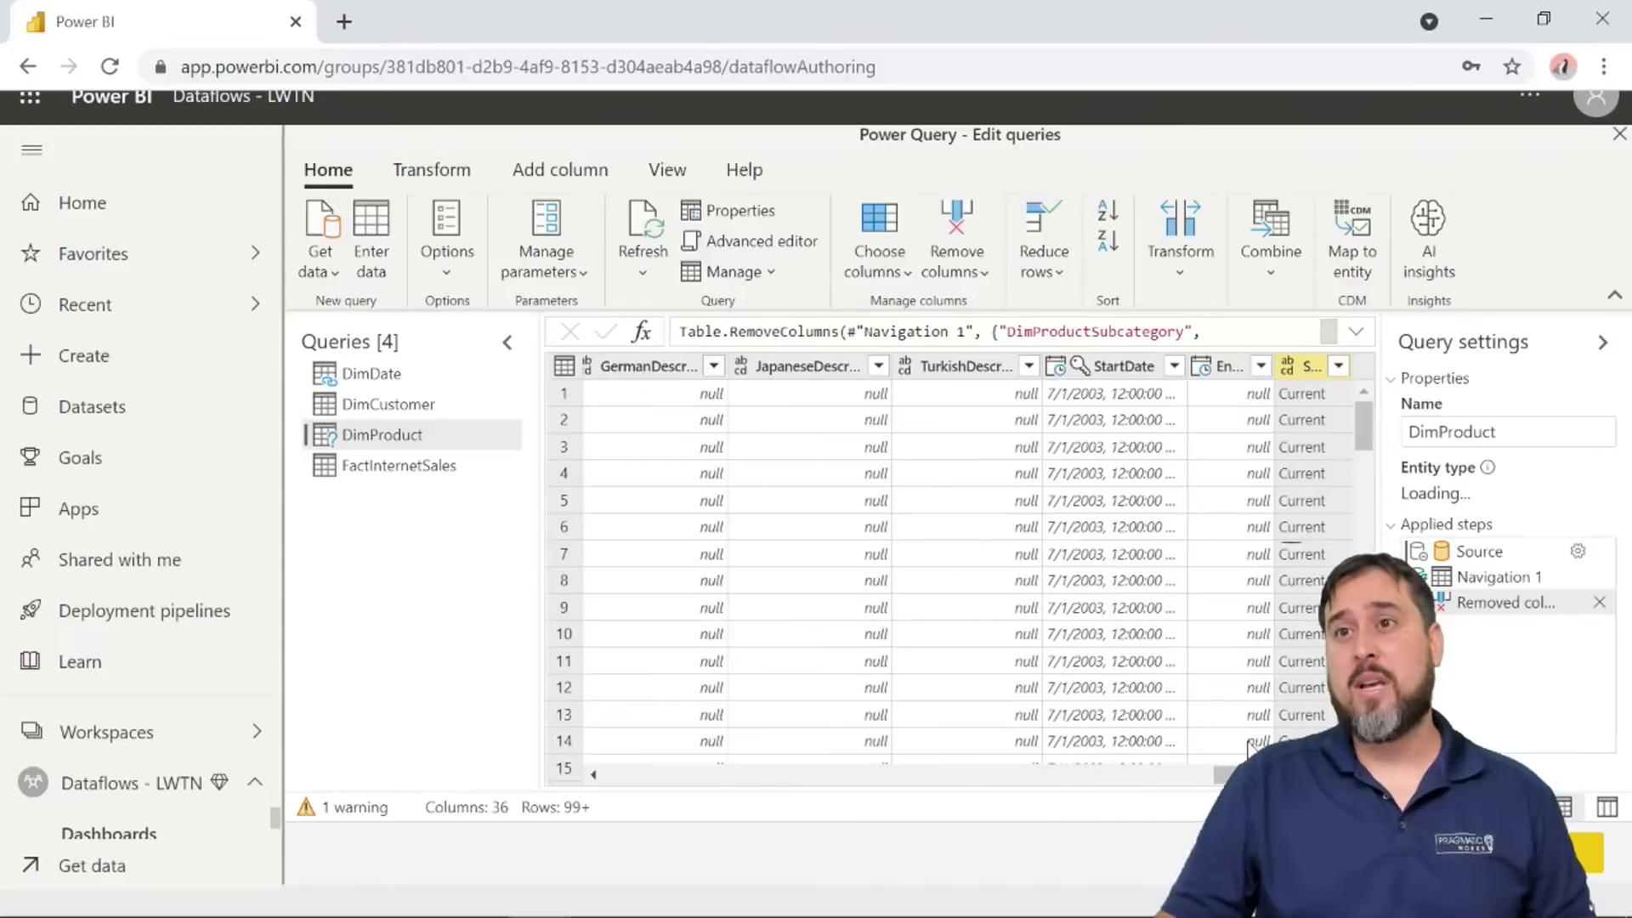
Review the remaining DimProduct columns, including the binary one before EnglishDescription, and return to the DimCustomer query.
{"action": "left_click_drag", "start_coordinate": [1238, 776], "coordinate": [1073, 783]}
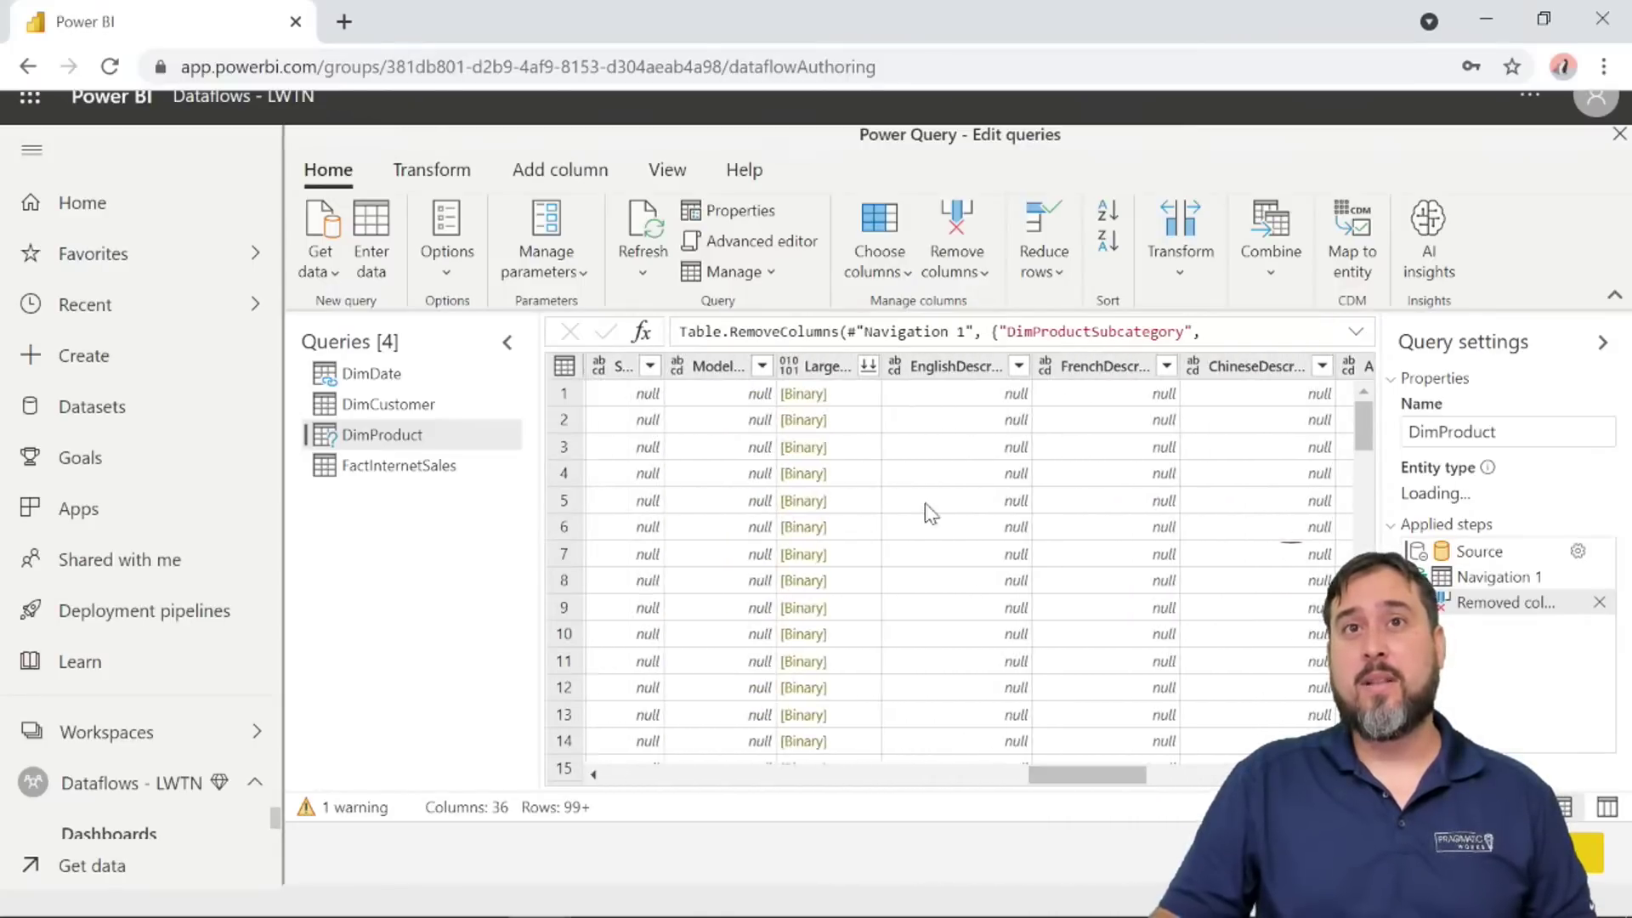
{"action": "right_click", "coordinate": [828, 373]}
{"action": "left_click", "coordinate": [885, 375]}
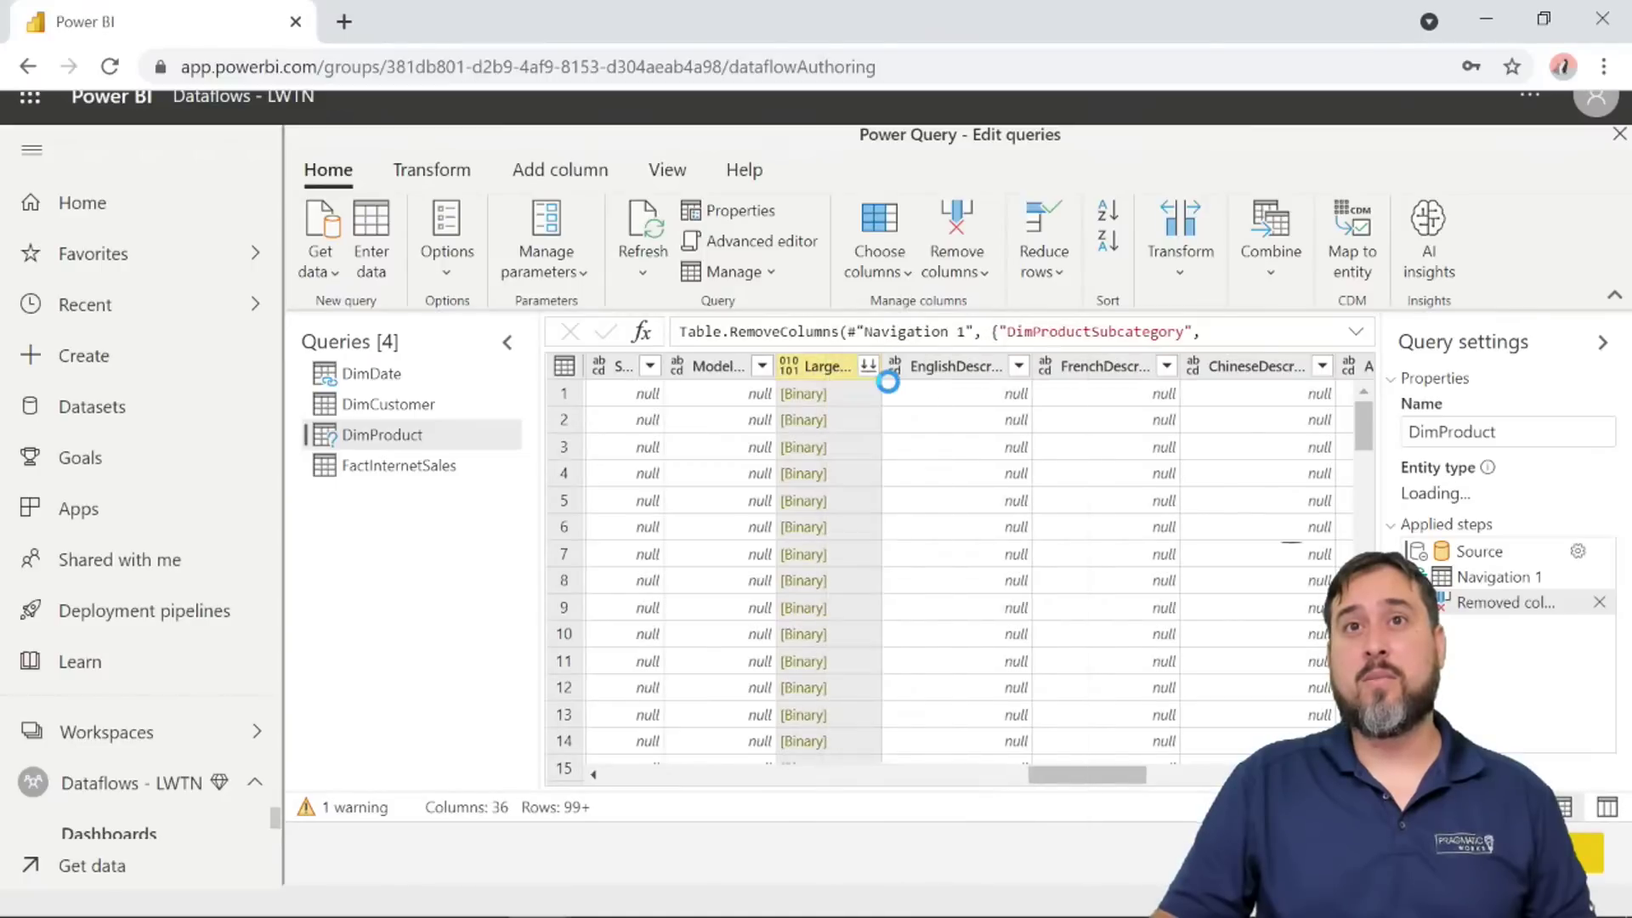
{"action": "left_click_drag", "start_coordinate": [1078, 777], "coordinate": [502, 782]}
{"action": "left_click", "coordinate": [411, 408]}
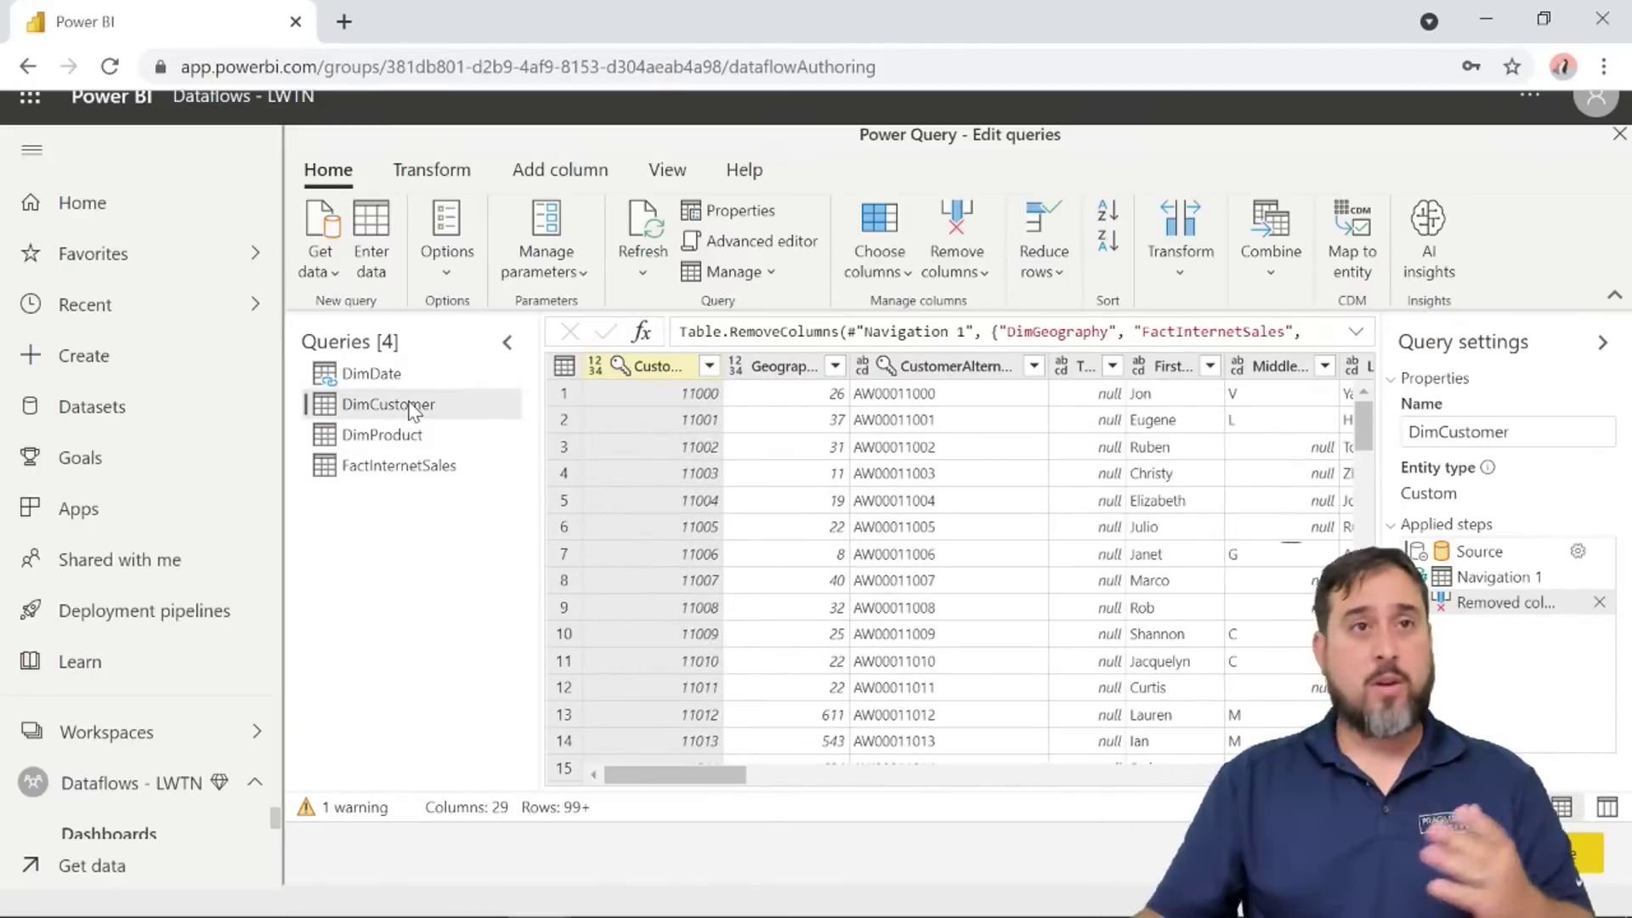
Remove the last five linked-table columns from the FactInternetSales query, starting with DimDate(ShipDateKey).
{"action": "left_click", "coordinate": [408, 474]}
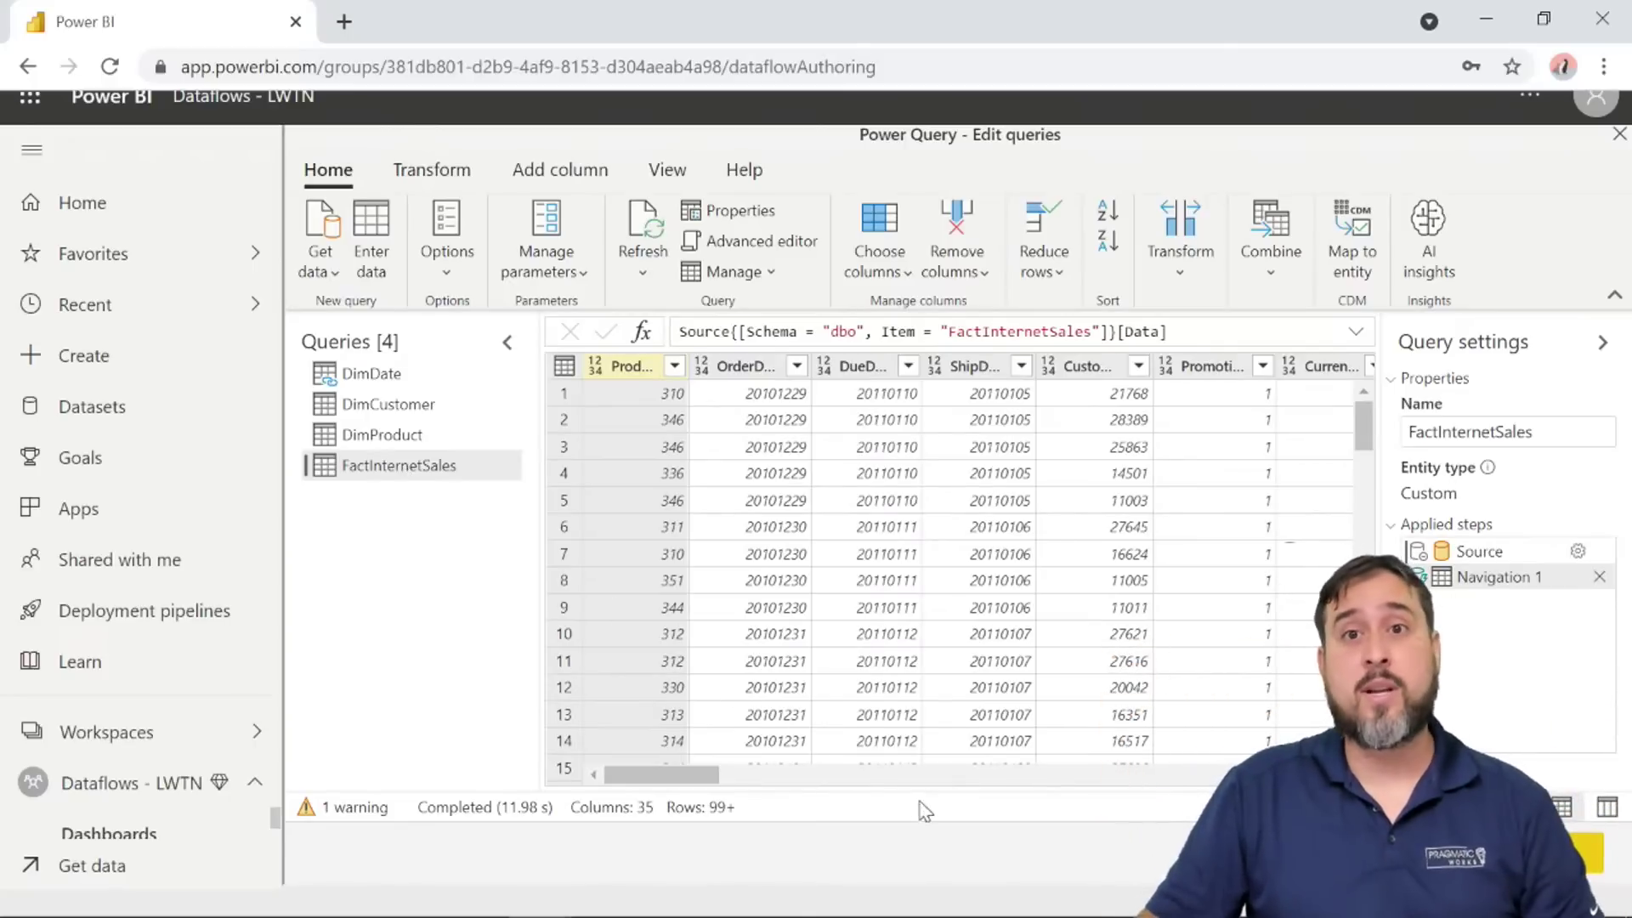
{"action": "left_click_drag", "start_coordinate": [662, 777], "coordinate": [679, 783]}
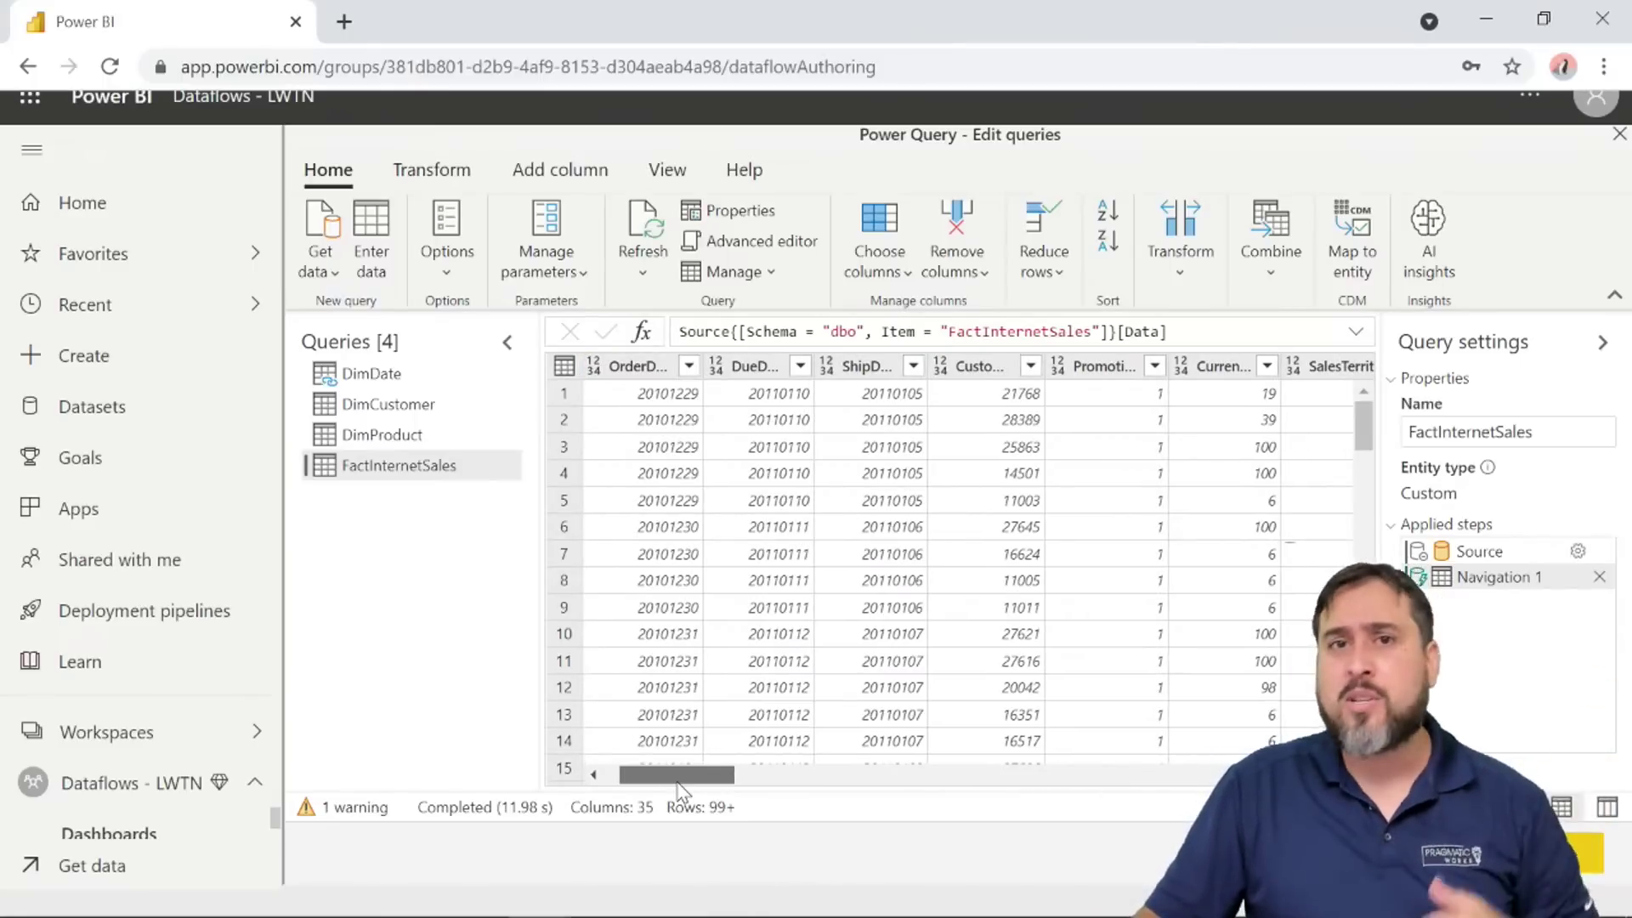
{"action": "left_click_drag", "start_coordinate": [679, 783], "coordinate": [1292, 782]}
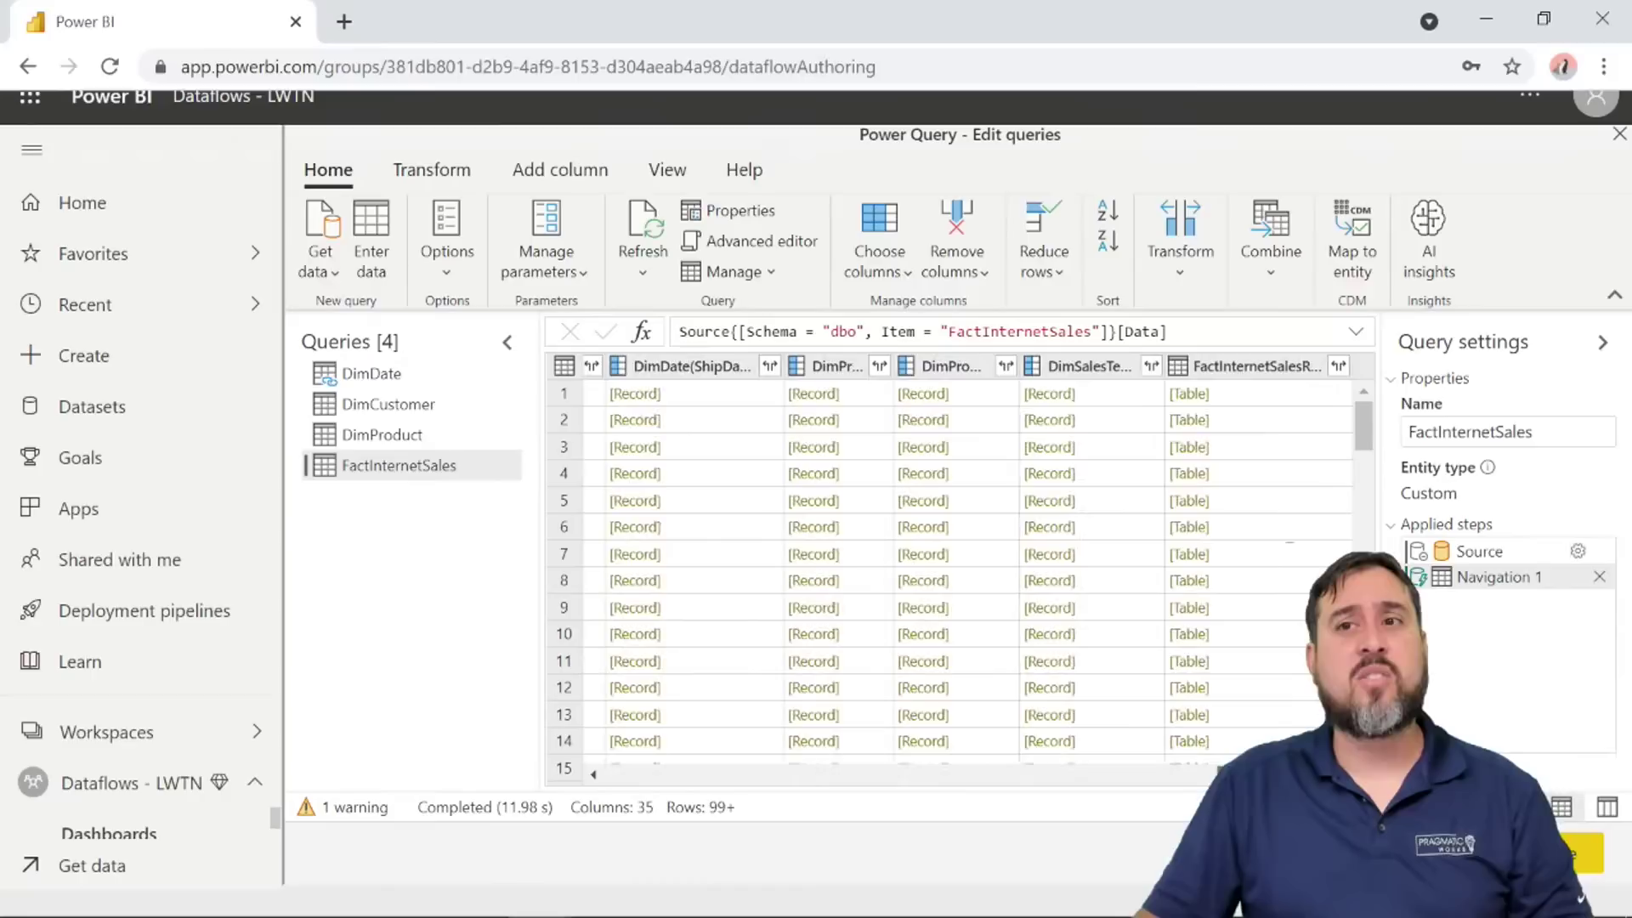
{"action": "left_click", "coordinate": [703, 361]}
{"action": "left_click", "coordinate": [1243, 379], "text": "shift"}
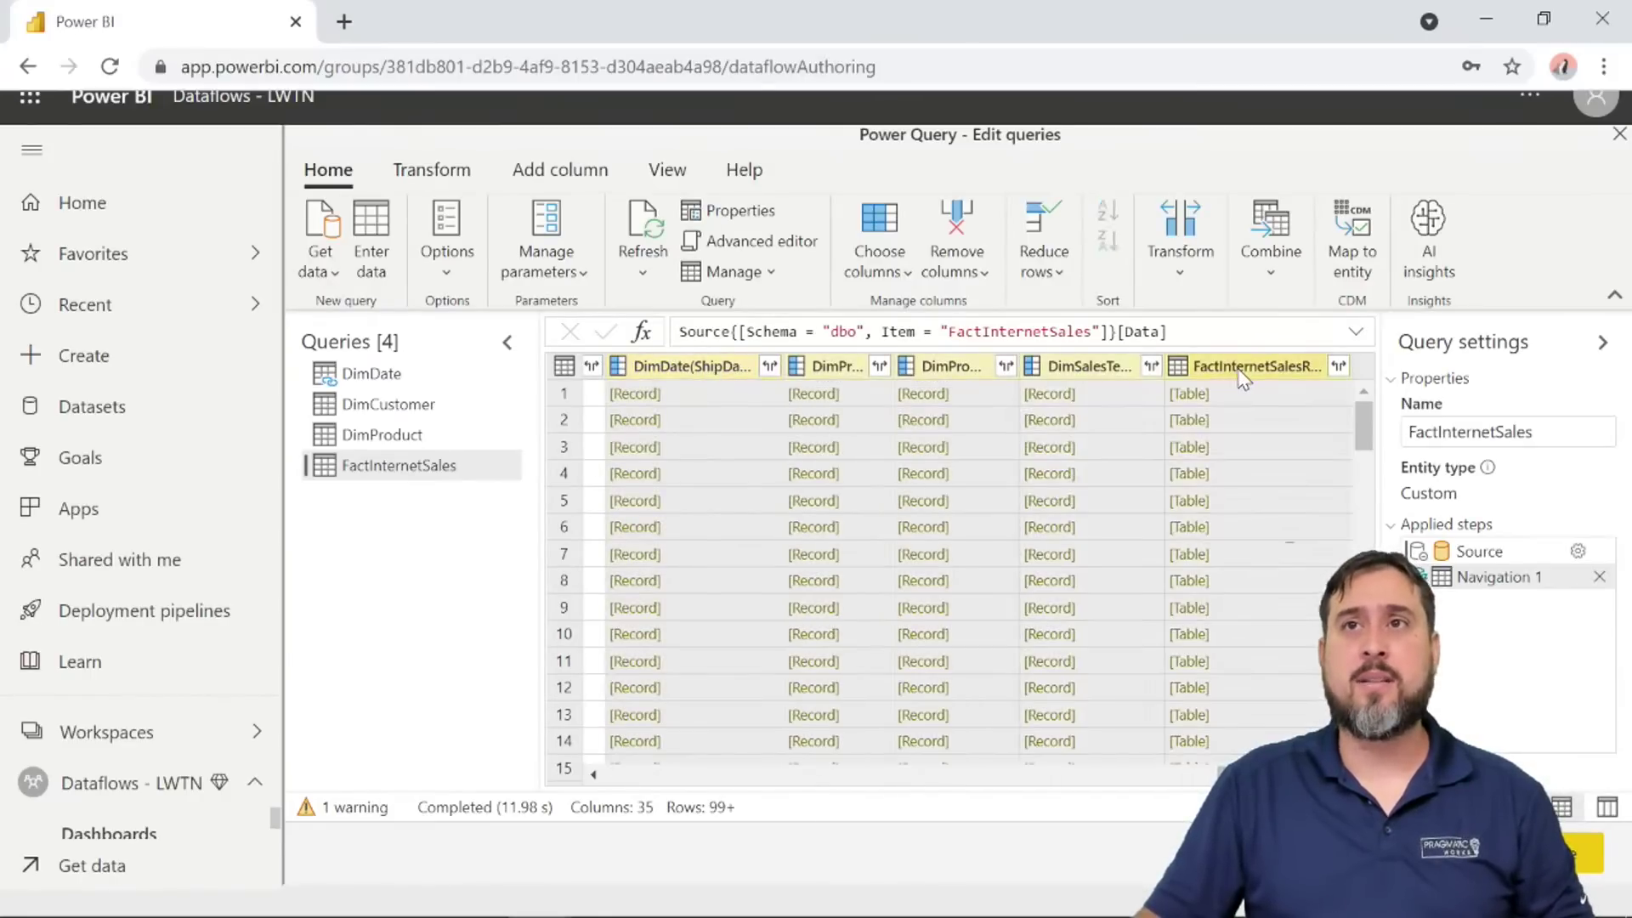
{"action": "right_click", "coordinate": [1243, 379]}
{"action": "left_click", "coordinate": [1105, 419]}
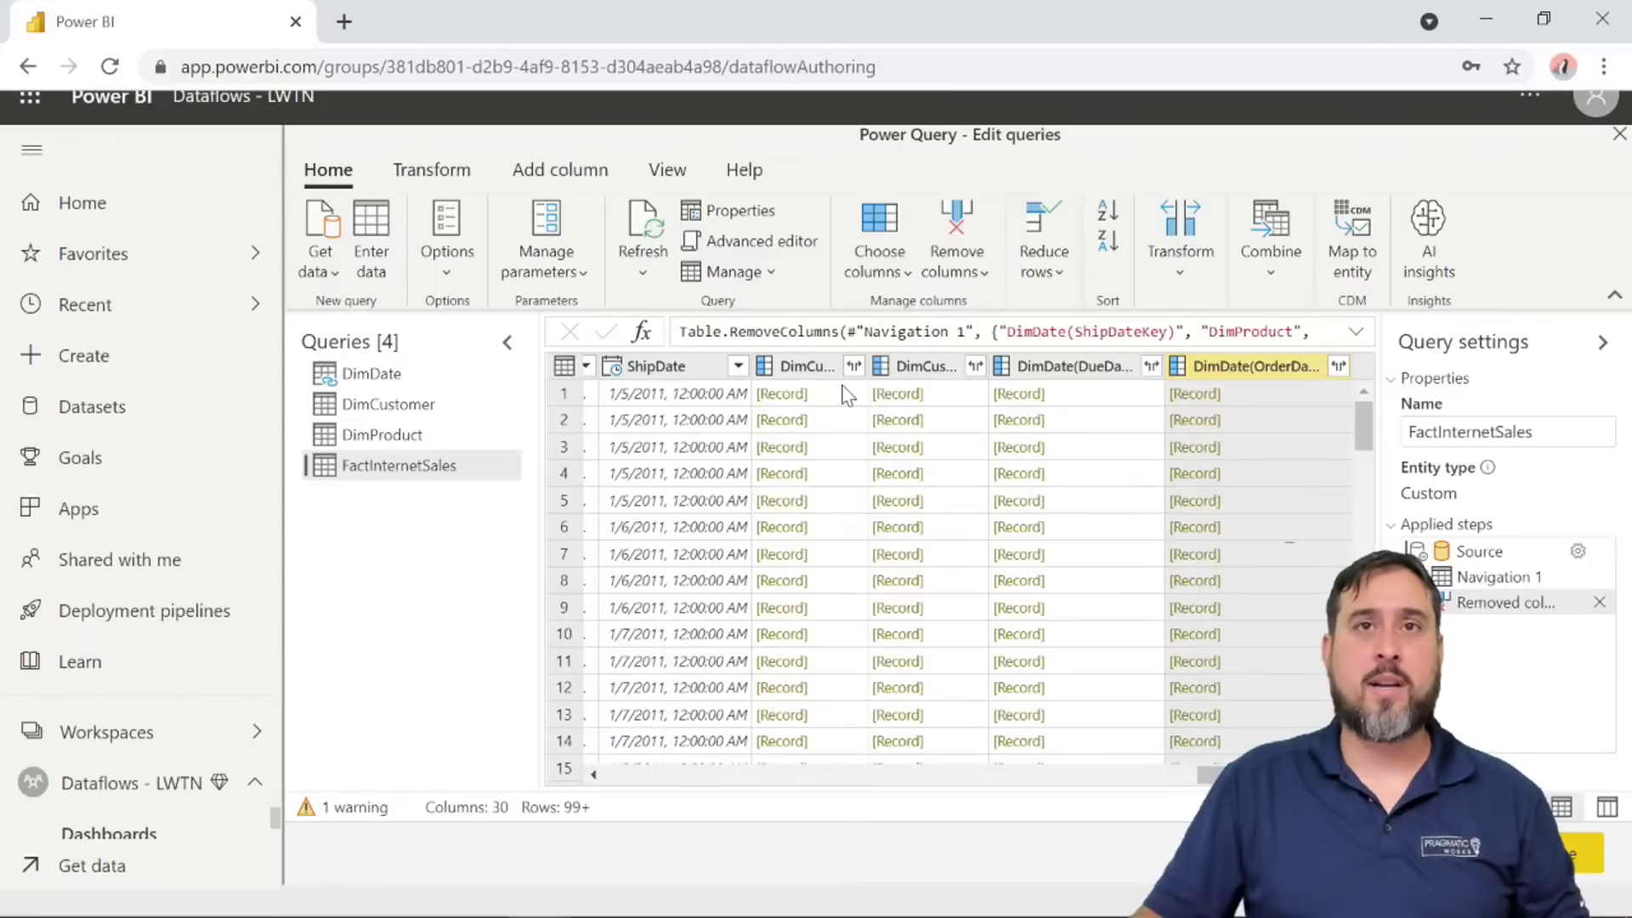
Remove the four remaining linked-table columns after ShipDate from the FactInternetSales query.
{"action": "left_click", "coordinate": [814, 373]}
{"action": "left_click", "coordinate": [1237, 367], "text": "shift"}
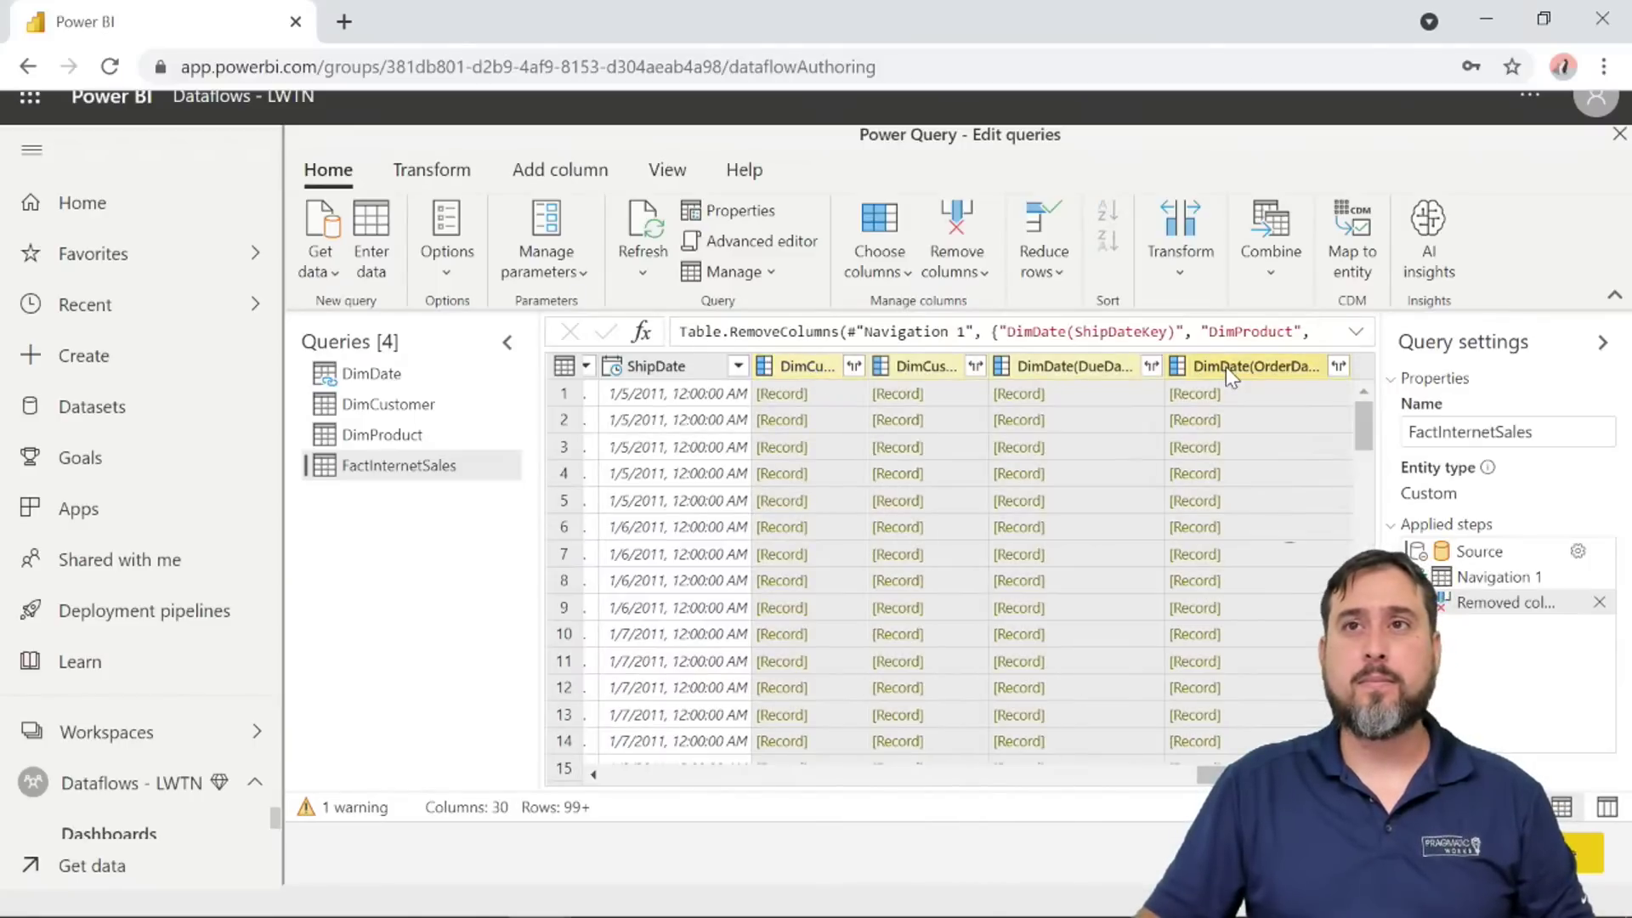
{"action": "right_click", "coordinate": [1233, 374]}
{"action": "left_click", "coordinate": [1104, 418]}
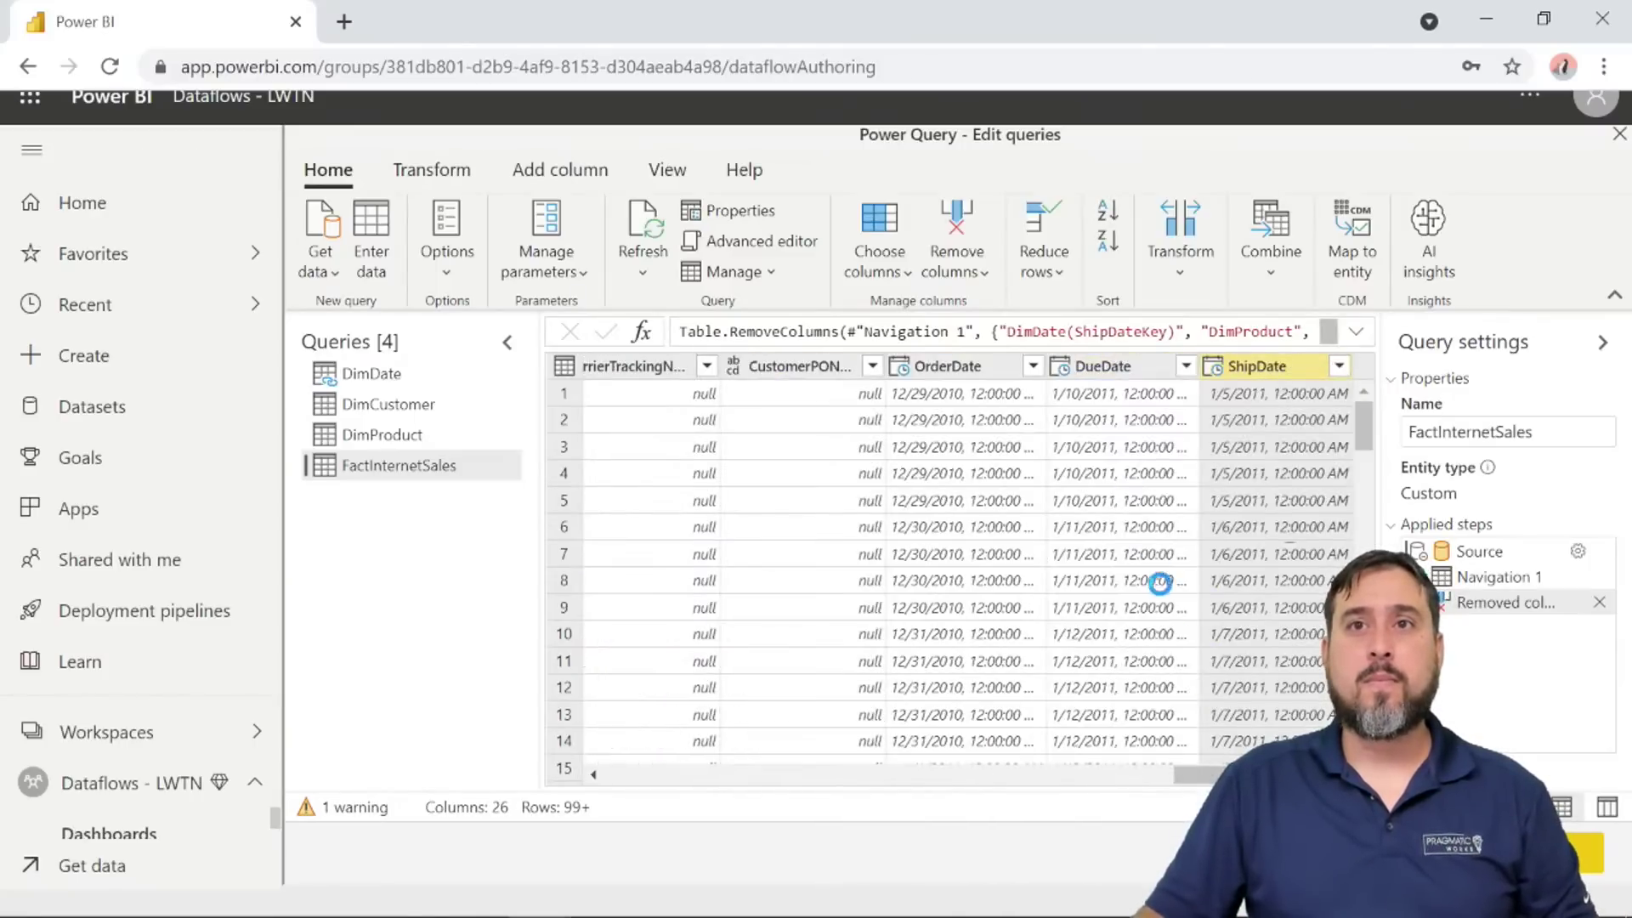
{"action": "left_click_drag", "start_coordinate": [1190, 774], "coordinate": [596, 772]}
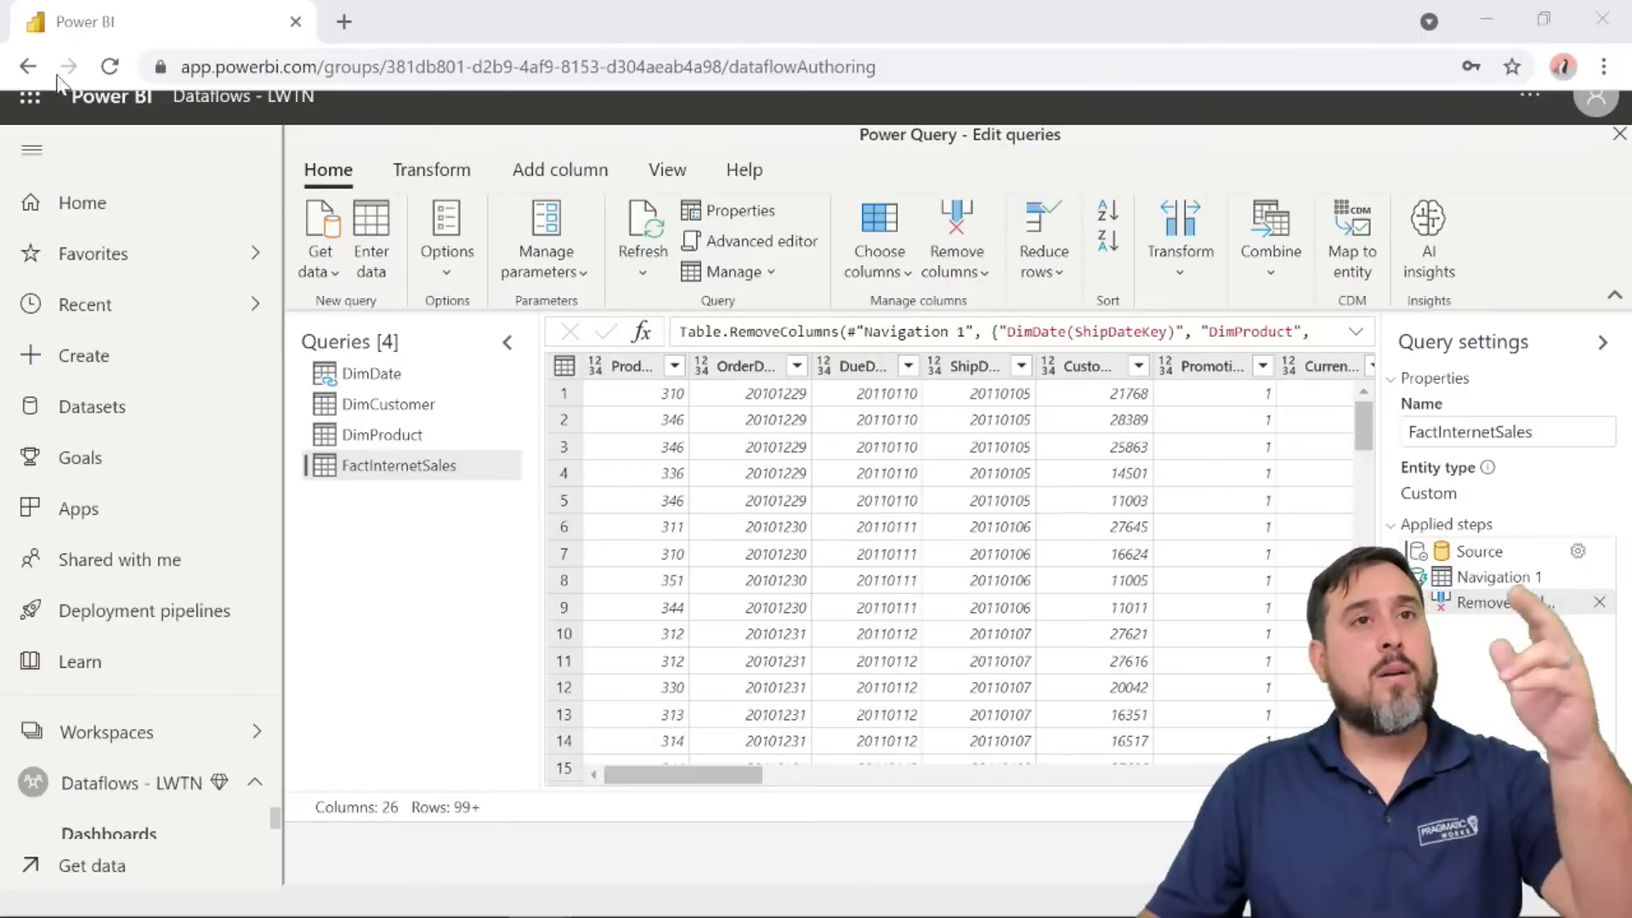
Create a query that references FactInternetSales and name it Number of Transactions.
{"action": "right_click", "coordinate": [438, 474]}
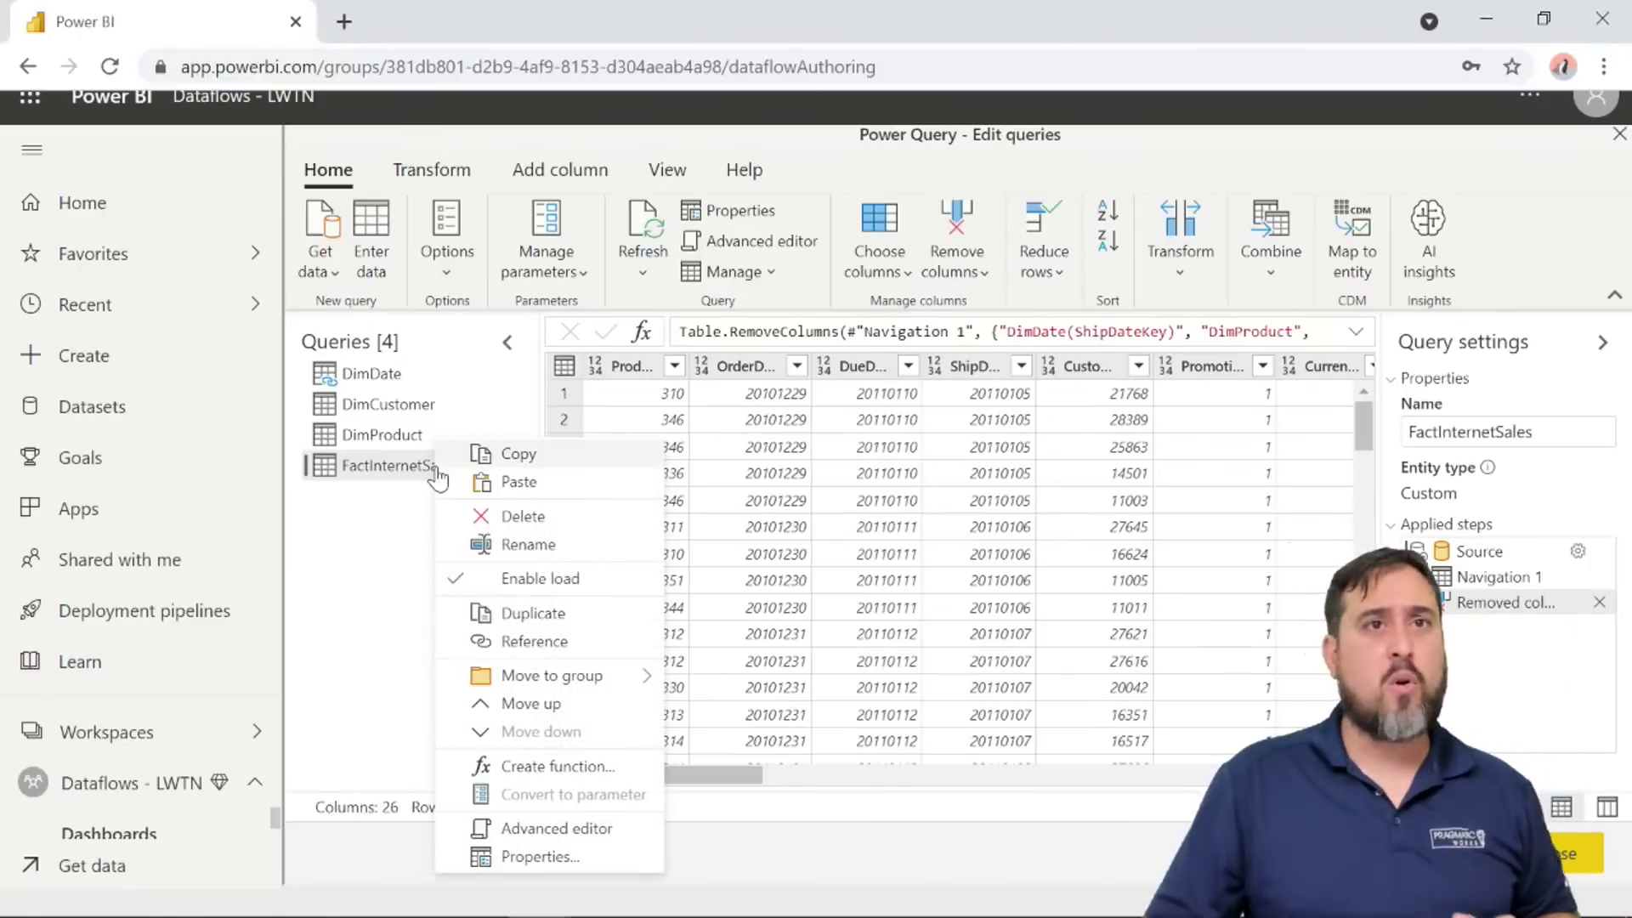
{"action": "left_click", "coordinate": [523, 641]}
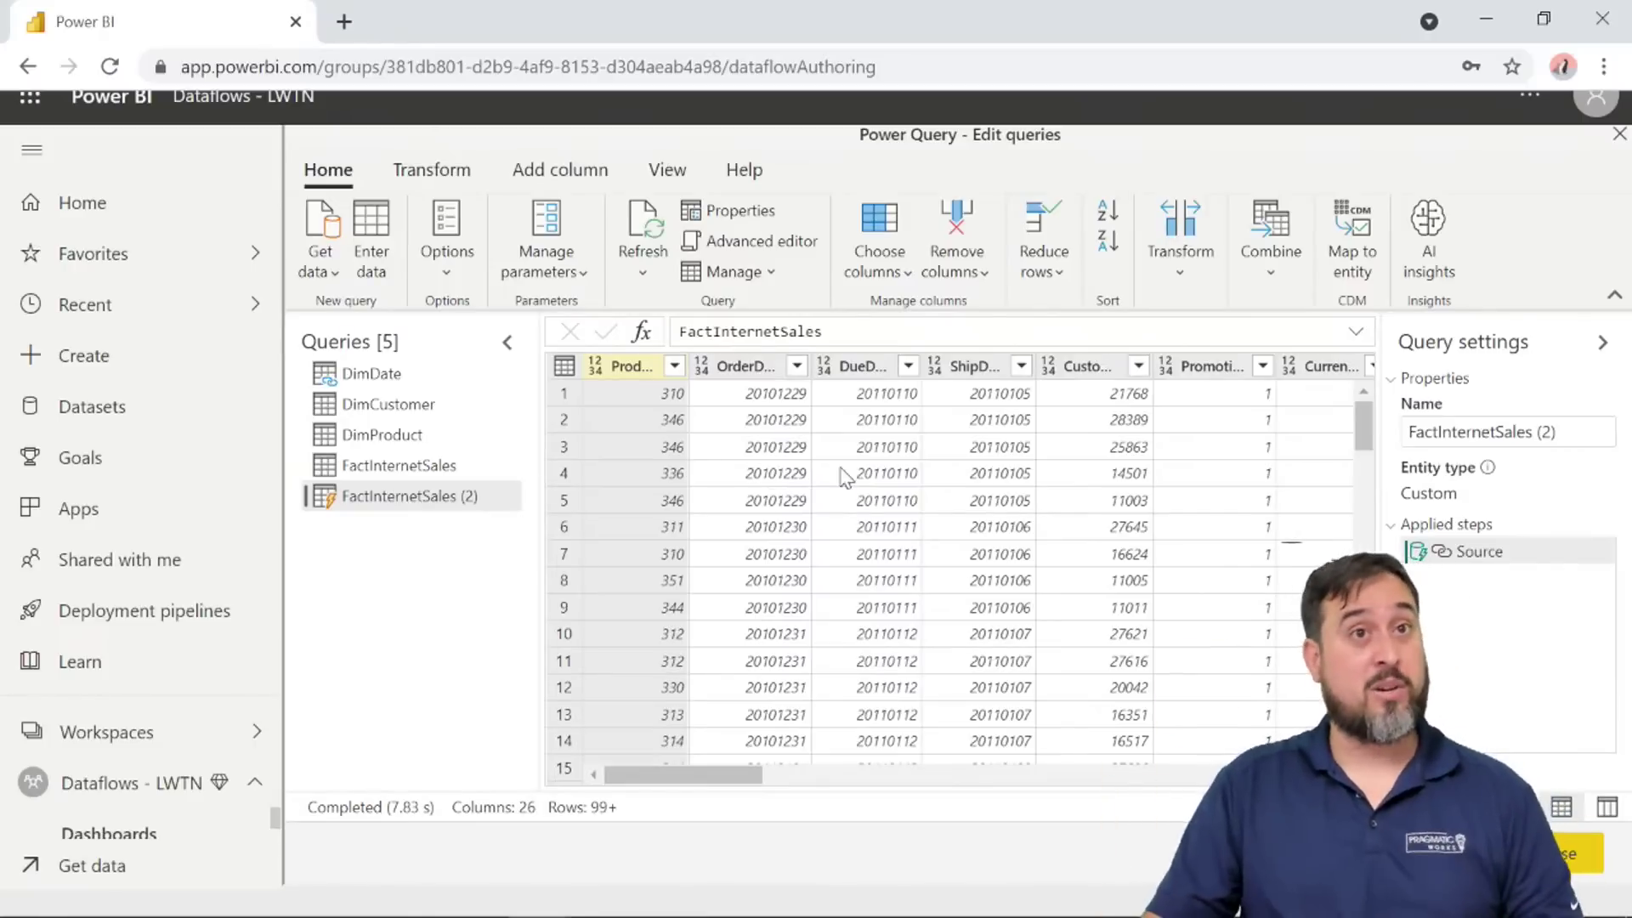
{"action": "left_click_drag", "start_coordinate": [1572, 418], "coordinate": [1409, 433]}
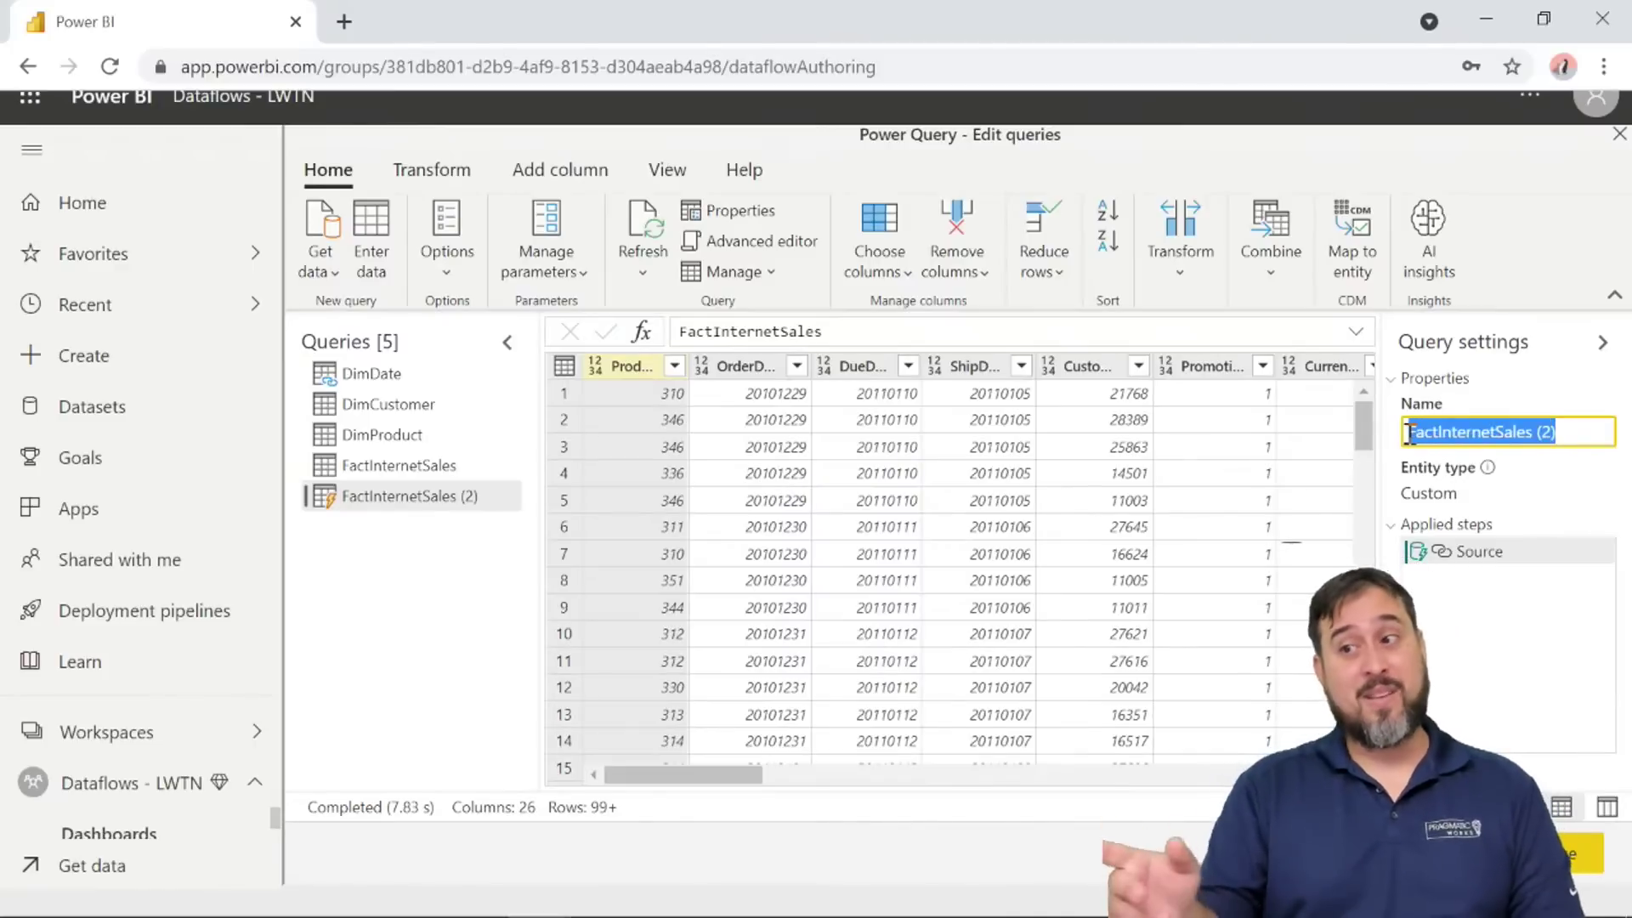
{"action": "type", "text": "Numb"}
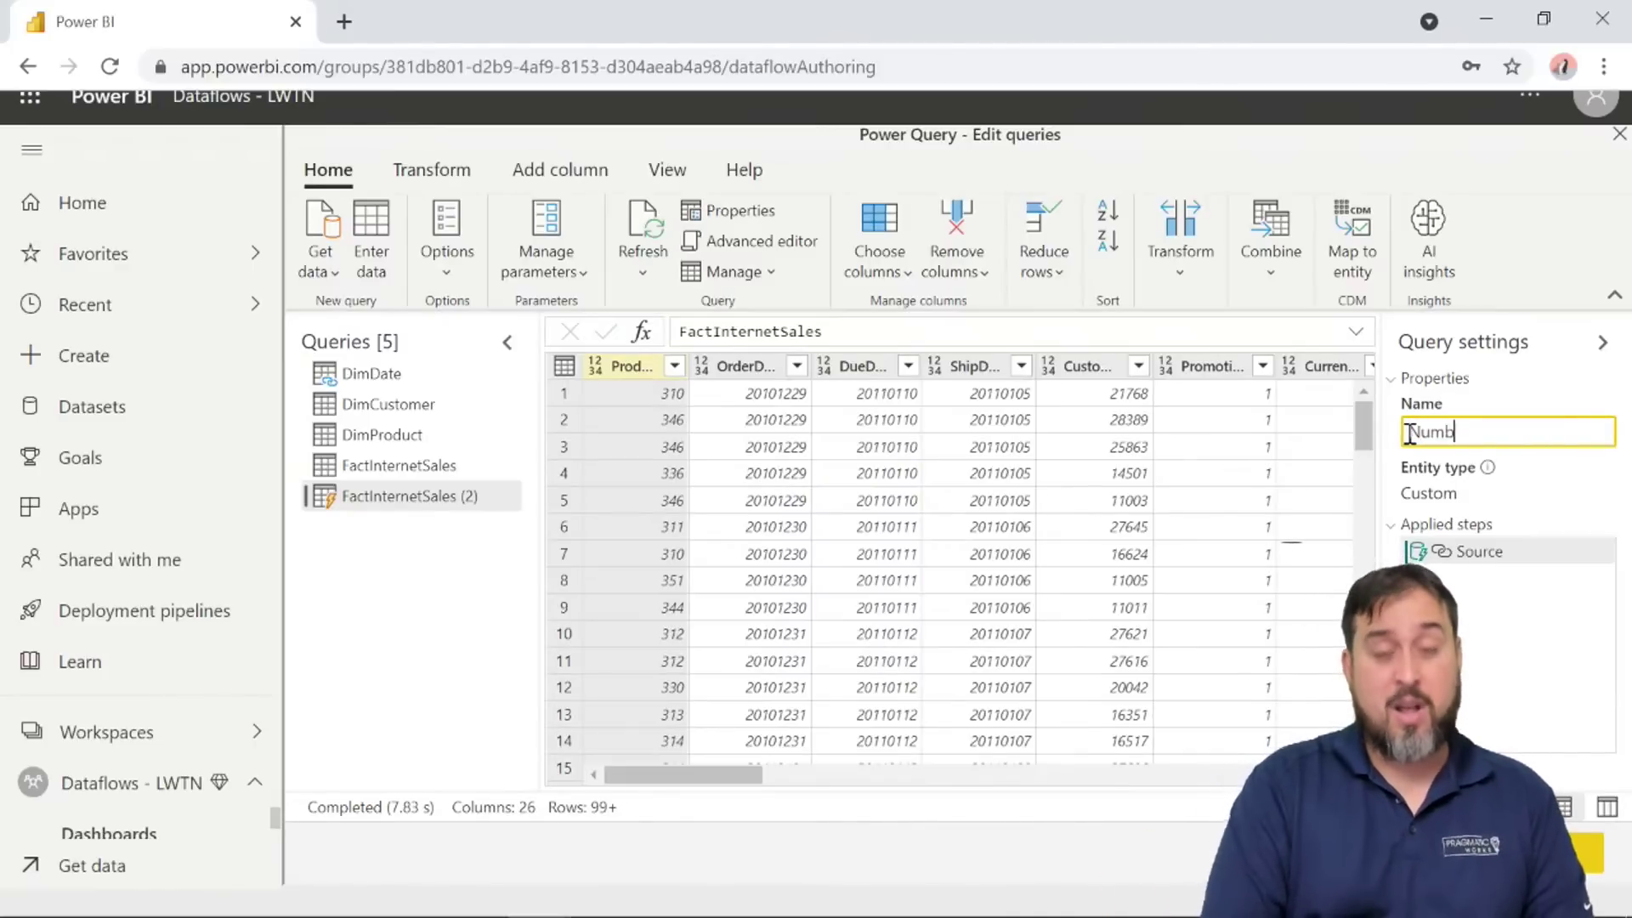
{"action": "type", "text": "er of Transactions"}
{"action": "key", "text": "Return"}
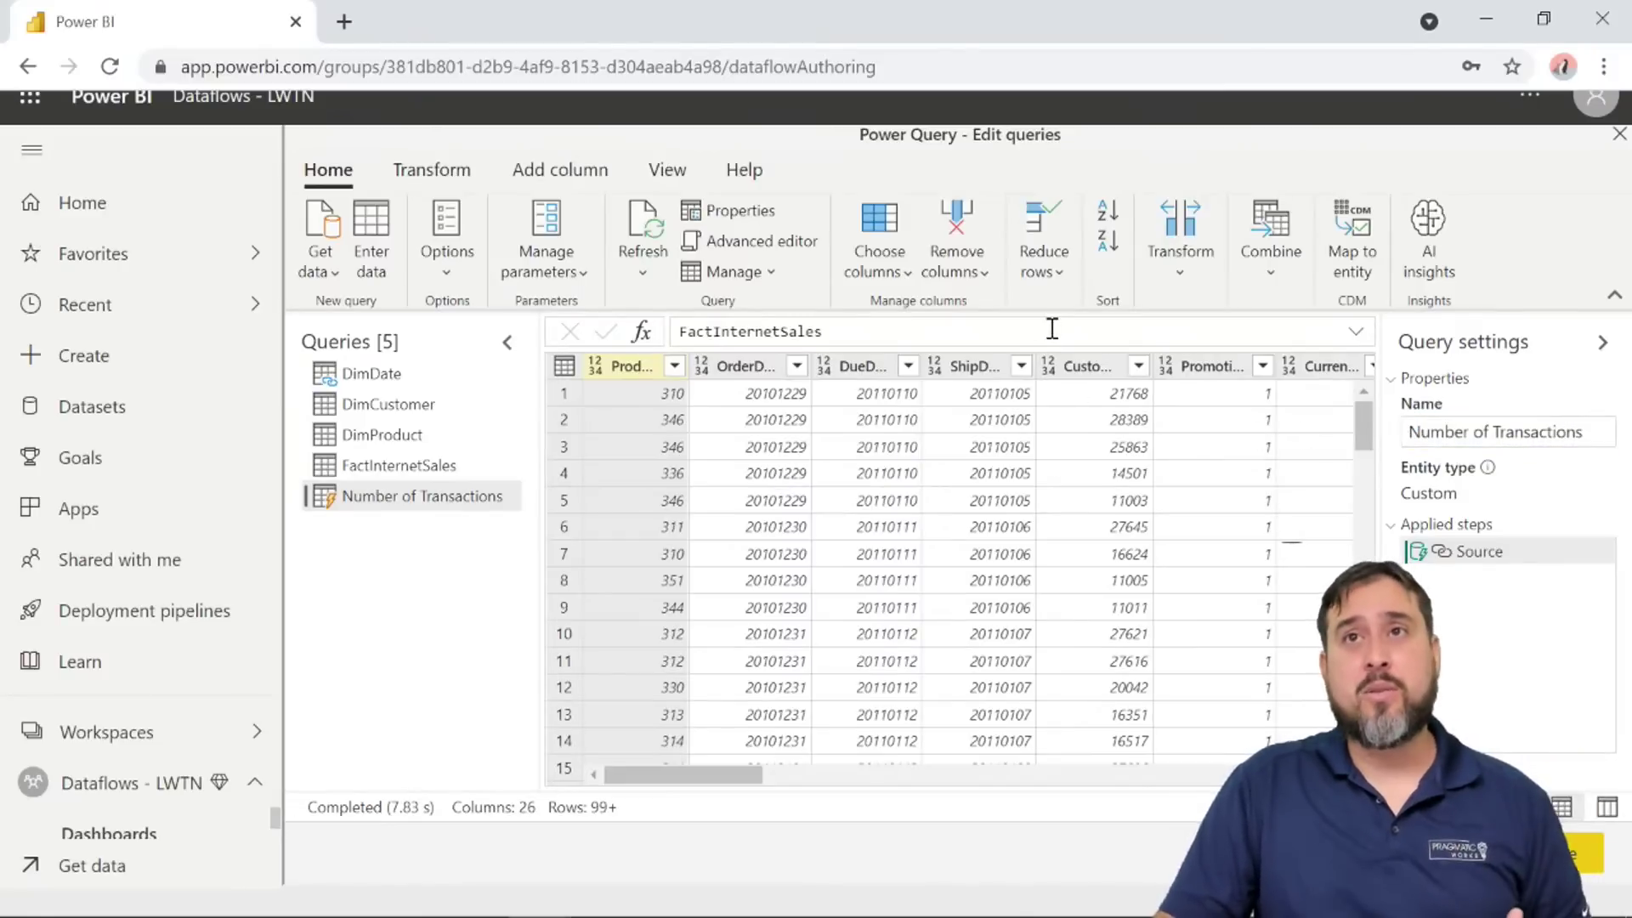
Group the Number of Transactions query by CustomerKey, counting rows in a new column named Count.
{"action": "left_click", "coordinate": [434, 182]}
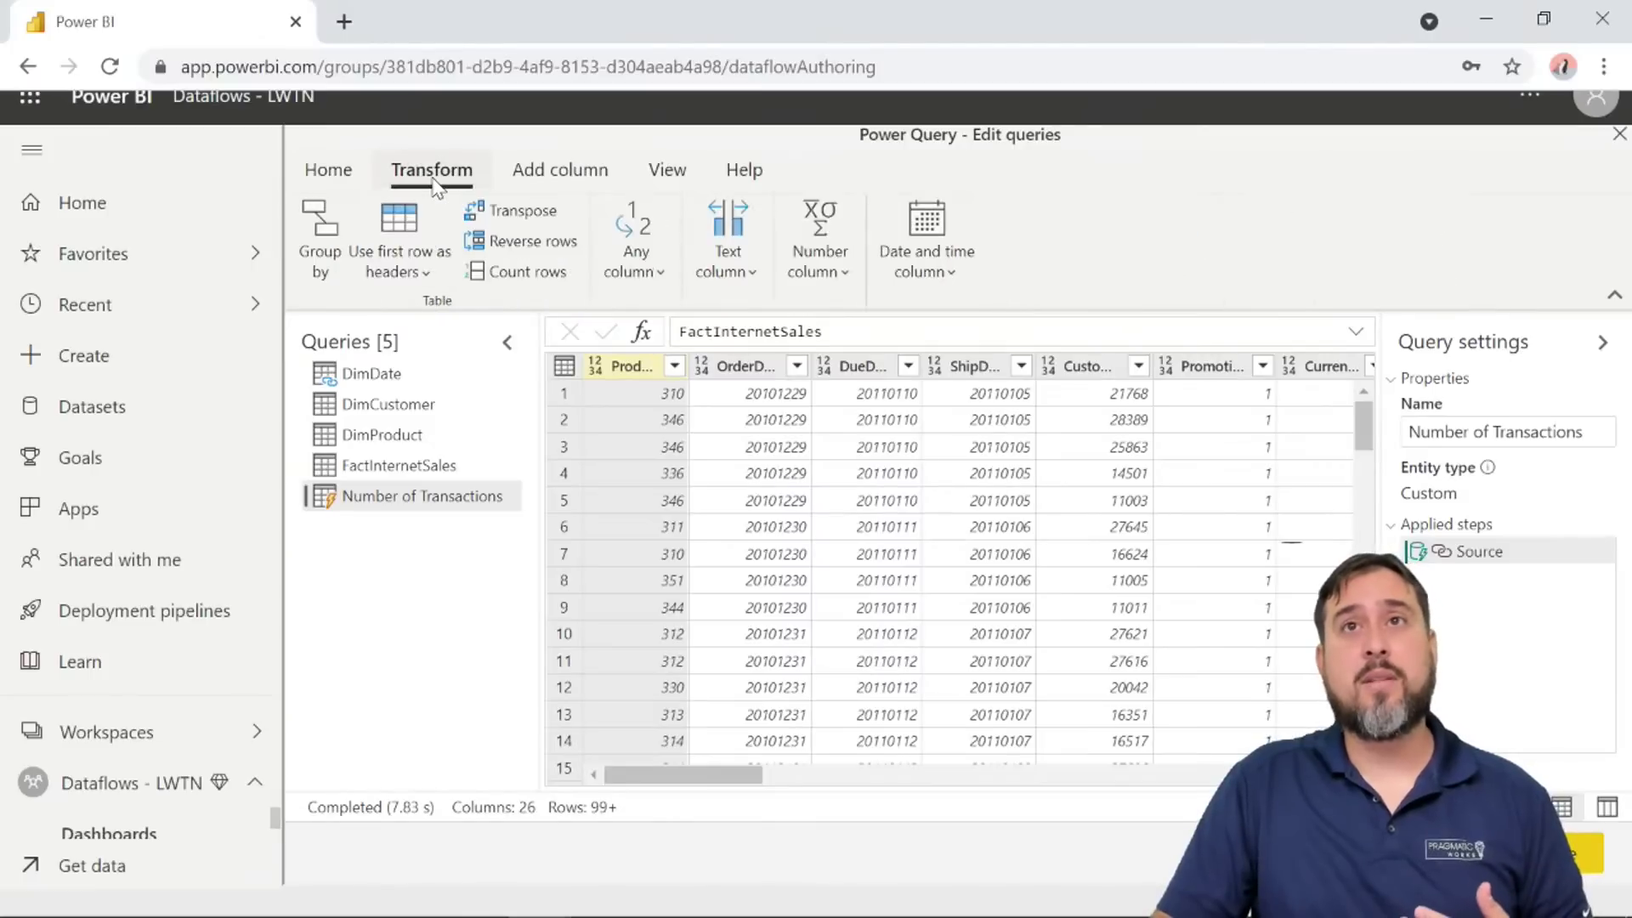
{"action": "left_click", "coordinate": [312, 245]}
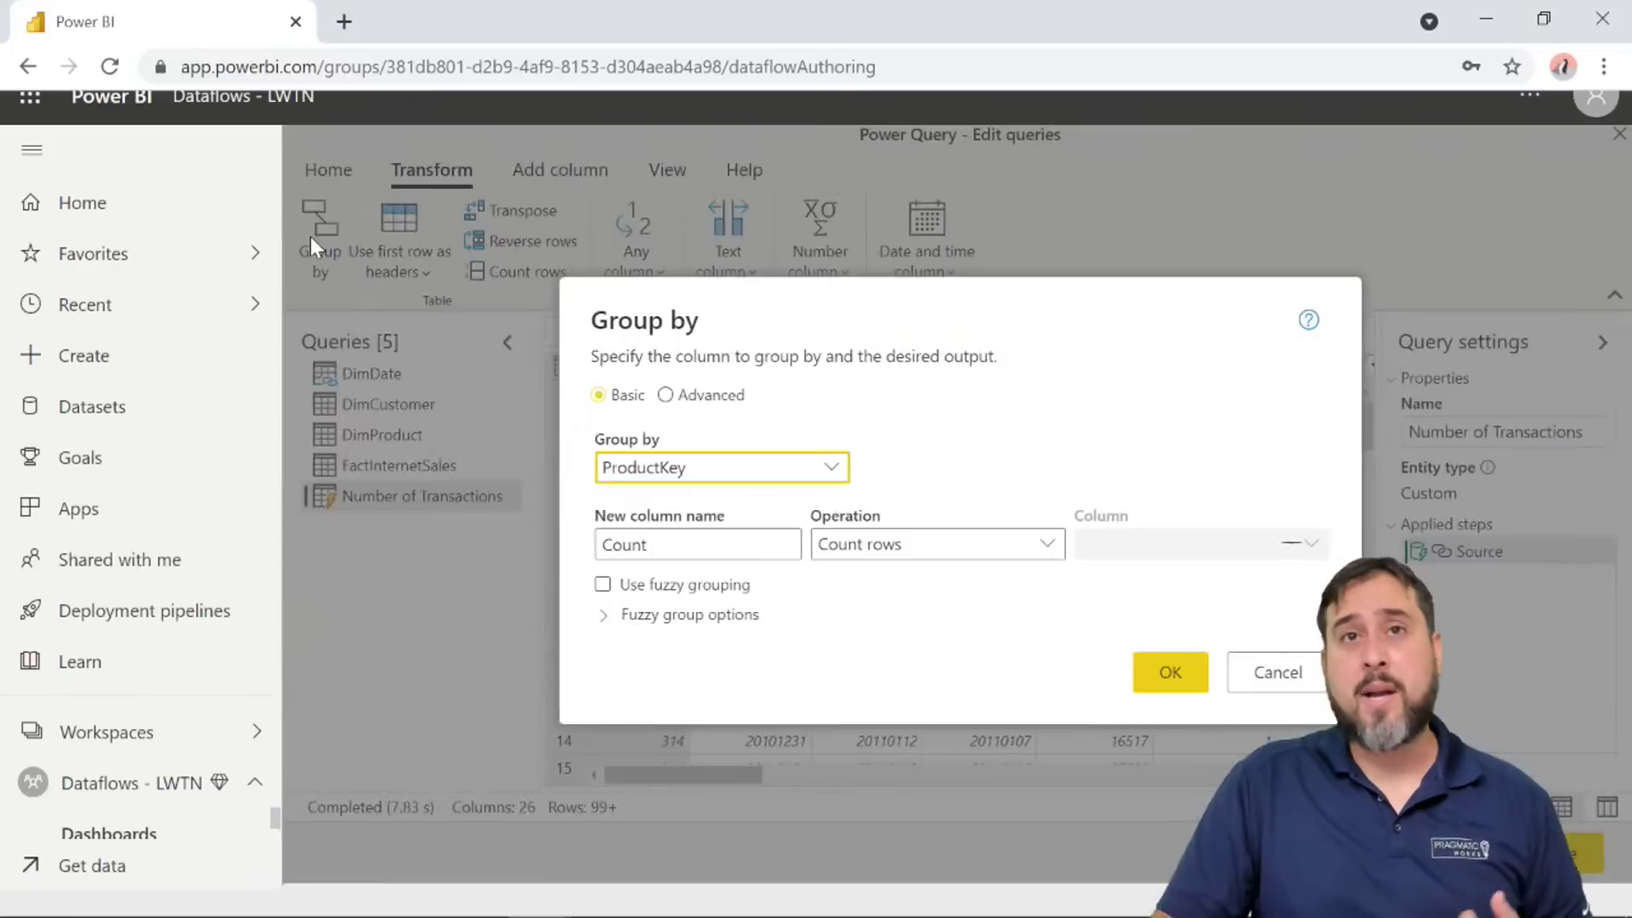
{"action": "left_click", "coordinate": [719, 466]}
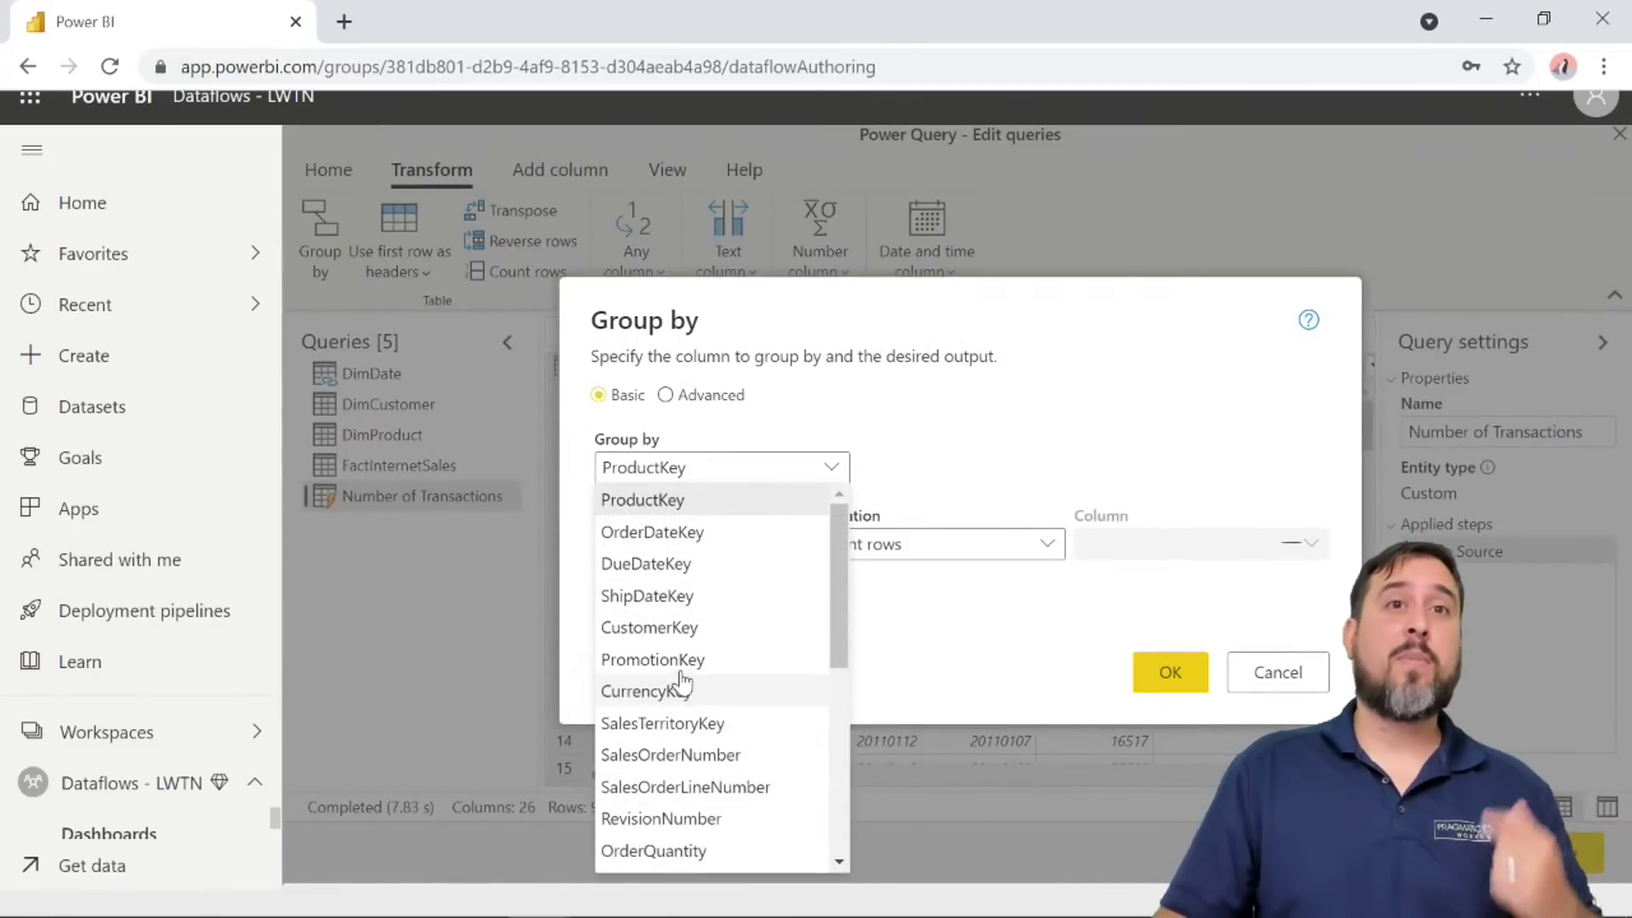
{"action": "left_click", "coordinate": [675, 631]}
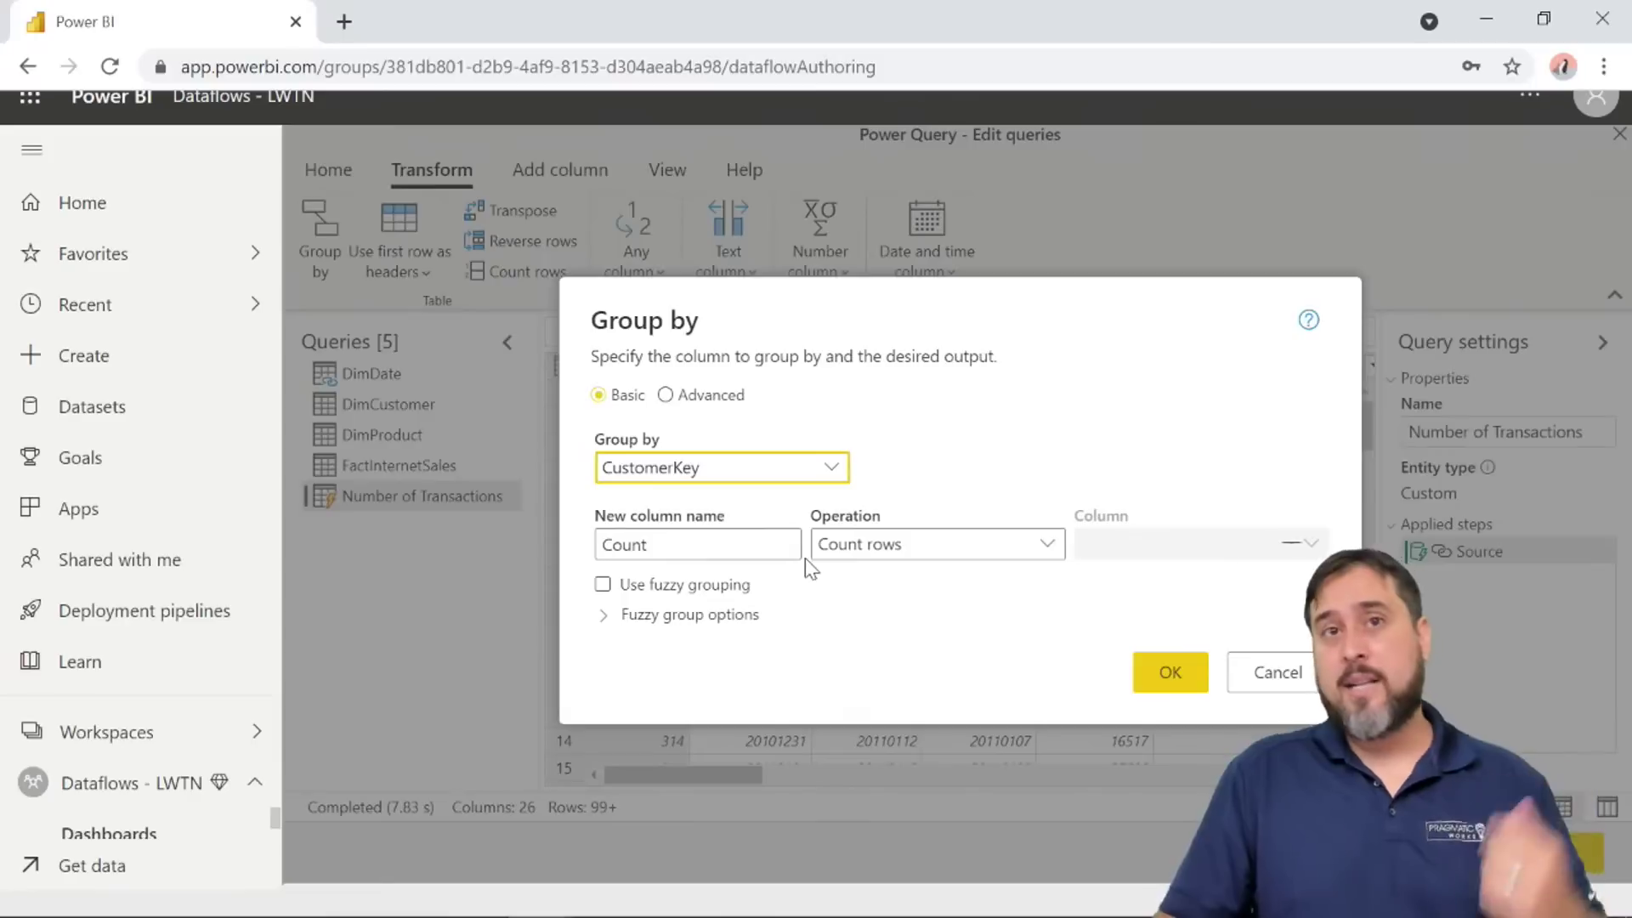
{"action": "left_click", "coordinate": [1151, 667]}
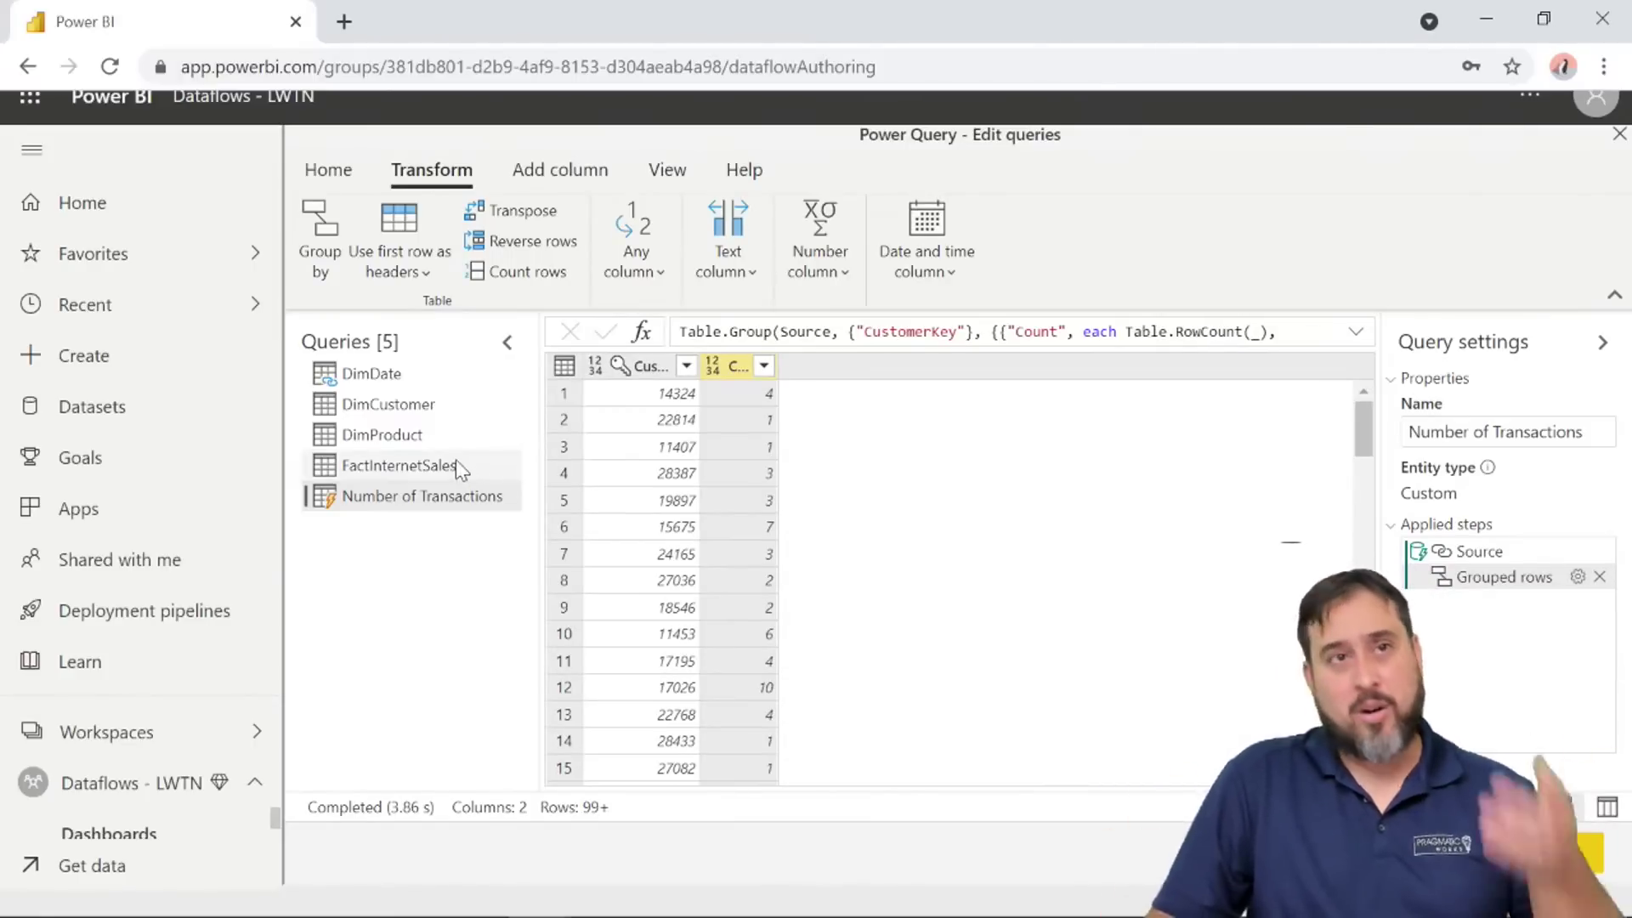
Open the DimCustomer query.
{"action": "left_click", "coordinate": [436, 416]}
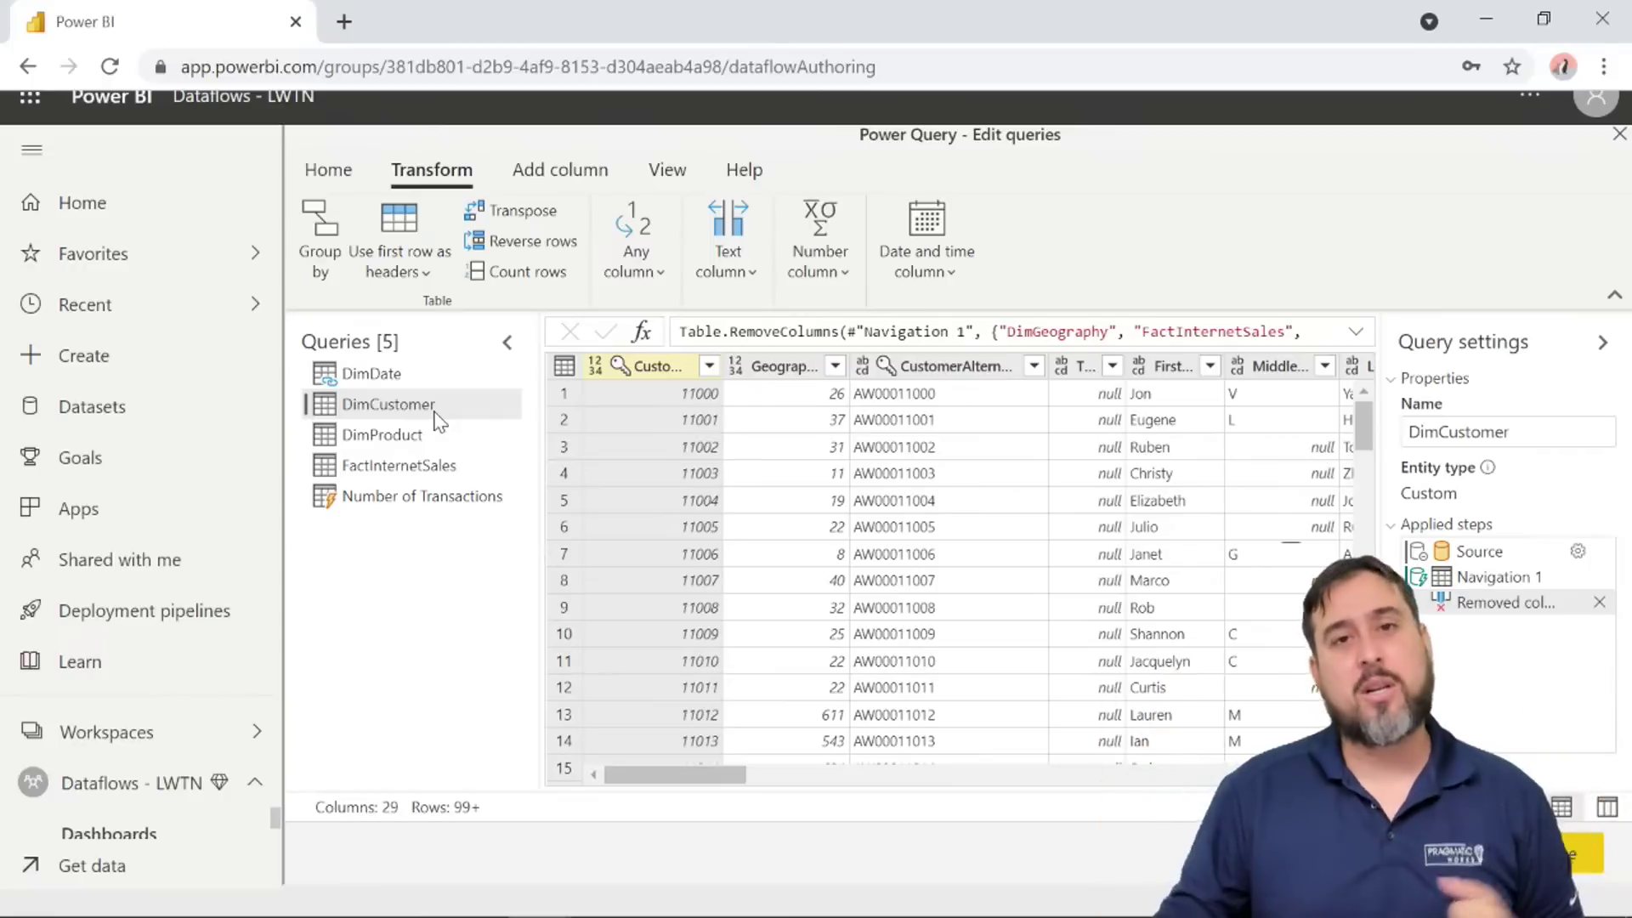
{"action": "left_click", "coordinate": [327, 169]}
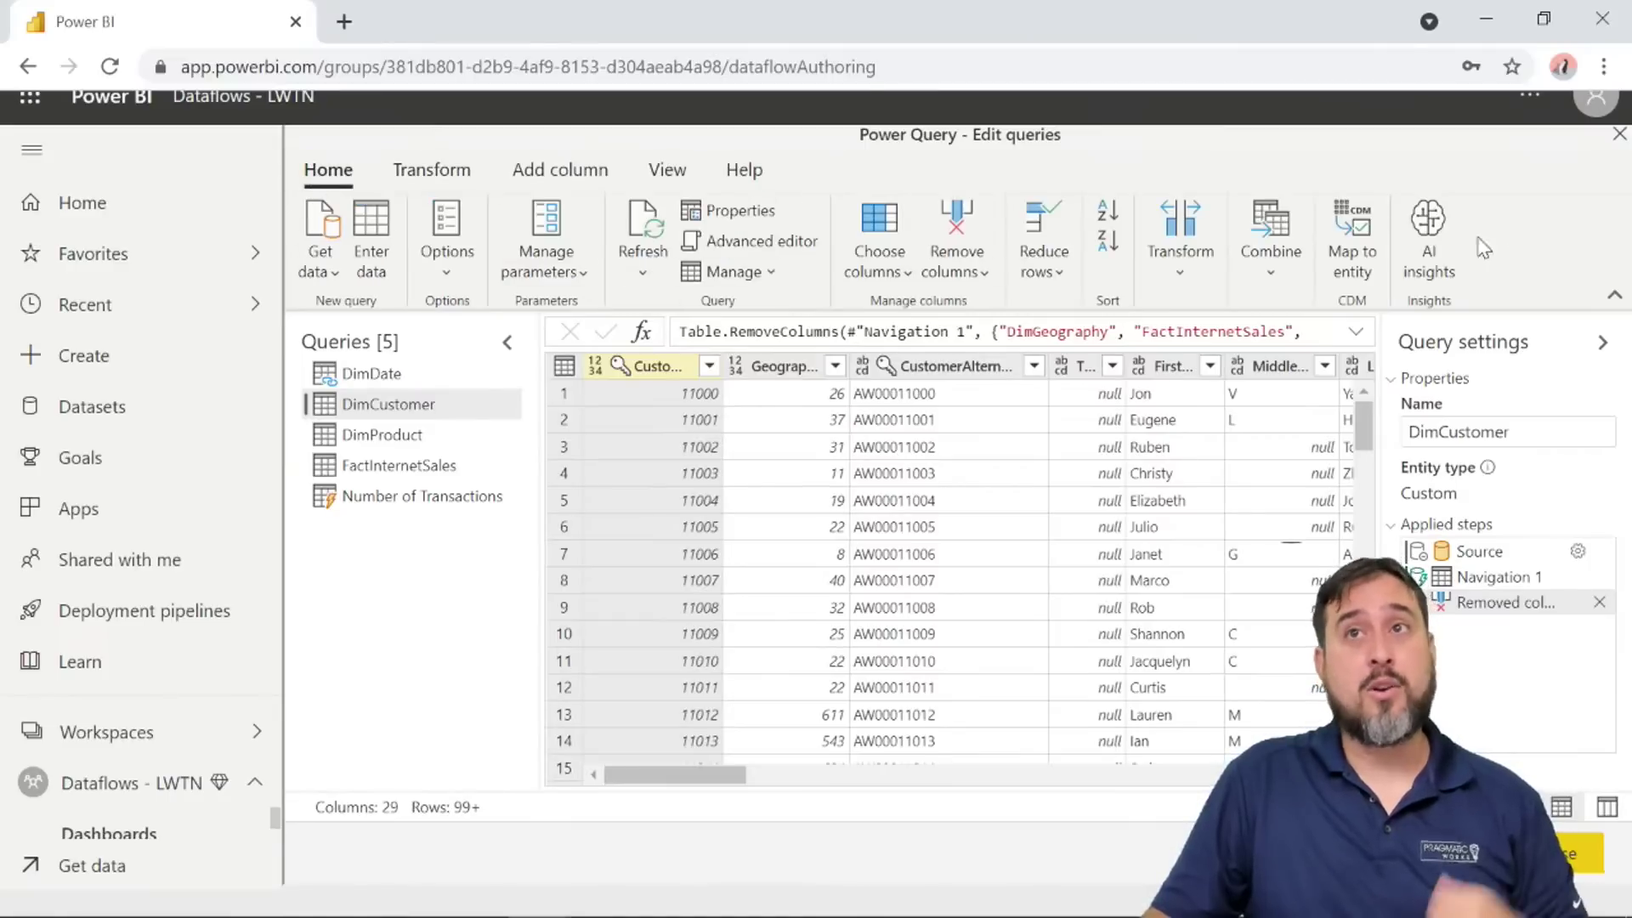
{"action": "left_click", "coordinate": [1267, 260]}
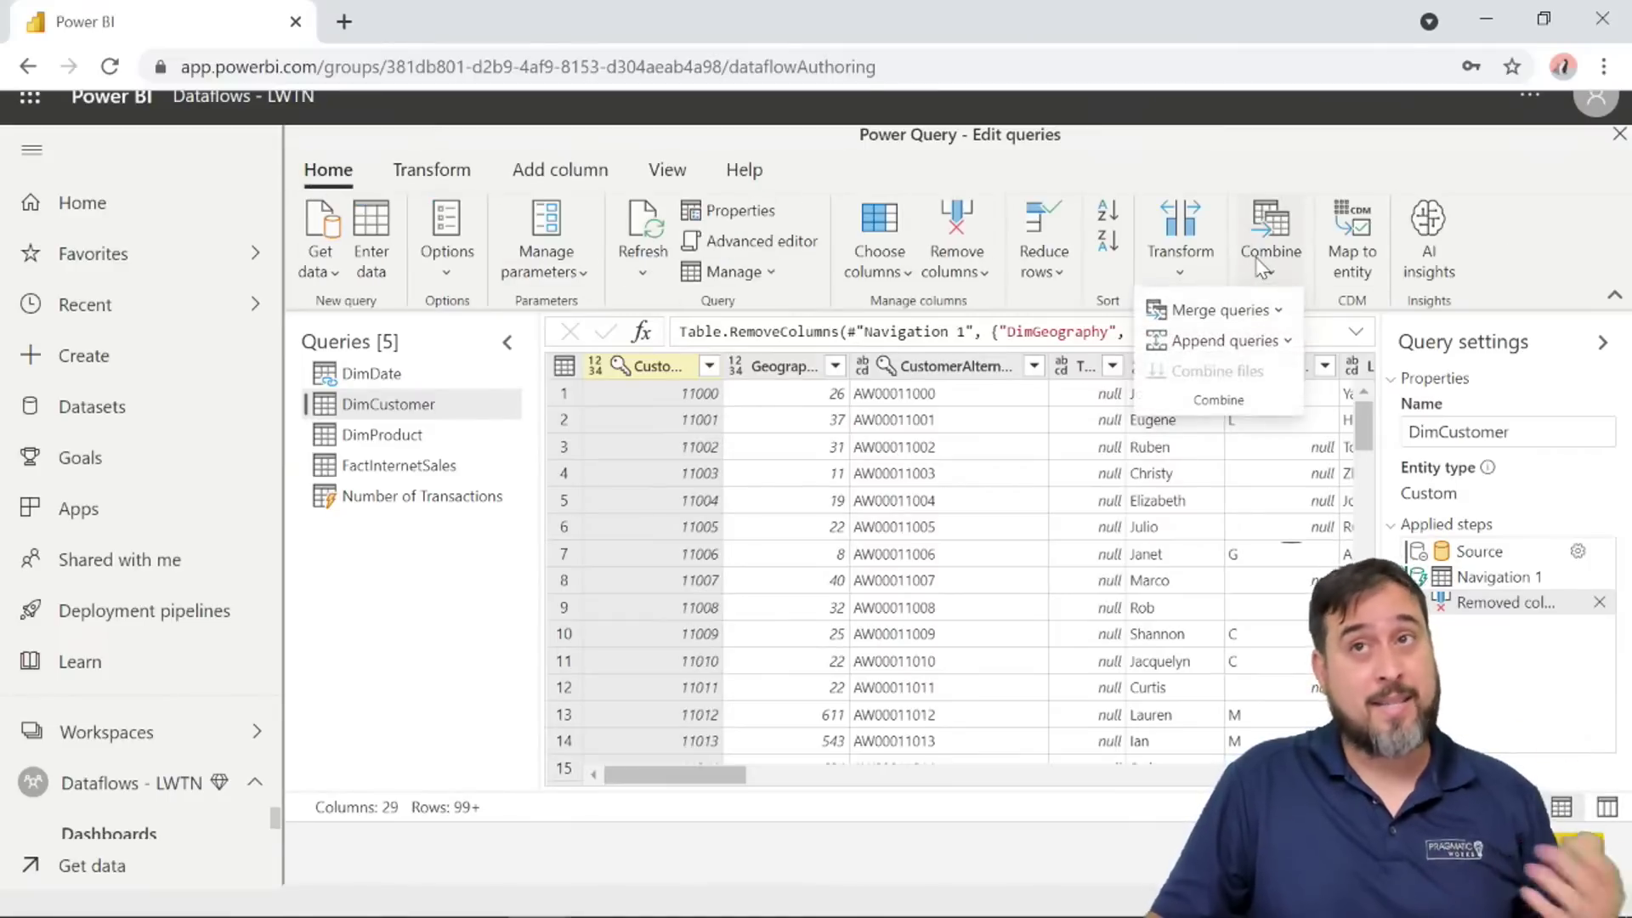
{"action": "left_click", "coordinate": [1228, 314]}
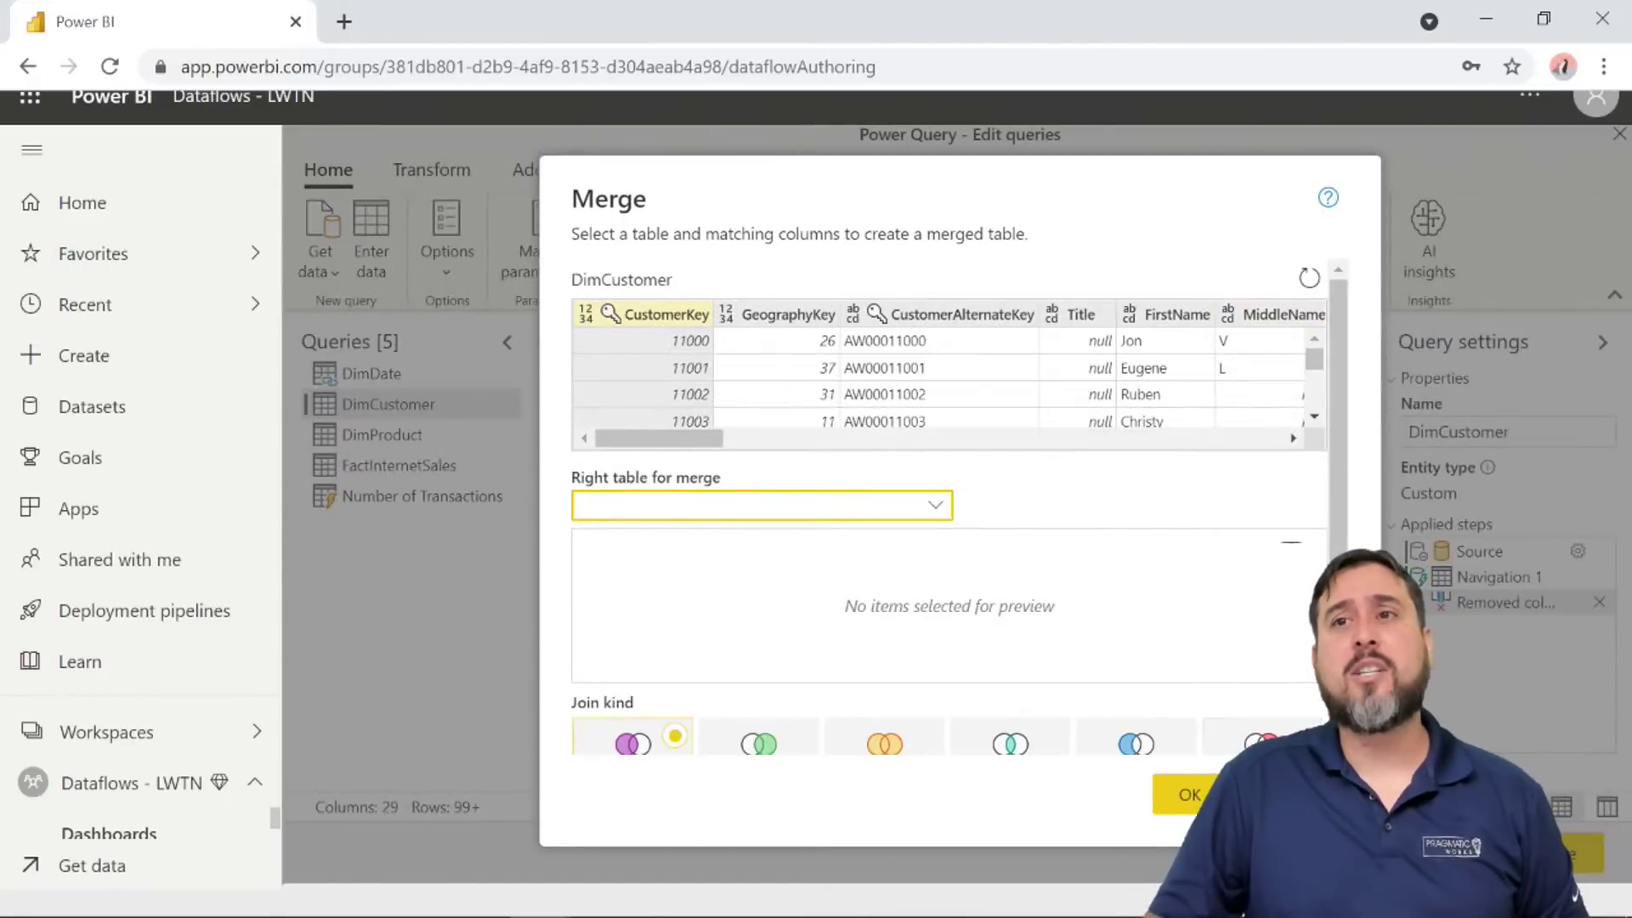
{"action": "left_click", "coordinate": [1300, 795]}
Merge DimCustomer with Number of Transactions as a new query, matching on CustomerKey with a left outer join.
{"action": "left_click", "coordinate": [1277, 266]}
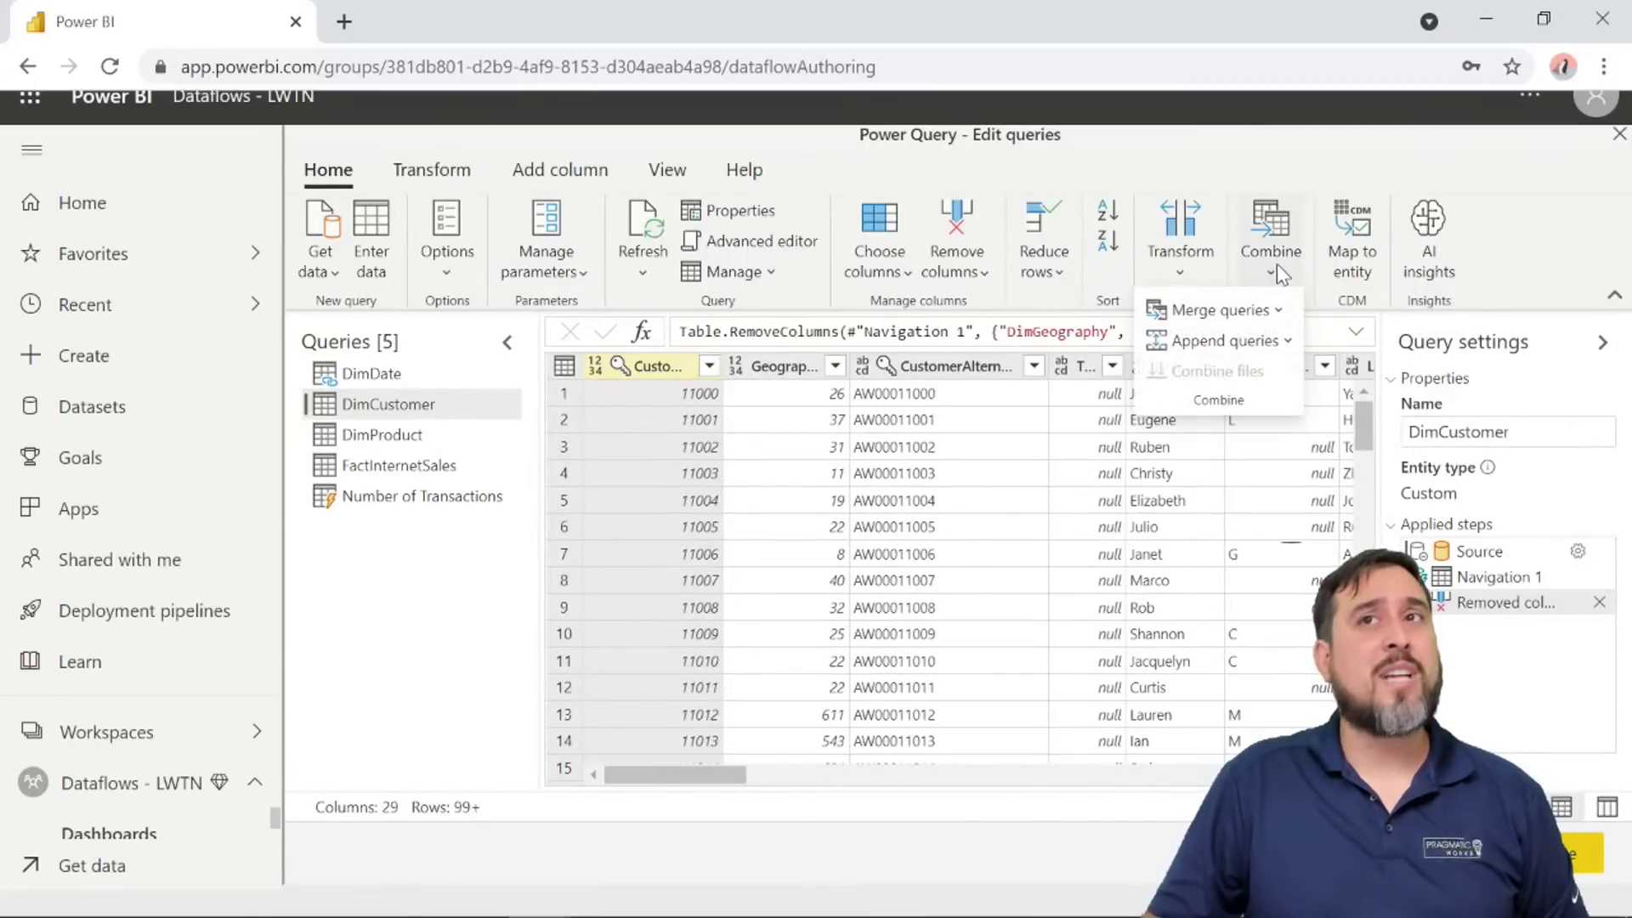
{"action": "left_click", "coordinate": [1278, 308]}
{"action": "left_click", "coordinate": [1227, 389]}
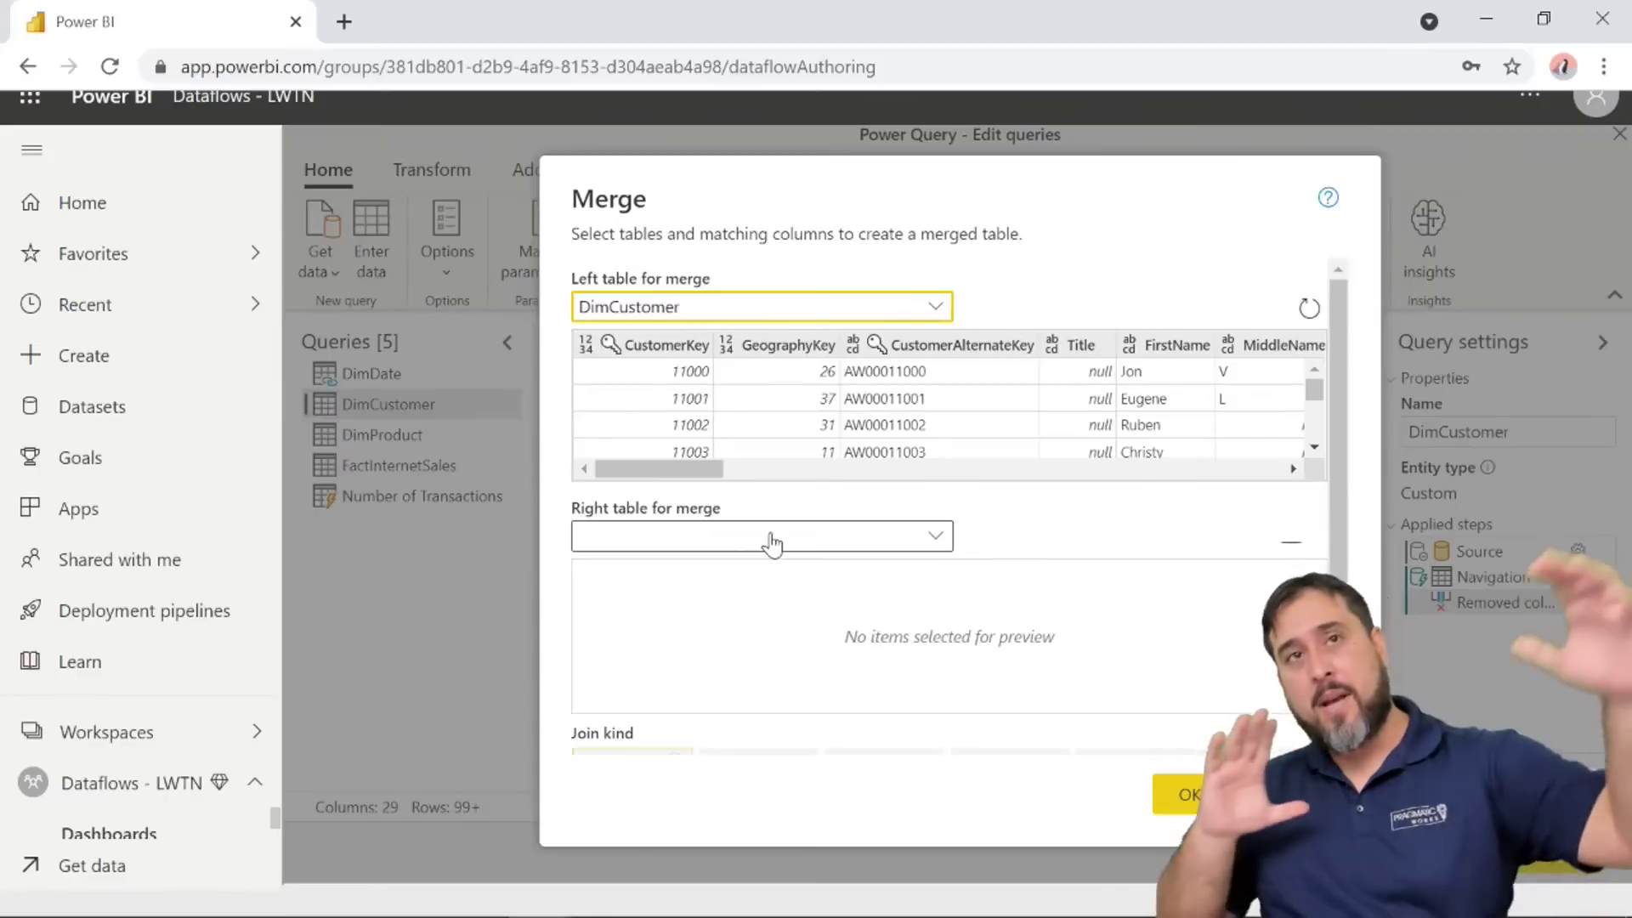
{"action": "left_click", "coordinate": [772, 542]}
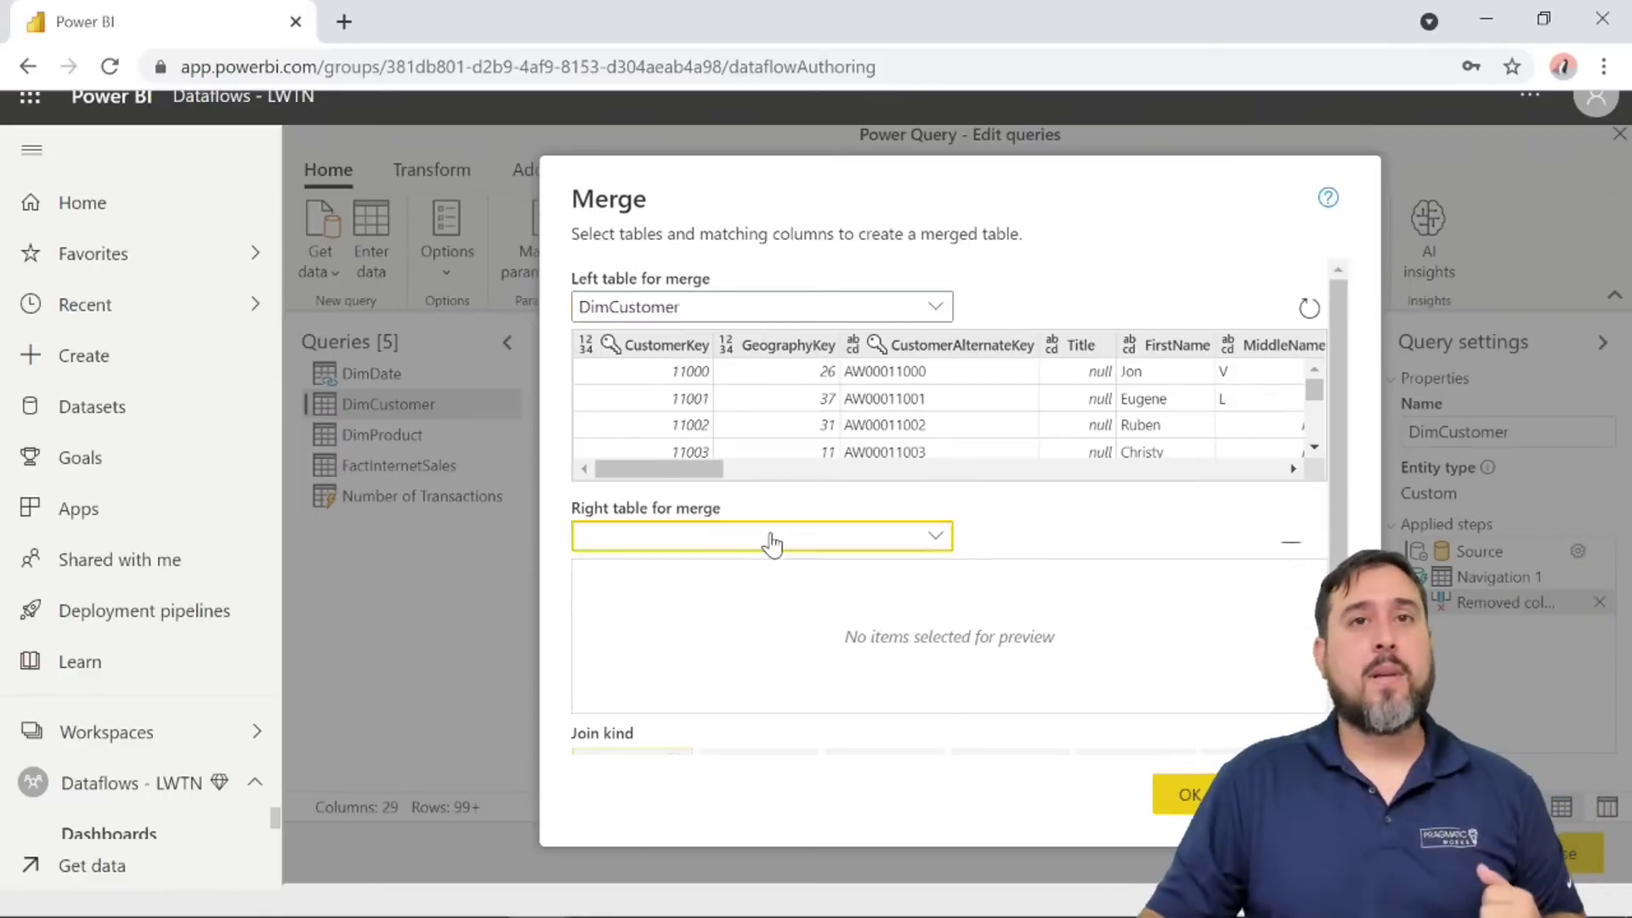
{"action": "left_click", "coordinate": [665, 729]}
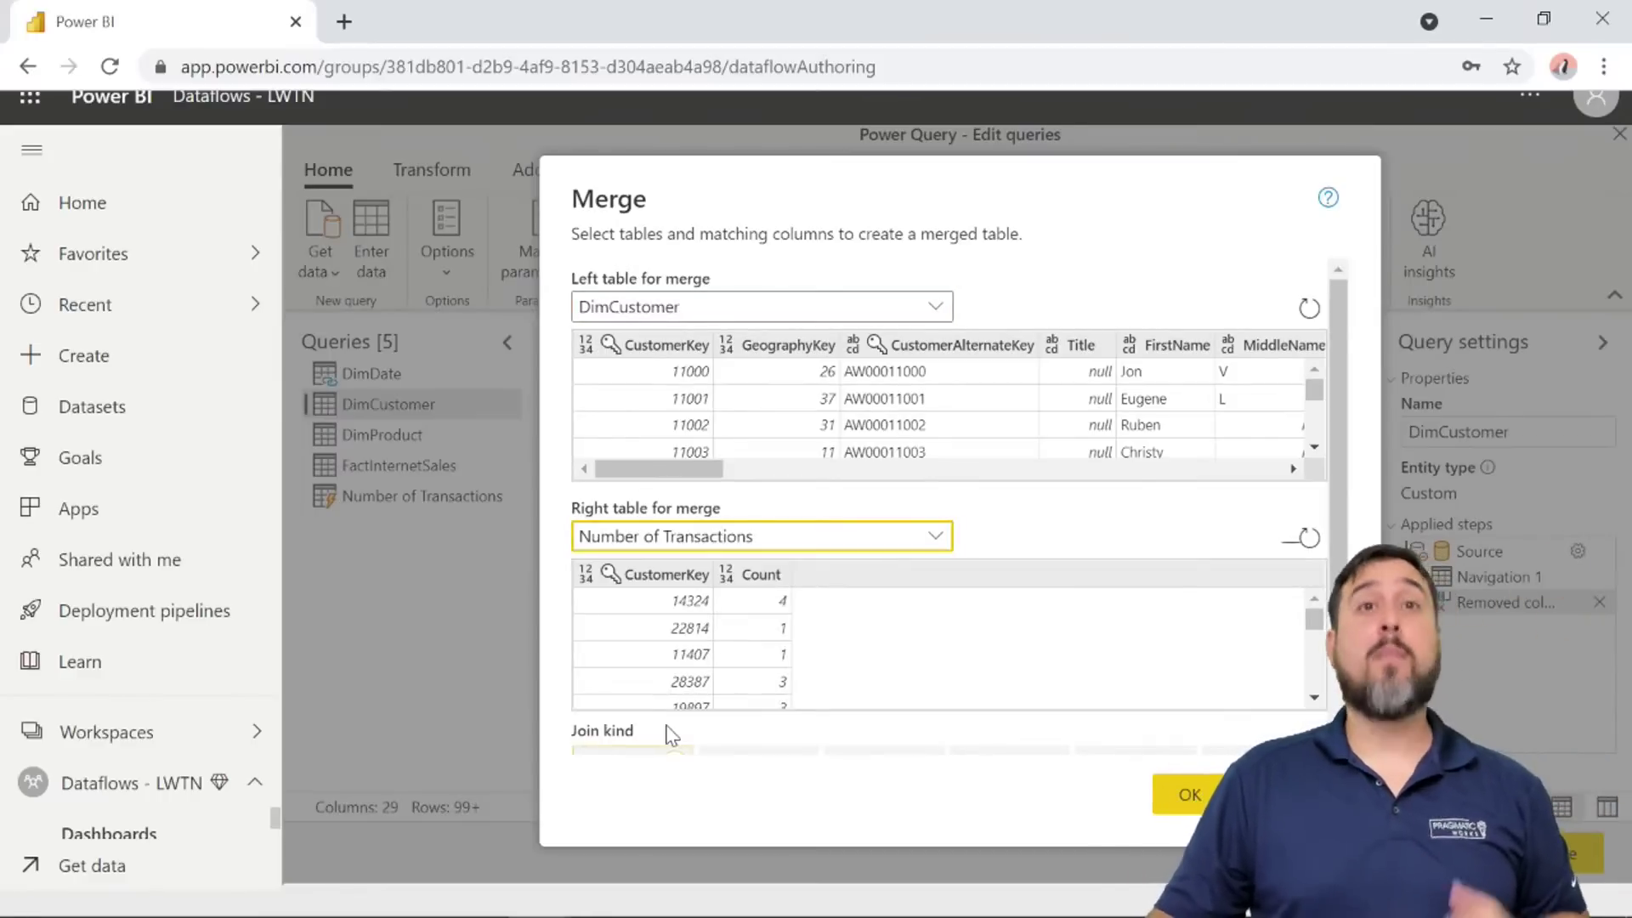
{"action": "left_click", "coordinate": [668, 351]}
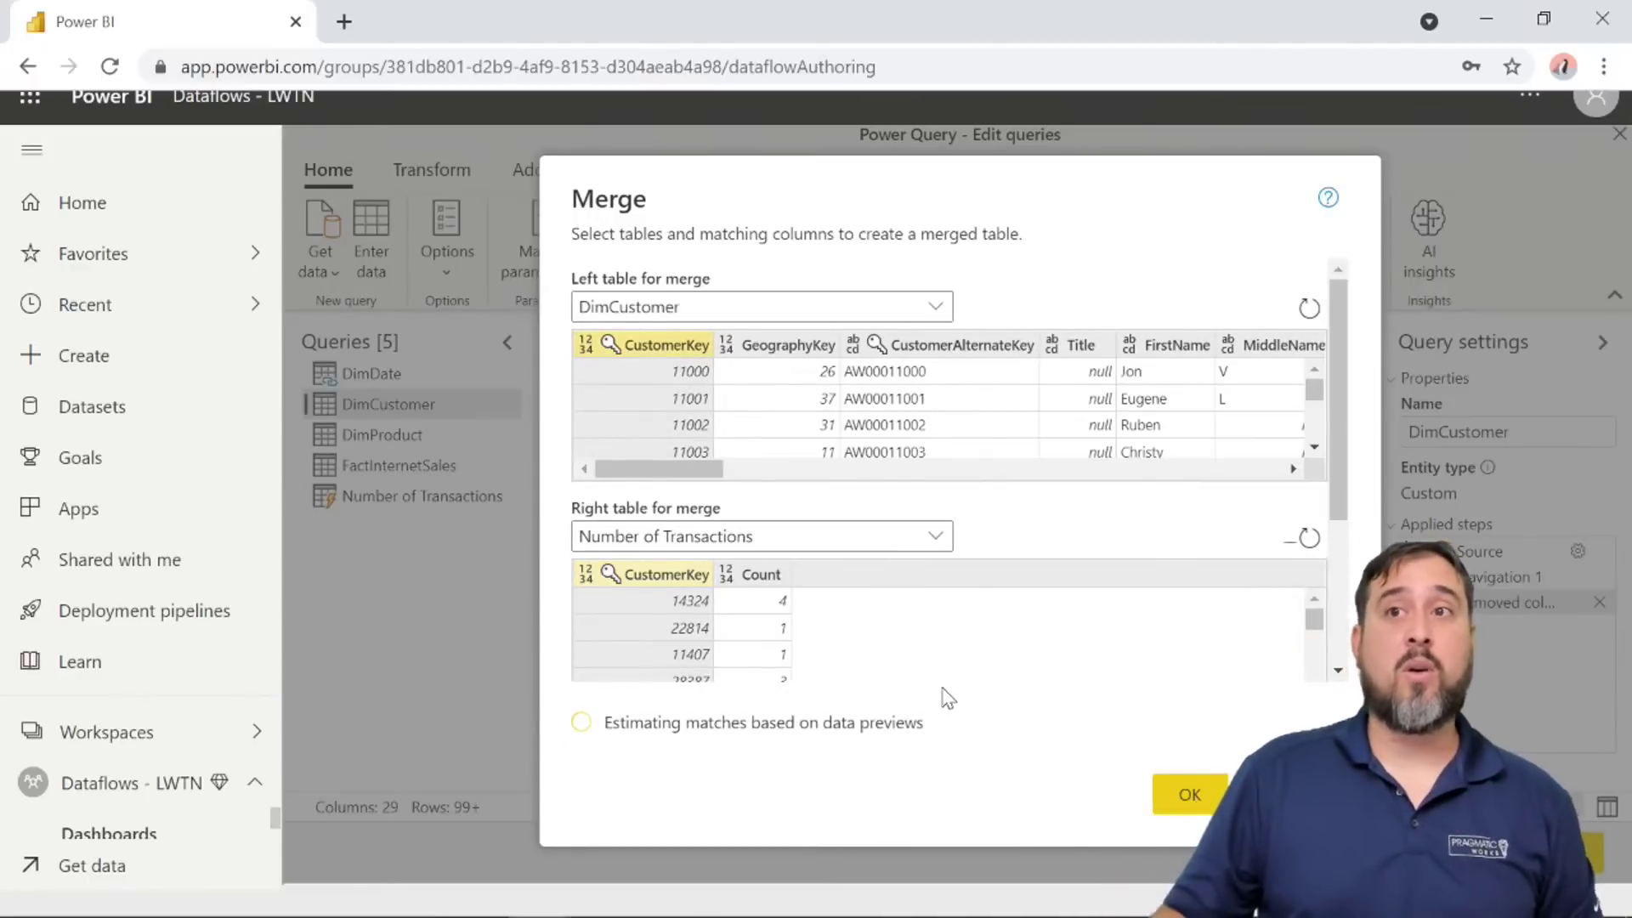
{"action": "scroll", "coordinate": [1350, 491], "scroll_direction": "down", "scroll_amount": 1}
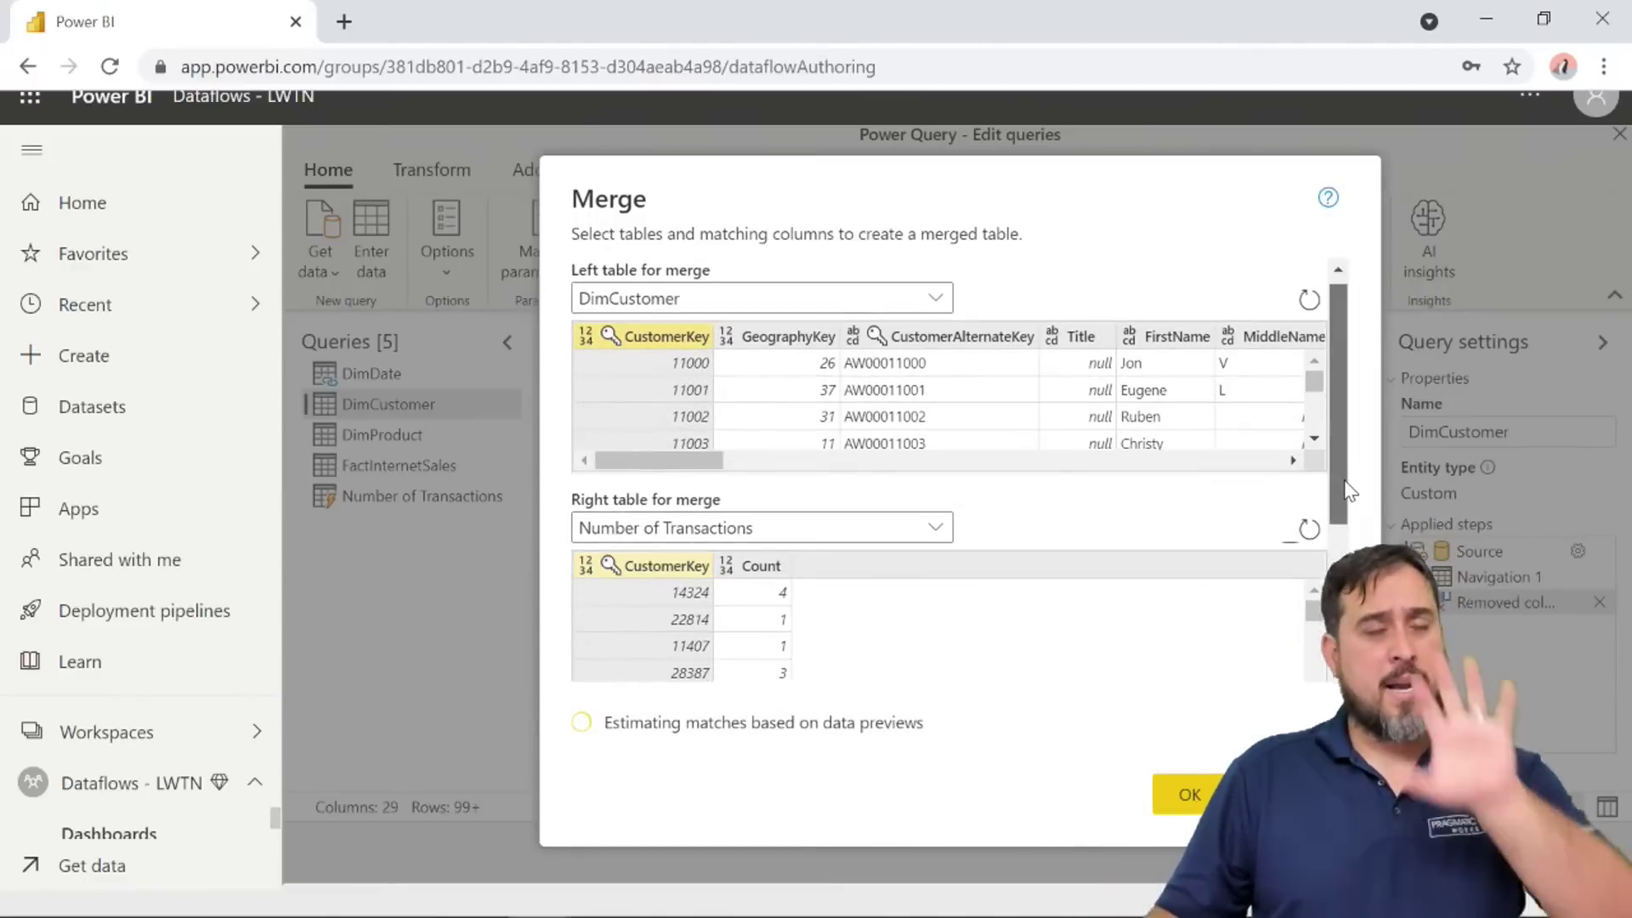
{"action": "scroll", "coordinate": [1350, 491], "scroll_direction": "down", "scroll_amount": 5}
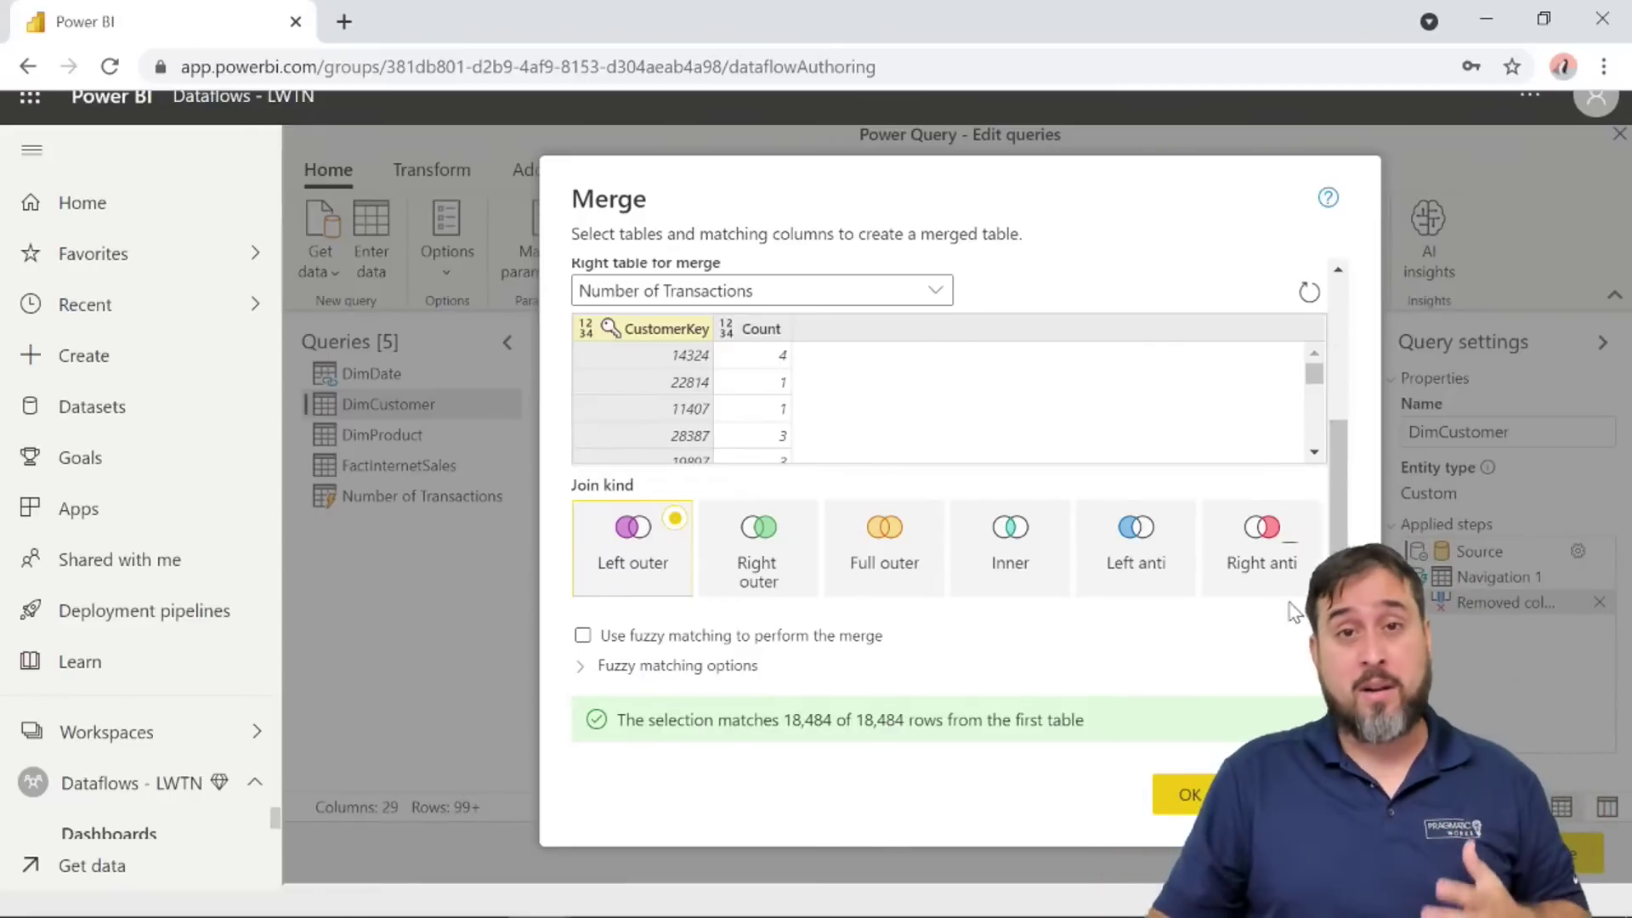
{"action": "scroll", "coordinate": [1190, 578], "scroll_direction": "up", "scroll_amount": 3}
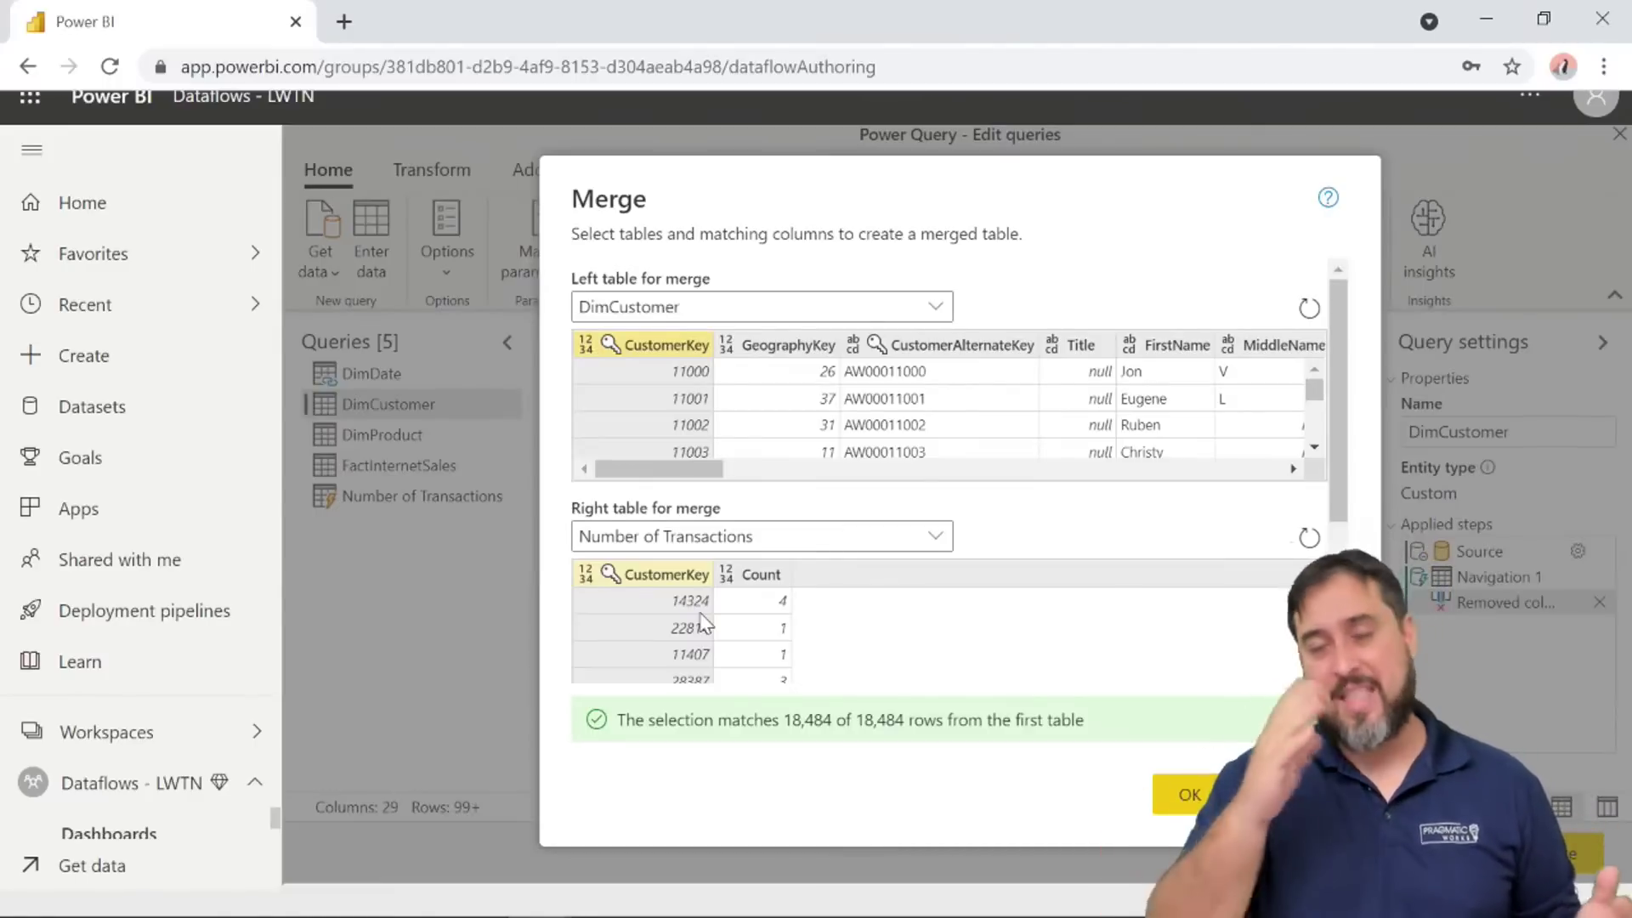
{"action": "scroll", "coordinate": [1333, 502], "scroll_direction": "down", "scroll_amount": 3}
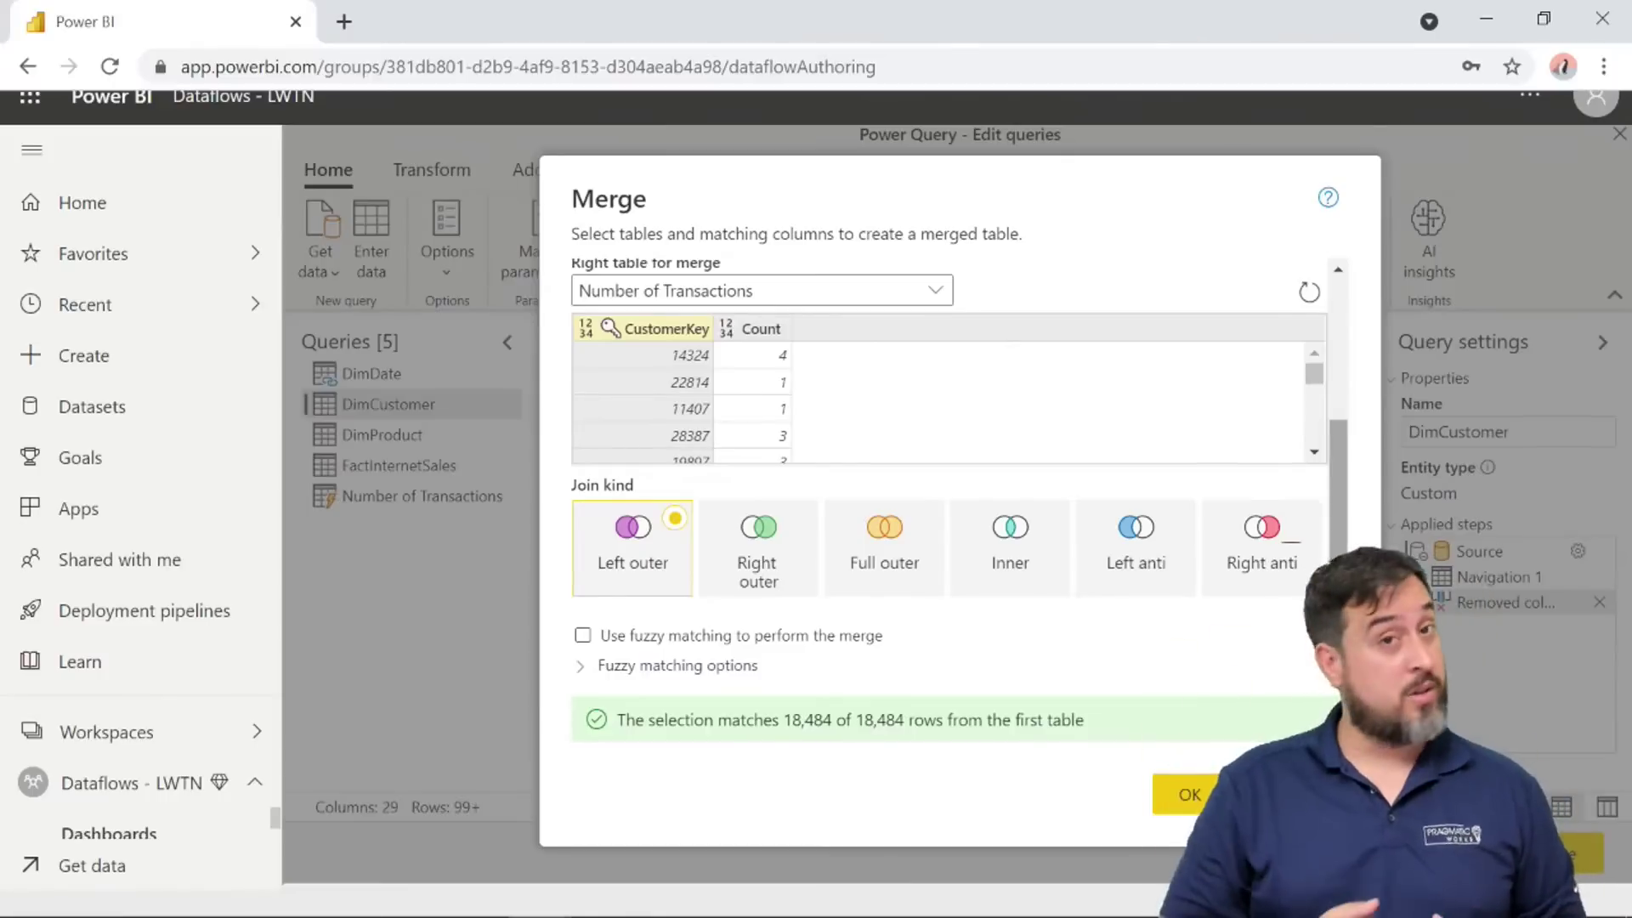
{"action": "left_click", "coordinate": [1190, 799]}
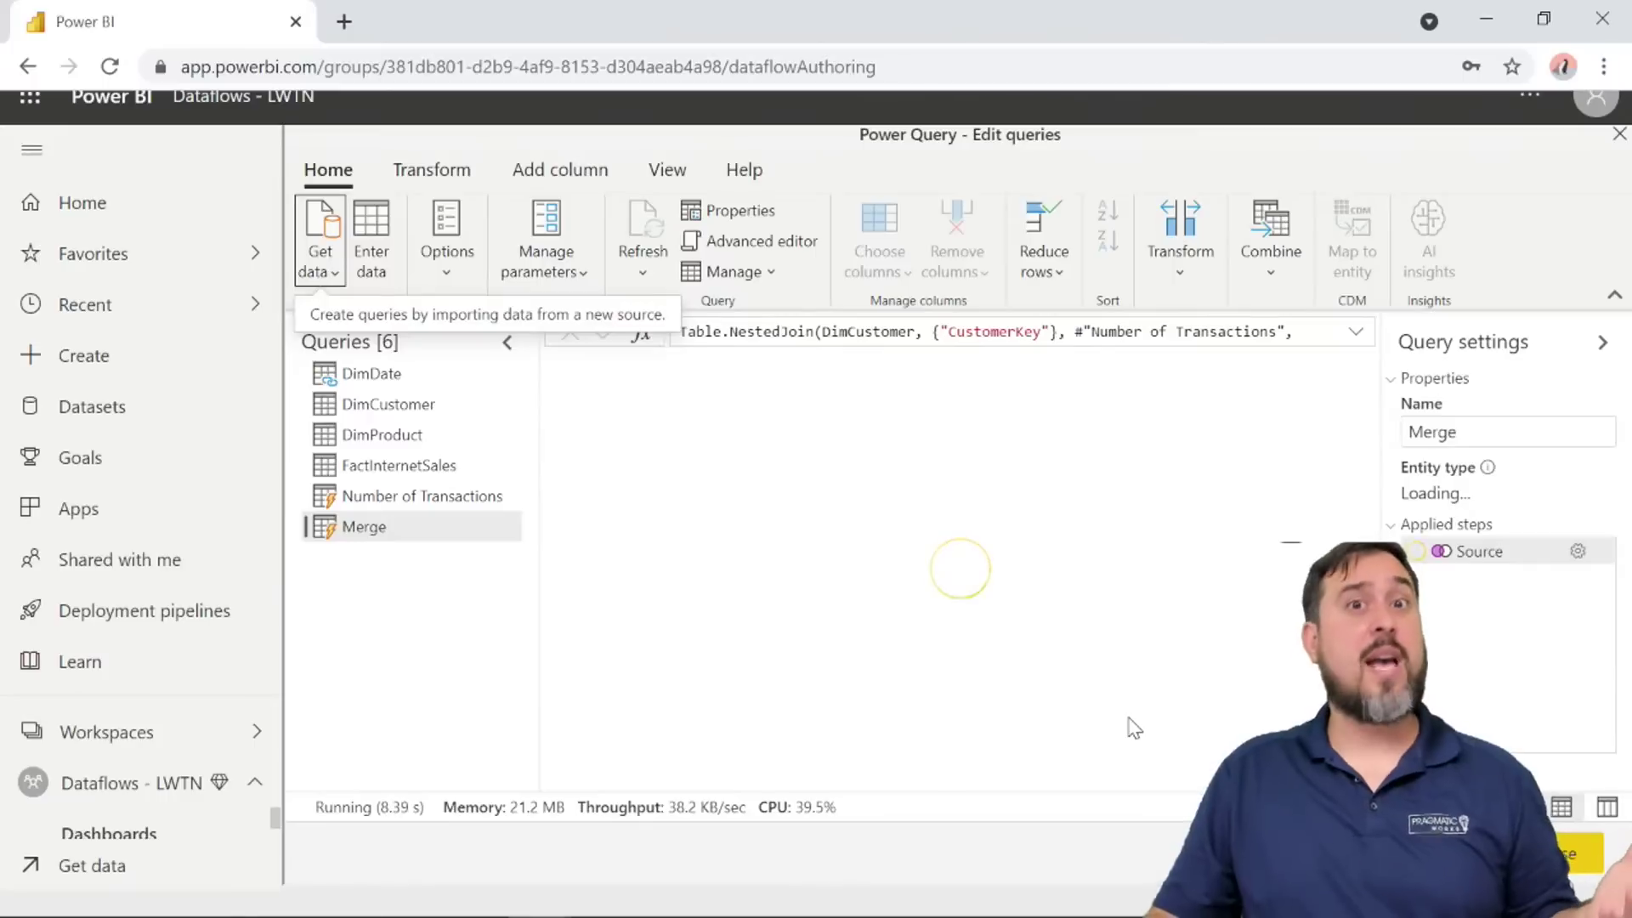
Rename the merged query as Enriched Customer Table.
{"action": "double_click", "coordinate": [1461, 431]}
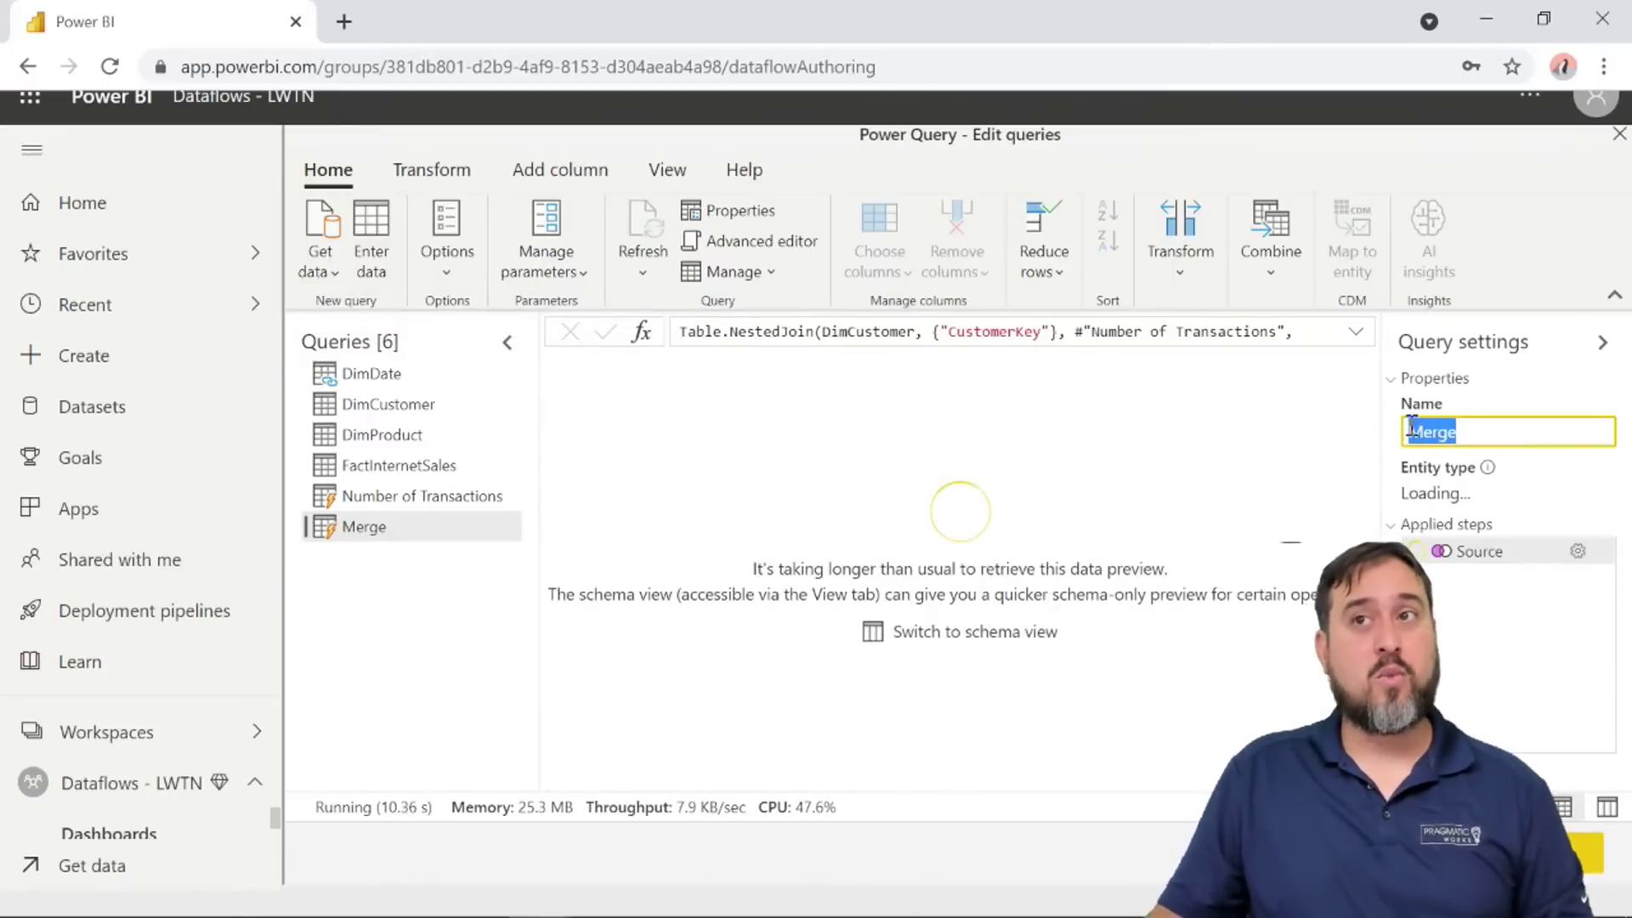
{"action": "type", "text": "Curiched Cust"}
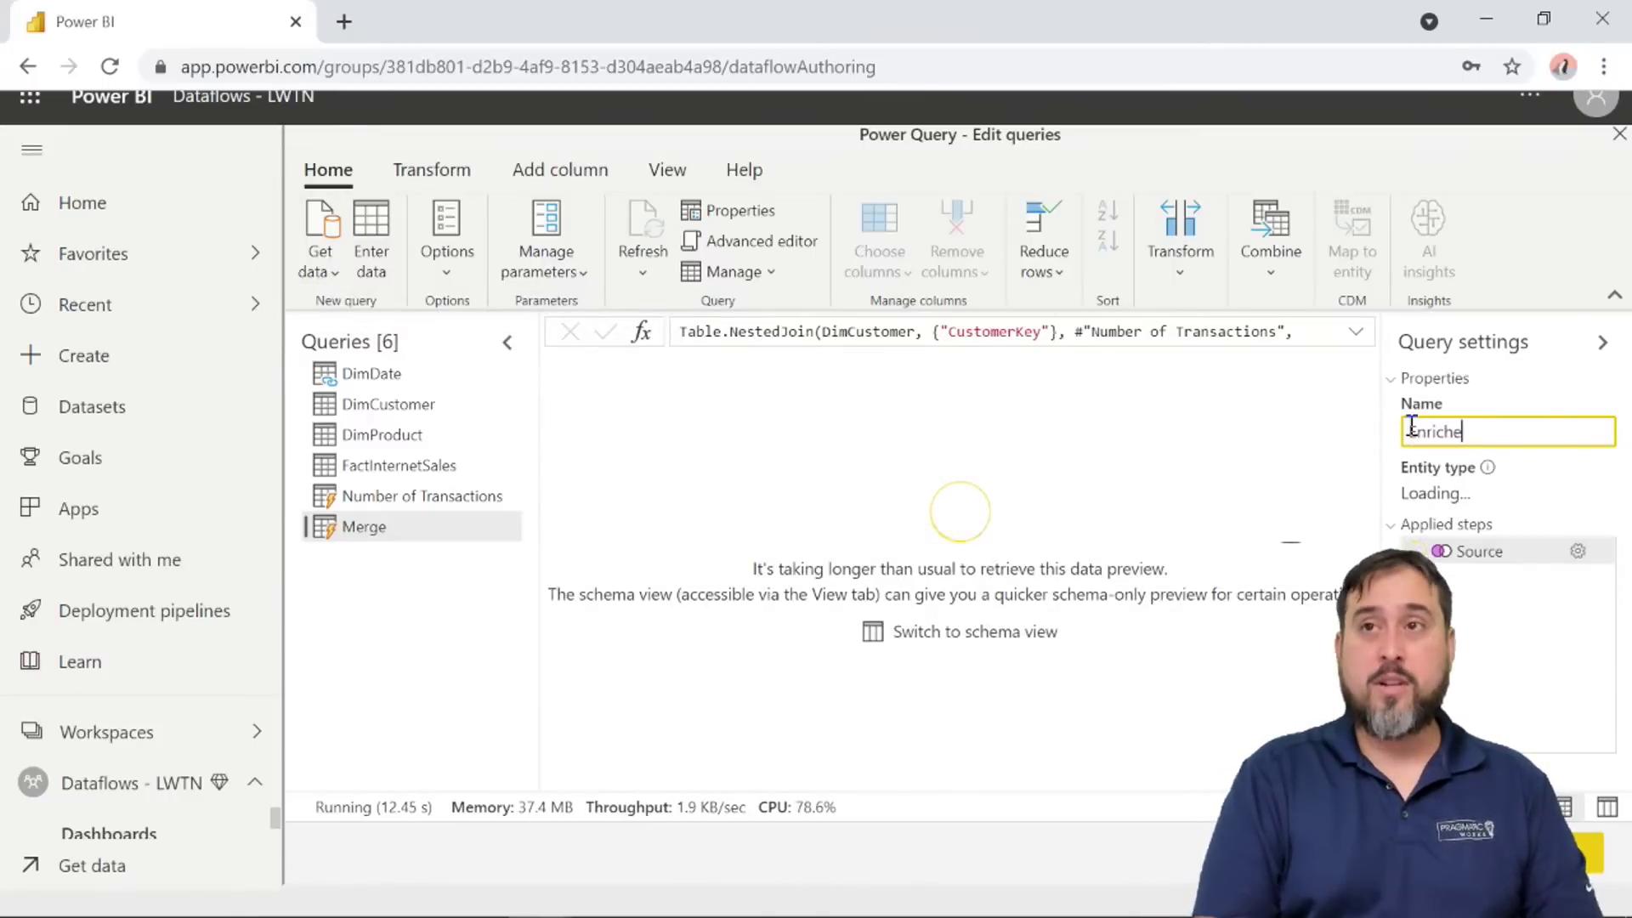
{"action": "type", "text": "omer "}
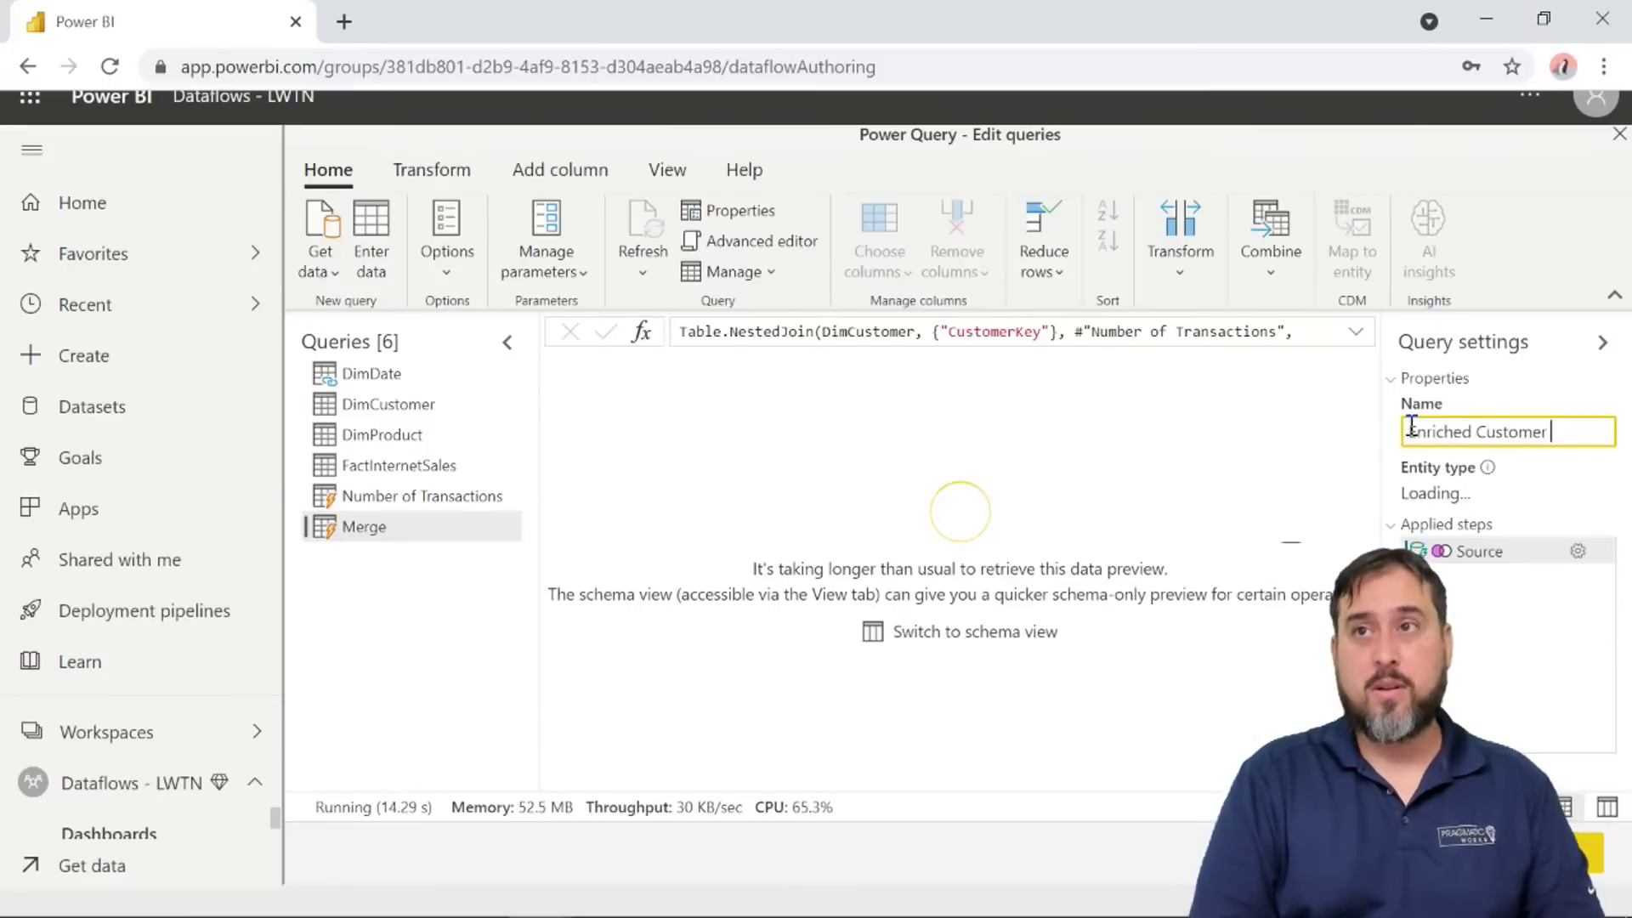
{"action": "type", "text": "Table"}
{"action": "key", "text": "Return"}
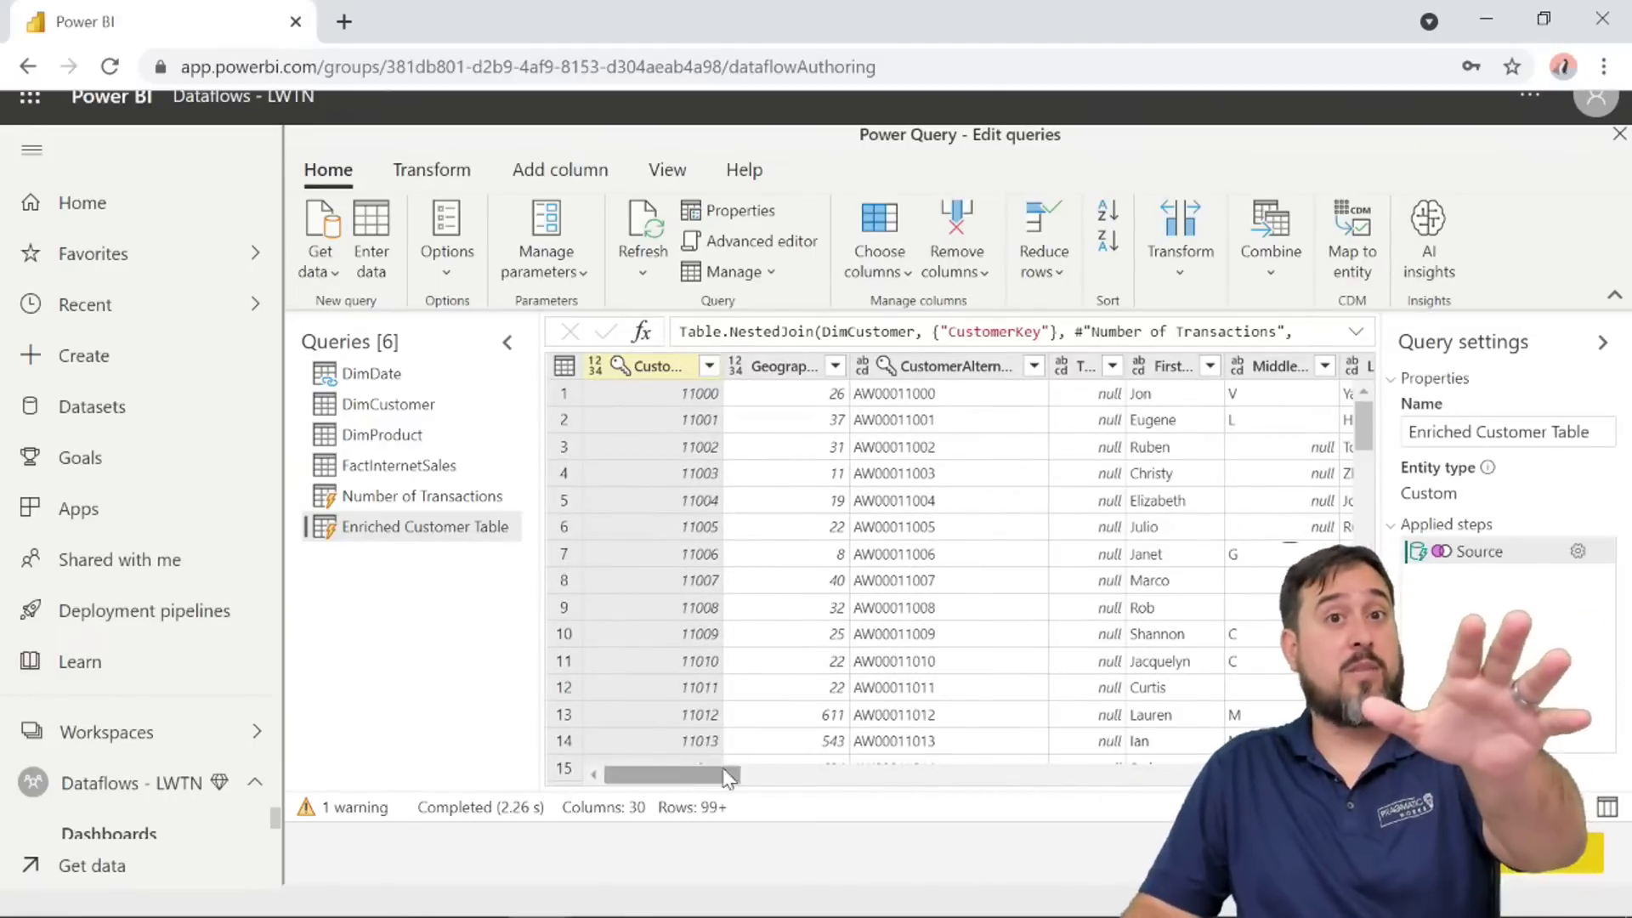
Expand the Number of Transactions column to include only Count, without the original column name as prefix.
{"action": "left_click_drag", "start_coordinate": [705, 777], "coordinate": [1300, 777]}
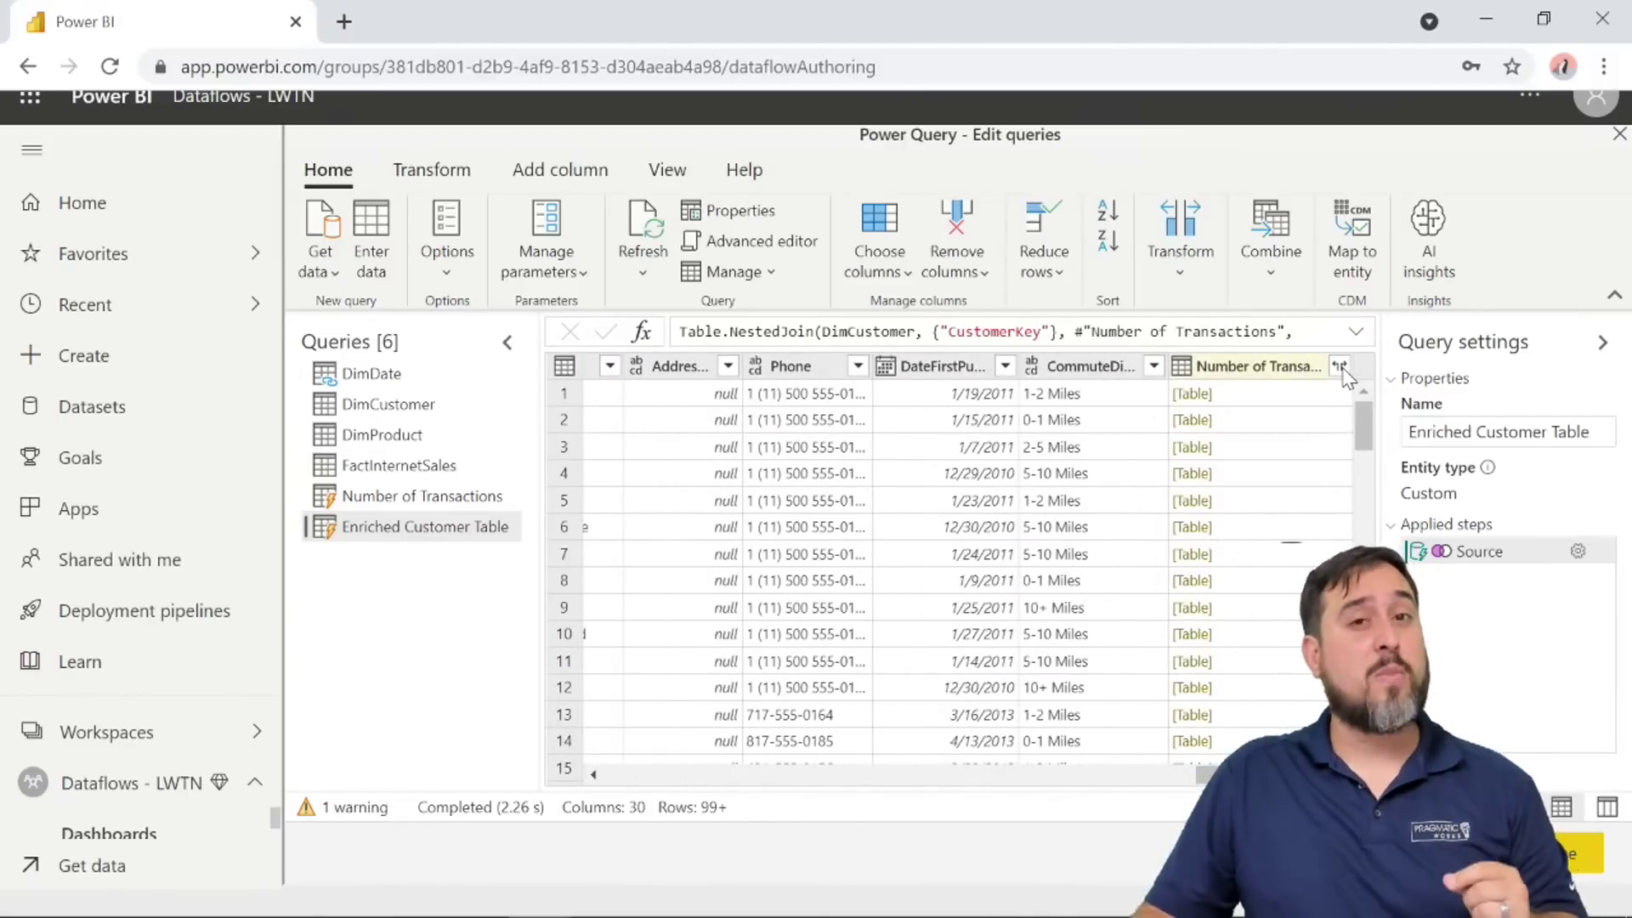
{"action": "left_click", "coordinate": [1341, 366]}
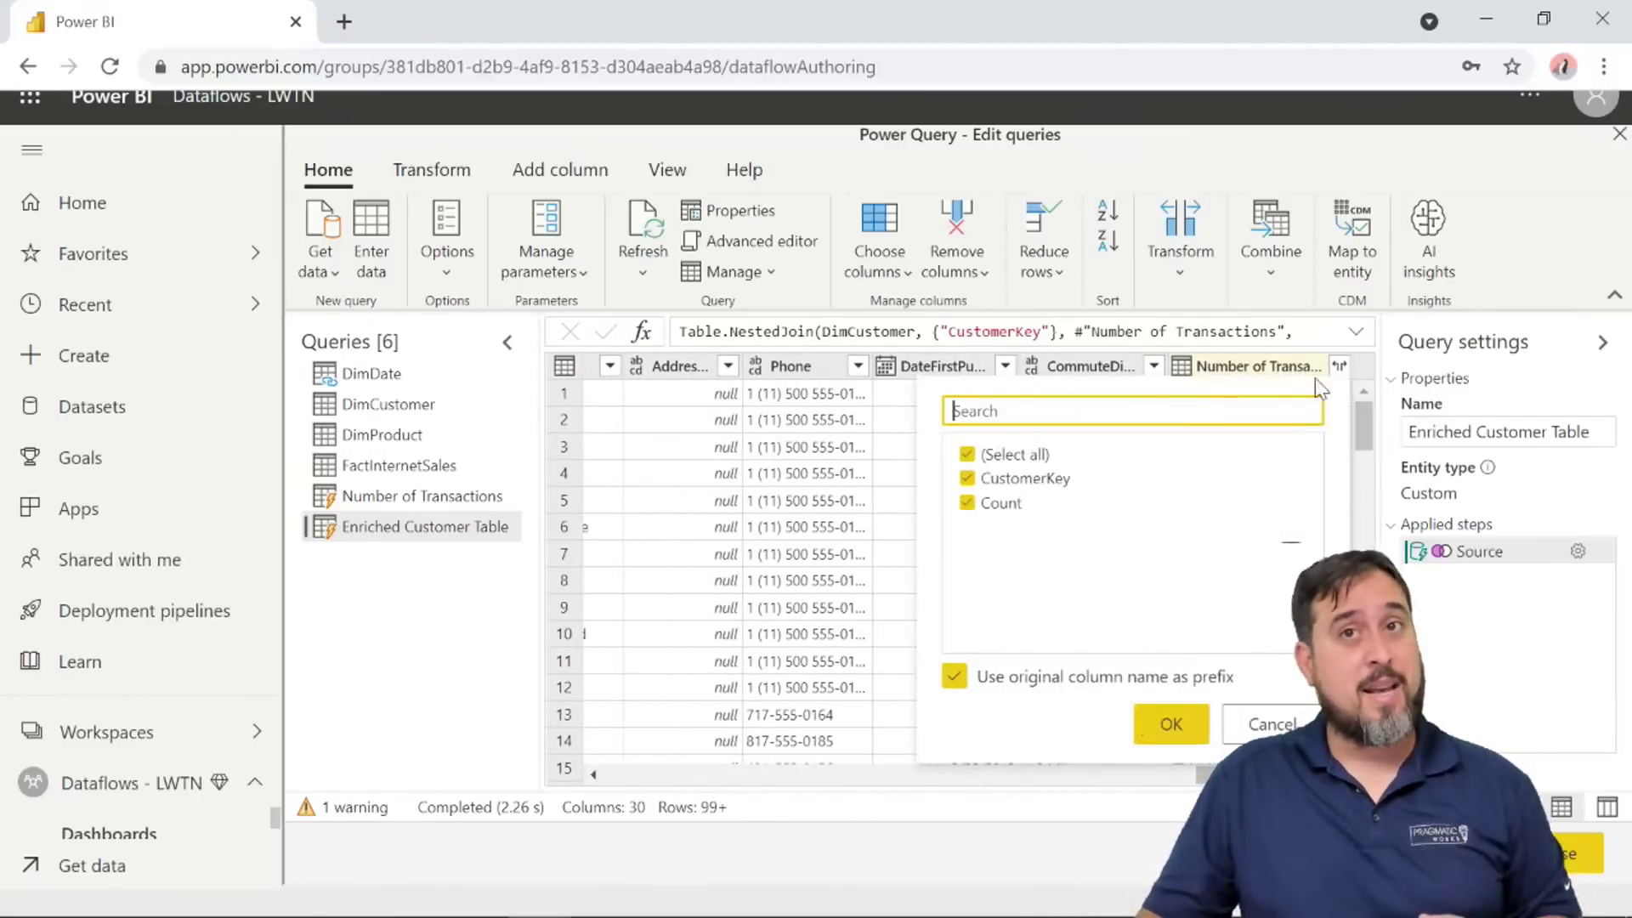
{"action": "left_click", "coordinate": [990, 482]}
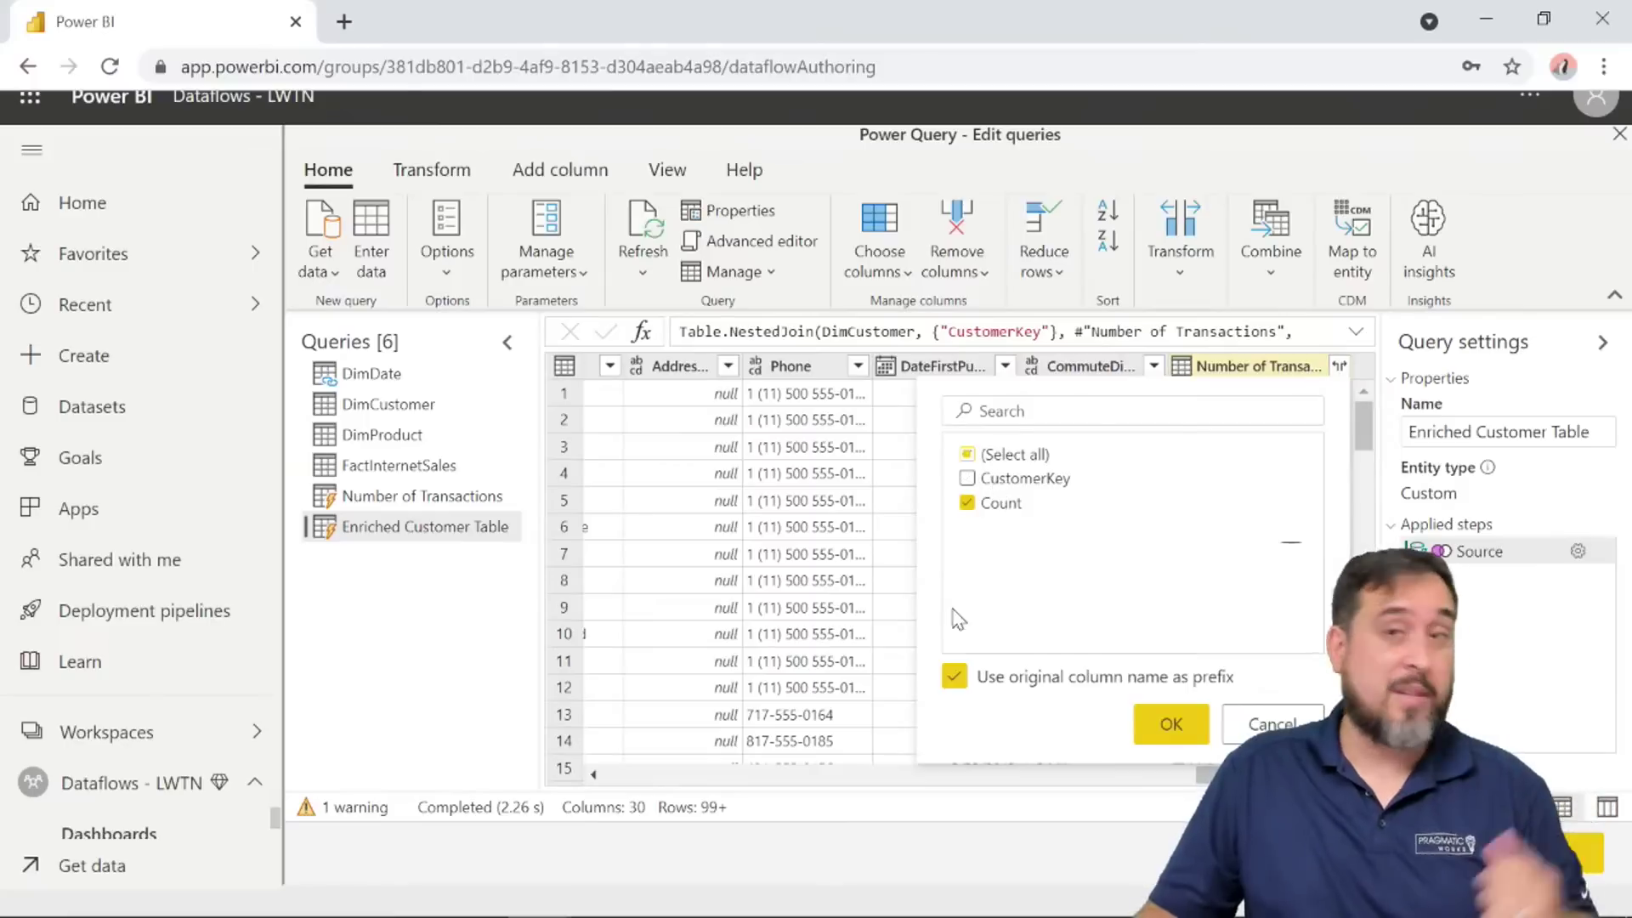
{"action": "left_click", "coordinate": [954, 676]}
{"action": "left_click", "coordinate": [1152, 714]}
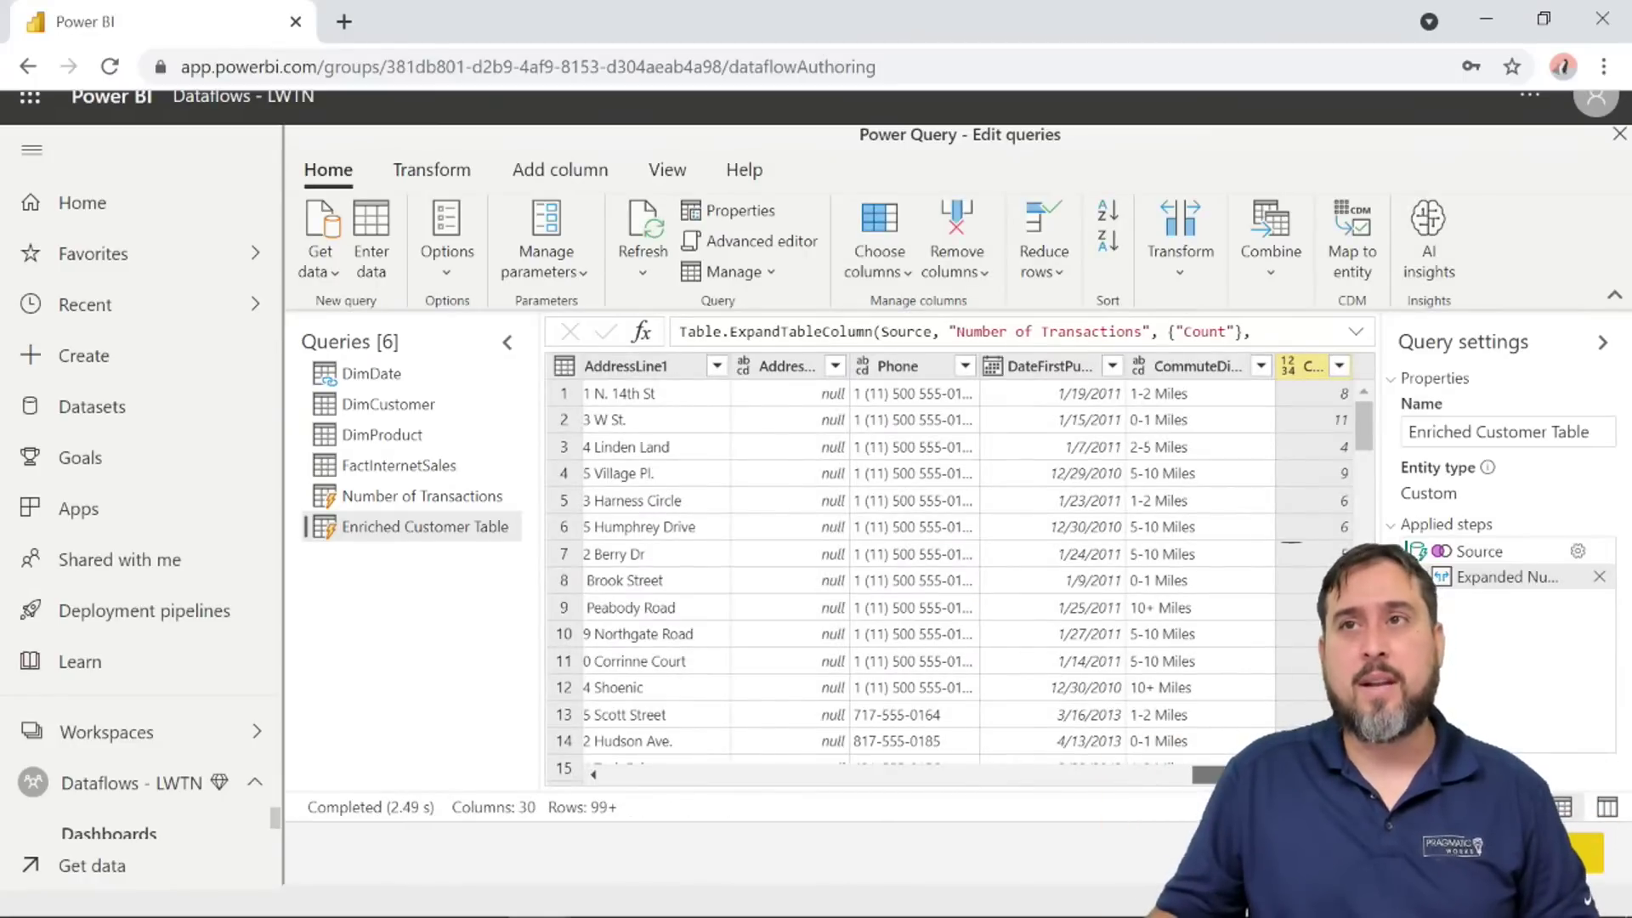
Rename the expanded Count column in Enriched Customer Table as Number of Transactions.
{"action": "type", "text": "Numb"}
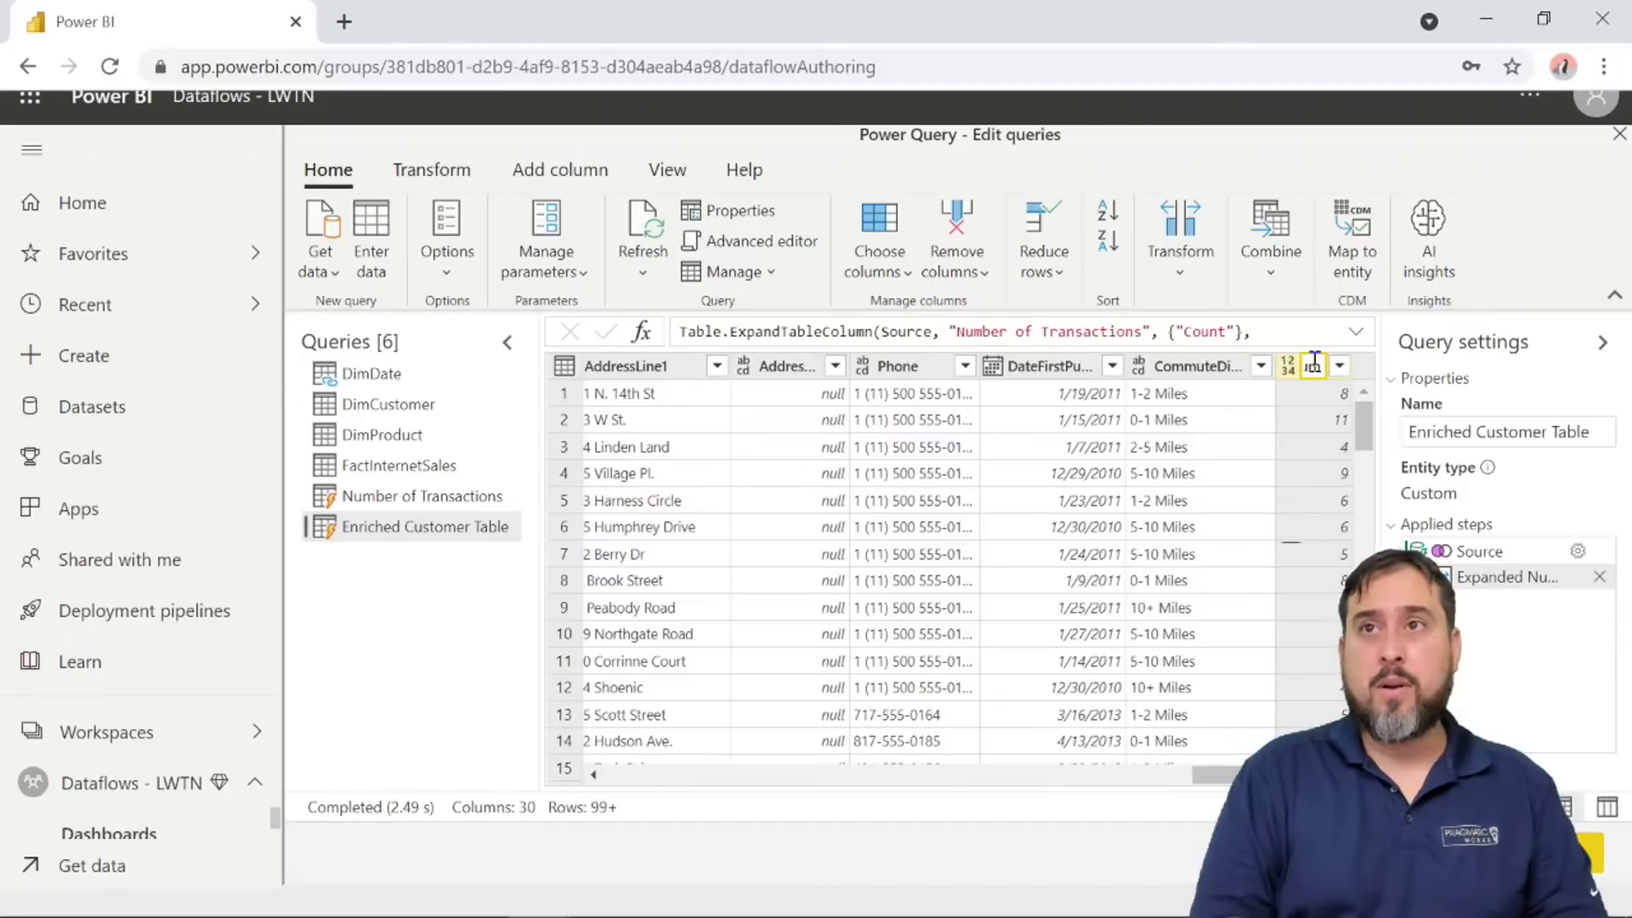
{"action": "type", "text": "er of Transac"}
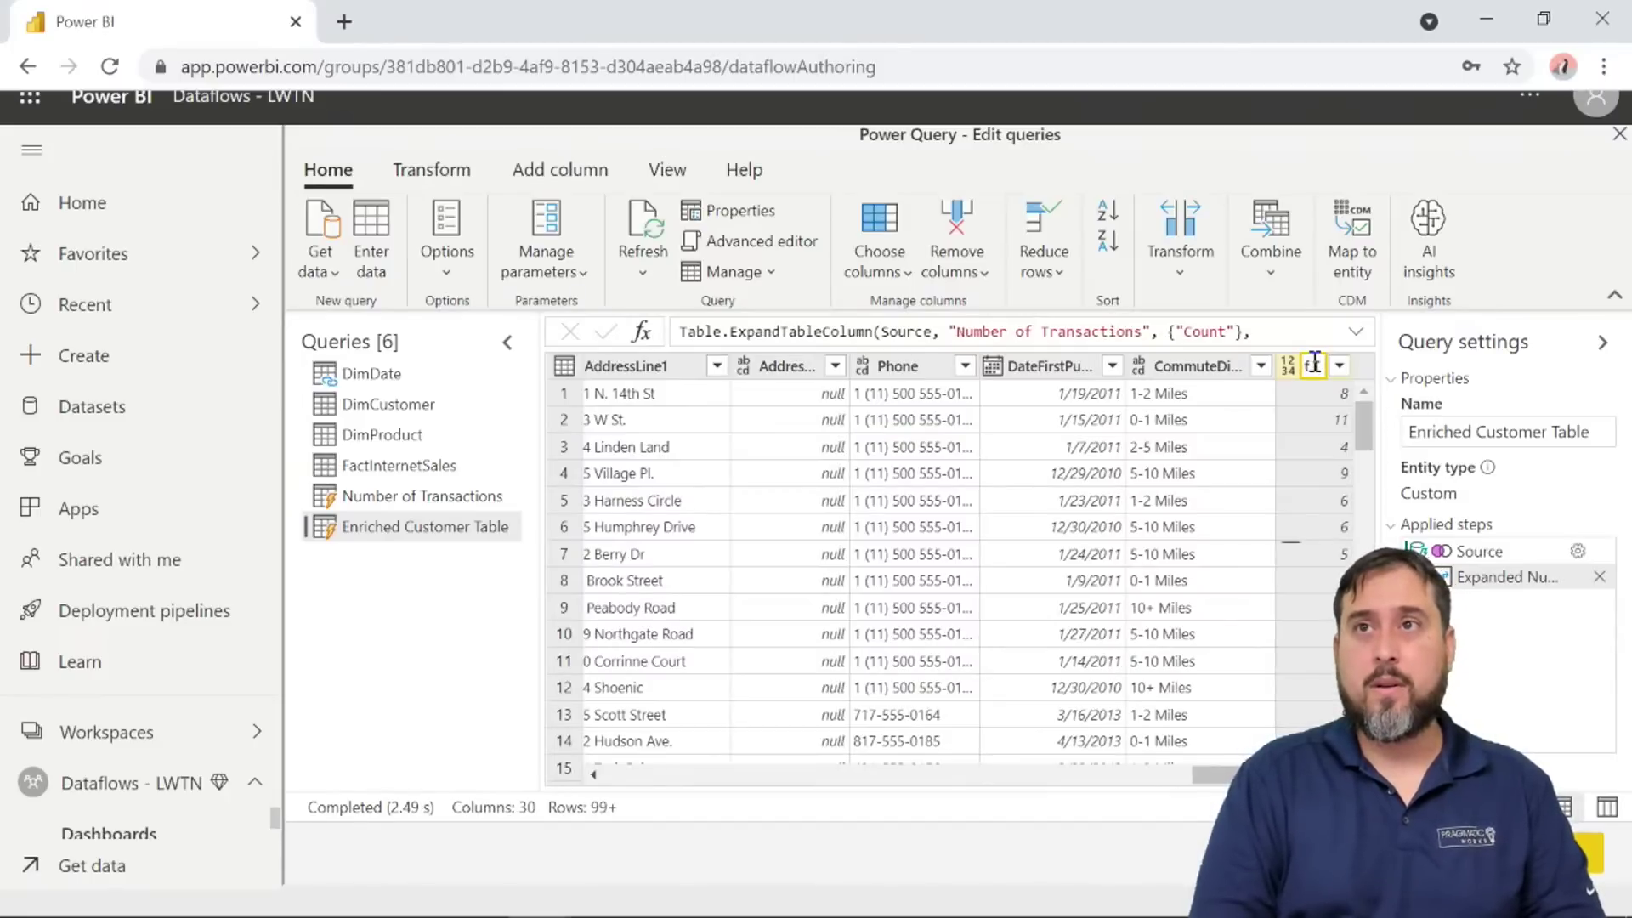
{"action": "type", "text": "tions"}
{"action": "key", "text": "Return"}
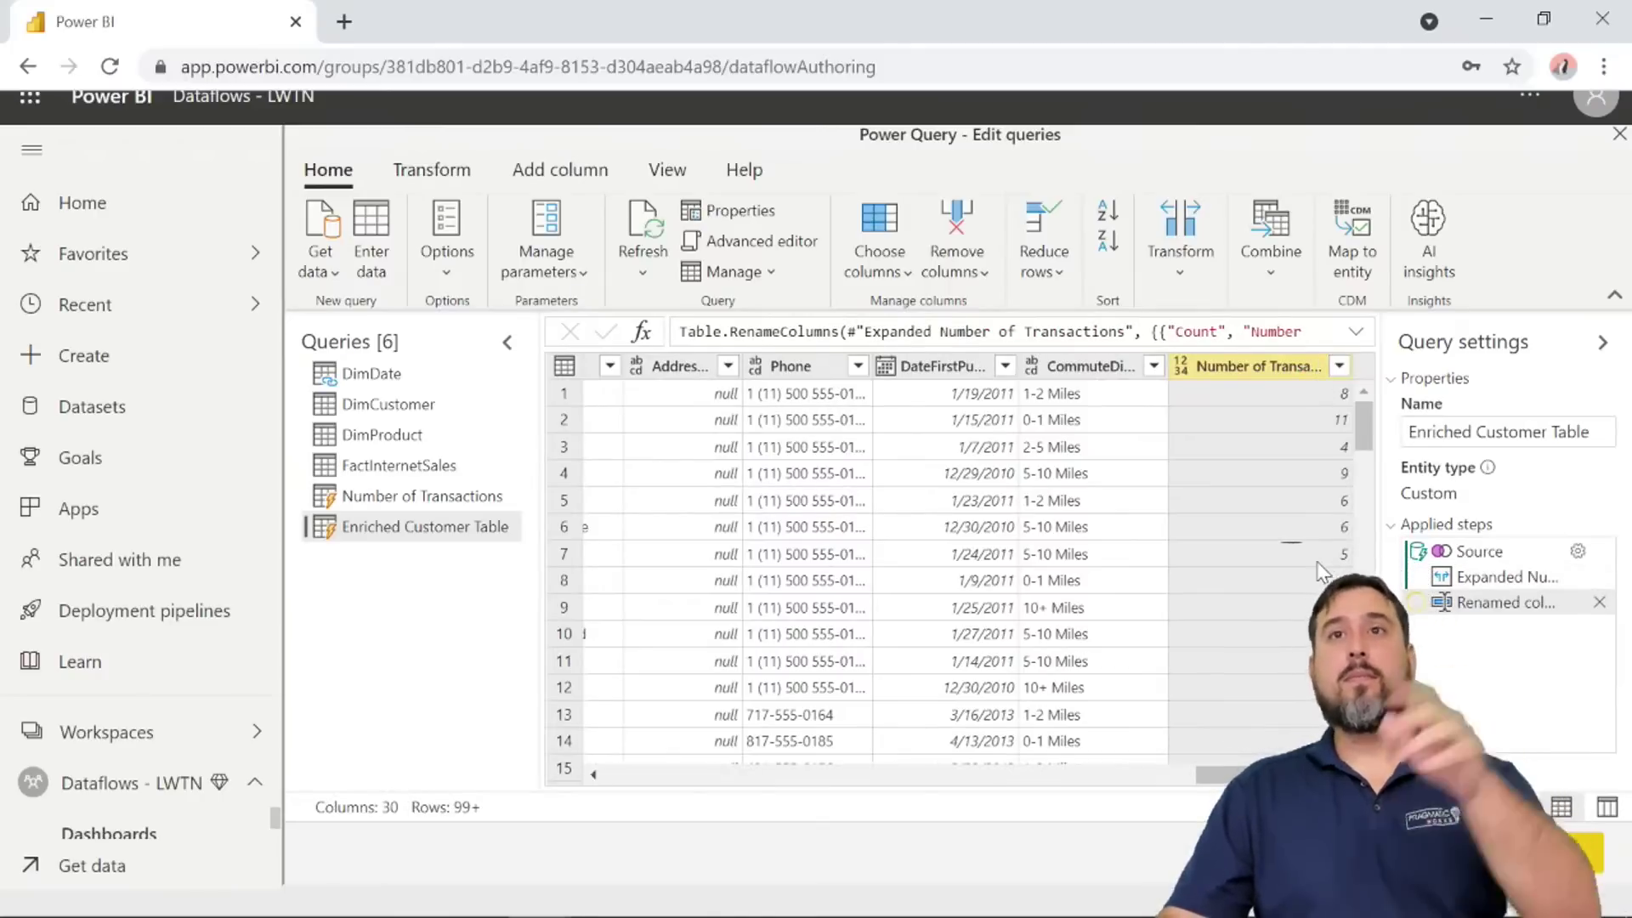
{"action": "left_click_drag", "start_coordinate": [1233, 776], "coordinate": [597, 795]}
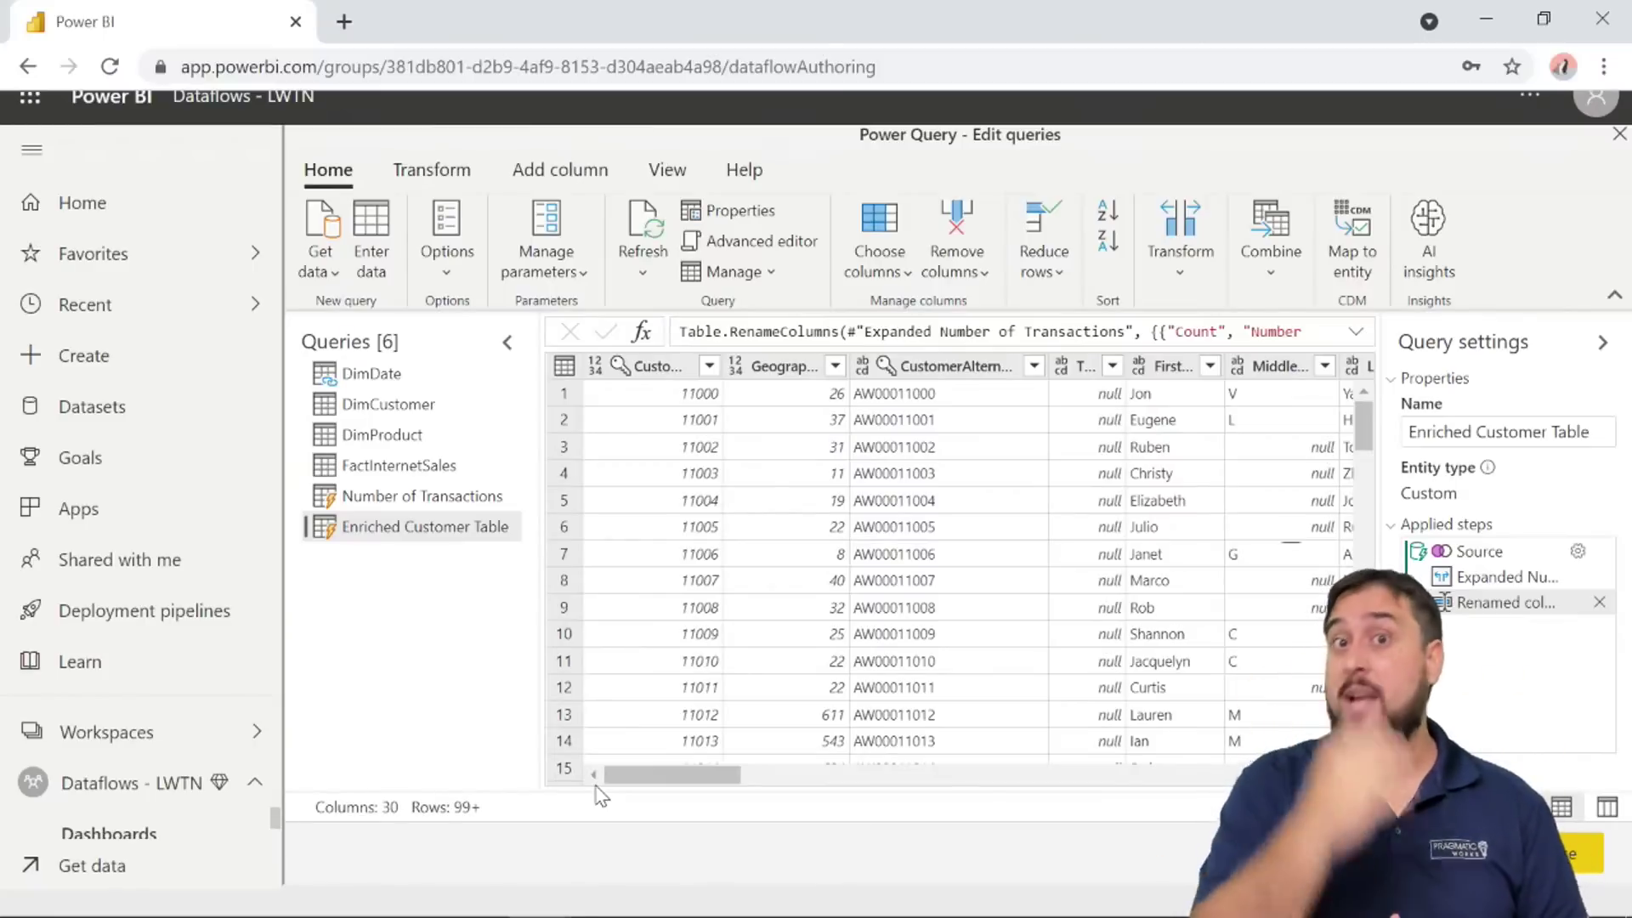
{"action": "mouse_move", "coordinate": [646, 916]}
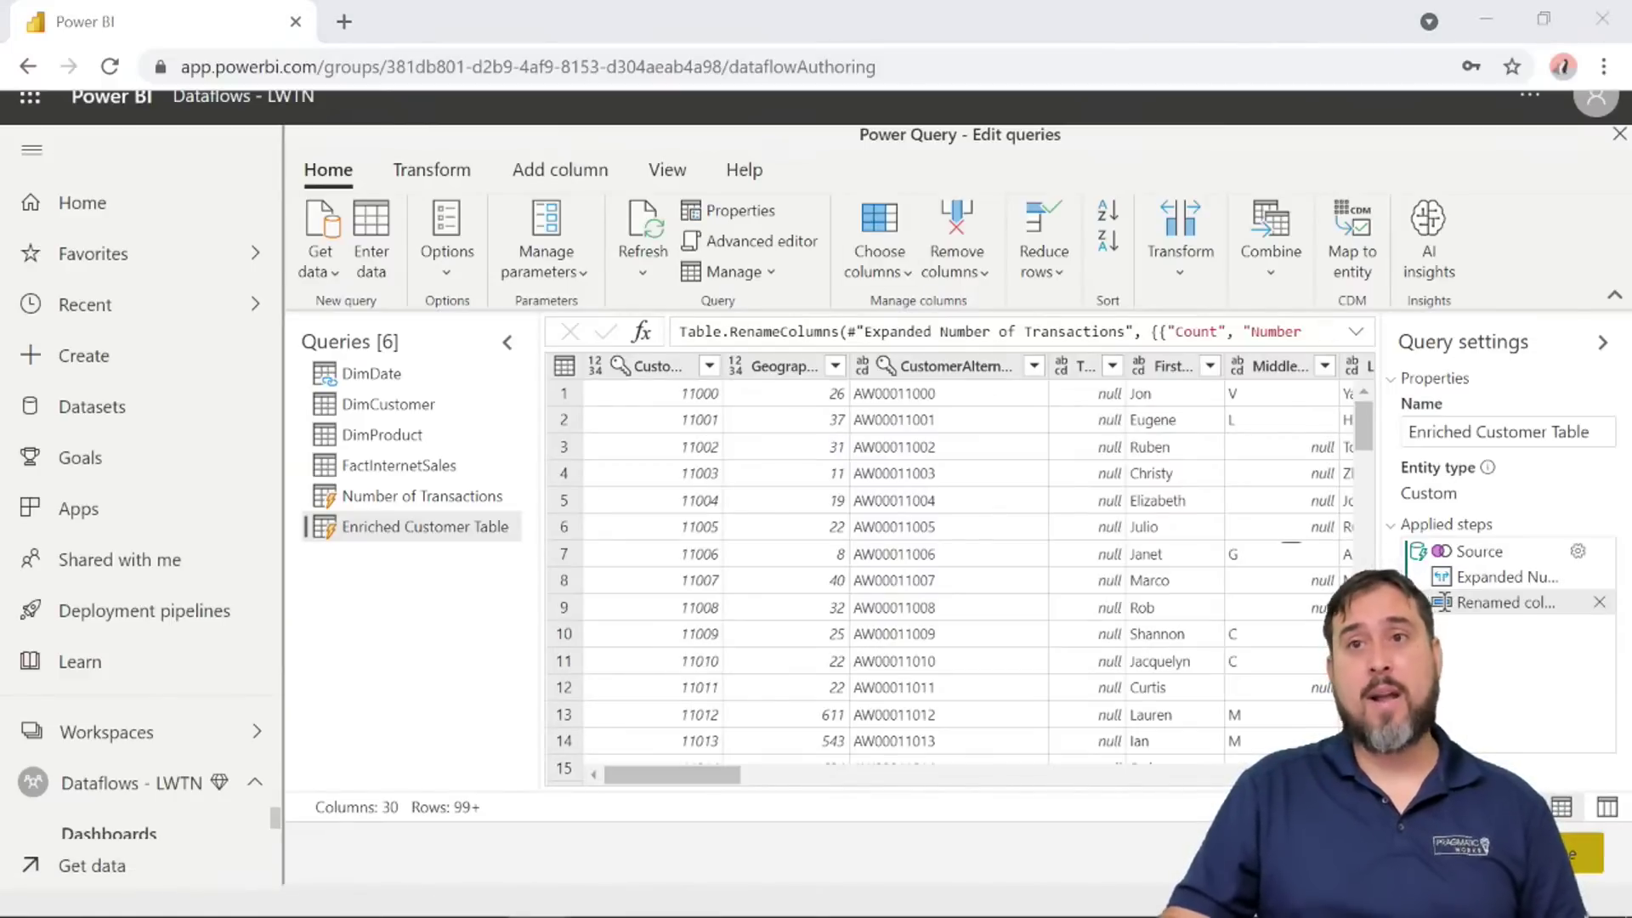
Save the queries as a dataflow named Sales Information - Dataflow and start an immediate refresh.
{"action": "left_click", "coordinate": [1573, 853]}
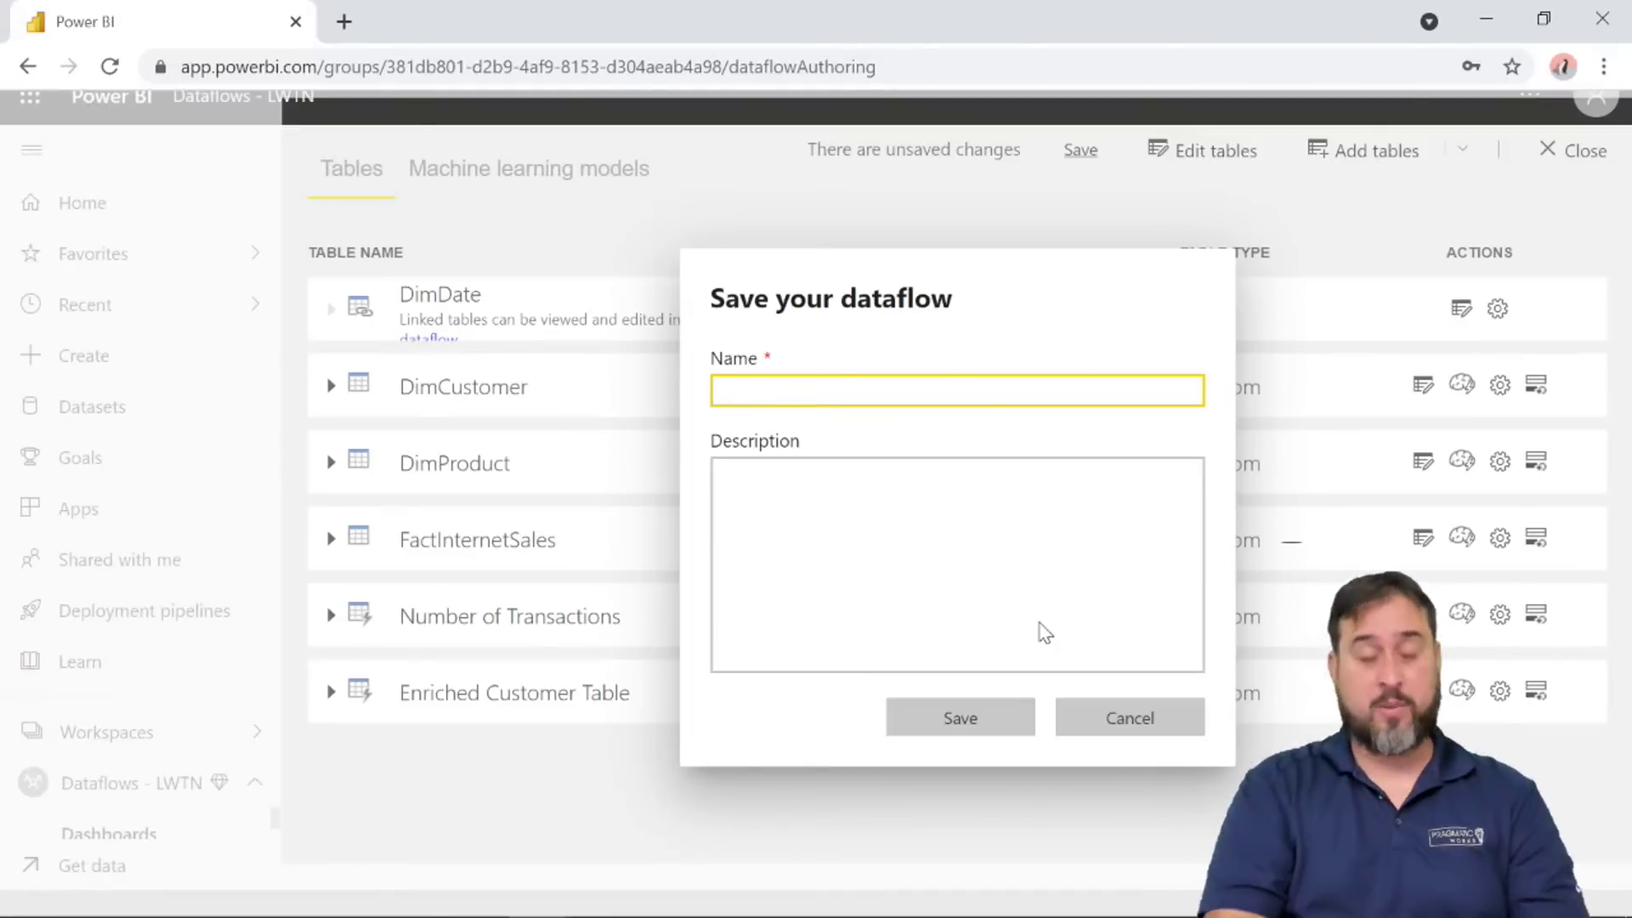
{"action": "type", "text": "Sales I"}
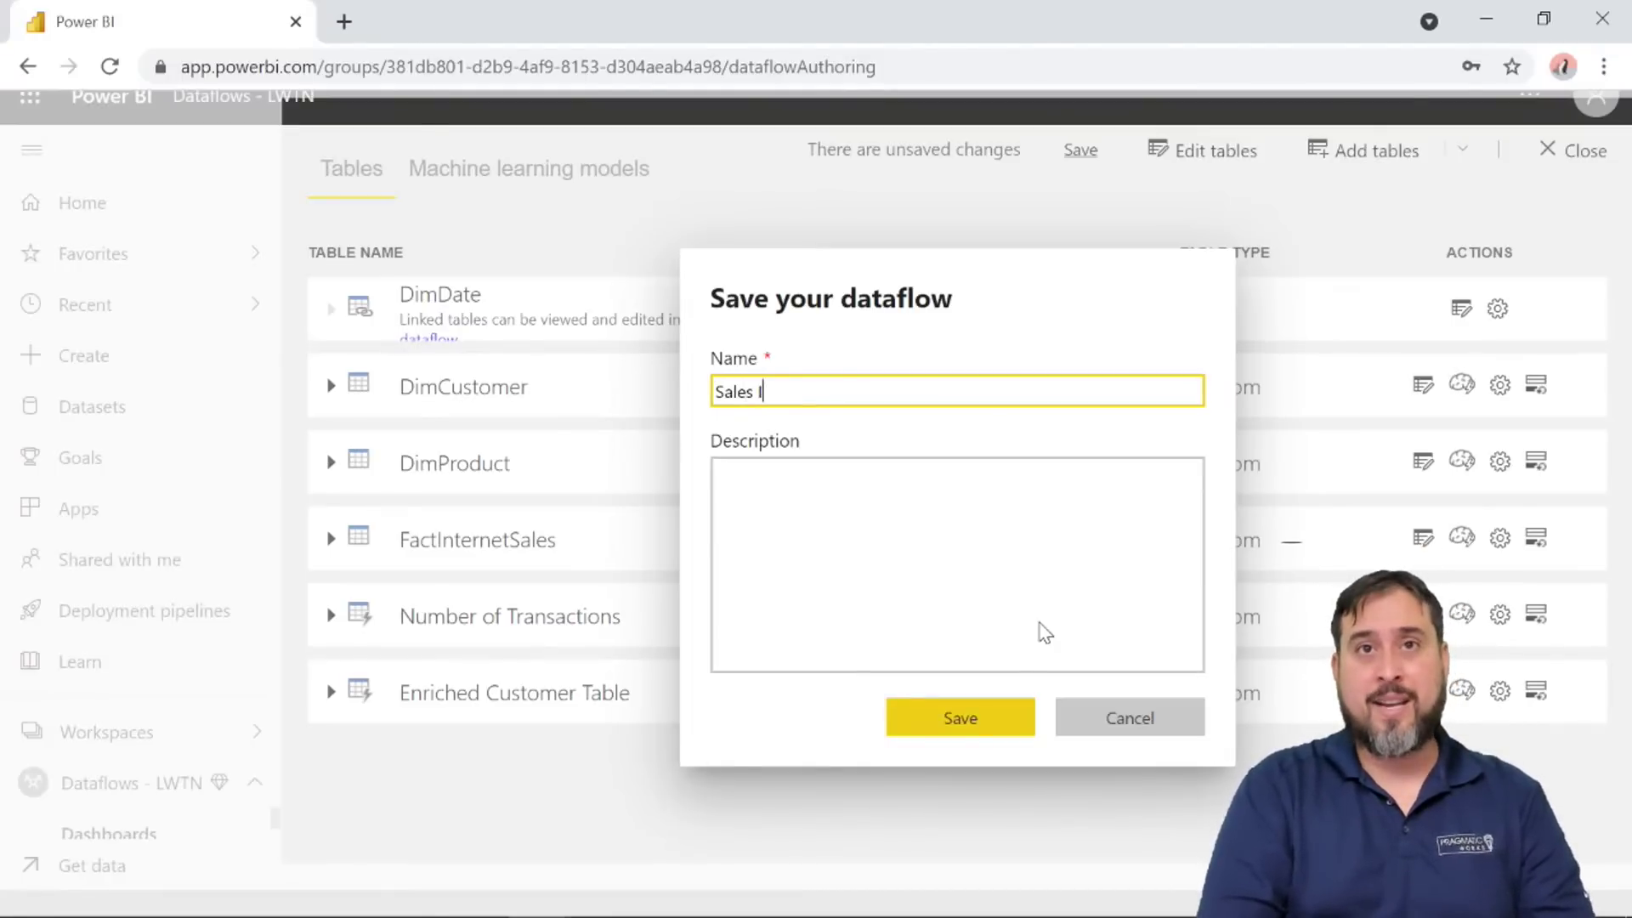
{"action": "type", "text": "nformation "}
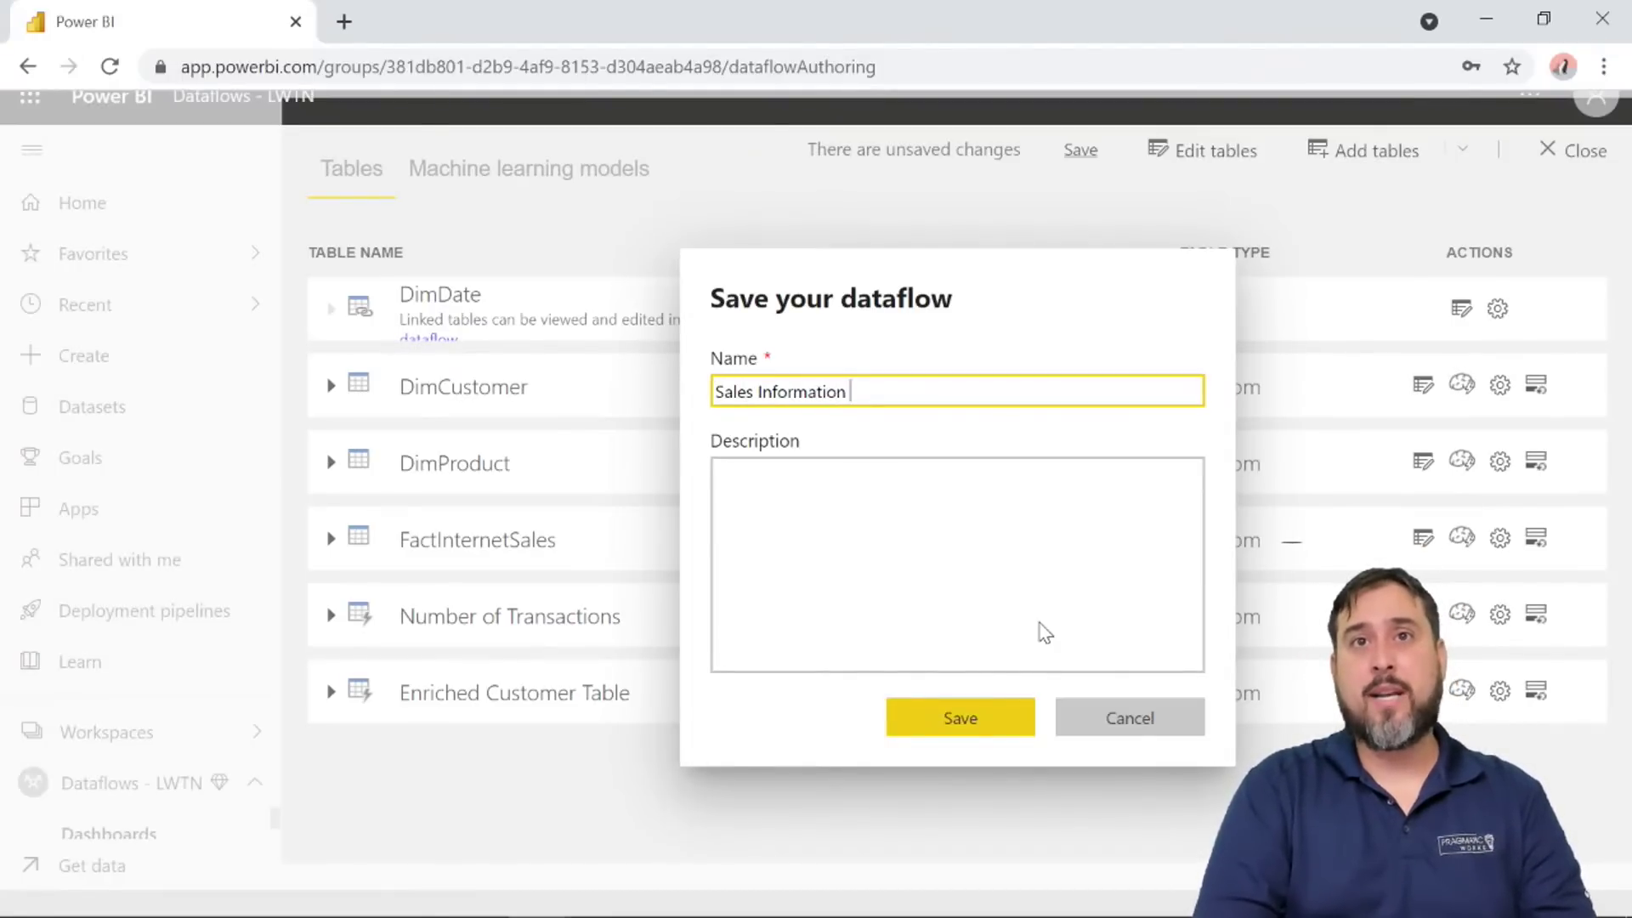
{"action": "type", "text": "- Dataflow"}
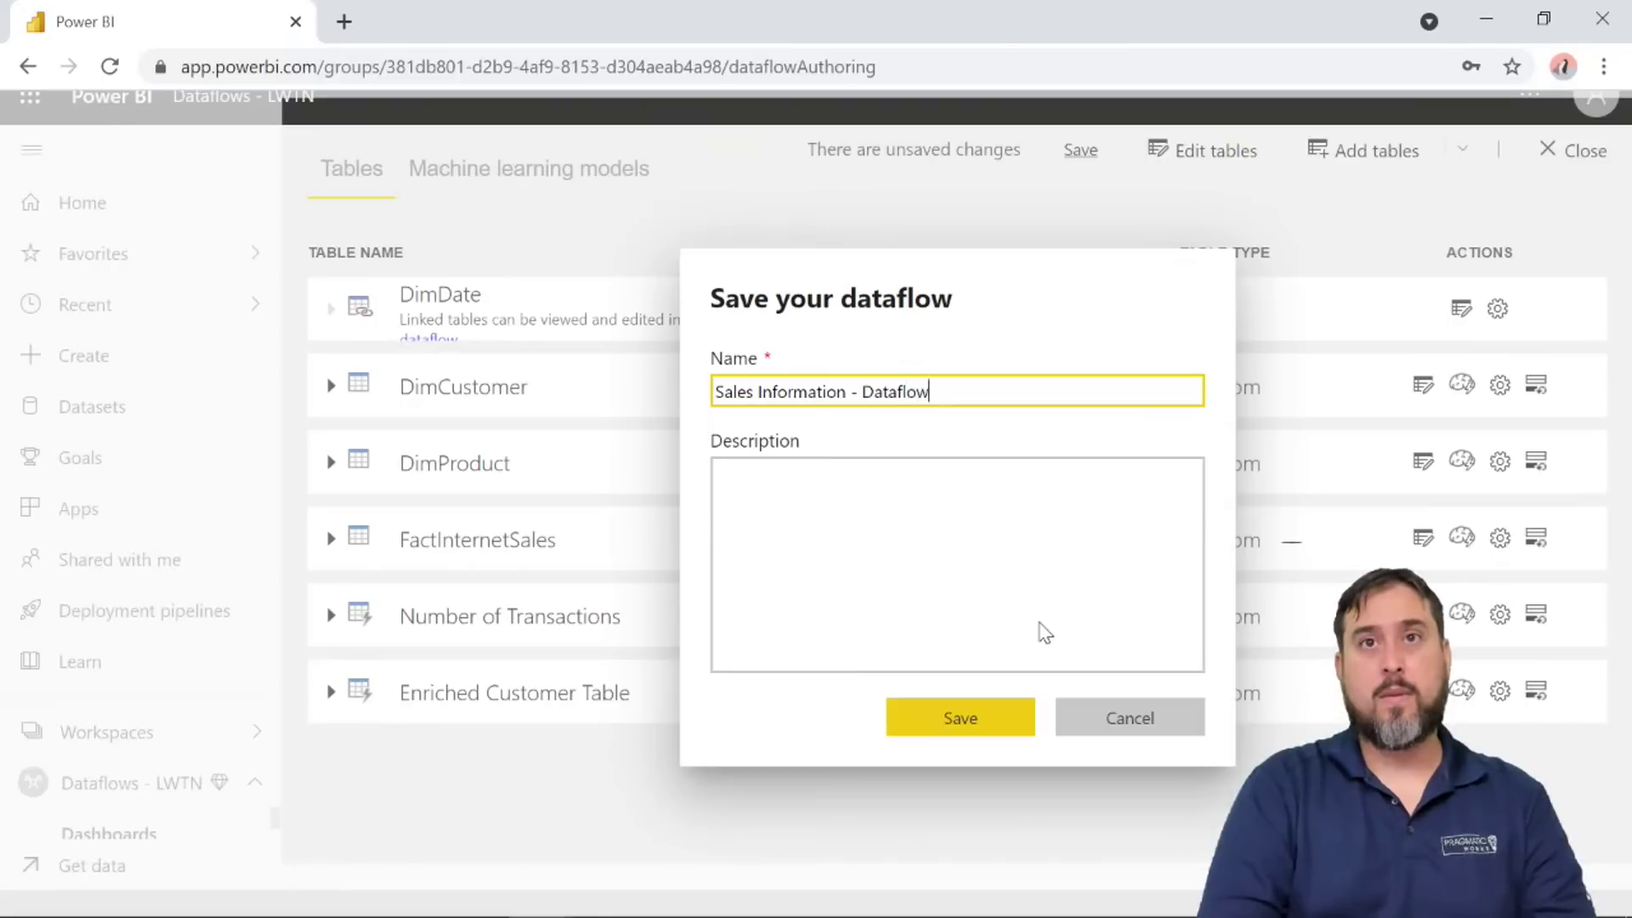
{"action": "left_click", "coordinate": [998, 718]}
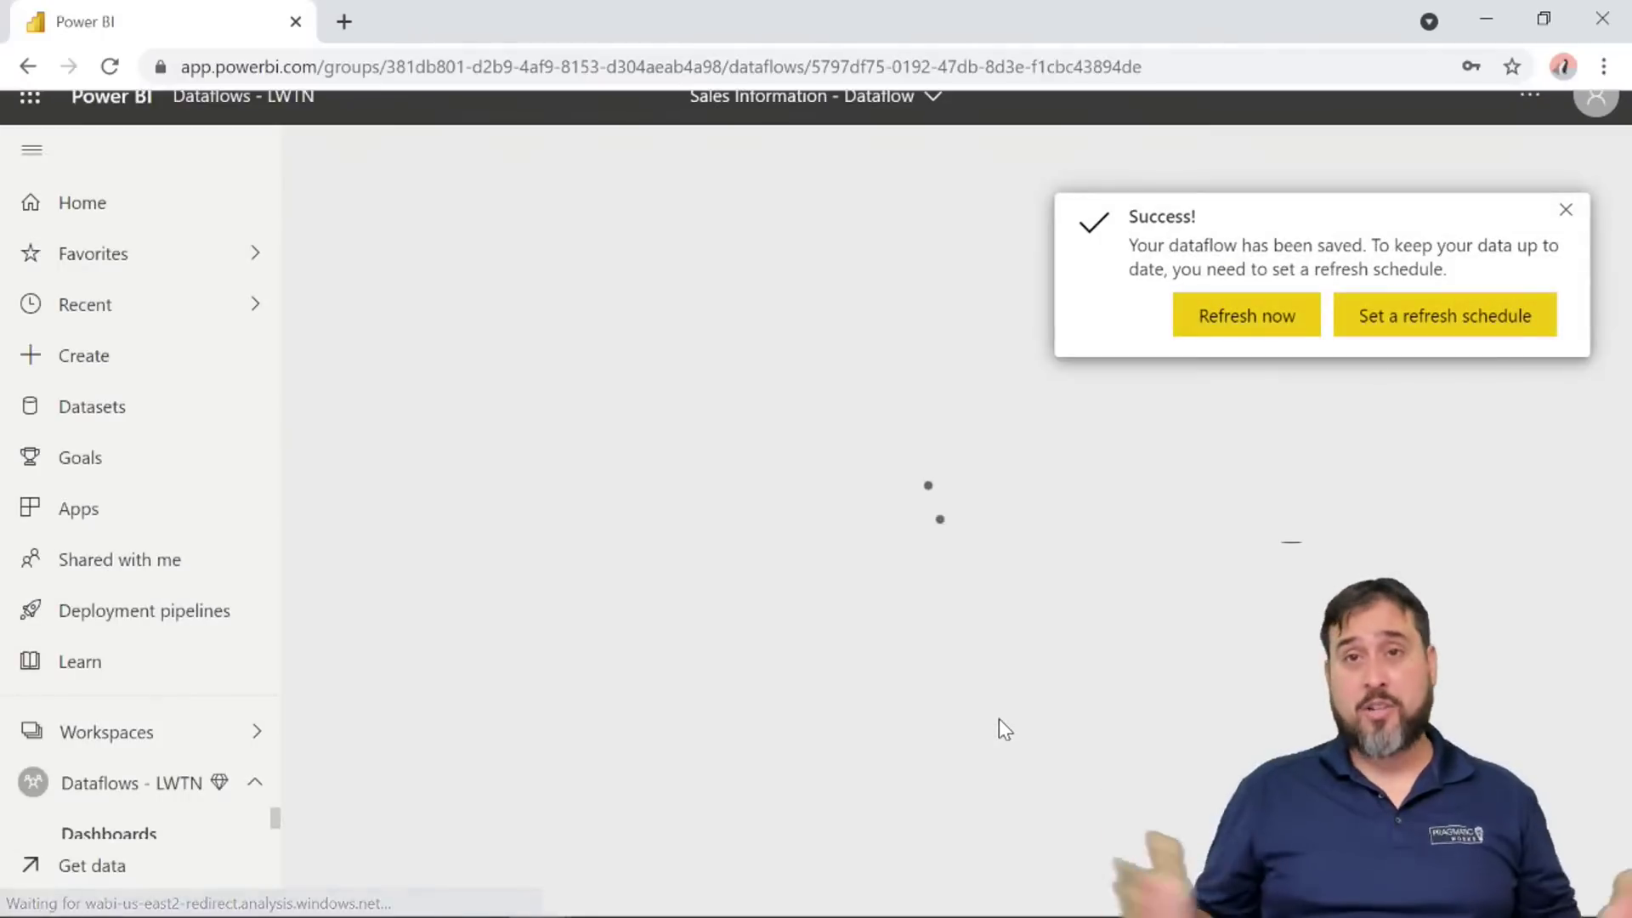
{"action": "left_click", "coordinate": [1247, 332]}
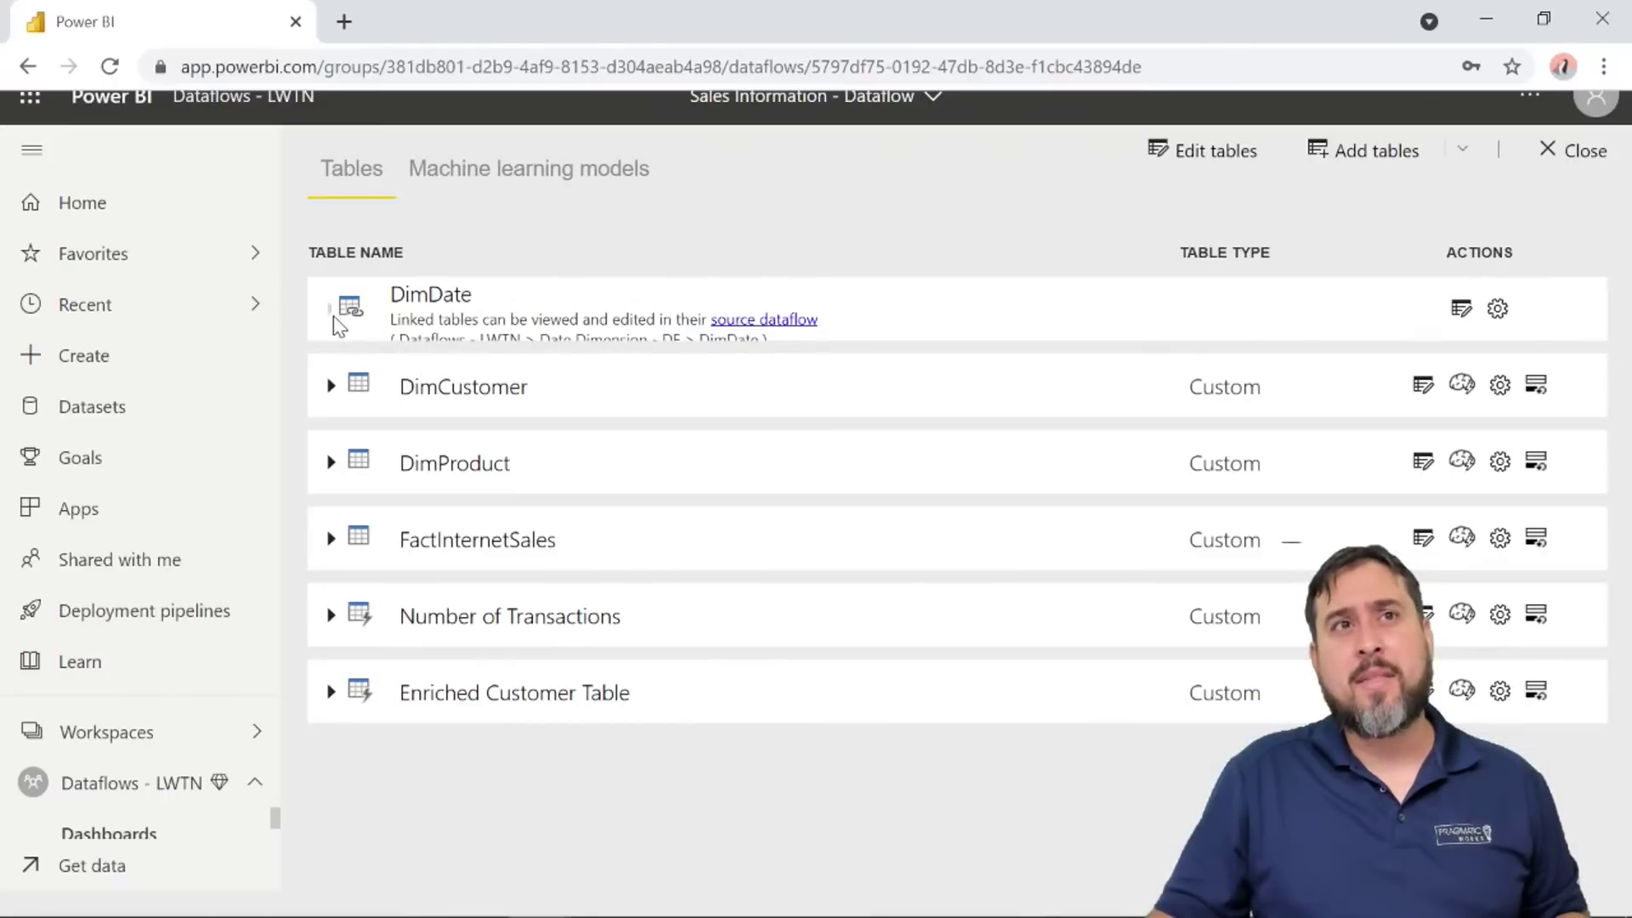
Check the DimDate table in its source dataflow Date Dimension - DF and return to the Dataflows - LWTN workspace.
{"action": "left_click_drag", "start_coordinate": [588, 341], "coordinate": [595, 354]}
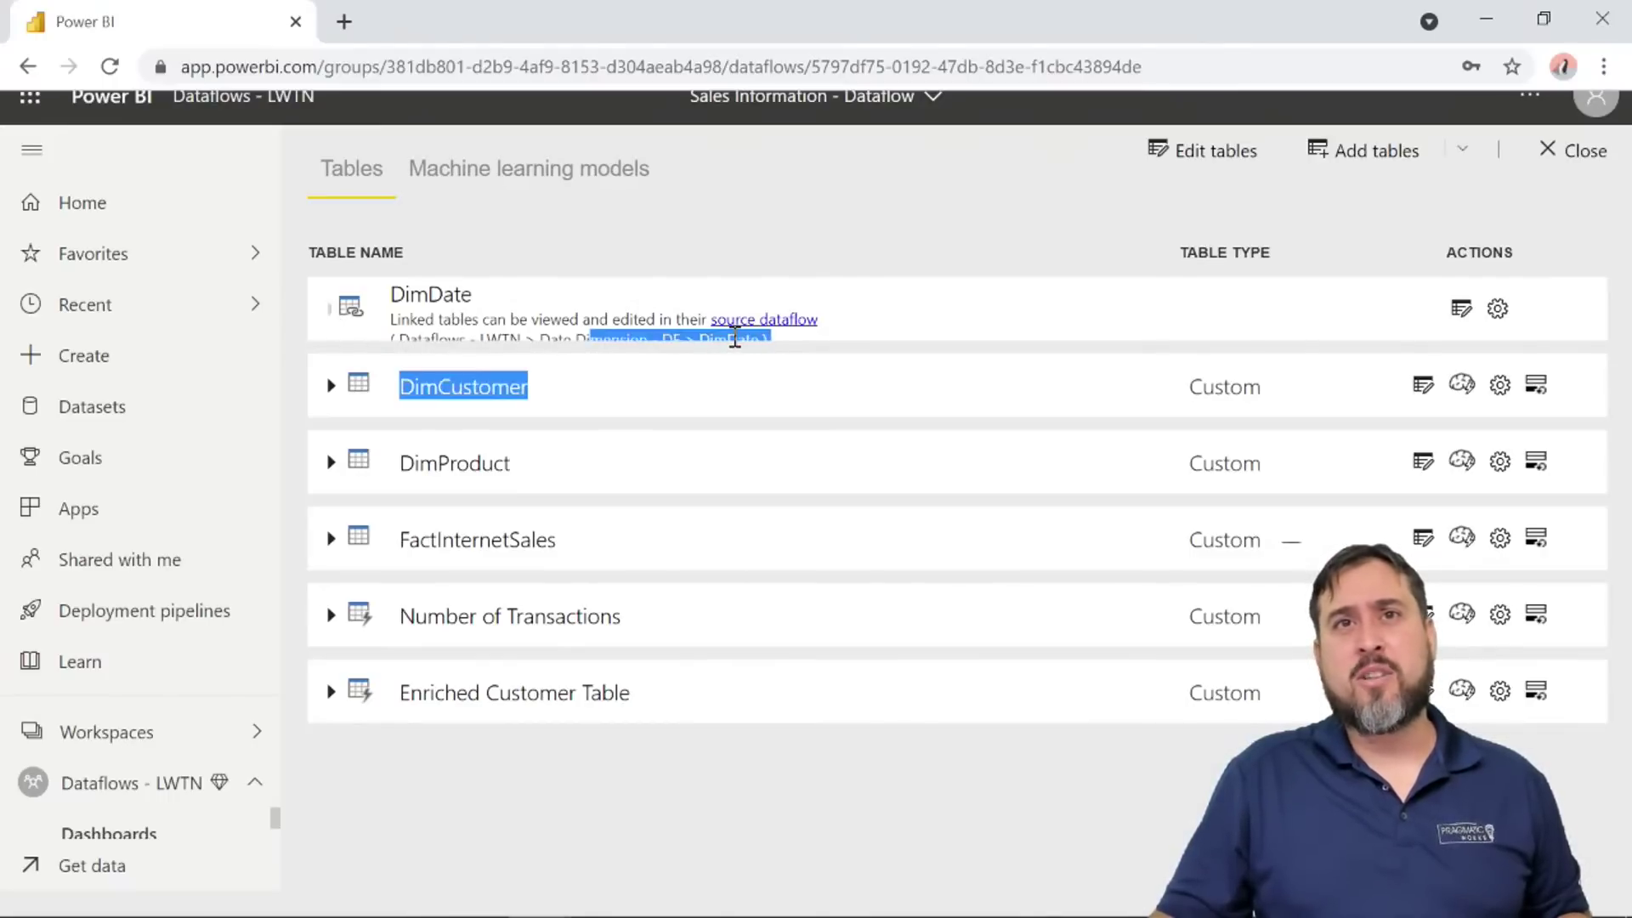
{"action": "left_click", "coordinate": [741, 338]}
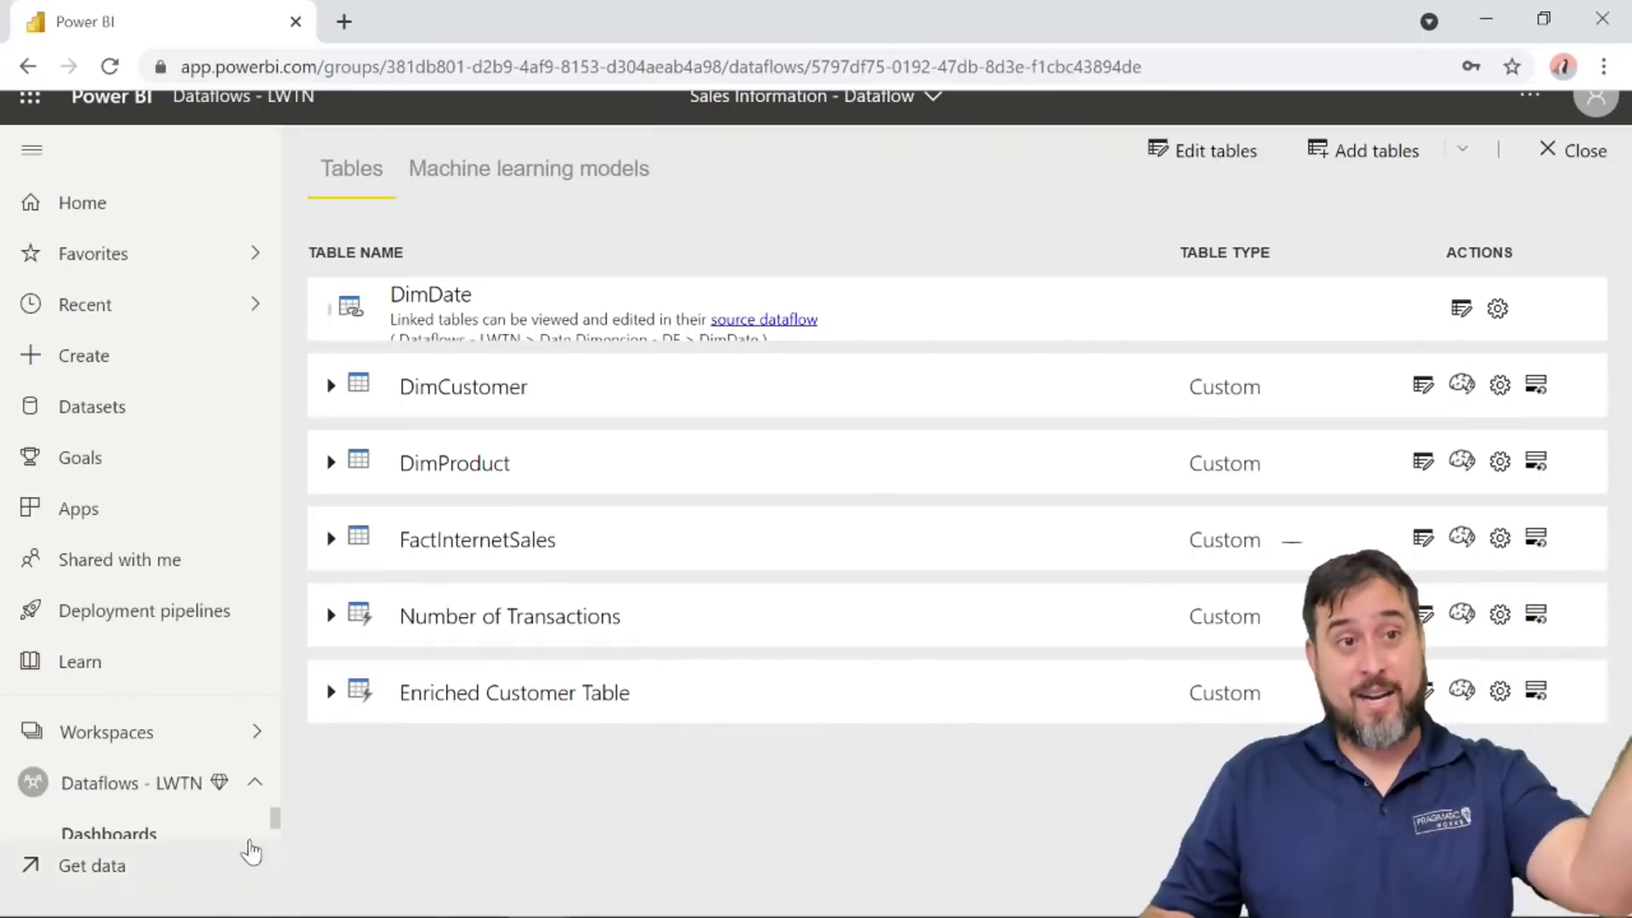
{"action": "left_click", "coordinate": [171, 786]}
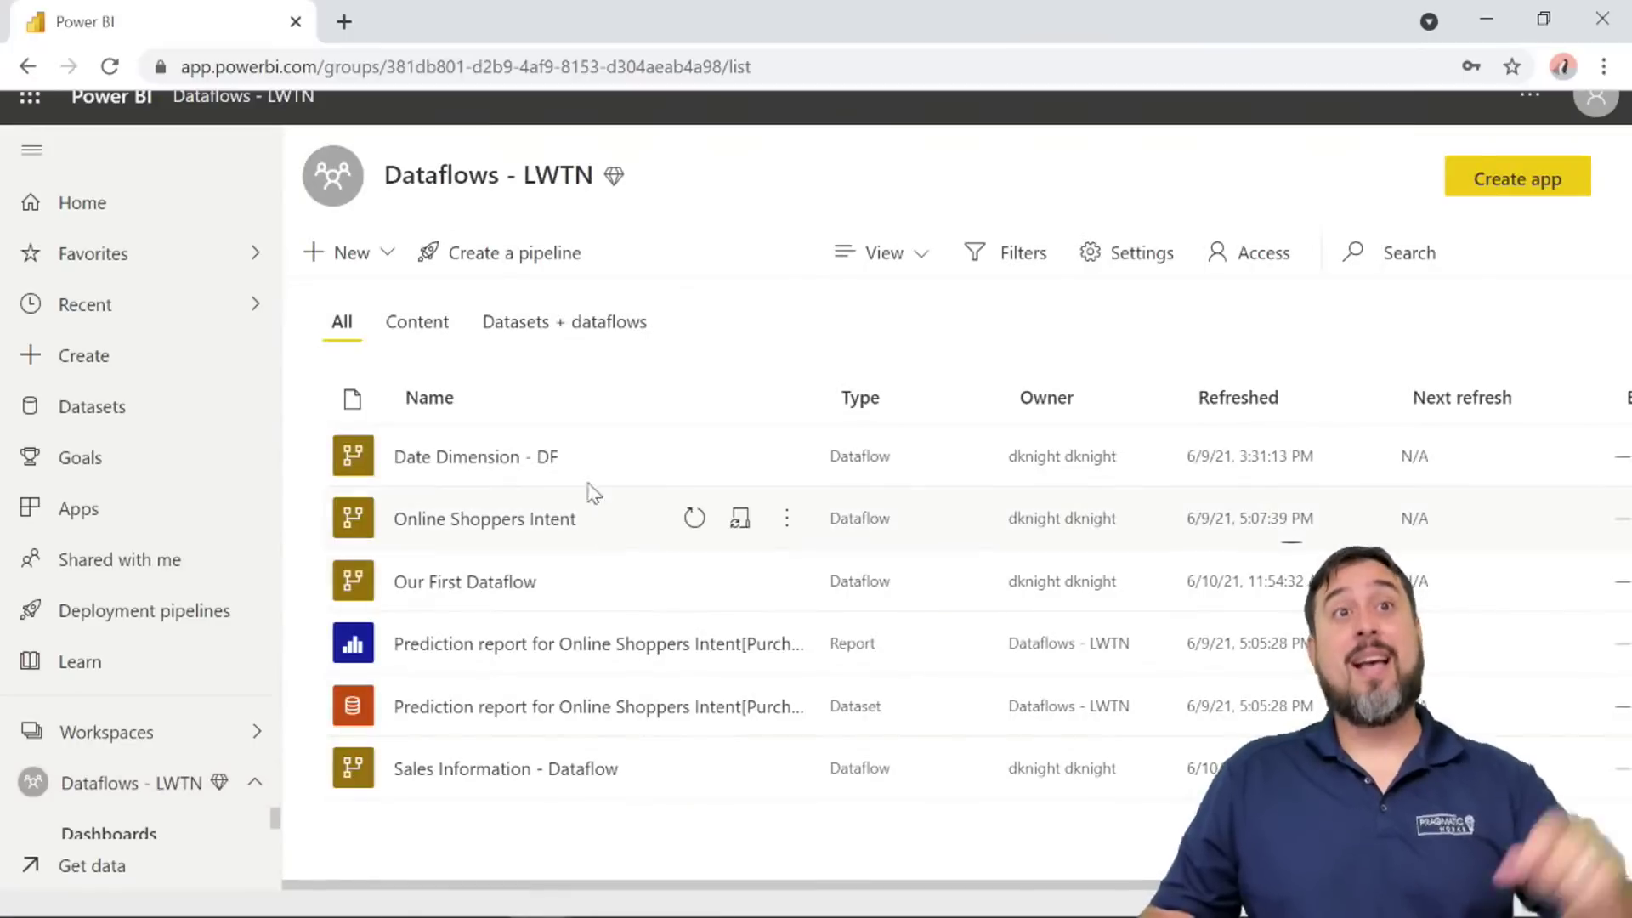
{"action": "left_click", "coordinate": [517, 475]}
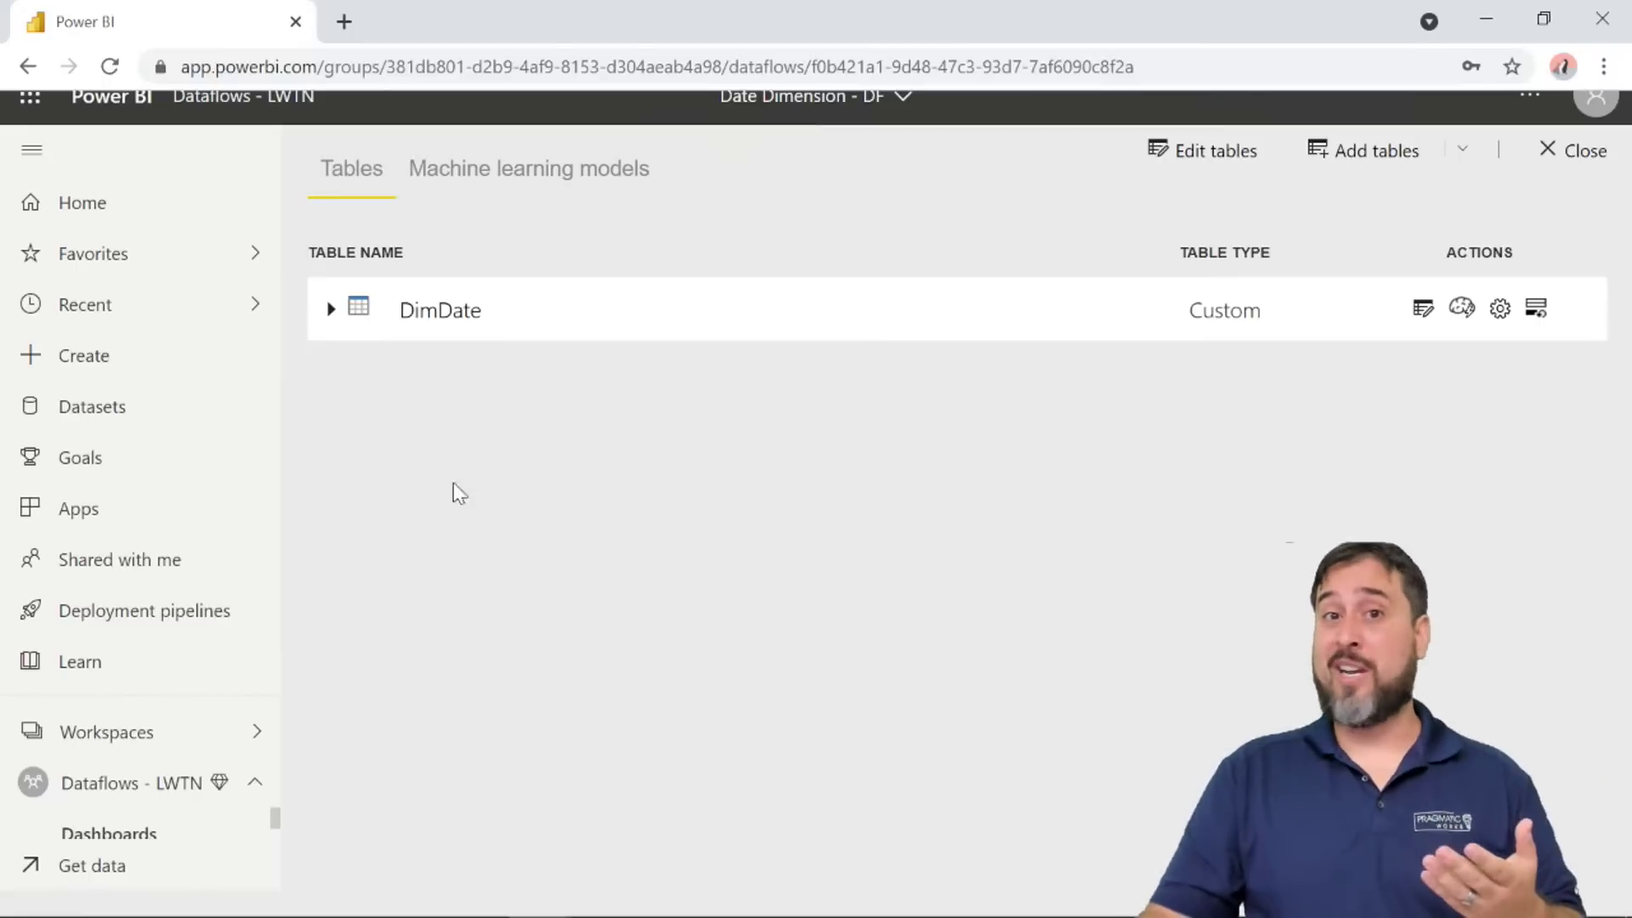
{"action": "left_click", "coordinate": [194, 797]}
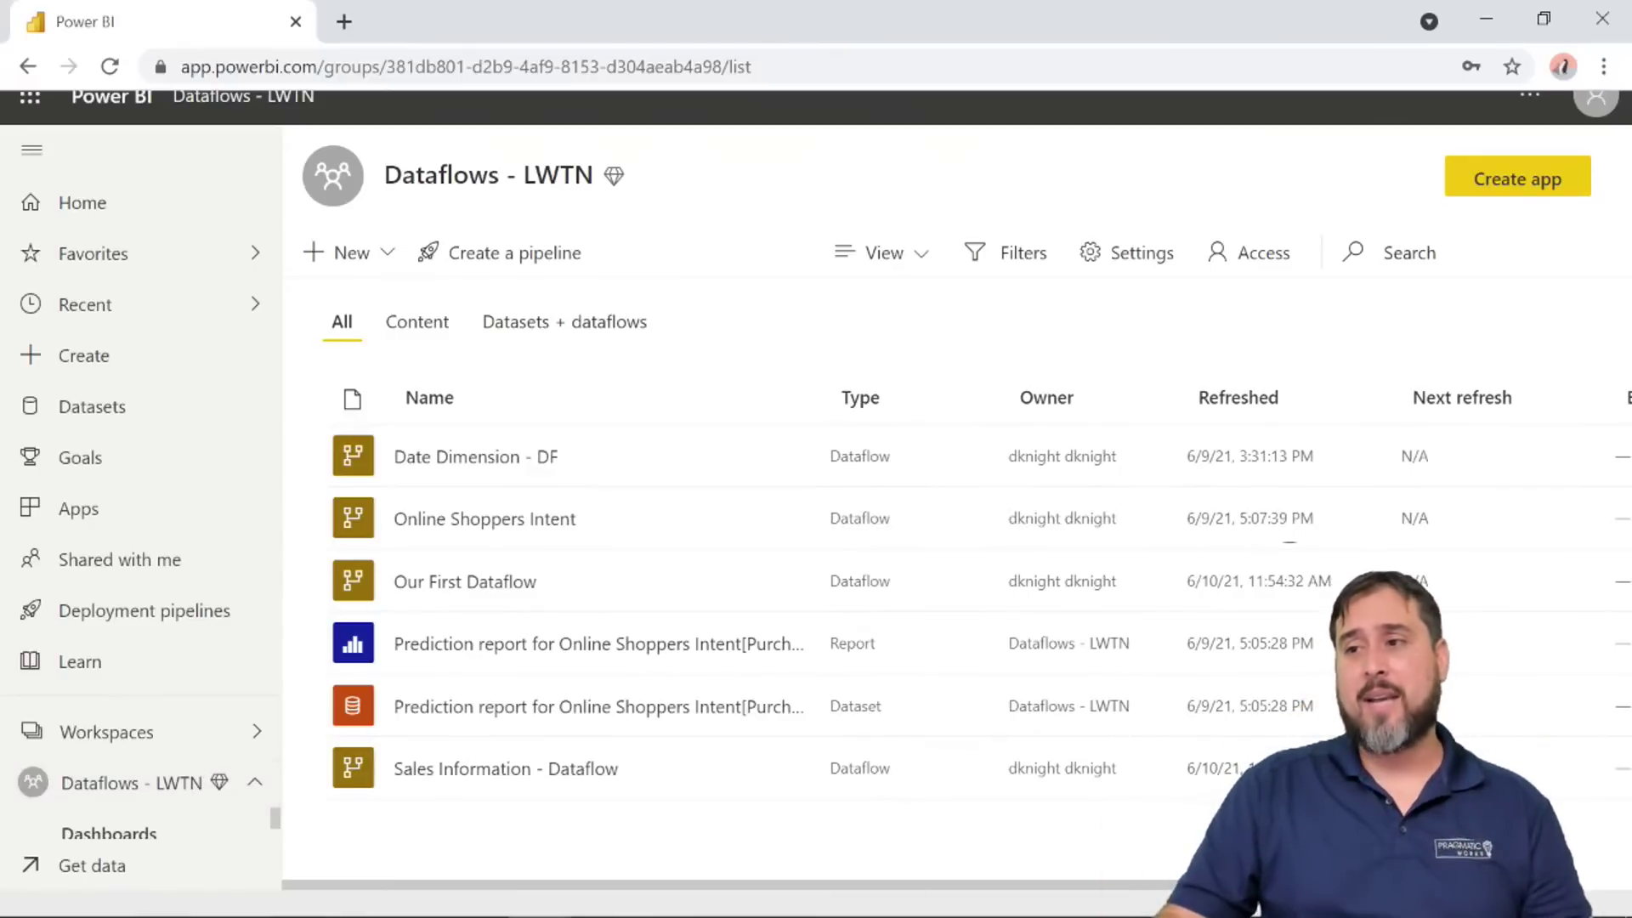
Switch to the Power BI Dataflows Class Slides presentation in PowerPoint.
{"action": "key", "text": "alt+Tab"}
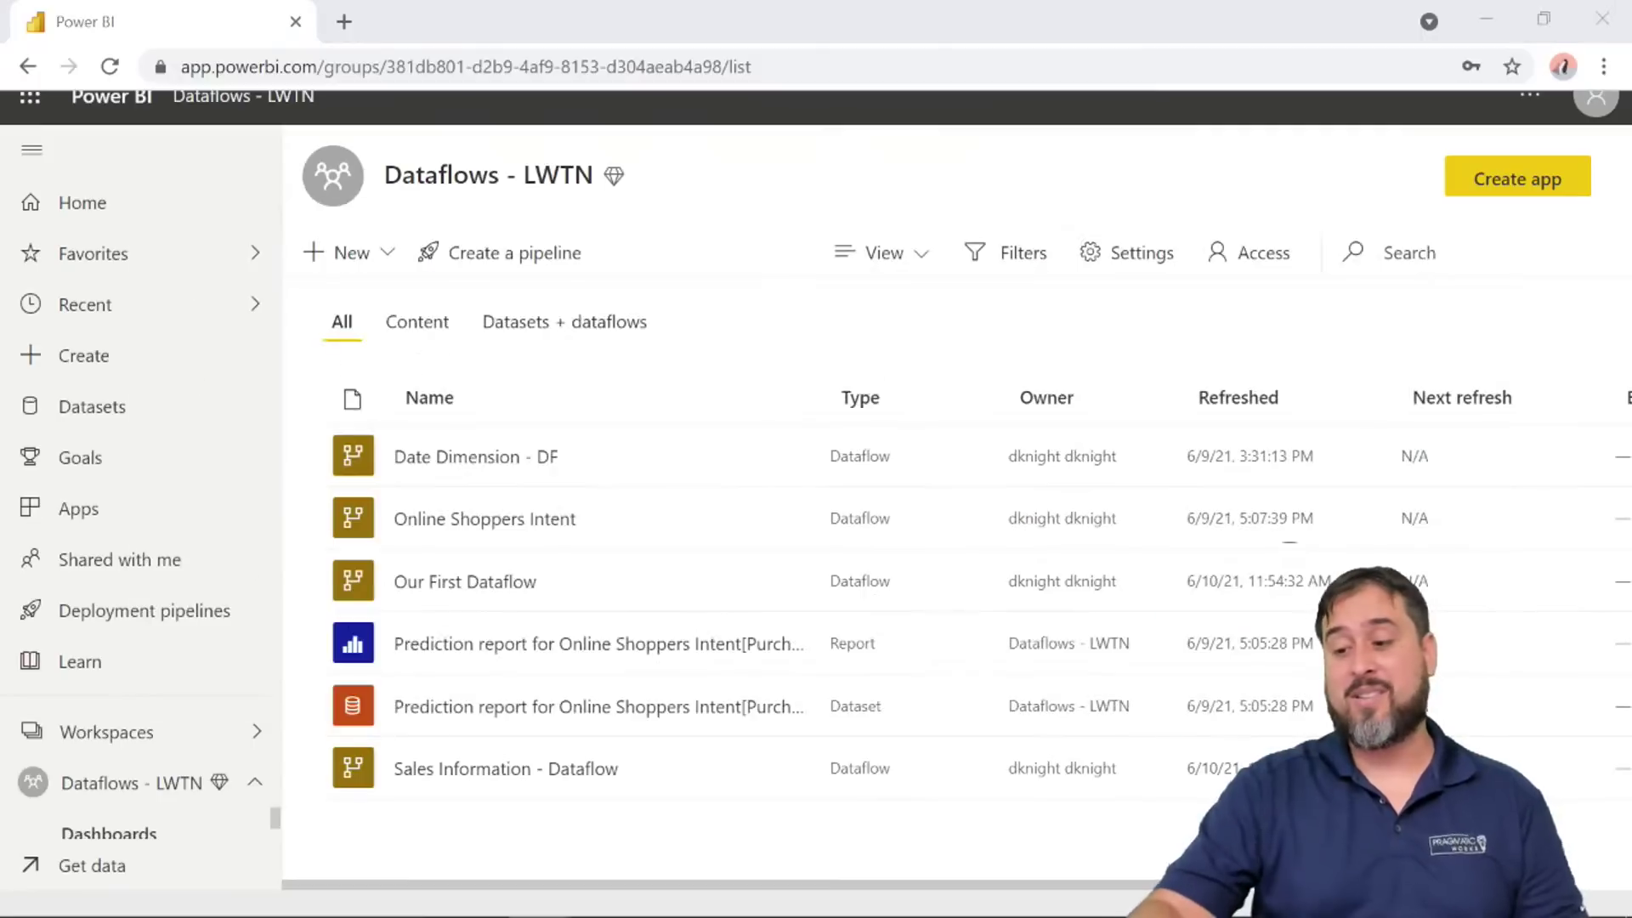
{"action": "key", "text": "alt+Tab"}
{"action": "key", "text": "alt+Tab"}
{"action": "key", "text": "alt+Tab"}
{"action": "key", "text": "alt+Tab"}
{"action": "key", "text": "alt+Tab"}
{"action": "key", "text": "alt+Tab"}
{"action": "key", "text": "alt+Tab"}
{"action": "key", "text": "alt+Tab"}
{"action": "key", "text": "alt+Tab"}
{"action": "key", "text": "alt+Tab"}
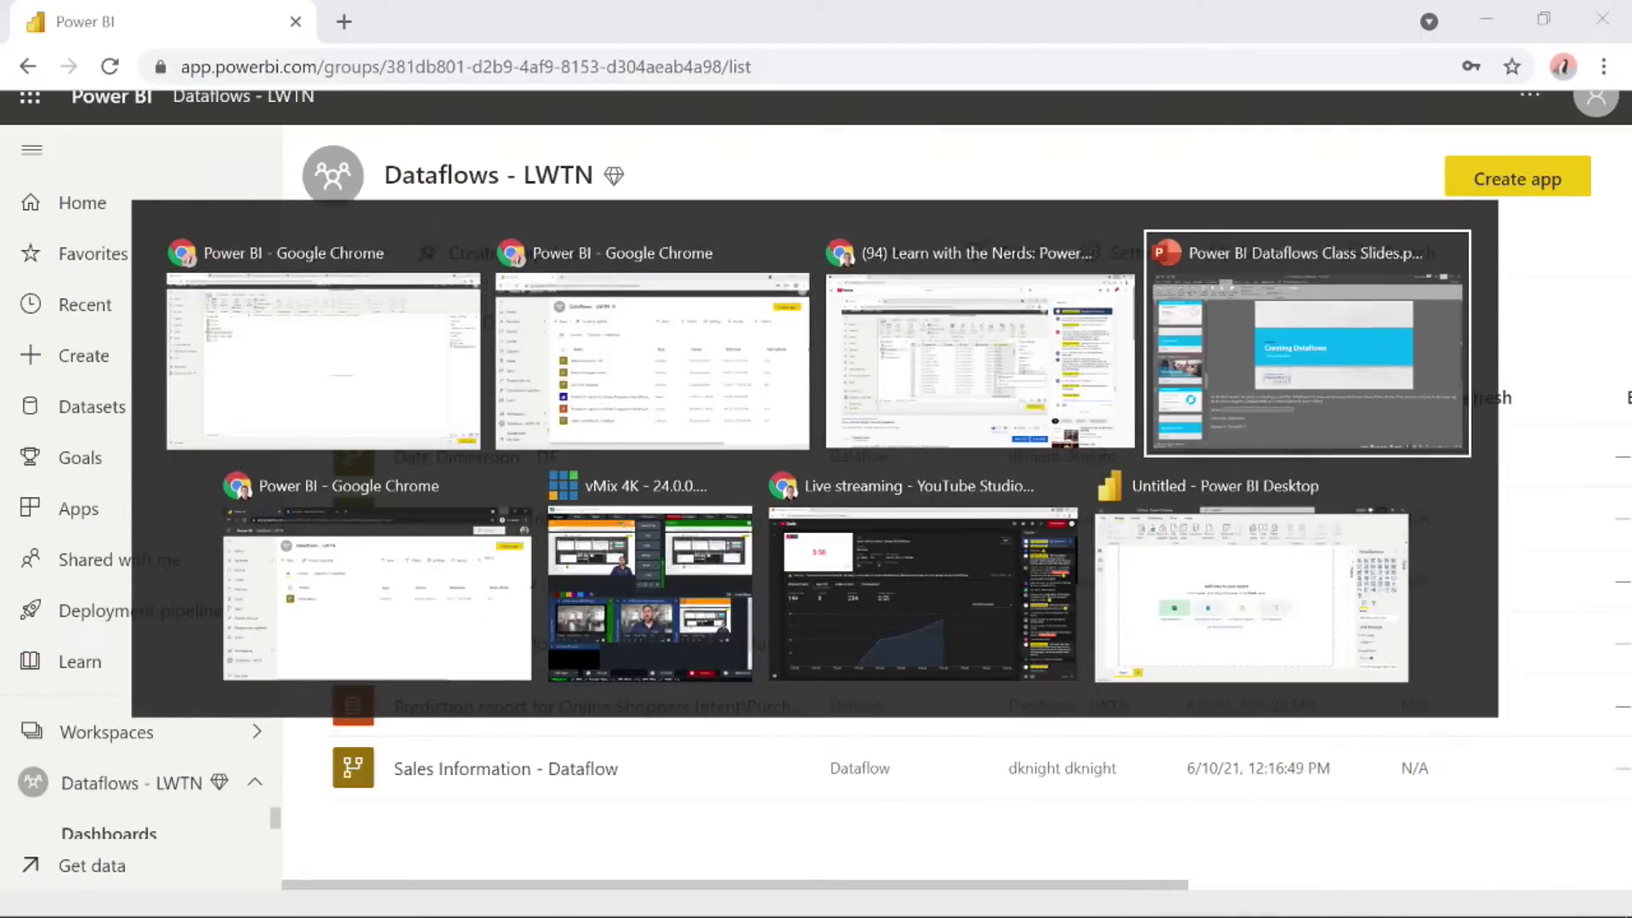
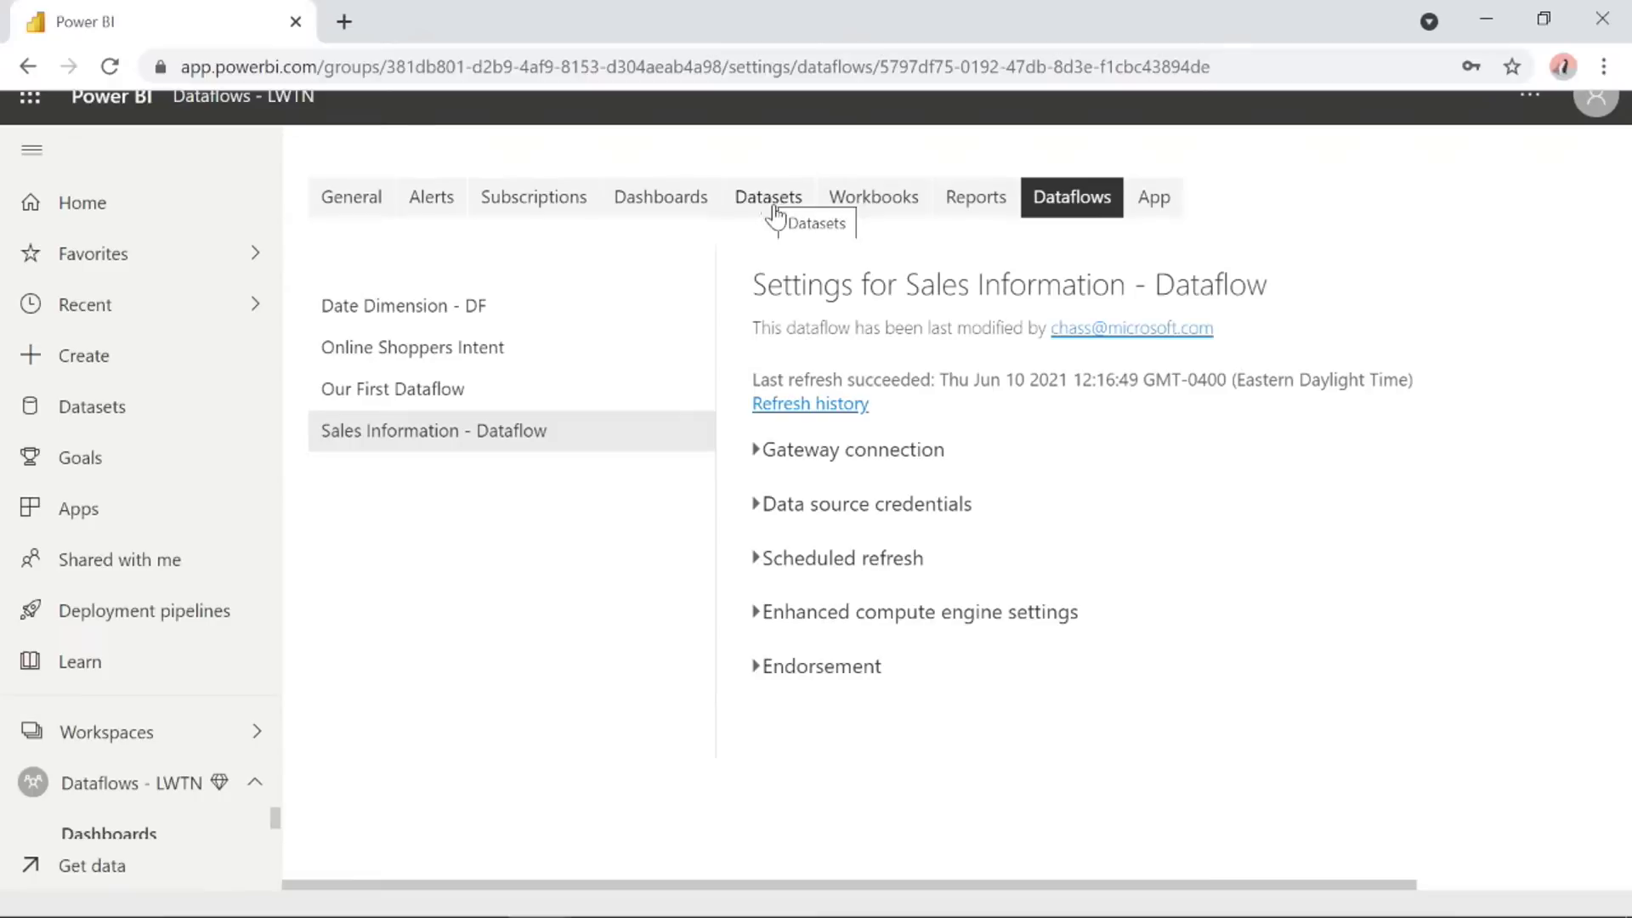
Review the gateway connection settings of Sales Information - Dataflow and turn on its scheduled refresh with a daily frequency.
{"action": "left_click", "coordinate": [842, 459]}
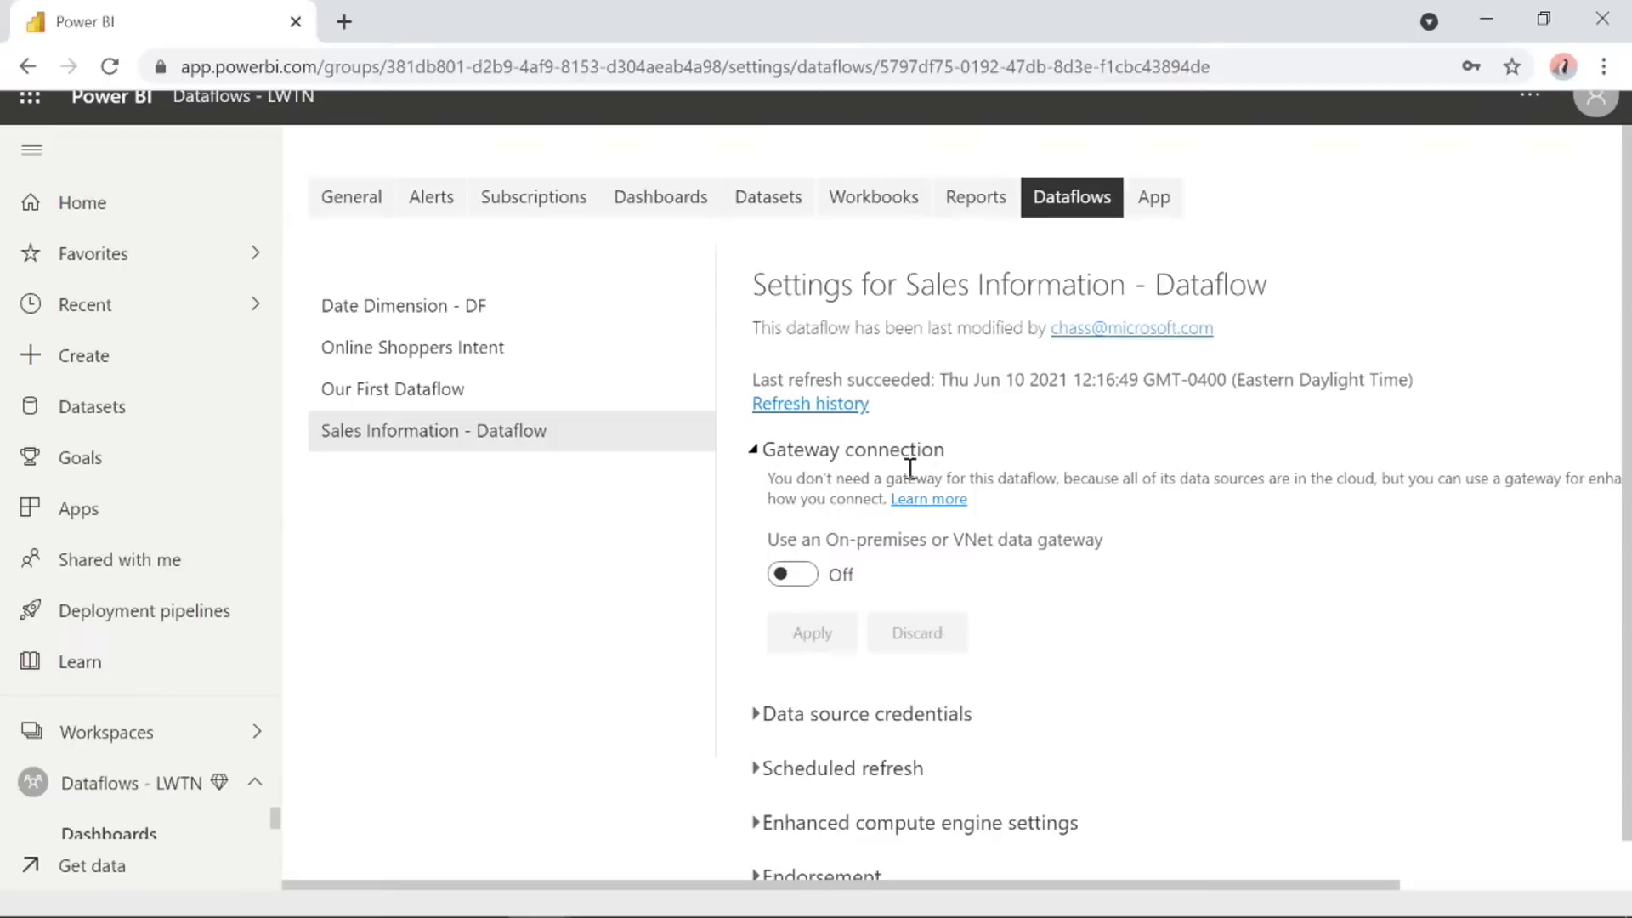
{"action": "left_click", "coordinate": [846, 460]}
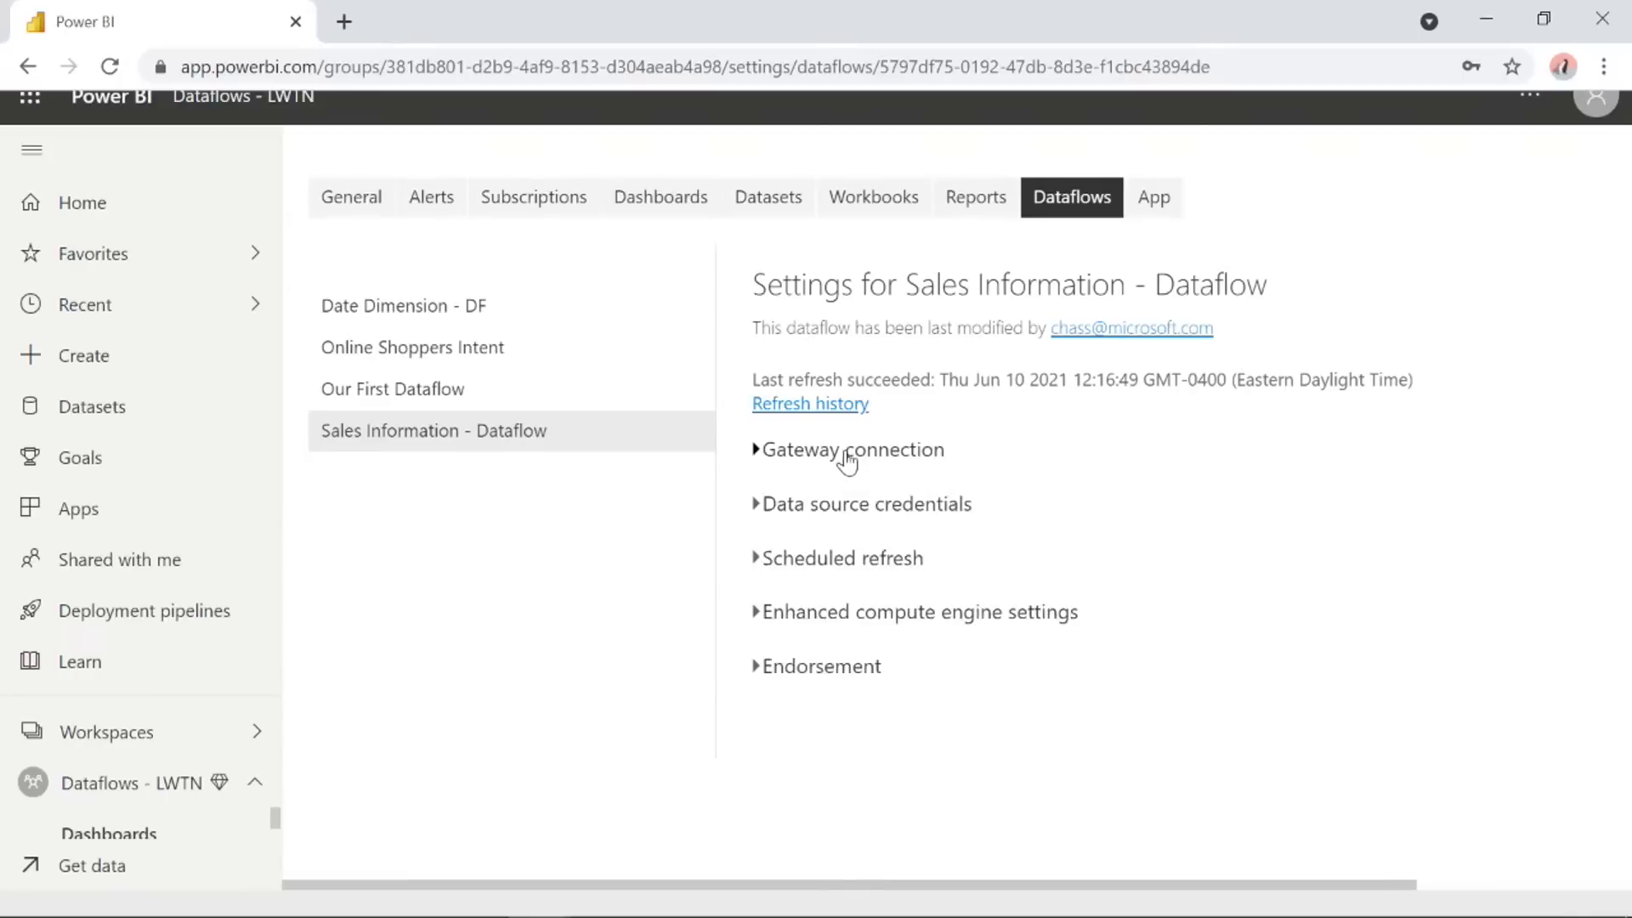
{"action": "left_click", "coordinate": [831, 560]}
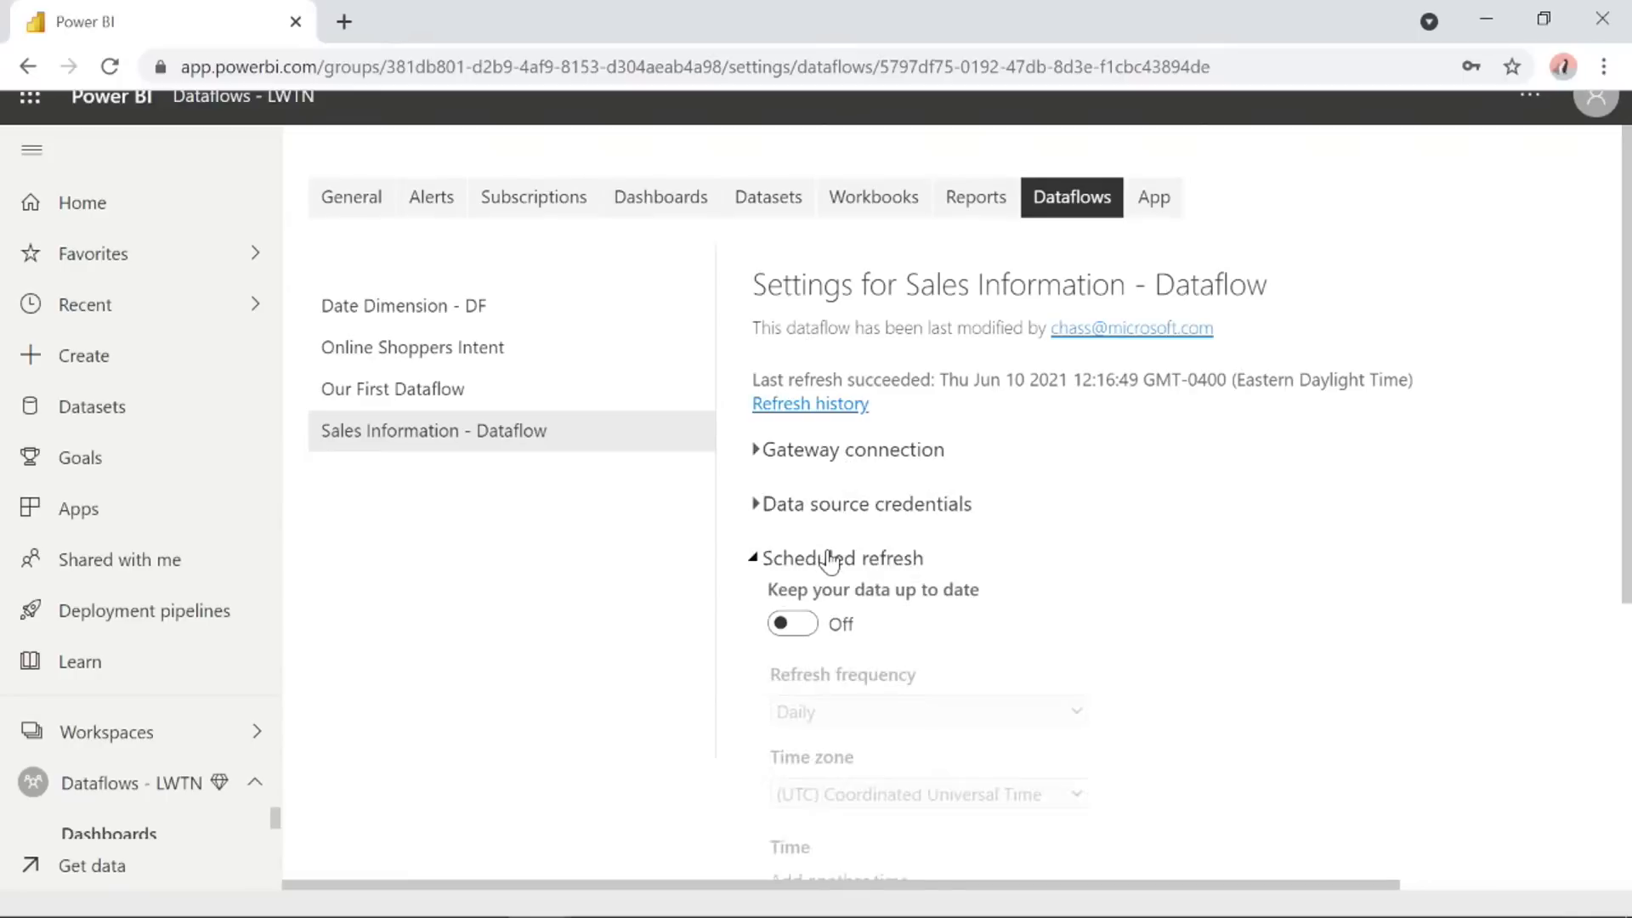
{"action": "left_click", "coordinate": [794, 626]}
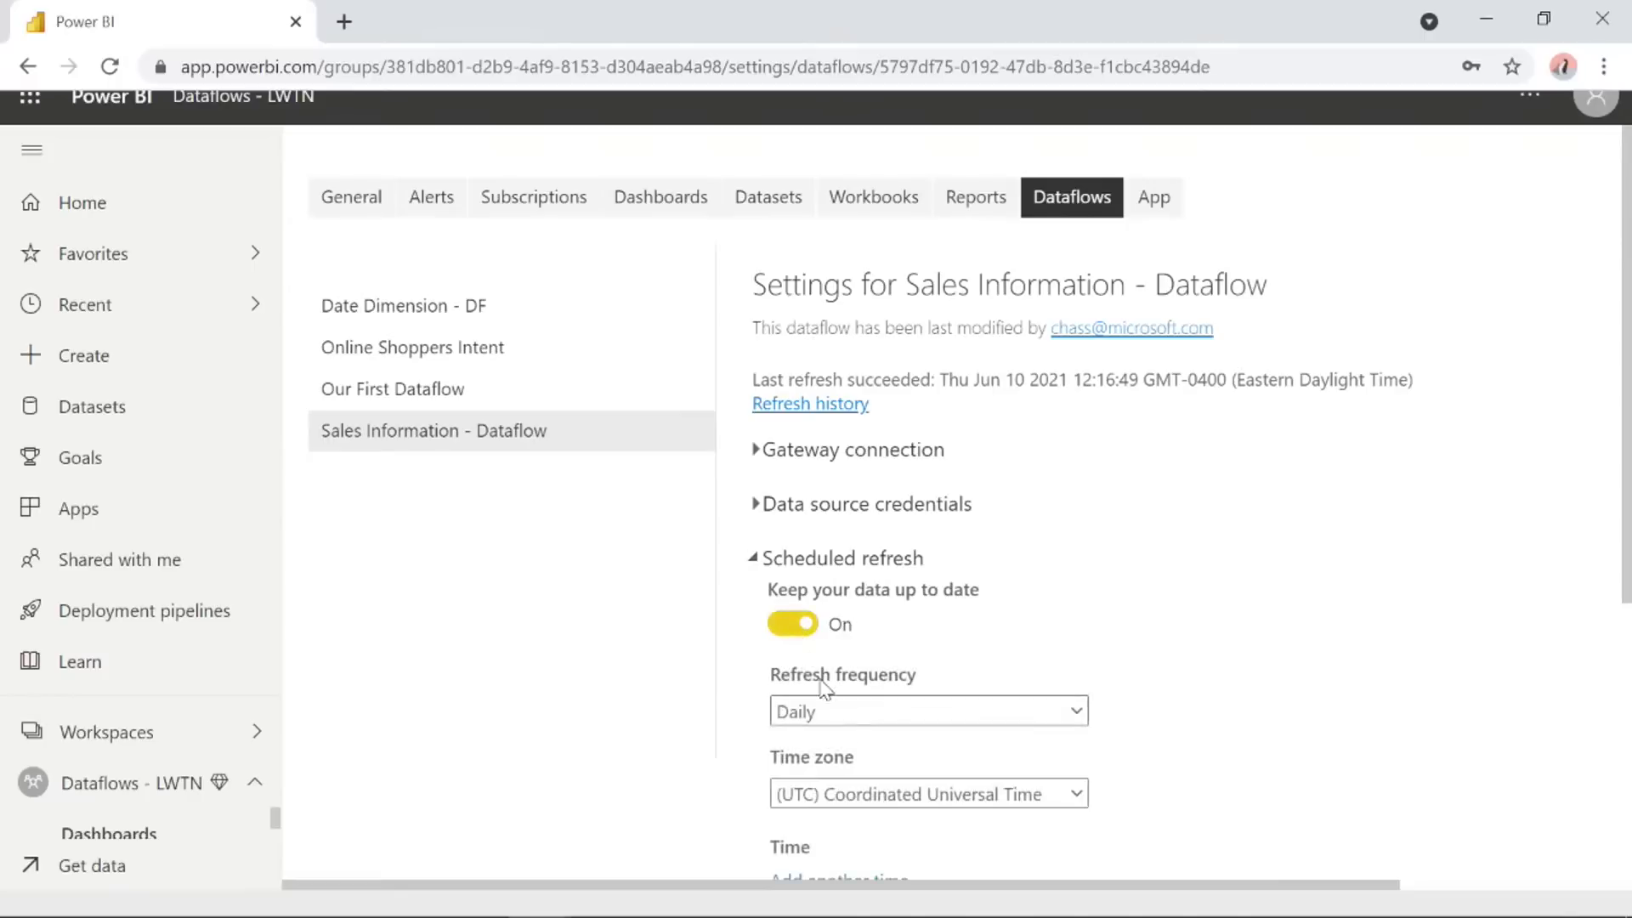
{"action": "left_click", "coordinate": [862, 709]}
{"action": "left_click", "coordinate": [861, 705]}
{"action": "scroll", "coordinate": [1301, 719], "scroll_direction": "down", "scroll_amount": 5}
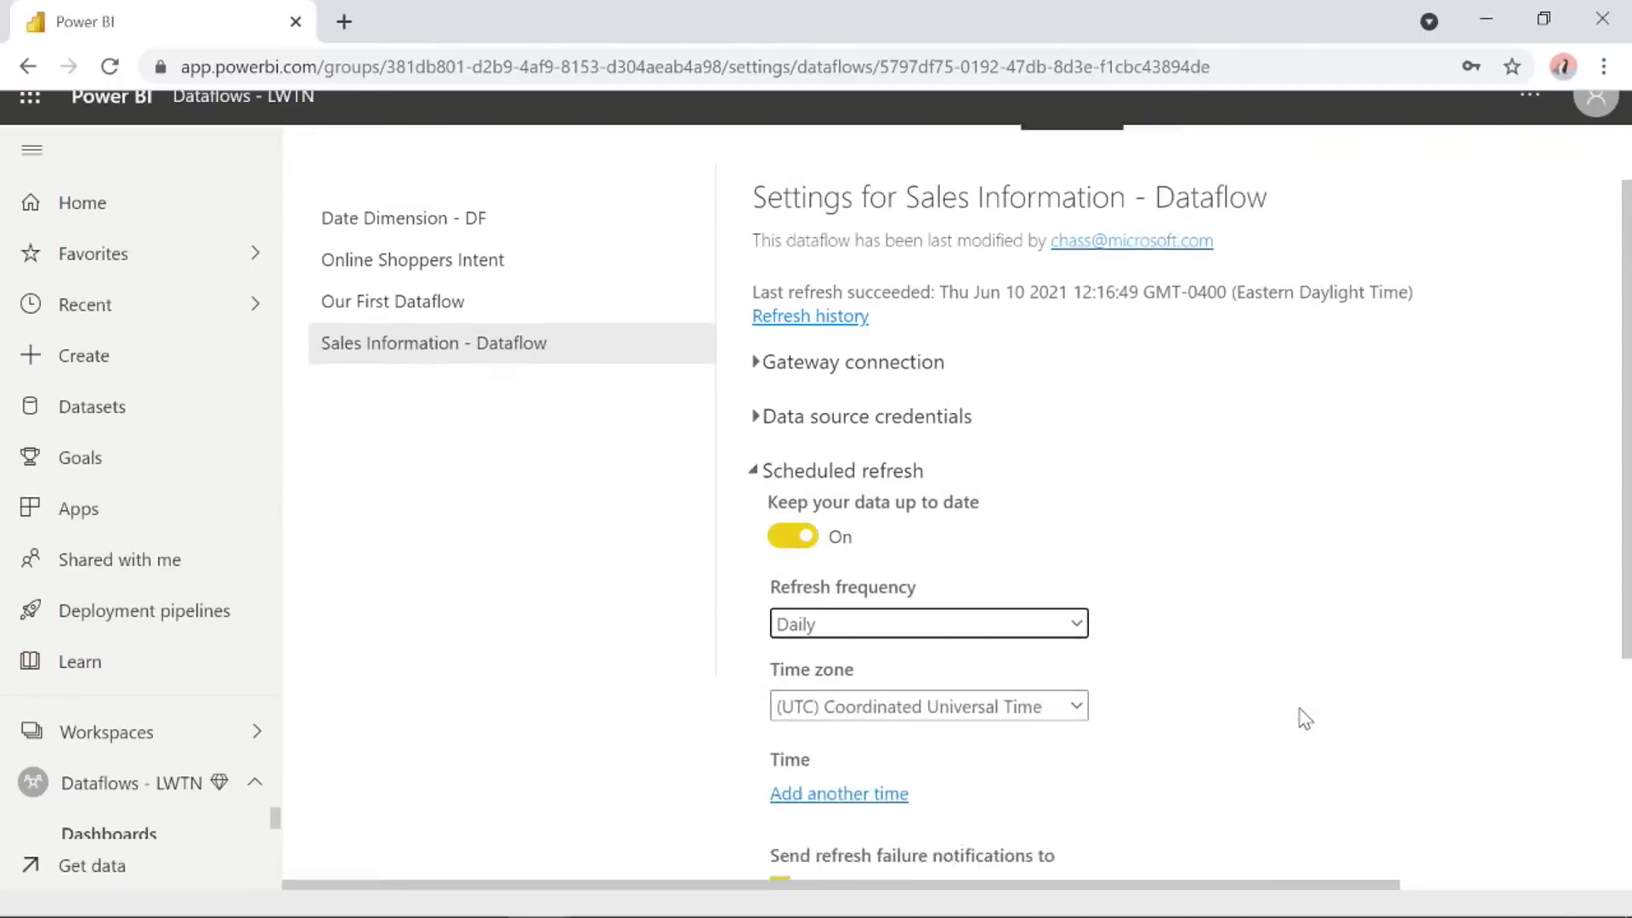
Try adding a refresh time with the hour set to 3, and remove that time entry.
{"action": "left_click", "coordinate": [857, 449]}
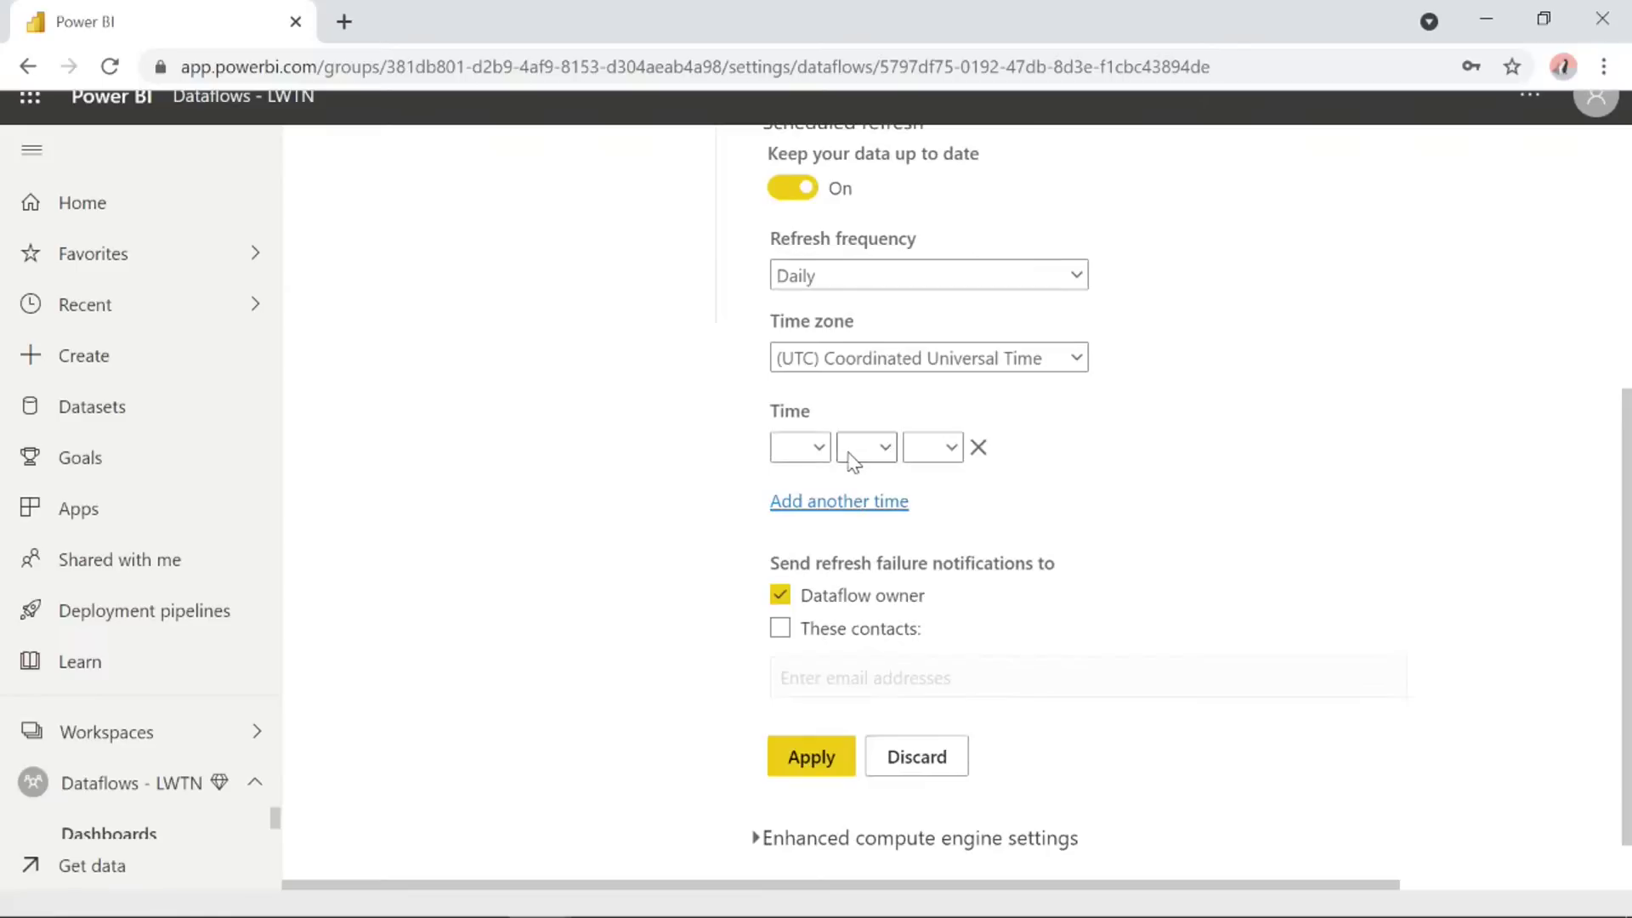
{"action": "left_click", "coordinate": [825, 451]}
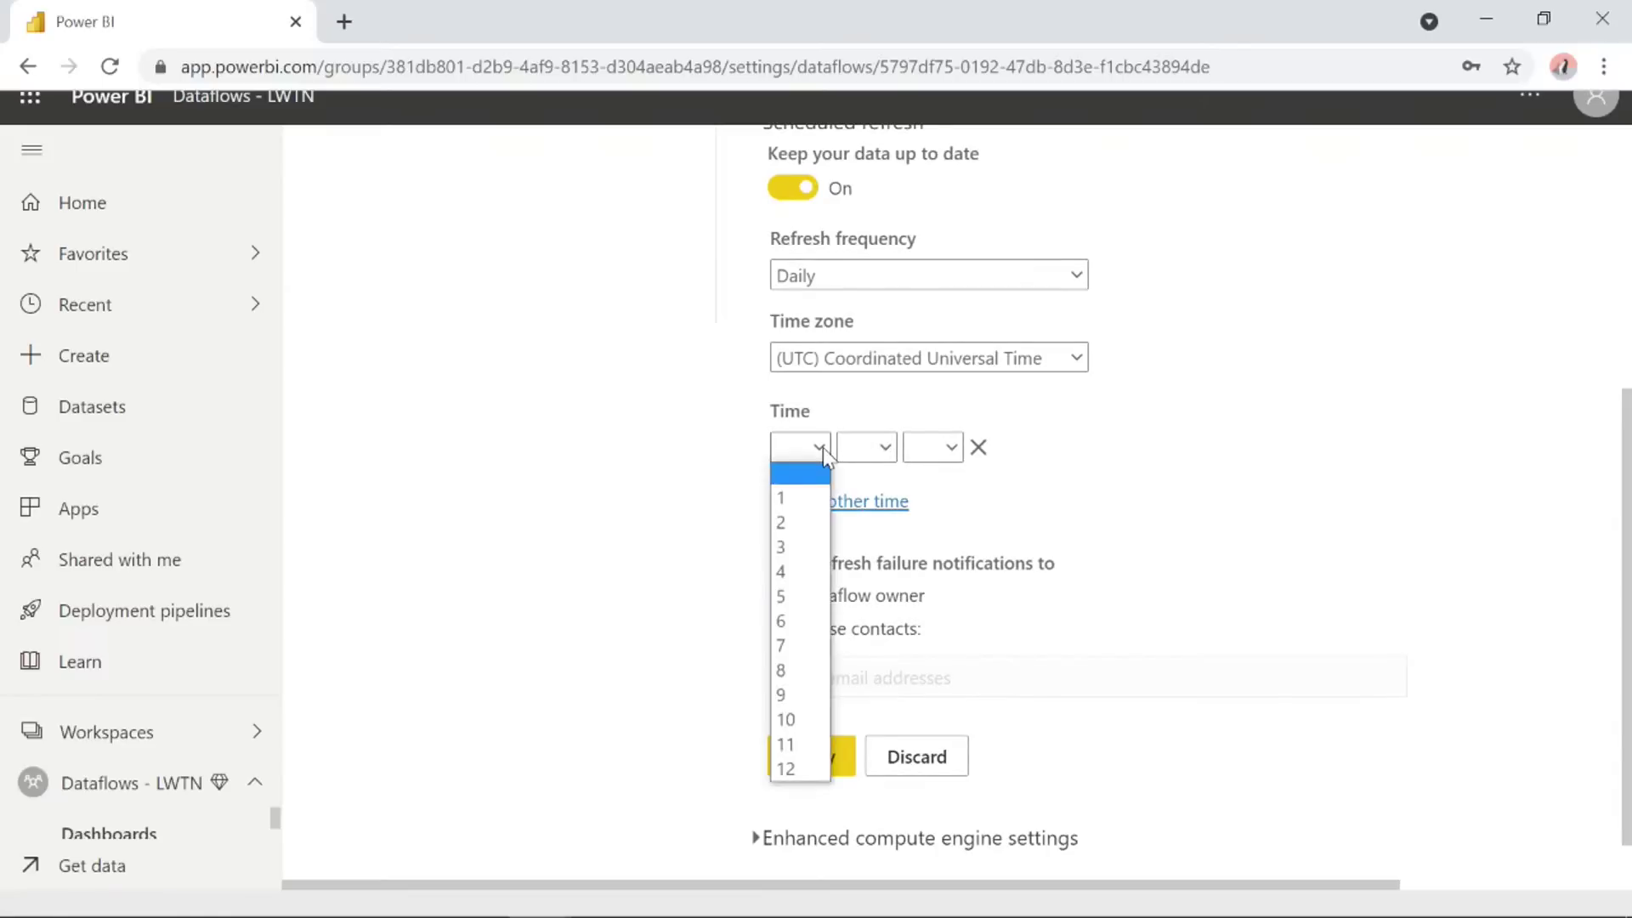
{"action": "left_click", "coordinate": [817, 544]}
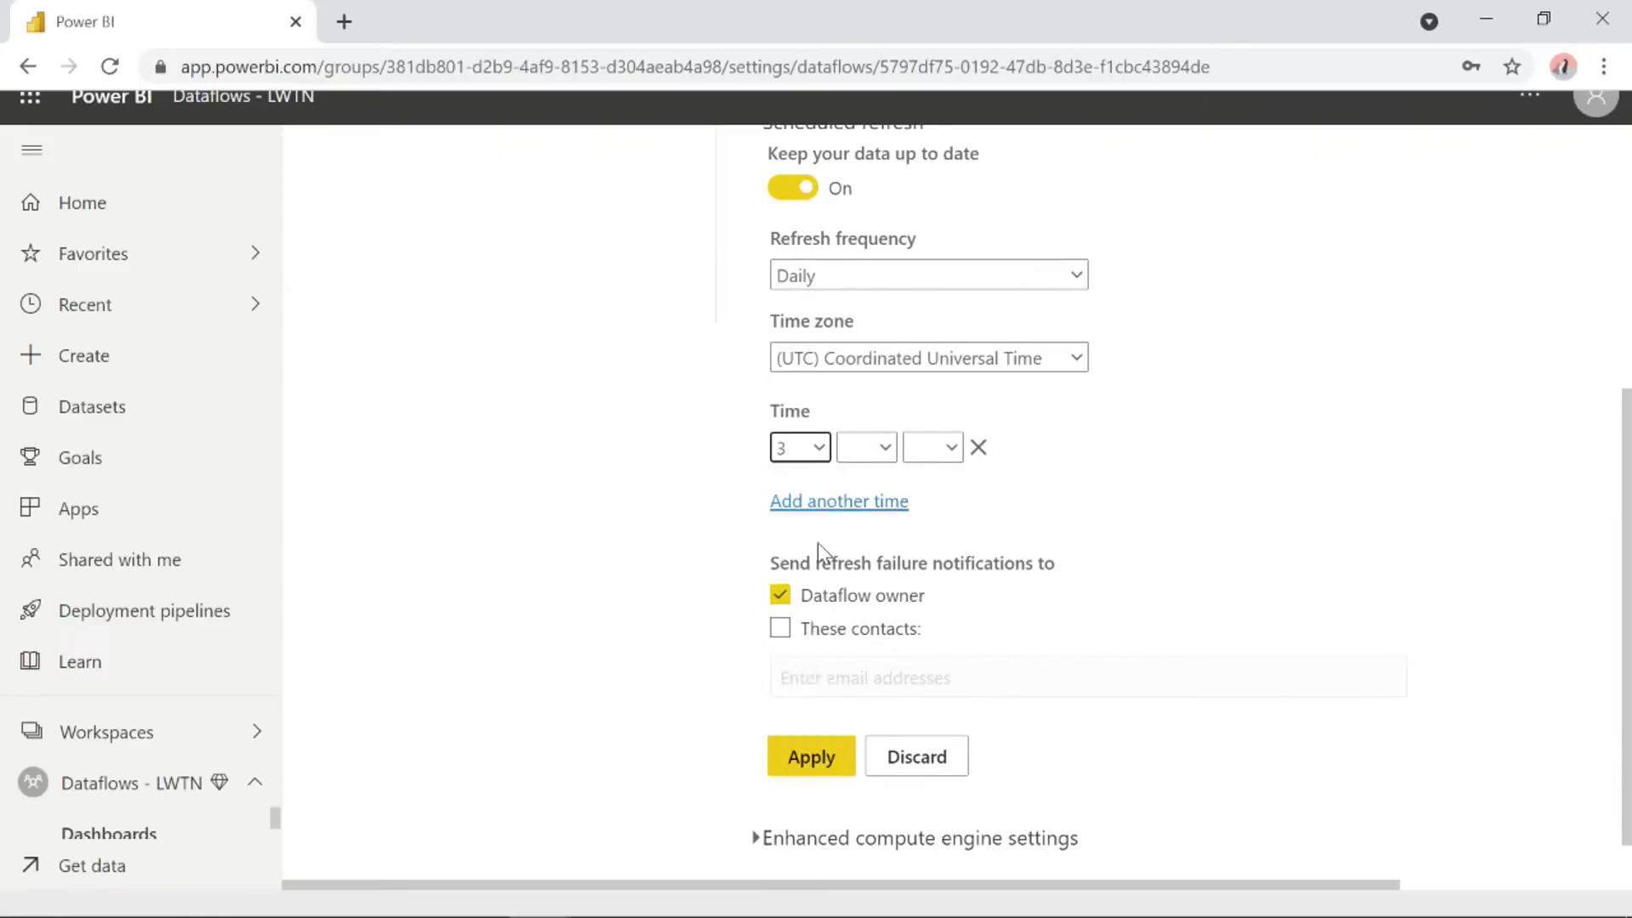
{"action": "left_click", "coordinate": [884, 451]}
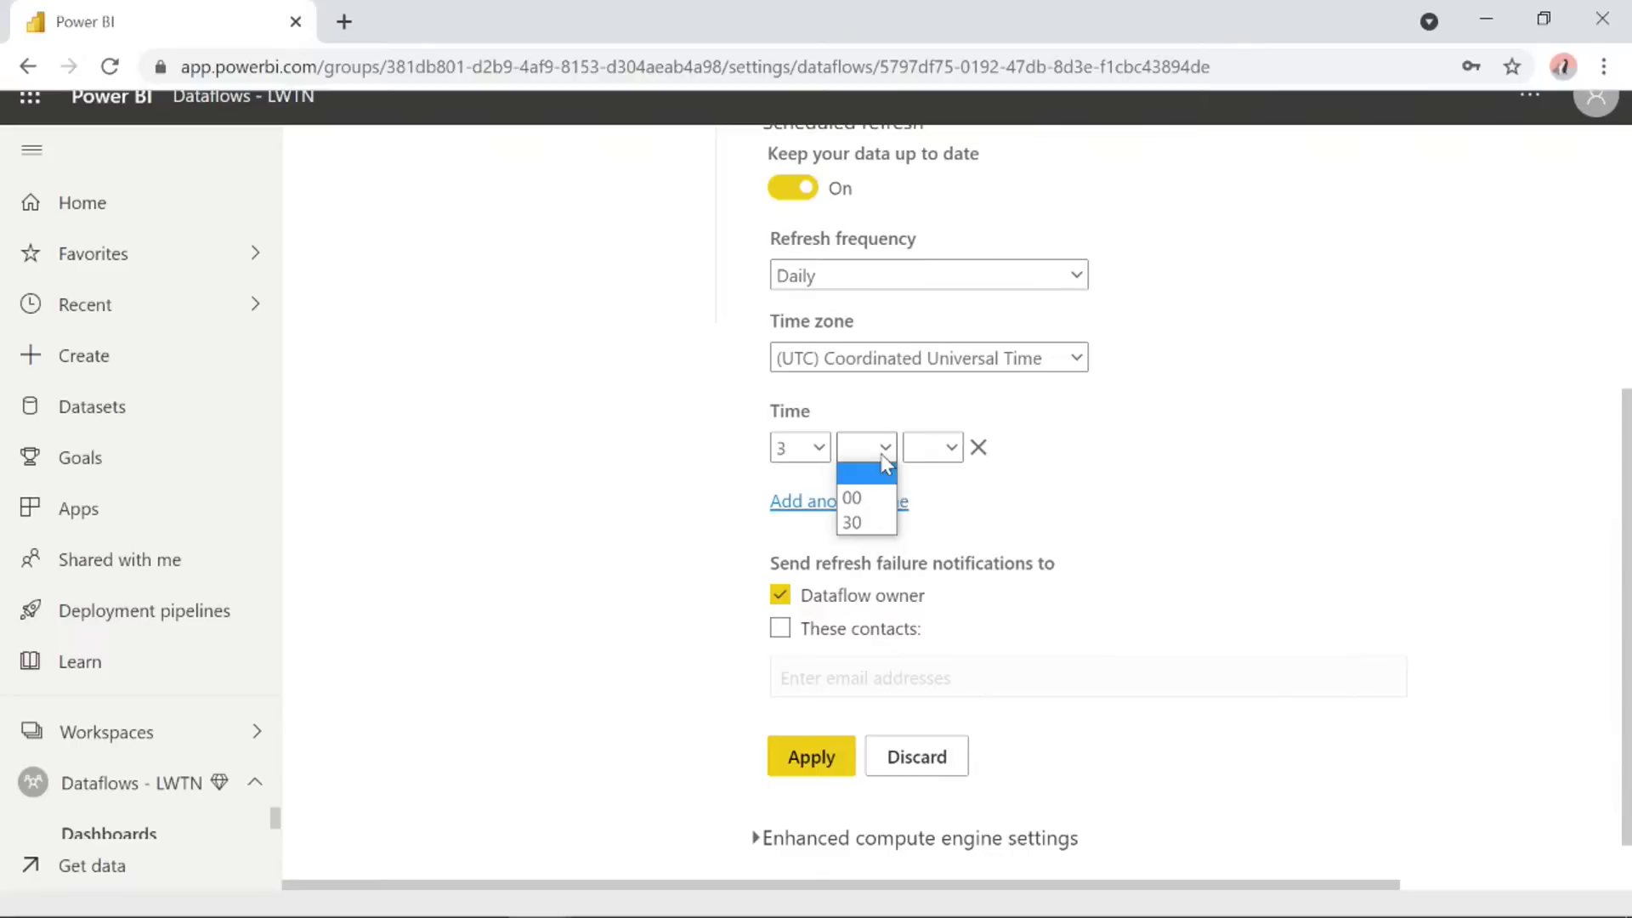
{"action": "left_click", "coordinate": [884, 457]}
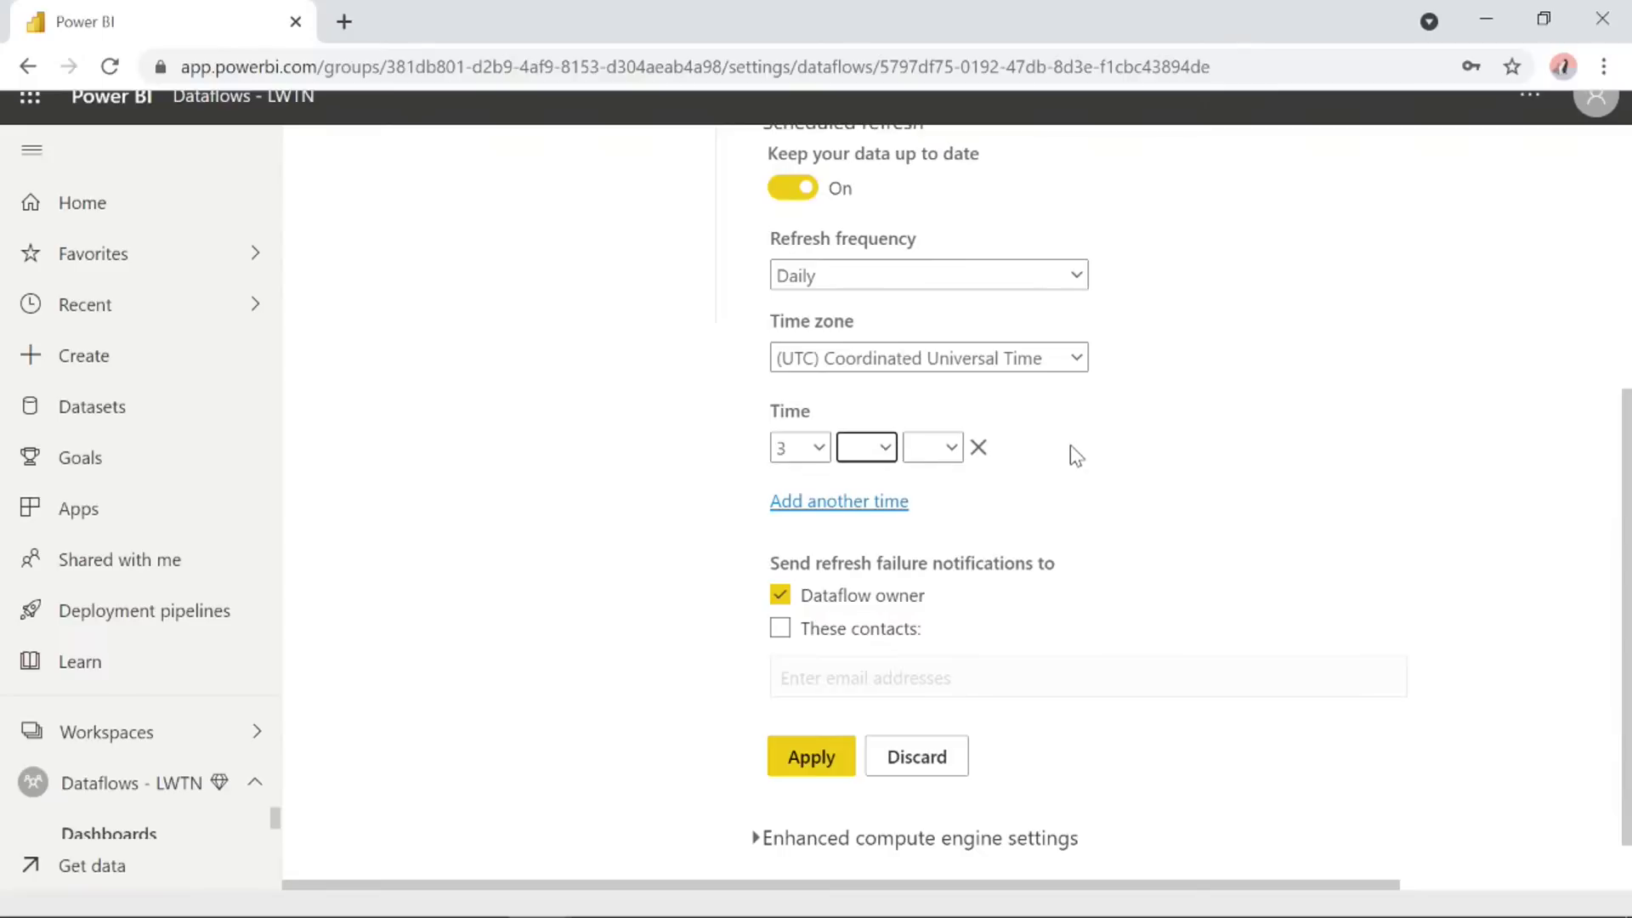
{"action": "left_click", "coordinate": [979, 448]}
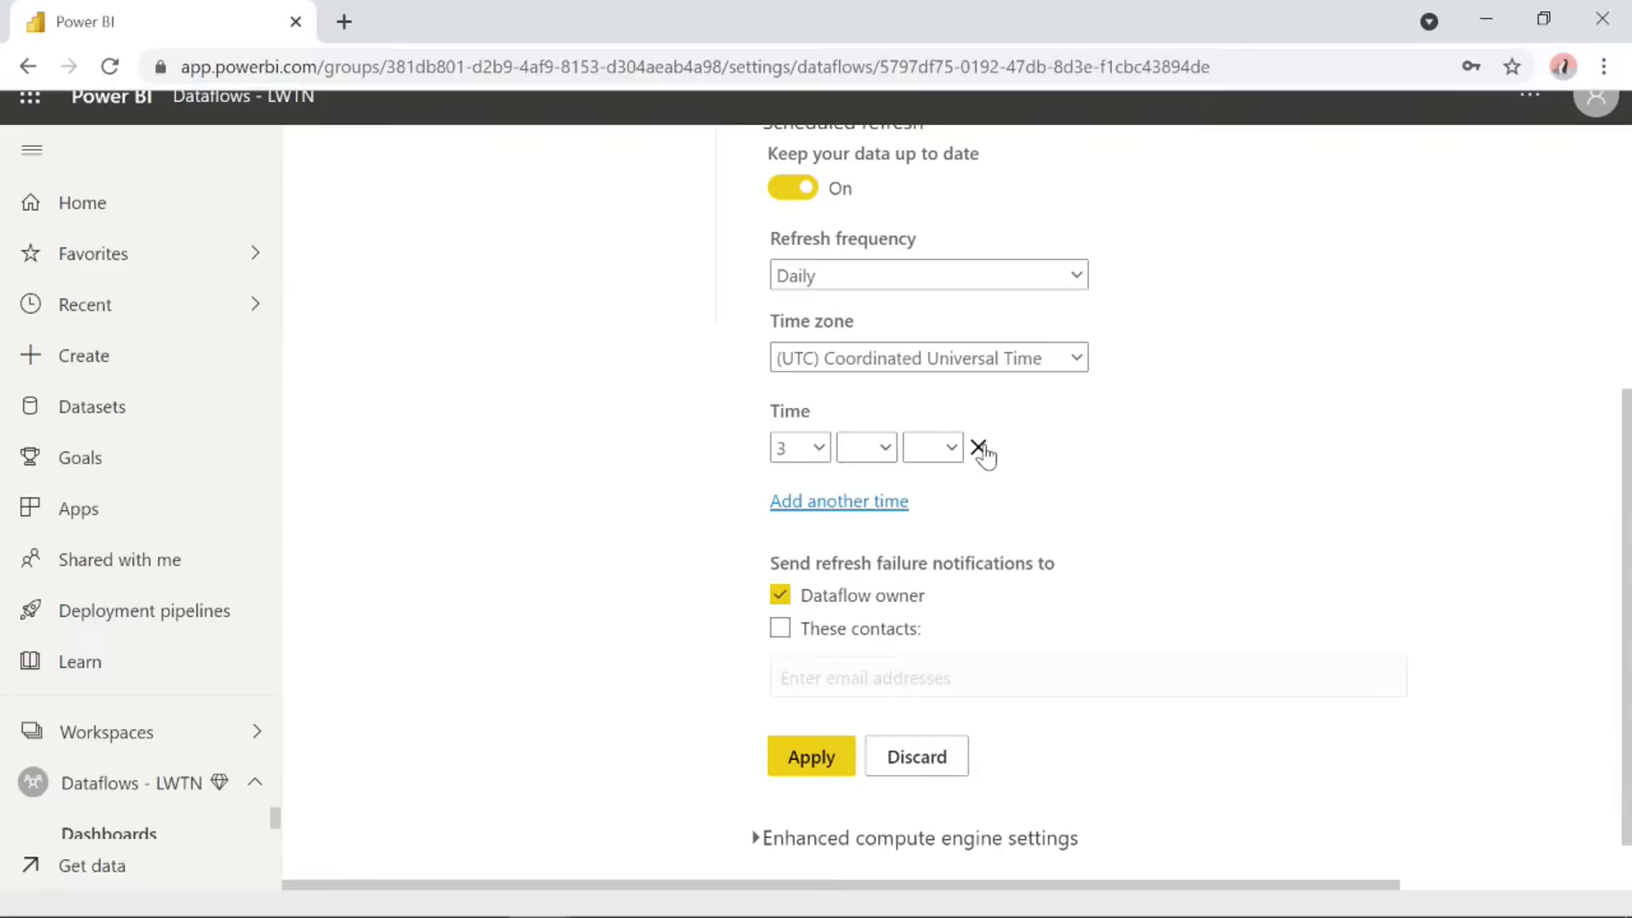
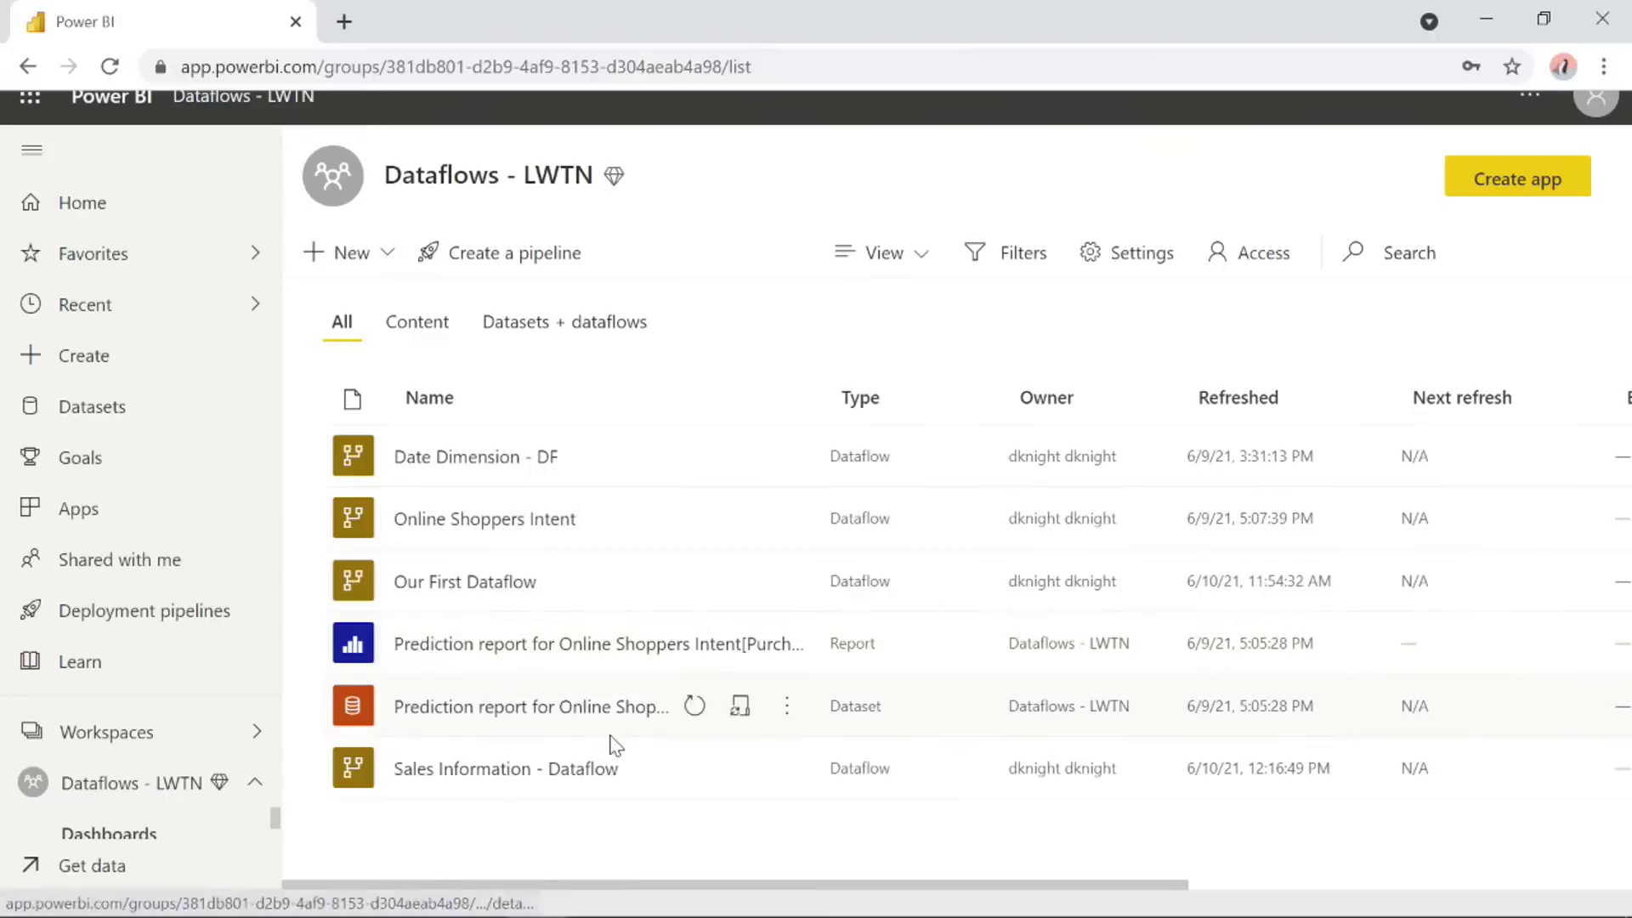
Open Sales Information - Dataflow from the workspace without recovering it from cache.
{"action": "left_click_drag", "start_coordinate": [625, 780], "coordinate": [669, 826]}
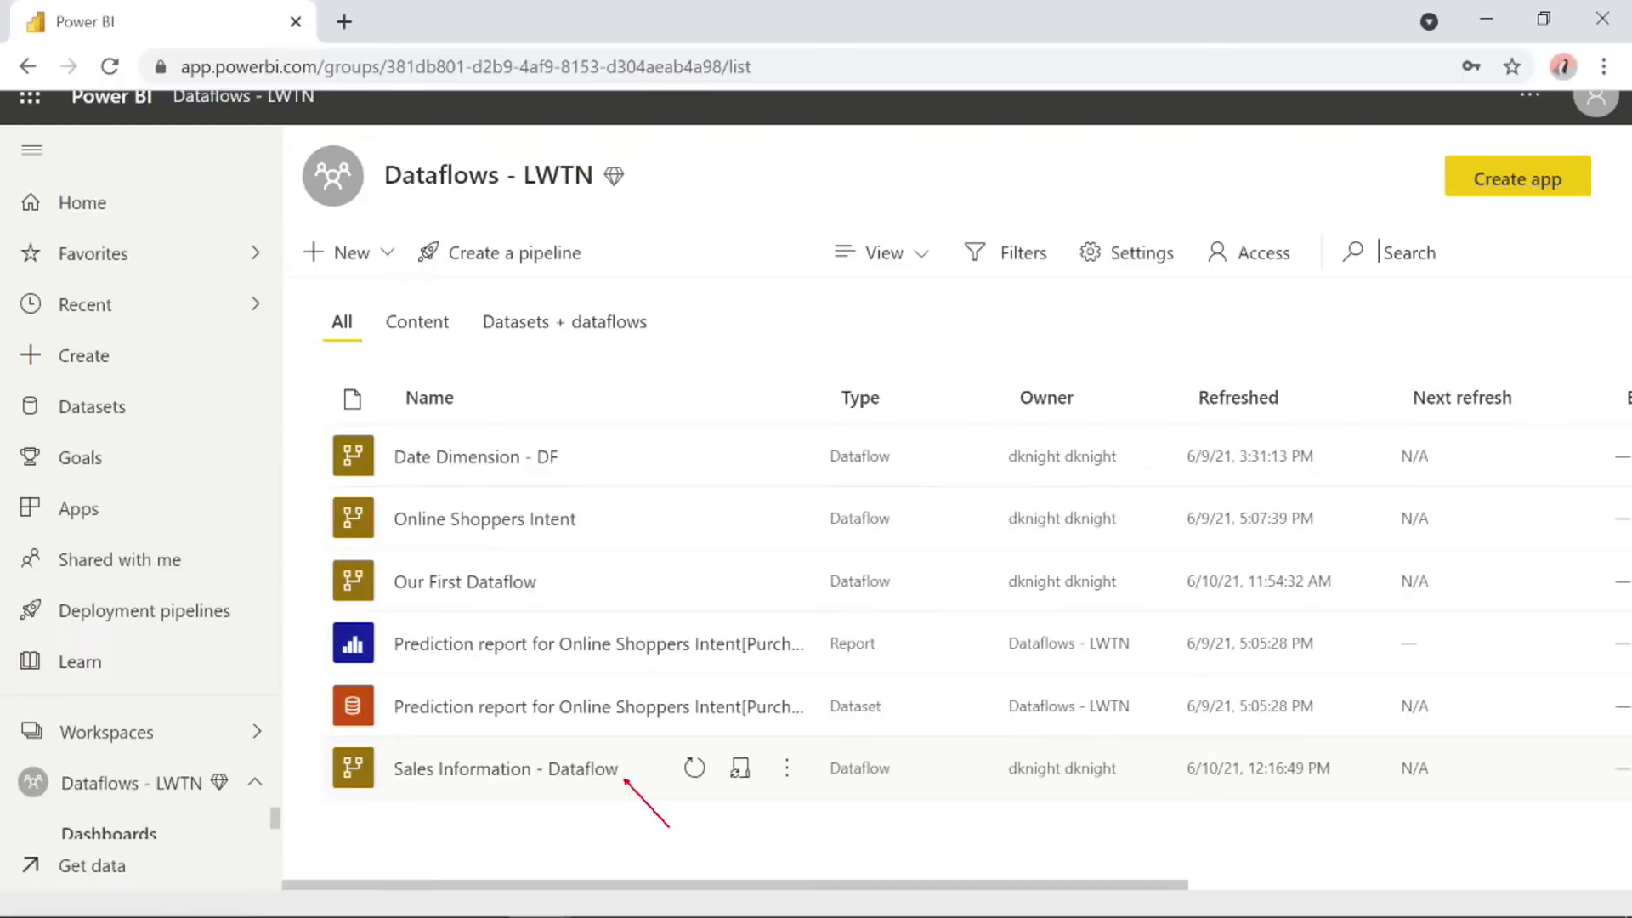
{"action": "mouse_move", "coordinate": [313, 422]}
{"action": "left_mouse_down"}
{"action": "mouse_move", "coordinate": [446, 482]}
{"action": "mouse_move", "coordinate": [616, 491]}
{"action": "left_mouse_up"}
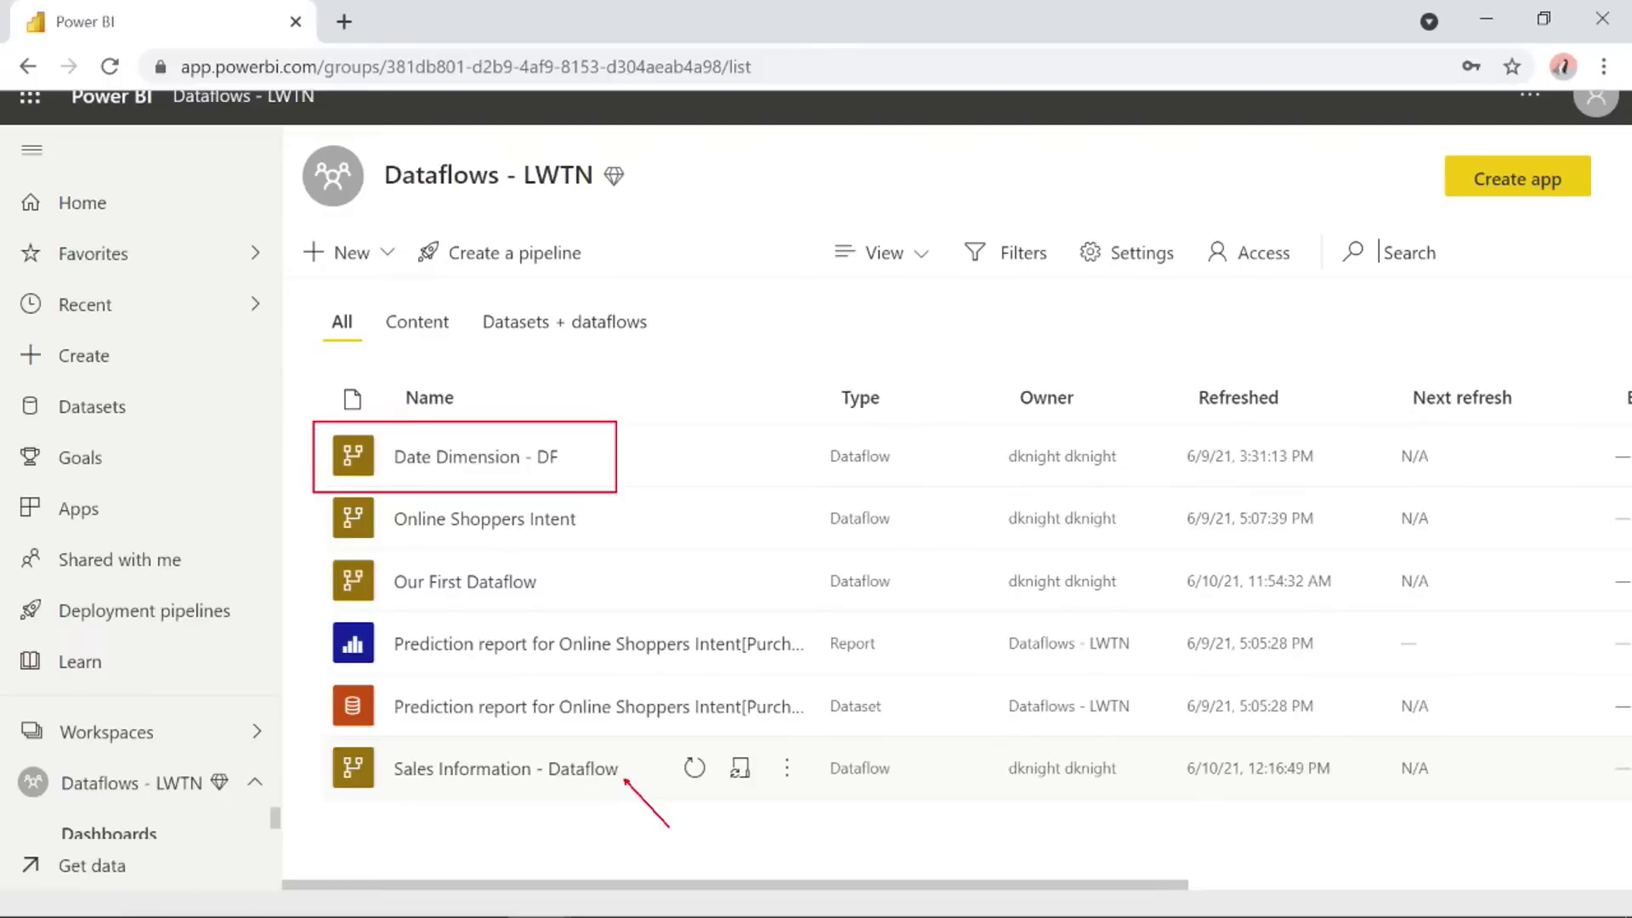
{"action": "left_click", "coordinate": [502, 769]}
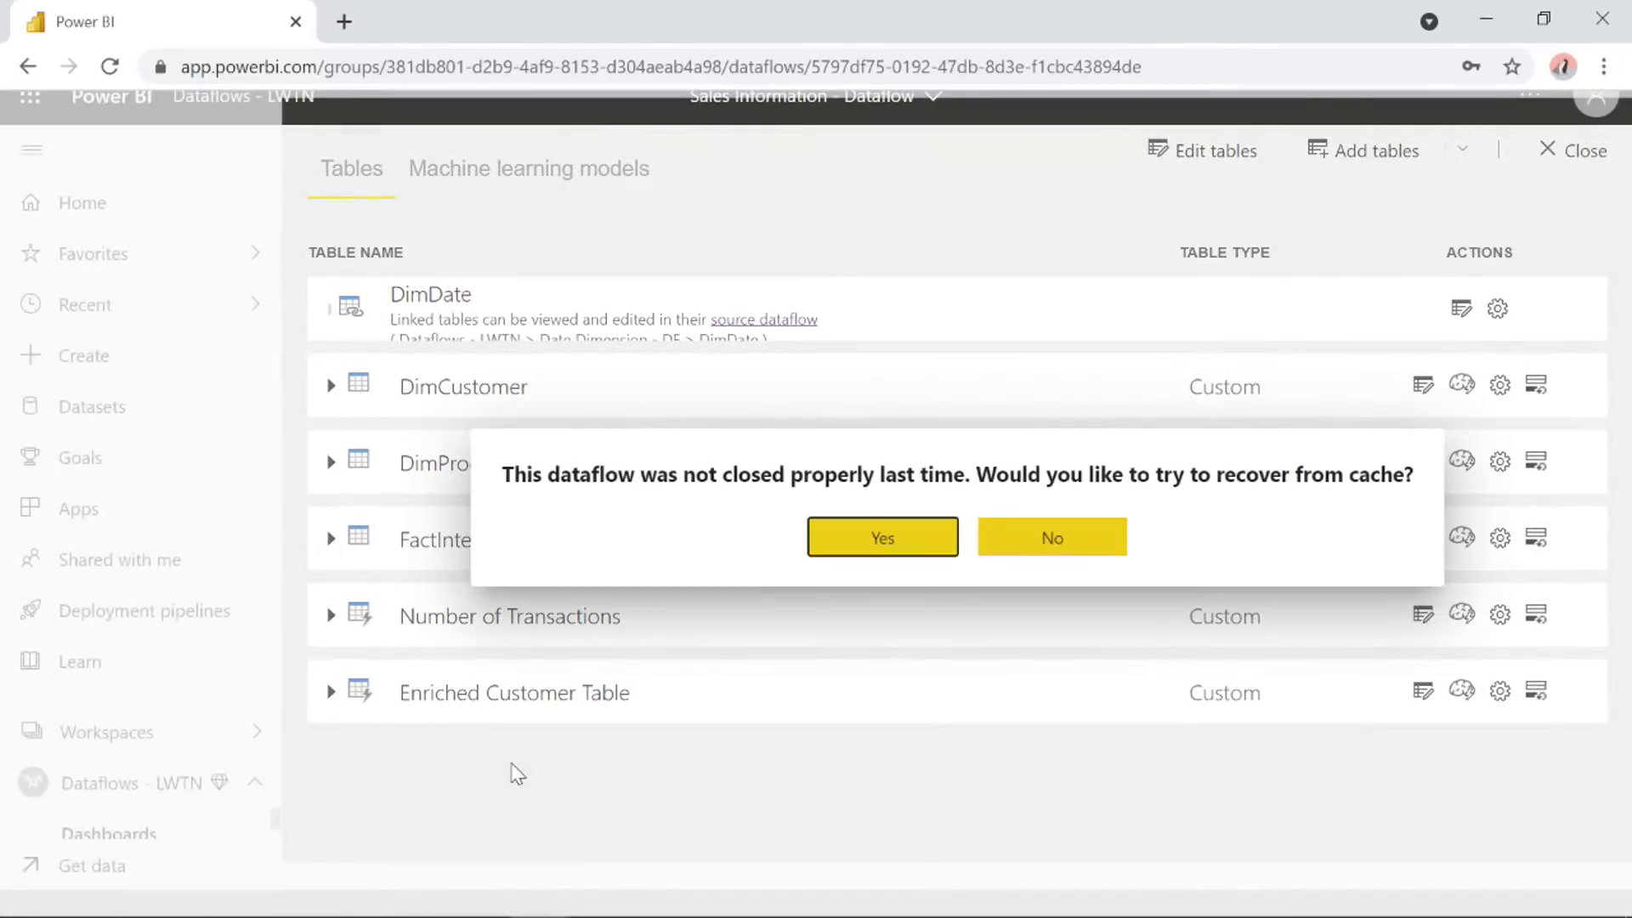
{"action": "left_click", "coordinate": [1054, 540]}
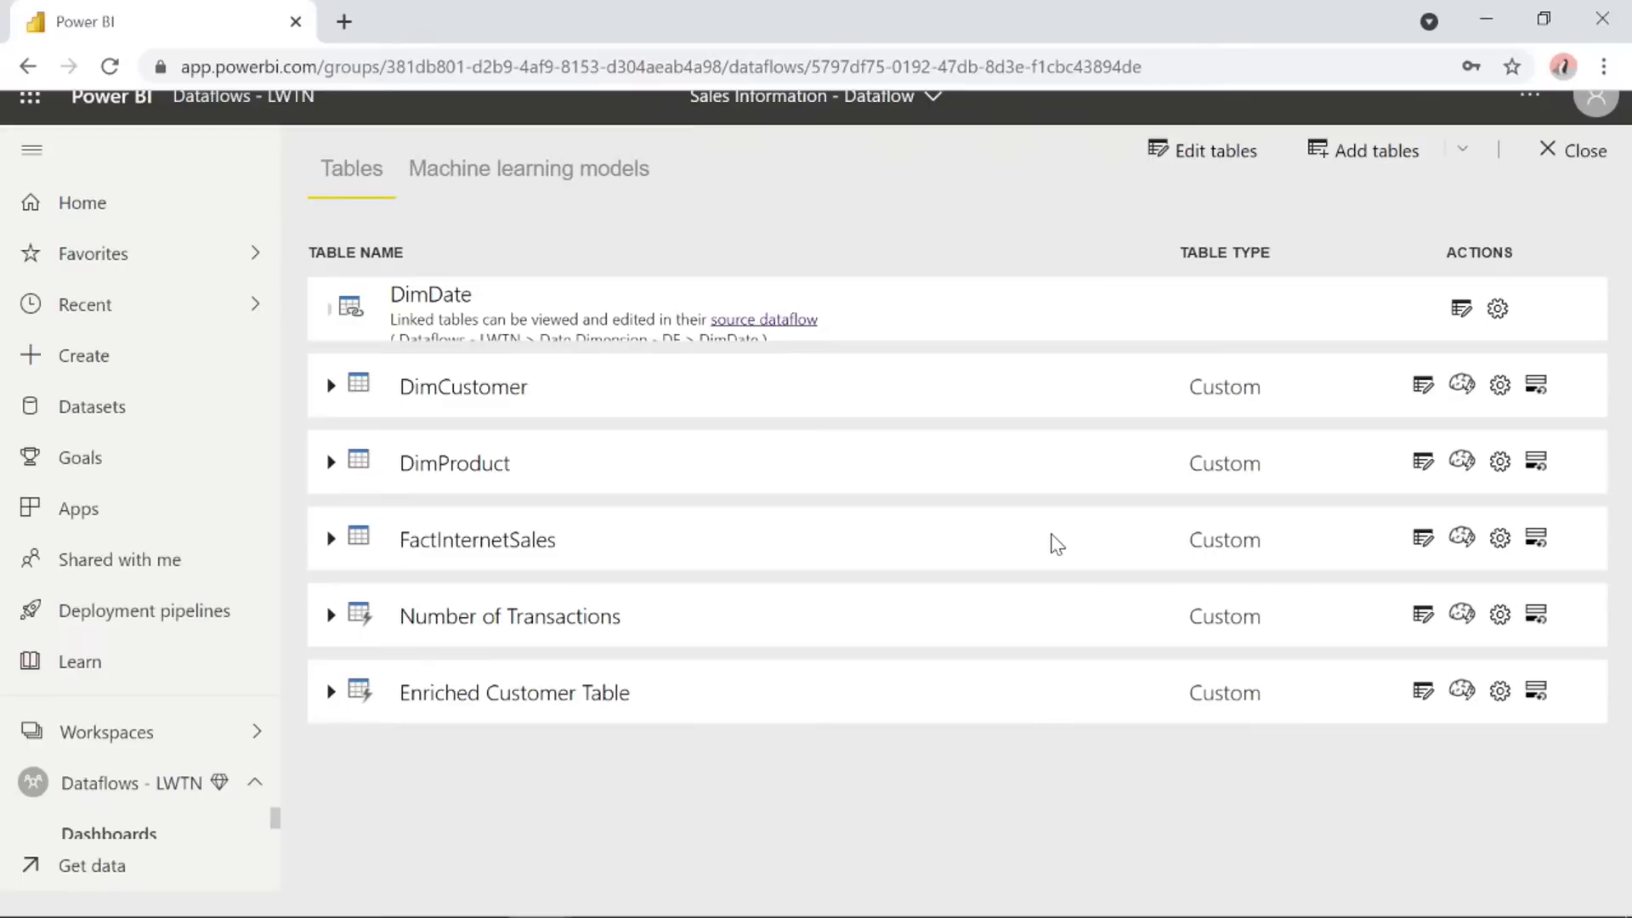
View the source dataflow of the linked DimDate table and close it to return to Sales Information - Dataflow.
{"action": "left_click", "coordinate": [755, 319]}
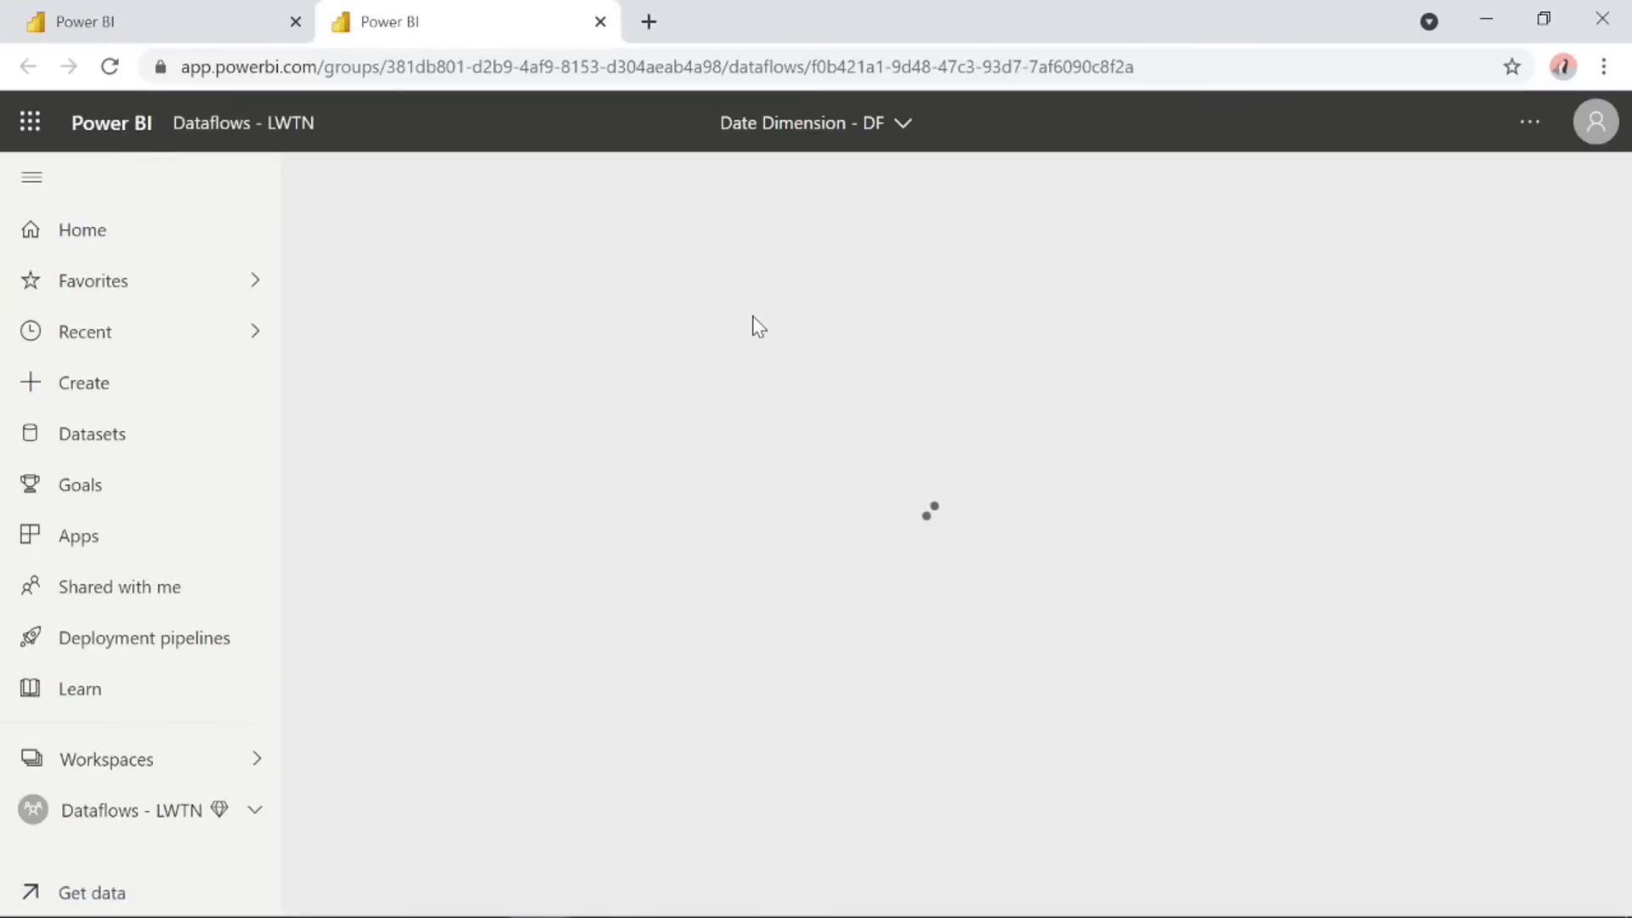
{"action": "left_click", "coordinate": [601, 21]}
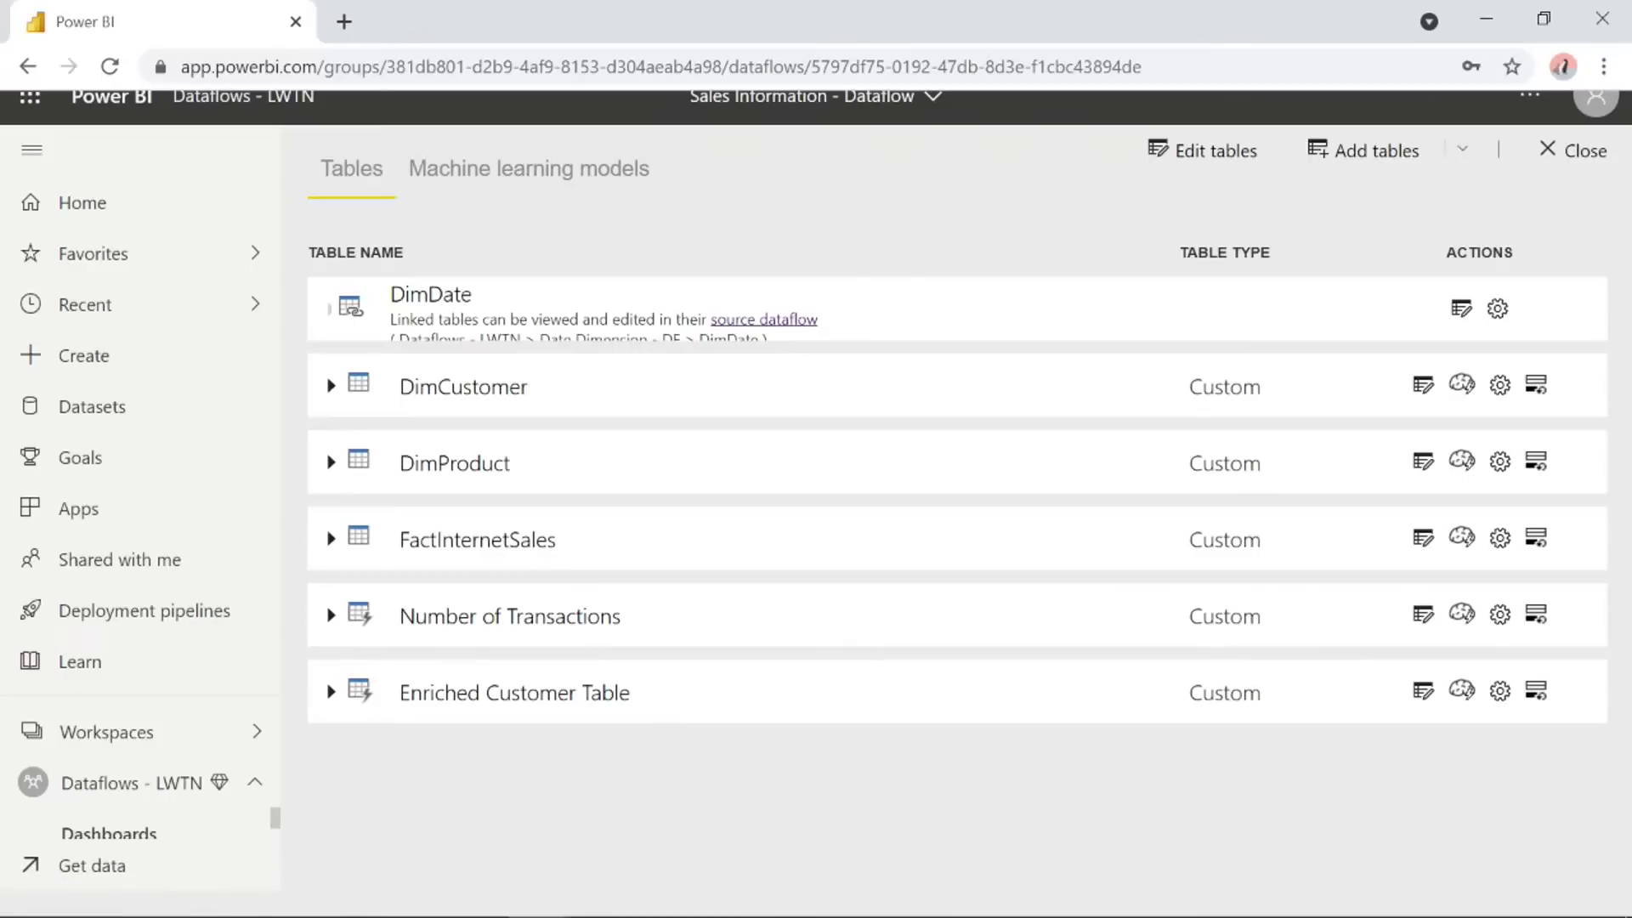
{"action": "key", "text": "alt+Tab"}
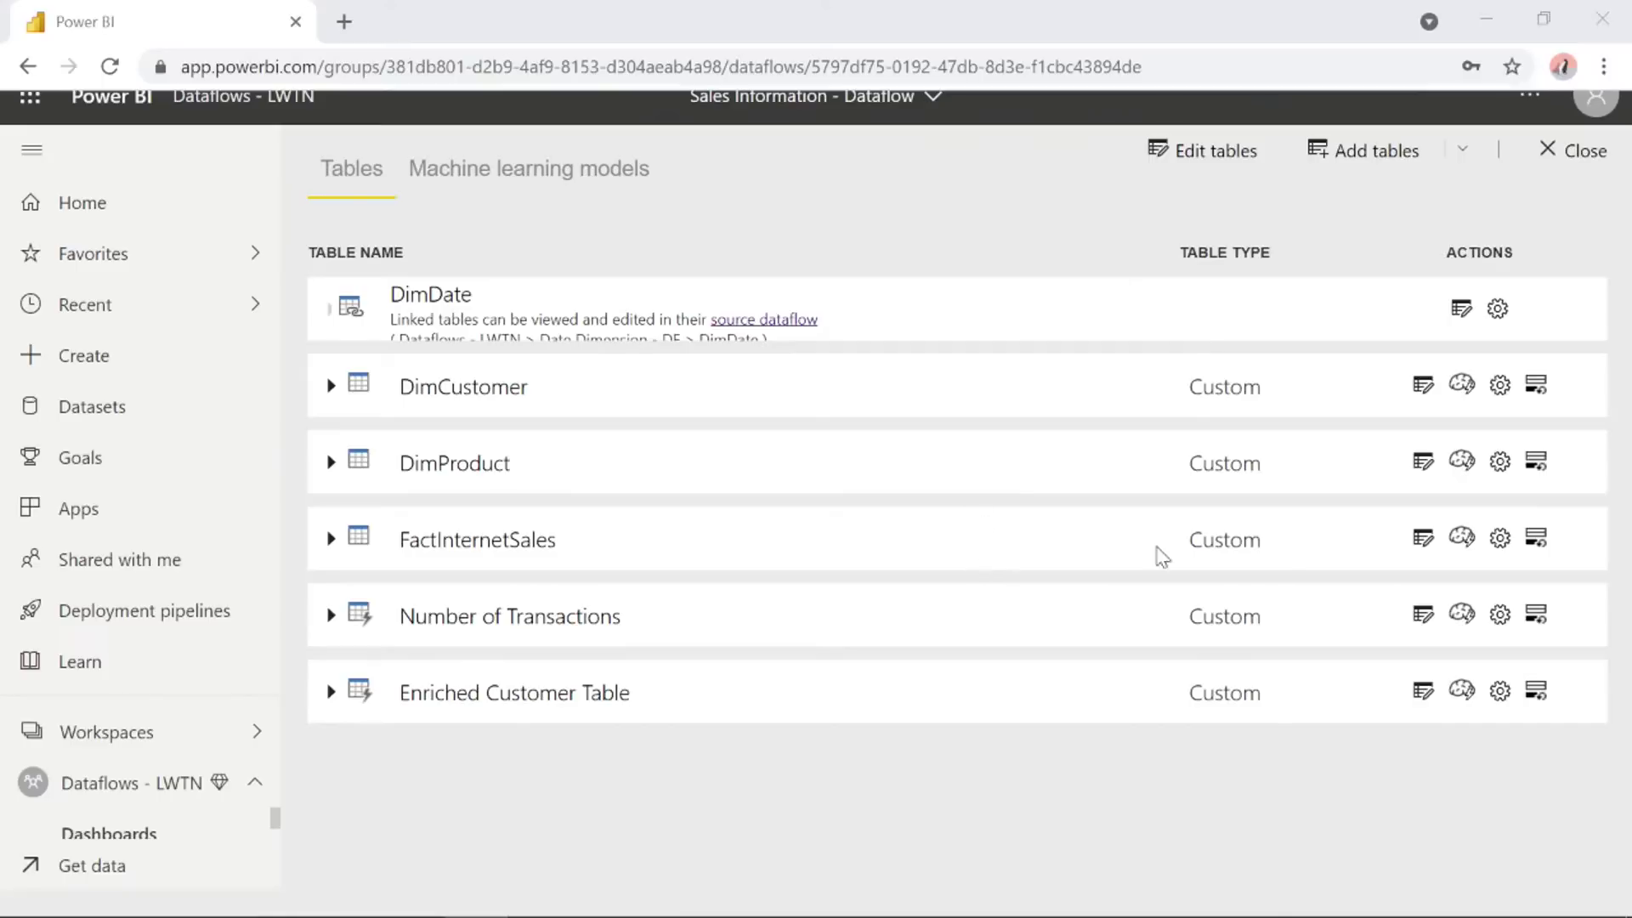
Turn on incremental refresh for the FactInternetSales table and open the choice of DateTime columns to filter by.
{"action": "left_click", "coordinate": [1545, 549]}
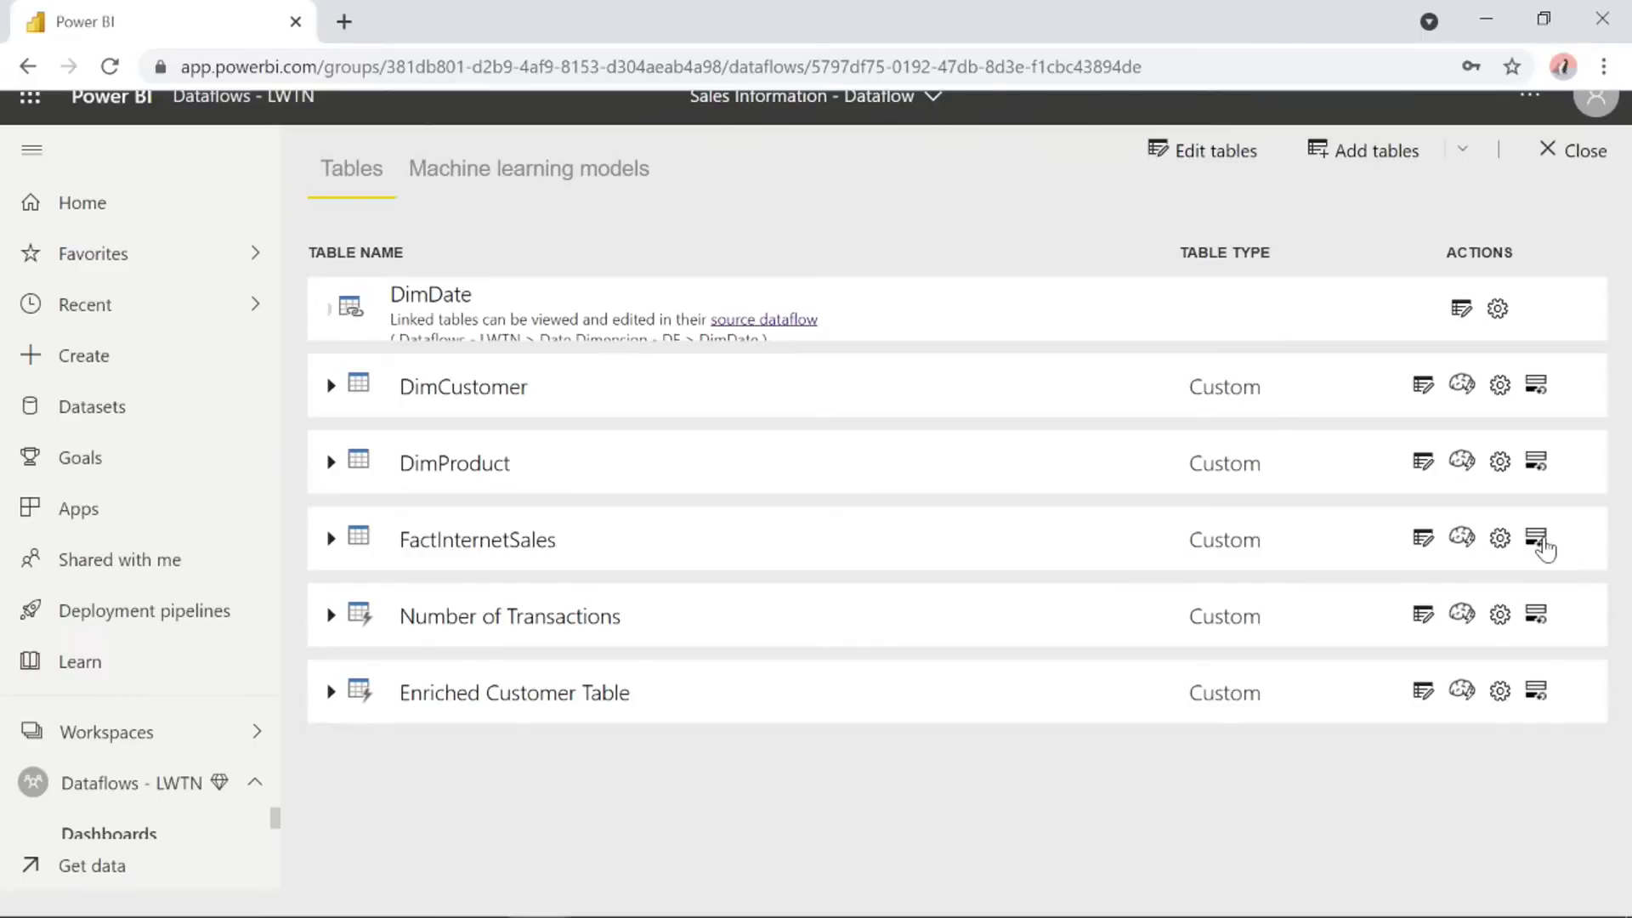
{"action": "left_click", "coordinate": [1544, 549]}
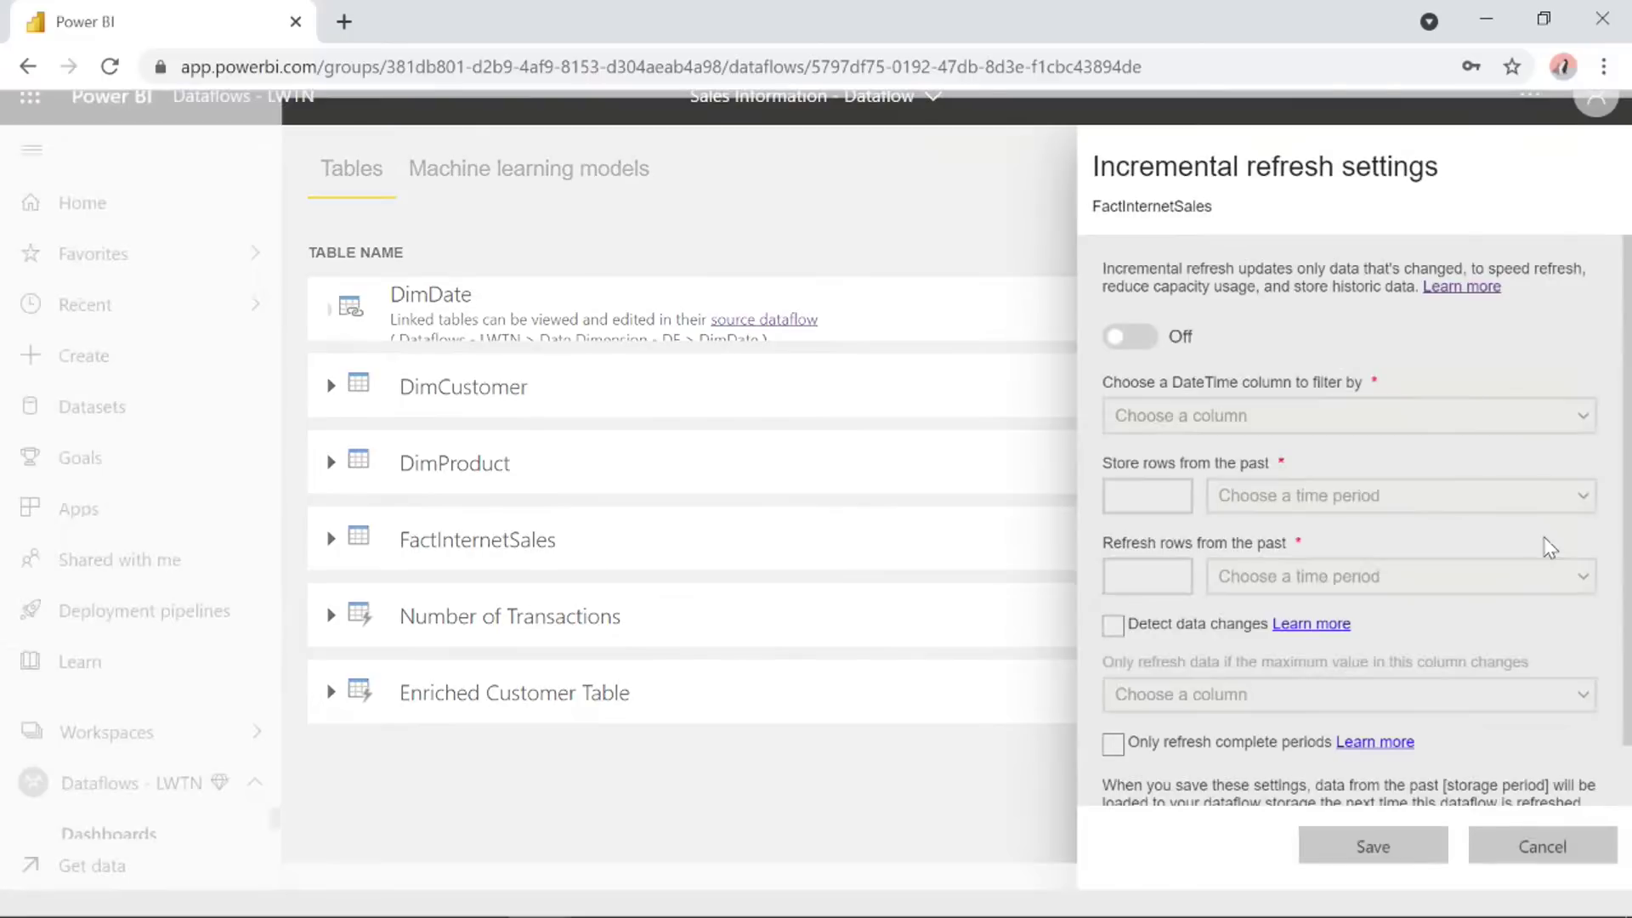
{"action": "left_click", "coordinate": [1131, 338]}
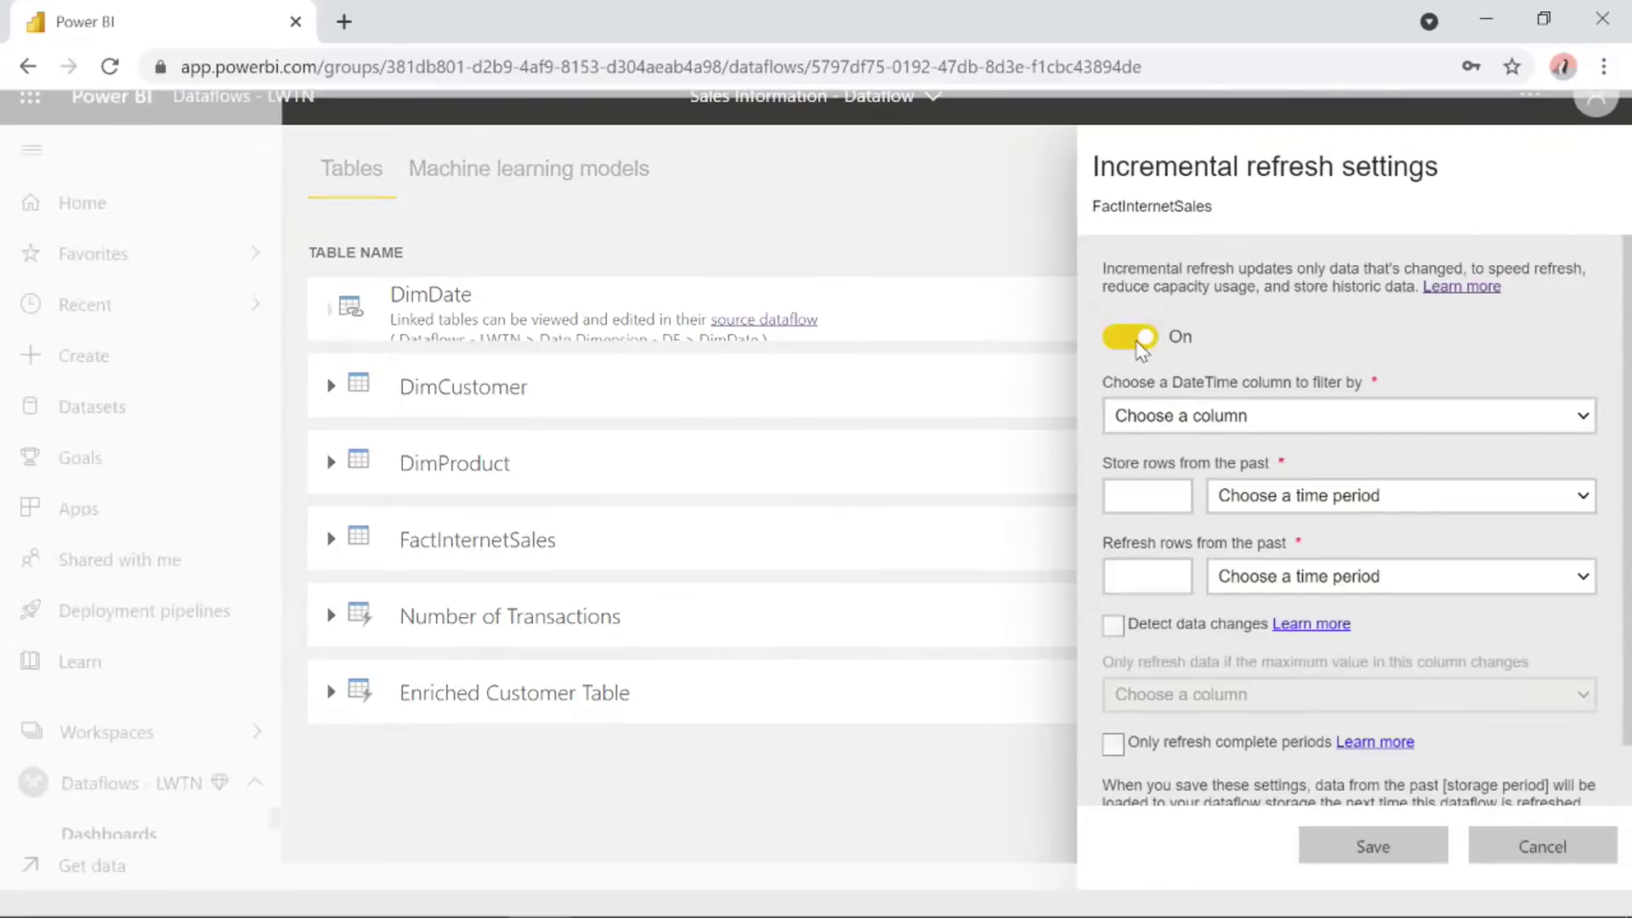
{"action": "left_click", "coordinate": [1584, 418]}
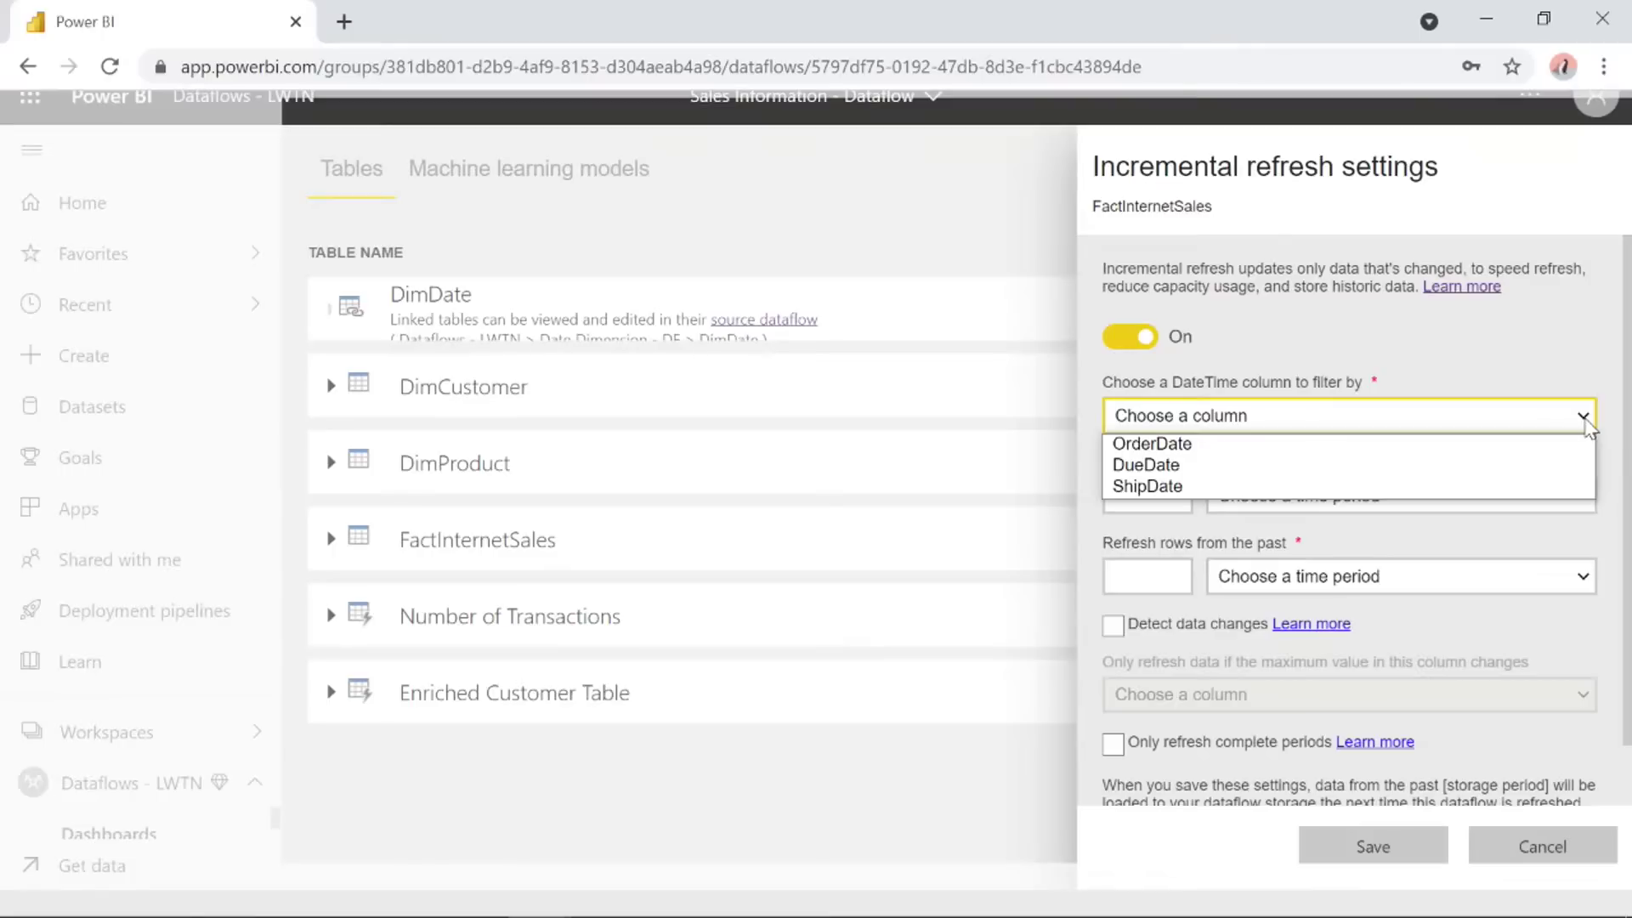
Set OrderDate as the incremental refresh filter column for FactInternetSales and look over the time periods for storing and refreshing rows.
{"action": "left_click", "coordinate": [1541, 444]}
{"action": "left_click", "coordinate": [1156, 505]}
{"action": "left_click", "coordinate": [1282, 508]}
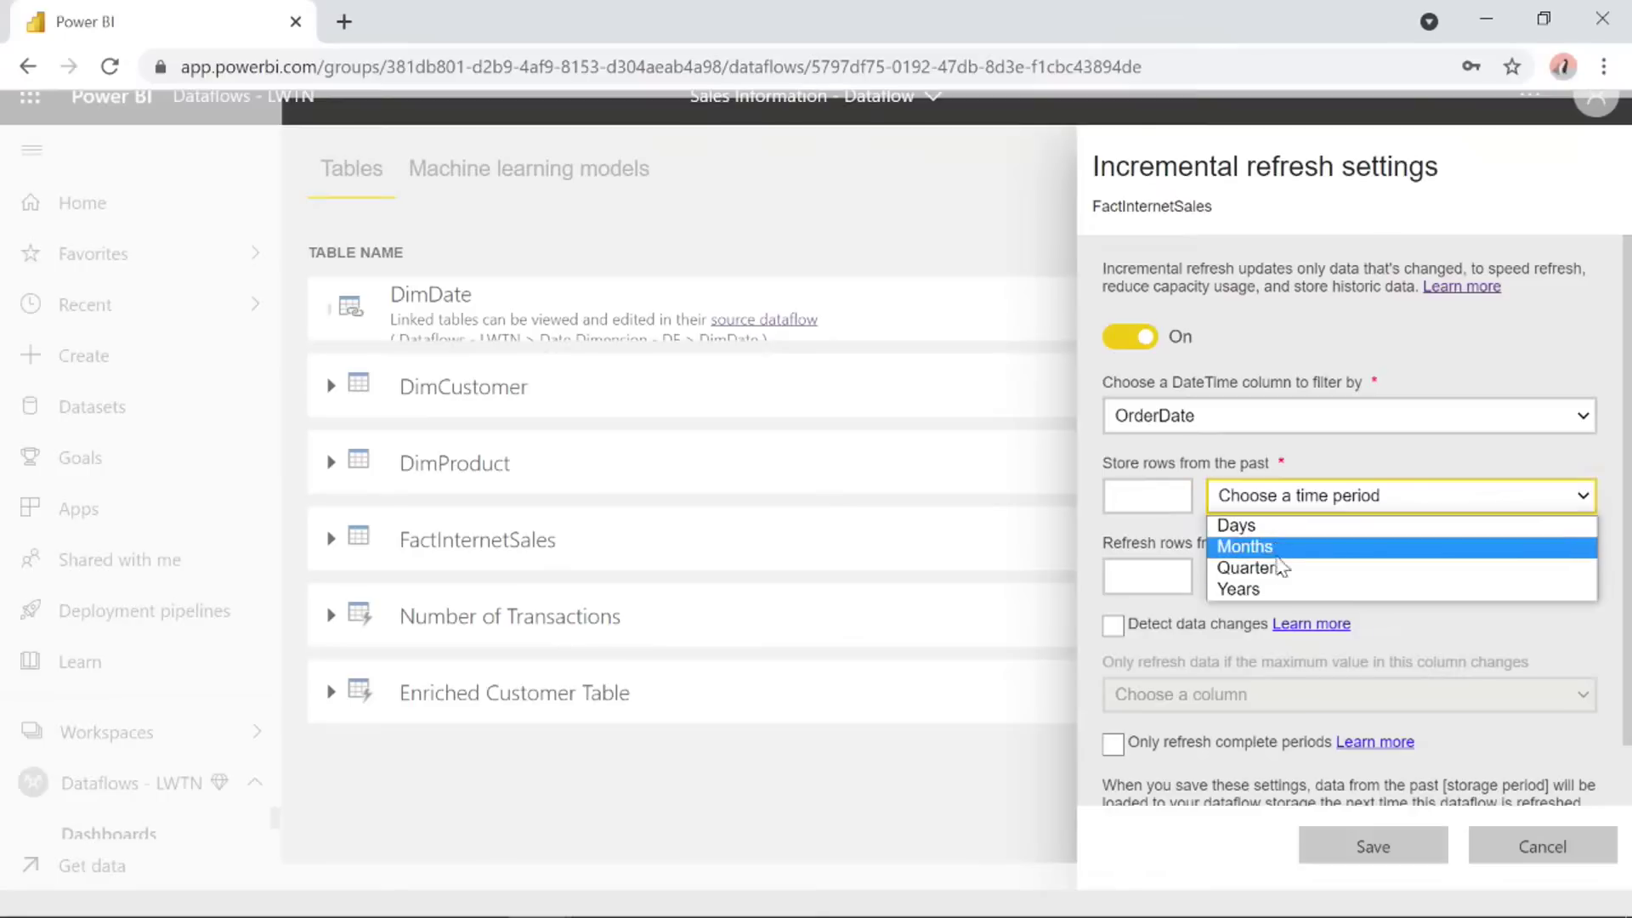
{"action": "left_click", "coordinate": [1125, 499]}
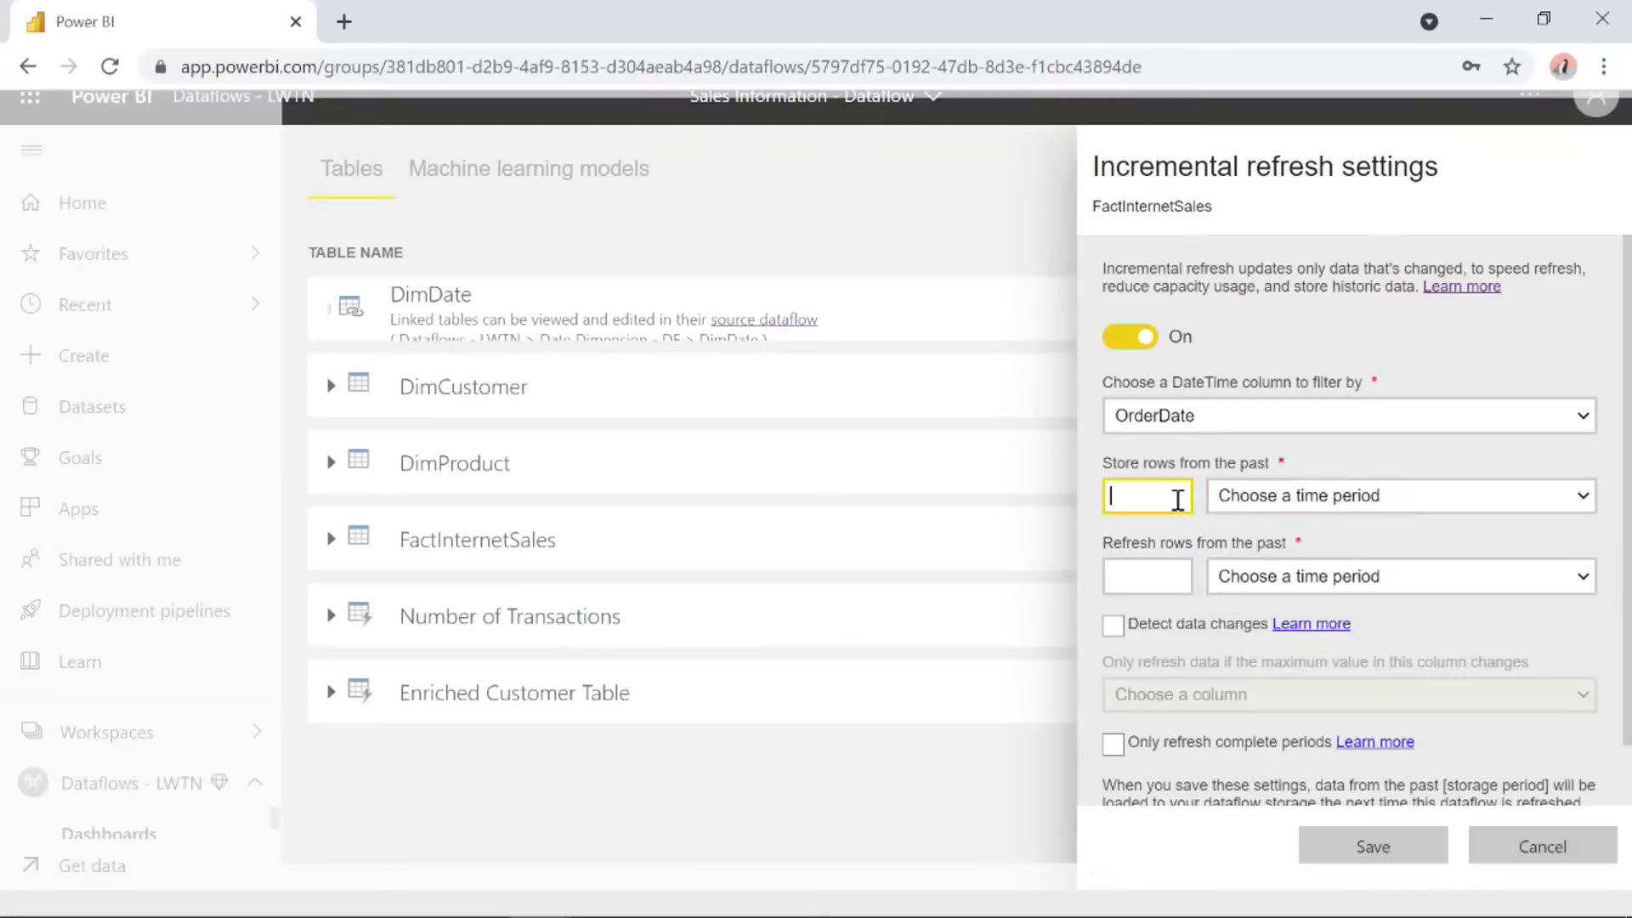
{"action": "left_click", "coordinate": [1247, 502]}
{"action": "left_click", "coordinate": [1248, 504]}
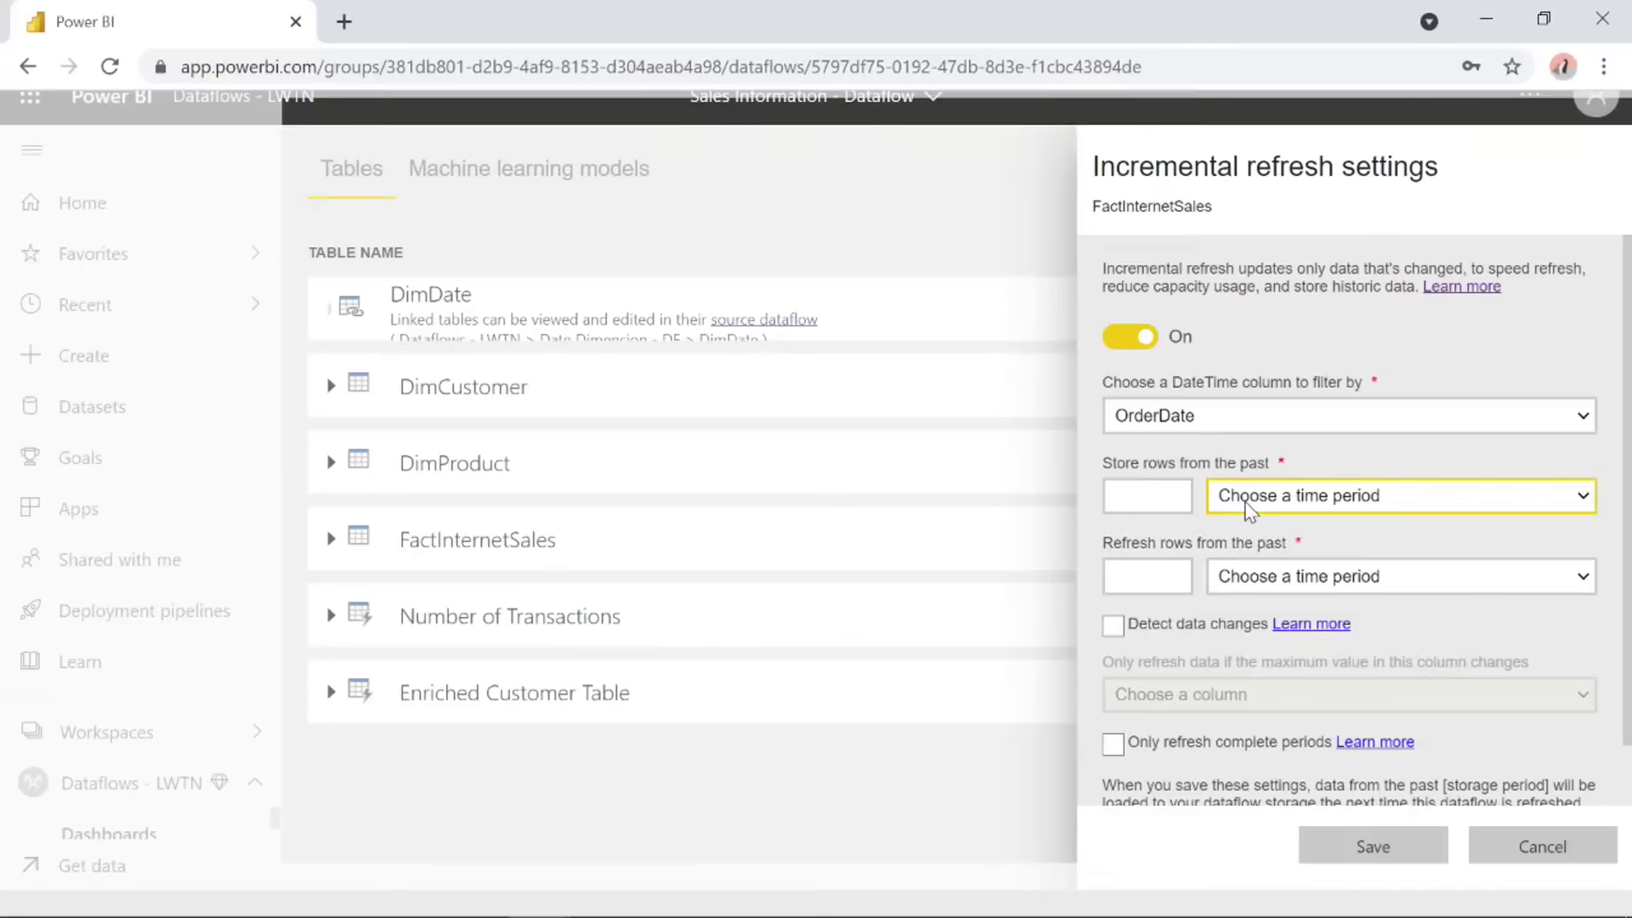
{"action": "left_click", "coordinate": [1181, 573]}
{"action": "left_click", "coordinate": [1233, 583]}
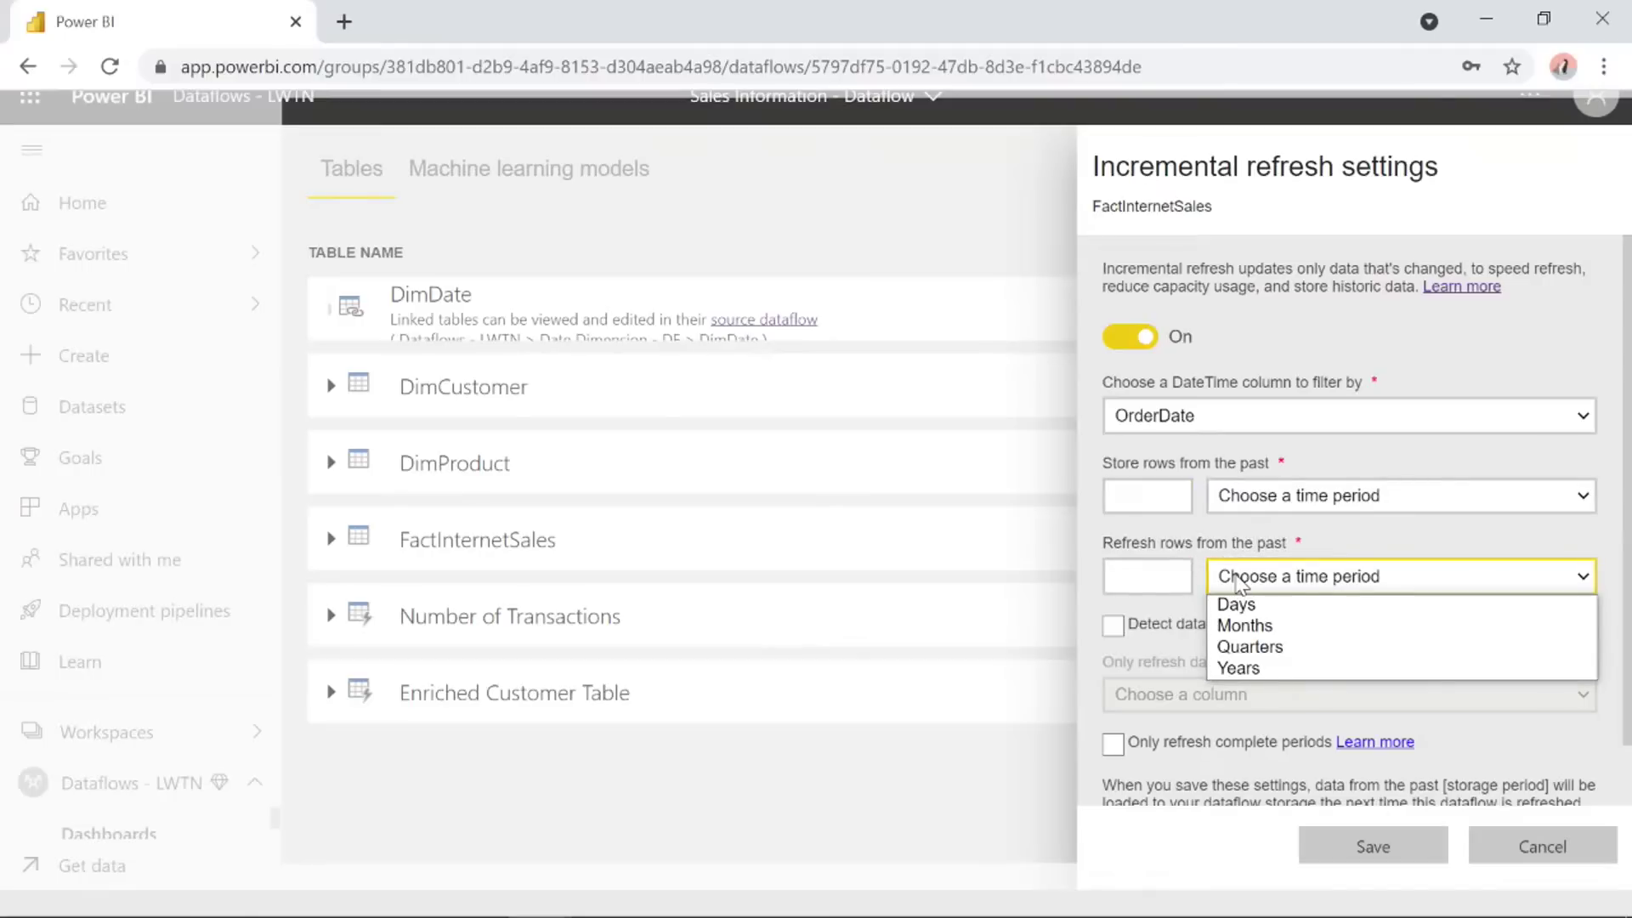
{"action": "left_click", "coordinate": [1171, 494]}
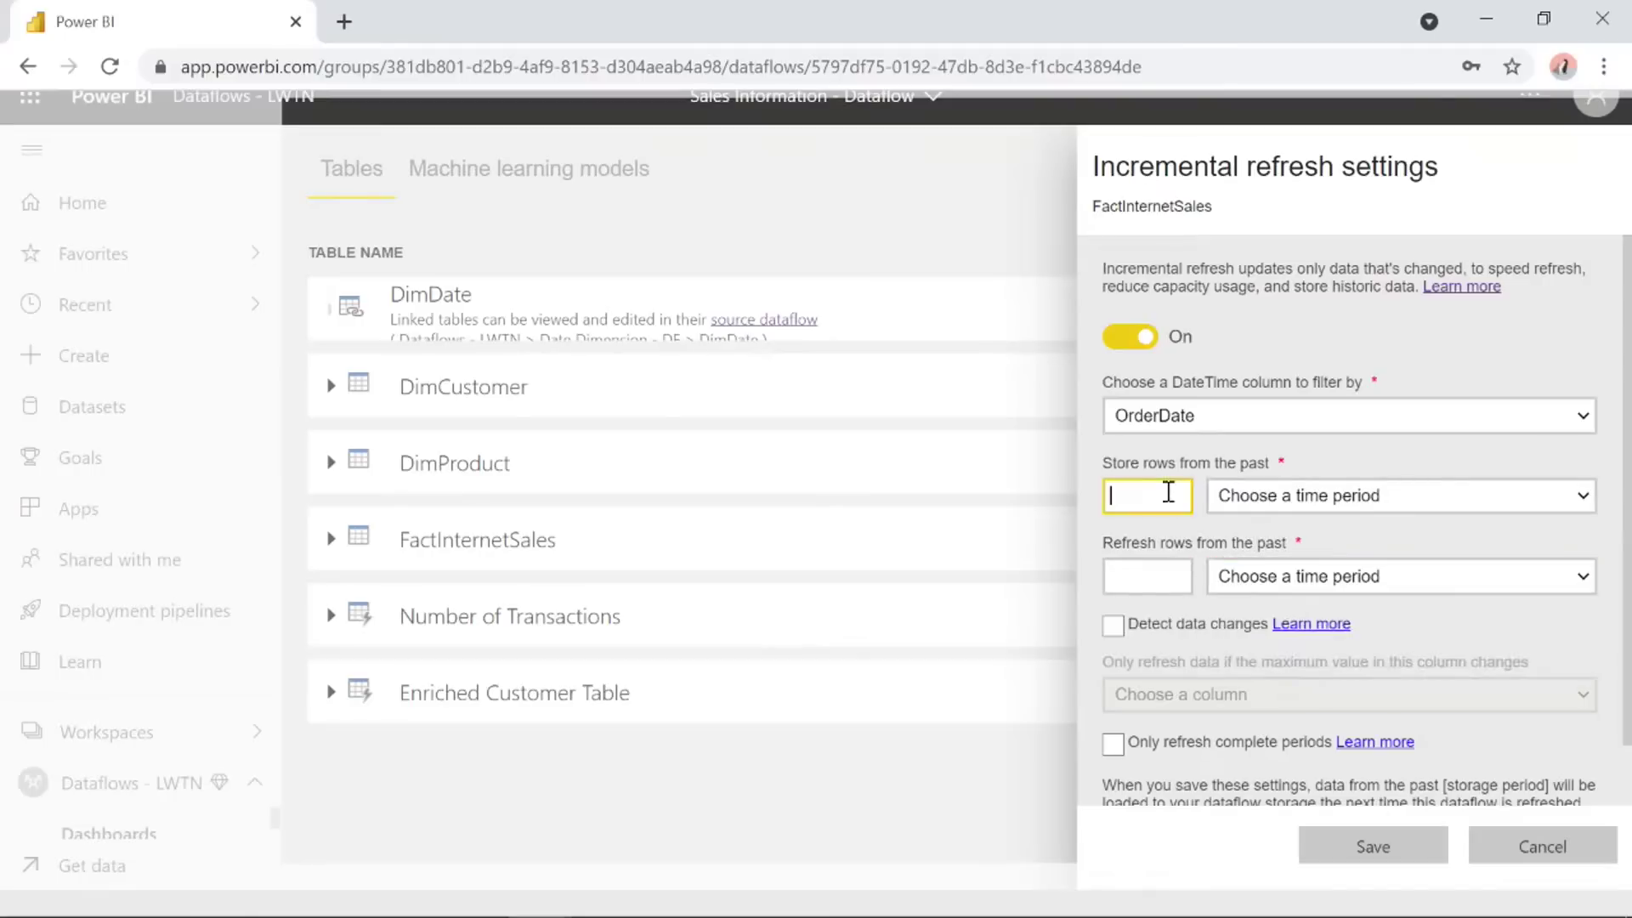
{"action": "left_click", "coordinate": [1333, 500]}
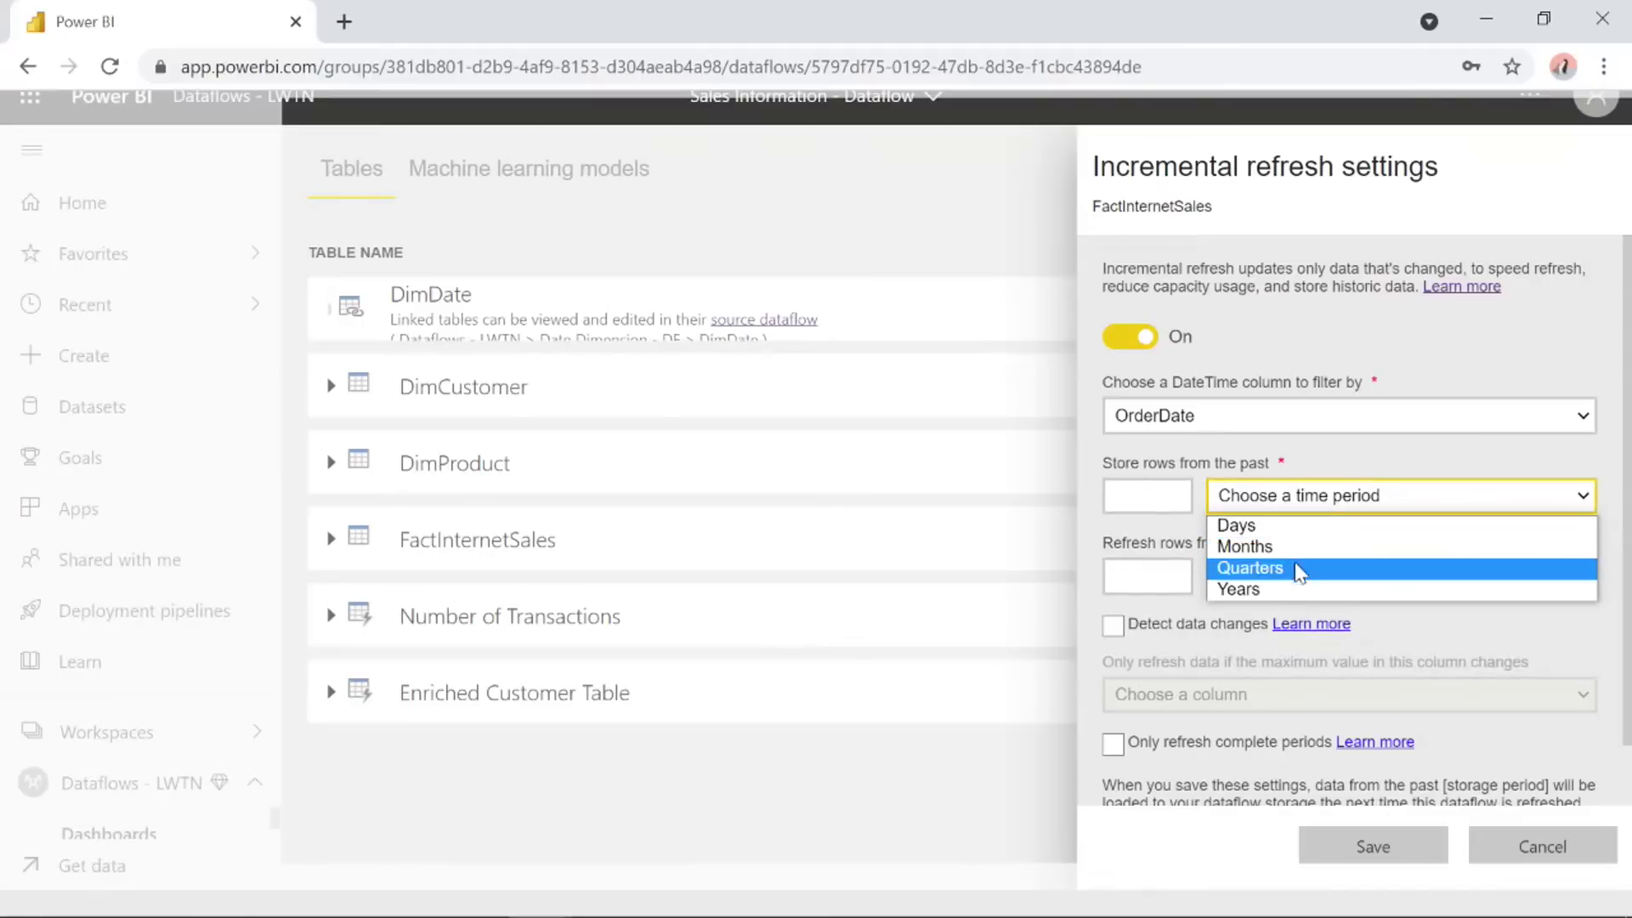
Set the incremental refresh to store rows from the past 1 year and refresh rows from the past 5 months.
{"action": "left_click", "coordinate": [1161, 498]}
{"action": "type", "text": "1"}
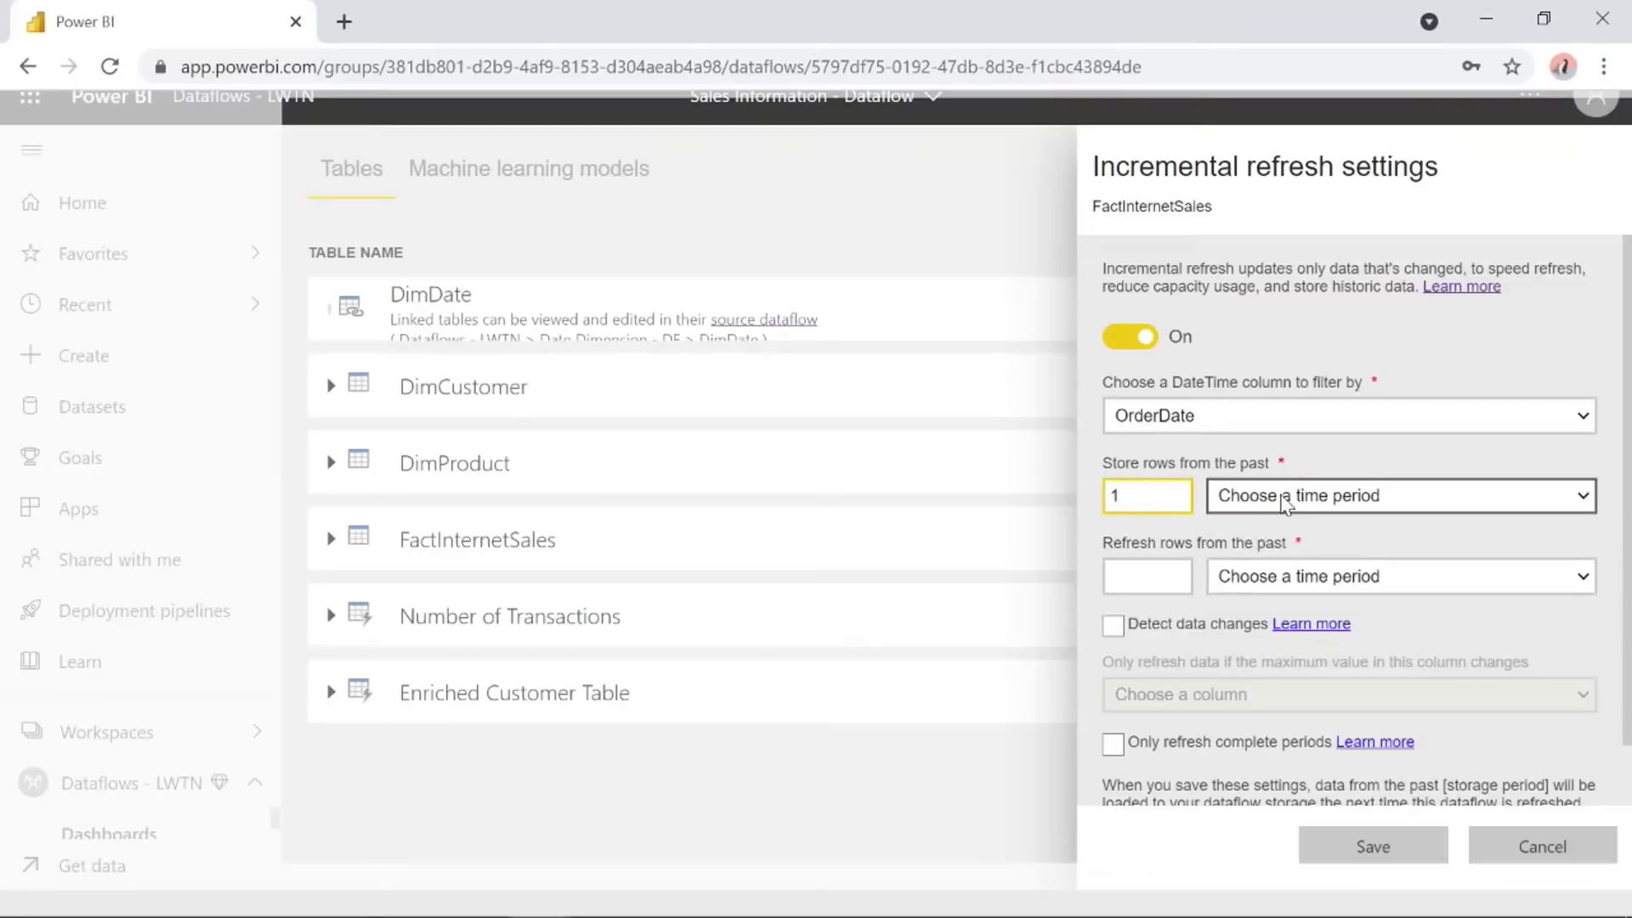
{"action": "left_click", "coordinate": [1267, 500]}
{"action": "left_click", "coordinate": [1271, 589]}
{"action": "left_click", "coordinate": [1172, 577]}
{"action": "type", "text": "5"}
{"action": "left_click", "coordinate": [1330, 587]}
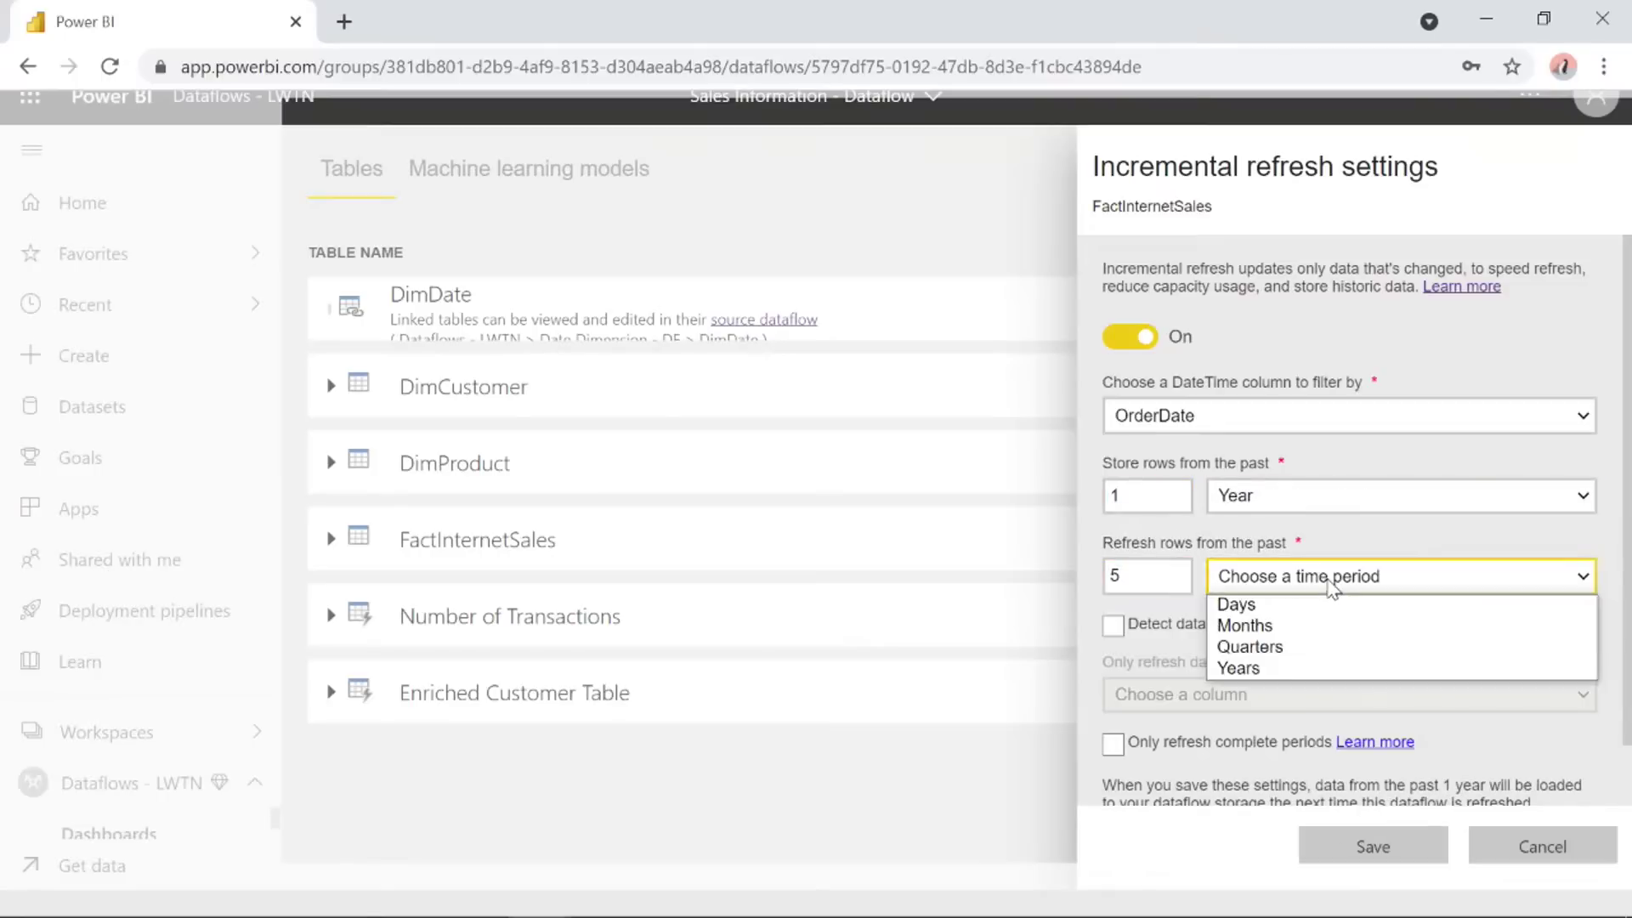
{"action": "left_click", "coordinate": [1282, 629]}
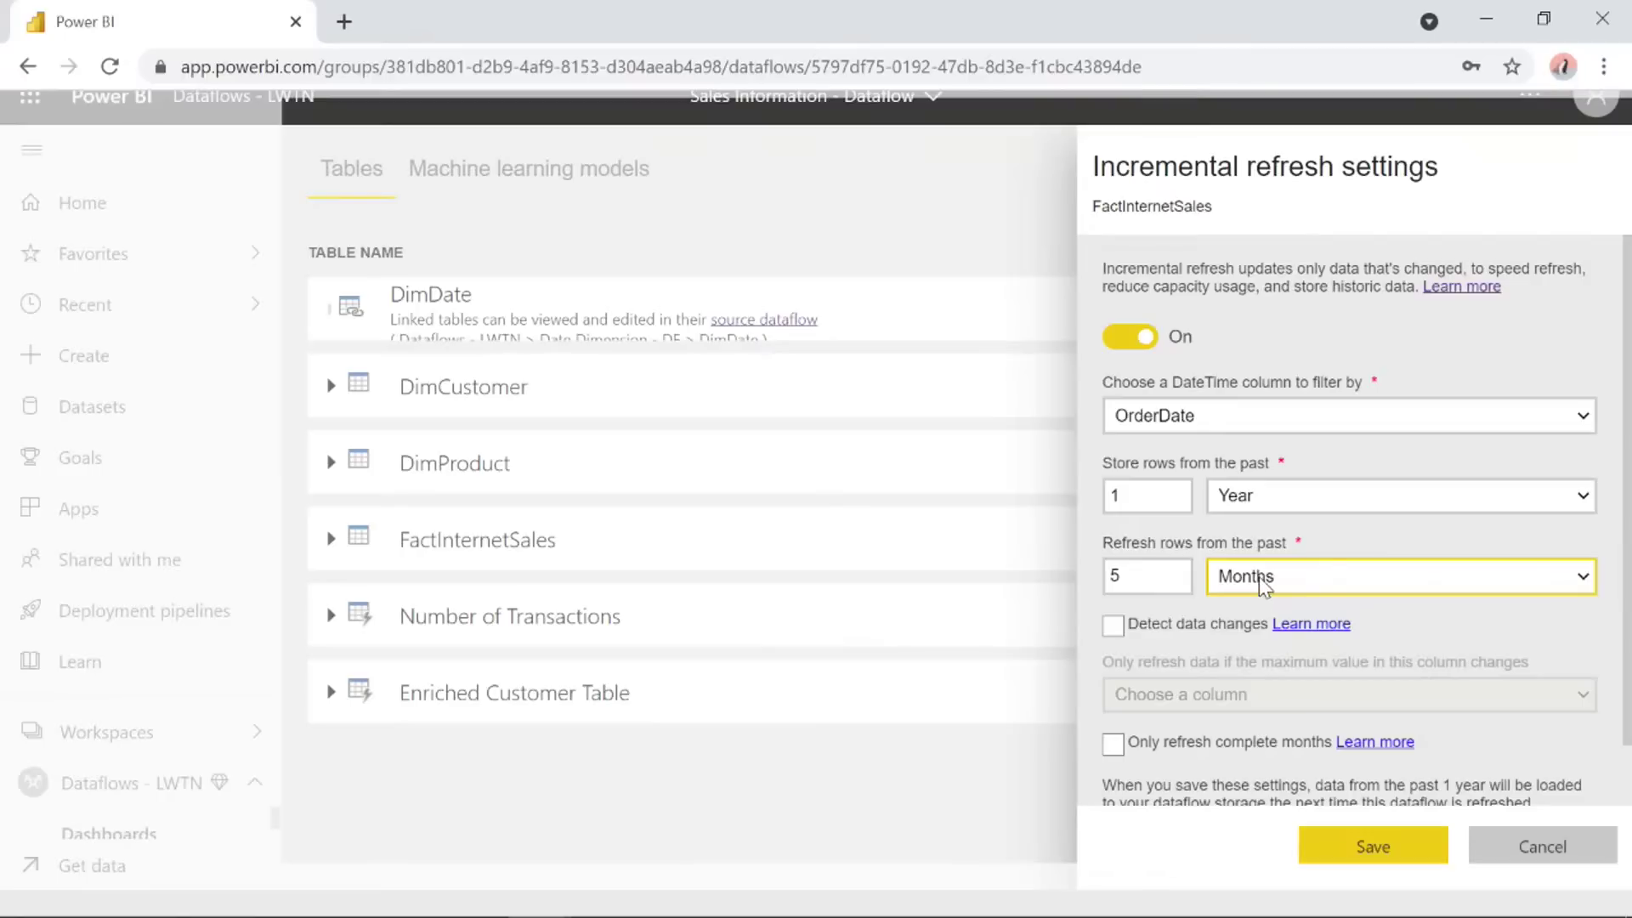
Enable Detect data changes, look over its column choices, and cancel the incremental refresh settings without saving.
{"action": "left_click", "coordinate": [1186, 629]}
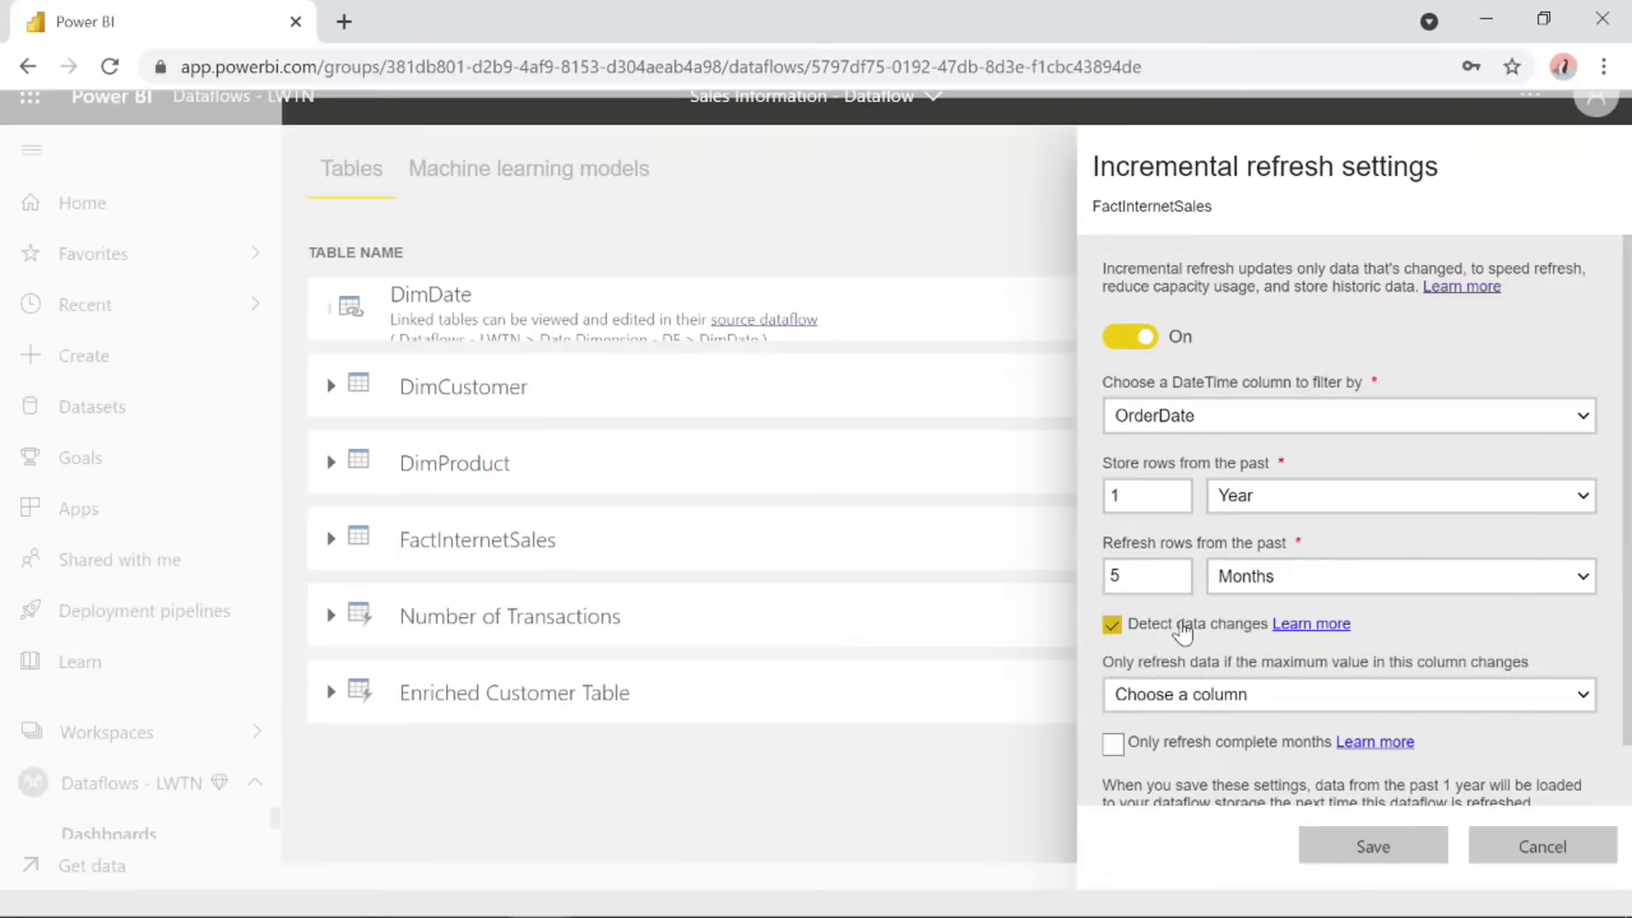
{"action": "left_click", "coordinate": [1207, 695]}
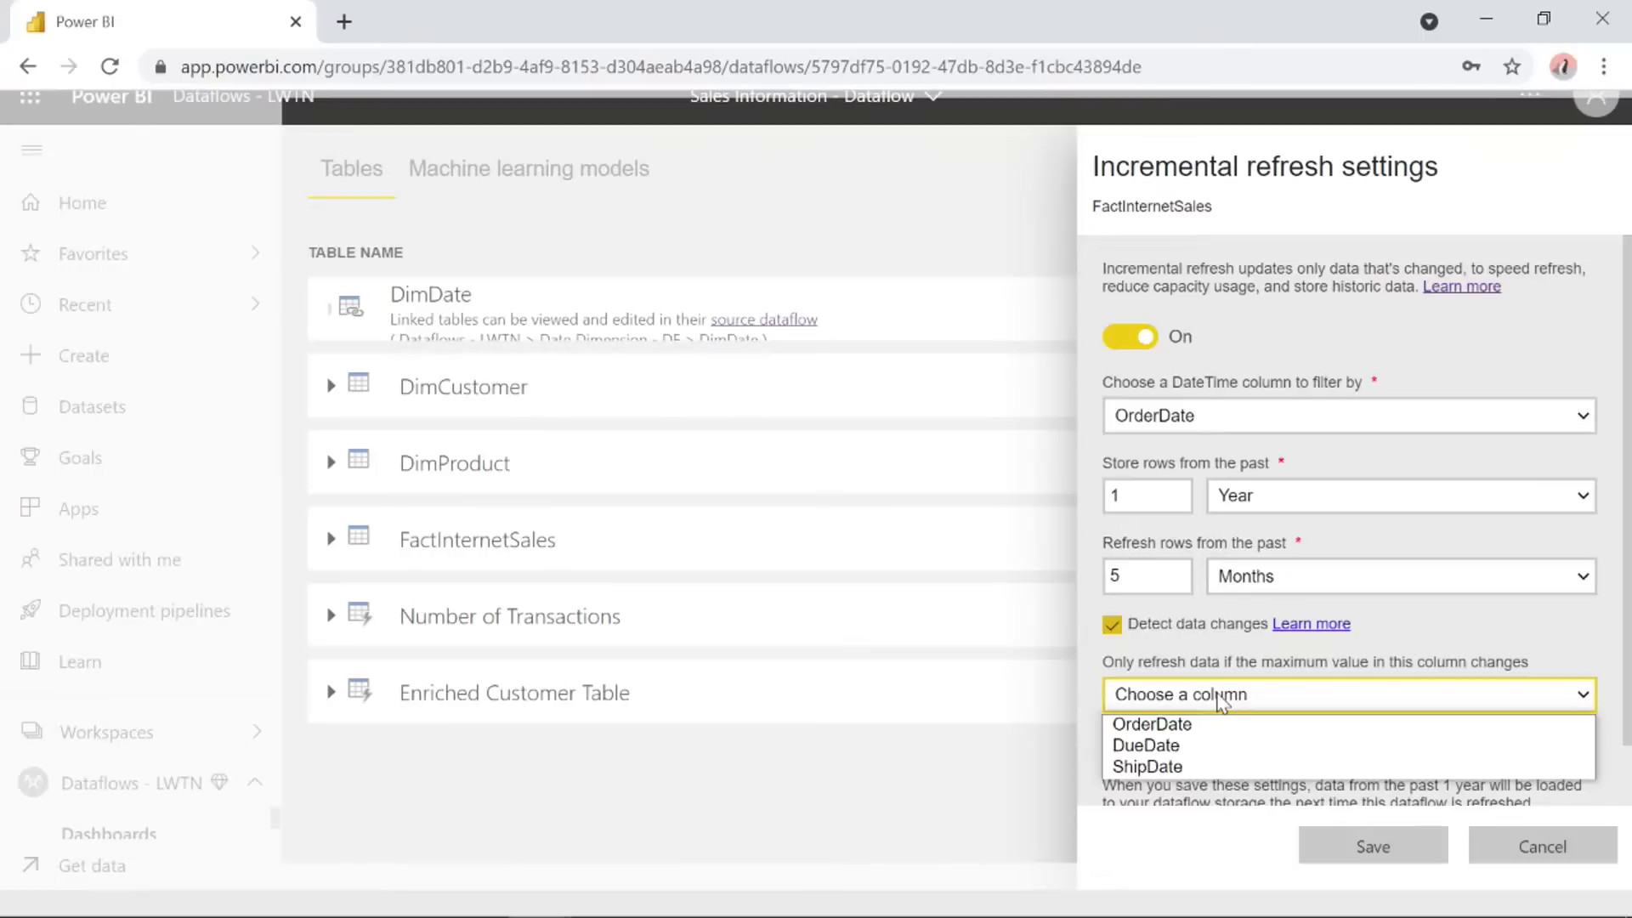
{"action": "left_click", "coordinate": [1246, 665]}
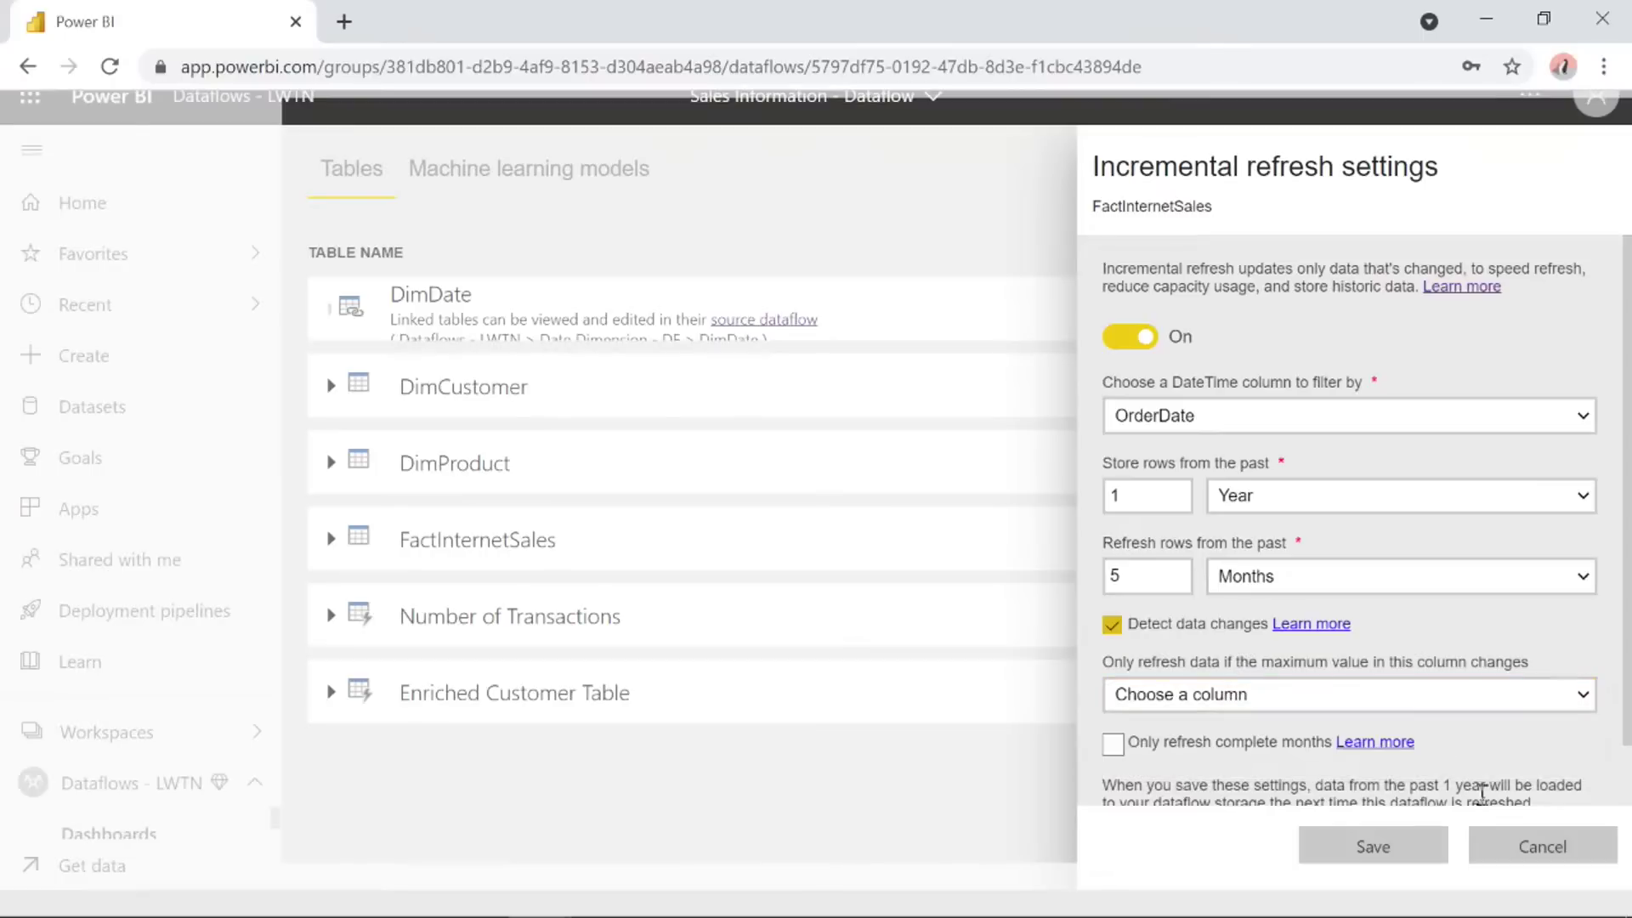
{"action": "scroll", "coordinate": [1476, 783], "scroll_direction": "down", "scroll_amount": 2}
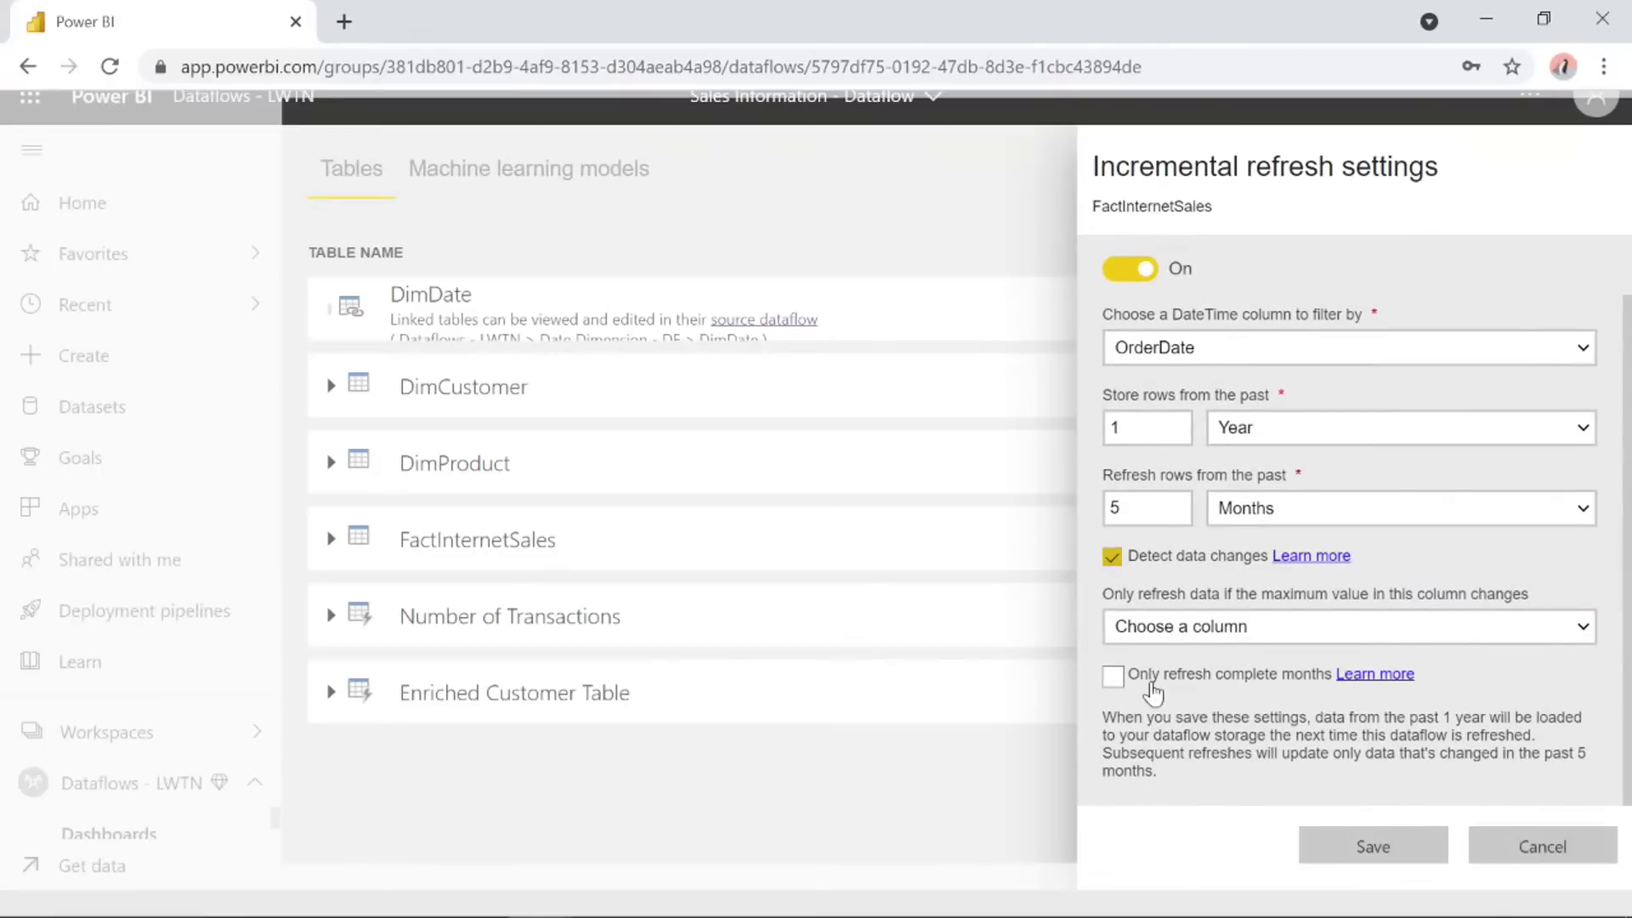
{"action": "left_click", "coordinate": [1513, 854]}
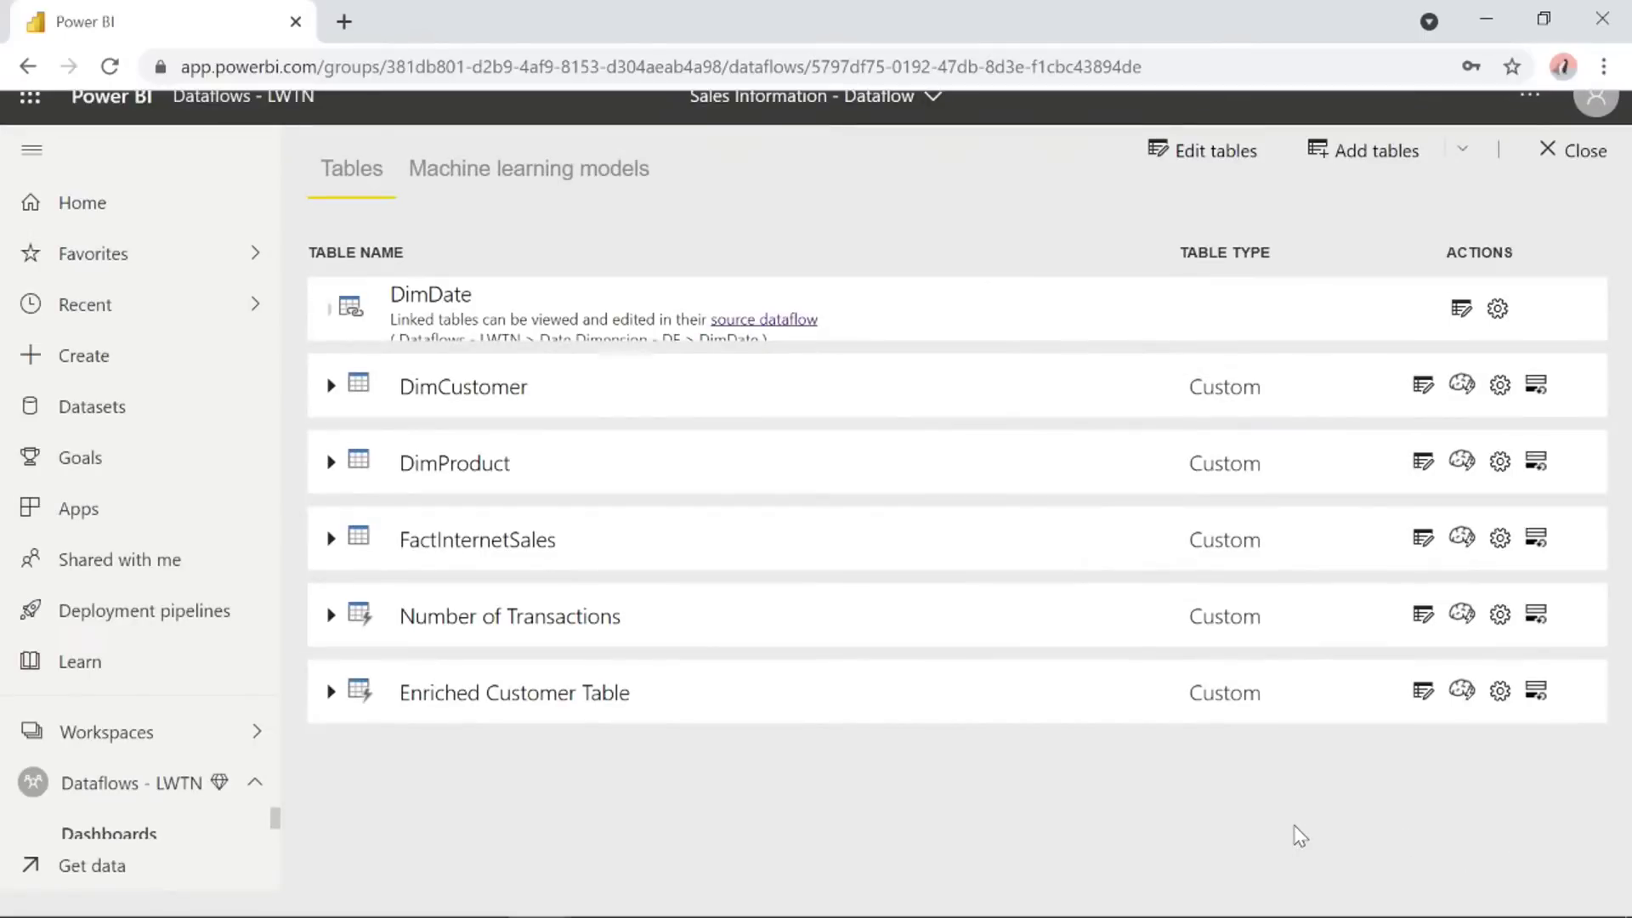
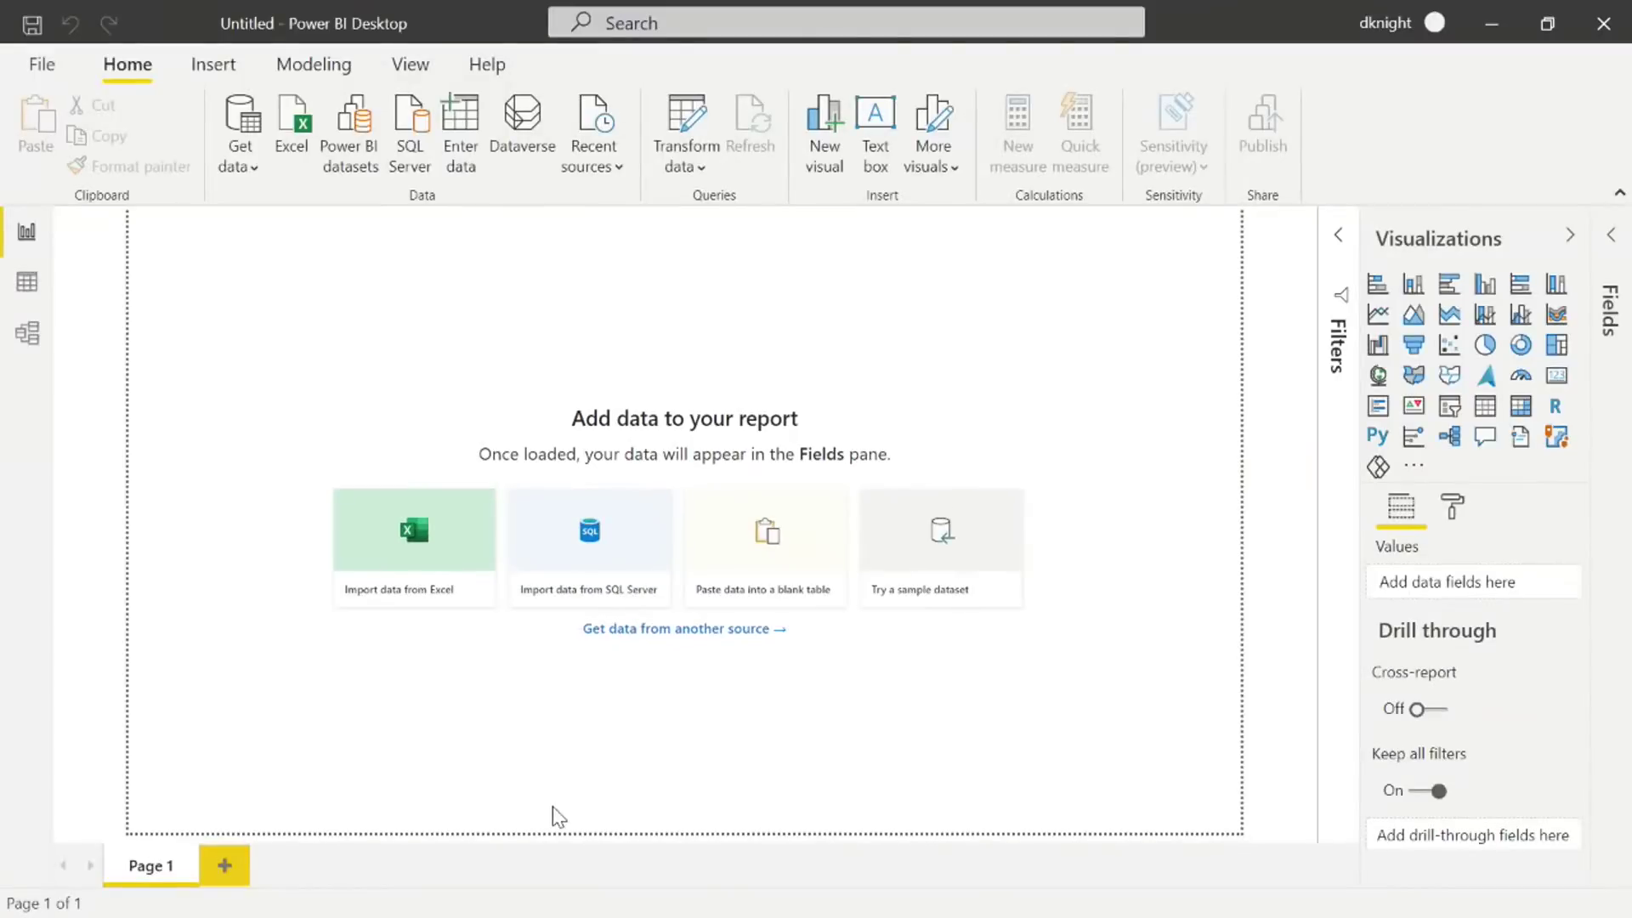
Switch to Power BI Desktop and dismiss its start screen to reach the blank report.
{"action": "key", "text": "alt+Tab"}
{"action": "key", "text": "alt+Tab"}
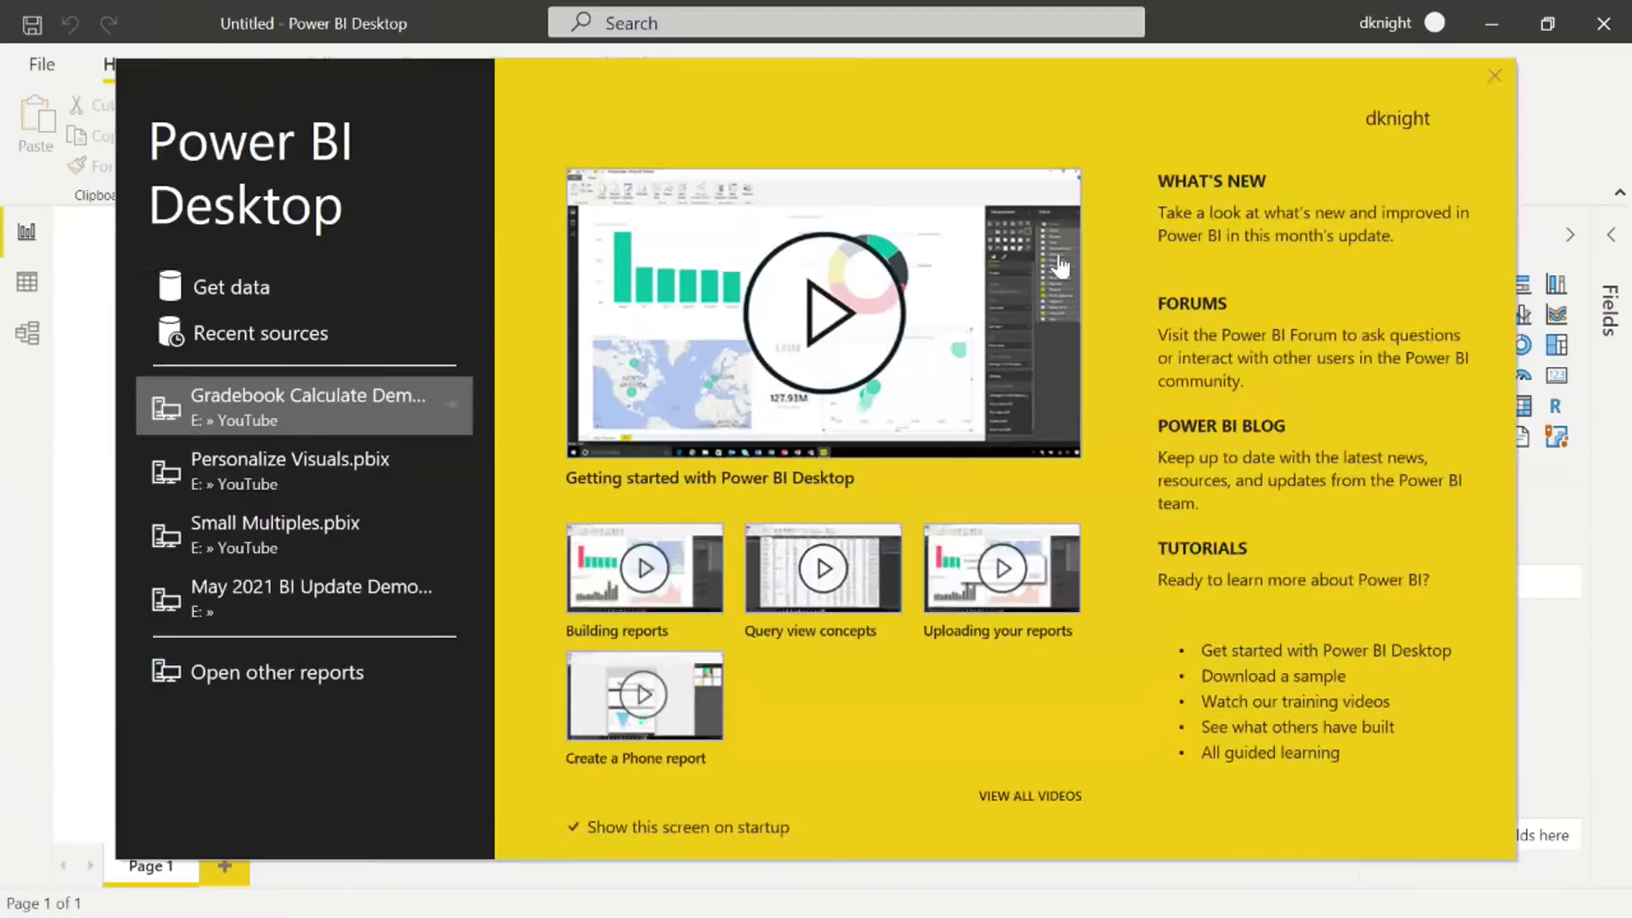
{"action": "left_click", "coordinate": [1495, 77]}
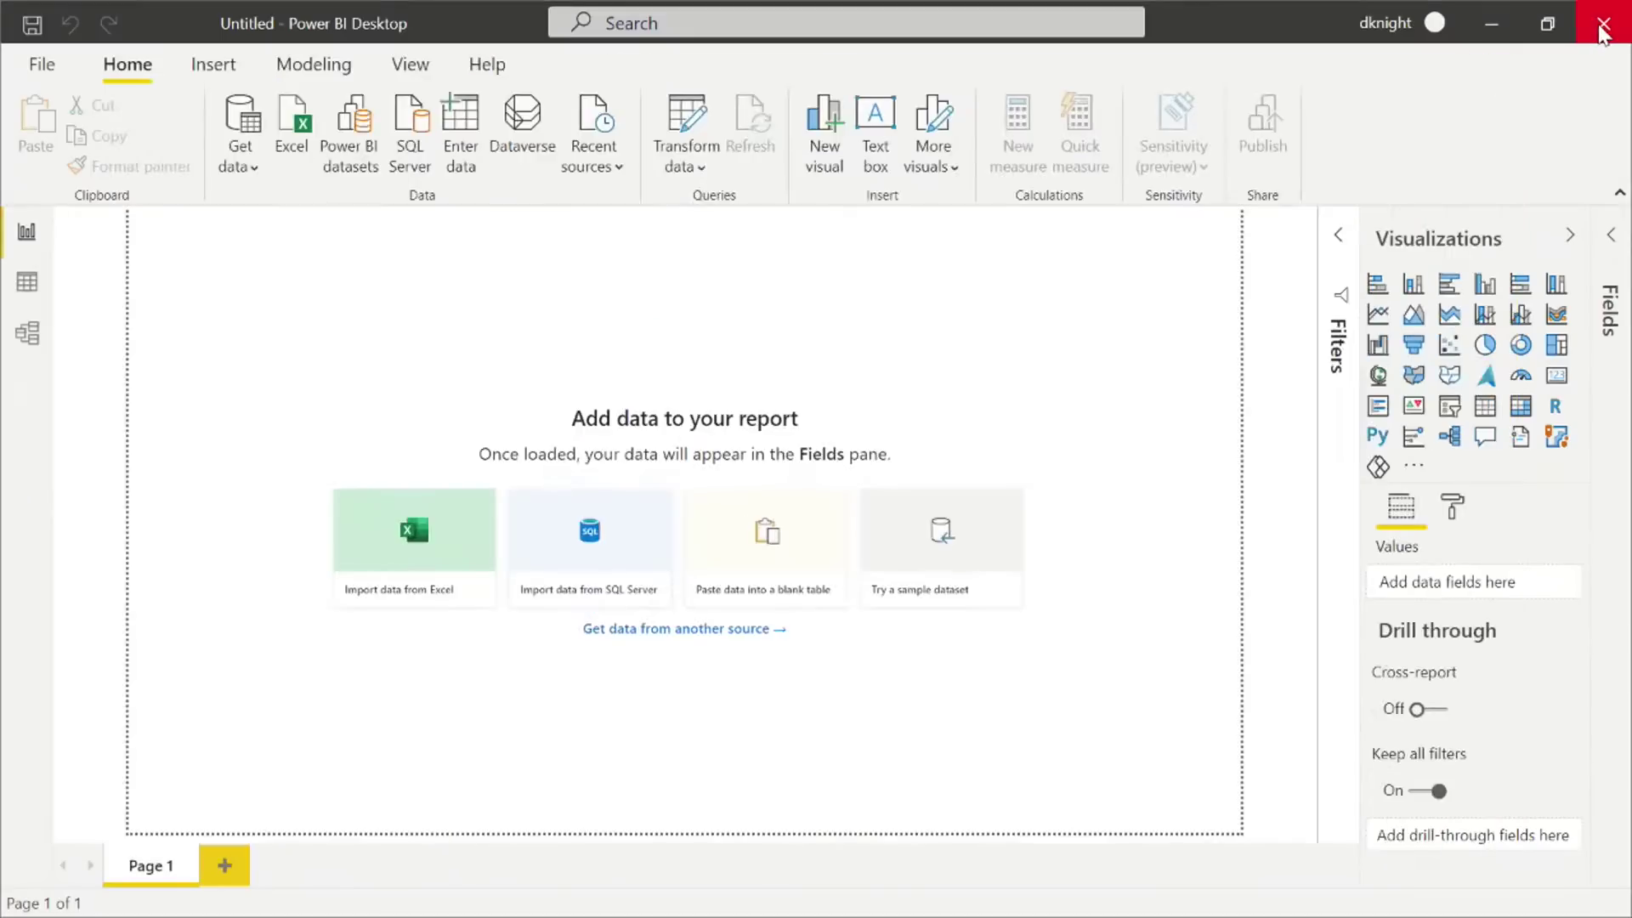
{"action": "key", "text": "alt+Tab"}
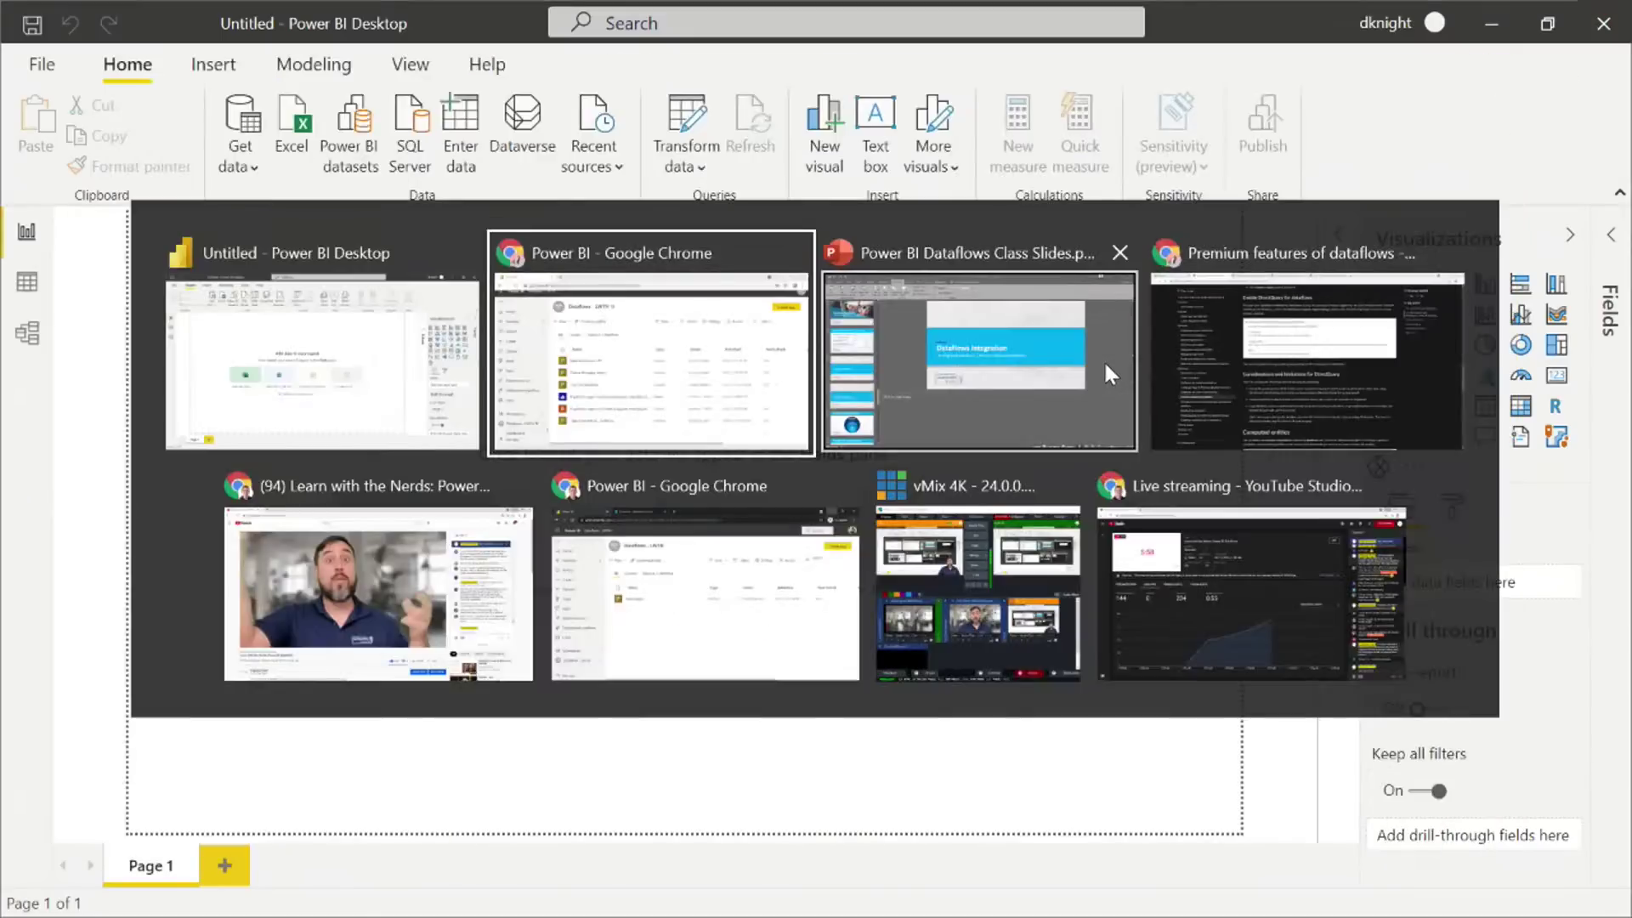
{"action": "key", "text": "alt+Tab"}
{"action": "key", "text": "alt+Tab"}
{"action": "key", "text": "alt+Tab"}
{"action": "key", "text": "alt+Tab"}
{"action": "key", "text": "alt+Tab"}
{"action": "key", "text": "alt+Tab"}
{"action": "key", "text": "alt+Tab"}
{"action": "key", "text": "alt+Tab"}
{"action": "key", "text": "alt+Tab"}
{"action": "key", "text": "alt+Tab"}
{"action": "key", "text": "alt+Tab"}
{"action": "key", "text": "alt+Tab"}
{"action": "key", "text": "alt+Tab"}
{"action": "key", "text": "alt+Tab"}
{"action": "key", "text": "alt+Tab"}
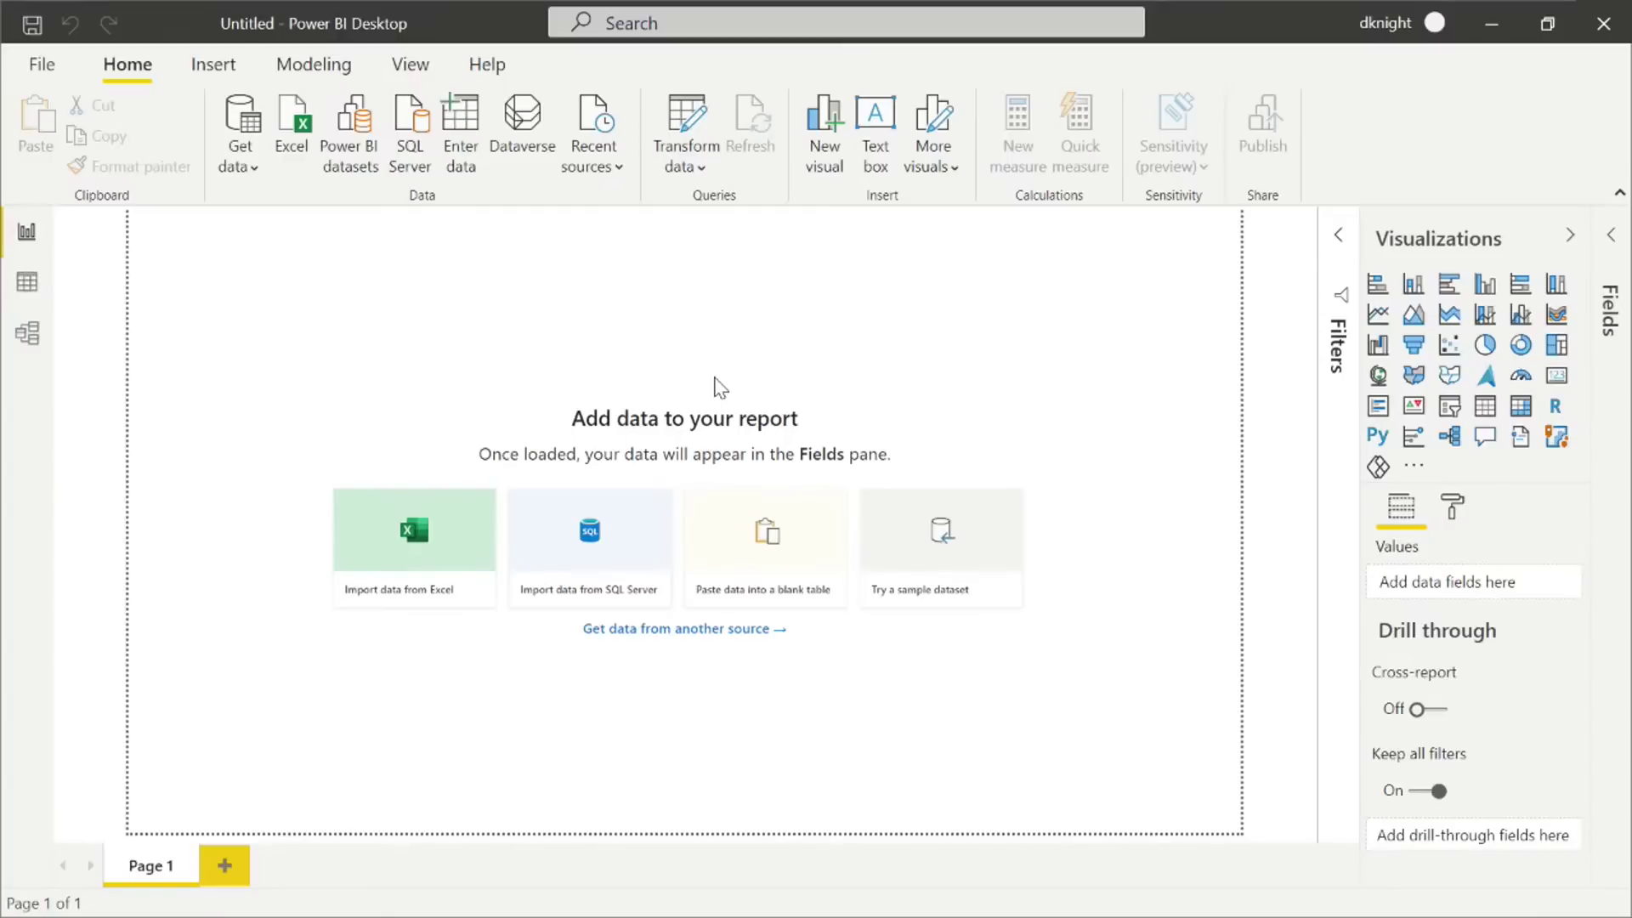
{"action": "left_click_drag", "start_coordinate": [1386, 49], "coordinate": [1308, 226]}
Examine the global permissions in the data source settings for saved connections, and close the settings.
{"action": "left_click", "coordinate": [49, 73]}
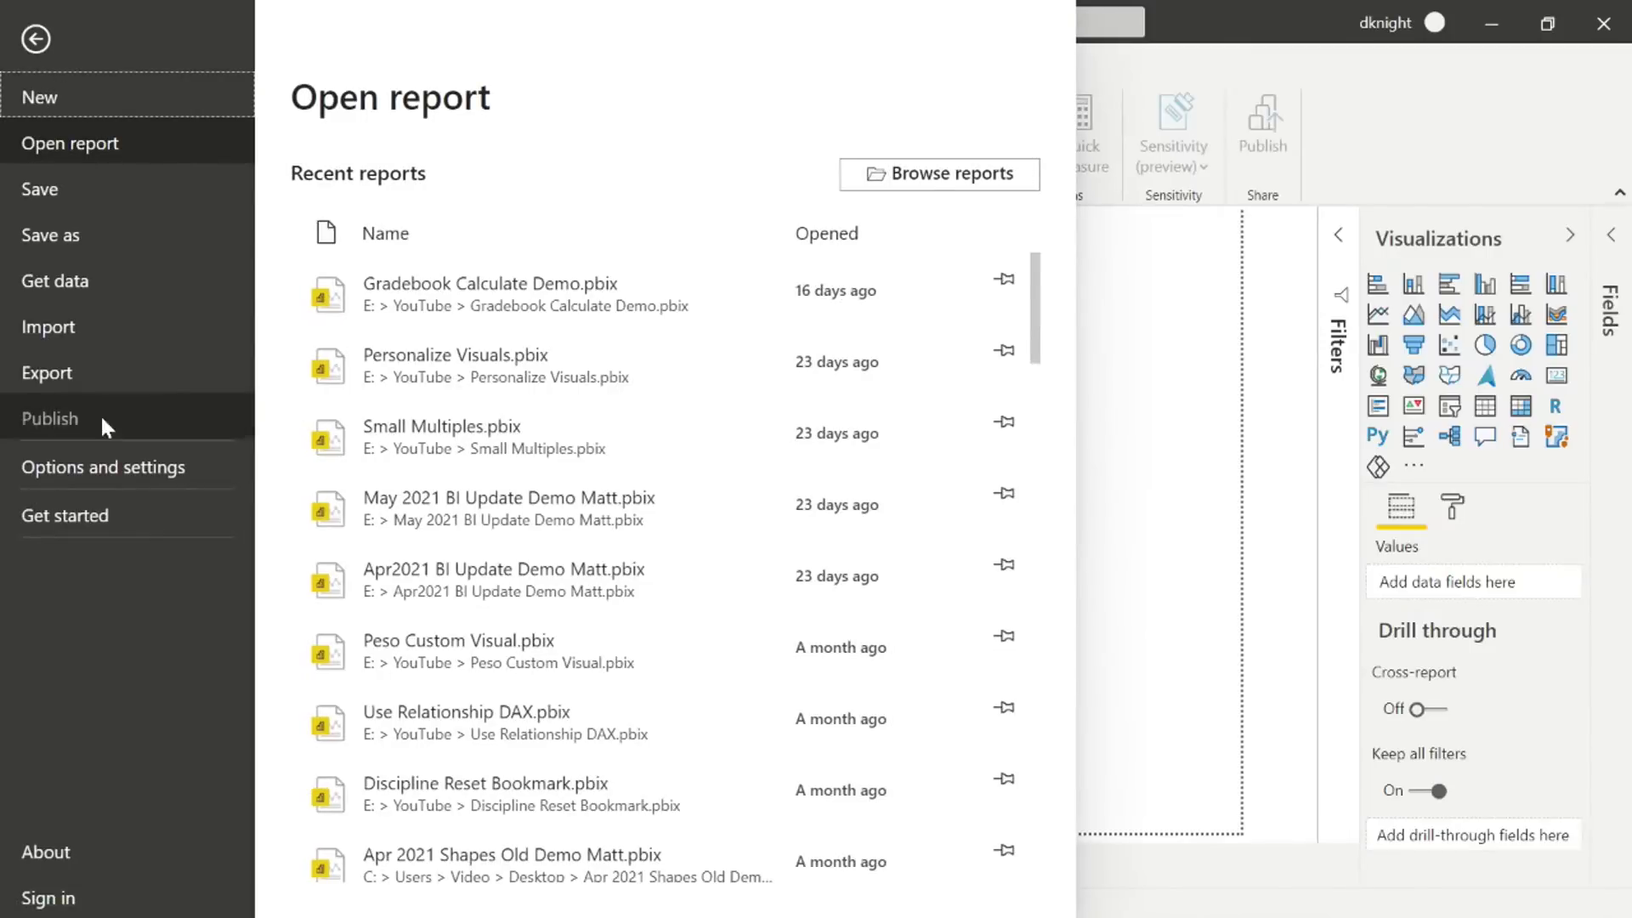
{"action": "left_click", "coordinate": [106, 468]}
{"action": "left_click", "coordinate": [400, 260]}
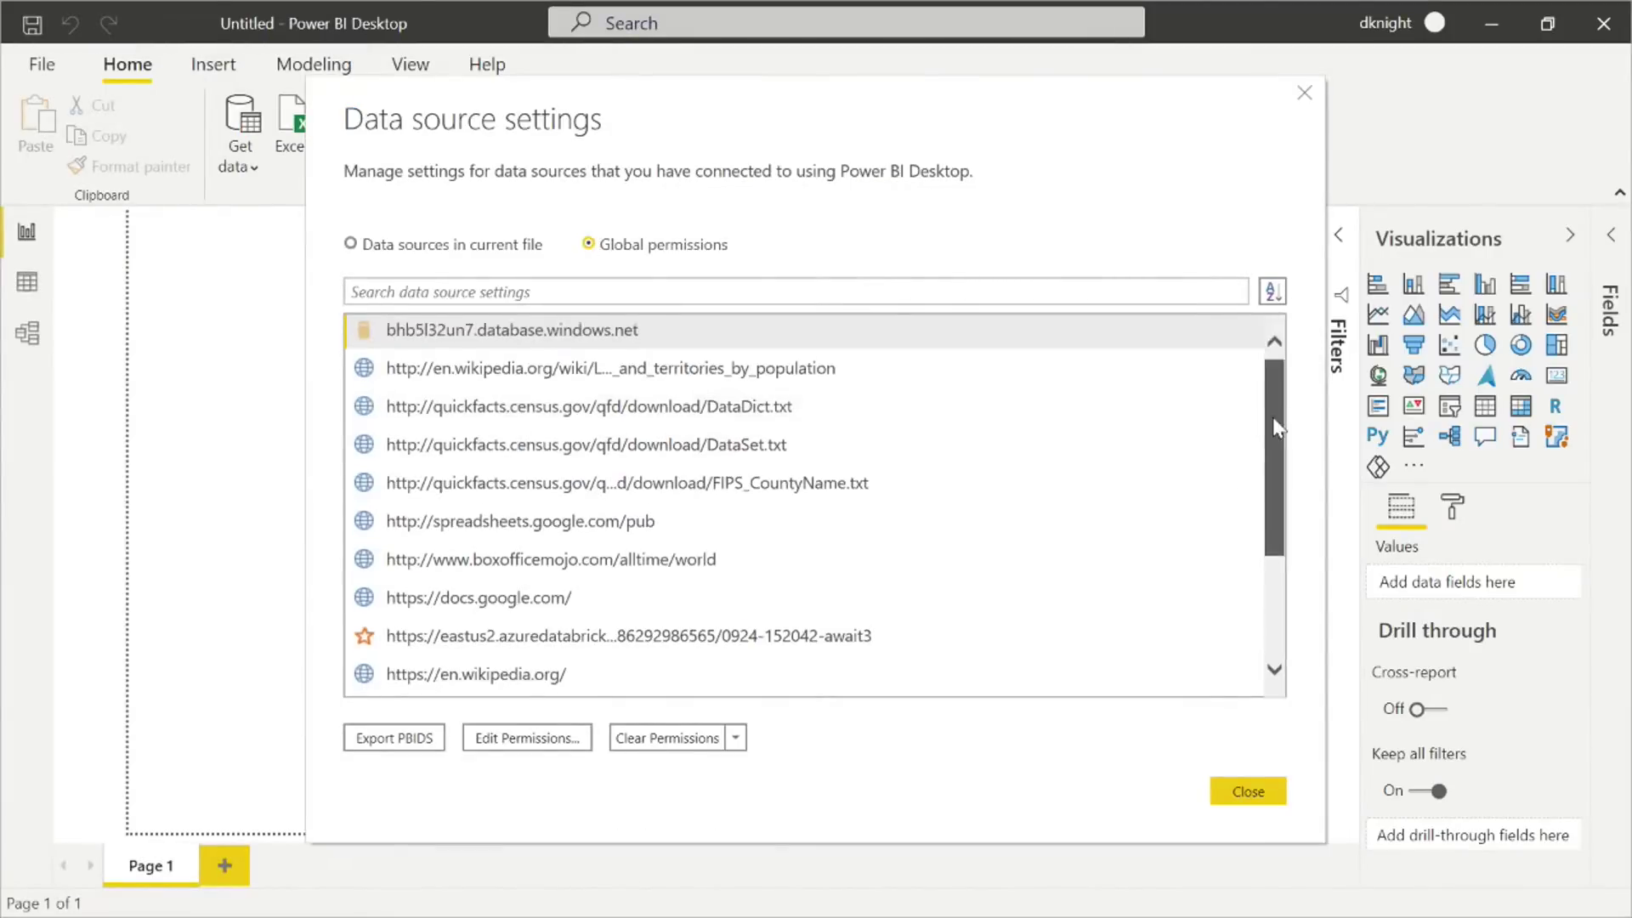
{"action": "left_click_drag", "start_coordinate": [1273, 417], "coordinate": [1275, 583]}
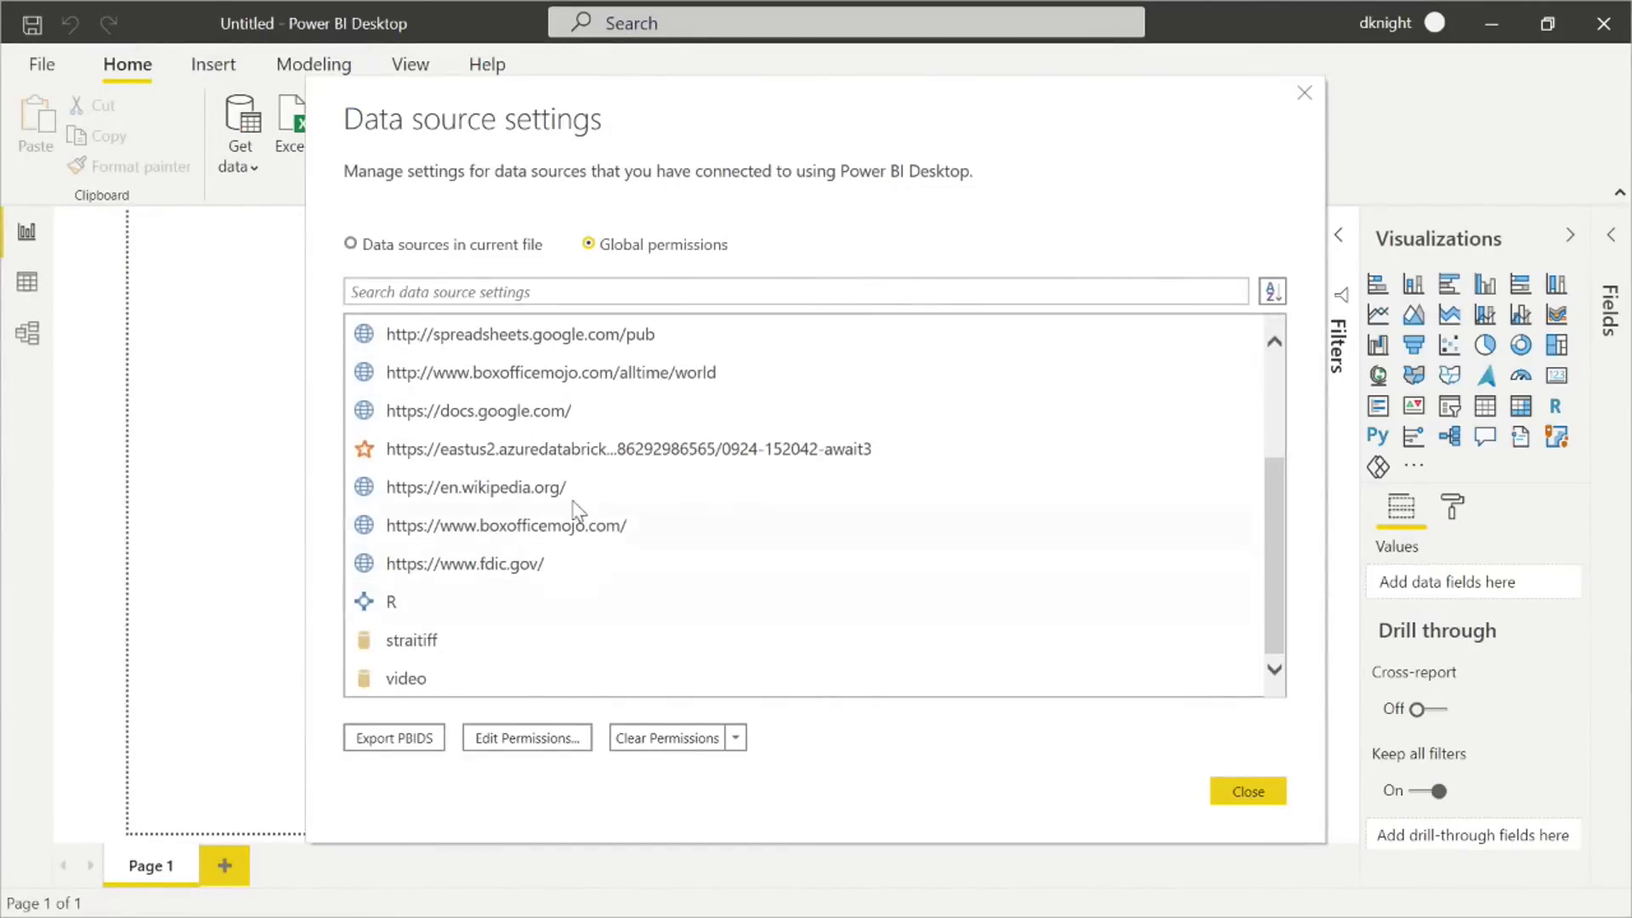
{"action": "left_click", "coordinate": [1261, 791]}
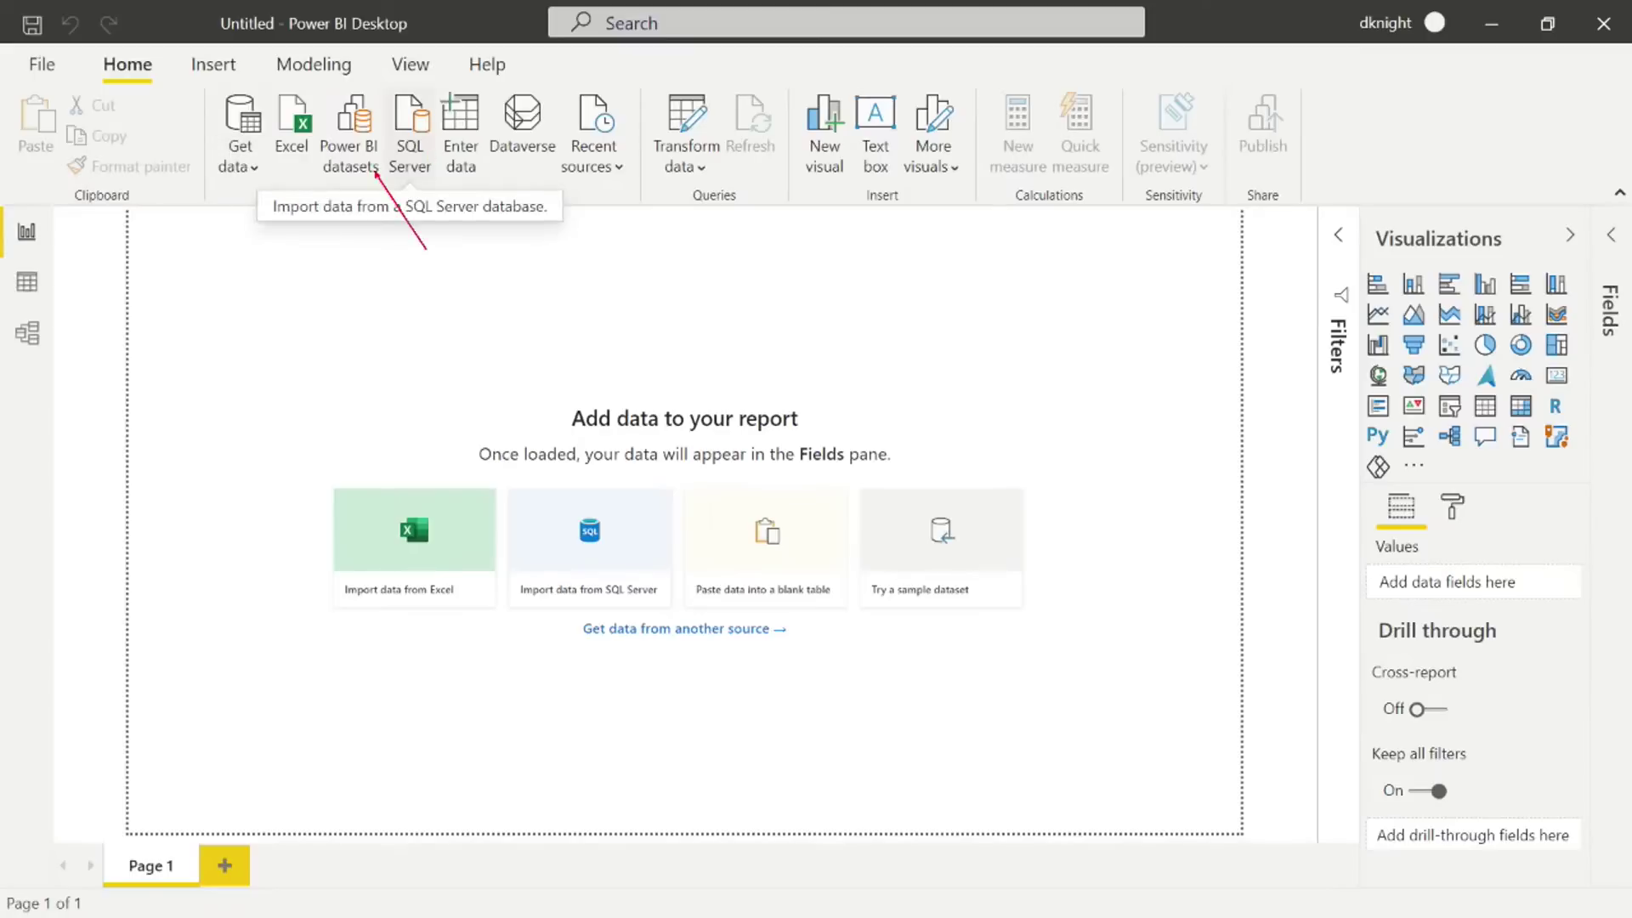
{"action": "left_click", "coordinate": [410, 162]}
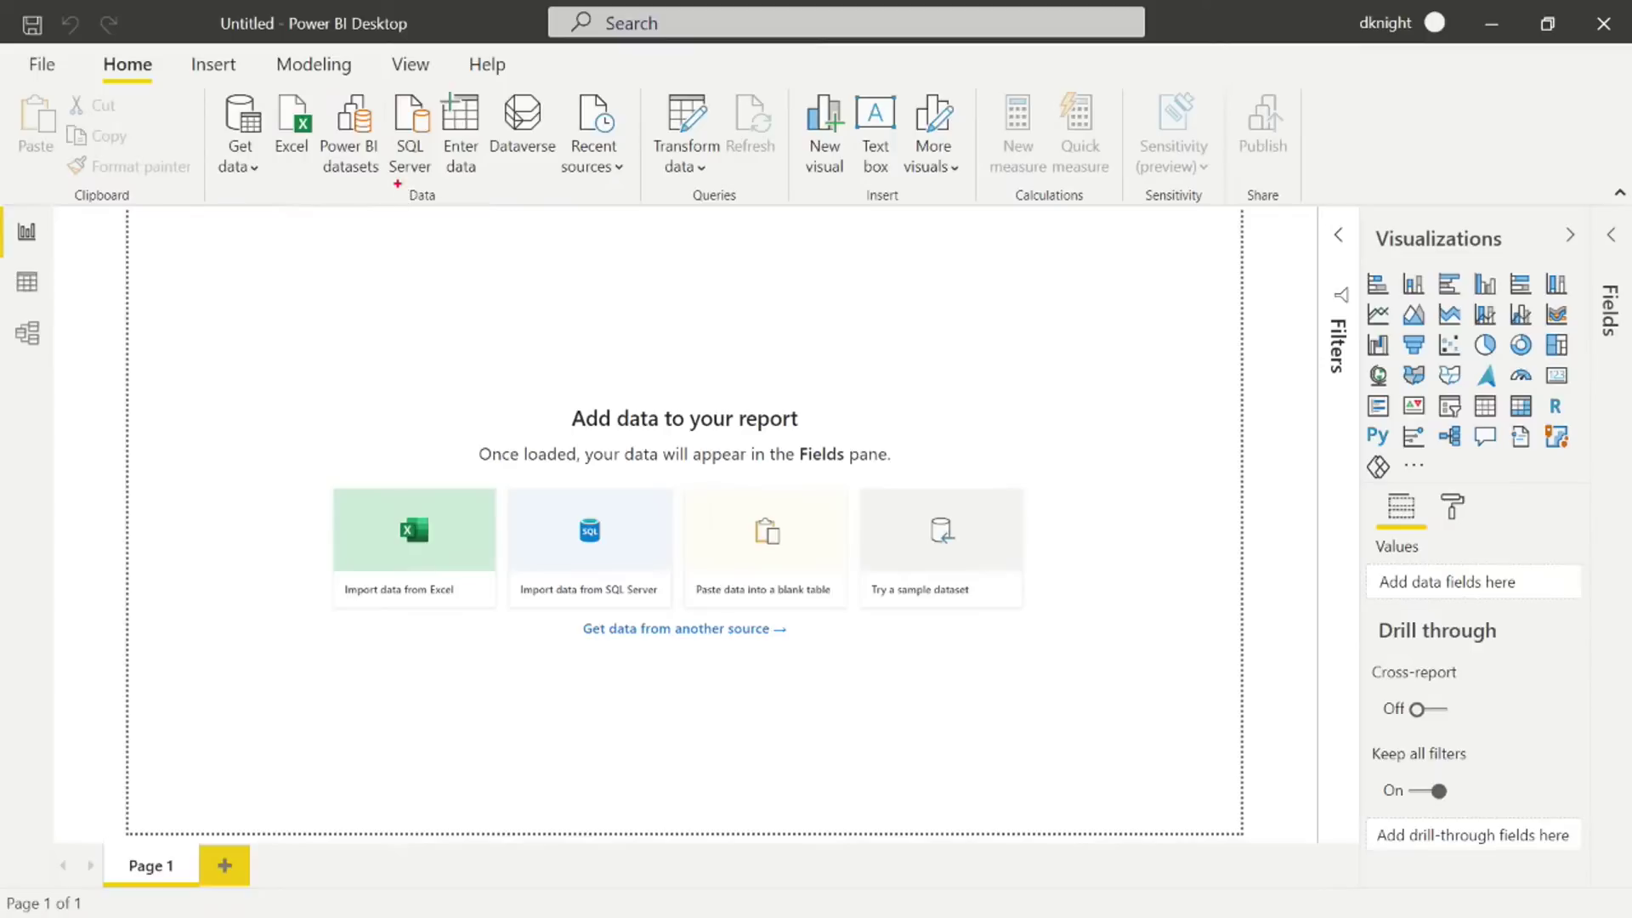
{"action": "left_click_drag", "start_coordinate": [387, 176], "coordinate": [484, 342]}
Get data from Power BI dataflows and start the organizational account sign-in.
{"action": "left_click", "coordinate": [235, 176]}
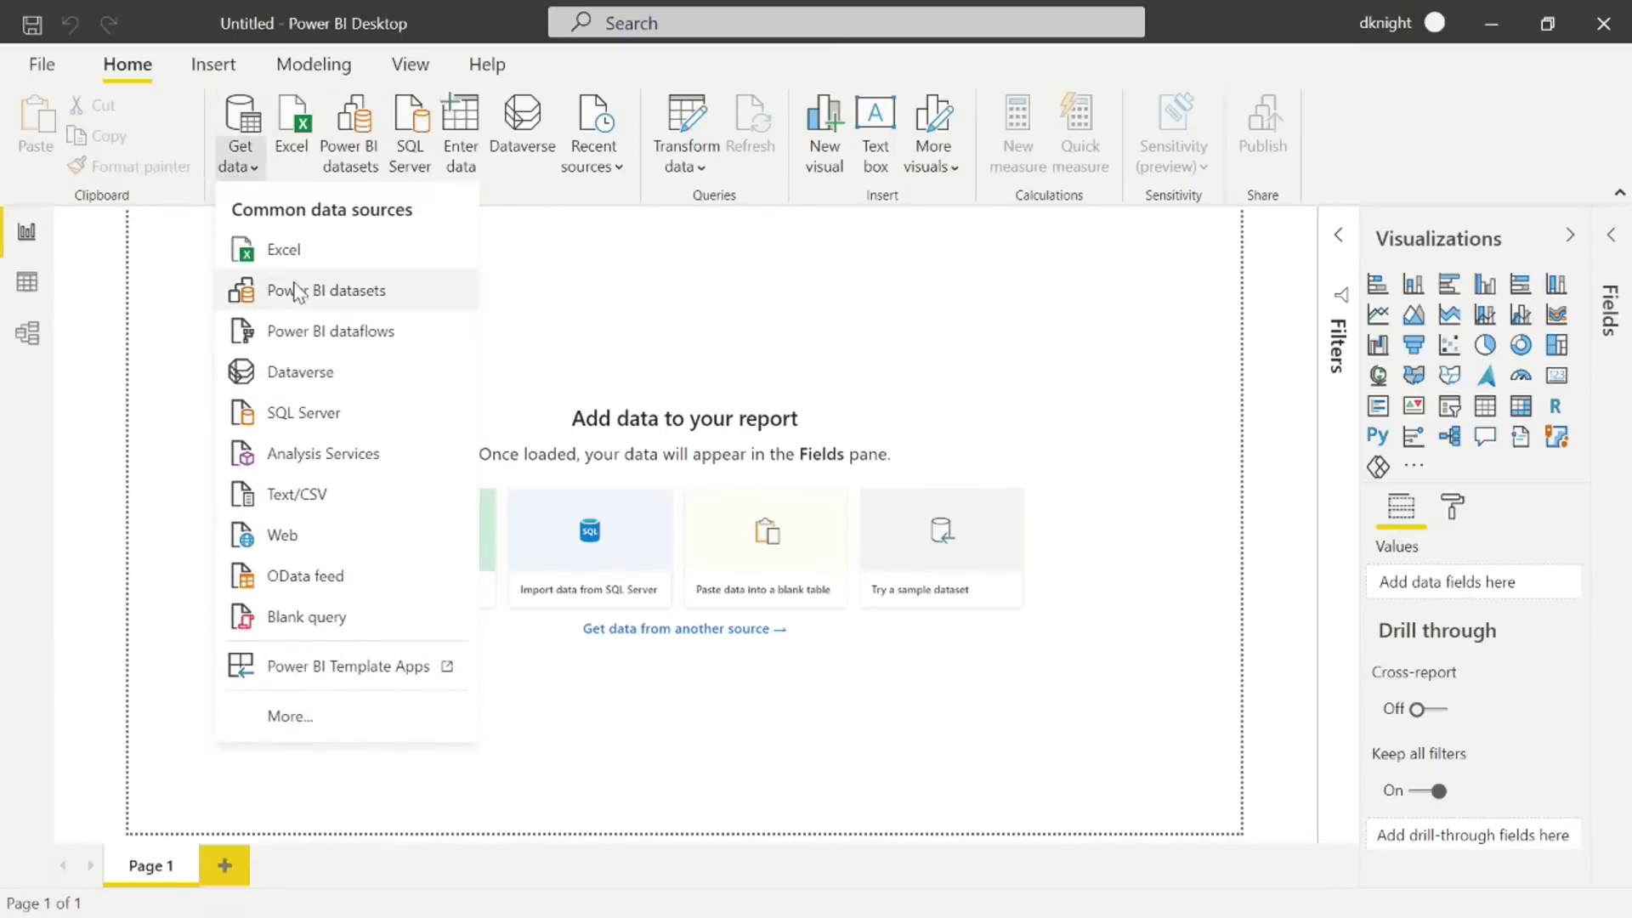
{"action": "left_click", "coordinate": [327, 333]}
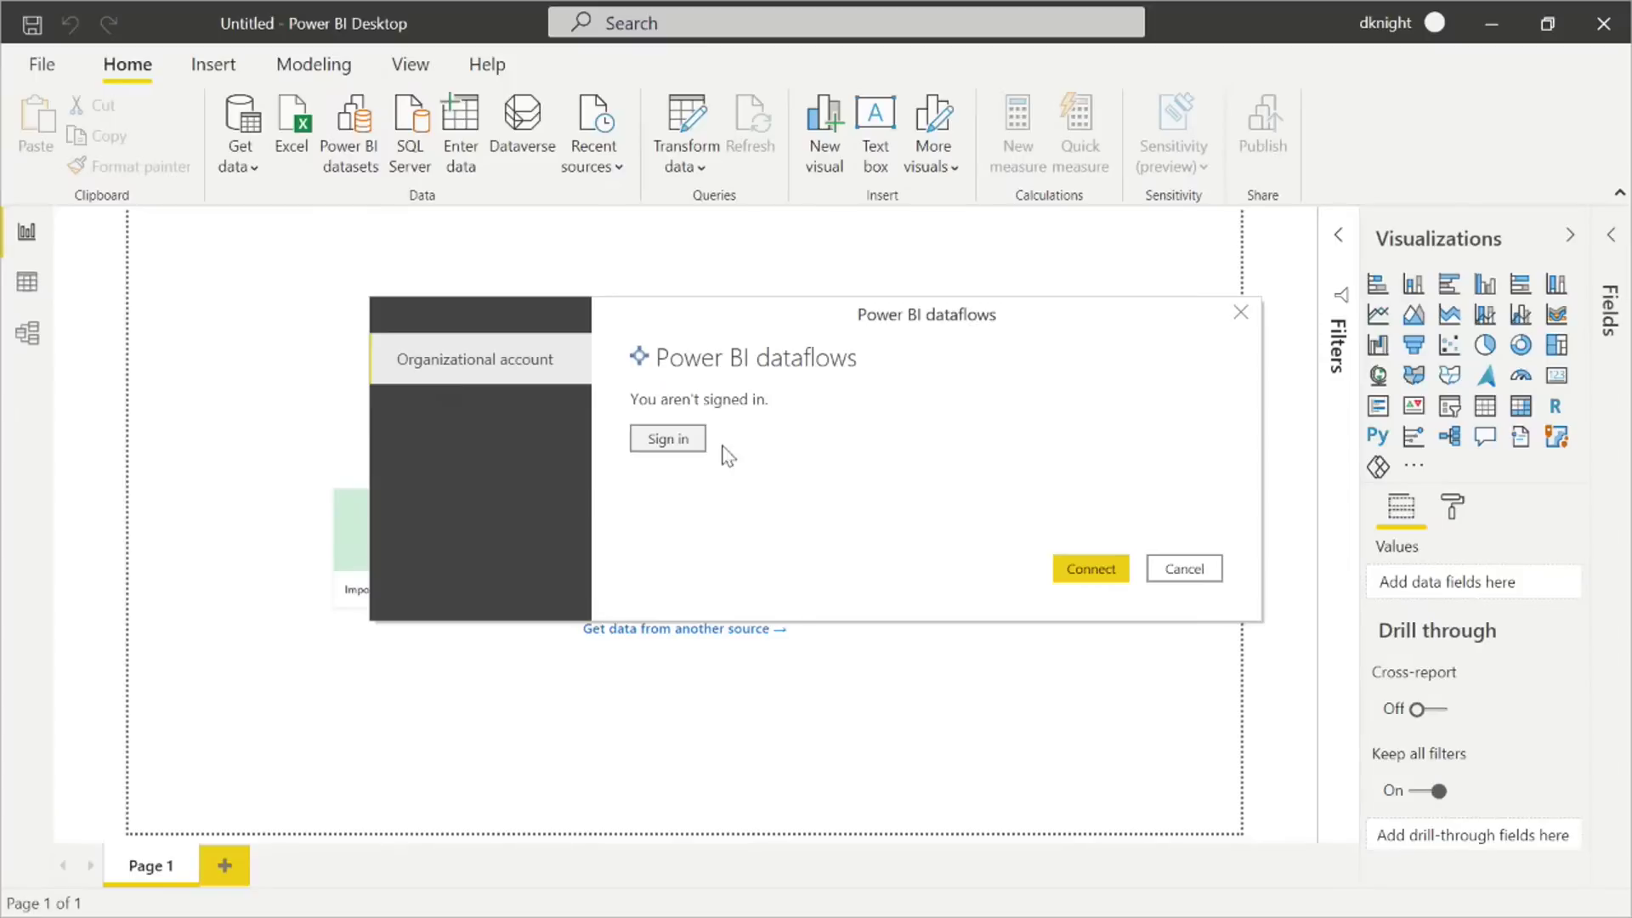
{"action": "left_click", "coordinate": [695, 446]}
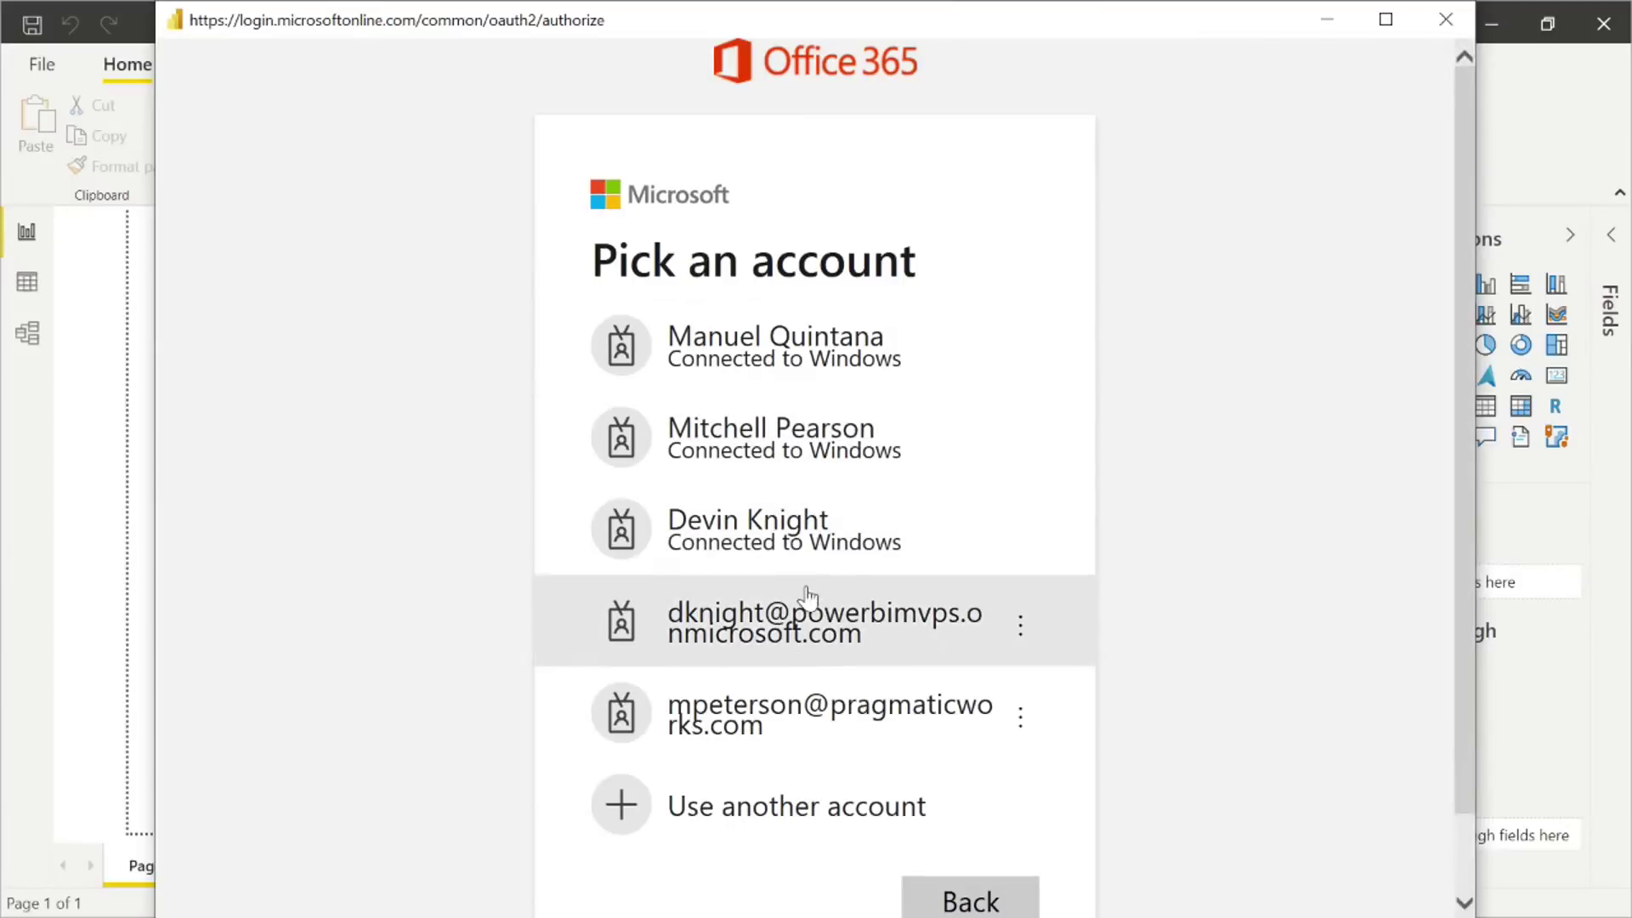
Pick the organizational account, retype the account password in full to sign in, and connect to Power BI dataflows.
{"action": "left_click", "coordinate": [810, 619]}
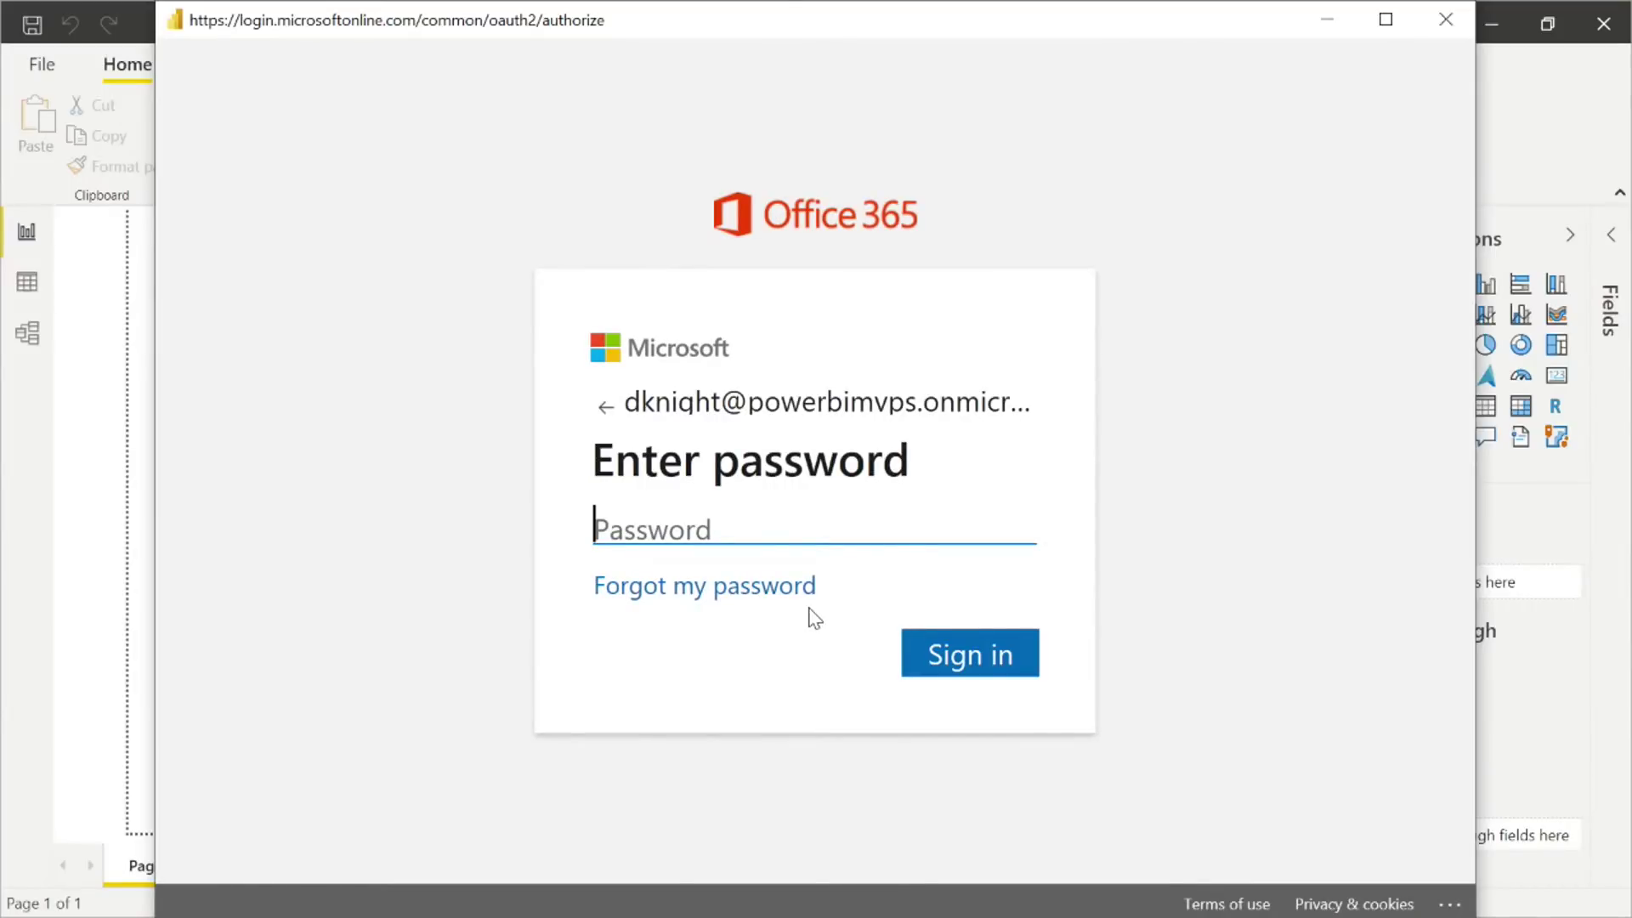
{"action": "type", "text": "•••••••••"}
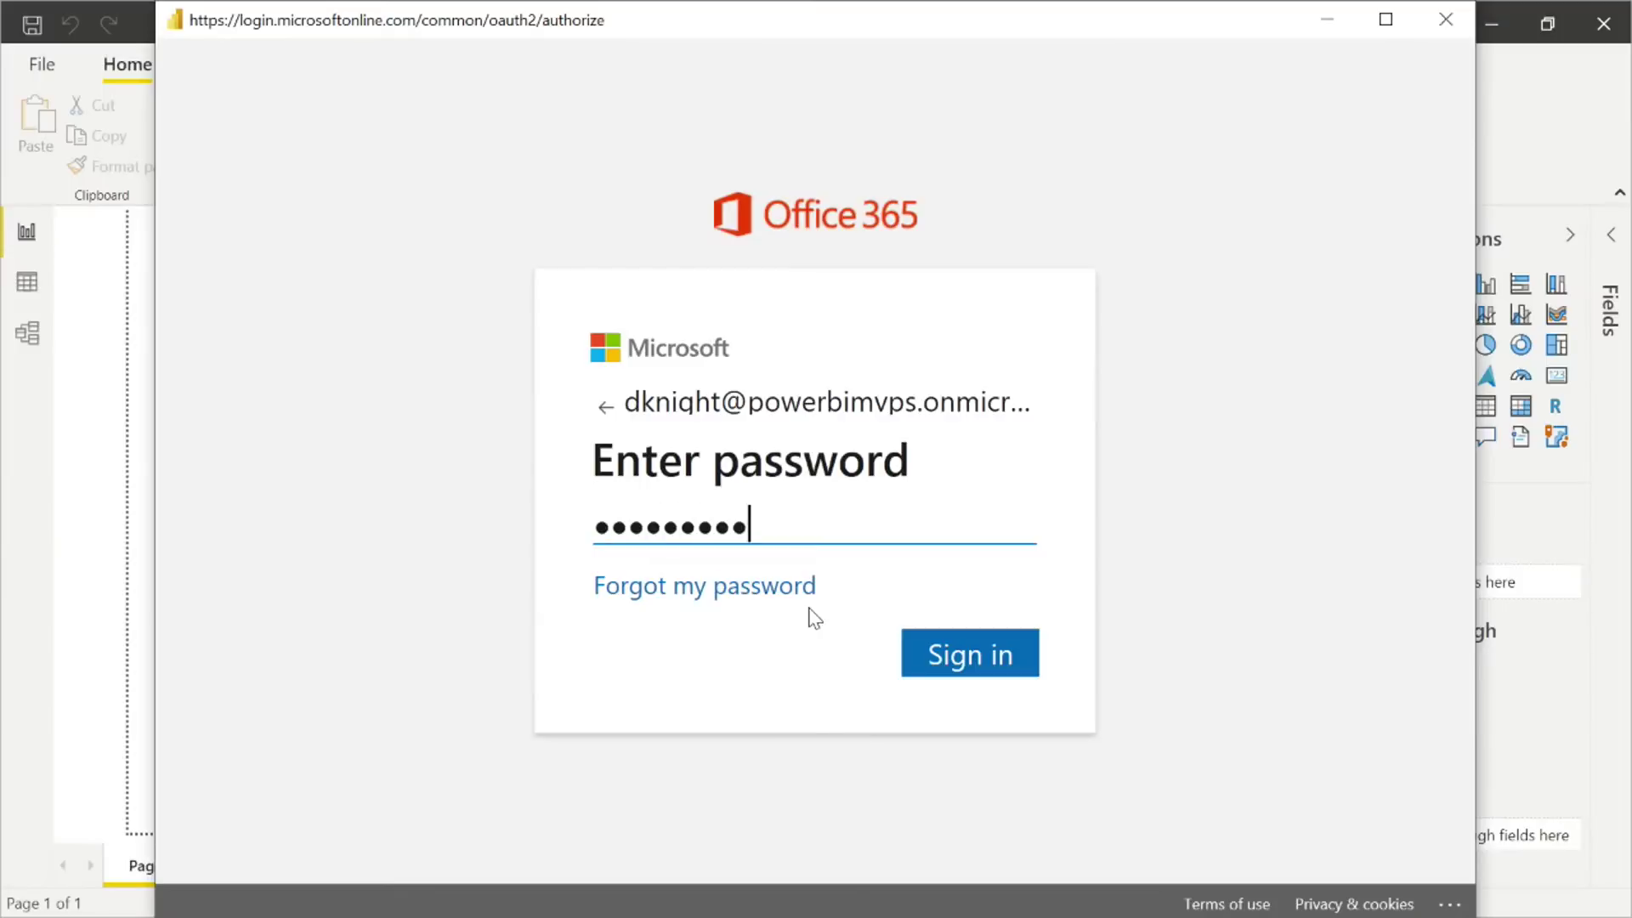
{"action": "key", "text": "BackSpace"}
{"action": "key", "text": "BackSpace"}
{"action": "key", "text": "BackSpace"}
{"action": "key", "text": "BackSpace"}
{"action": "key", "text": "BackSpace"}
{"action": "key", "text": "BackSpace"}
{"action": "key", "text": "BackSpace"}
{"action": "key", "text": "BackSpace"}
{"action": "key", "text": "BackSpace"}
{"action": "type", "text": "•••••••••••"}
{"action": "key", "text": "Return"}
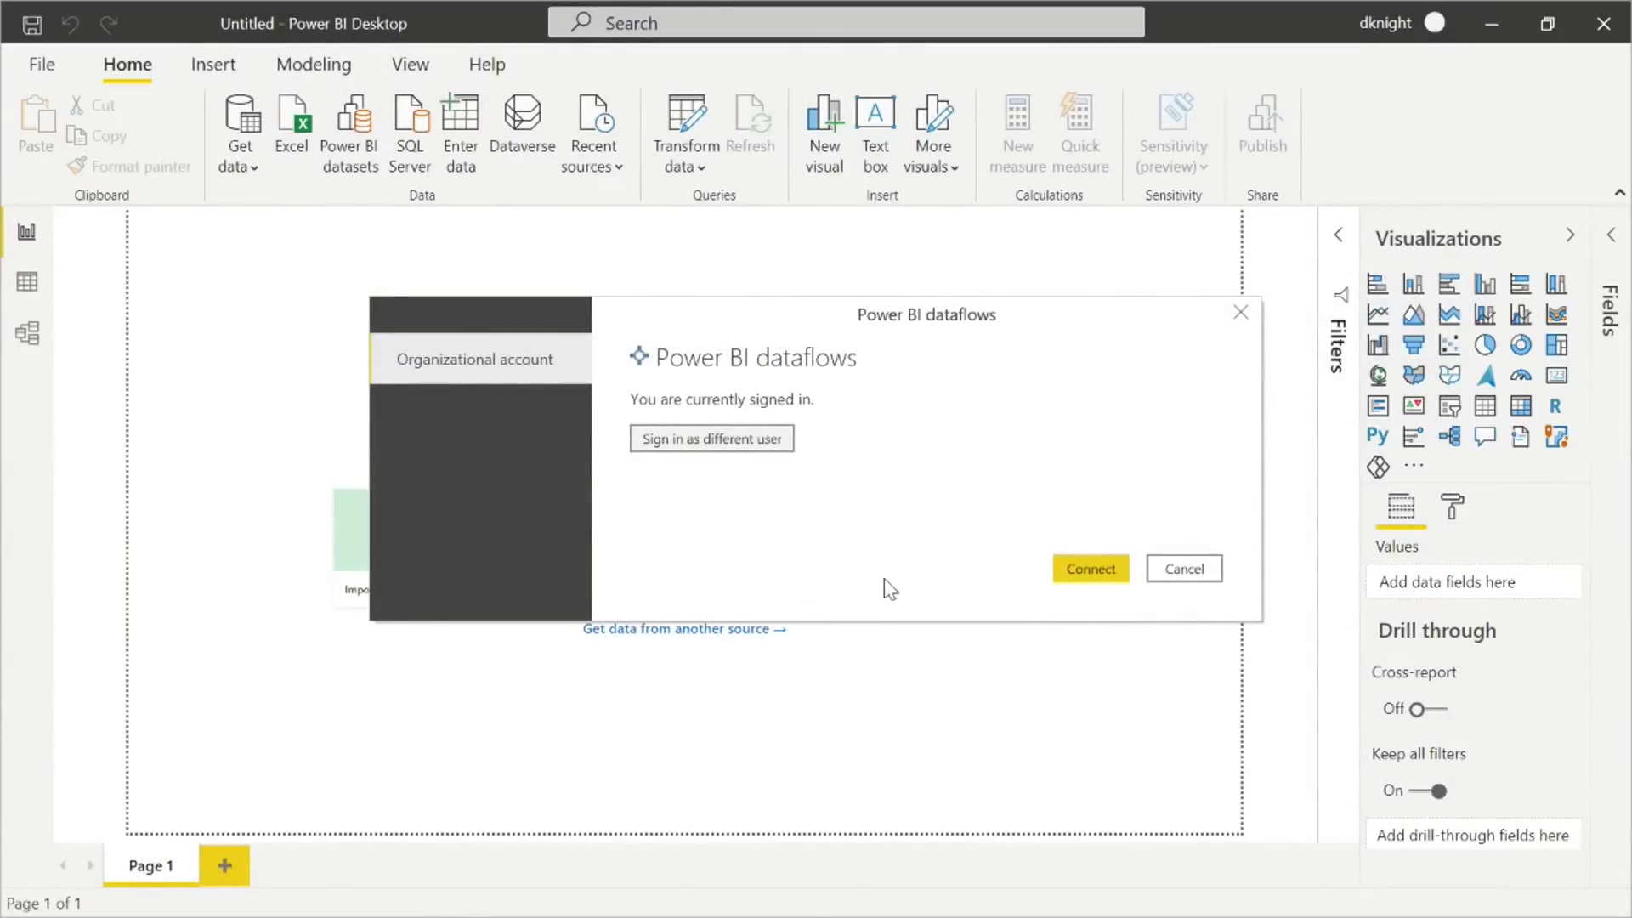
{"action": "left_click", "coordinate": [1080, 574]}
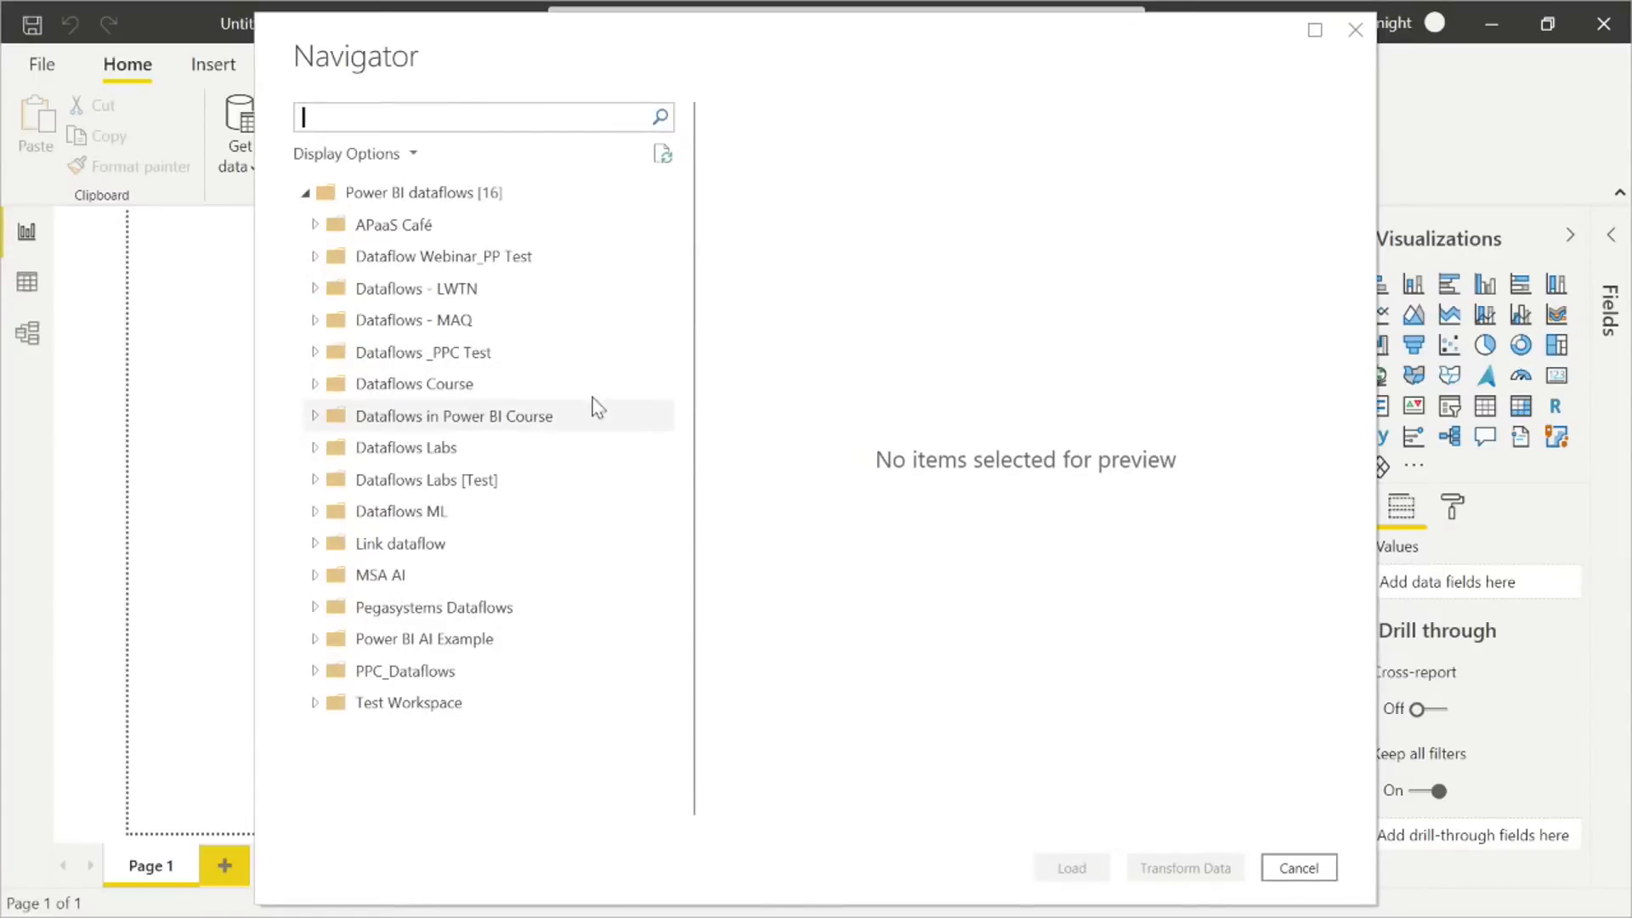
Select DimDate, DimProduct, Enriched Customer Table and FactInternetSales from the Sales Information - Dataflow in the Dataflows - LWTN workspace, and open them for transformation.
{"action": "left_click", "coordinate": [315, 290]}
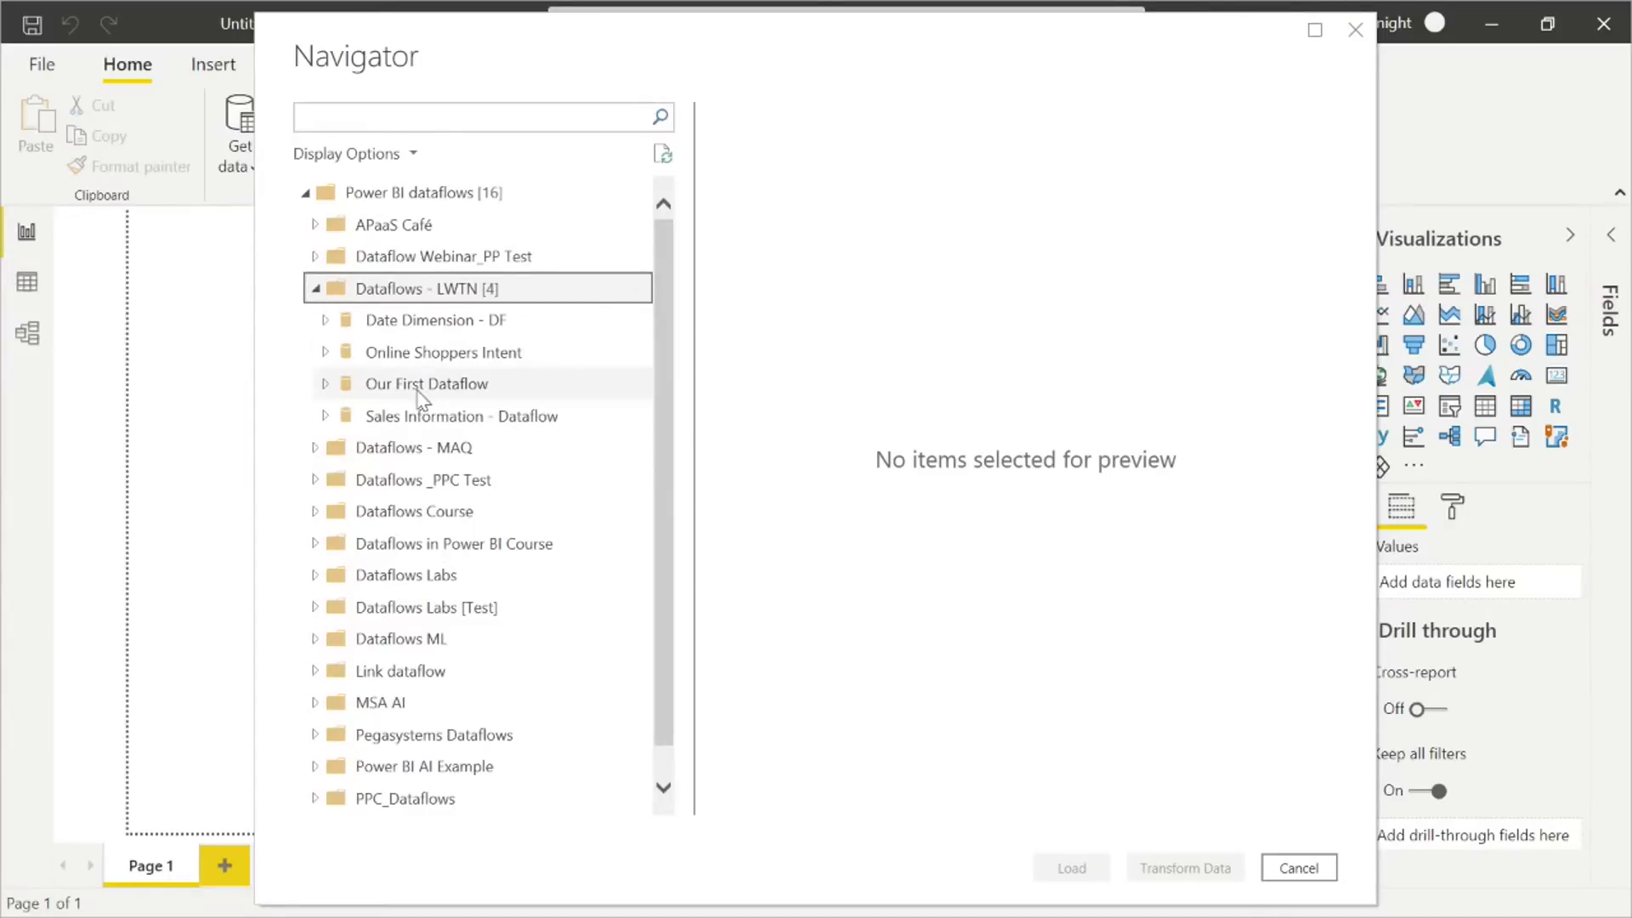
{"action": "left_click", "coordinate": [325, 417]}
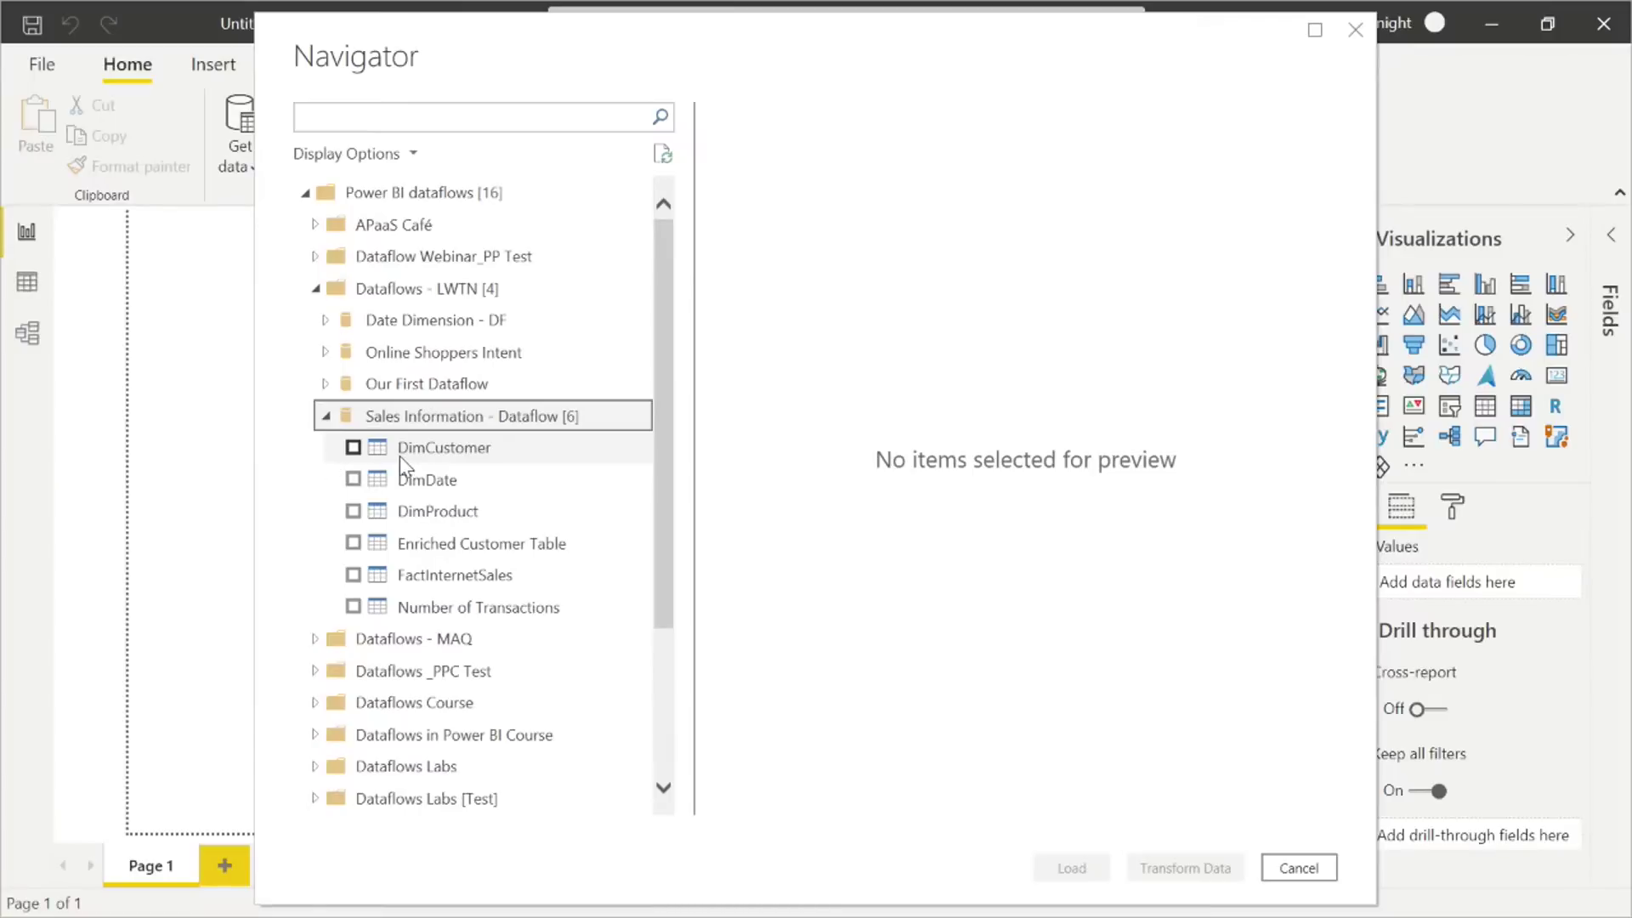
{"action": "left_click", "coordinate": [353, 480]}
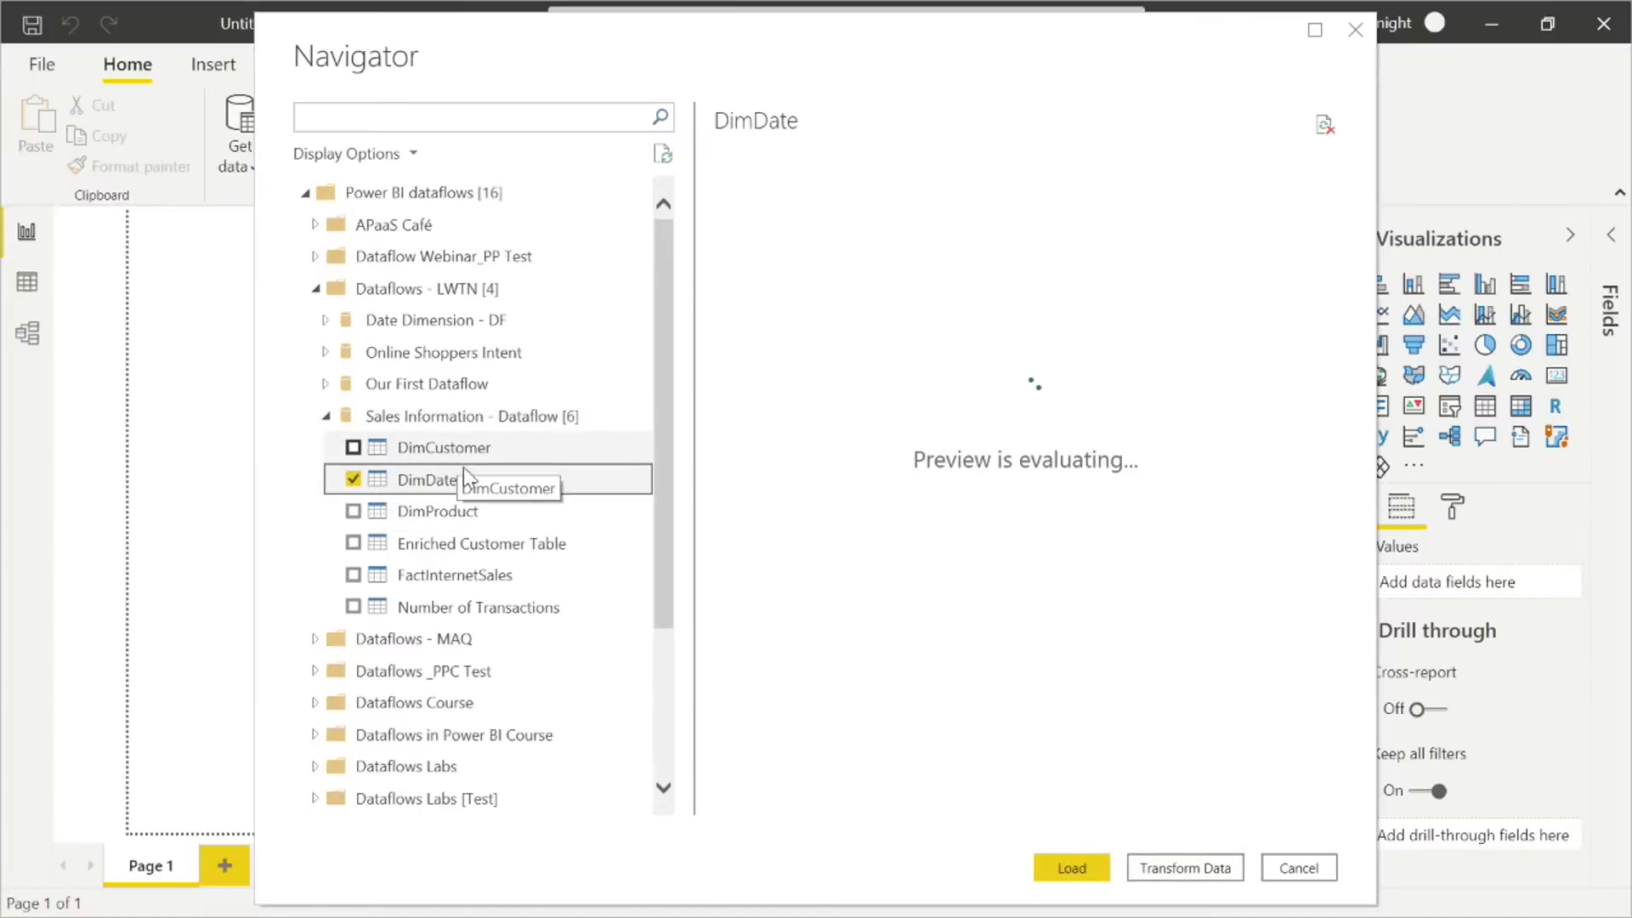
{"action": "left_click", "coordinate": [353, 544]}
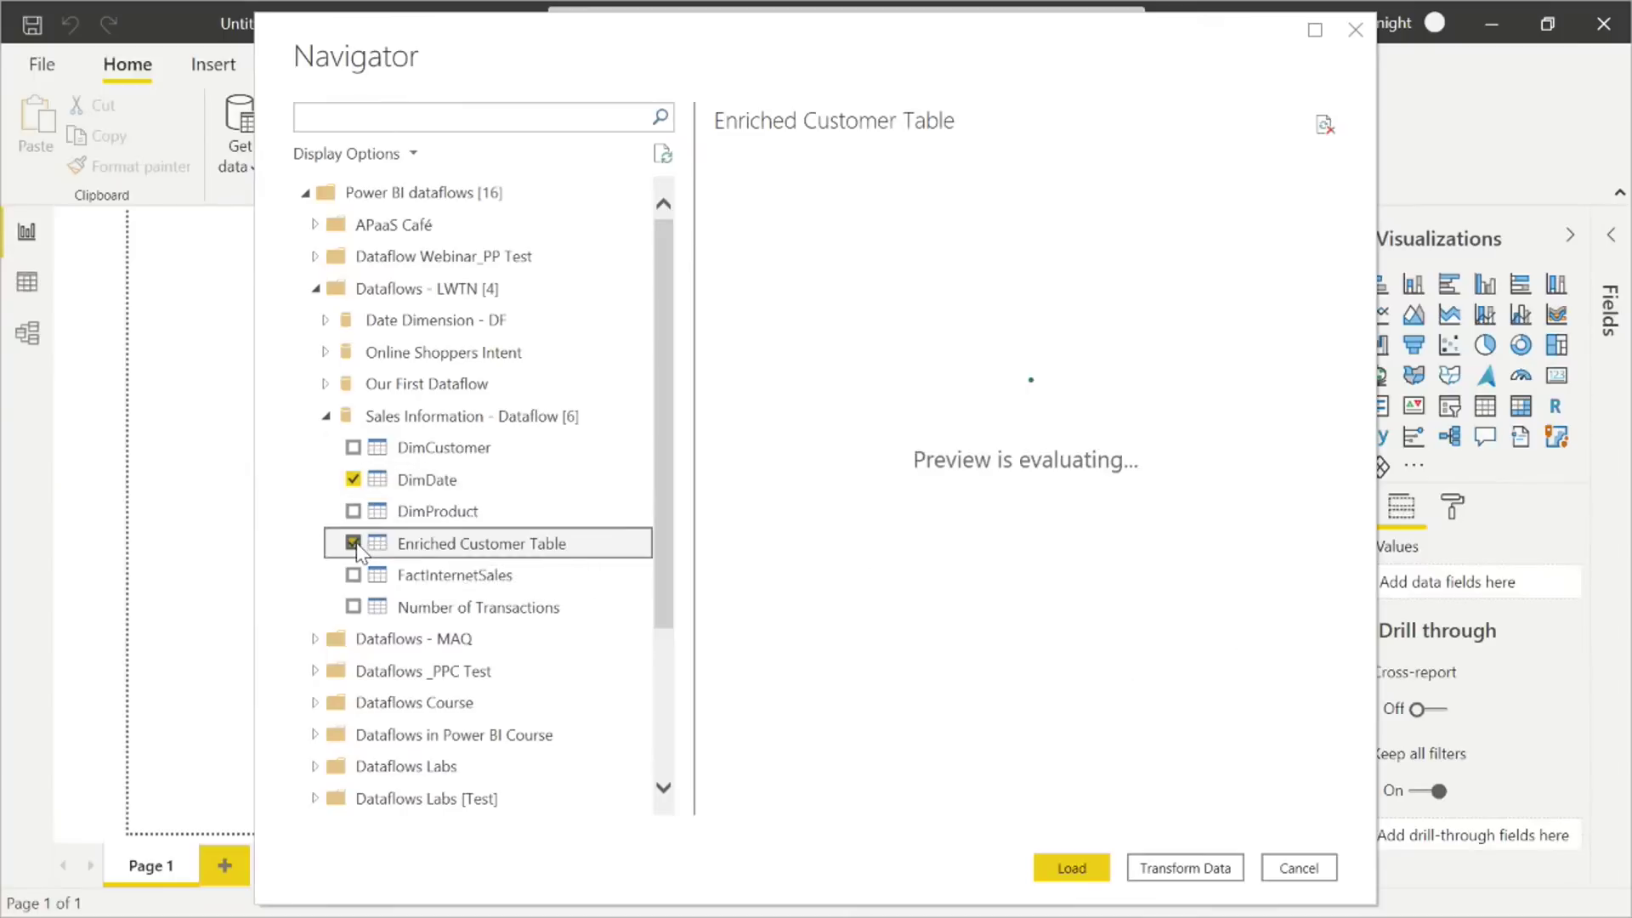
{"action": "left_click", "coordinate": [352, 512]}
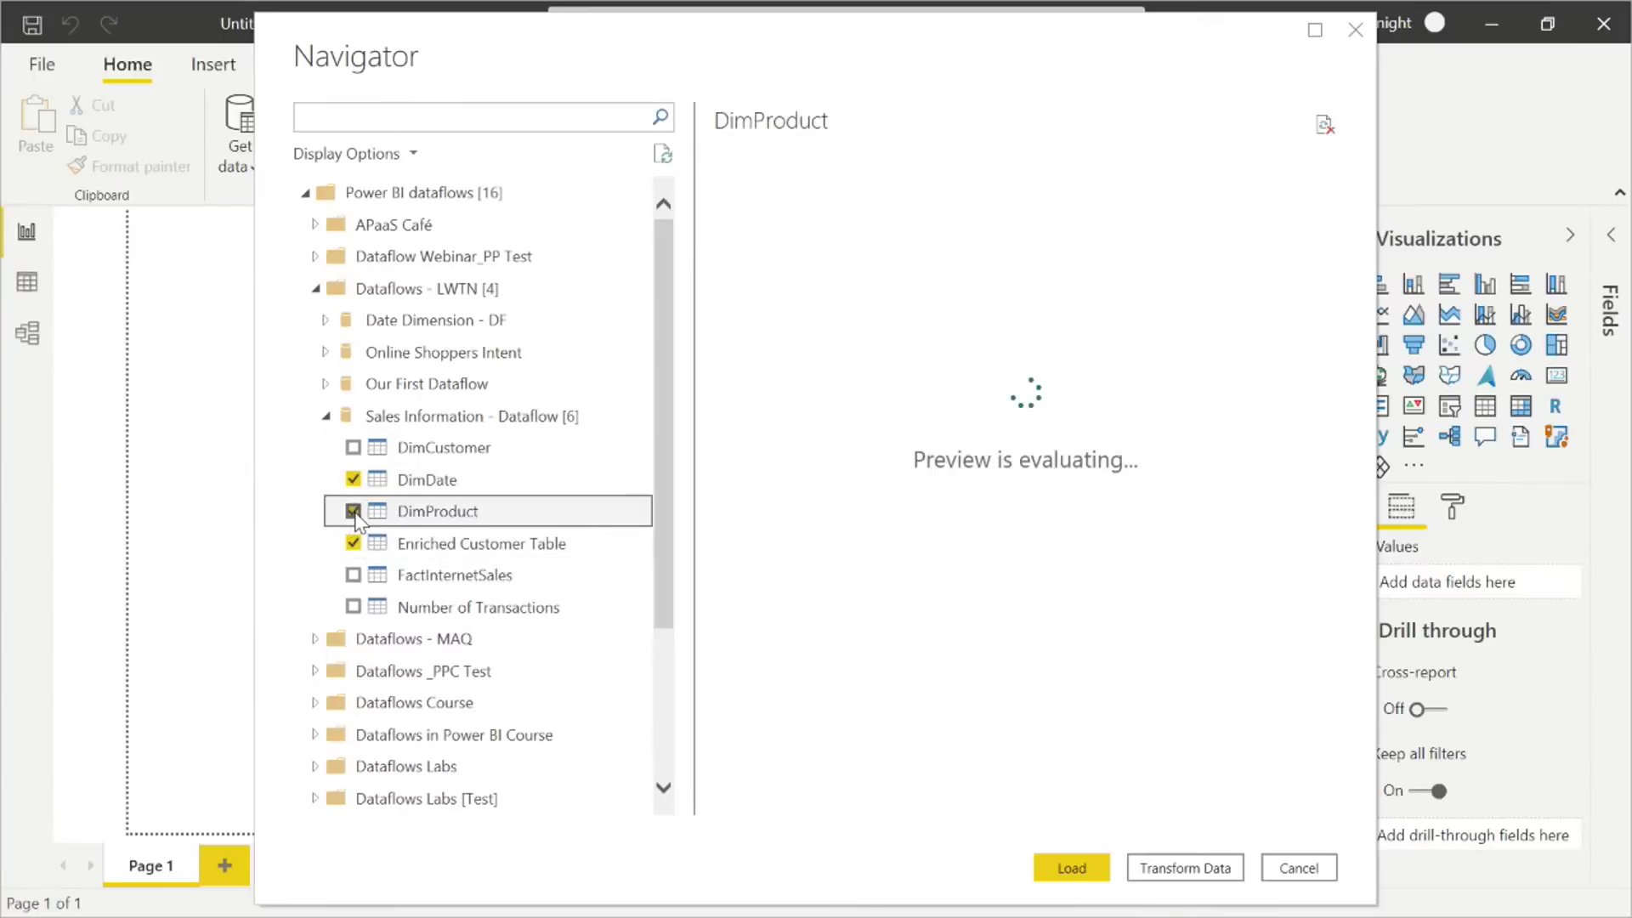
{"action": "left_click", "coordinate": [353, 576]}
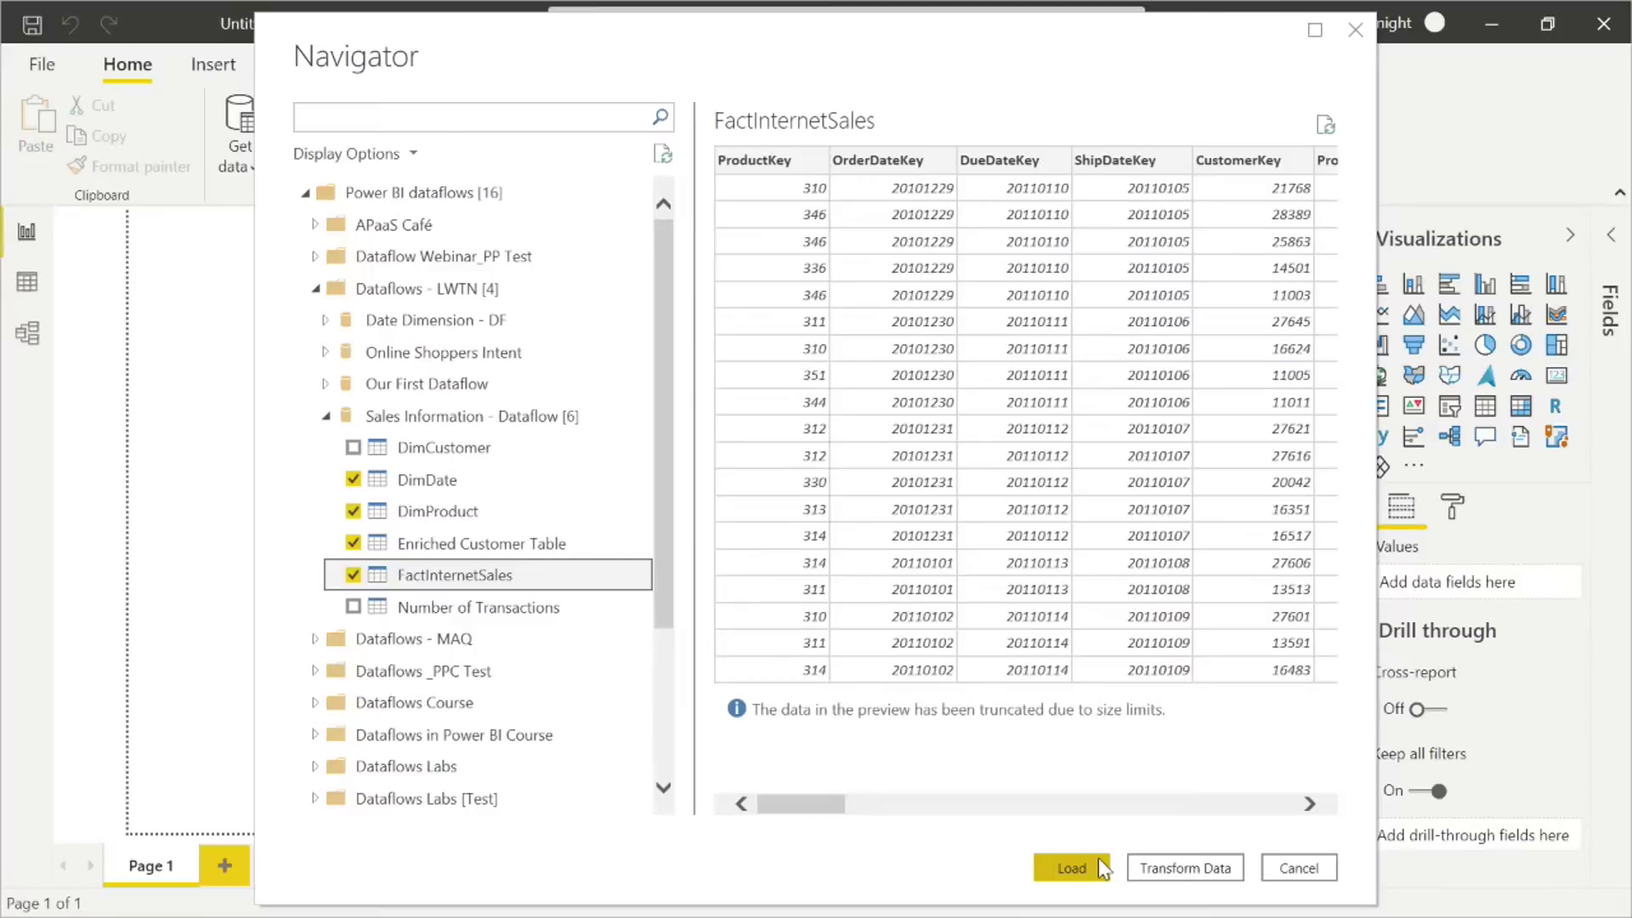
{"action": "left_click", "coordinate": [1151, 869]}
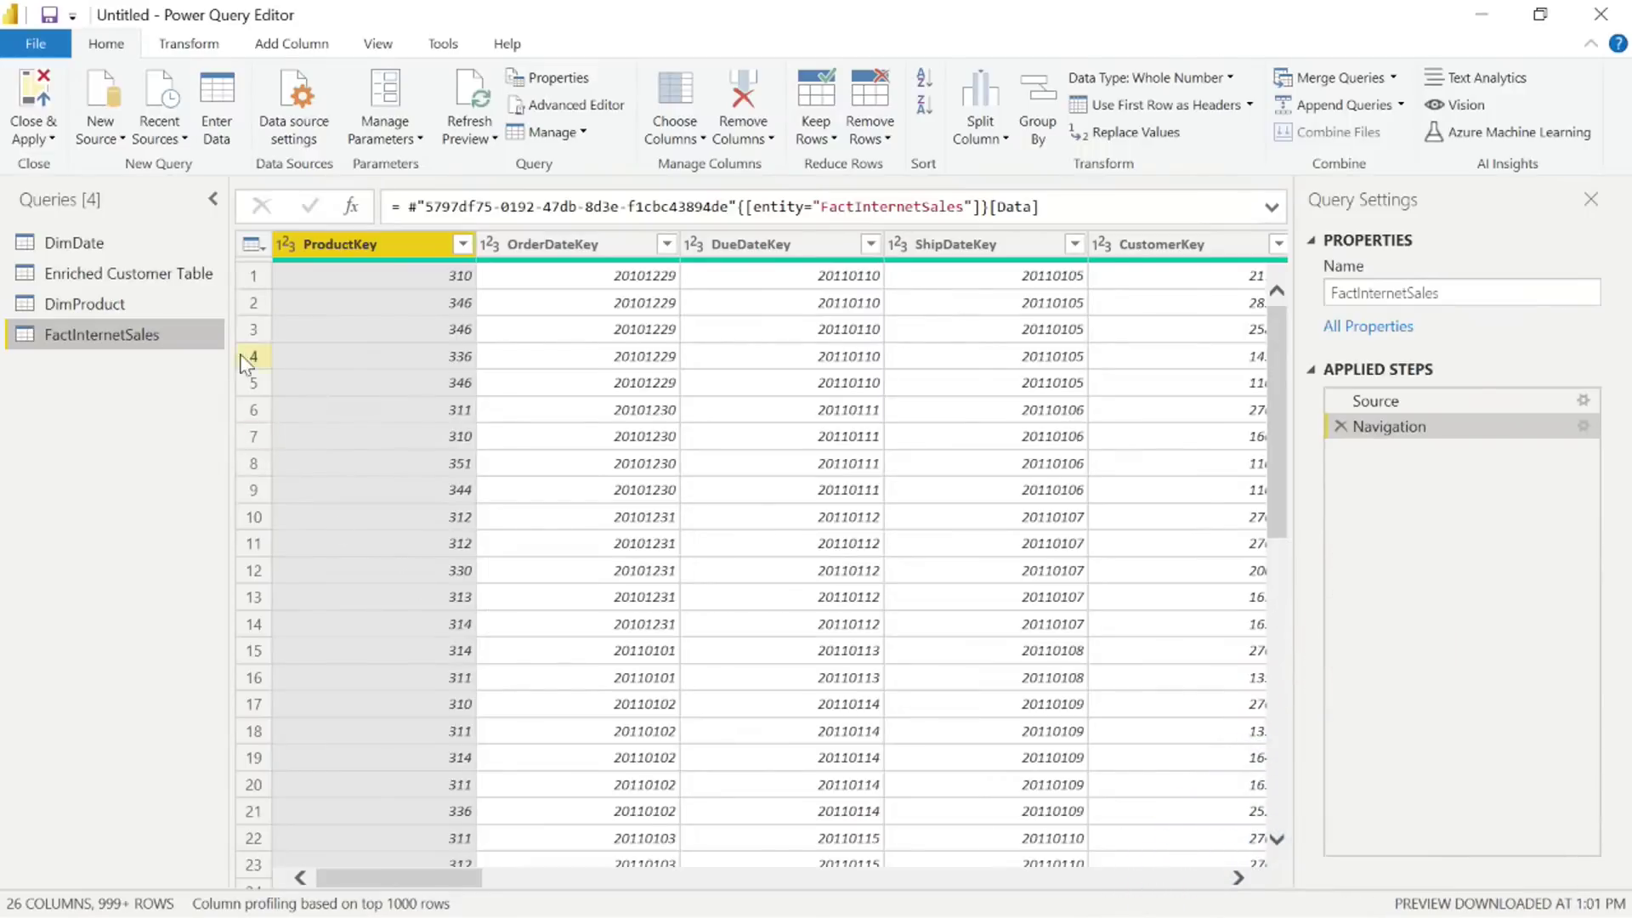
Rename the DimProduct query as Product.
{"action": "left_click", "coordinate": [85, 305]}
{"action": "left_click", "coordinate": [1399, 288]}
{"action": "double_click", "coordinate": [1330, 299]}
{"action": "left_click", "coordinate": [1361, 298]}
{"action": "double_click", "coordinate": [1358, 297]}
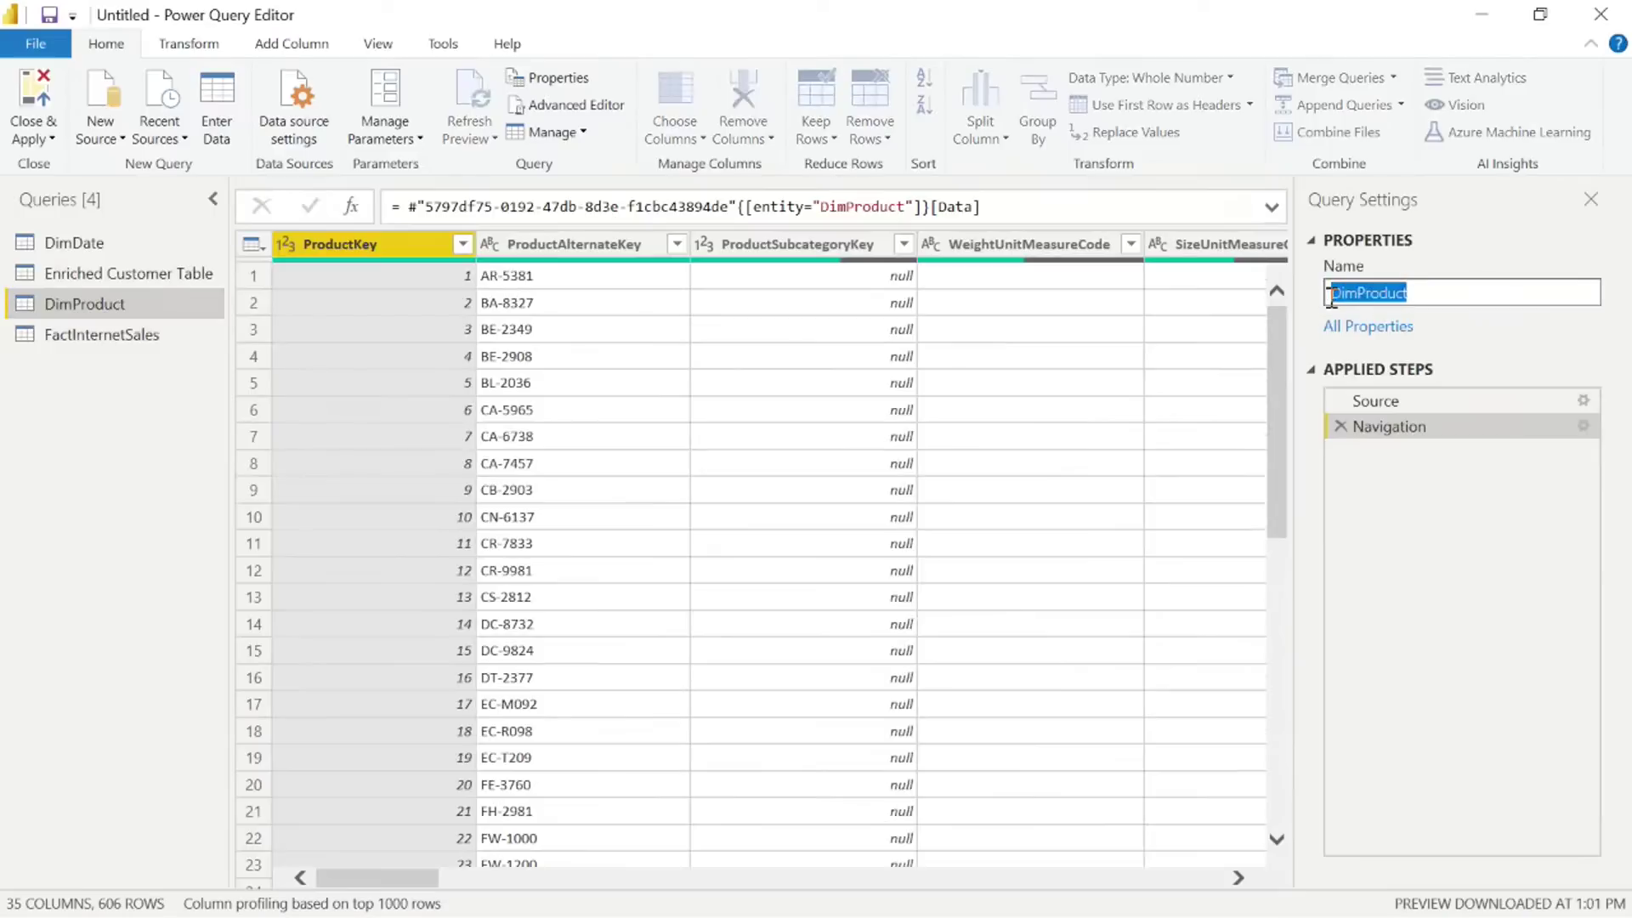
{"action": "left_click", "coordinate": [1362, 295]}
{"action": "key", "text": "BackSpace"}
{"action": "key", "text": "BackSpace"}
{"action": "key", "text": "BackSpace"}
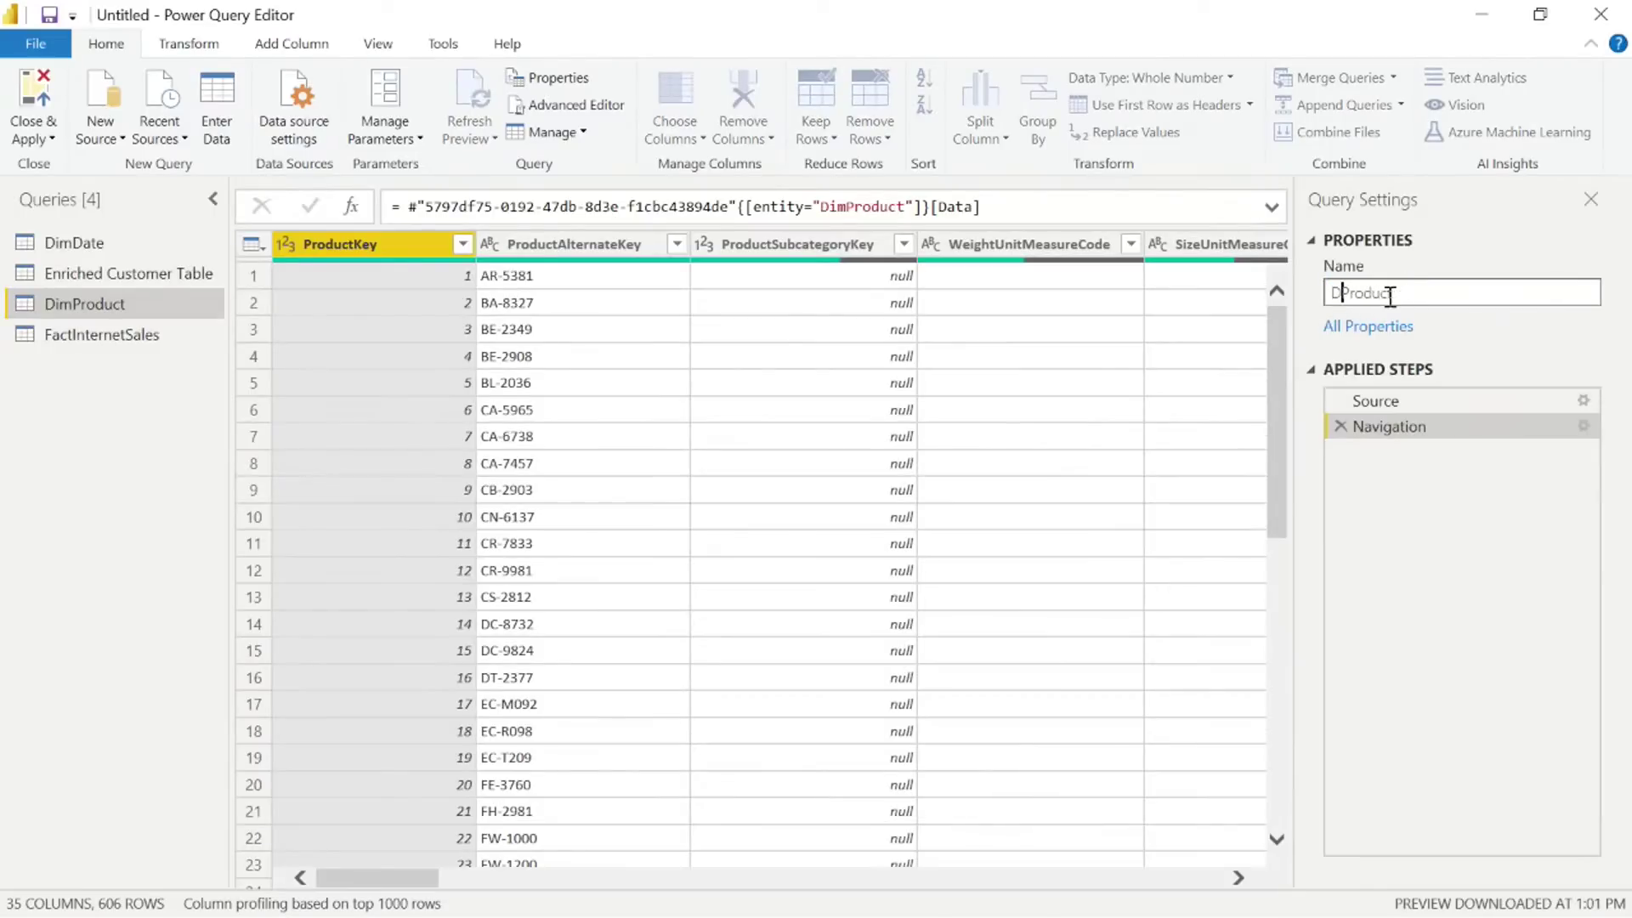
Rename the DimDate query as Date.
{"action": "left_click", "coordinate": [64, 245]}
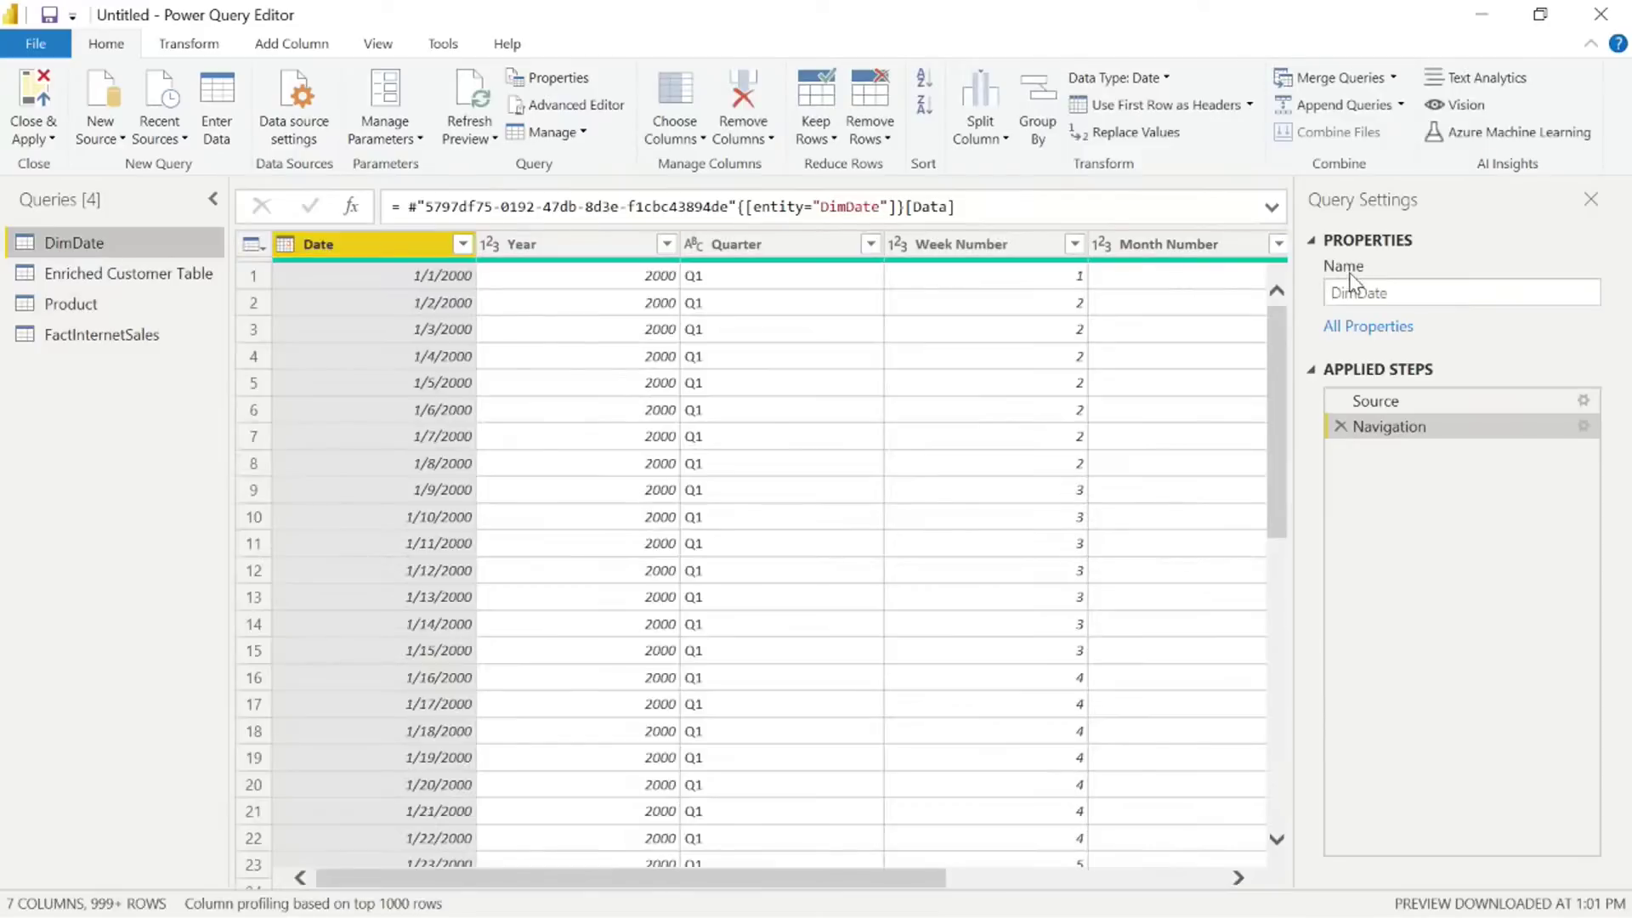
{"action": "left_click_drag", "start_coordinate": [1358, 294], "coordinate": [1326, 292]}
{"action": "key", "text": "BackSpace"}
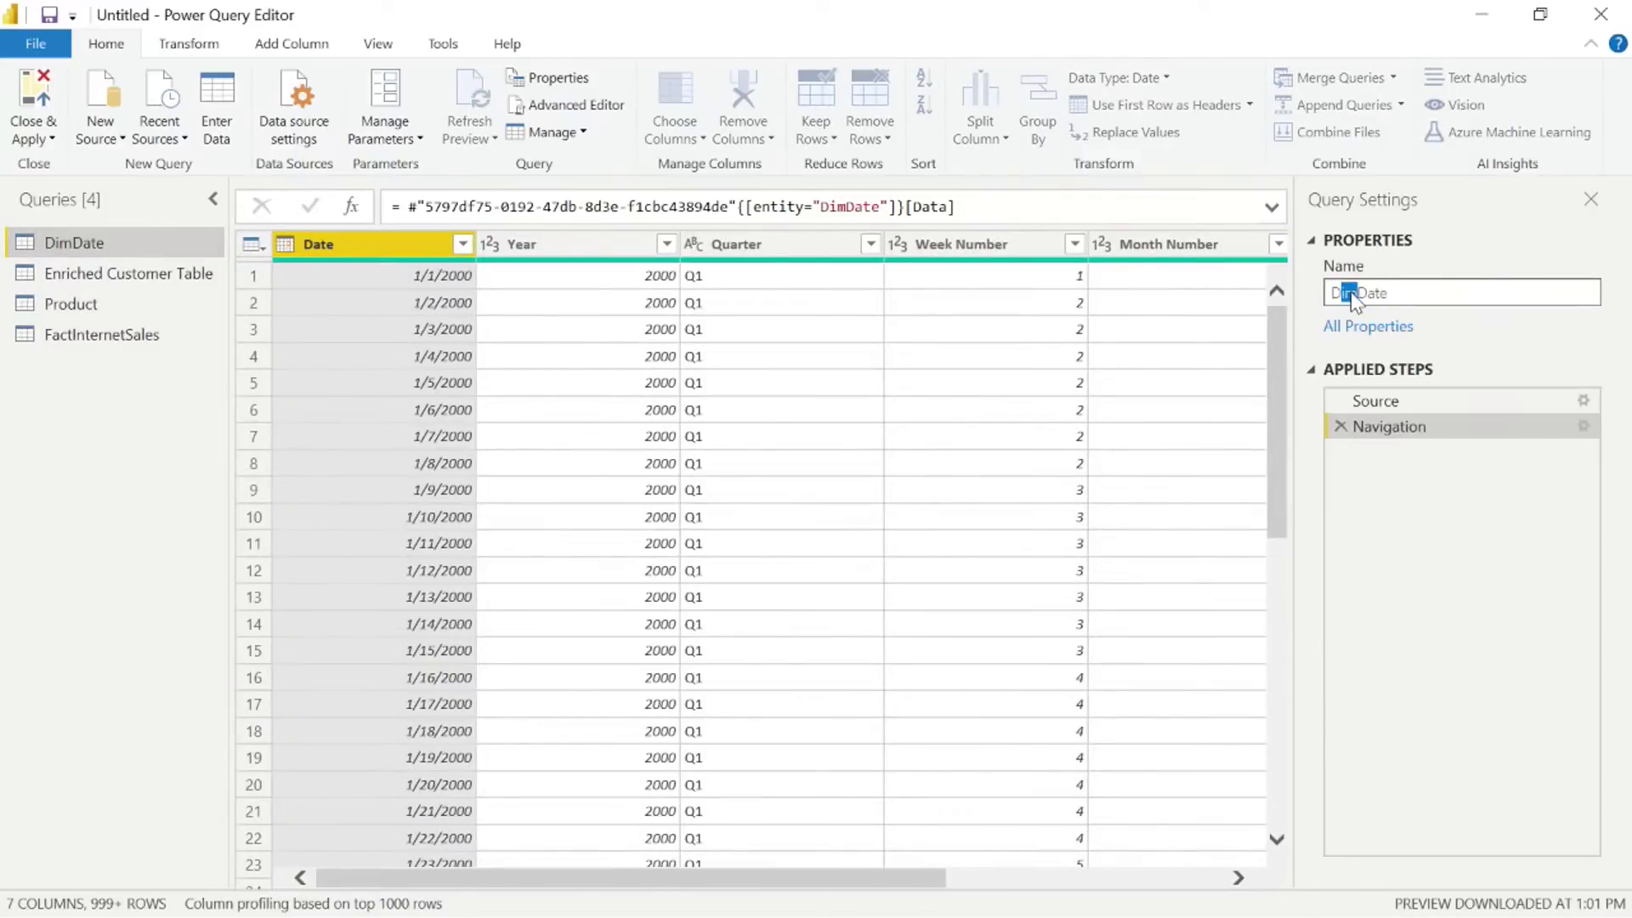
{"action": "key", "text": "Return"}
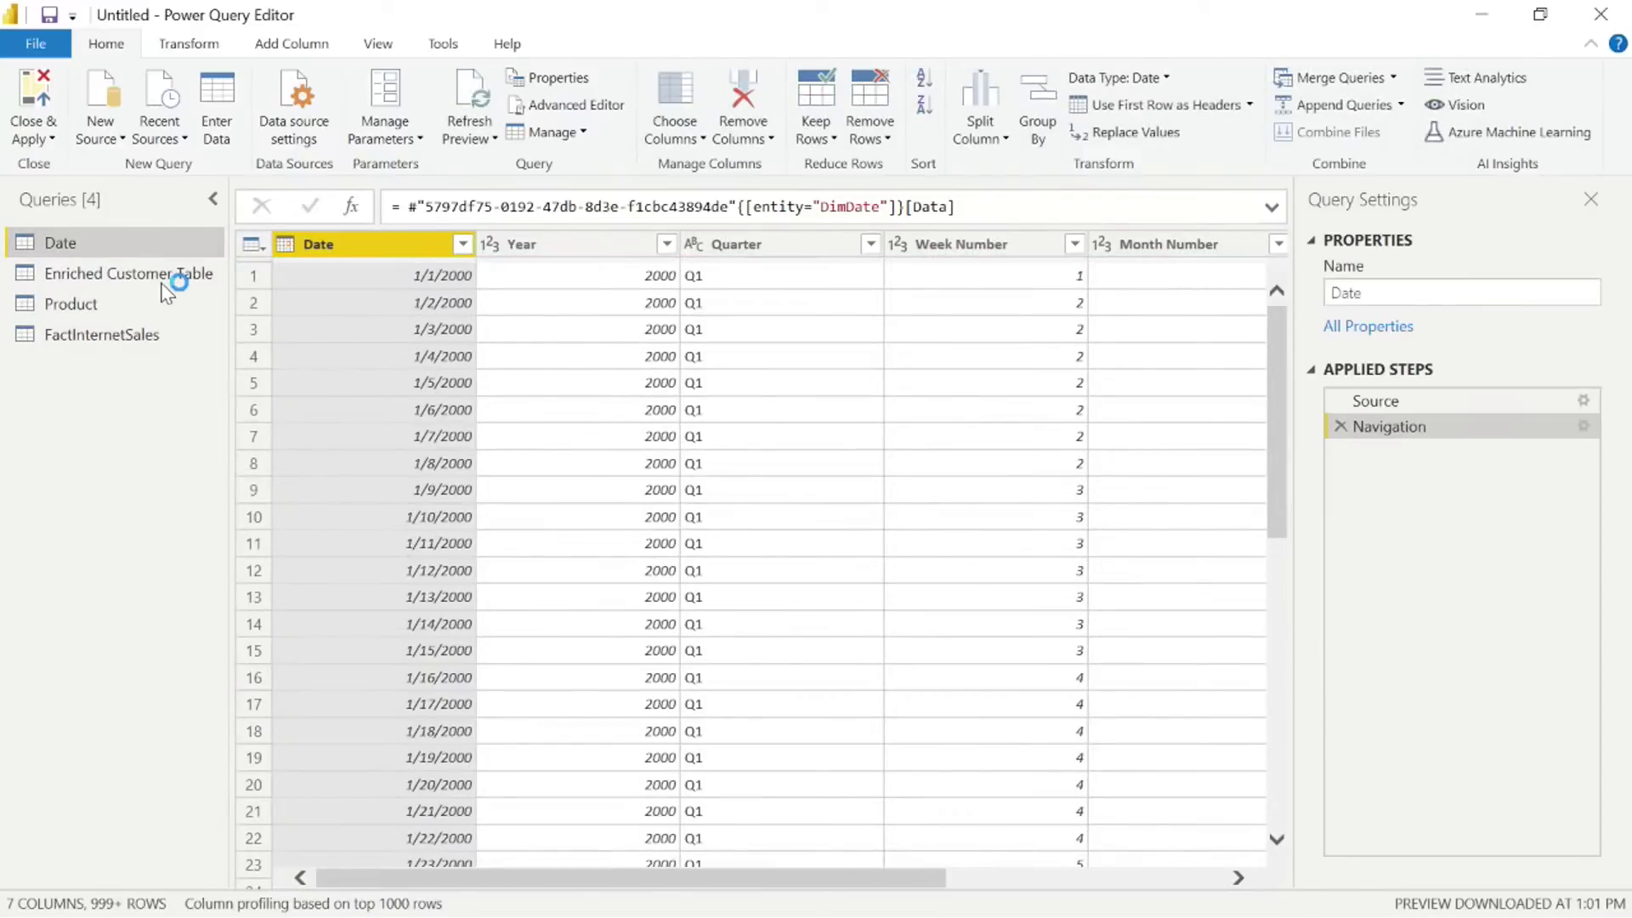
Rename the Enriched Customer Table query as Customer.
{"action": "left_click", "coordinate": [171, 275]}
{"action": "left_click_drag", "start_coordinate": [1522, 293], "coordinate": [1320, 292]}
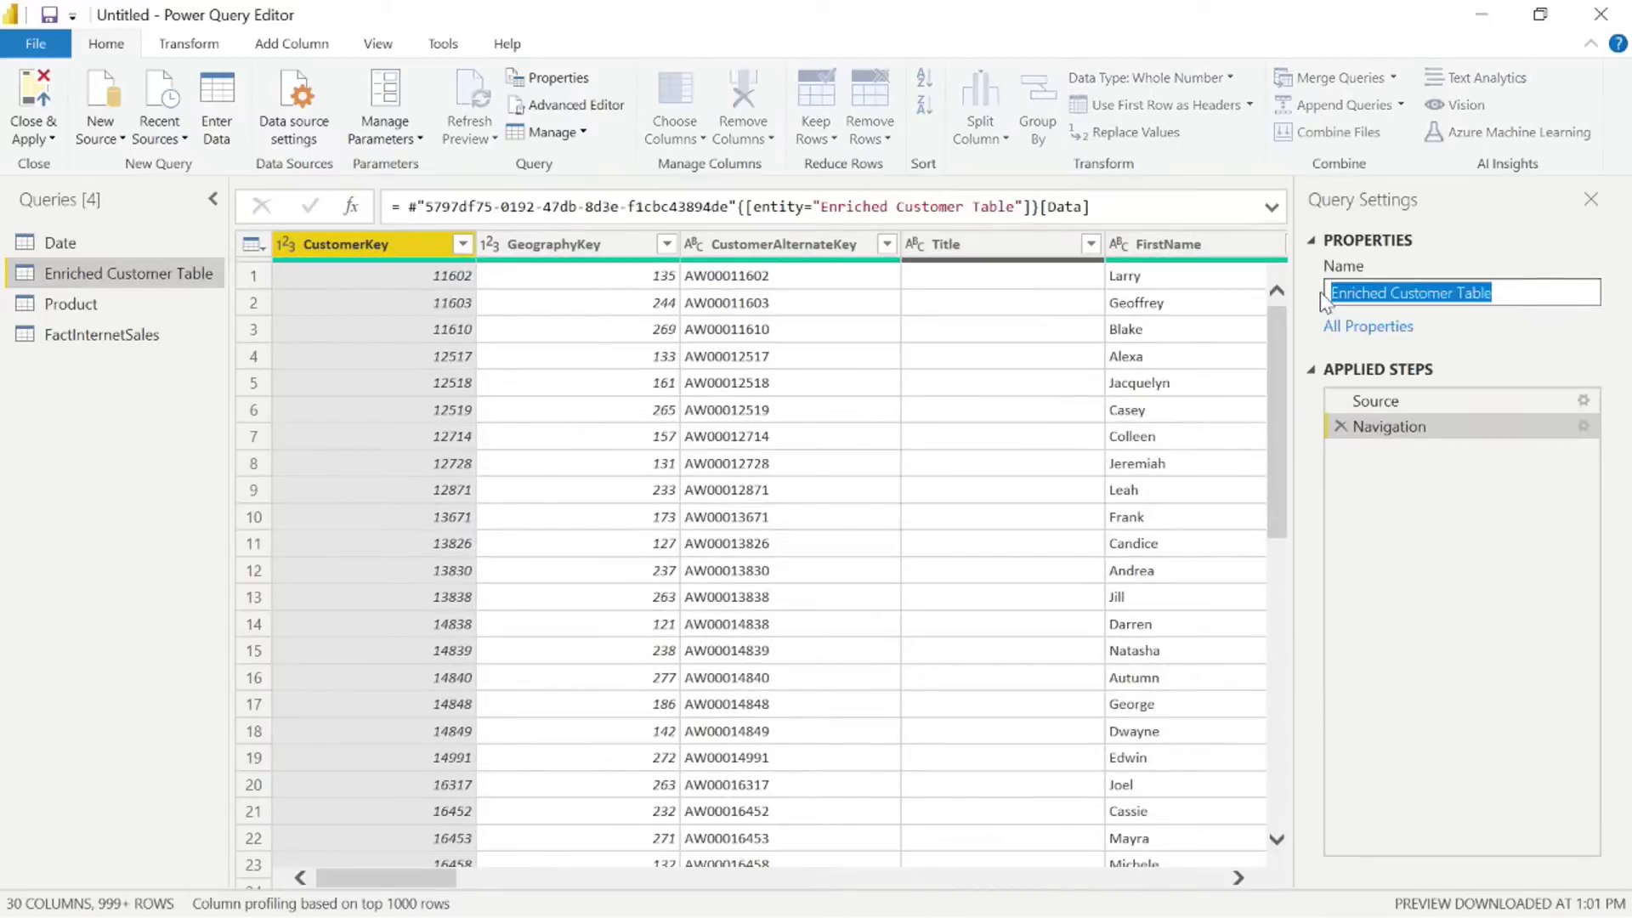
{"action": "type", "text": "Customer"}
{"action": "key", "text": "Return"}
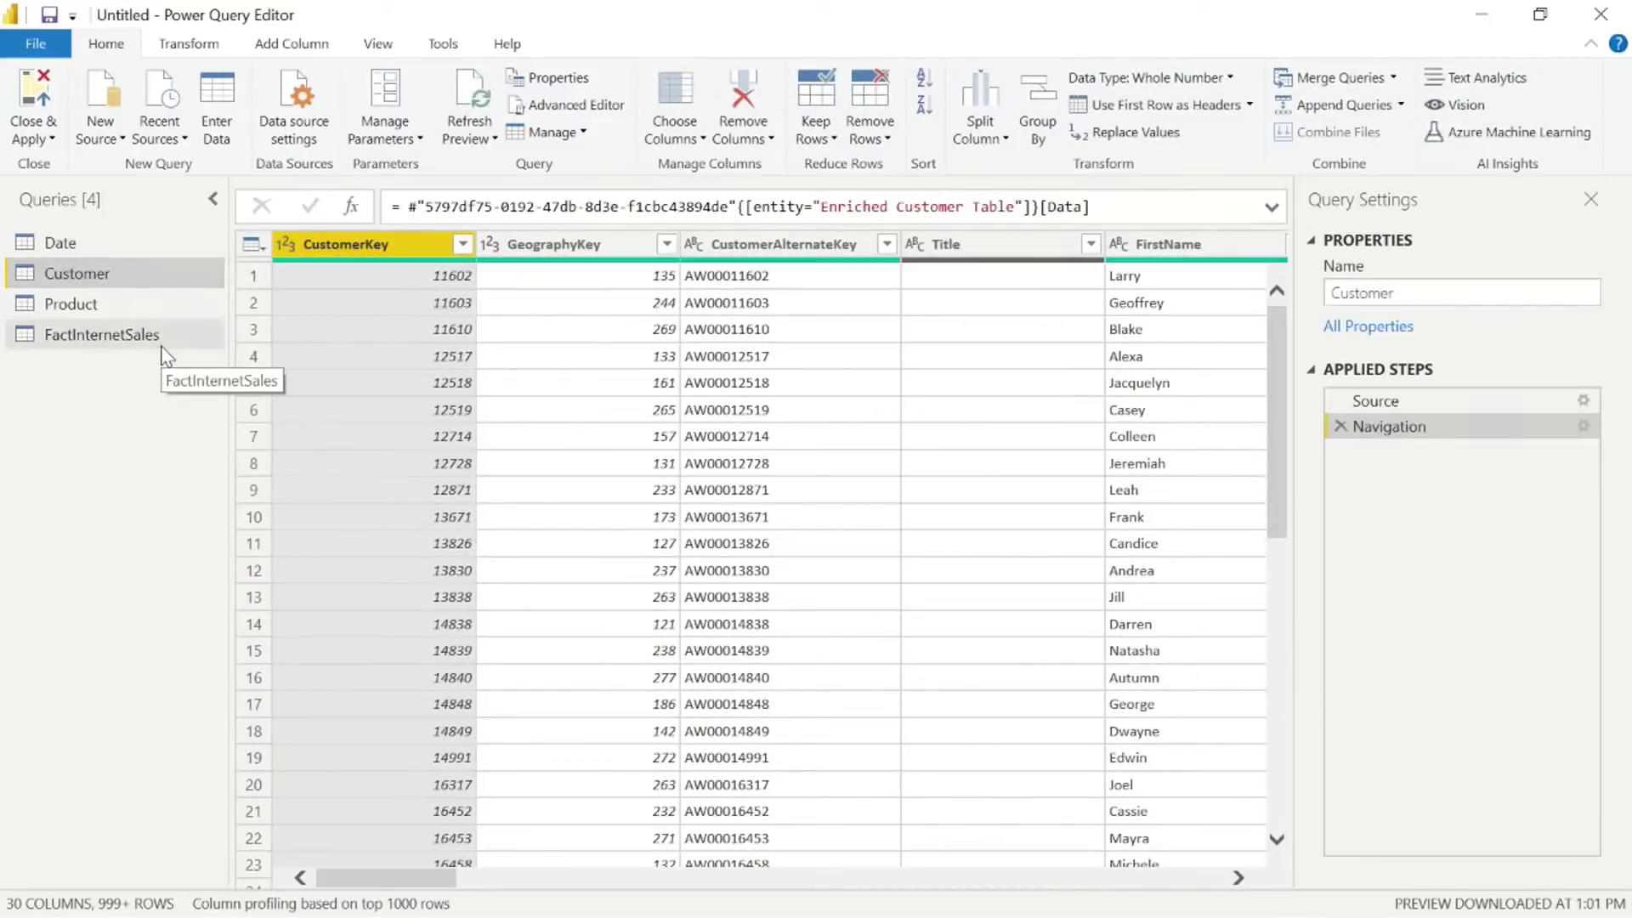
Rename the FactInternetSales query as Sales.
{"action": "left_click", "coordinate": [162, 337]}
{"action": "left_click_drag", "start_coordinate": [1446, 293], "coordinate": [1318, 292]}
{"action": "type", "text": "Sales"}
{"action": "key", "text": "Return"}
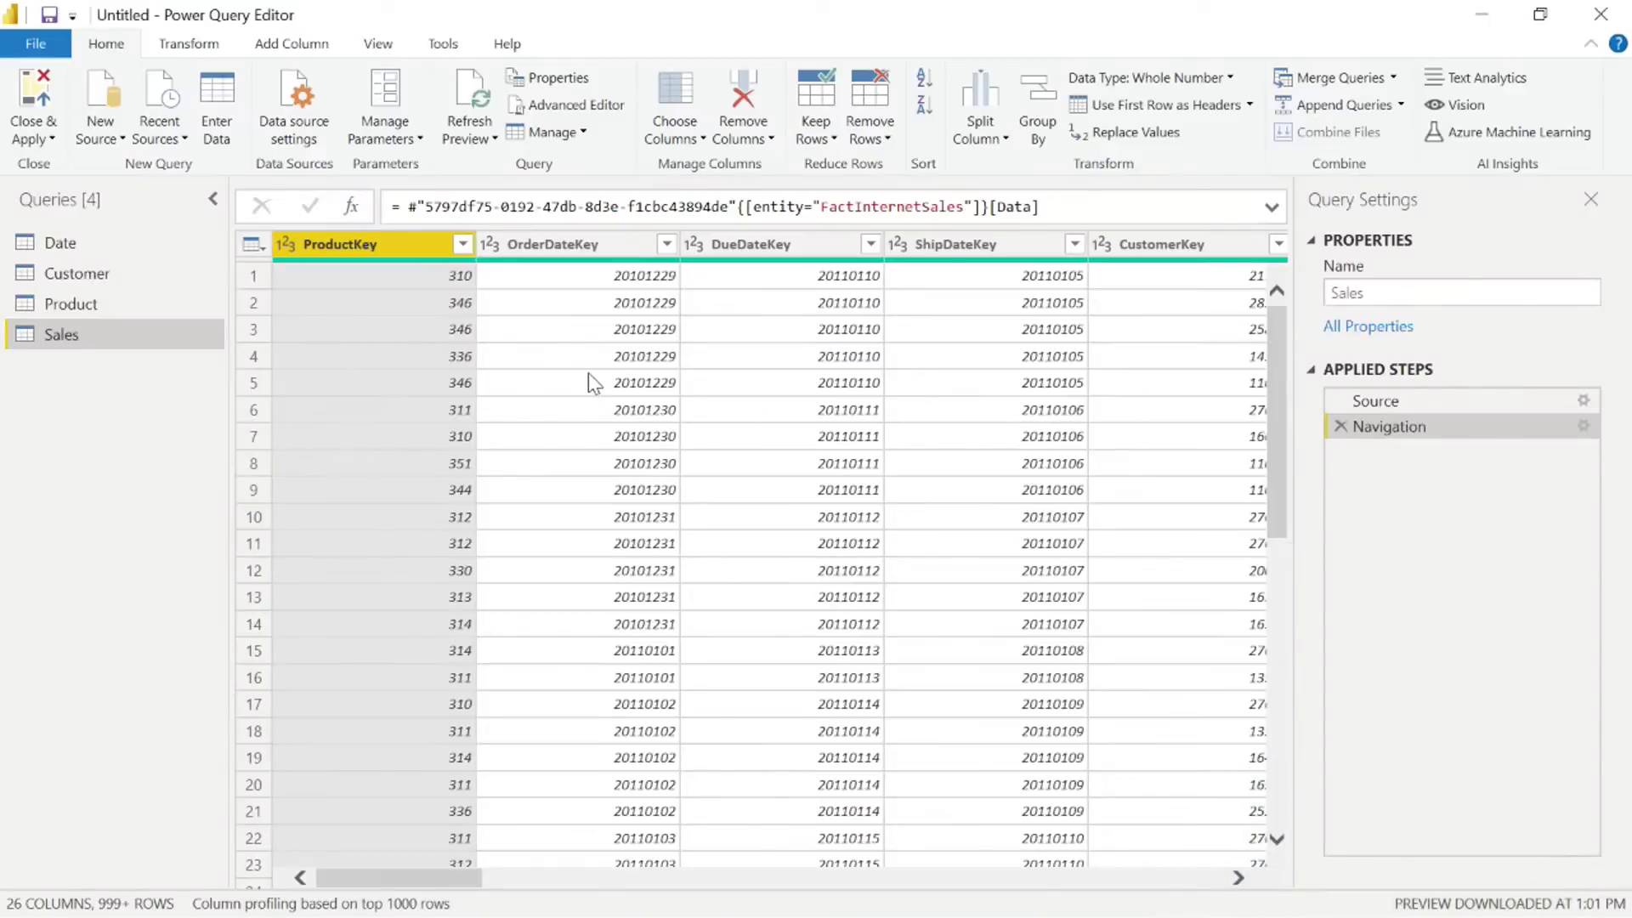
Search the available data sources for "datafl" and connect to Power BI dataflows as a new source.
{"action": "left_click", "coordinate": [102, 134]}
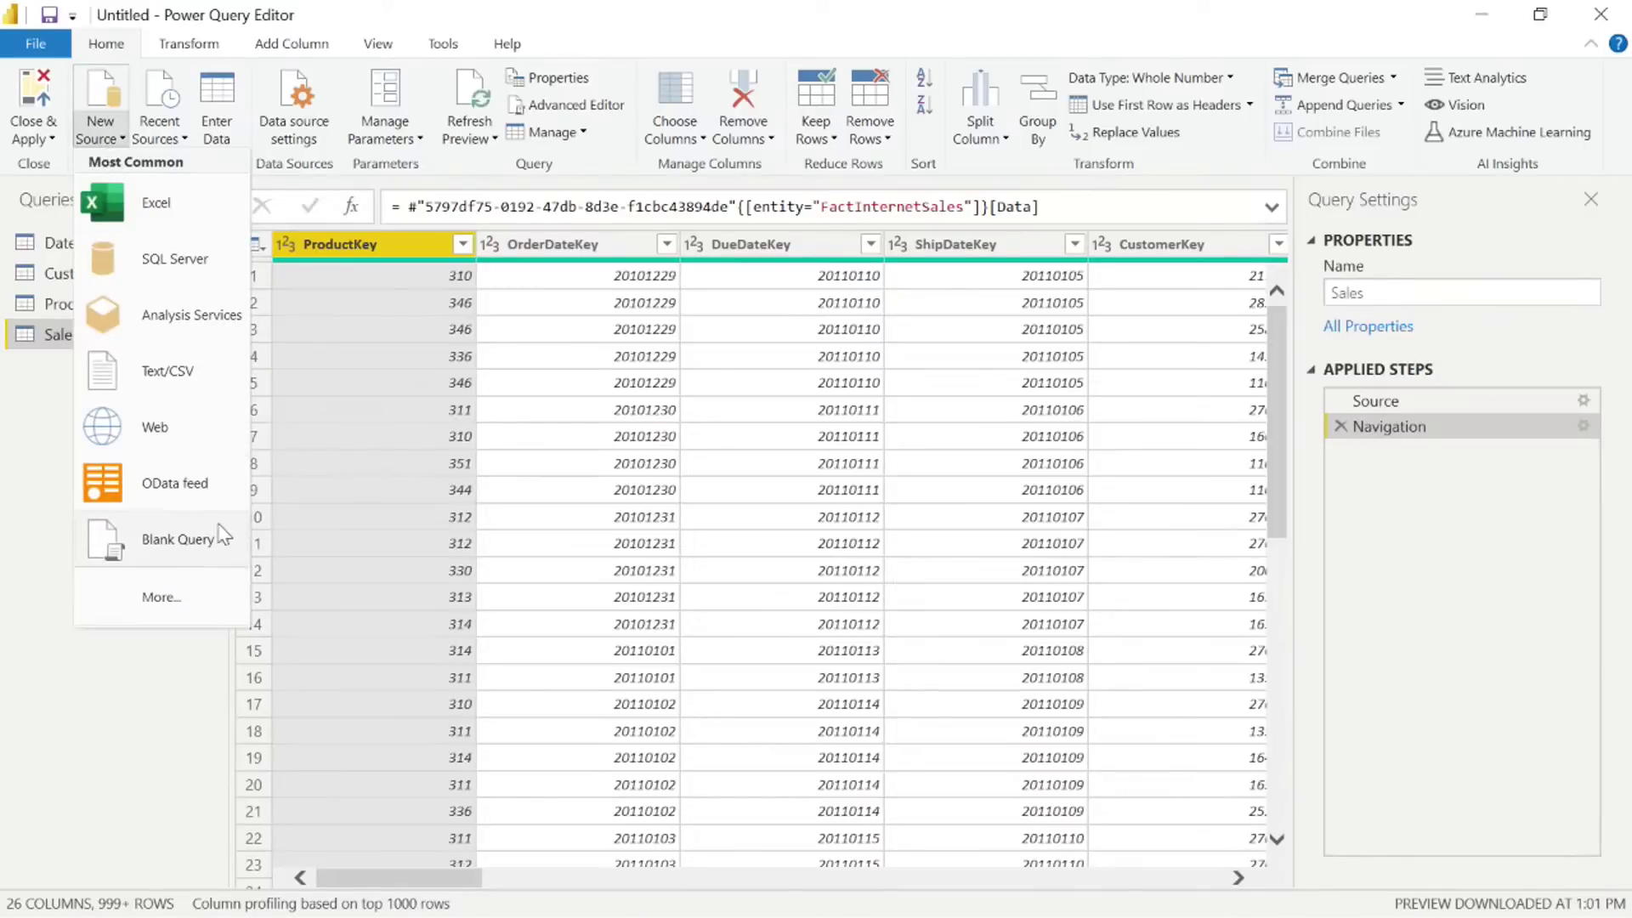
{"action": "left_click", "coordinate": [188, 599]}
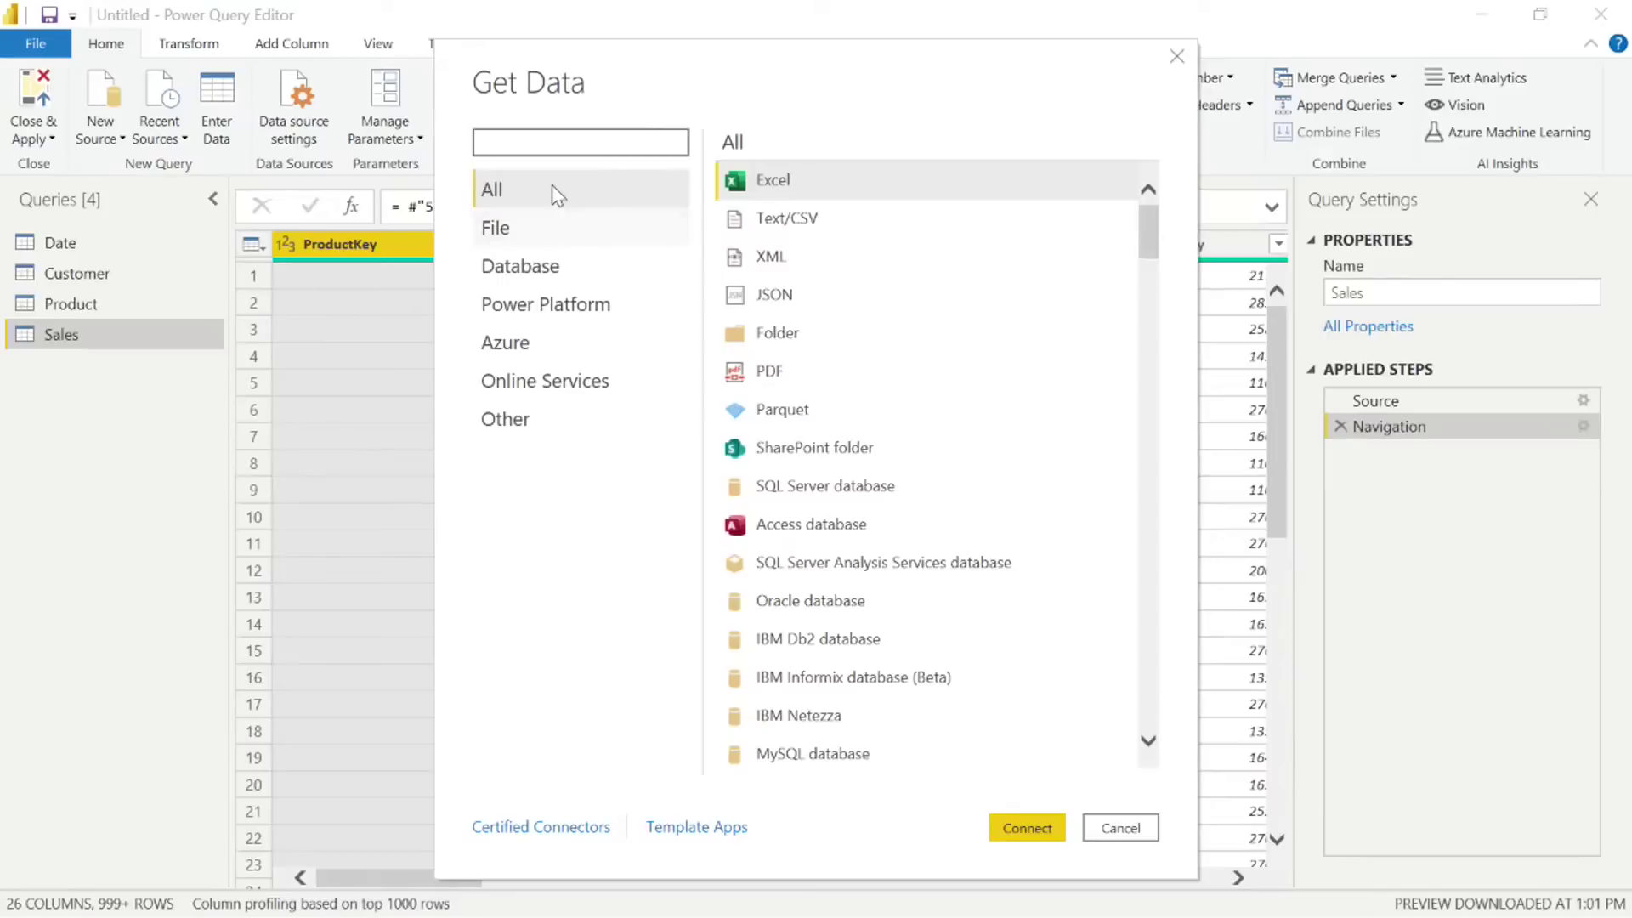
{"action": "type", "text": "datafl"}
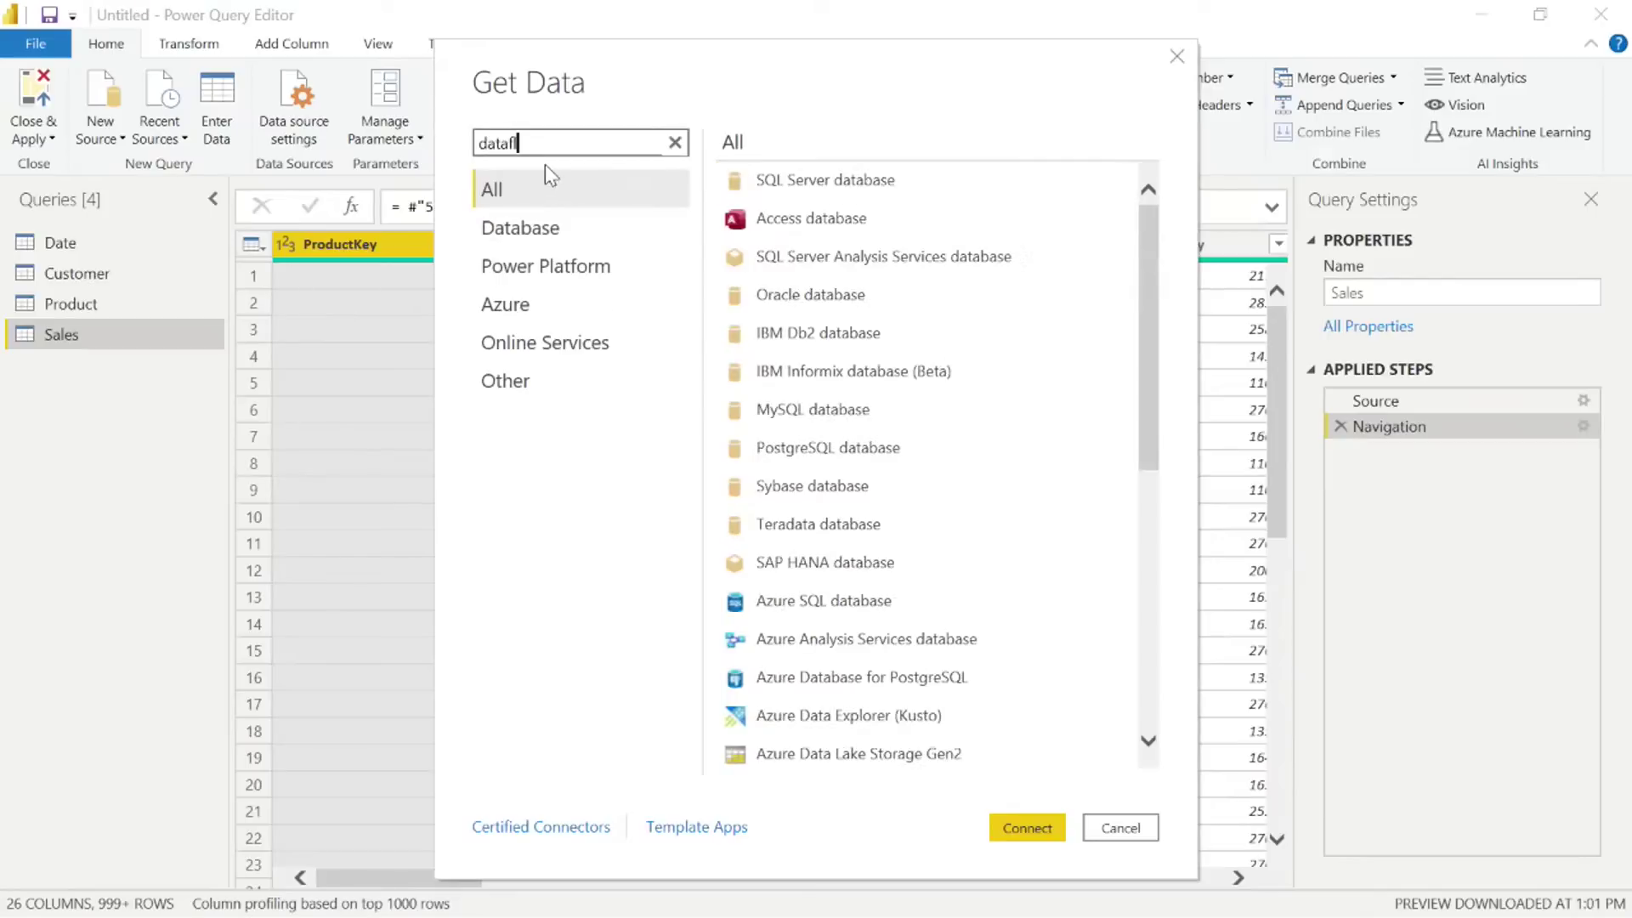
{"action": "left_click", "coordinate": [820, 187]}
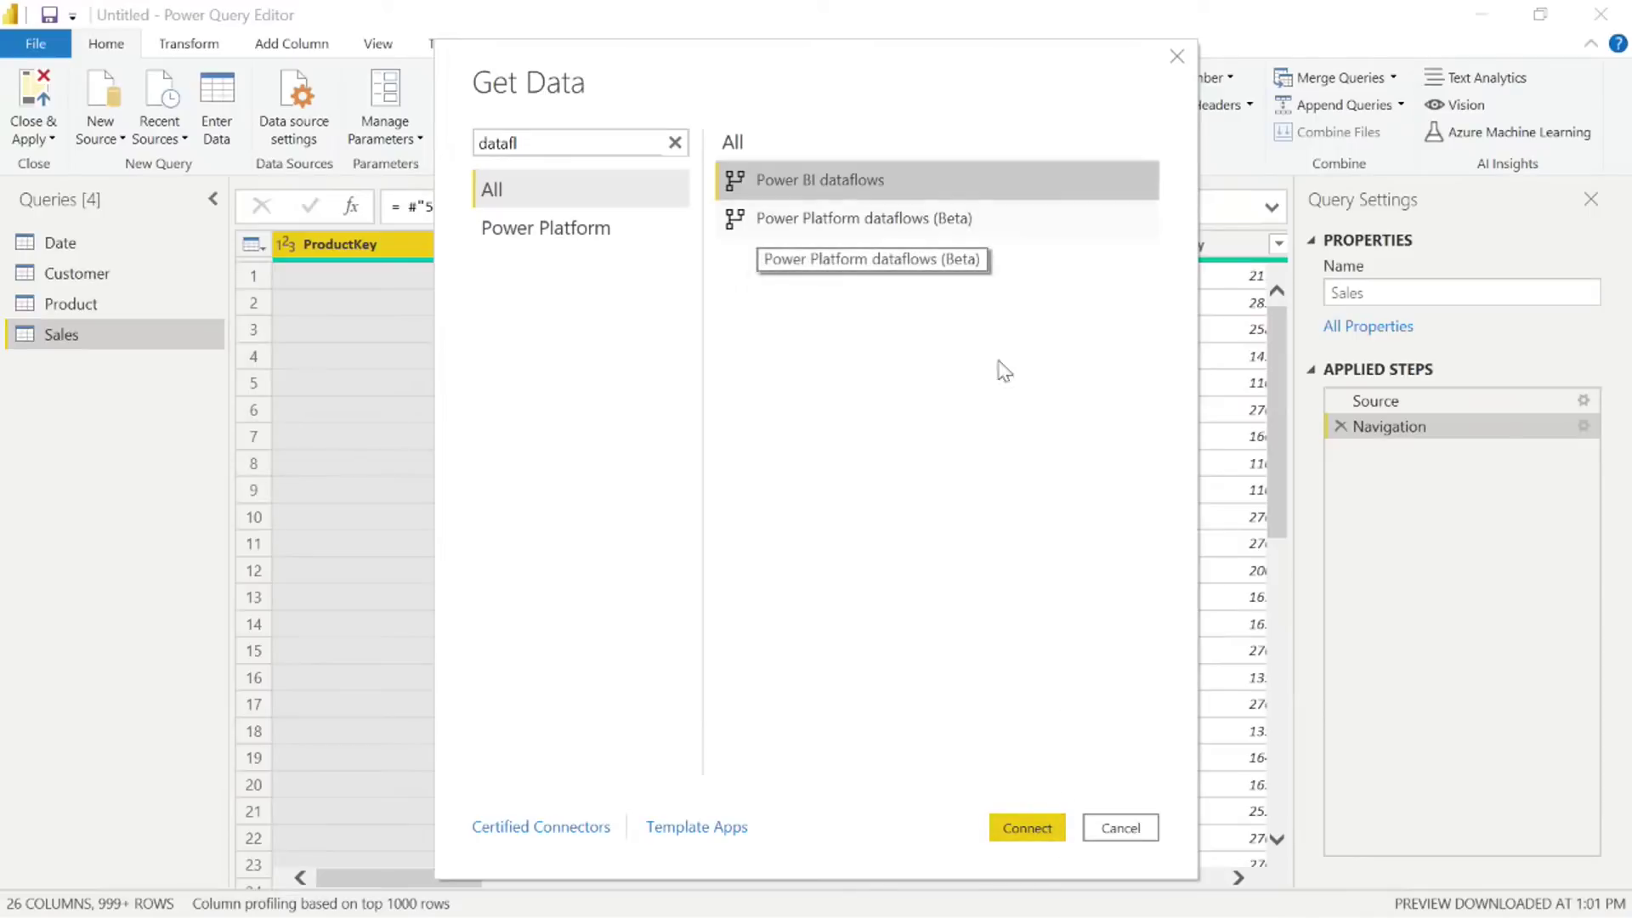
{"action": "left_click", "coordinate": [1044, 837]}
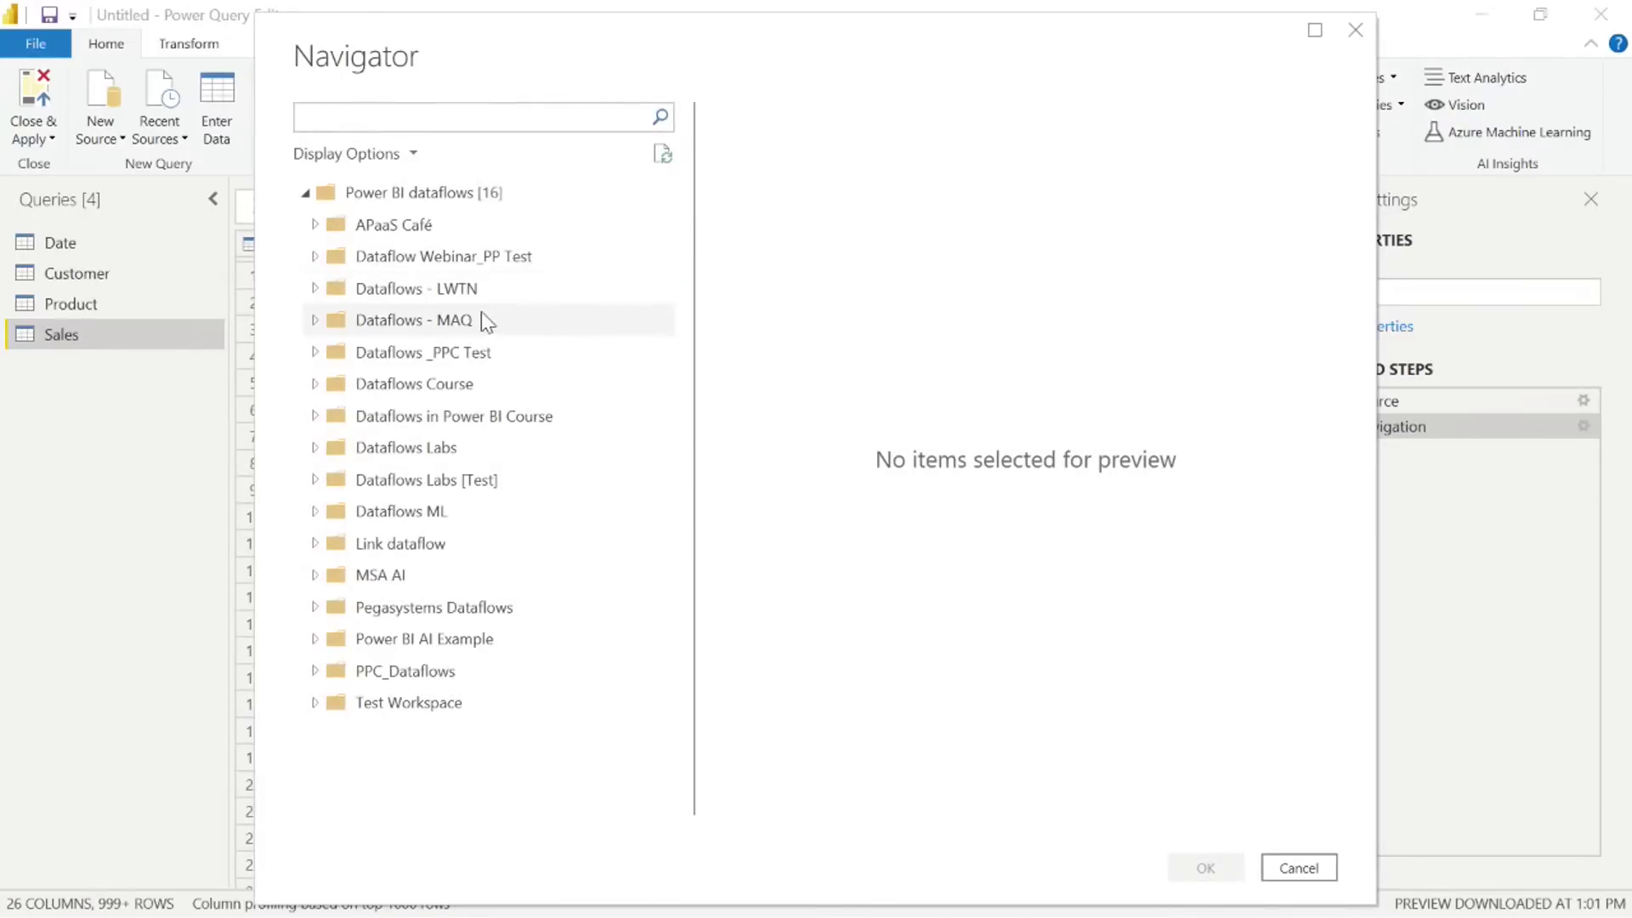
Add the Failed Banks table from Our First Dataflow in the Dataflows - LWTN workspace as a query.
{"action": "left_click", "coordinate": [451, 294]}
{"action": "left_click", "coordinate": [316, 289]}
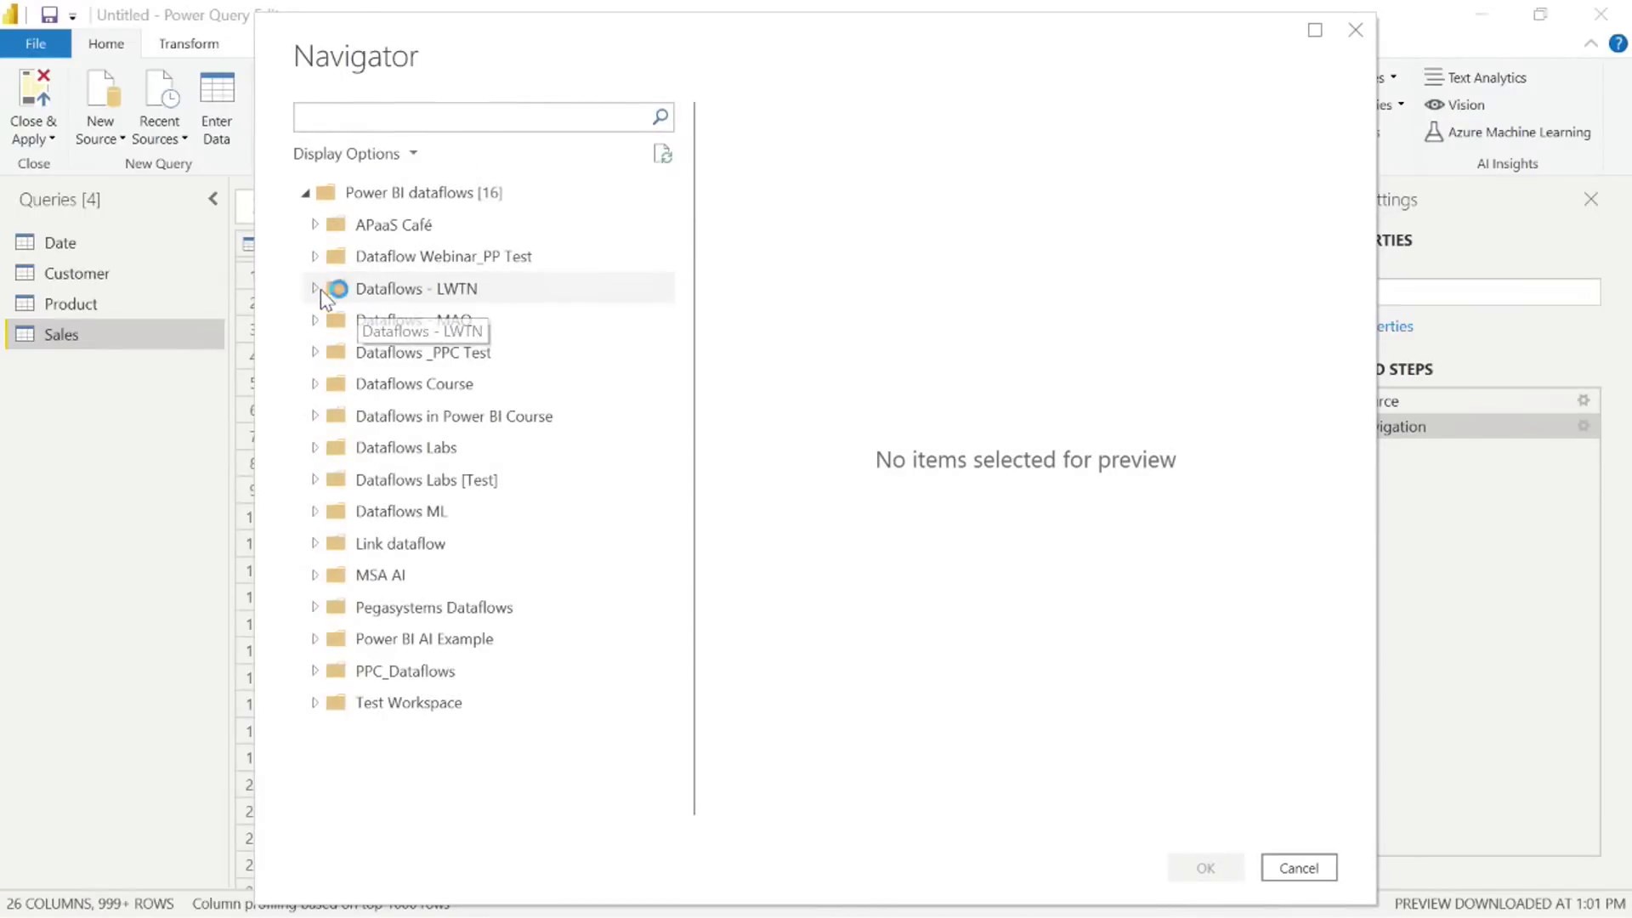
{"action": "left_click", "coordinate": [328, 385]}
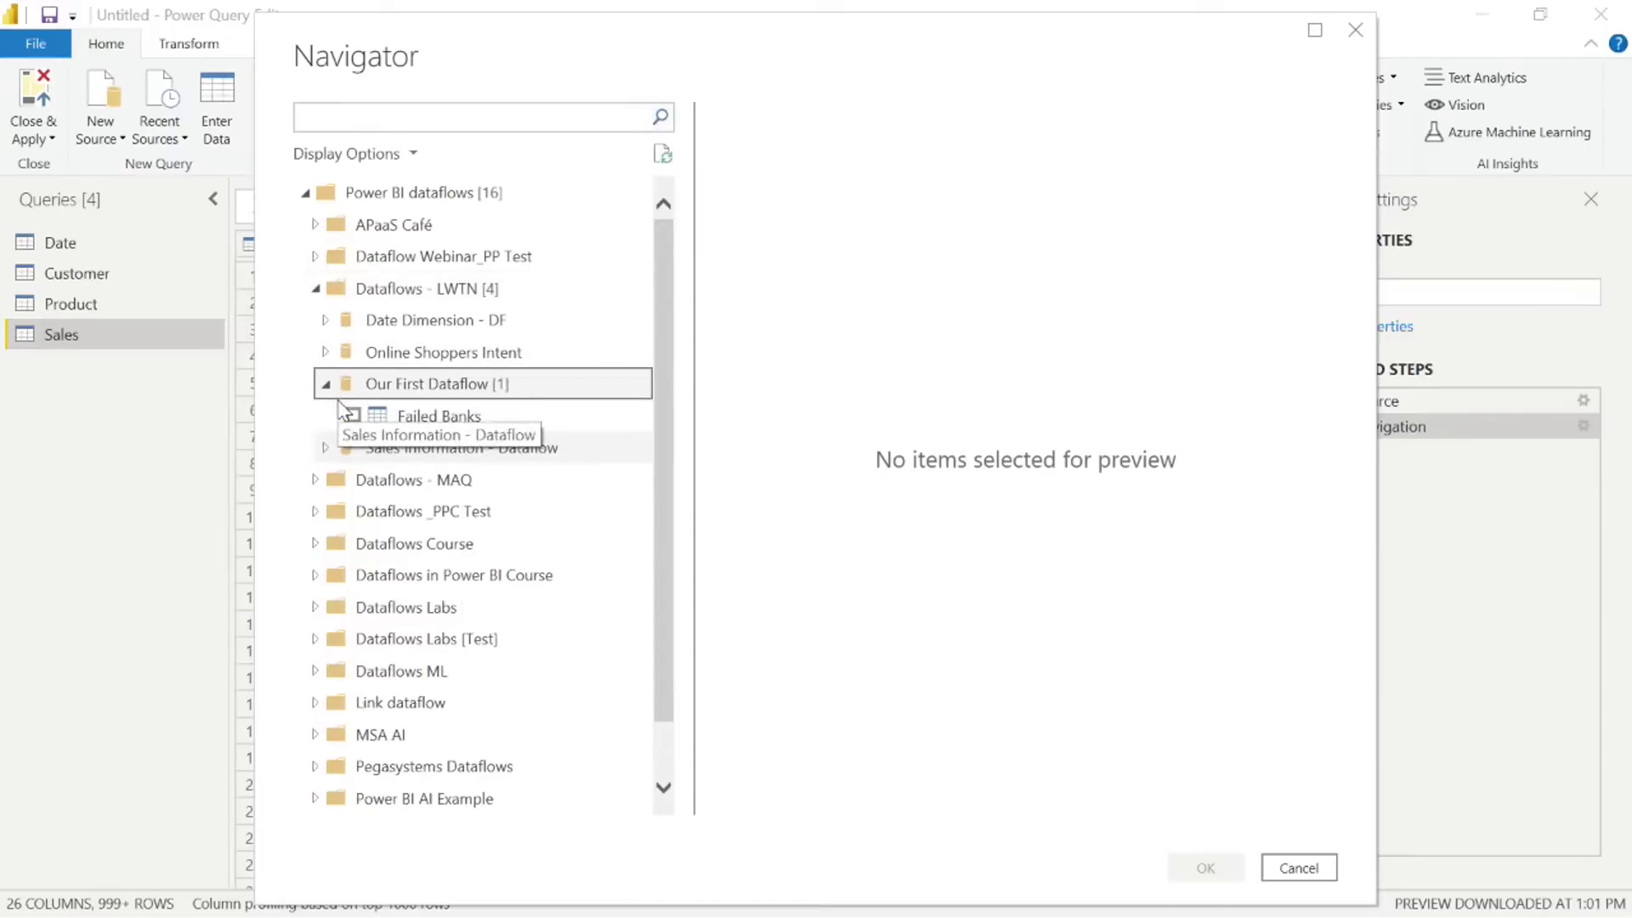
{"action": "left_click", "coordinate": [353, 416]}
{"action": "left_click", "coordinate": [1206, 867]}
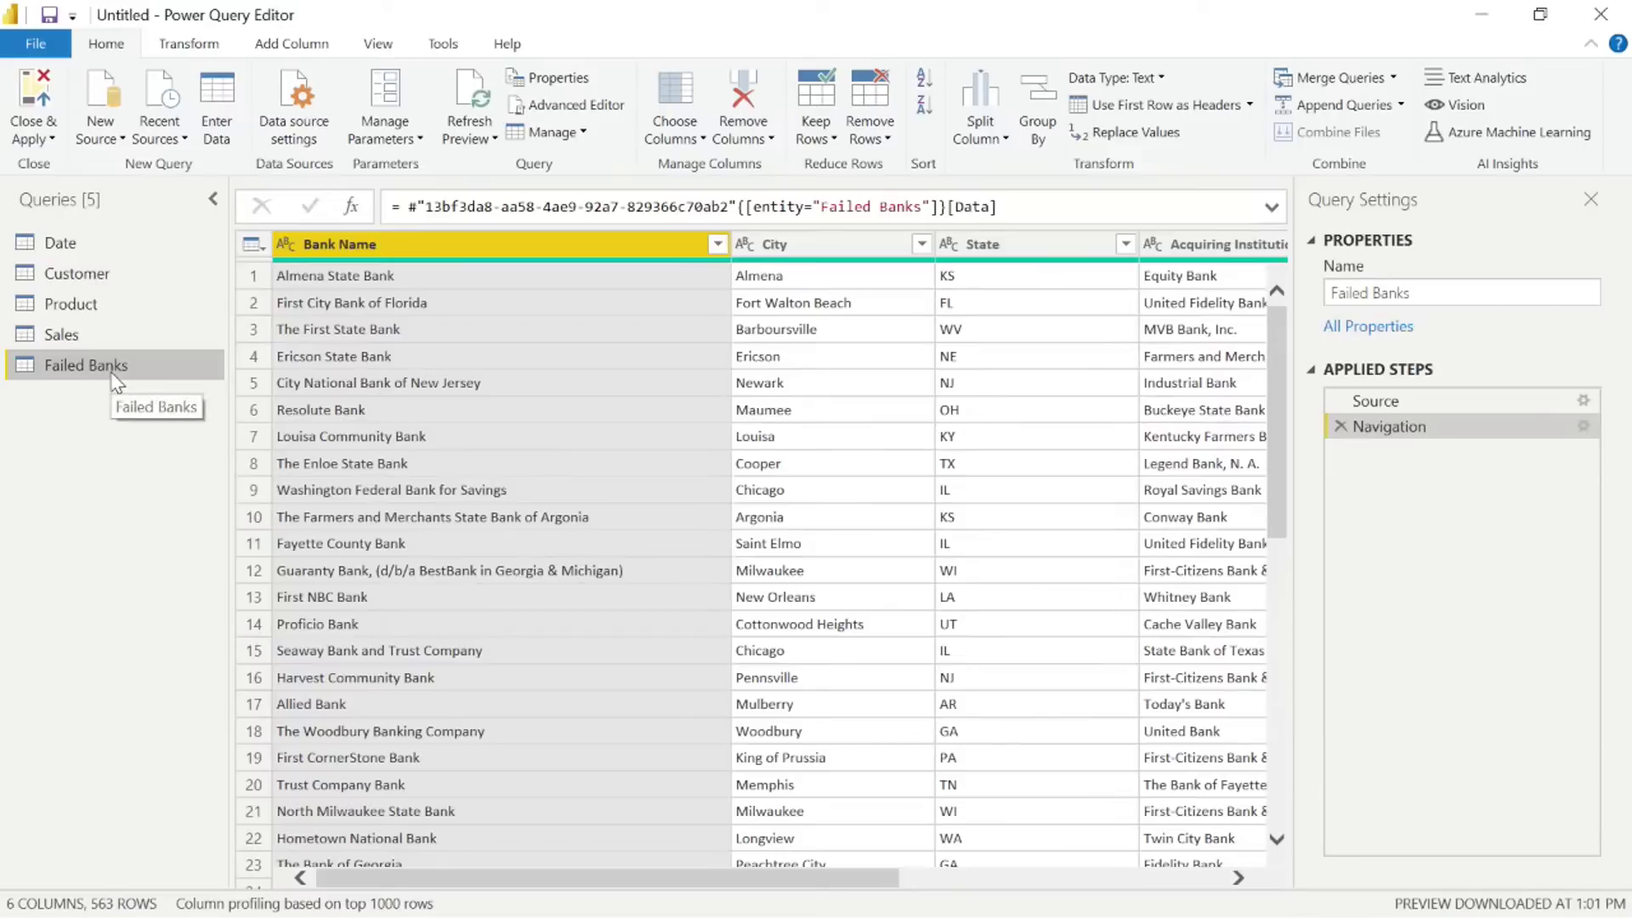
Close the query editor applying the changes, and display the whole data model diagram with the Properties pane collapsed.
{"action": "left_click", "coordinate": [40, 102]}
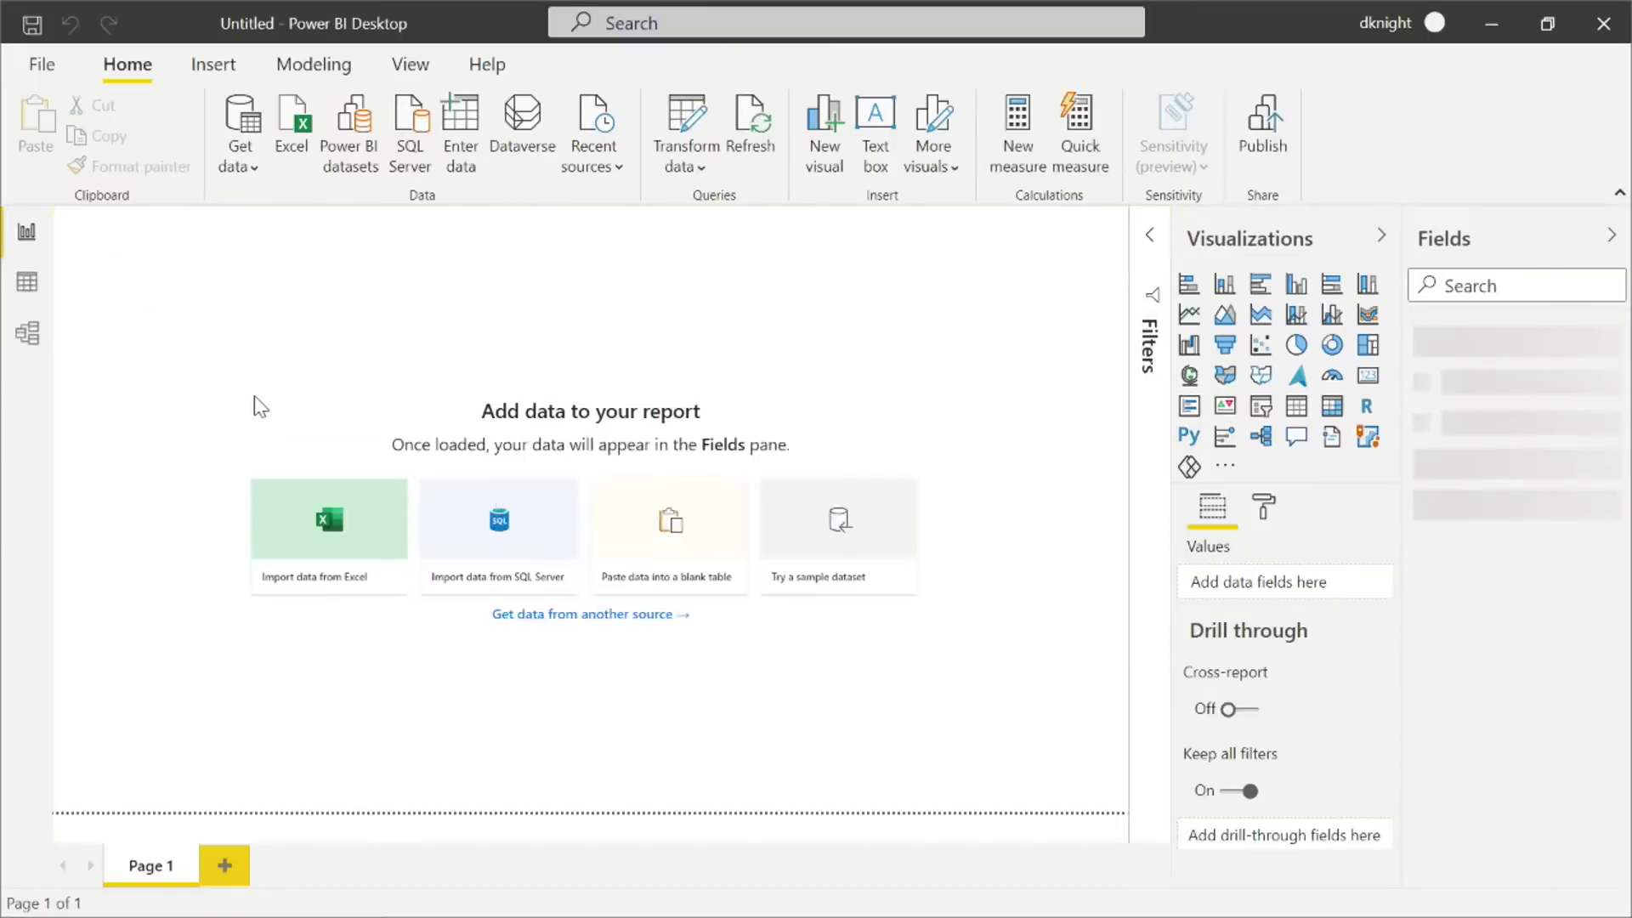
{"action": "left_click", "coordinate": [26, 331]}
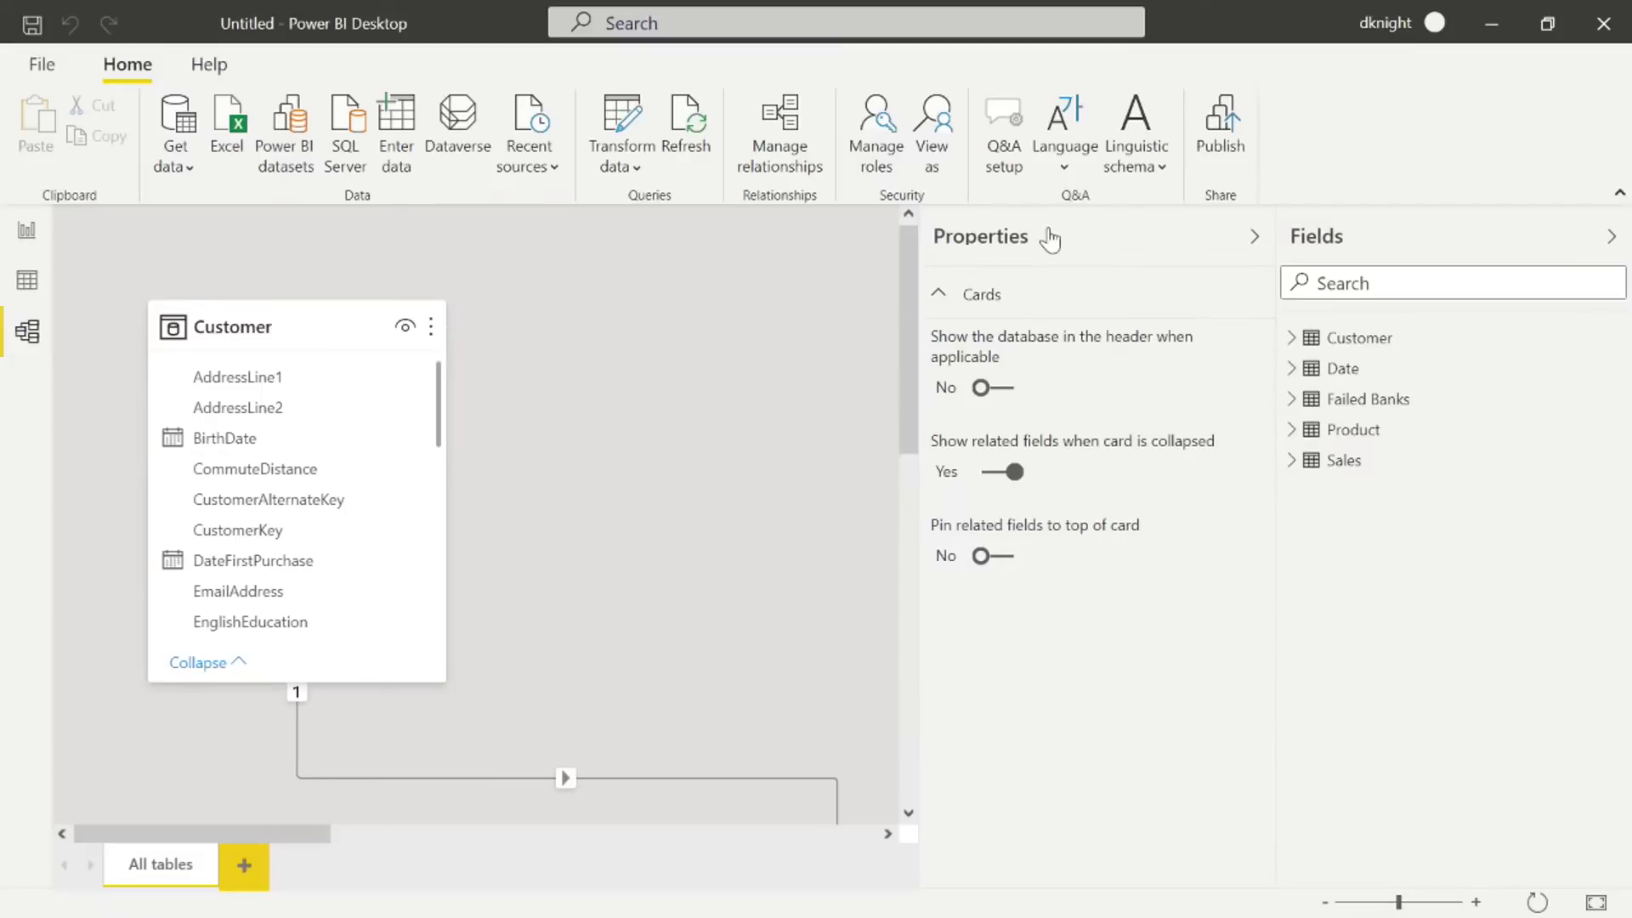
{"action": "left_click", "coordinate": [1253, 238]}
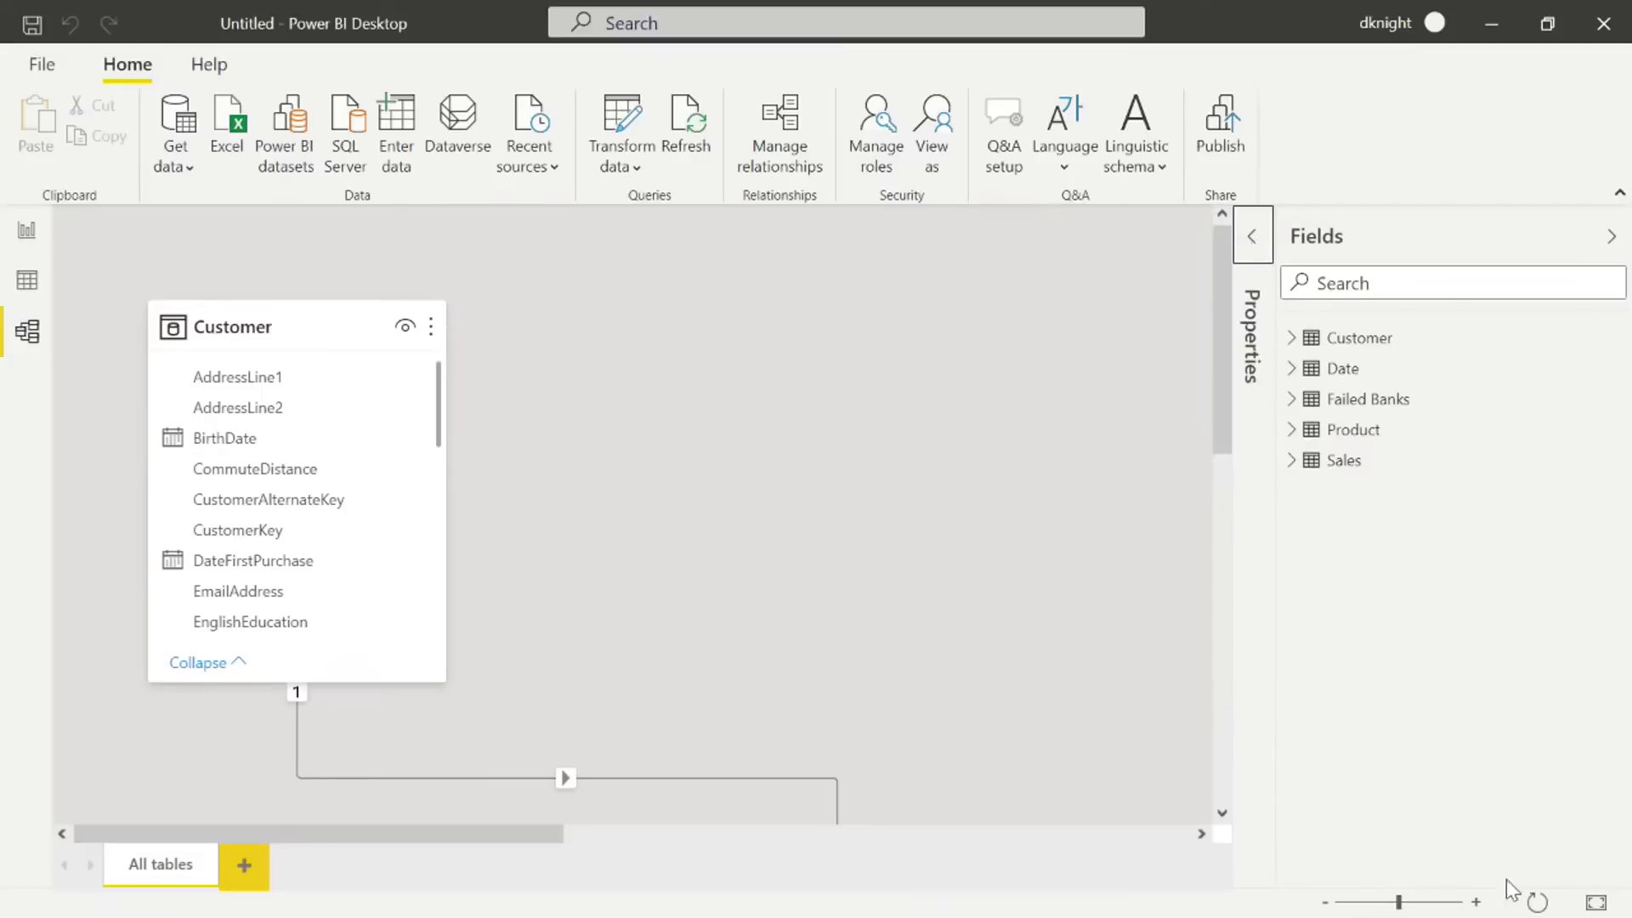
{"action": "left_click", "coordinate": [1596, 902]}
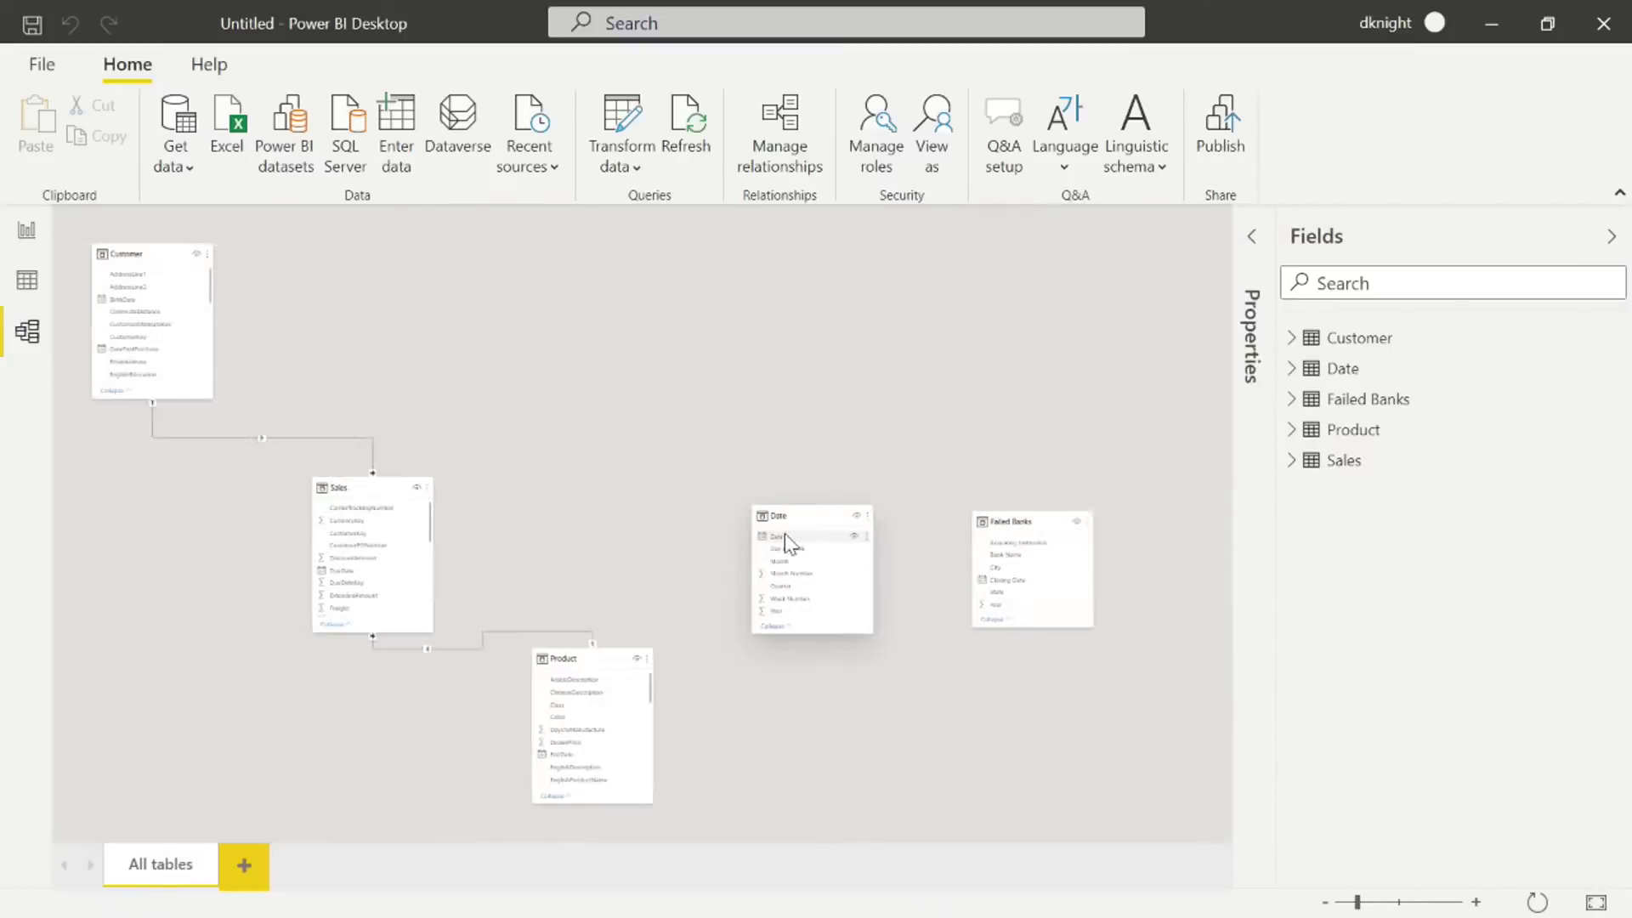
Rearrange the model diagram, placing Date beside Customer, Failed Banks closer to Sales, and Sales slightly higher.
{"action": "left_click_drag", "start_coordinate": [779, 518], "coordinate": [461, 256]}
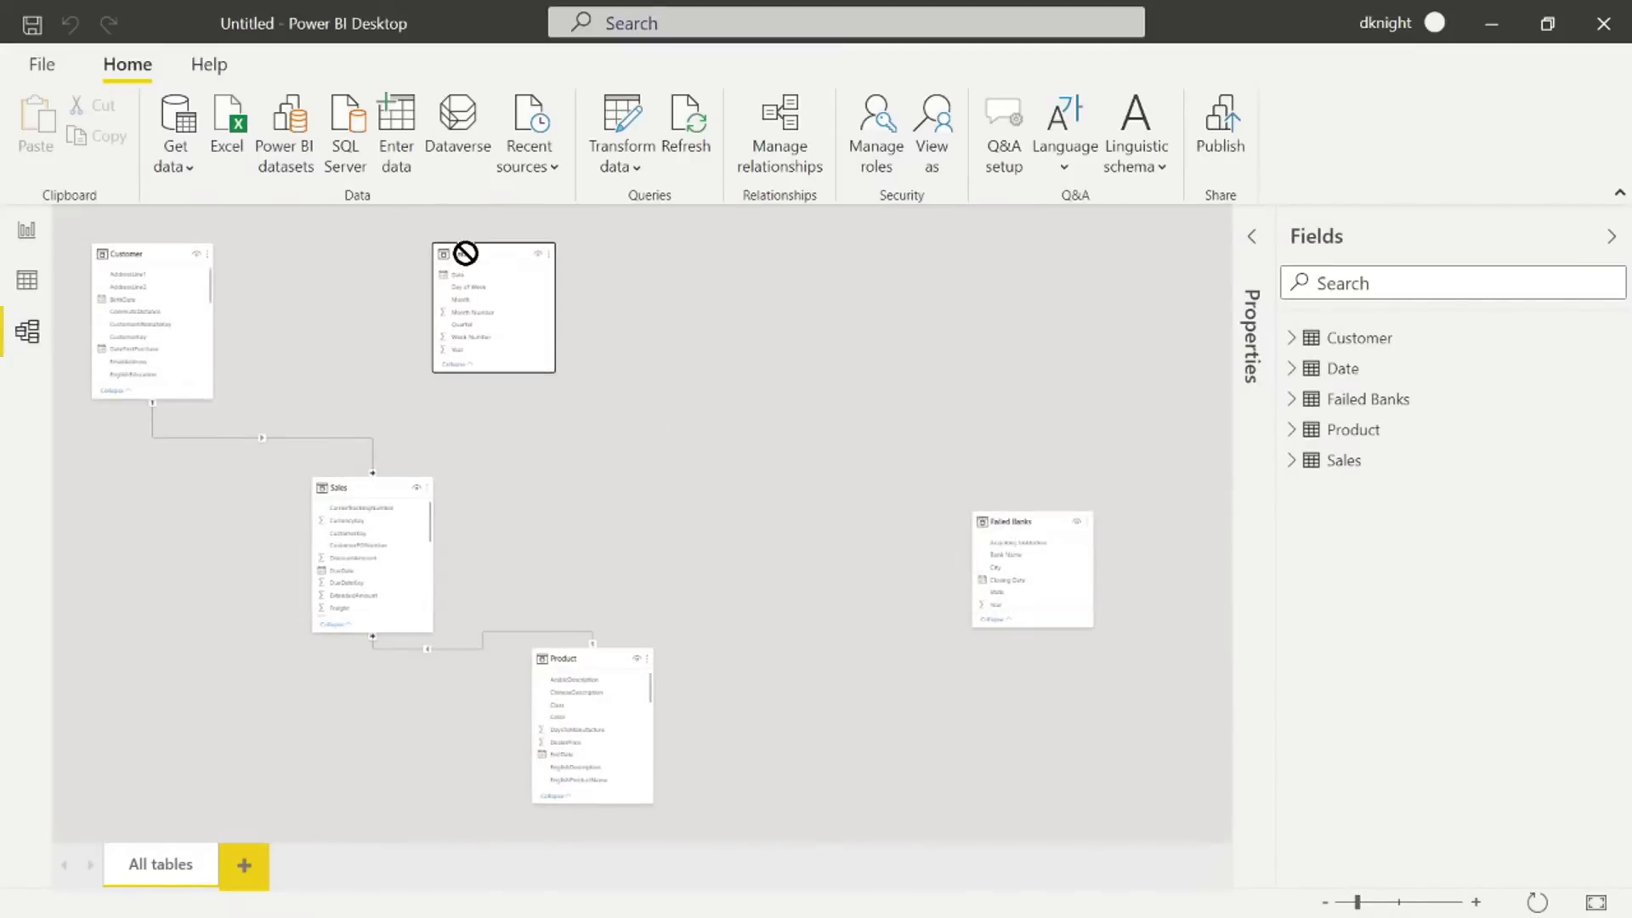
{"action": "left_click_drag", "start_coordinate": [996, 519], "coordinate": [687, 466]}
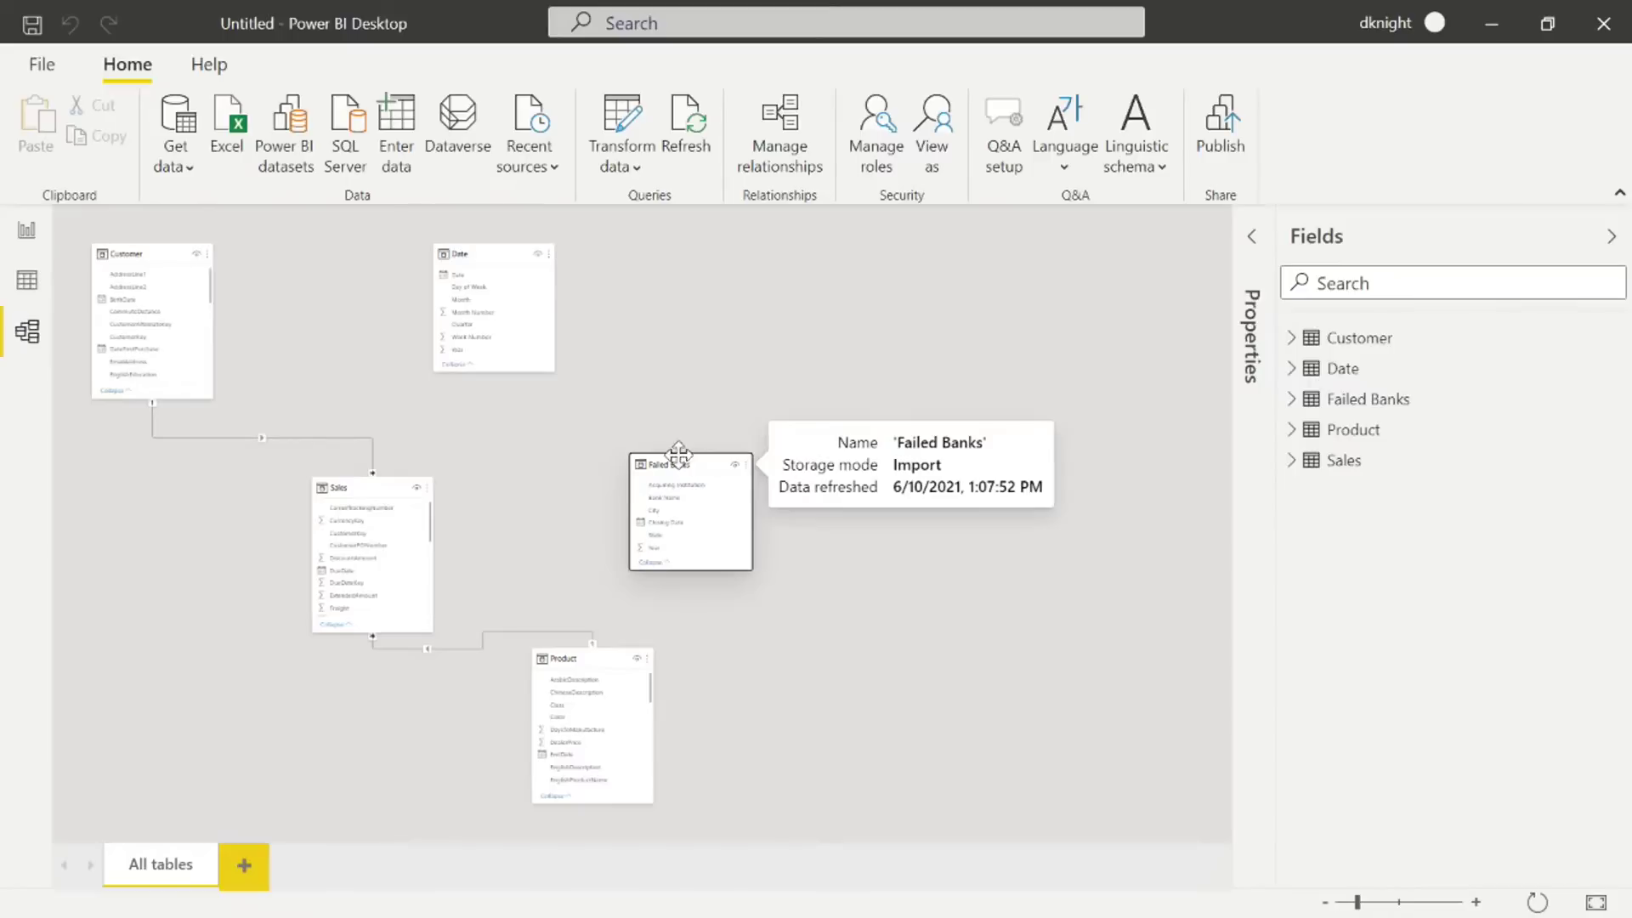
{"action": "left_click_drag", "start_coordinate": [357, 486], "coordinate": [345, 468]}
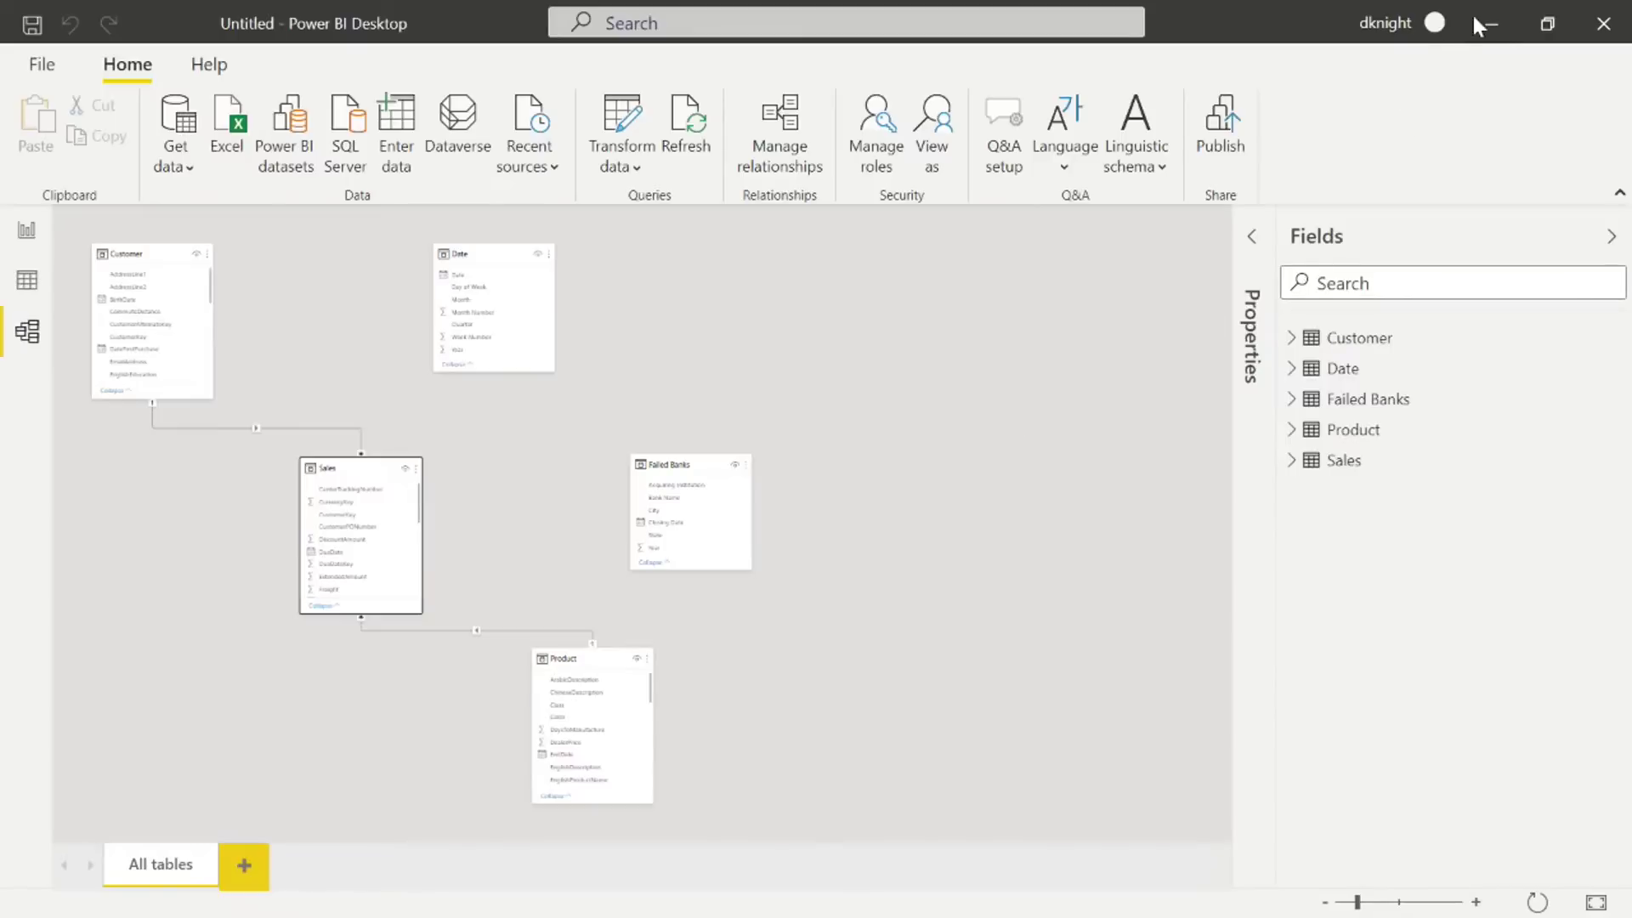
Switch to the Power BI service, examine the roles available in the Dataflows - LWTN workspace's access settings, and close them.
{"action": "left_click", "coordinate": [1493, 24]}
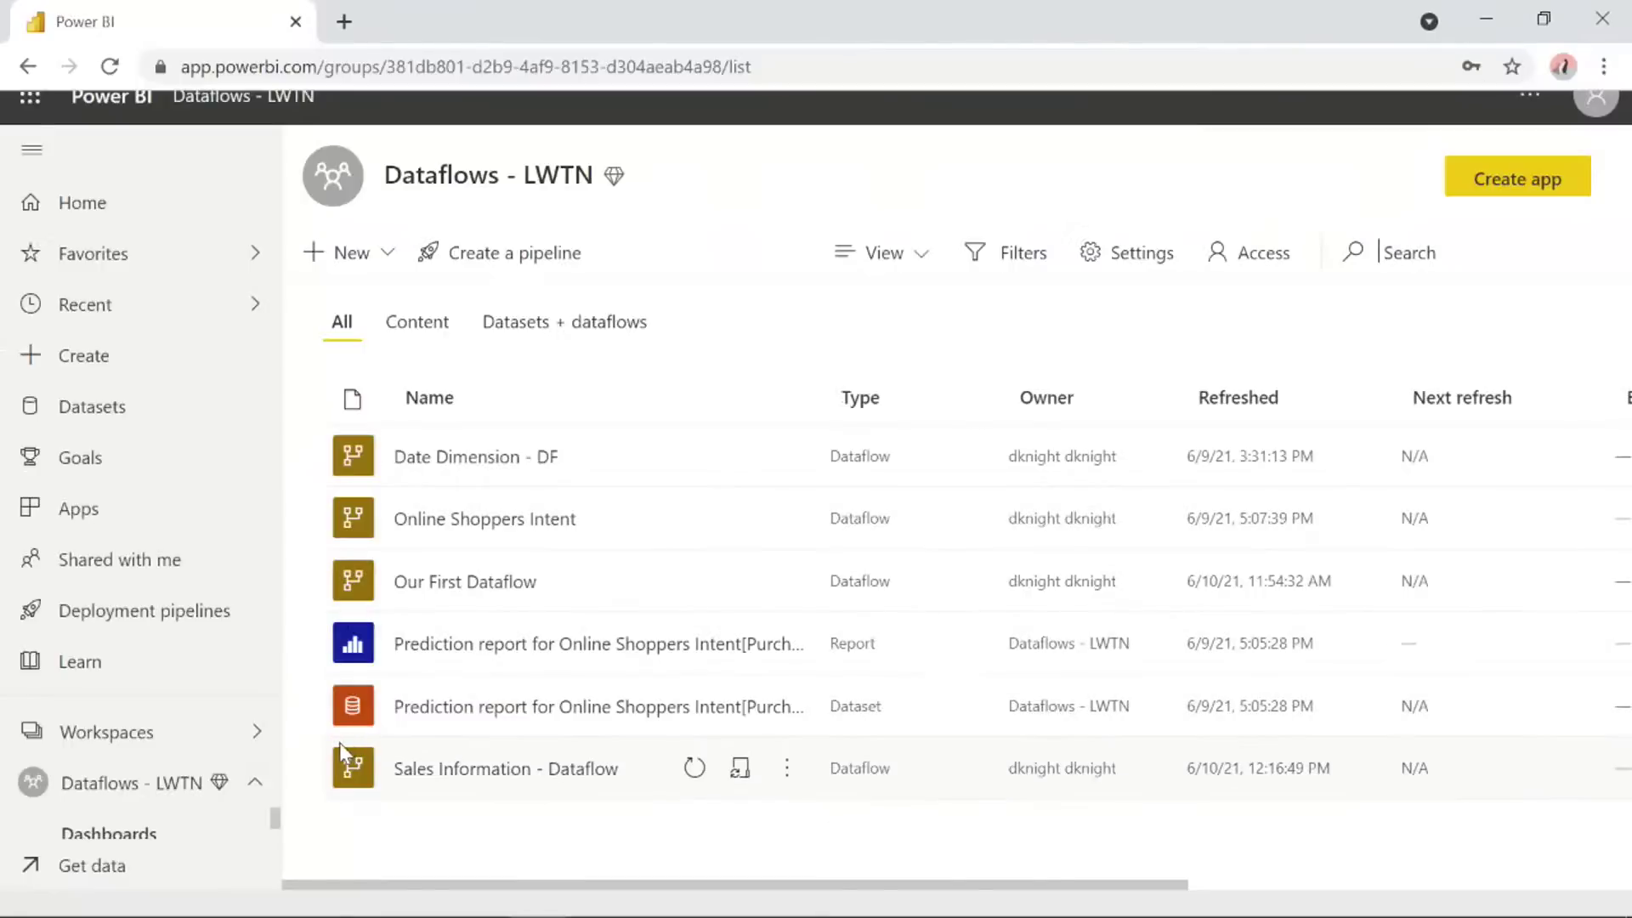
{"action": "left_click", "coordinate": [1276, 263]}
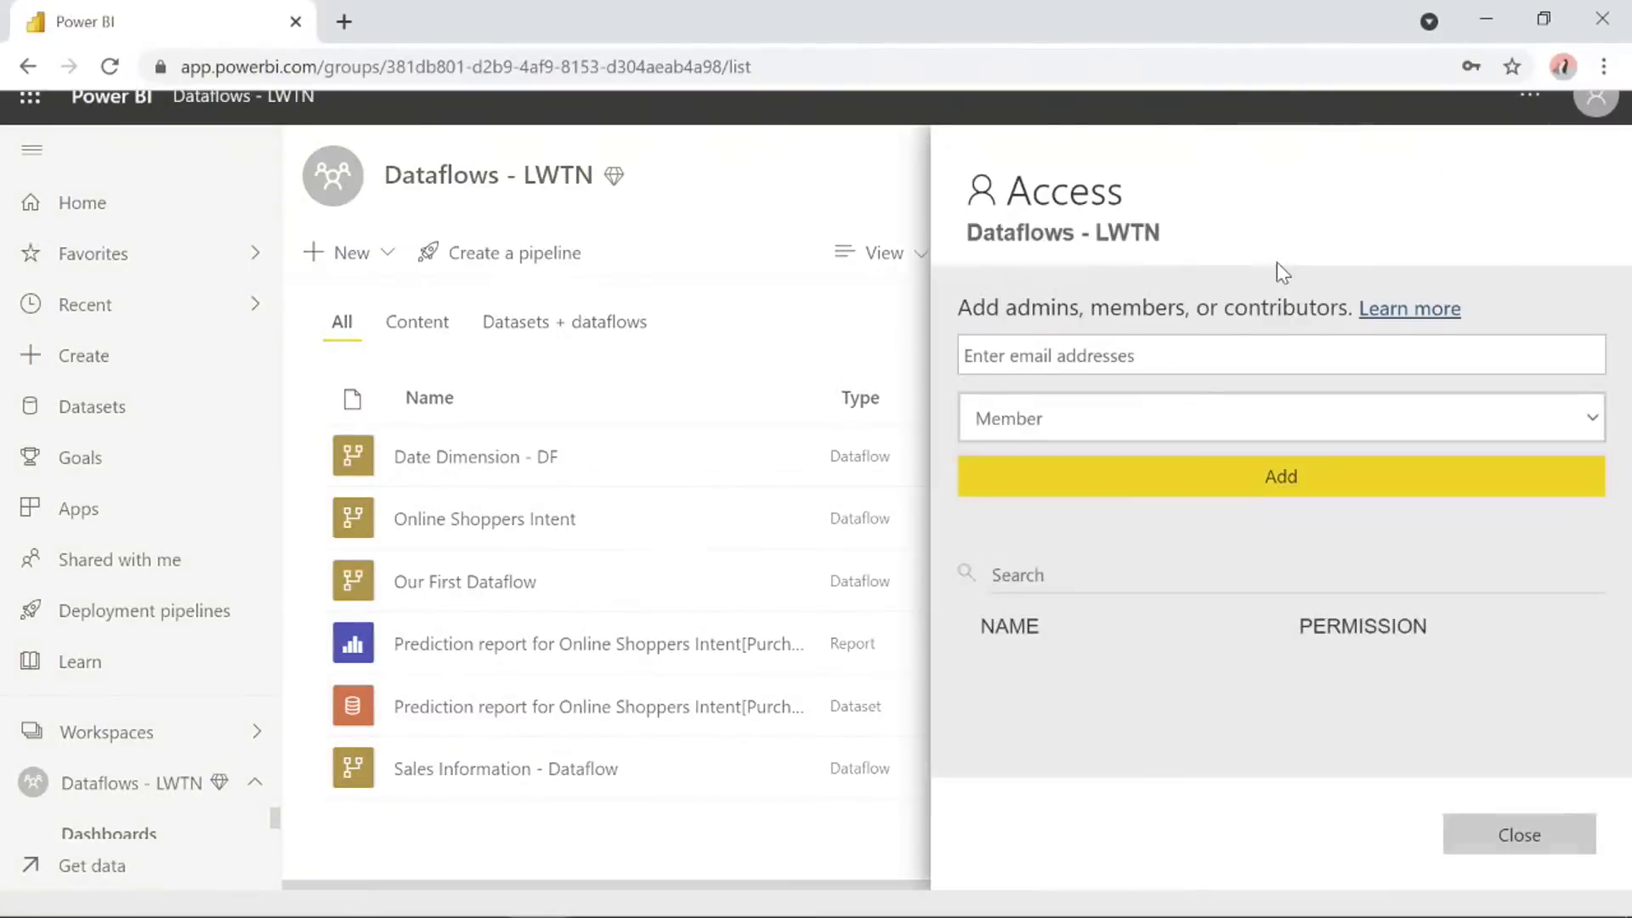
{"action": "left_click", "coordinate": [1146, 353]}
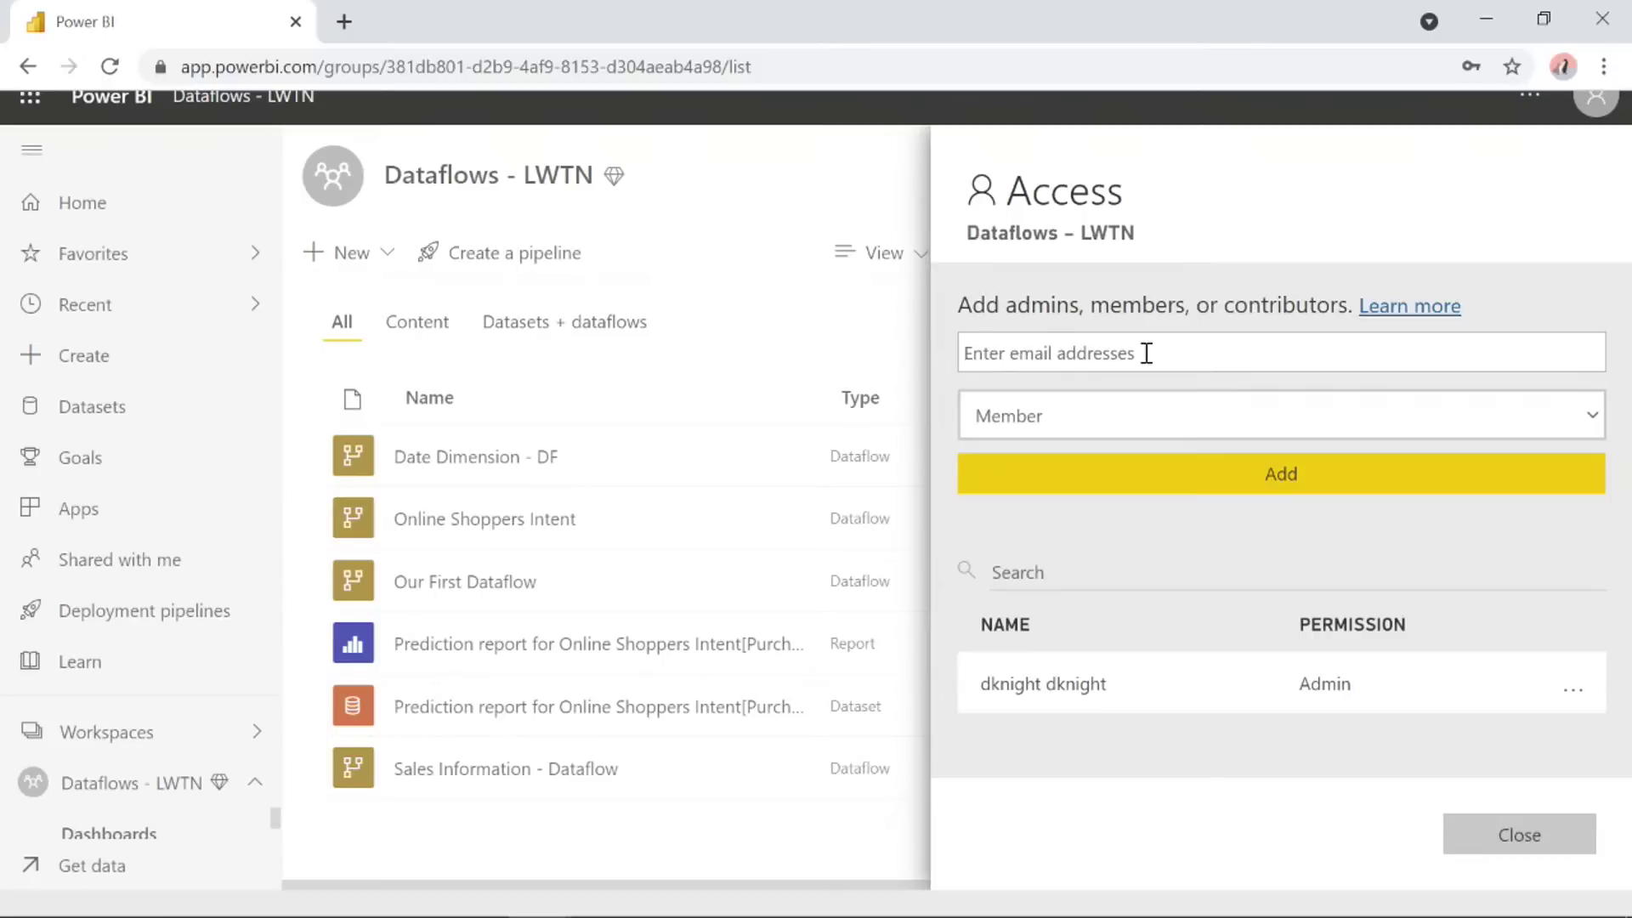
{"action": "left_click", "coordinate": [1131, 418]}
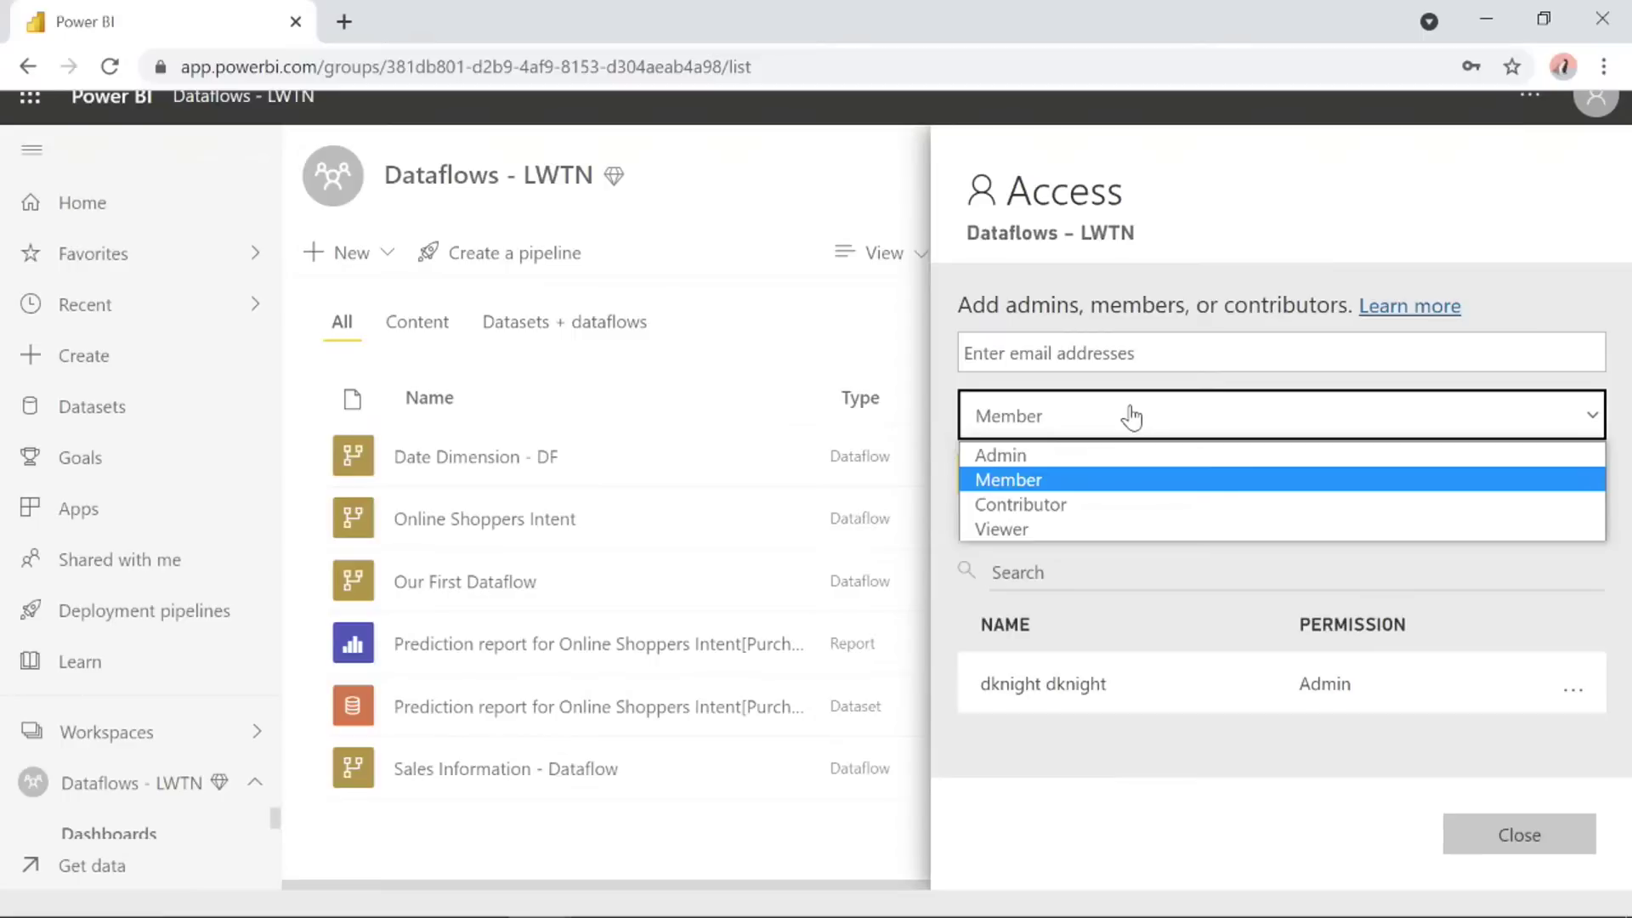
{"action": "left_click", "coordinate": [1130, 416]}
{"action": "left_click", "coordinate": [1494, 852]}
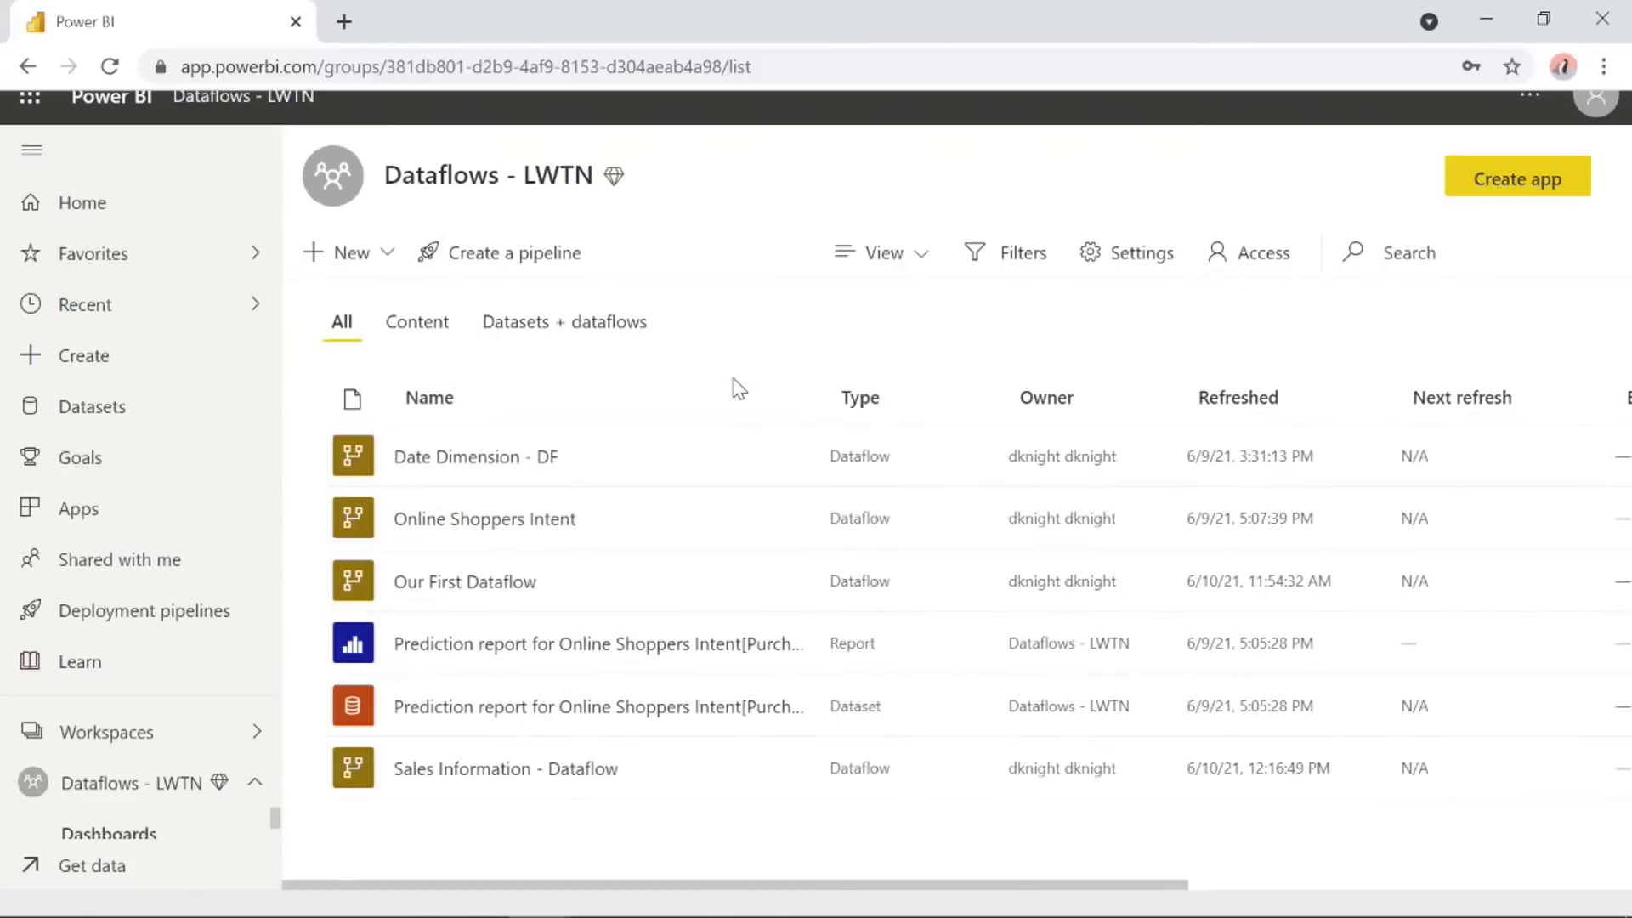
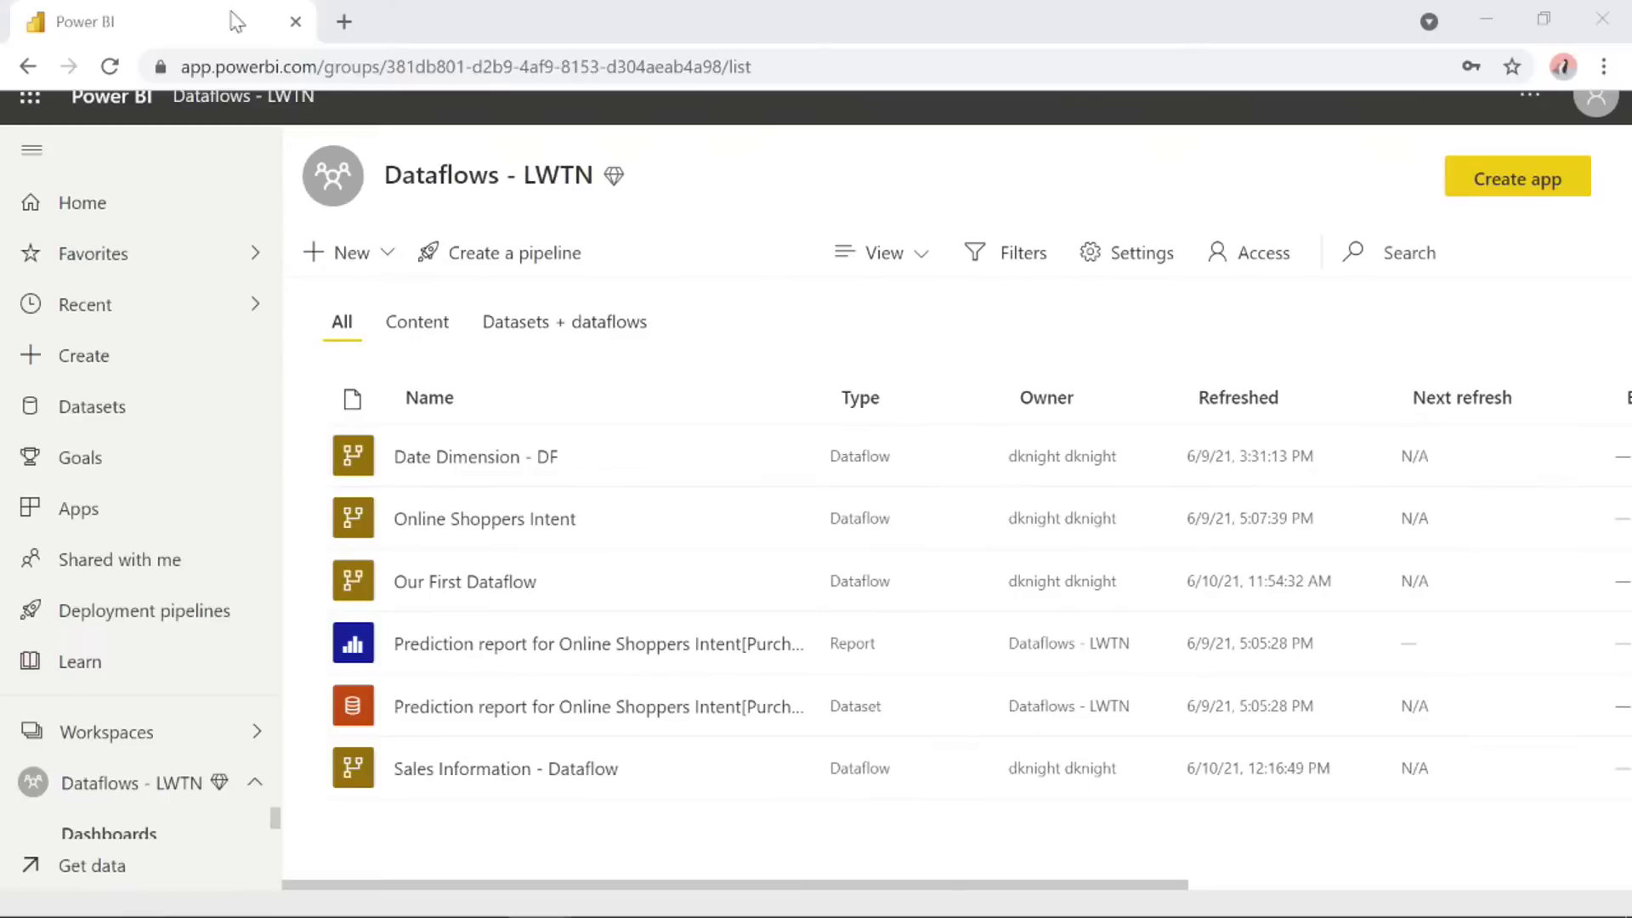
Start a new dataflow in the Dataflows - LWTN workspace and choose to define new tables for it.
{"action": "left_click", "coordinate": [338, 269]}
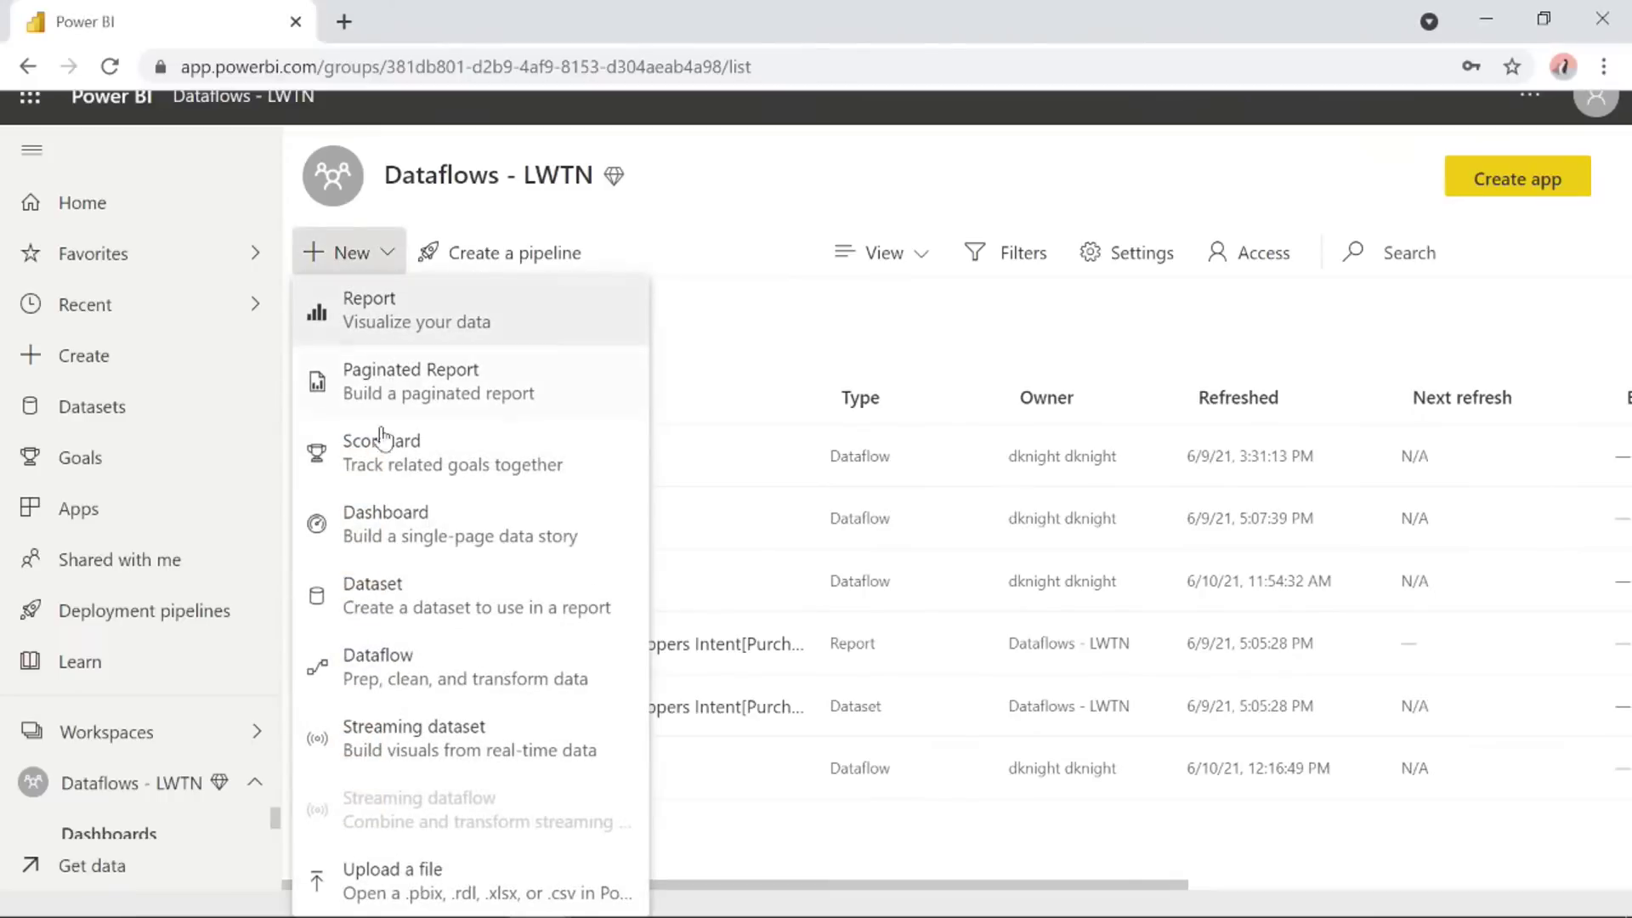
{"action": "left_click", "coordinate": [395, 680]}
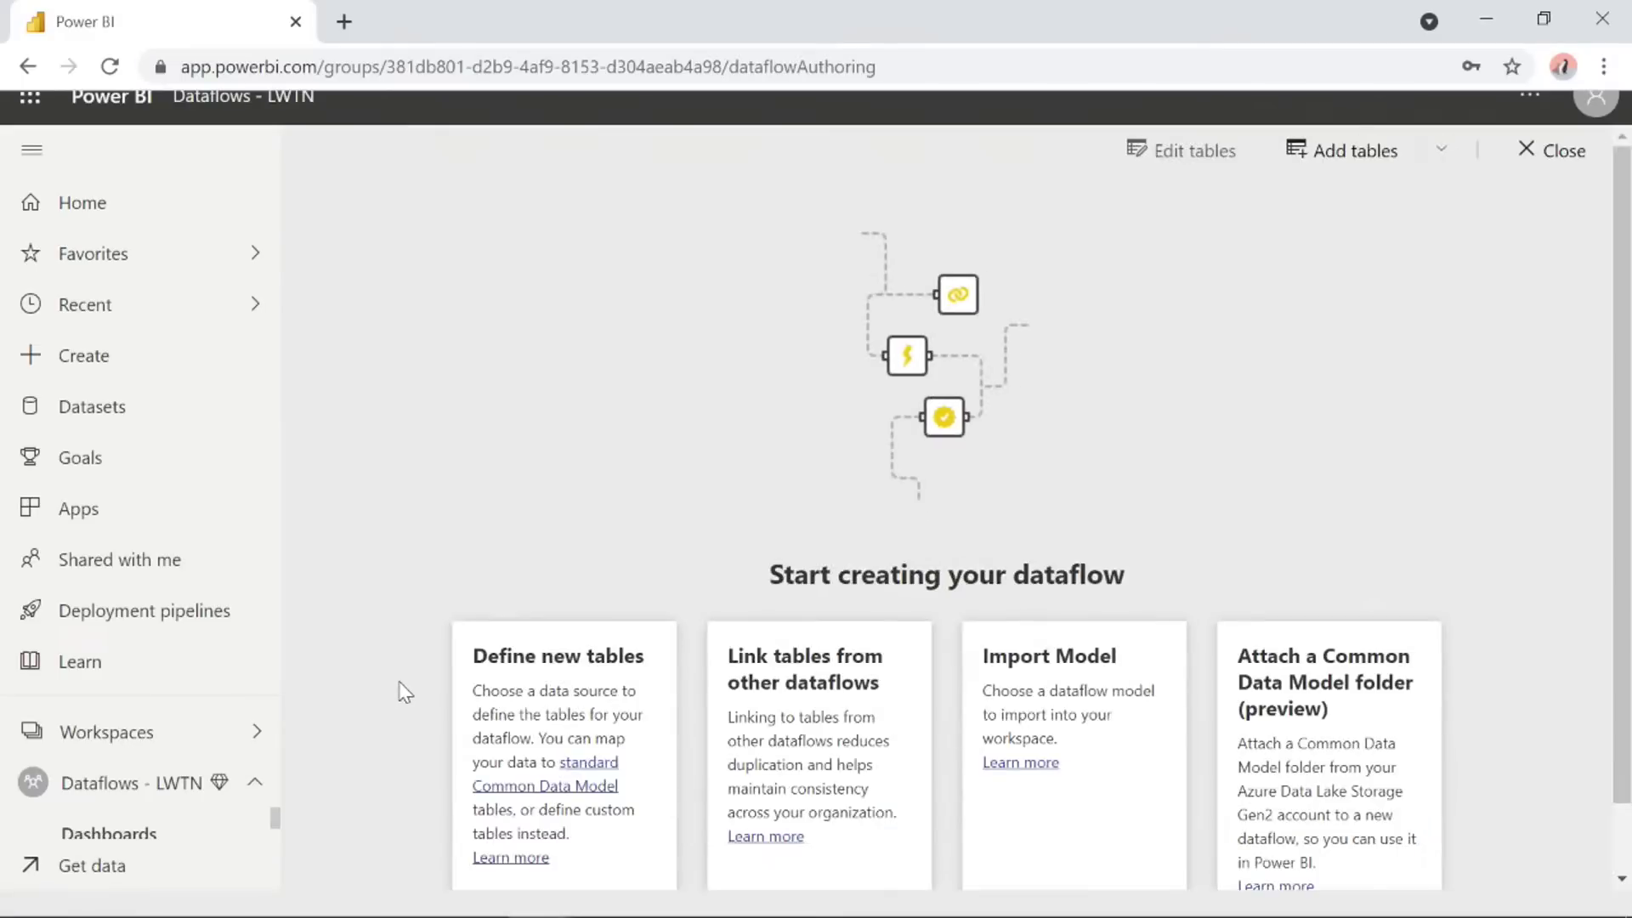
{"action": "scroll", "coordinate": [401, 684], "scroll_direction": "down", "scroll_amount": 1}
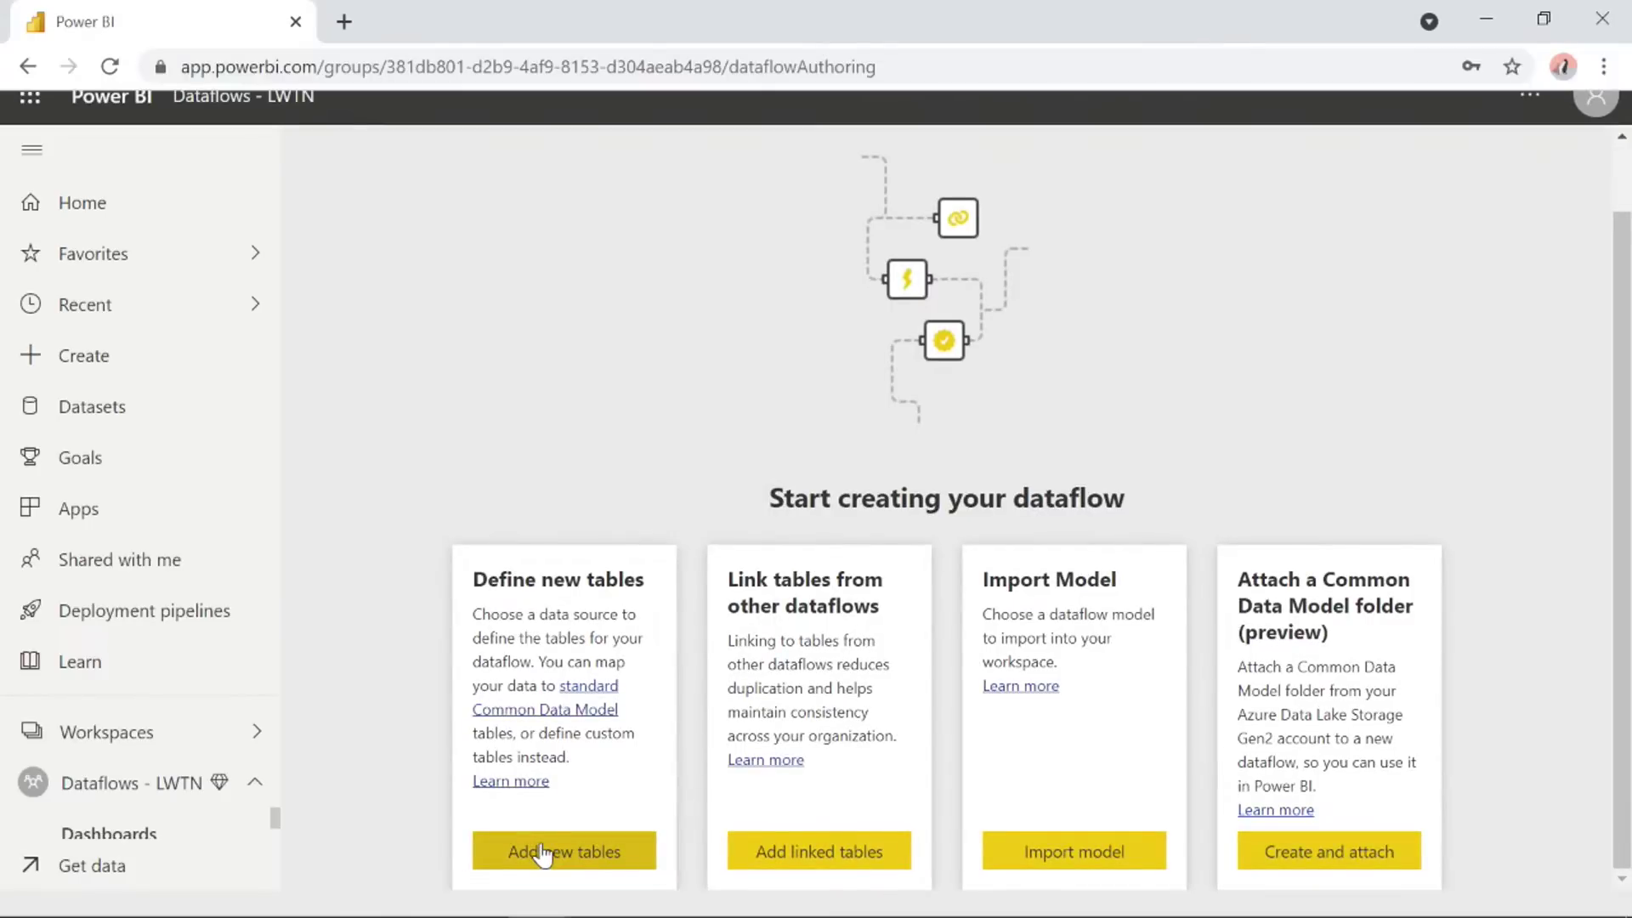
{"action": "left_click", "coordinate": [542, 852]}
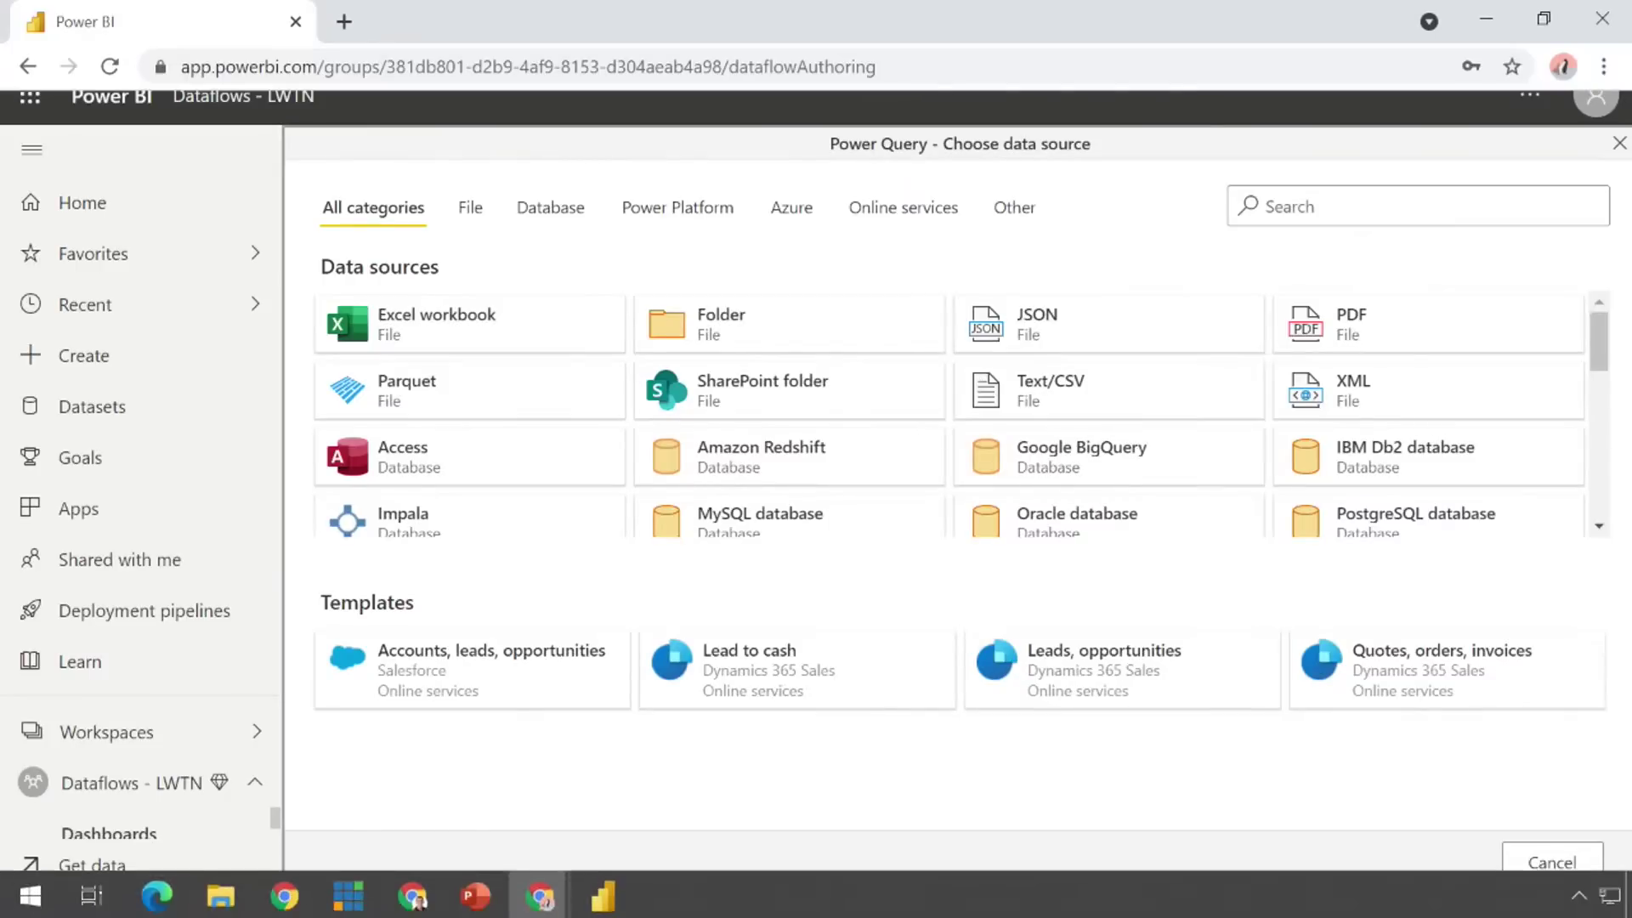
{"action": "key", "text": "alt+Tab"}
{"action": "key", "text": "alt+Tab"}
{"action": "key", "text": "alt+Tab"}
{"action": "key", "text": "alt+Tab"}
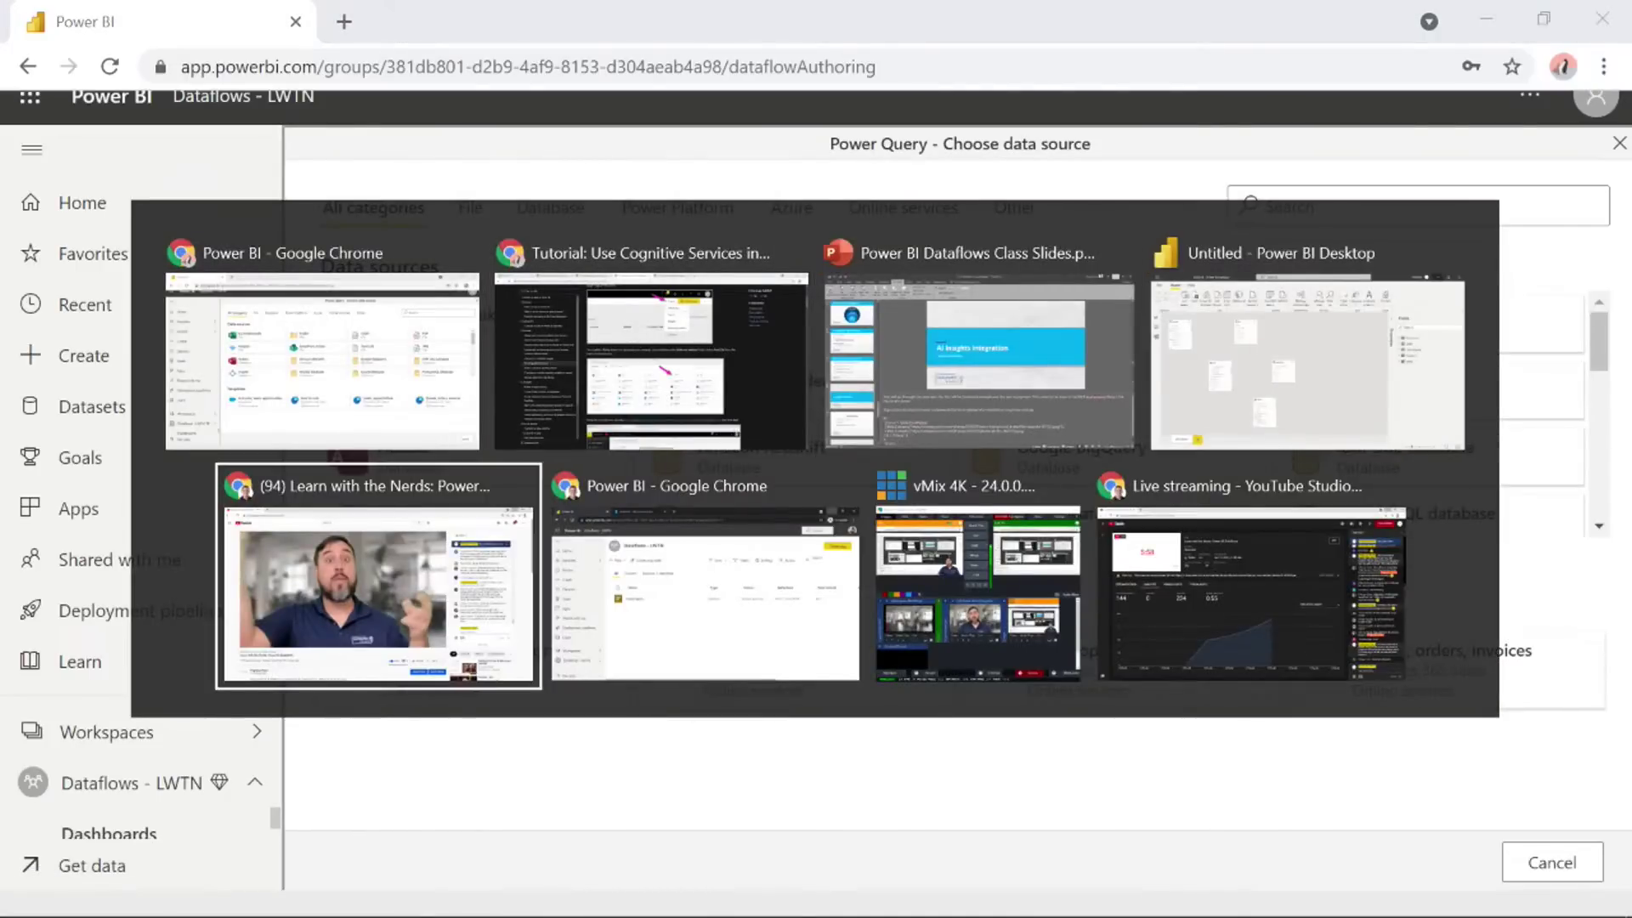
{"action": "key", "text": "Escape"}
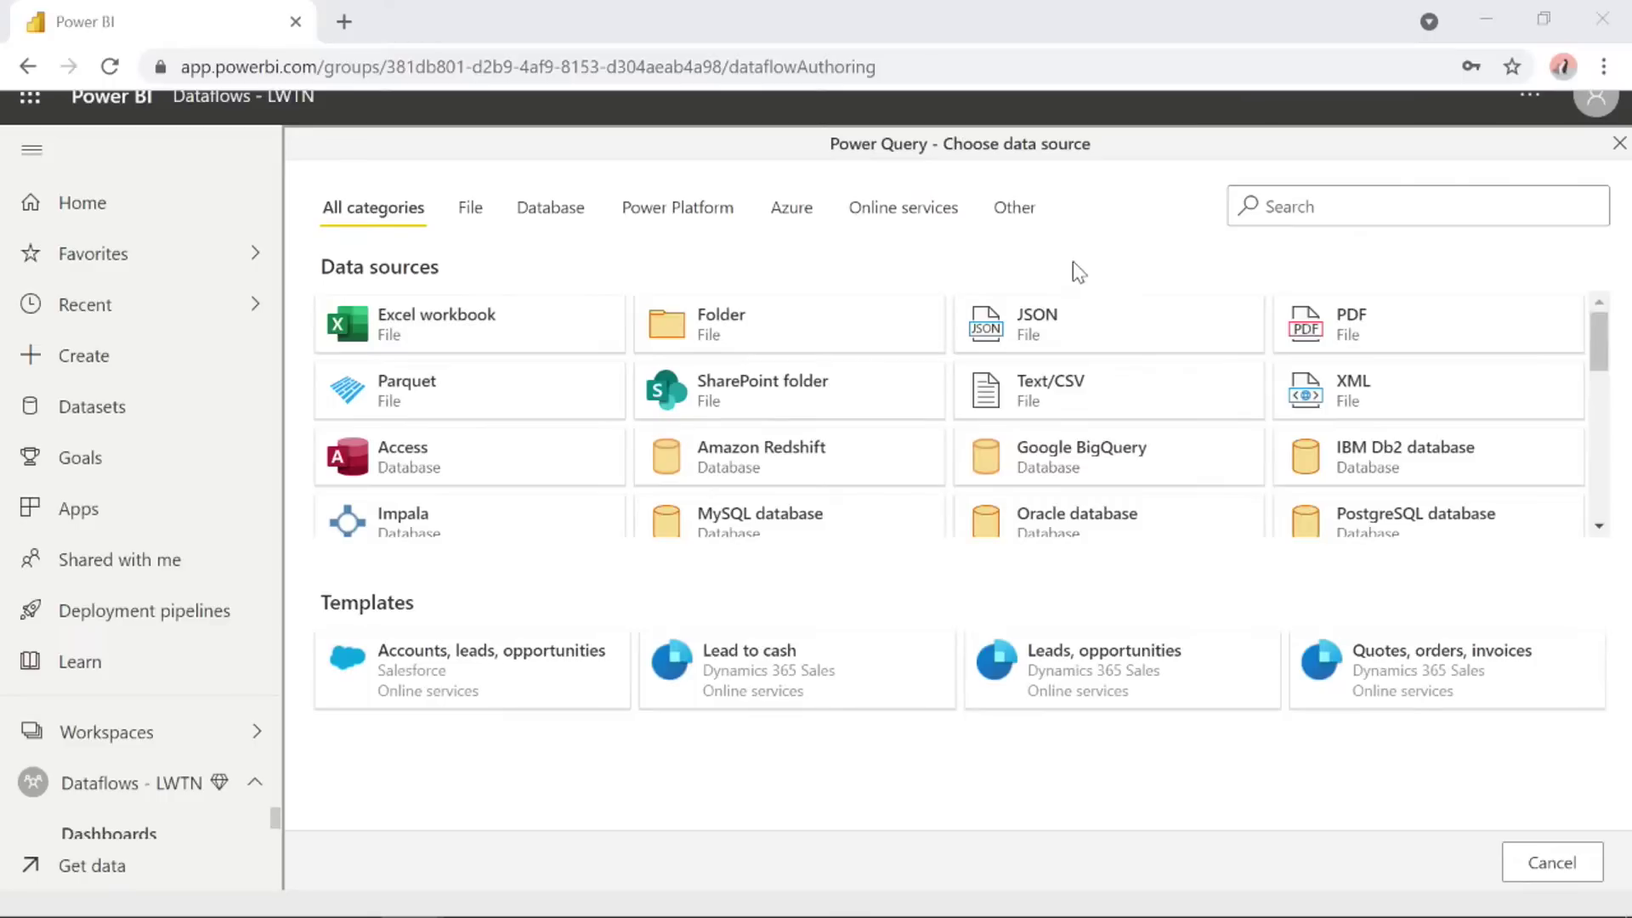
{"action": "left_click", "coordinate": [1050, 375]}
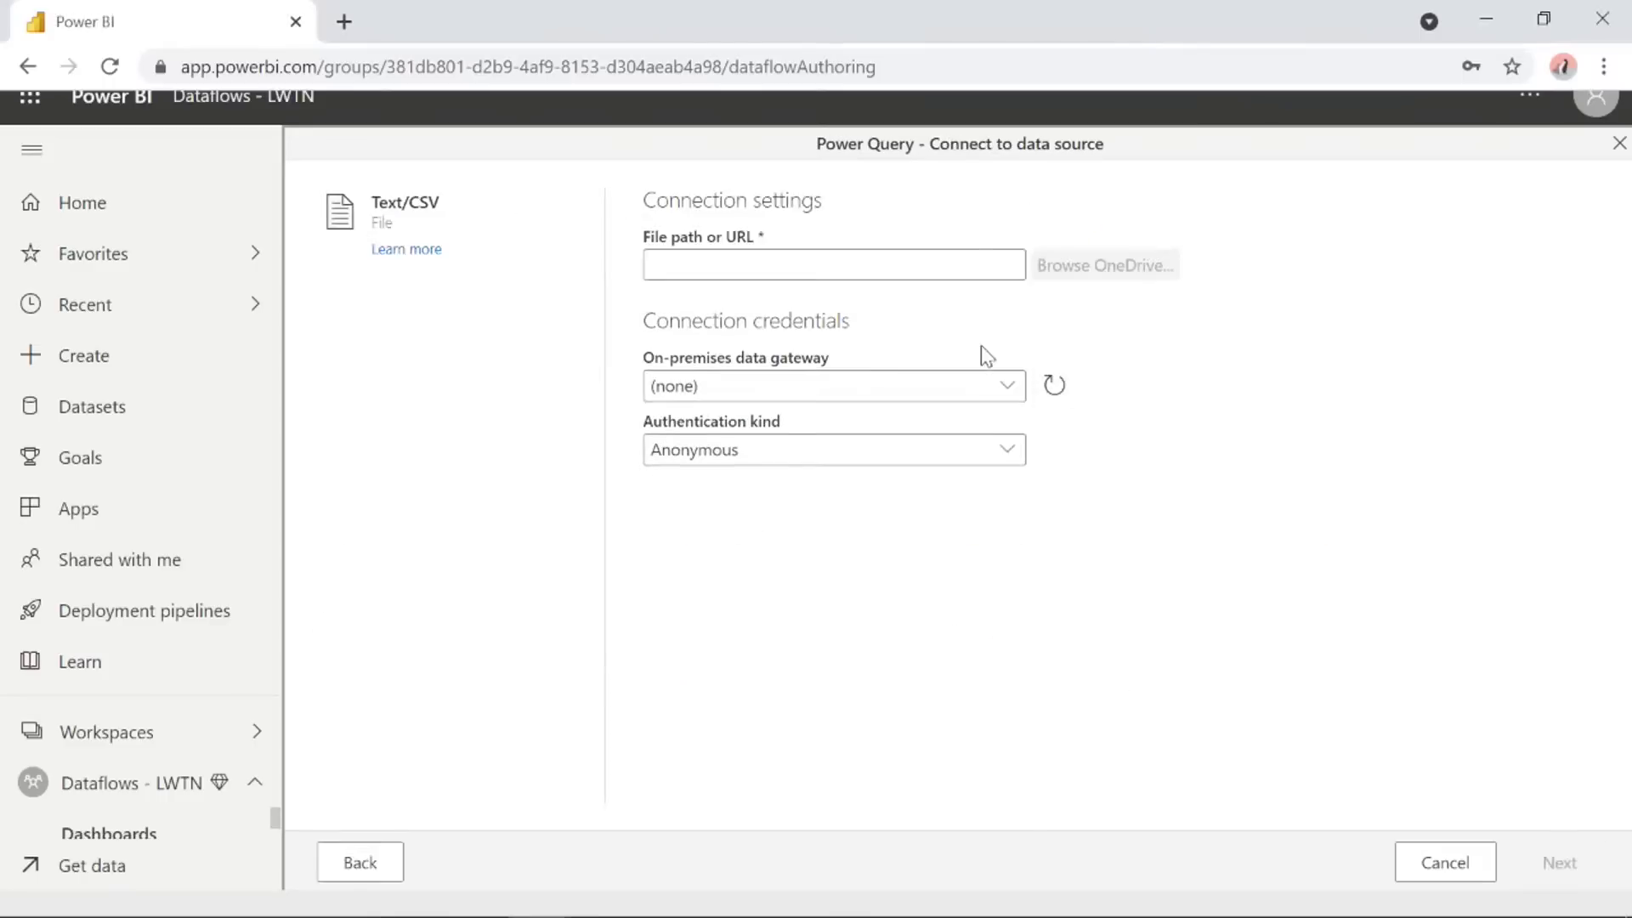
{"action": "left_click", "coordinate": [805, 276]}
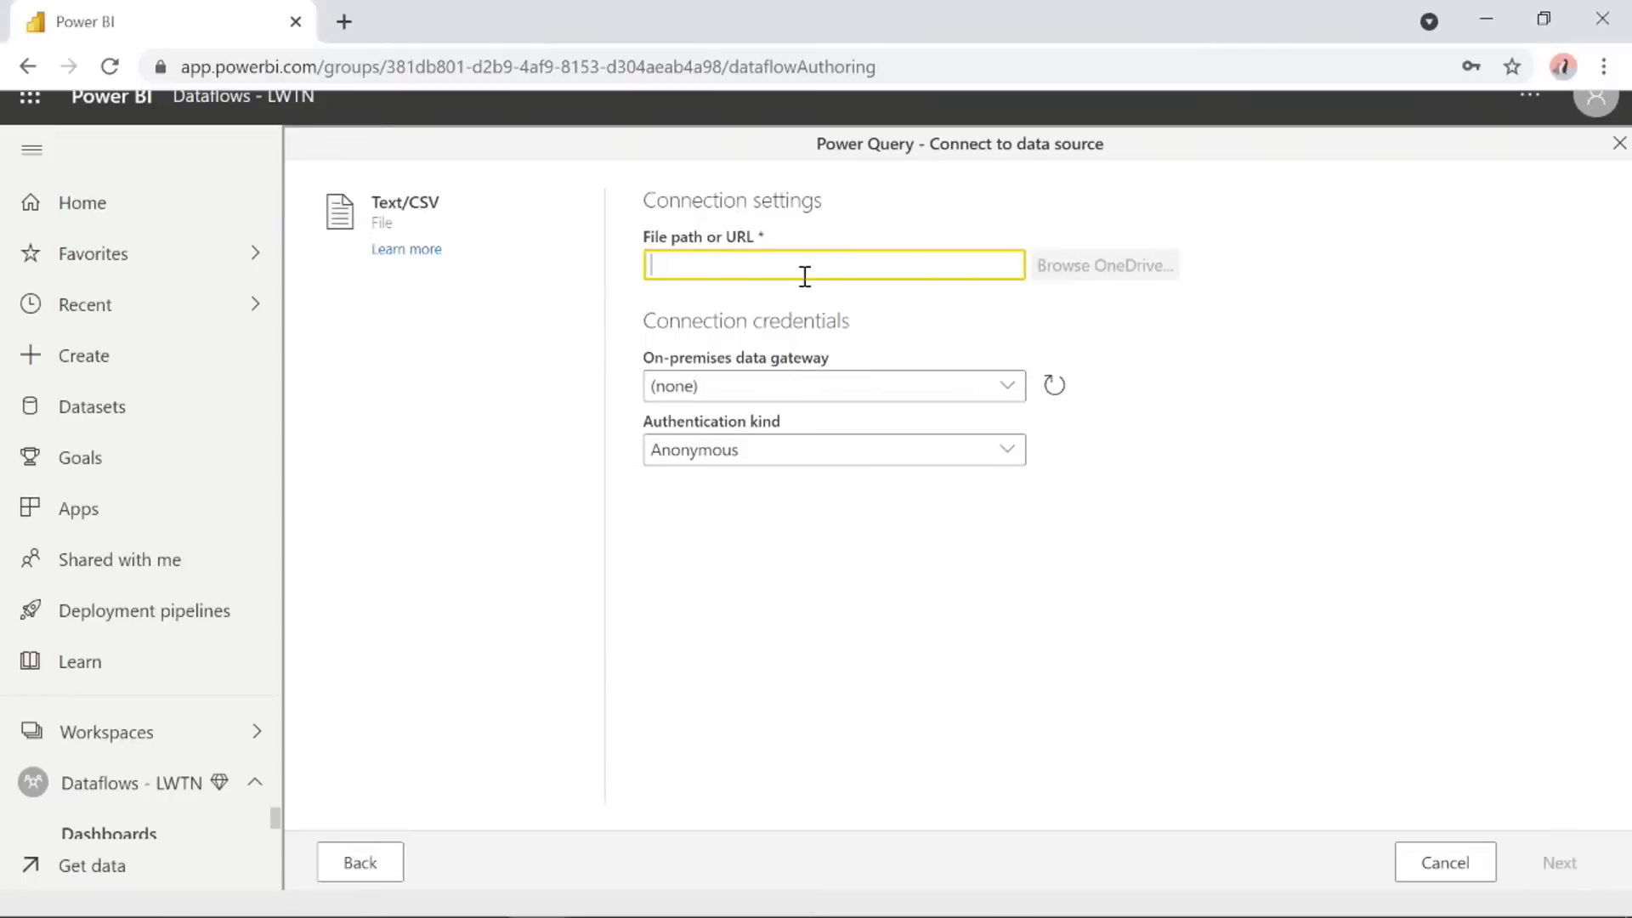
{"action": "key", "text": "ctrl+v"}
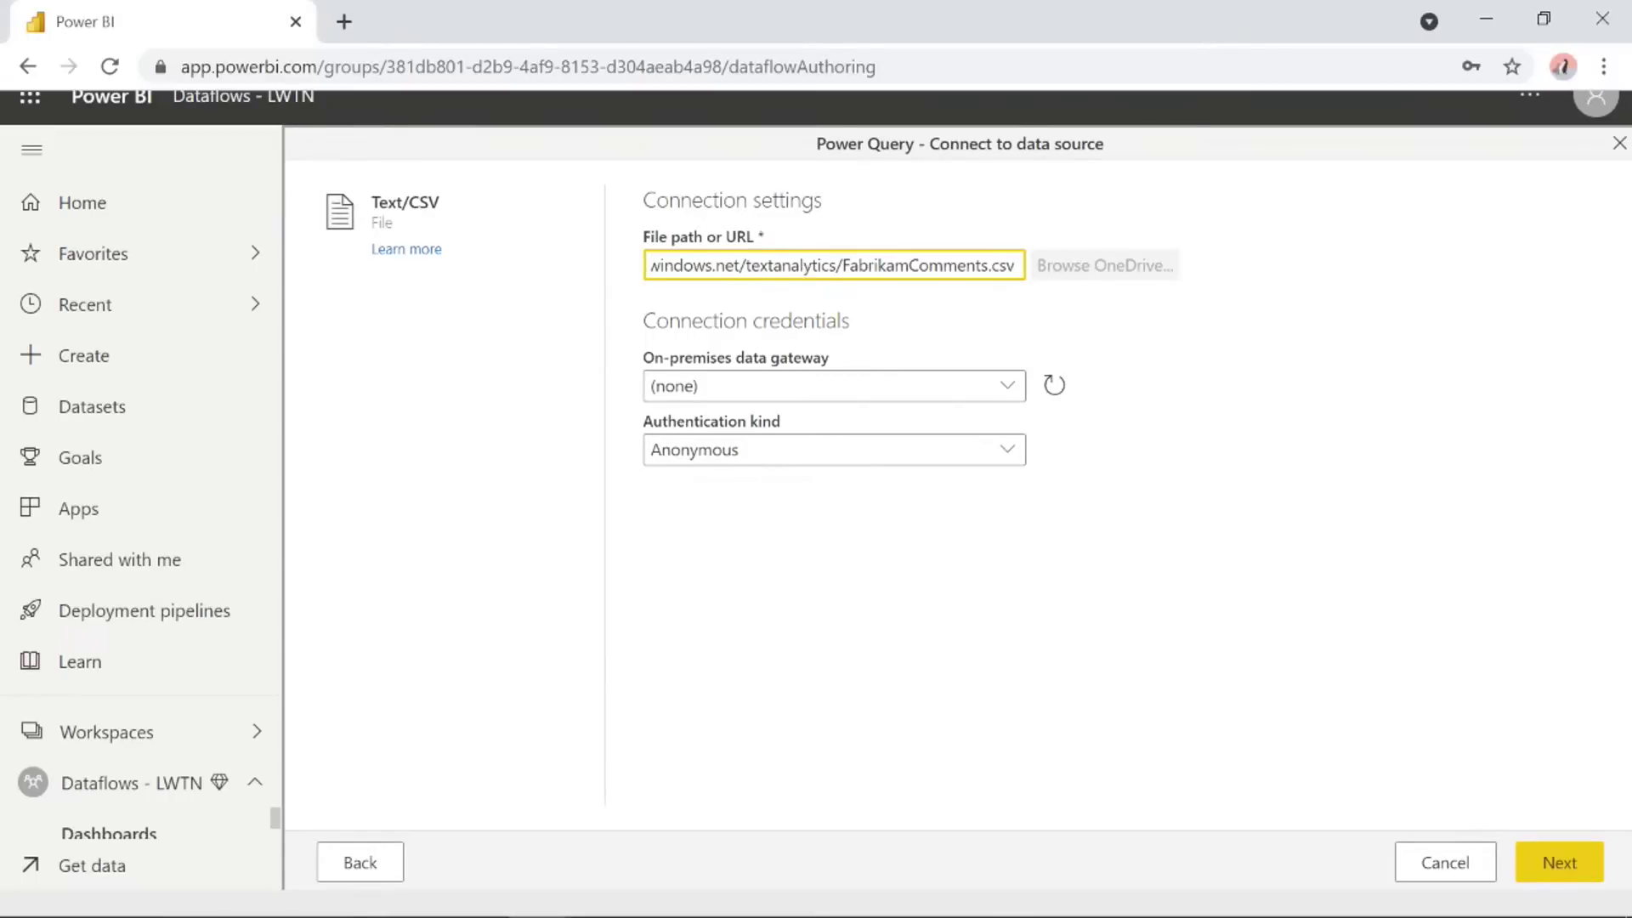
{"action": "key", "text": "Home"}
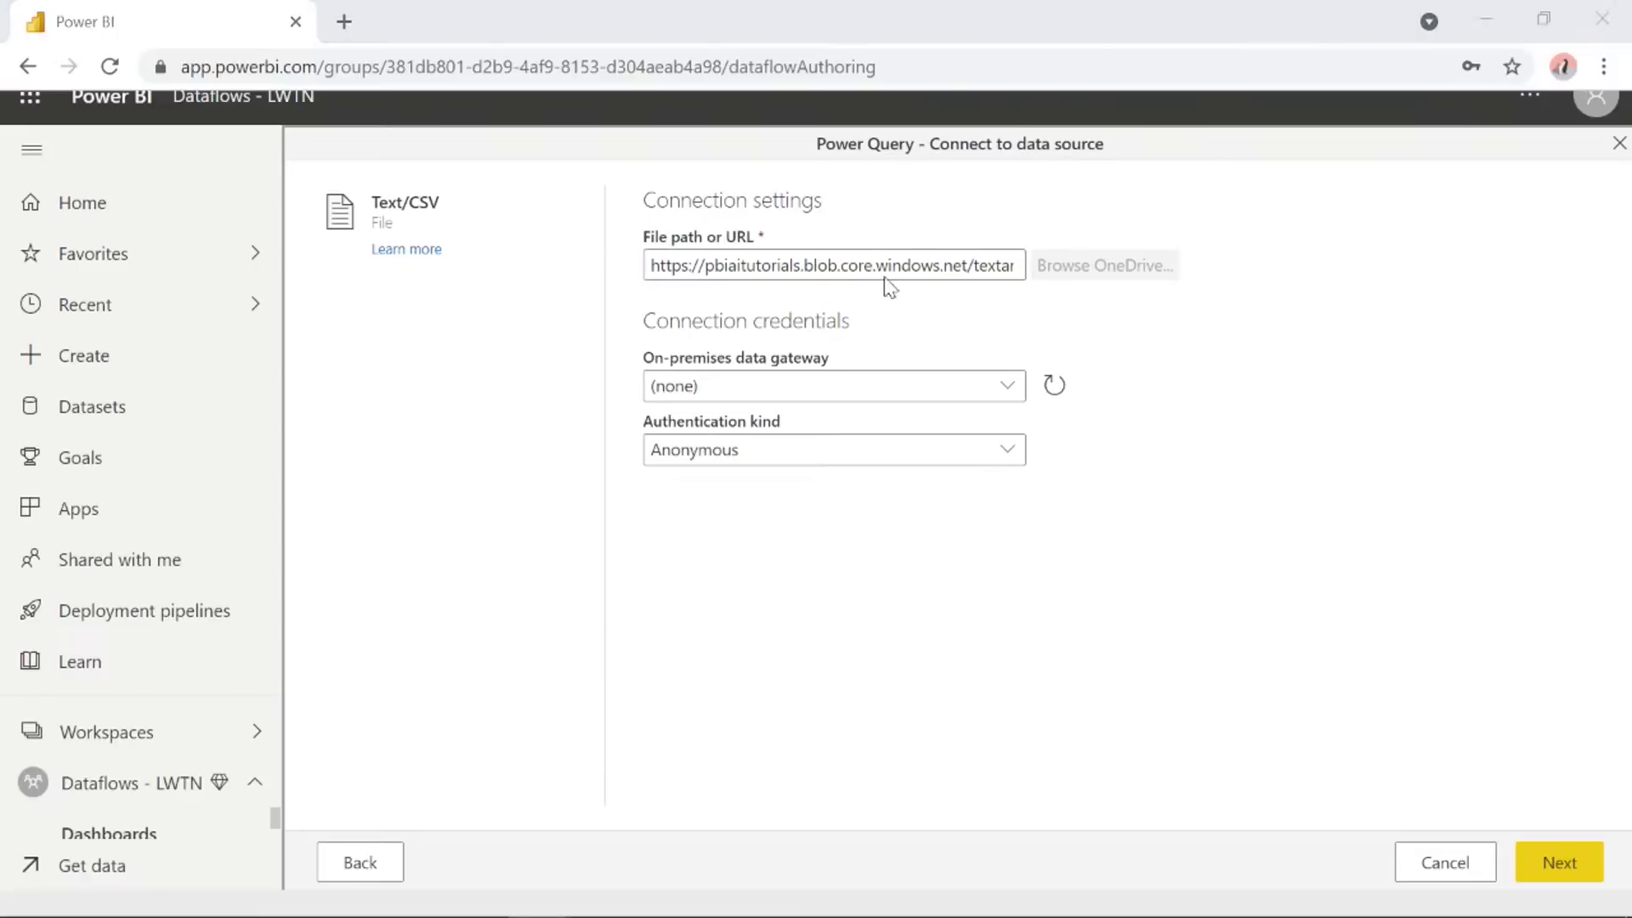
{"action": "left_click", "coordinate": [1568, 876]}
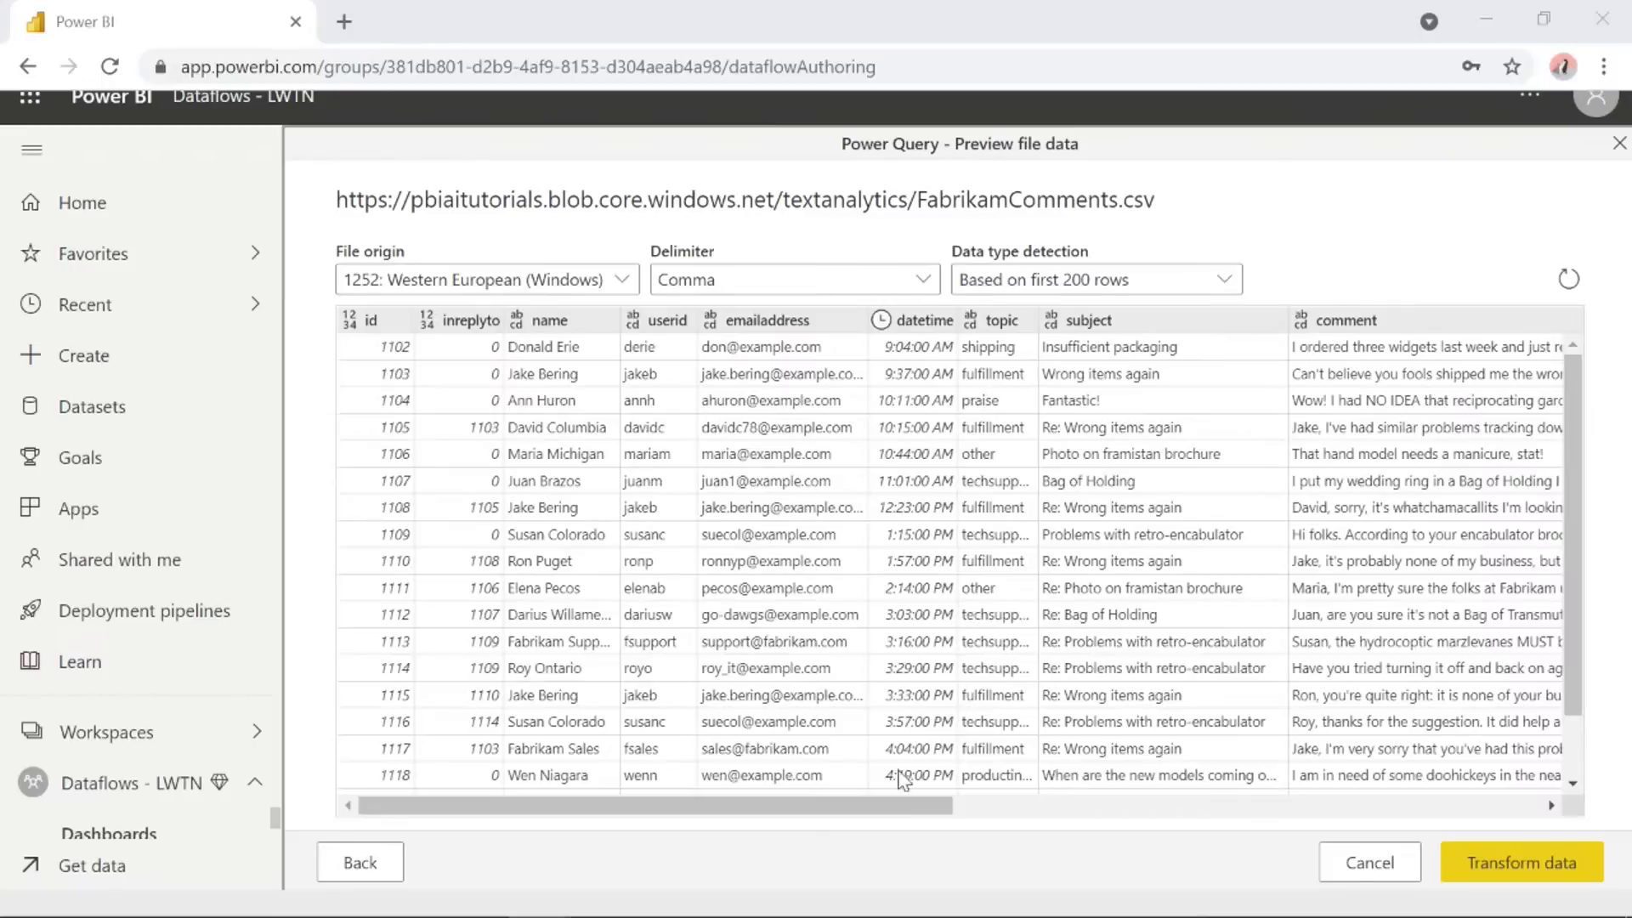
{"action": "mouse_move", "coordinate": [866, 807]}
{"action": "left_mouse_down"}
{"action": "mouse_move", "coordinate": [886, 809]}
{"action": "mouse_move", "coordinate": [849, 813]}
{"action": "left_mouse_up"}
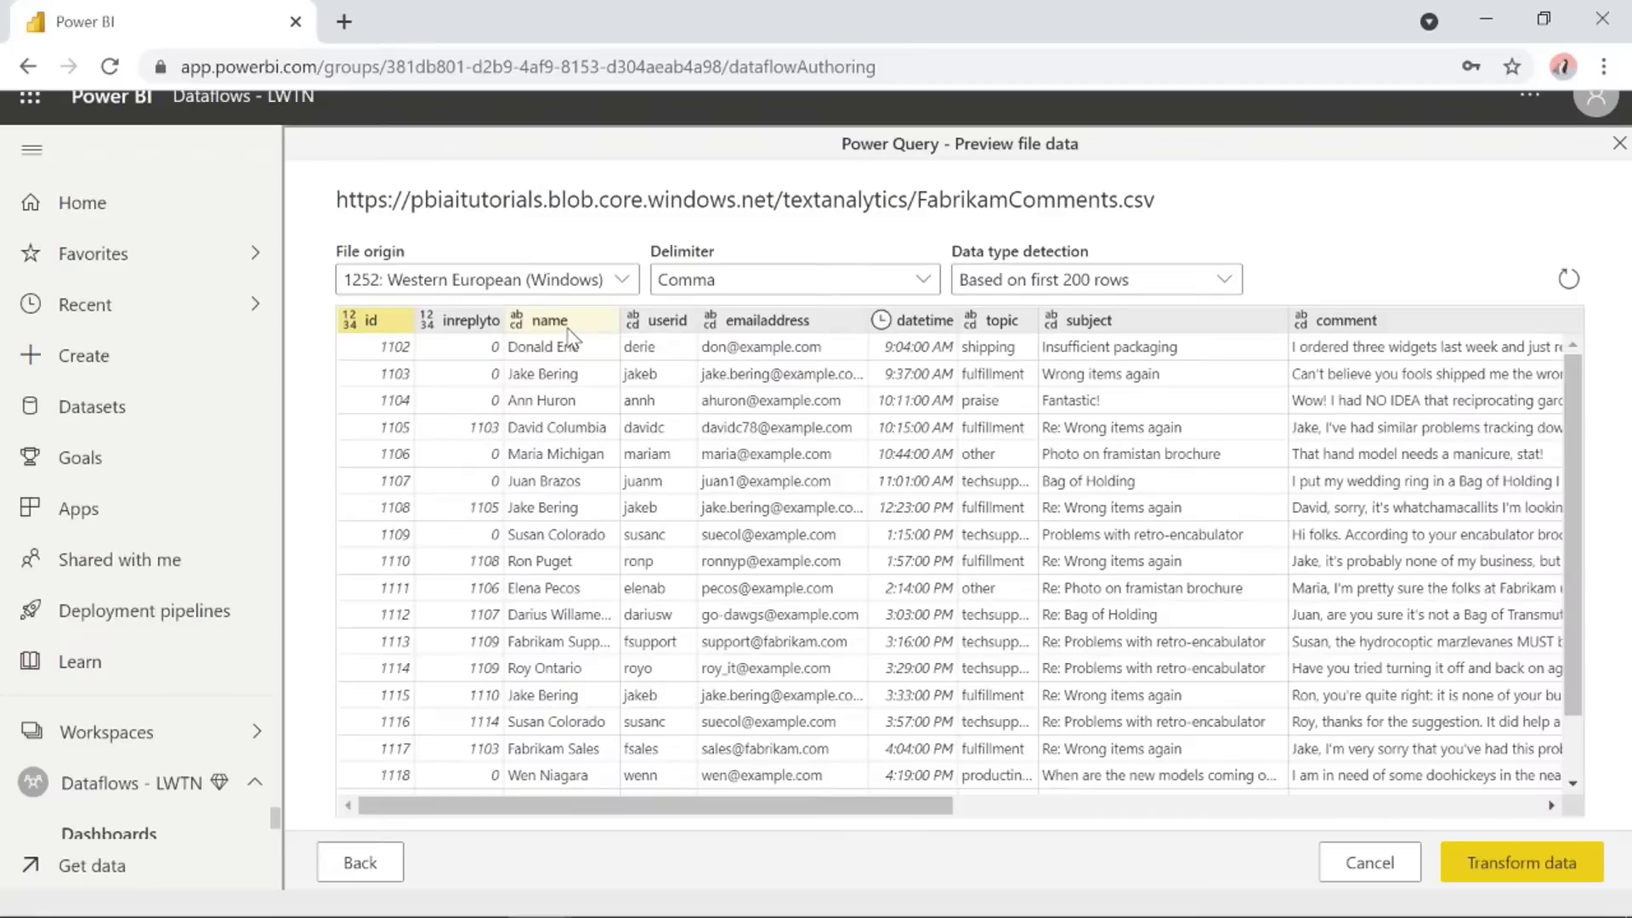
{"action": "left_click_drag", "start_coordinate": [639, 808], "coordinate": [1078, 844]}
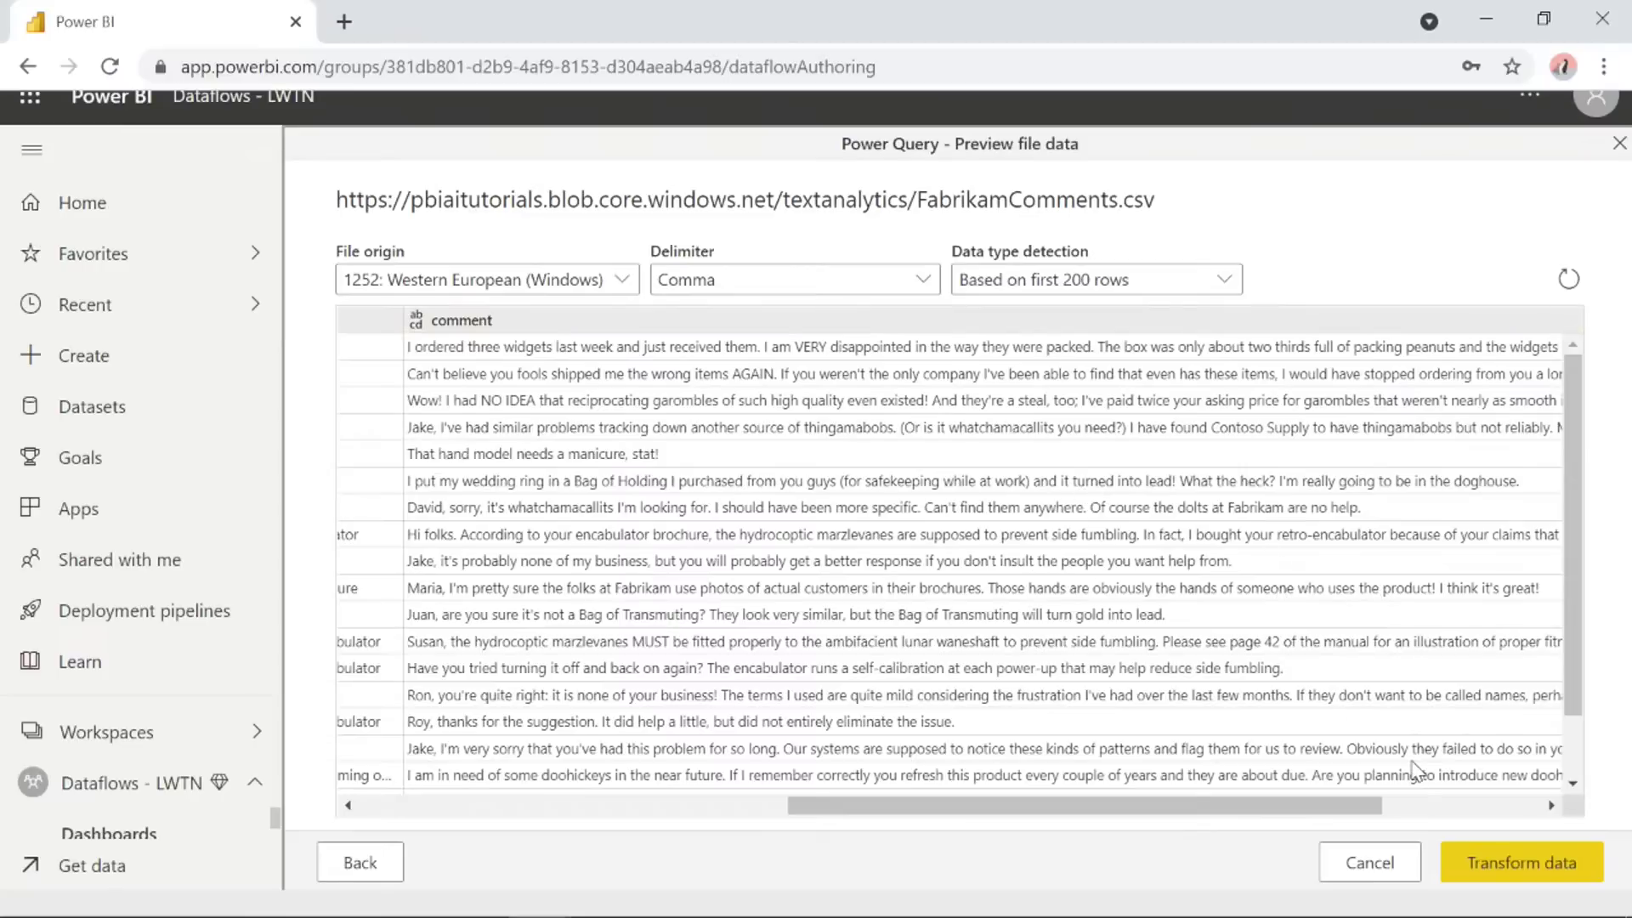
{"action": "left_click", "coordinate": [1479, 865]}
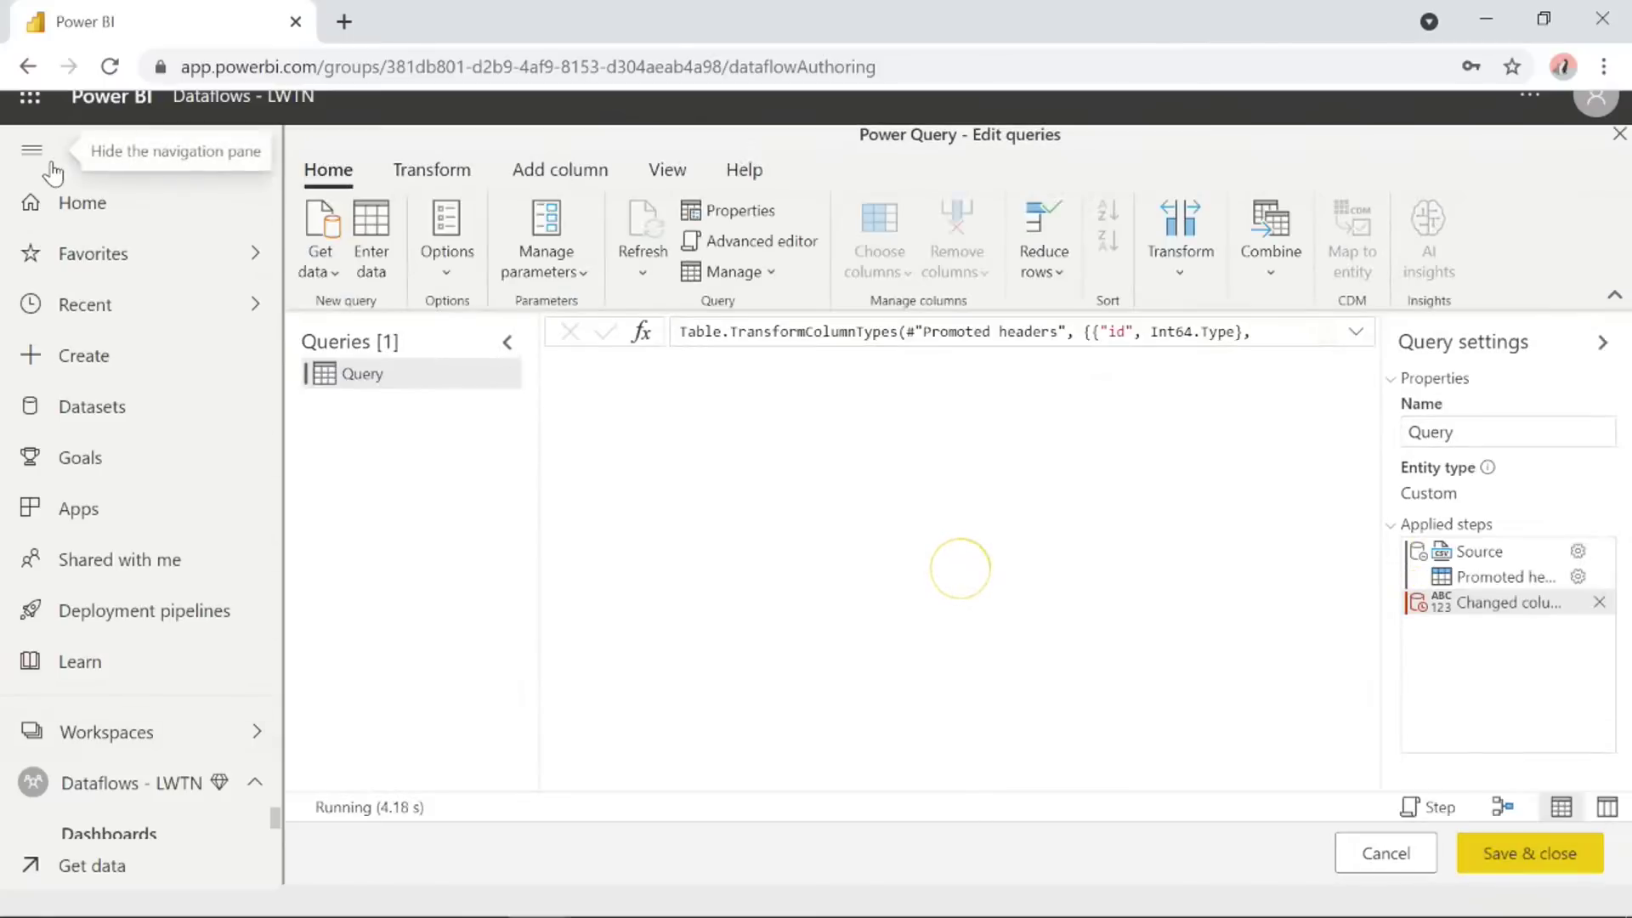
Collapse the service's navigation pane to give the query editor more room.
{"action": "key", "text": "ctrl+2"}
{"action": "left_click_drag", "start_coordinate": [49, 159], "coordinate": [126, 224]}
{"action": "key", "text": "Escape"}
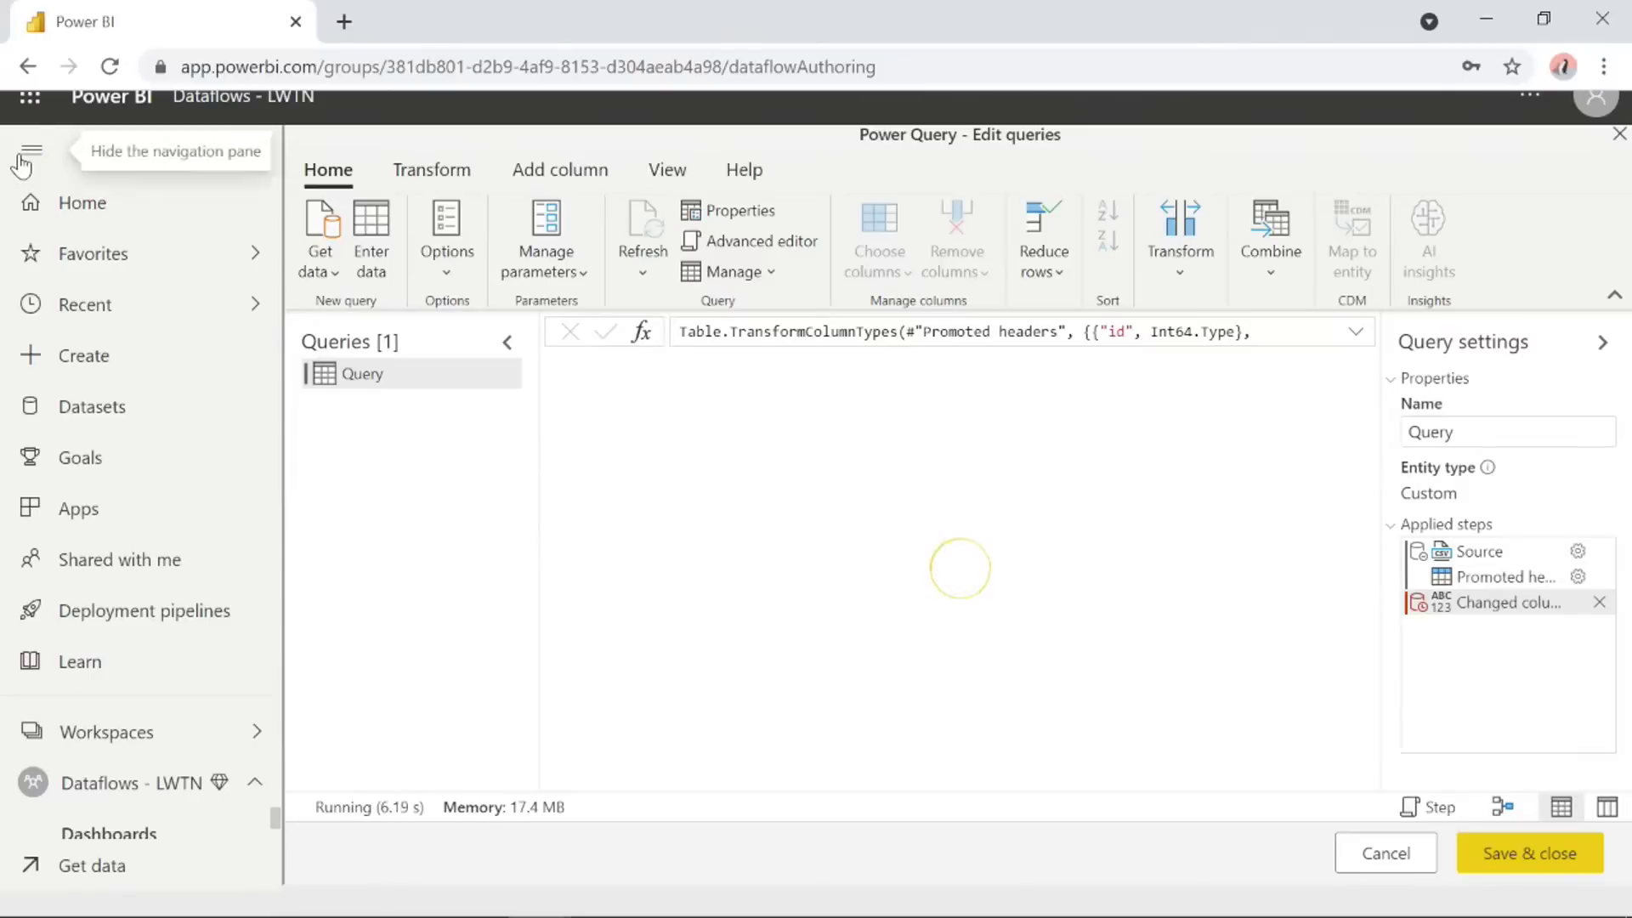
{"action": "left_click", "coordinate": [31, 151]}
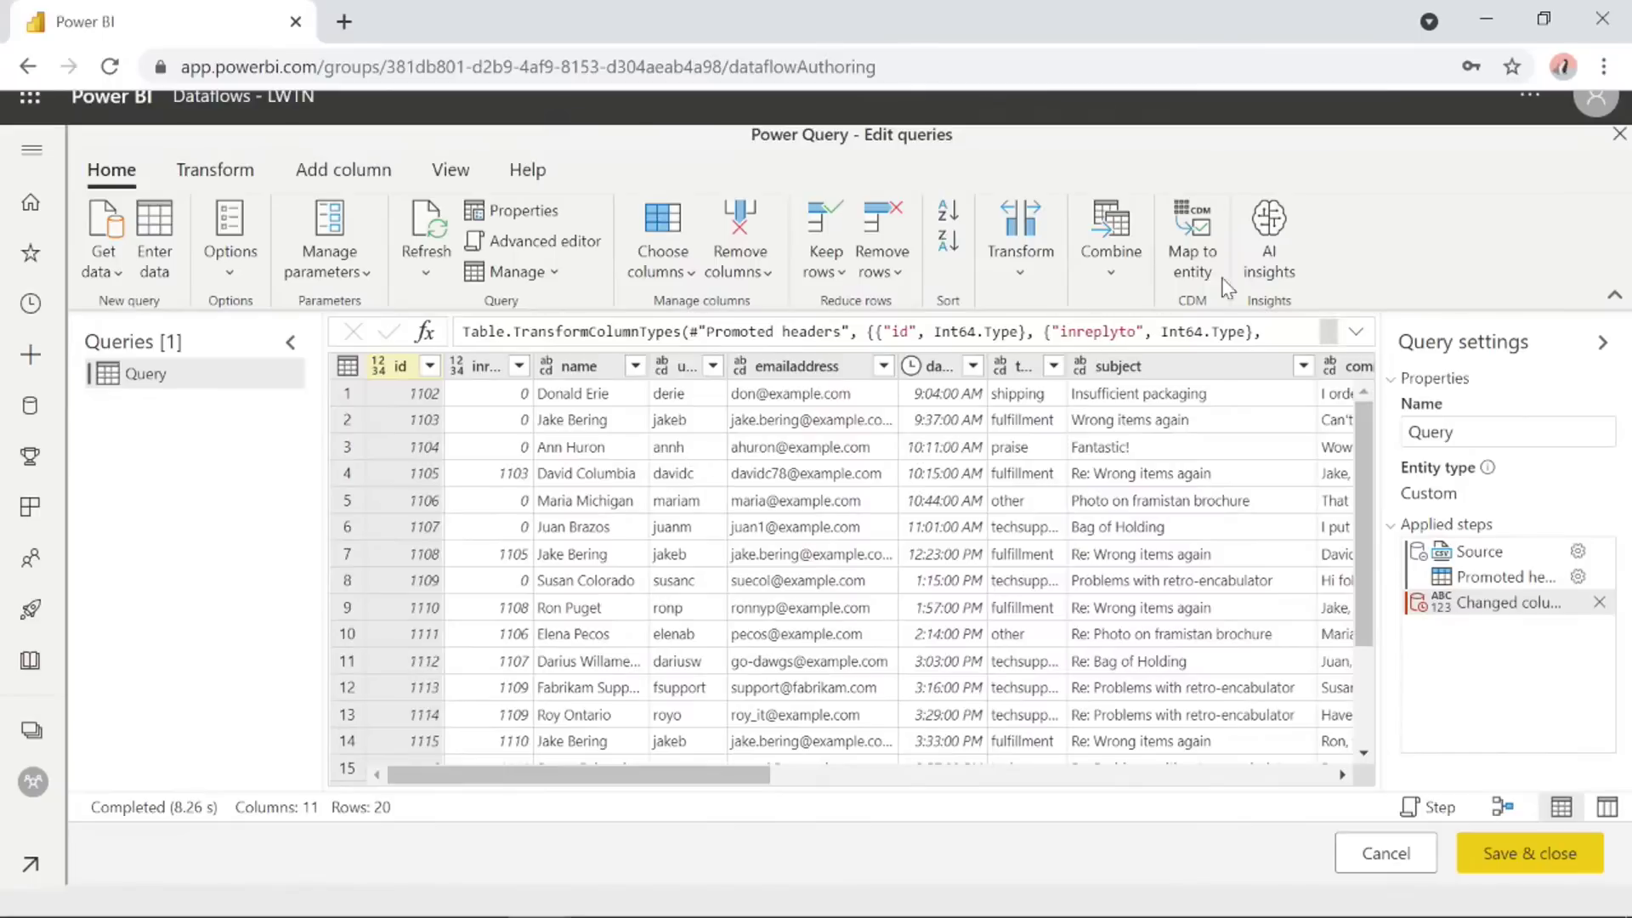
Open AI insights, look through the machine learning models and Cognitive Services functions, and select CognitiveServices.ScoreSentiment.
{"action": "left_click_drag", "start_coordinate": [1247, 284], "coordinate": [1193, 420]}
{"action": "key", "text": "Escape"}
{"action": "left_click", "coordinate": [1263, 228]}
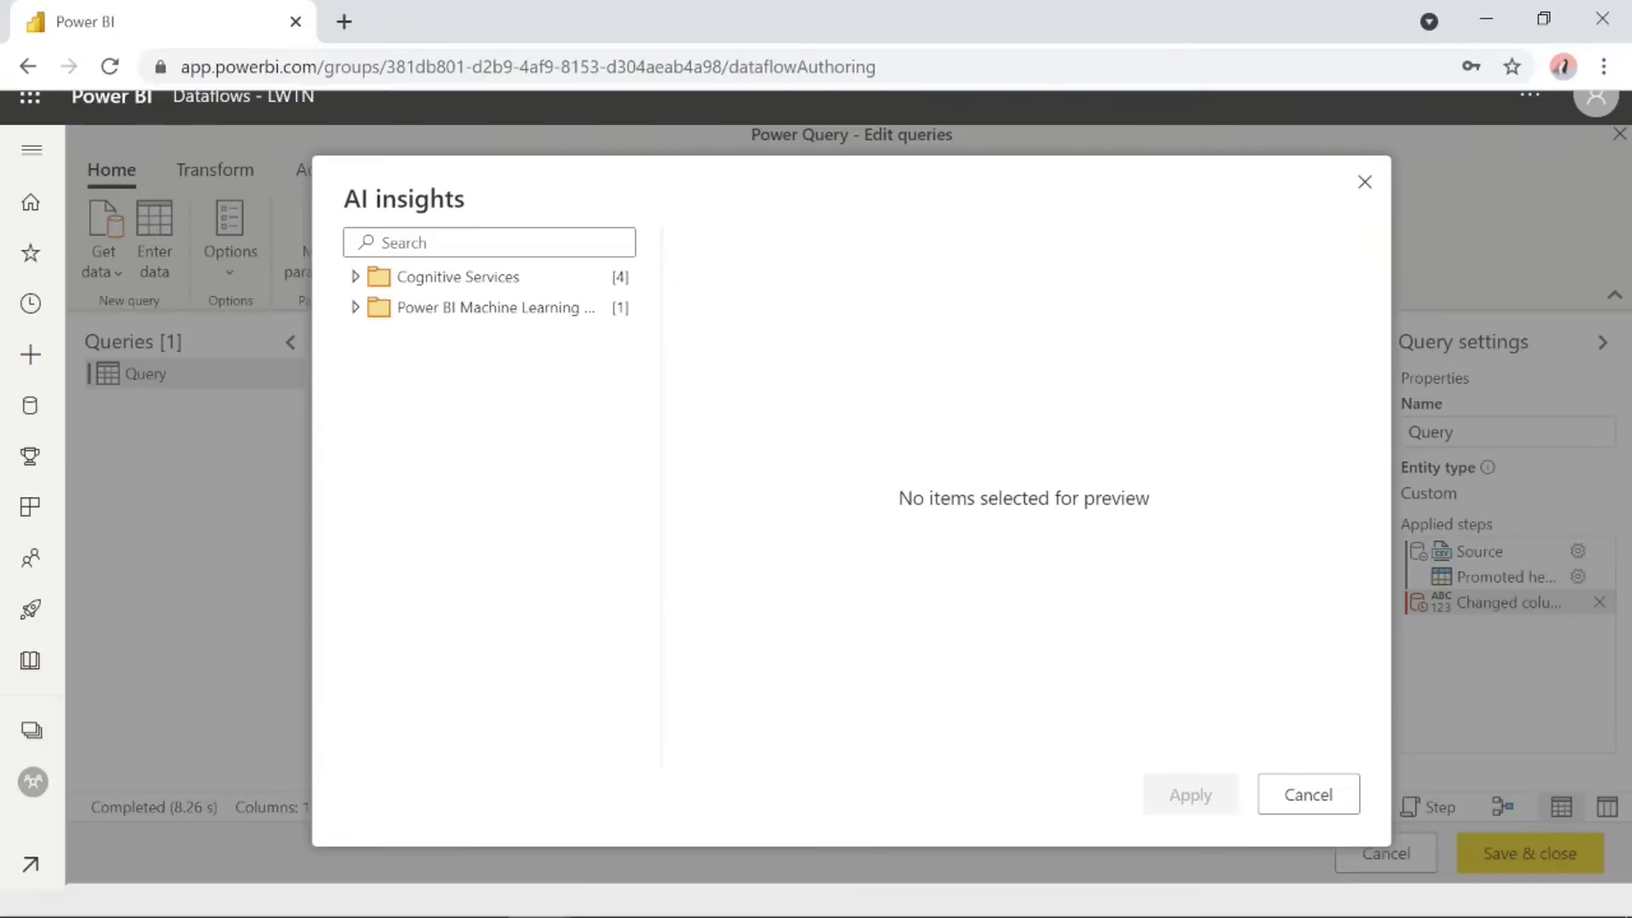
{"action": "left_click", "coordinate": [357, 310]}
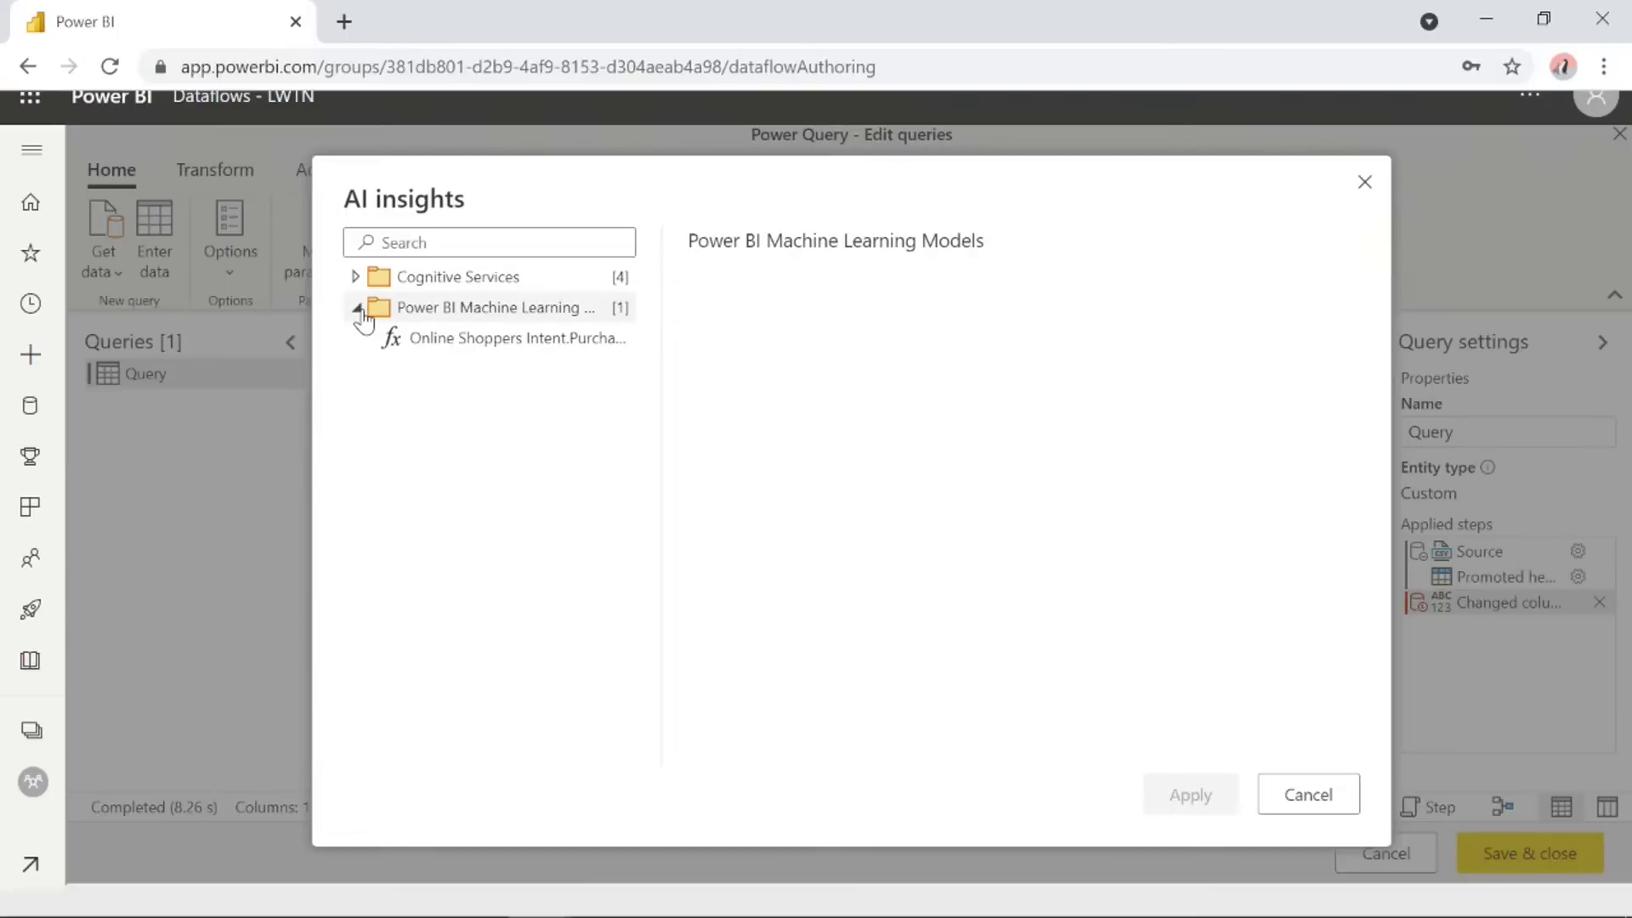
{"action": "left_click", "coordinate": [357, 308]}
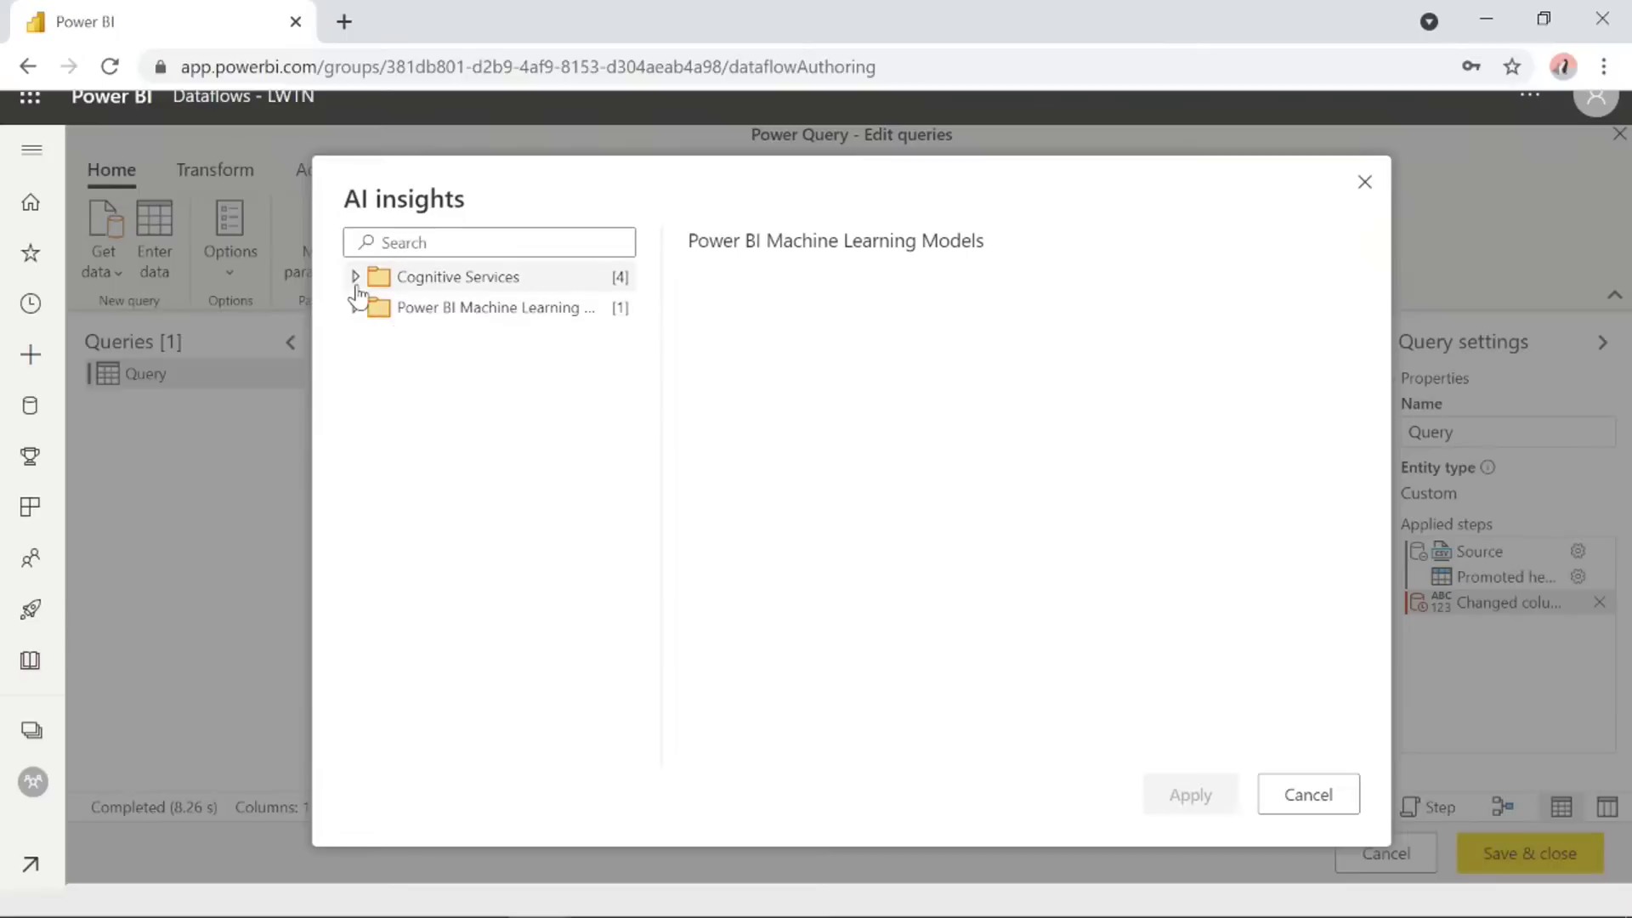
{"action": "left_click", "coordinate": [357, 279]}
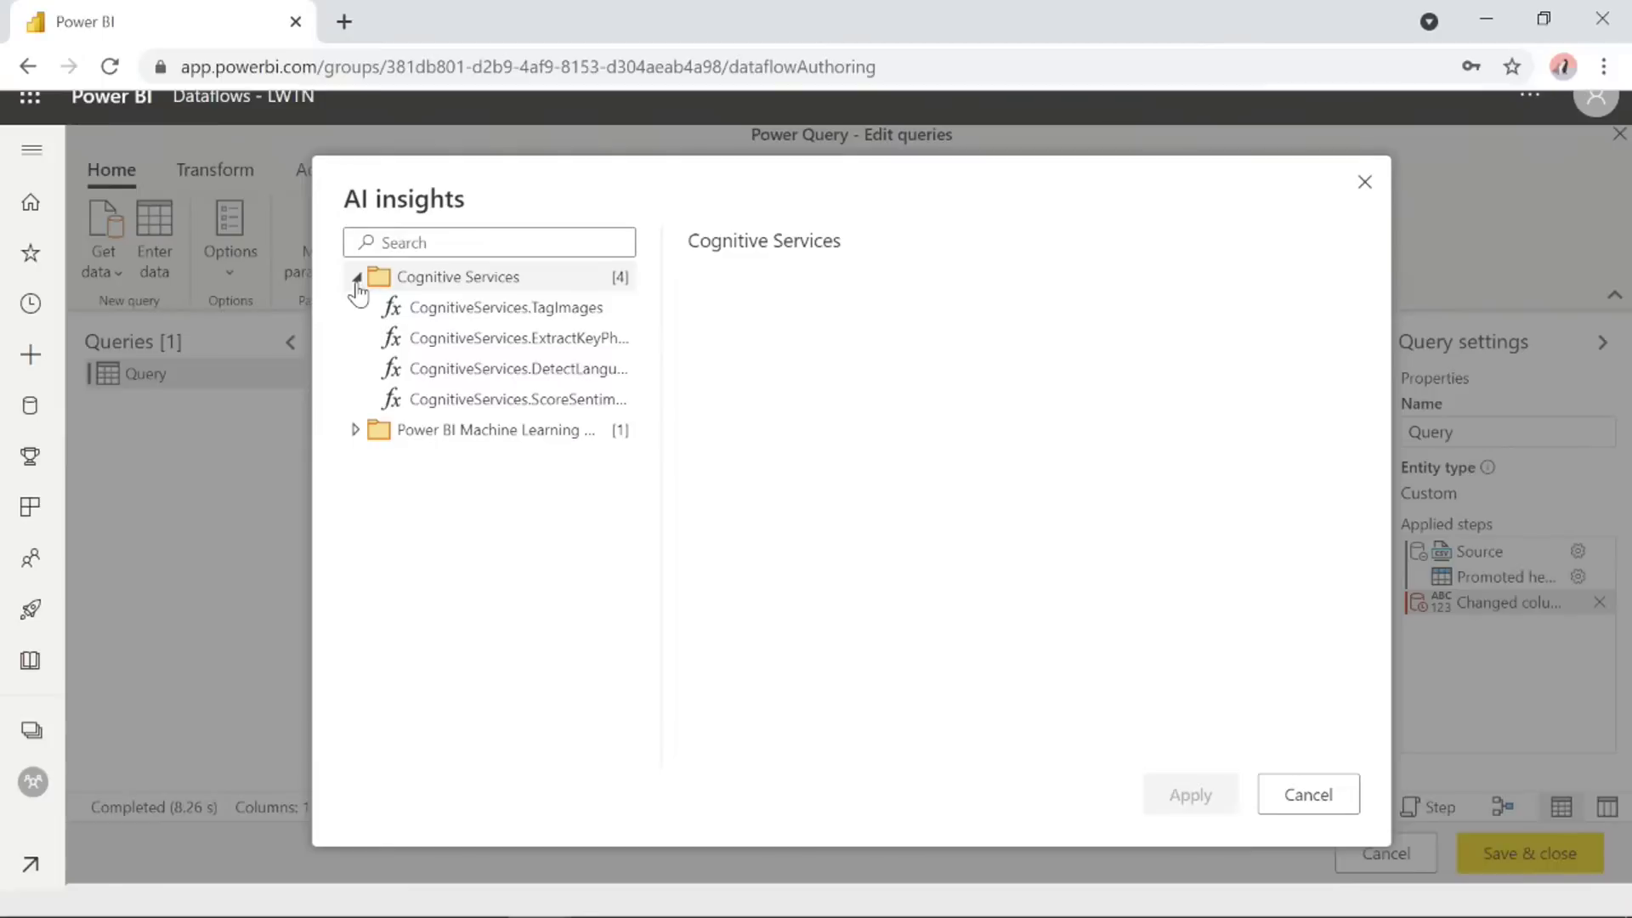
{"action": "left_click", "coordinate": [447, 308]}
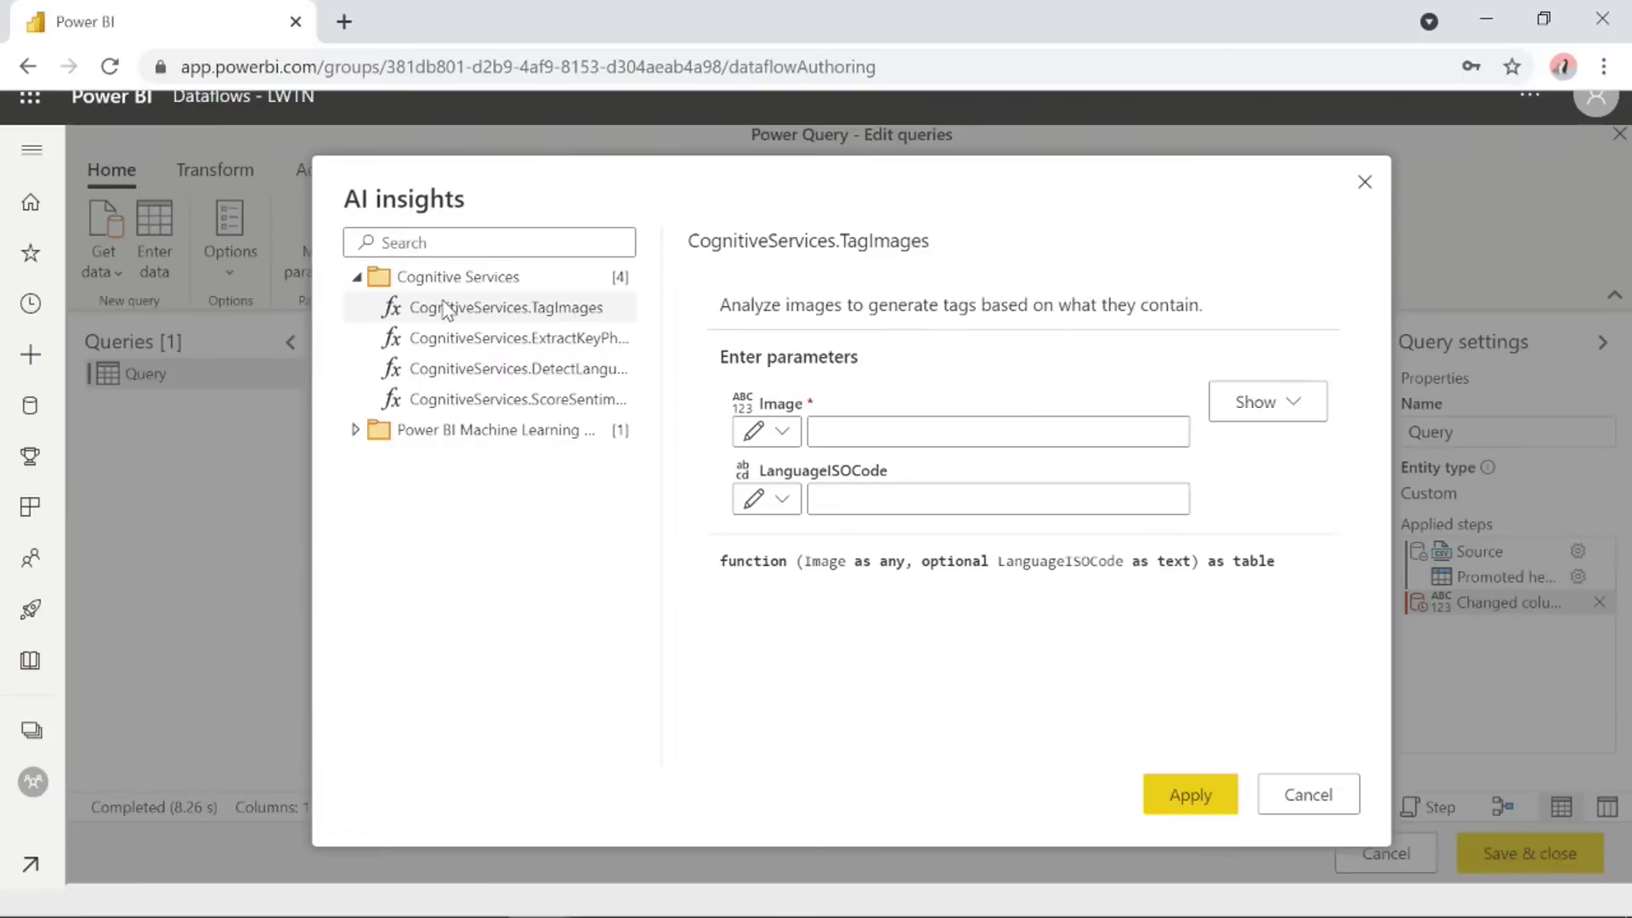
{"action": "left_click", "coordinate": [474, 340]}
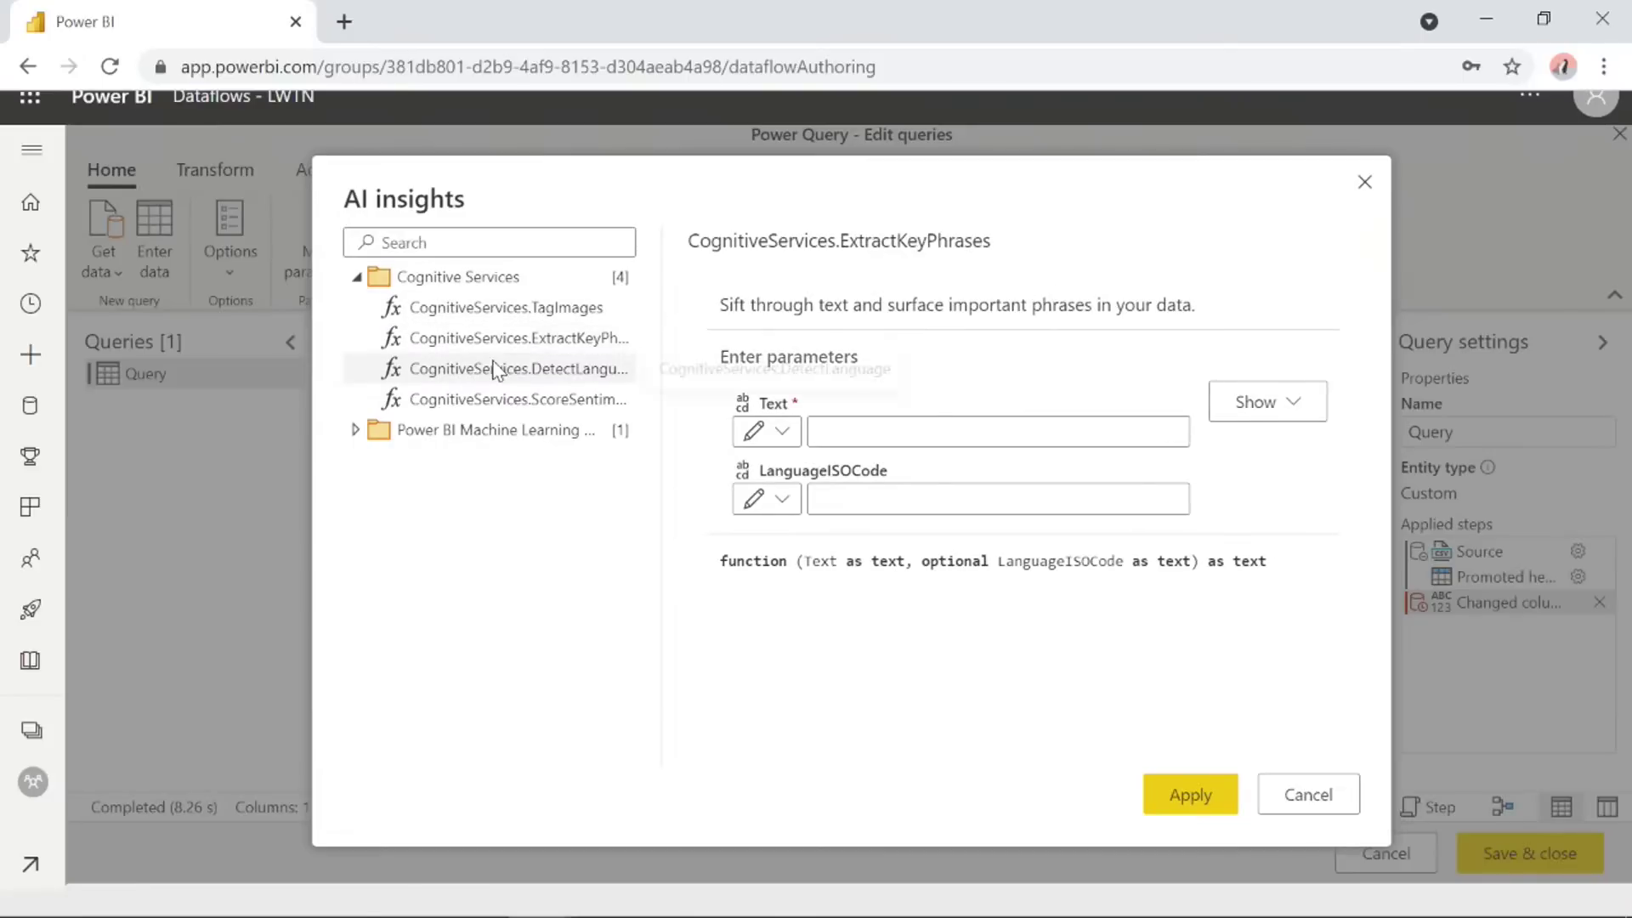
{"action": "left_click", "coordinate": [495, 372]}
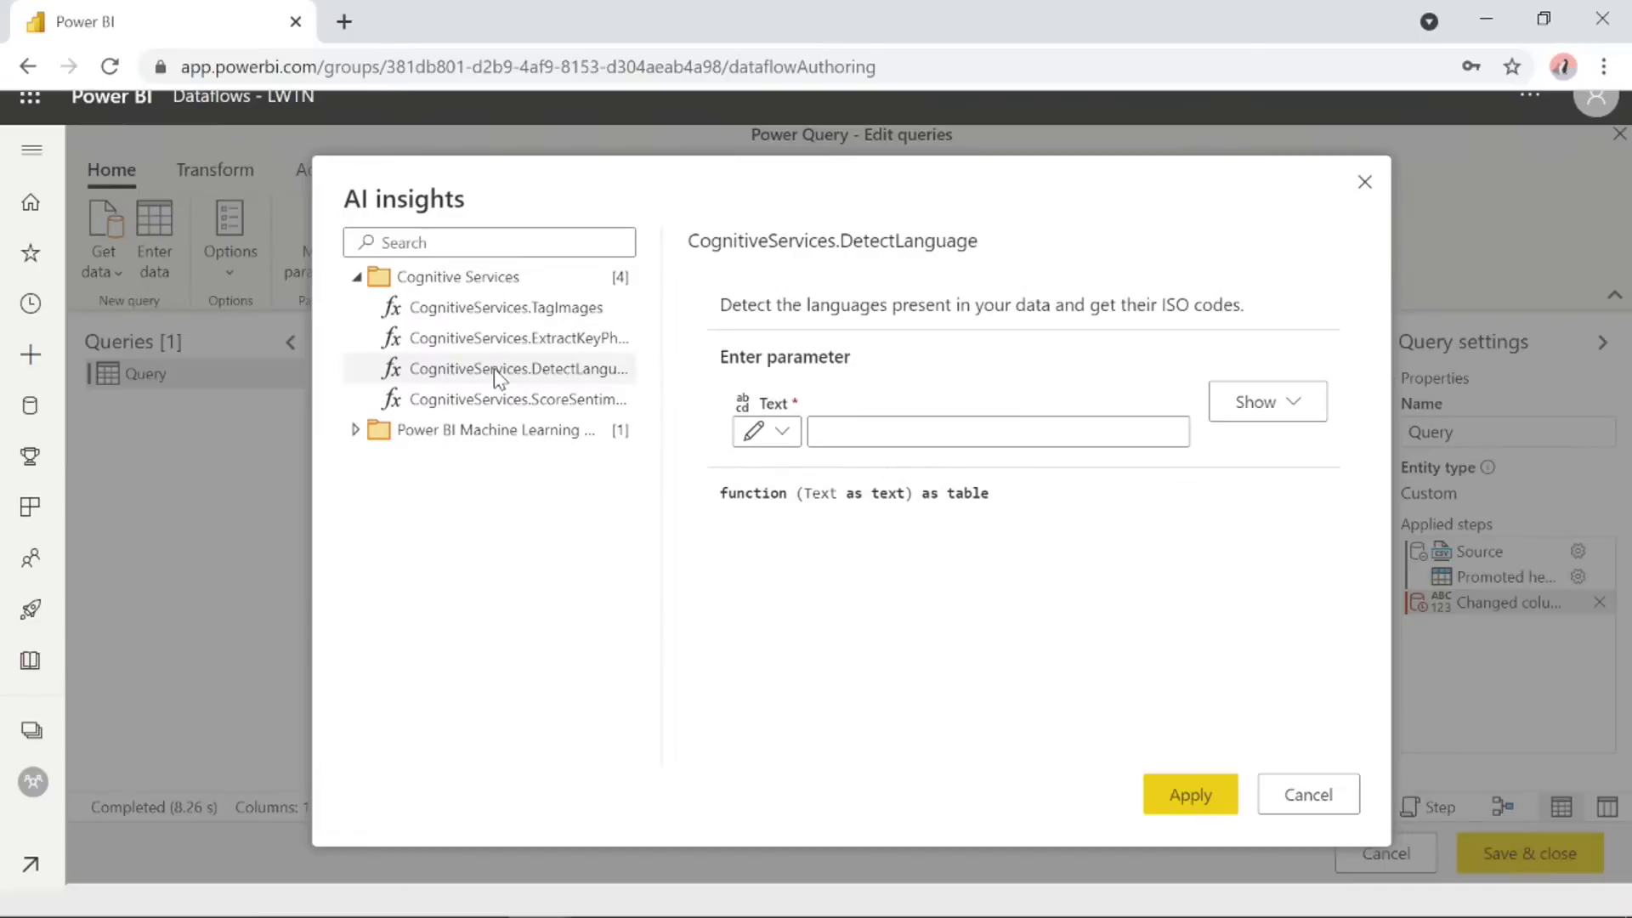
{"action": "left_click", "coordinate": [510, 398]}
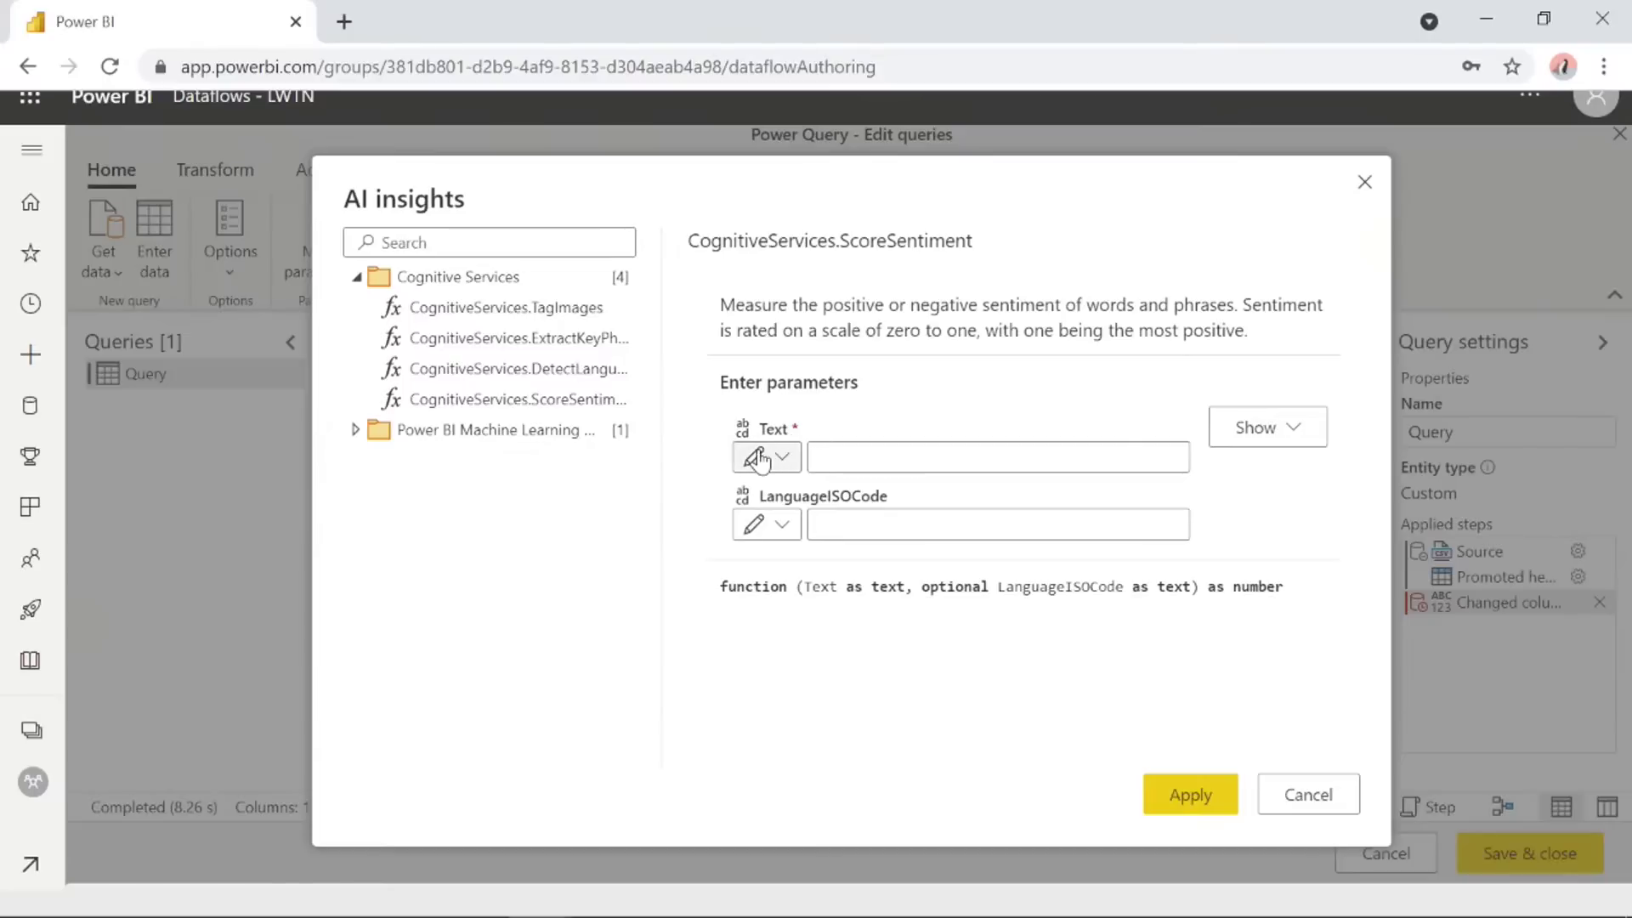
{"action": "left_click", "coordinate": [864, 456]}
{"action": "type", "text": "fdgasdfs"}
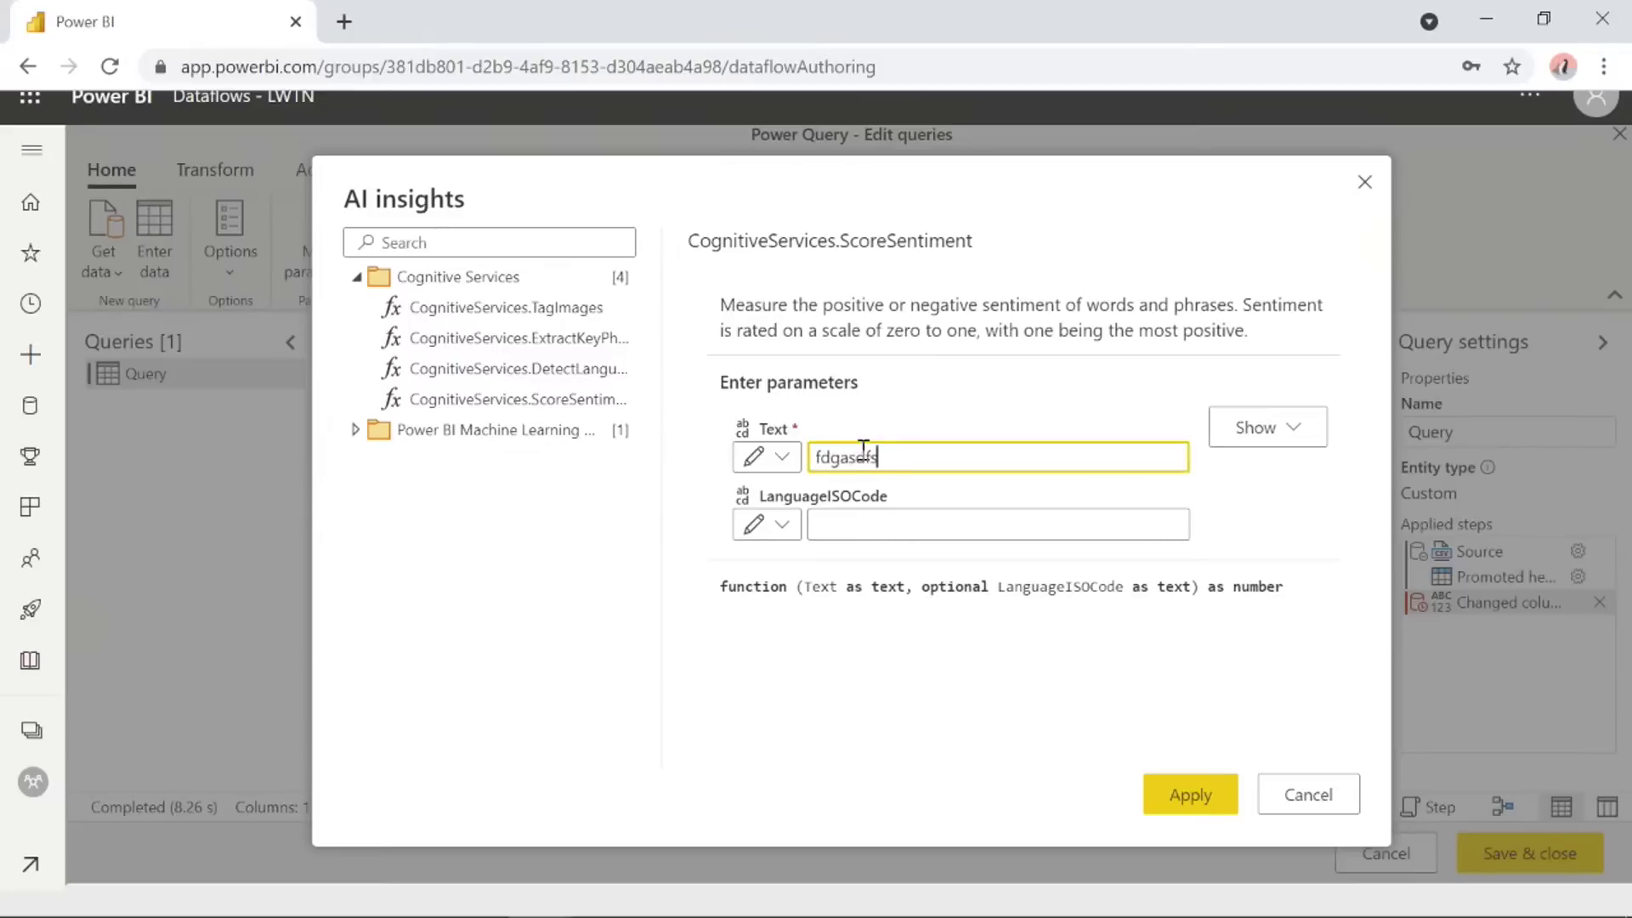
{"action": "key", "text": "BackSpace"}
{"action": "key", "text": "BackSpace"}
{"action": "key", "text": "BackSpace"}
{"action": "key", "text": "BackSpace"}
{"action": "key", "text": "BackSpace"}
{"action": "key", "text": "BackSpace"}
{"action": "key", "text": "BackSpace"}
{"action": "key", "text": "BackSpace"}
Apply the ScoreSentiment function with the comment column's values as its Text parameter, and allow combining data from multiple sources.
{"action": "left_click", "coordinate": [762, 460]}
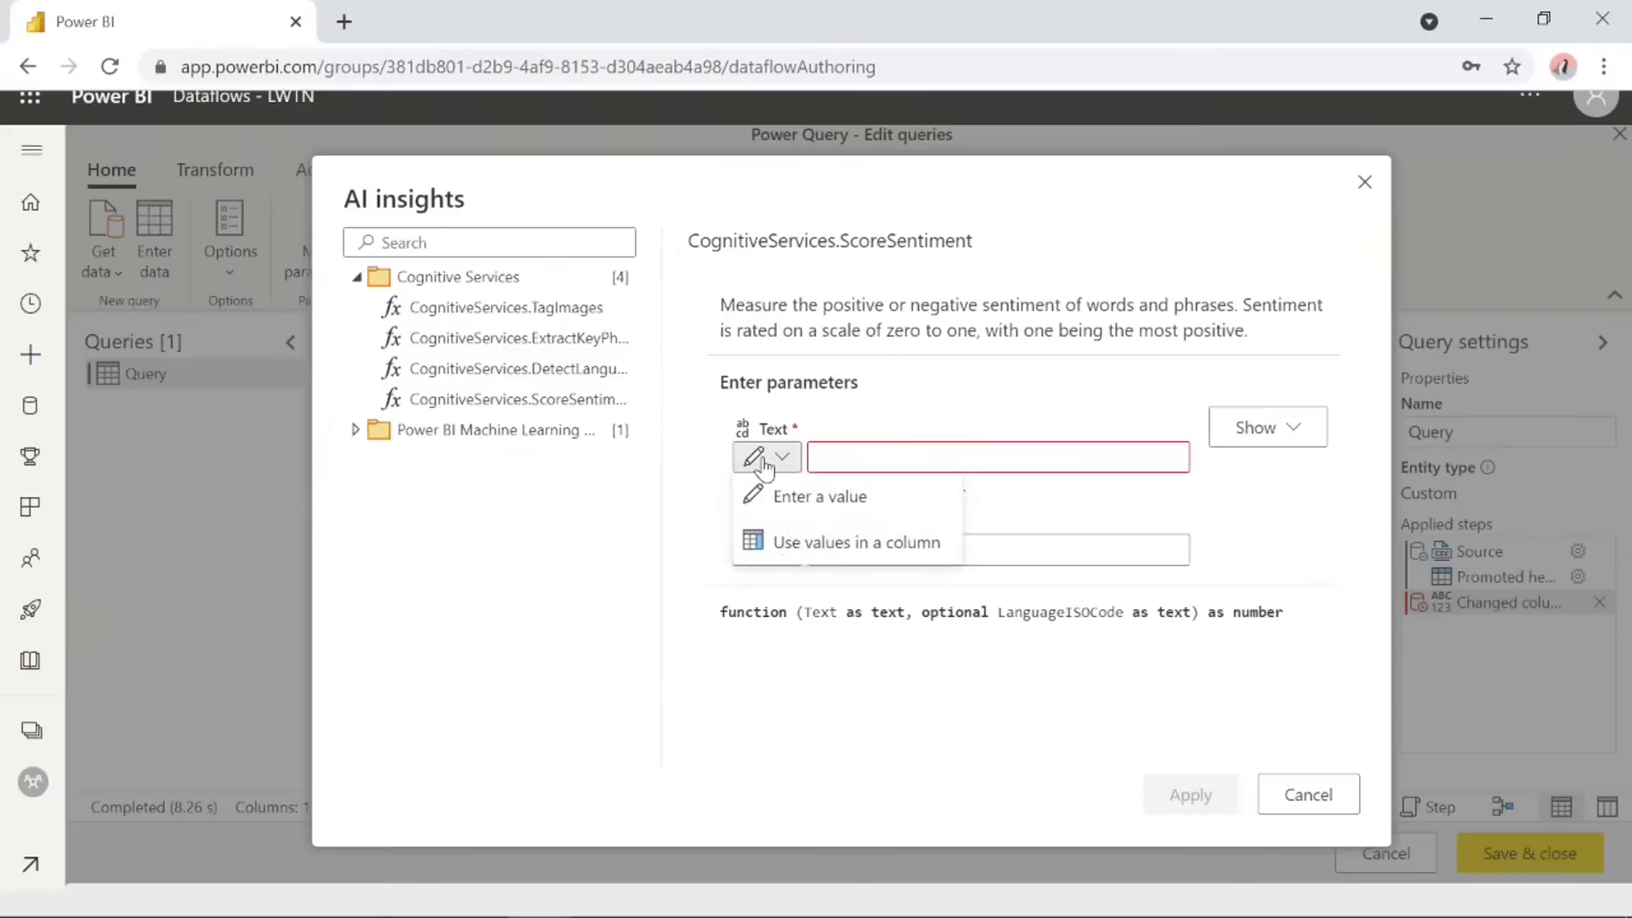
{"action": "left_click", "coordinate": [815, 542]}
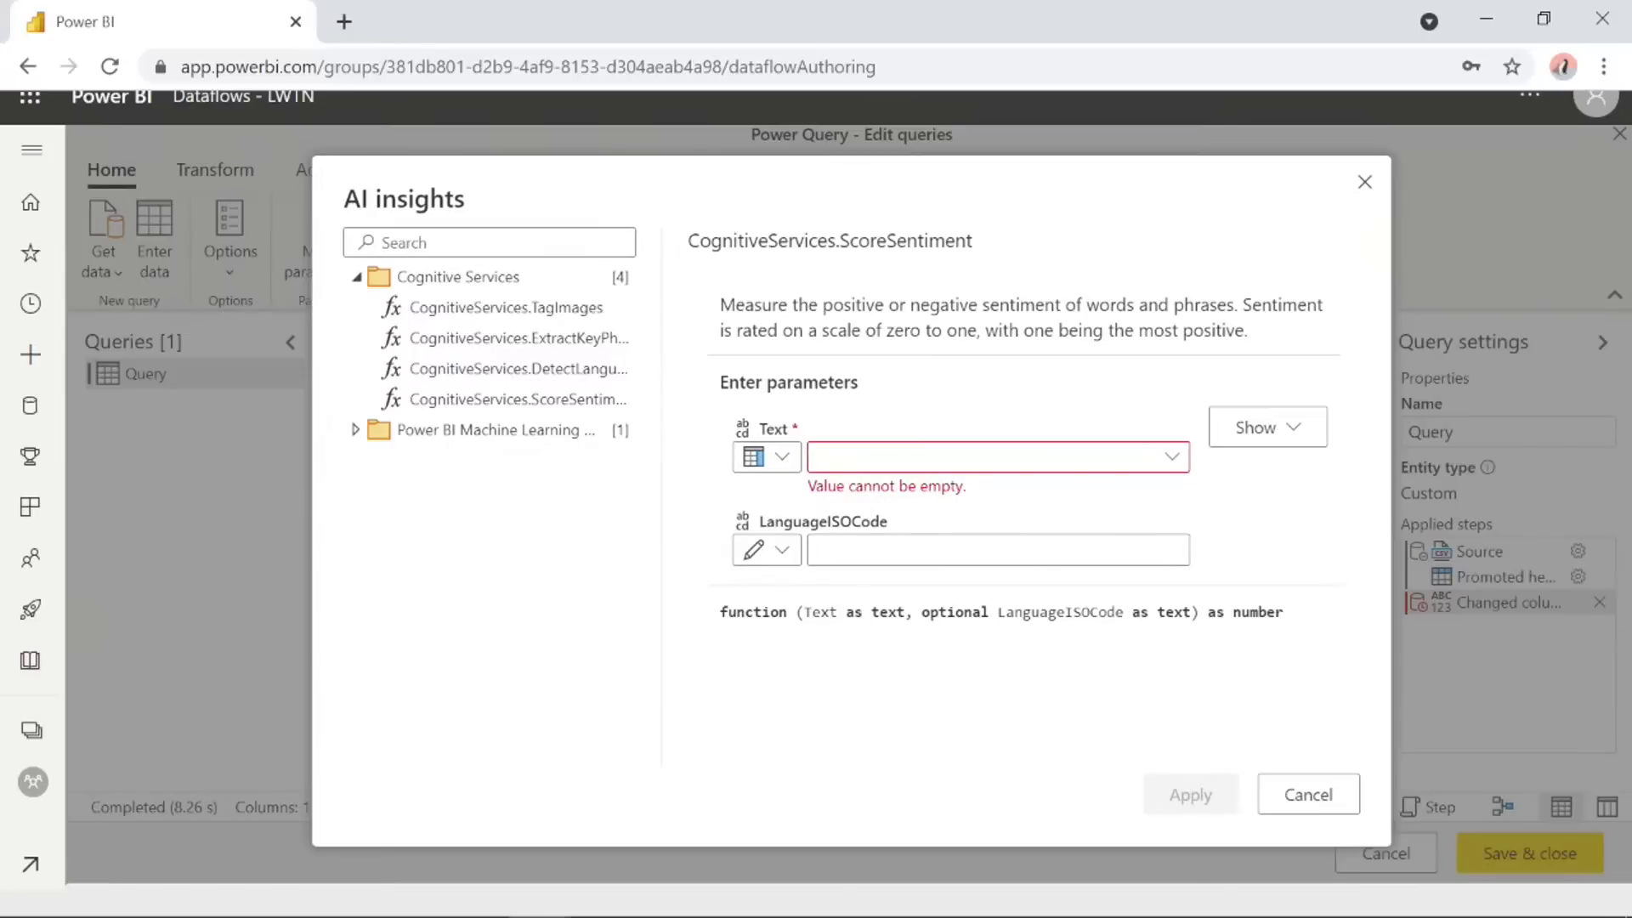
{"action": "left_click", "coordinate": [787, 468]}
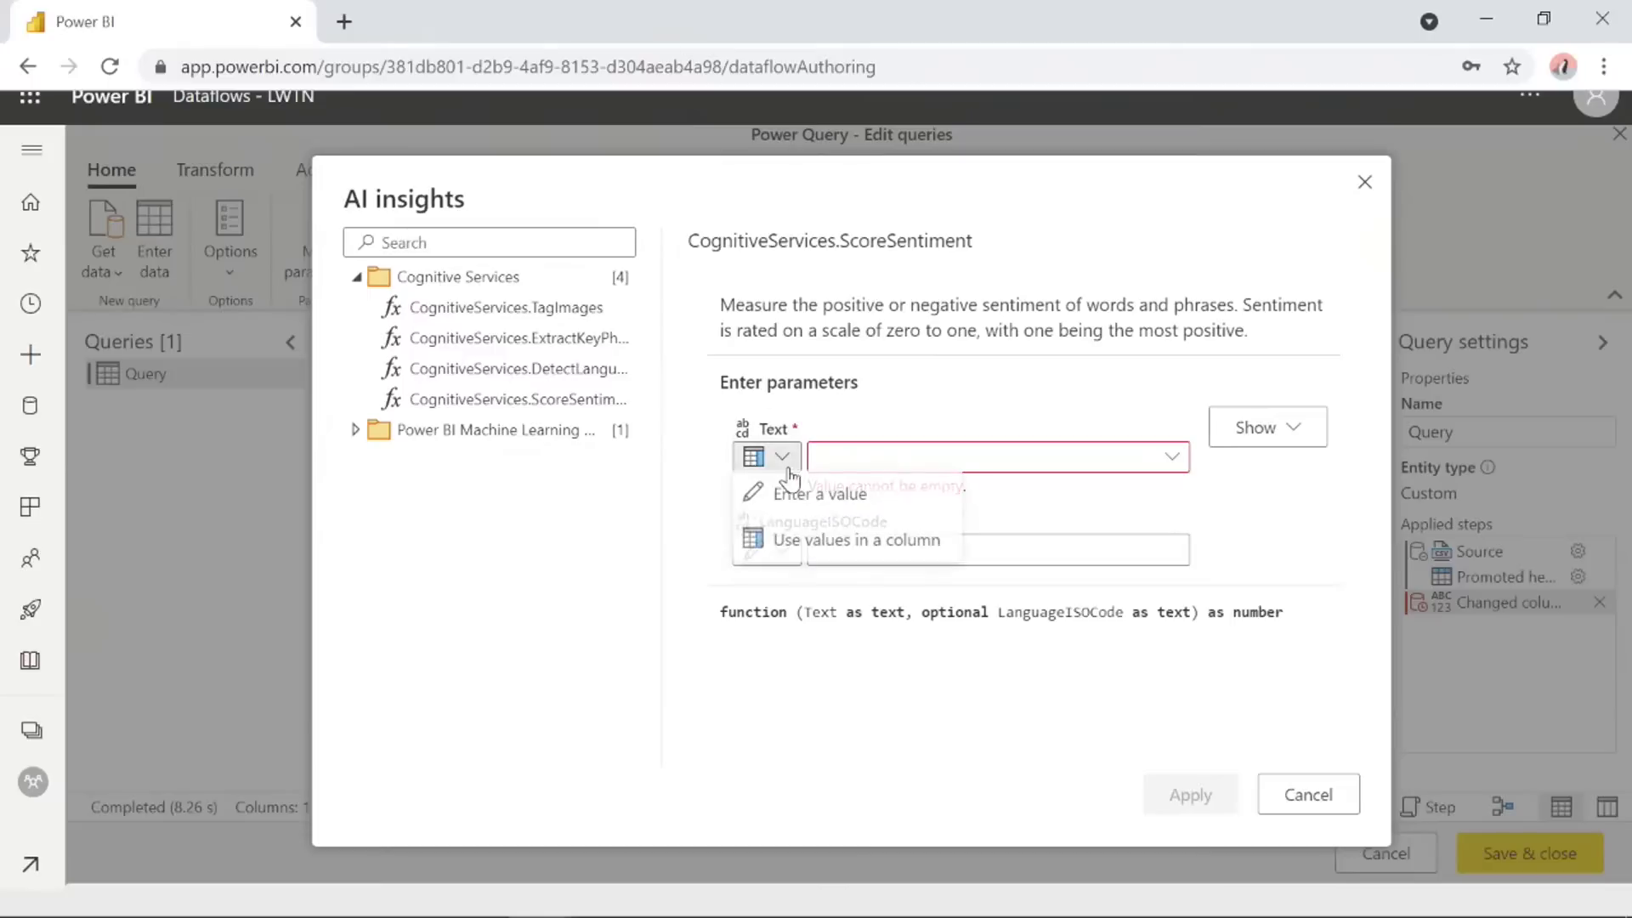
{"action": "left_click", "coordinate": [788, 469]}
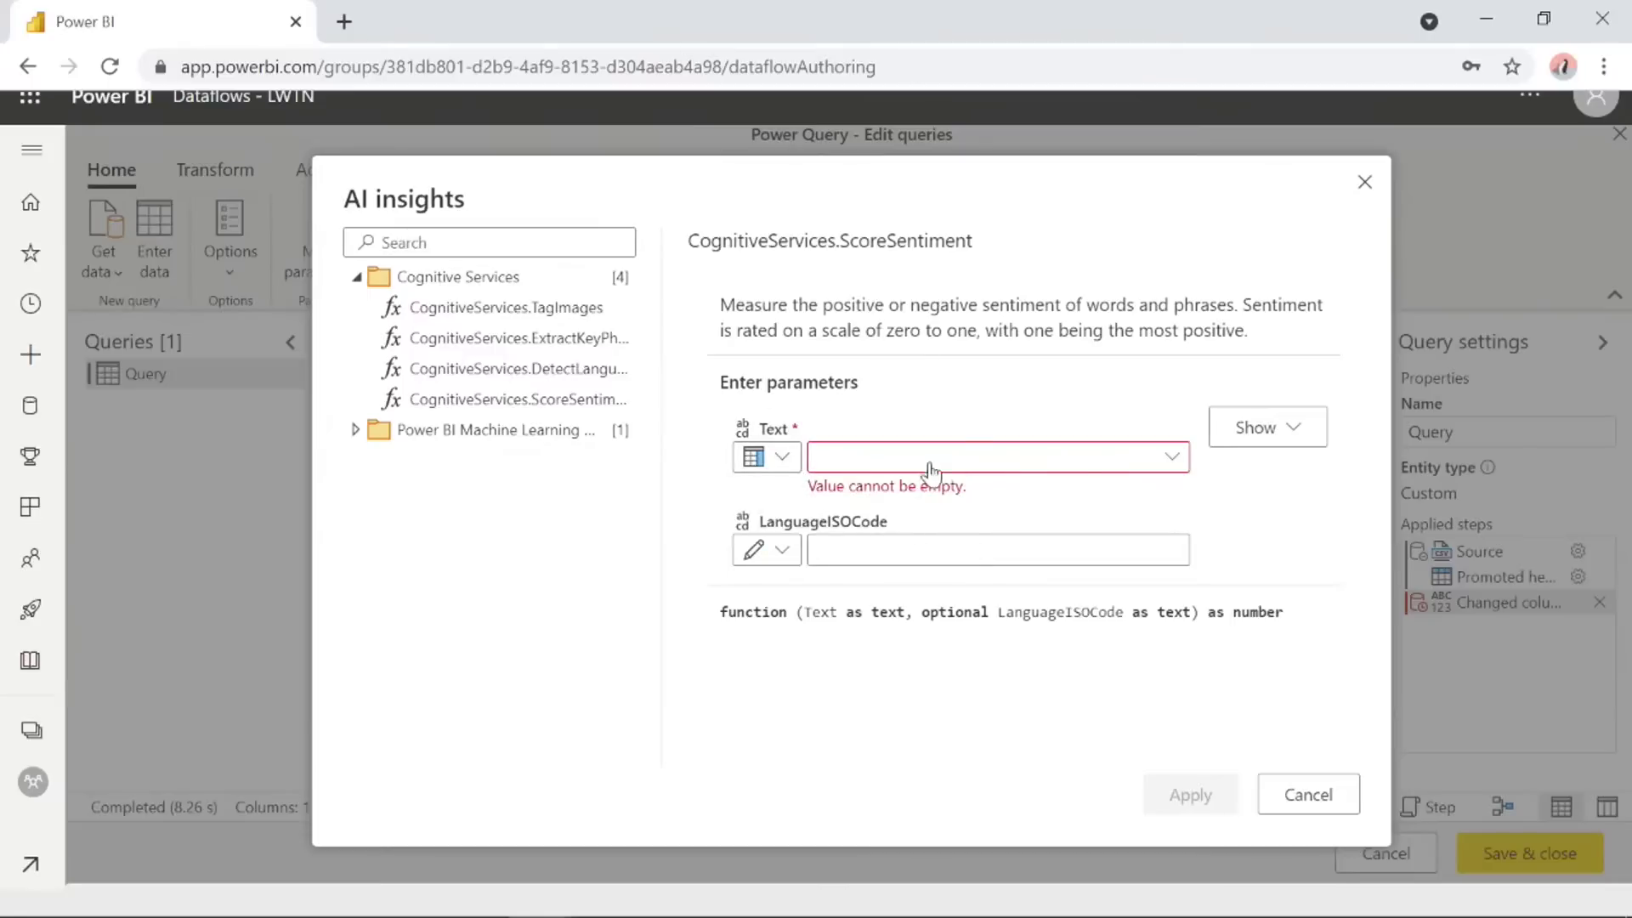
{"action": "left_click", "coordinate": [1165, 462]}
{"action": "left_click", "coordinate": [974, 649]}
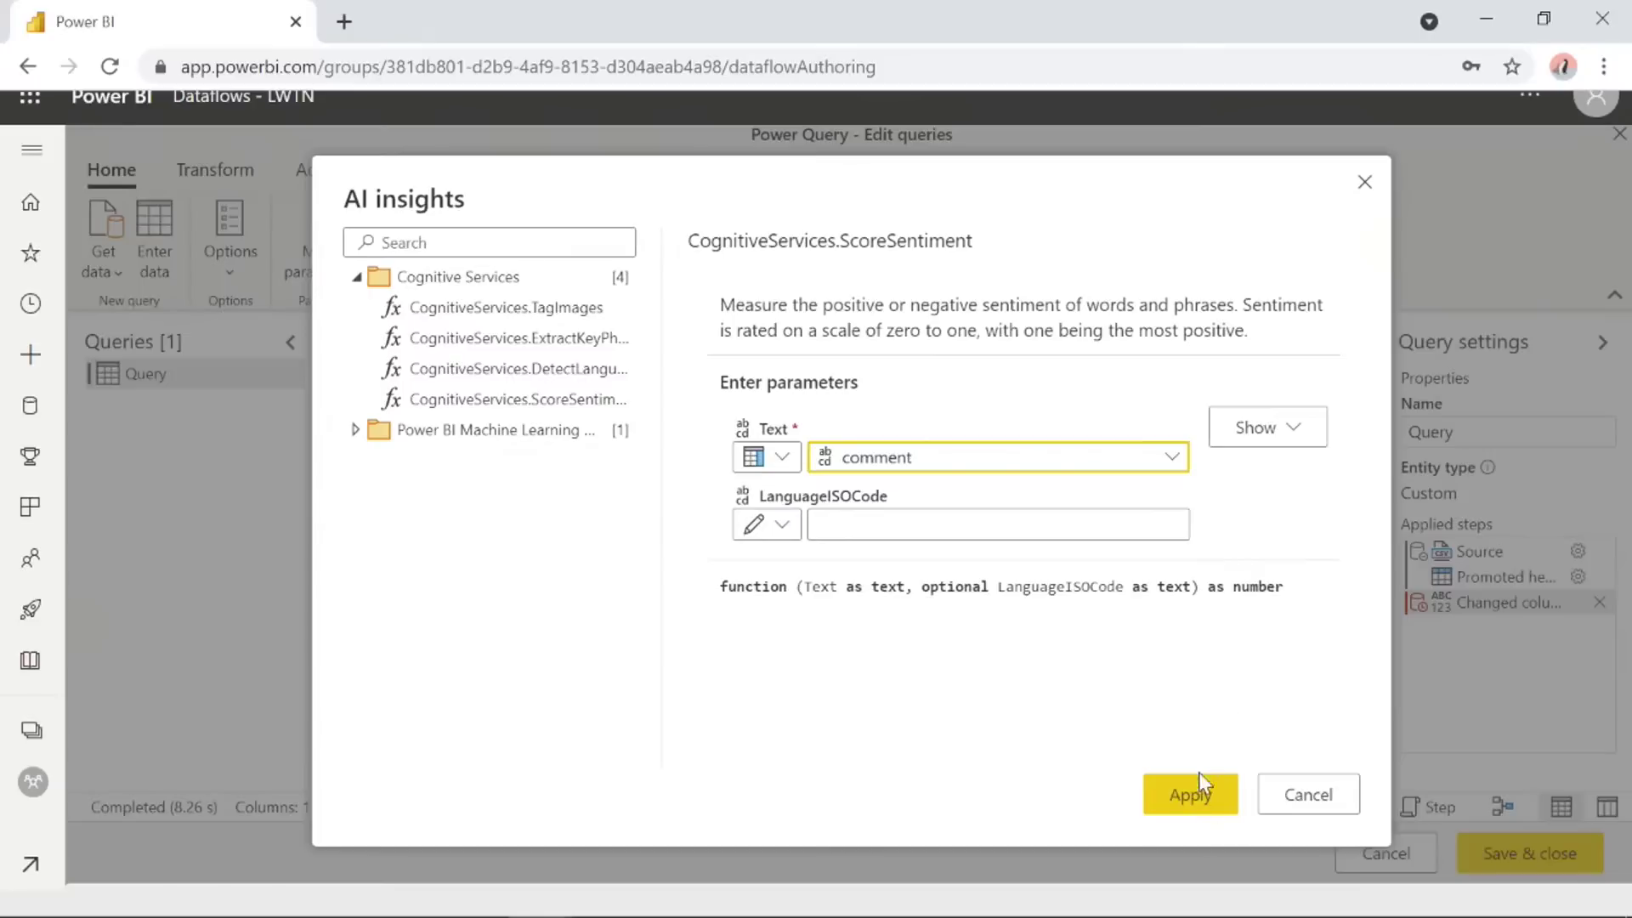
{"action": "left_click", "coordinate": [1158, 791]}
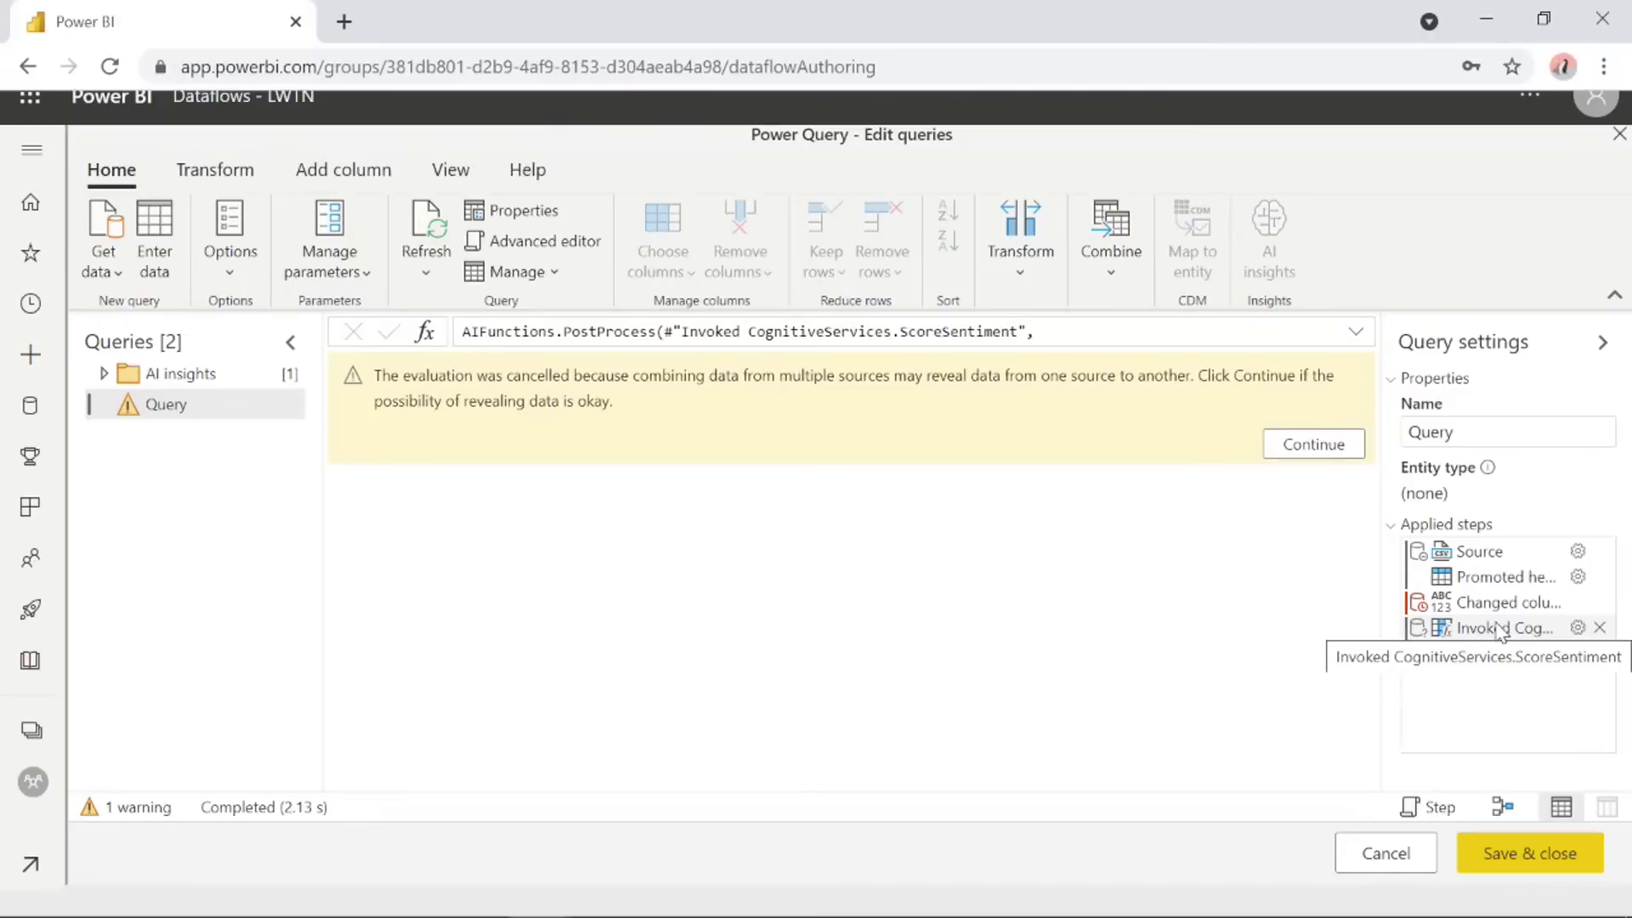
{"action": "left_click", "coordinate": [1303, 445]}
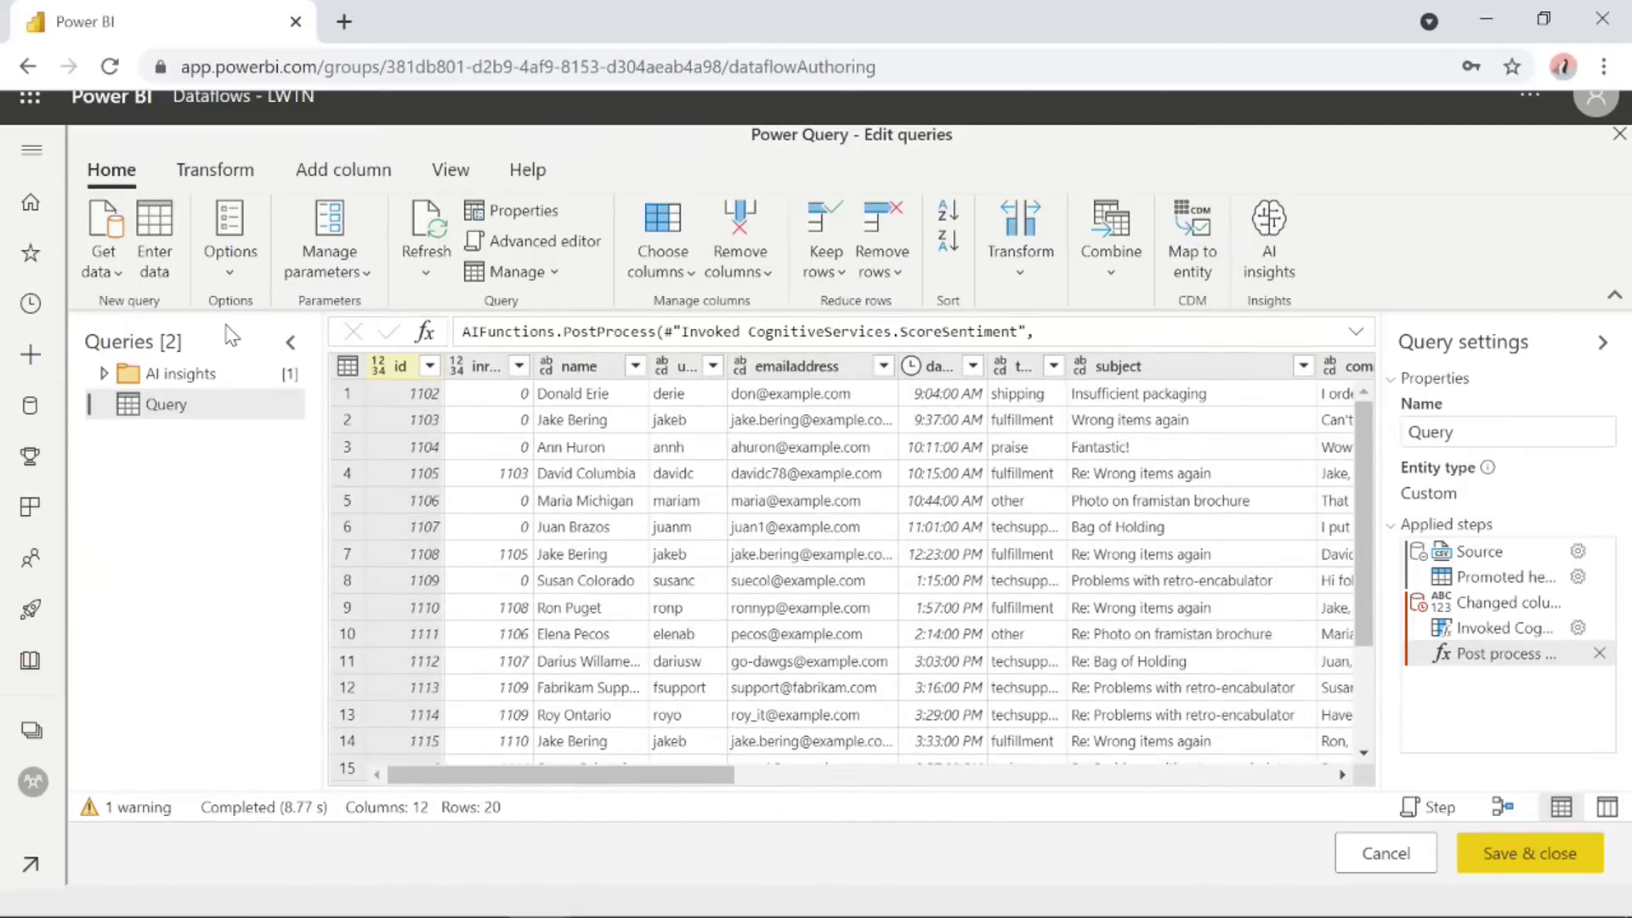
Review the query editor's project options and global options, leaving both without changes.
{"action": "left_click", "coordinate": [231, 272]}
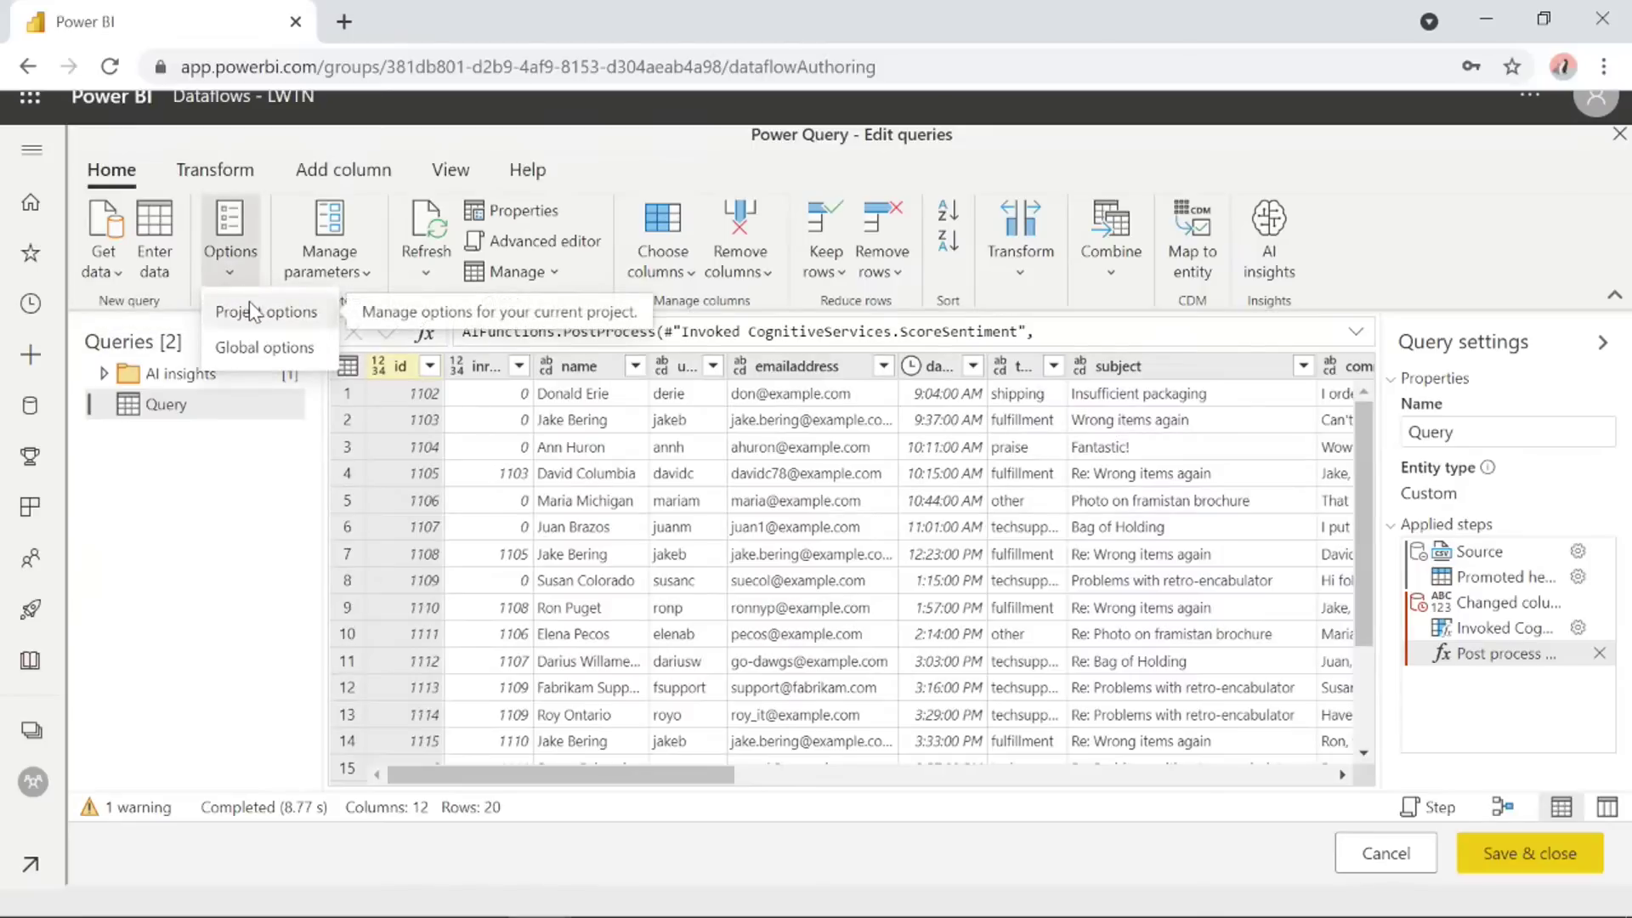
{"action": "left_click", "coordinate": [253, 312]}
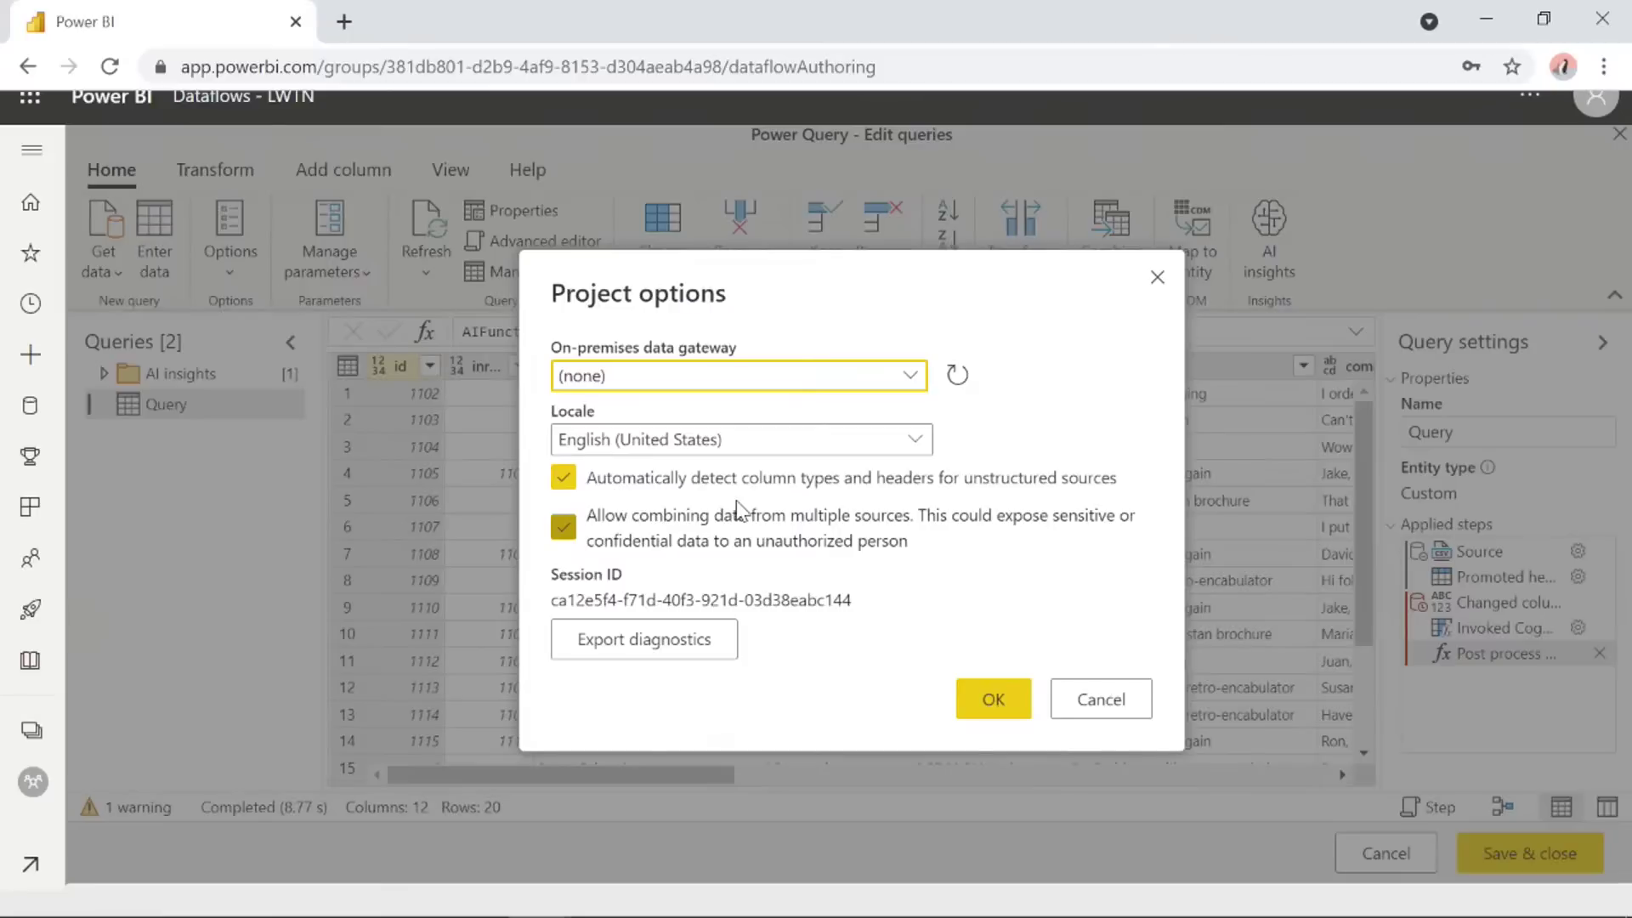
{"action": "left_click", "coordinate": [1104, 710]}
{"action": "left_click", "coordinate": [229, 270]}
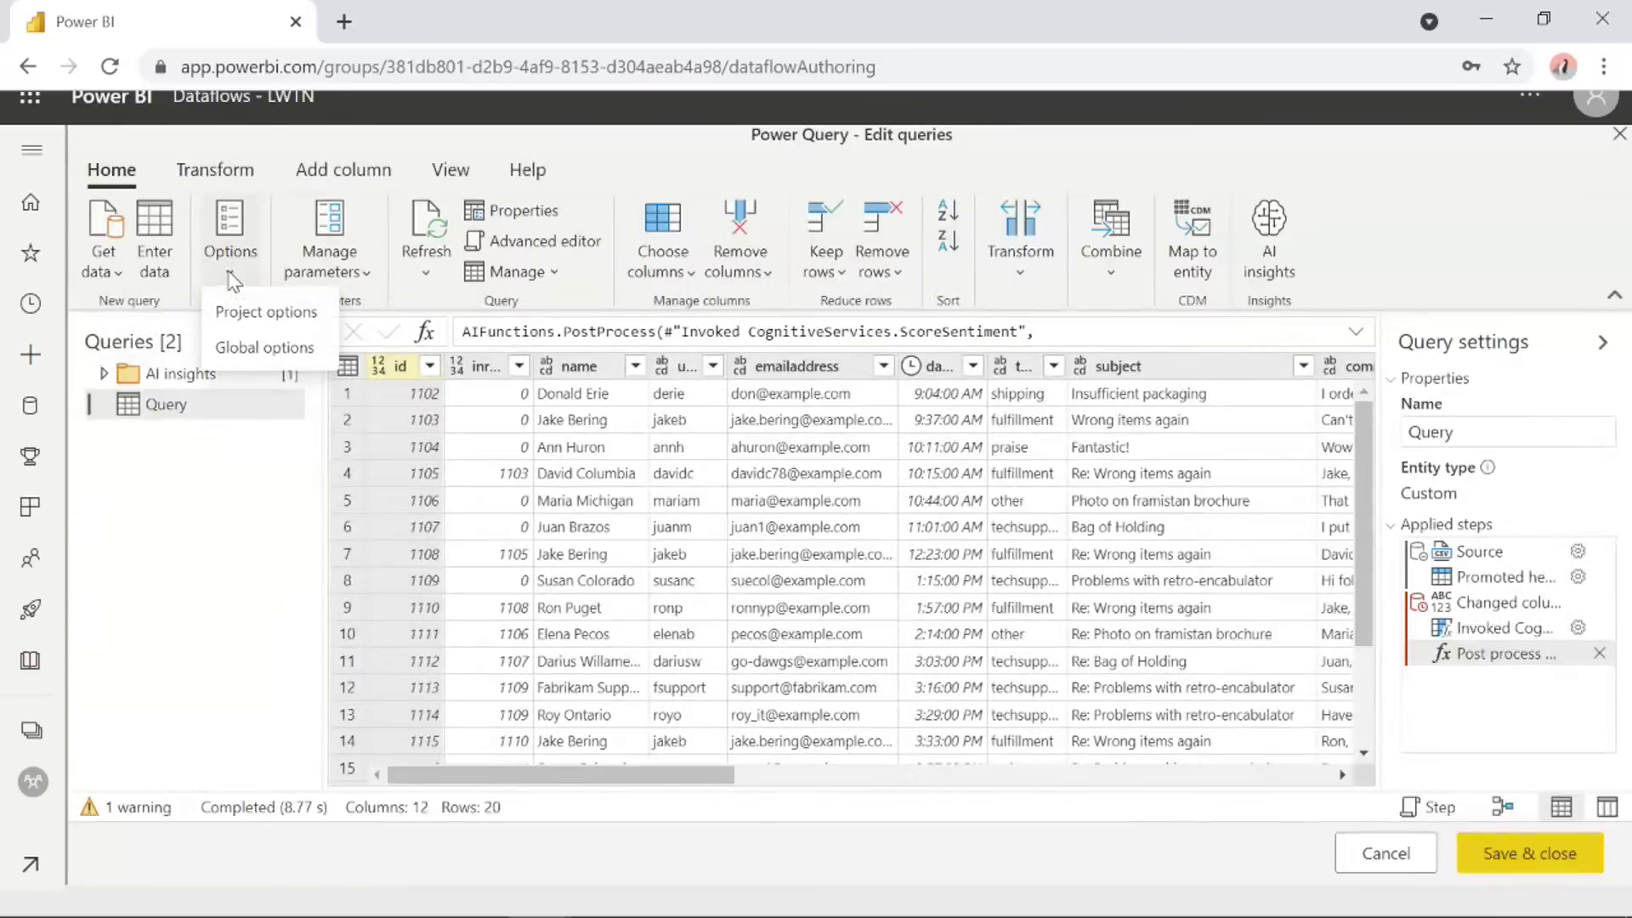
{"action": "left_click", "coordinate": [267, 348]}
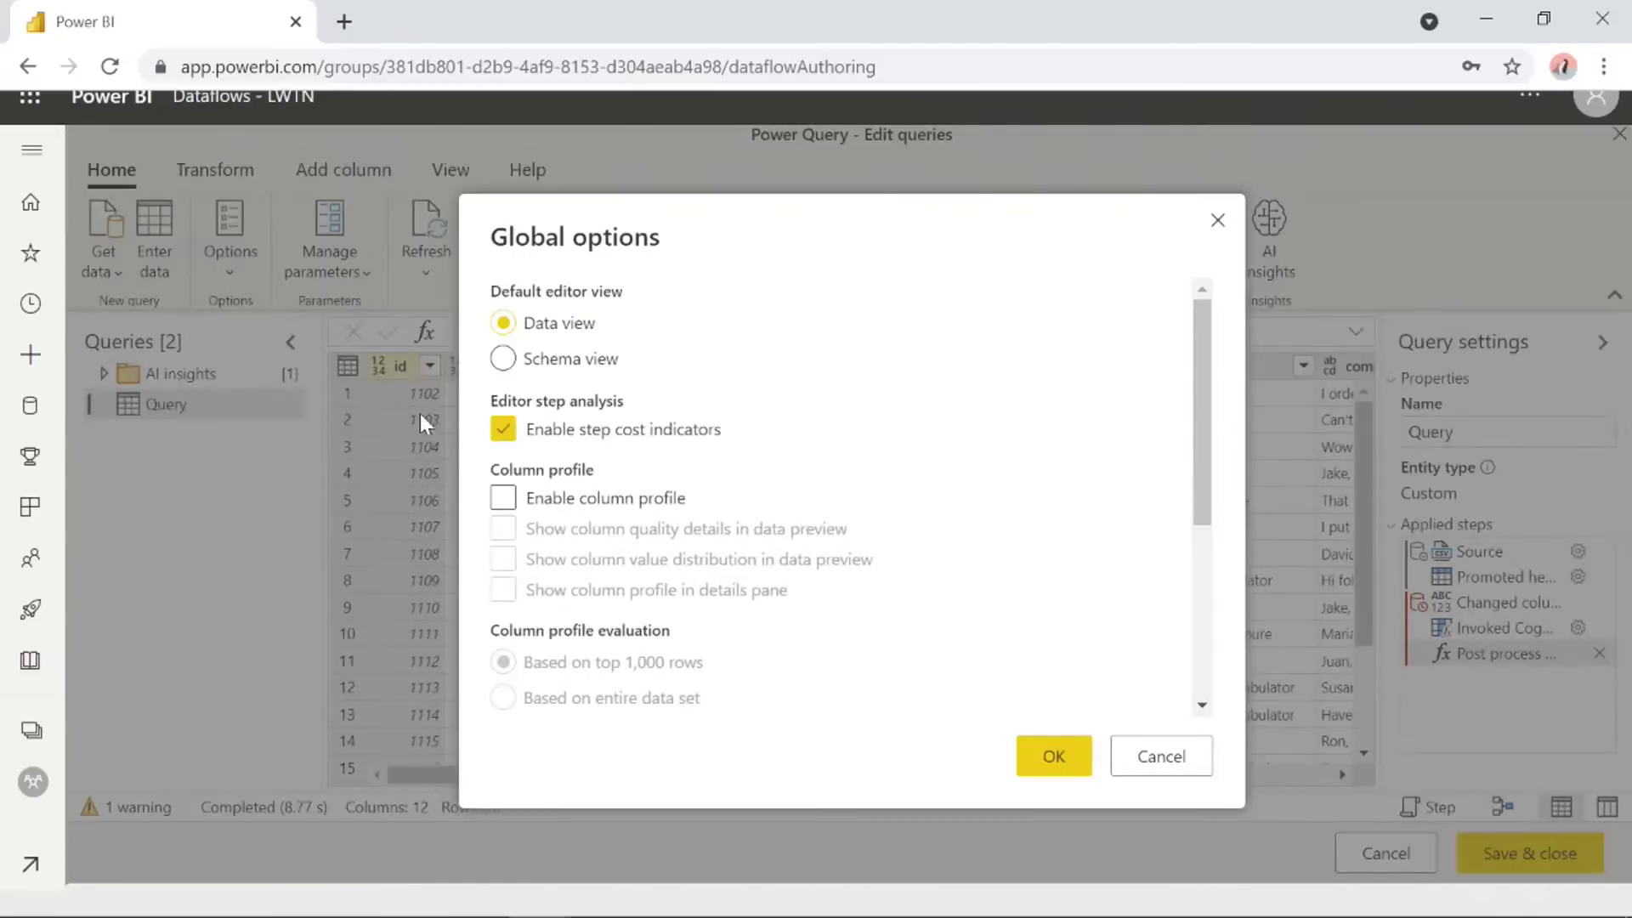
{"action": "left_click", "coordinate": [1153, 758]}
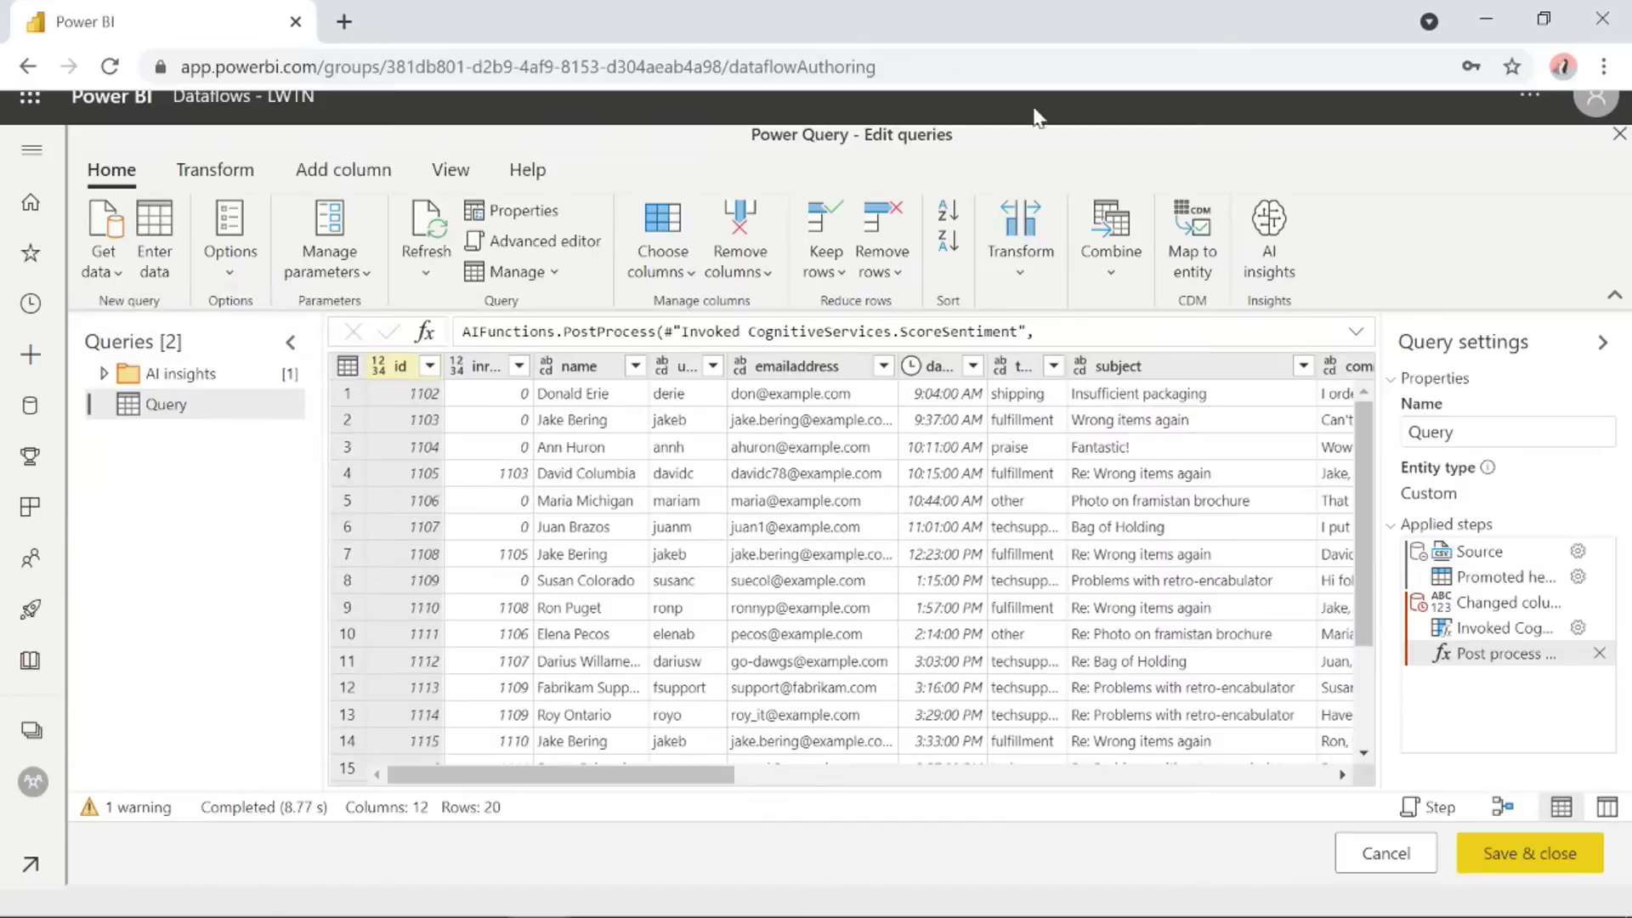
Rename the CognitiveServices.ScoreSentiment column to Score.
{"action": "left_click_drag", "start_coordinate": [501, 780], "coordinate": [1165, 803]}
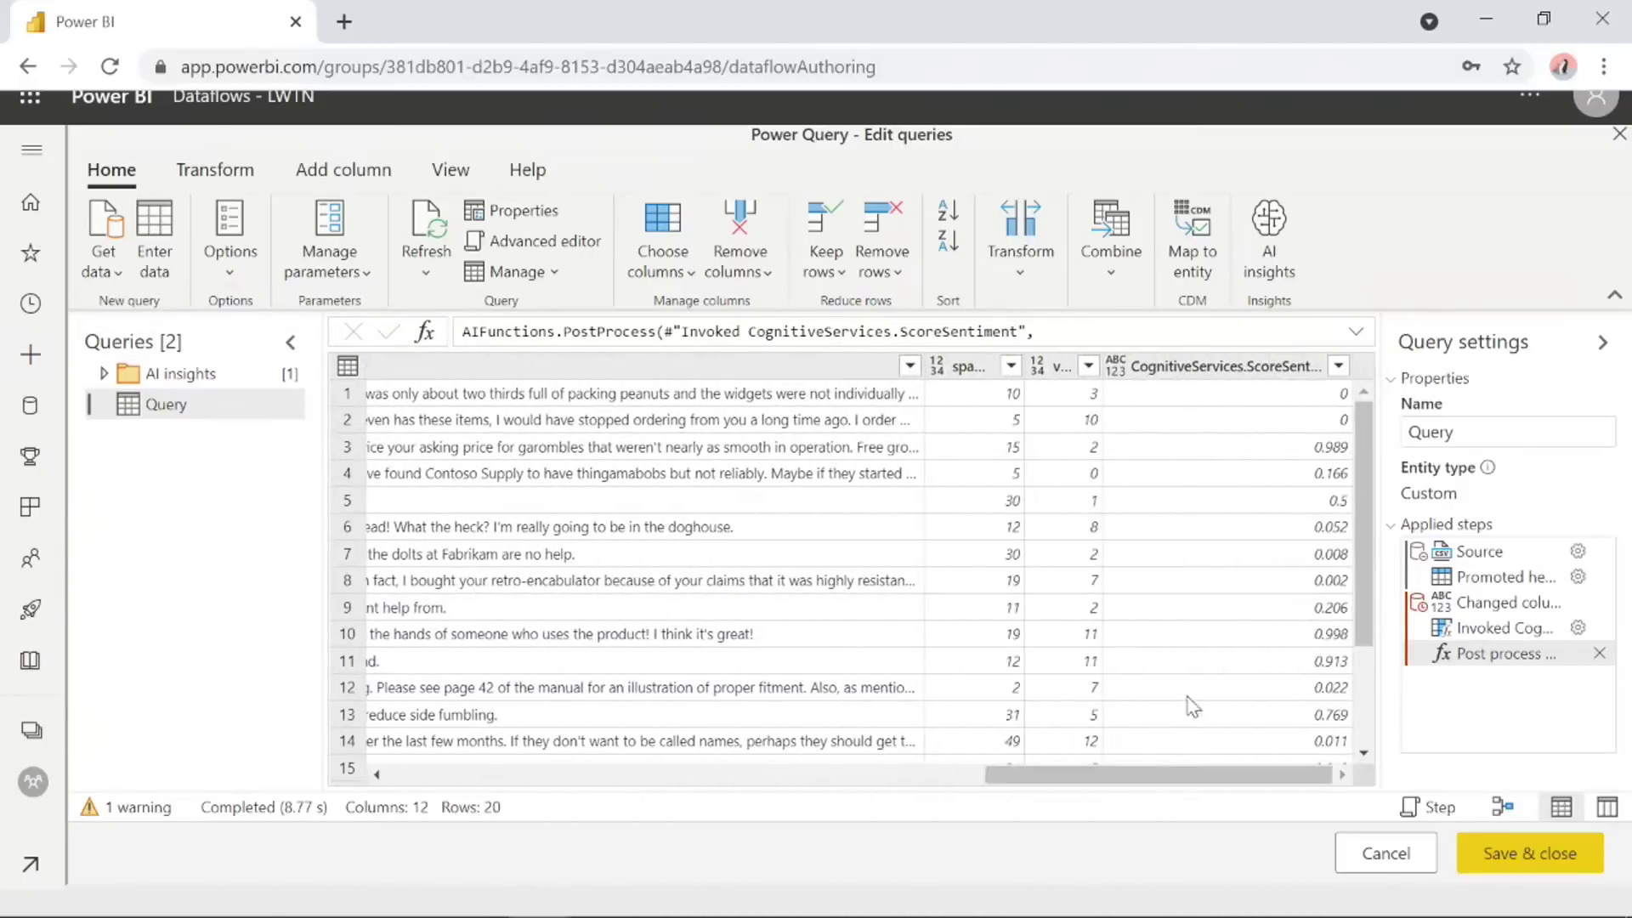
{"action": "double_click", "coordinate": [1180, 374]}
{"action": "type", "text": "Score"}
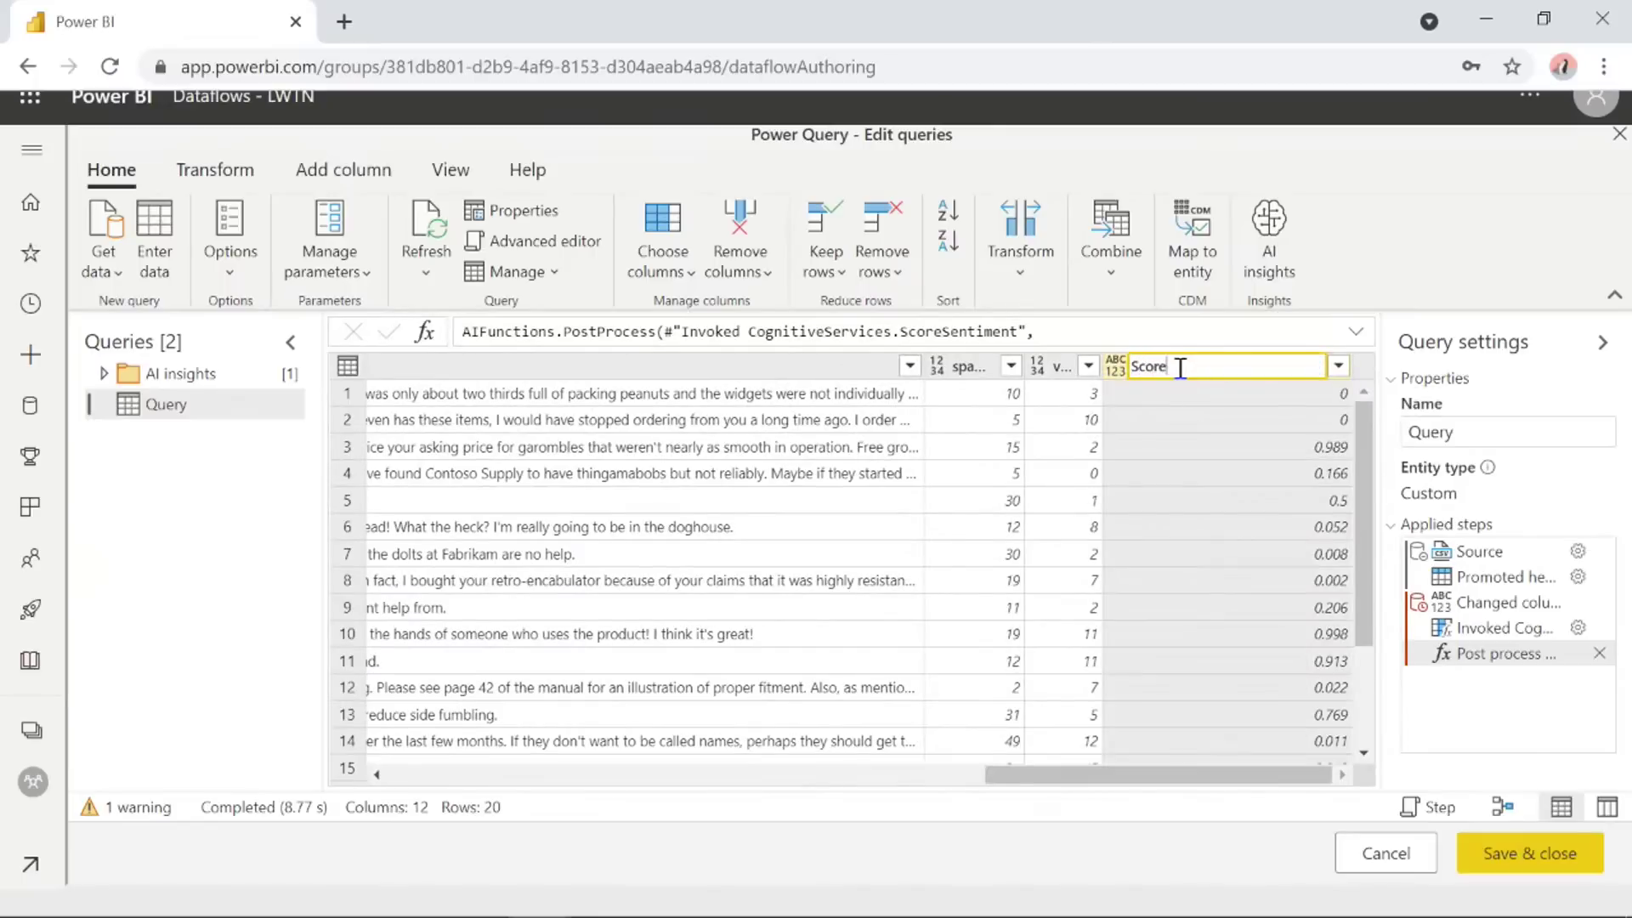
{"action": "key", "text": "Return"}
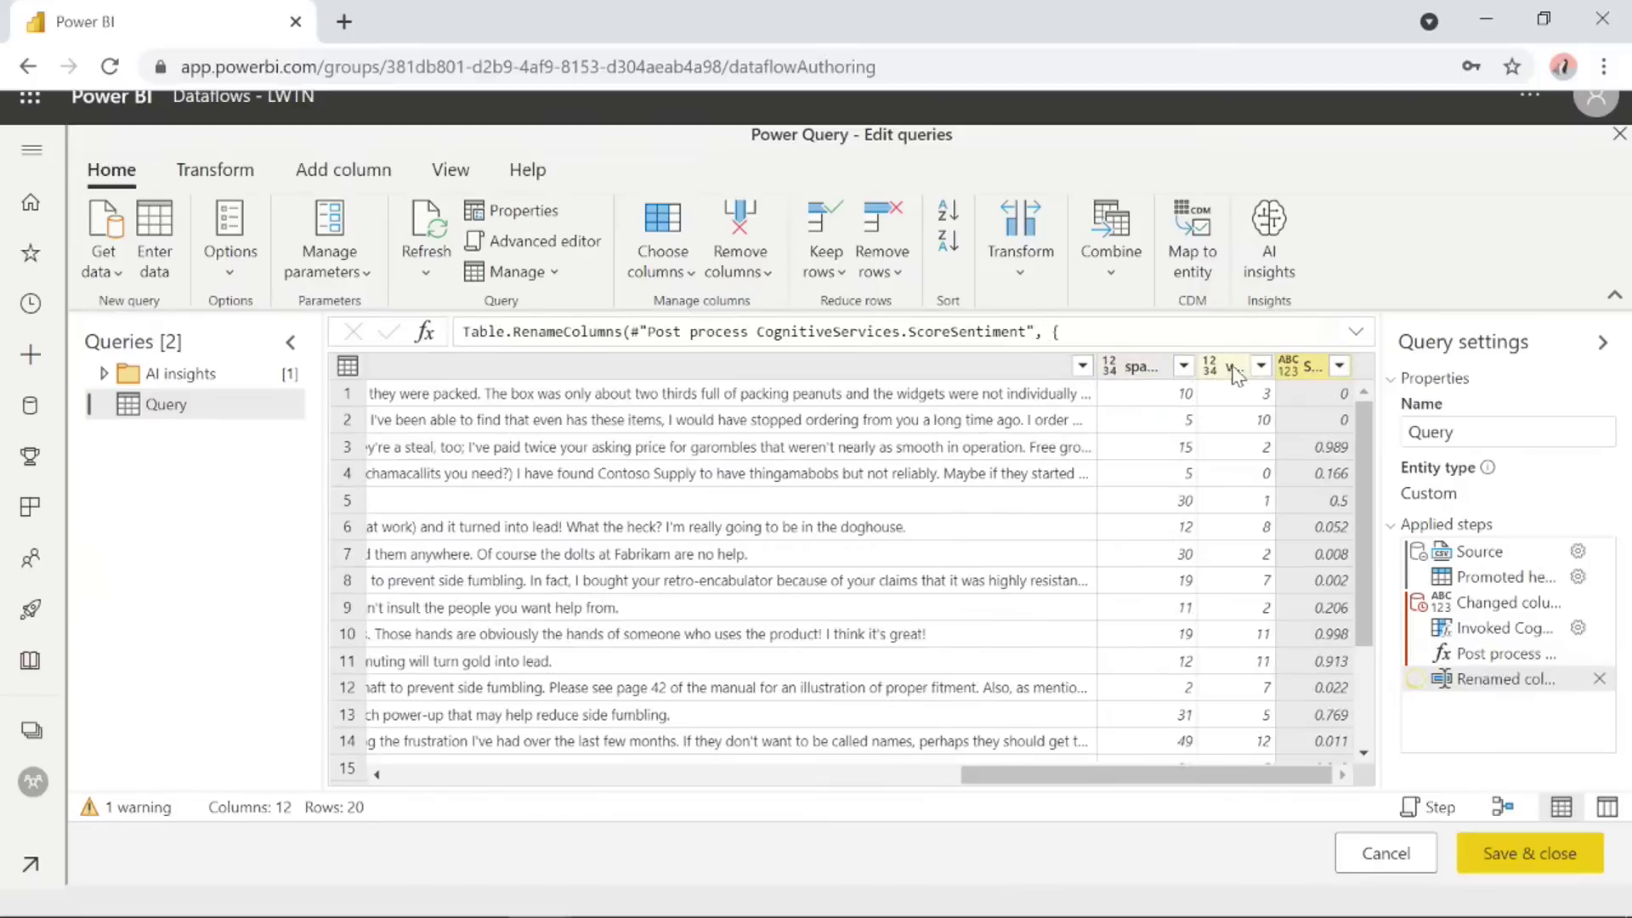
Read the query's warning and set the Score column's data type to Decimal number.
{"action": "left_click", "coordinate": [1288, 366]}
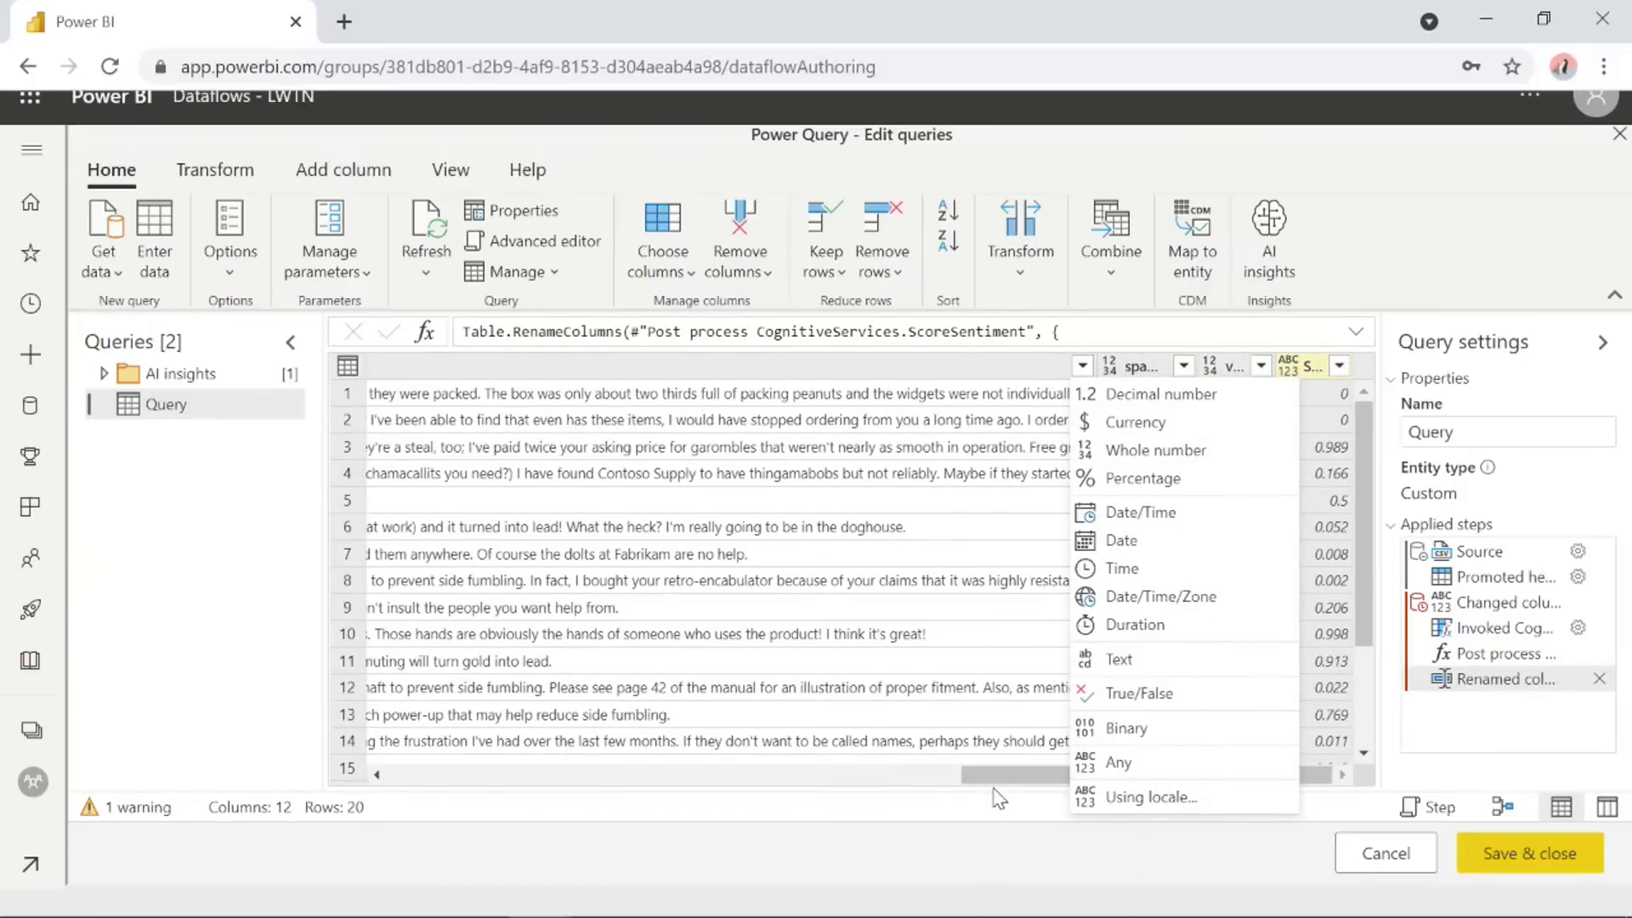
{"action": "left_click", "coordinate": [1022, 777]}
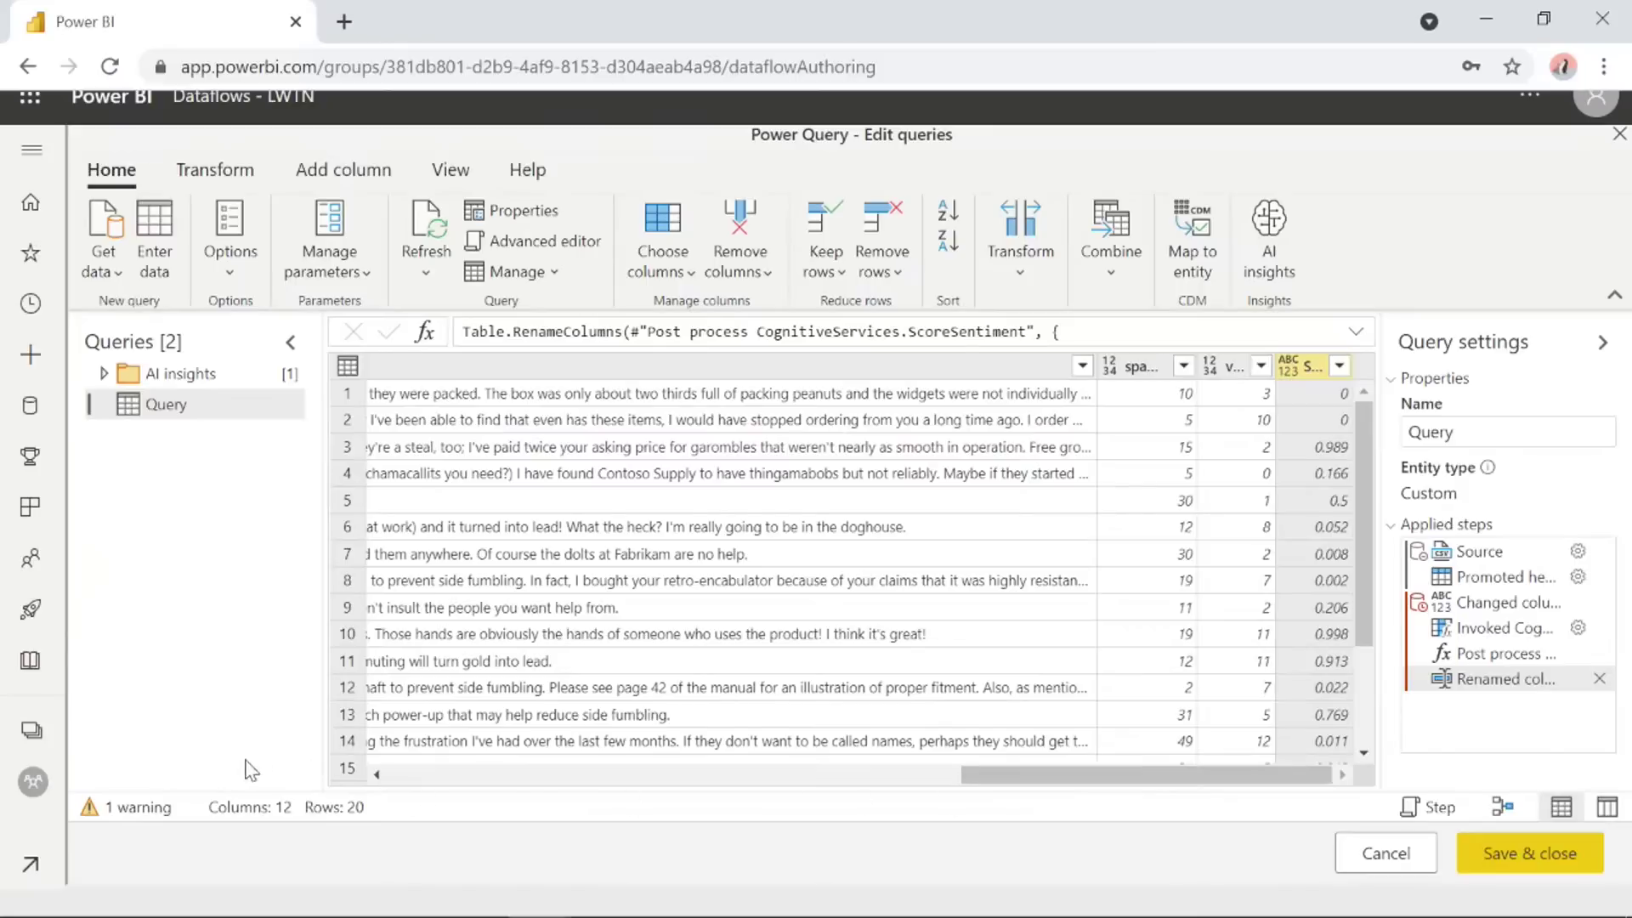
{"action": "left_click_drag", "start_coordinate": [146, 790], "coordinate": [225, 624]}
{"action": "left_click", "coordinate": [127, 807]}
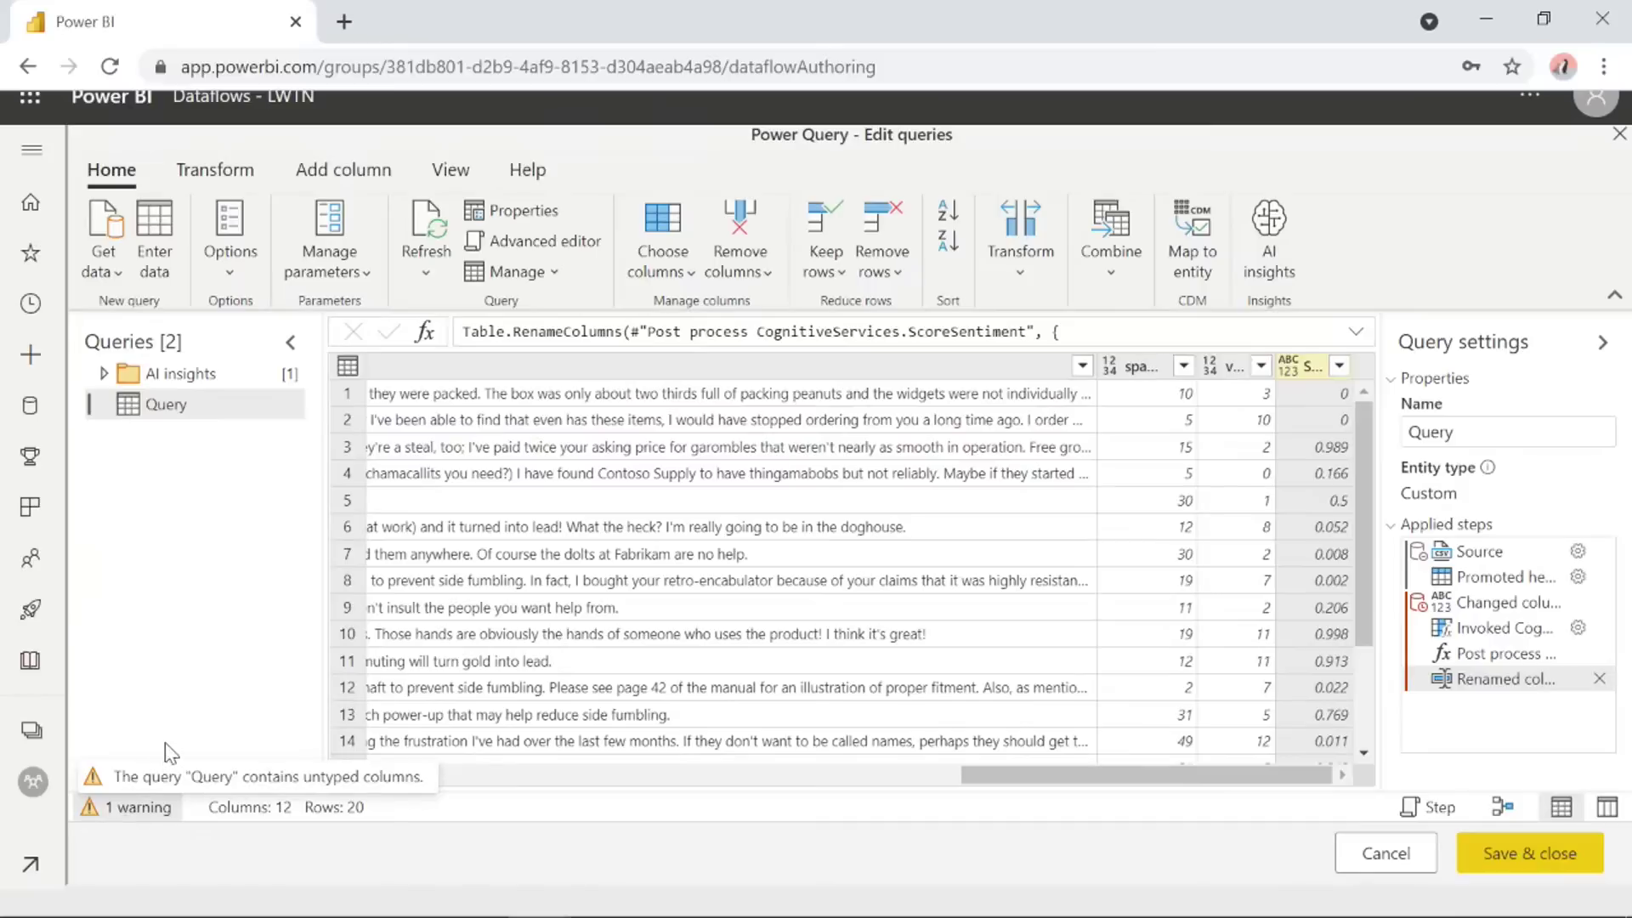
{"action": "left_click", "coordinate": [185, 727]}
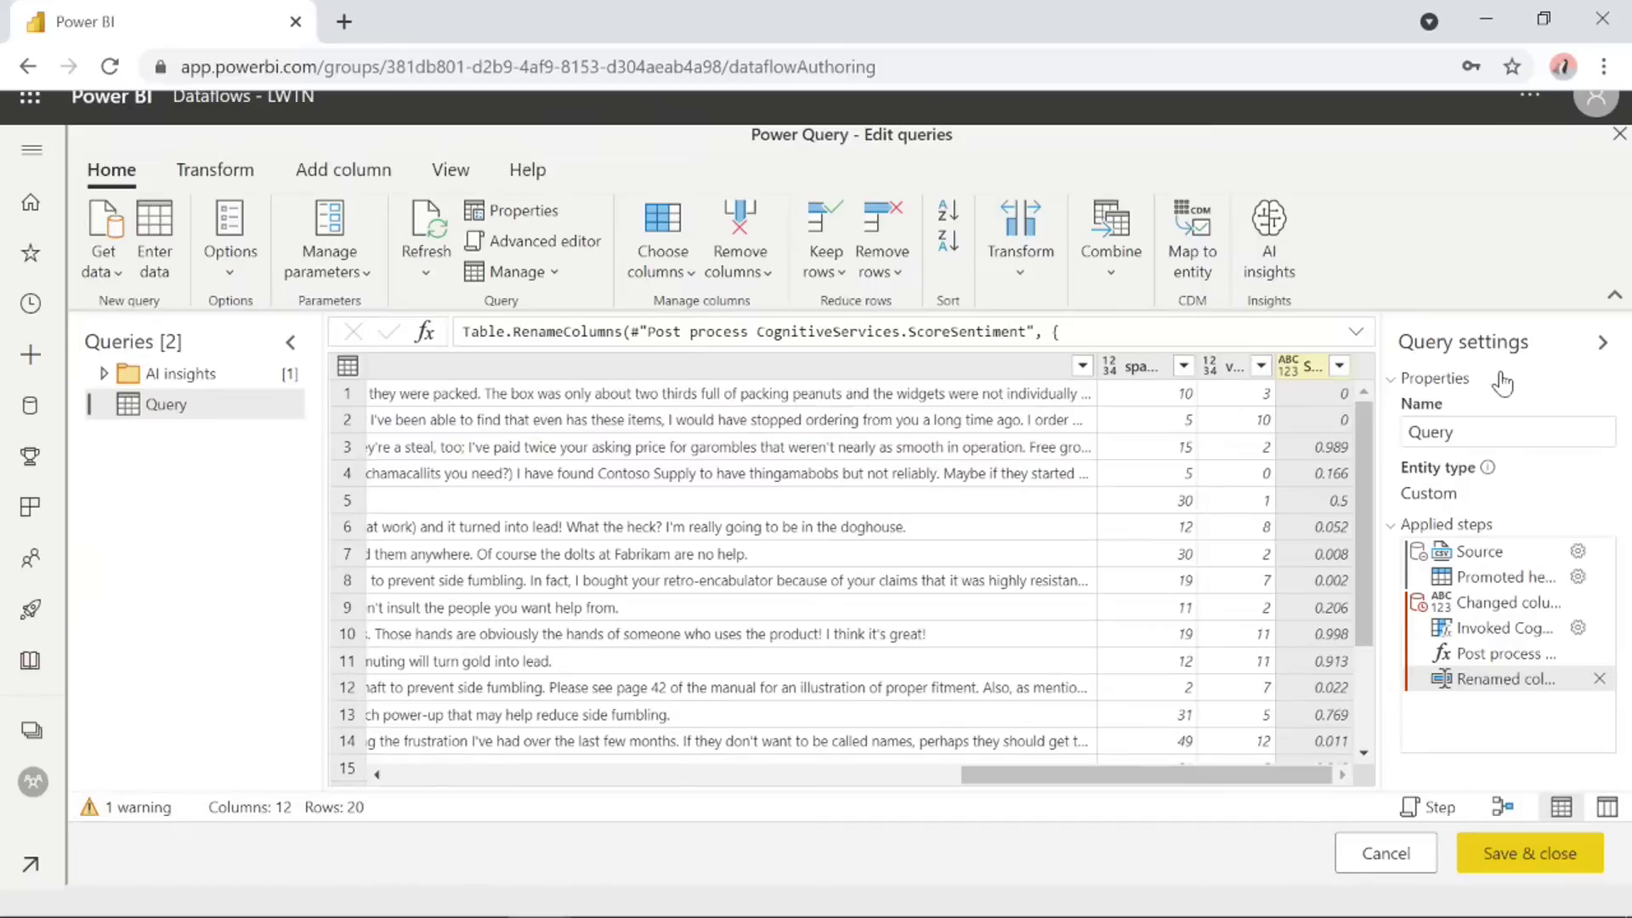
{"action": "left_click", "coordinate": [1287, 366]}
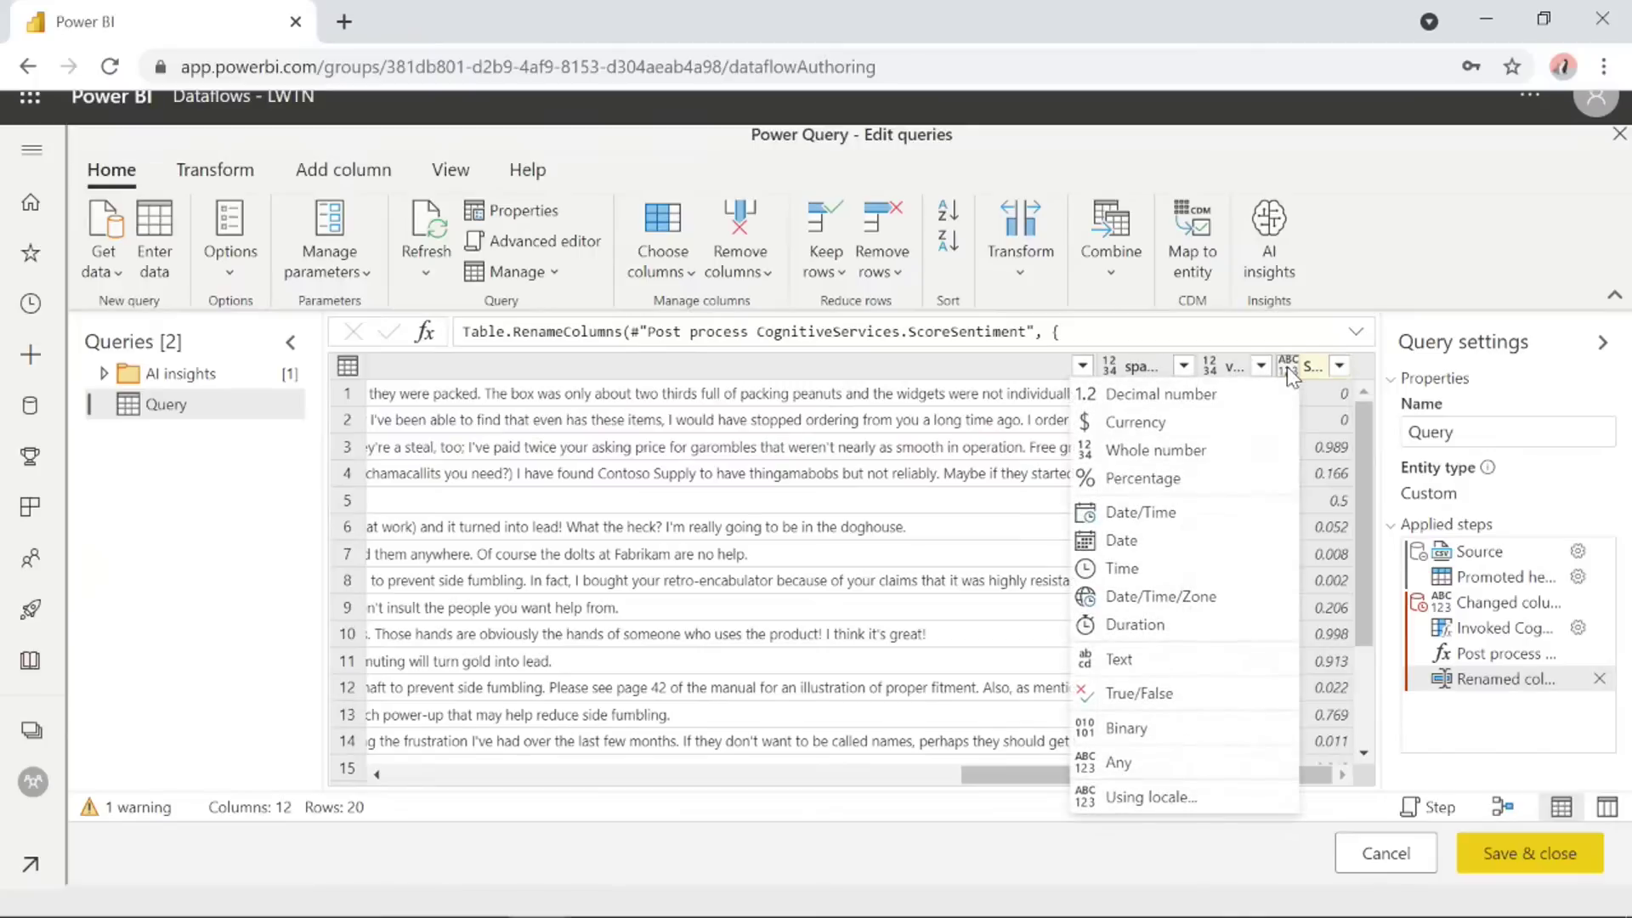
{"action": "left_click", "coordinate": [1255, 395]}
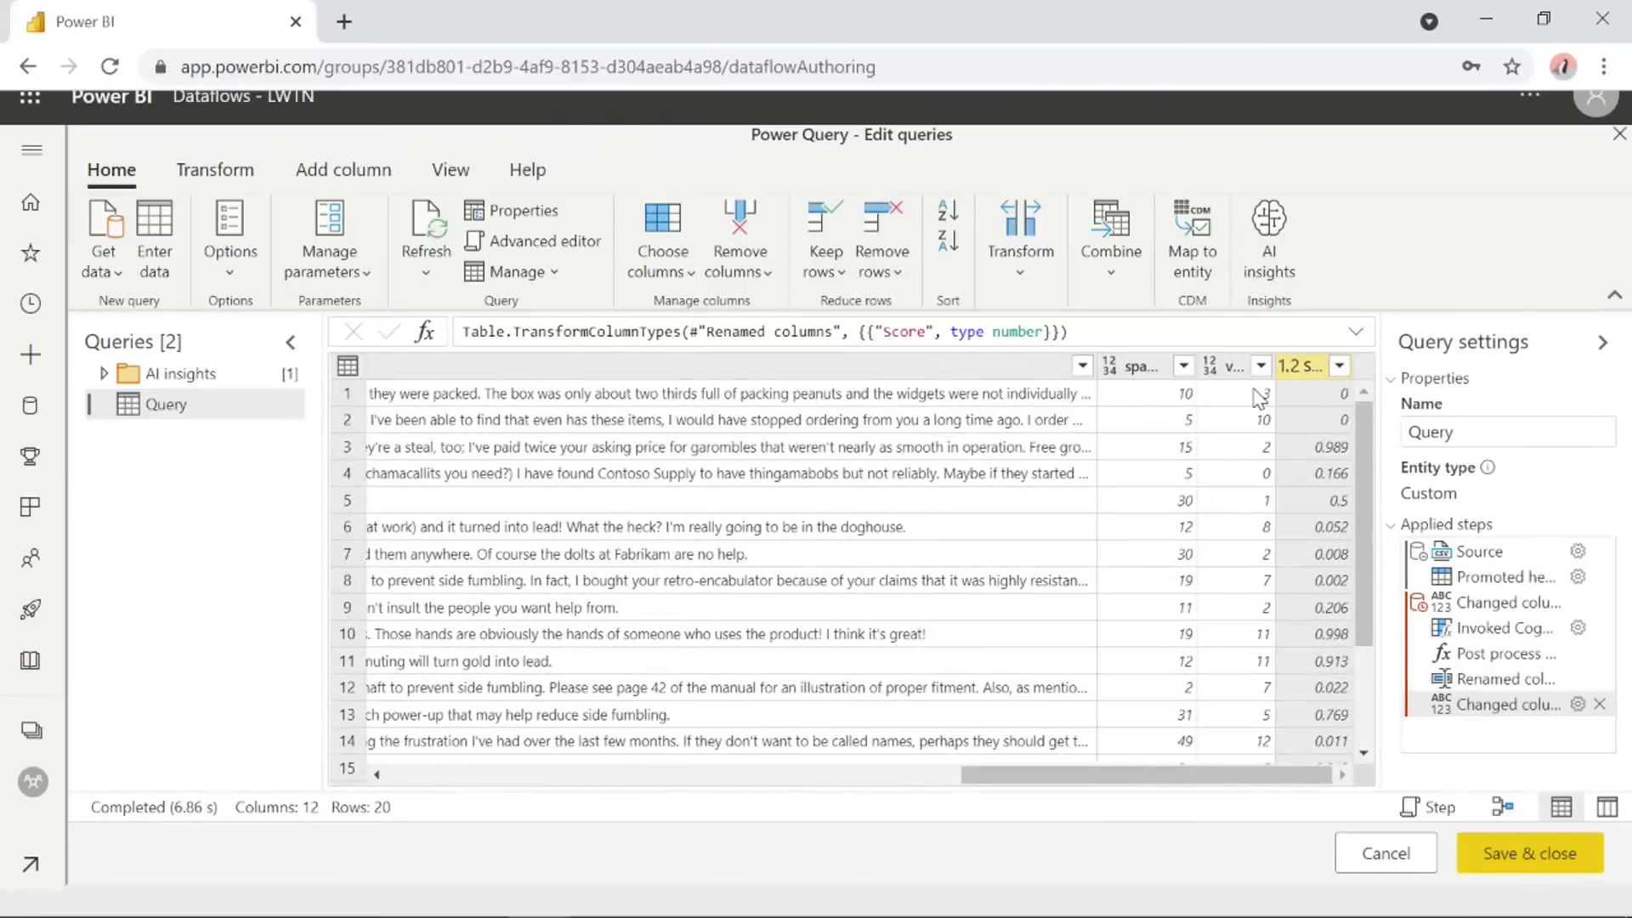
Rename the query as Customer Comments.
{"action": "left_click", "coordinate": [1468, 429]}
{"action": "left_click_drag", "start_coordinate": [1468, 430], "coordinate": [1404, 433]}
{"action": "type", "text": "Customer Comments"}
{"action": "key", "text": "Return"}
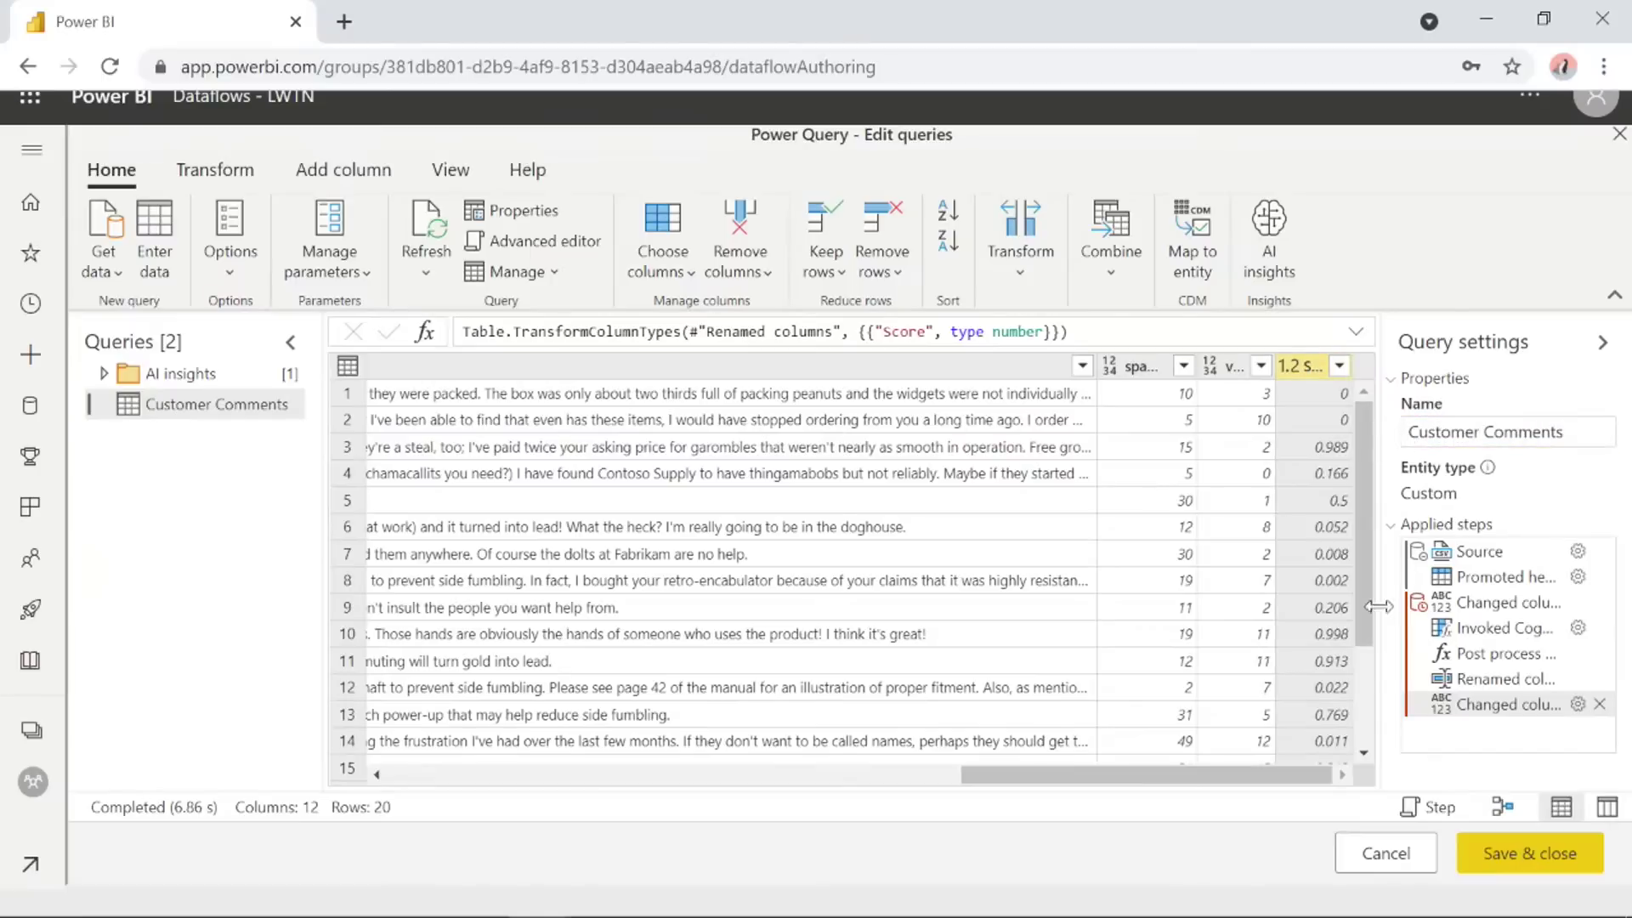
Close the query editor and save the dataflow as Fabrikam Customer Comments with the description "Sentiment Analysis on my customer comments".
{"action": "left_click", "coordinate": [1527, 861]}
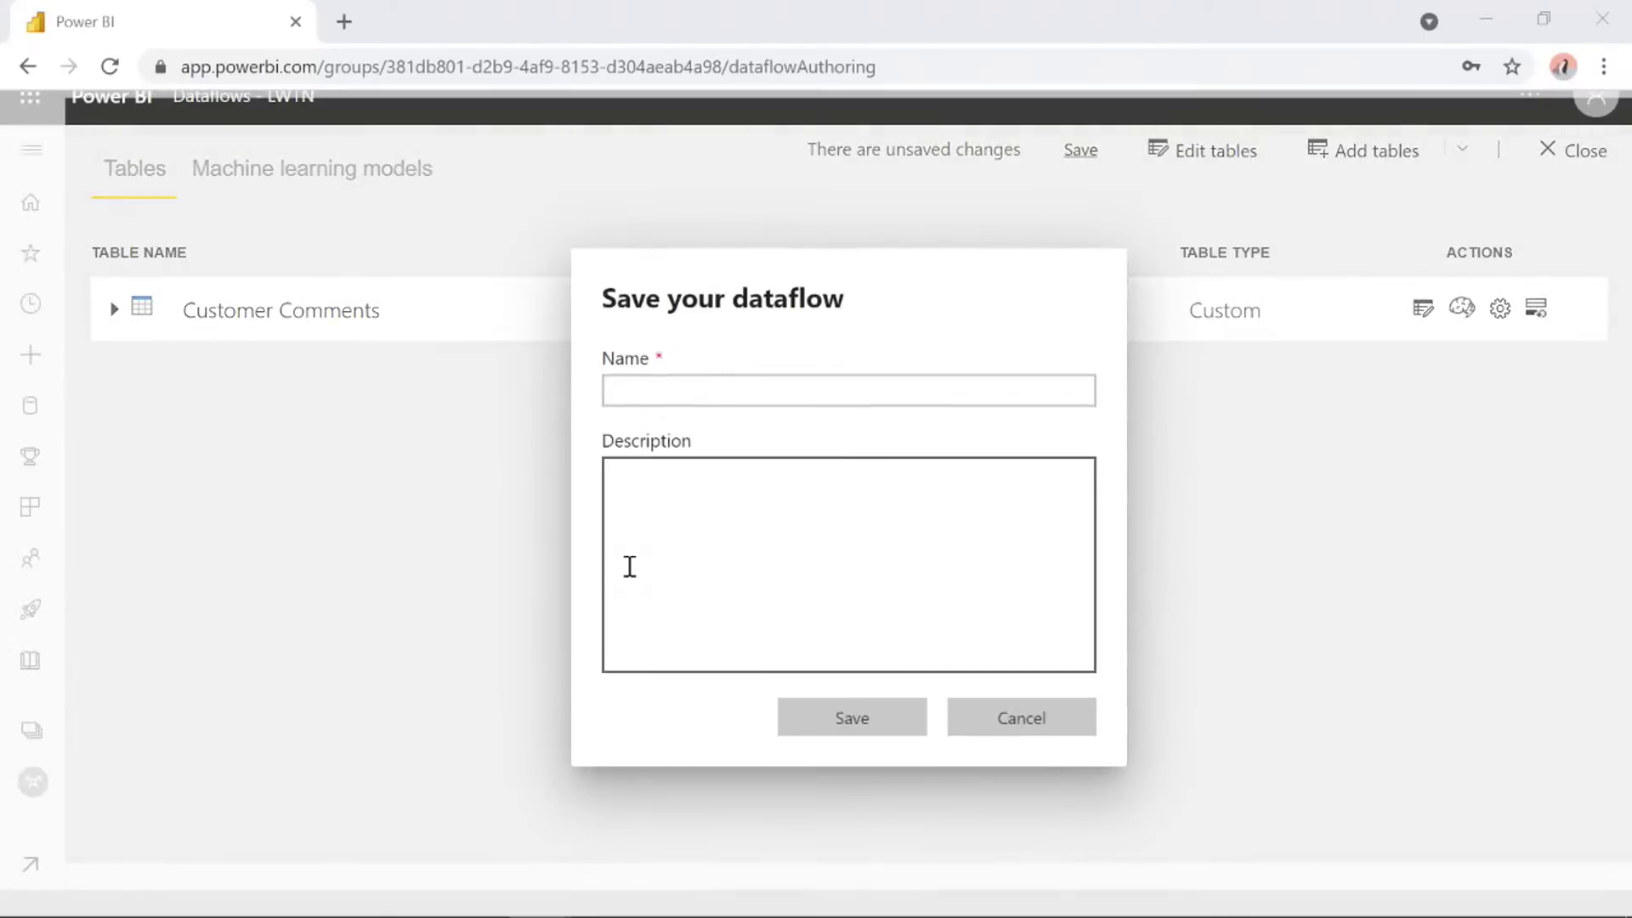
{"action": "left_click", "coordinate": [694, 391]}
{"action": "type", "text": "Fabri"}
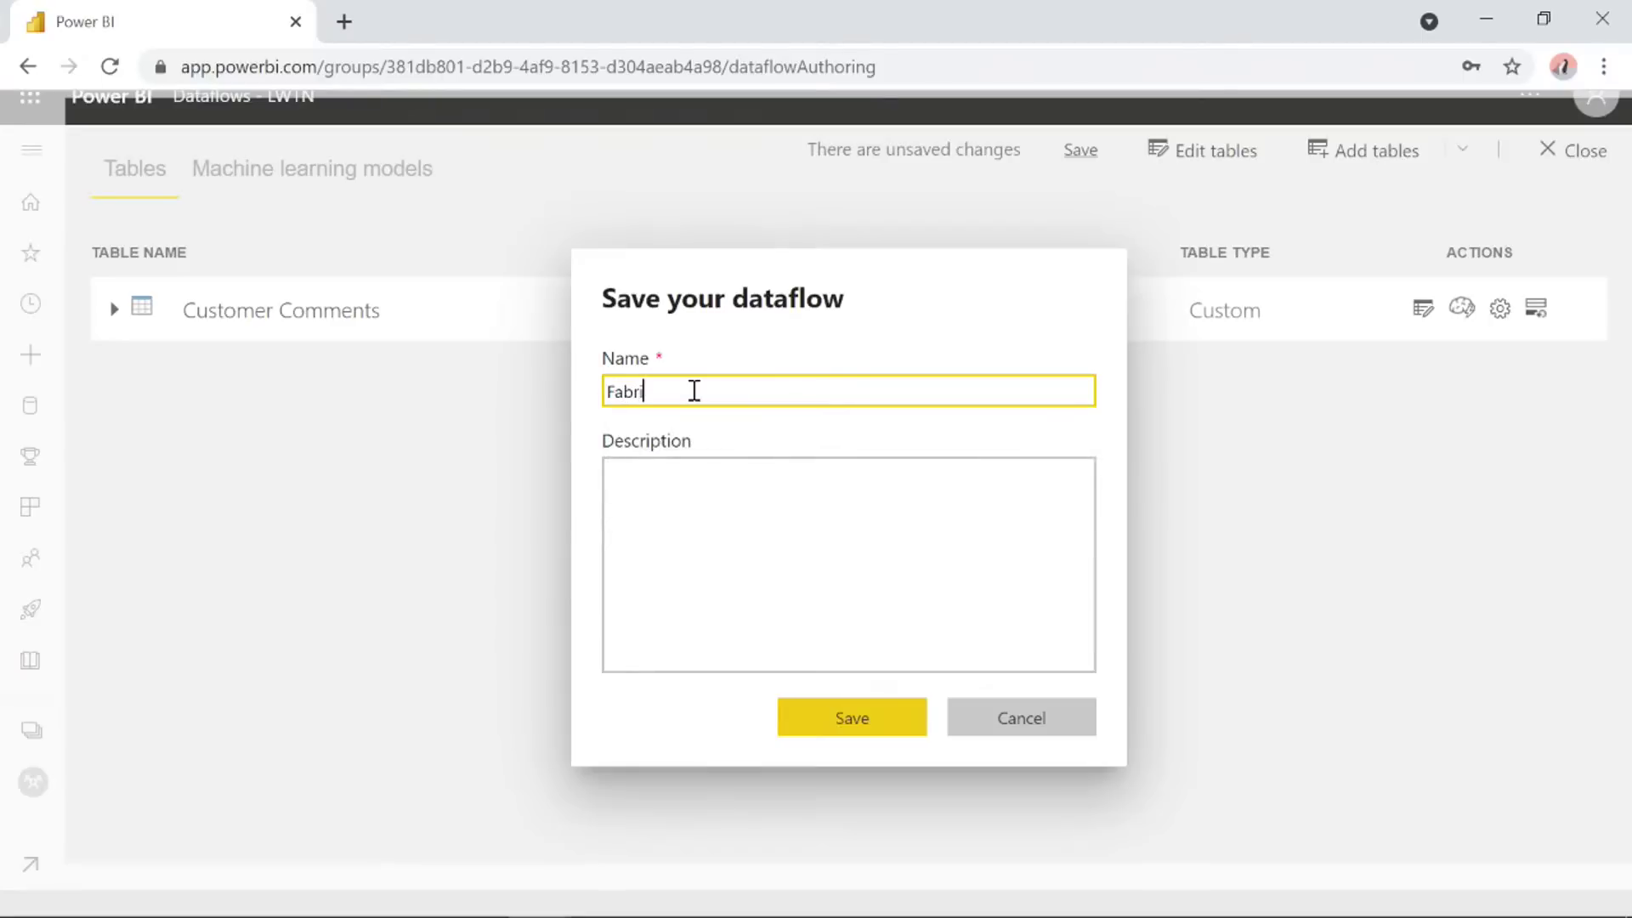
{"action": "type", "text": "kam Customer Comments"}
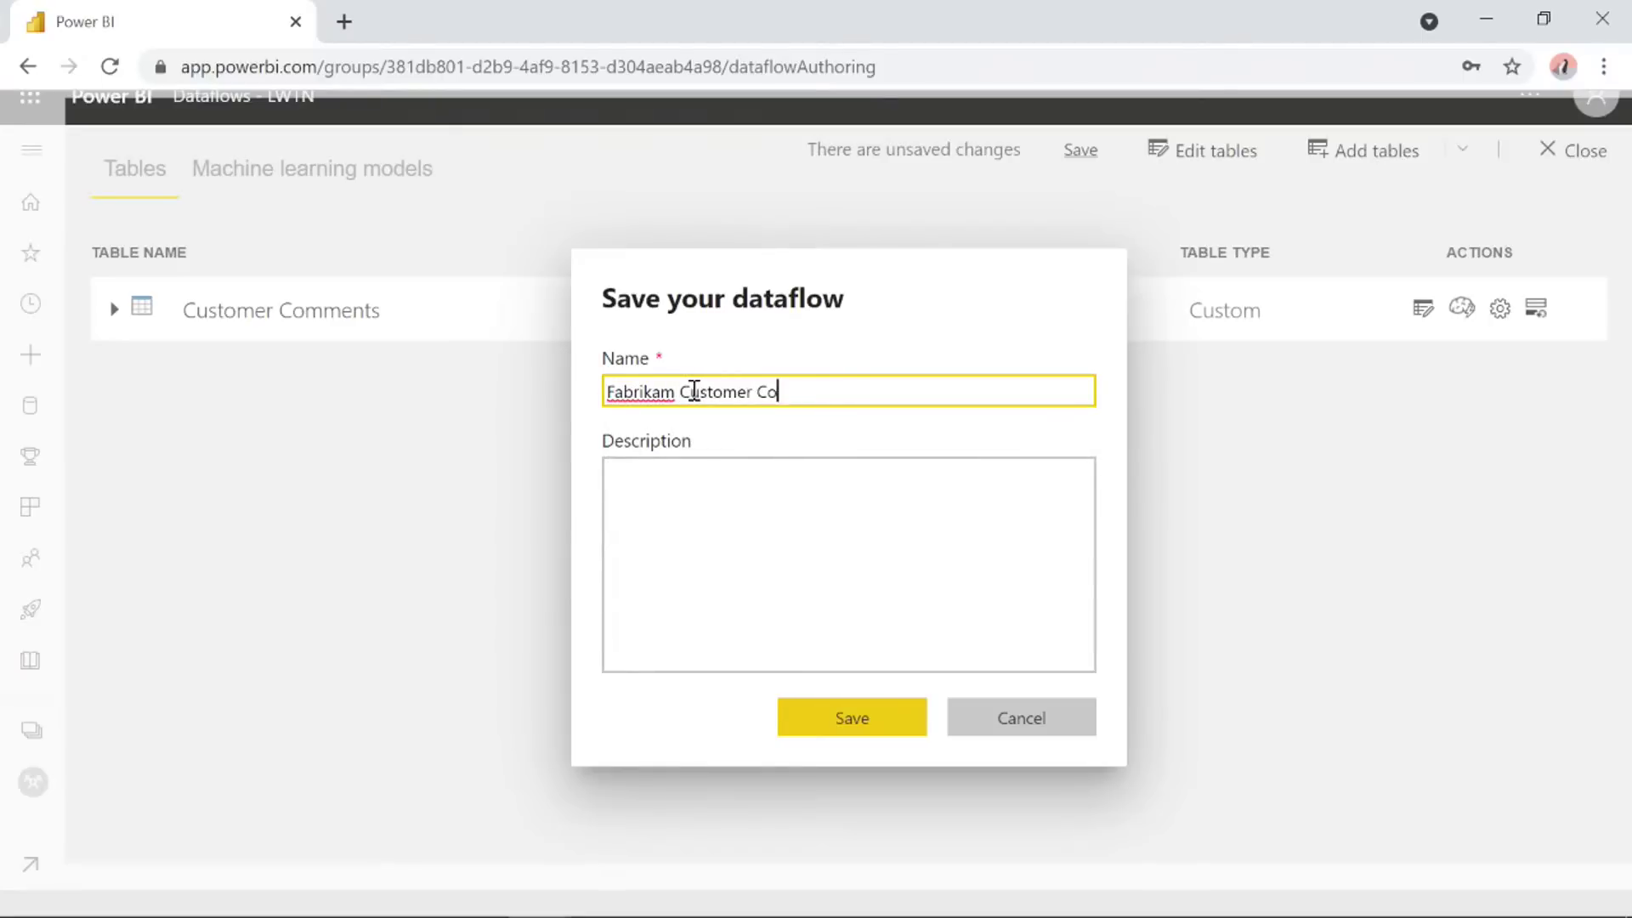
{"action": "key", "text": "Tab"}
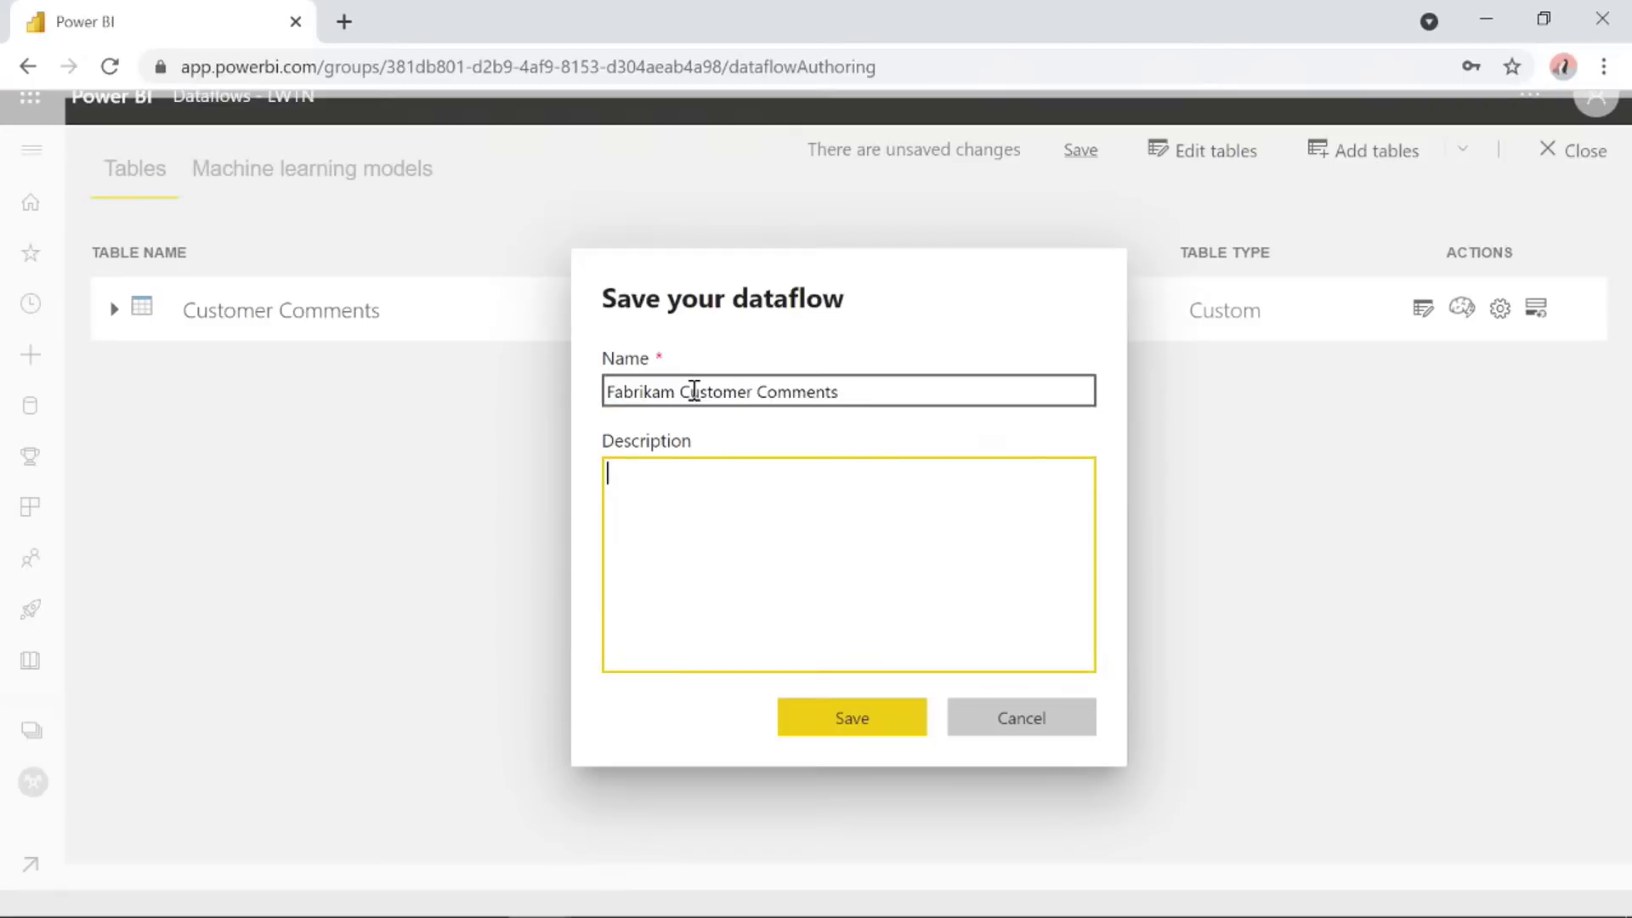
{"action": "type", "text": "Sentiment Analysis on m"}
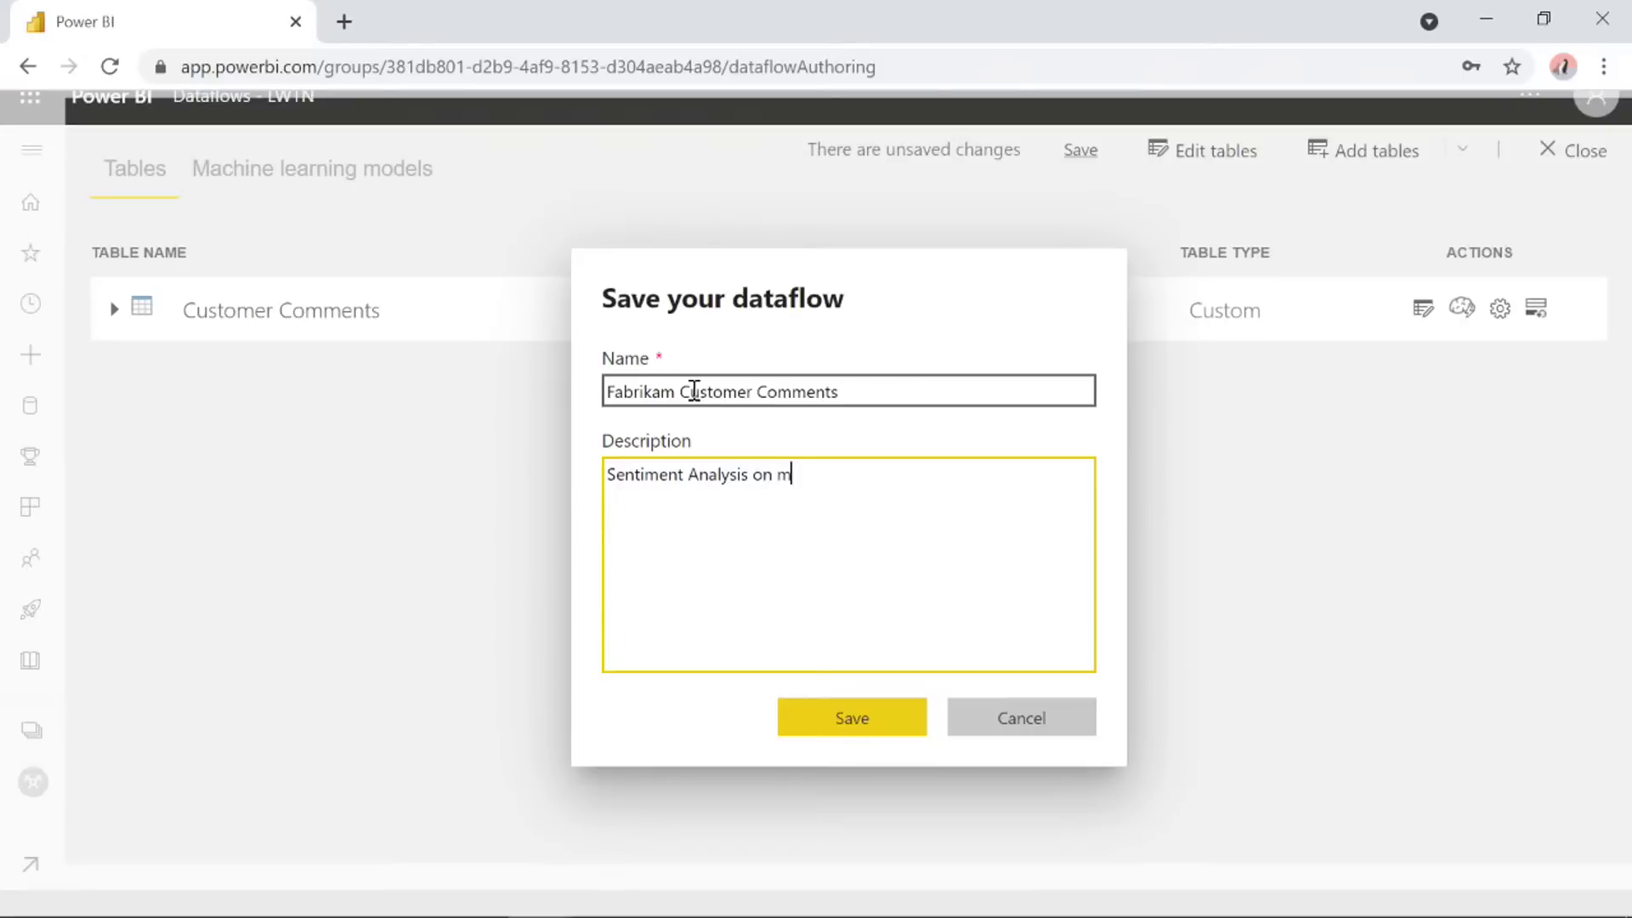
{"action": "type", "text": "y customer comments"}
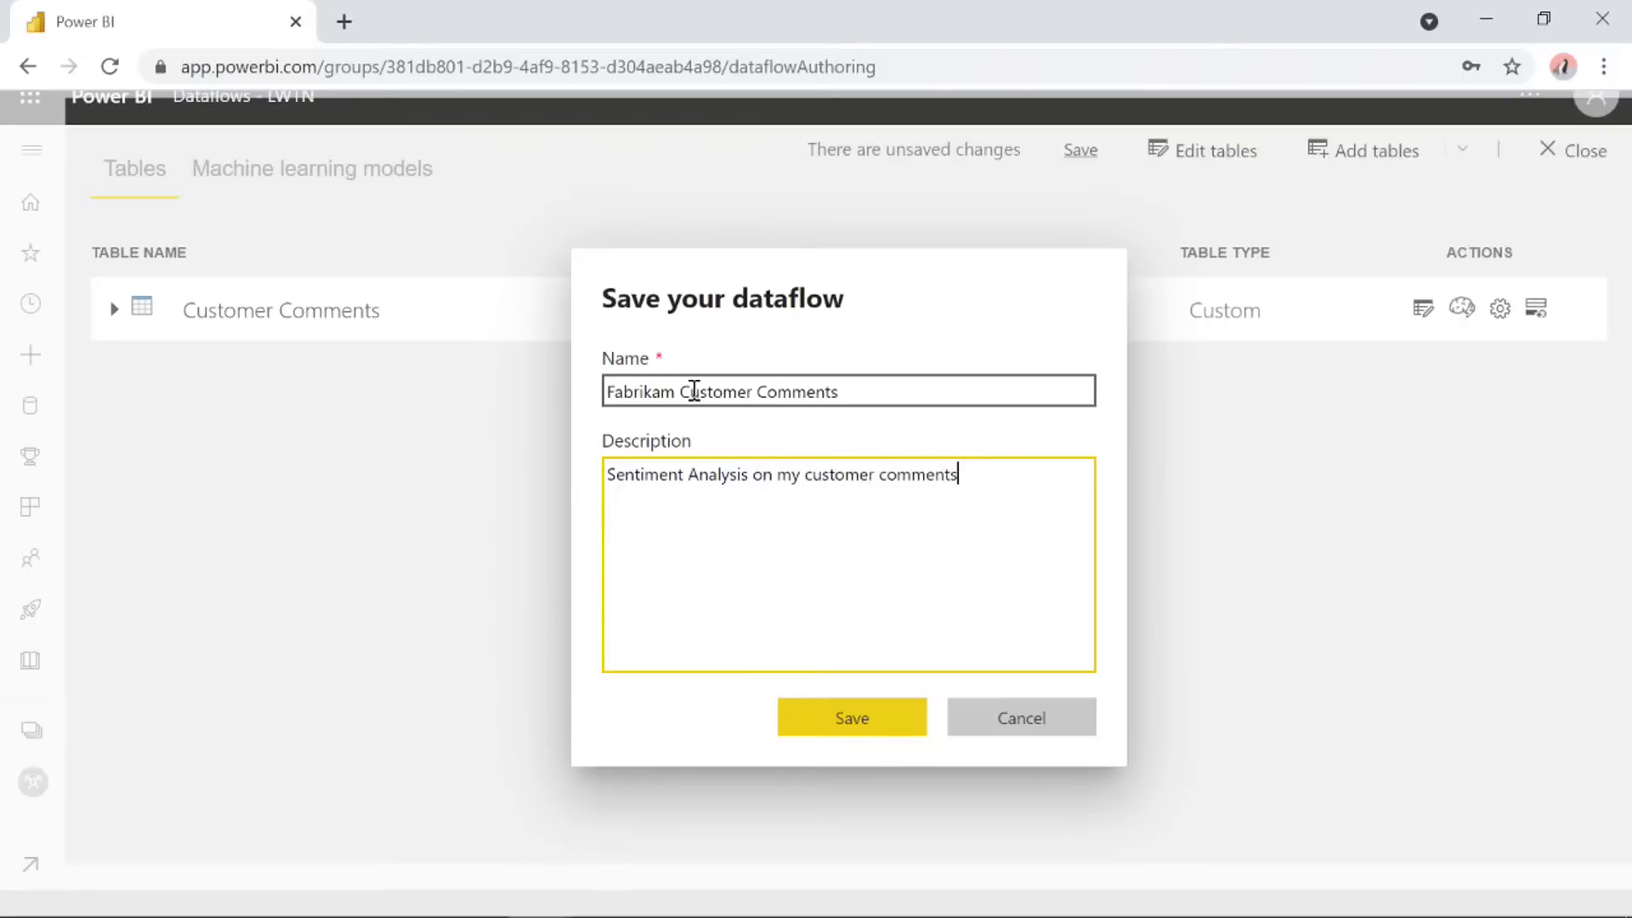
{"action": "left_click", "coordinate": [889, 712]}
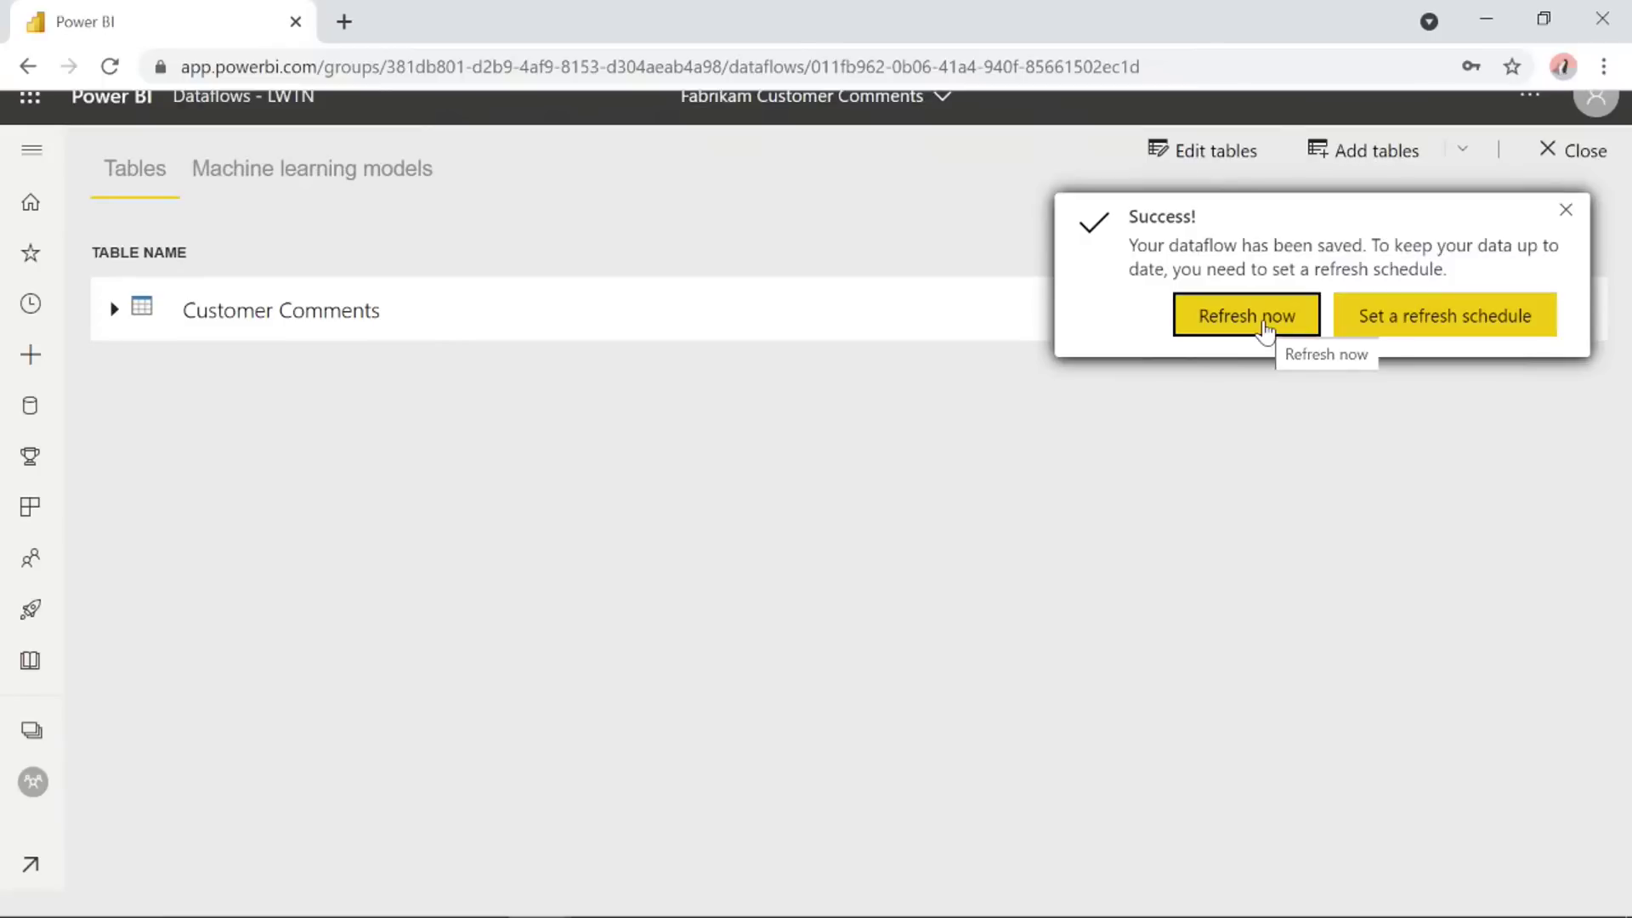
Return to the Dataflows - LWTN workspace and refresh the Fabrikam Customer Comments dataflow.
{"action": "left_click", "coordinate": [1266, 329]}
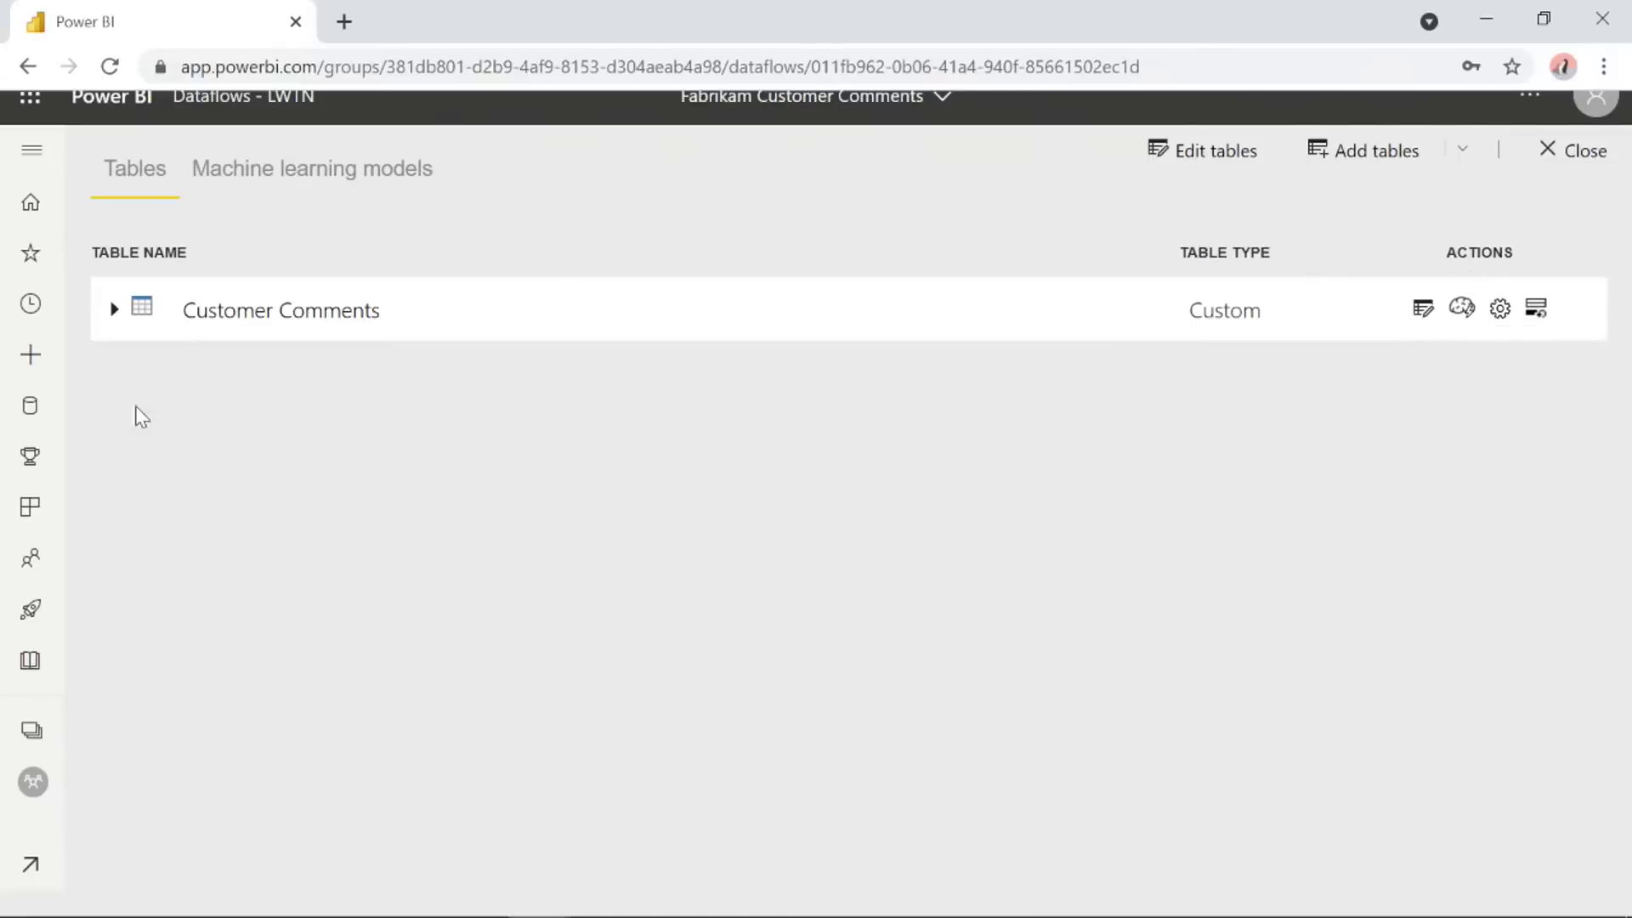
{"action": "left_click", "coordinate": [31, 149]}
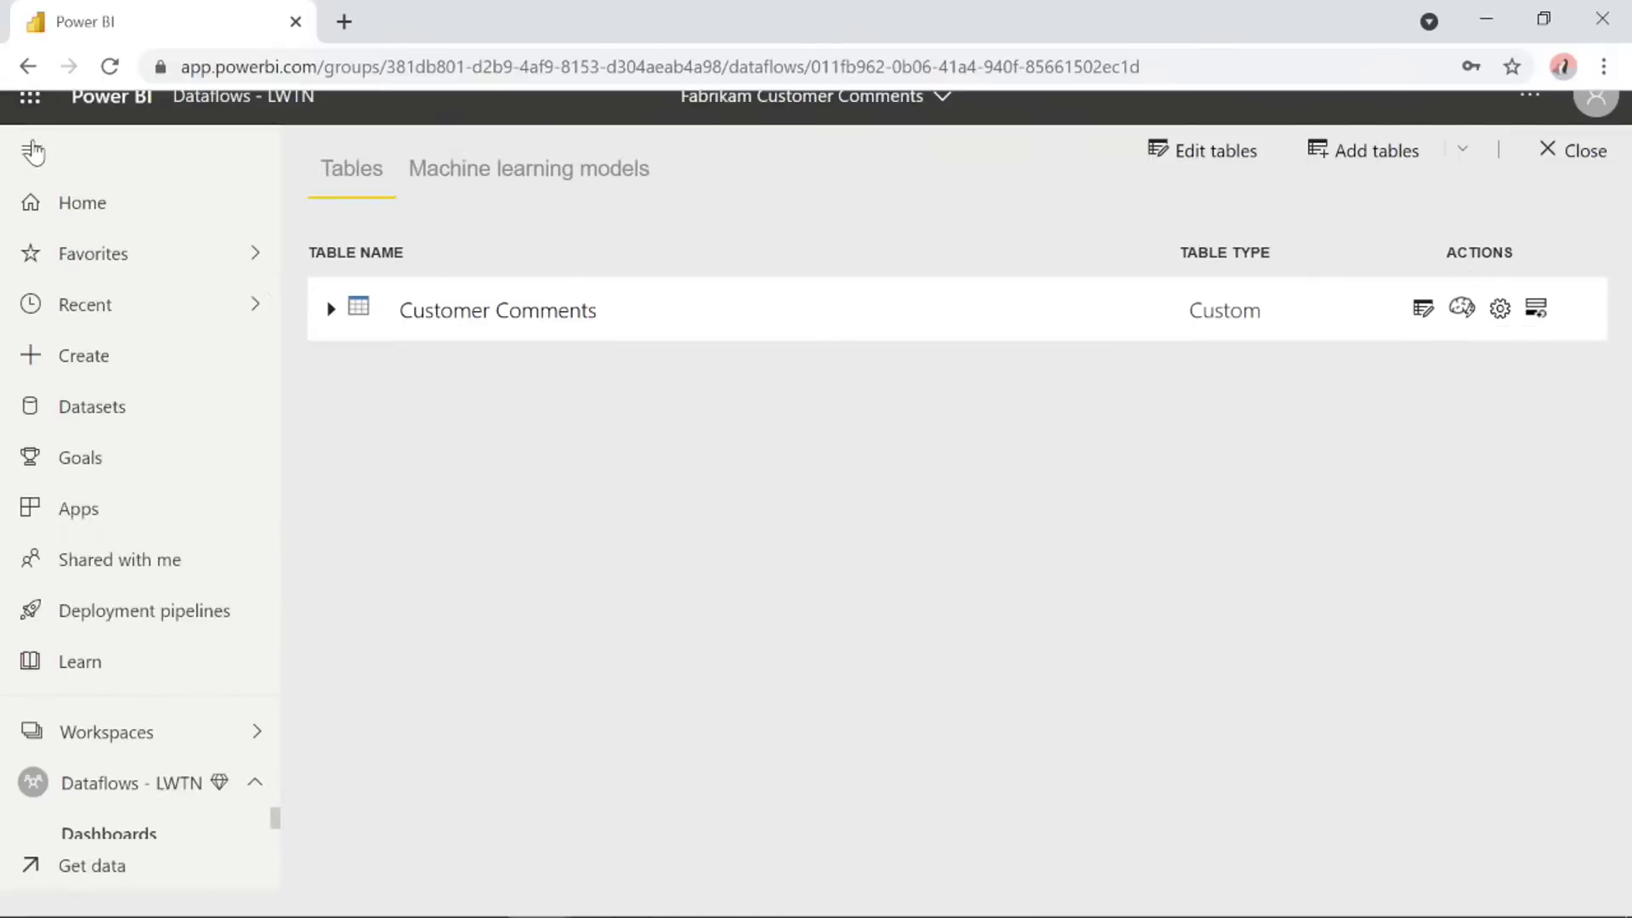
{"action": "left_click", "coordinate": [174, 780]}
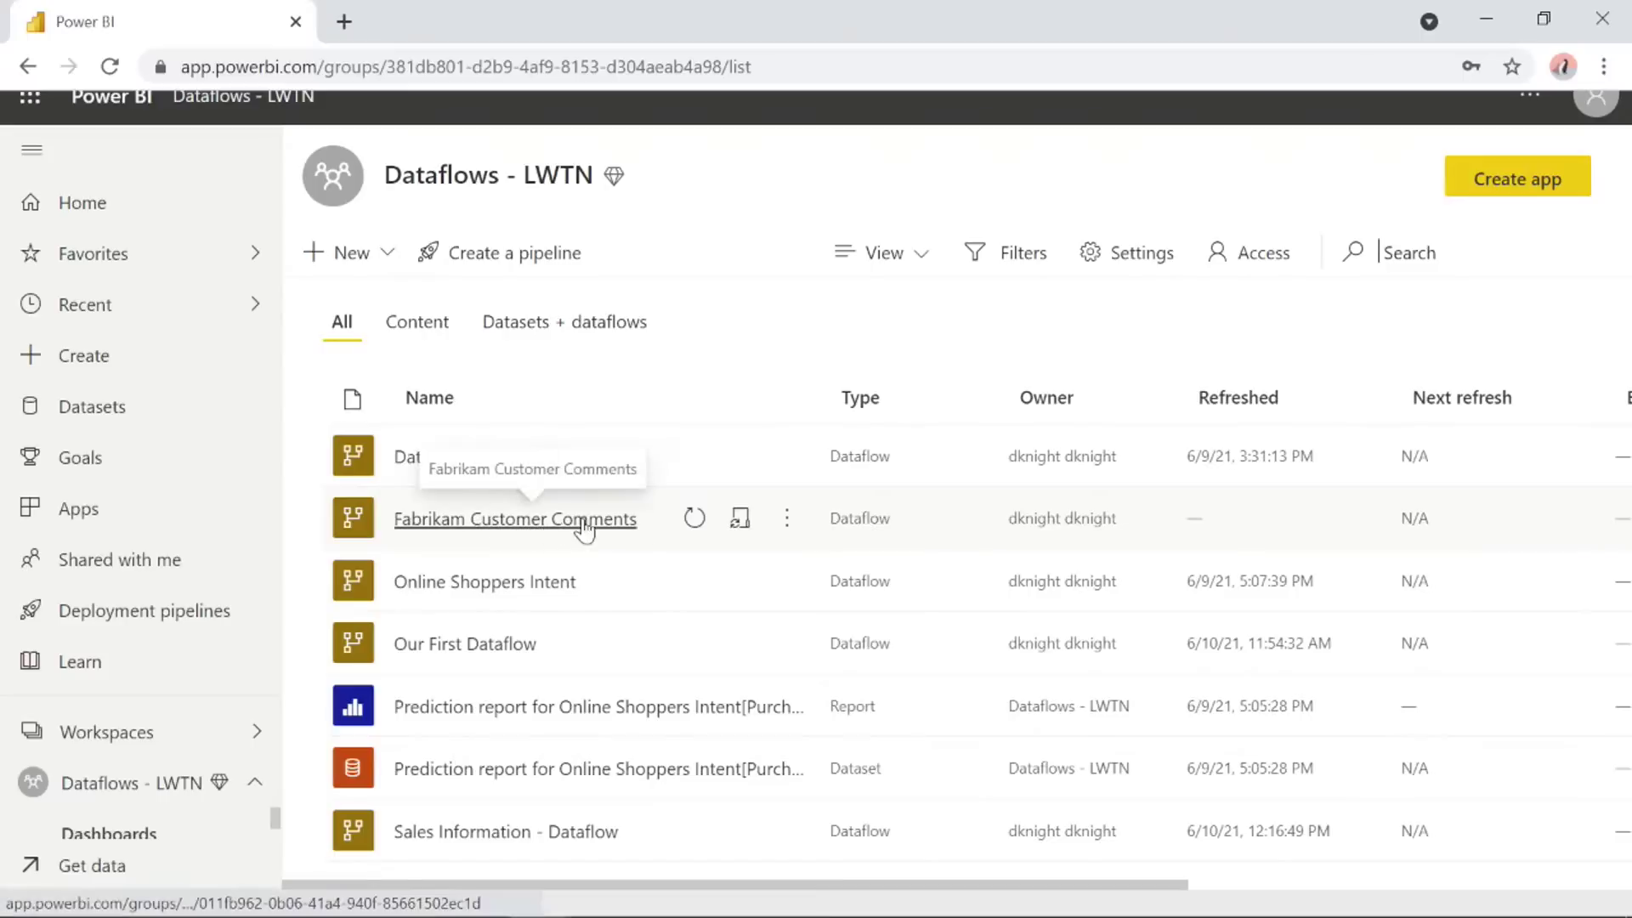
{"action": "left_click", "coordinate": [693, 521]}
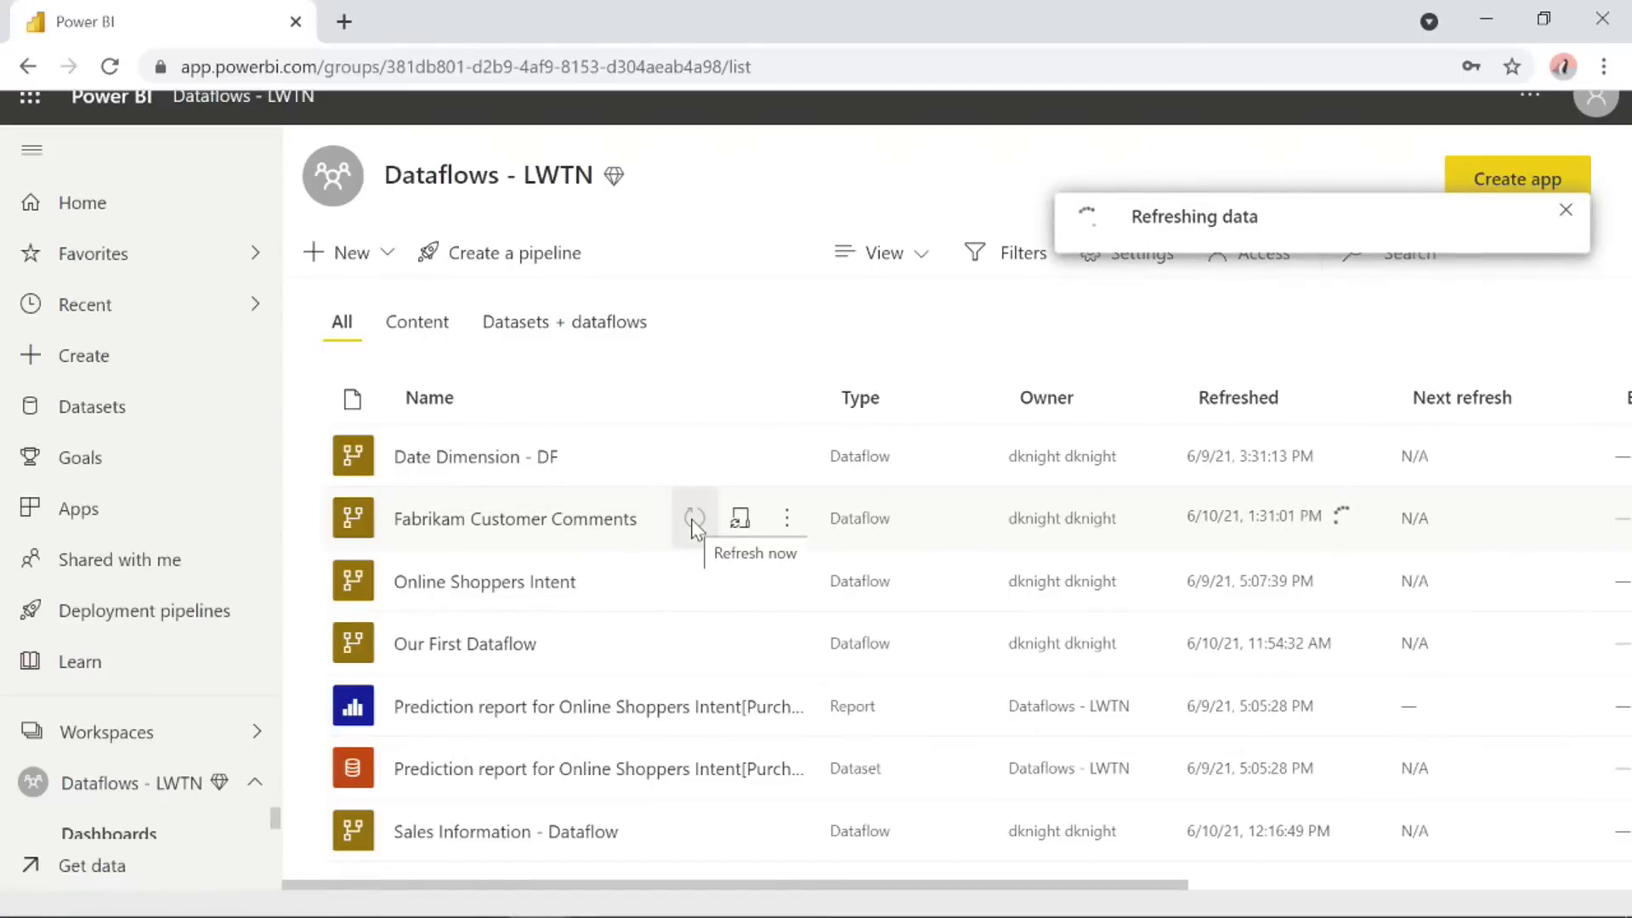
Check the refresh history of the Fabrikam Customer Comments dataflow twice to follow the refresh's progress.
{"action": "left_click", "coordinate": [787, 518]}
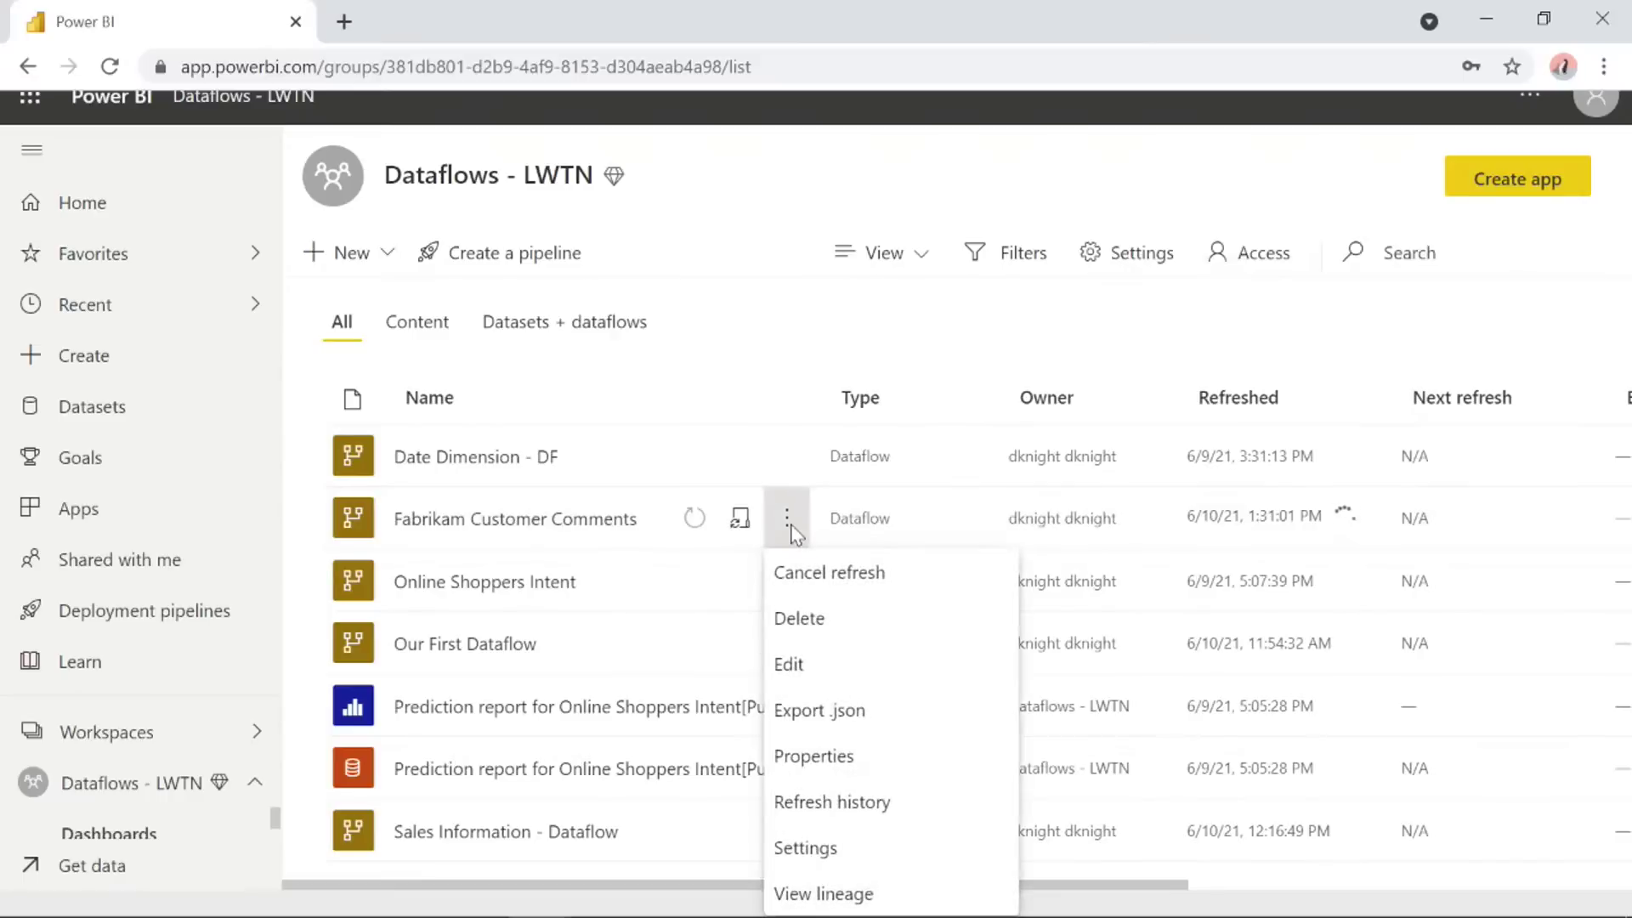
{"action": "left_click", "coordinate": [845, 804]}
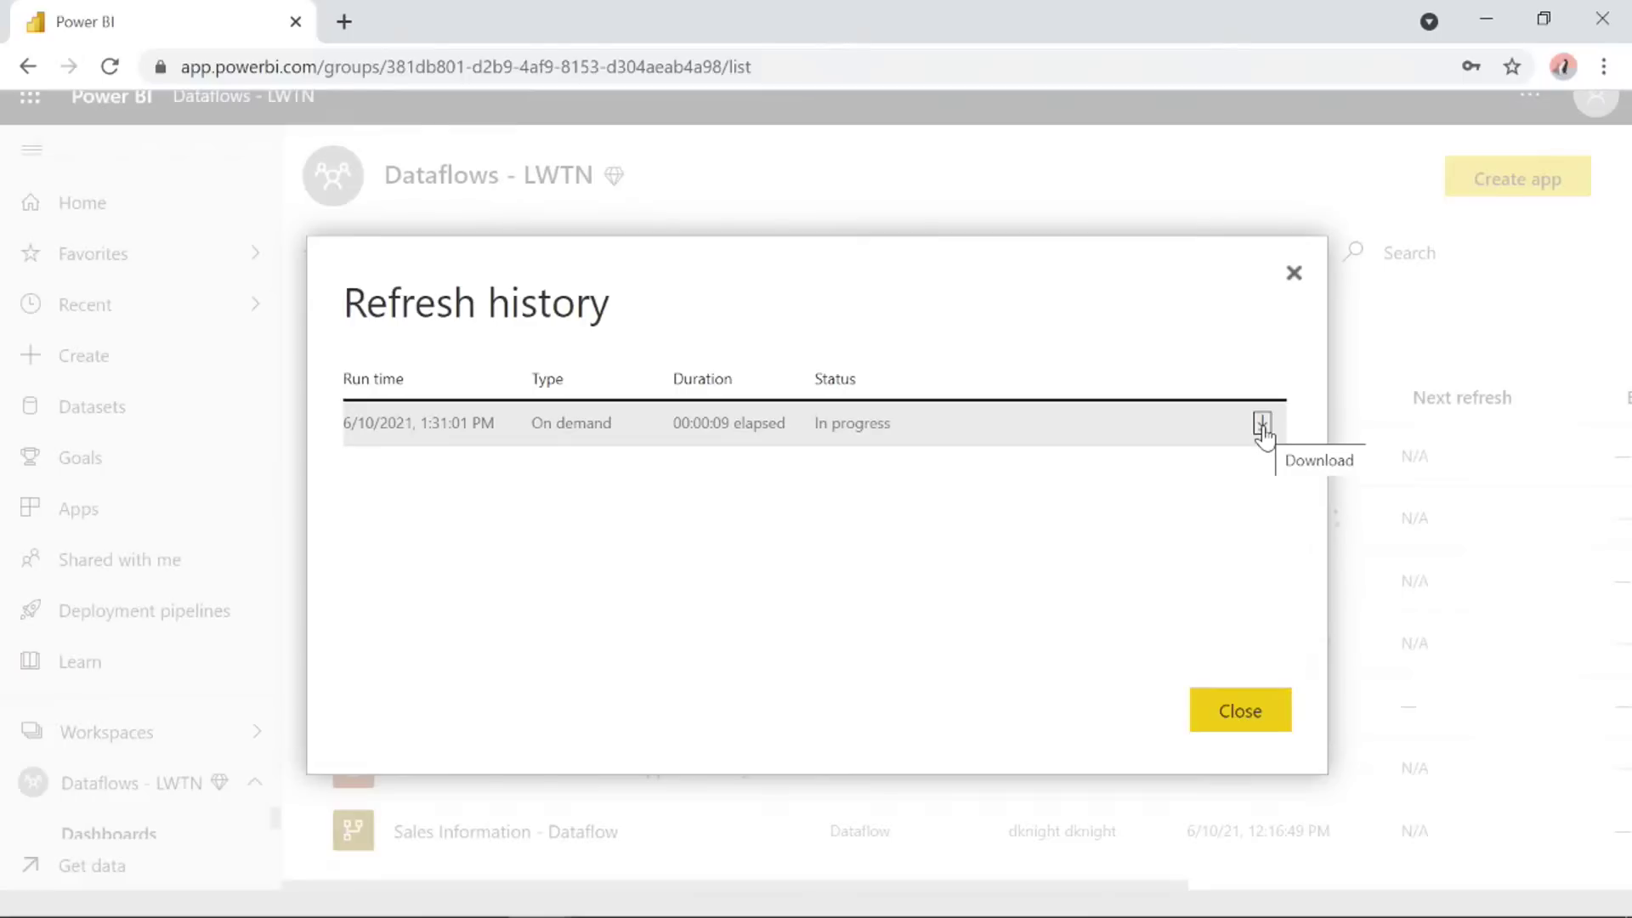
{"action": "left_click", "coordinate": [1233, 713]}
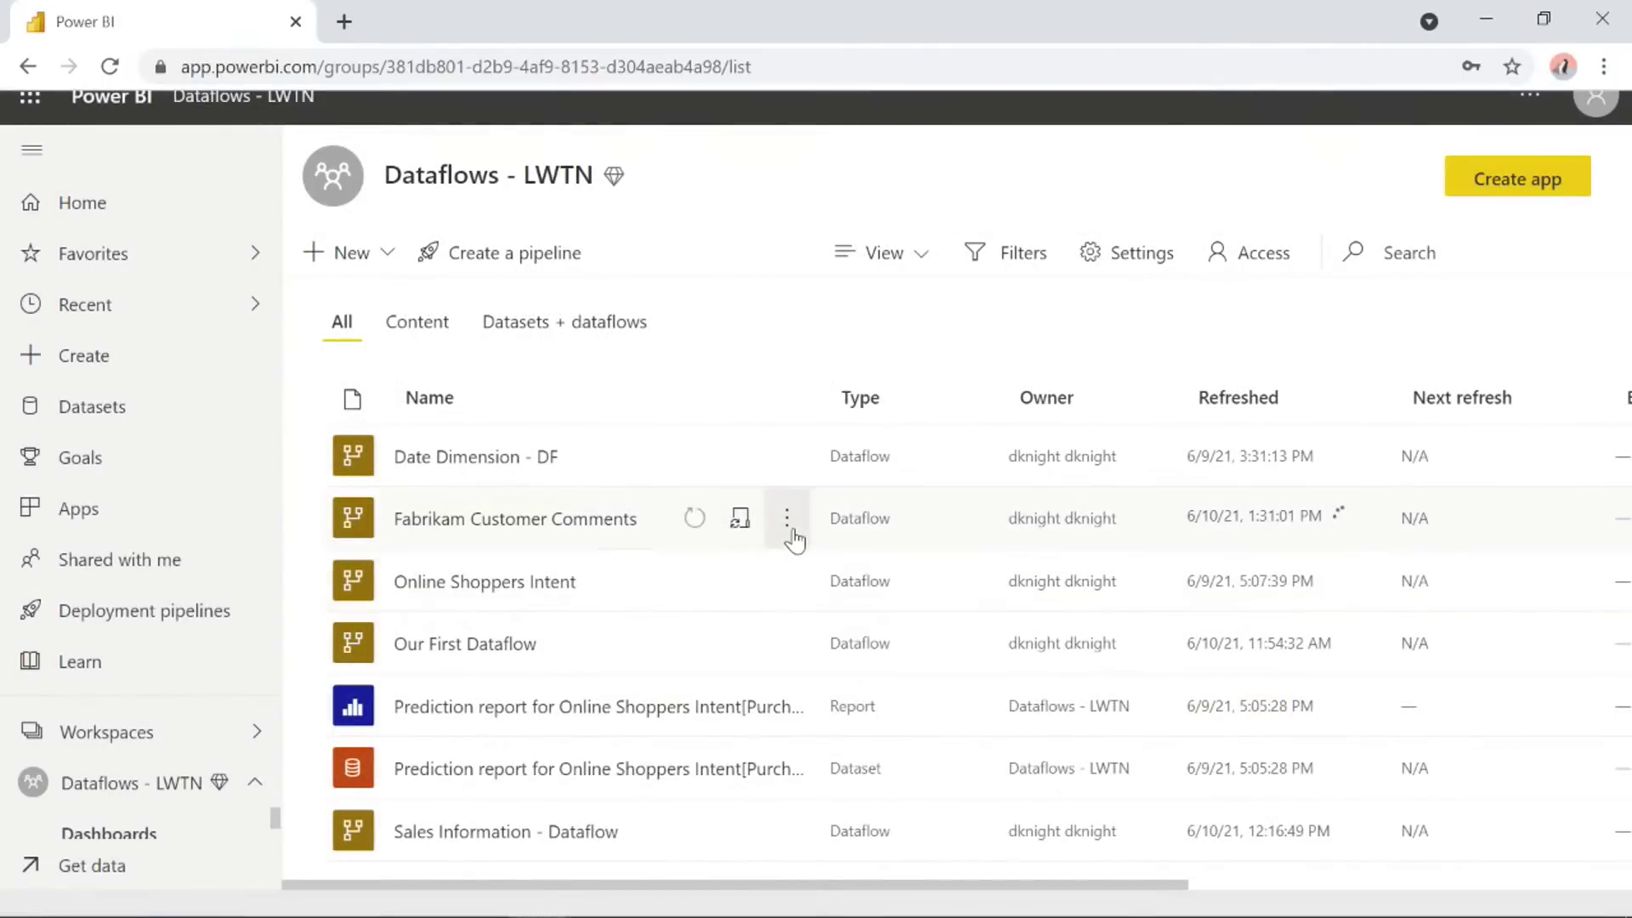
{"action": "left_click", "coordinate": [786, 518]}
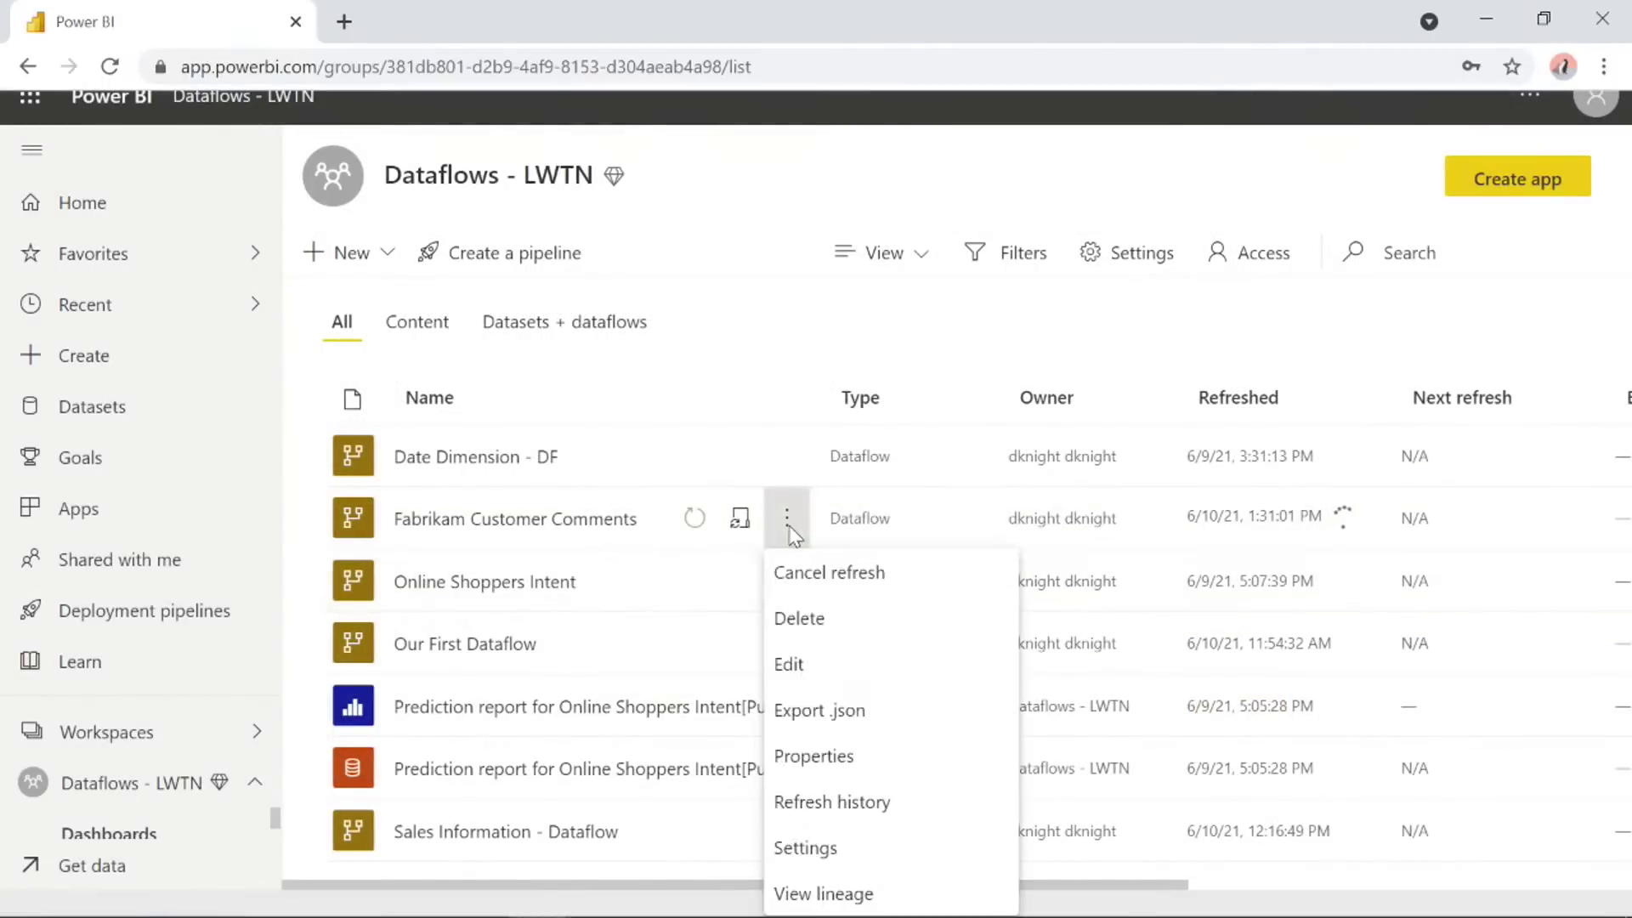
{"action": "left_click", "coordinate": [861, 804]}
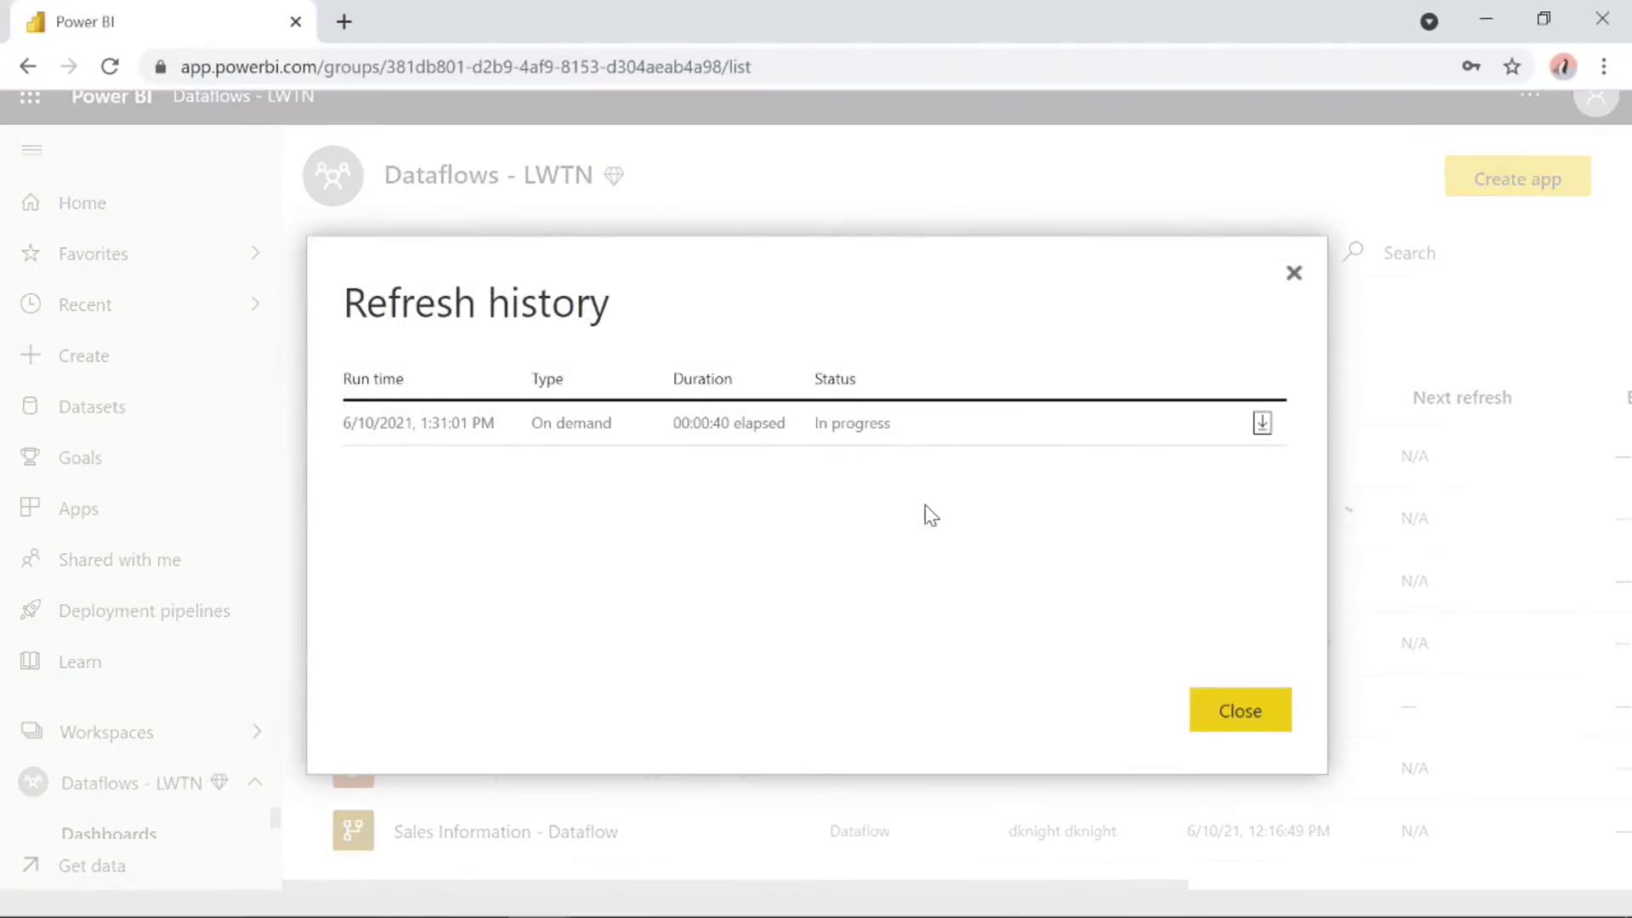
{"action": "left_click", "coordinate": [1214, 716]}
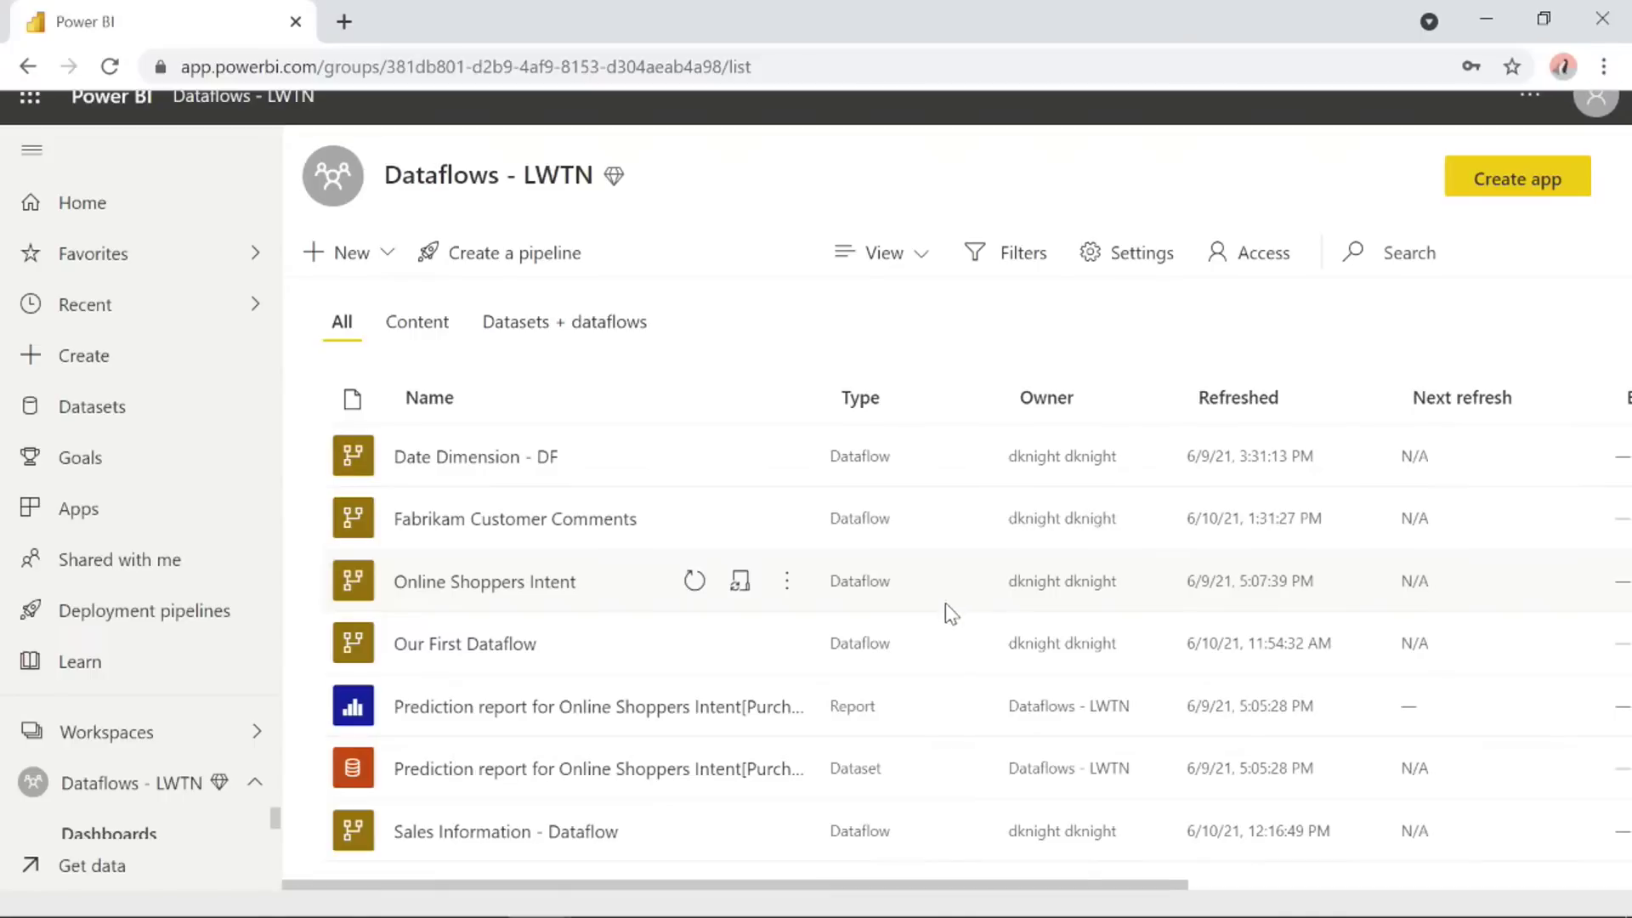
Open Power BI Desktop, dismiss the start screen and connect to Power BI dataflows as the data source.
{"action": "key", "text": "super"}
{"action": "type", "text": "power"}
{"action": "key", "text": "Return"}
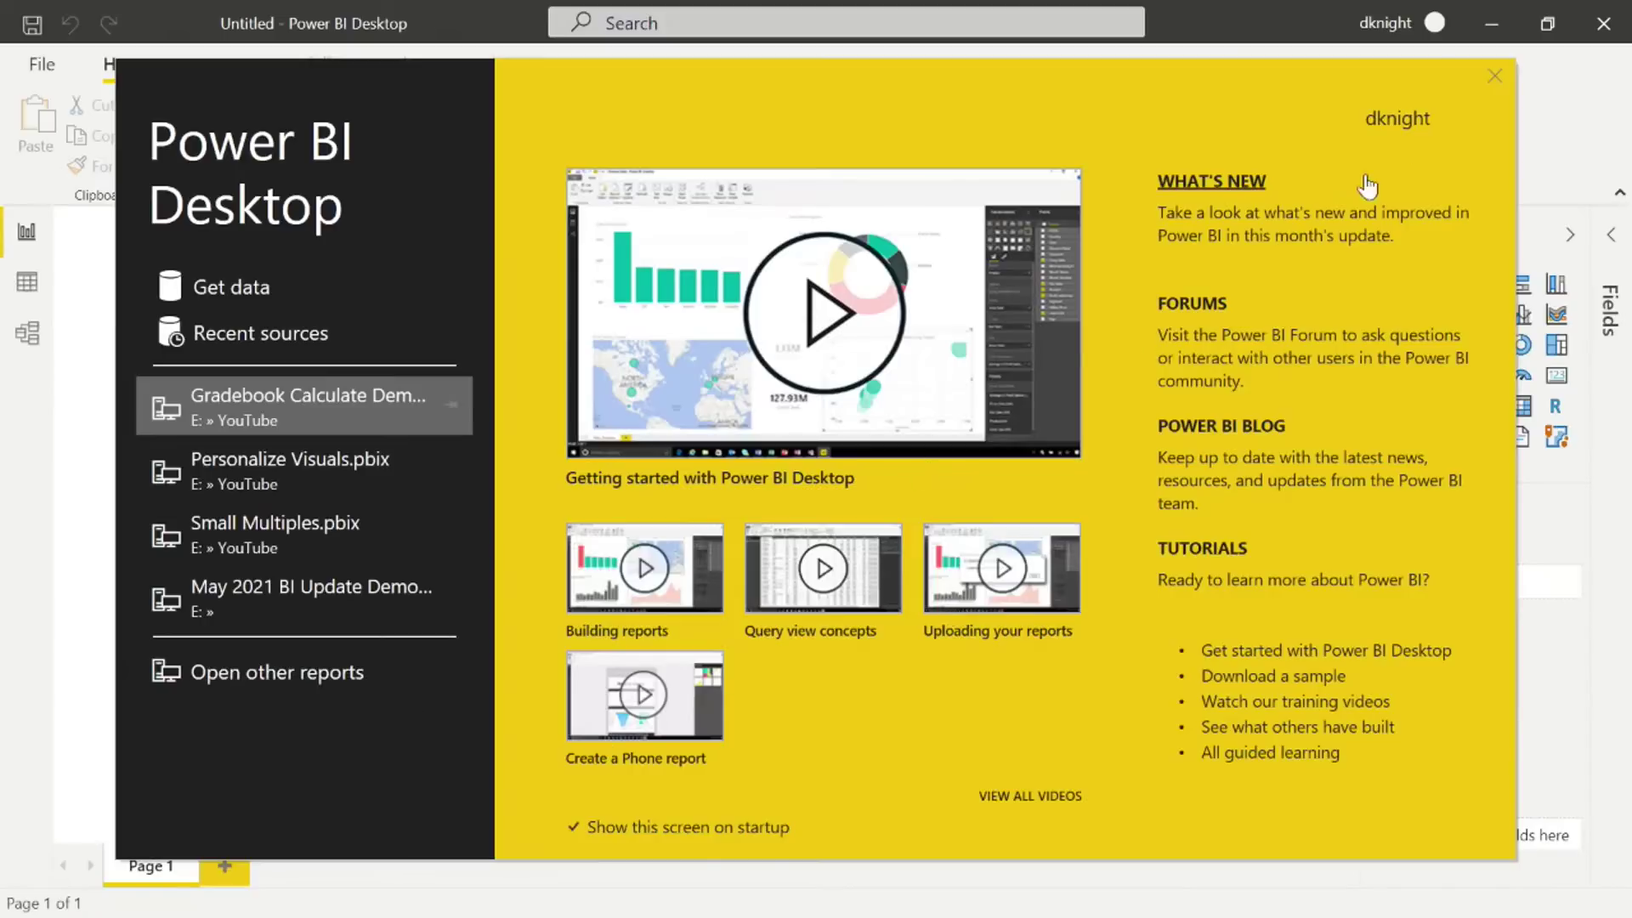
{"action": "left_click", "coordinate": [1493, 76]}
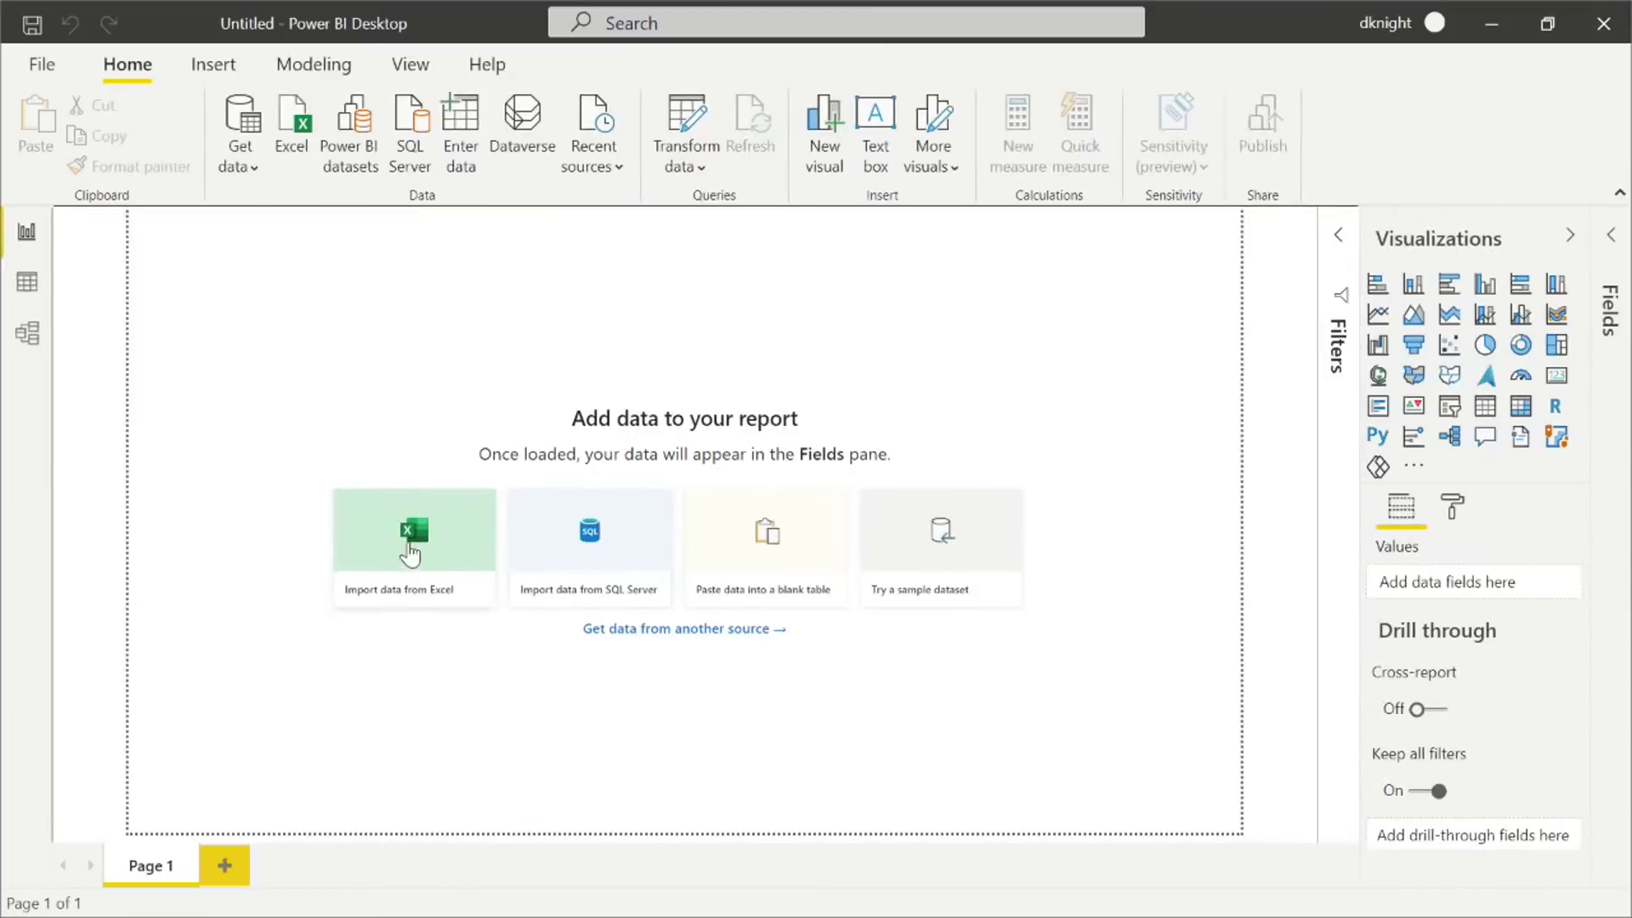
{"action": "left_click", "coordinate": [242, 168]}
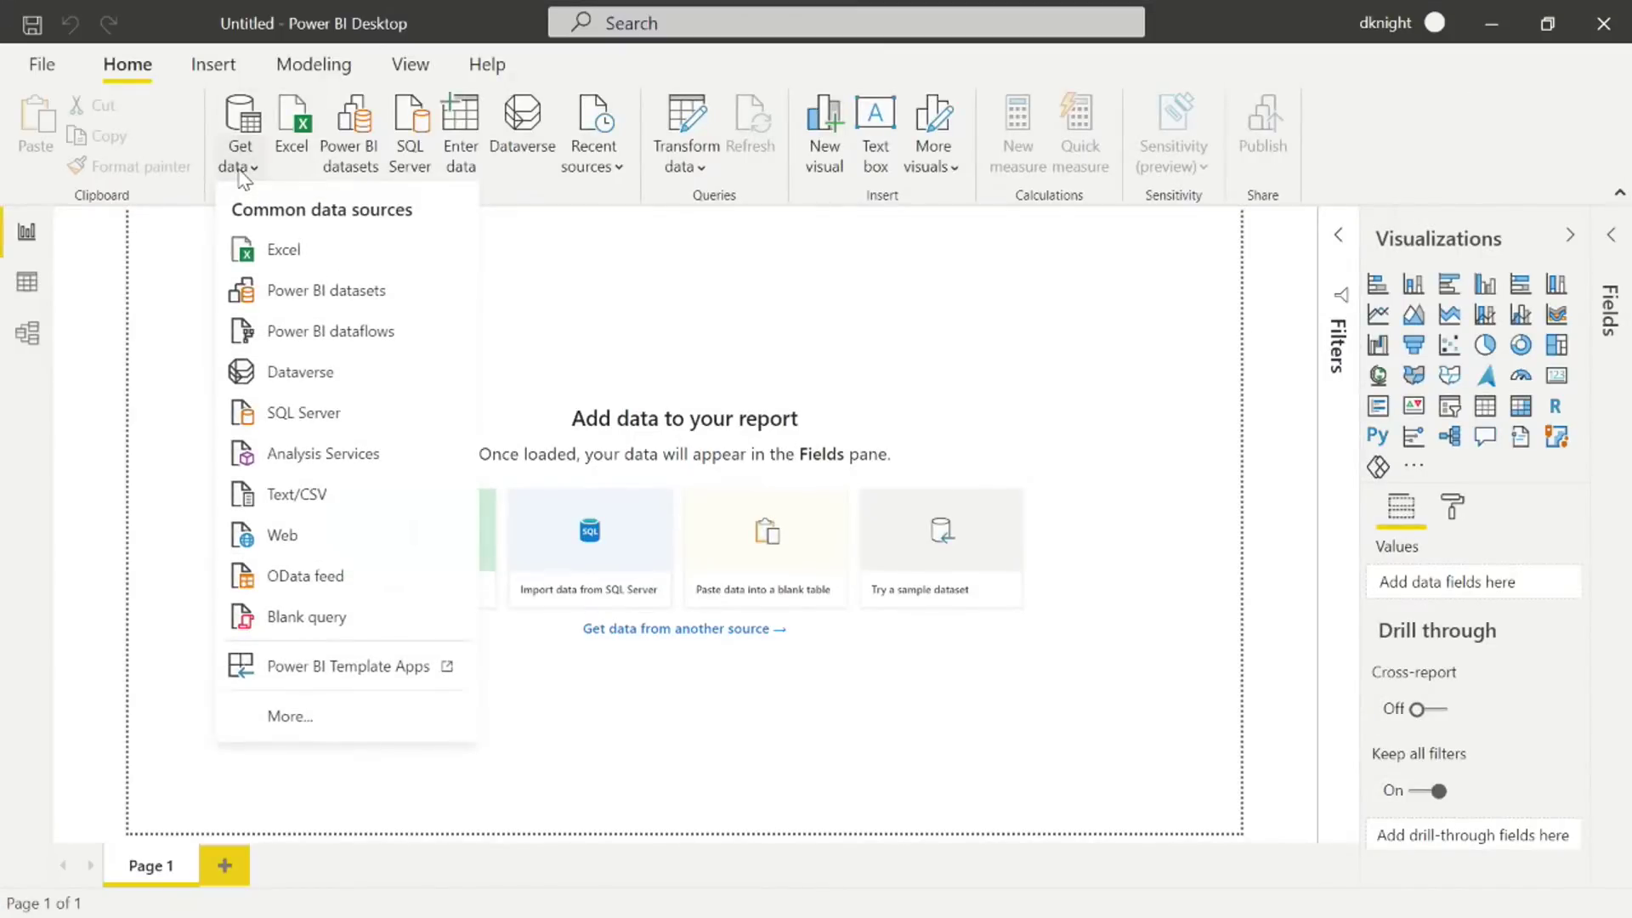
{"action": "left_click", "coordinate": [300, 342]}
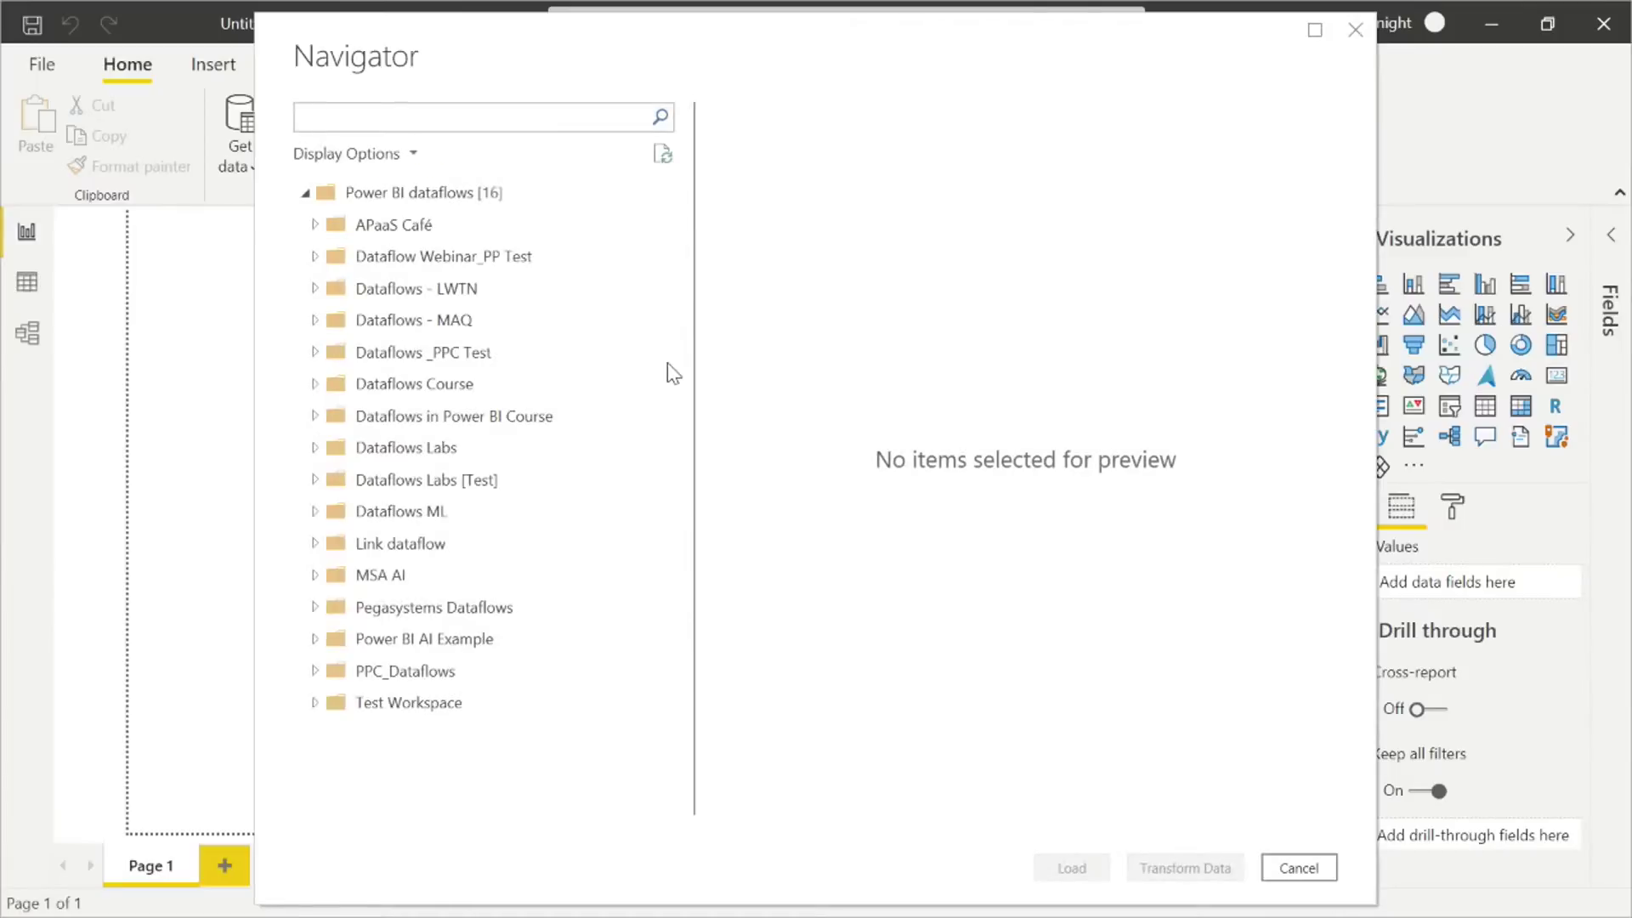
Choose the Customer Comments table from the Fabrikam Customer Comments dataflow in Dataflows - LWTN and open it for transforming.
{"action": "left_click", "coordinate": [415, 292]}
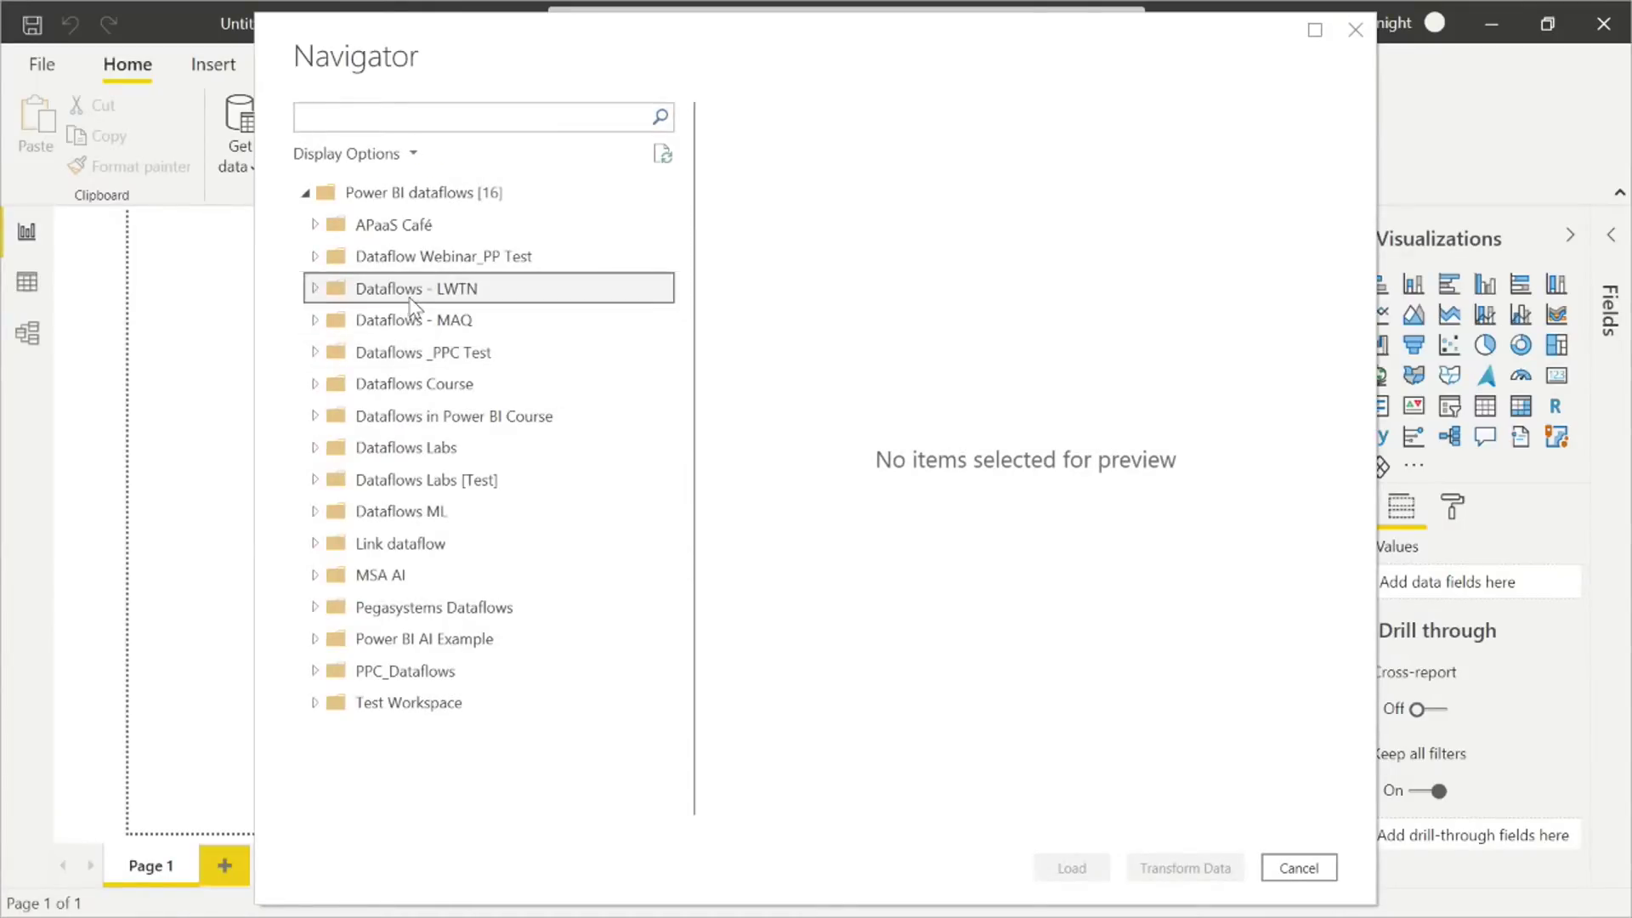
{"action": "left_click", "coordinate": [315, 289]}
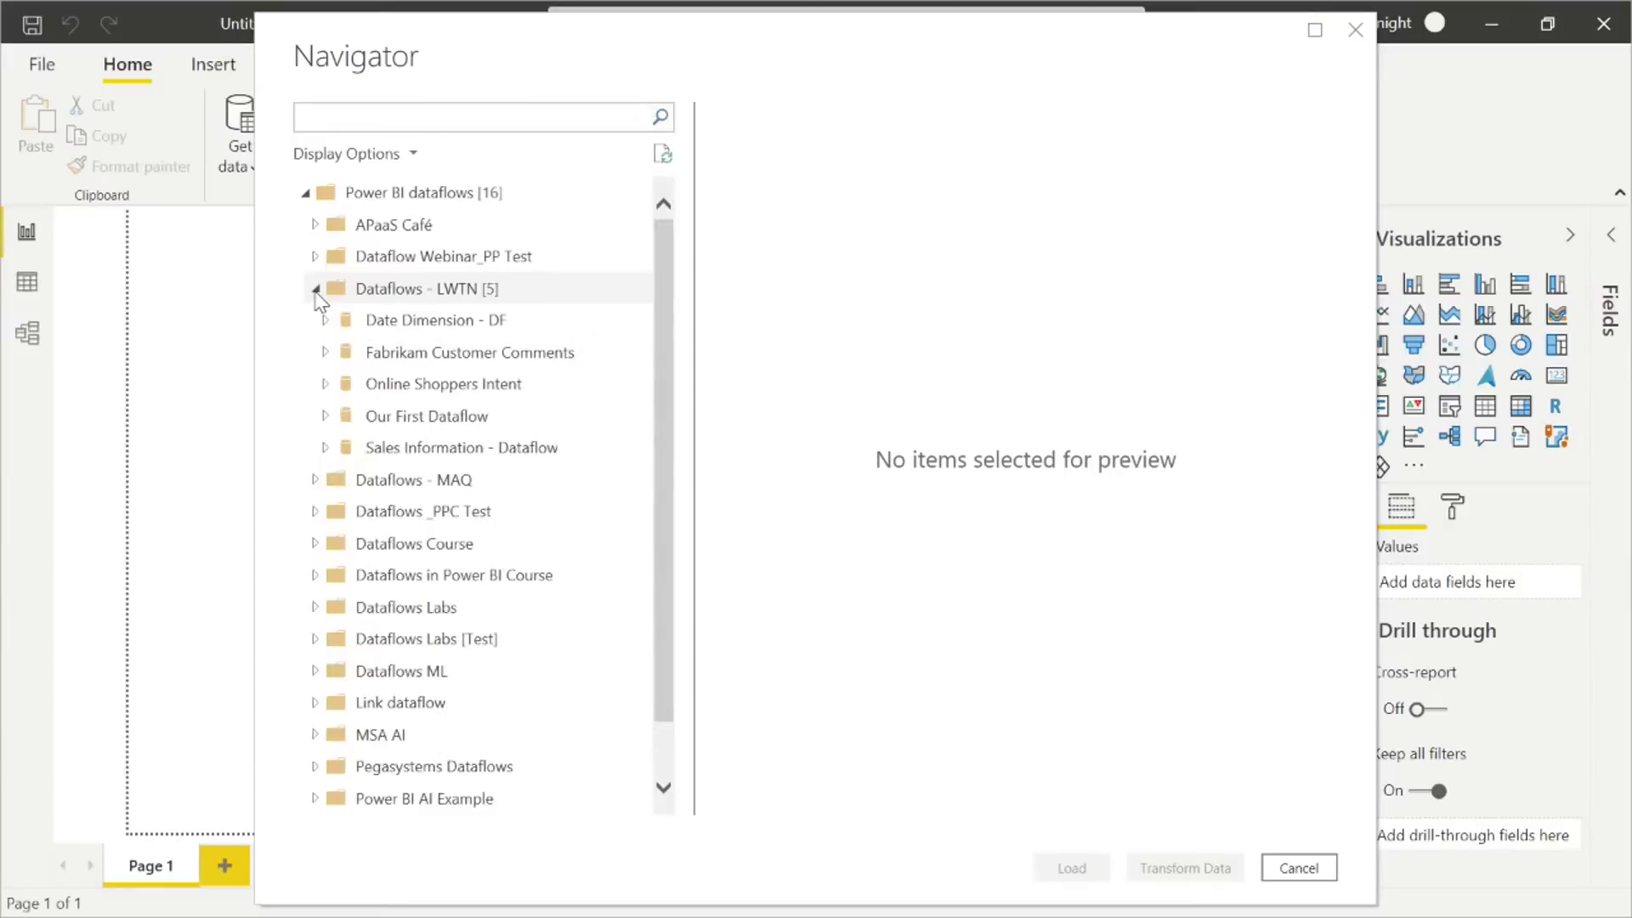
{"action": "left_click", "coordinate": [326, 353]}
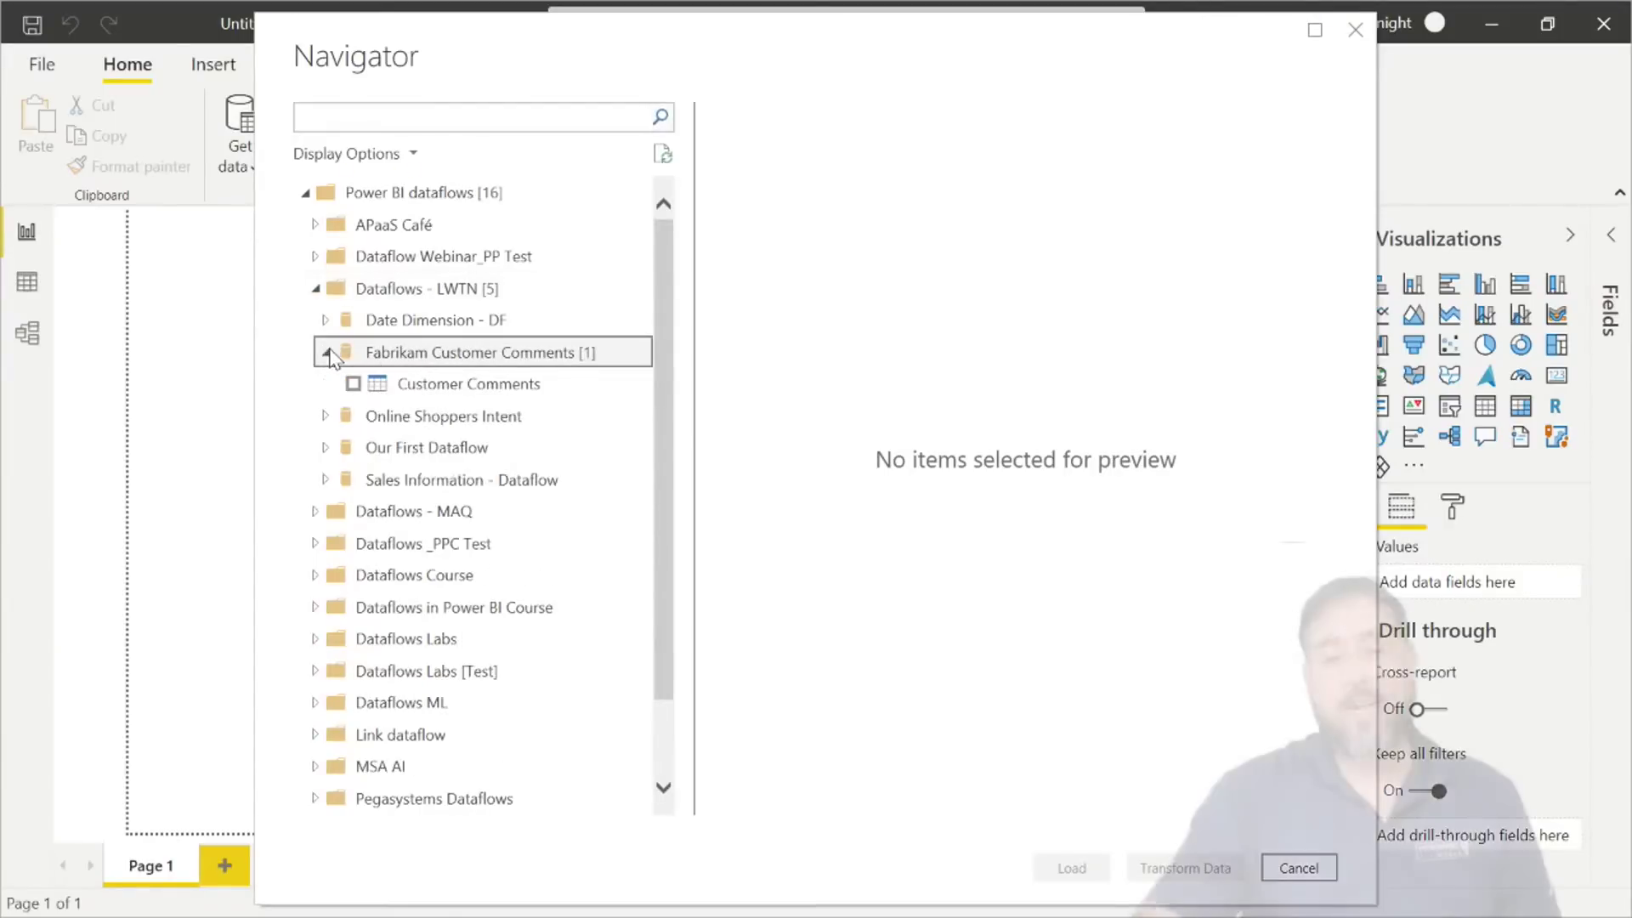
{"action": "left_click", "coordinate": [352, 384]}
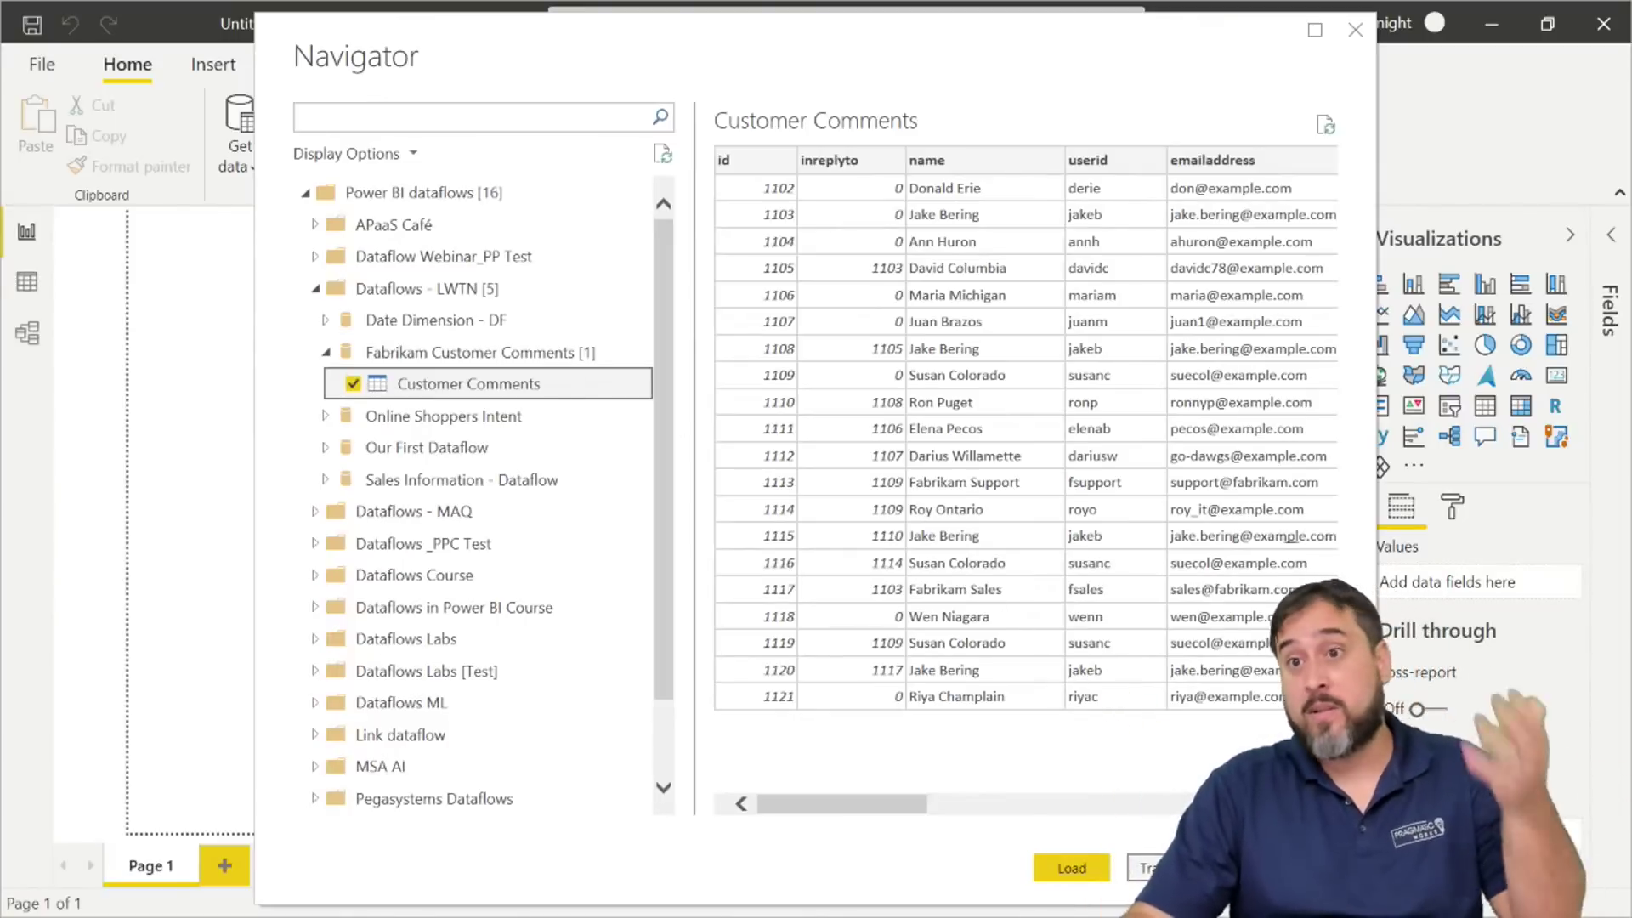
{"action": "left_click", "coordinate": [1183, 868]}
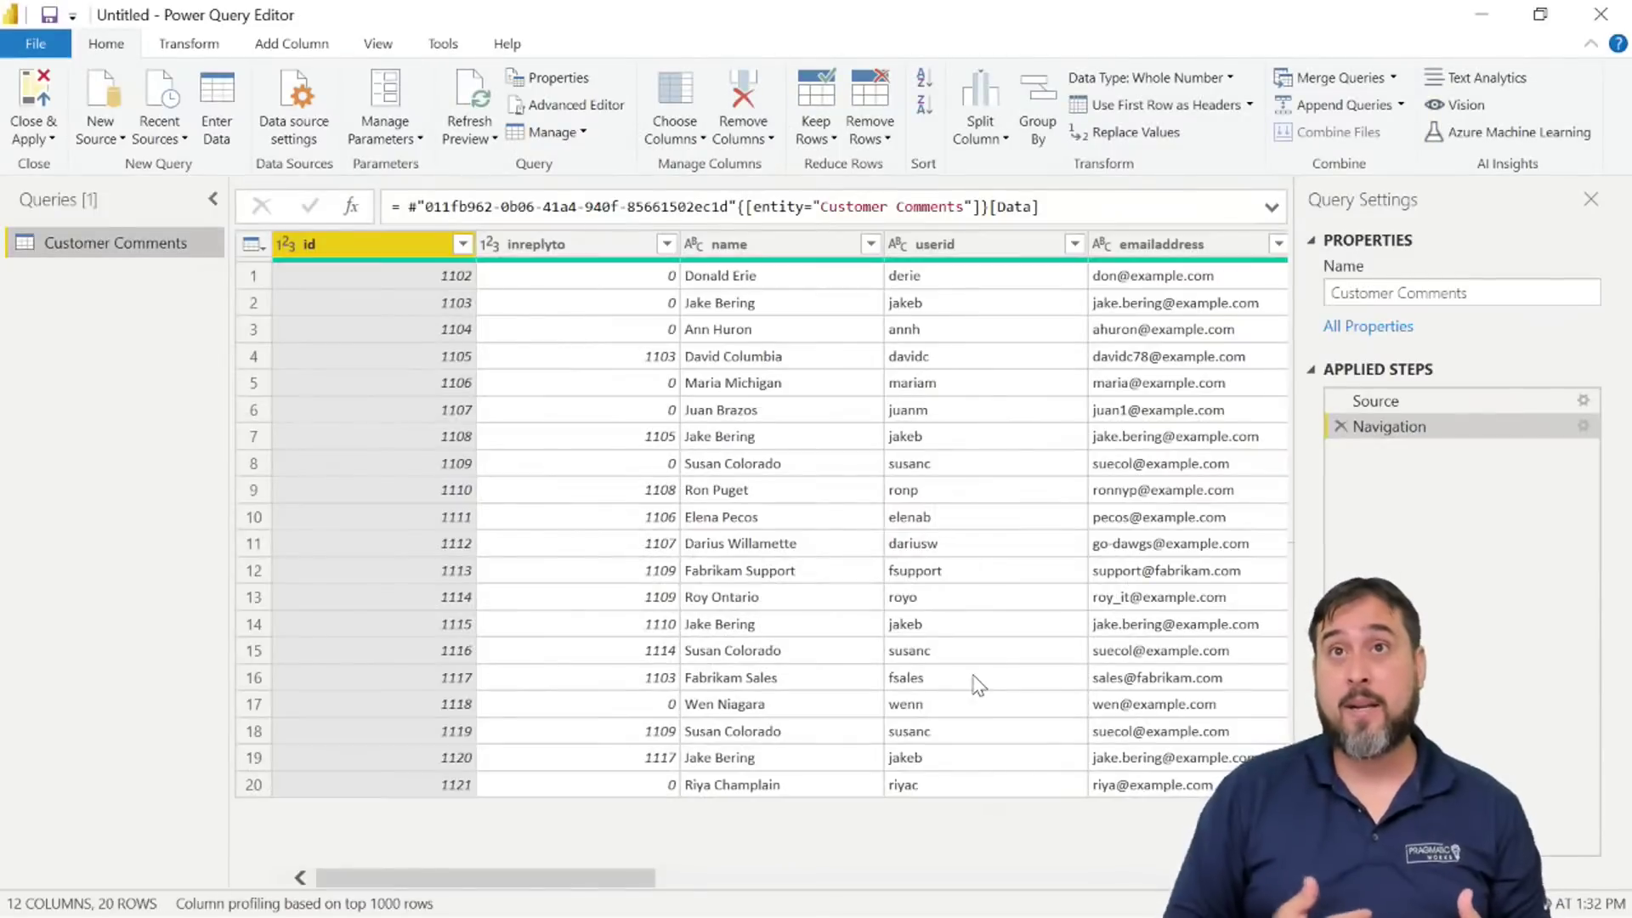
Review the Customer Comments columns through to Score, then apply the query and load it into the report.
{"action": "left_click_drag", "start_coordinate": [494, 878], "coordinate": [1084, 884]}
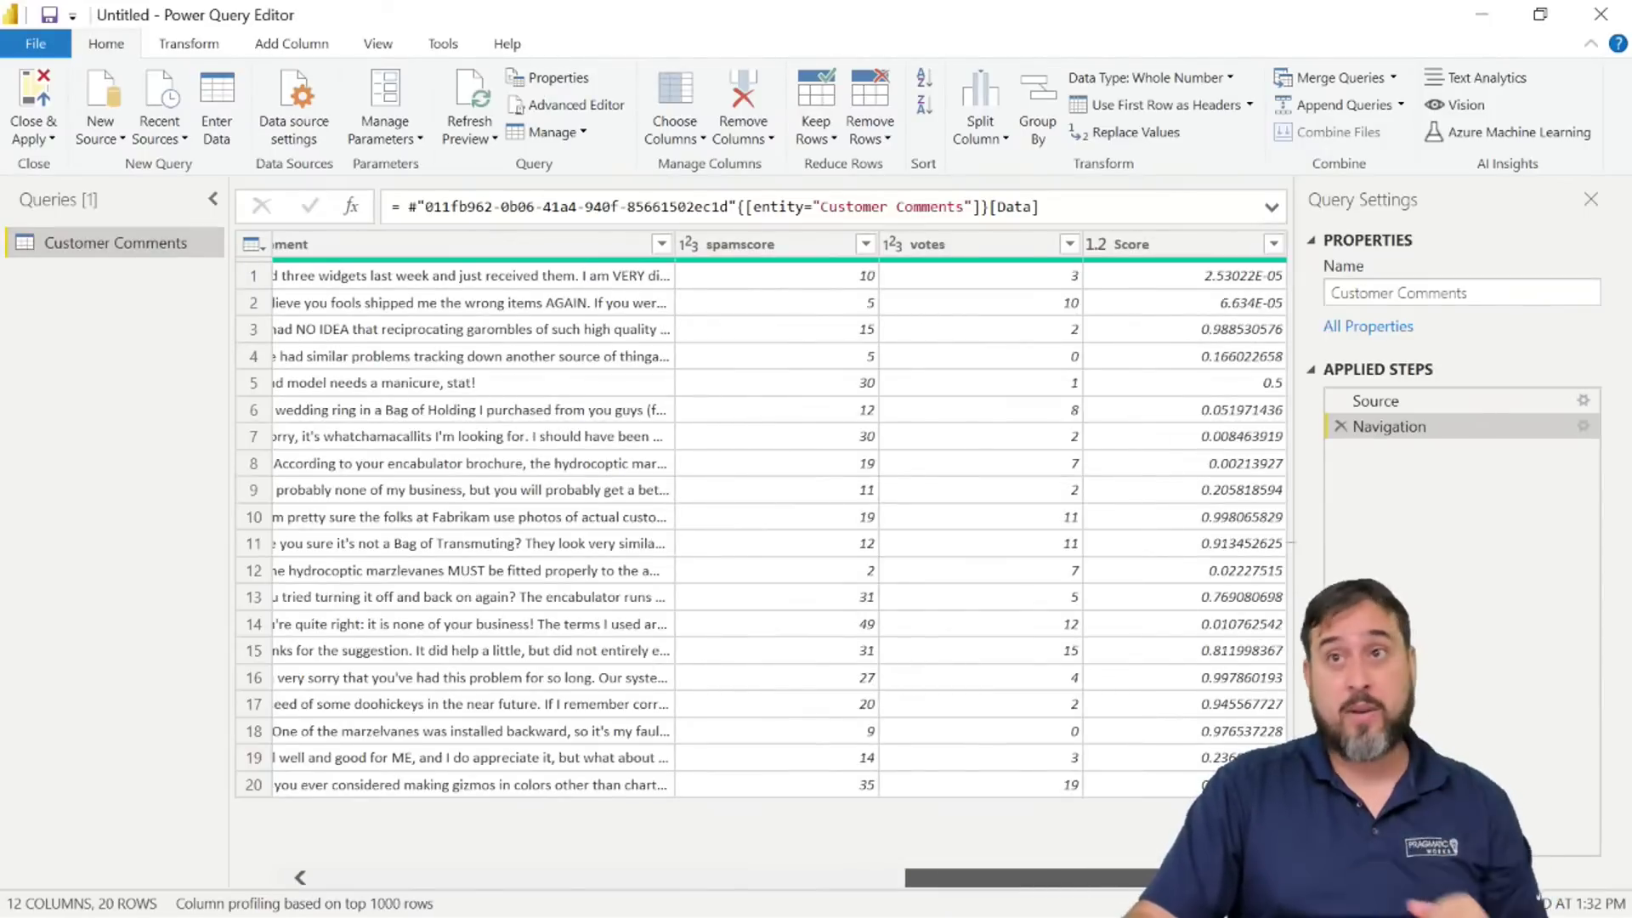
{"action": "left_click_drag", "start_coordinate": [1033, 880], "coordinate": [453, 905]}
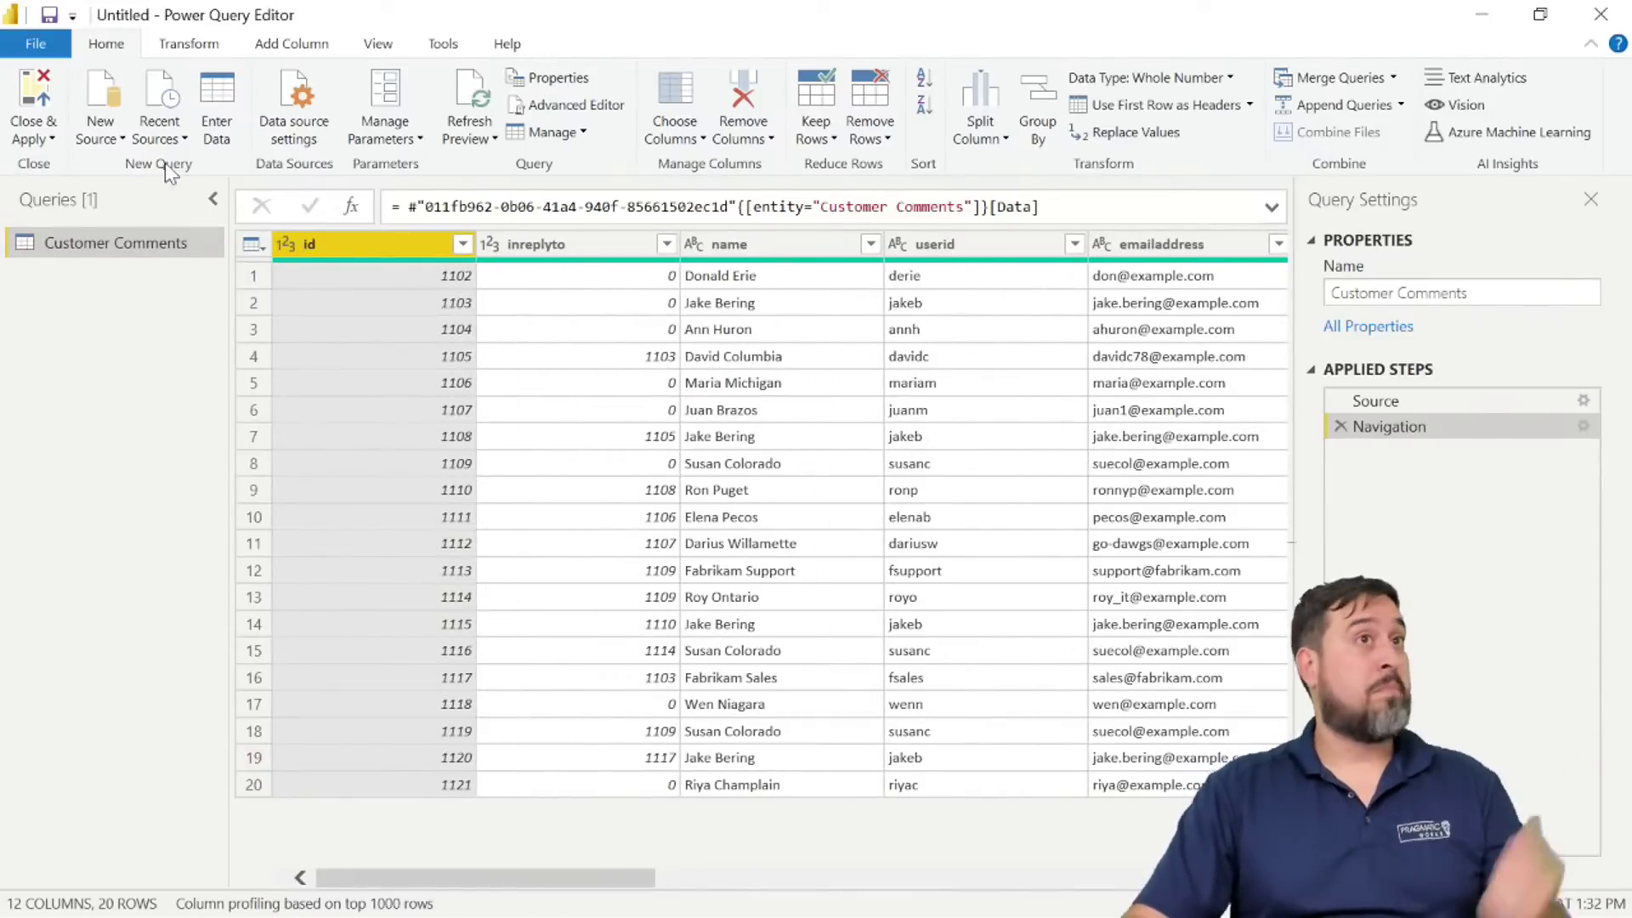
{"action": "left_click", "coordinate": [34, 95]}
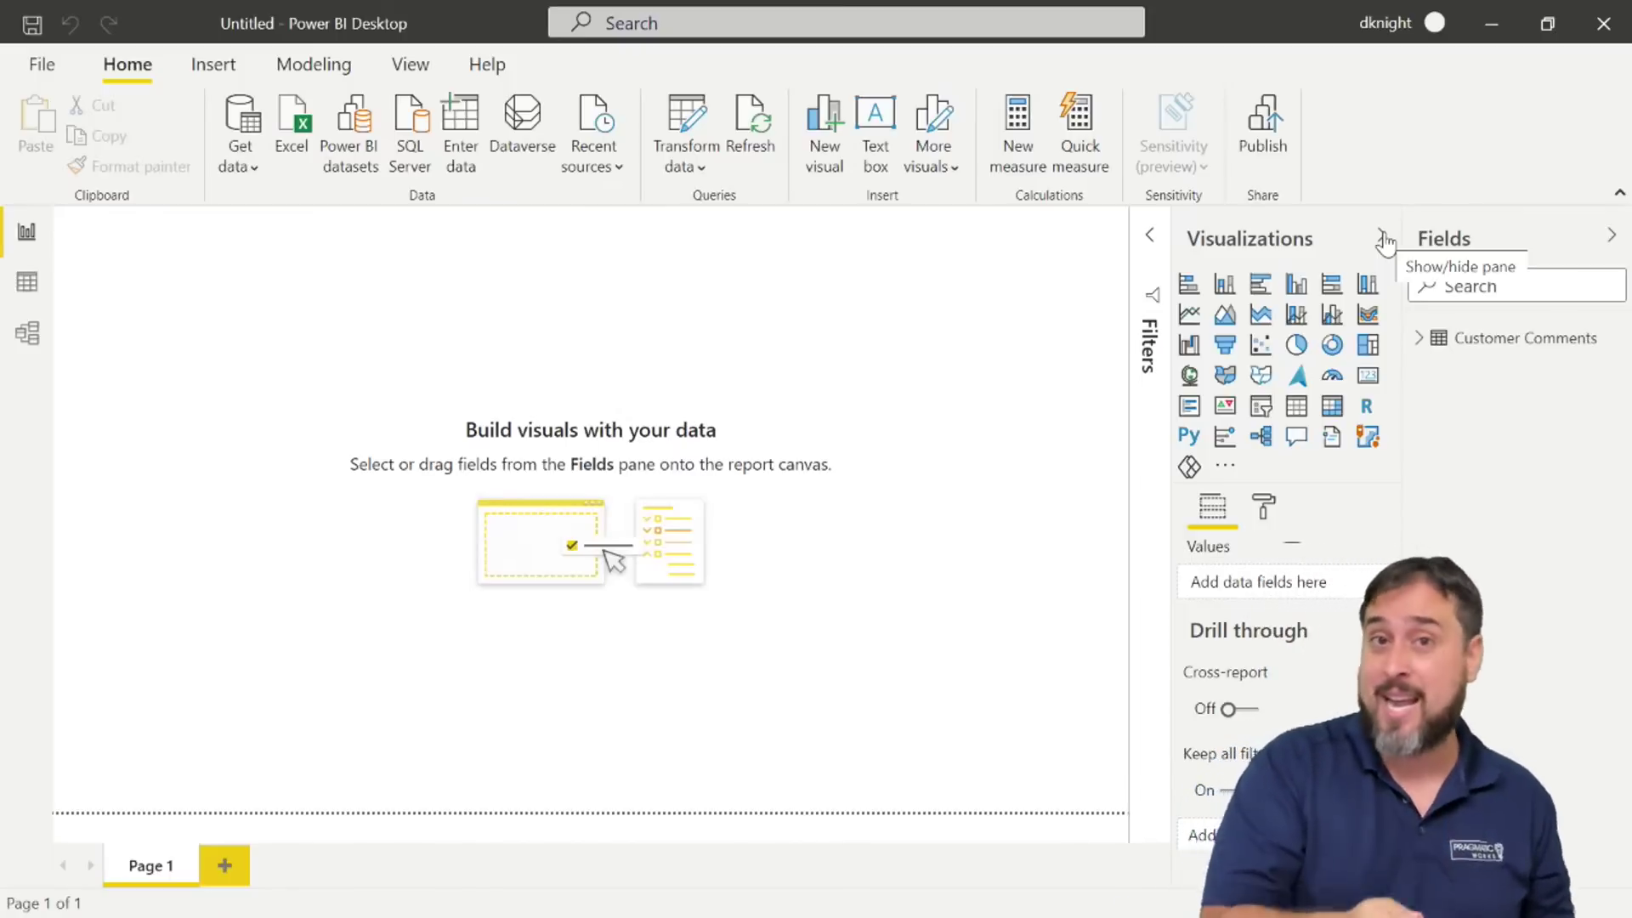
Add a table visual with the name, comment and Score fields and enlarge it to fill the report page.
{"action": "left_click", "coordinate": [1292, 410]}
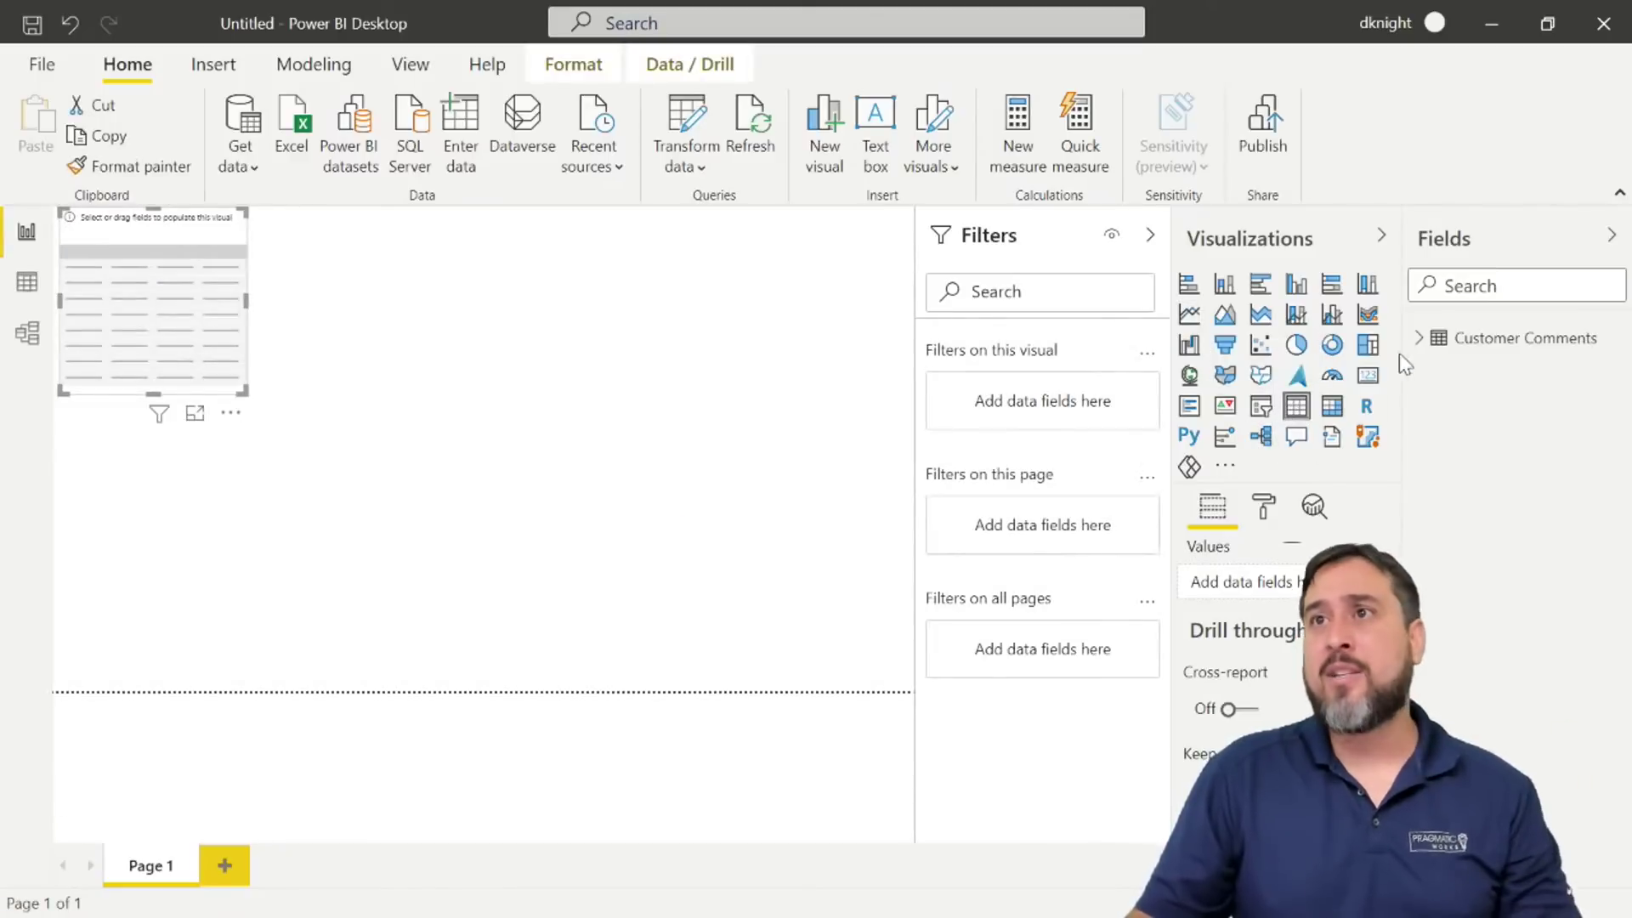
{"action": "left_click", "coordinate": [1417, 338]}
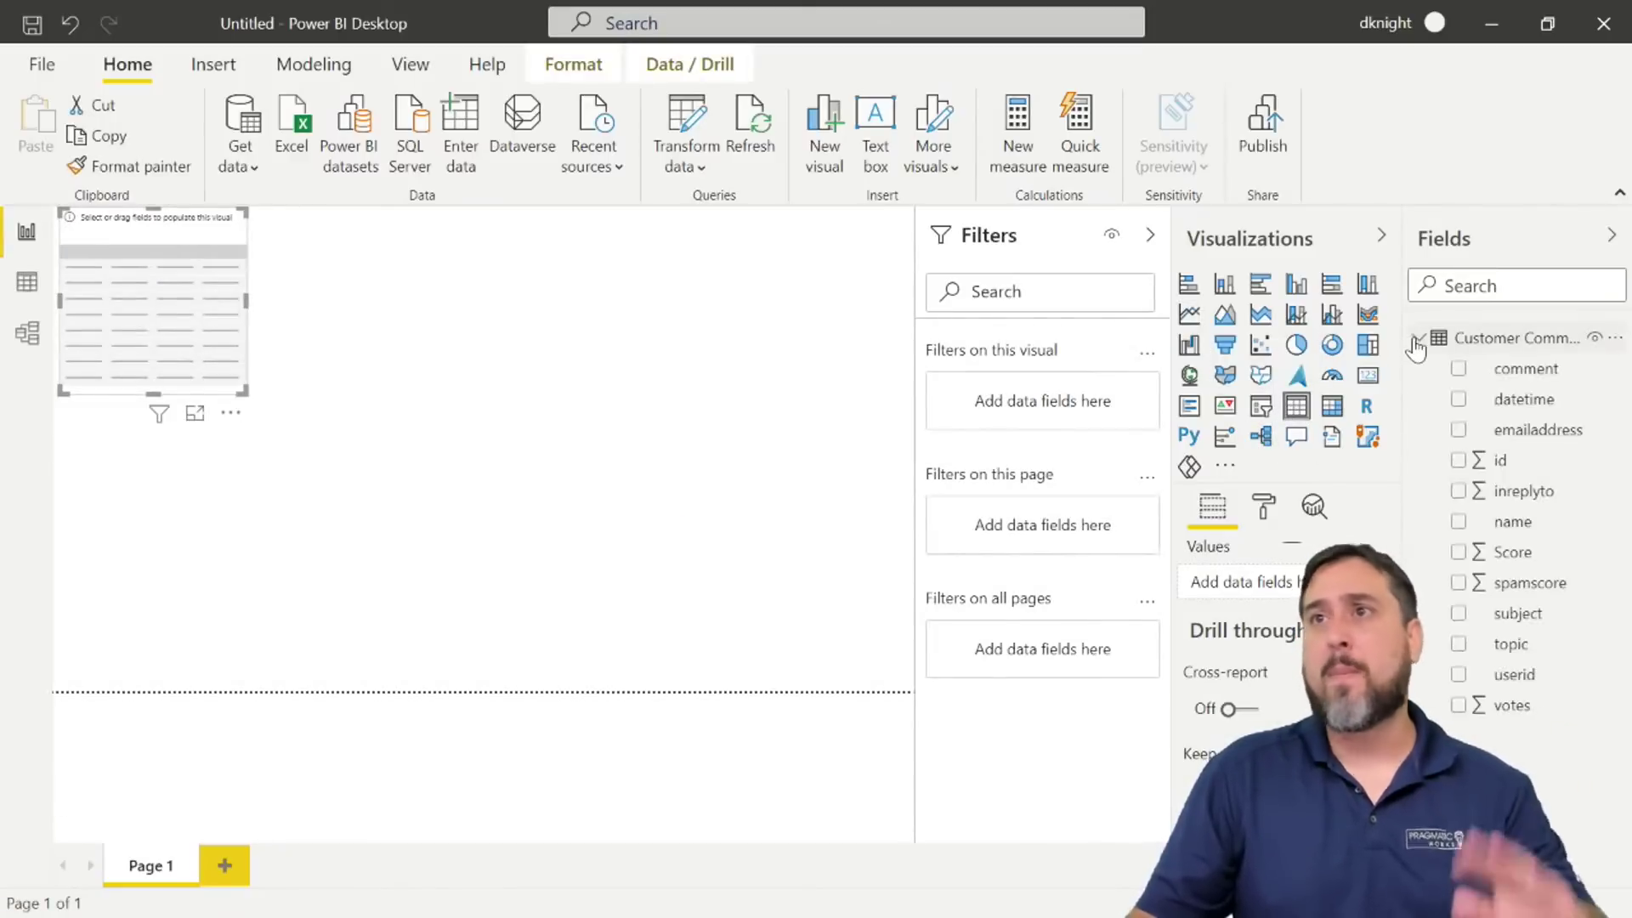
{"action": "left_click", "coordinate": [1458, 521]}
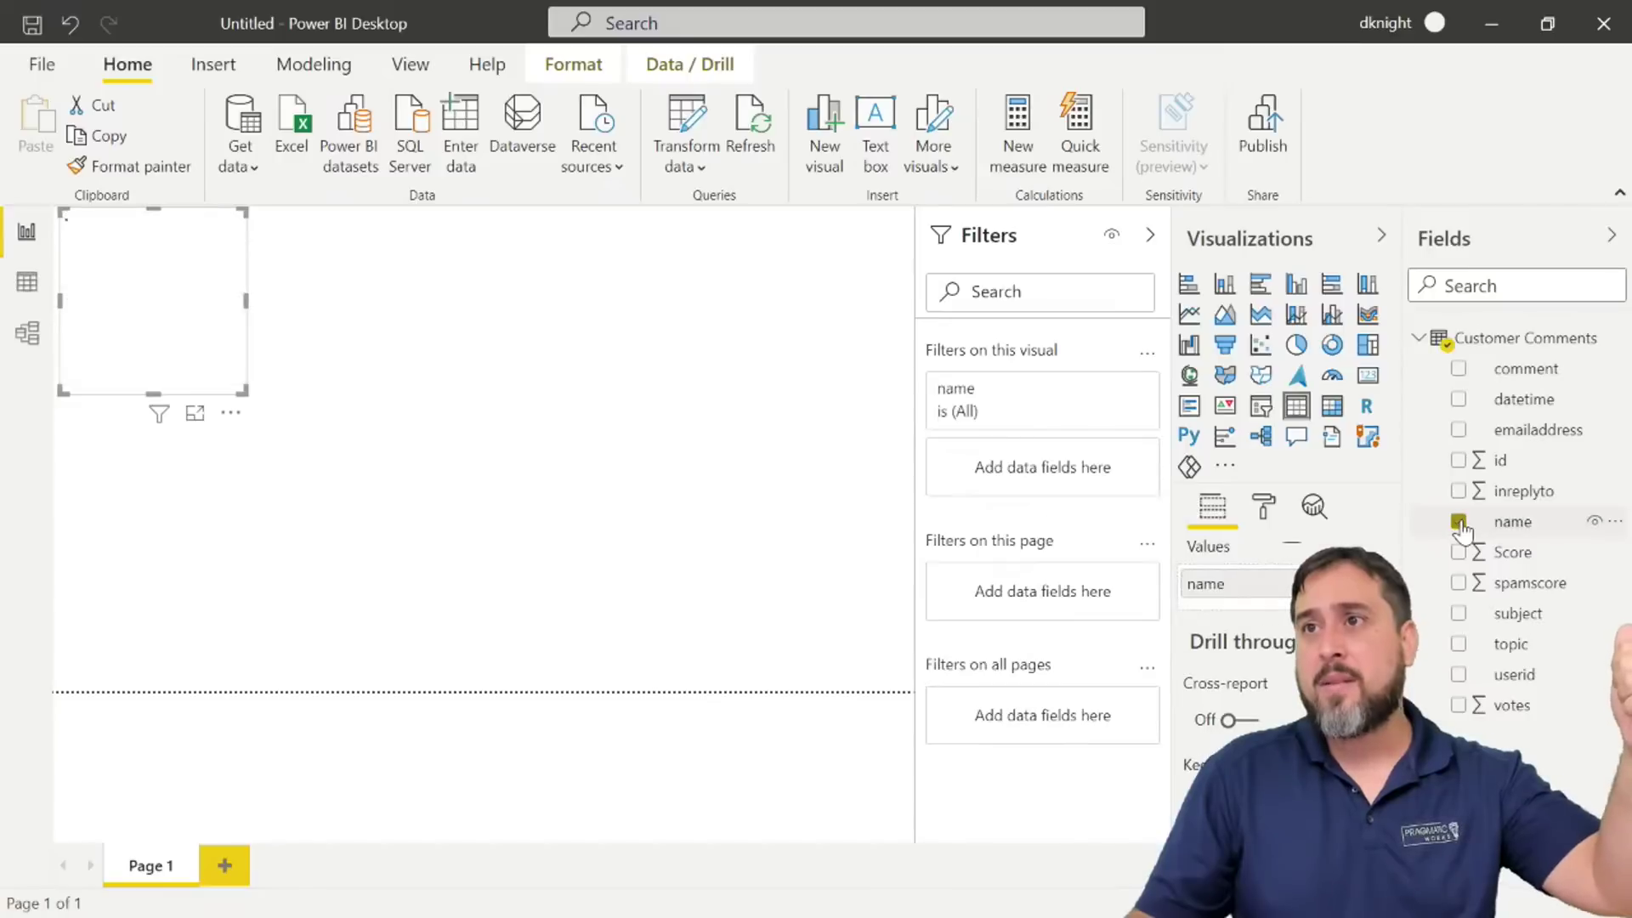
{"action": "left_click", "coordinate": [1459, 368]}
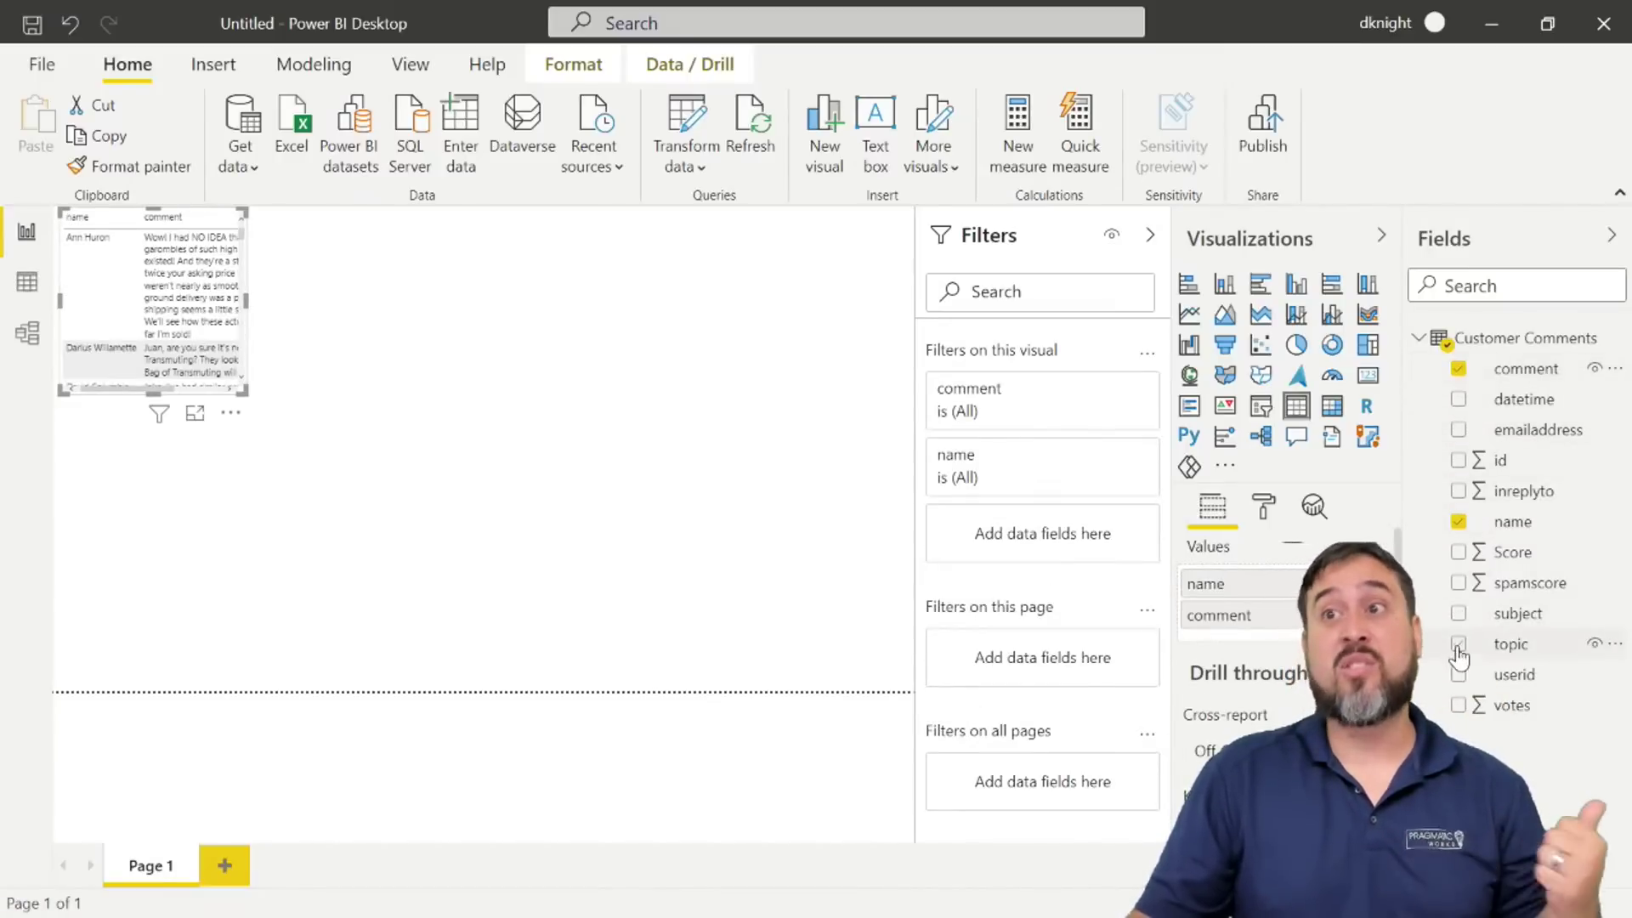
{"action": "left_click", "coordinate": [1459, 552]}
{"action": "left_click_drag", "start_coordinate": [243, 391], "coordinate": [909, 691]}
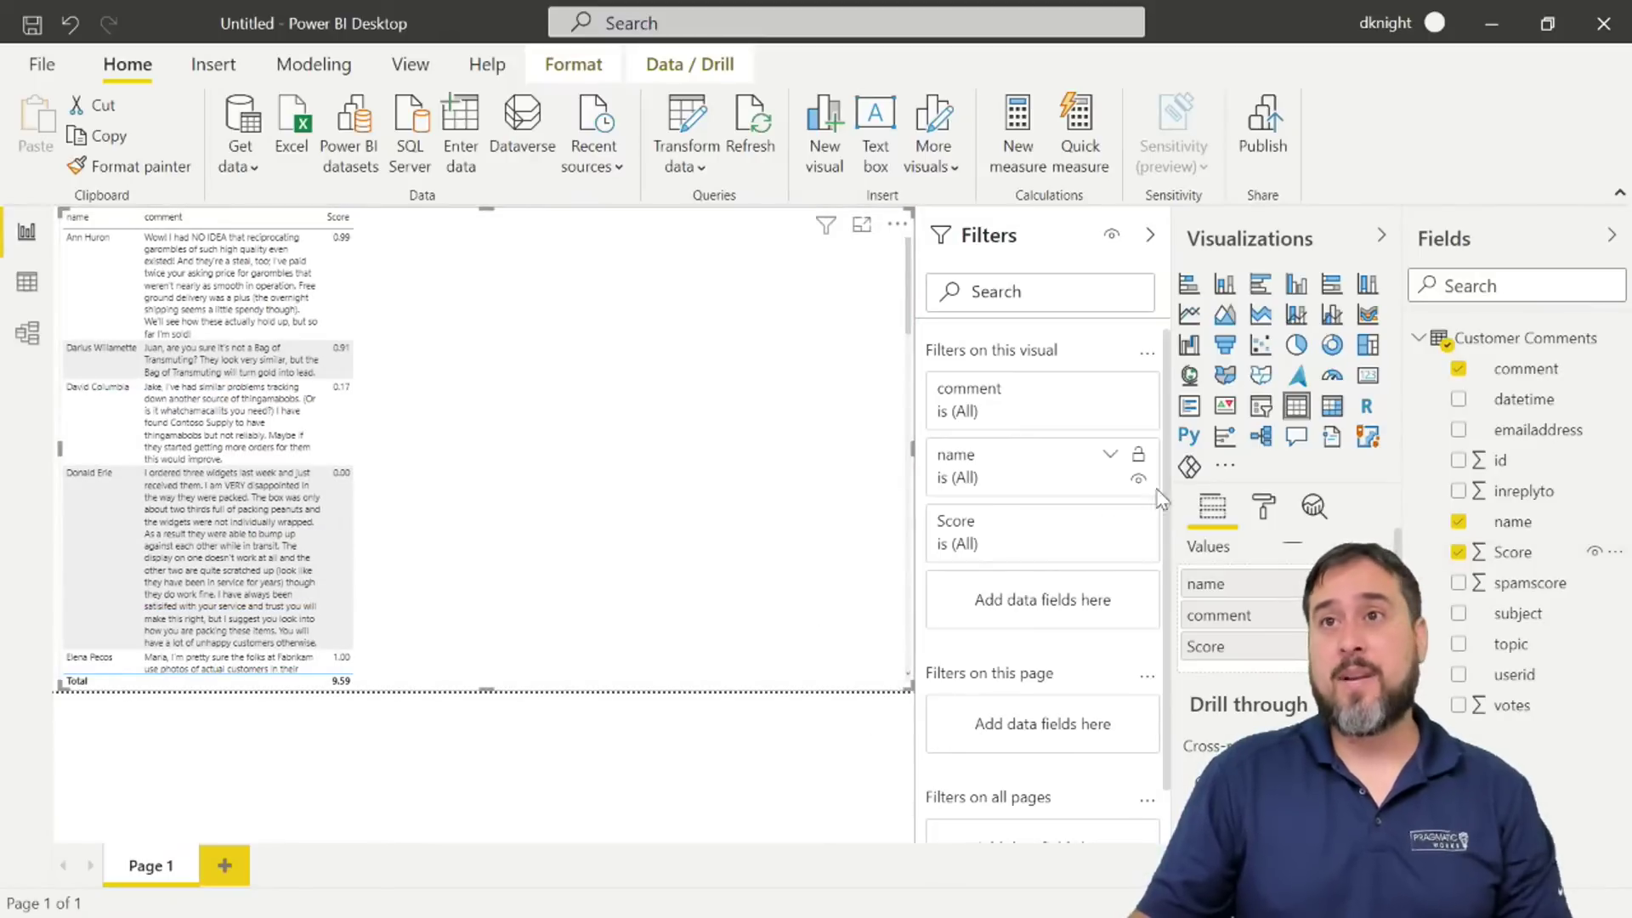
Collapse the Filters pane and set the table's grid text size to 17 pt.
{"action": "left_click", "coordinate": [1265, 507]}
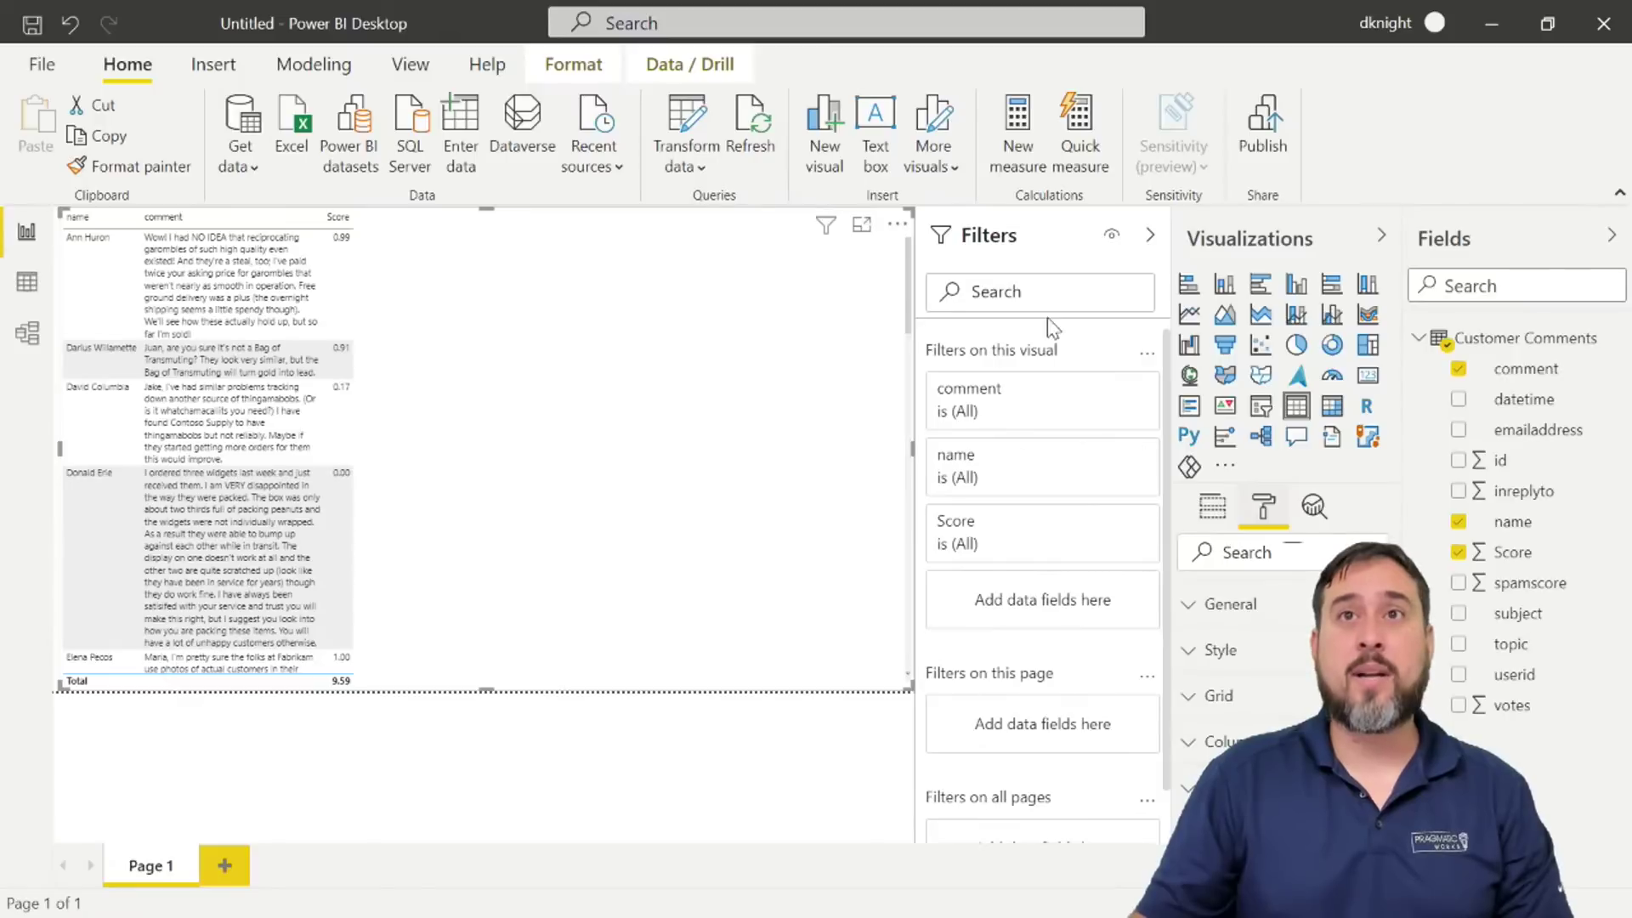
{"action": "left_click", "coordinate": [1150, 235]}
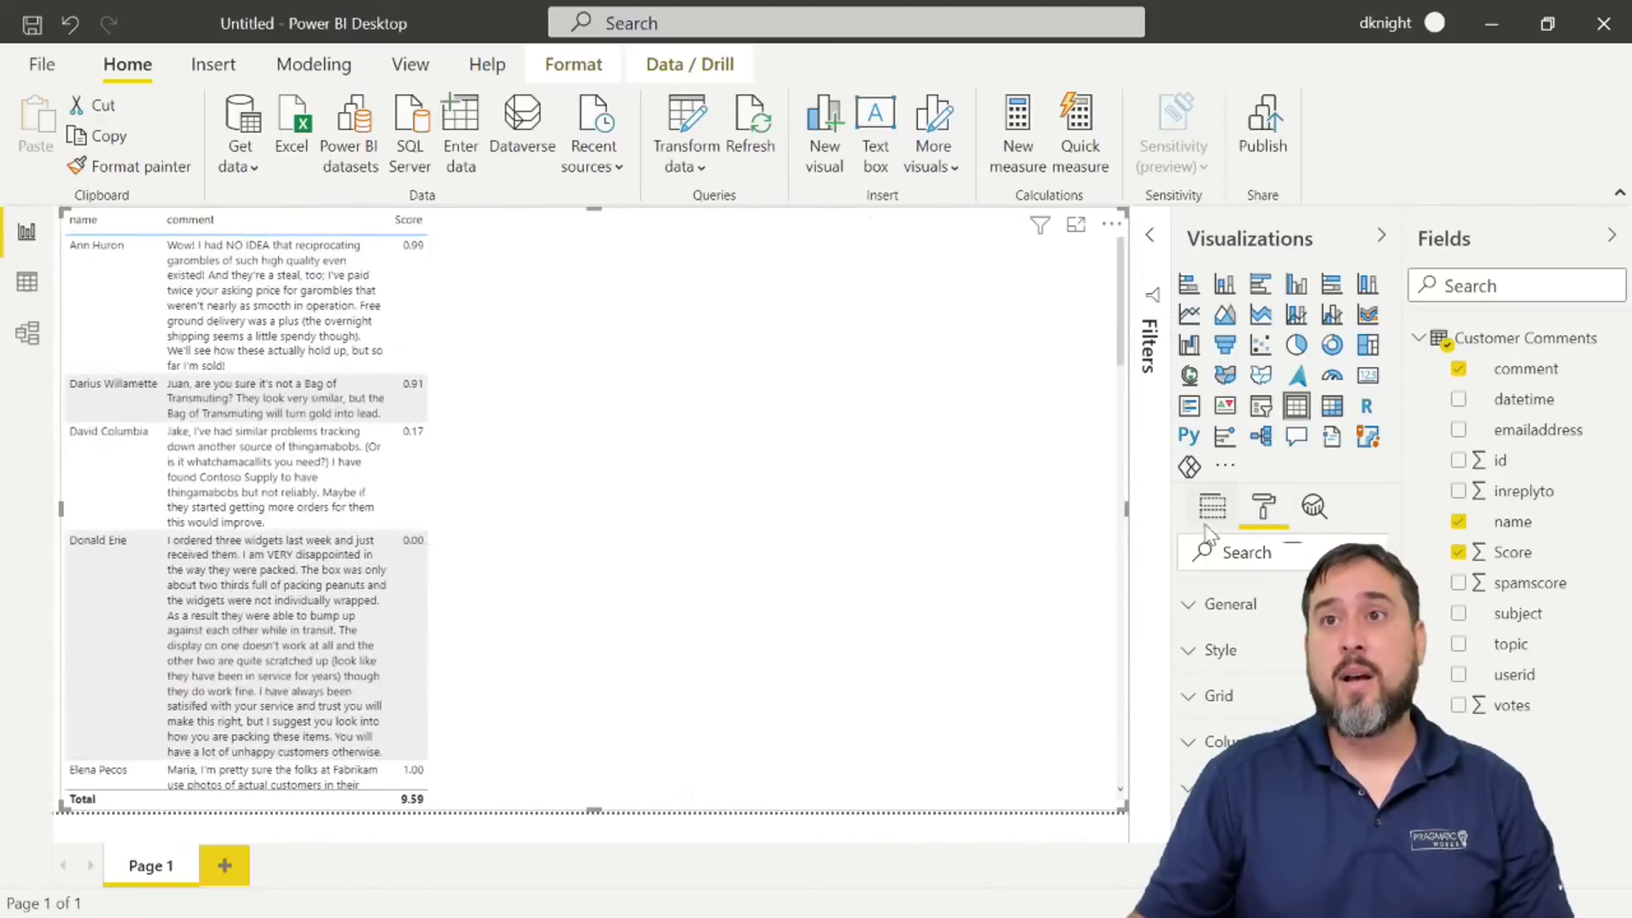
{"action": "left_click", "coordinate": [1257, 694]}
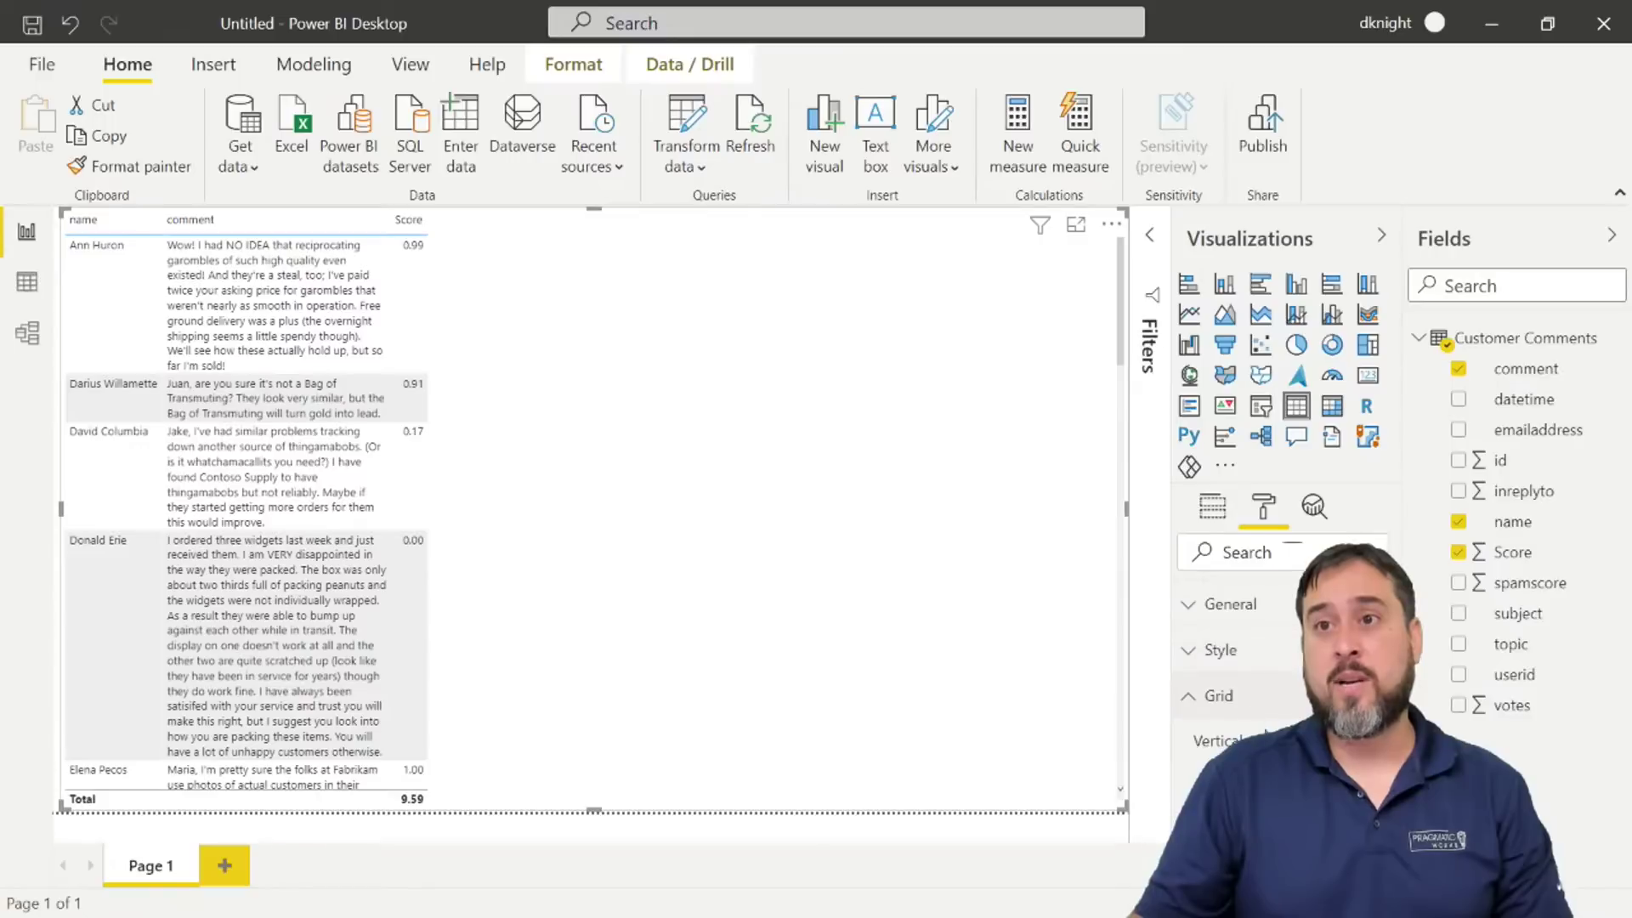
{"action": "scroll", "coordinate": [1257, 694], "scroll_direction": "down", "scroll_amount": 4}
{"action": "scroll", "coordinate": [1258, 694], "scroll_direction": "down", "scroll_amount": 3}
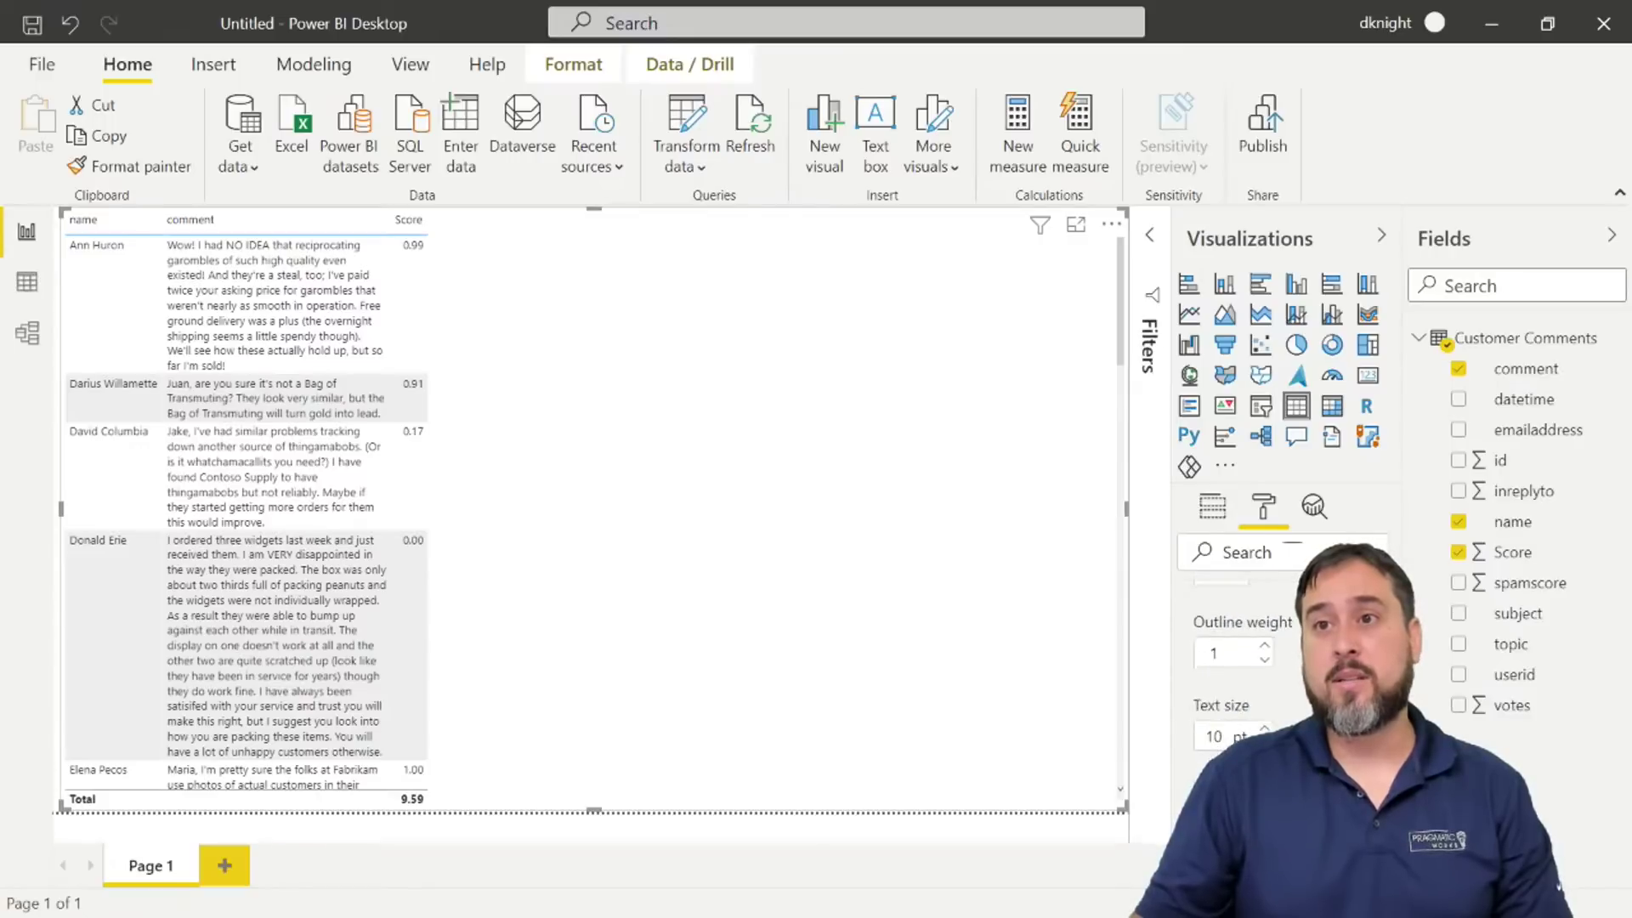
{"action": "left_click", "coordinate": [1264, 730]}
{"action": "left_click", "coordinate": [1264, 729]}
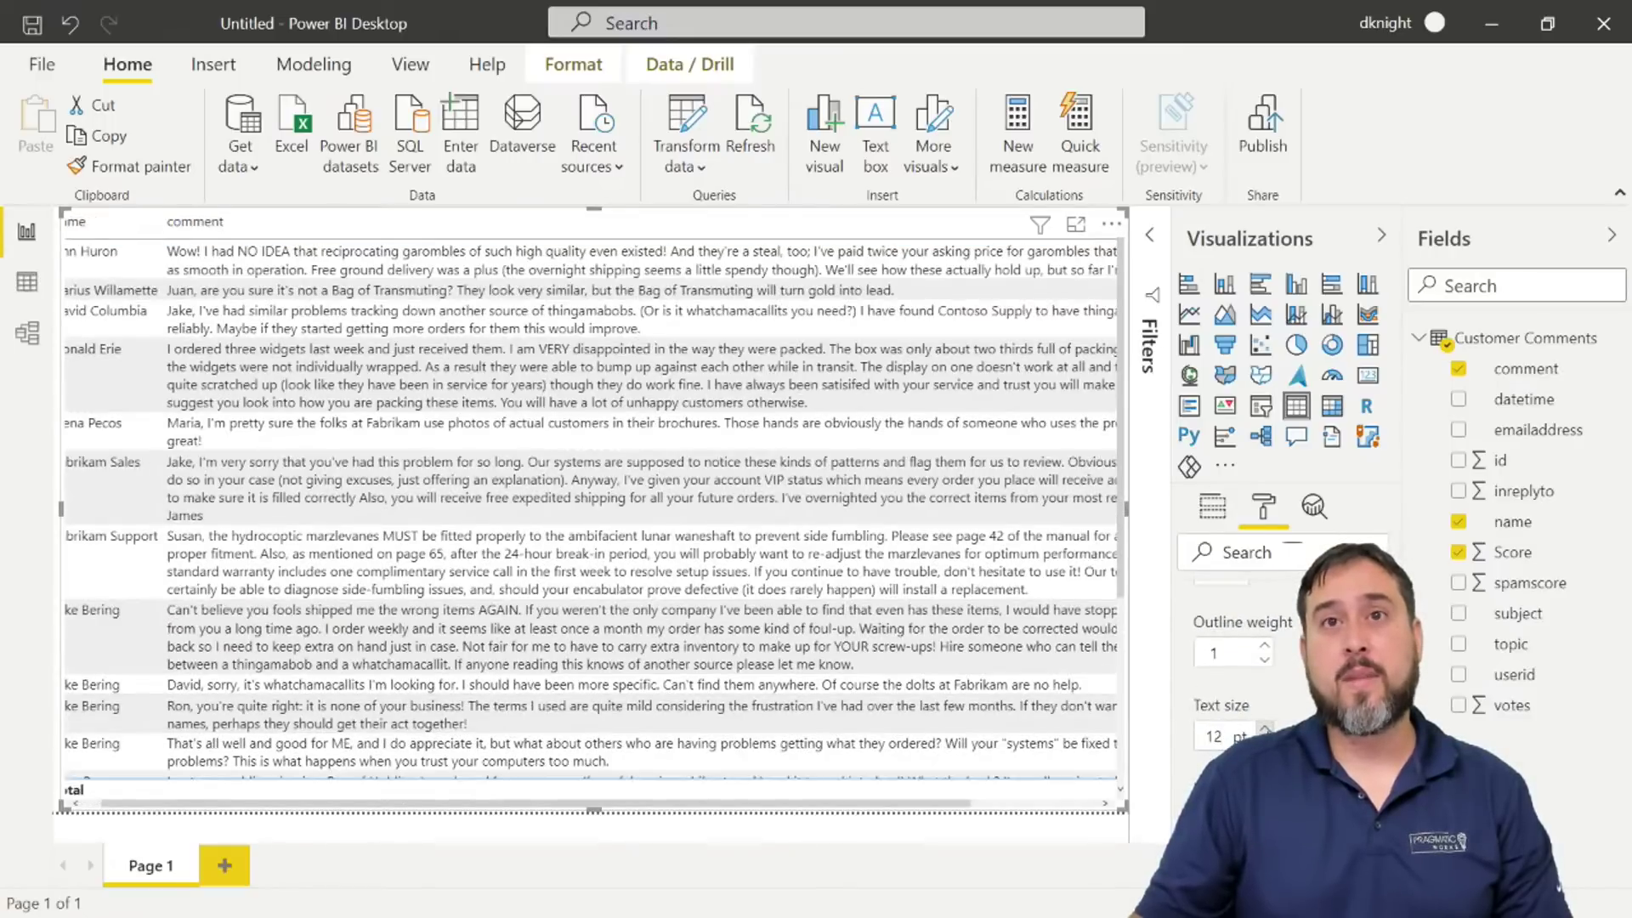
{"action": "left_click", "coordinate": [1264, 730]}
{"action": "left_click", "coordinate": [1264, 730]}
{"action": "left_click", "coordinate": [1264, 730]}
{"action": "left_click", "coordinate": [1265, 730]}
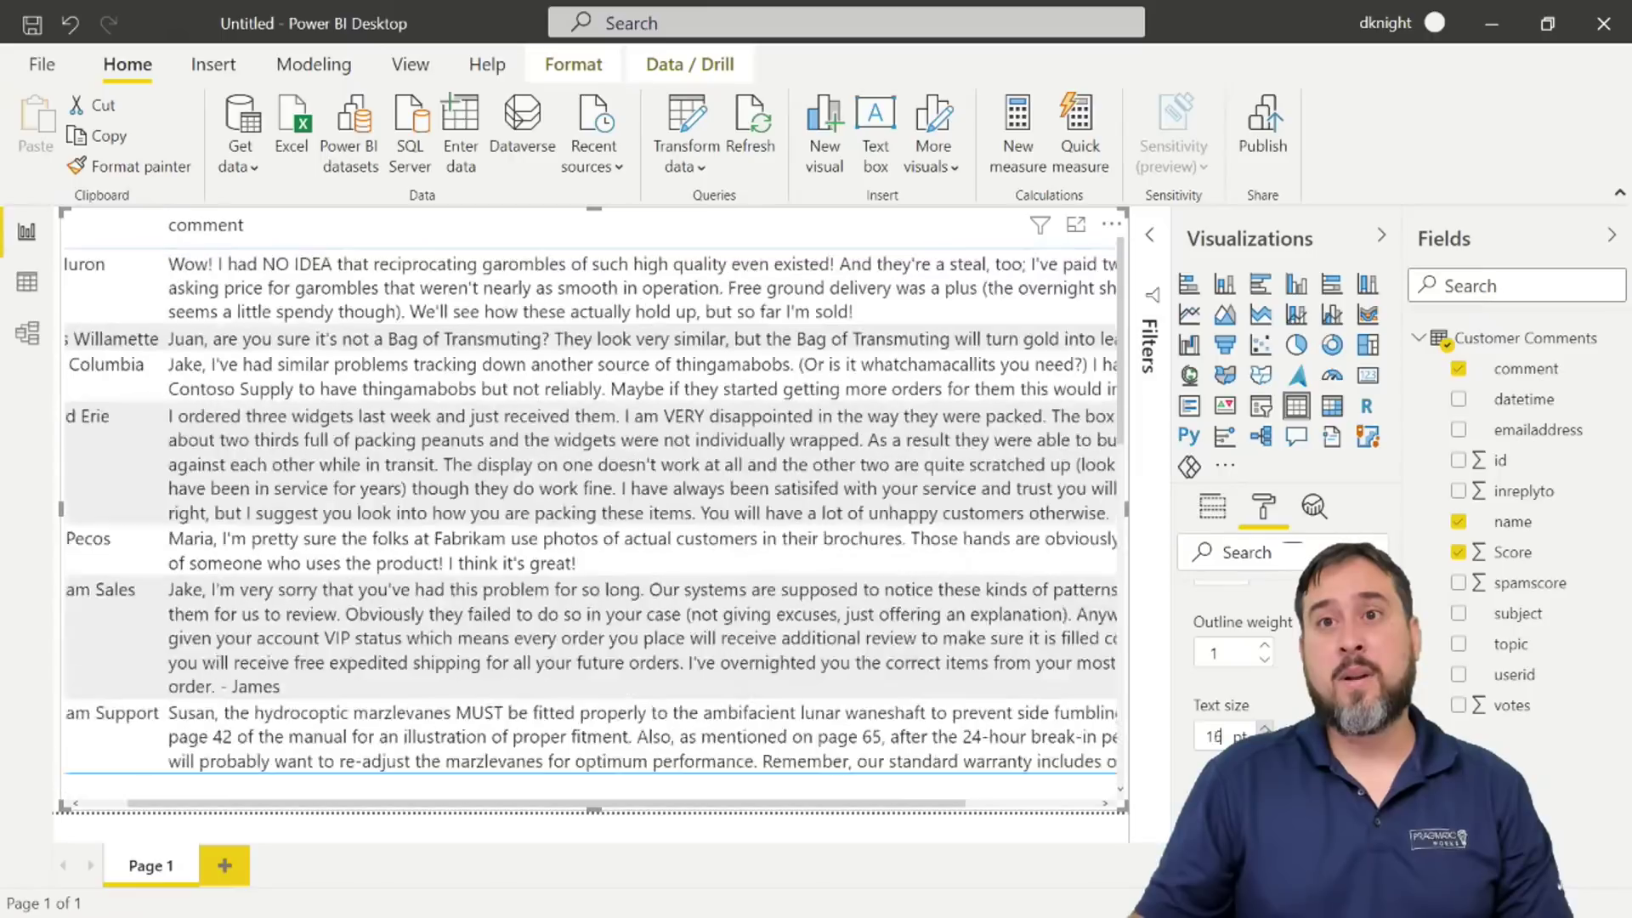
{"action": "left_click", "coordinate": [1264, 729]}
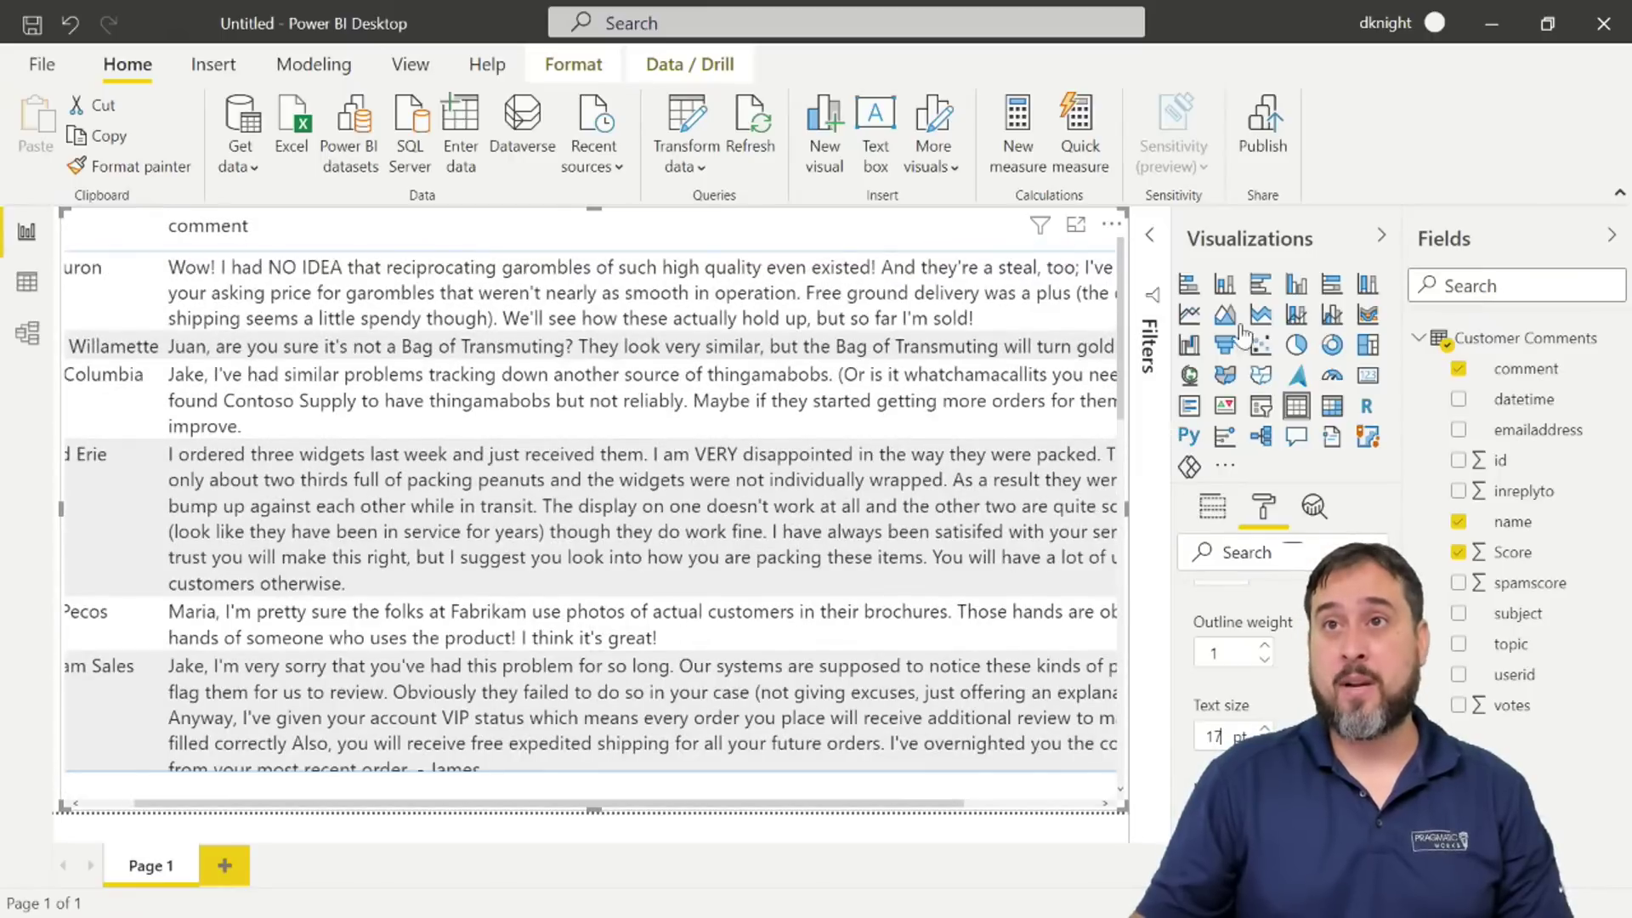
Collapse the Visualizations pane and narrow the table's comment column so name, comment and Score all fit.
{"action": "left_click", "coordinate": [1380, 235]}
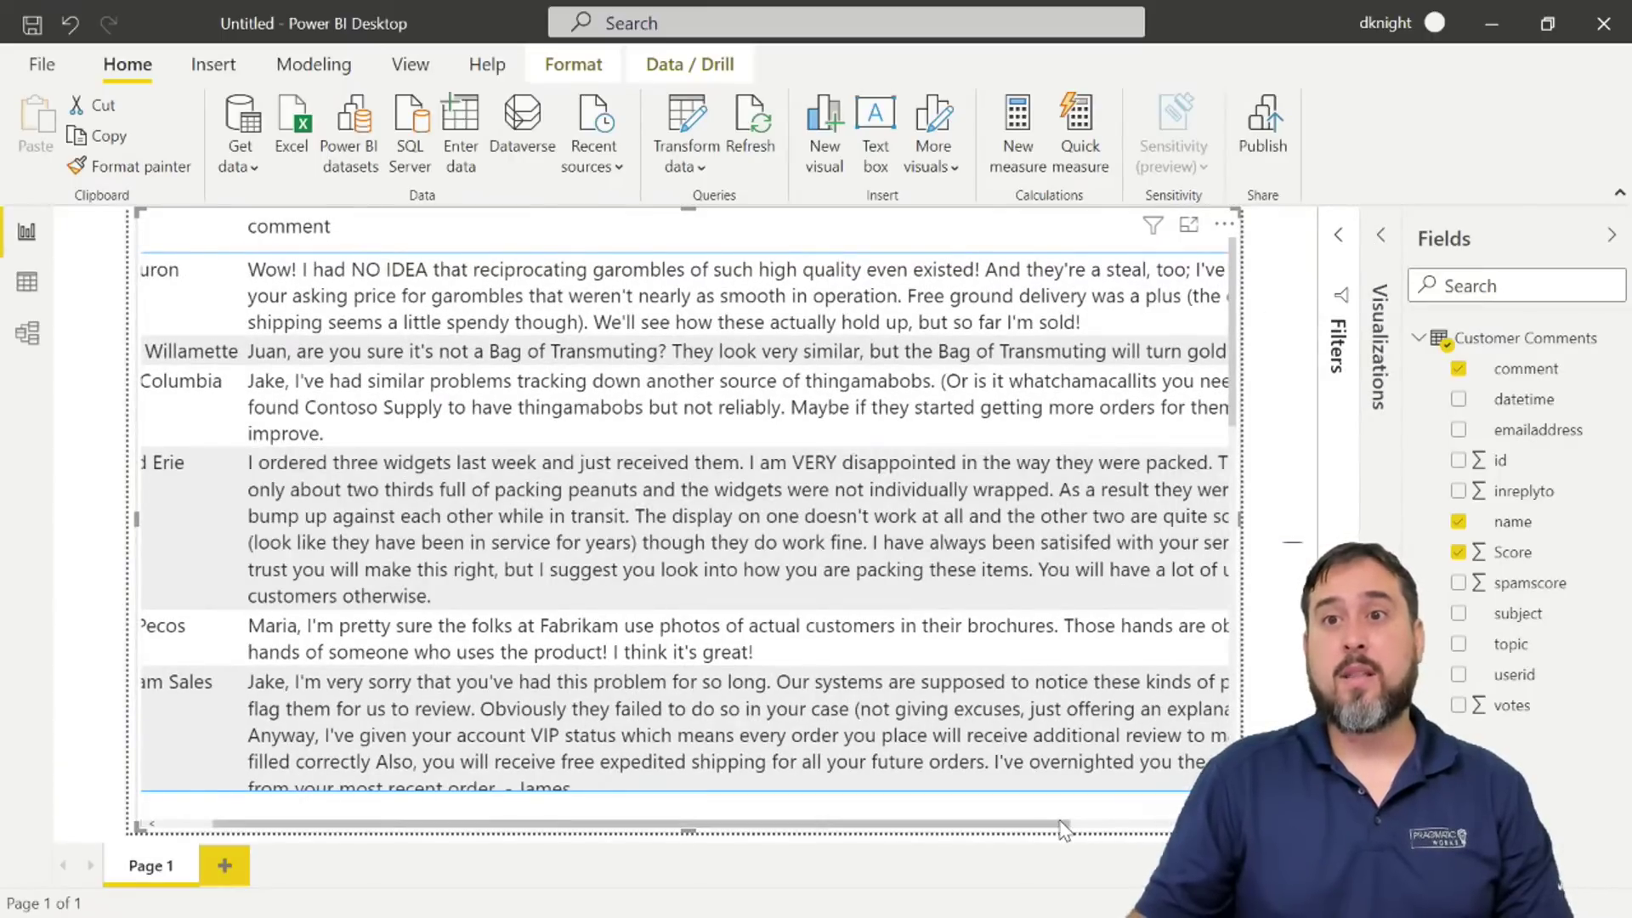
{"action": "left_click", "coordinate": [1117, 822]}
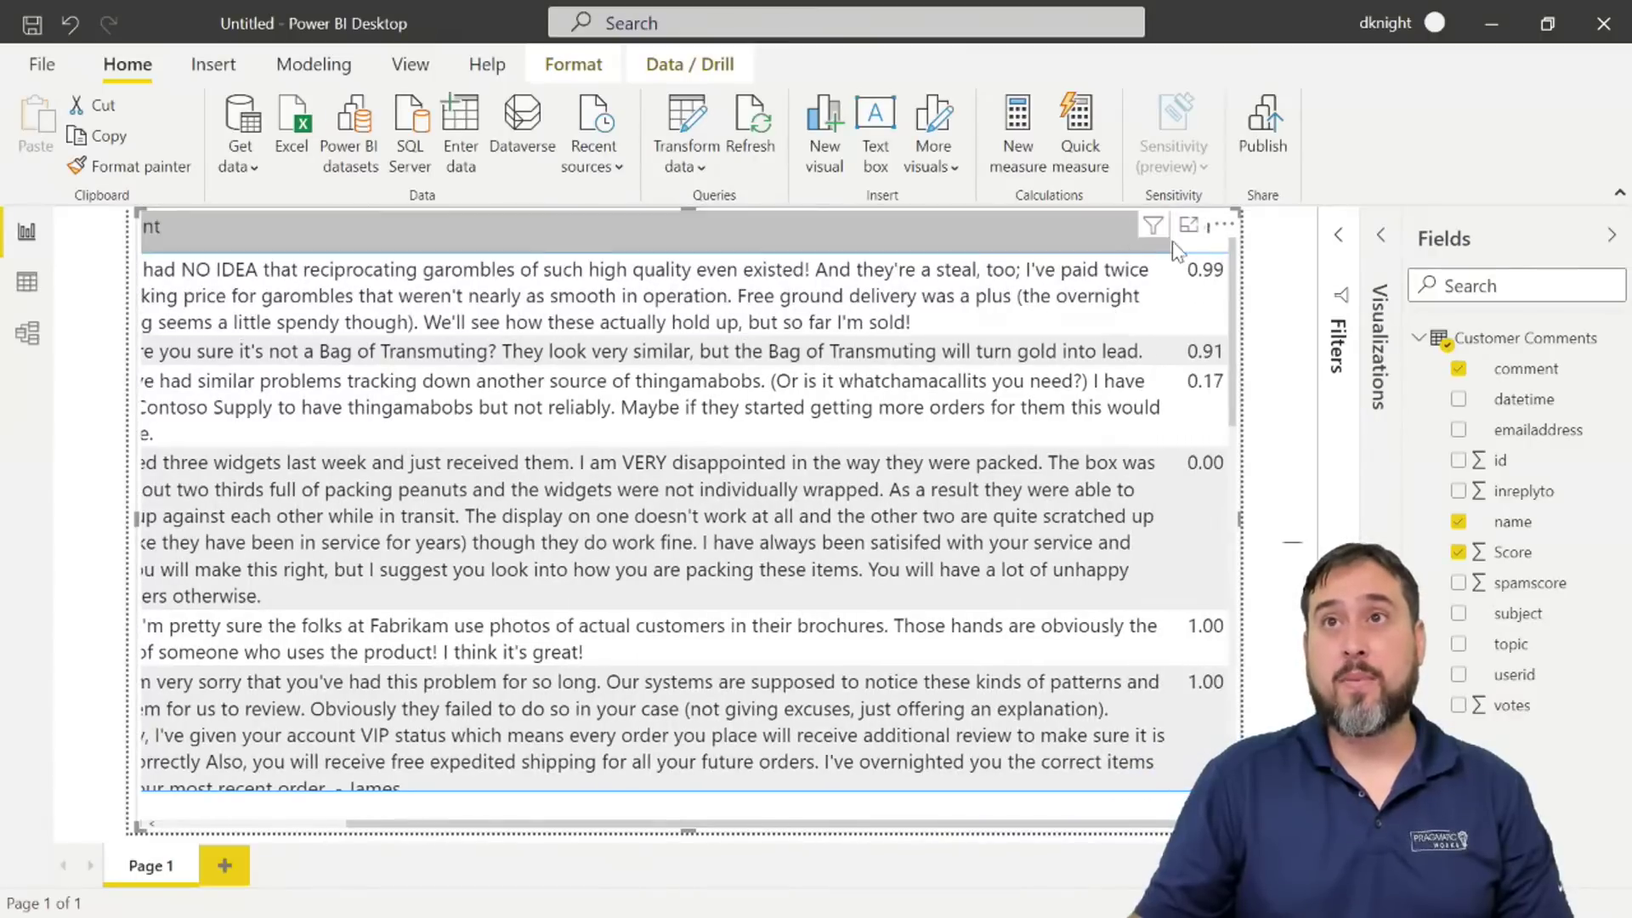
{"action": "left_click_drag", "start_coordinate": [1171, 241], "coordinate": [936, 247]}
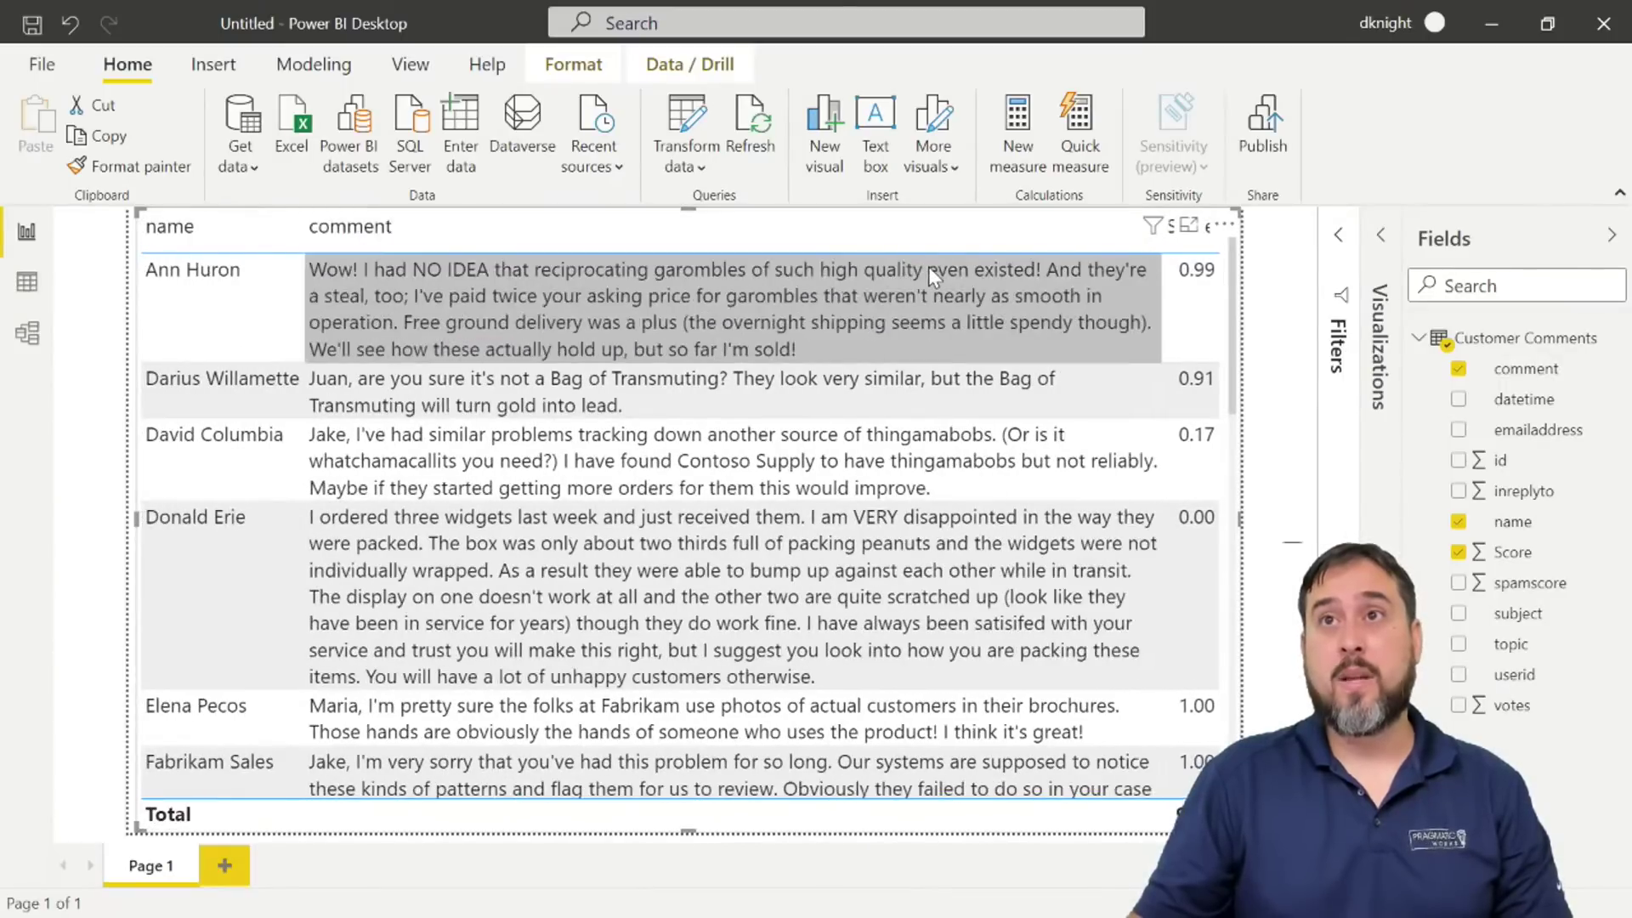
Deselect the table and close the Power BI Desktop report without saving.
{"action": "left_click", "coordinate": [1285, 445]}
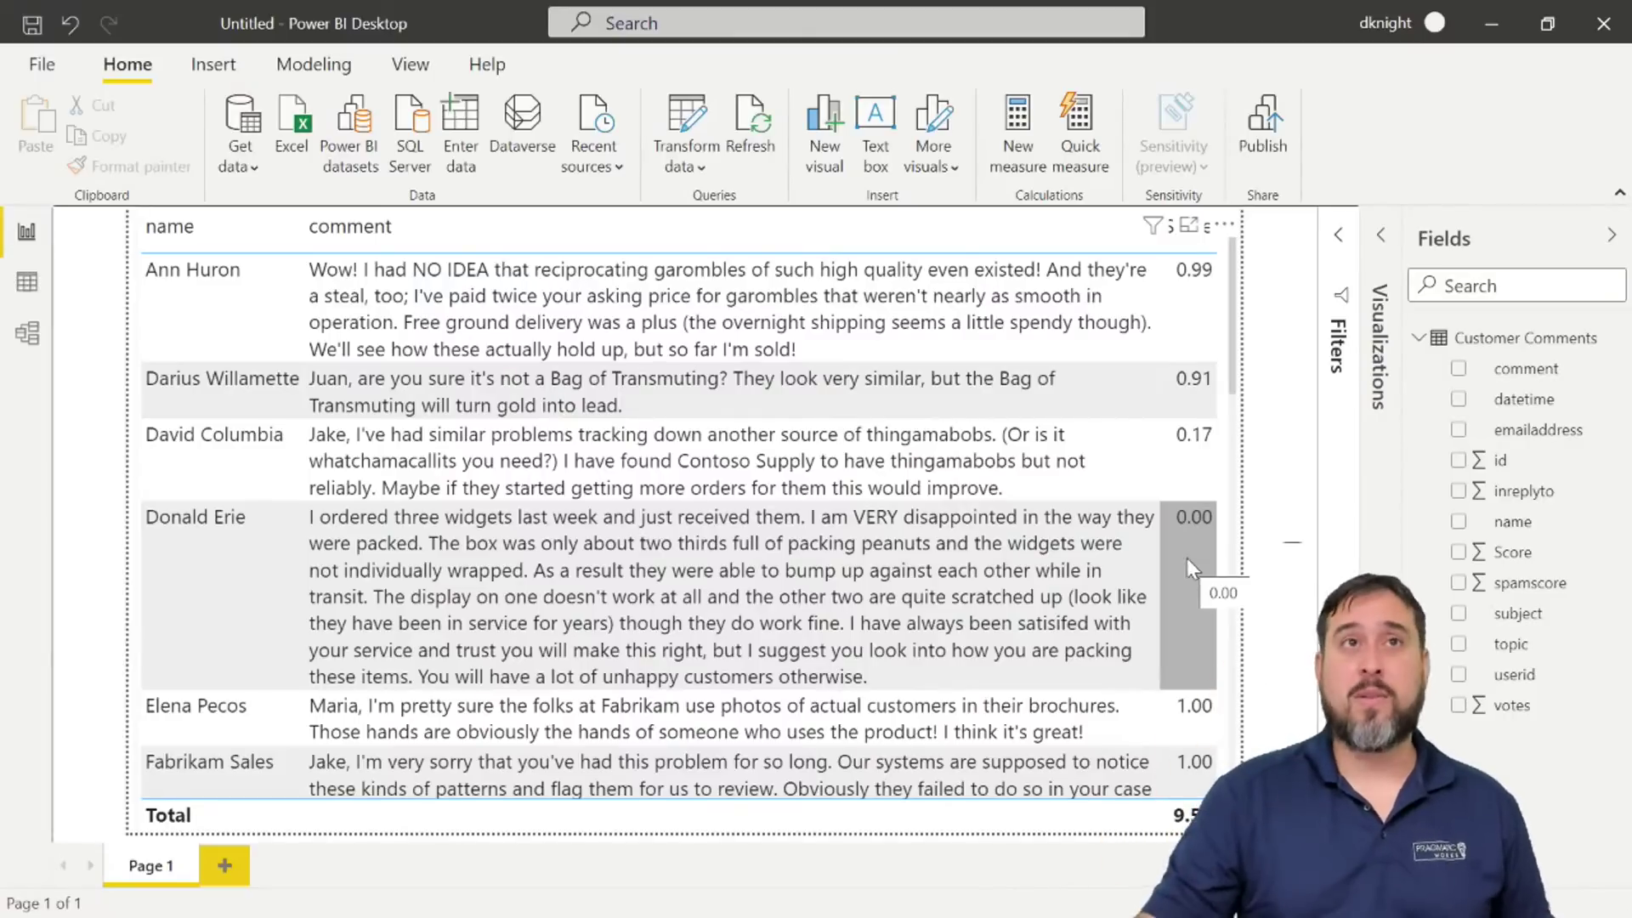
{"action": "left_click", "coordinate": [1594, 29]}
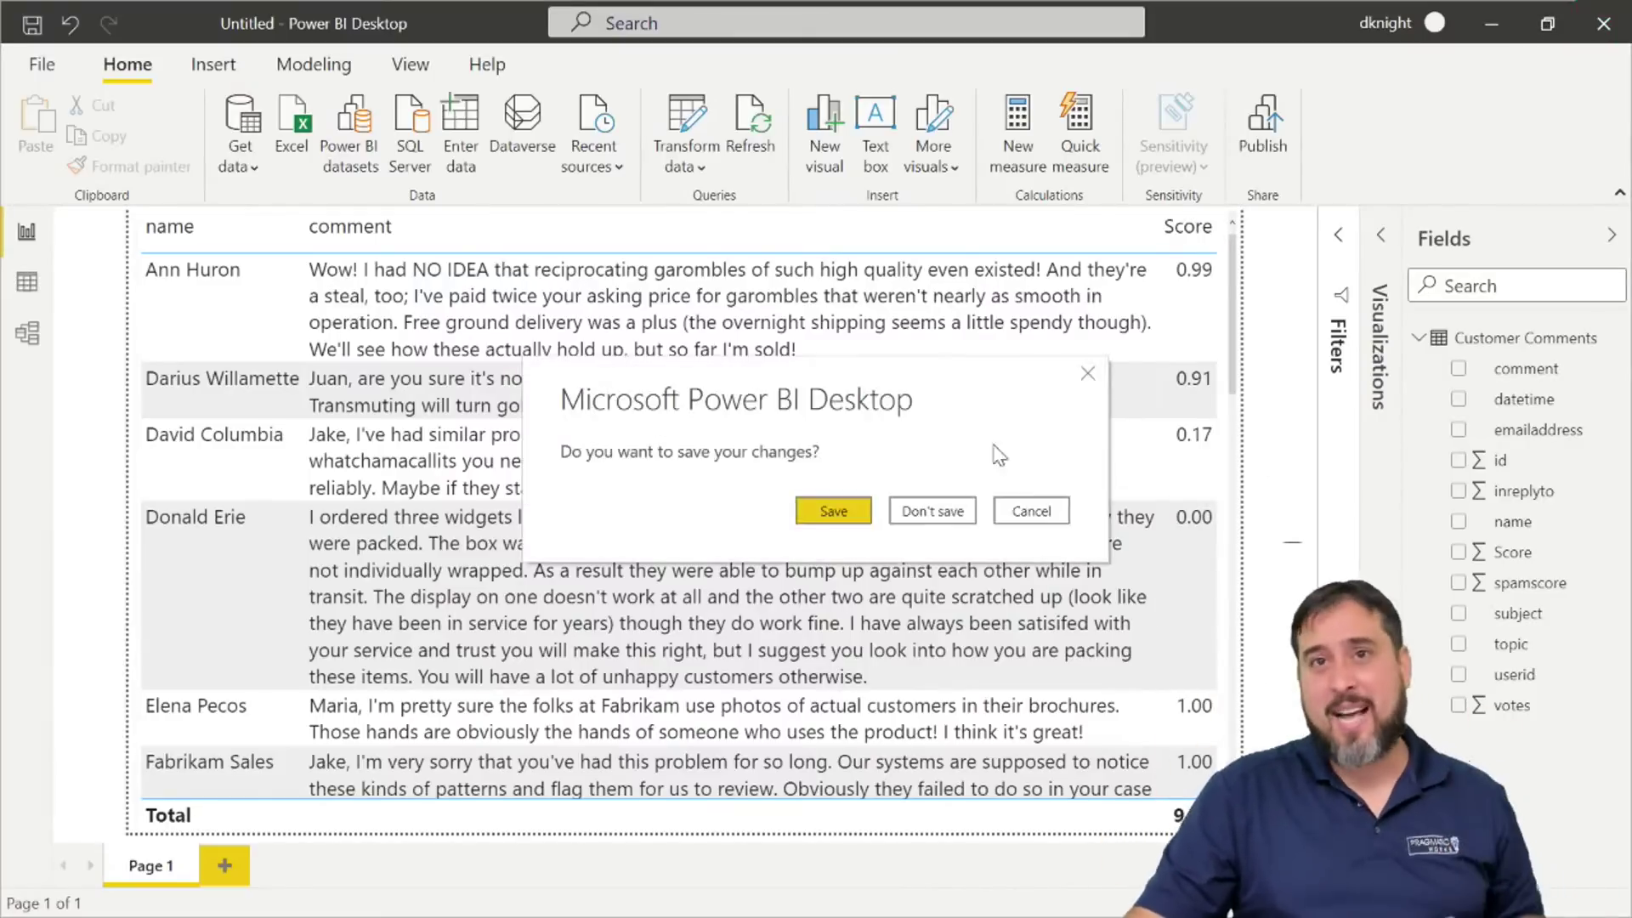
{"action": "left_click", "coordinate": [911, 510]}
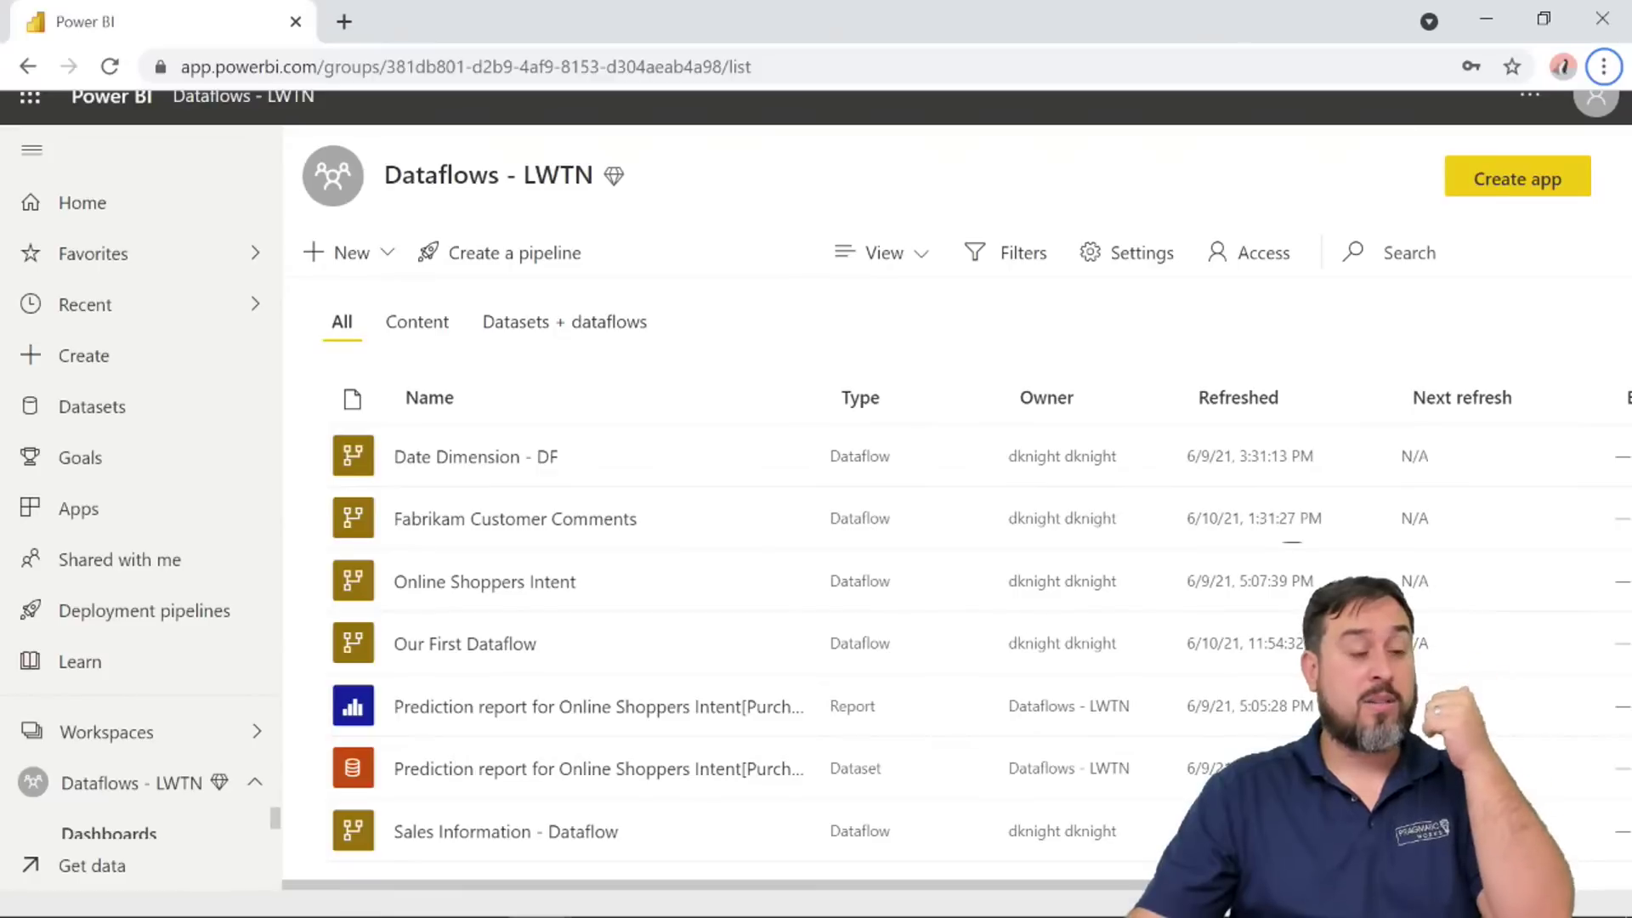
Switch away from the browser and open Notepad.
{"action": "key", "text": "alt+Tab"}
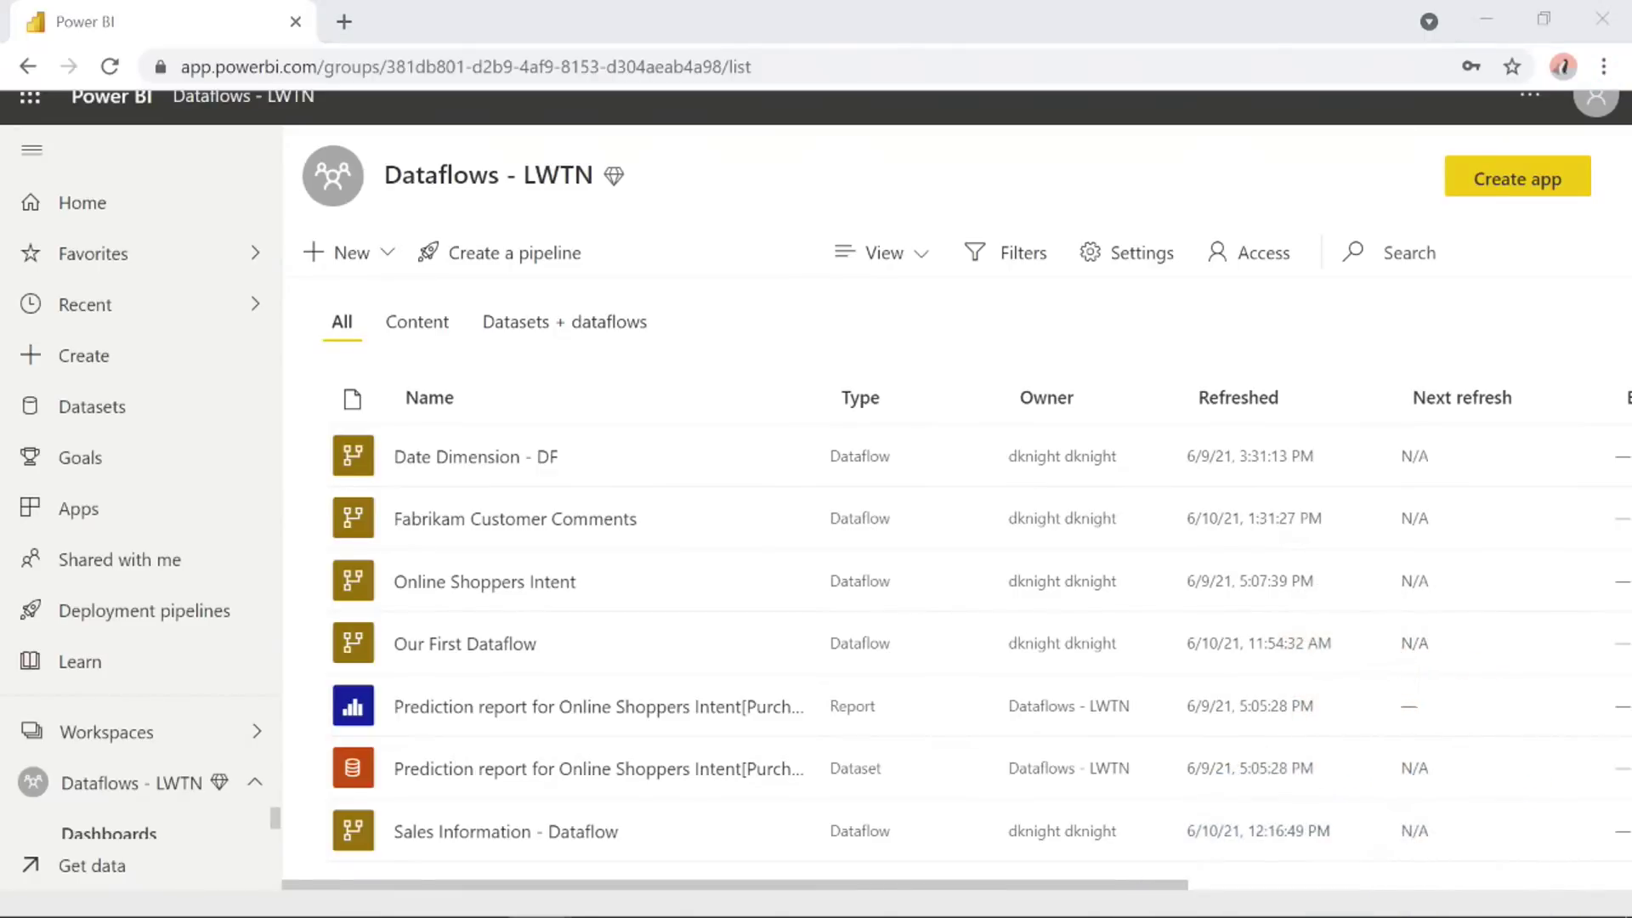
{"action": "key", "text": "alt+Tab"}
{"action": "key", "text": "alt+Tab"}
{"action": "key", "text": "alt+Tab"}
{"action": "key", "text": "super"}
{"action": "type", "text": "notepad"}
{"action": "key", "text": "Return"}
{"action": "left_click", "coordinate": [745, 346]}
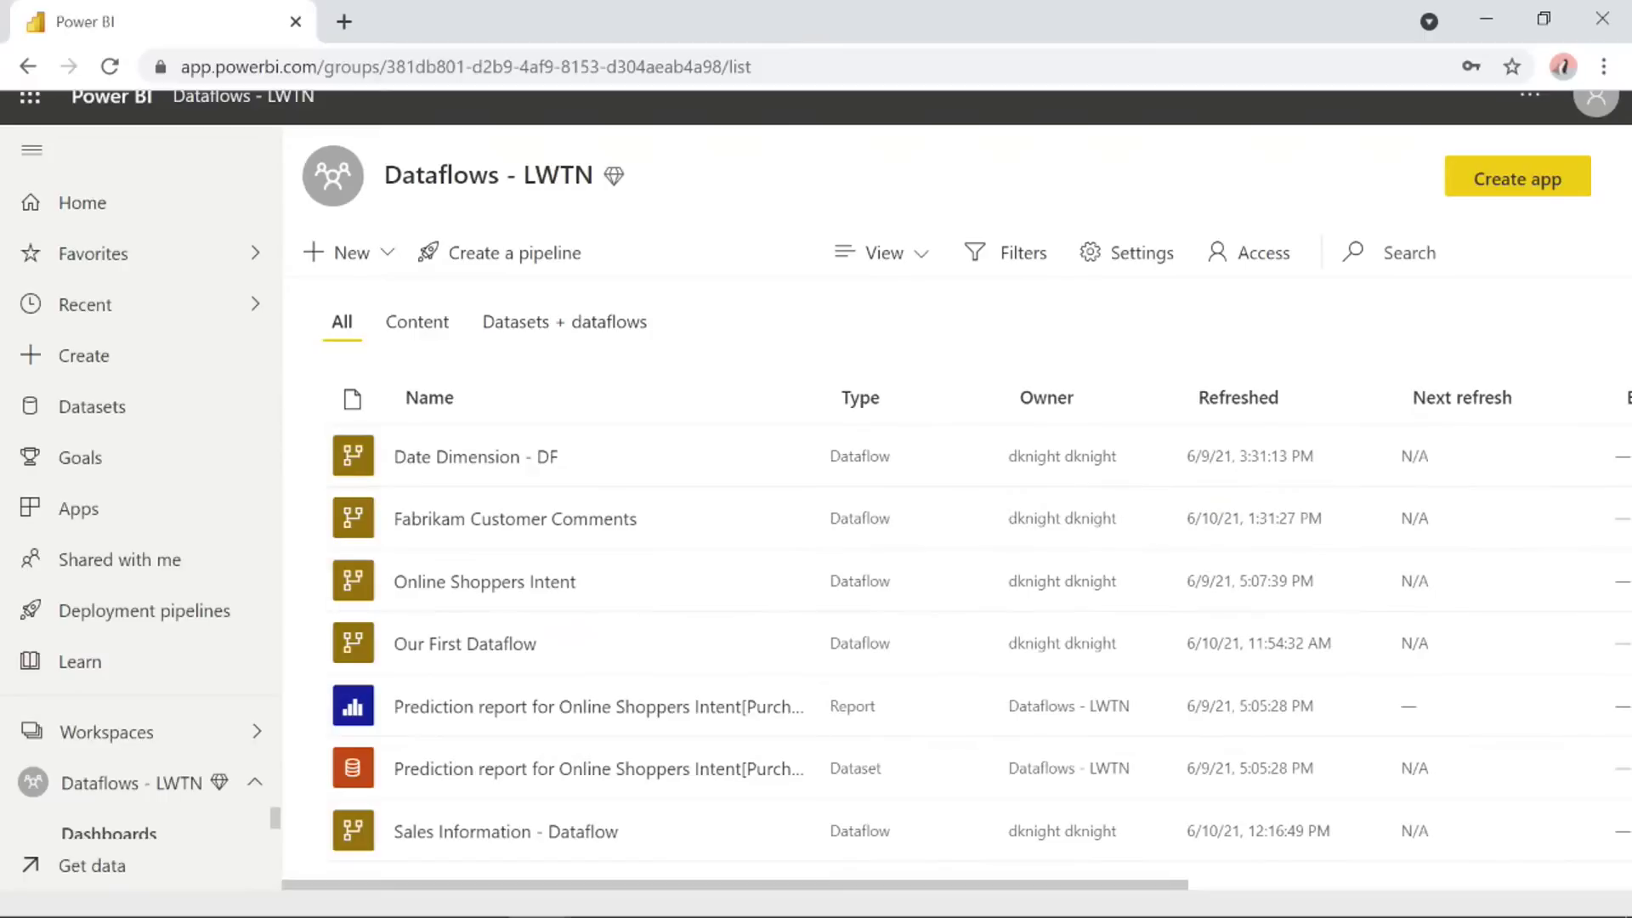
{"action": "key", "text": "alt+Tab"}
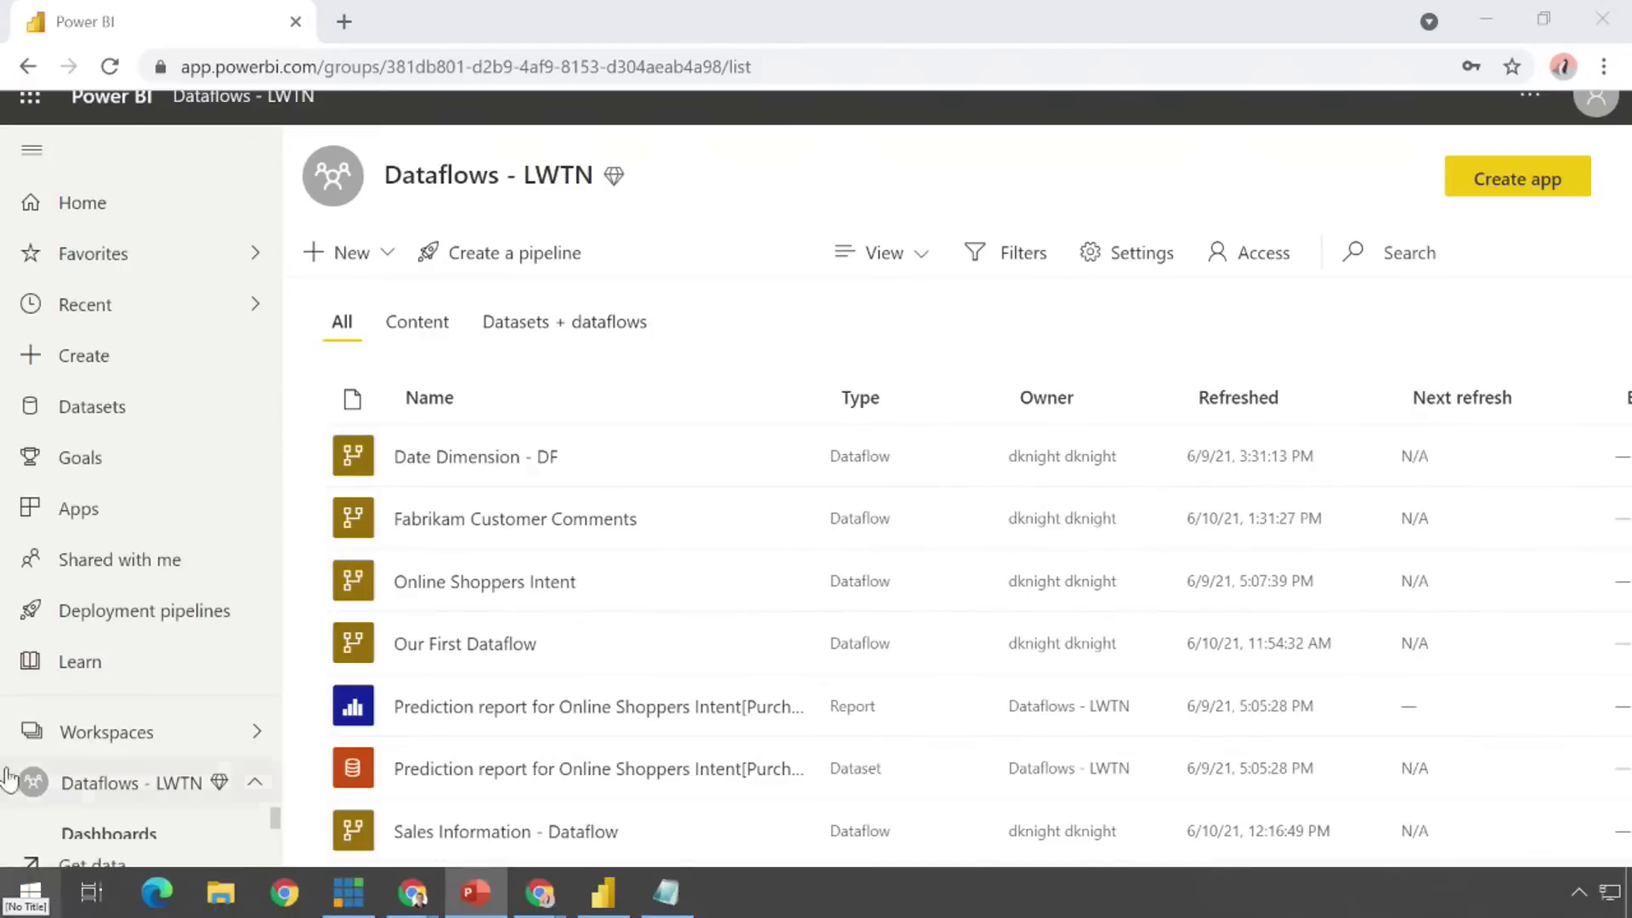
{"action": "key", "text": "alt+Tab"}
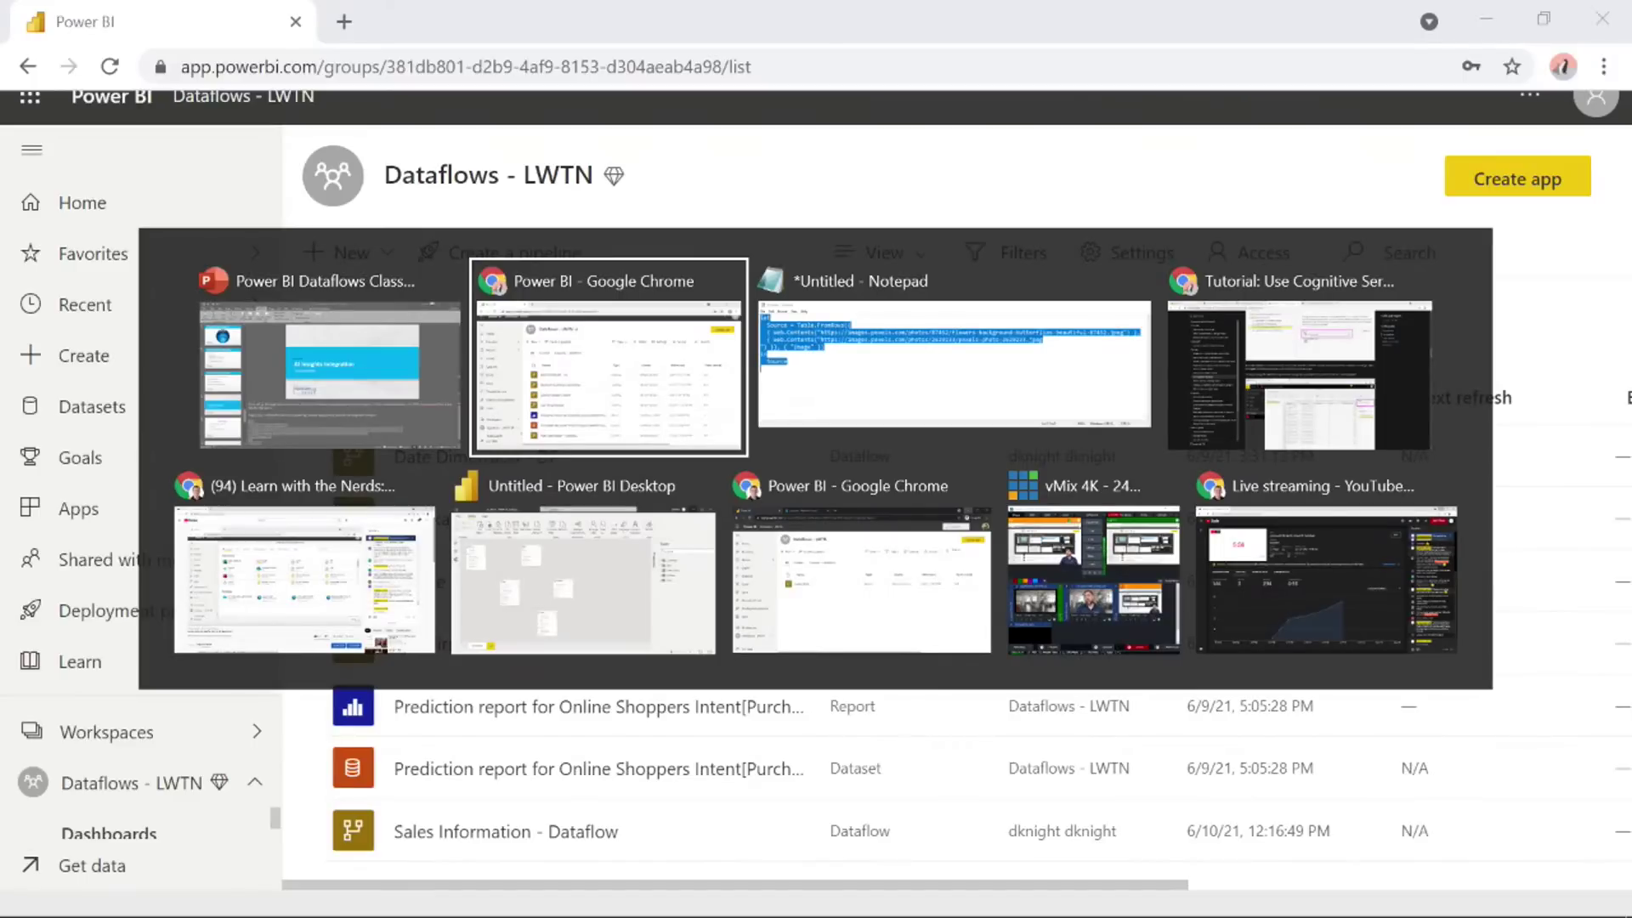
{"action": "key", "text": "Tab"}
{"action": "key", "text": "Tab"}
{"action": "key", "text": "Tab"}
{"action": "key", "text": "Tab"}
{"action": "key", "text": "Tab"}
{"action": "key", "text": "Tab"}
{"action": "key", "text": "Tab"}
{"action": "key", "text": "Tab"}
{"action": "key", "text": "Tab"}
{"action": "key", "text": "Tab"}
{"action": "key", "text": "Tab"}
{"action": "key", "text": "Tab"}
{"action": "key", "text": "Tab"}
{"action": "key", "text": "Tab"}
{"action": "key", "text": "Tab"}
{"action": "key", "text": "Tab"}
{"action": "key", "text": "Tab"}
{"action": "key", "text": "Tab"}
{"action": "key", "text": "Tab"}
{"action": "key", "text": "Tab"}
{"action": "key", "text": "Tab"}
{"action": "key", "text": "Escape"}
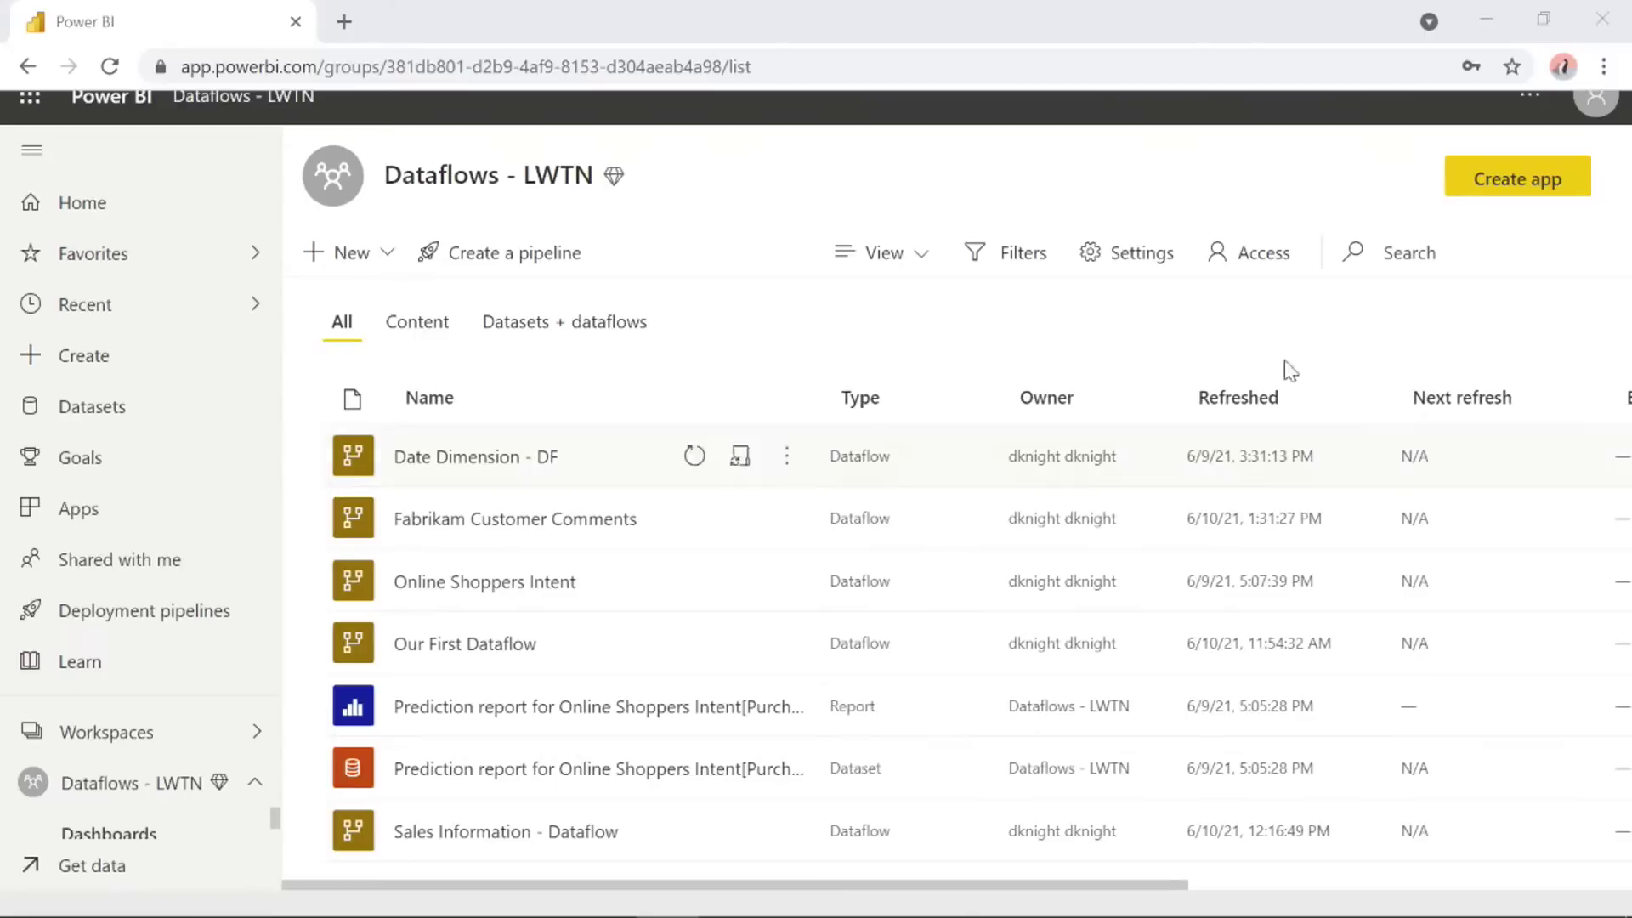
{"action": "left_click", "coordinate": [343, 21]}
{"action": "type", "text": "https://images.pexels.com/photos/87452/flowers-background-butterflies-beautiful-87452.jpeg"}
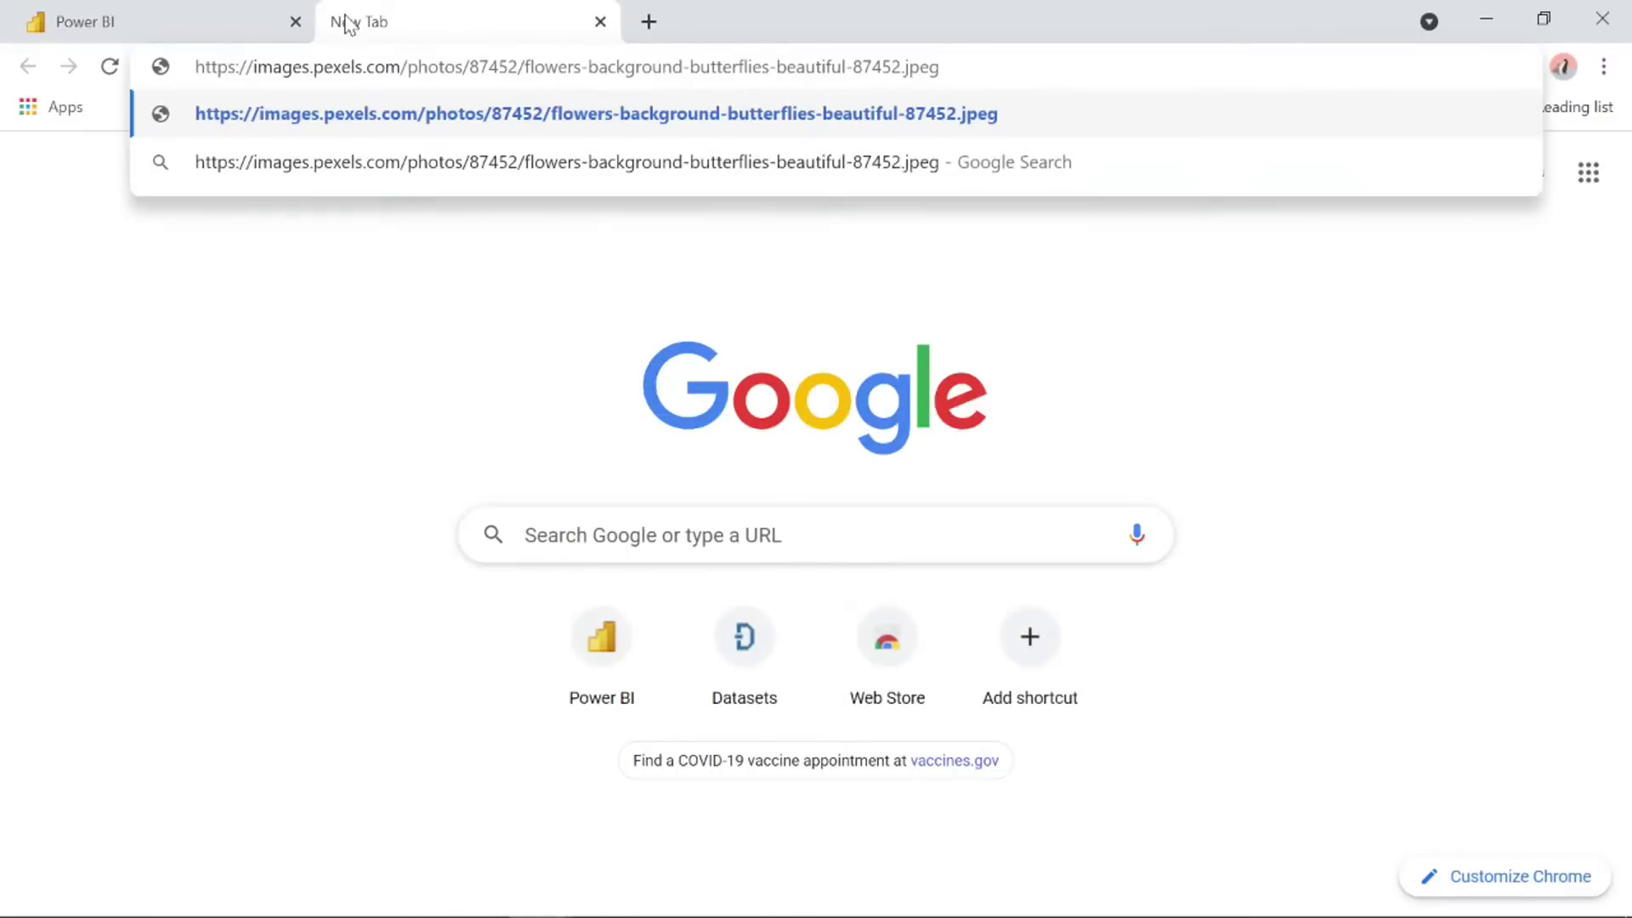
{"action": "key", "text": "Return"}
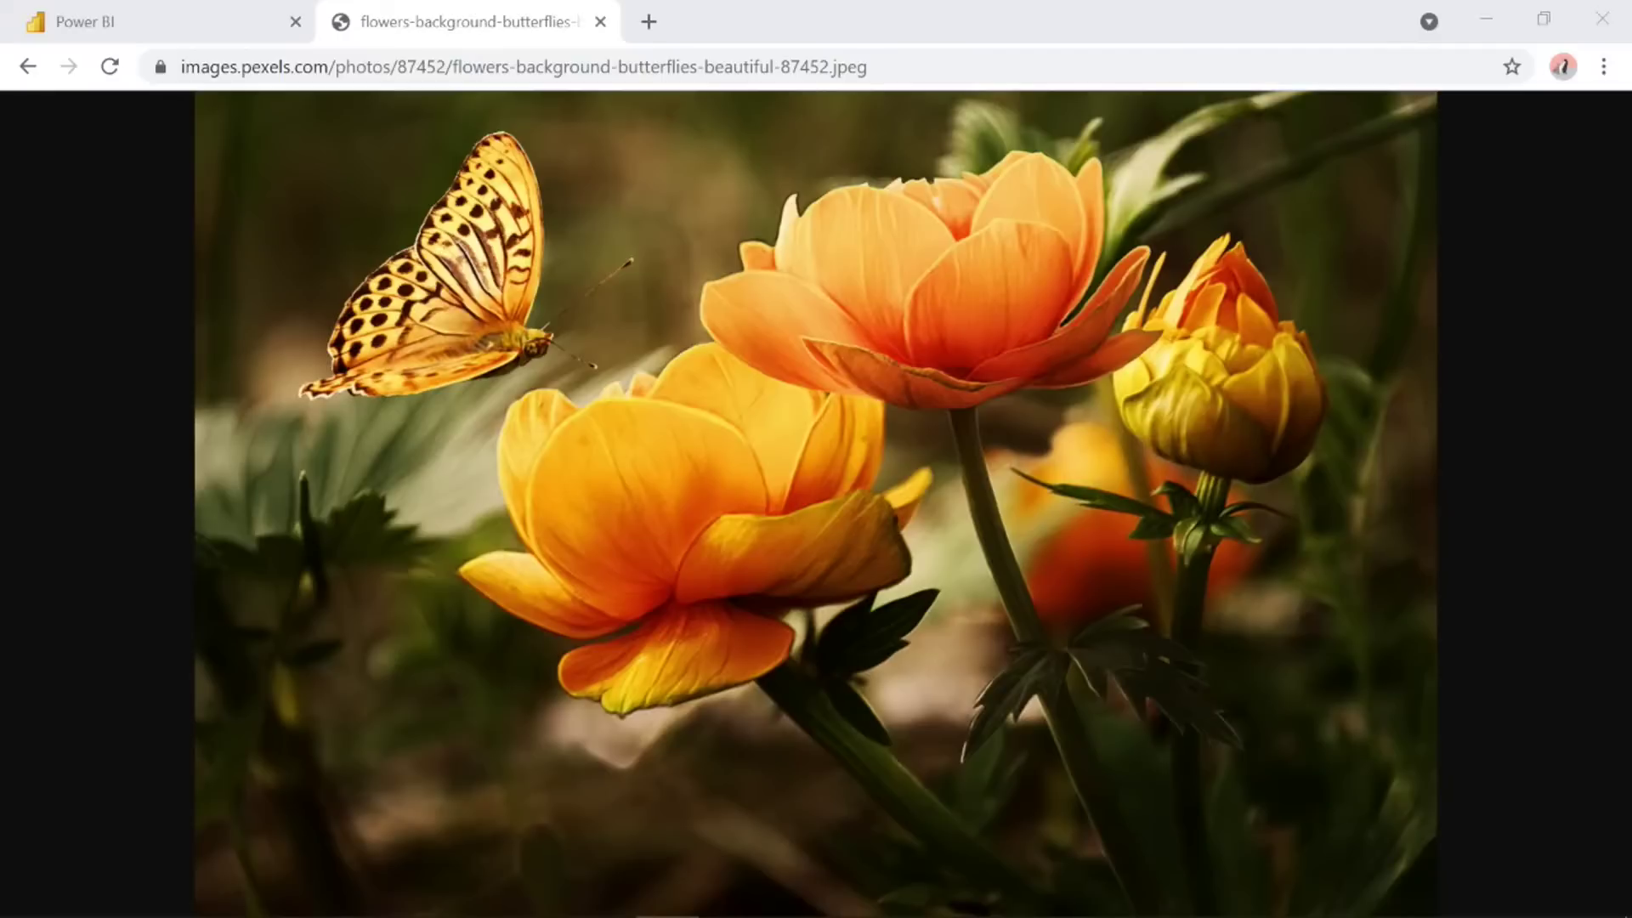
{"action": "left_click", "coordinate": [649, 21]}
{"action": "type", "text": "https://images.pexels.com/photos/2629233/pexels-photo-2629233.jpeg"}
{"action": "key", "text": "Return"}
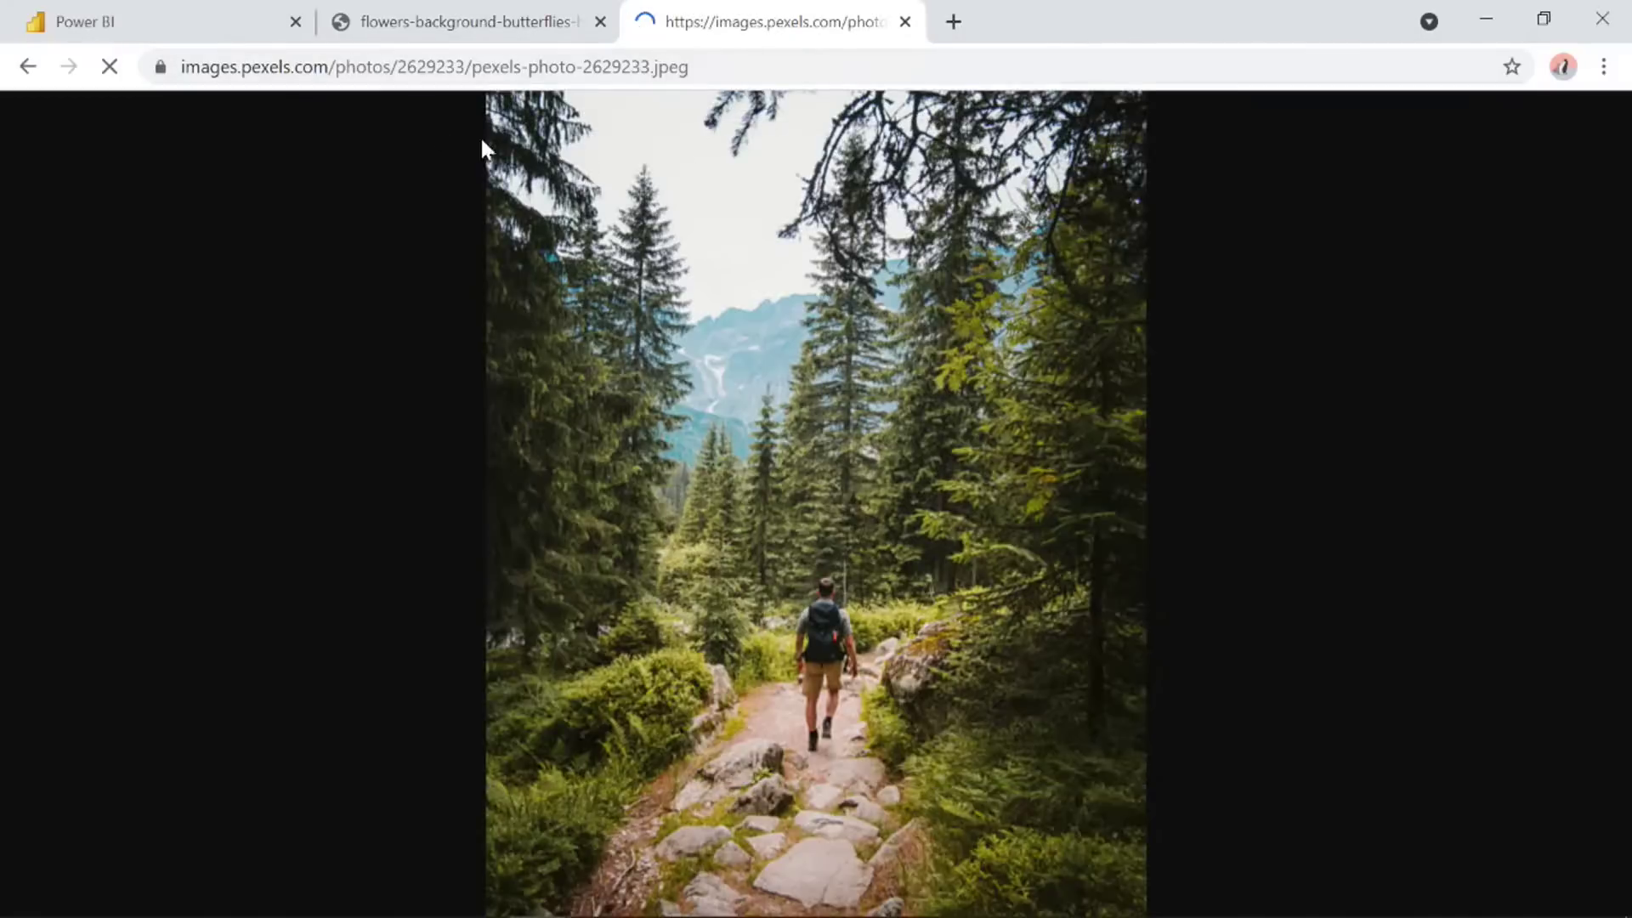
{"action": "left_click", "coordinate": [192, 18]}
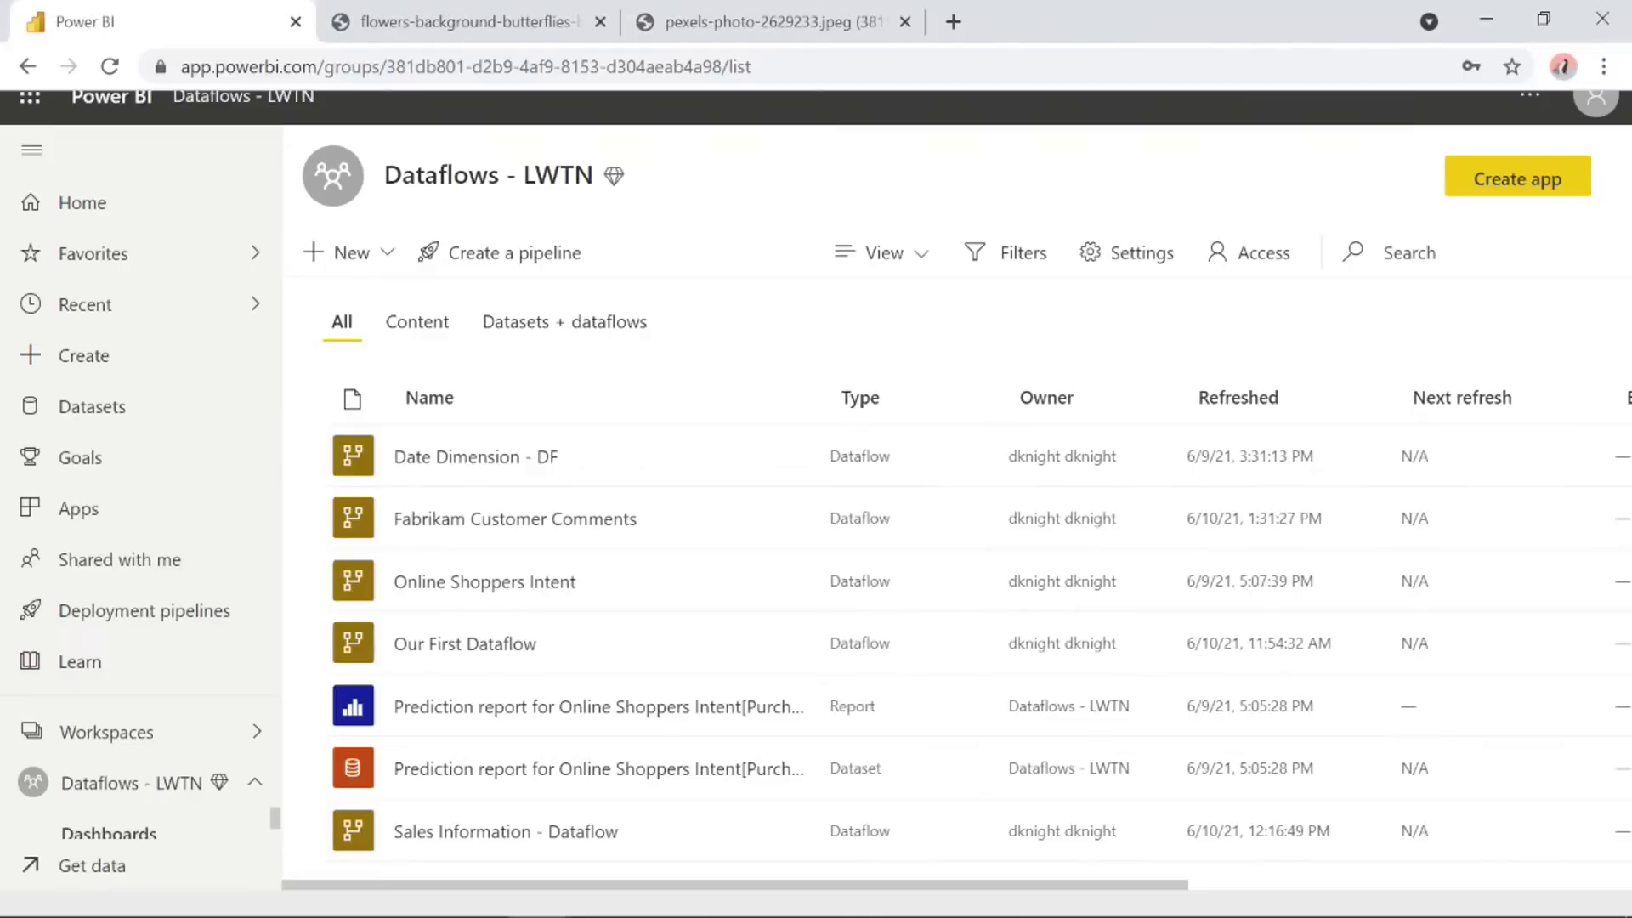
{"action": "key", "text": "alt+Tab"}
{"action": "key", "text": "alt+Tab"}
{"action": "key", "text": "alt+Tab"}
{"action": "key", "text": "alt+Tab"}
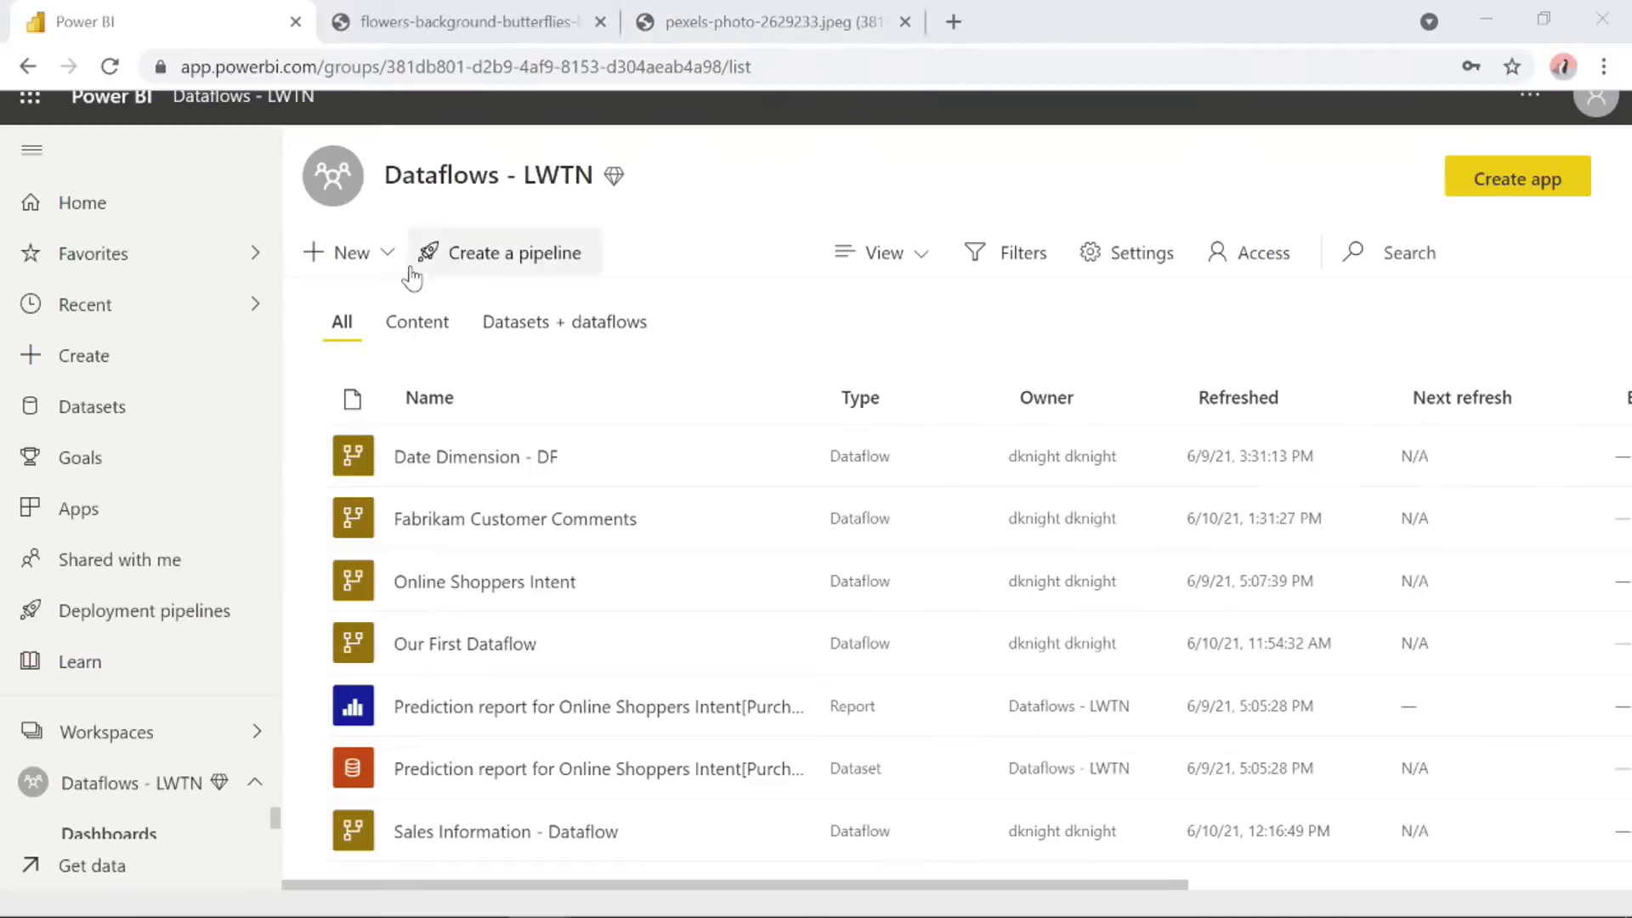
Create a new dataflow in the Dataflows - LWTN workspace and define a new table from a Blank query.
{"action": "left_click", "coordinate": [384, 265]}
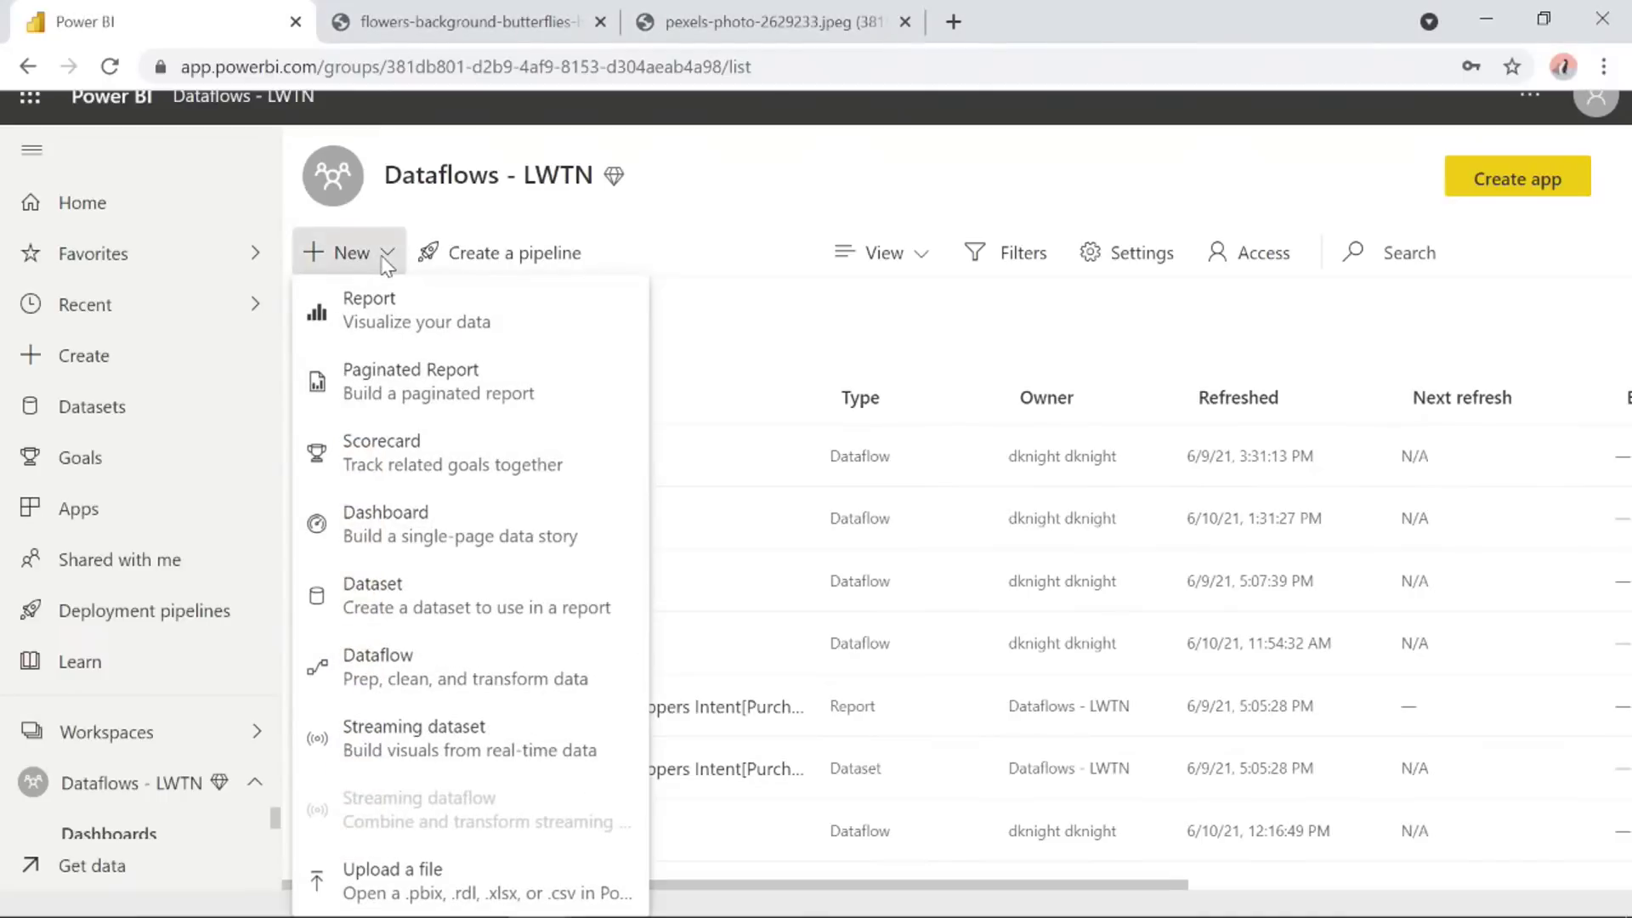
{"action": "left_click", "coordinate": [374, 671]}
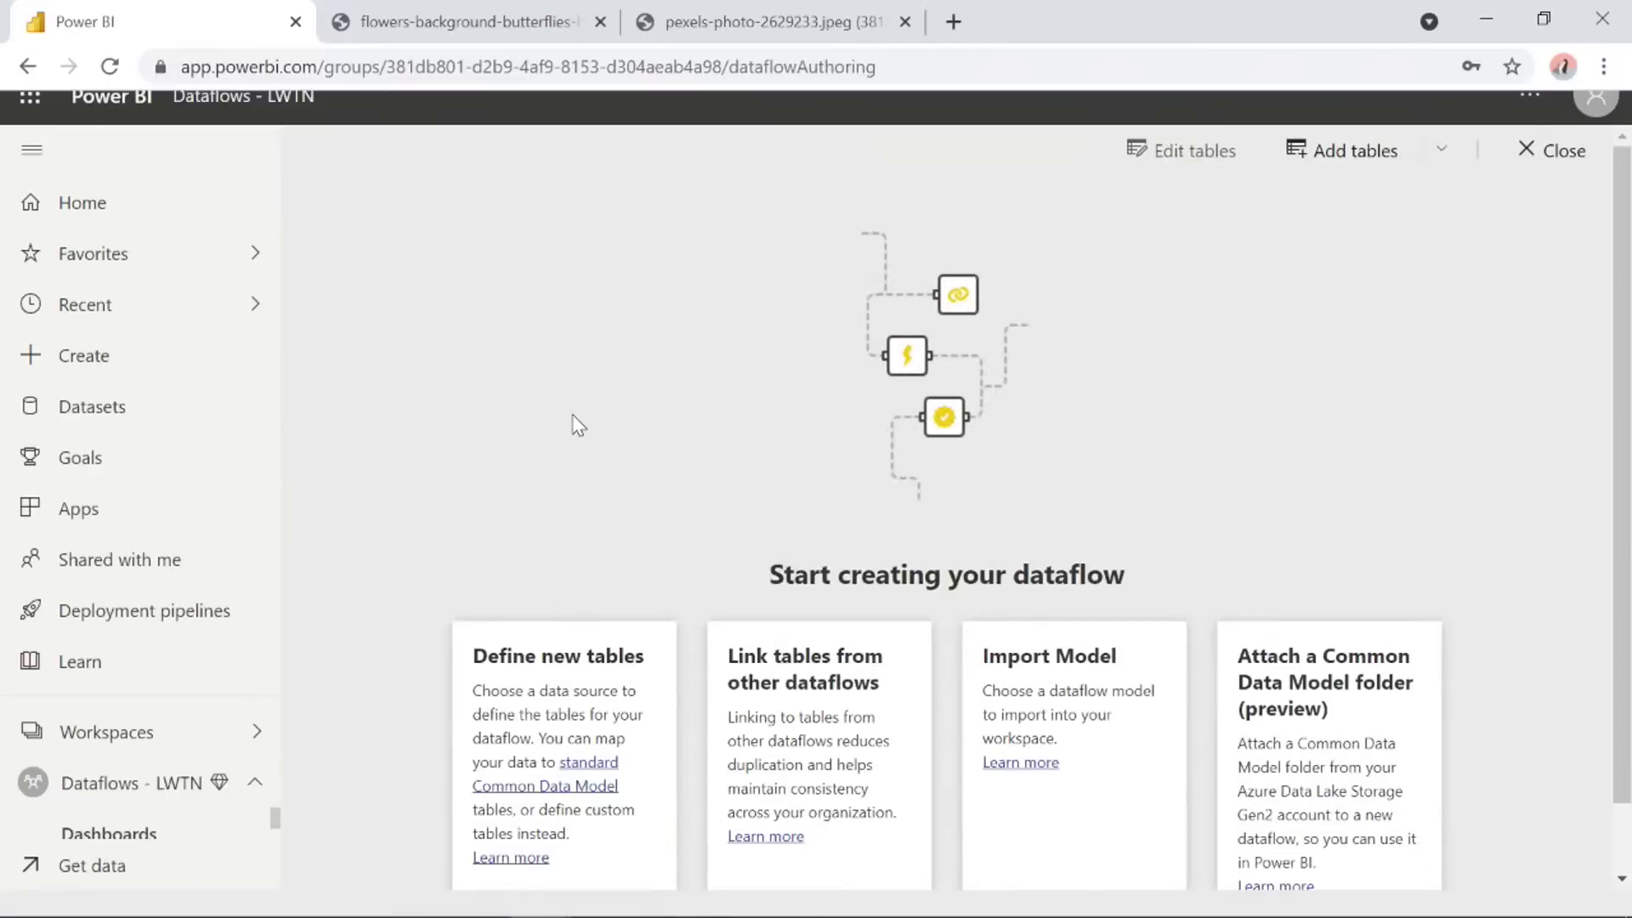
{"action": "scroll", "coordinate": [591, 705], "scroll_direction": "down", "scroll_amount": 1}
{"action": "left_click", "coordinate": [578, 846]}
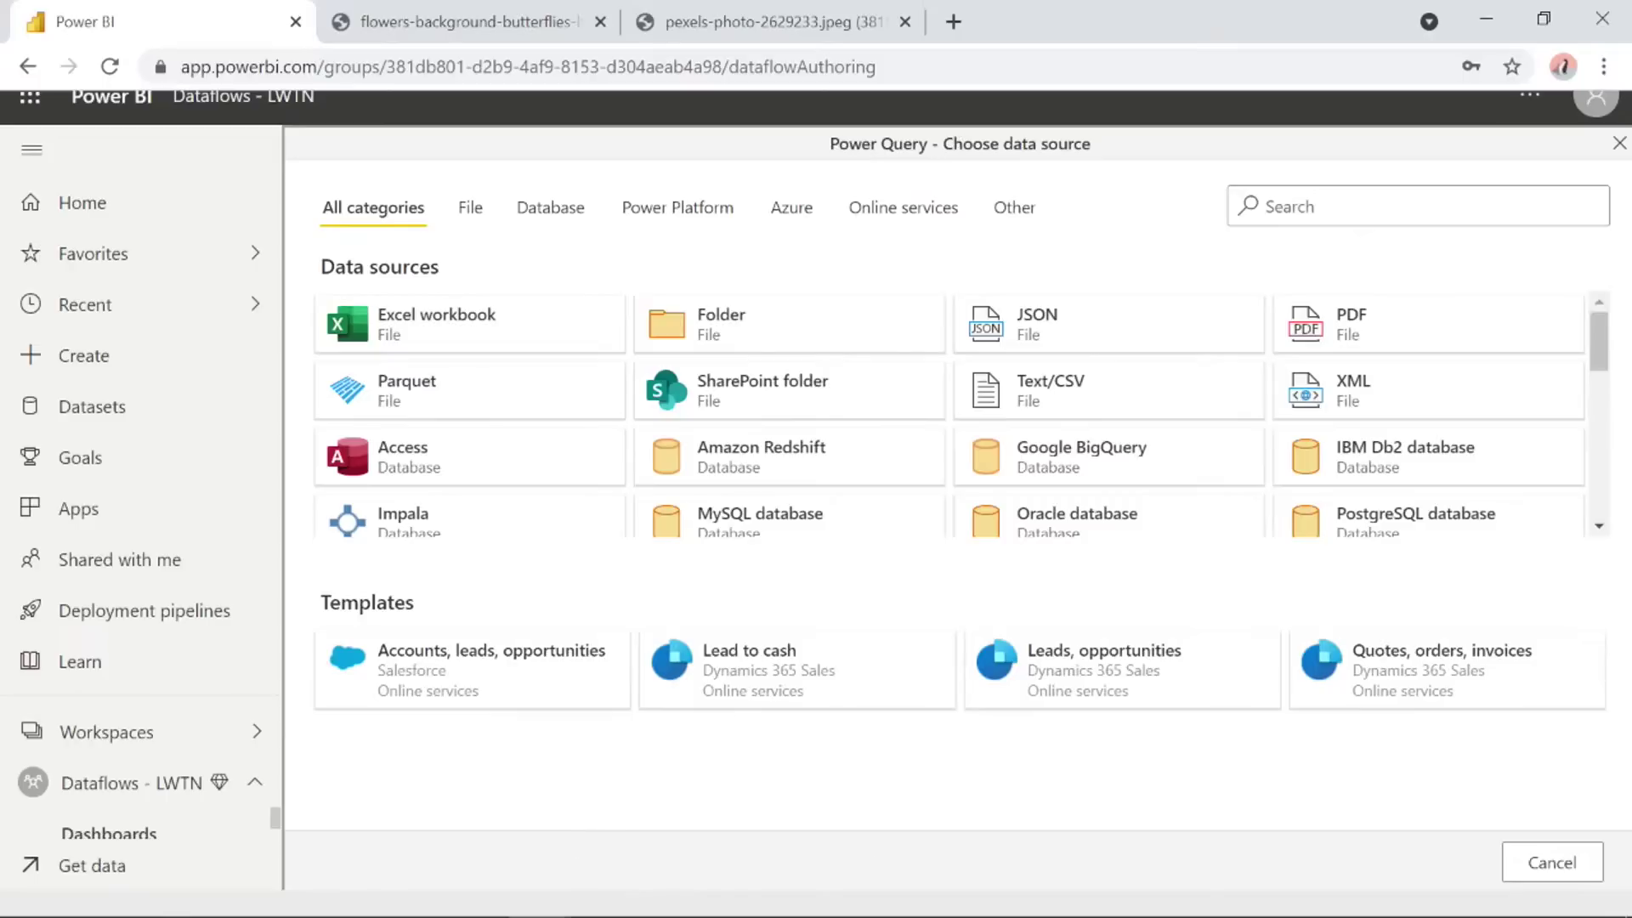
{"action": "scroll", "coordinate": [991, 438], "scroll_direction": "down", "scroll_amount": 7}
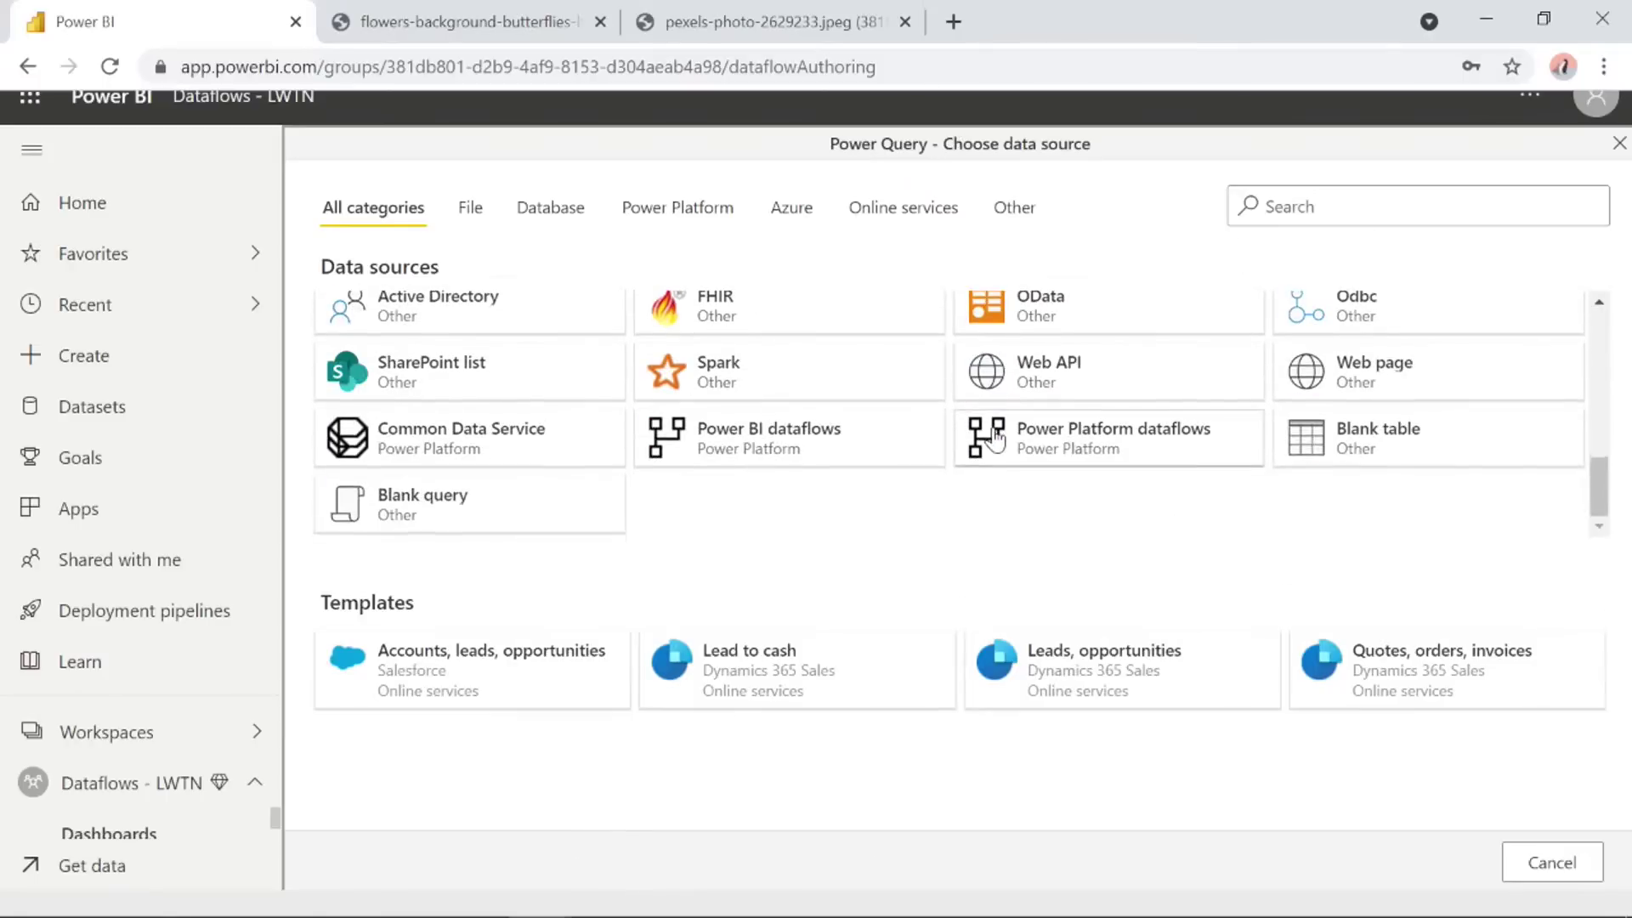
{"action": "left_click", "coordinate": [510, 528]}
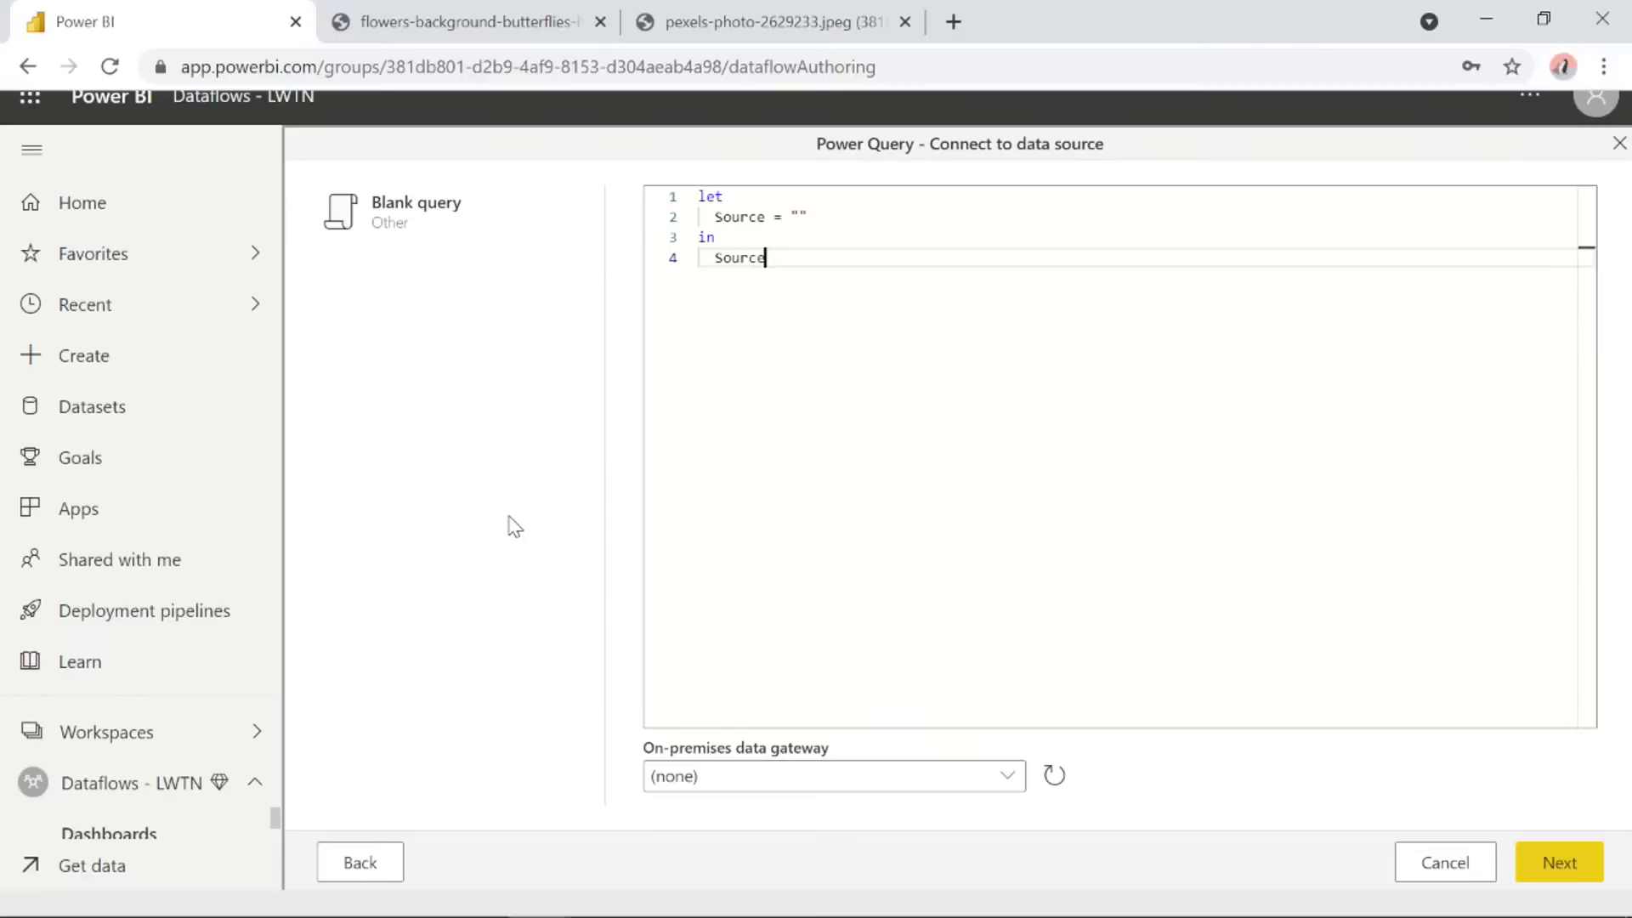
Replace the query code with a Table.FromRows expression that loads both Pexels image URLs through Web.Contents into an "Image" column, and continue to the editor.
{"action": "key", "text": "ctrl+a"}
{"action": "type", "text": "let   Source = Table.FromRows({   { Web.Contents(\"https://images.pexels.com/photos/87452/flowers-background-butterflies-beautiful-87452.jpeg\") },   { Web.Contents(\"https://images.pexels.com/photos/2629233/pexels-photo-2629233.jpeg \") }}, { \"Image\" }) in   Source"}
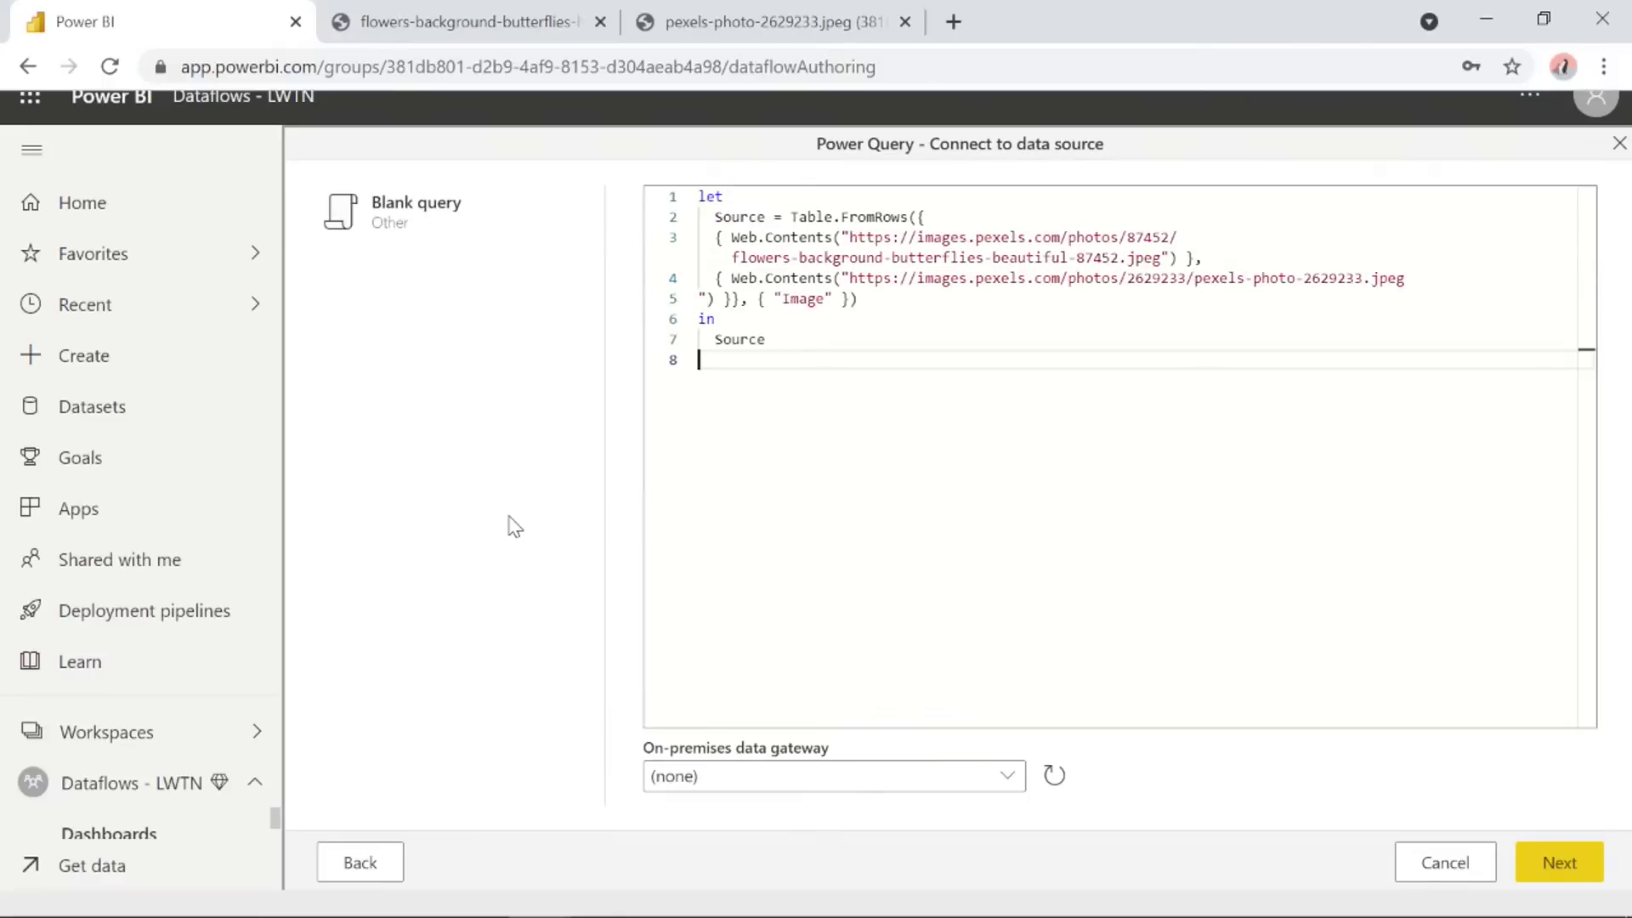
{"action": "left_click", "coordinate": [1584, 878]}
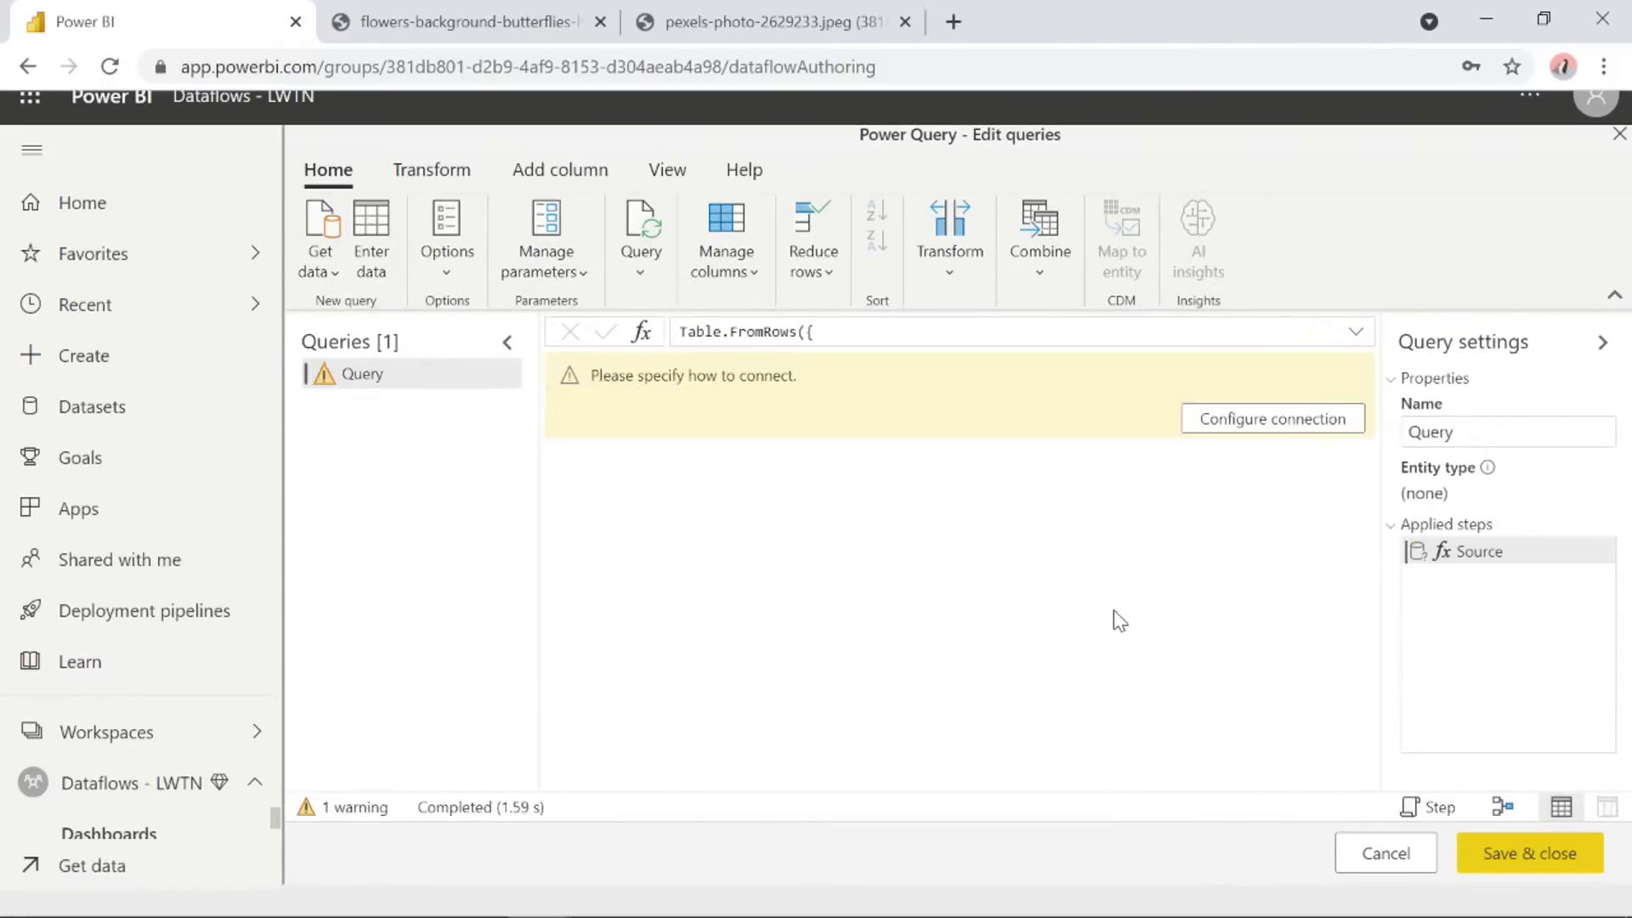
Connect to both image URLs with Anonymous authentication and allow combining data from multiple sources.
{"action": "left_click", "coordinate": [1234, 434]}
{"action": "left_click", "coordinate": [975, 577]}
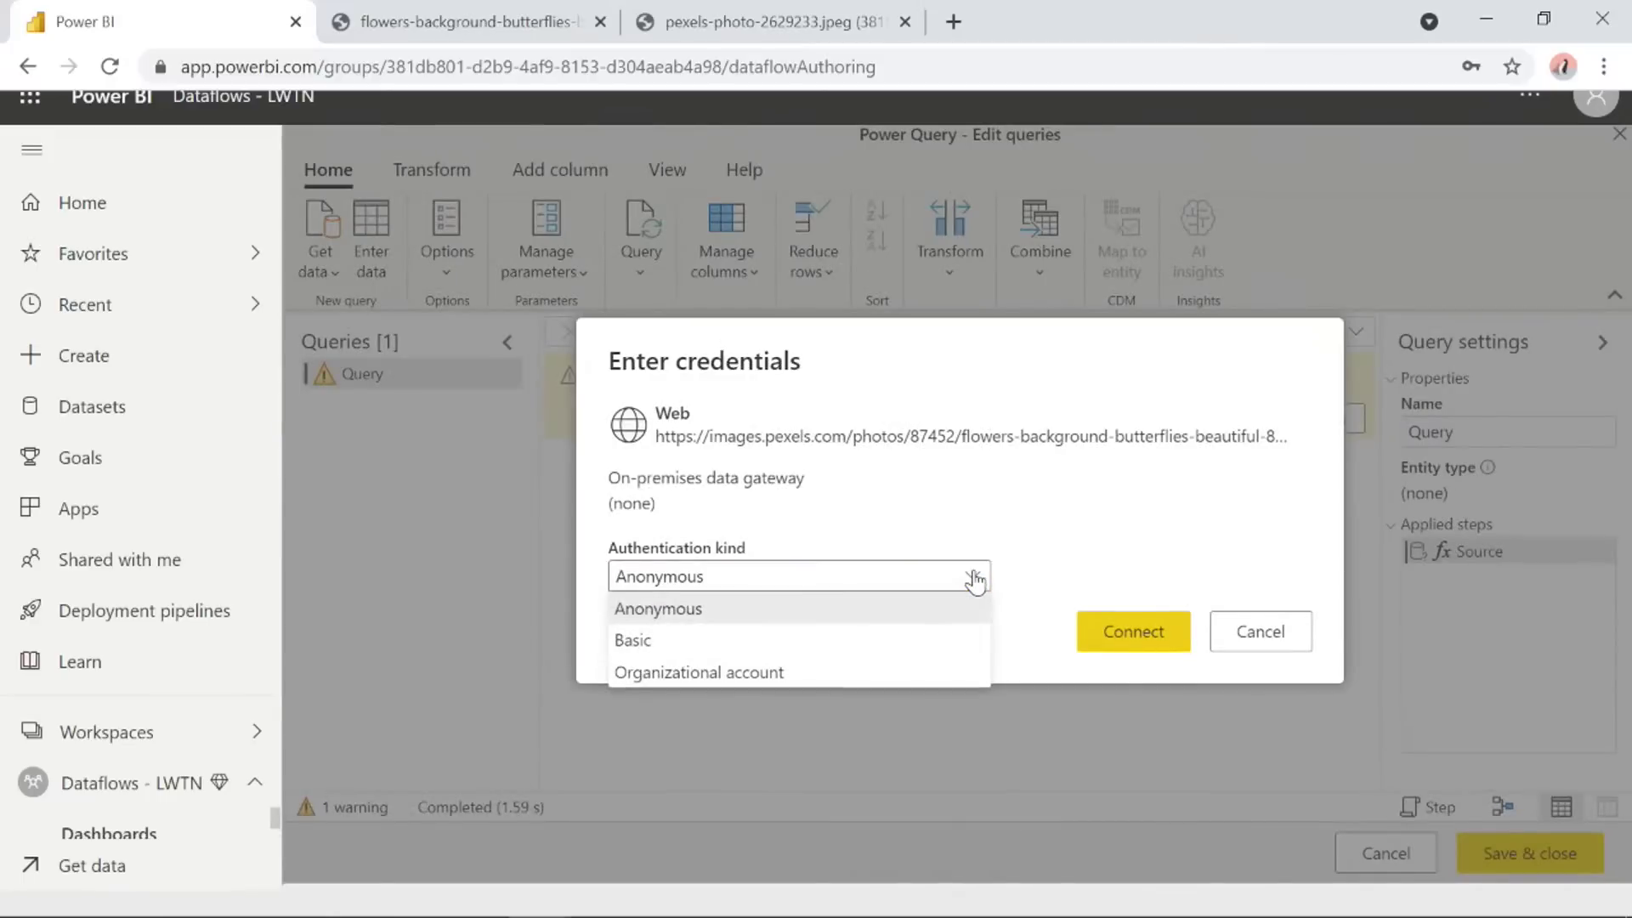
{"action": "left_click", "coordinate": [974, 577]}
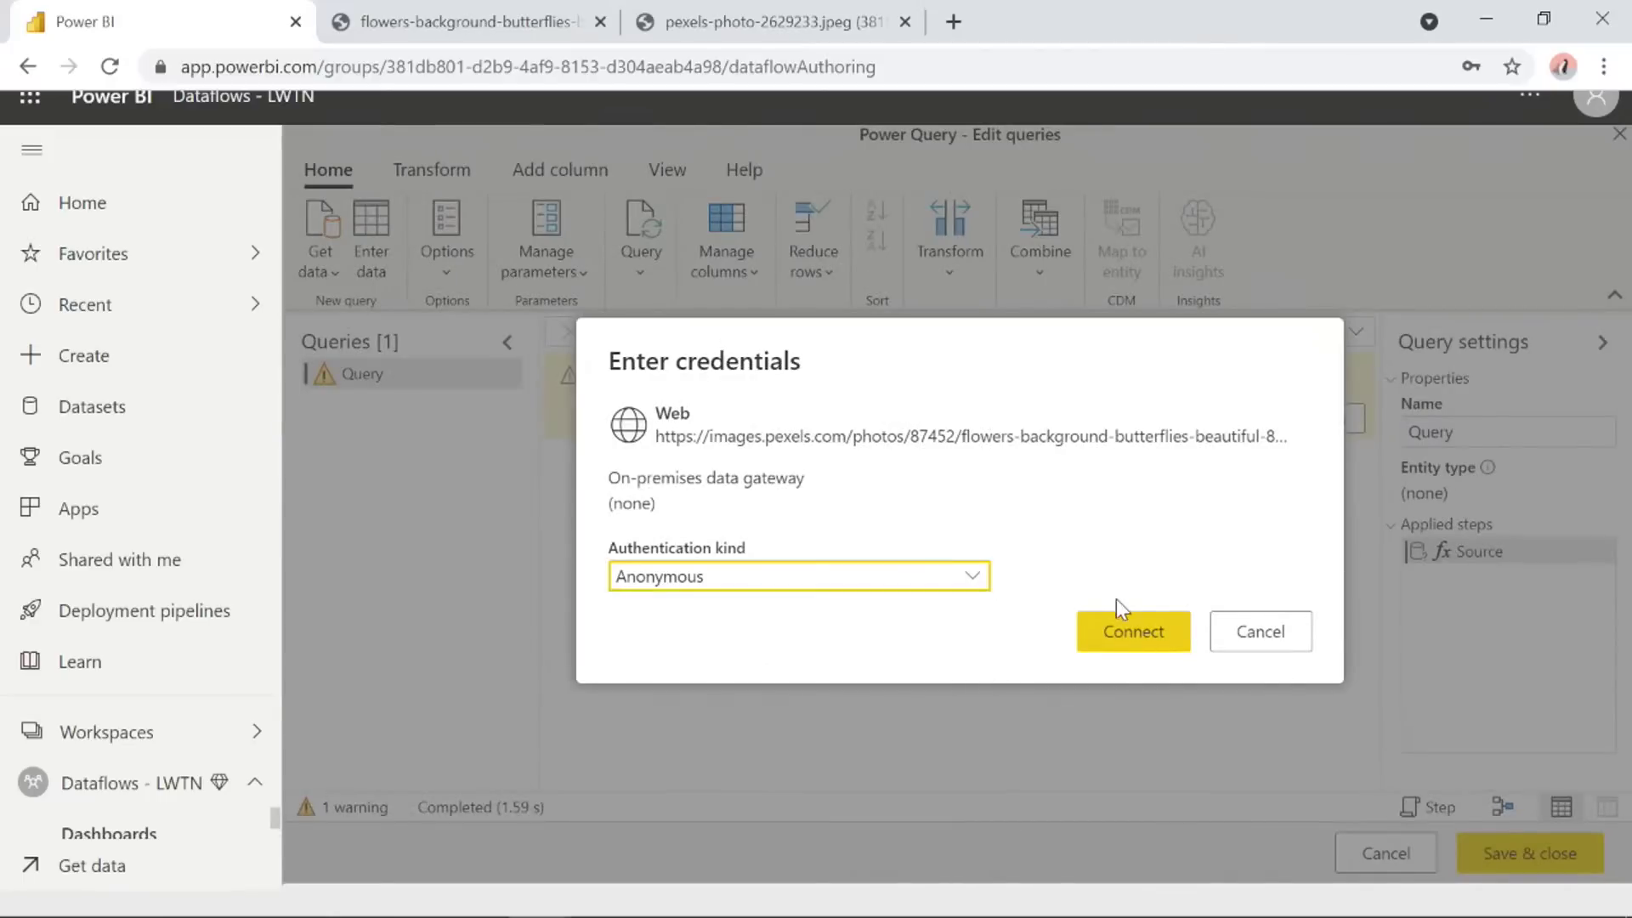
{"action": "left_click", "coordinate": [1143, 638]}
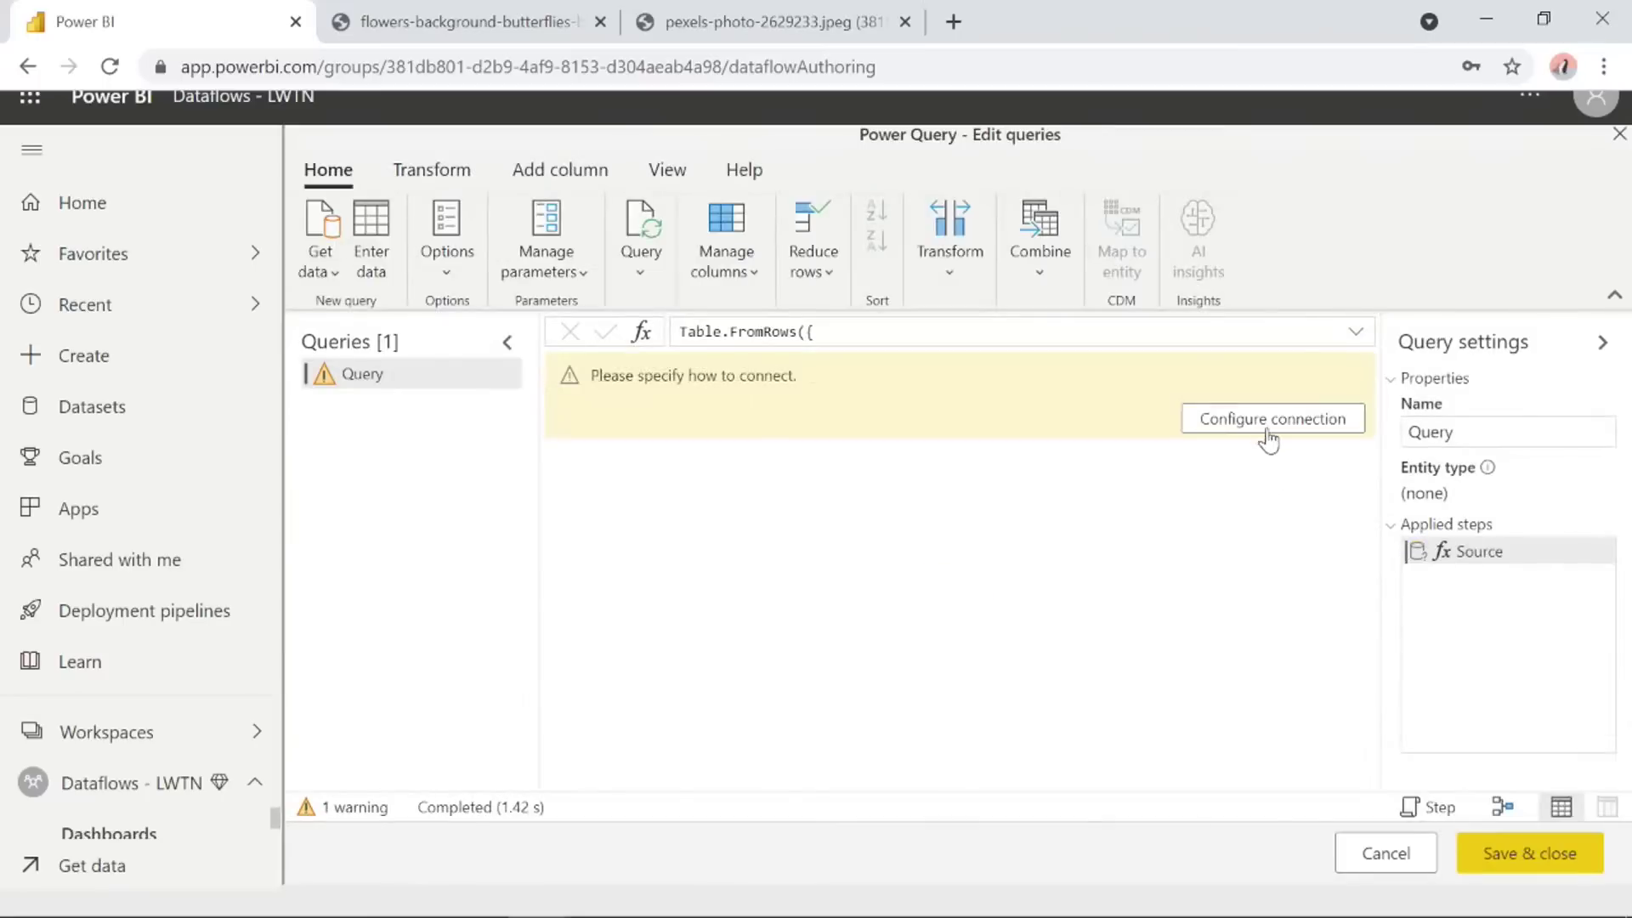
{"action": "left_click", "coordinate": [1263, 425]}
{"action": "left_click", "coordinate": [1121, 633]}
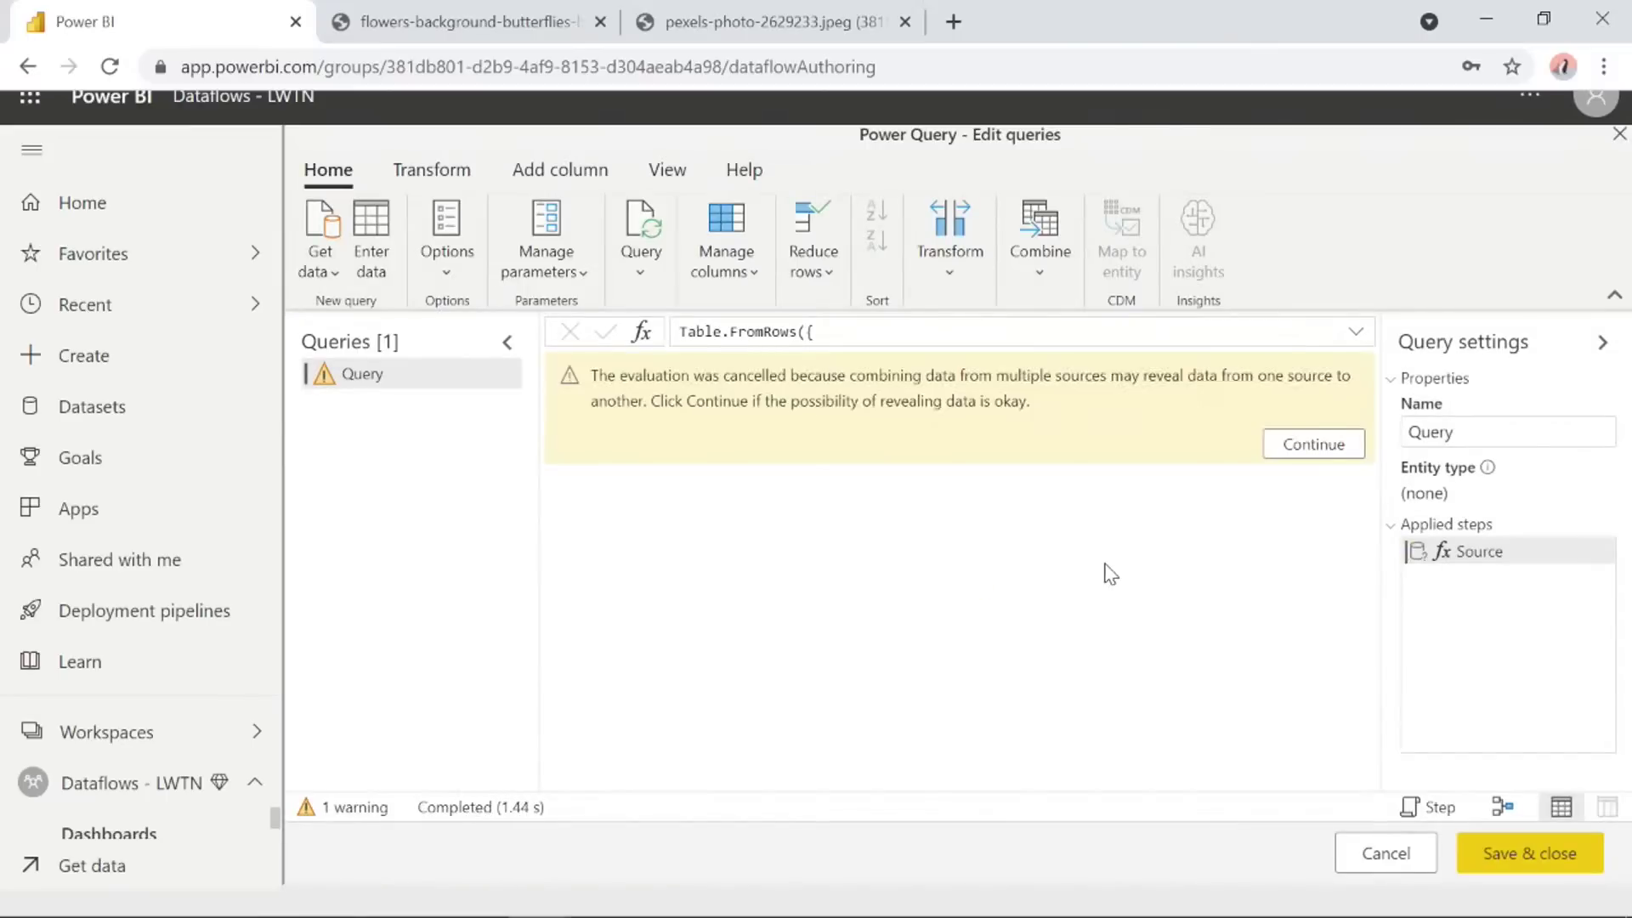
{"action": "left_click", "coordinate": [1314, 444]}
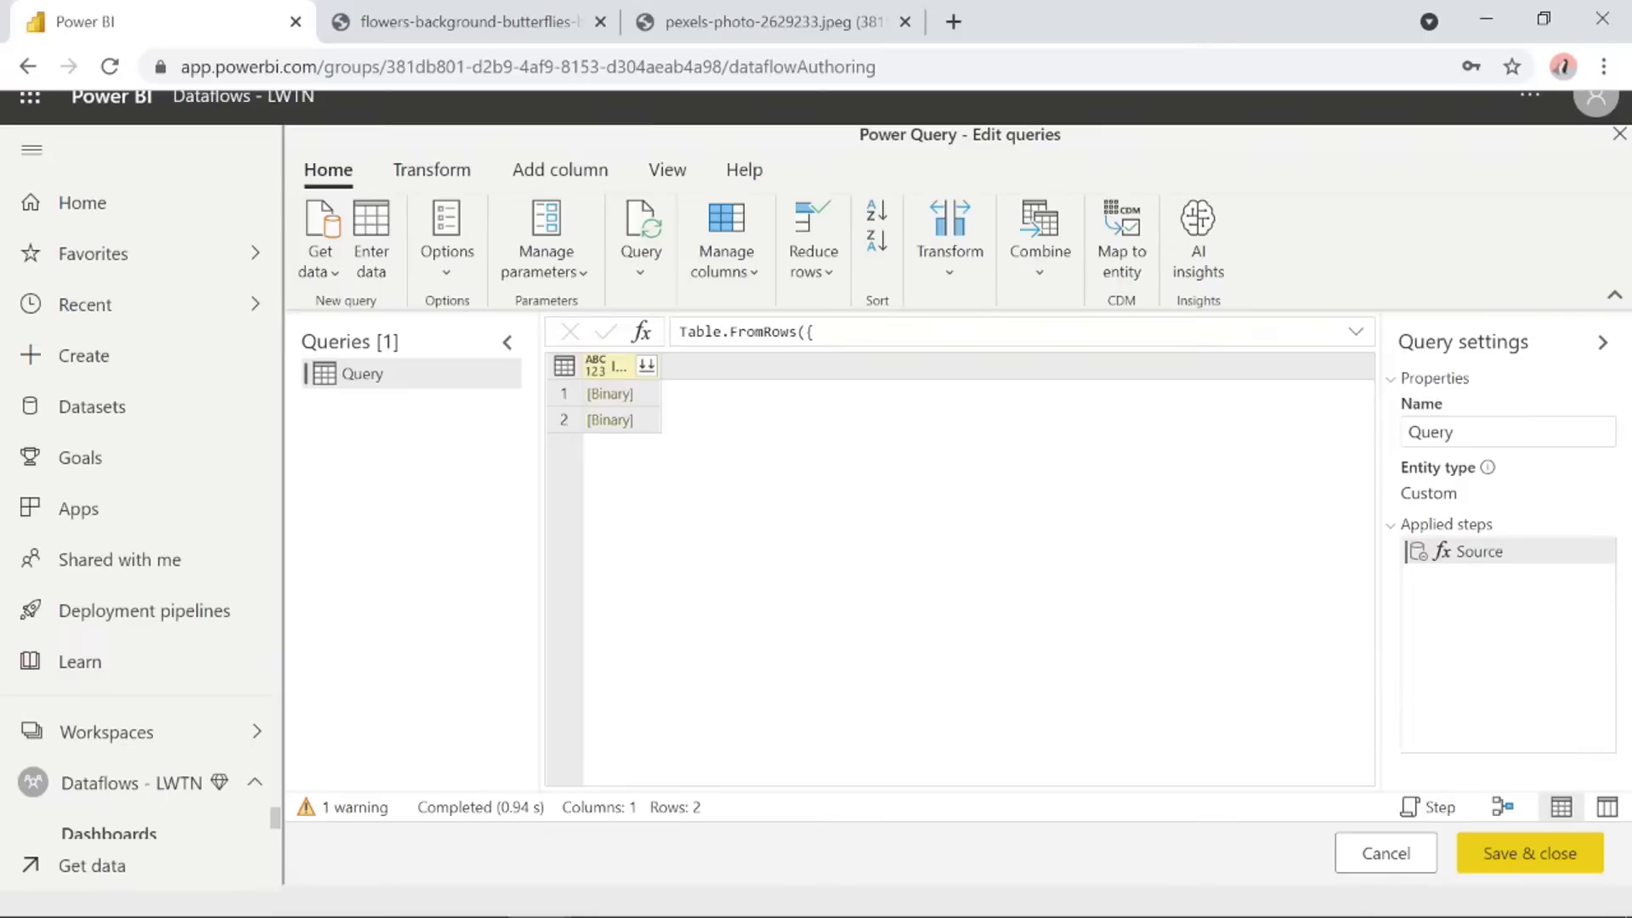
Apply the AI insights function CognitiveServices.TagImages to the query, using the Image column as its input.
{"action": "left_click", "coordinate": [1223, 270]}
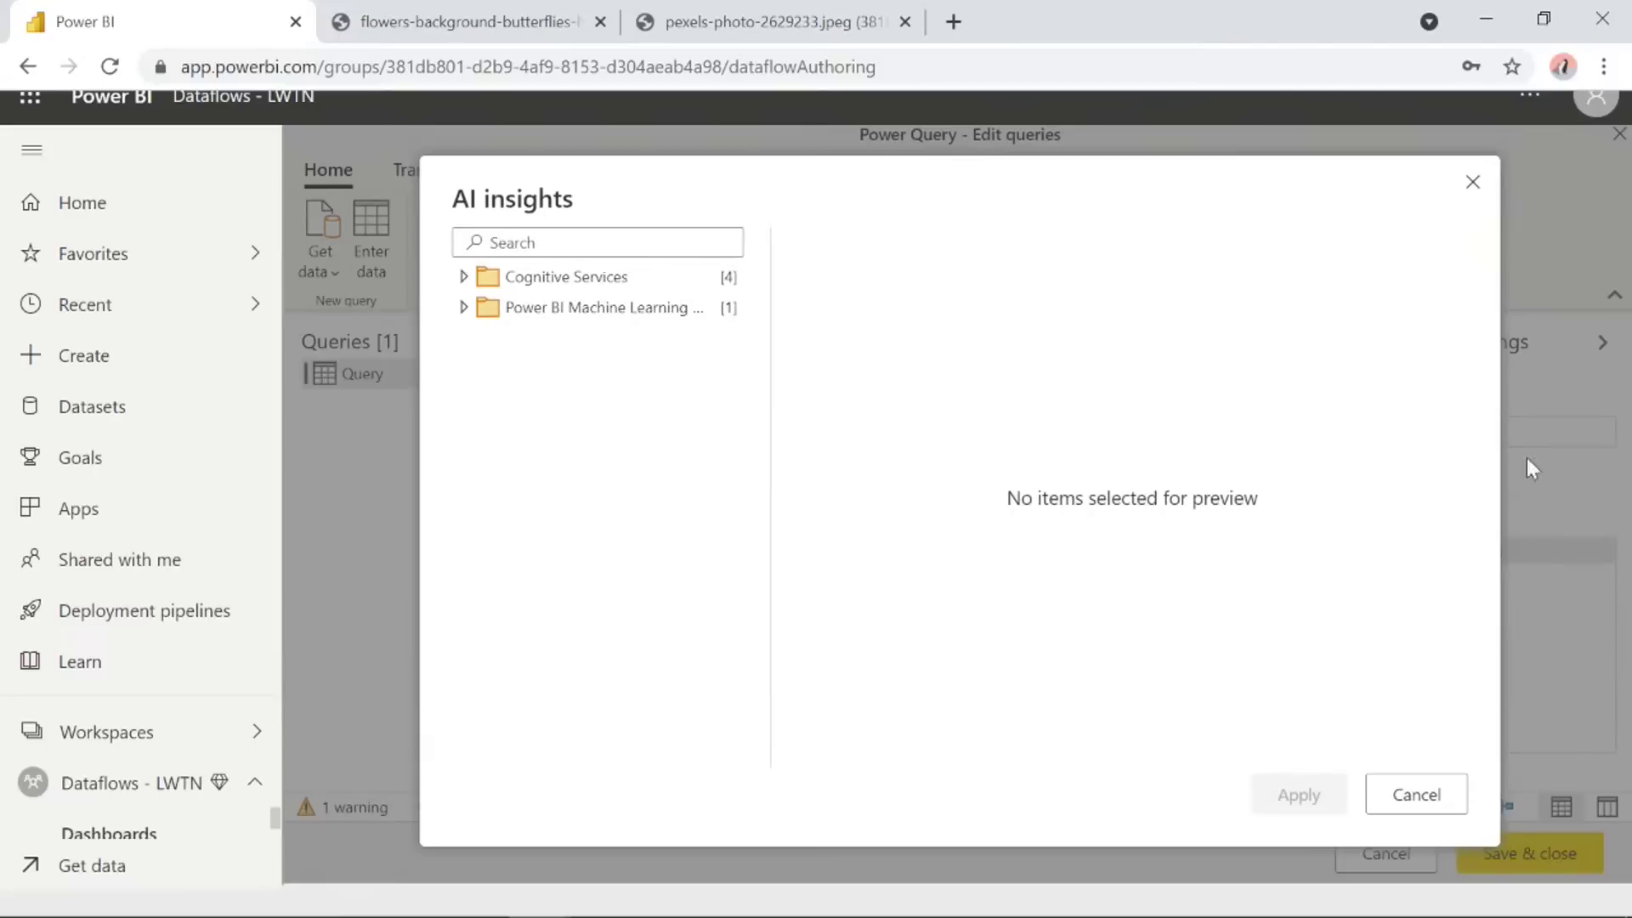
{"action": "left_click", "coordinate": [464, 277]}
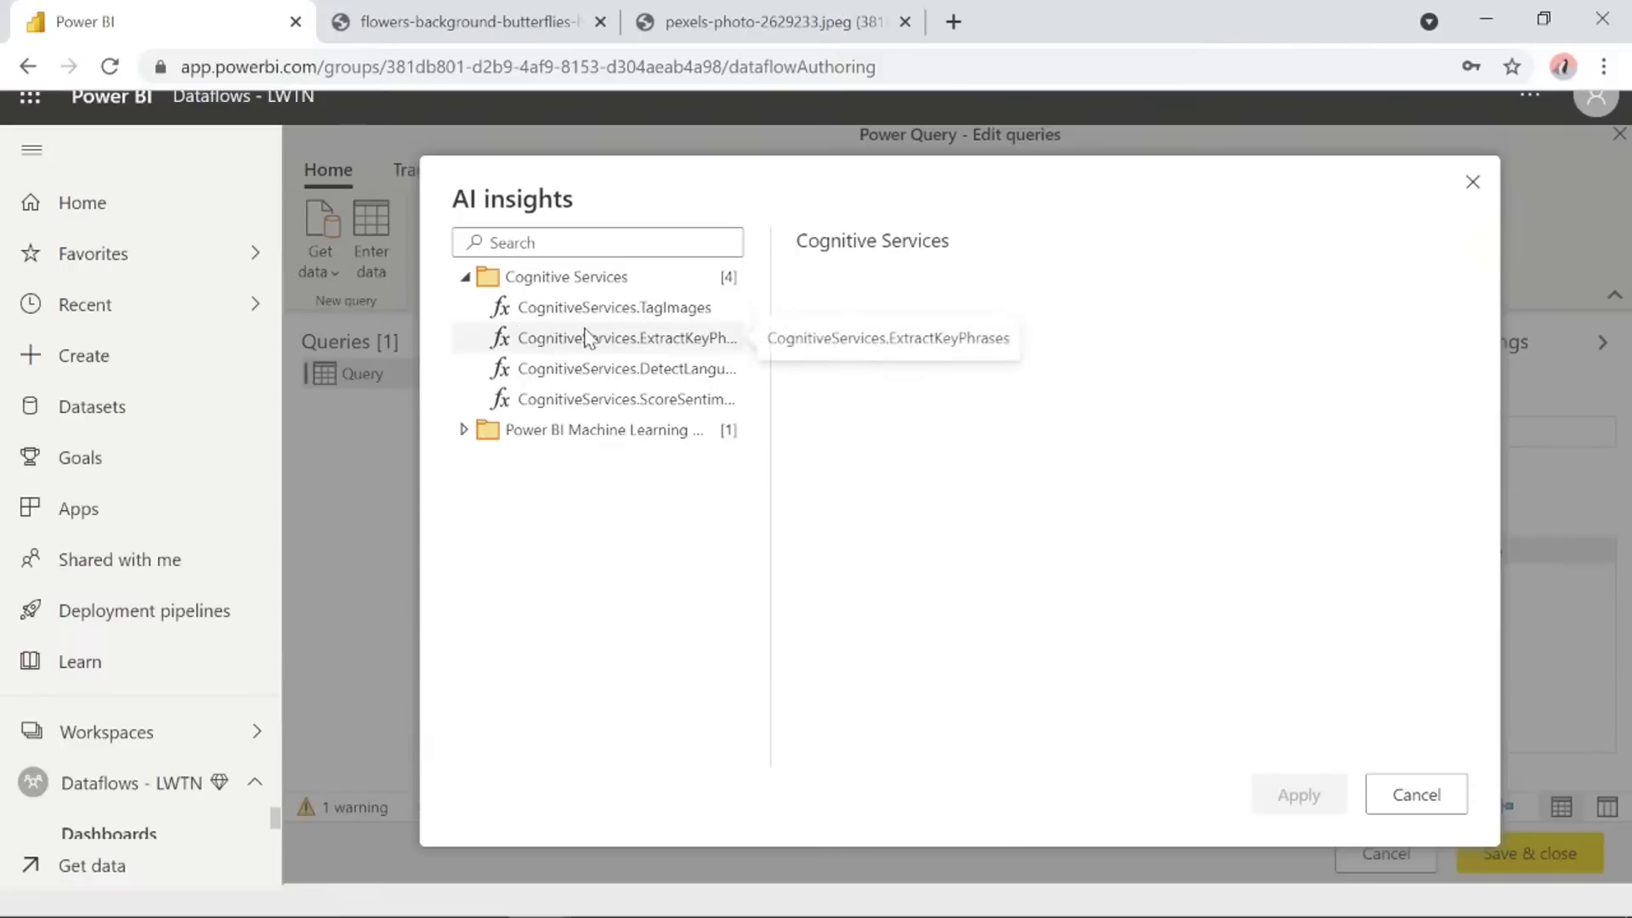
{"action": "left_click", "coordinate": [615, 313]}
{"action": "left_click", "coordinate": [1011, 438]}
{"action": "left_click", "coordinate": [1012, 459]}
{"action": "left_click", "coordinate": [893, 433]}
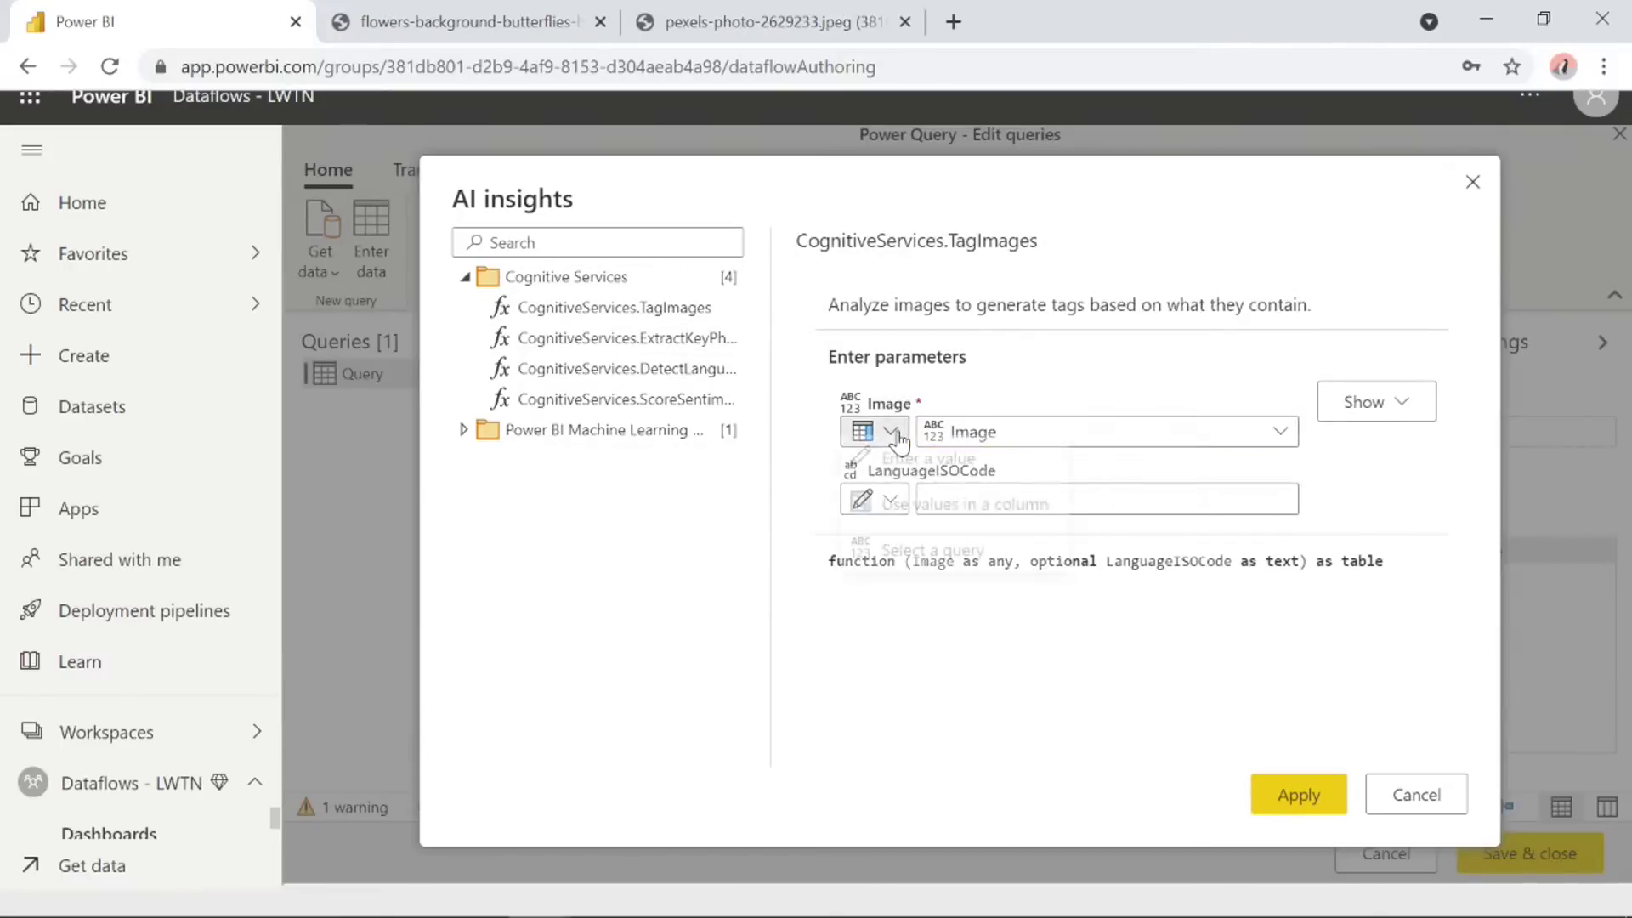
{"action": "left_click", "coordinate": [893, 433]}
{"action": "left_click", "coordinate": [1010, 443]}
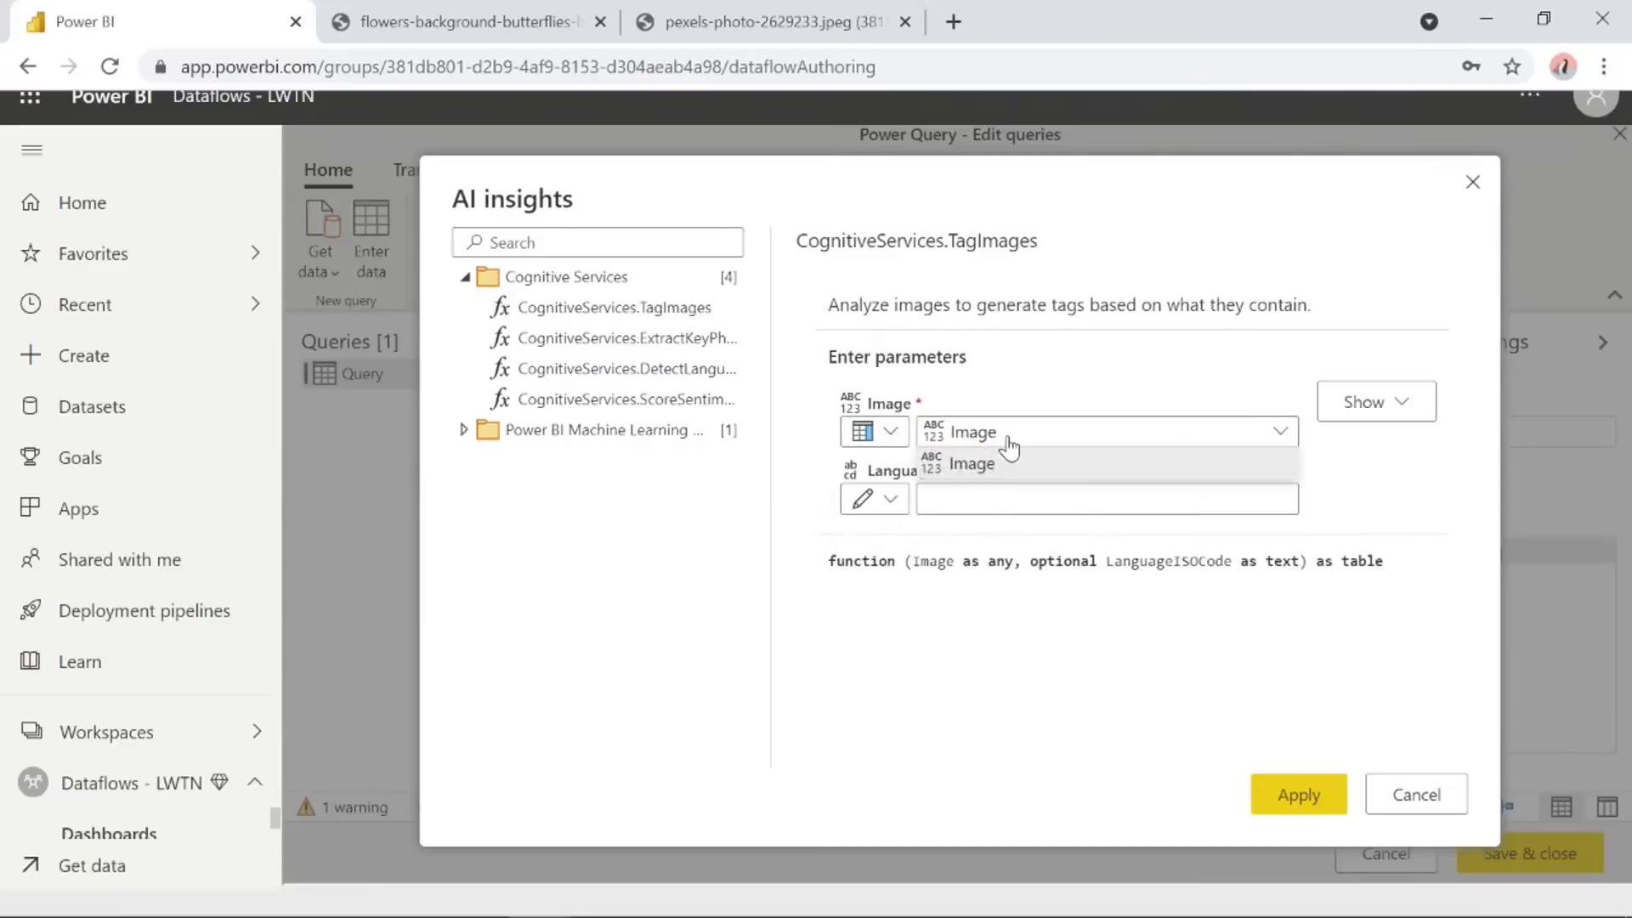
{"action": "left_click", "coordinate": [1010, 442]}
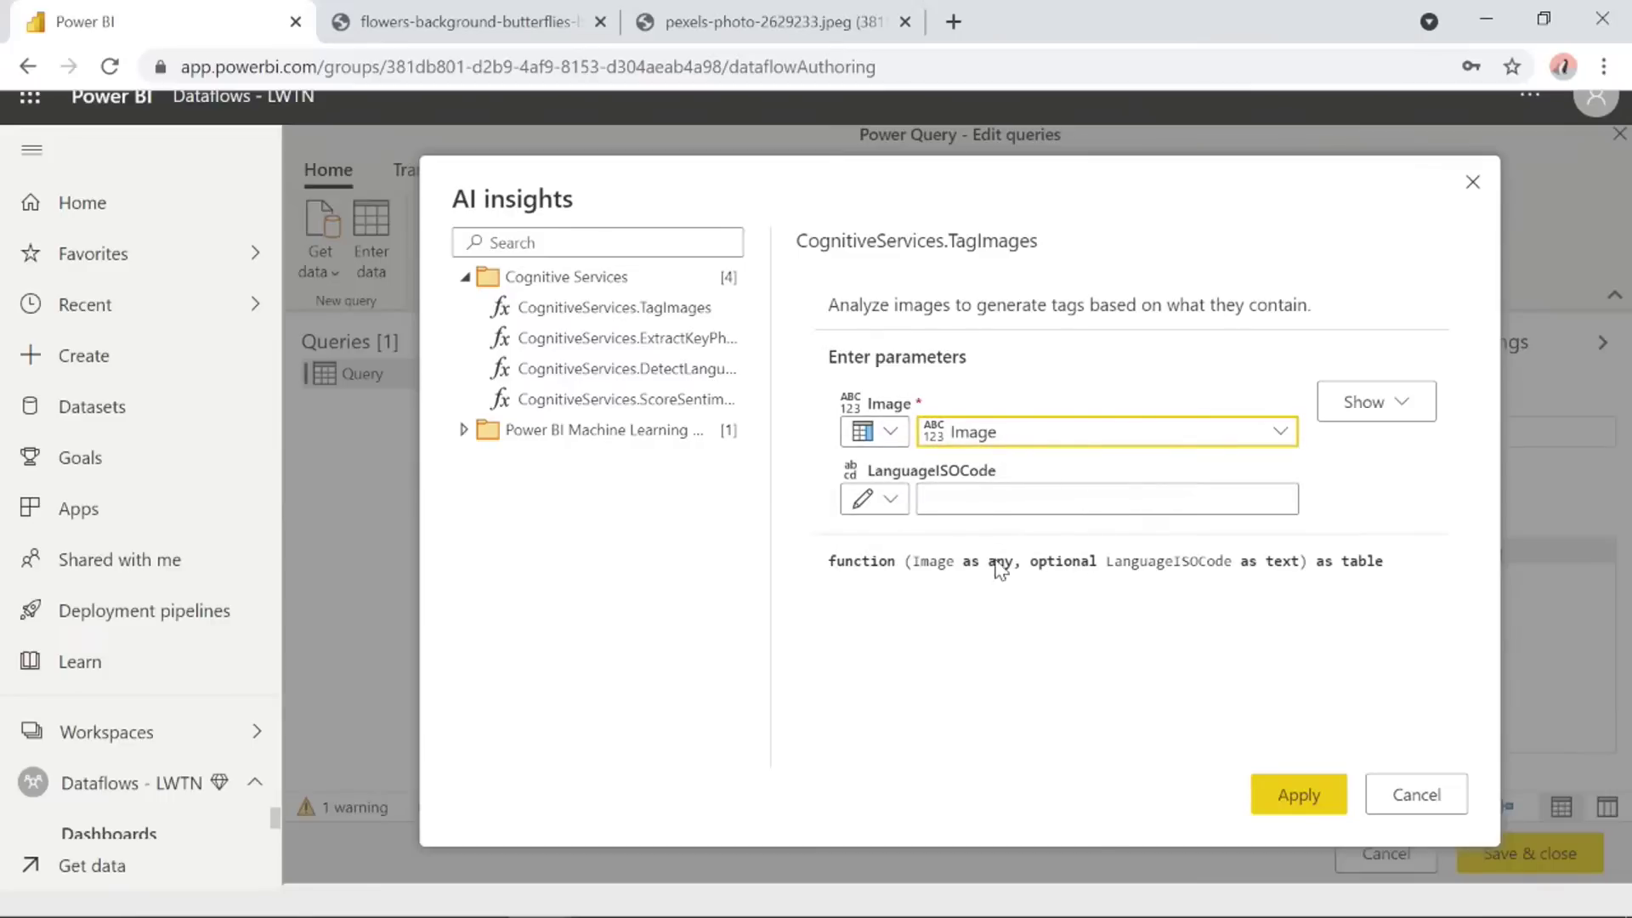
{"action": "left_click", "coordinate": [1285, 793]}
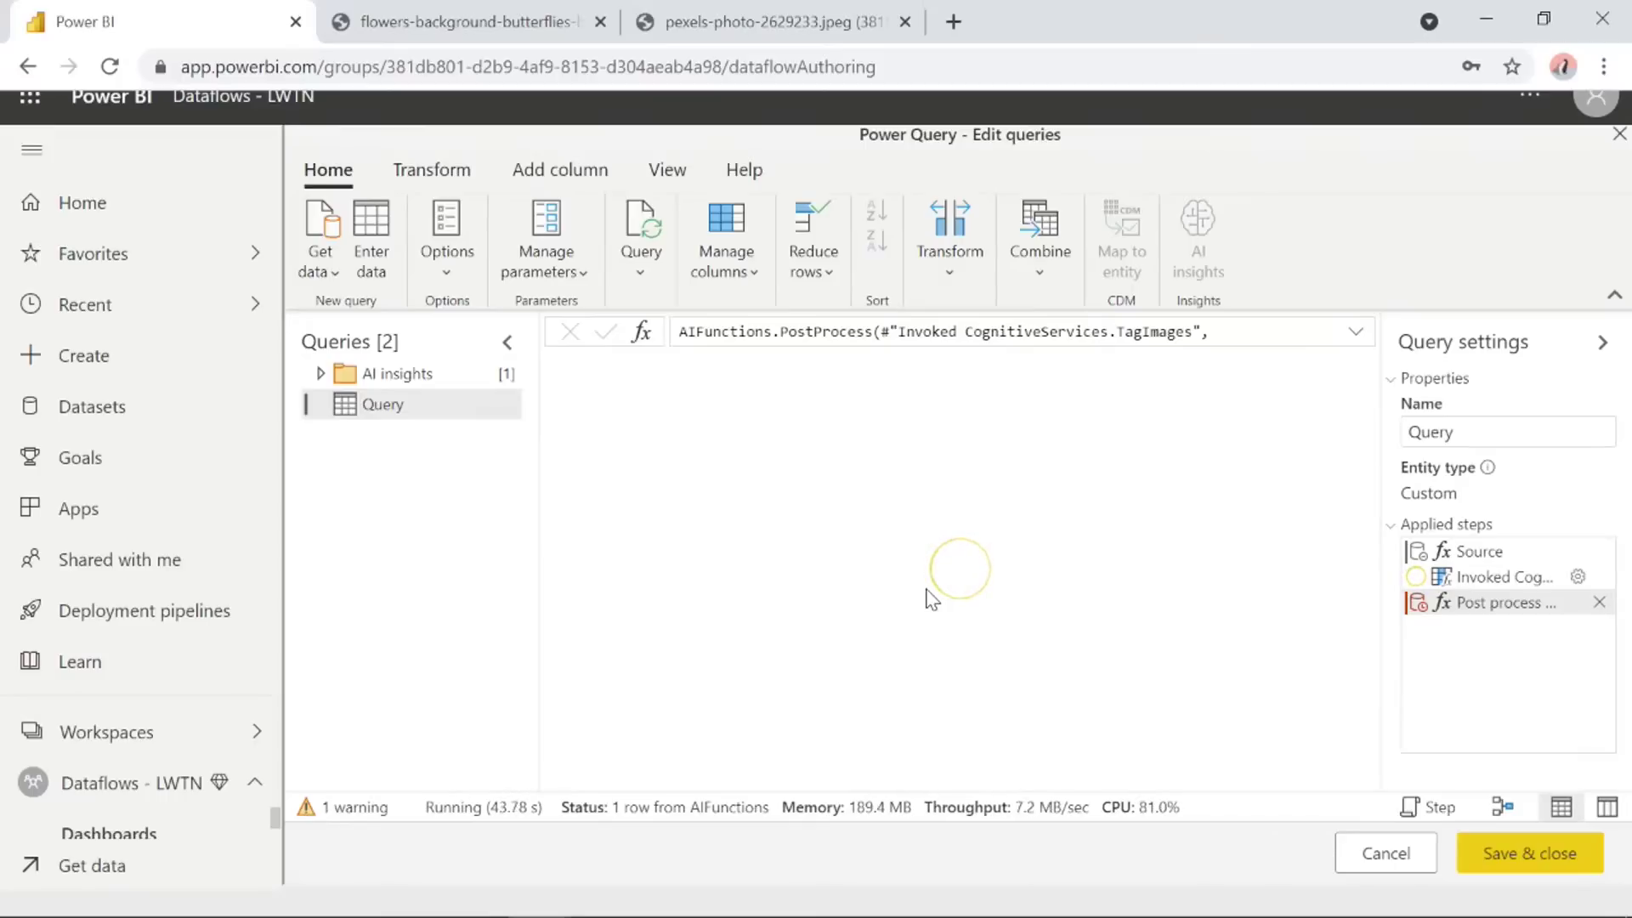
Rename the query to Image Tagging.
{"action": "double_click", "coordinate": [1403, 432]}
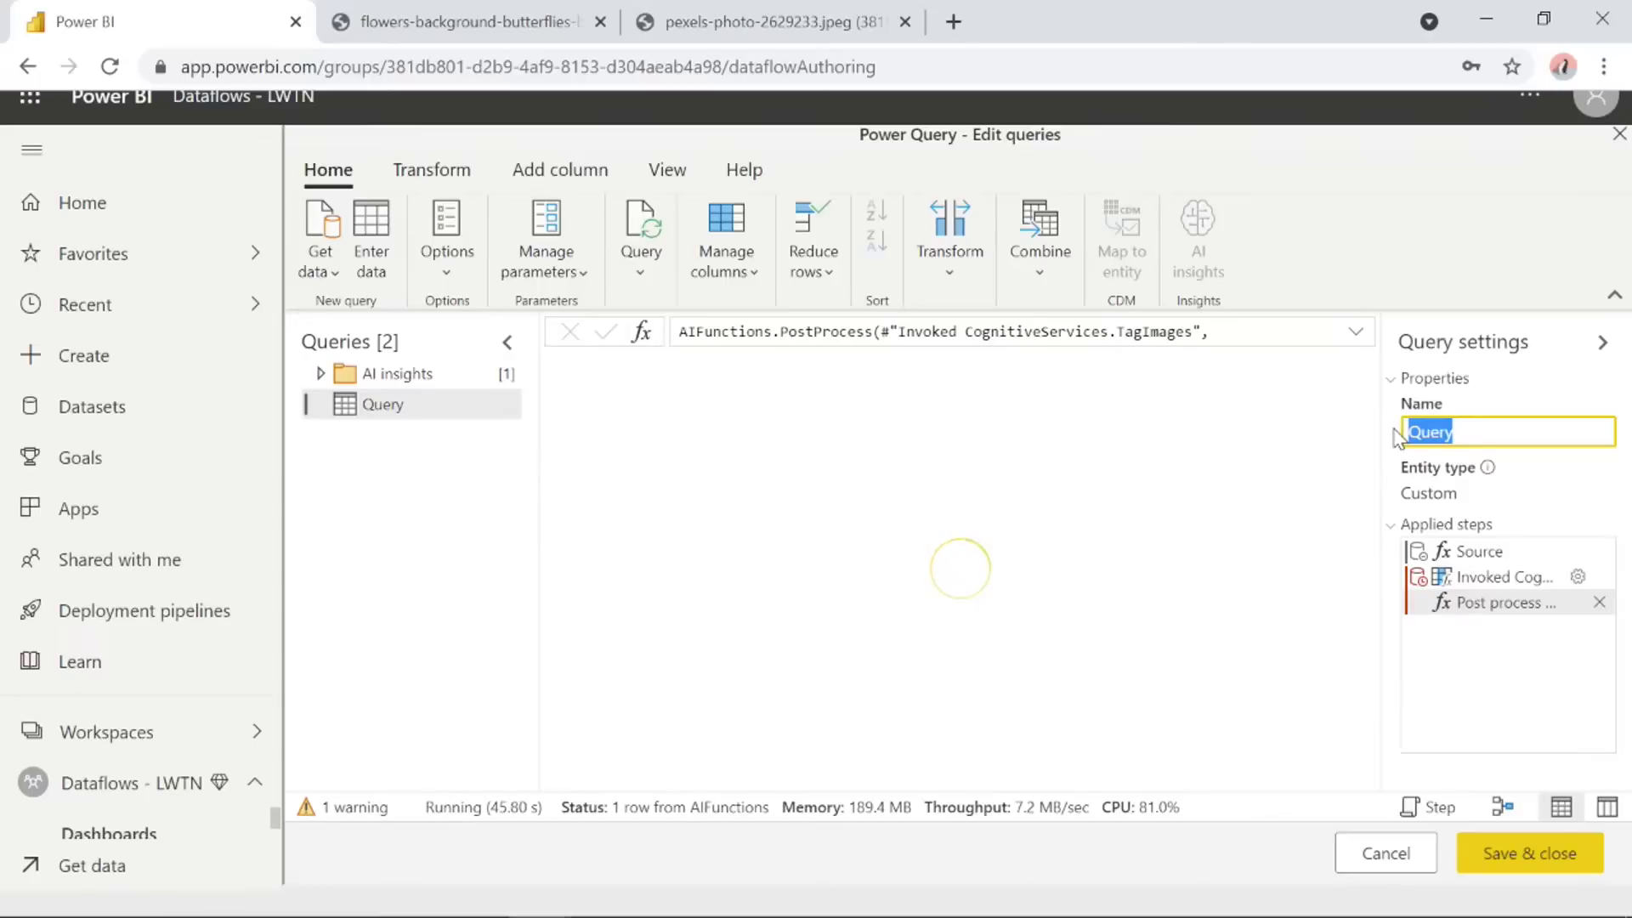
{"action": "type", "text": "Image Tagging"}
{"action": "left_click", "coordinate": [1355, 440]}
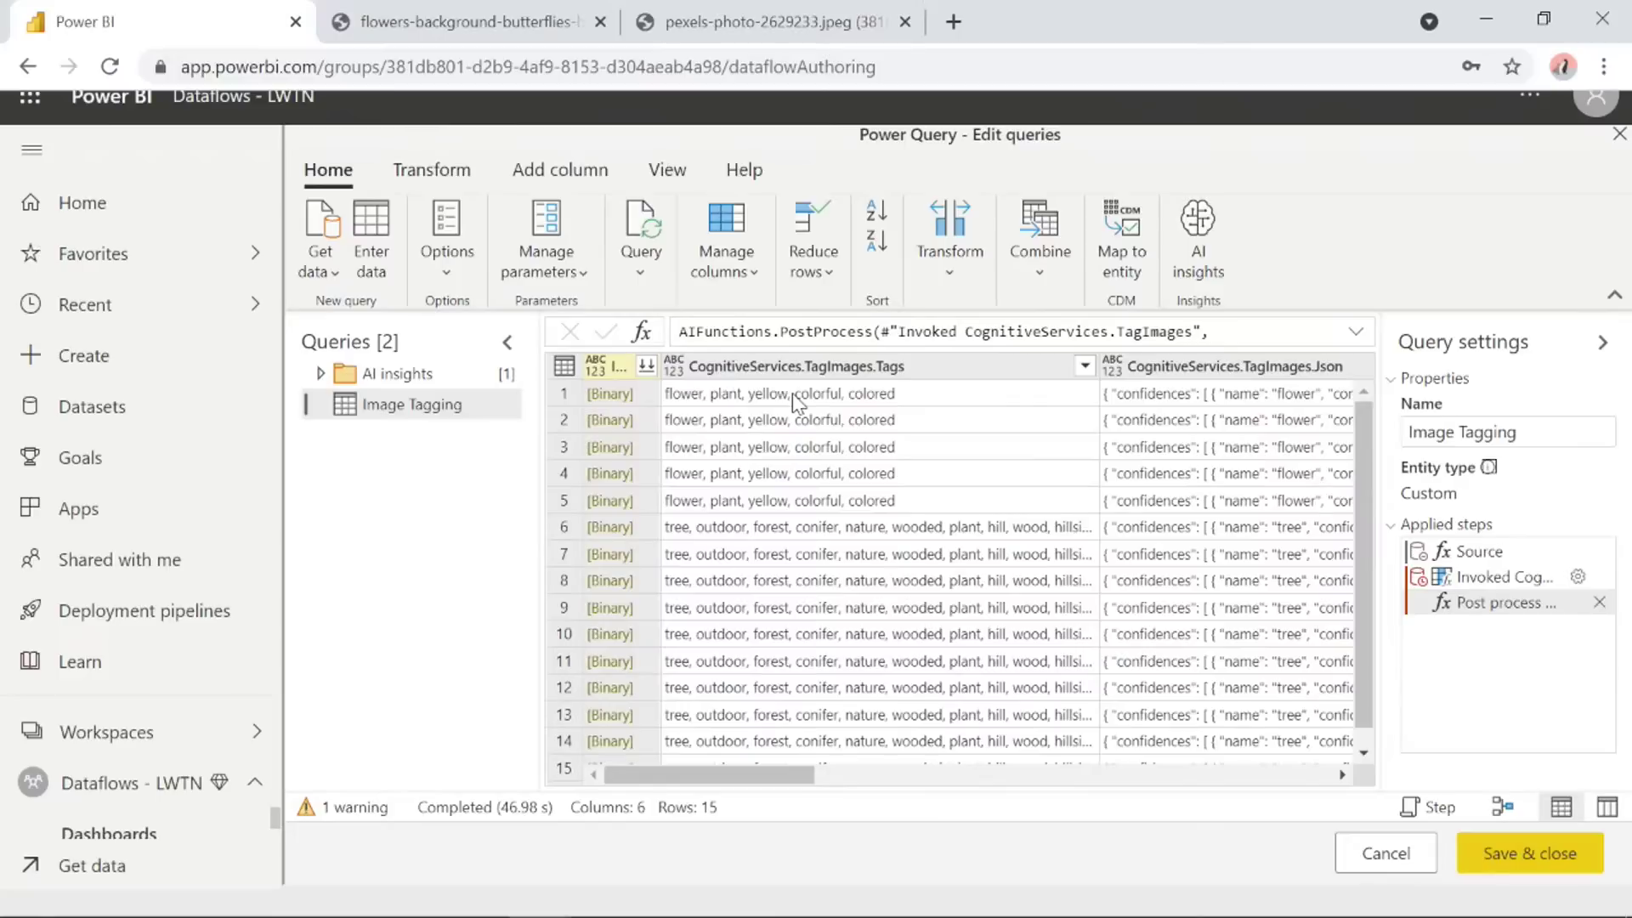
Compare the generated tags and confidence scores in the Image Tagging table with the flower and forest images in the other tabs.
{"action": "left_click", "coordinate": [459, 23]}
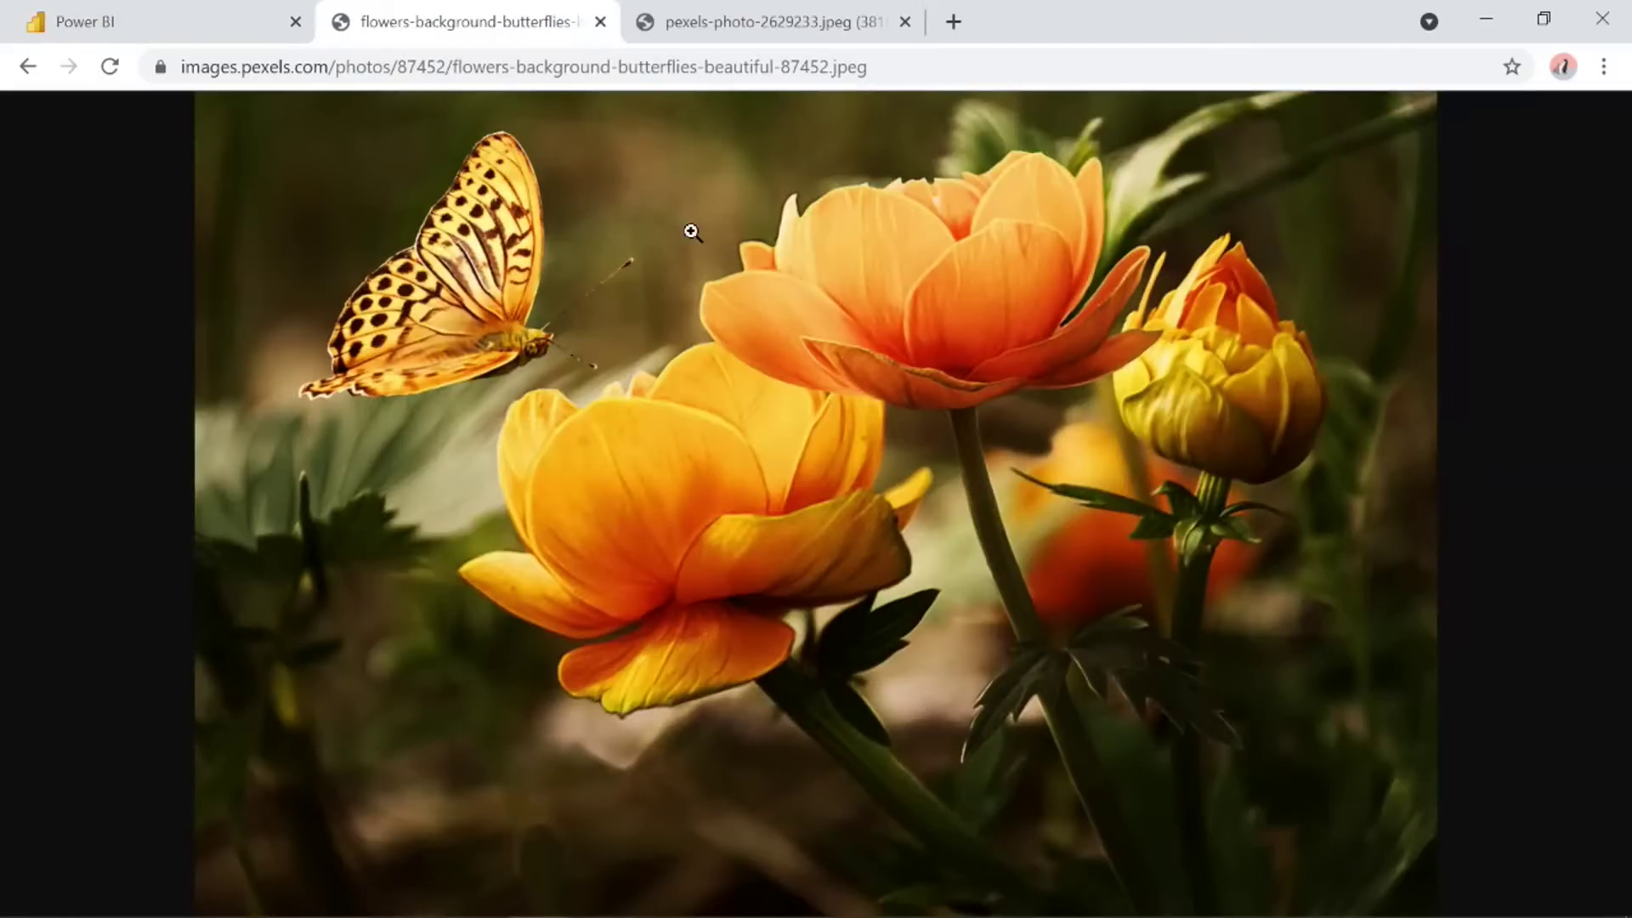
{"action": "left_click", "coordinate": [165, 38]}
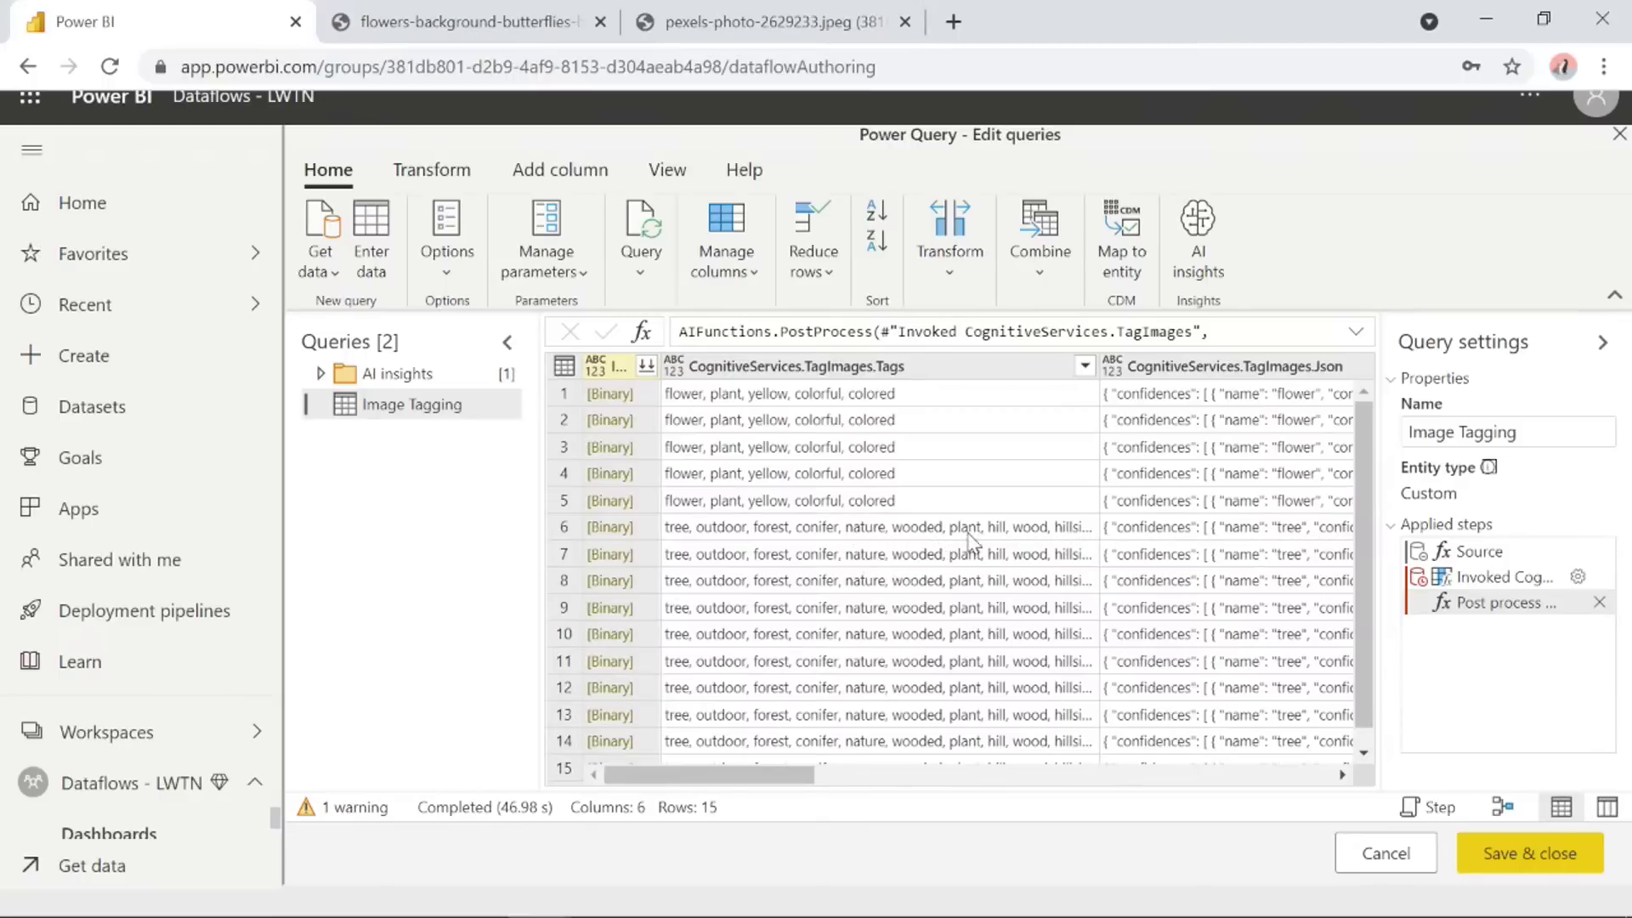
{"action": "left_click_drag", "start_coordinate": [718, 775], "coordinate": [1202, 789]}
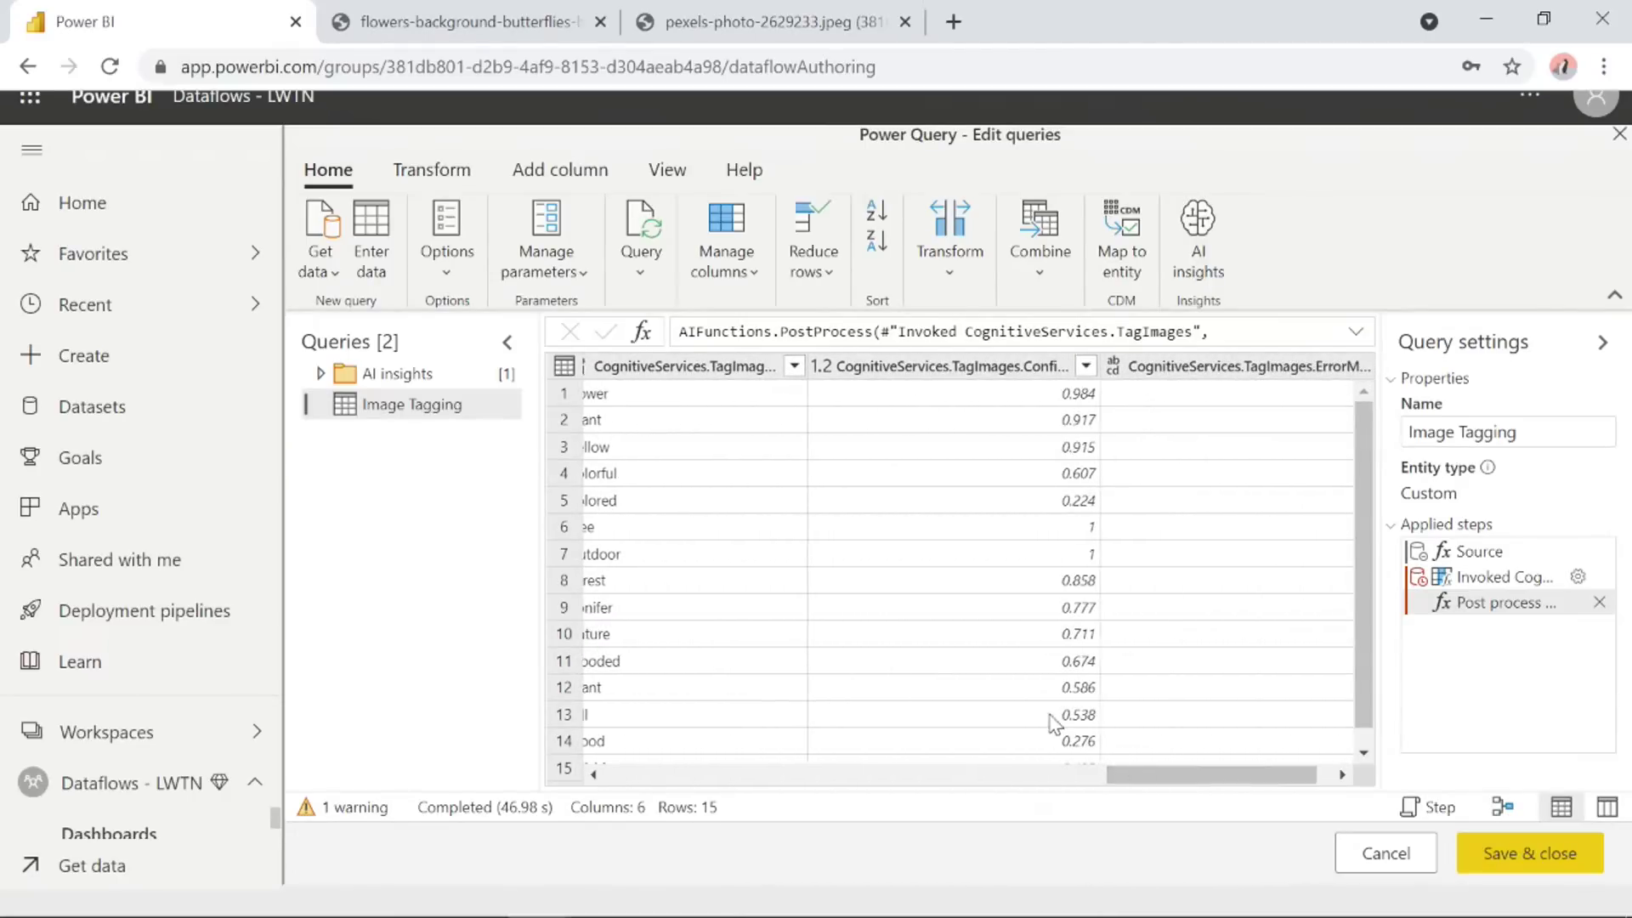
{"action": "left_click_drag", "start_coordinate": [1131, 782], "coordinate": [1065, 790]}
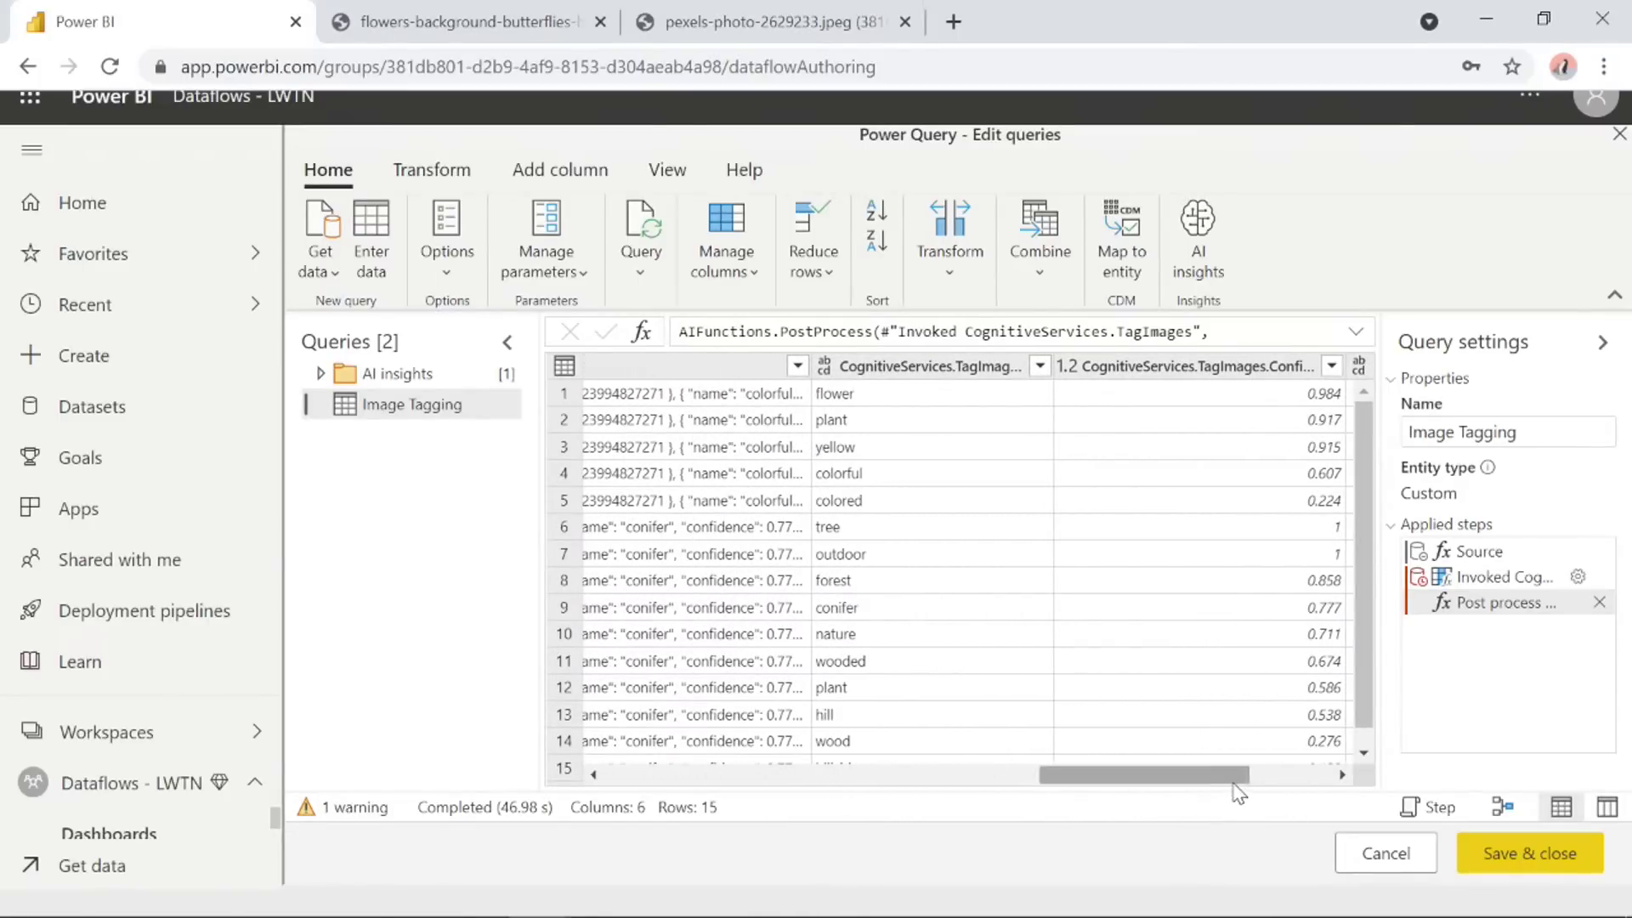
{"action": "left_click", "coordinate": [674, 24]}
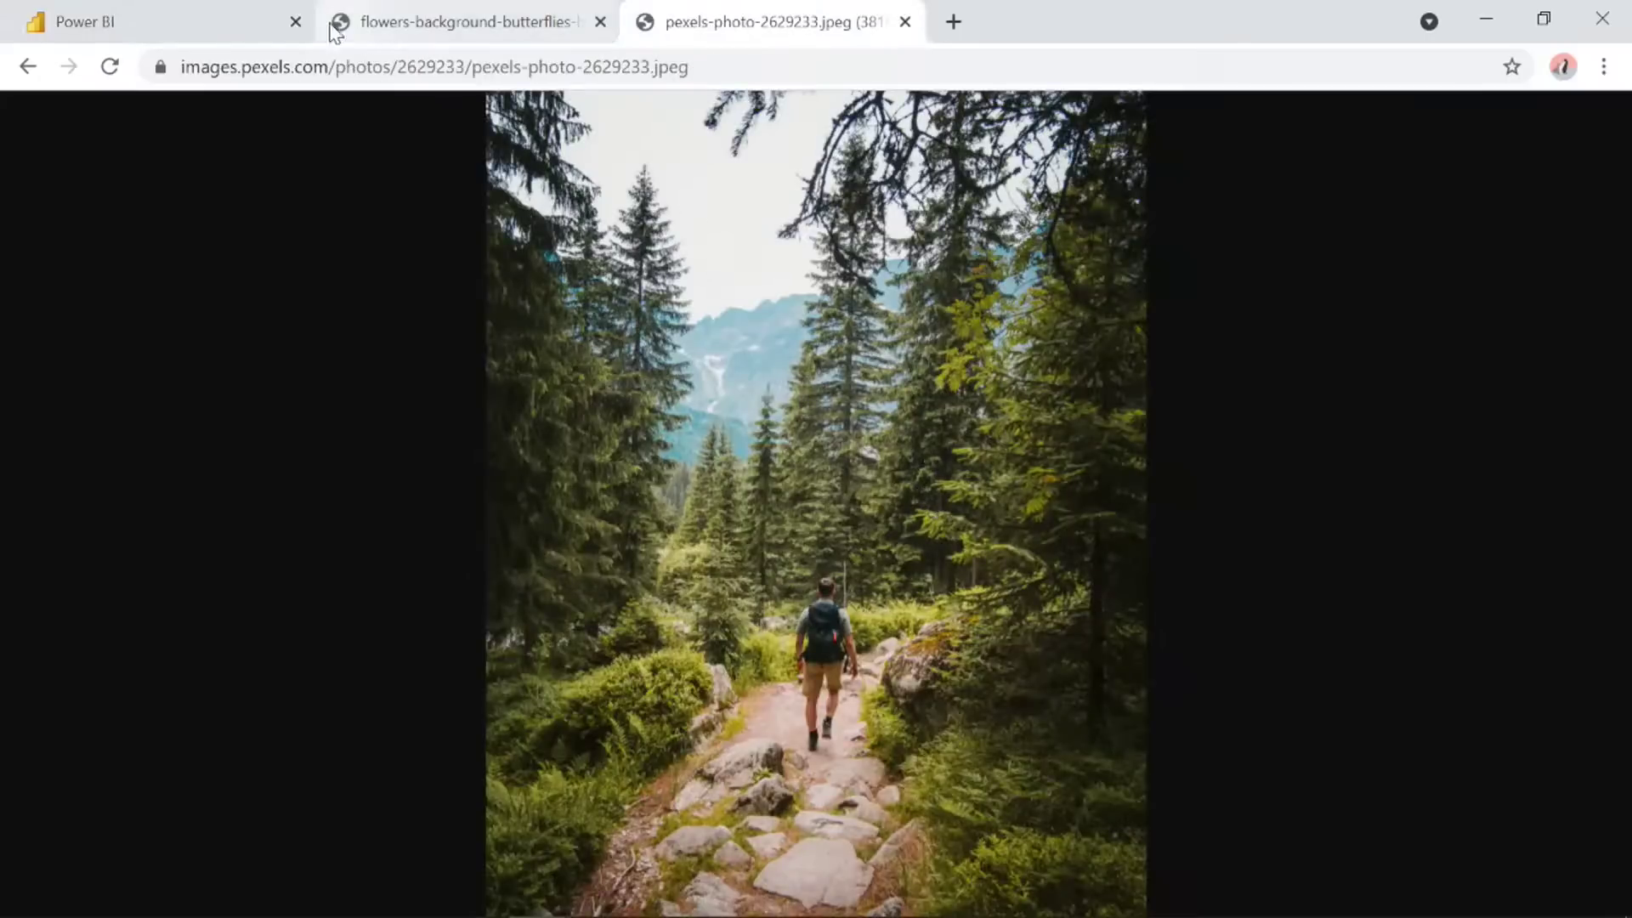
{"action": "left_click", "coordinate": [228, 31]}
{"action": "left_click_drag", "start_coordinate": [1236, 773], "coordinate": [1263, 774]}
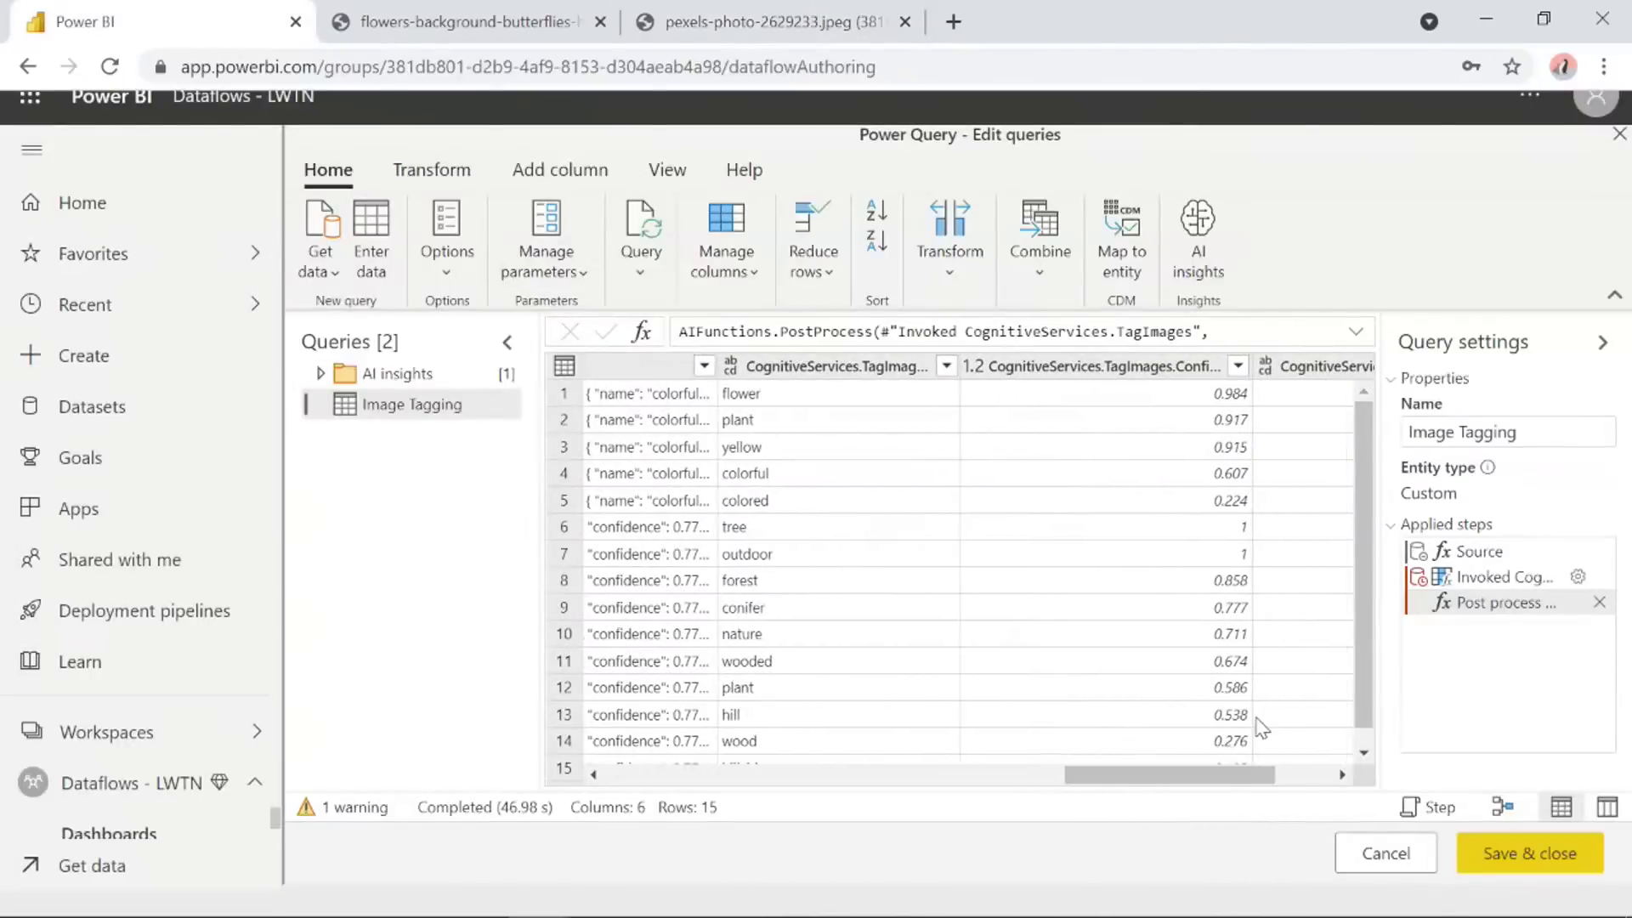
{"action": "scroll", "coordinate": [1254, 721], "scroll_direction": "down", "scroll_amount": 1}
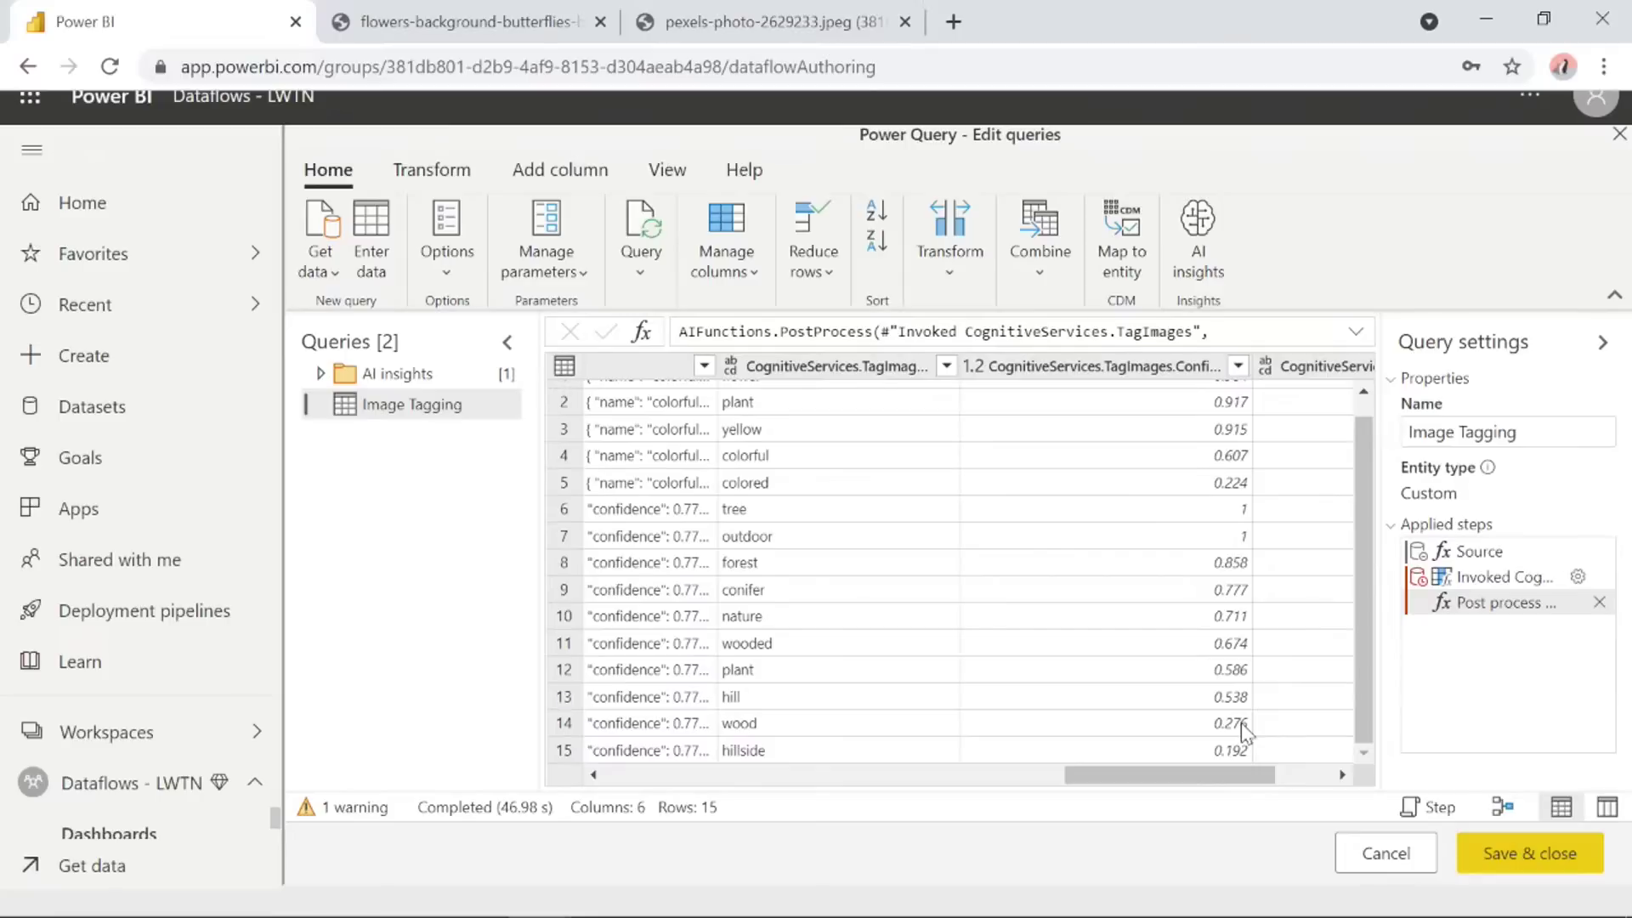
Save the query and the dataflow under the name AI Insights - Image Tagging, then return to the Dataflows - LWTN workspace's content list.
{"action": "left_click", "coordinate": [1518, 849]}
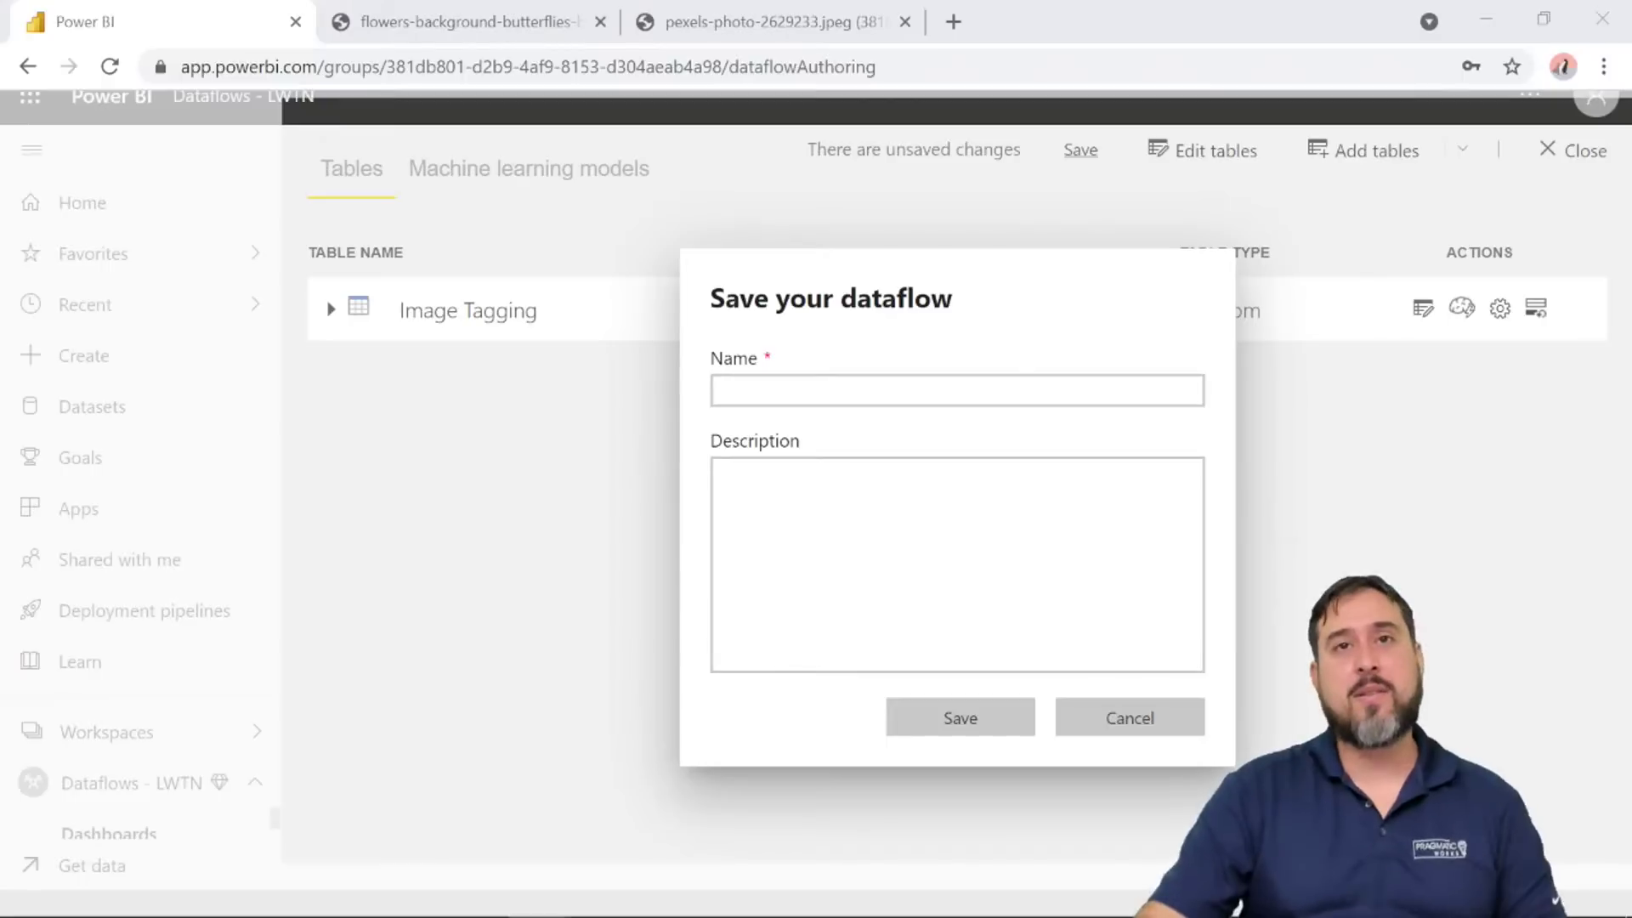
{"action": "left_click", "coordinate": [811, 390]}
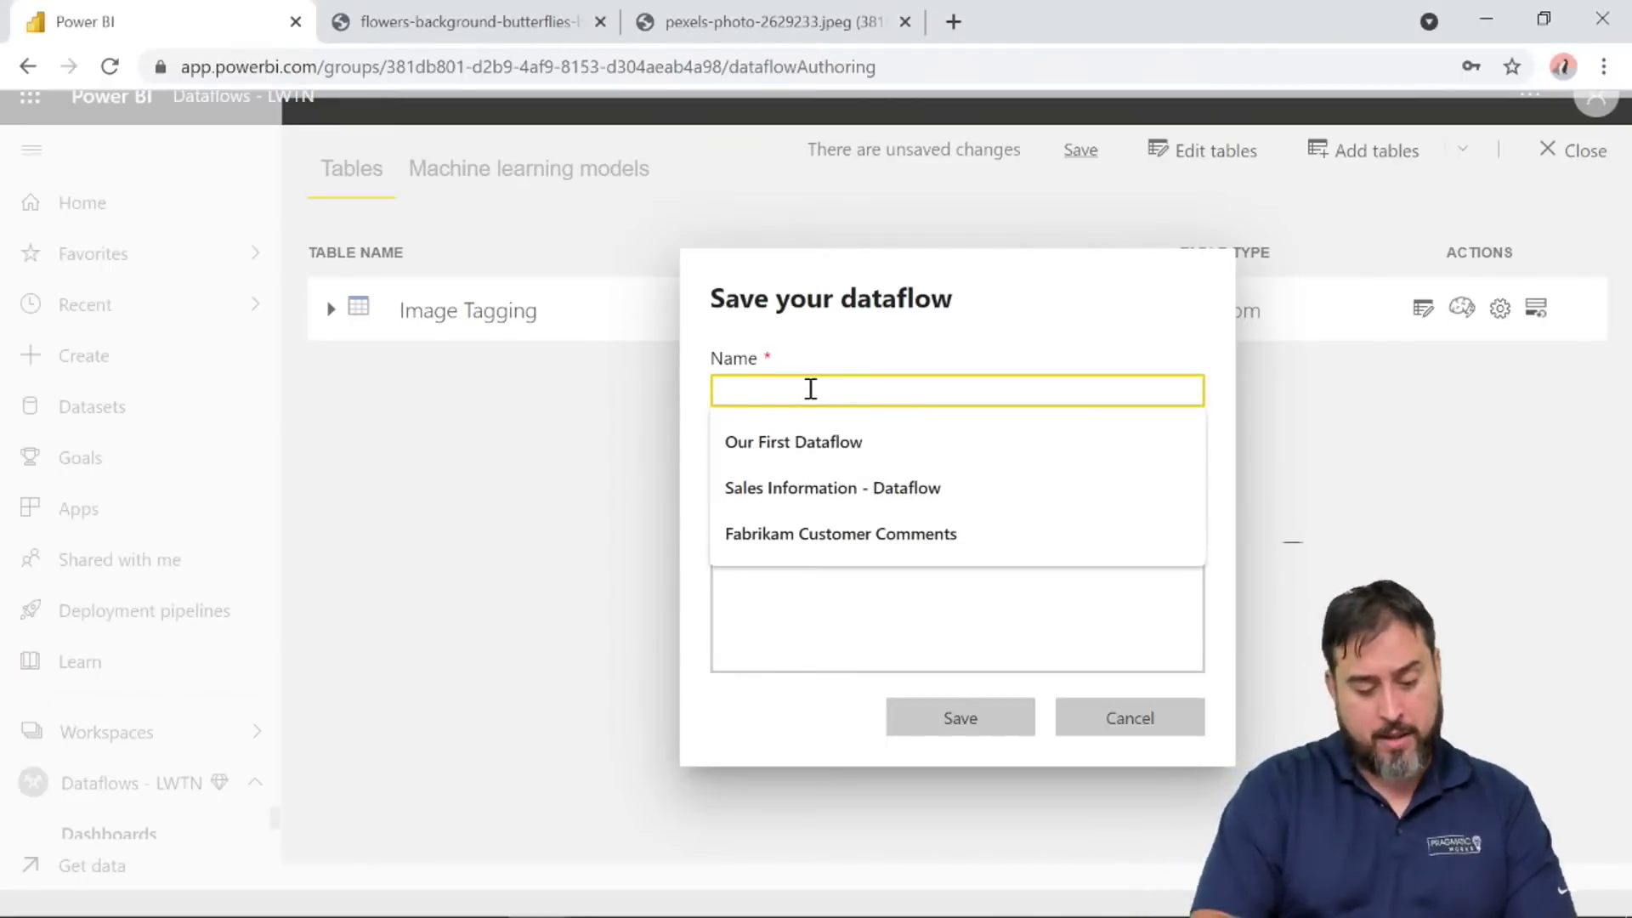
{"action": "type", "text": "AI "}
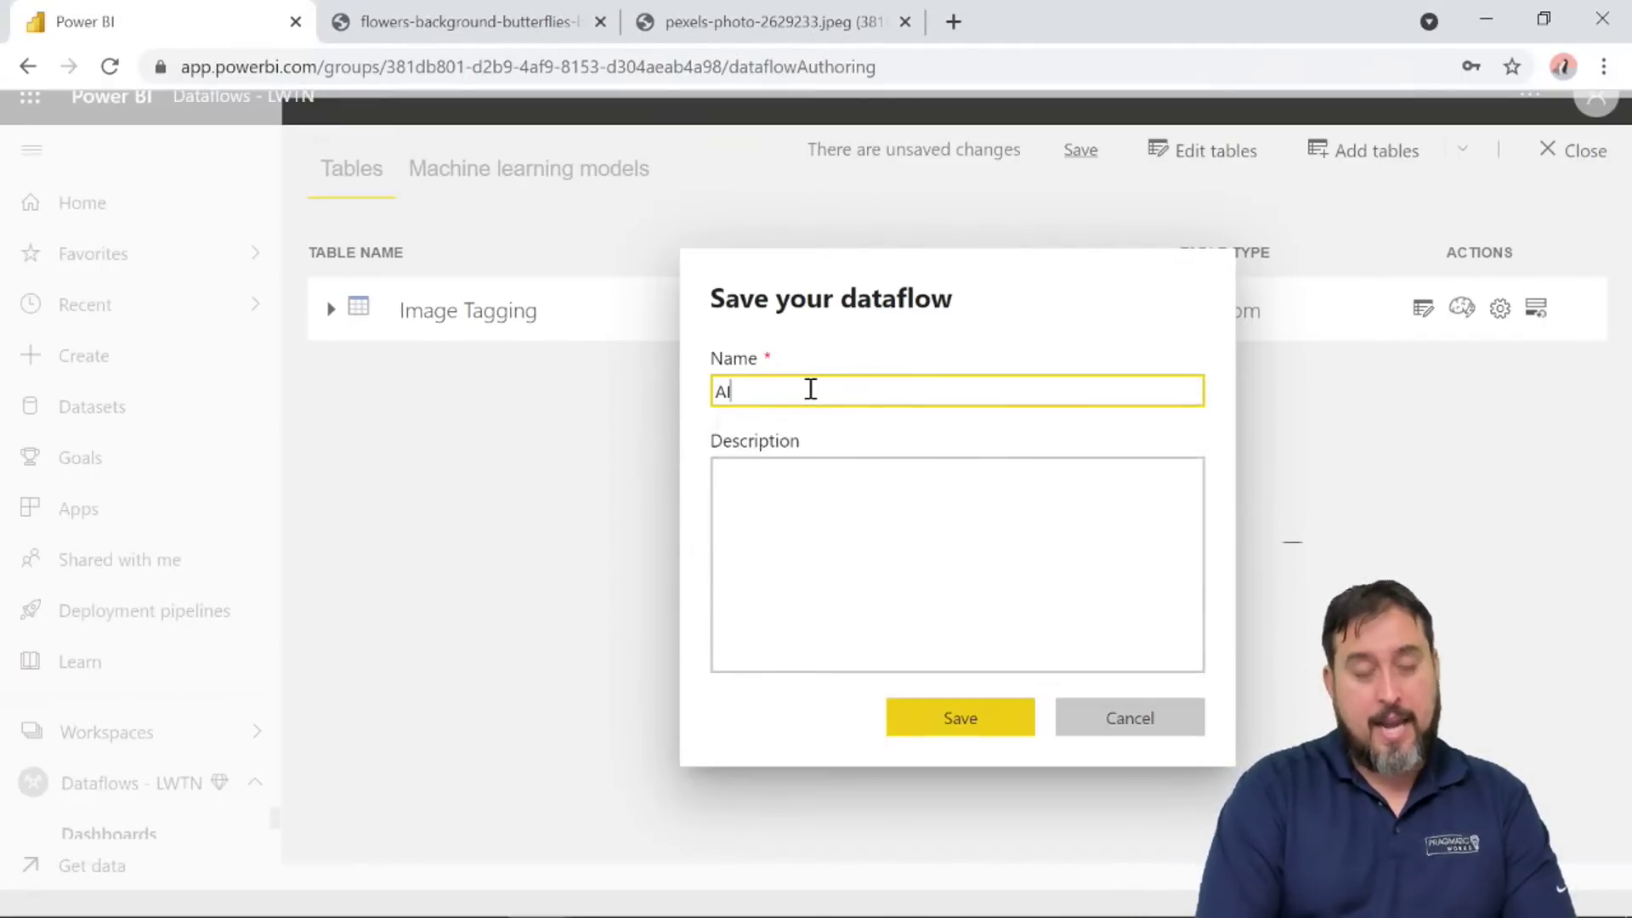
{"action": "type", "text": "Insight"}
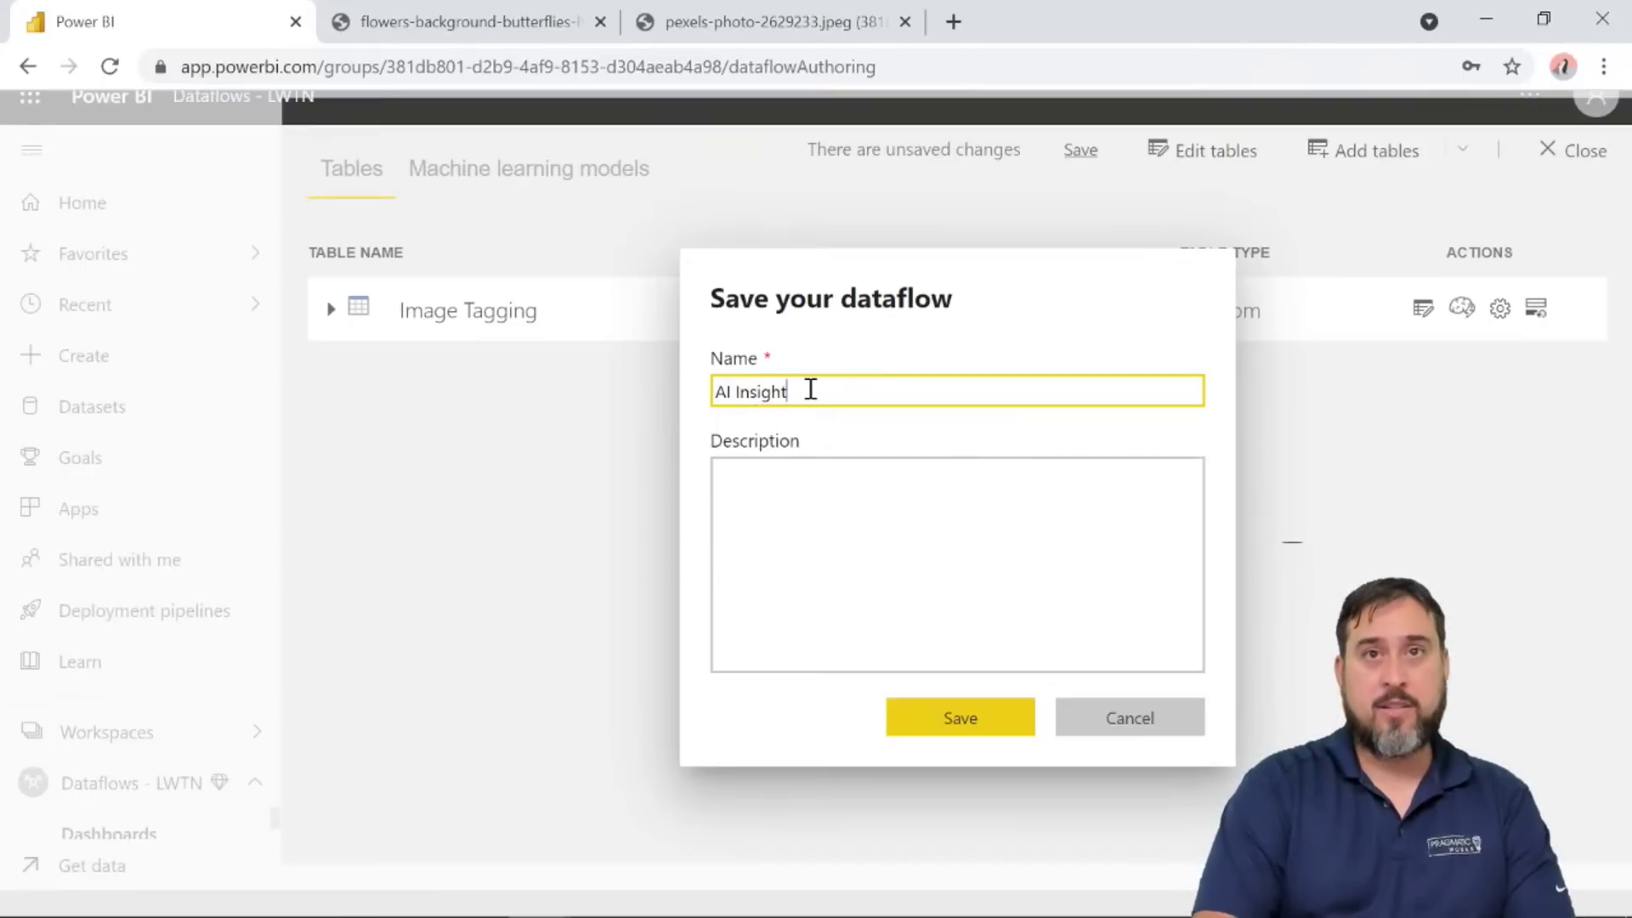
{"action": "type", "text": "s - Image "}
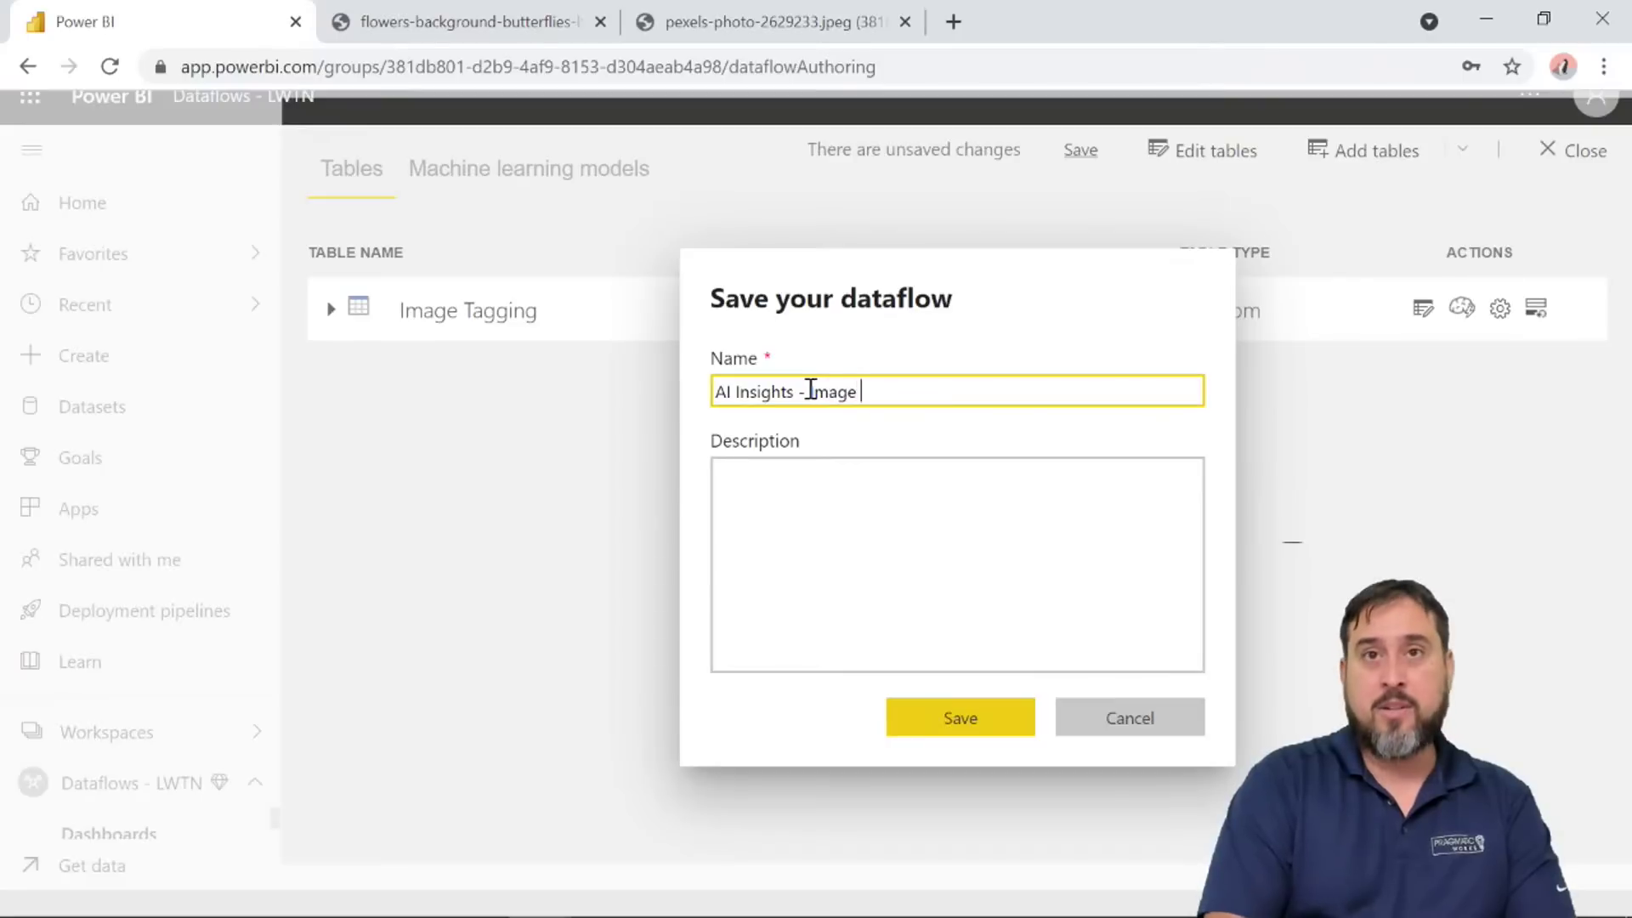
{"action": "type", "text": "Tagging"}
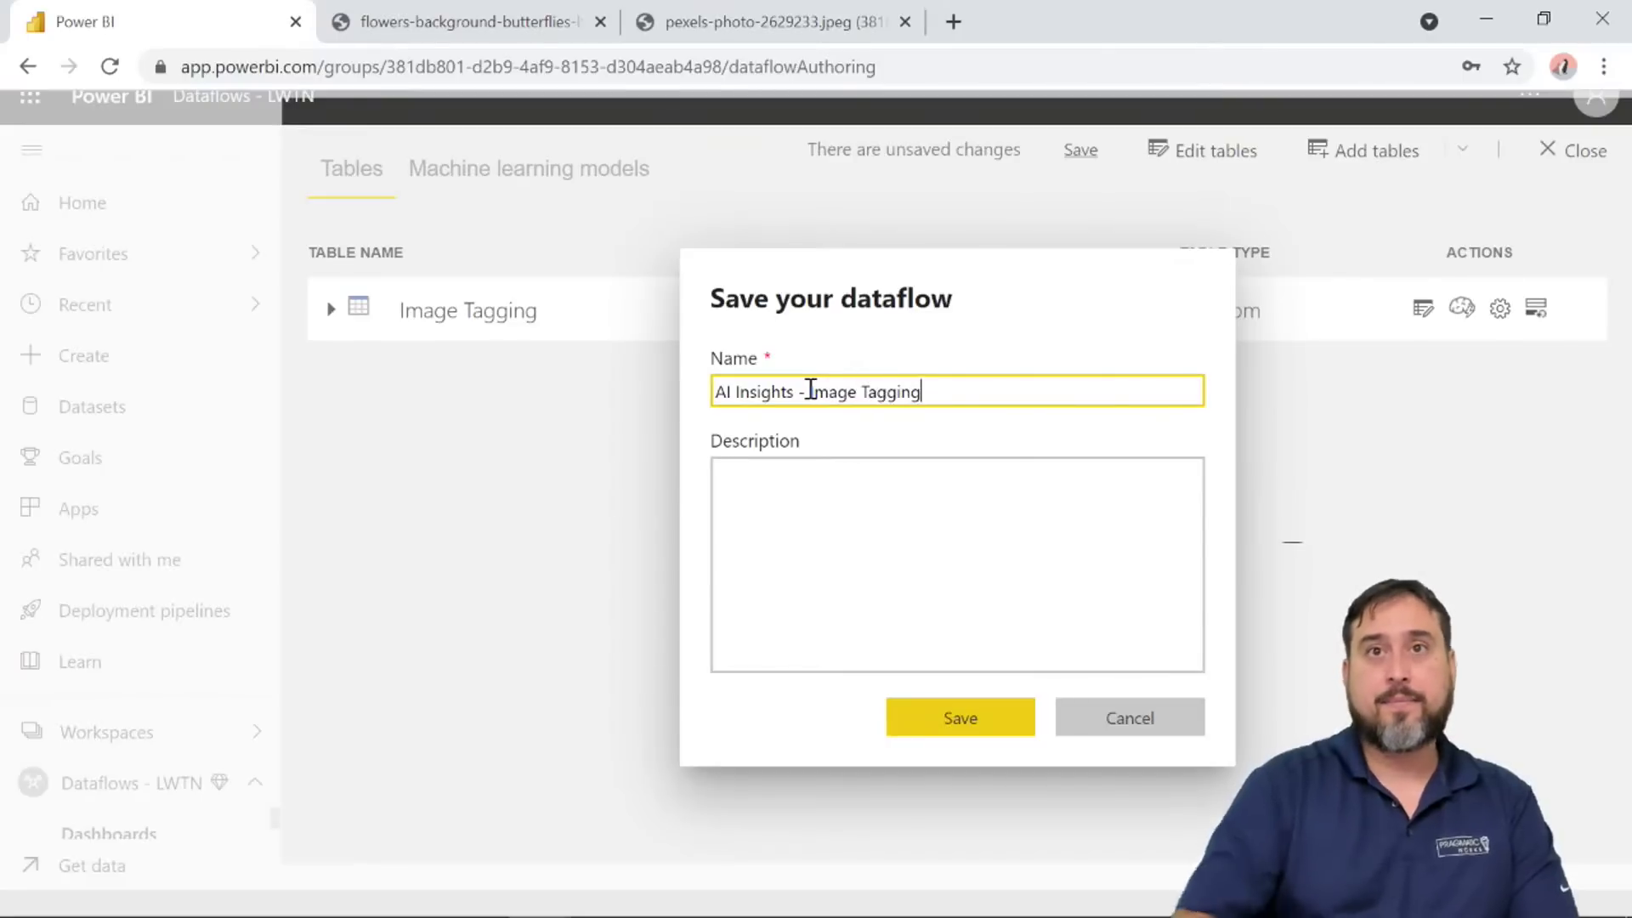
{"action": "left_click", "coordinate": [926, 724]}
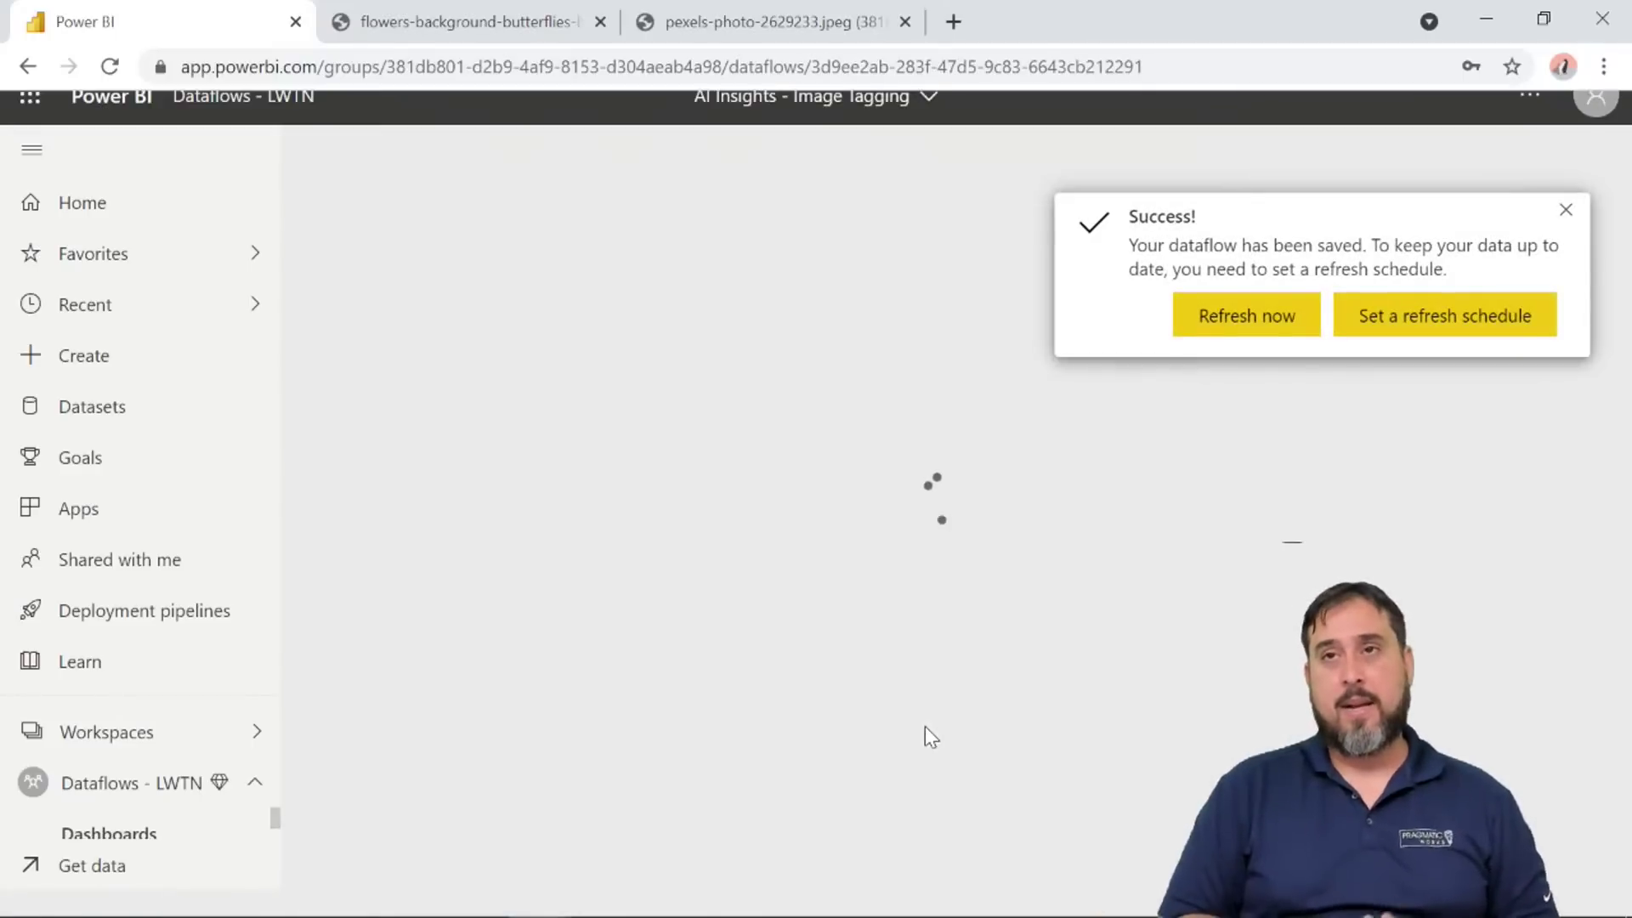
{"action": "left_click", "coordinate": [1566, 212]}
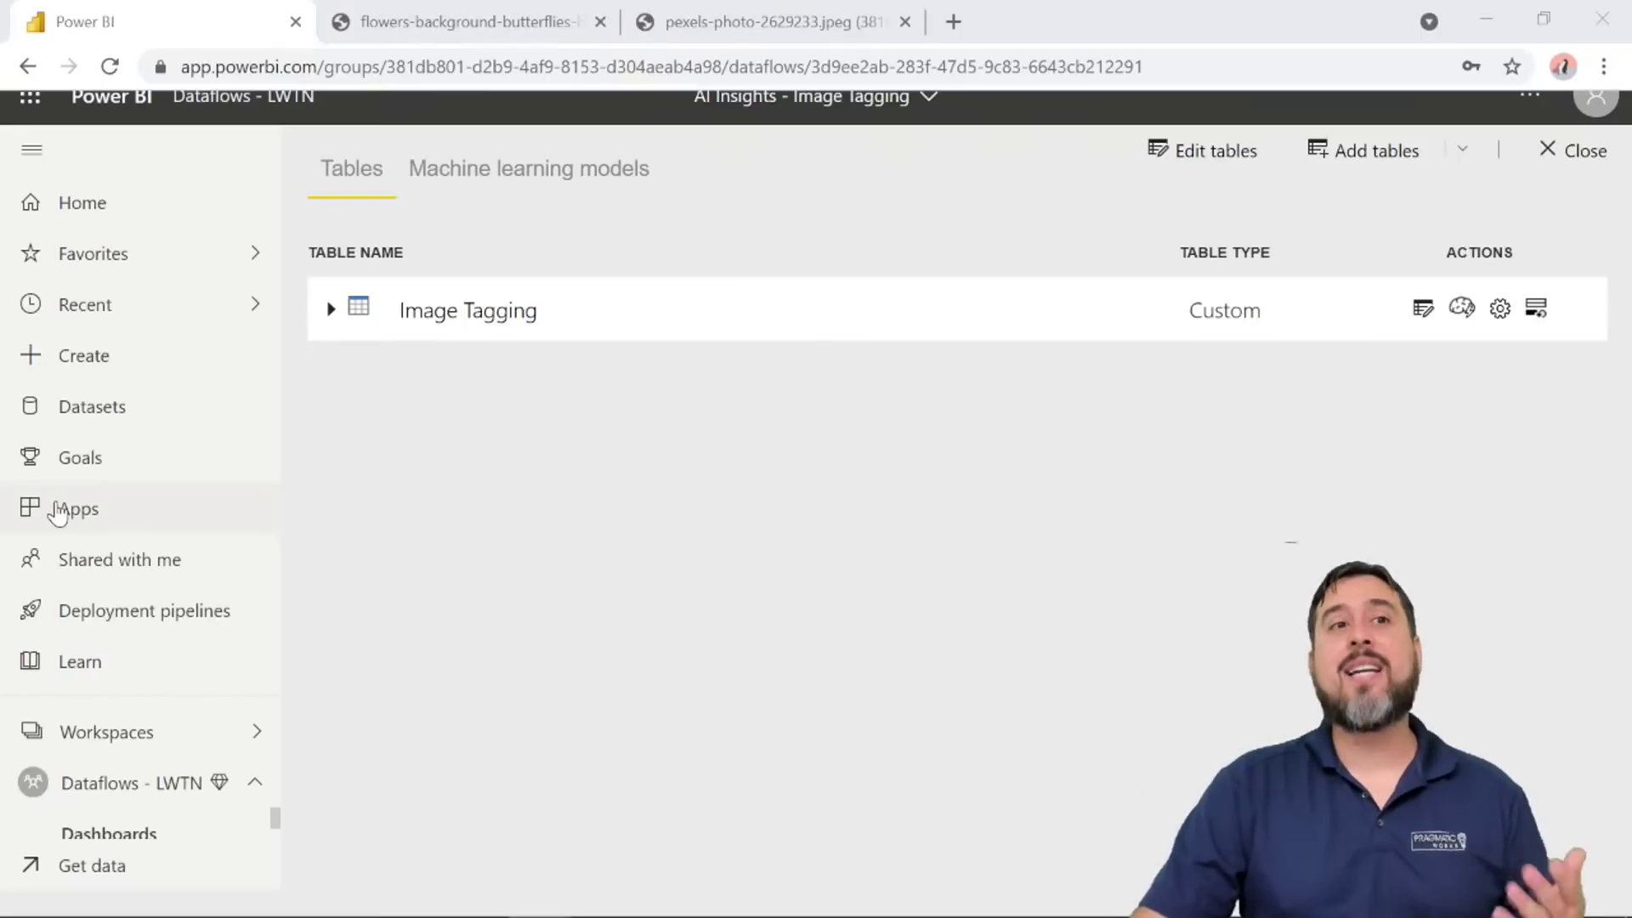
{"action": "left_click", "coordinate": [132, 794]}
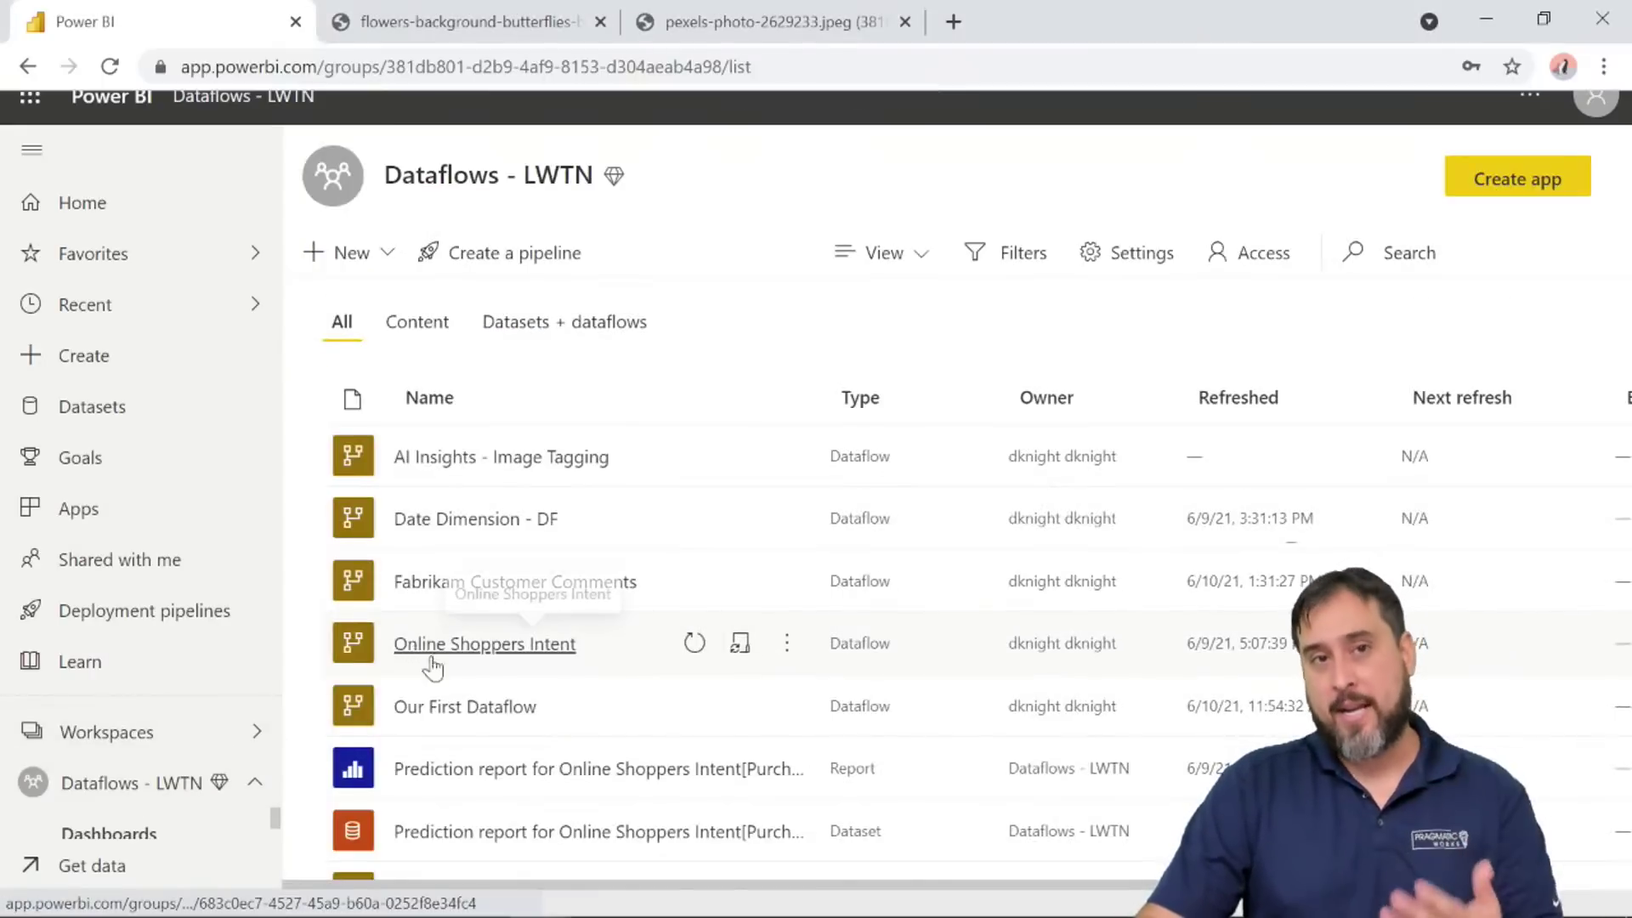
{"action": "scroll", "coordinate": [476, 646], "scroll_direction": "down", "scroll_amount": 1}
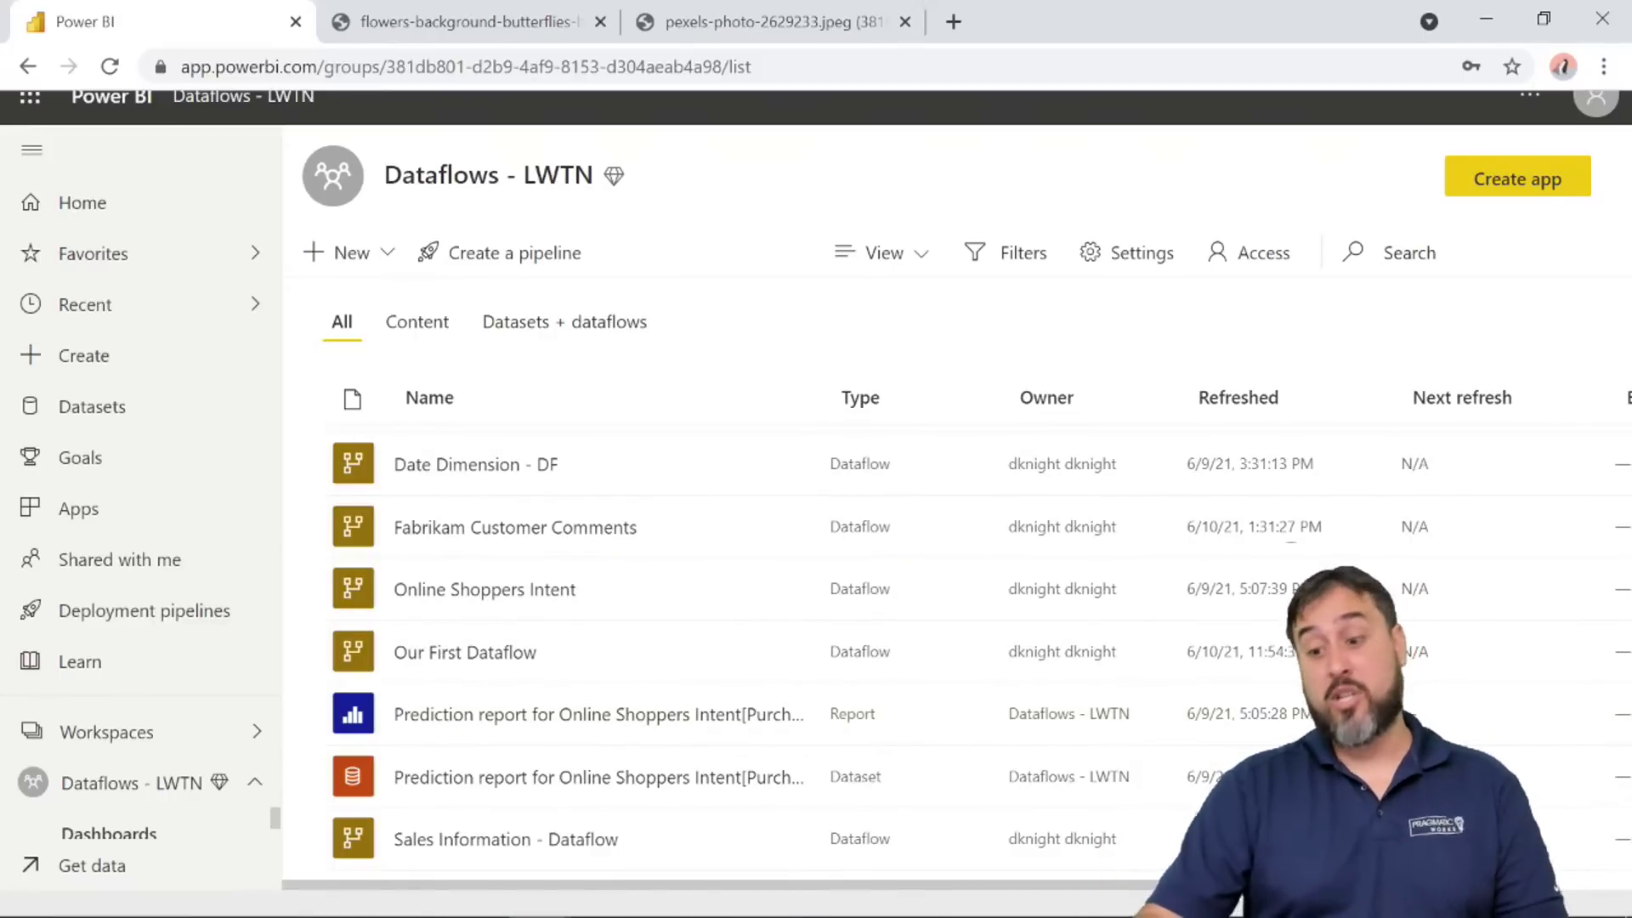
{"action": "key", "text": "alt+Tab"}
{"action": "key", "text": "alt+Tab"}
{"action": "key", "text": "alt+Tab"}
{"action": "key", "text": "alt+Tab"}
{"action": "key", "text": "alt+Tab"}
{"action": "key", "text": "alt+Tab"}
{"action": "key", "text": "alt+Tab"}
{"action": "key", "text": "alt+Tab"}
{"action": "key", "text": "alt+Tab"}
{"action": "key", "text": "alt+Tab"}
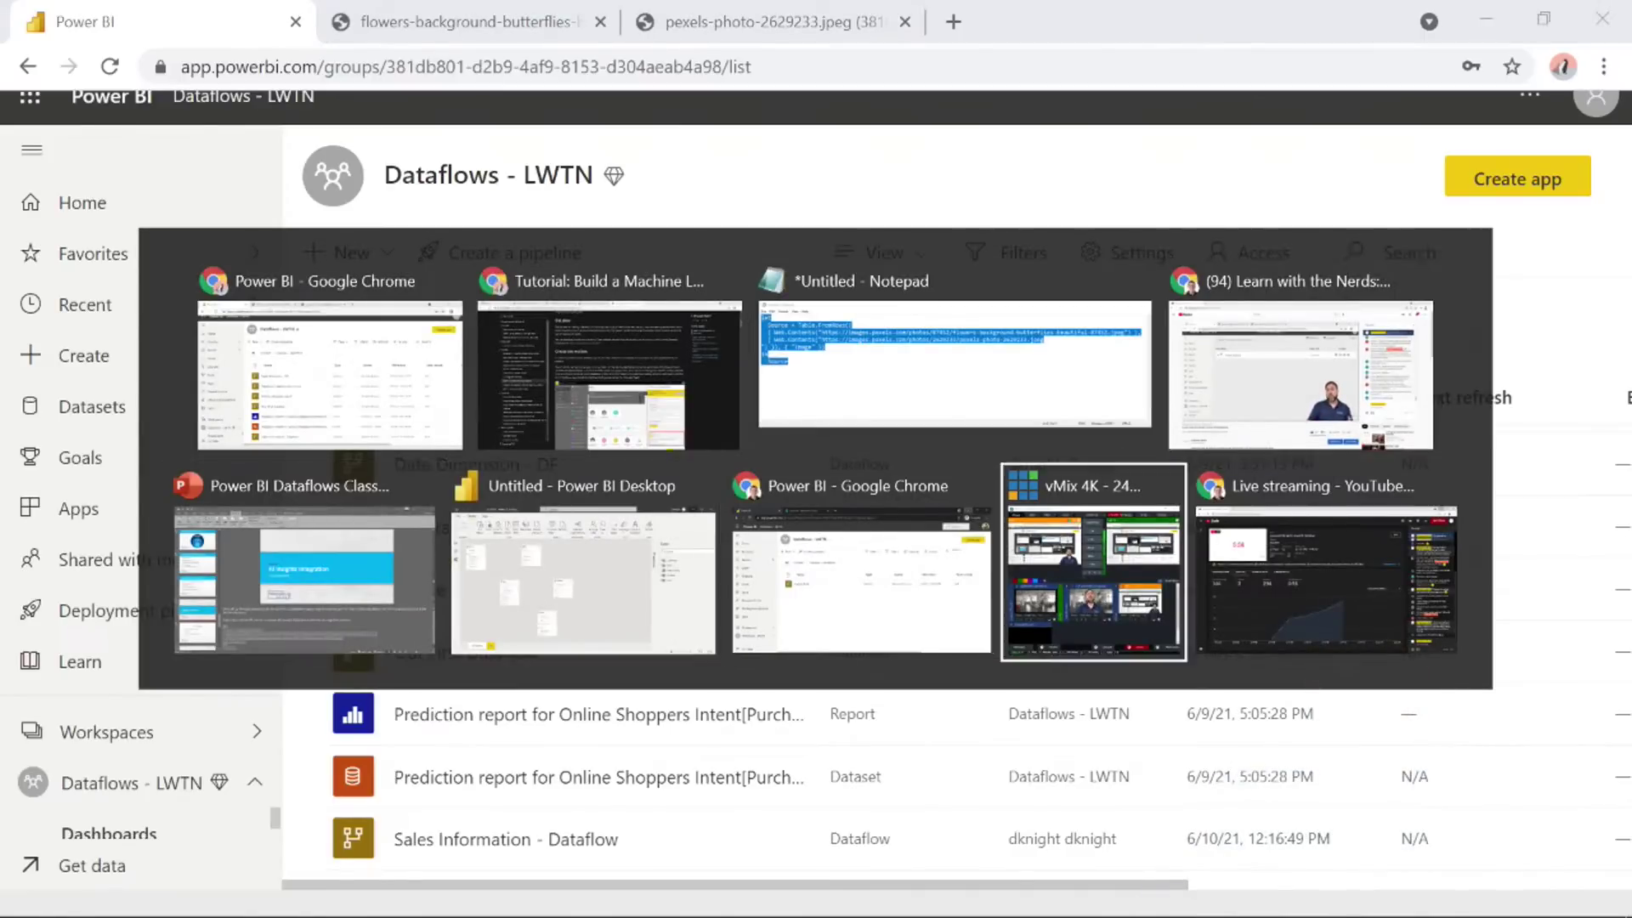
{"action": "key", "text": "alt+Tab"}
{"action": "key", "text": "alt+Tab"}
{"action": "key", "text": "alt+Tab"}
{"action": "key", "text": "Escape"}
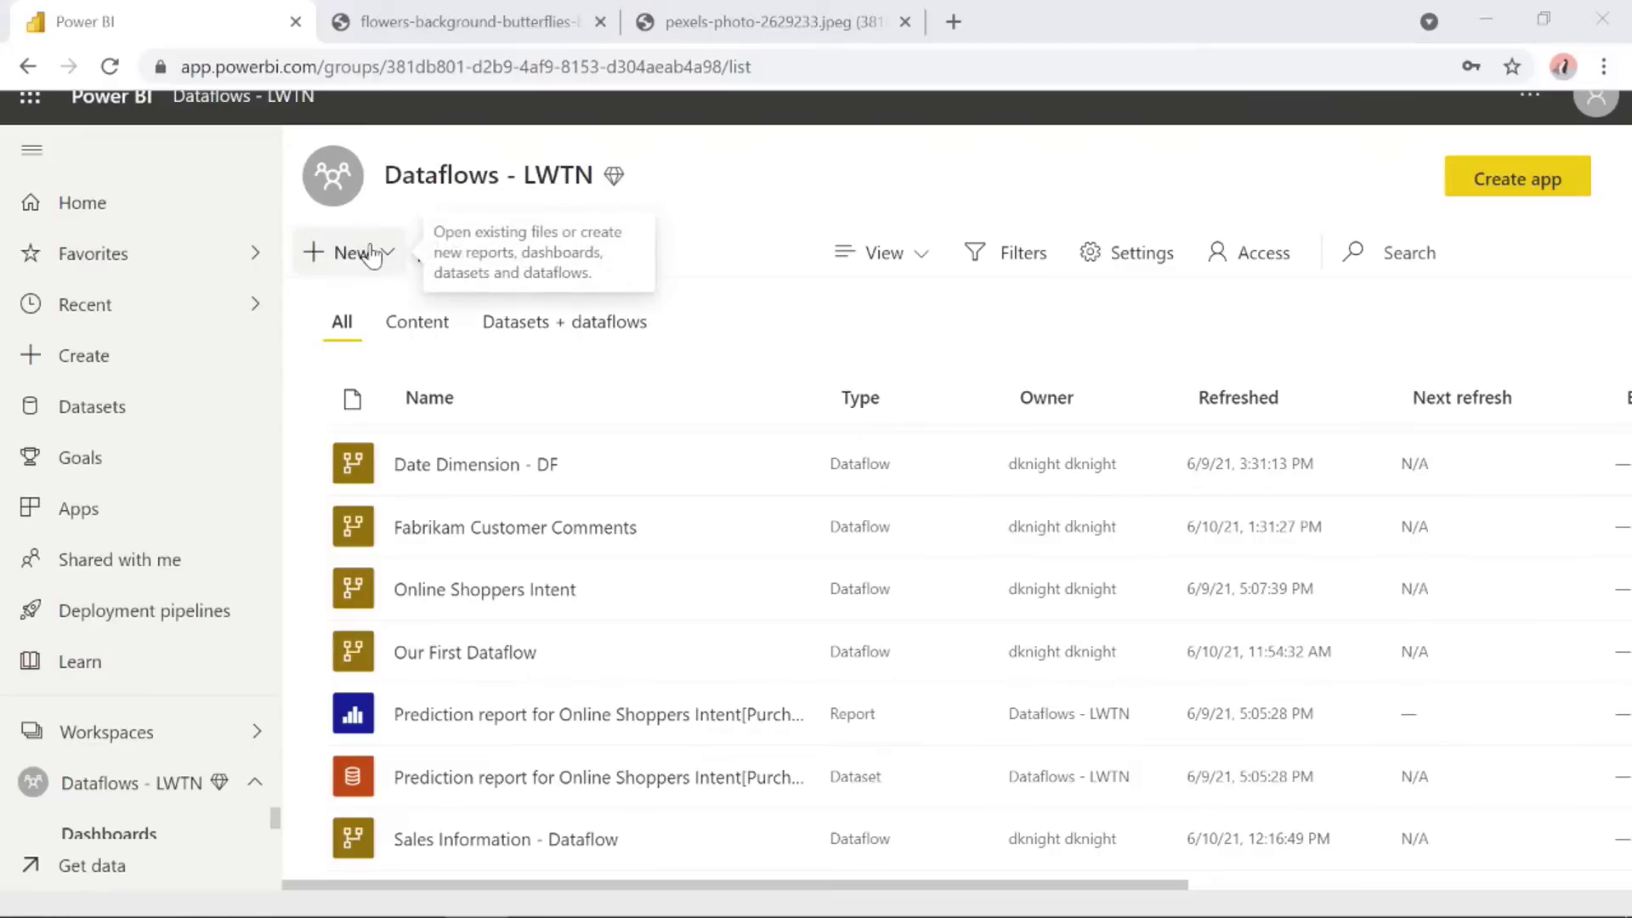
{"action": "key", "text": "alt+Tab"}
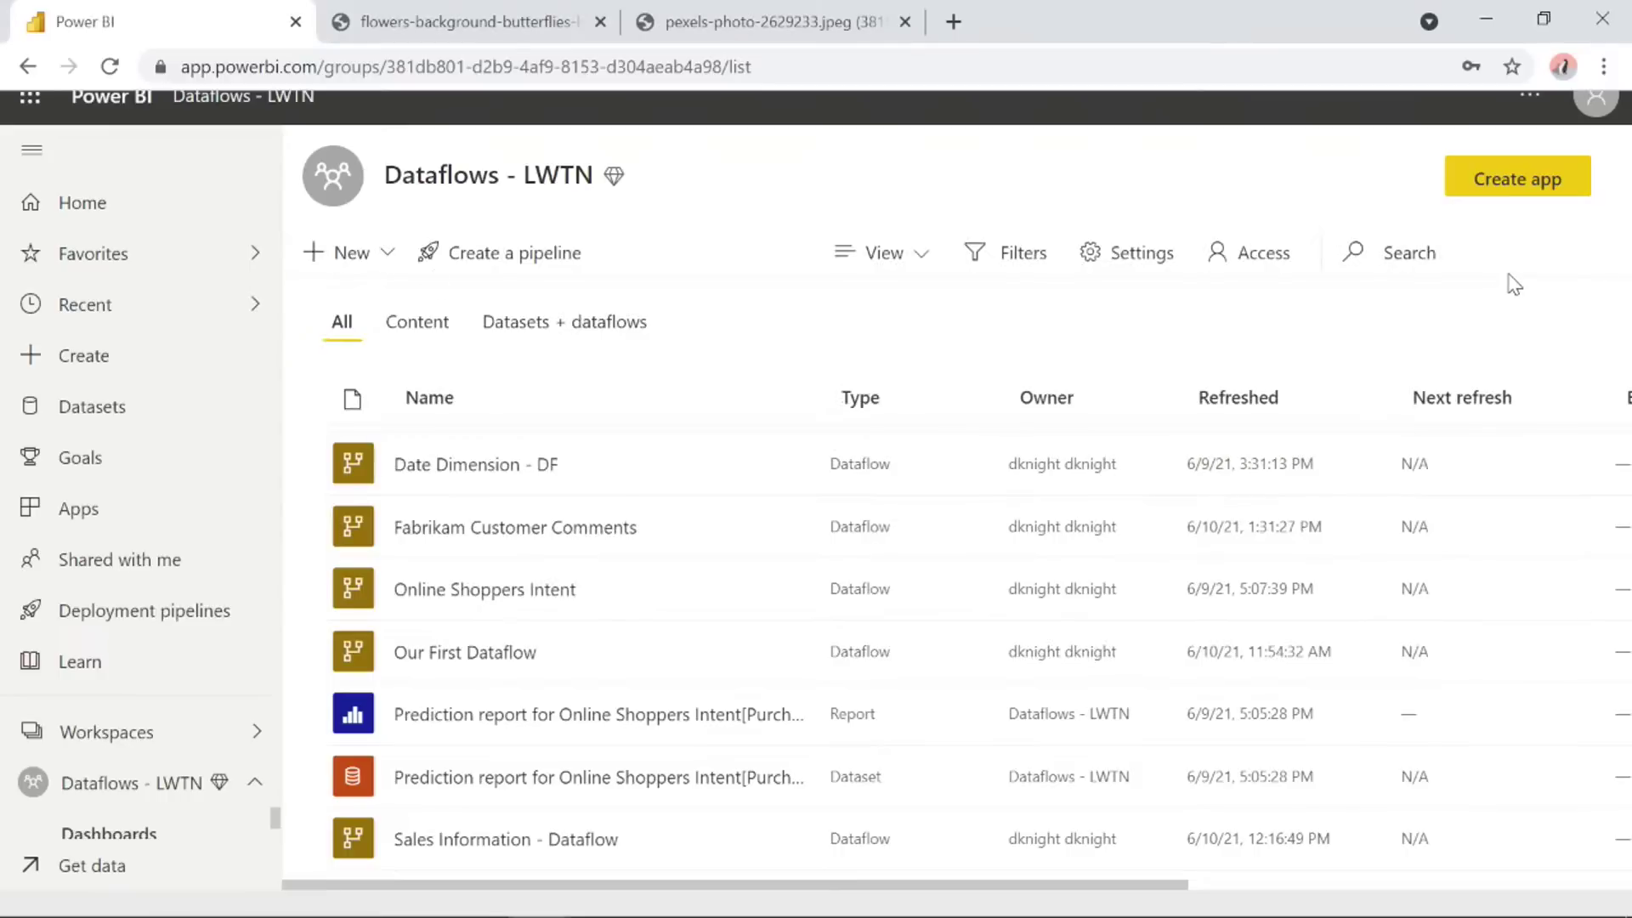
Create a new dataflow in the workspace that defines new tables from a Text/CSV source.
{"action": "left_click", "coordinate": [352, 254]}
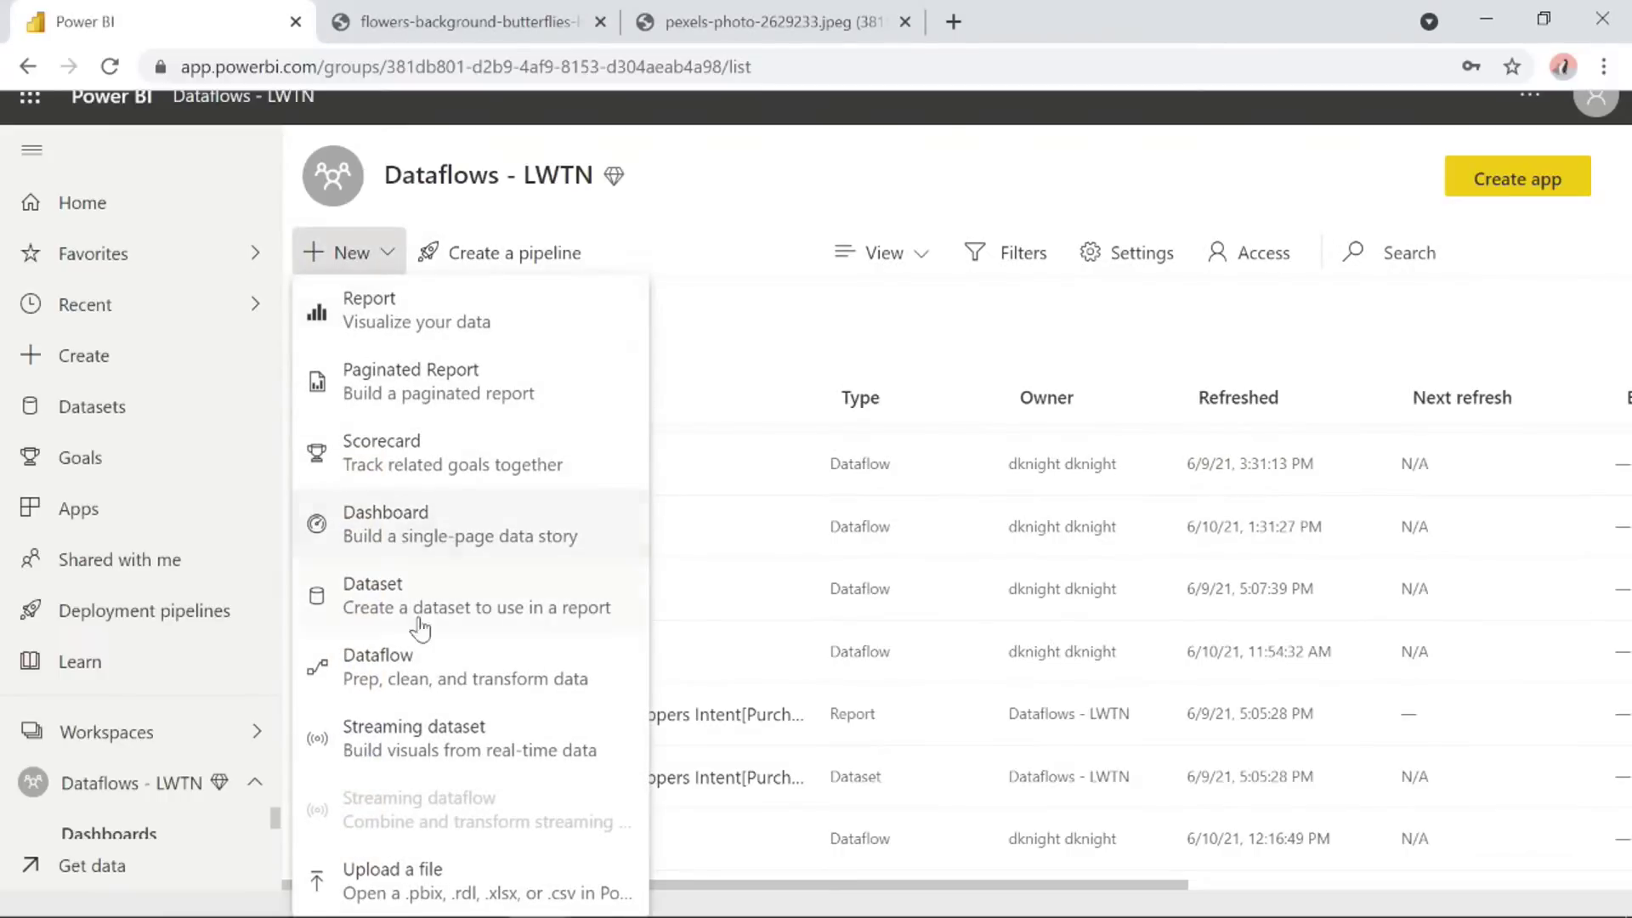
{"action": "left_click", "coordinate": [420, 664]}
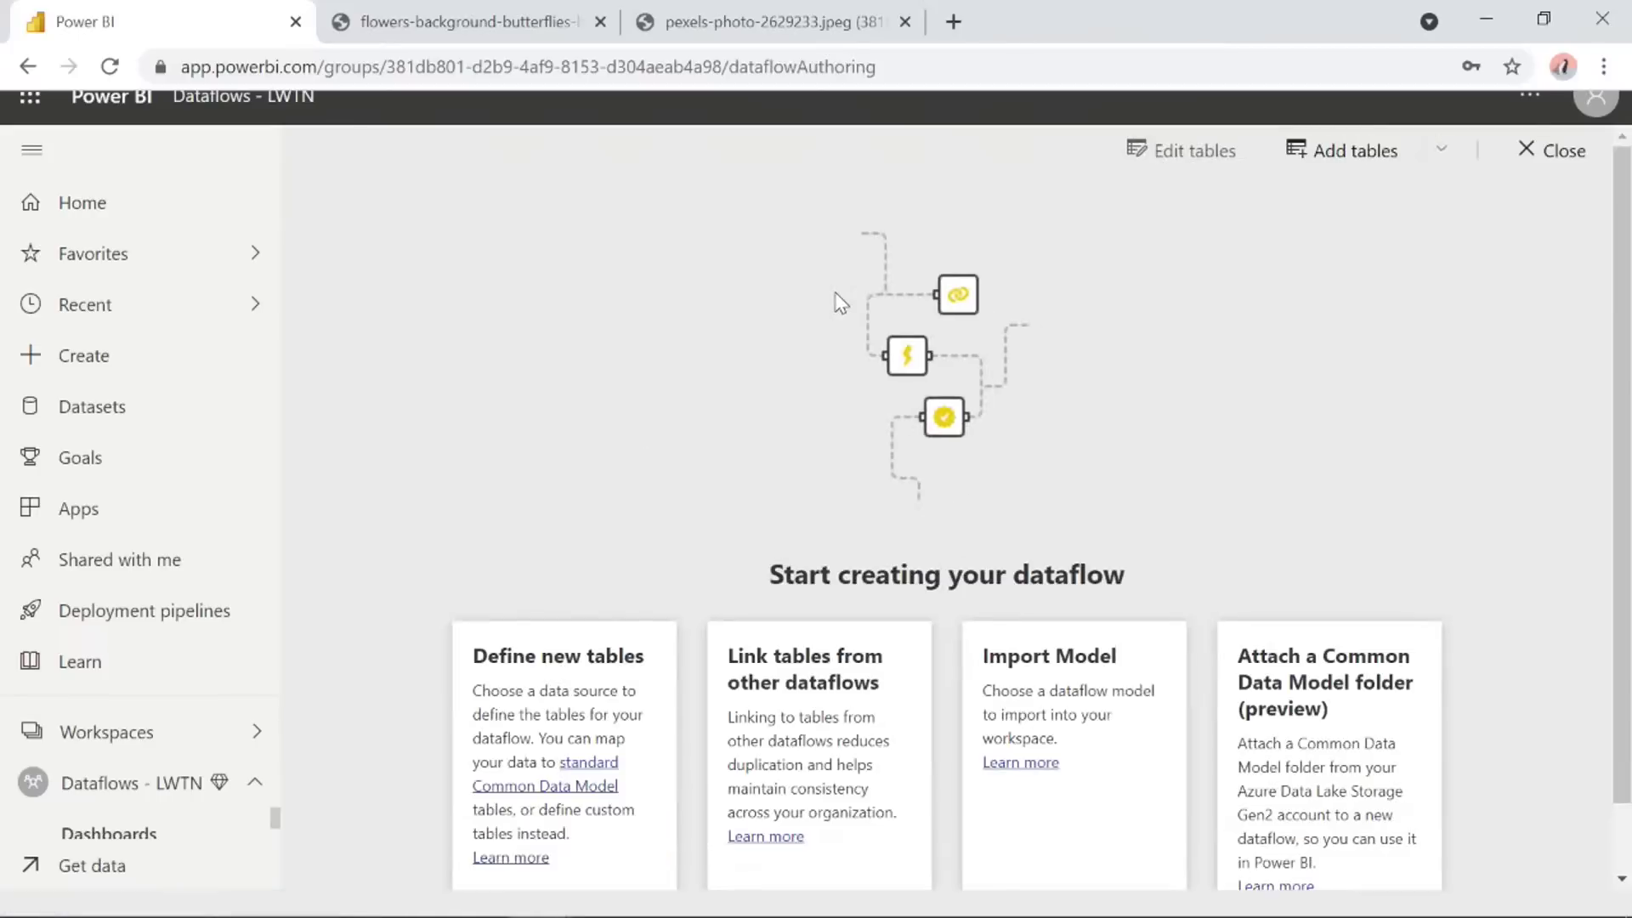
{"action": "scroll", "coordinate": [594, 612], "scroll_direction": "down", "scroll_amount": 1}
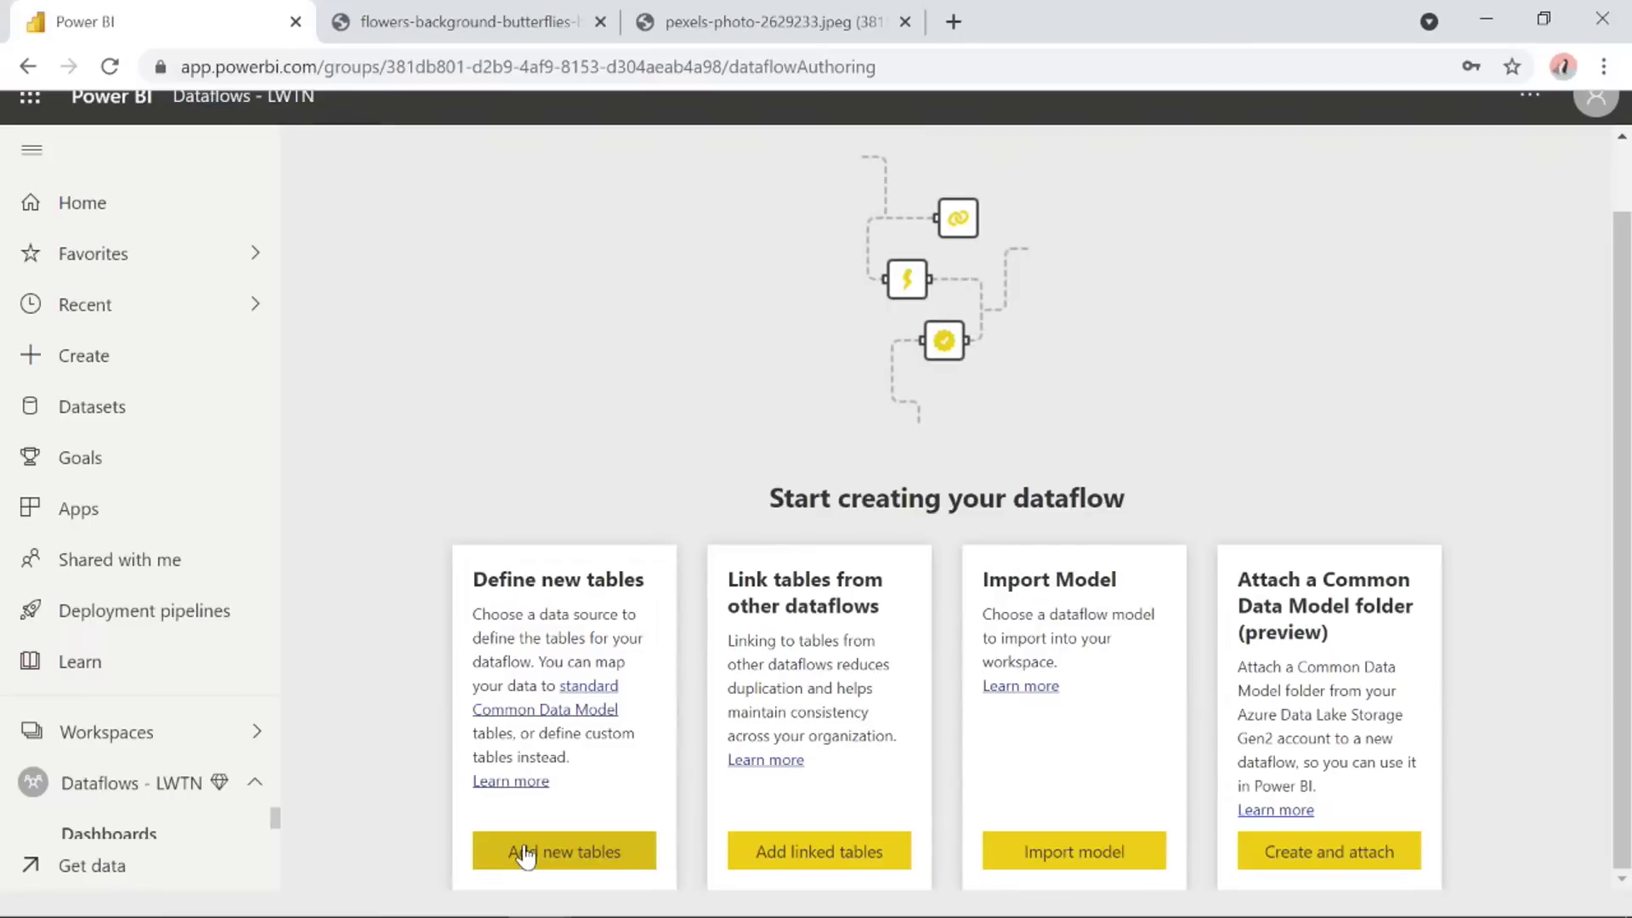
{"action": "left_click", "coordinate": [524, 850]}
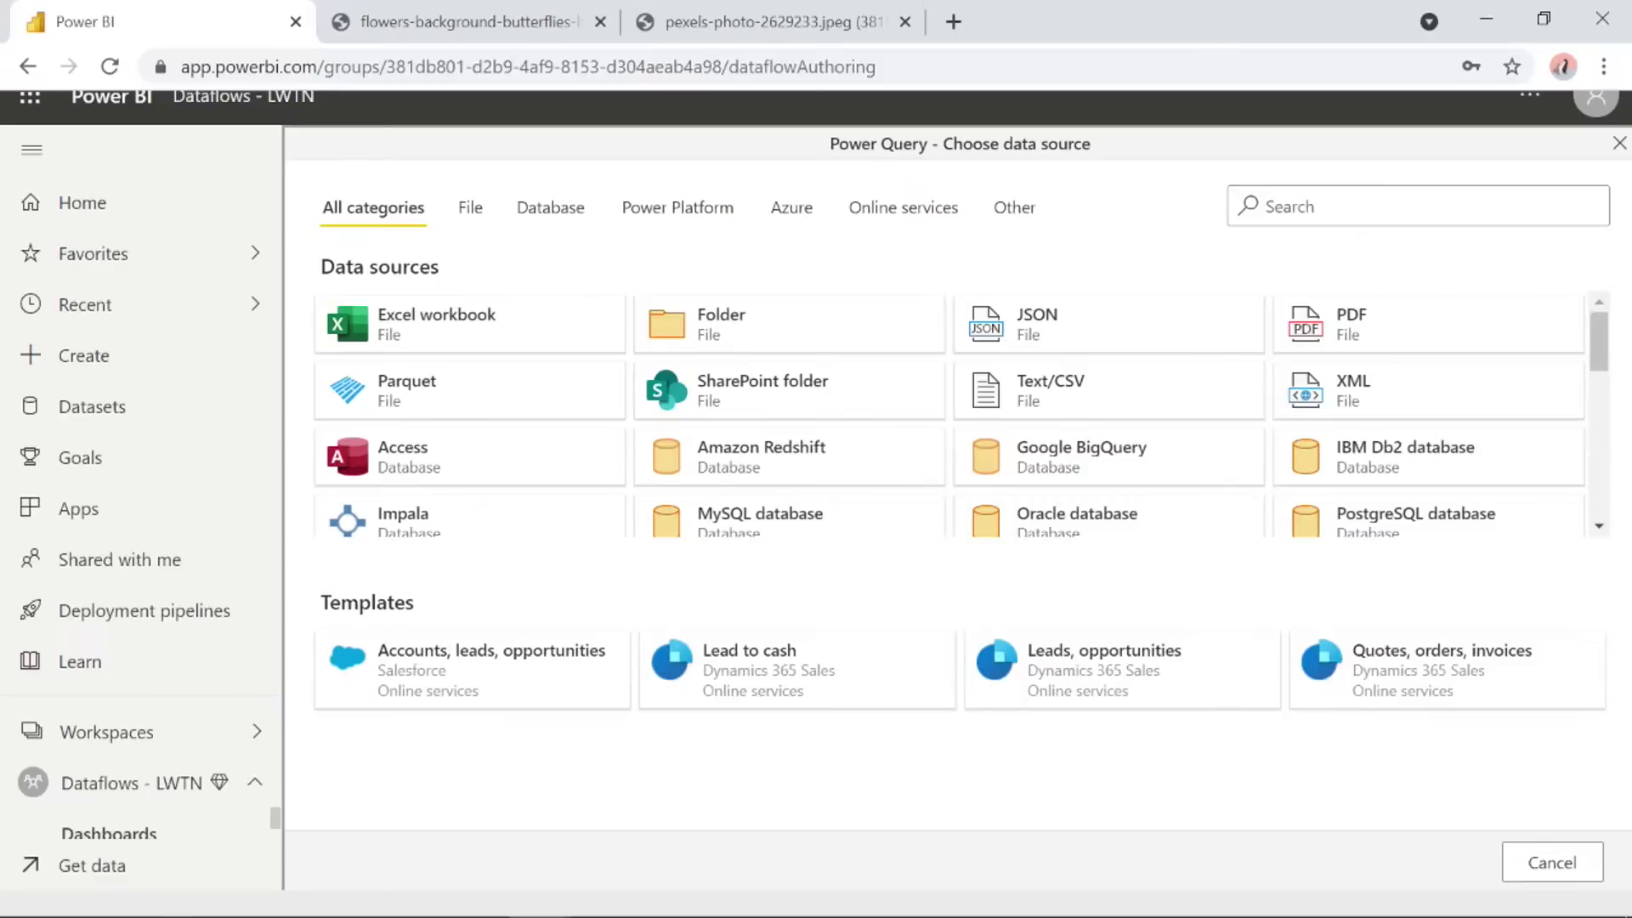
{"action": "left_click", "coordinate": [1213, 411]}
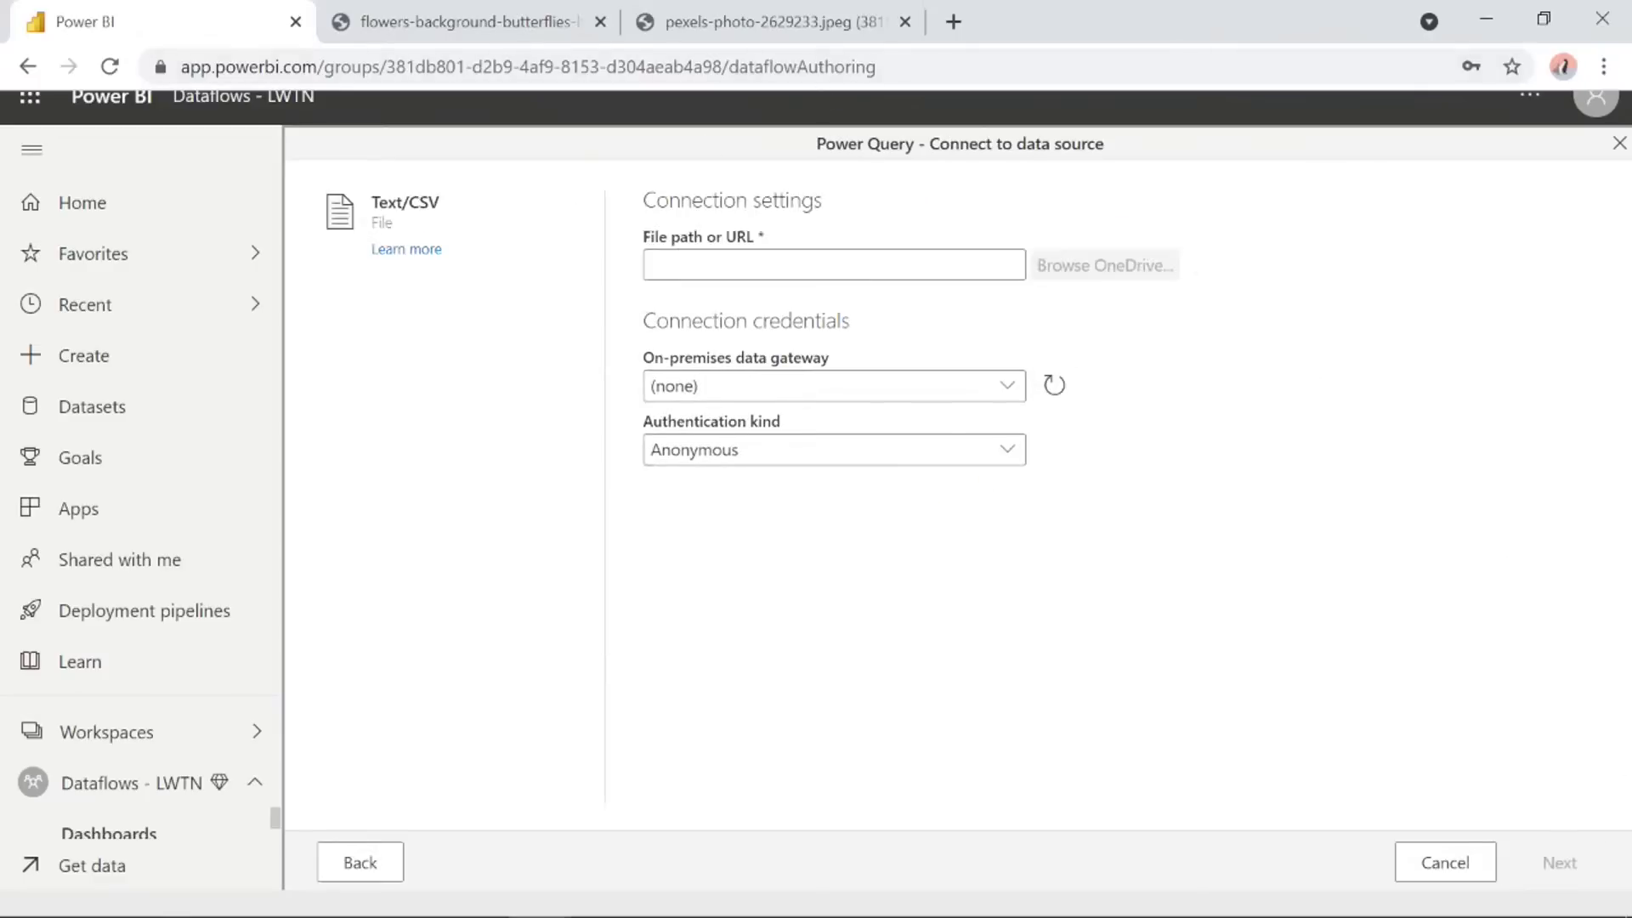
Connect anonymously, without a gateway, to the GitHub URL of online_shoppers_intention.csv in PowerBI-AI-samples/master/Tutorial_AutomatedML.
{"action": "key", "text": "alt+Tab"}
{"action": "key", "text": "alt+Tab"}
{"action": "key", "text": "alt+Tab"}
{"action": "key", "text": "alt+Tab"}
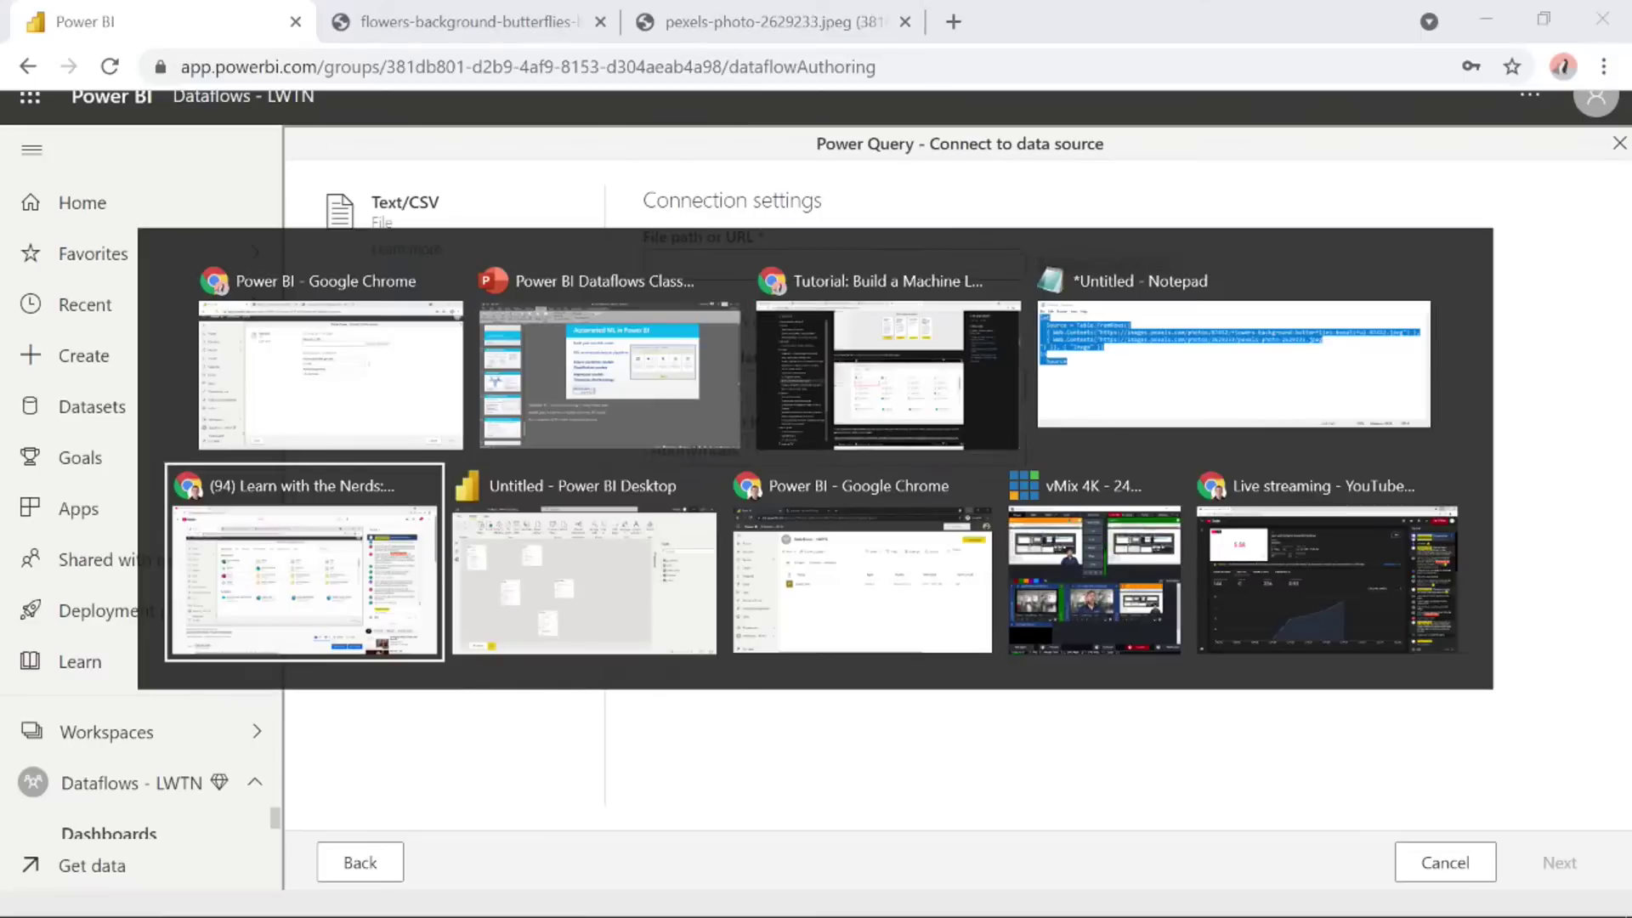
{"action": "key", "text": "Escape"}
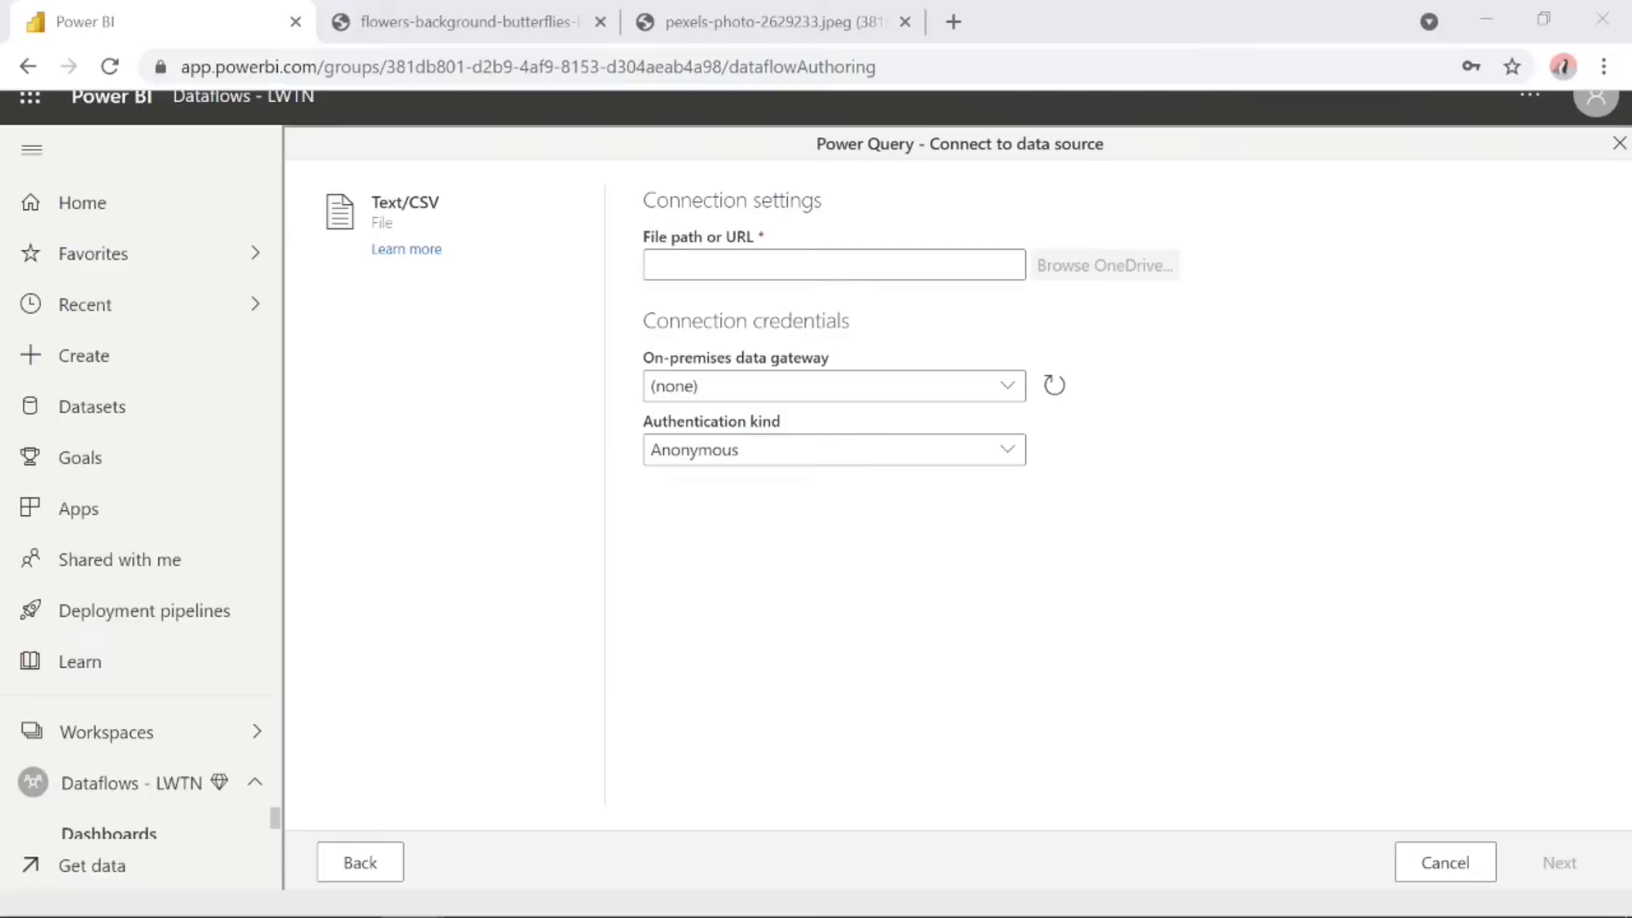
{"action": "key", "text": "alt+Tab"}
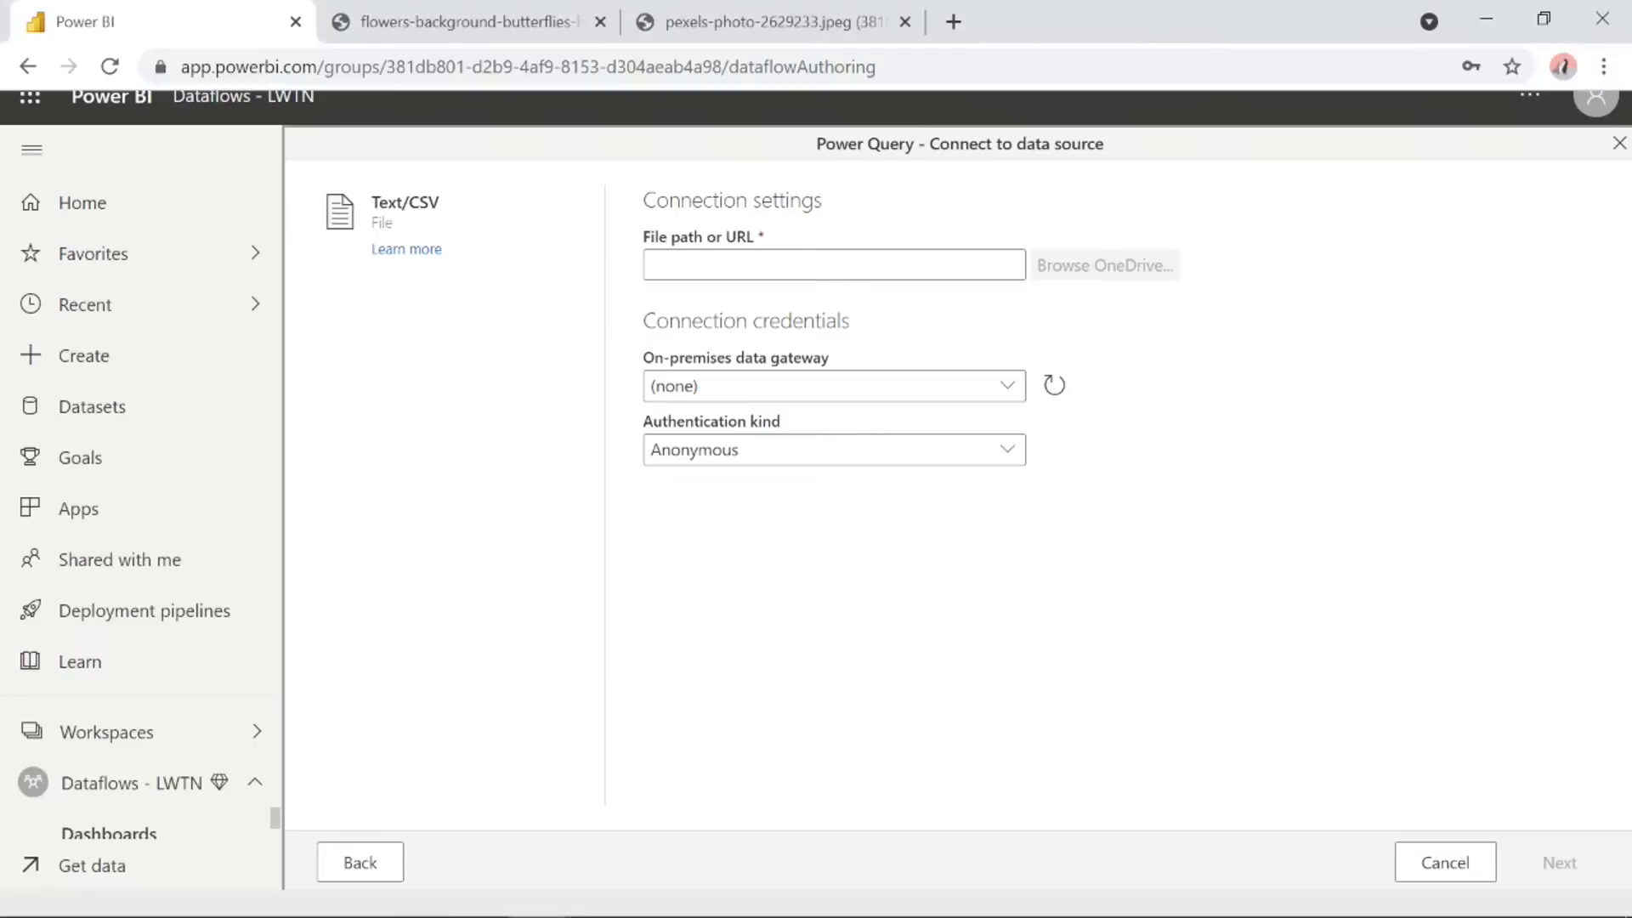
{"action": "left_click", "coordinate": [696, 268]}
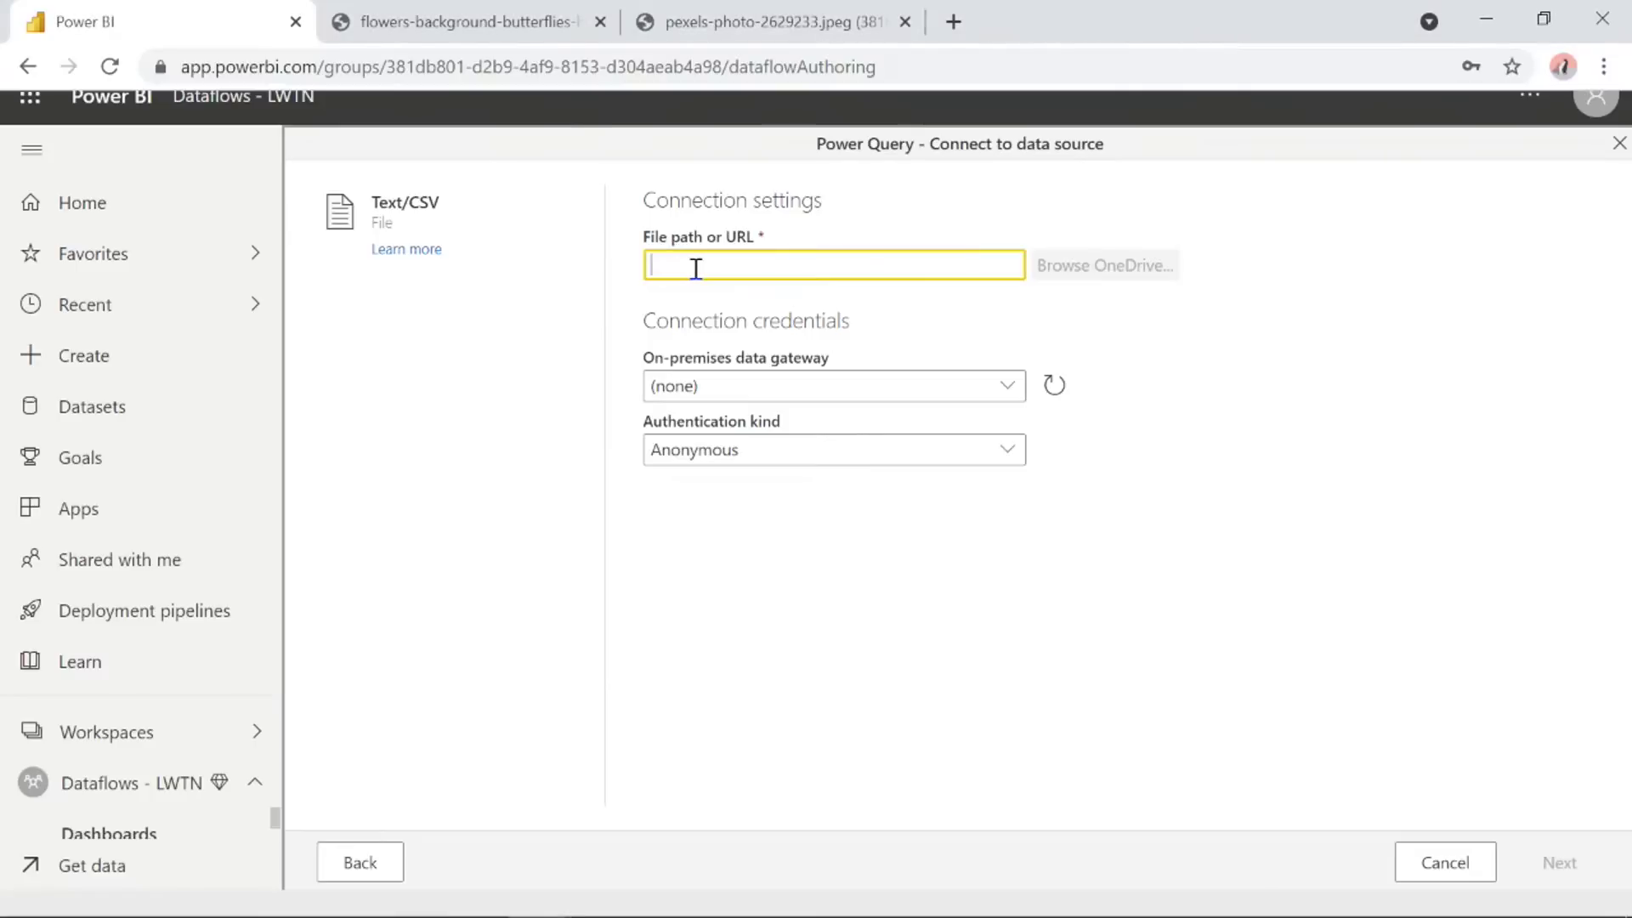
{"action": "key", "text": "ctrl+v"}
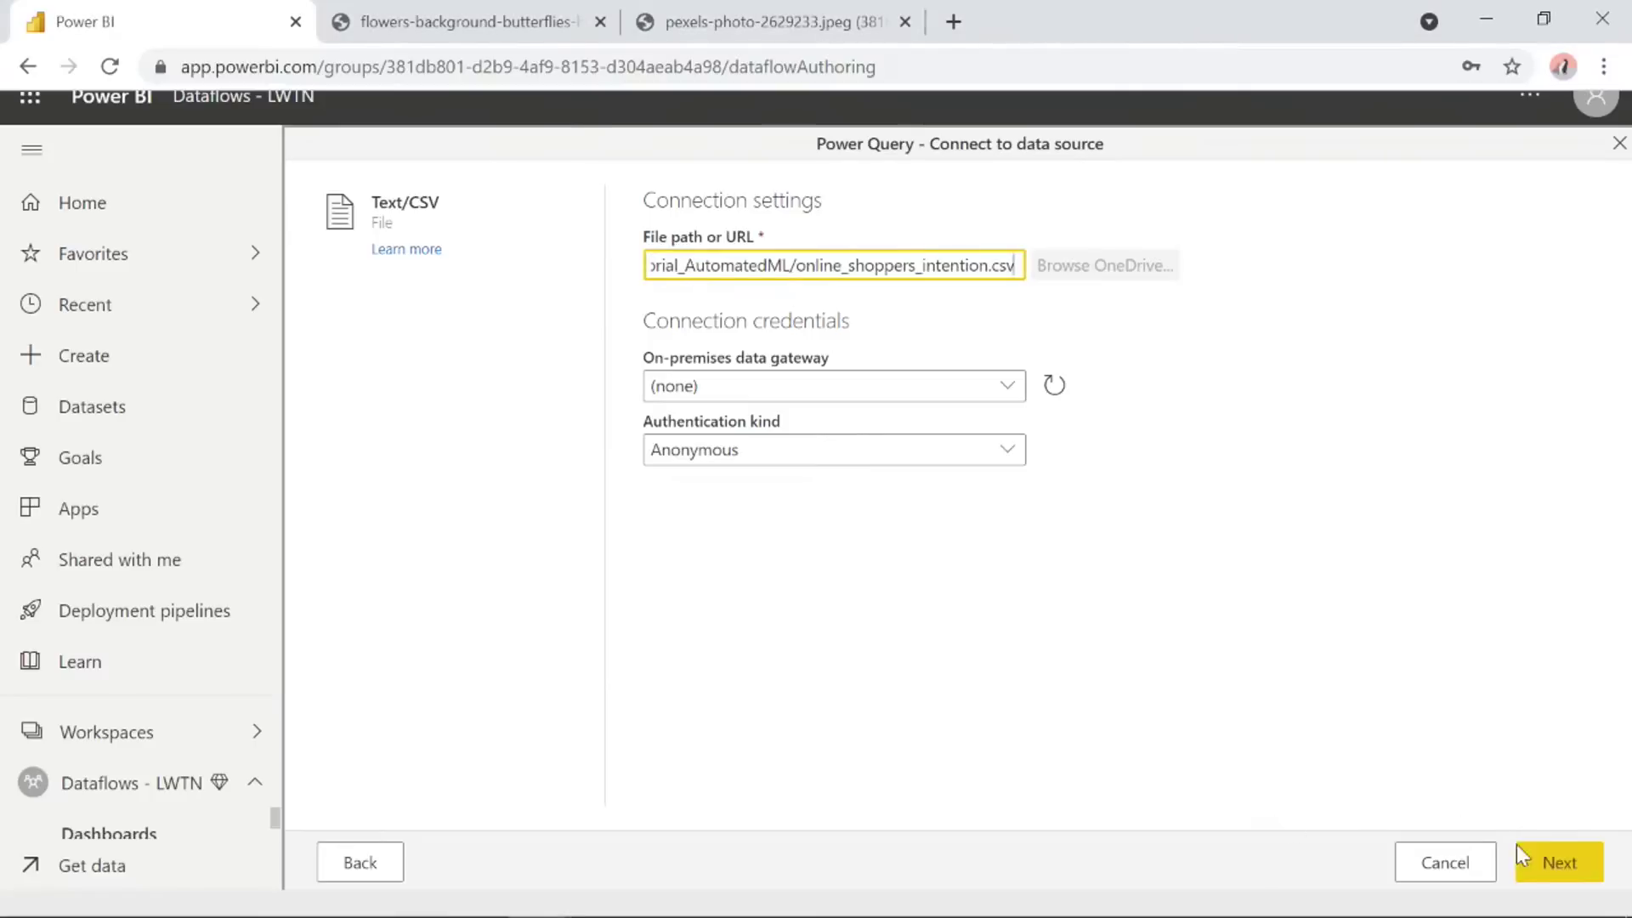
{"action": "left_click", "coordinate": [1558, 863]}
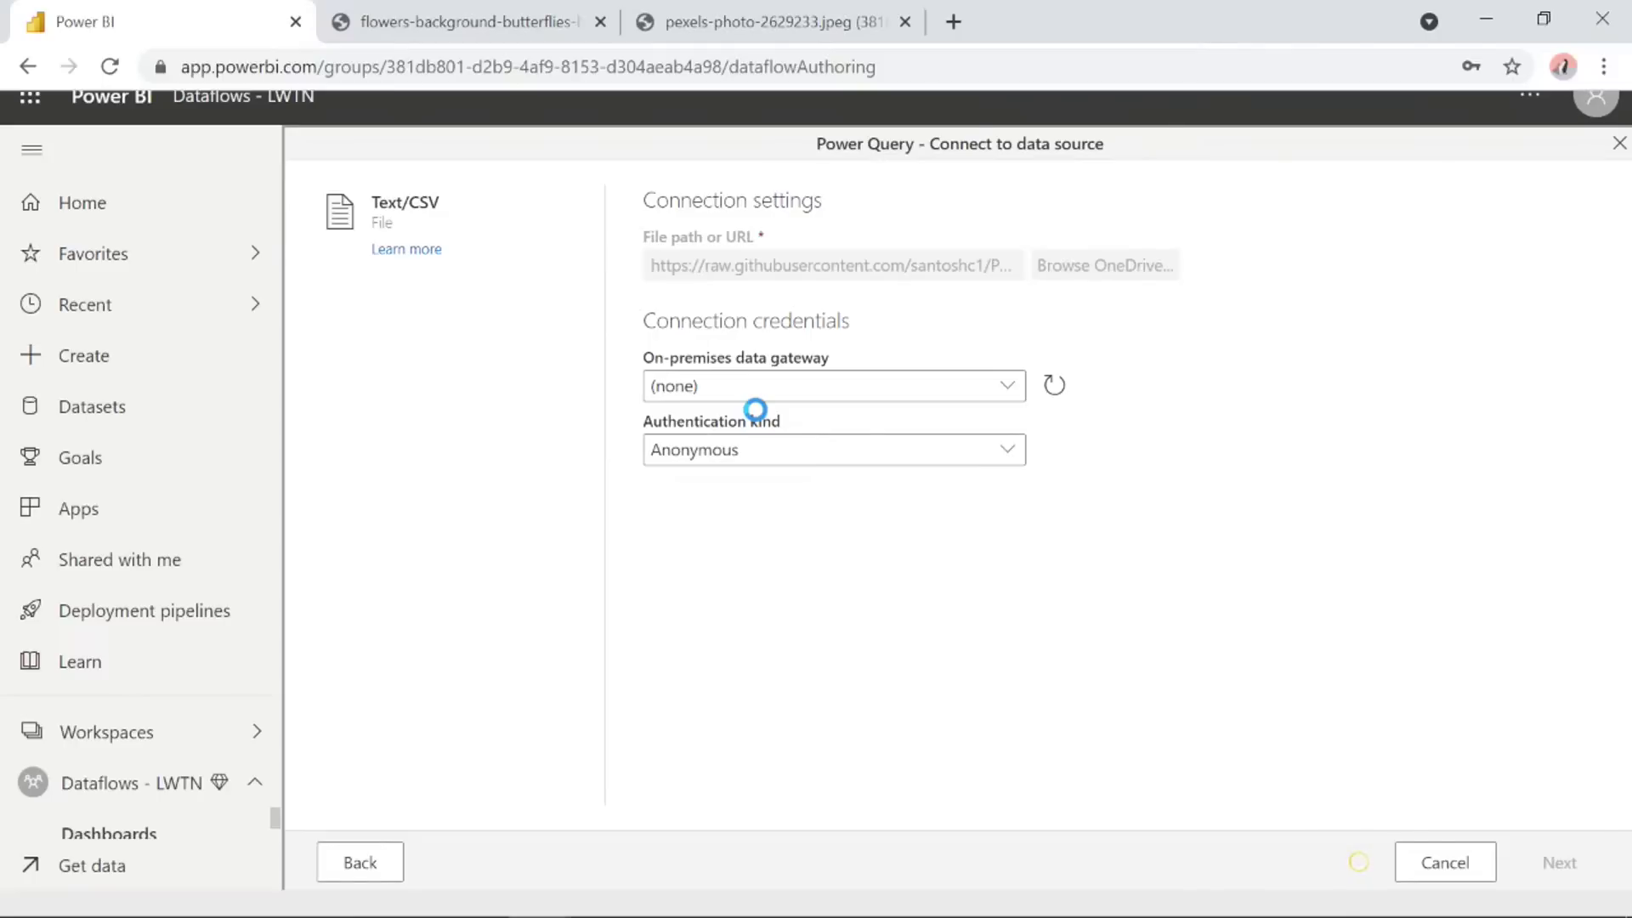
Review the previewed CSV columns from Administrative through Revenue and load the data into the query editor for transformation.
{"action": "left_click_drag", "start_coordinate": [923, 808], "coordinate": [607, 786]}
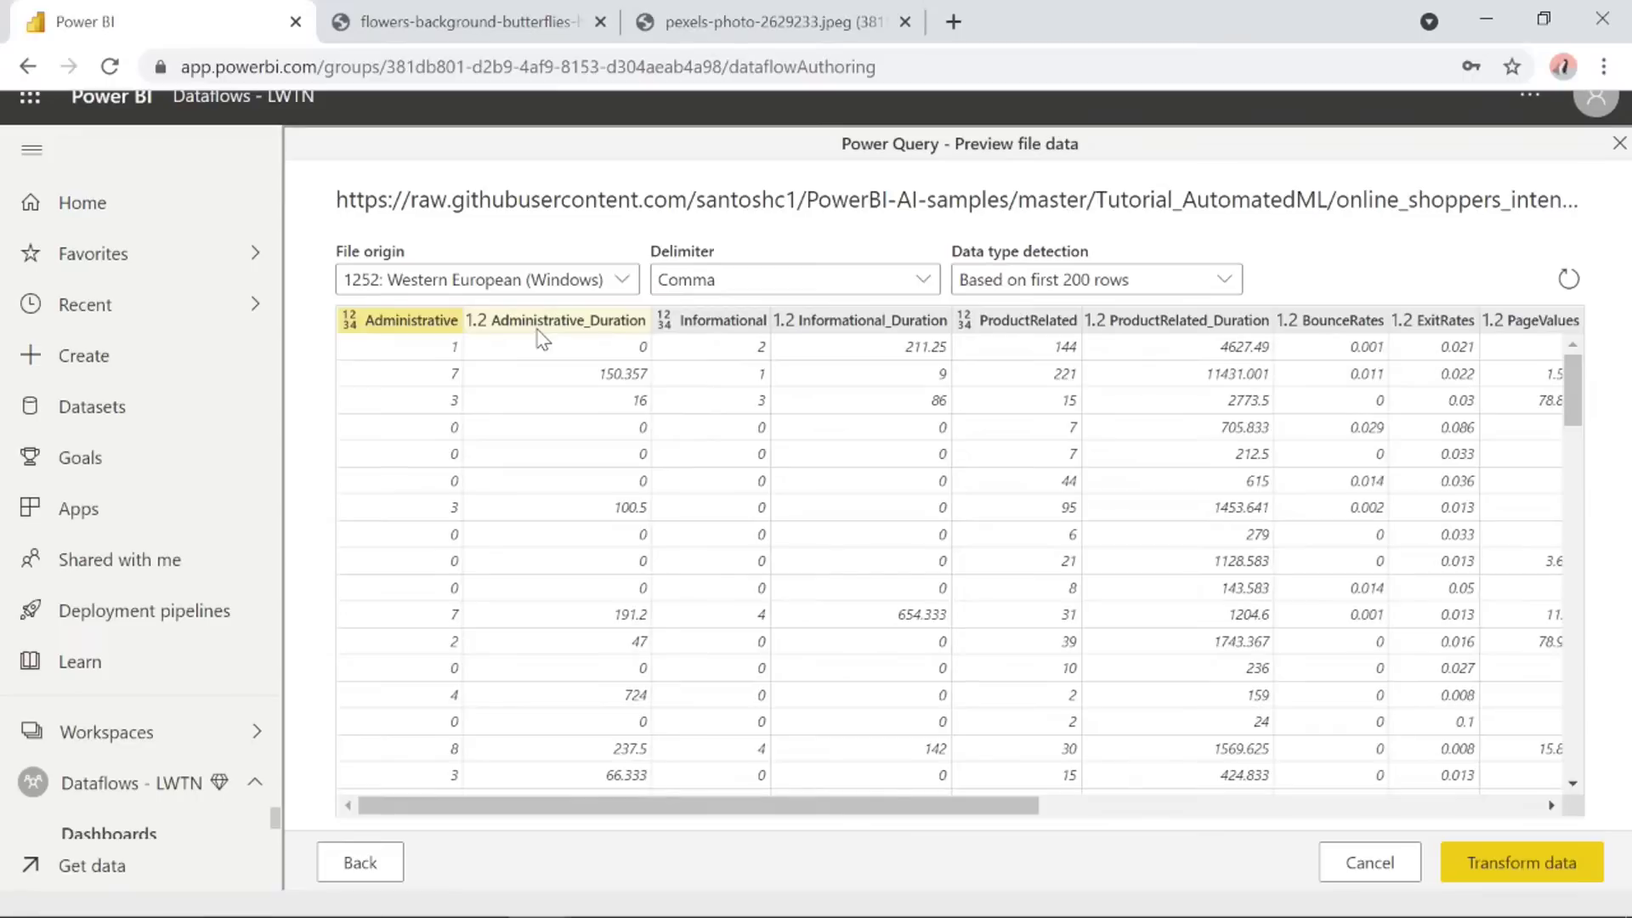
{"action": "left_click_drag", "start_coordinate": [914, 806], "coordinate": [1084, 812]}
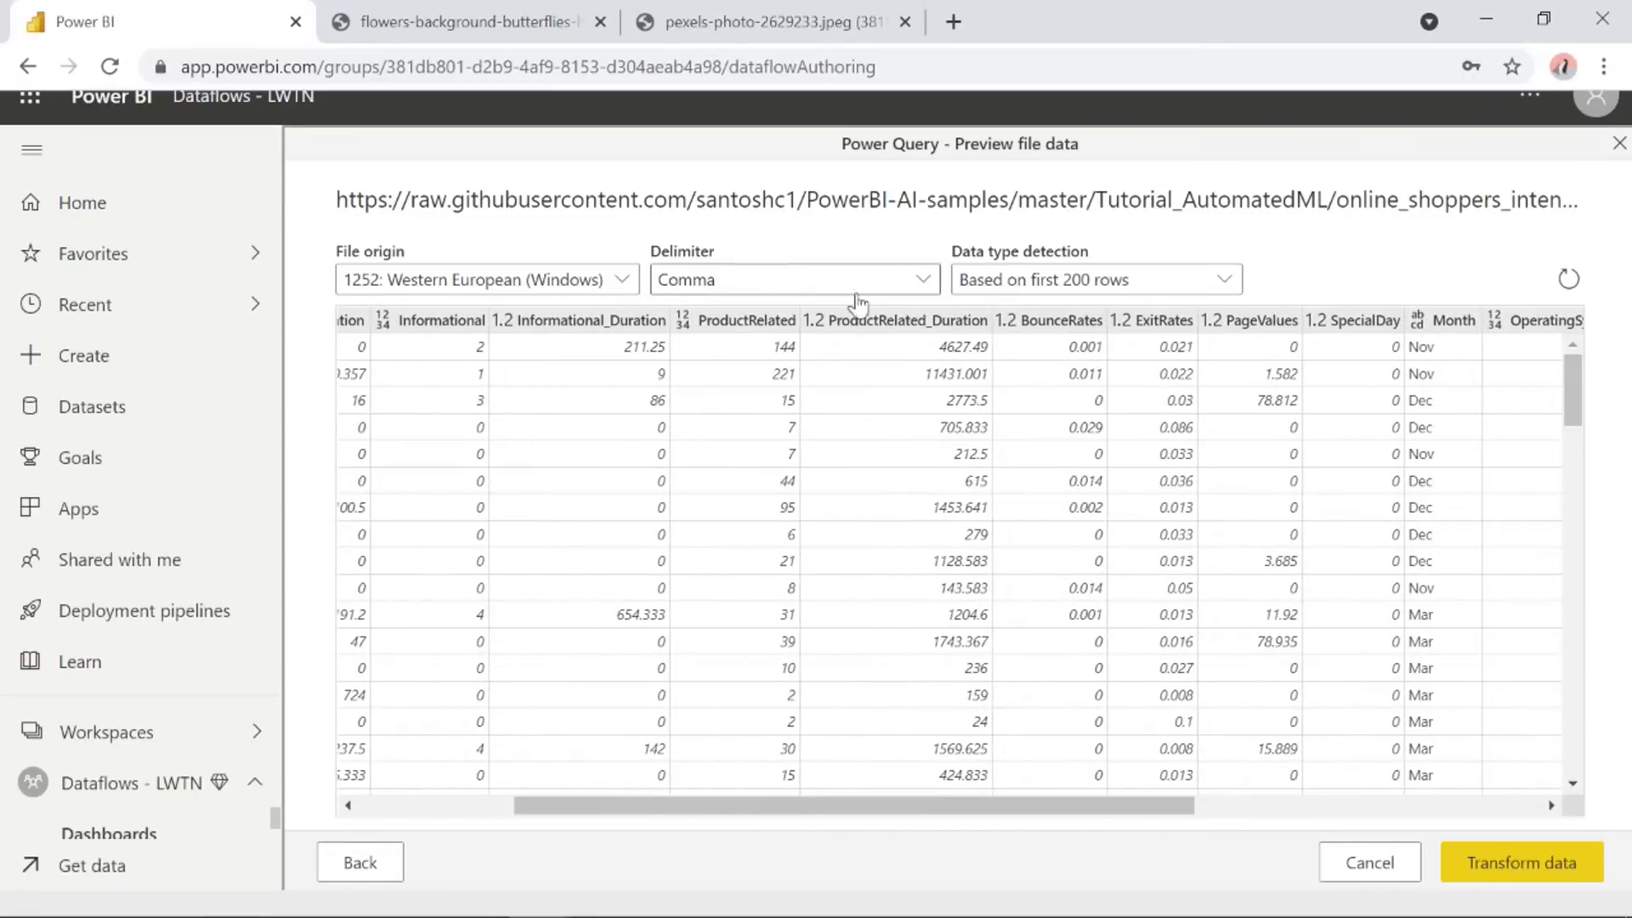
{"action": "left_click_drag", "start_coordinate": [1110, 803], "coordinate": [1512, 801]}
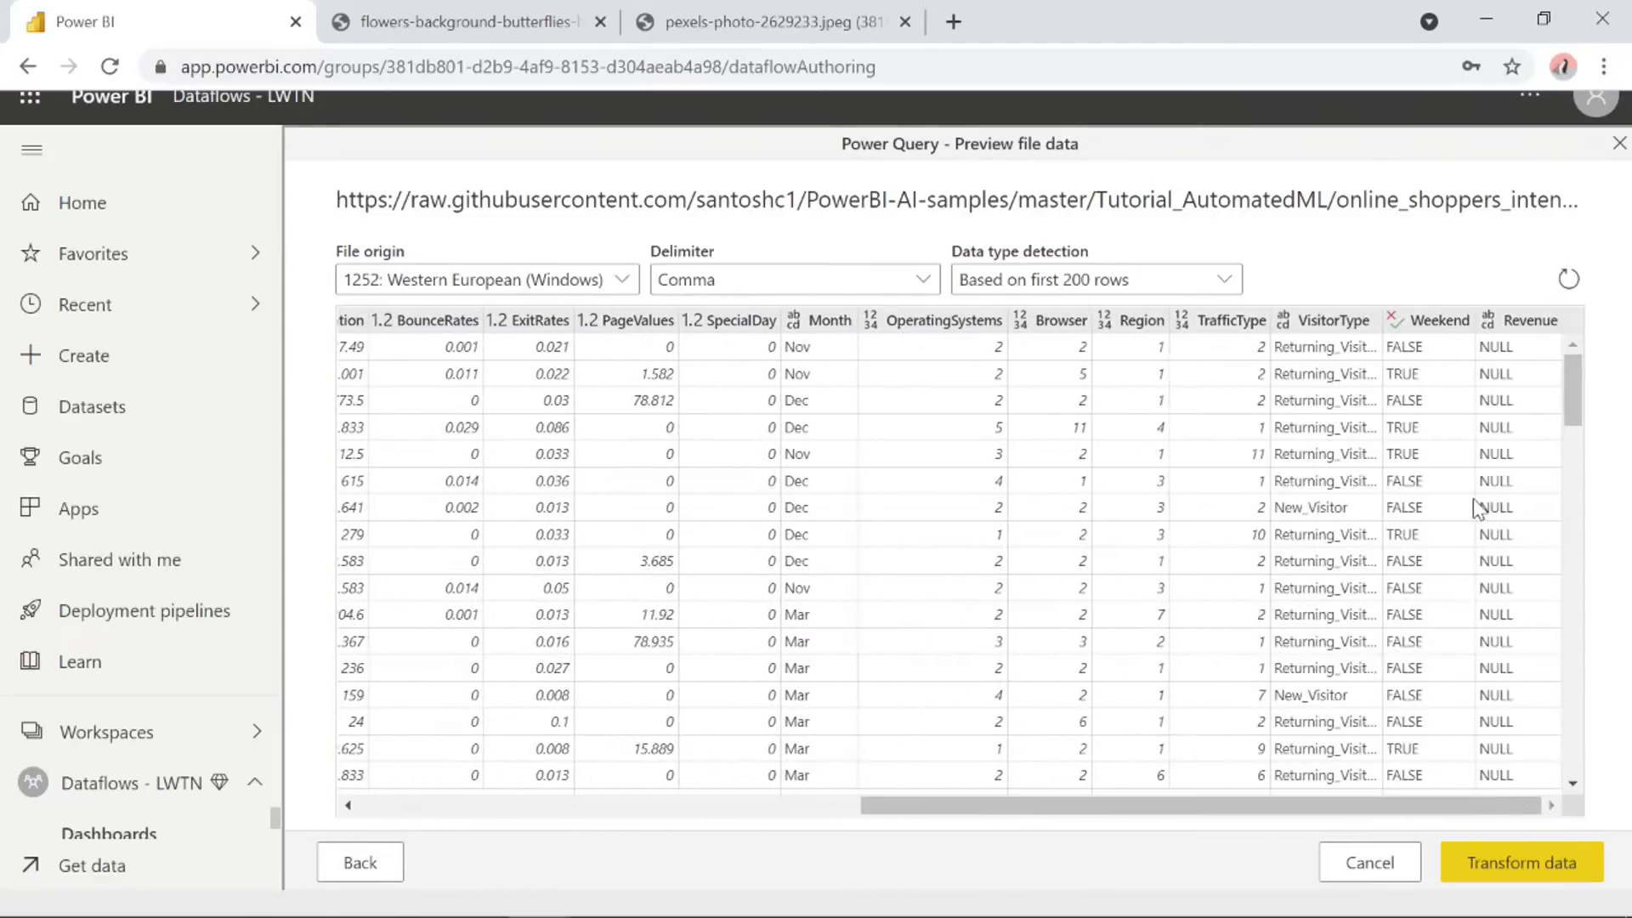
{"action": "left_click", "coordinate": [1517, 864]}
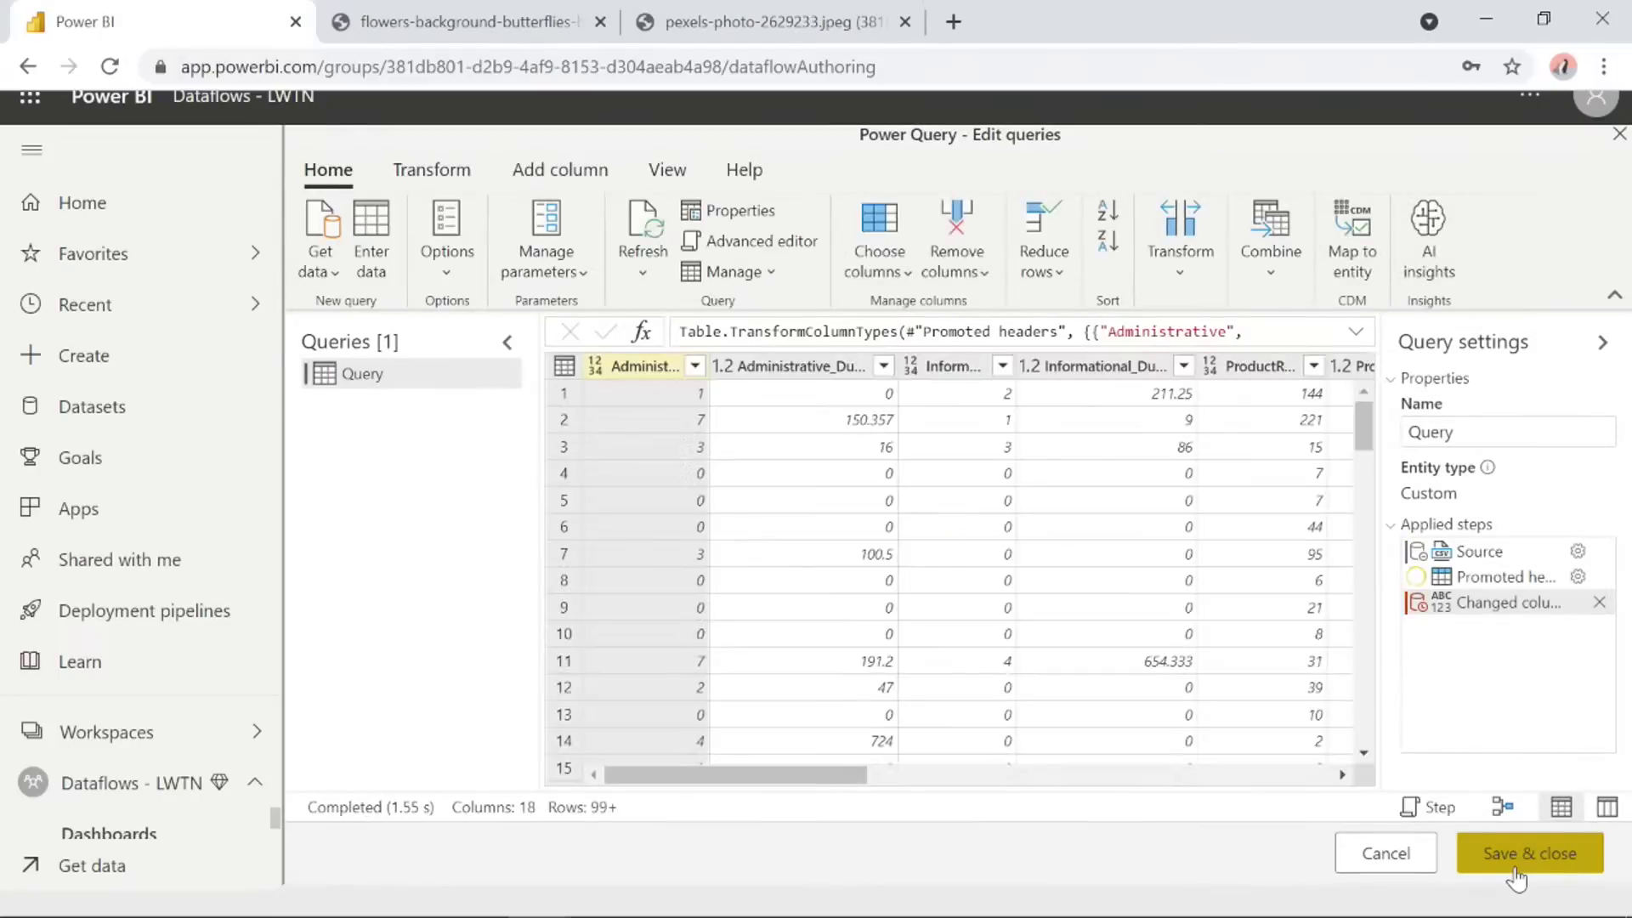
Examine the distinct values in the Revenue column's filter list without applying a filter.
{"action": "left_click_drag", "start_coordinate": [847, 777], "coordinate": [1365, 768]}
{"action": "left_click_drag", "start_coordinate": [1350, 367], "coordinate": [1318, 372]}
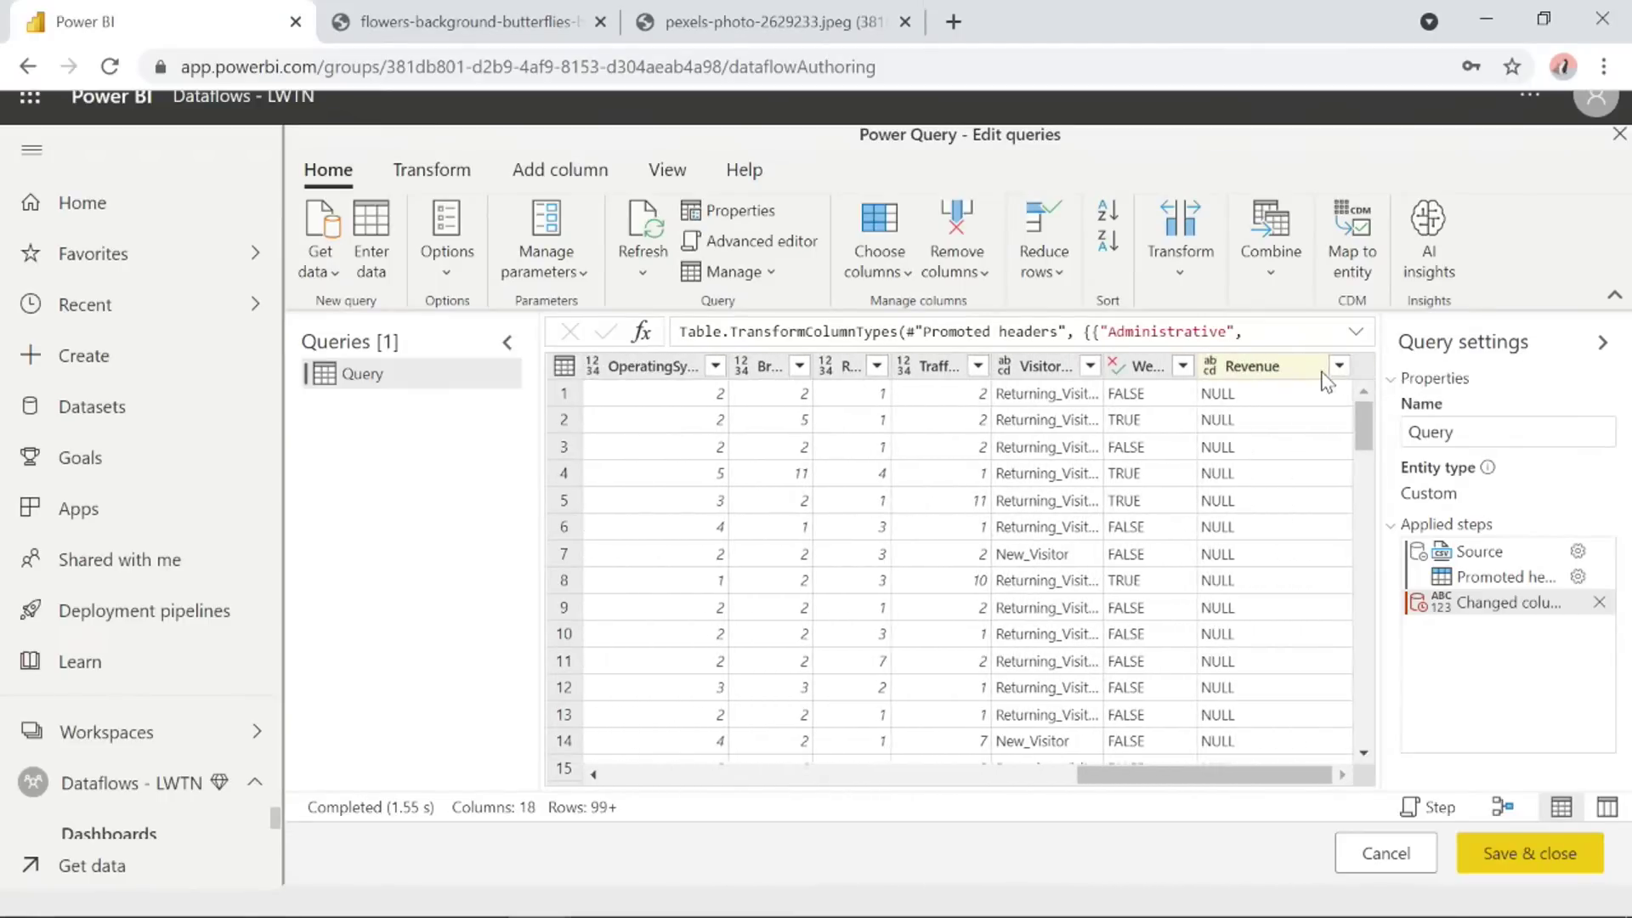
{"action": "left_click", "coordinate": [1339, 367]}
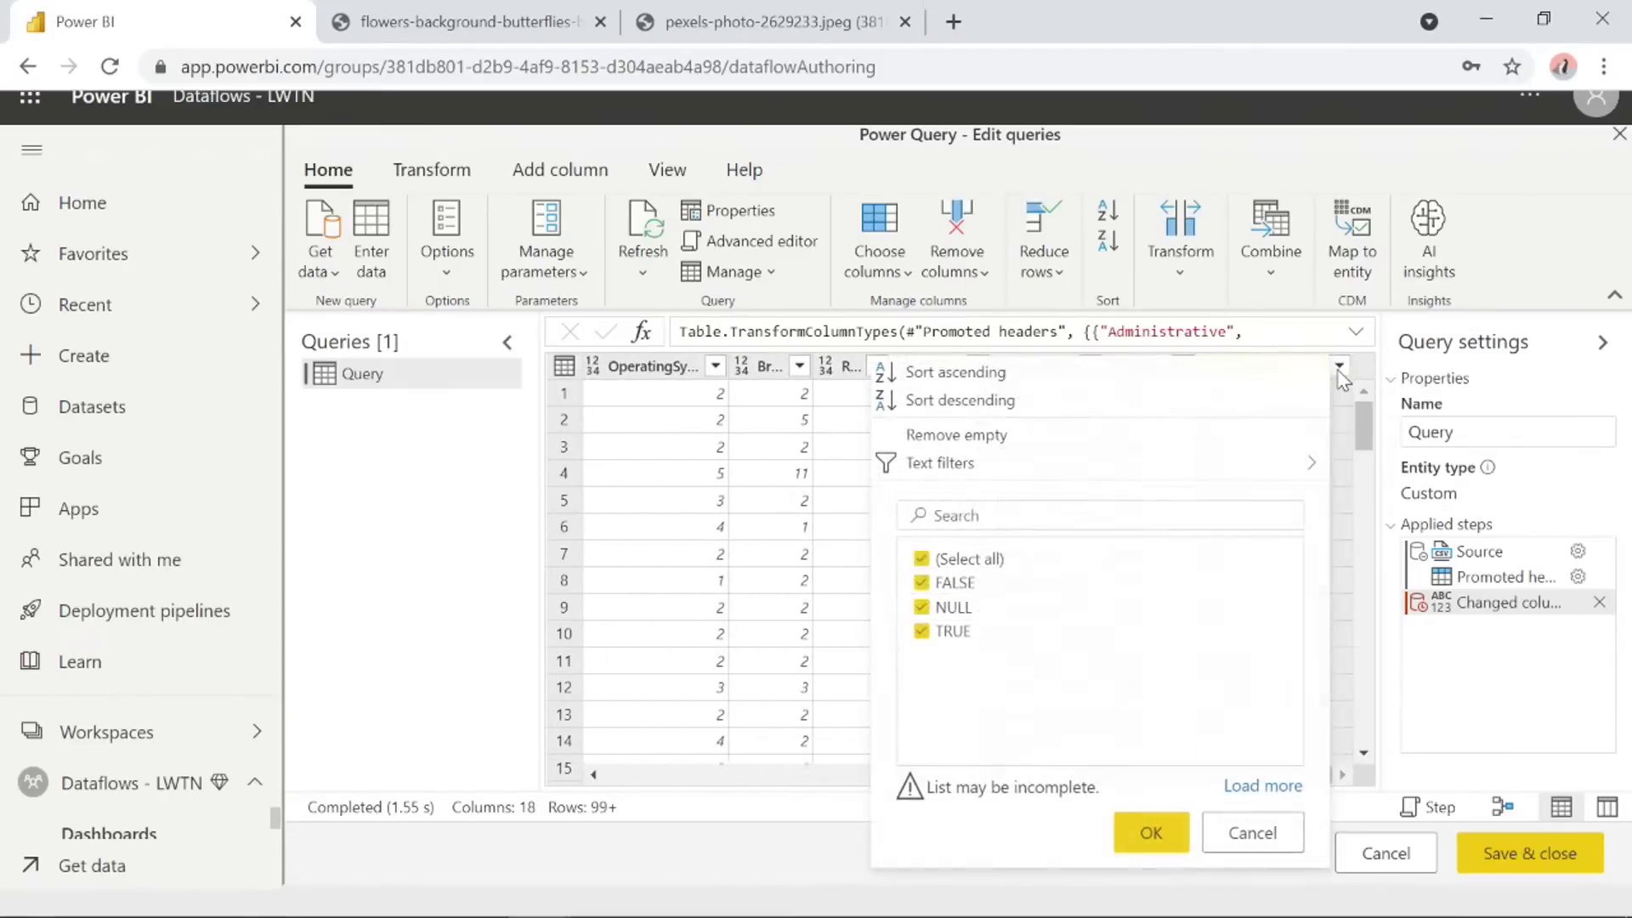
{"action": "left_click", "coordinate": [1251, 833]}
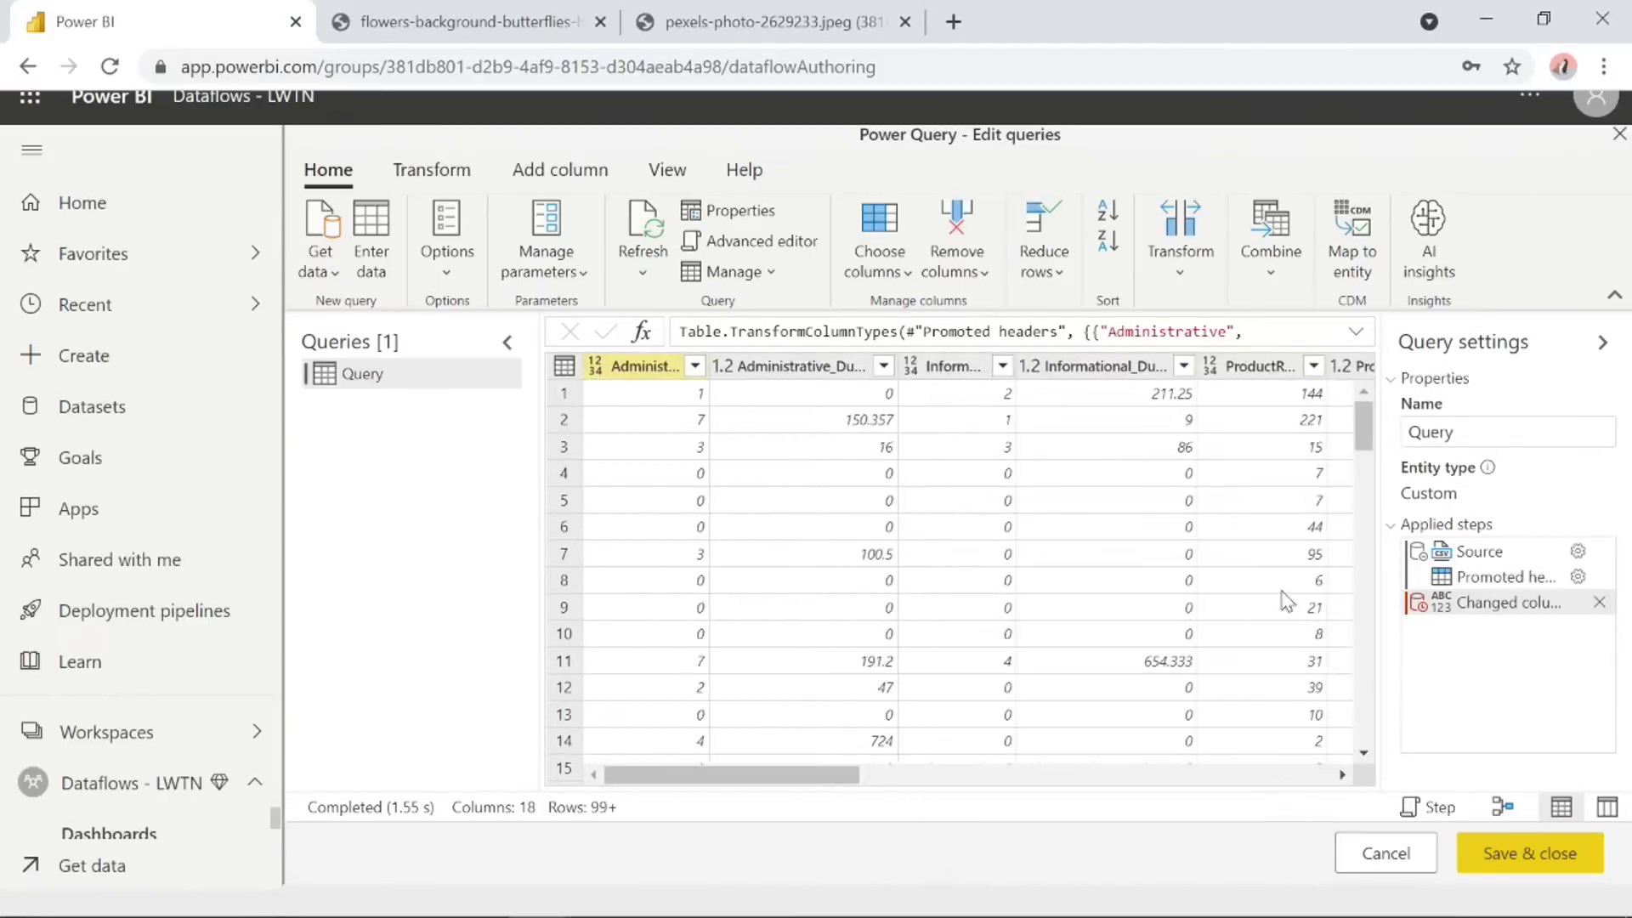
Change the Revenue column's data type to True/False, replacing the existing type conversion.
{"action": "left_click_drag", "start_coordinate": [868, 776], "coordinate": [1324, 781]}
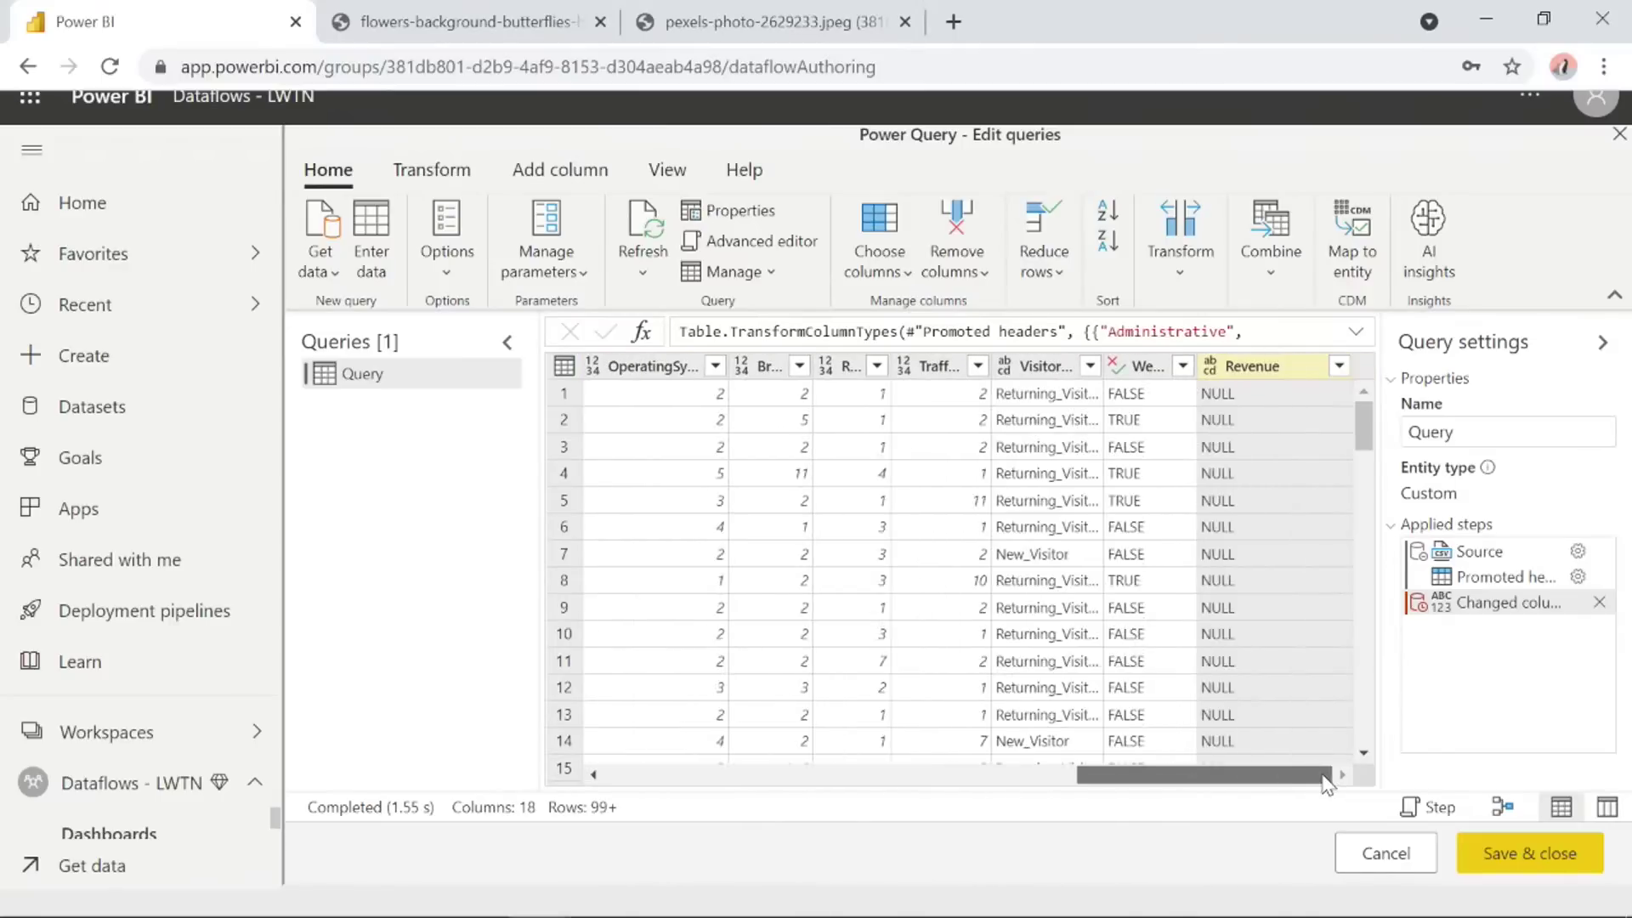
{"action": "left_click", "coordinate": [1211, 366]}
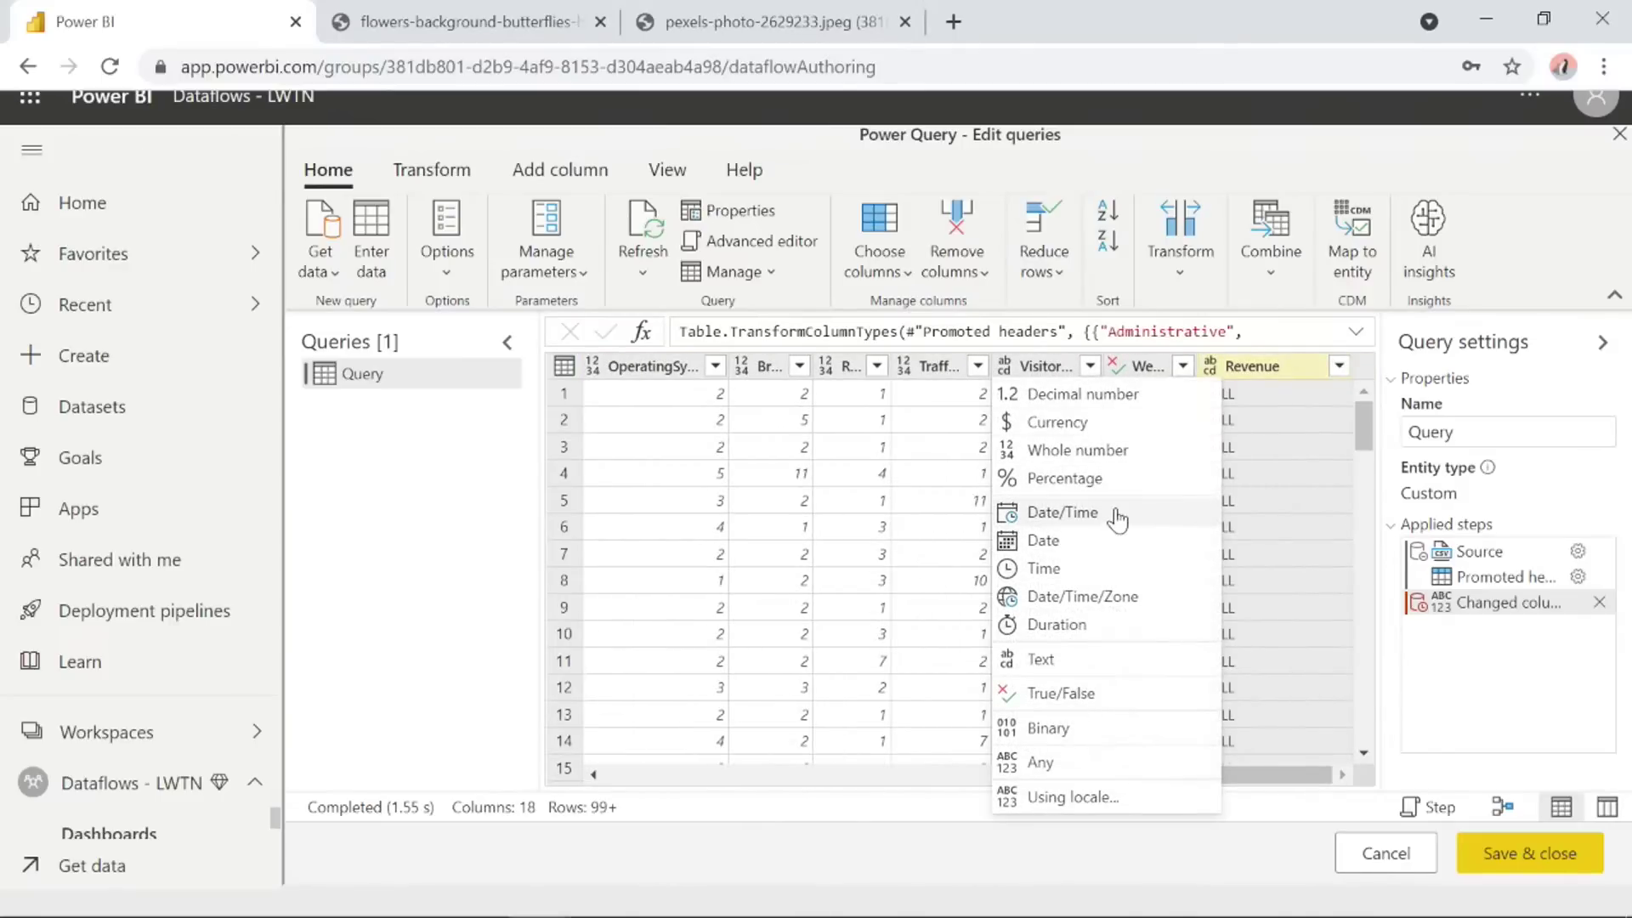
{"action": "left_click", "coordinate": [1102, 705]}
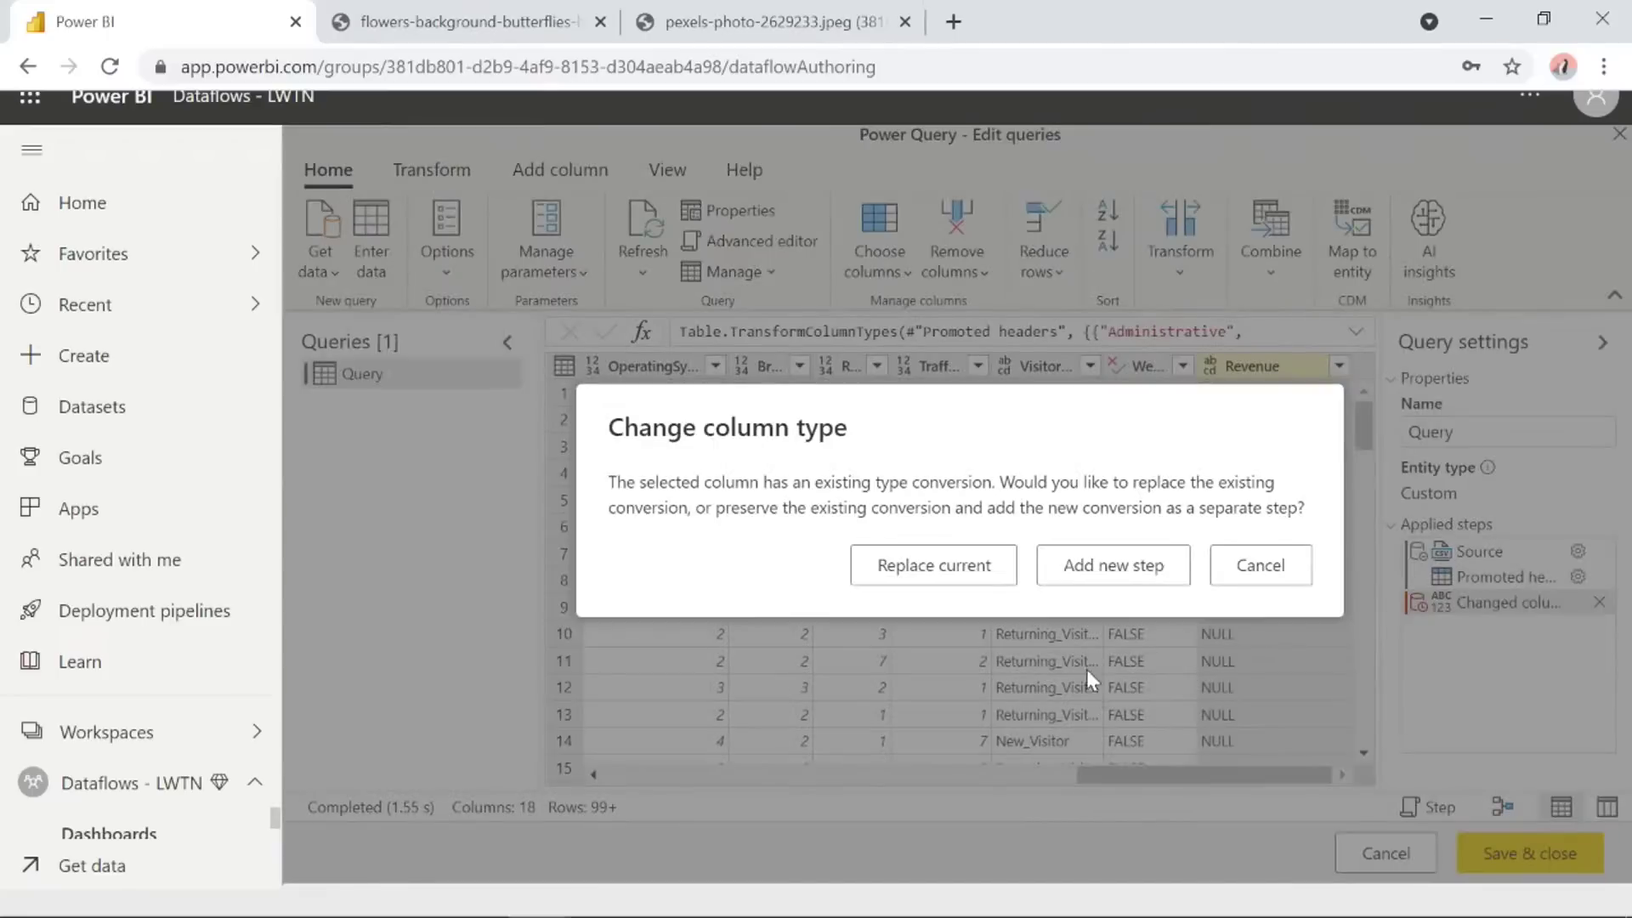
{"action": "left_click", "coordinate": [948, 575]}
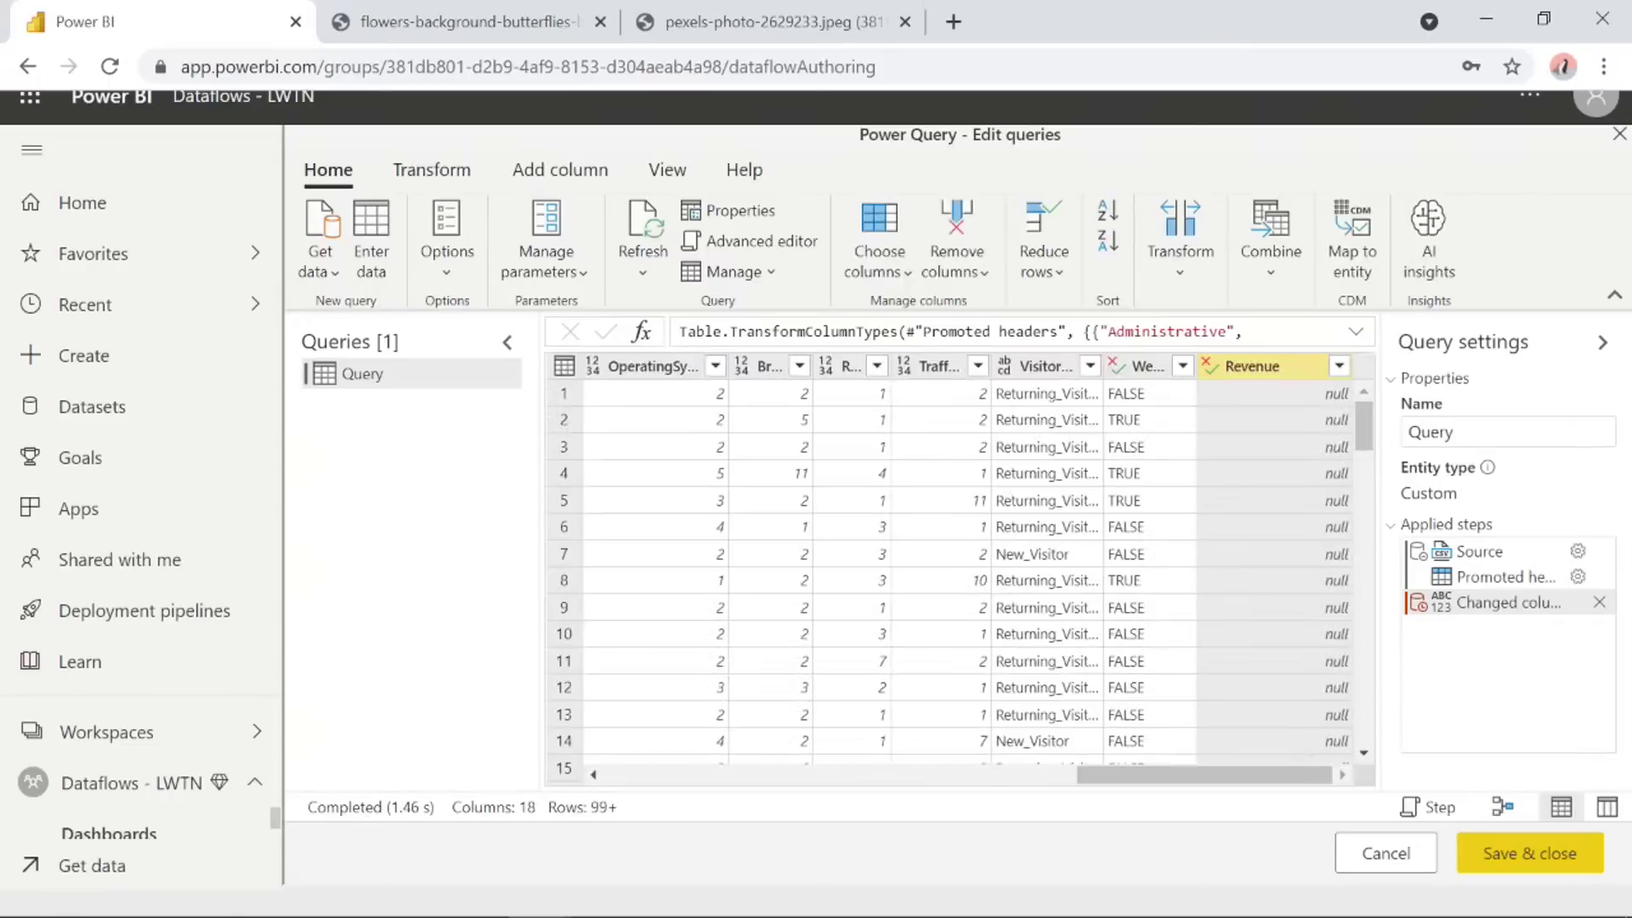
Rename the query as Online Visitors, then save and close the query editor.
{"action": "left_click", "coordinate": [1479, 431]}
{"action": "type", "text": "Online "}
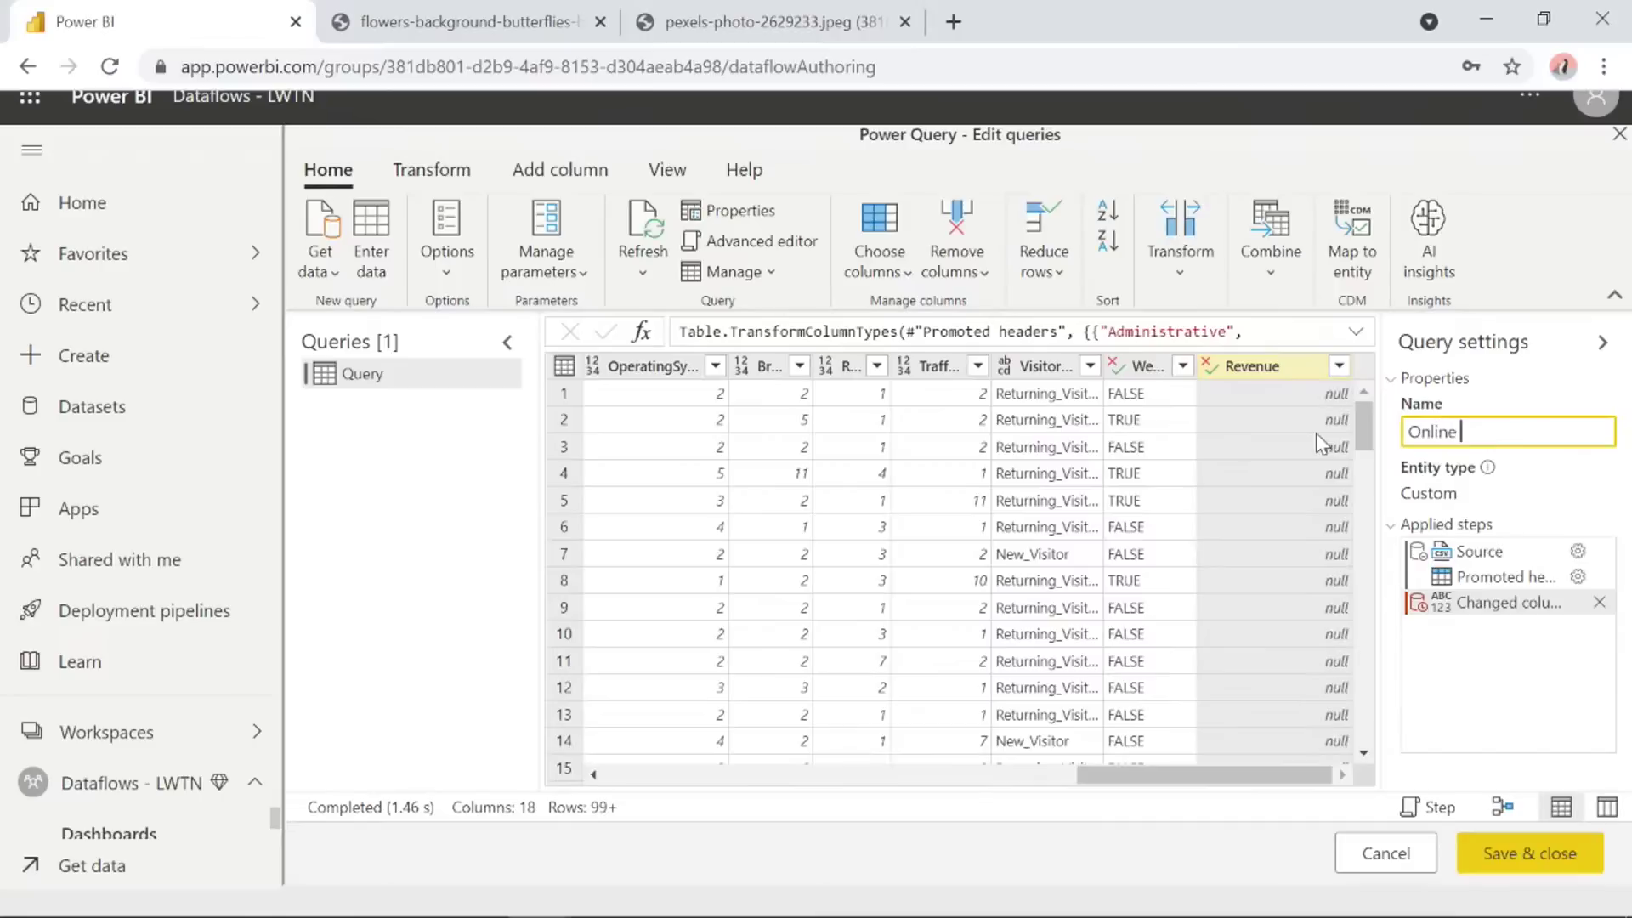
{"action": "type", "text": "Visitors"}
{"action": "left_click", "coordinate": [1556, 862]}
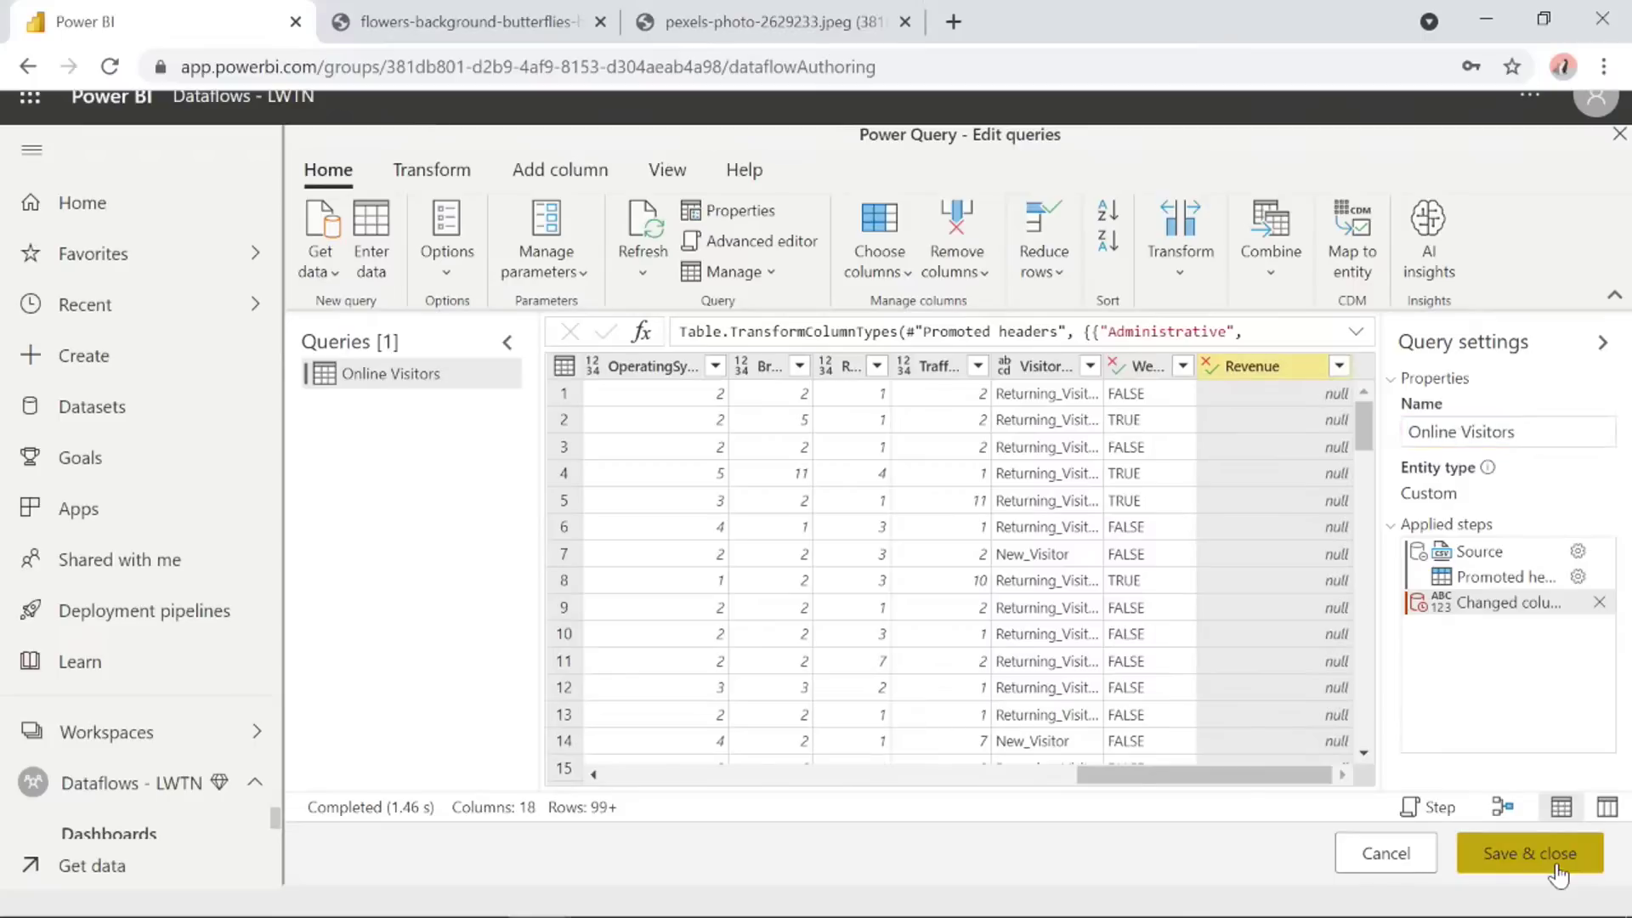
{"action": "left_click", "coordinate": [1530, 852]}
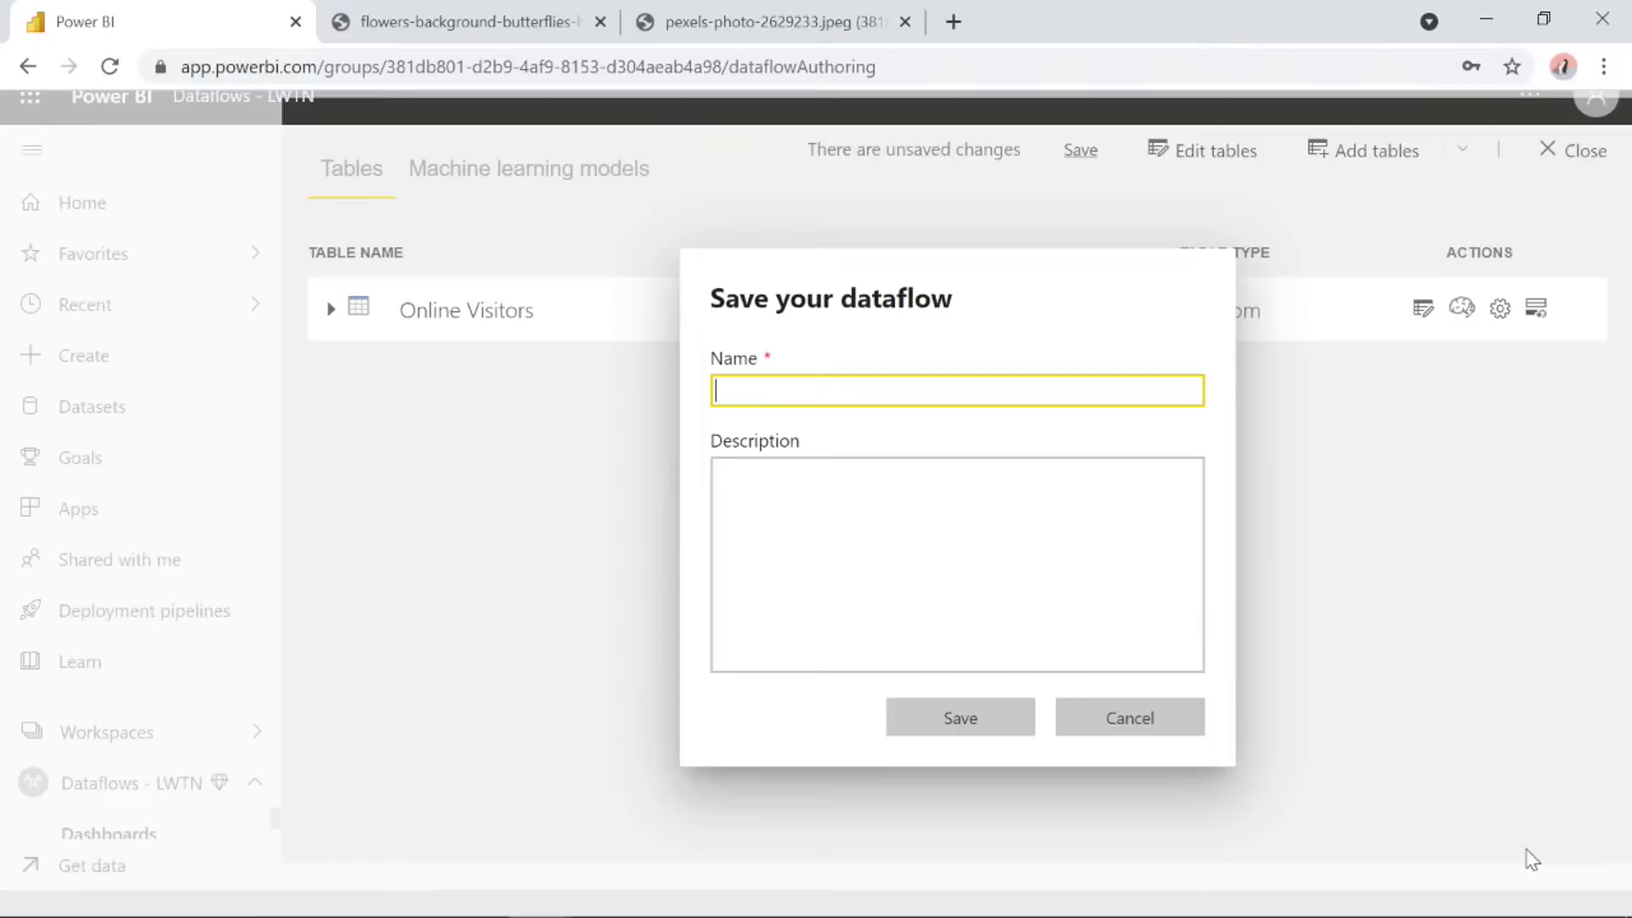
Save the dataflow as "Online Shoppers Intent - Demo" and refresh its data immediately.
{"action": "type", "text": "Online Shoppers Intent"}
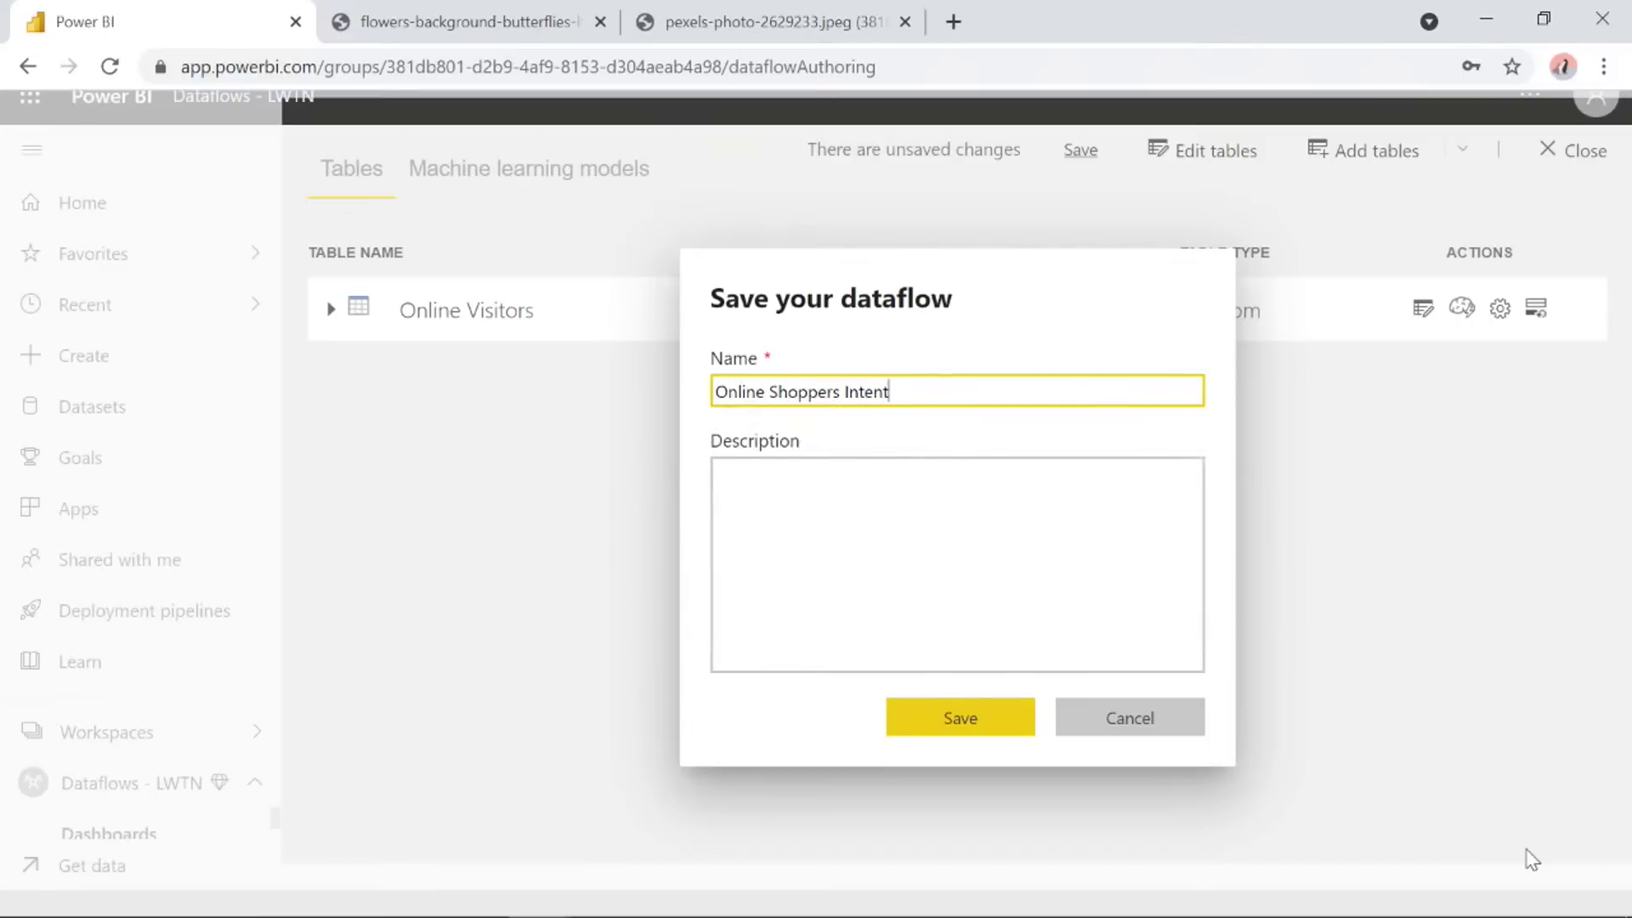
{"action": "type", "text": " - Demo"}
{"action": "left_click", "coordinate": [971, 720]}
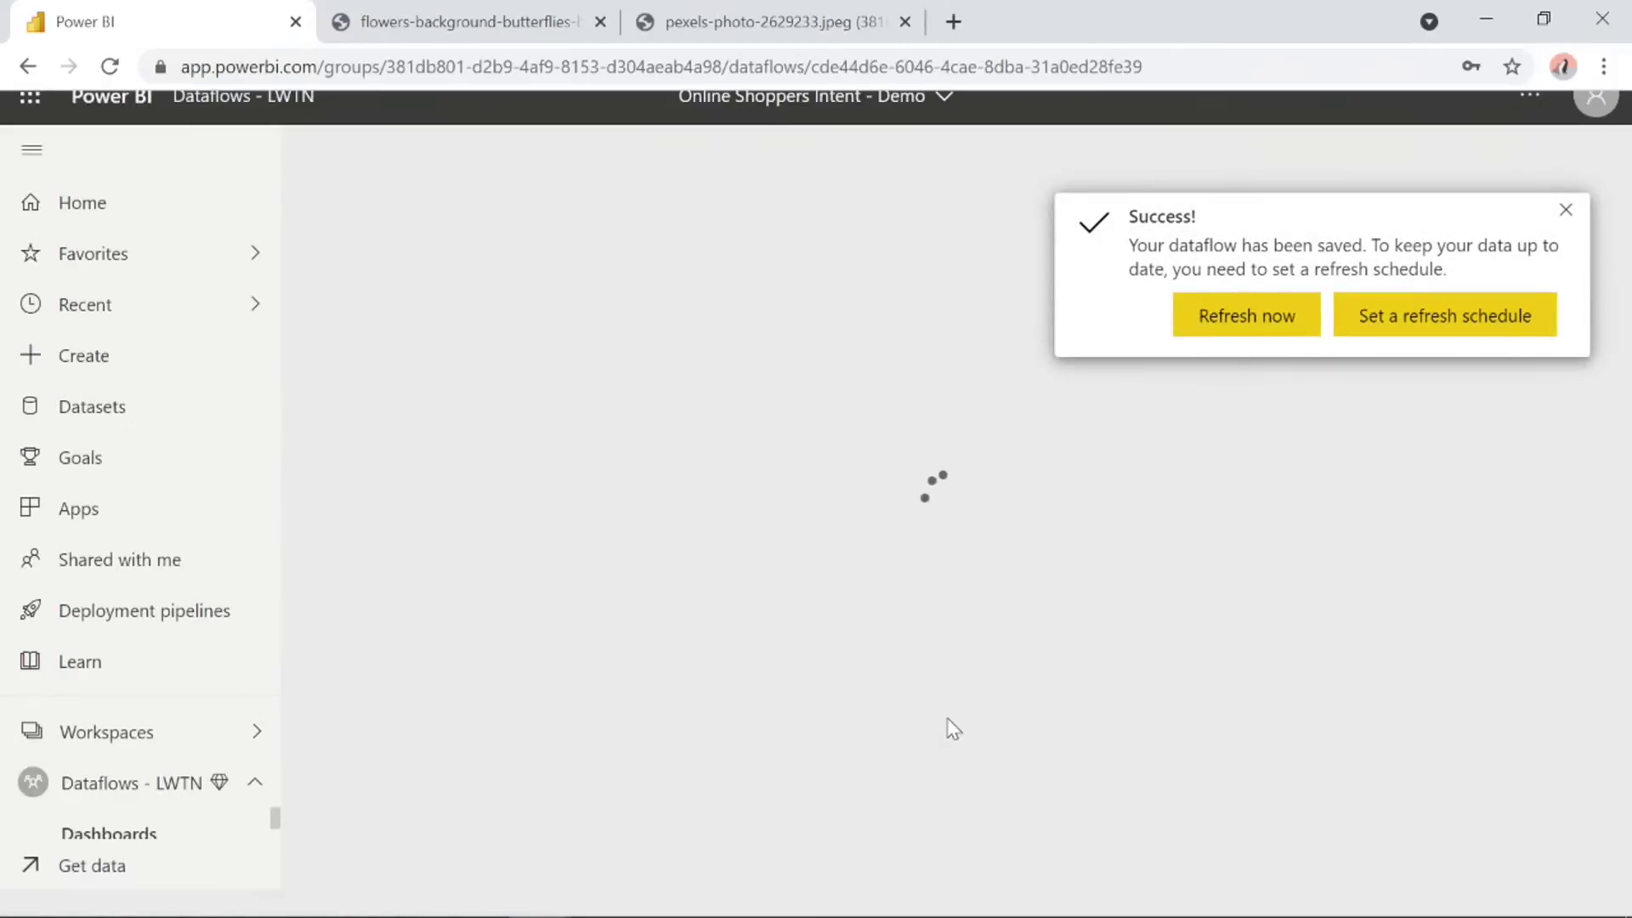
{"action": "left_click", "coordinate": [1264, 317]}
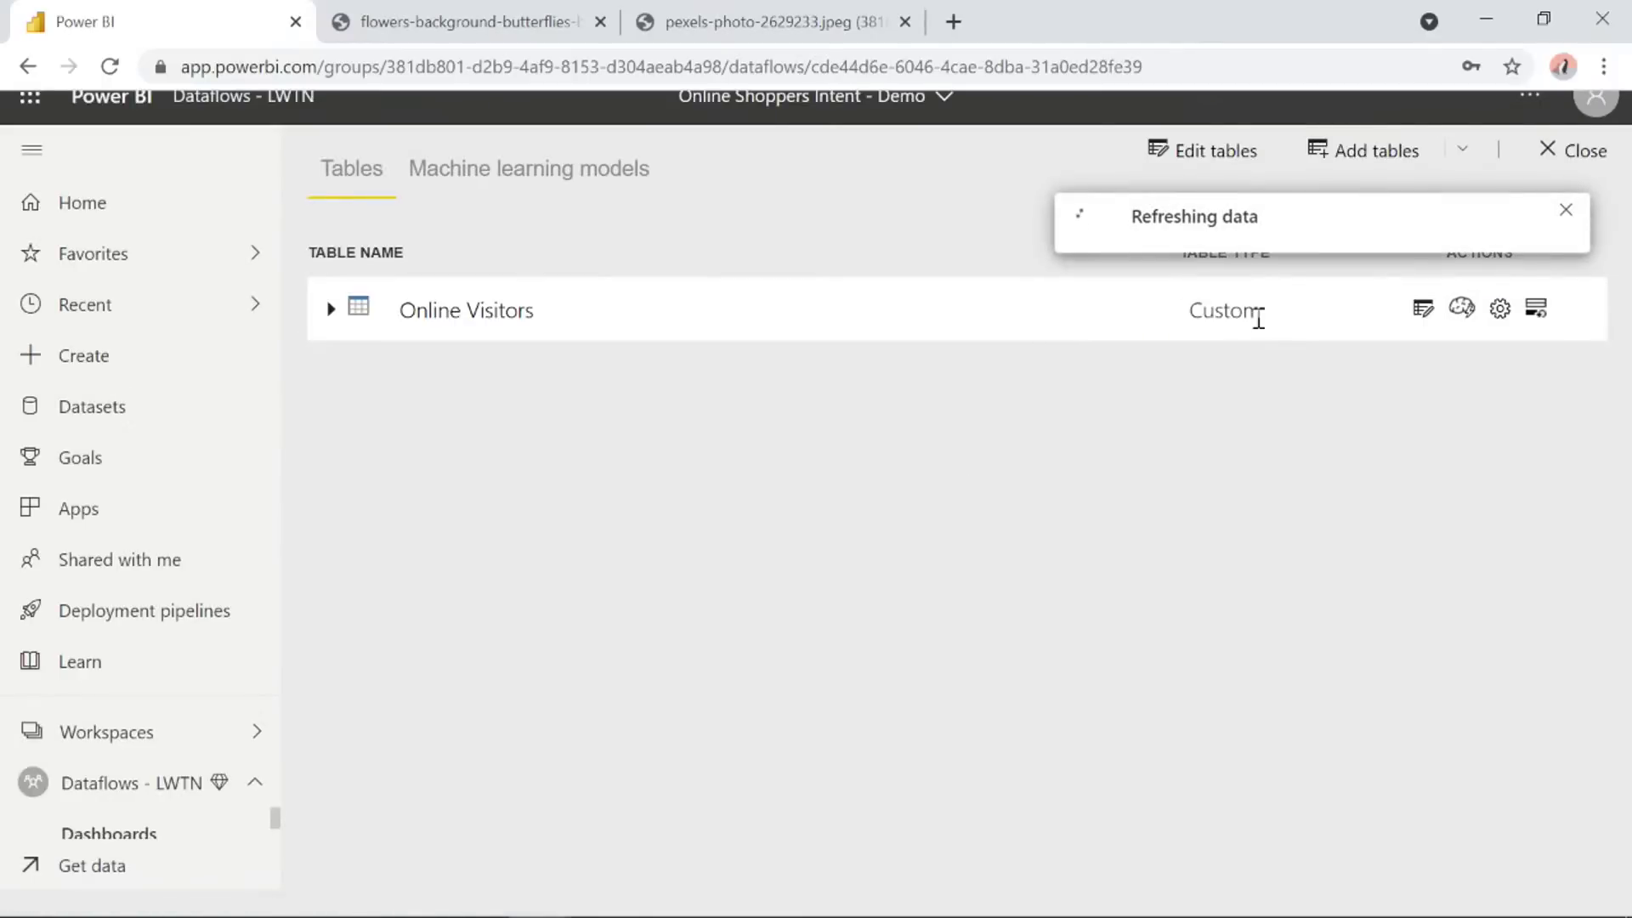
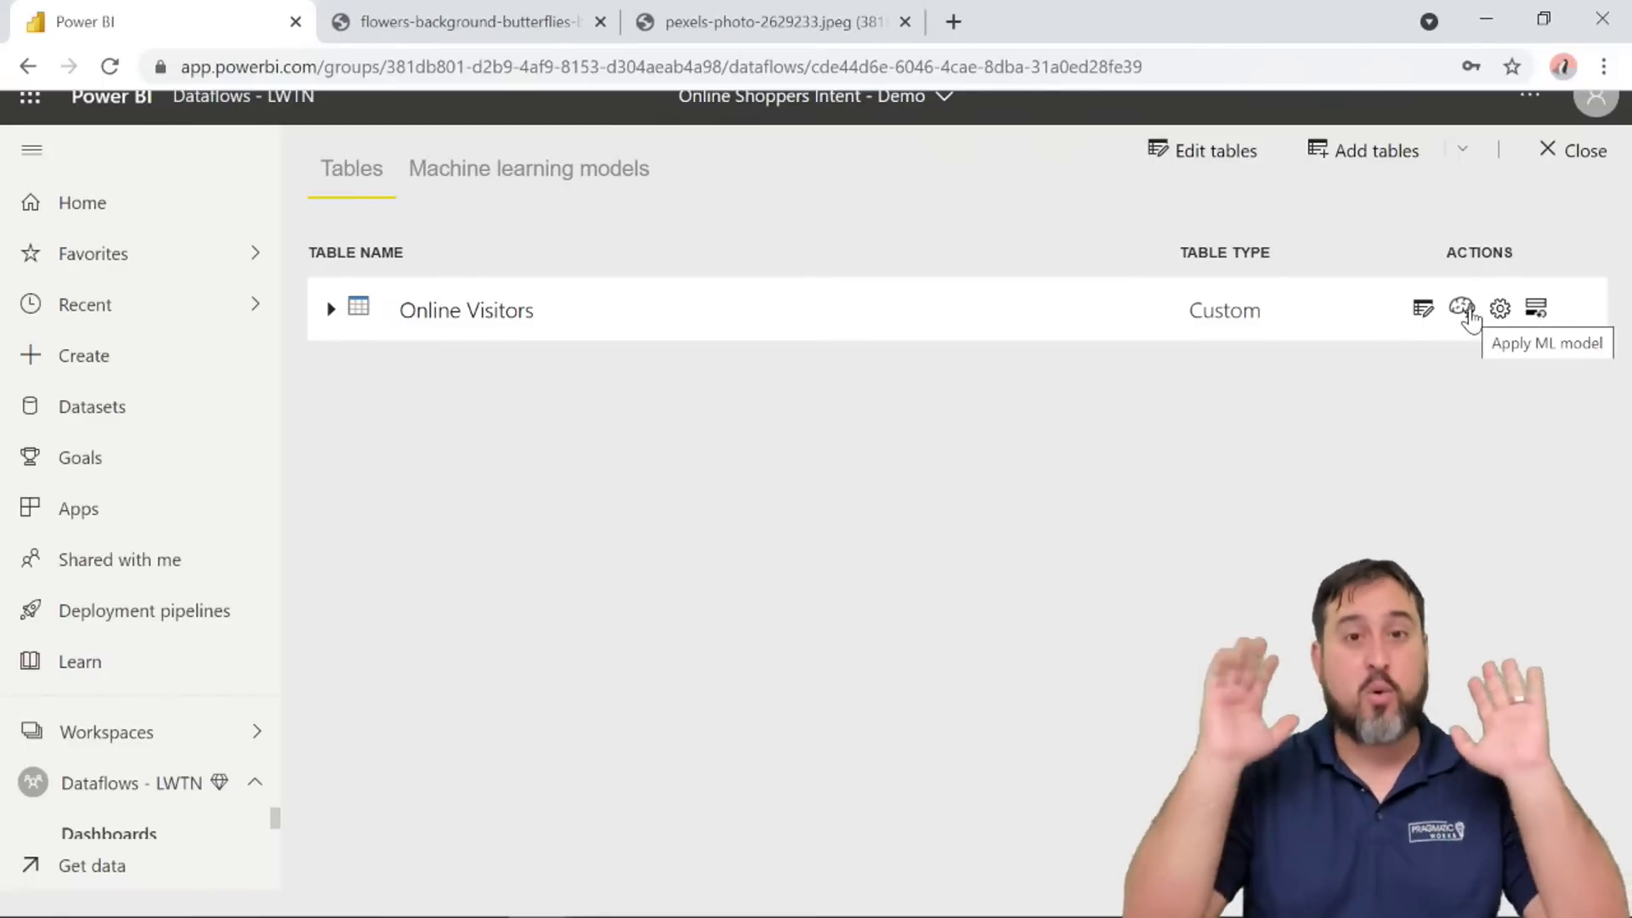
Add a machine learning model to the Online Visitors table with Revenue as the outcome column to predict.
{"action": "left_click", "coordinate": [1463, 311]}
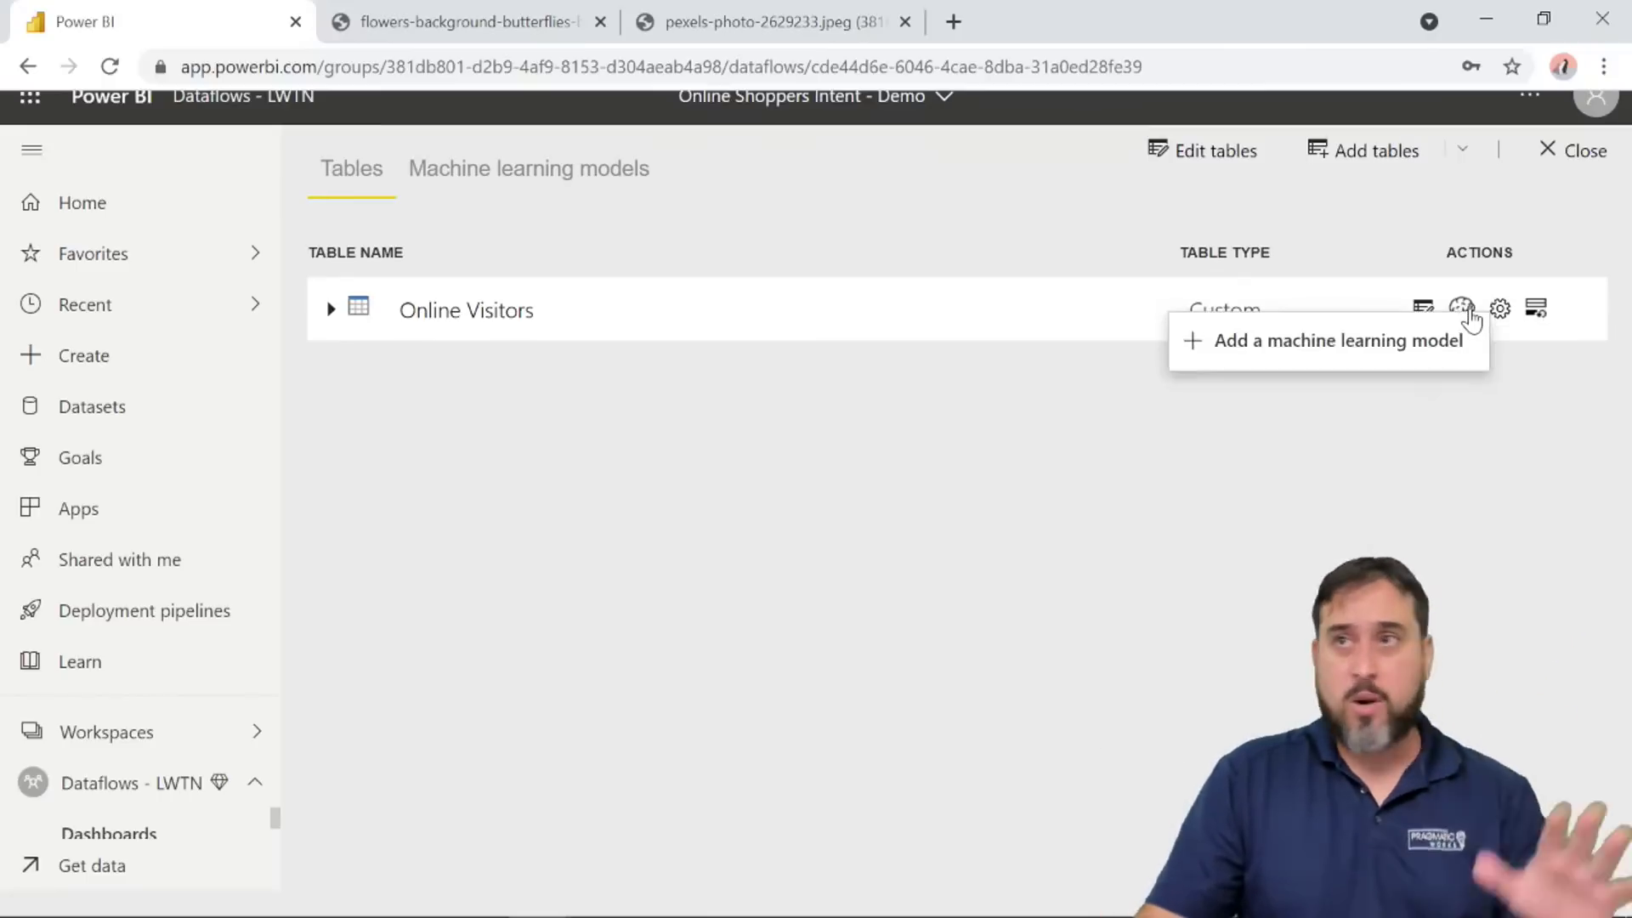
{"action": "left_click", "coordinate": [1409, 344]}
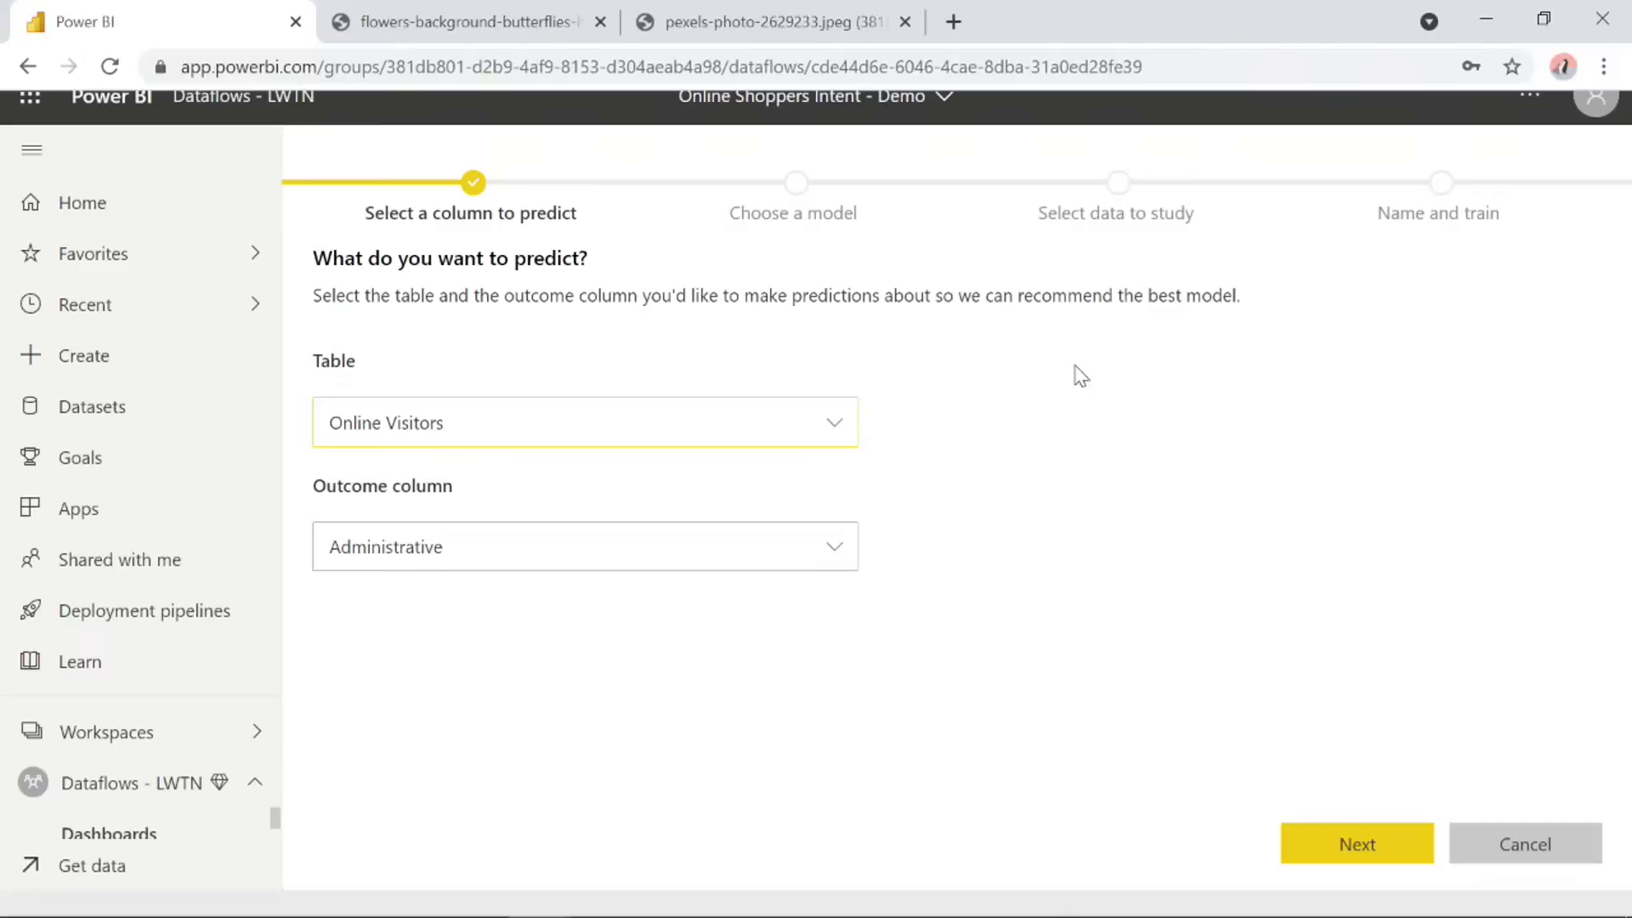
{"action": "left_click", "coordinate": [770, 437]}
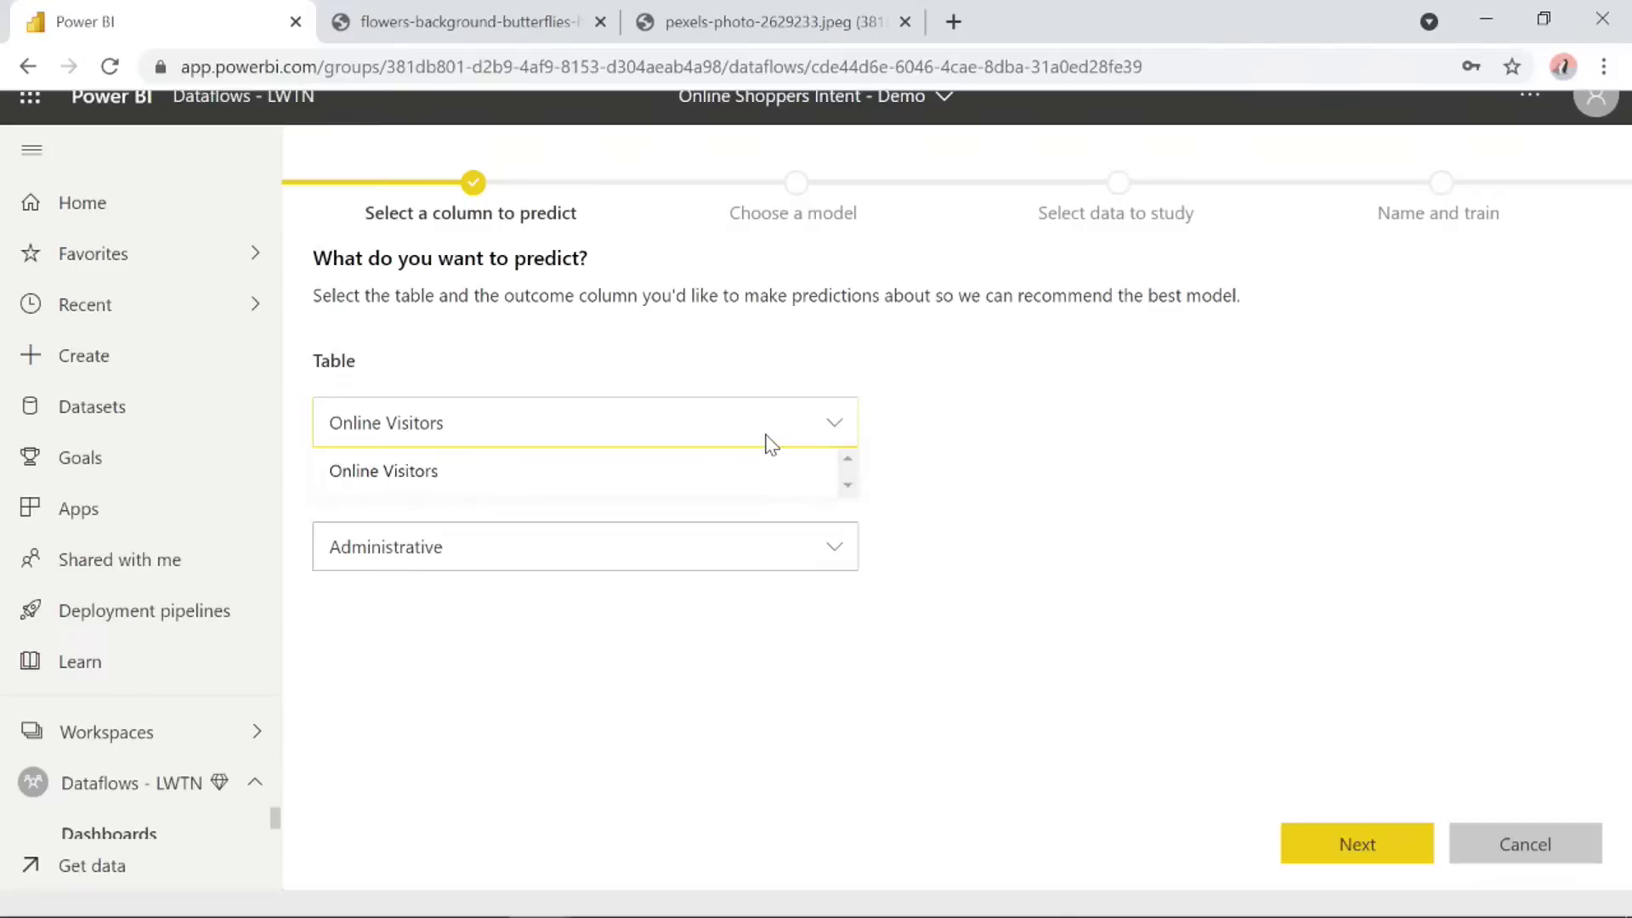
{"action": "left_click", "coordinate": [771, 442]}
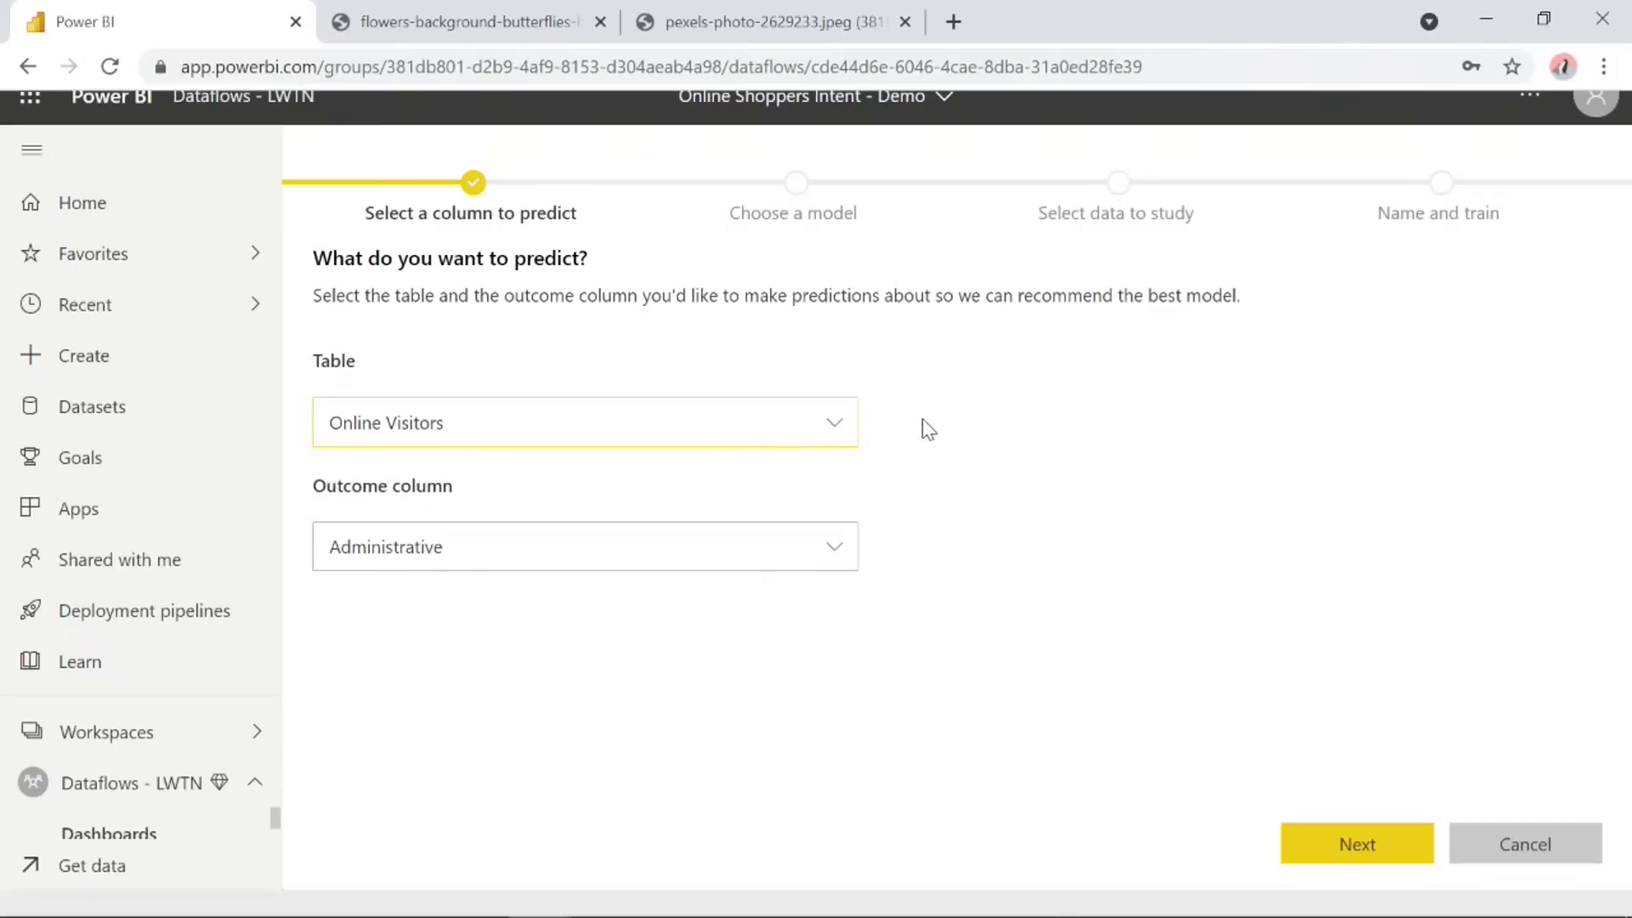
{"action": "left_click", "coordinate": [827, 565]}
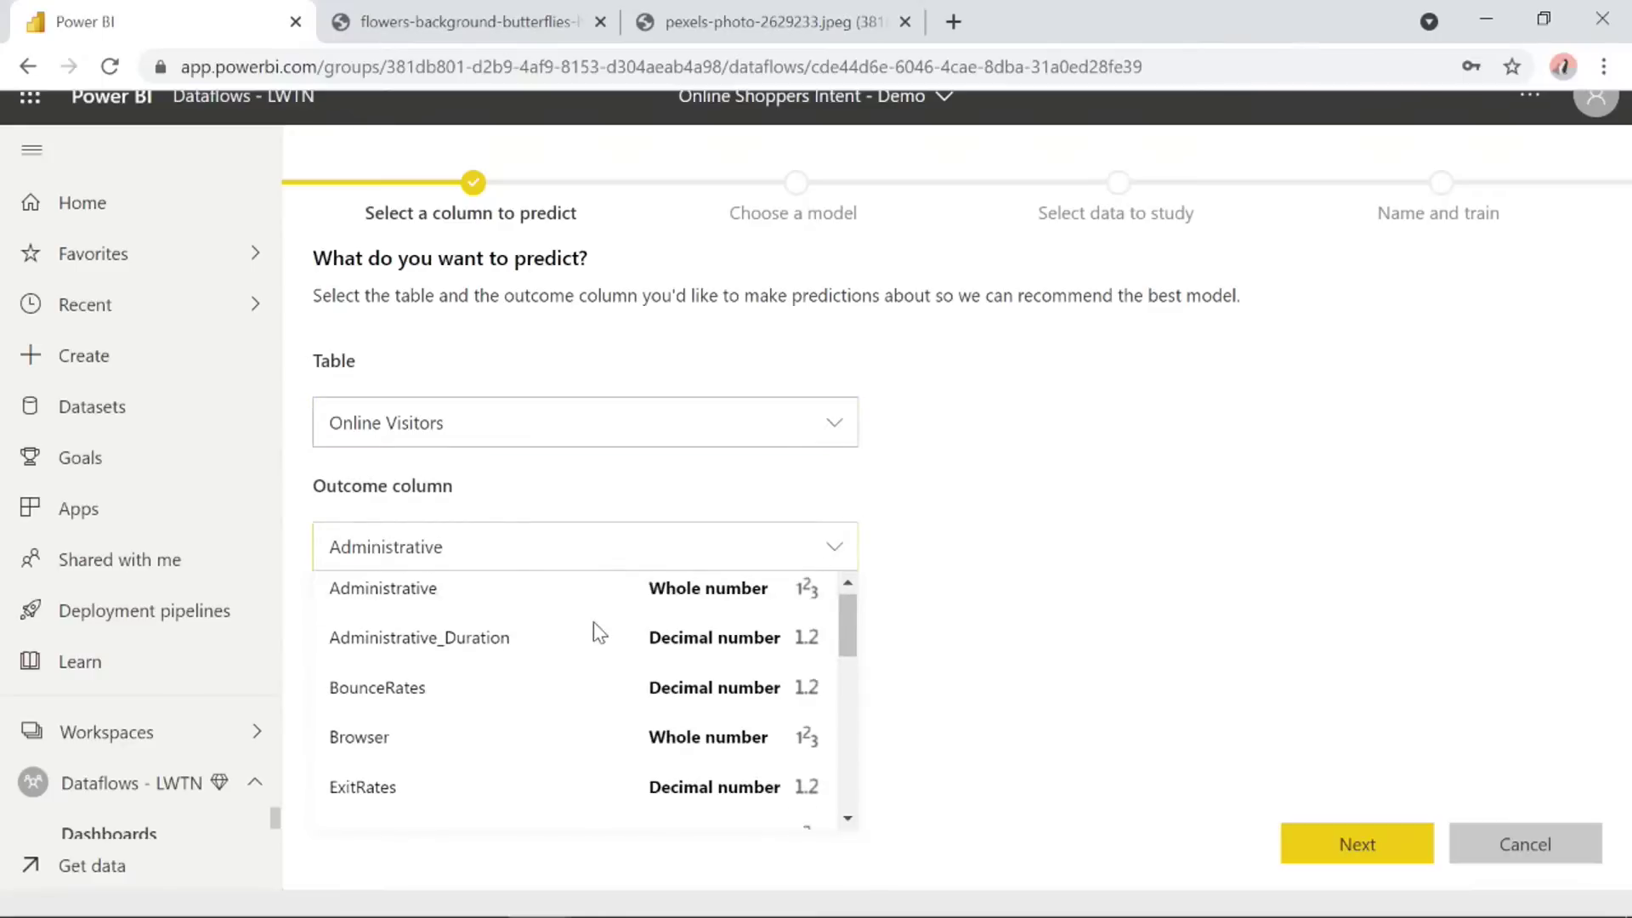
{"action": "scroll", "coordinate": [593, 625], "scroll_direction": "down", "scroll_amount": 5}
{"action": "scroll", "coordinate": [531, 707], "scroll_direction": "down", "scroll_amount": 2}
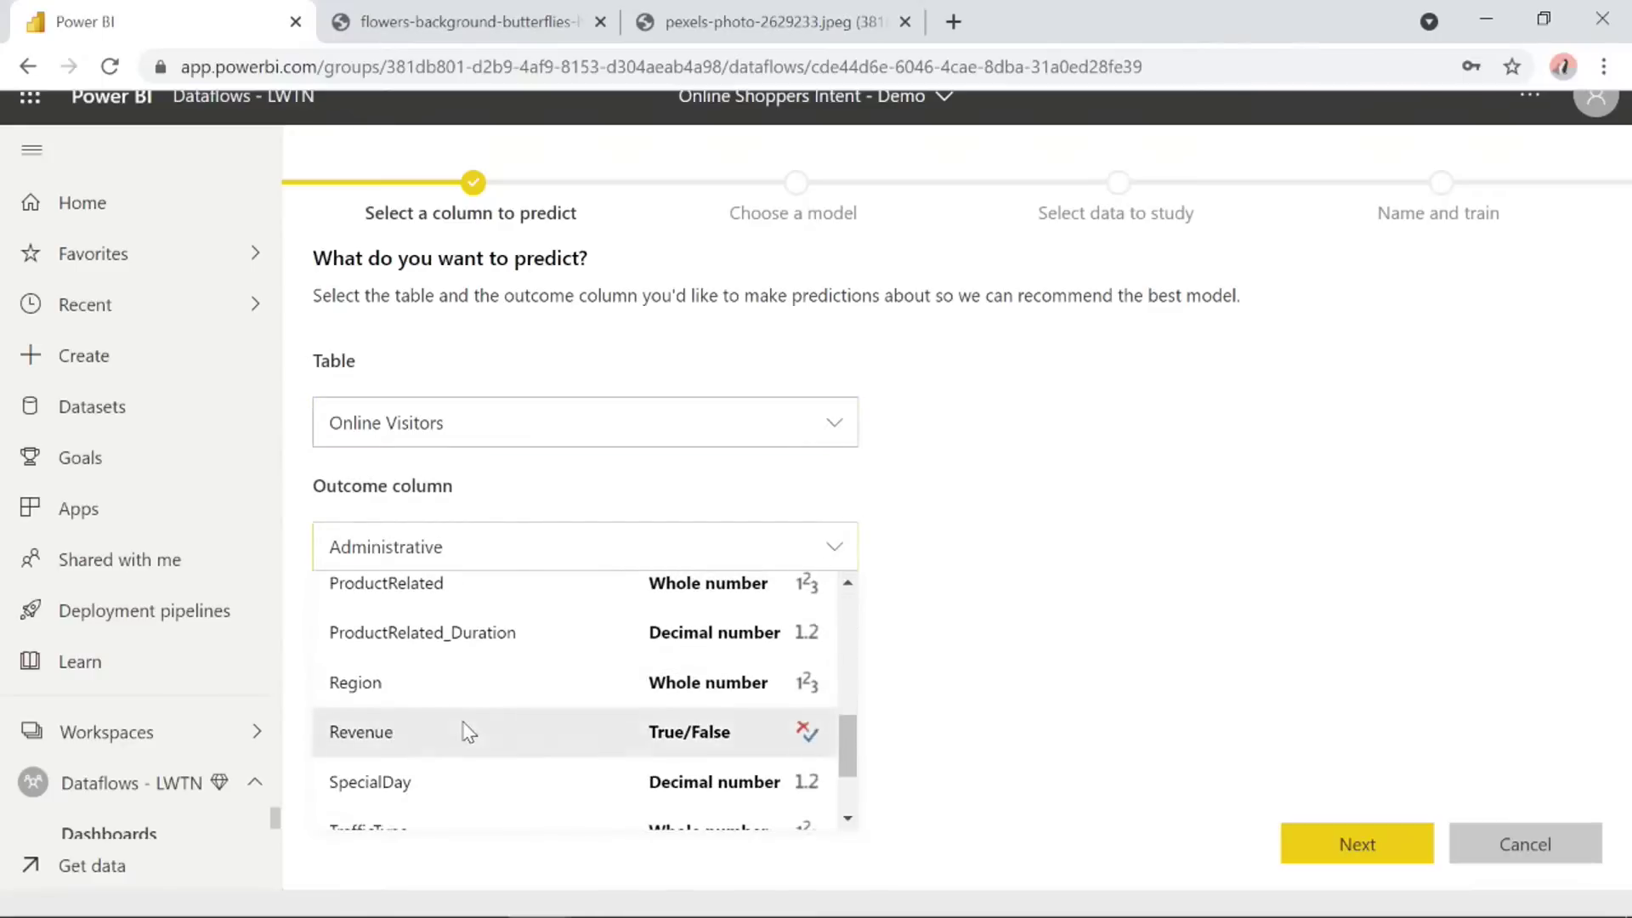
{"action": "left_click", "coordinate": [466, 729]}
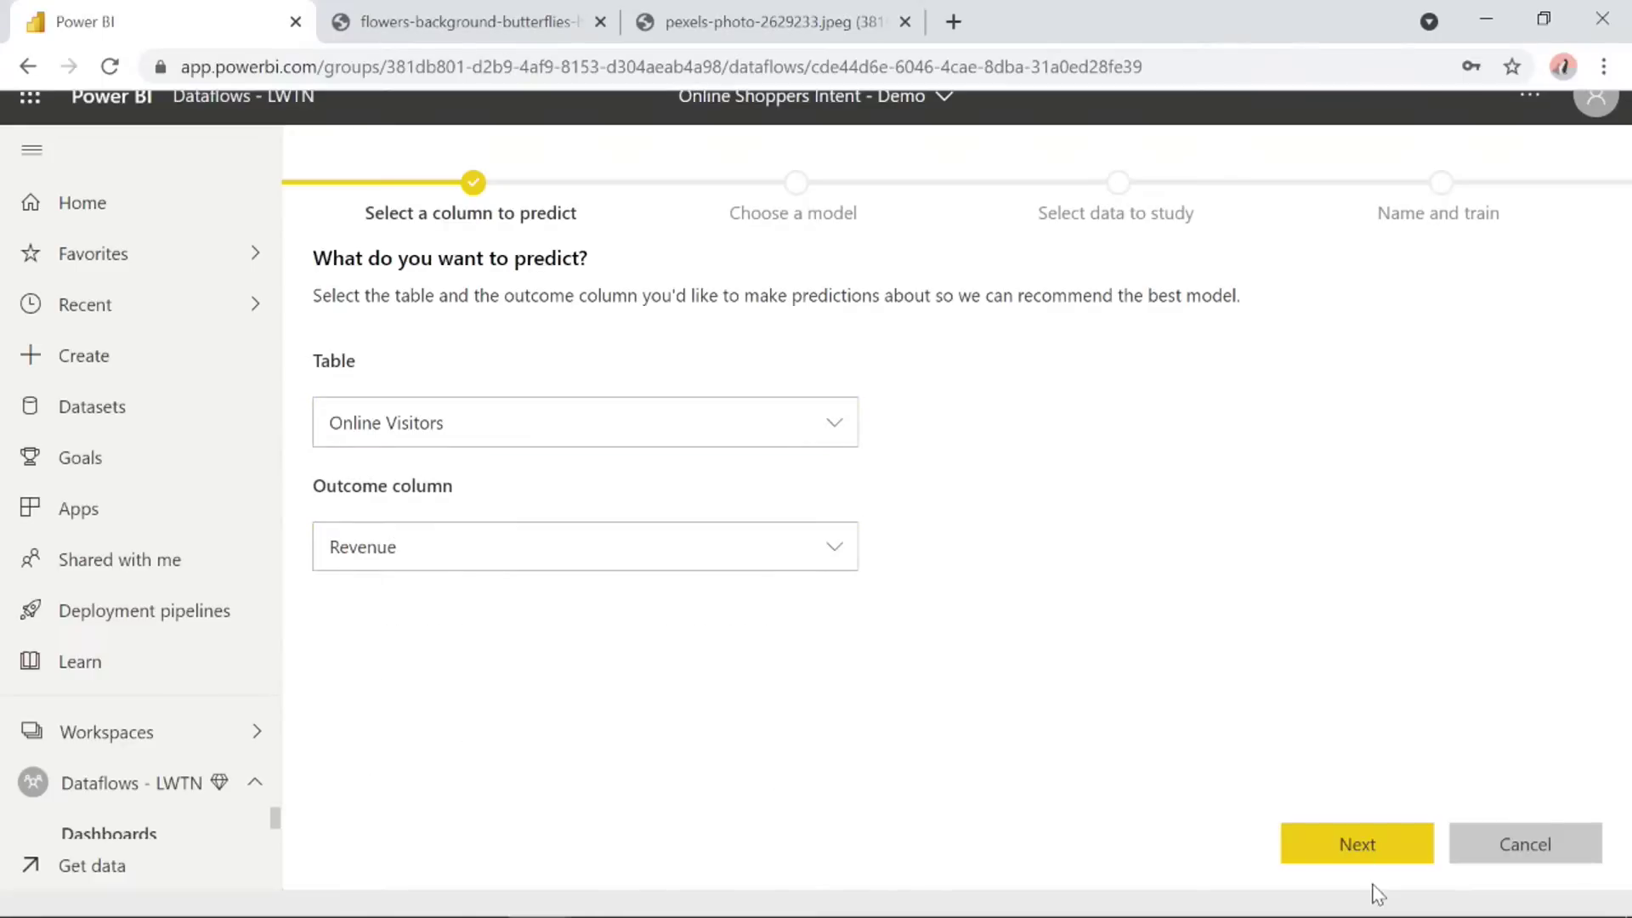
{"action": "left_click", "coordinate": [1344, 852]}
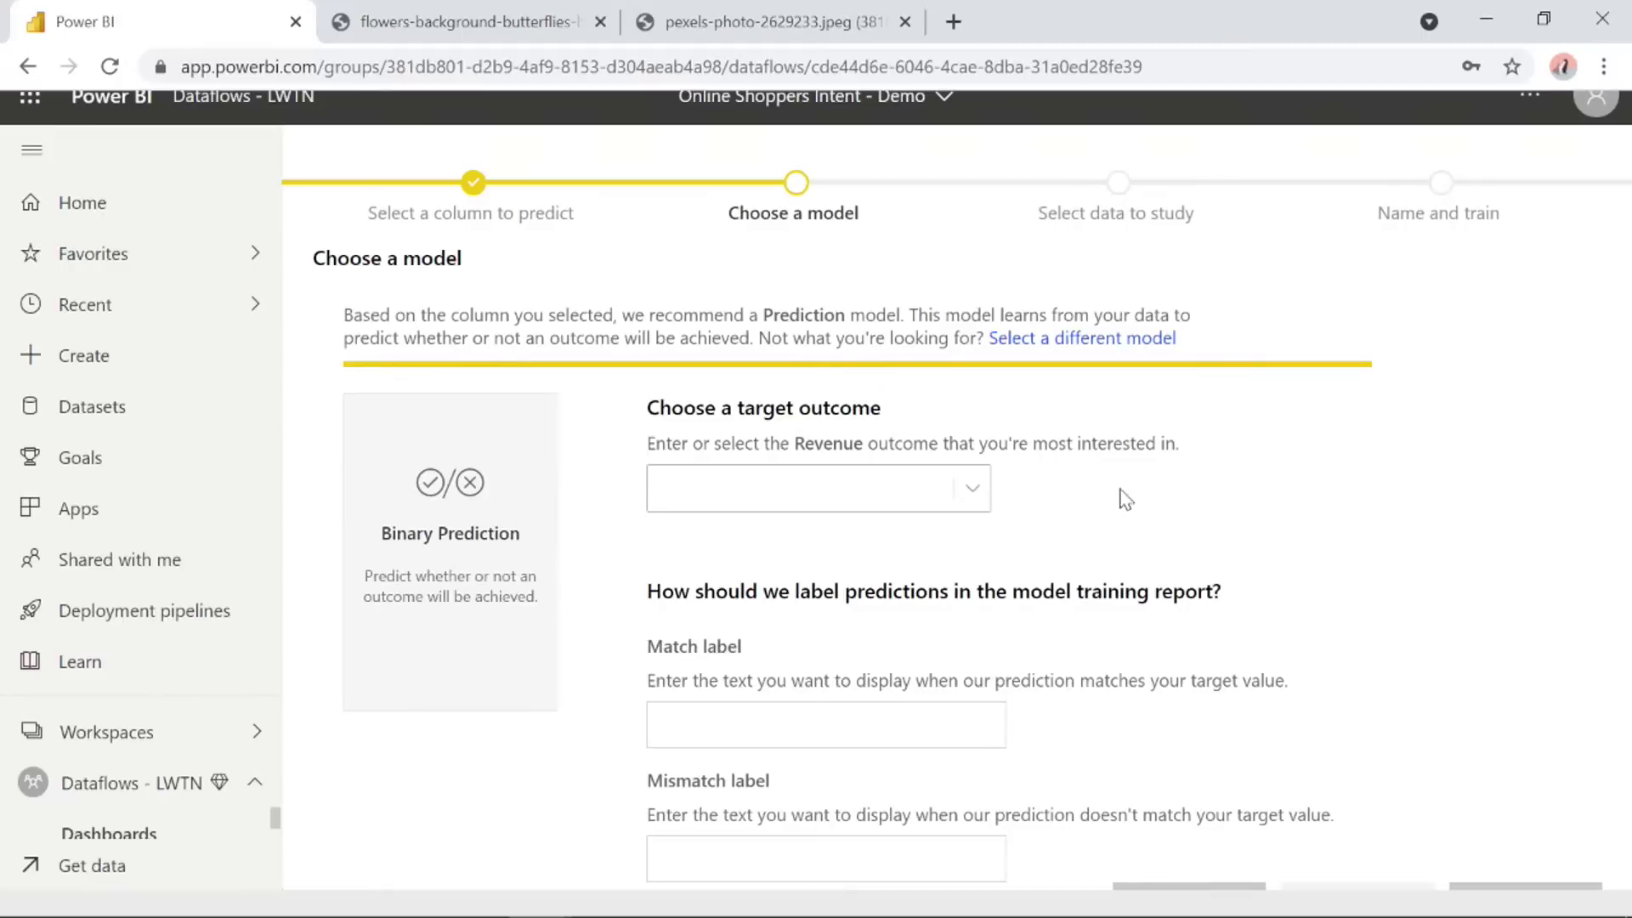
Set the model's target outcome to true, with Purchase as the match label and No Purchase as the mismatch label.
{"action": "left_click", "coordinate": [900, 486]}
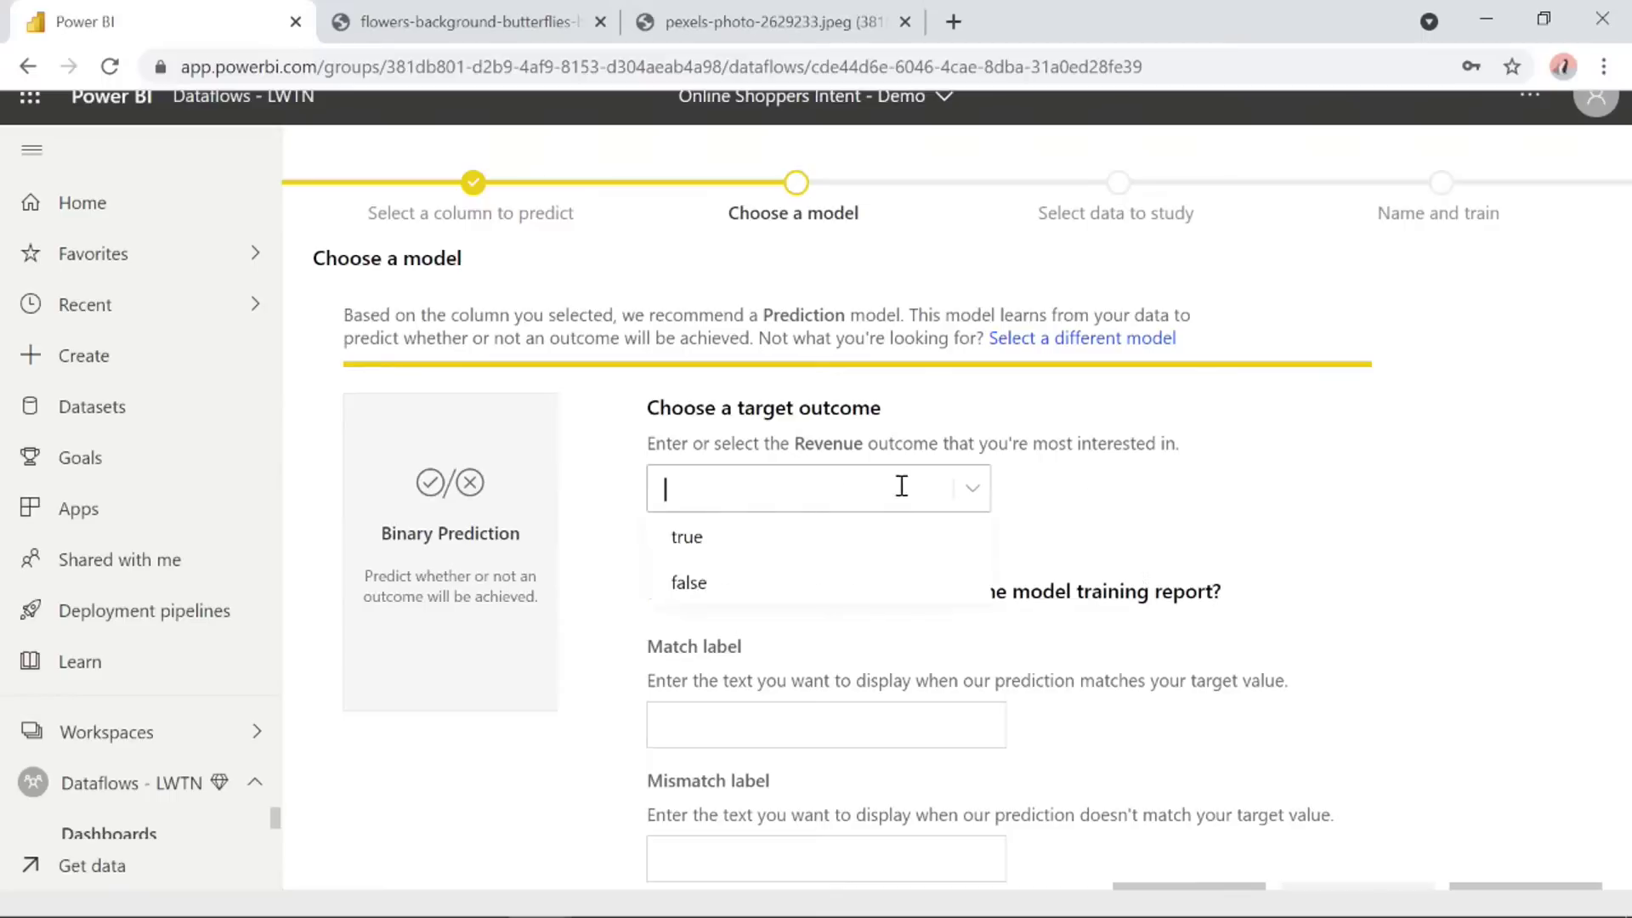
{"action": "left_click", "coordinate": [736, 532]}
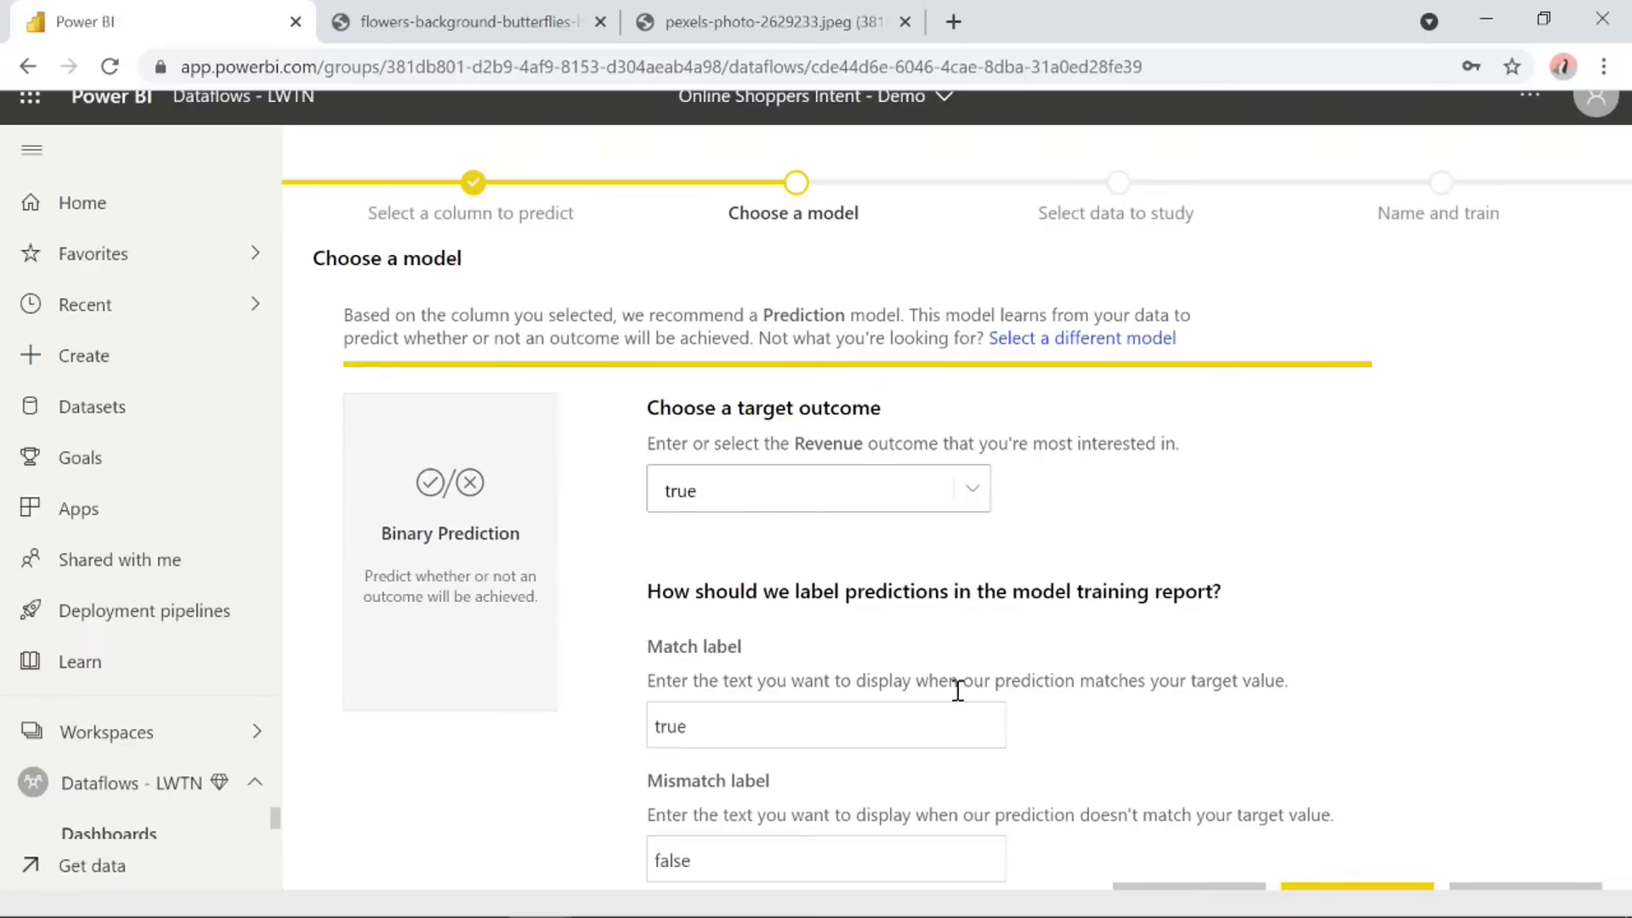
{"action": "left_click_drag", "start_coordinate": [876, 718], "coordinate": [599, 733]}
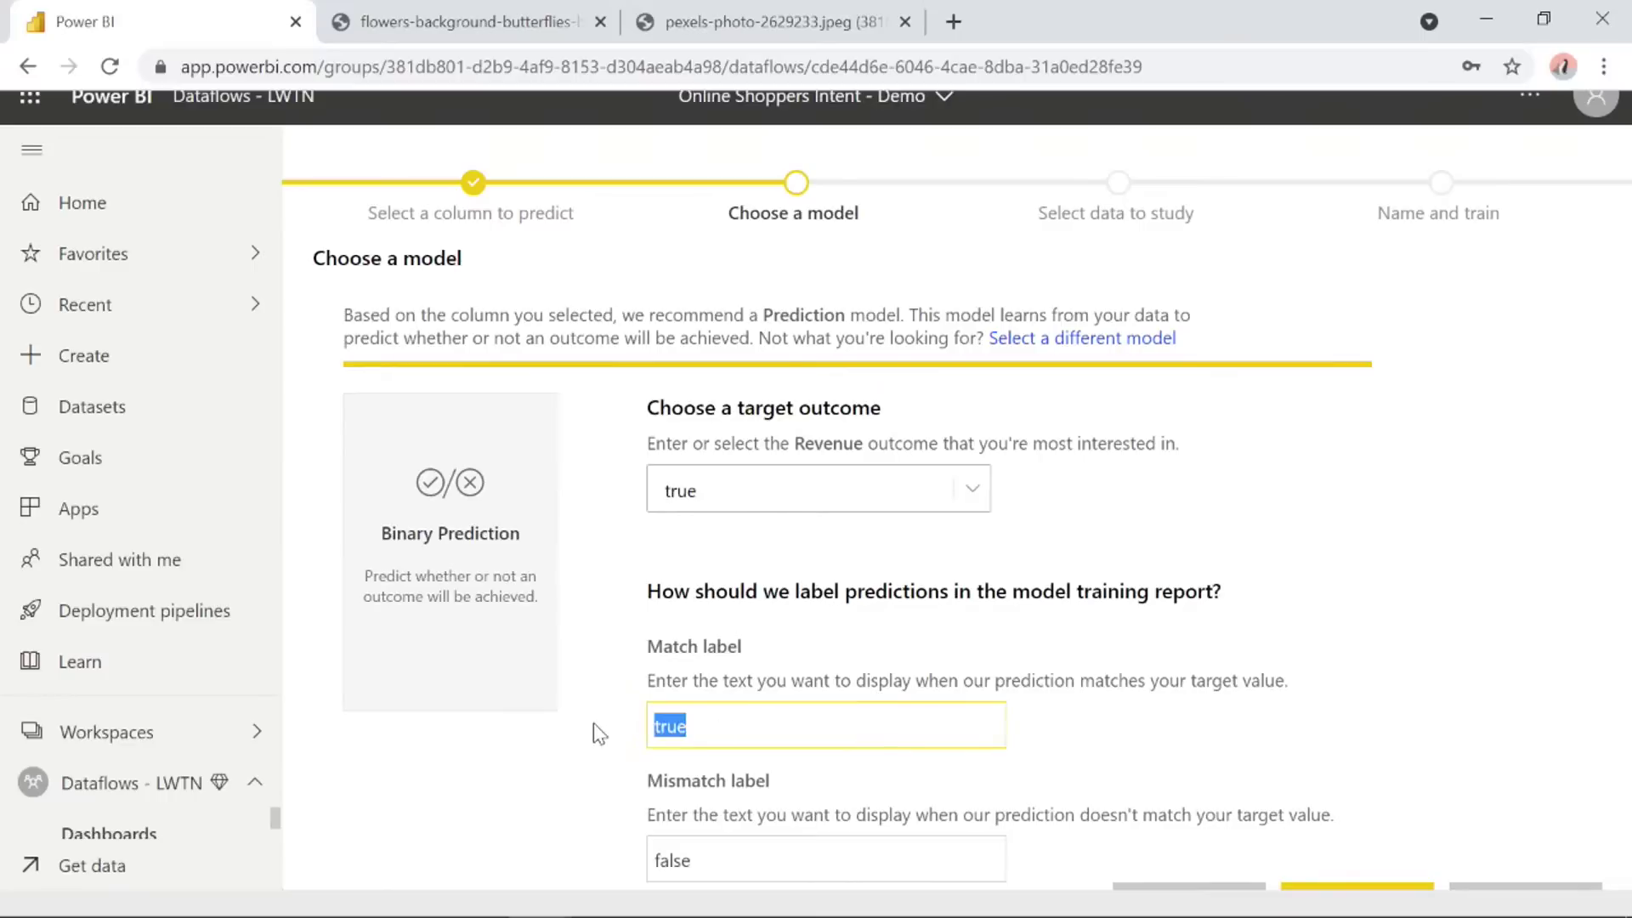
{"action": "type", "text": "Purchase"}
{"action": "left_click_drag", "start_coordinate": [703, 856], "coordinate": [655, 854]}
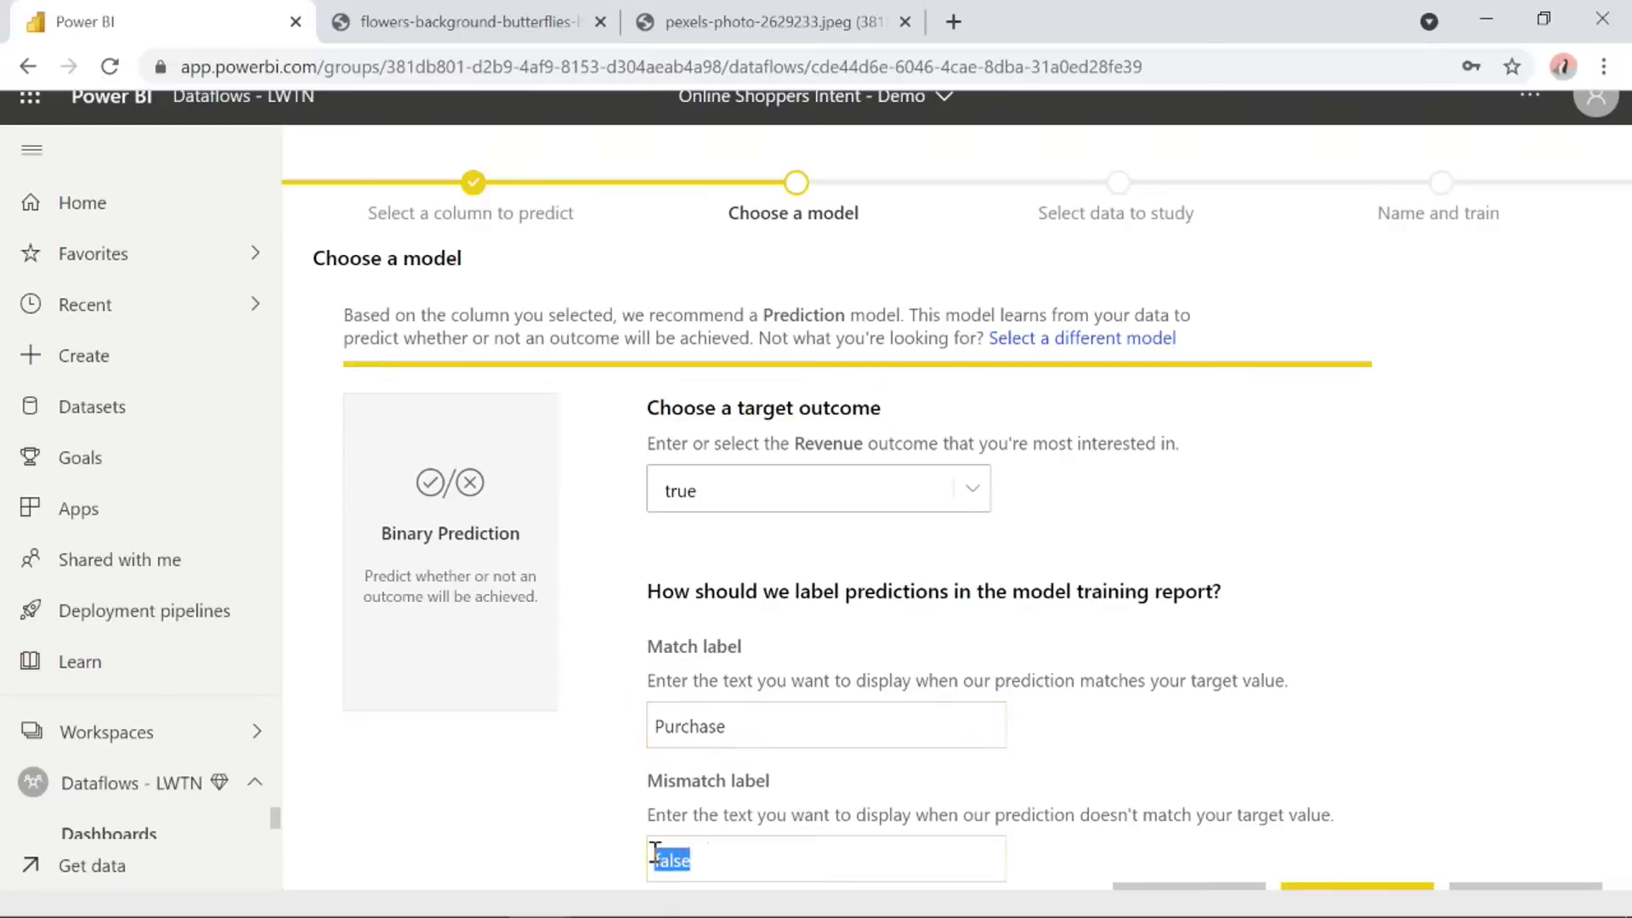
{"action": "type", "text": "No Purchase"}
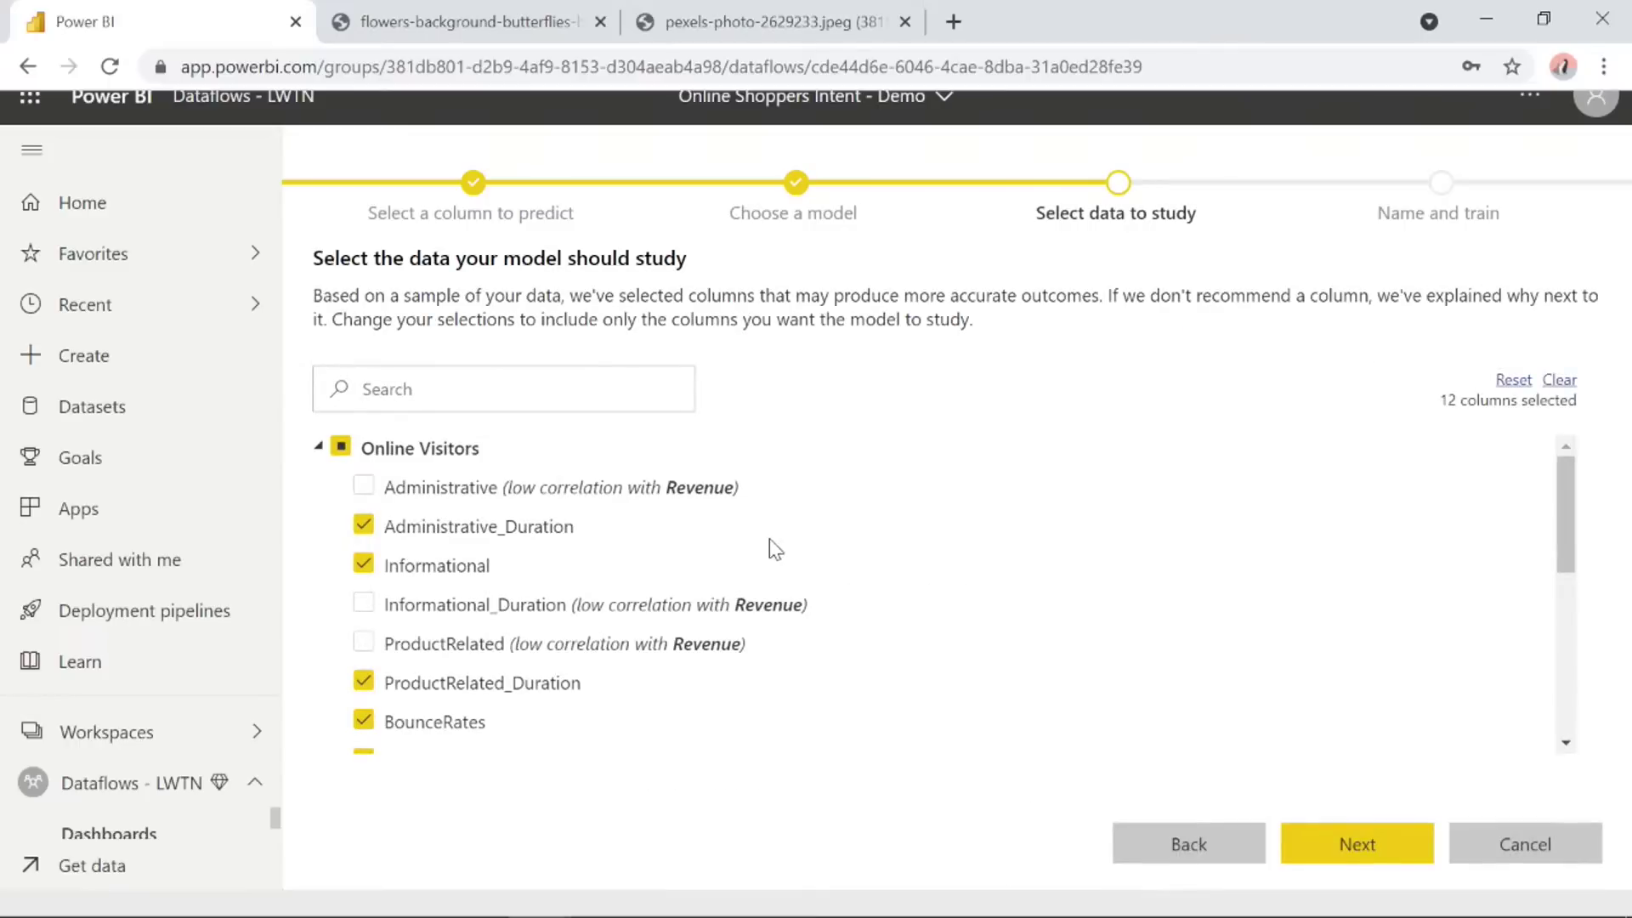
Review the columns recommended for the model to study and accept the suggested selection.
{"action": "scroll", "coordinate": [714, 557], "scroll_direction": "down", "scroll_amount": 2}
{"action": "scroll", "coordinate": [542, 618], "scroll_direction": "down", "scroll_amount": 3}
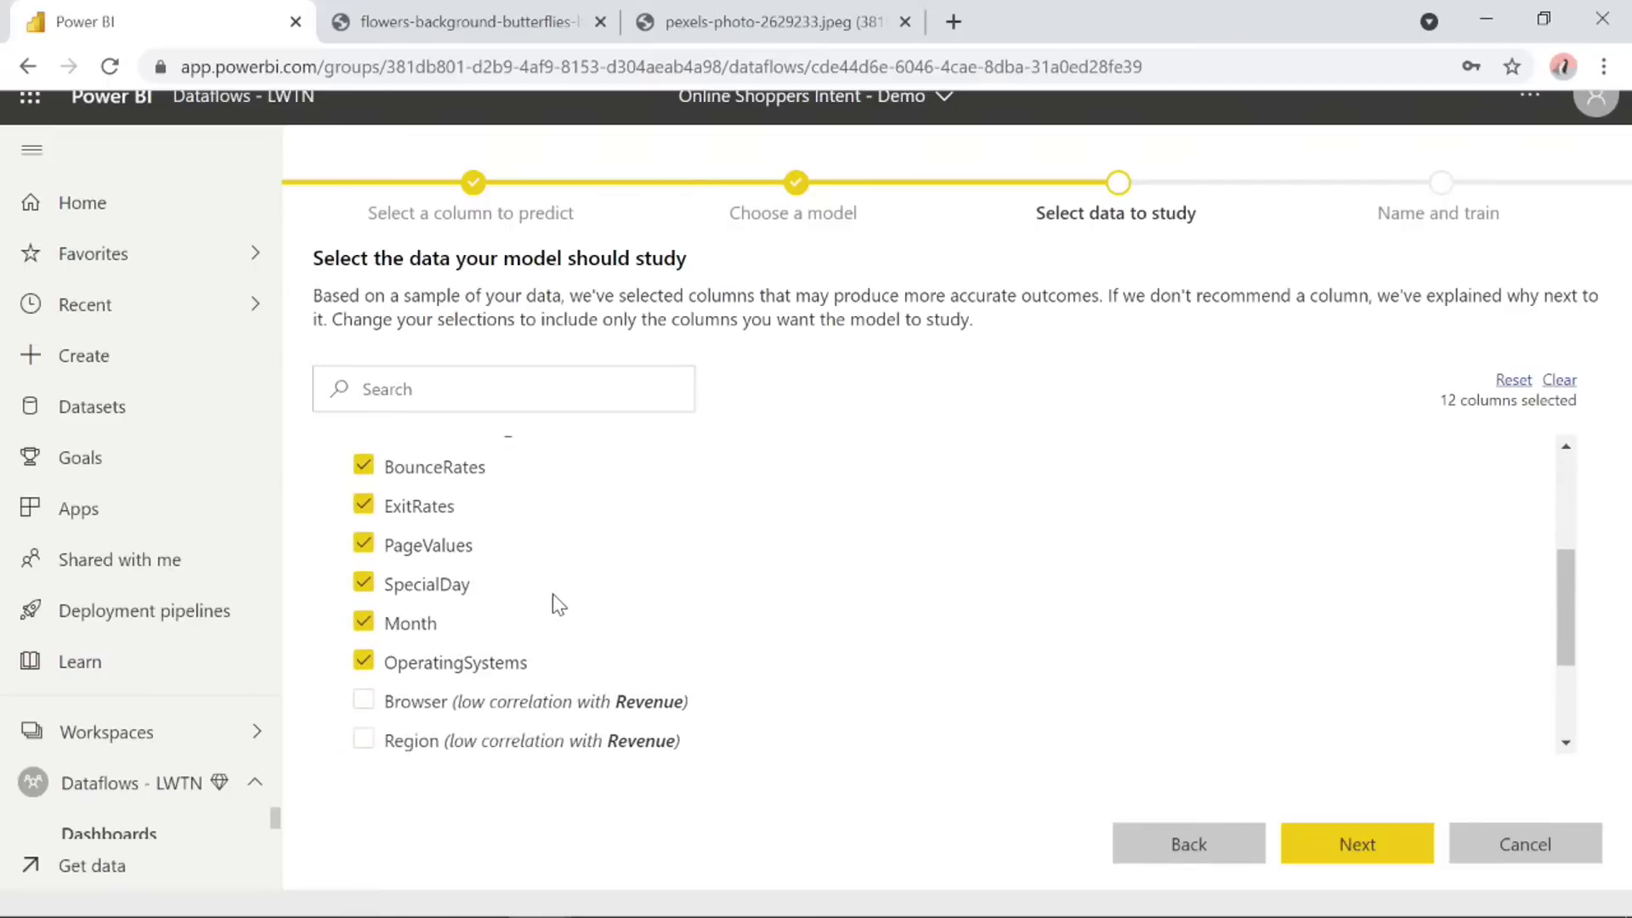
{"action": "scroll", "coordinate": [668, 626], "scroll_direction": "down", "scroll_amount": 2}
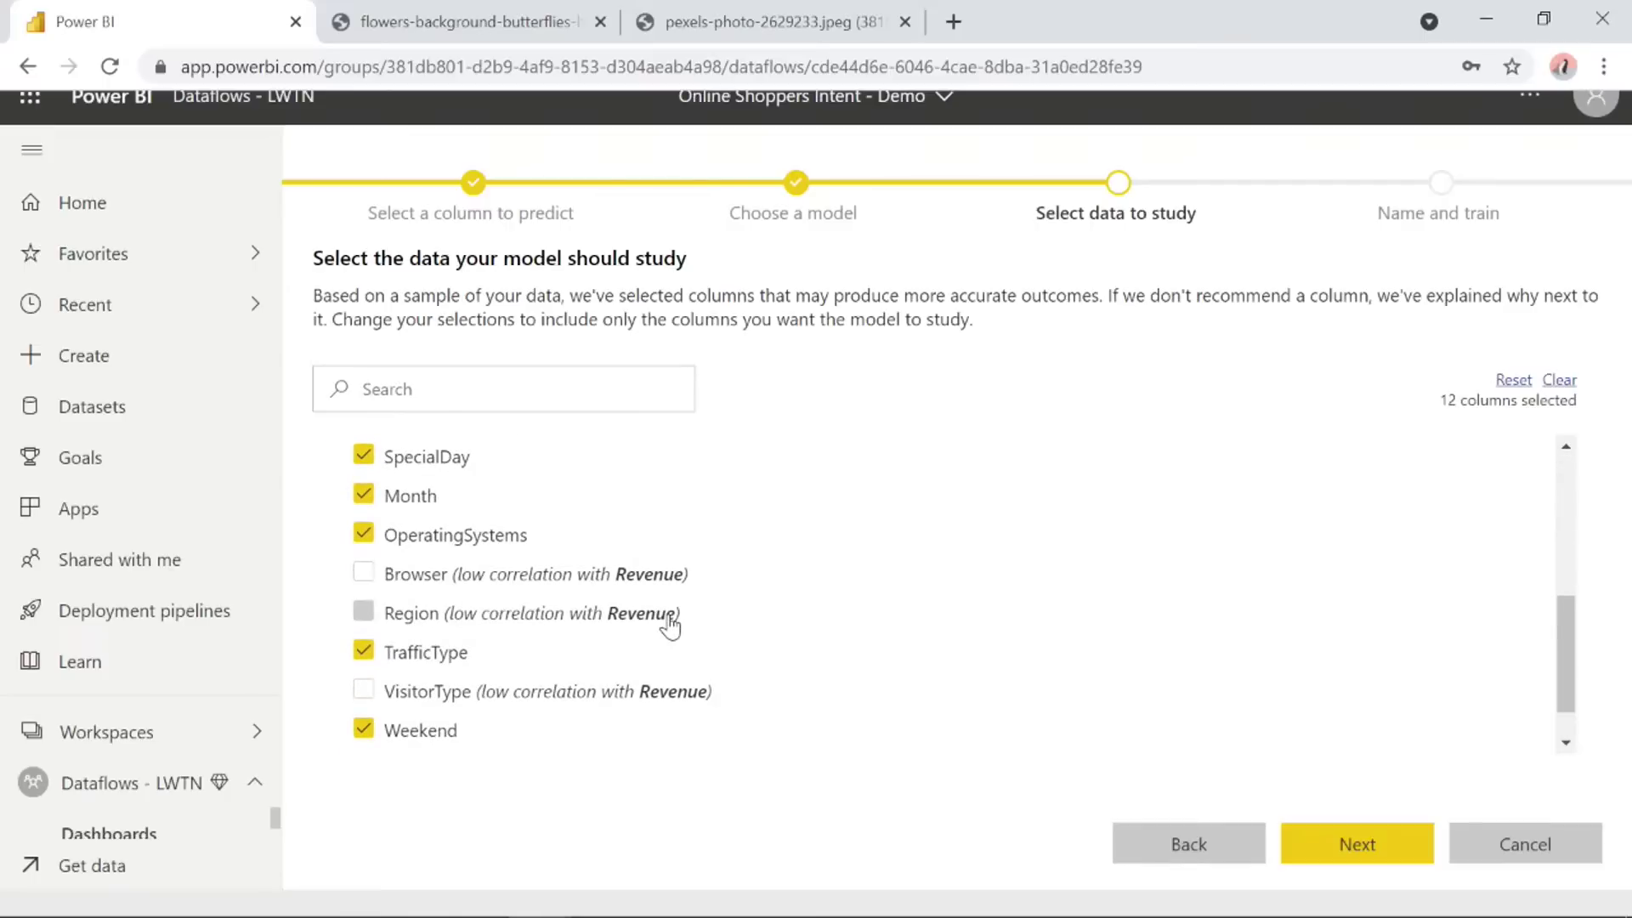
{"action": "scroll", "coordinate": [716, 622], "scroll_direction": "up", "scroll_amount": 3}
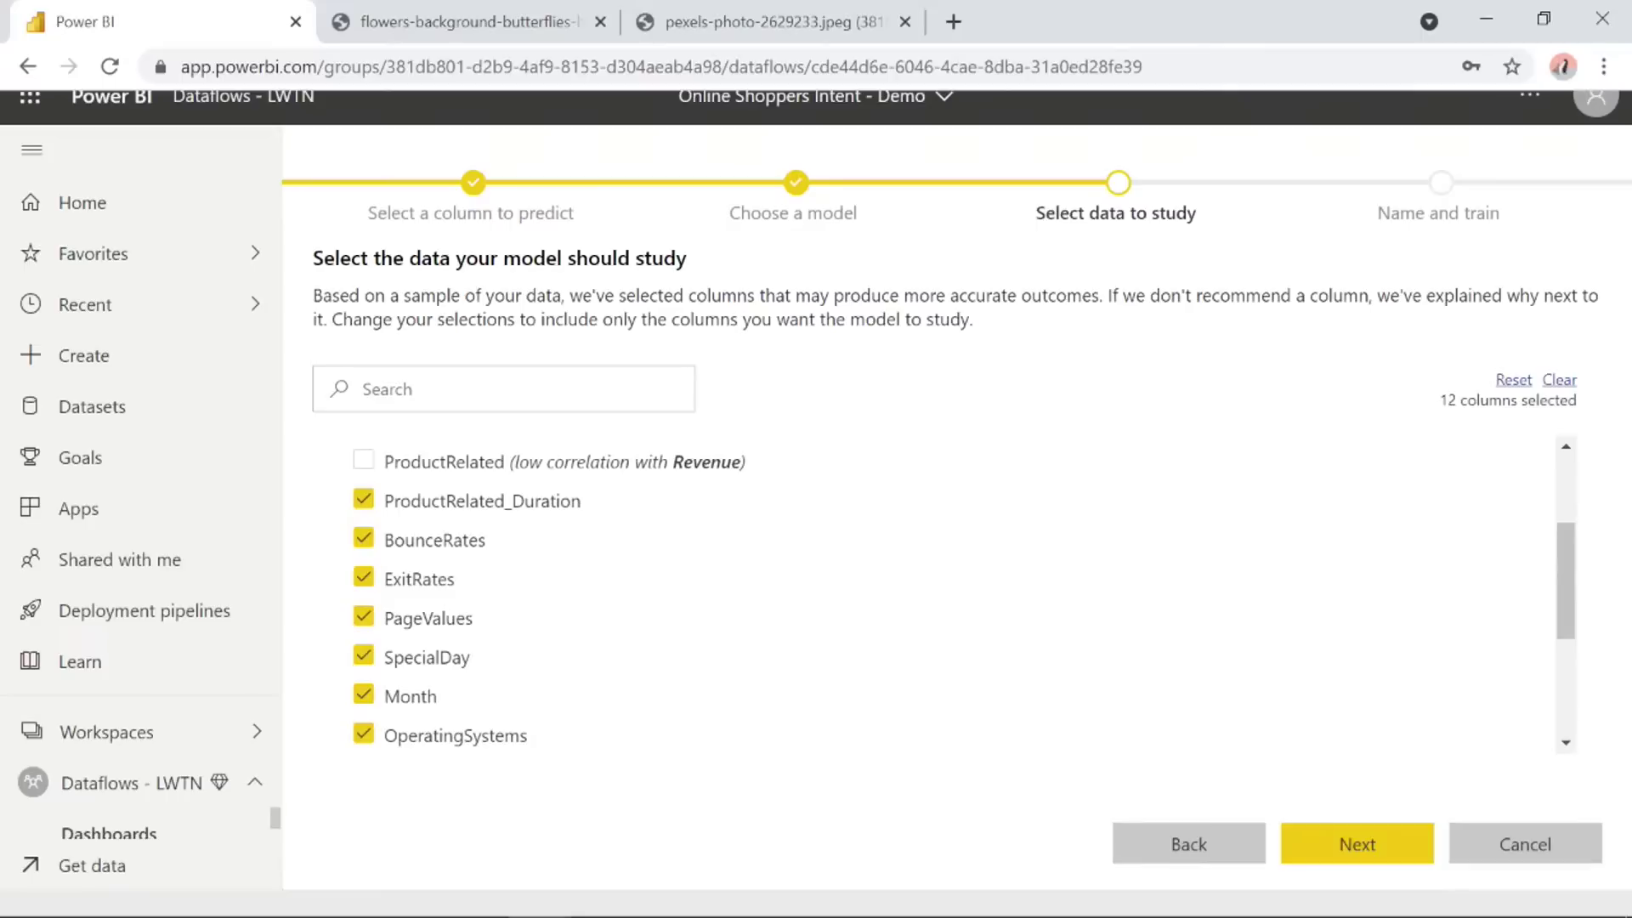
{"action": "left_click", "coordinate": [1382, 846]}
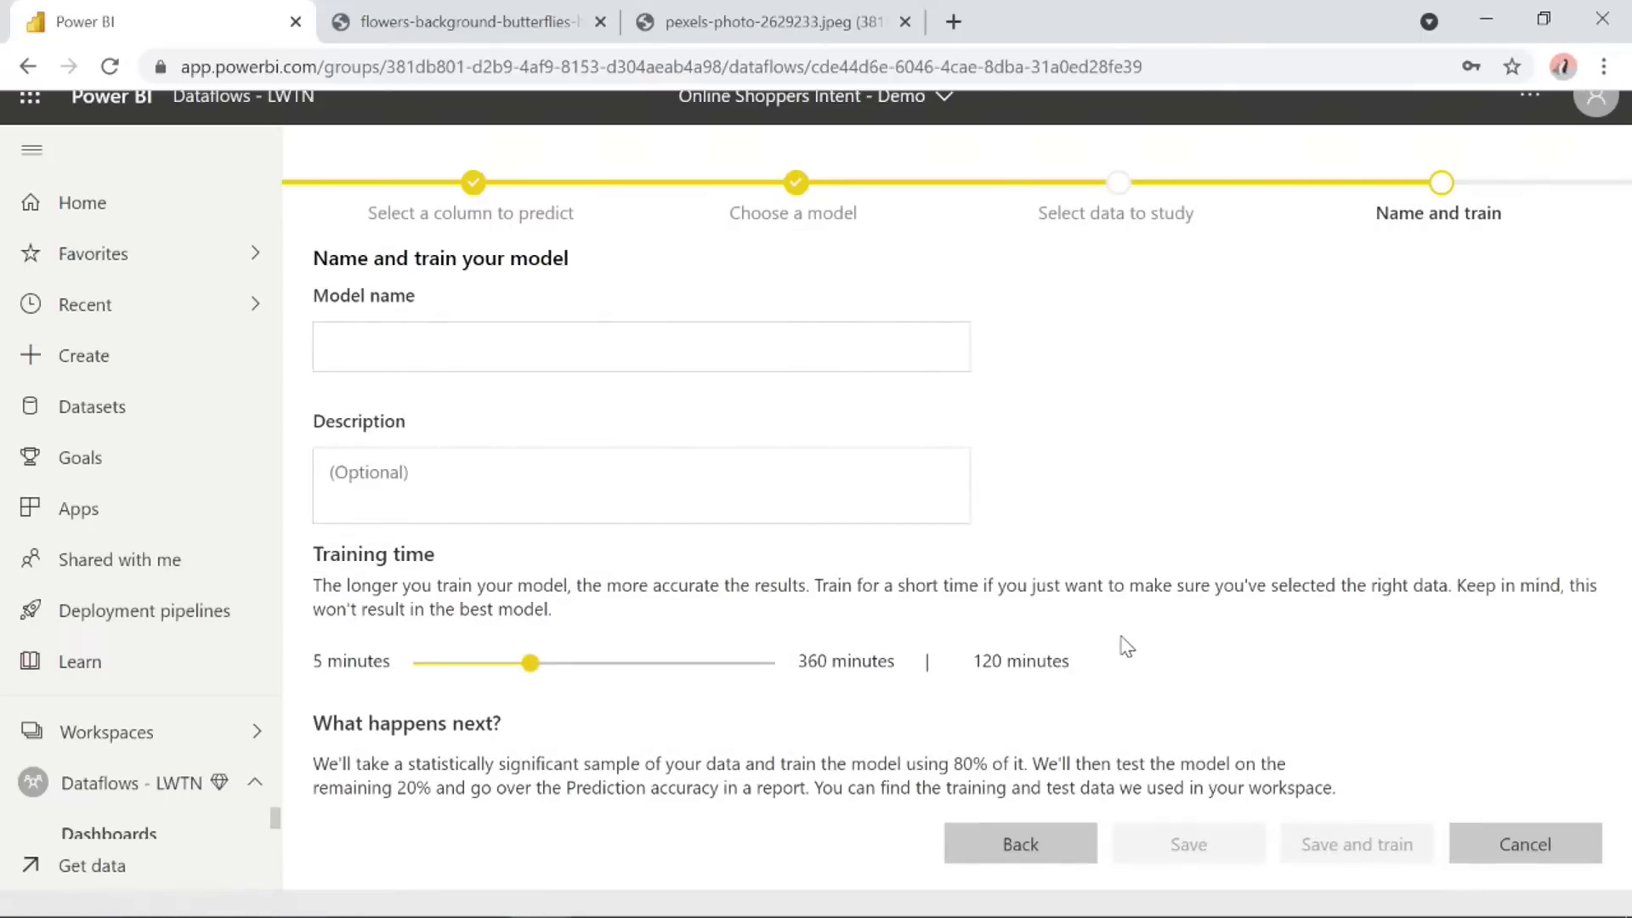
Name the machine learning model "Purchase Intent Prediction".
{"action": "left_click", "coordinate": [367, 348]}
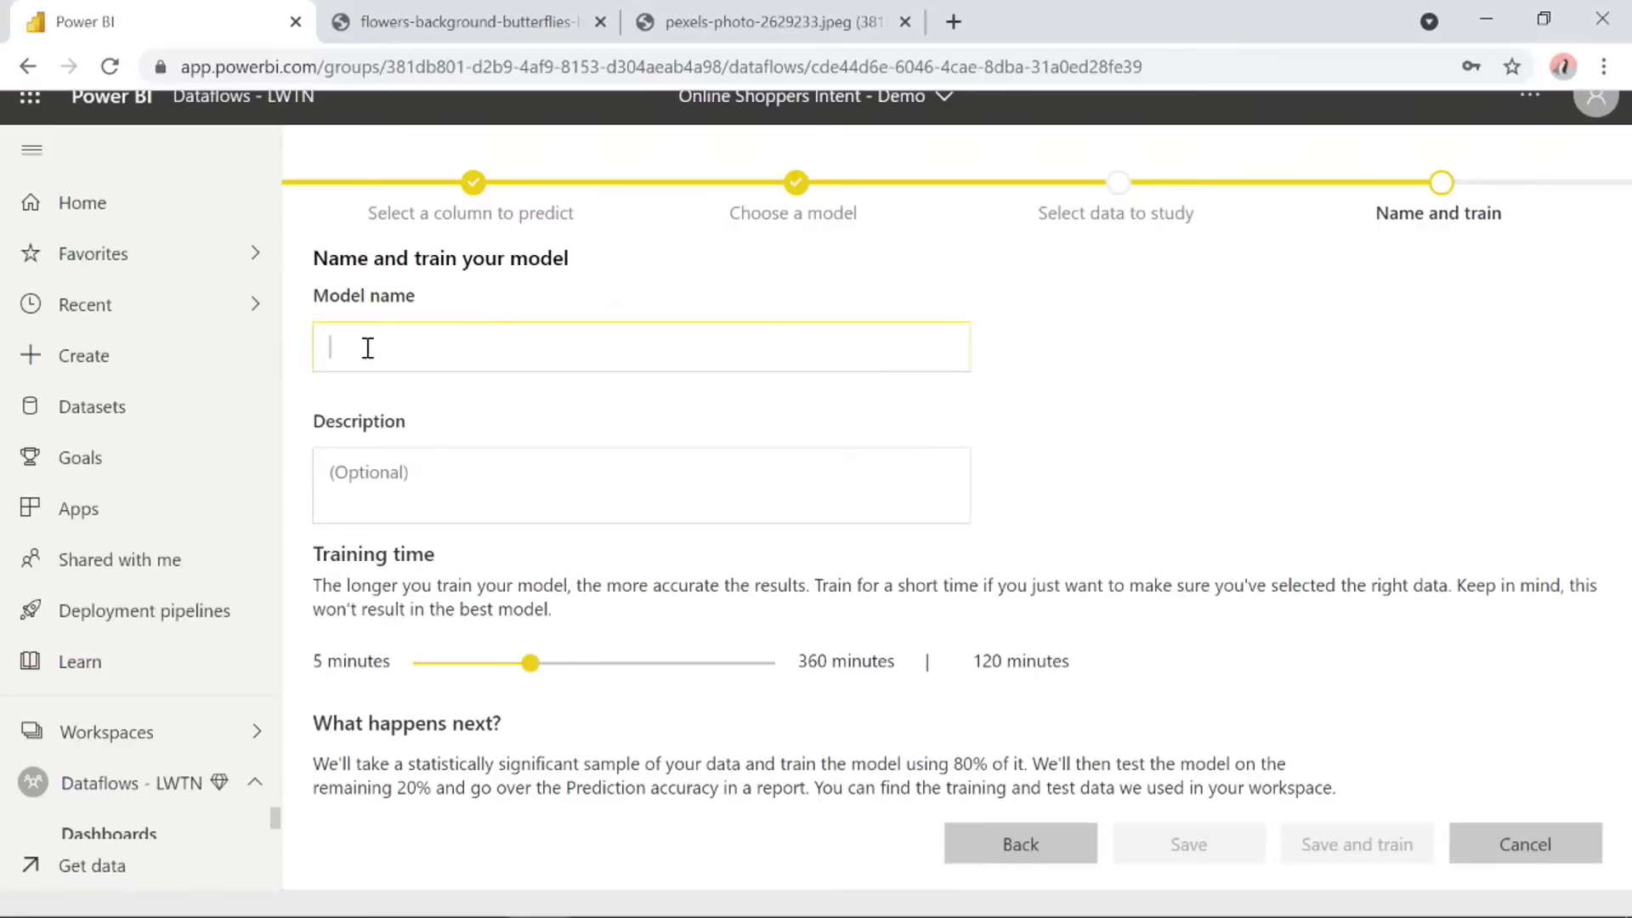
{"action": "type", "text": "Purchase"}
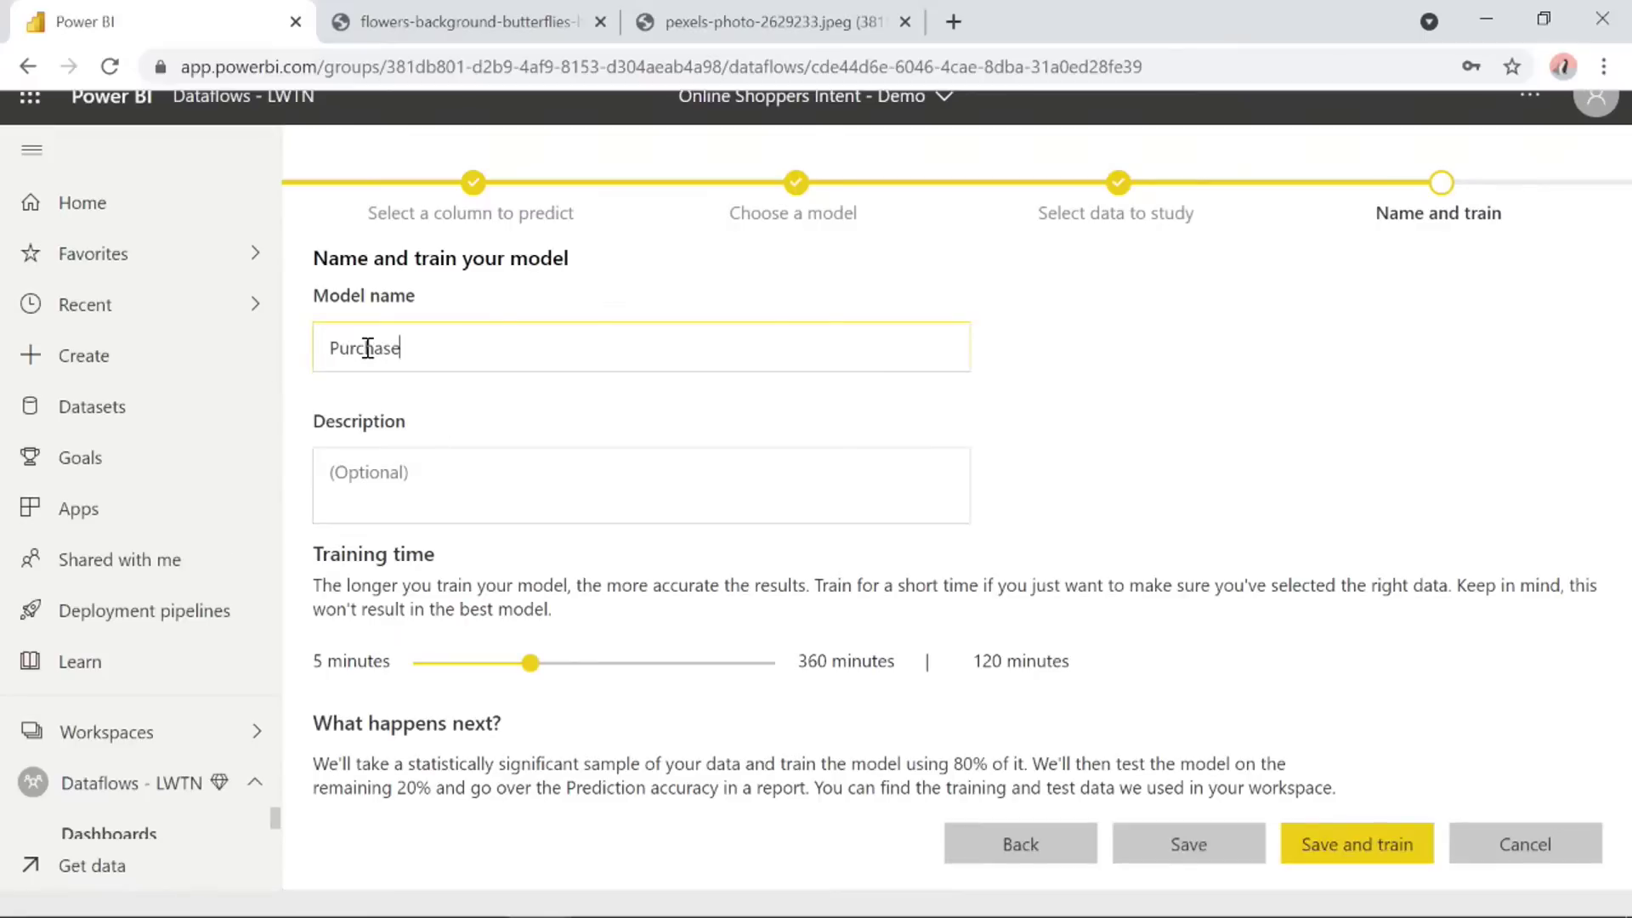
{"action": "type", "text": " Intent PRed"}
{"action": "key", "text": "BackSpace"}
{"action": "key", "text": "BackSpace"}
{"action": "key", "text": "BackSpace"}
{"action": "type", "text": "reciction"}
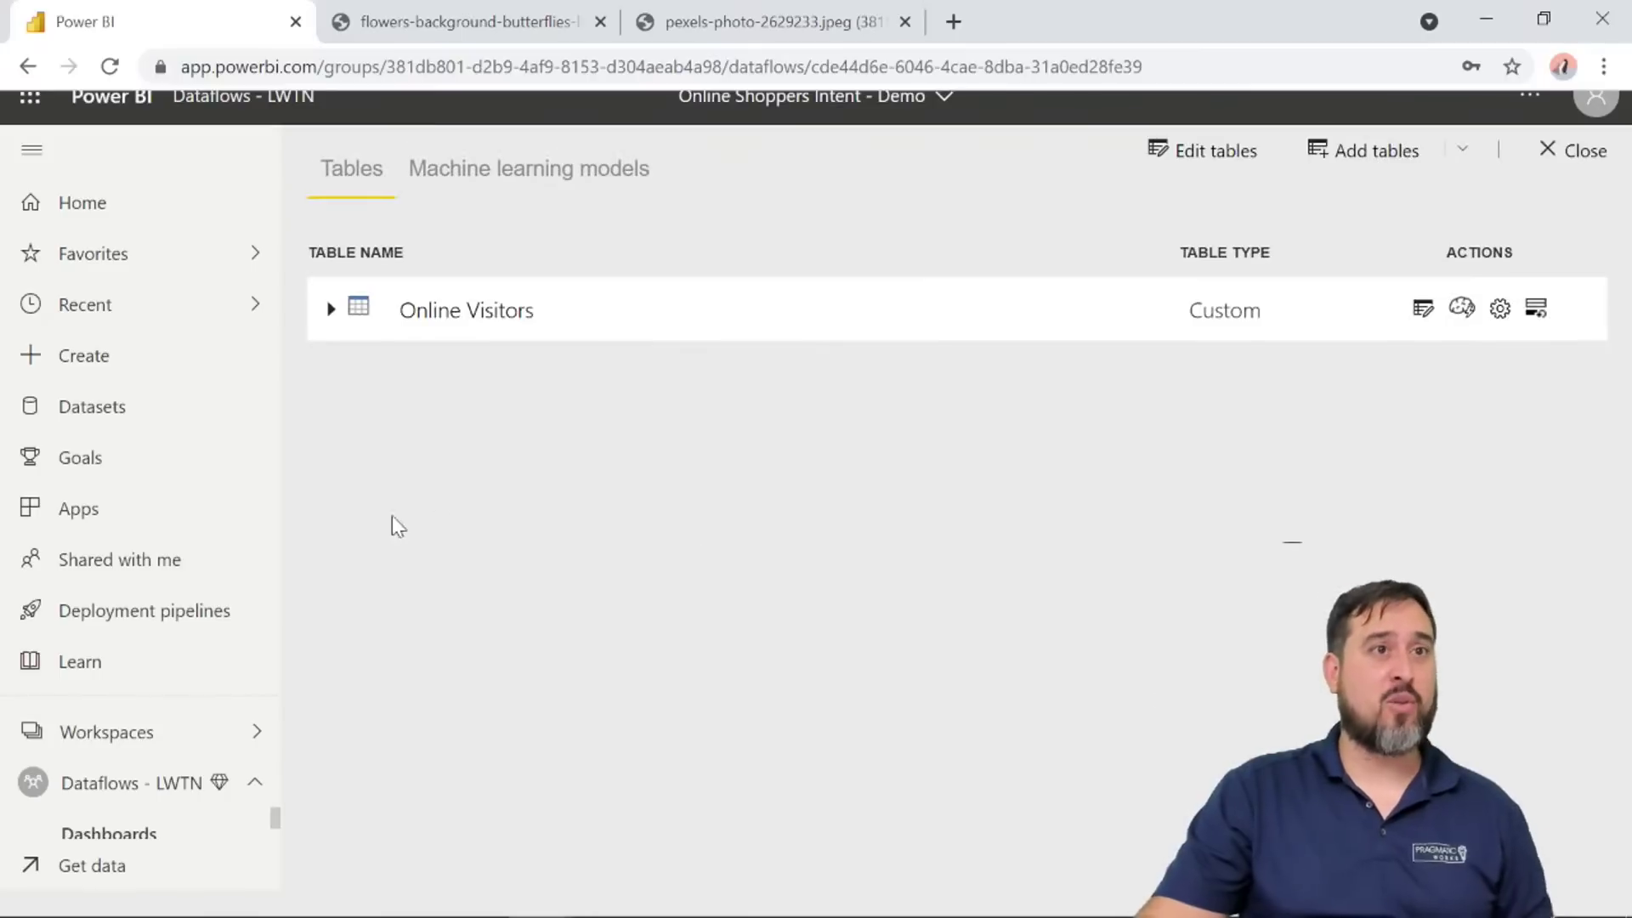
Open the existing Online Shoppers Intent dataflow from the workspace and examine its machine learning model's status, last training date and available actions.
{"action": "left_click", "coordinate": [158, 783]}
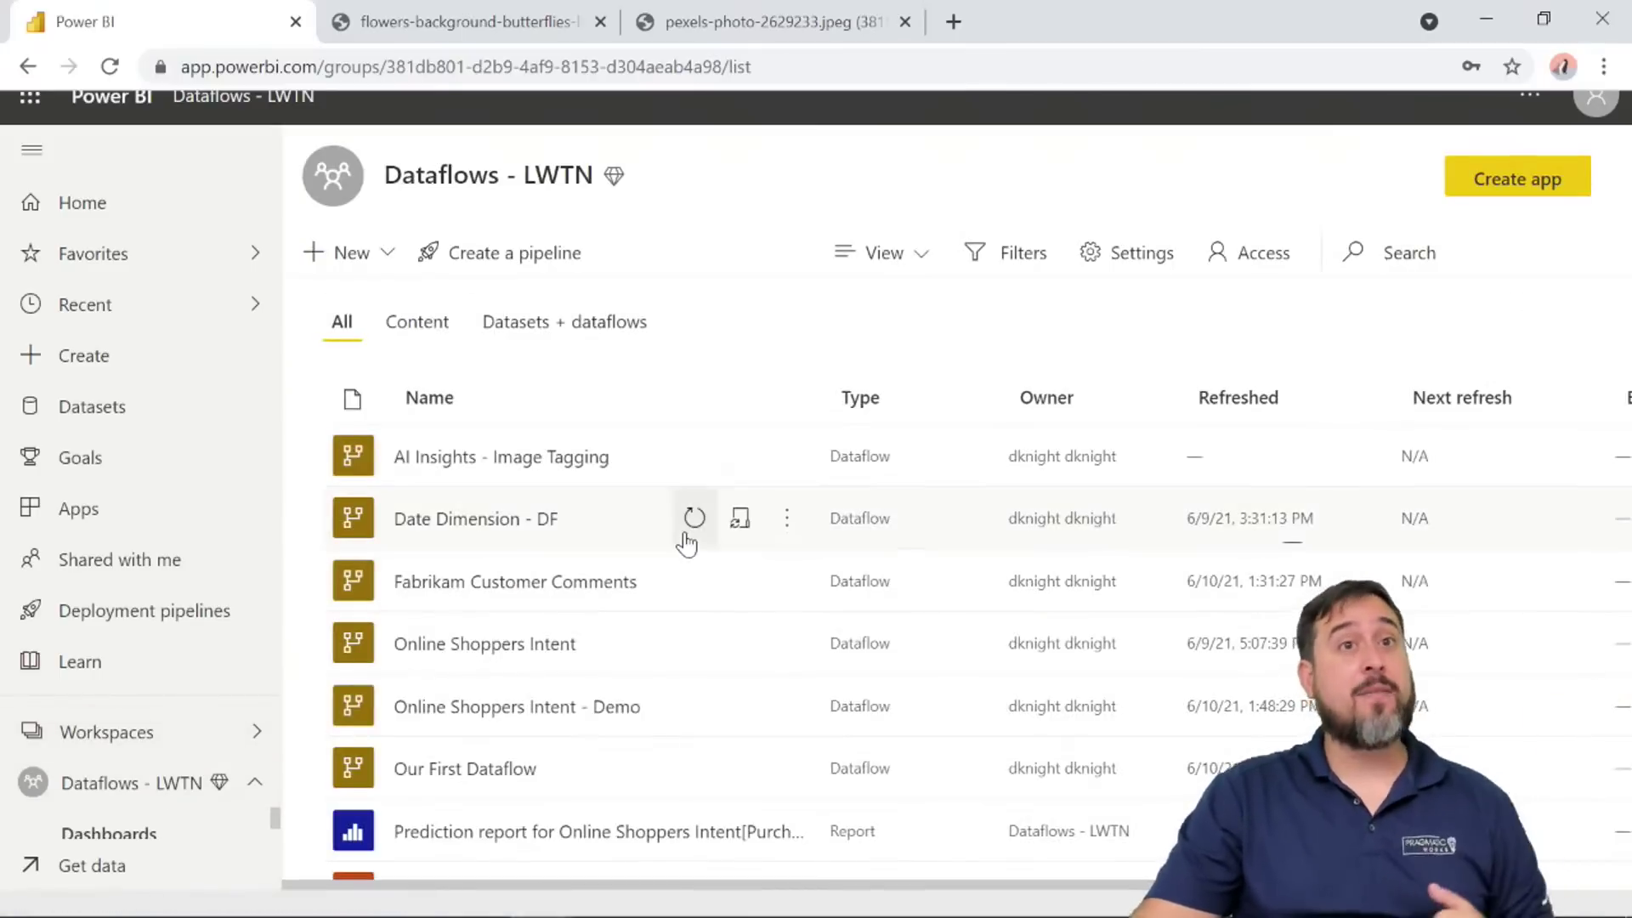
{"action": "scroll", "coordinate": [687, 542], "scroll_direction": "down", "scroll_amount": 2}
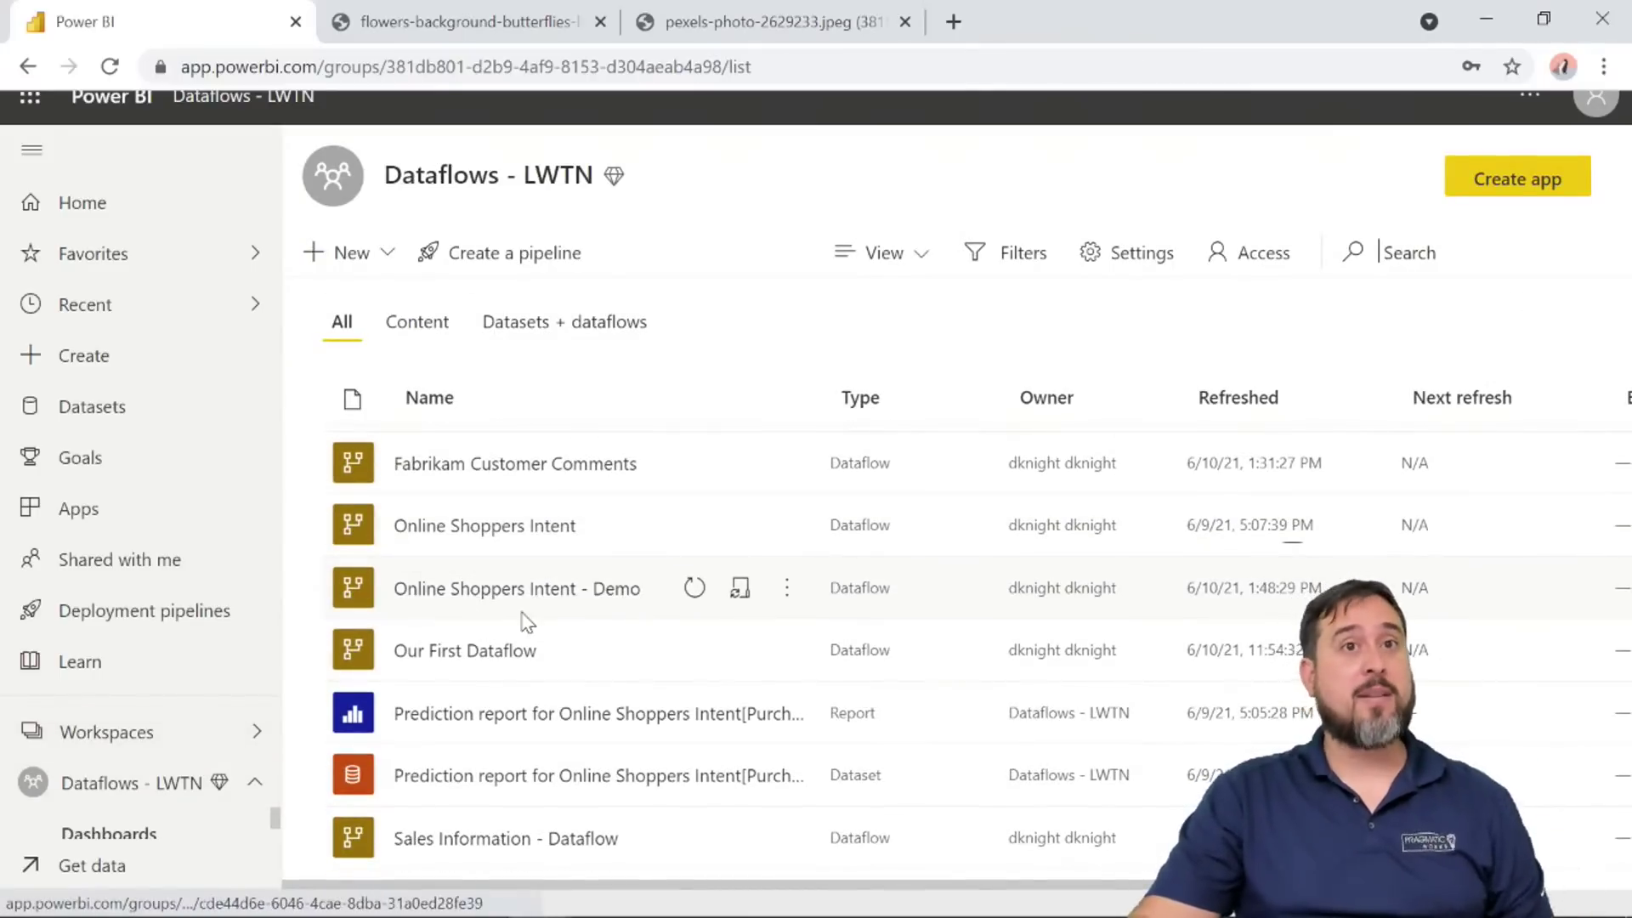
{"action": "left_click", "coordinate": [509, 532]}
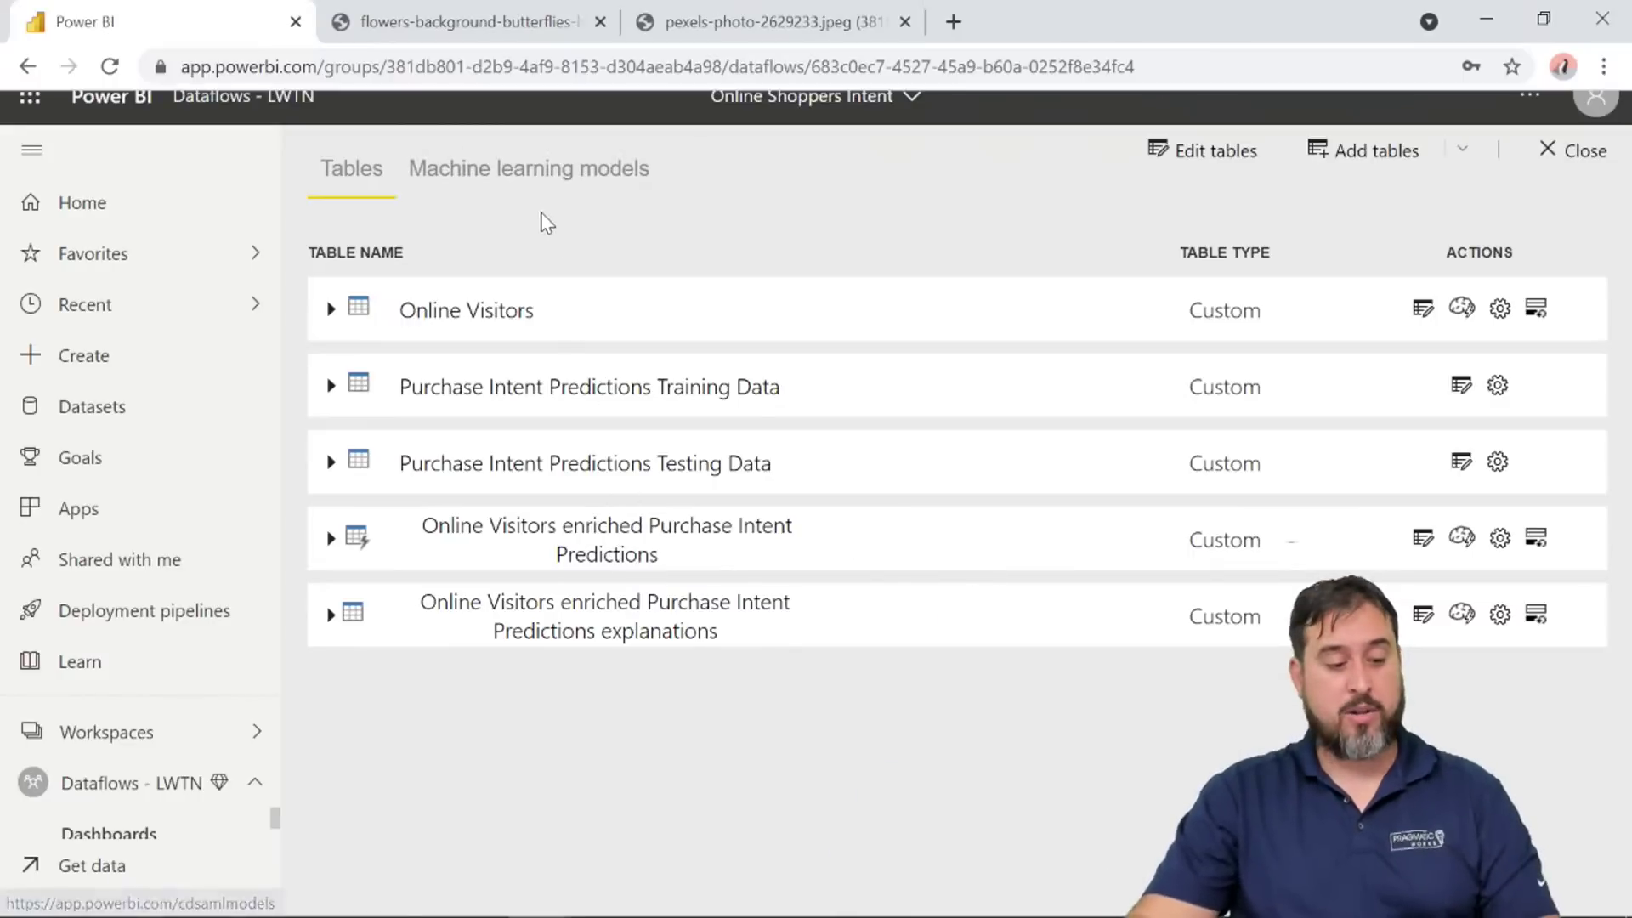
{"action": "key", "text": "ctrl+2"}
{"action": "left_click_drag", "start_coordinate": [524, 182], "coordinate": [511, 255]}
{"action": "key", "text": "Escape"}
{"action": "left_click", "coordinate": [527, 191]}
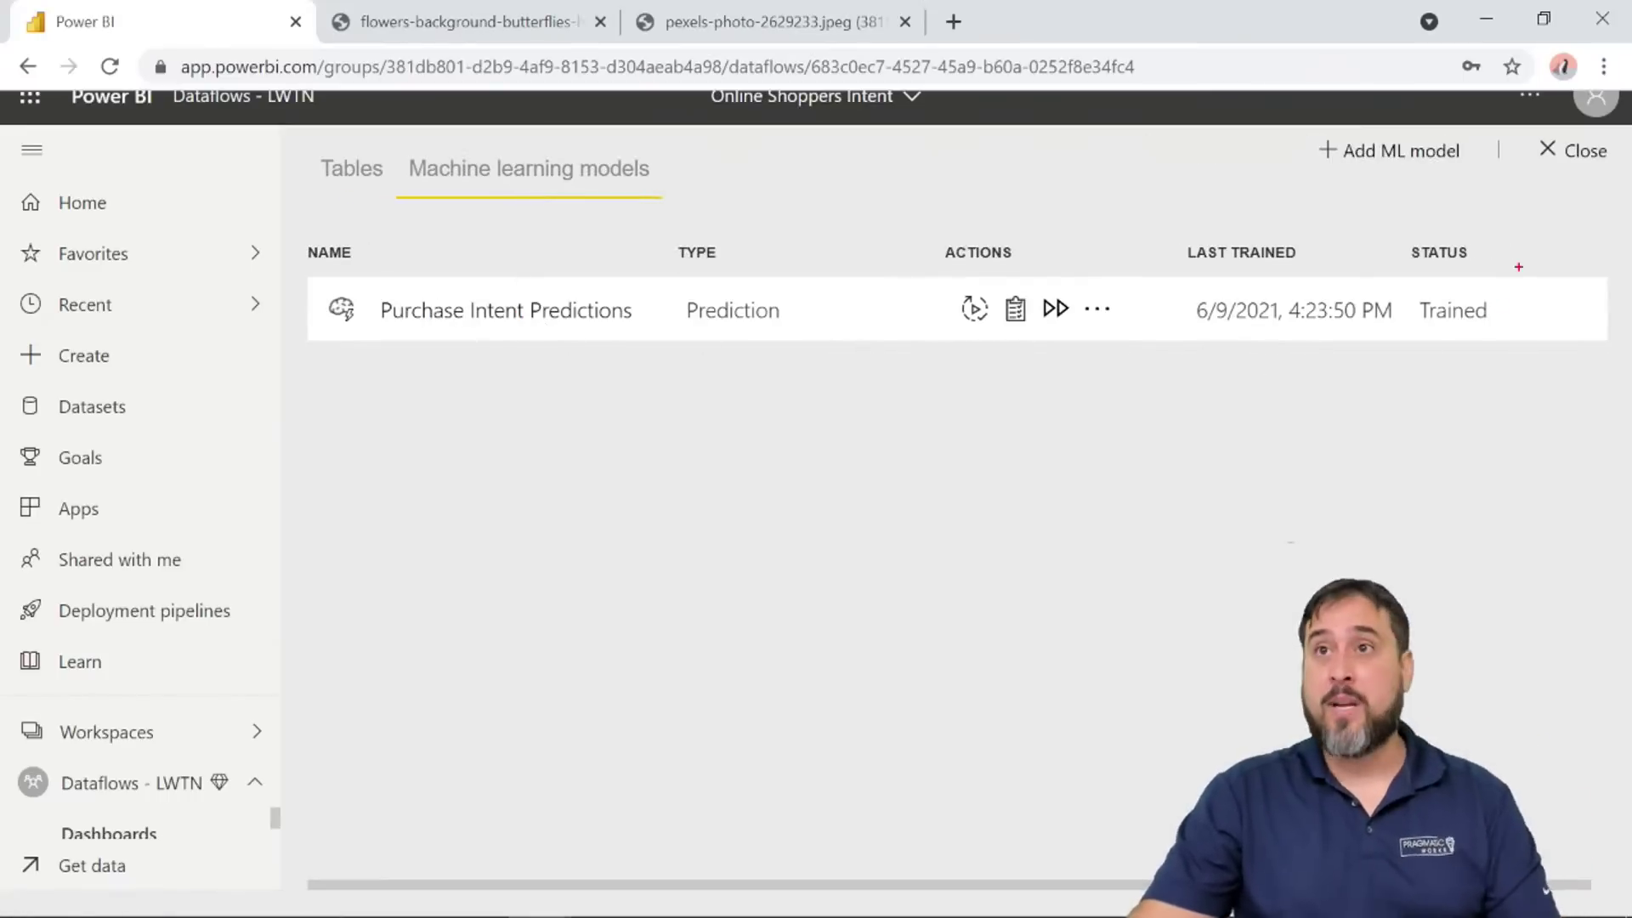
{"action": "left_click_drag", "start_coordinate": [1463, 333], "coordinate": [1431, 383]}
{"action": "left_click_drag", "start_coordinate": [1252, 345], "coordinate": [1318, 464]}
{"action": "left_click_drag", "start_coordinate": [978, 330], "coordinate": [1035, 564]}
{"action": "key", "text": "Escape"}
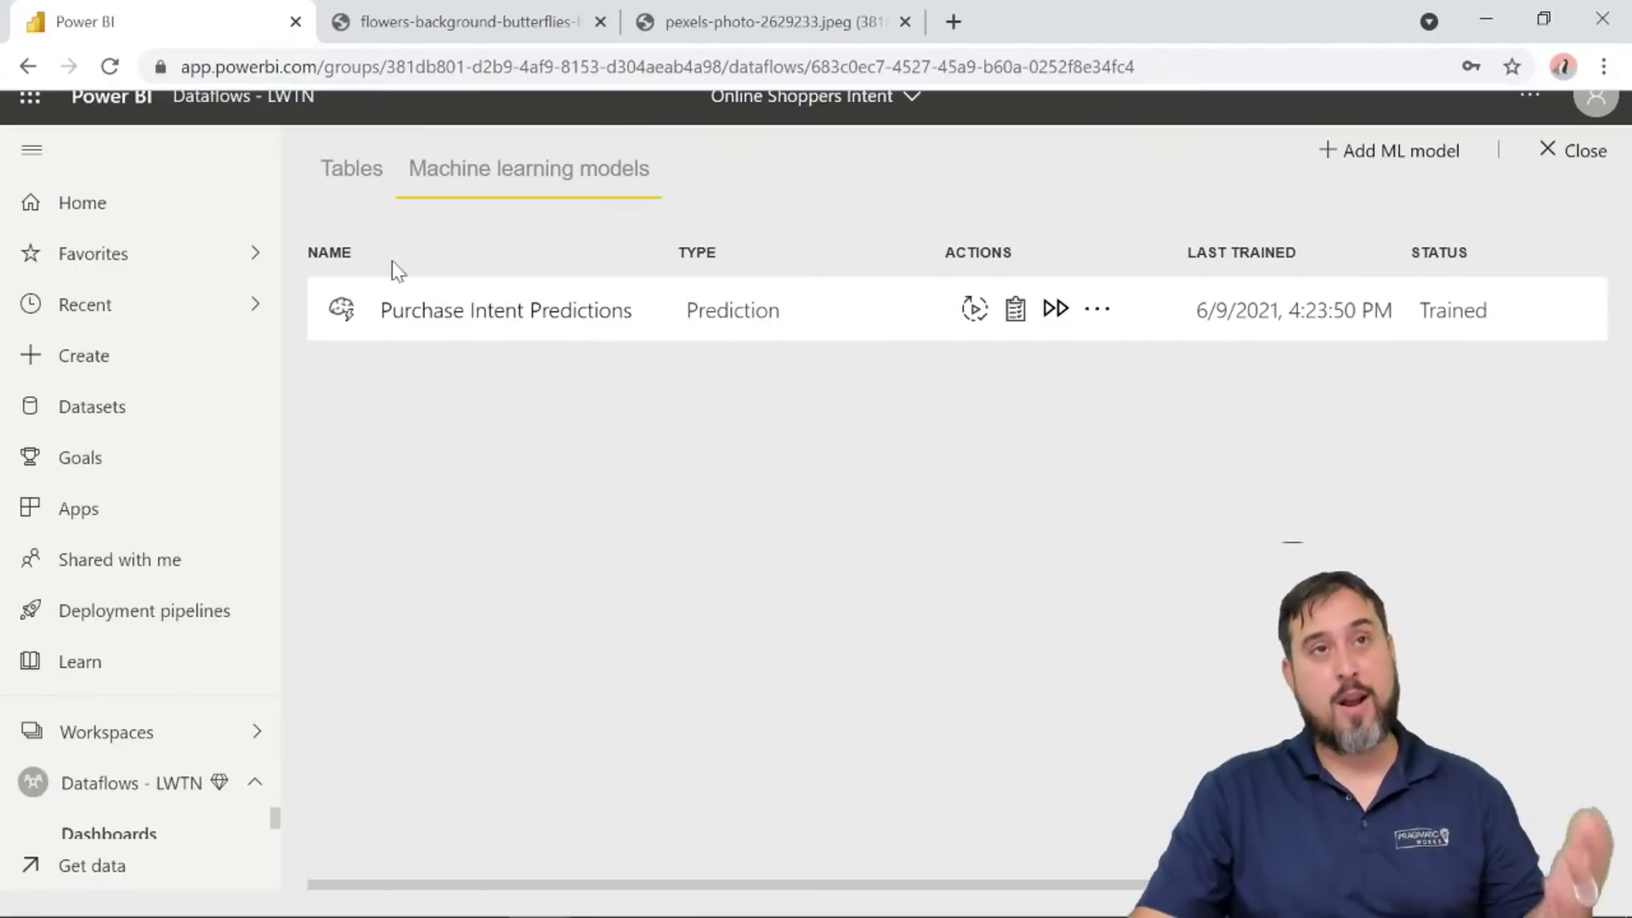
Return to the Dataflows - LWTN workspace and open the prediction report for Online Shoppers Intent.
{"action": "left_click", "coordinate": [349, 170]}
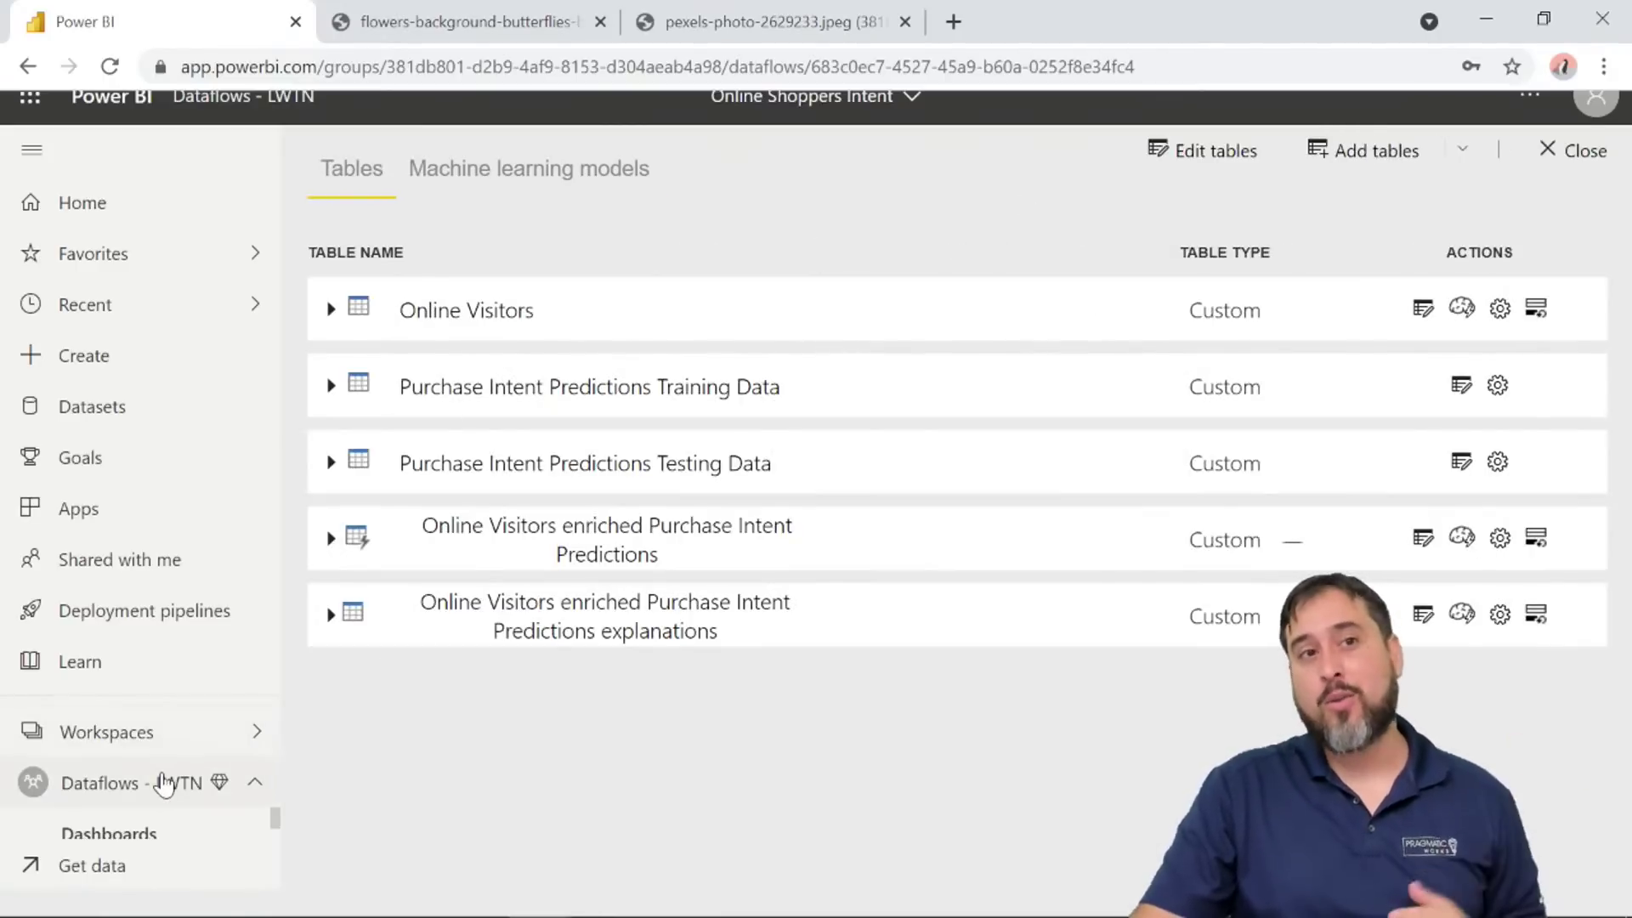
{"action": "left_click", "coordinate": [164, 783]}
{"action": "scroll", "coordinate": [528, 643], "scroll_direction": "down", "scroll_amount": 2}
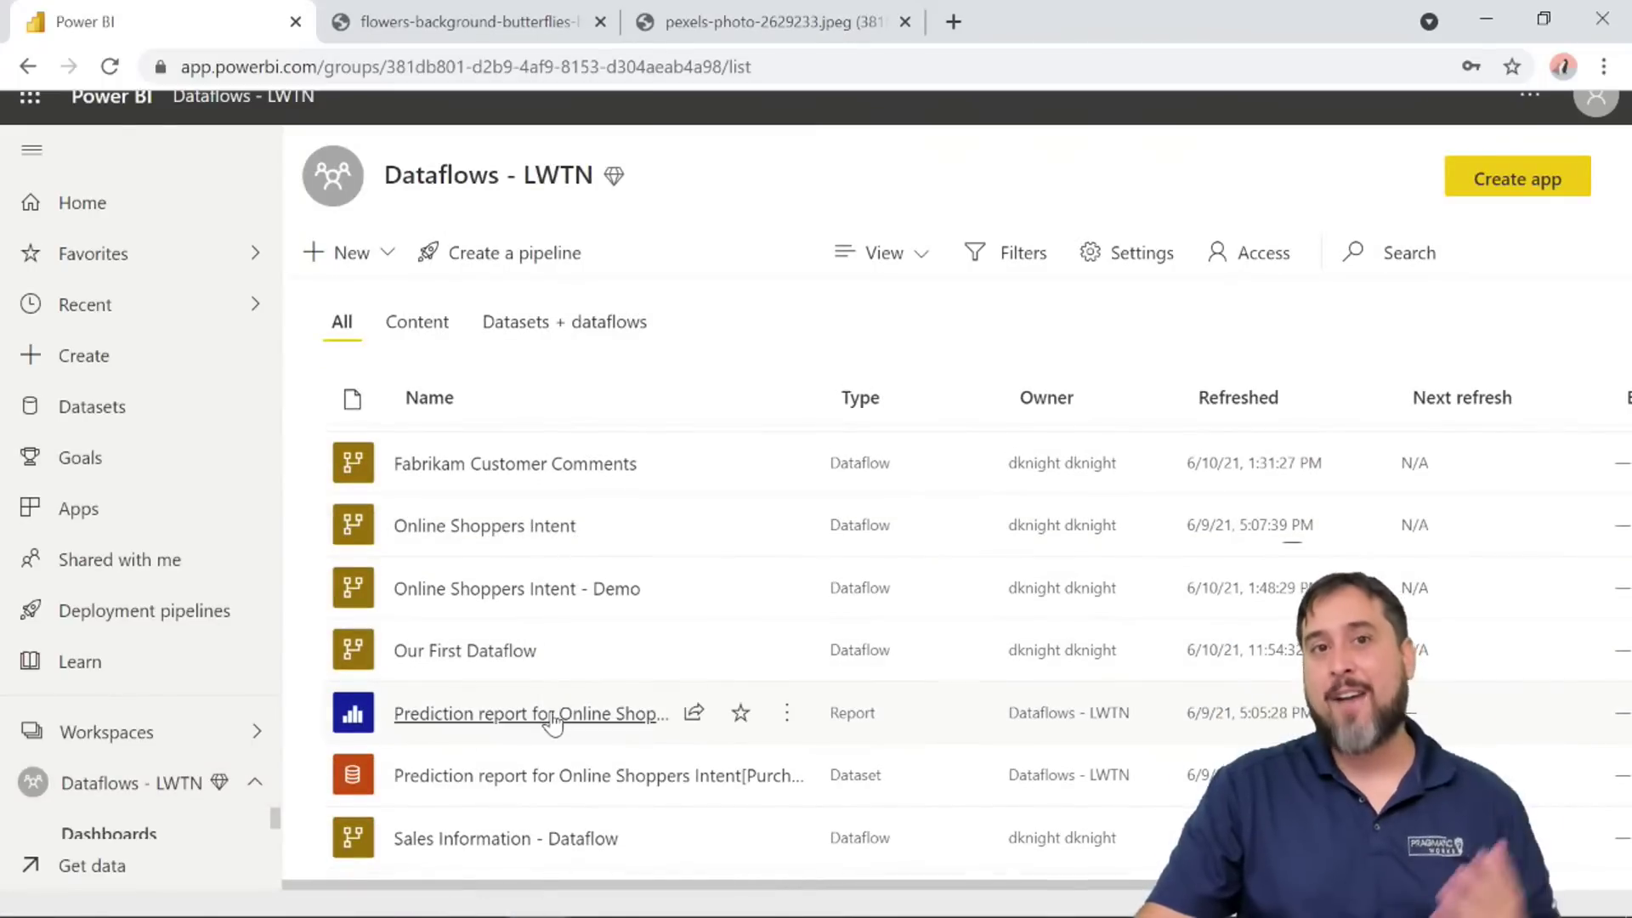
{"action": "left_click", "coordinate": [554, 714]}
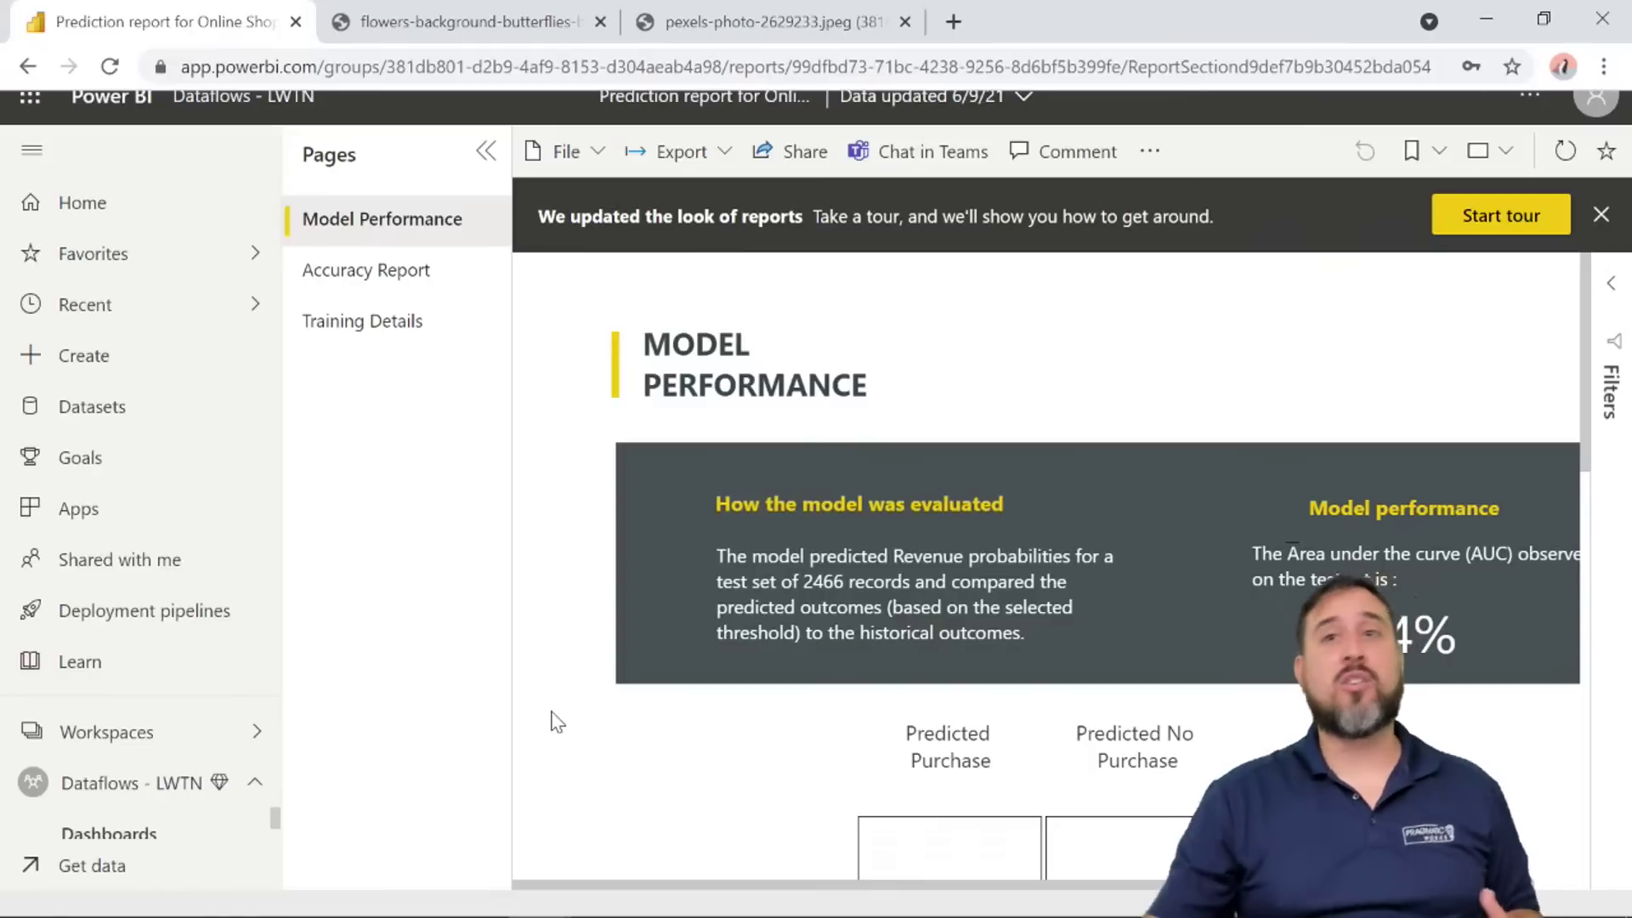
Hide the report's page list and review the model performance score and the predicted versus actual purchase matrix.
{"action": "left_click", "coordinate": [486, 151]}
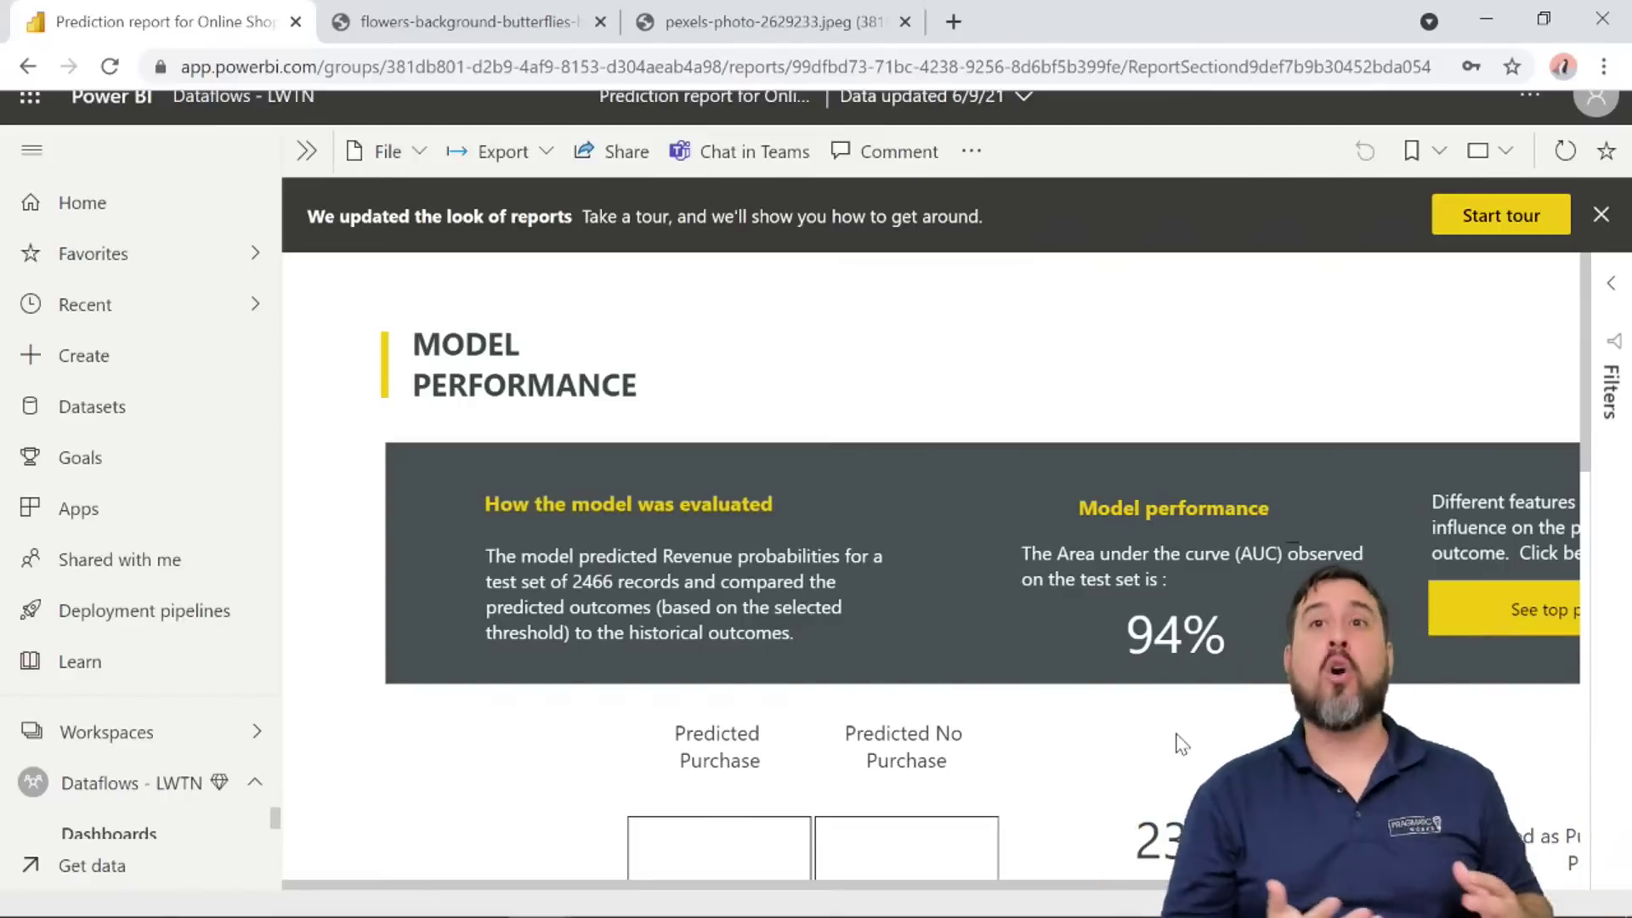
{"action": "mouse_move", "coordinate": [1196, 641]}
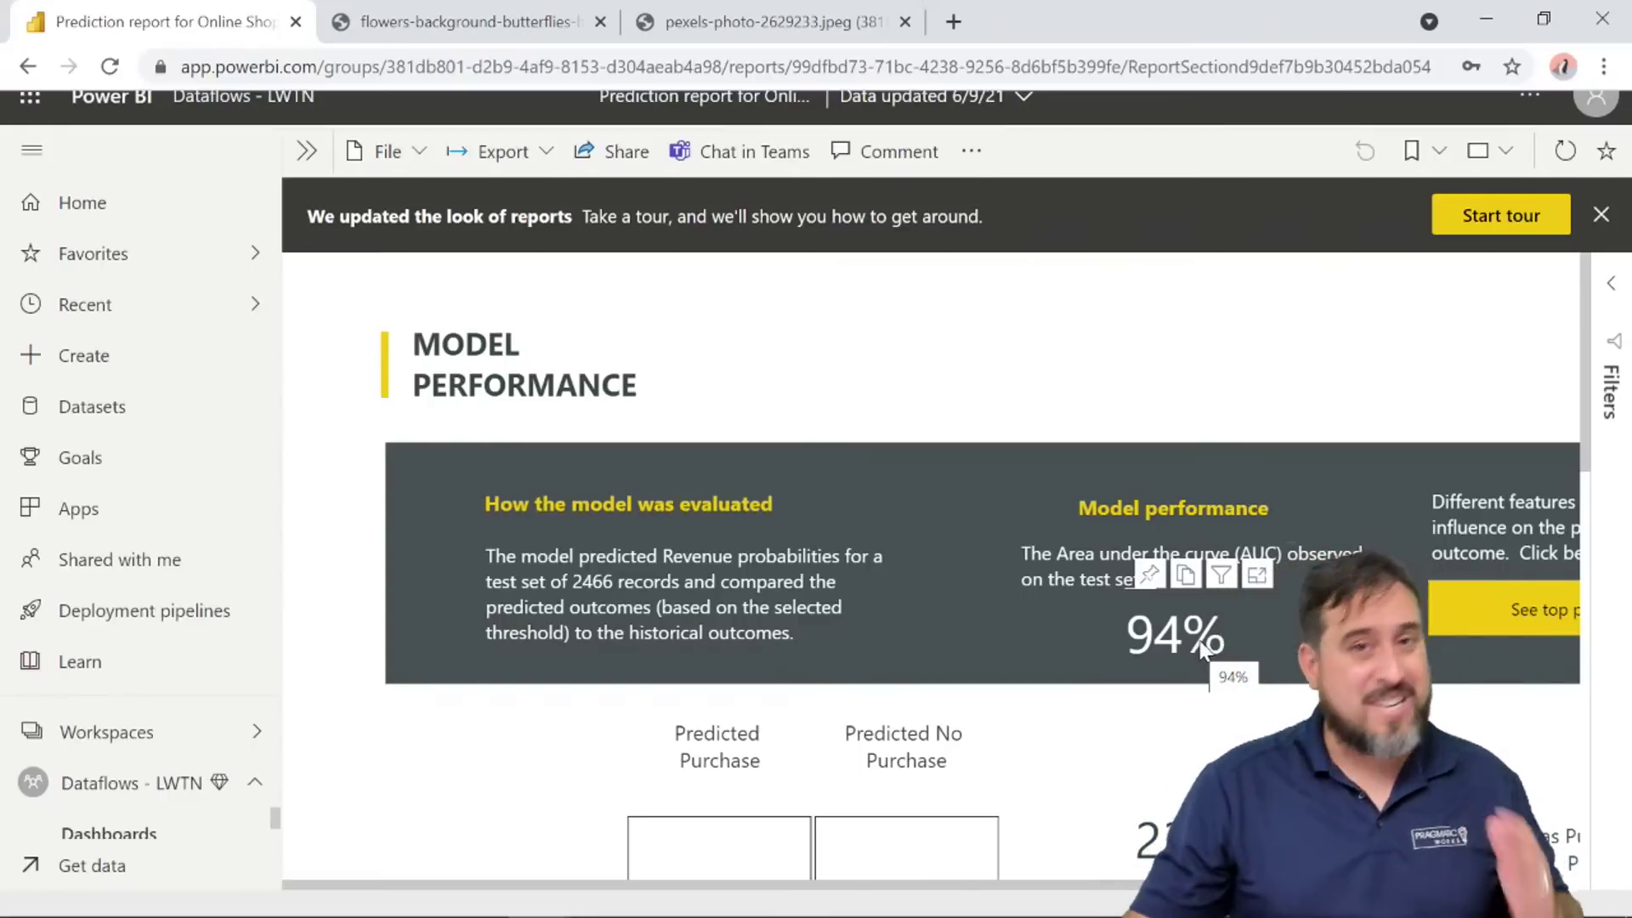
{"action": "scroll", "coordinate": [1198, 680], "scroll_direction": "down", "scroll_amount": 5}
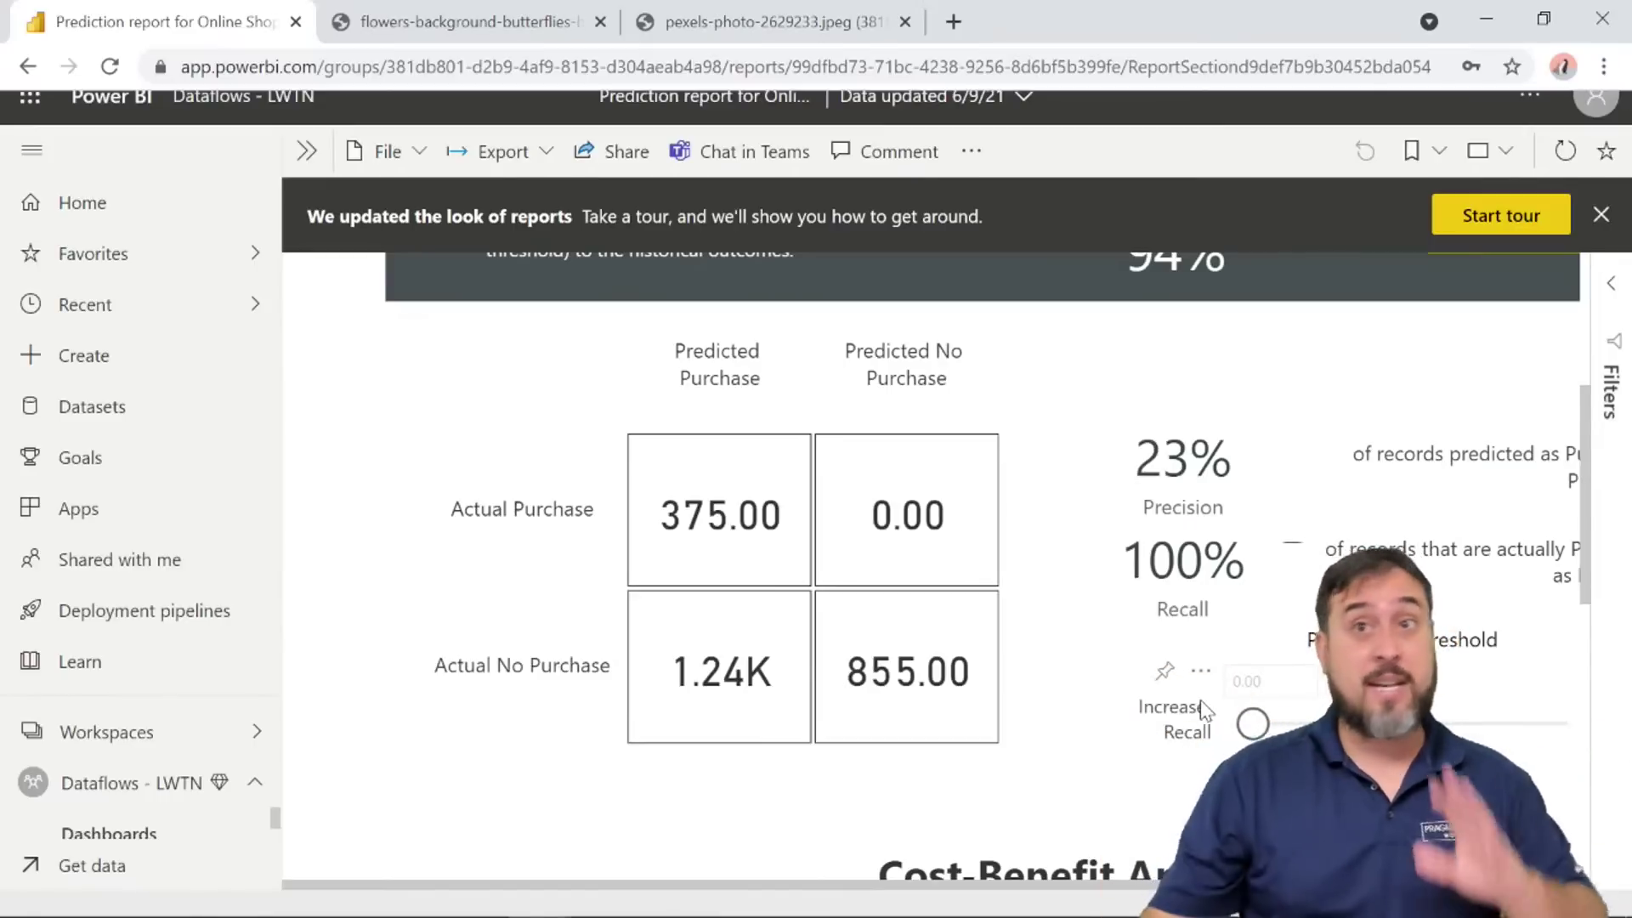
Show the top predictors by influence and view the breakdowns for PageValues and BounceRates.
{"action": "scroll", "coordinate": [1140, 637], "scroll_direction": "up", "scroll_amount": 5}
{"action": "left_click", "coordinate": [1522, 625]}
{"action": "scroll", "coordinate": [1249, 706], "scroll_direction": "down", "scroll_amount": 5}
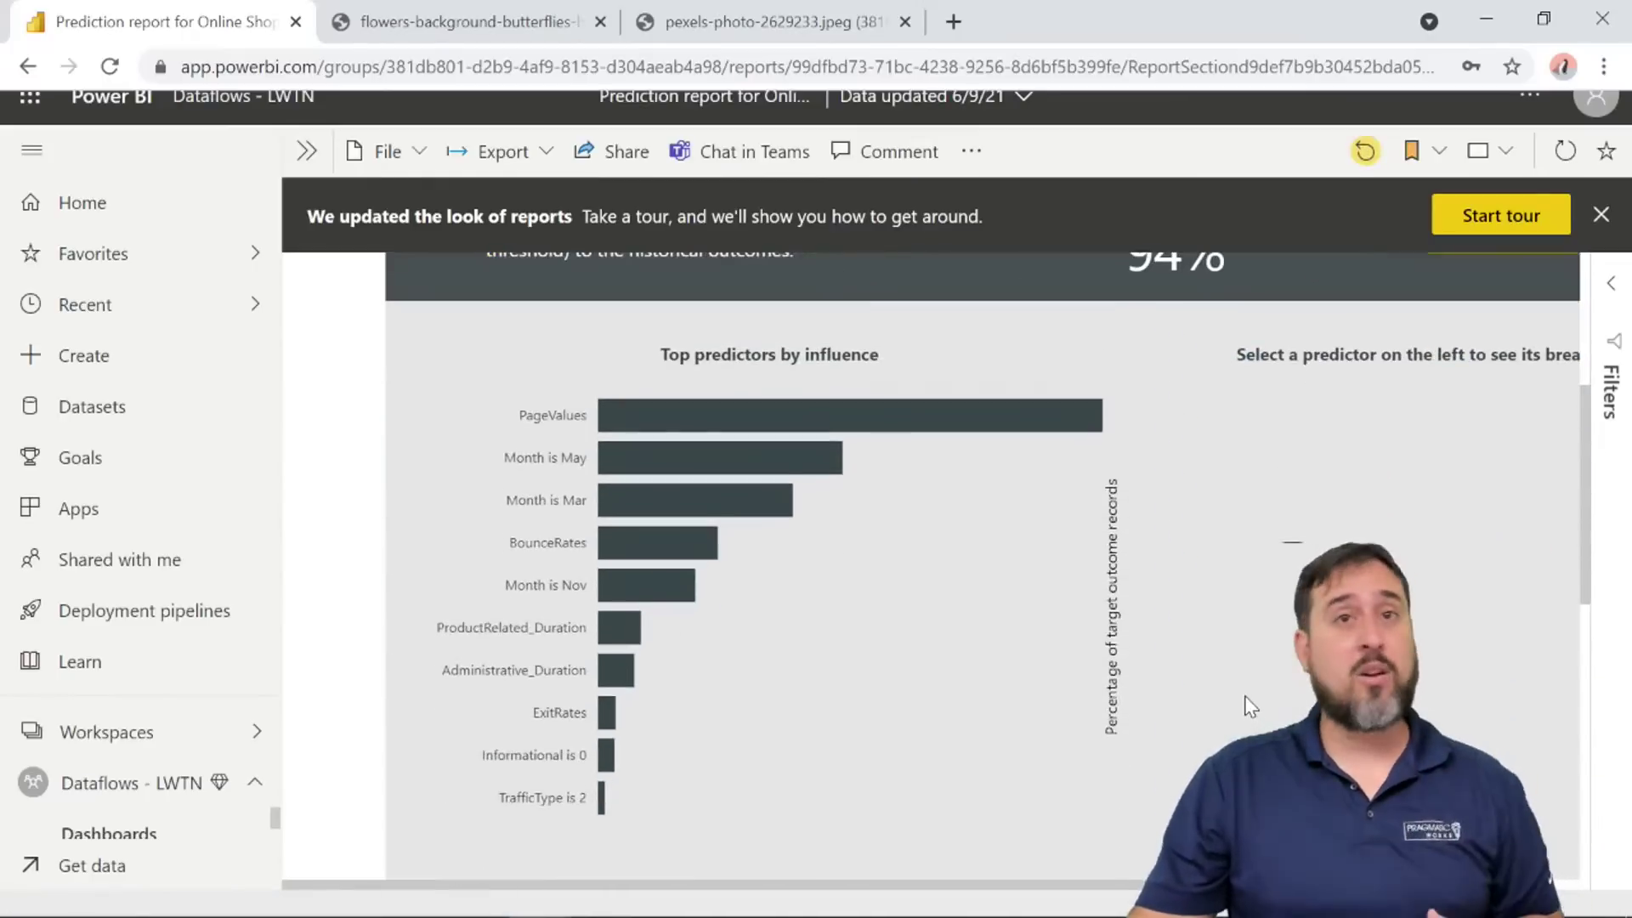
{"action": "mouse_move", "coordinate": [903, 412]}
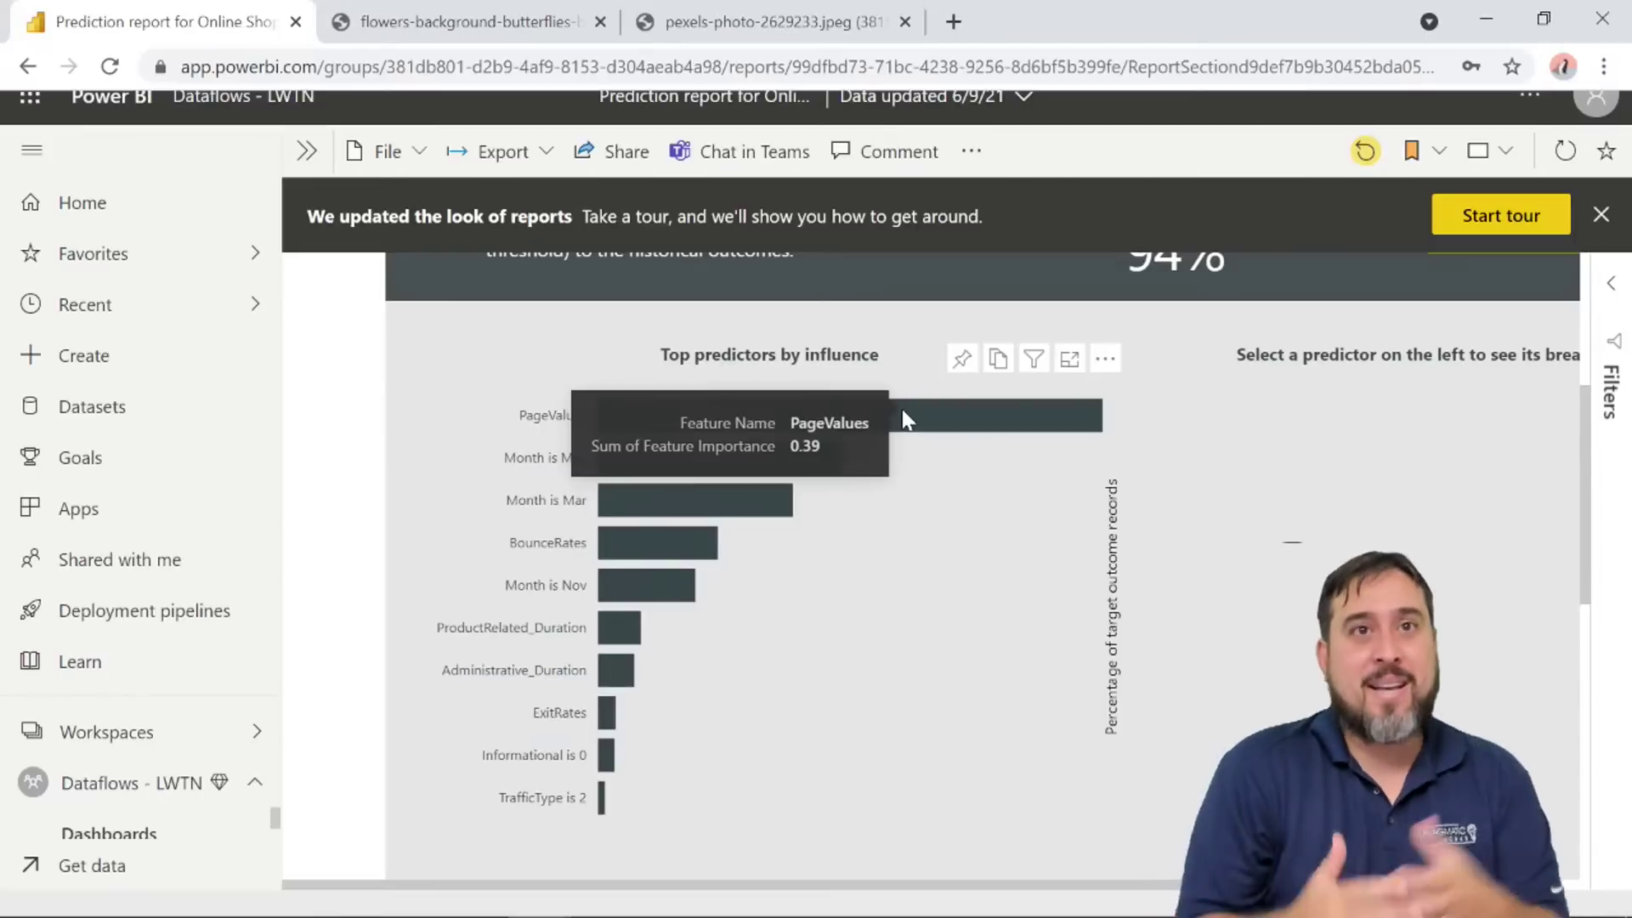
{"action": "left_click", "coordinate": [901, 411]}
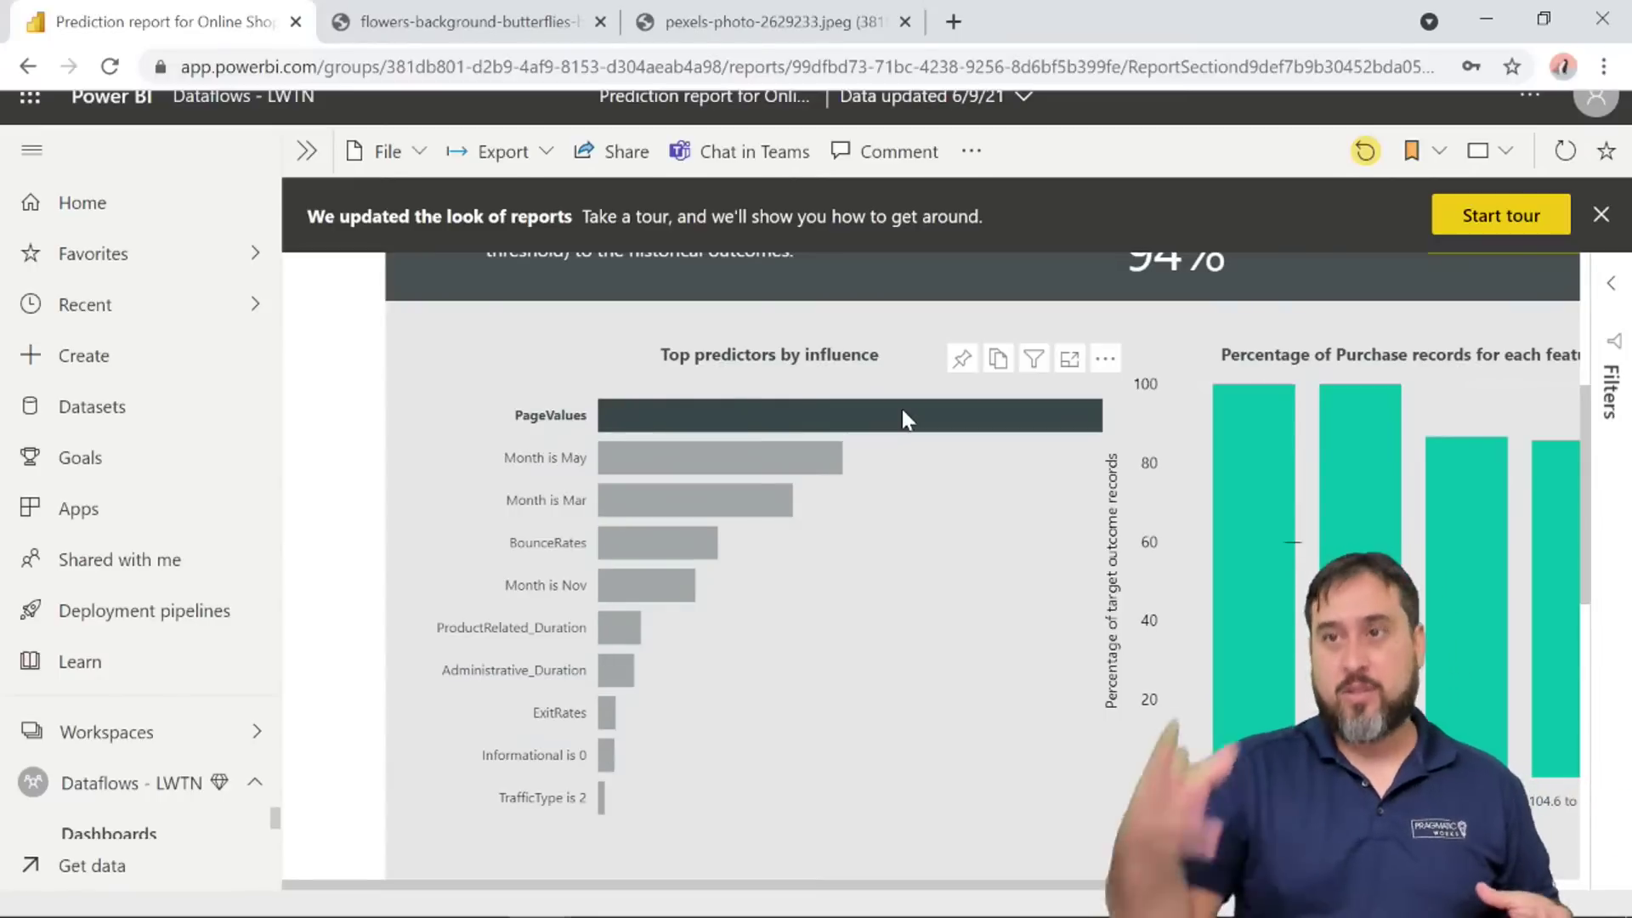
{"action": "left_click", "coordinate": [702, 548]}
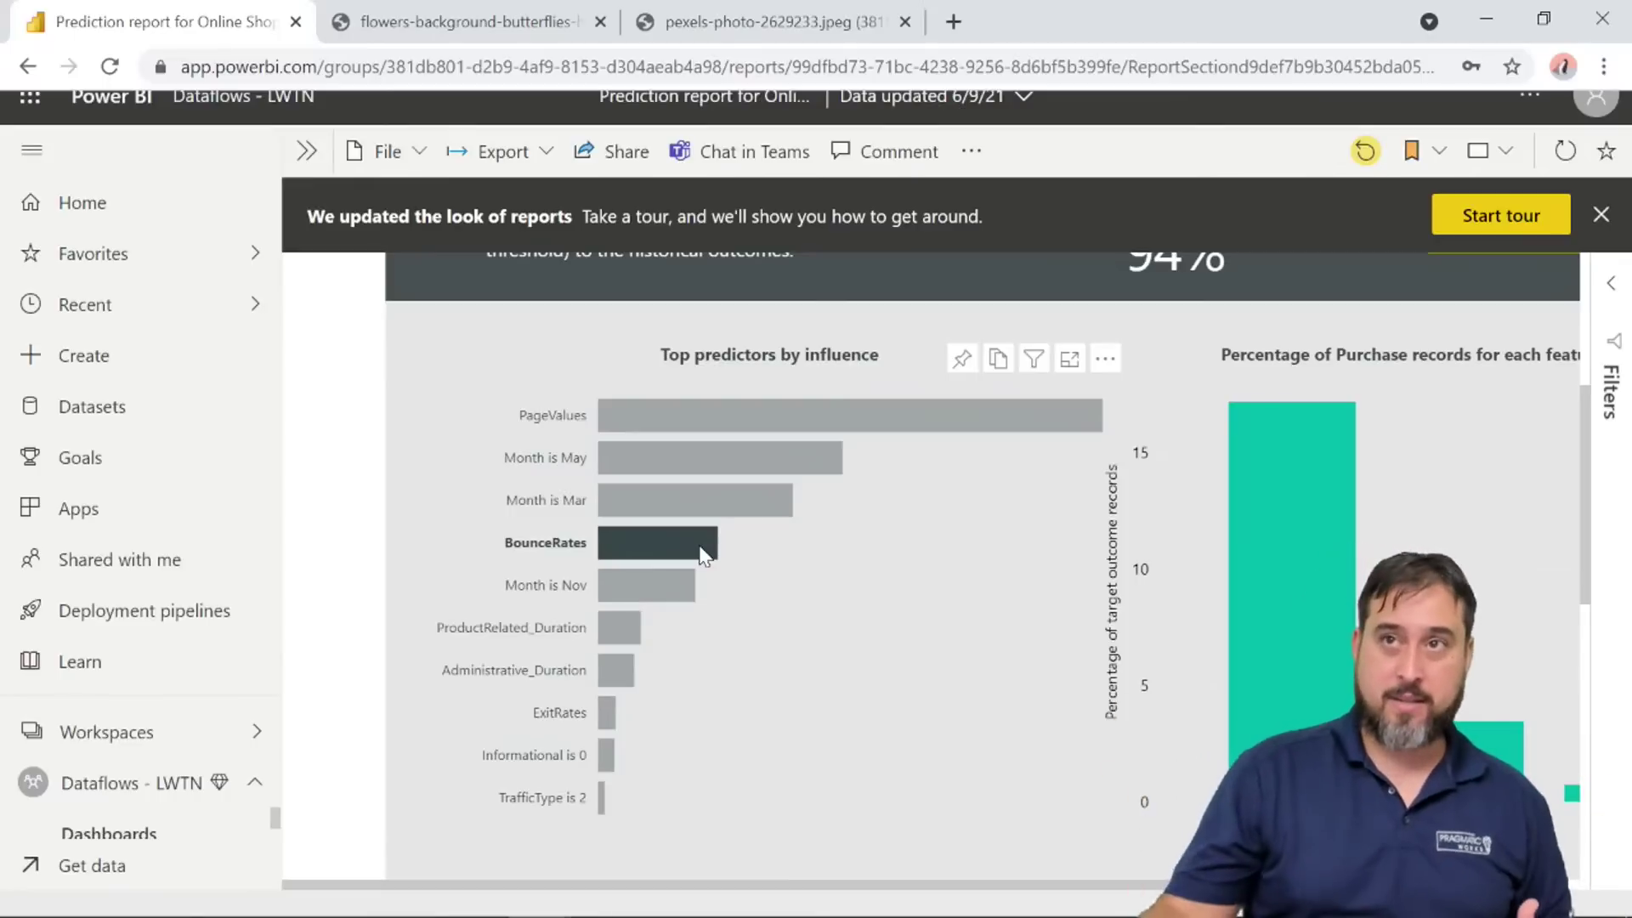
Close the top predictors view and return to the Model Performance overview.
{"action": "scroll", "coordinate": [758, 547], "scroll_direction": "up", "scroll_amount": 5}
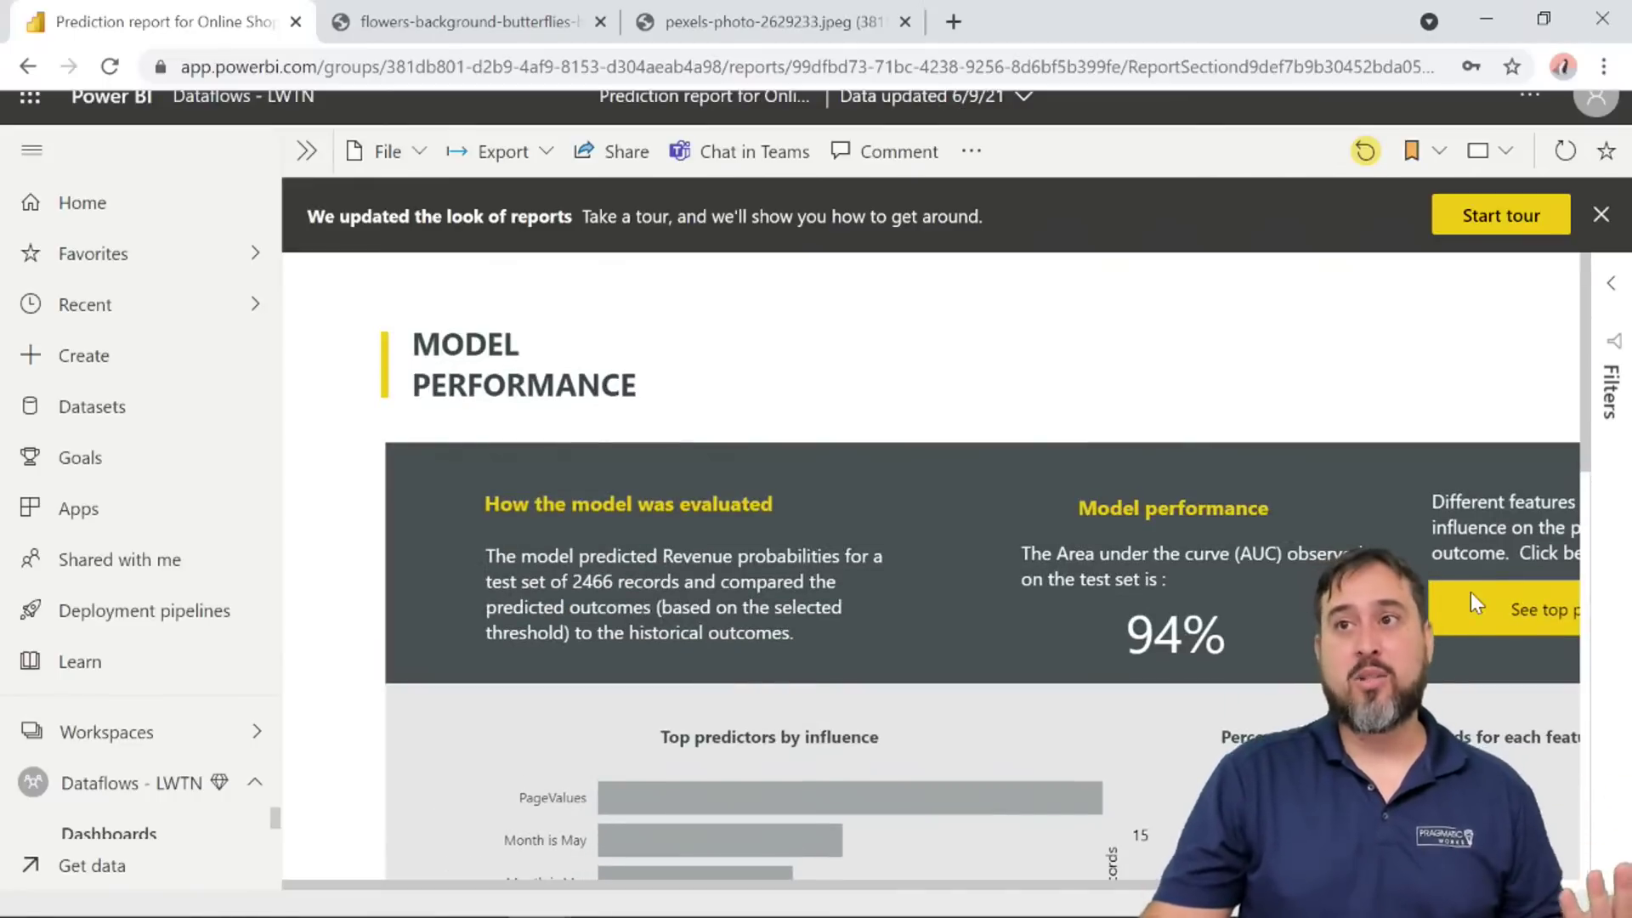
{"action": "scroll", "coordinate": [1471, 592], "scroll_direction": "right", "scroll_amount": 3}
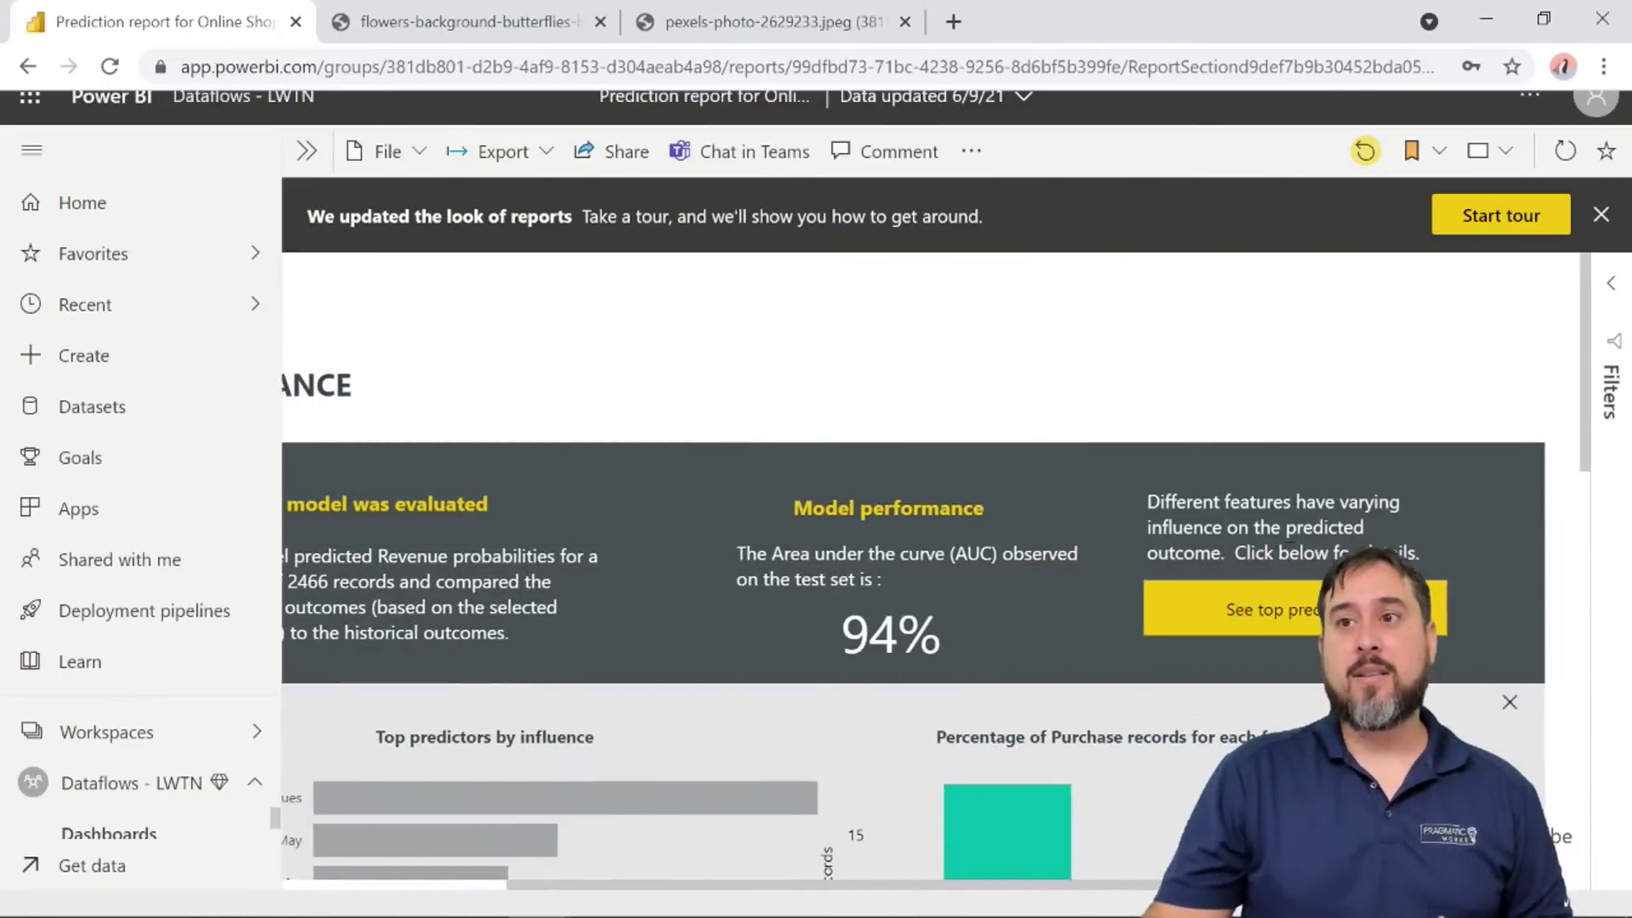
{"action": "left_click", "coordinate": [1510, 702]}
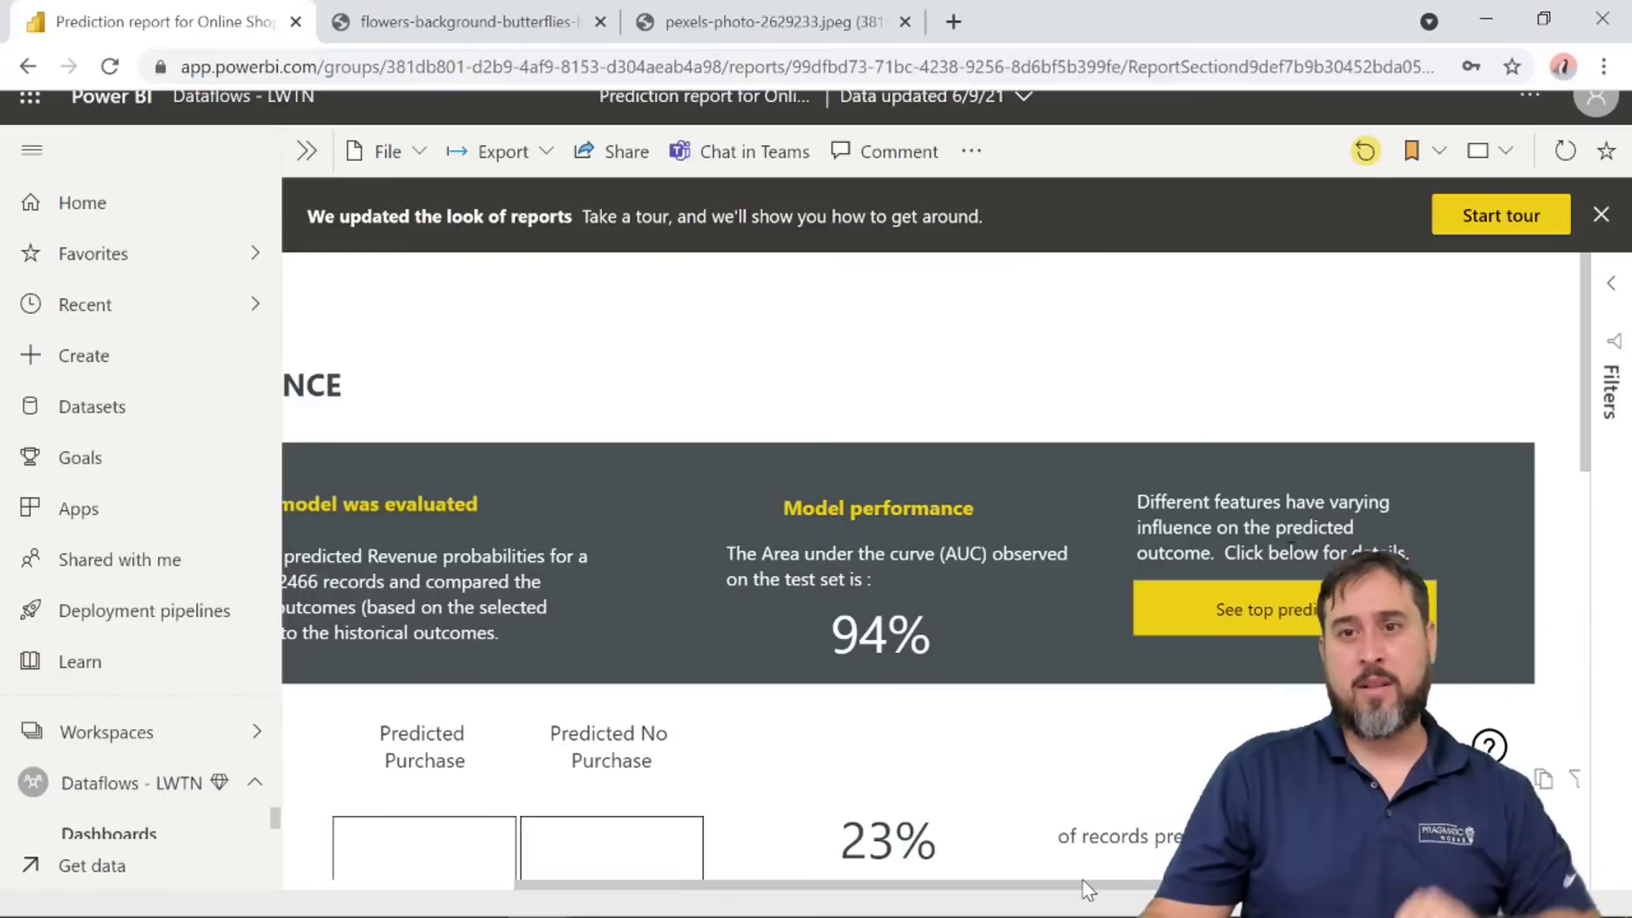
{"action": "left_click_drag", "start_coordinate": [1001, 891], "coordinate": [739, 891]}
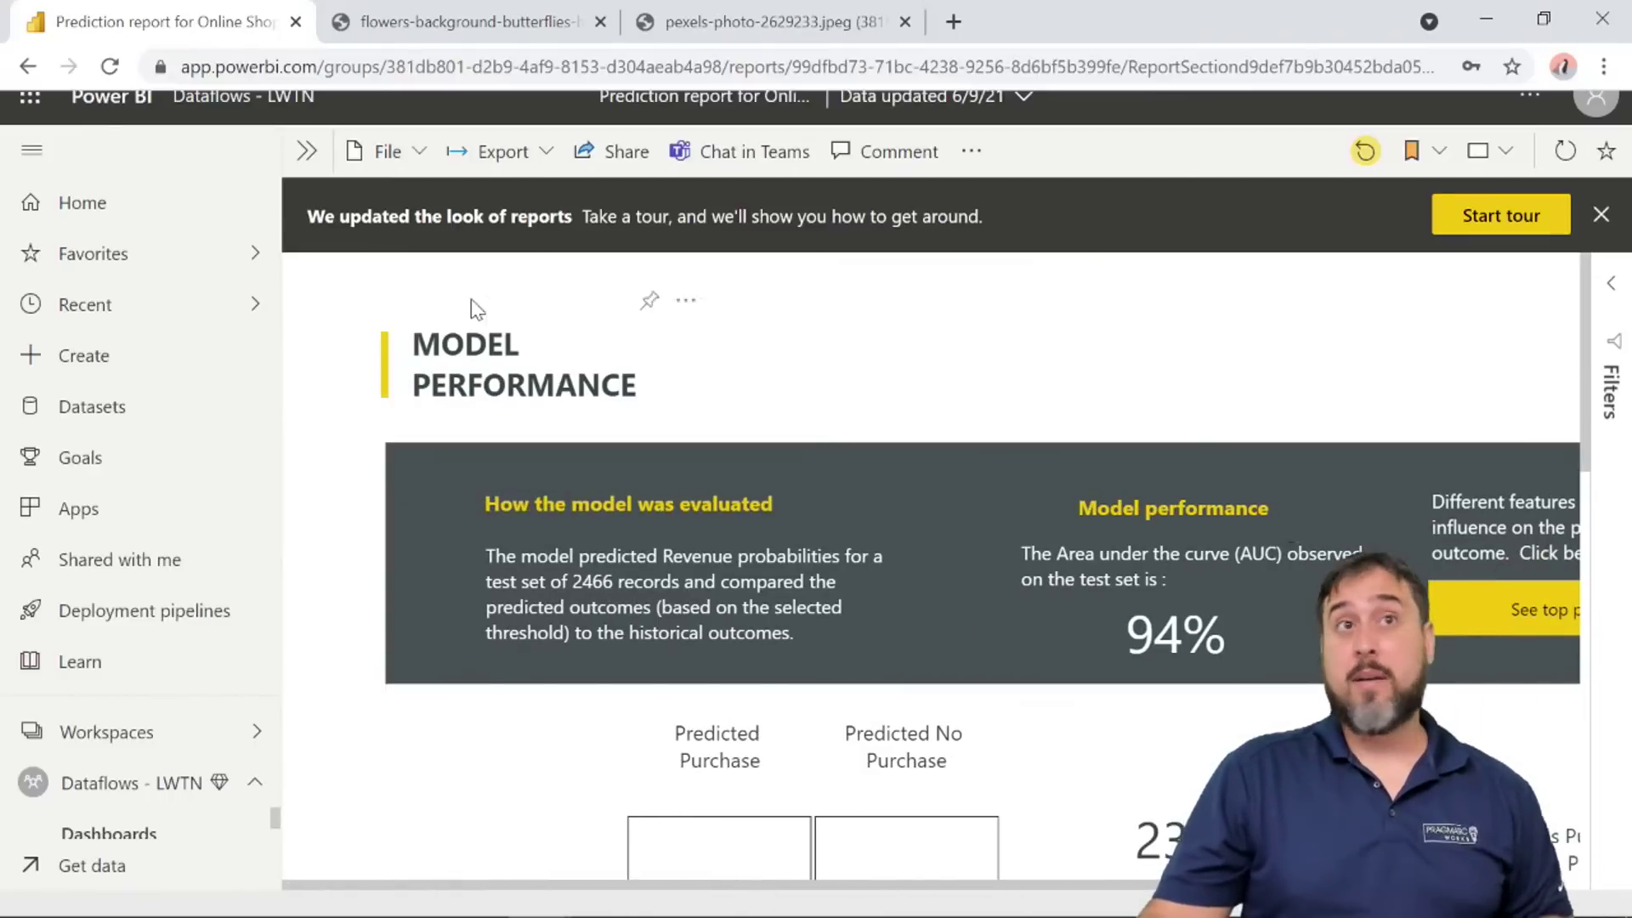
Review how the model was trained on the report's Training Details page, and return to the Dataflows - LWTN workspace.
{"action": "left_click", "coordinate": [306, 151]}
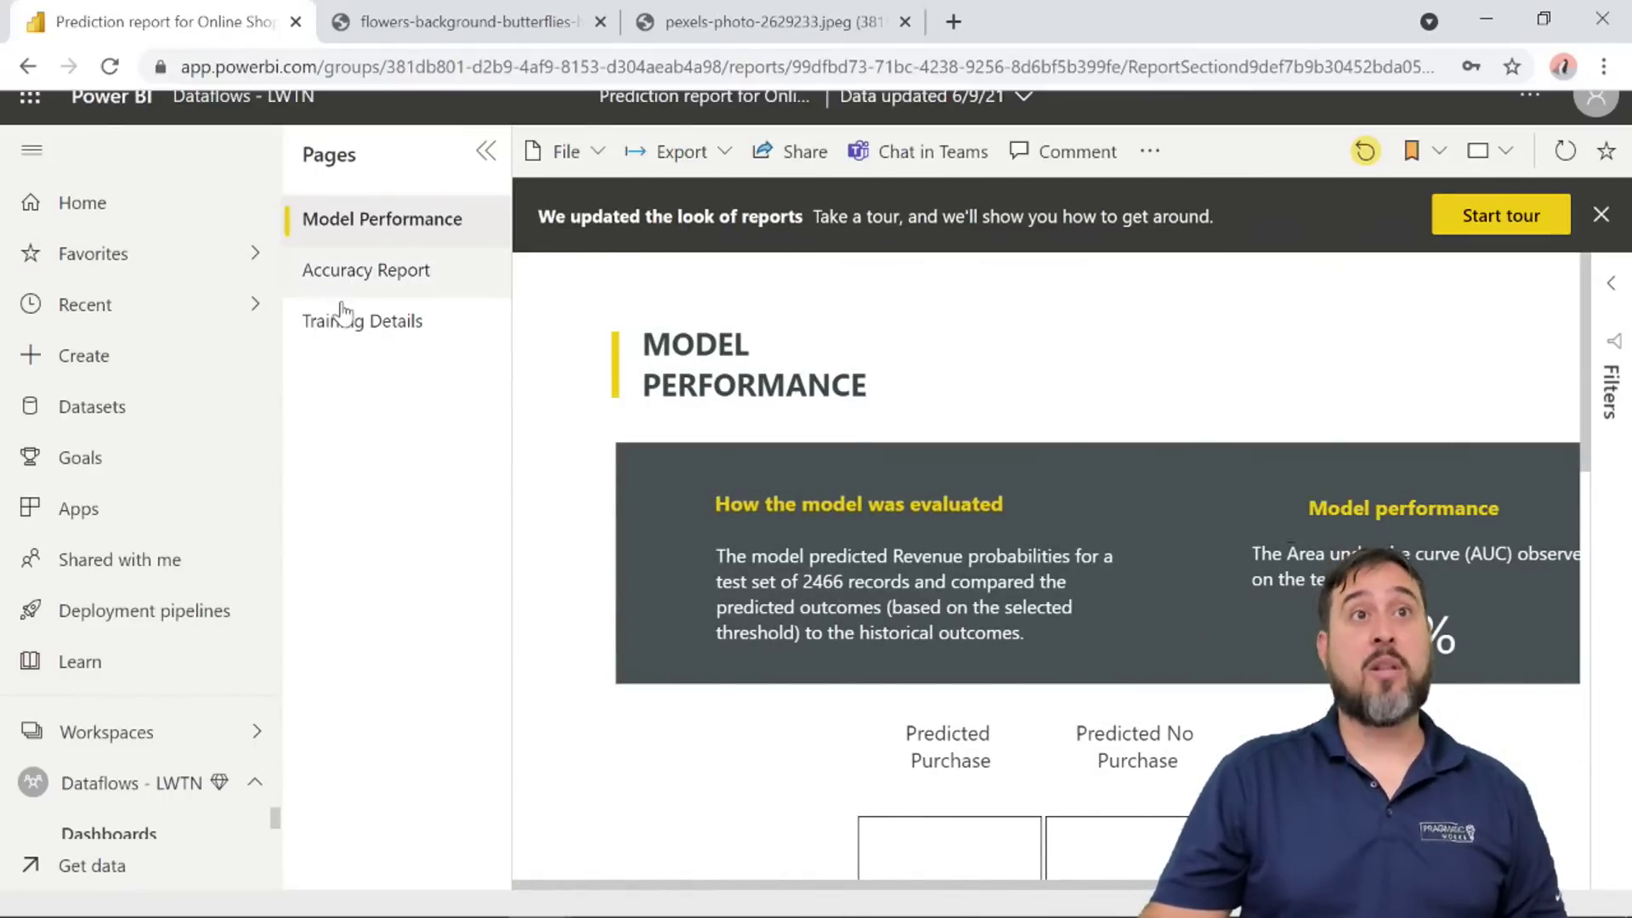
{"action": "left_click", "coordinate": [398, 325]}
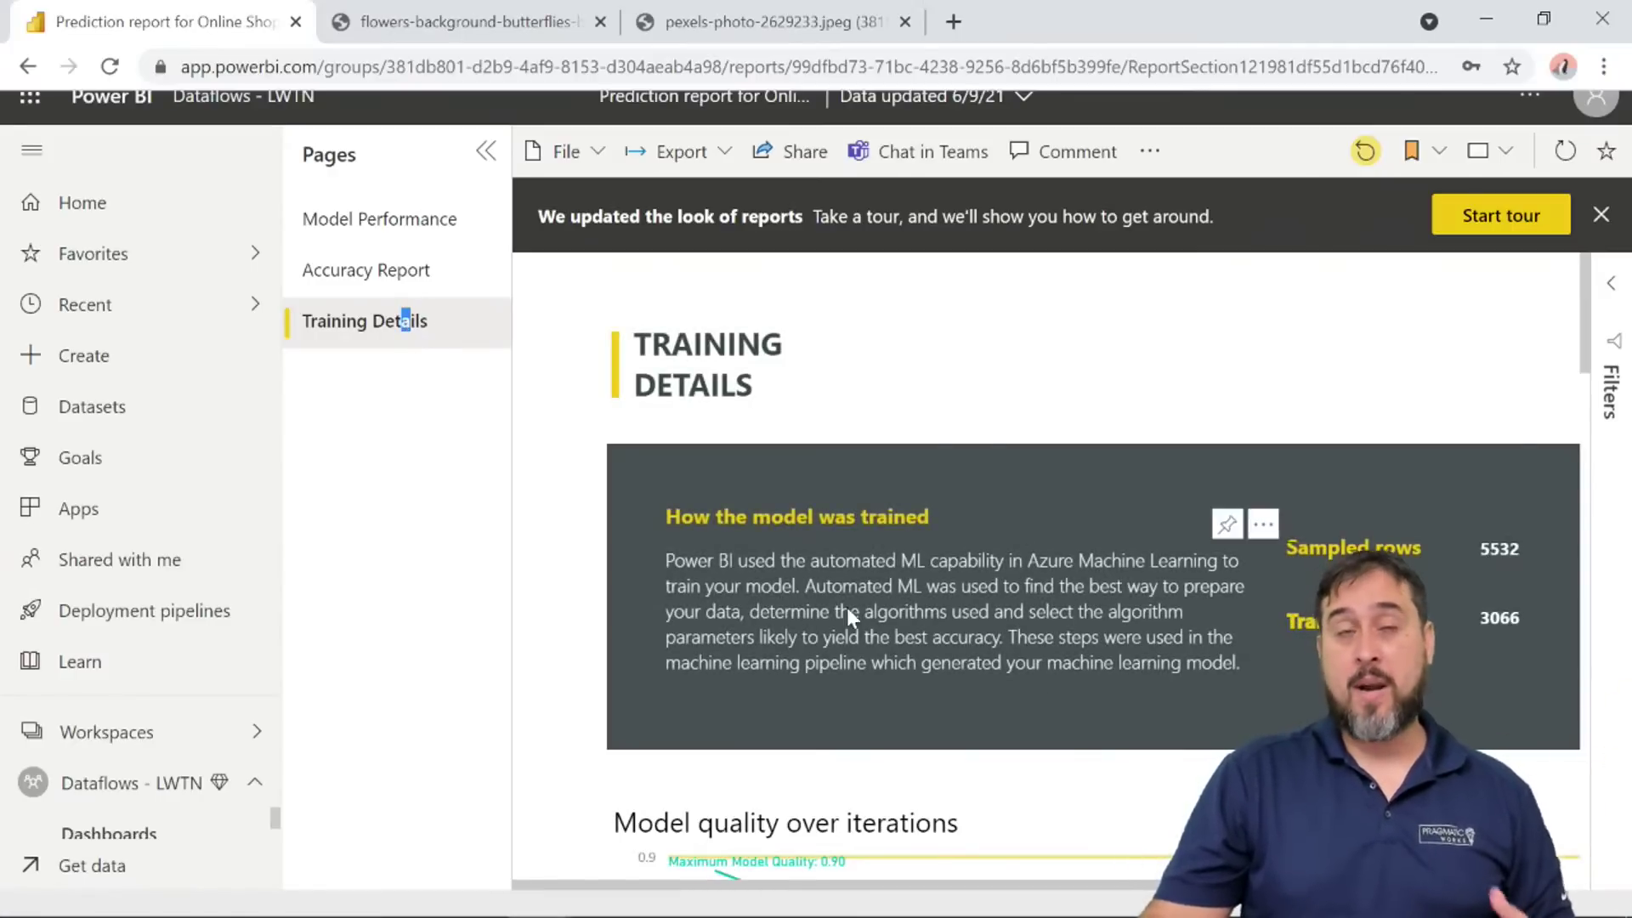
{"action": "left_click", "coordinate": [173, 786]}
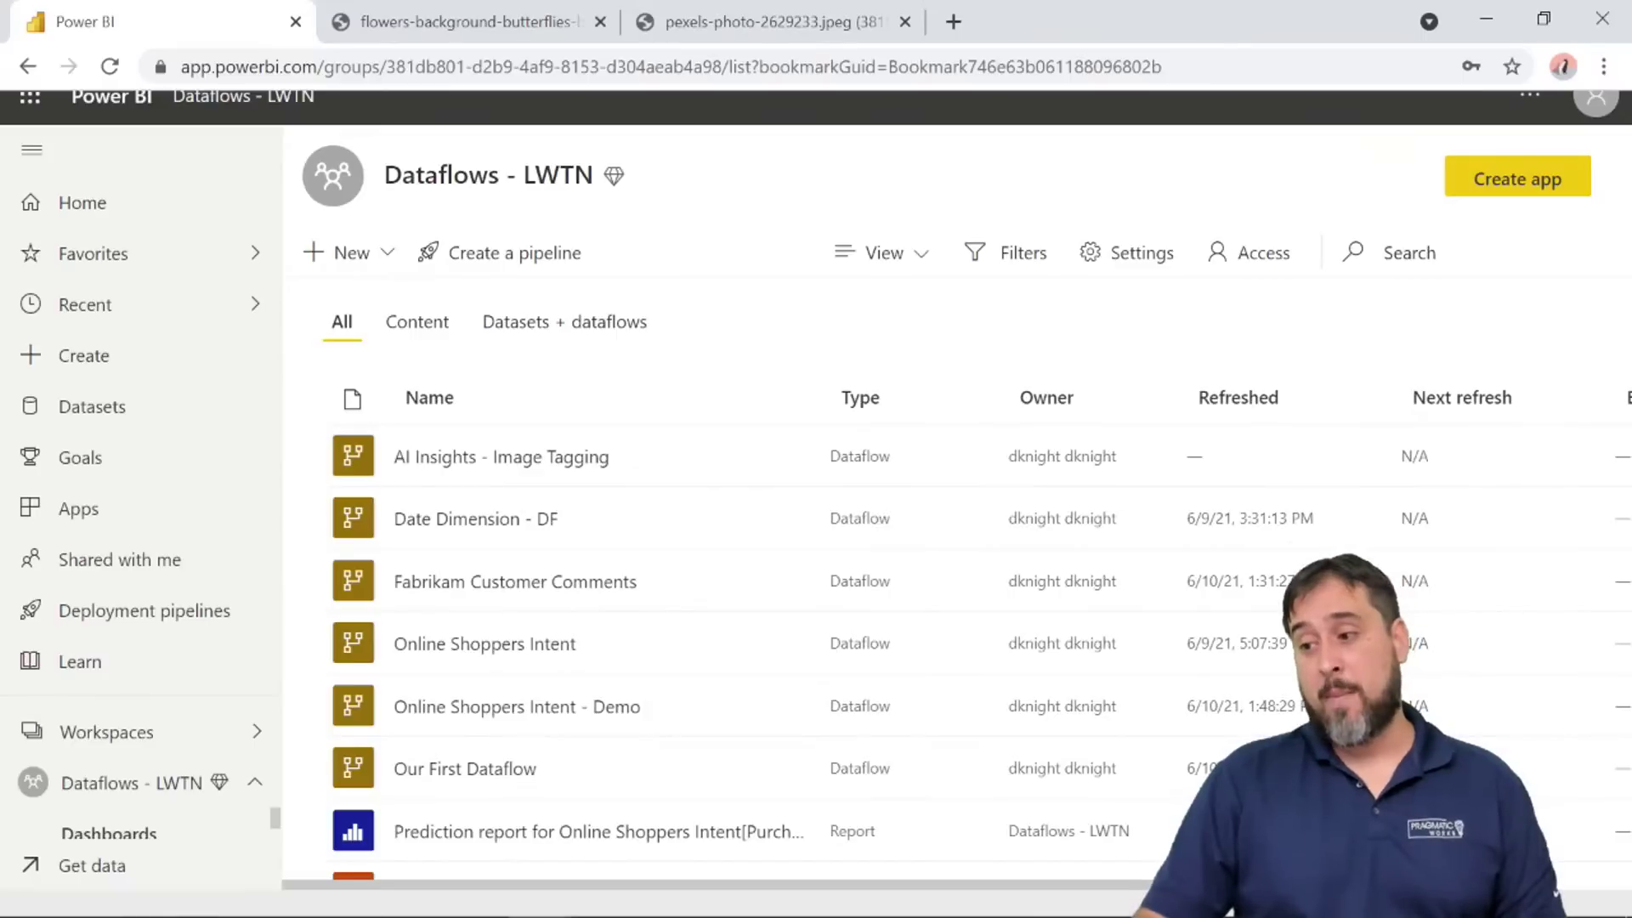
{"action": "key", "text": "alt+Tab"}
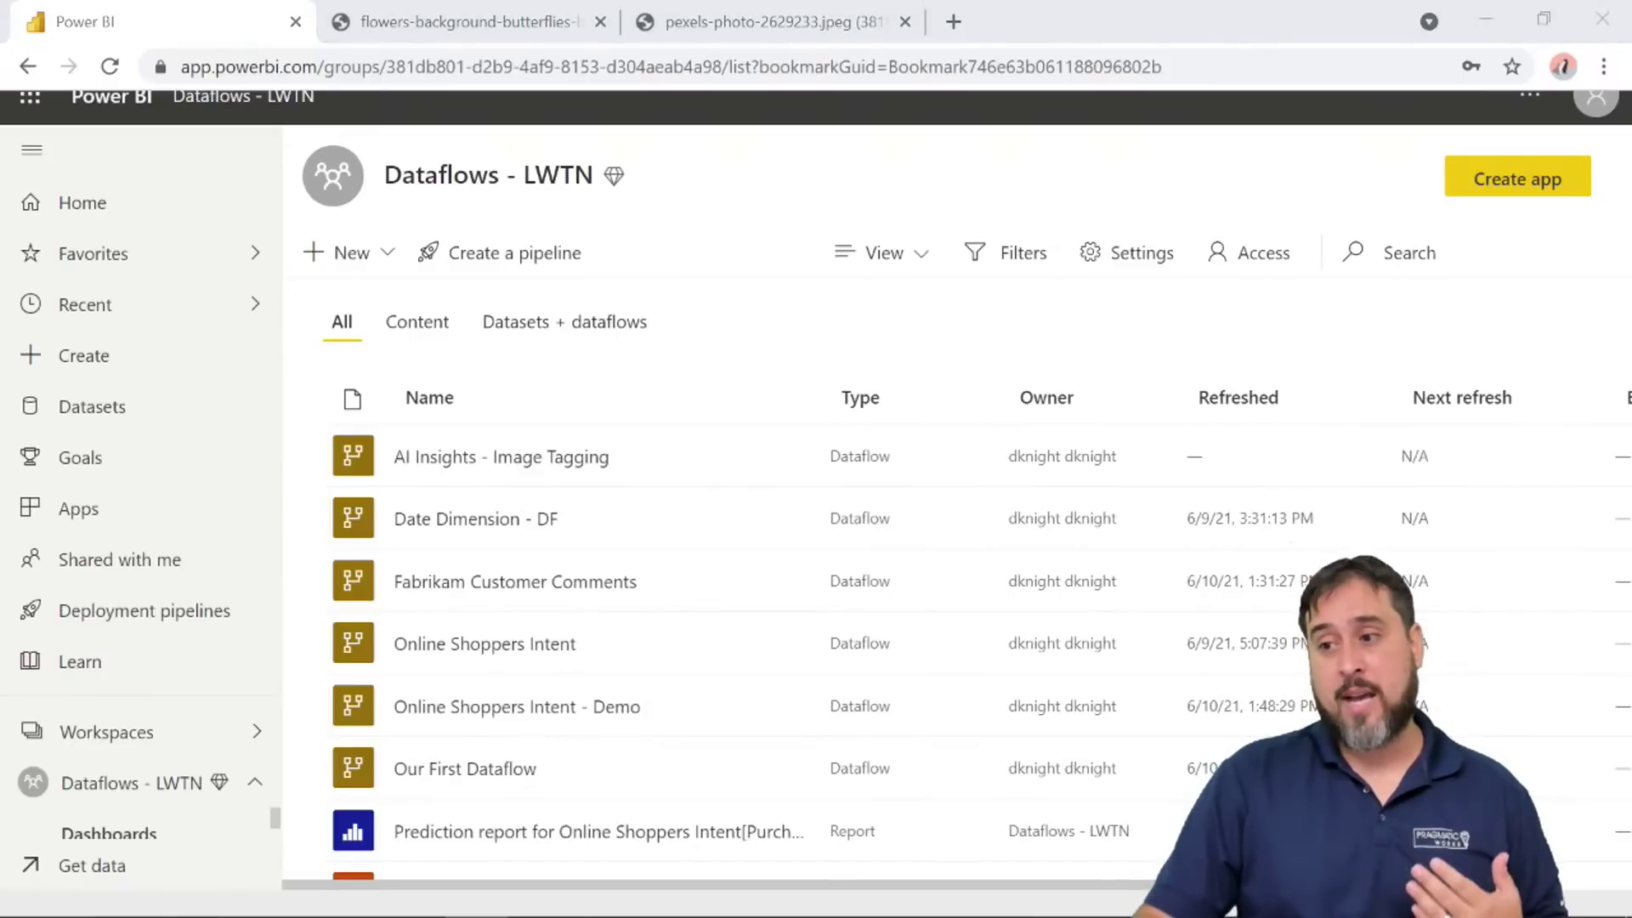